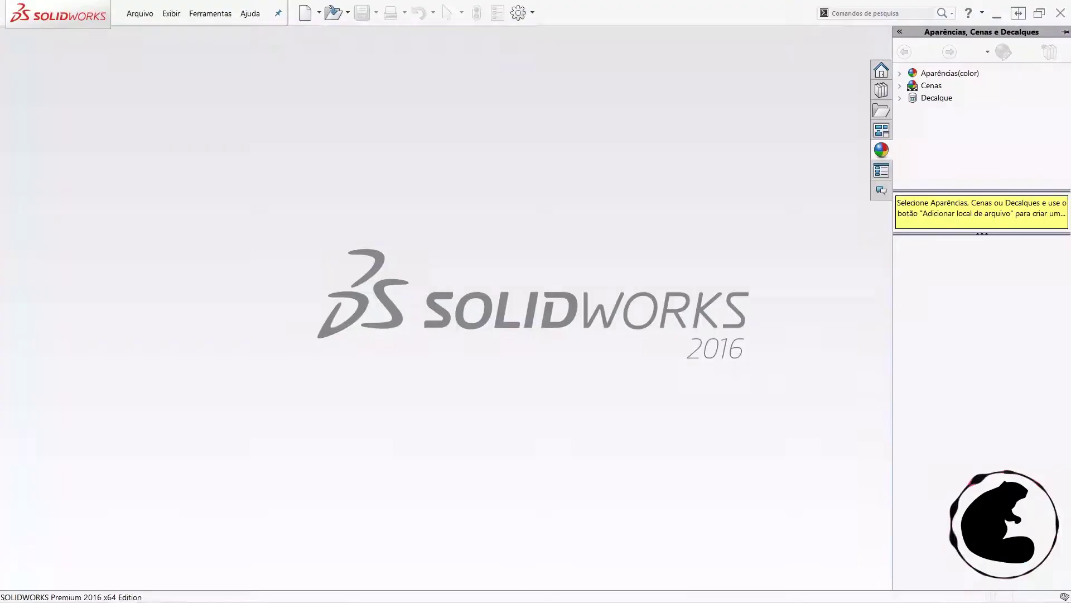
- Create a new part document (Peça1) and select the Plano frontal plane
left_click(307, 17)
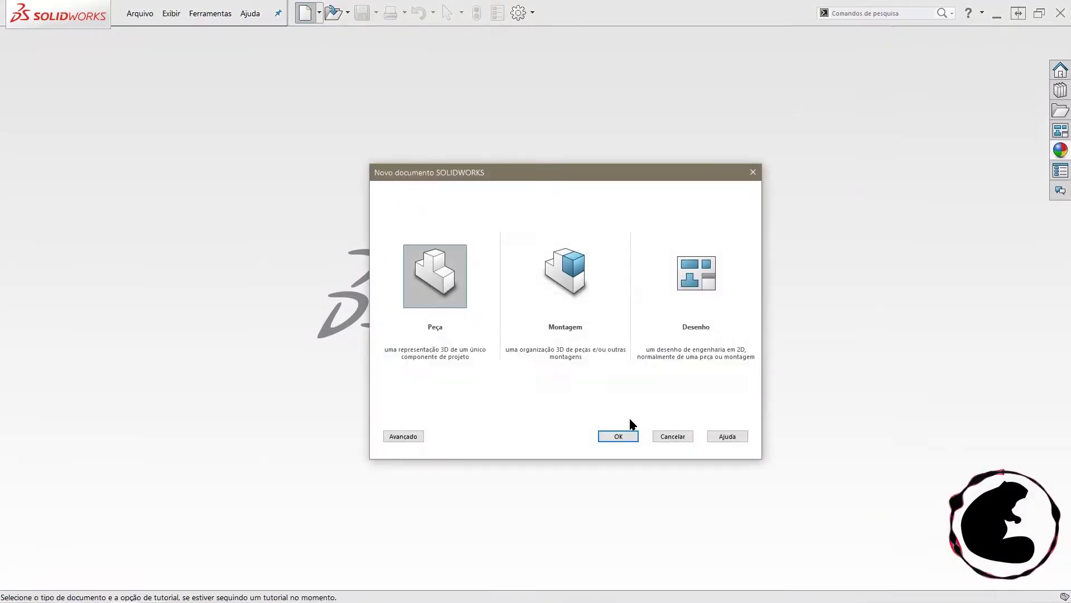
left_click(623, 436)
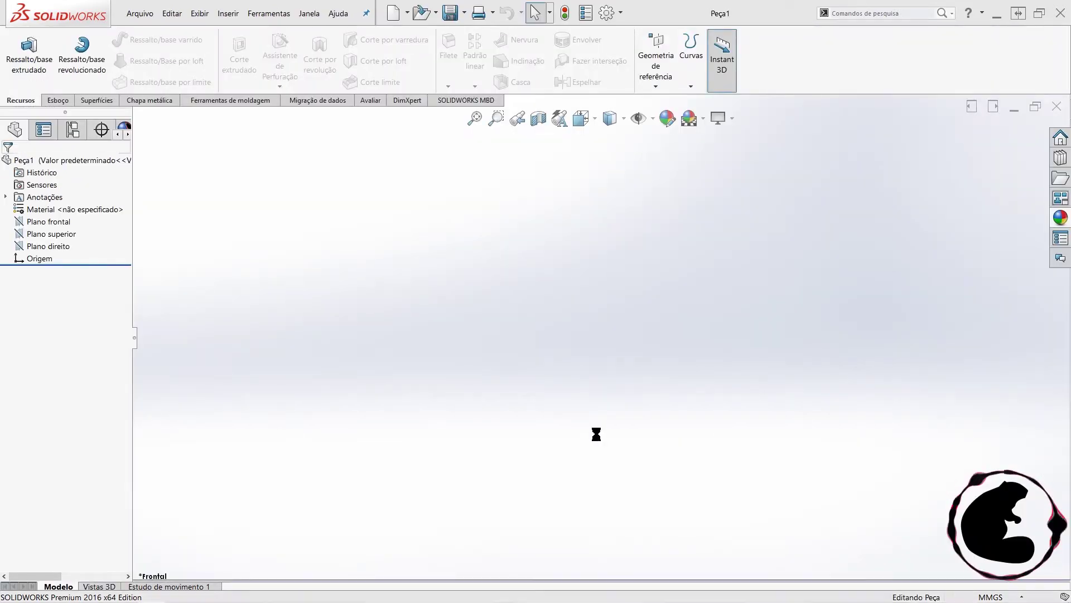
left_click(57, 223)
- Start a sketch on Plano frontal with a vertical centerline rising from the origin
left_click(58, 100)
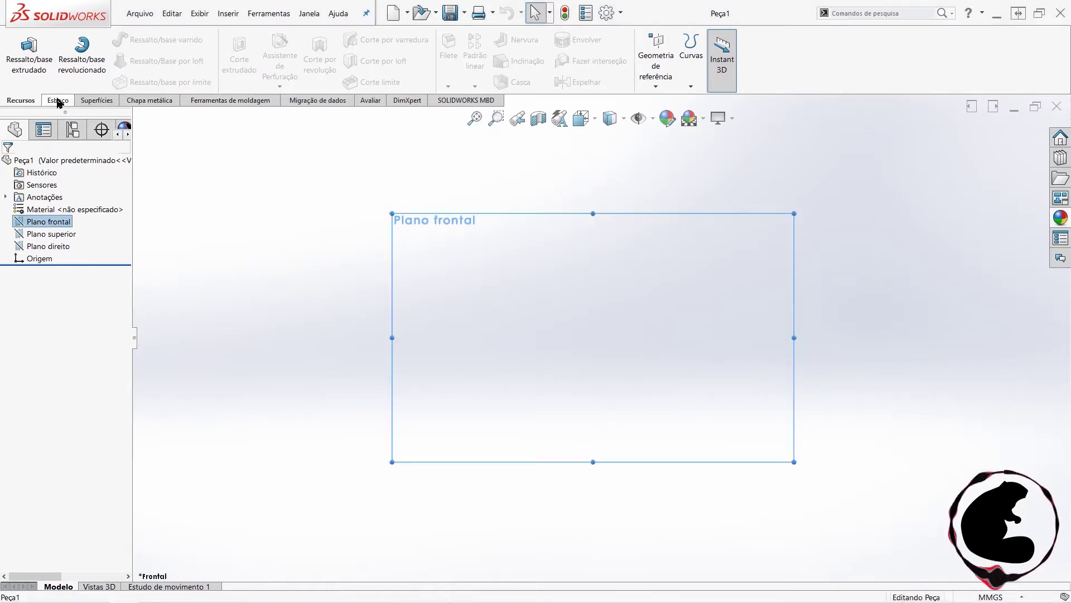
left_click(18, 53)
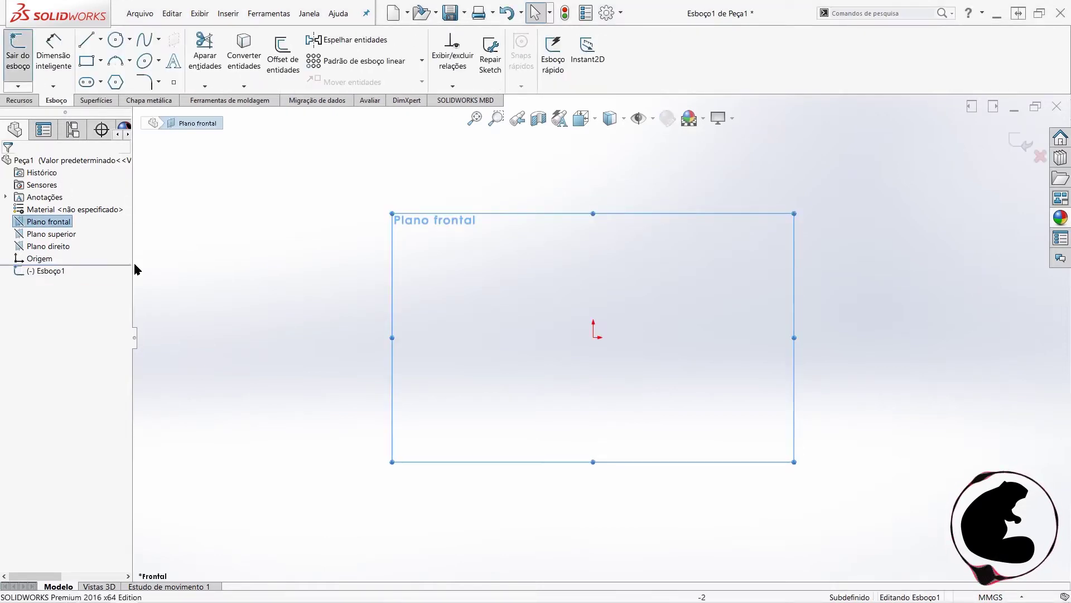
left_click(99, 45)
left_click(114, 73)
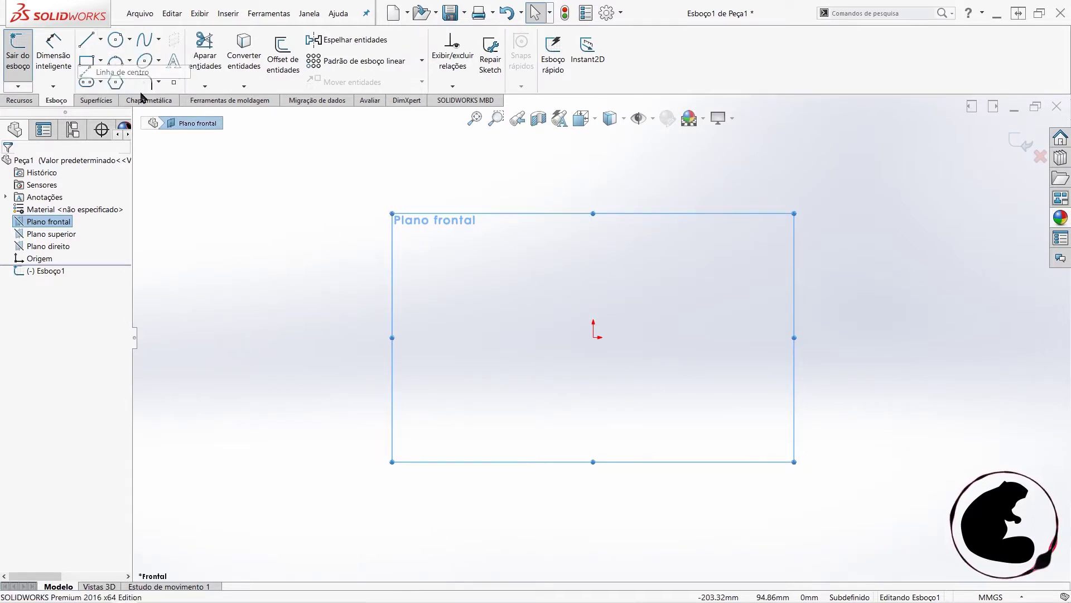
left_click(594, 336)
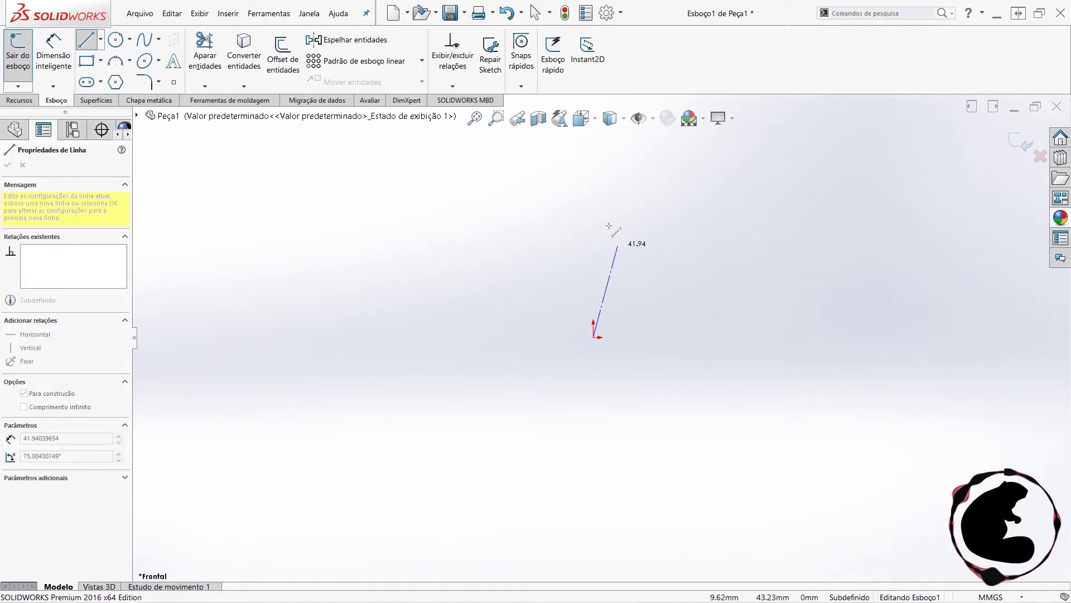
left_click(592, 166)
key("Escape")
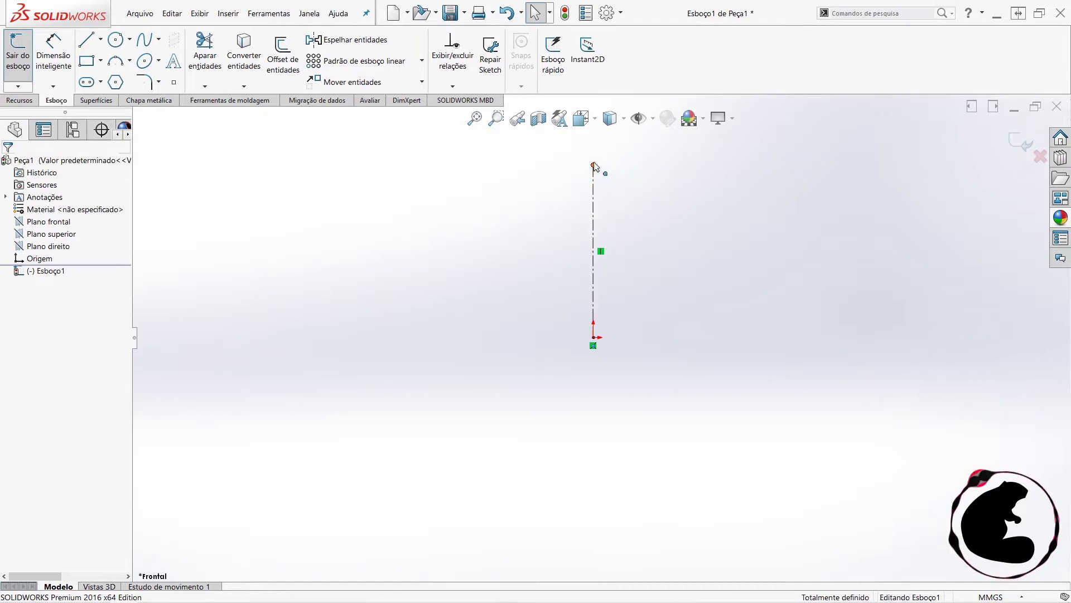
- Lengthen the centerline upward and begin a profile line near its top
left_click_drag(593, 166, 594, 139)
scroll(593, 271, "up", 3)
scroll(594, 270, "down", 2)
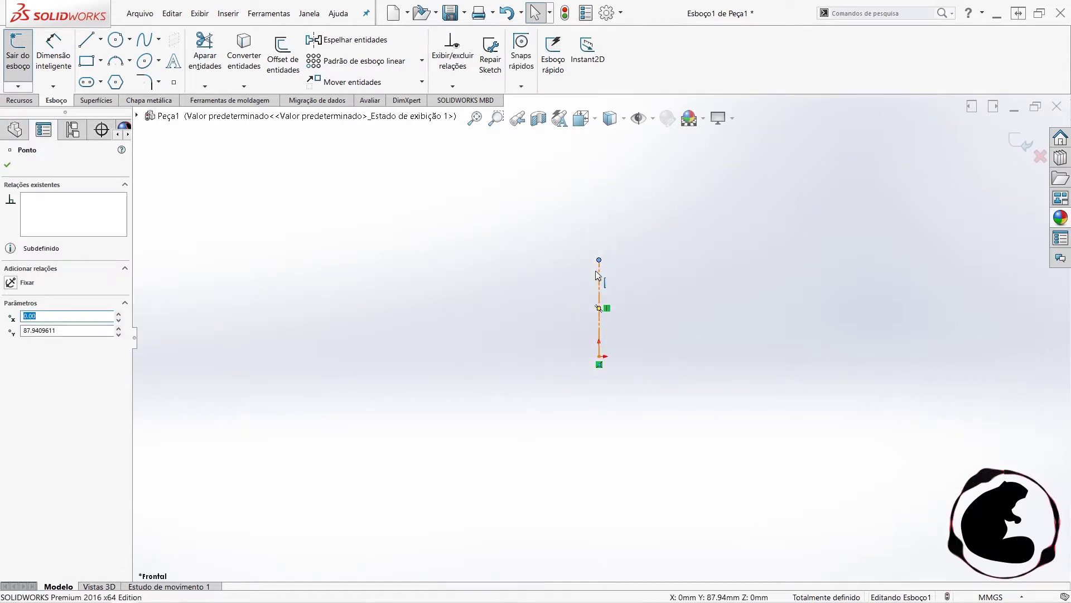
left_click_drag(599, 246, 609, 170)
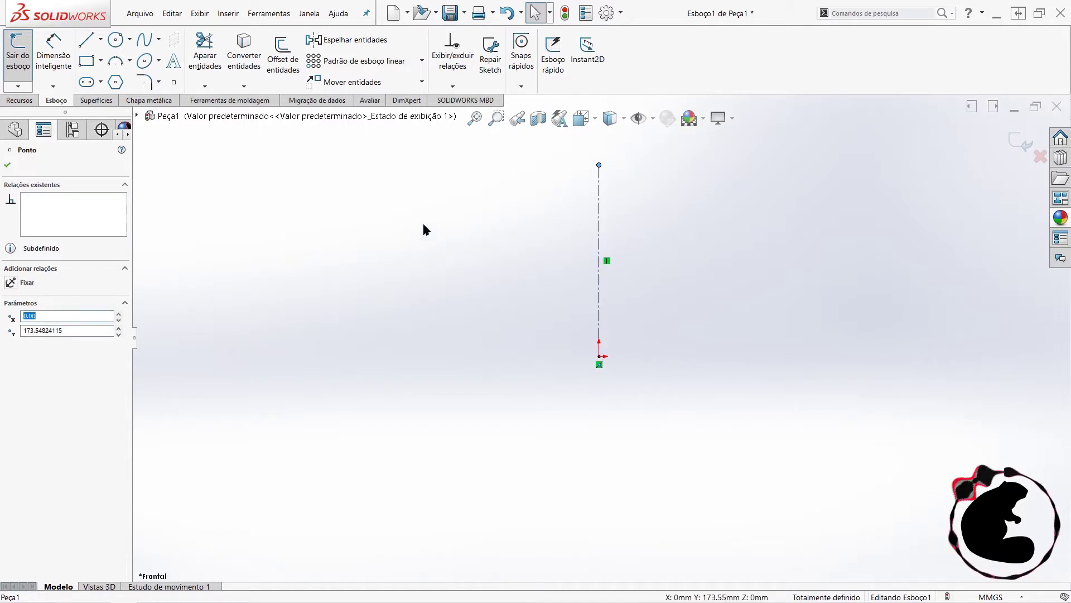
left_click(84, 41)
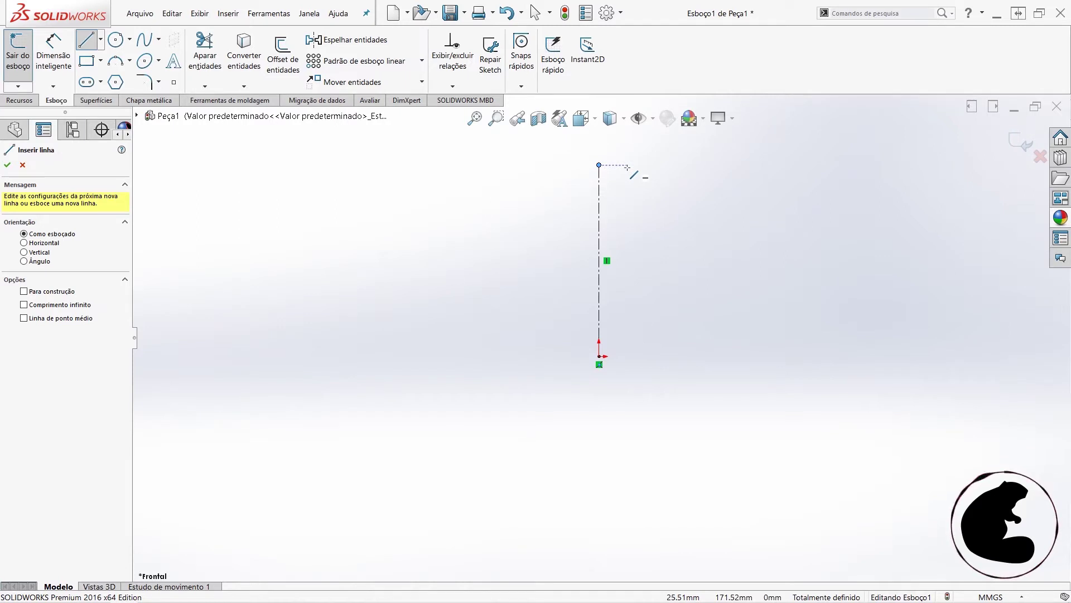
left_click(599, 186)
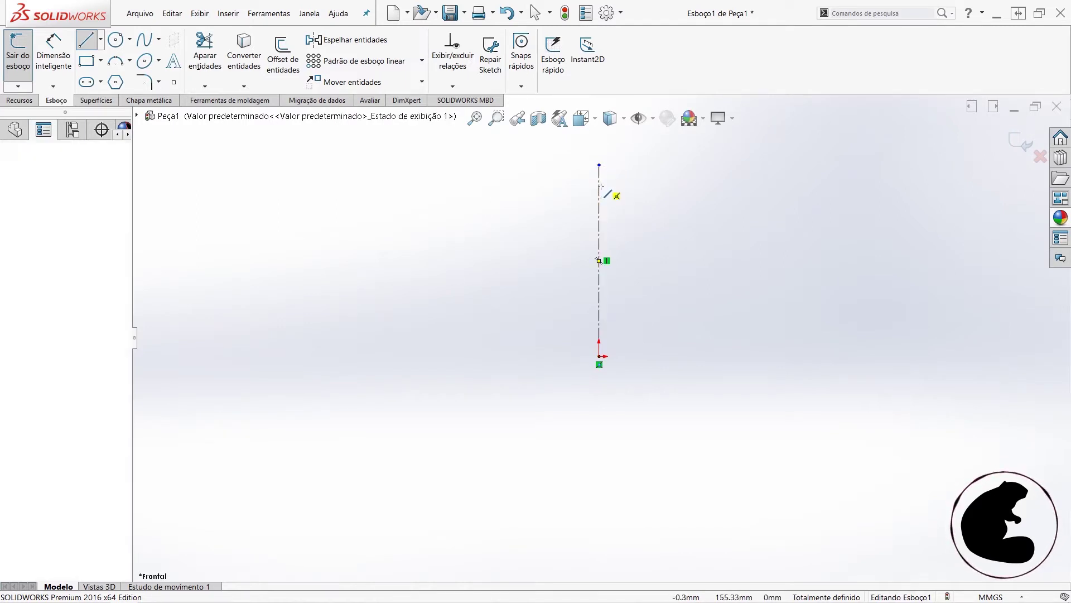
- Draw the neck's short top line, its vertical wall and the rounded shoulder arc
left_click(629, 185)
left_click(629, 212)
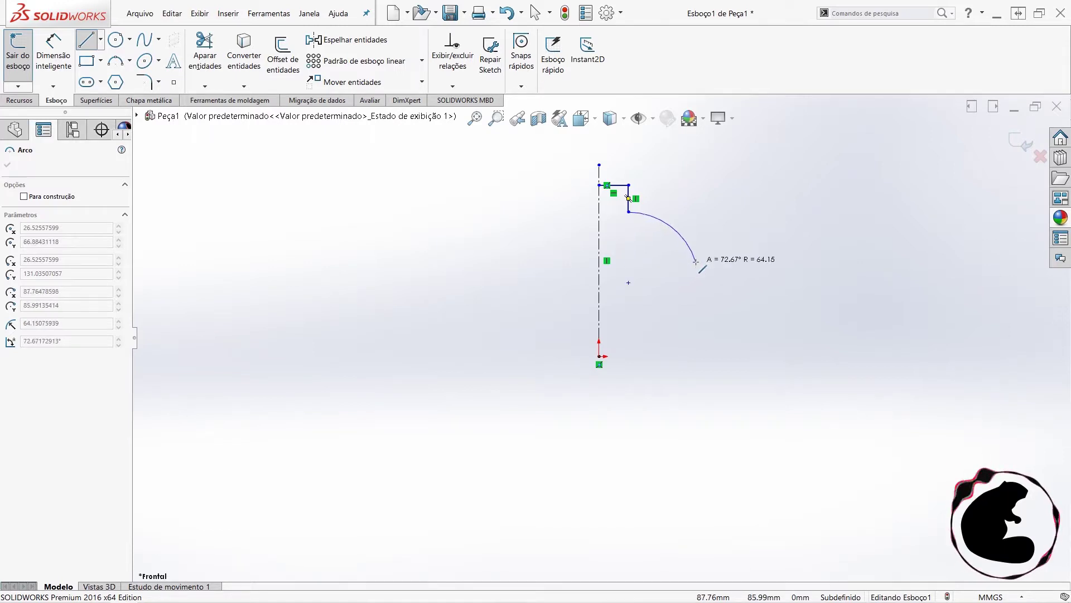
left_click(686, 269)
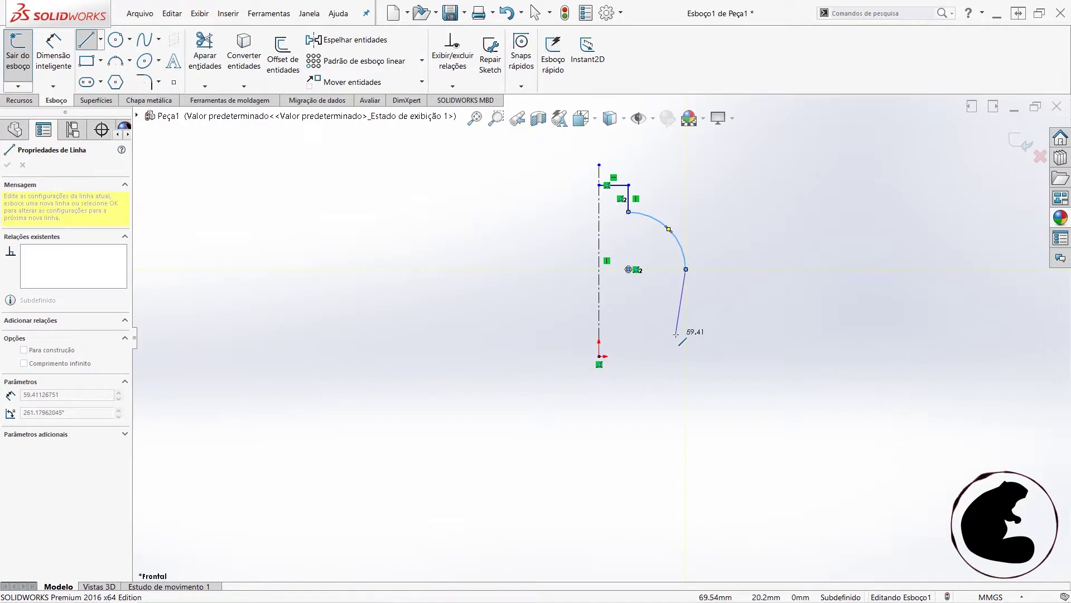
scroll(675, 279, "down", 2)
scroll(678, 292, "down", 1)
scroll(681, 299, "down", 1)
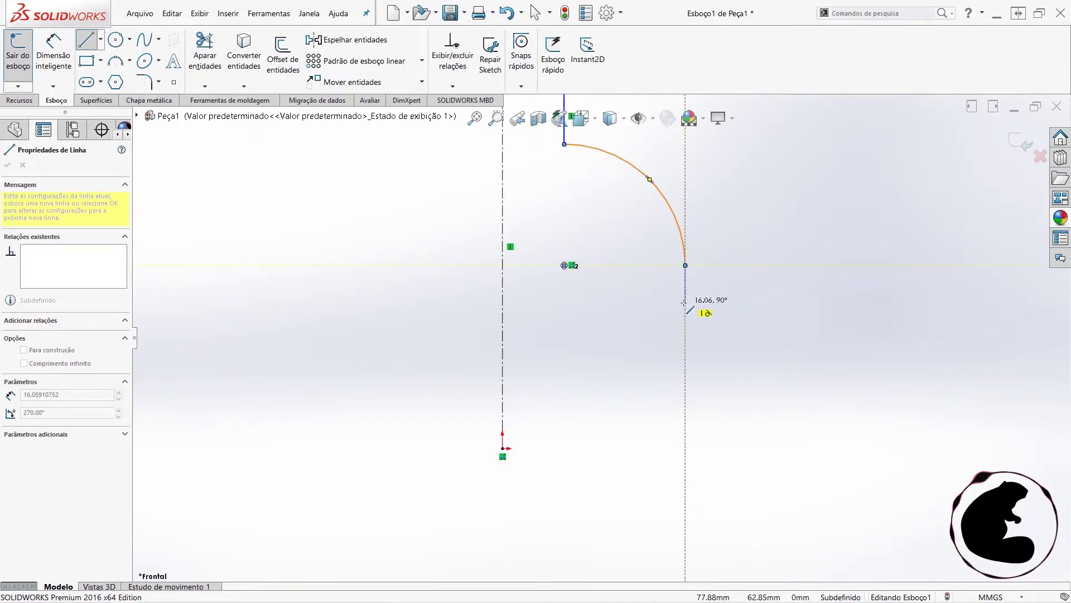
- Draw the stepped body walls: upper wall, inward step, lower wall and outward step
left_click(684, 303)
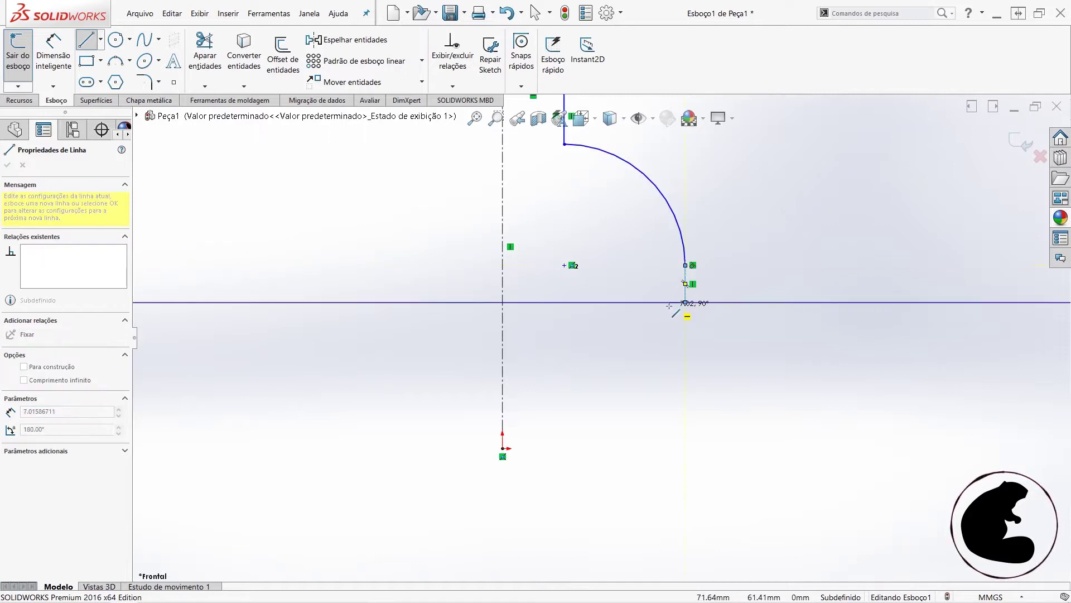
left_click(669, 303)
scroll(672, 357, "up", 2)
left_click(650, 382)
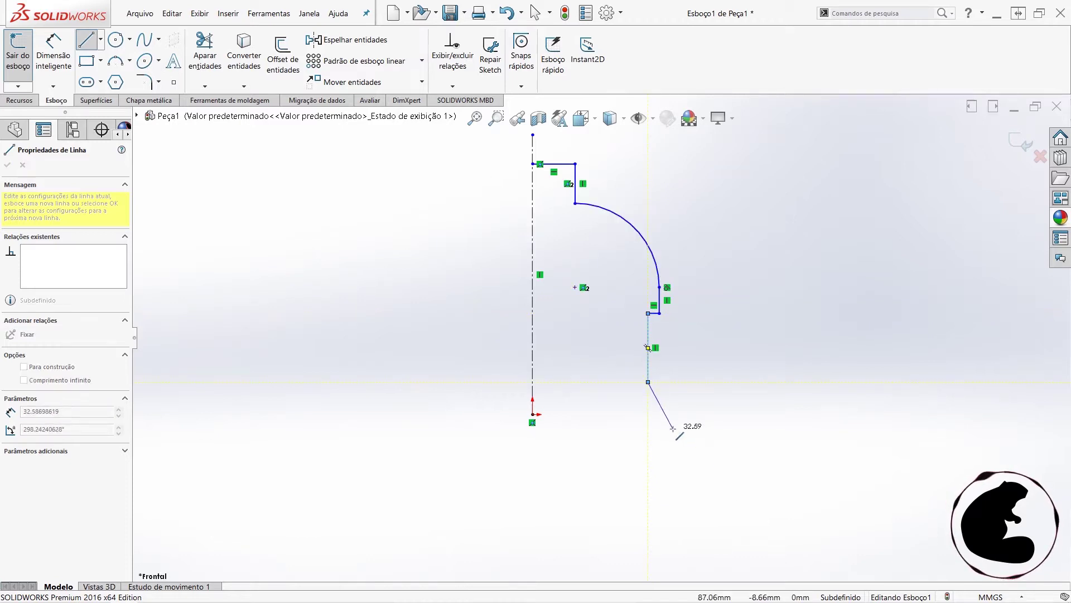
left_click(659, 382)
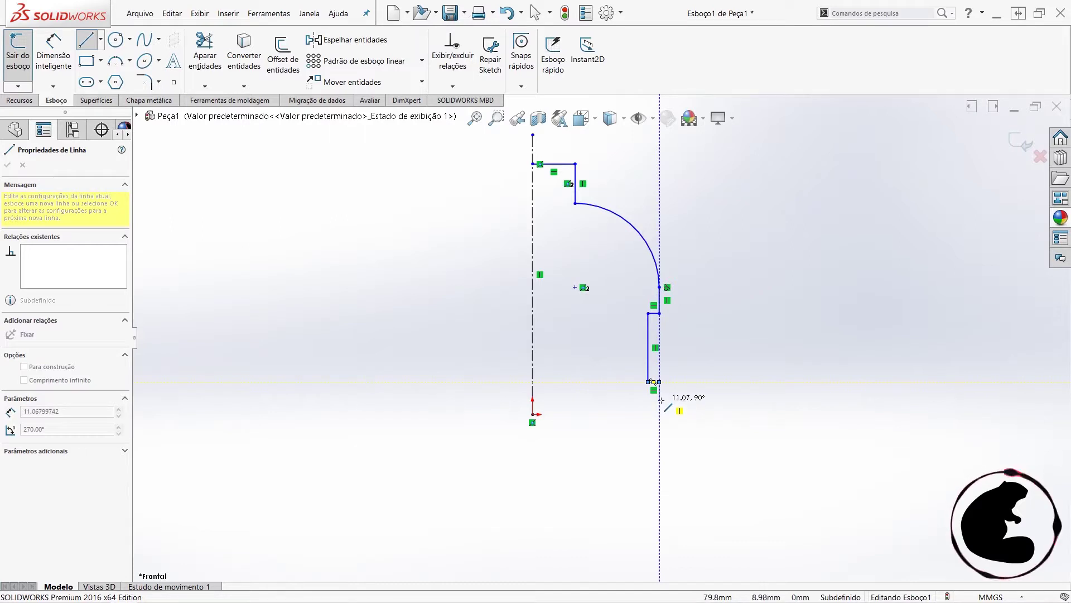
left_click(660, 399)
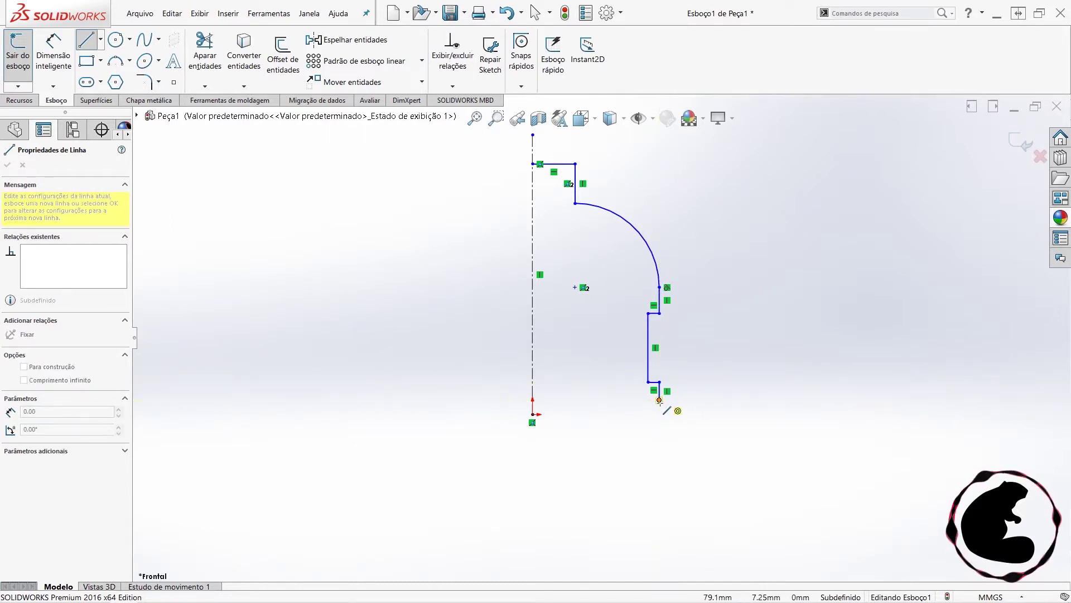
- Close the bottom with a corner arc, short flat base and tangent arc to the centerline
left_click(641, 429)
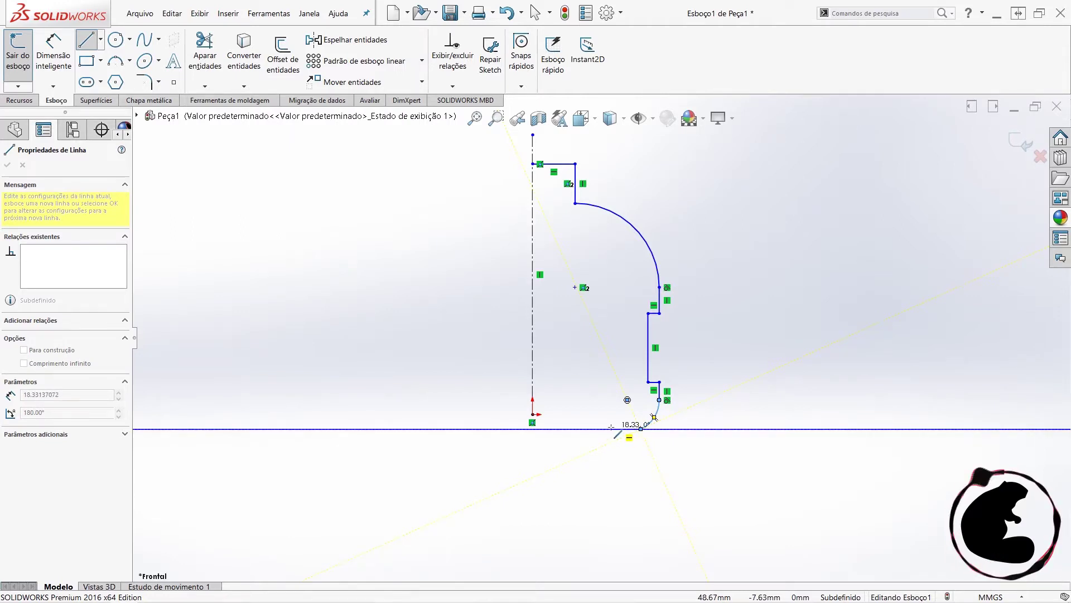
left_click(611, 428)
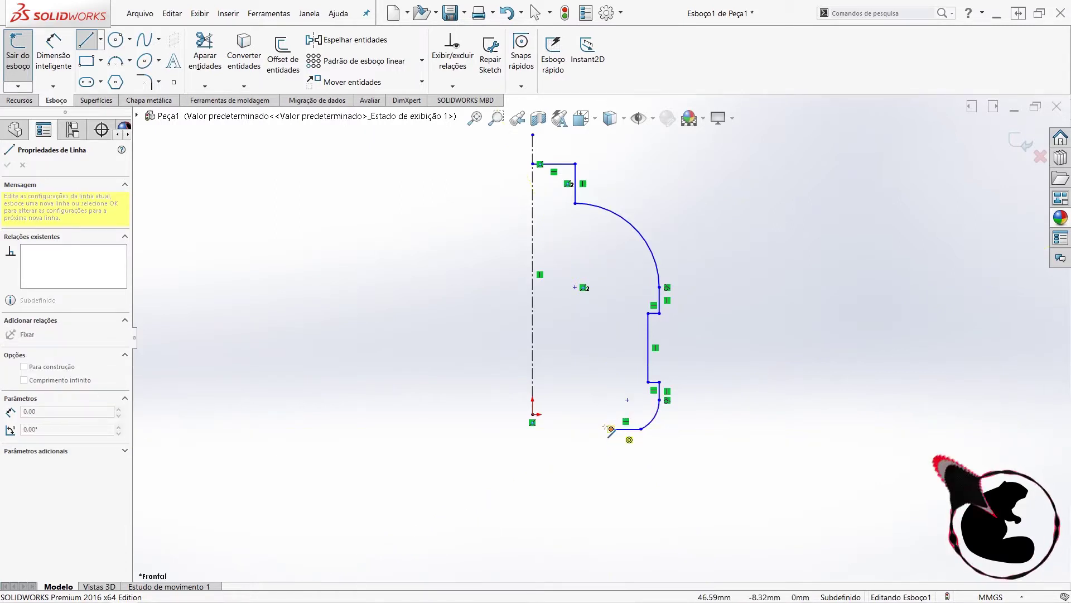
key("a")
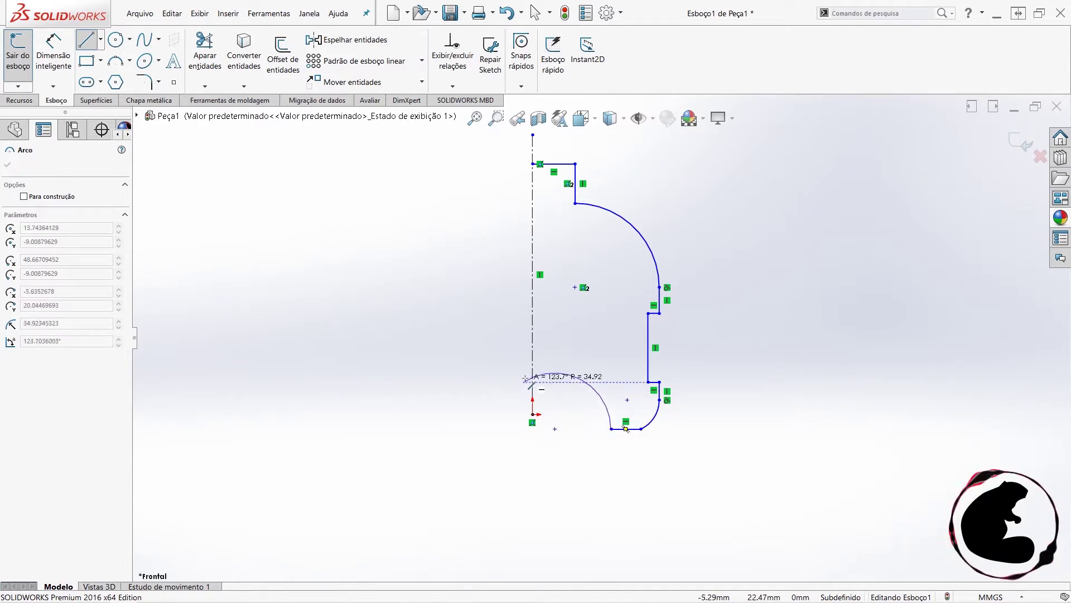
left_click(530, 375)
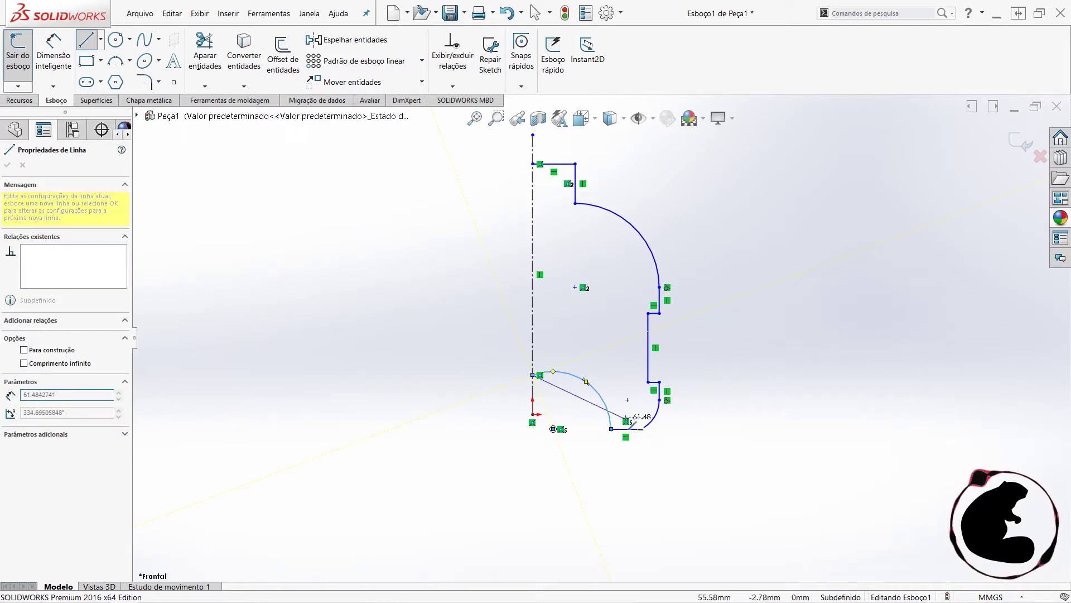
key("Escape")
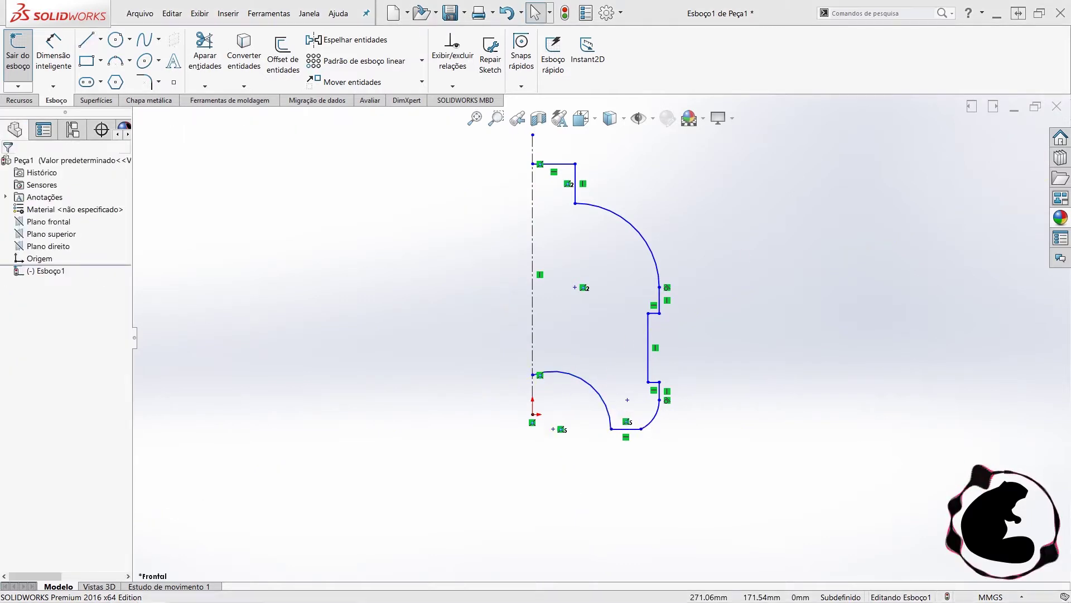
- Replace the flat base segment with an arc bridging the two bottom arcs
scroll(639, 432, "down", 2)
scroll(629, 425, "down", 2)
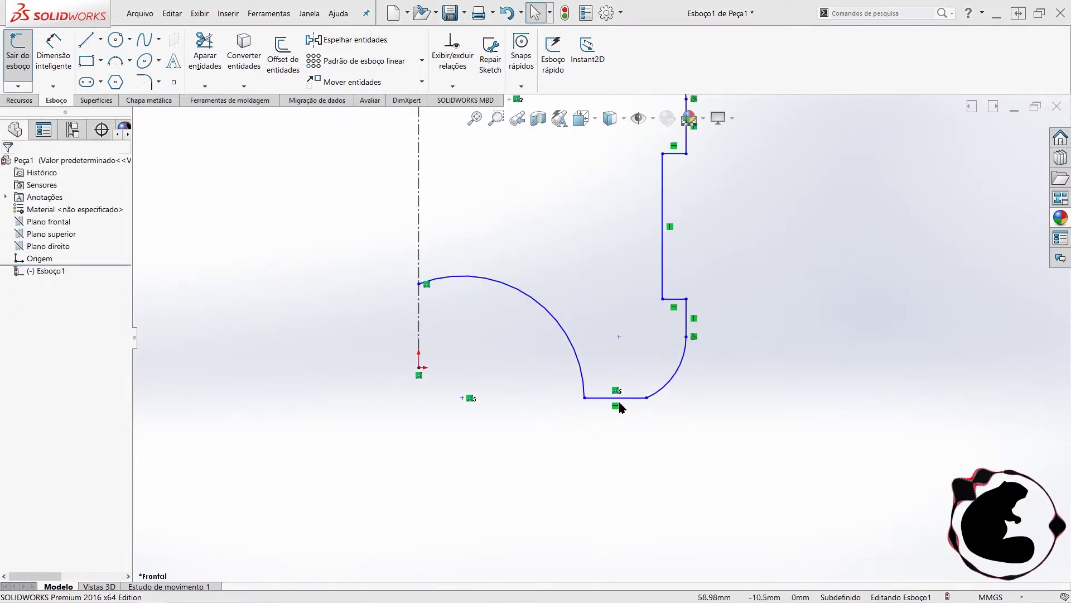
left_click(627, 398)
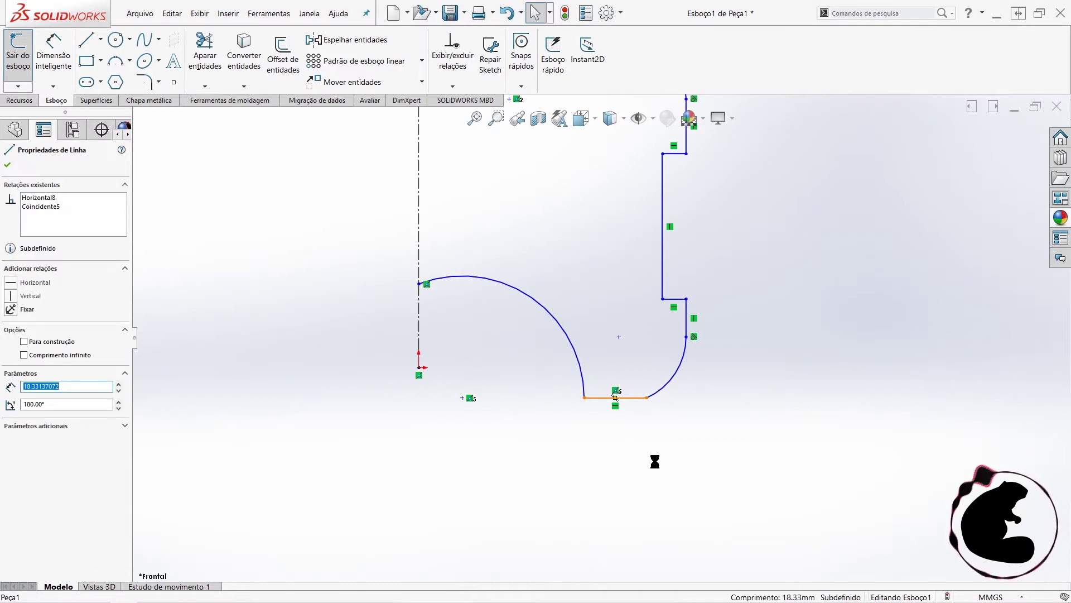
key("Delete")
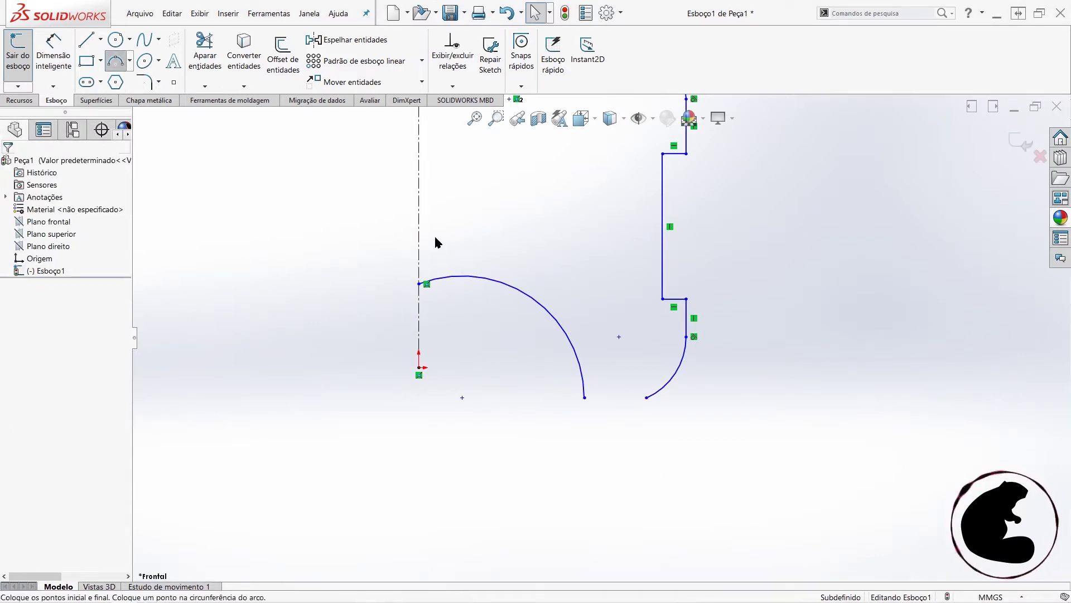
left_click(584, 397)
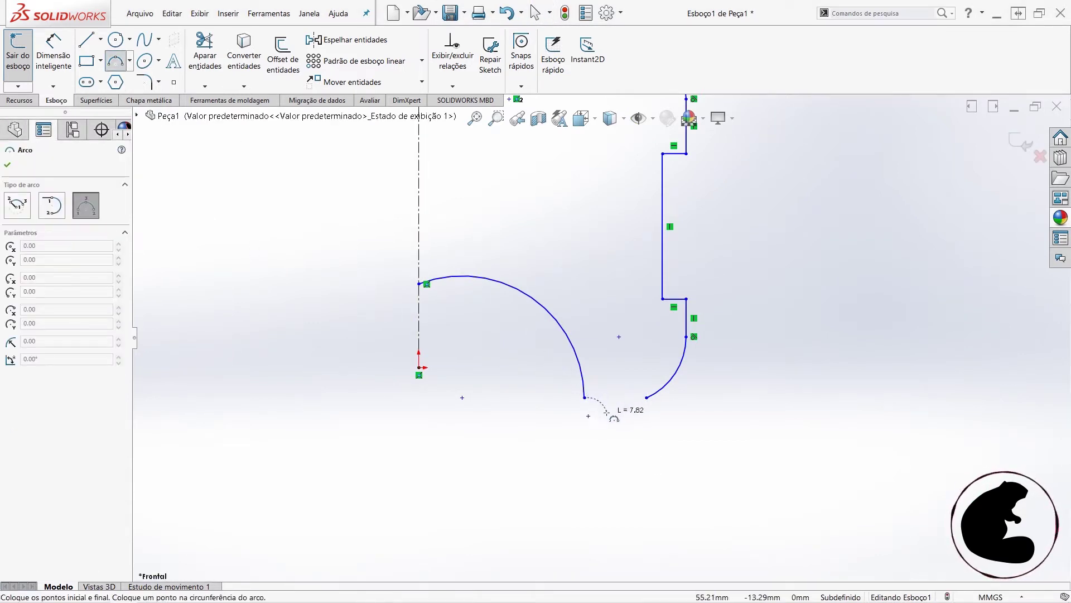
left_click(646, 397)
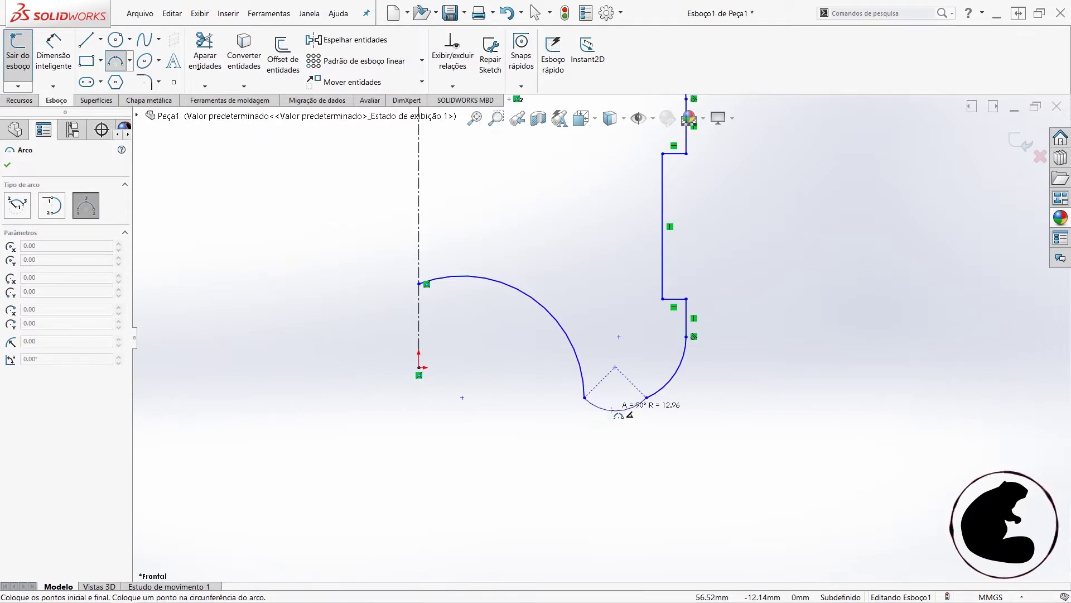
left_click(615, 411)
key("Escape")
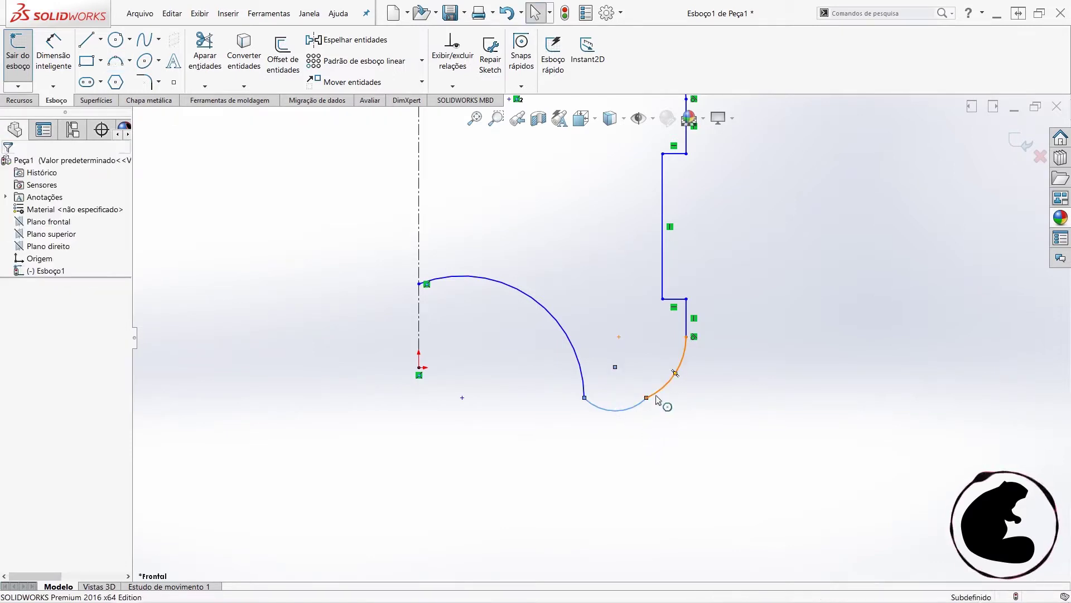
- Make the lower arc tangent to the vertical line and the two base arcs tangent
left_click(657, 396)
left_click(638, 406, "ctrl")
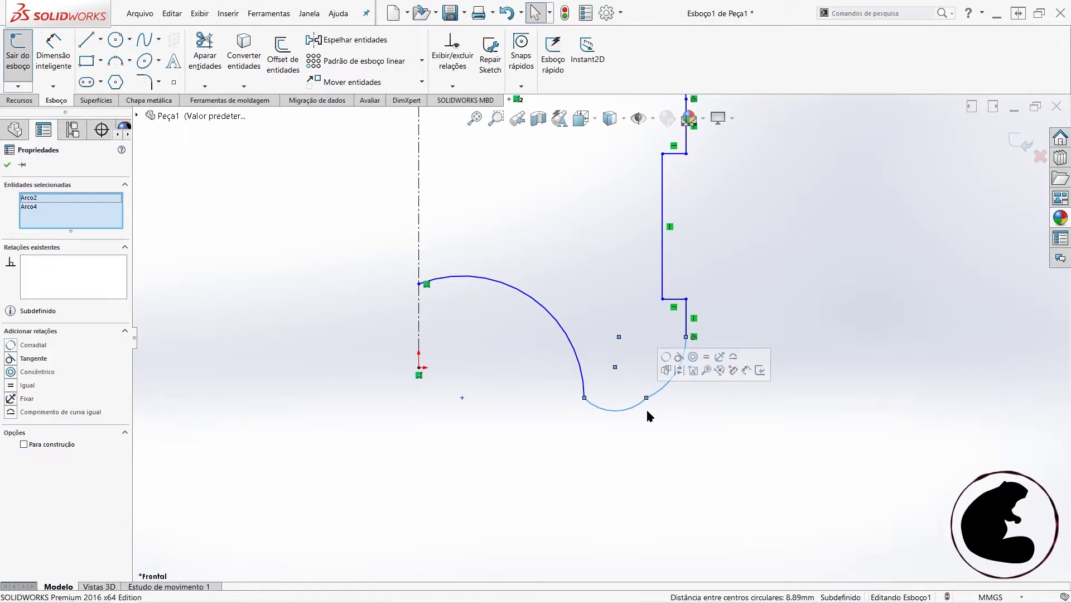
left_click(680, 357)
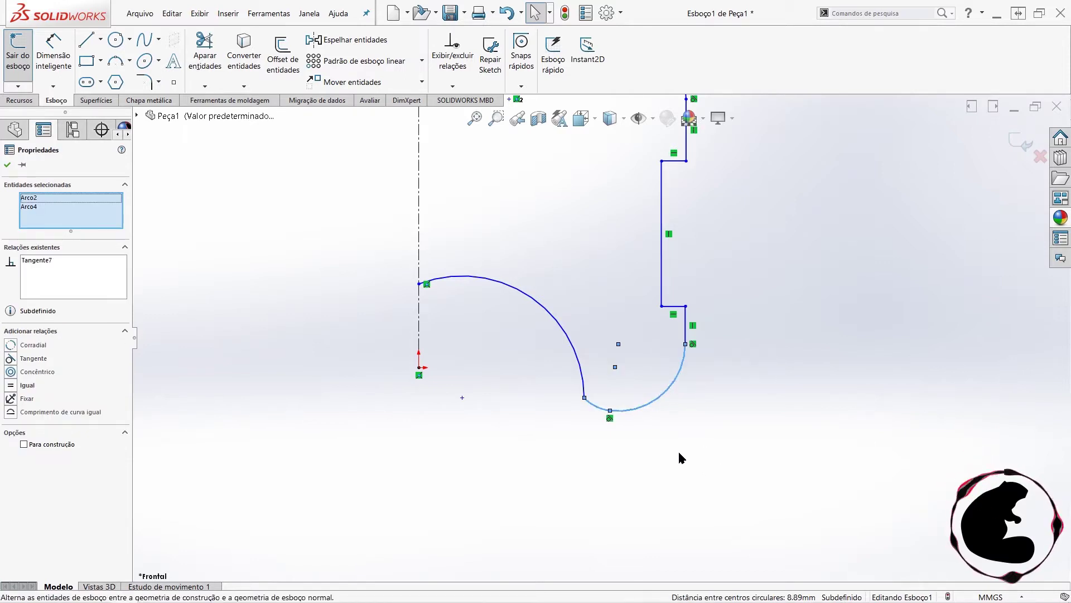
left_click(705, 468)
left_click(583, 390)
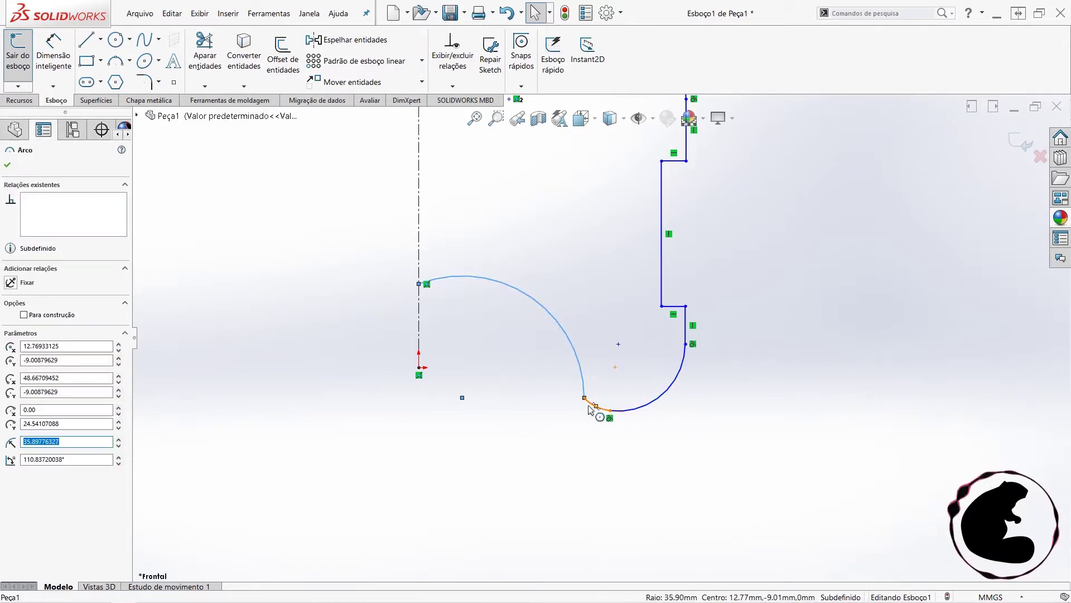
left_click(590, 408, "ctrl")
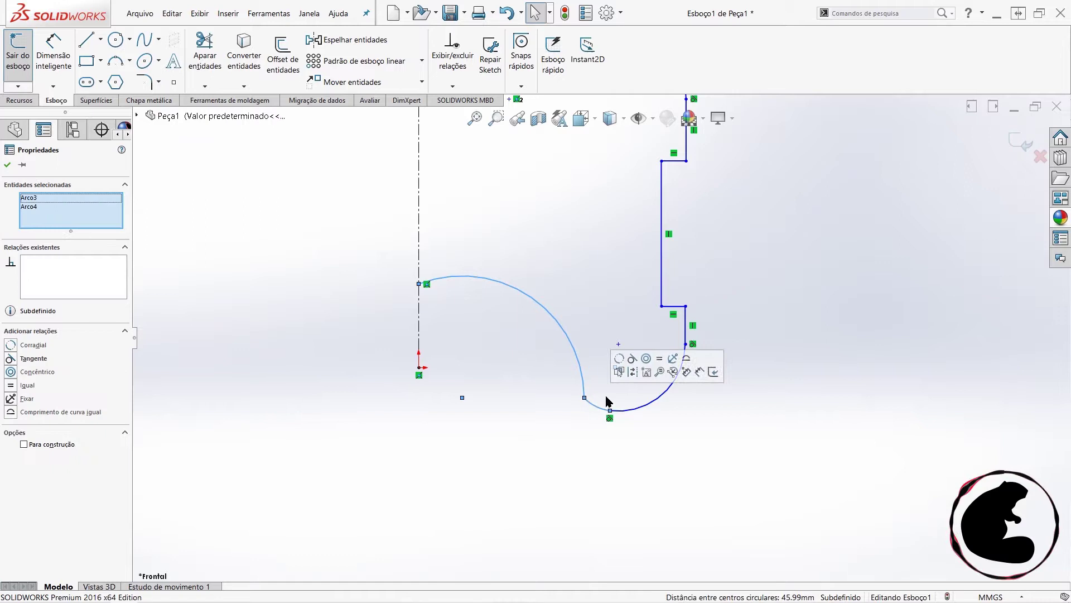
left_click(629, 361)
left_click(751, 394)
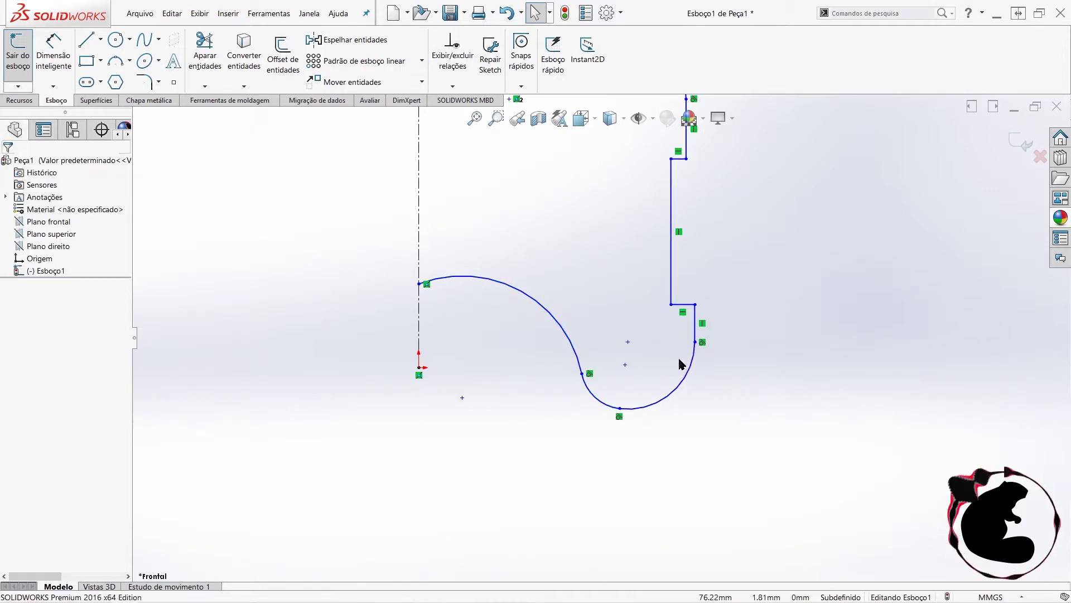
- Draw a horizontal centerline leftward from the bottom arc's axis endpoint
scroll(692, 349, "up", 2)
scroll(614, 323, "up", 2)
scroll(545, 307, "down", 1)
scroll(542, 348, "down", 3)
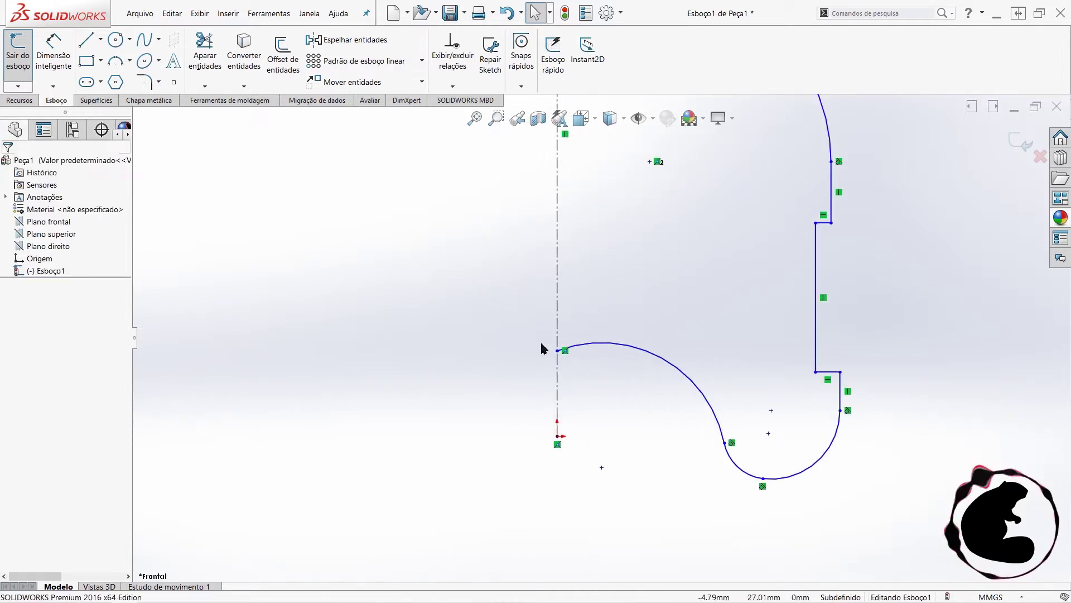
left_click(100, 39)
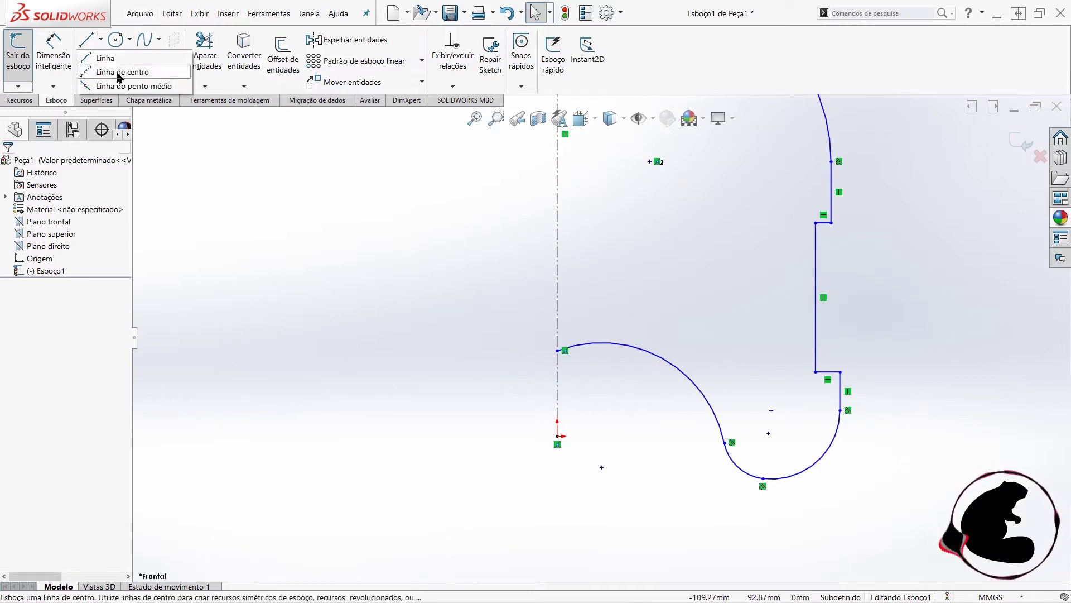
left_click(98, 71)
left_click(557, 350)
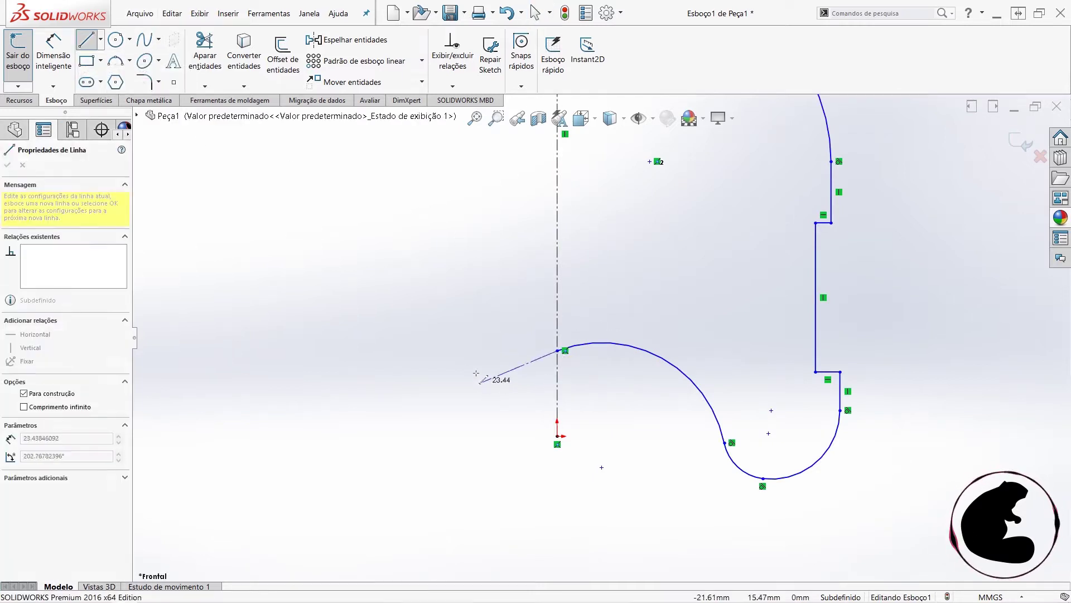
left_click(447, 350)
key("Escape")
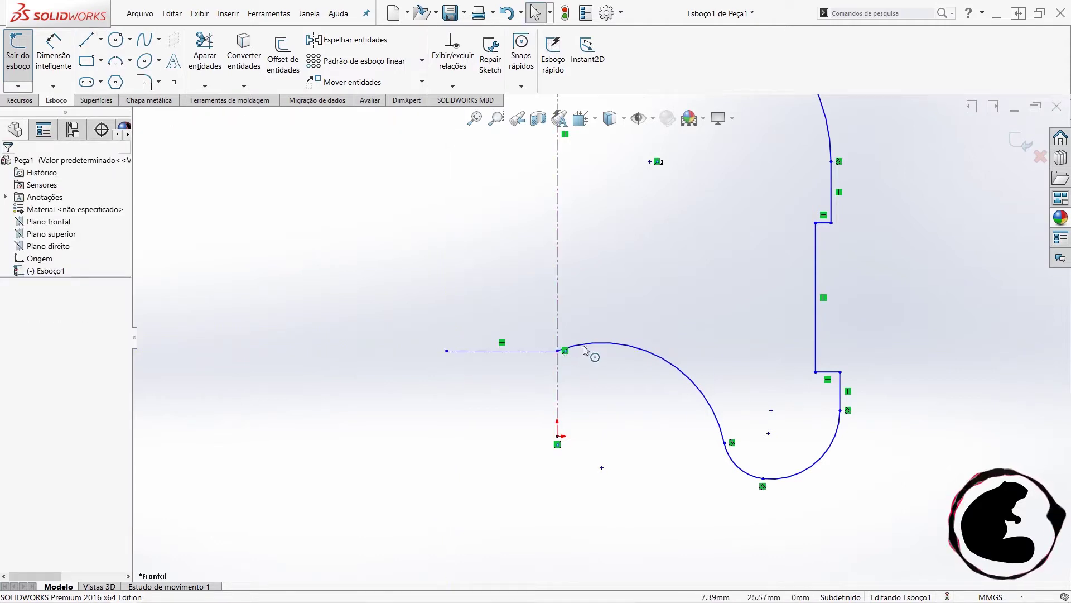
- Make the bottom arc tangent to the new horizontal centerline
left_click(572, 345)
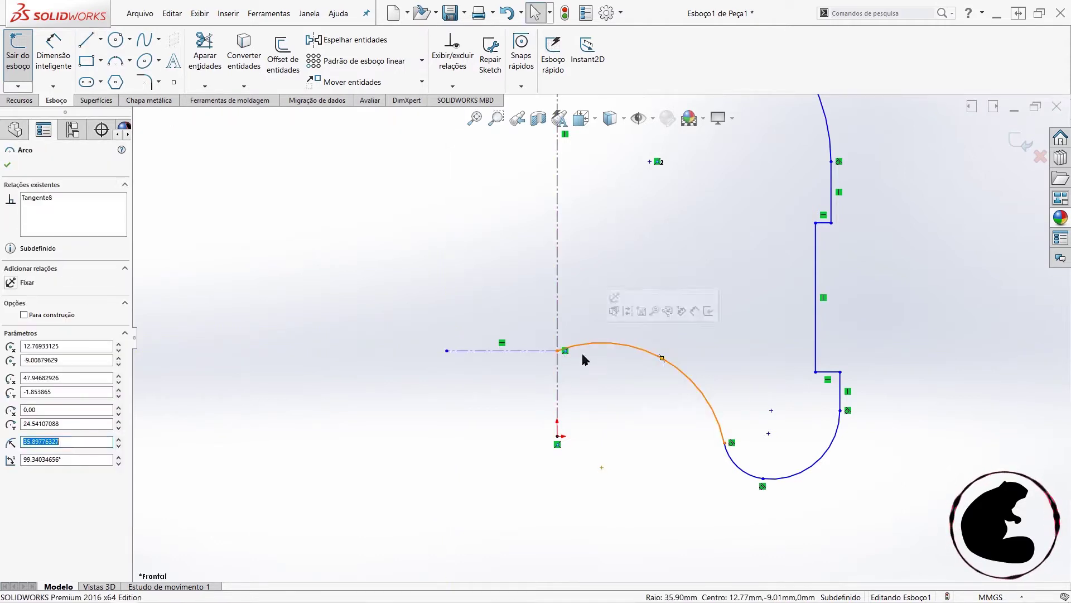
left_click(503, 350, "ctrl")
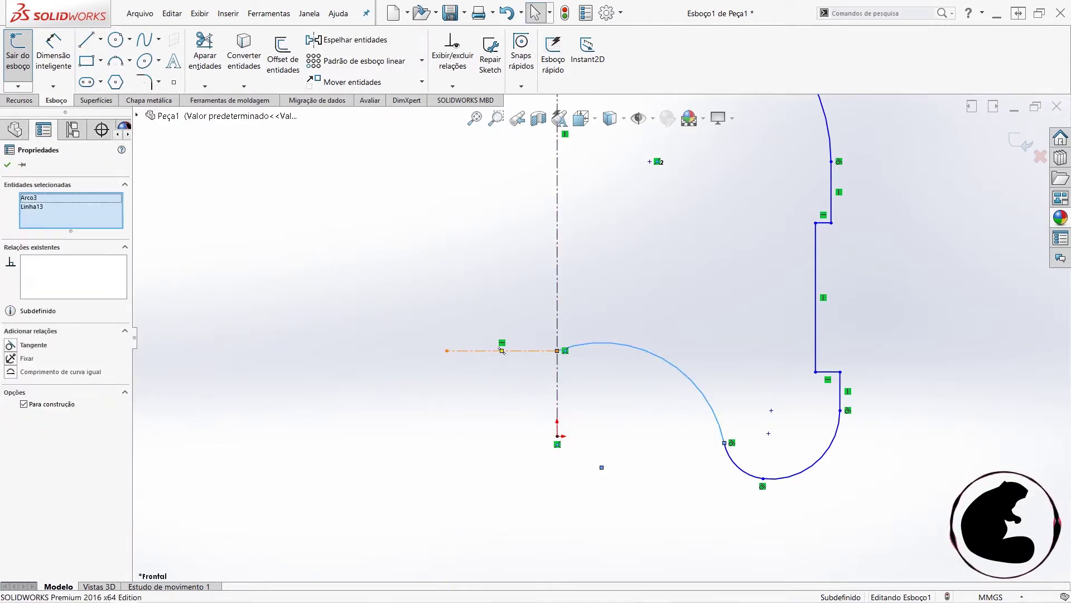
left_click(11, 345)
left_click(621, 448)
scroll(642, 450, "up", 2)
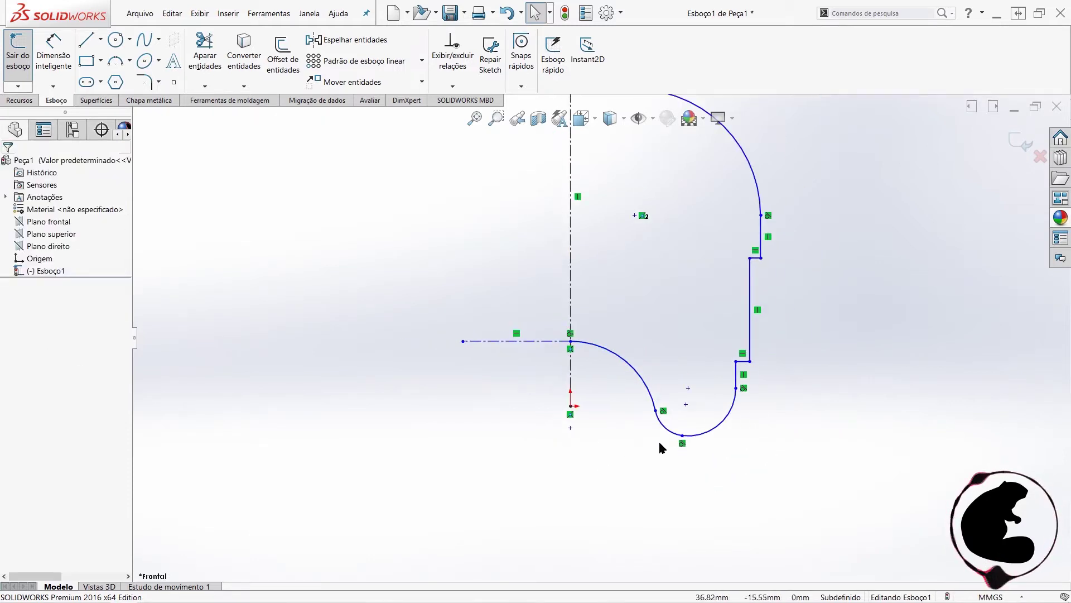
- Stretch the profile taller by raising the centerline, top line, arc end and lower wall
scroll(647, 418, "up", 1)
scroll(645, 418, "up", 1)
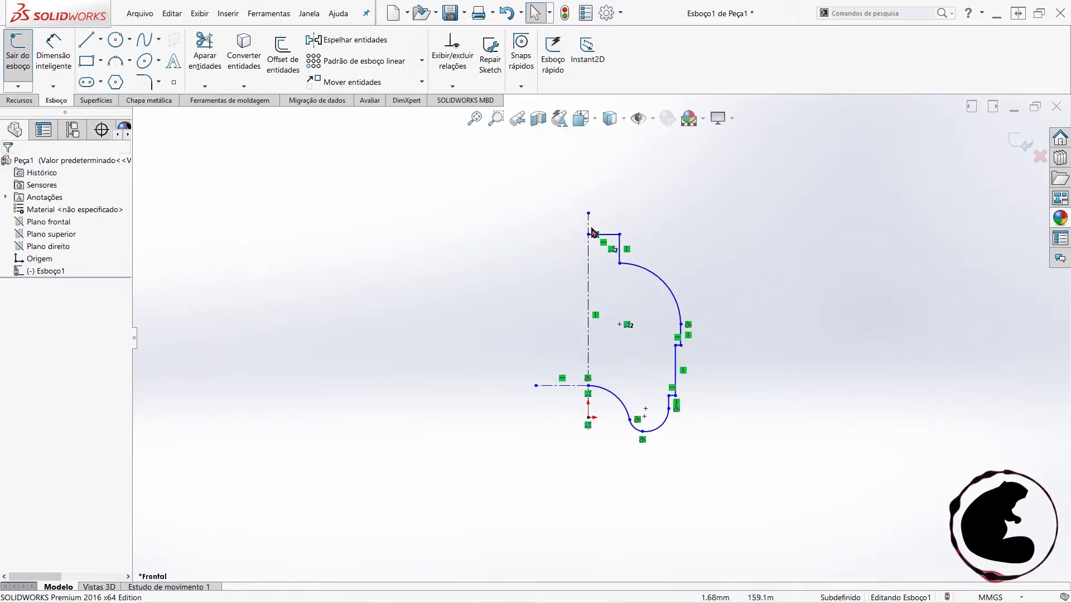
left_click_drag(590, 217, 607, 124)
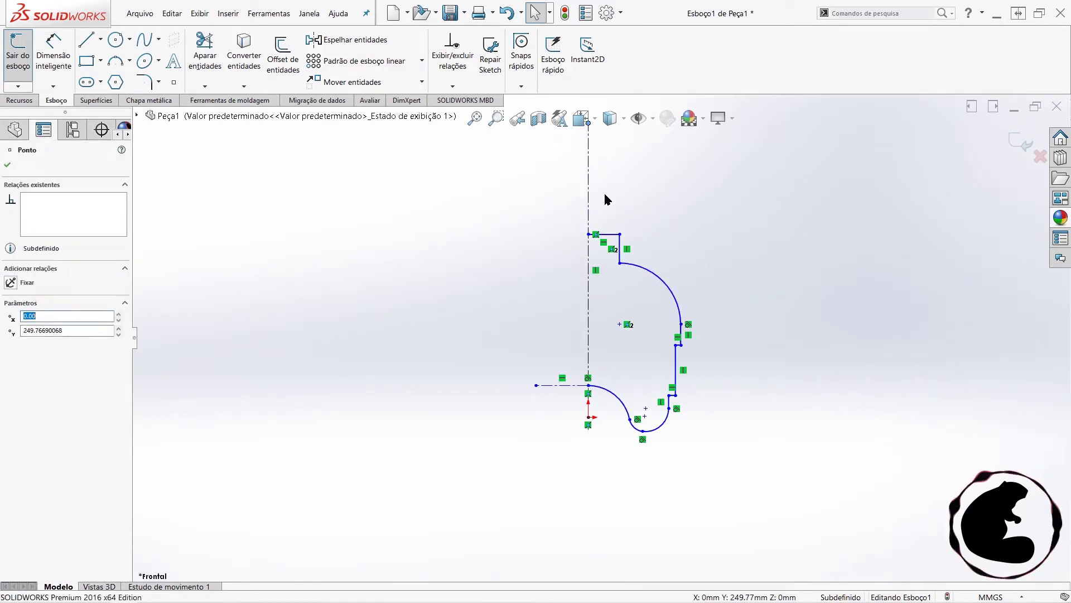
left_click(611, 234)
left_click_drag(617, 234, 622, 176)
left_click_drag(620, 263, 622, 212)
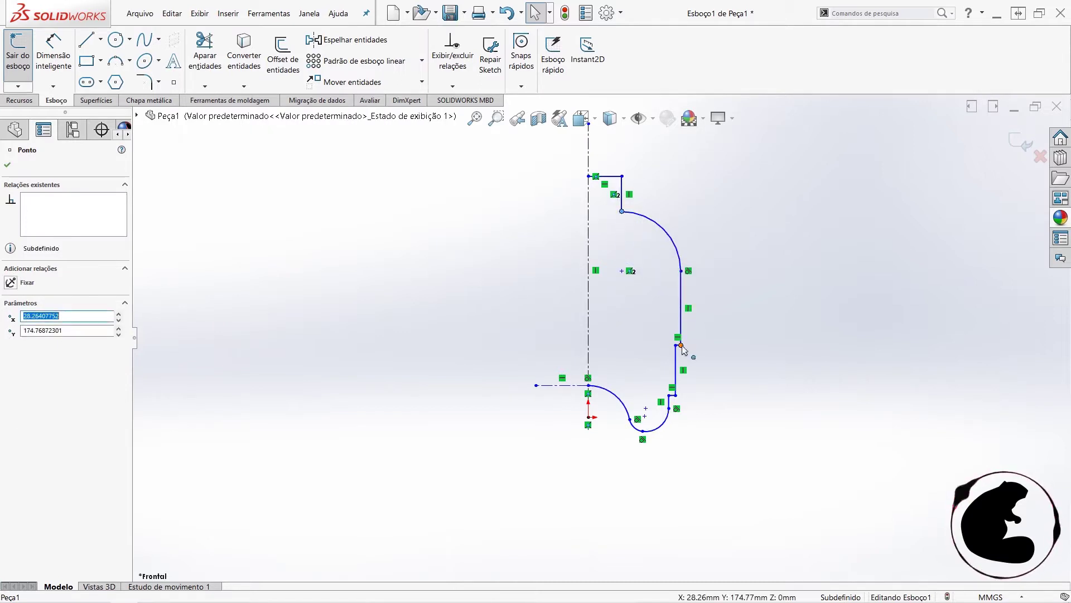
left_click_drag(682, 346, 681, 295)
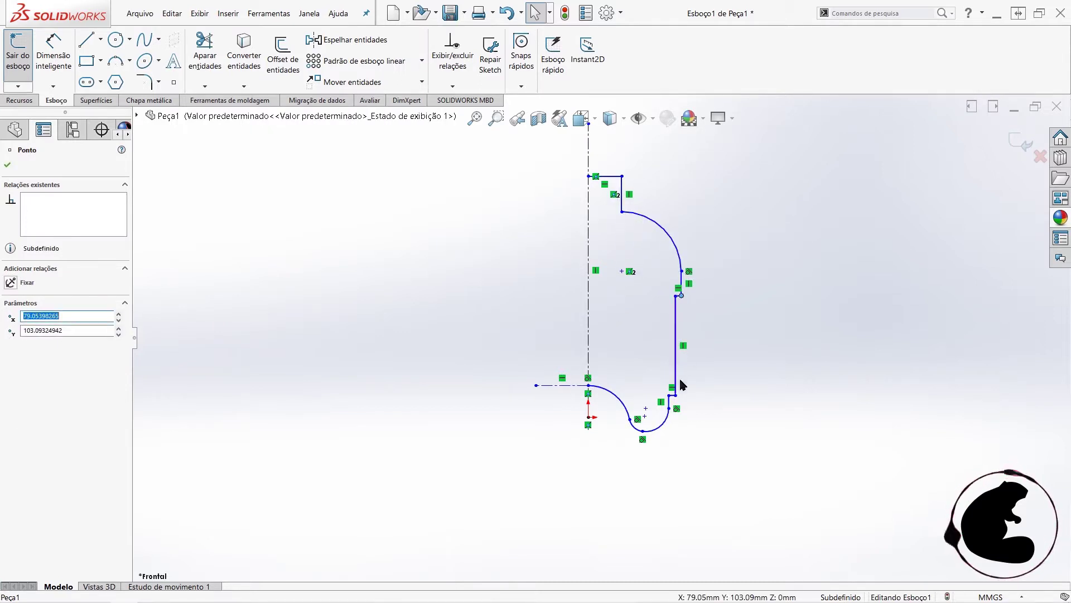
mouse_move(679, 395)
left_mouse_down()
mouse_move(677, 359)
mouse_move(688, 360)
left_mouse_up()
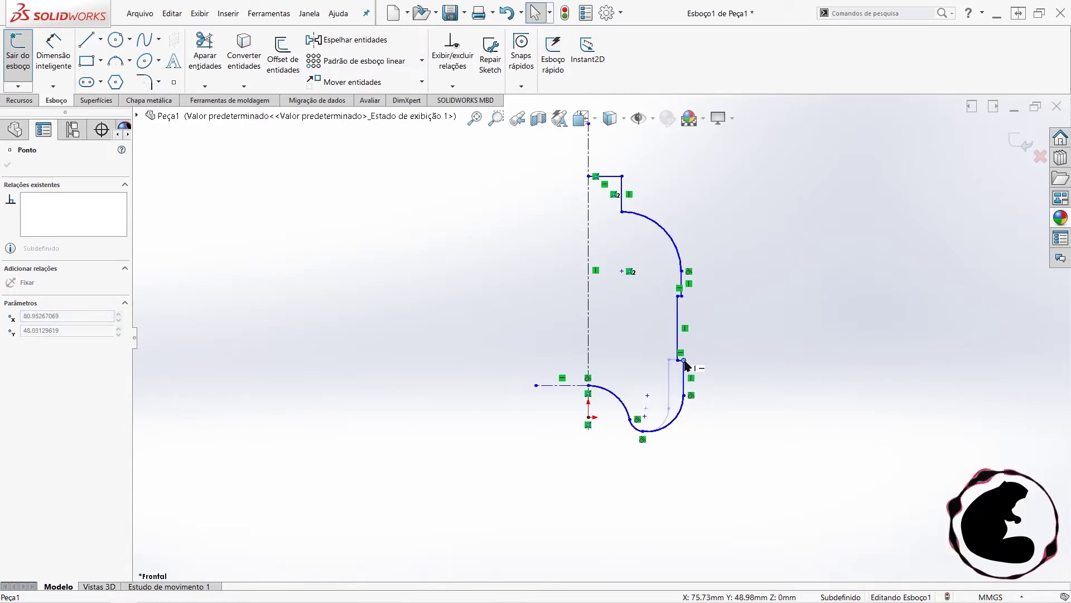
- Make the two short vertical side lines collinear
scroll(688, 361, "up", 3)
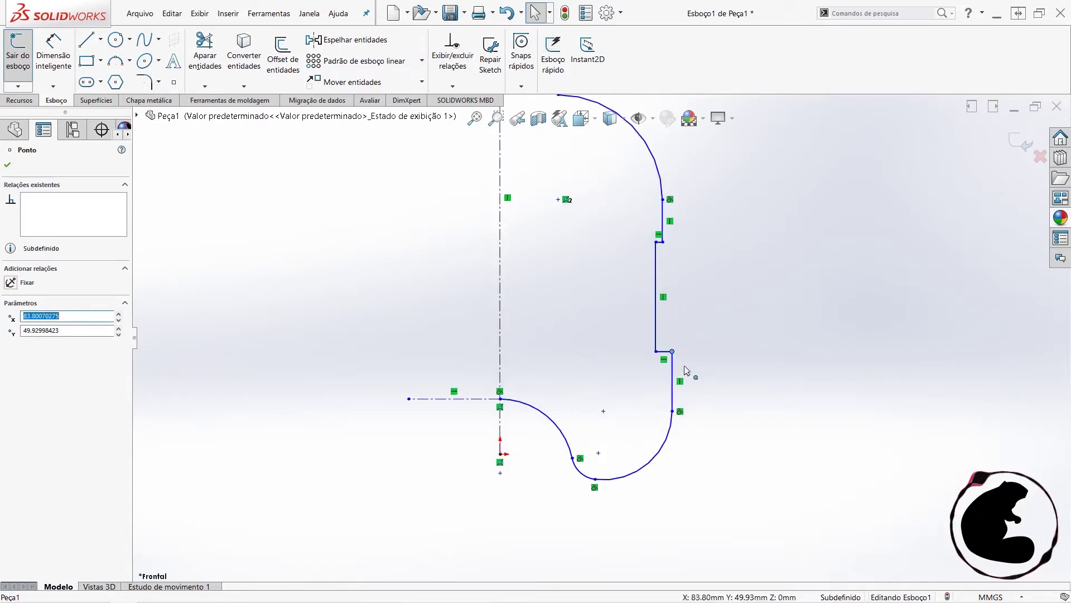
left_click(707, 347)
left_click(665, 368)
scroll(681, 301, "down", 2)
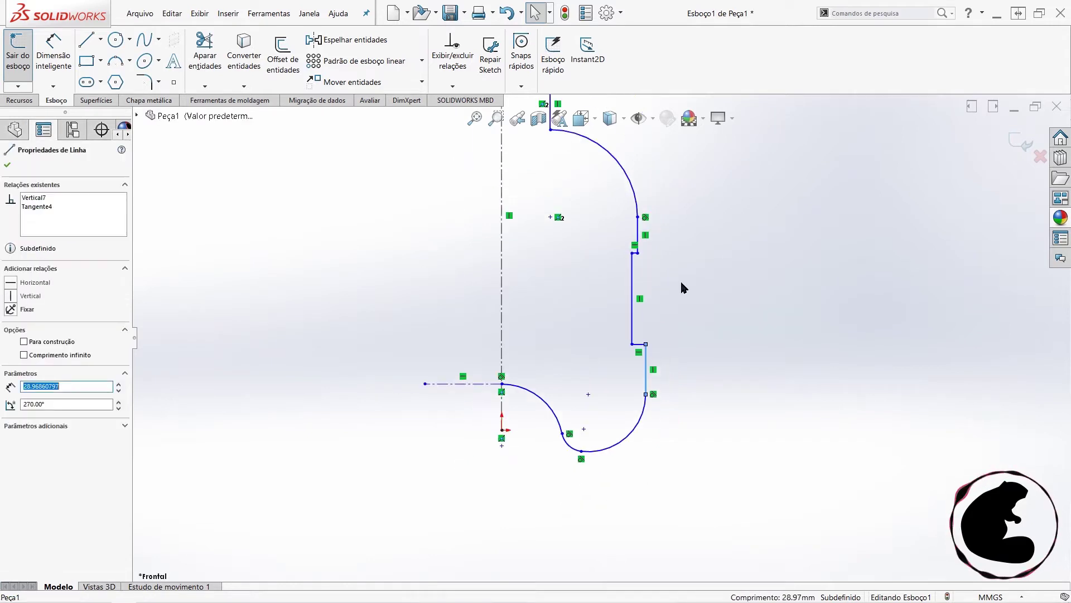
left_click(636, 230, "ctrl")
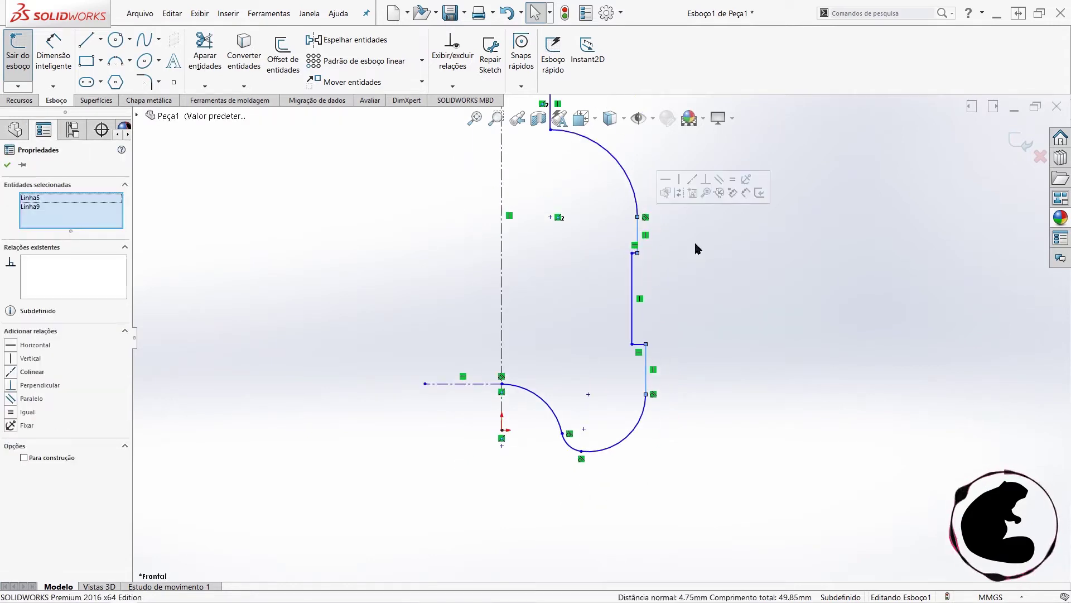
left_click(696, 187)
left_click(601, 286)
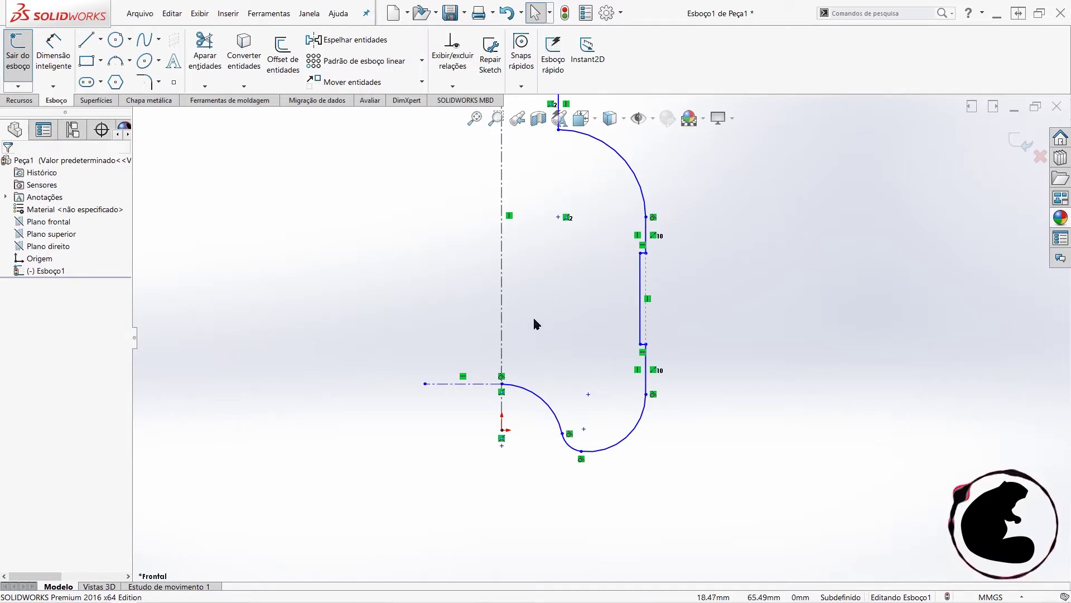
- Reshape the bottom arcs by moving their junction and endpoints upward
middle_click_drag(512, 383, 555, 420, "ctrl")
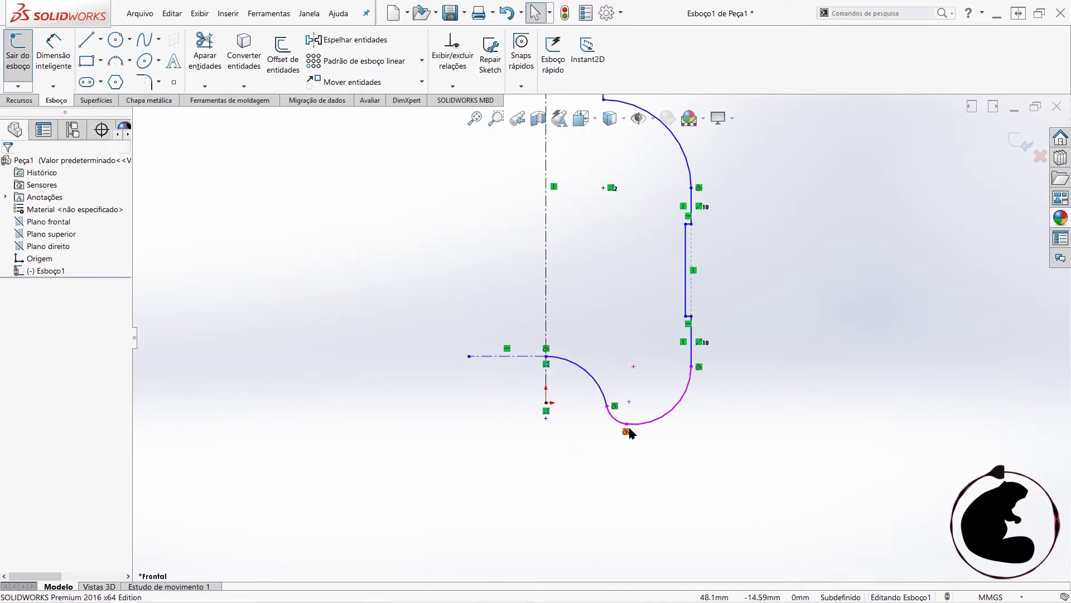
left_click_drag(627, 426, 631, 413)
left_click_drag(548, 362, 546, 334)
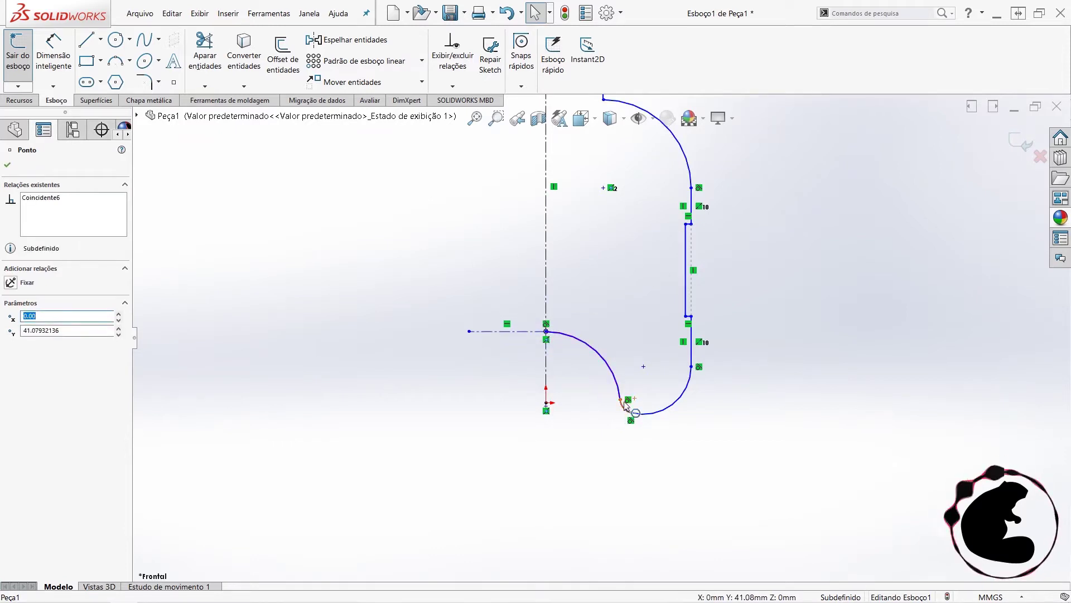
left_click_drag(624, 406, 617, 390)
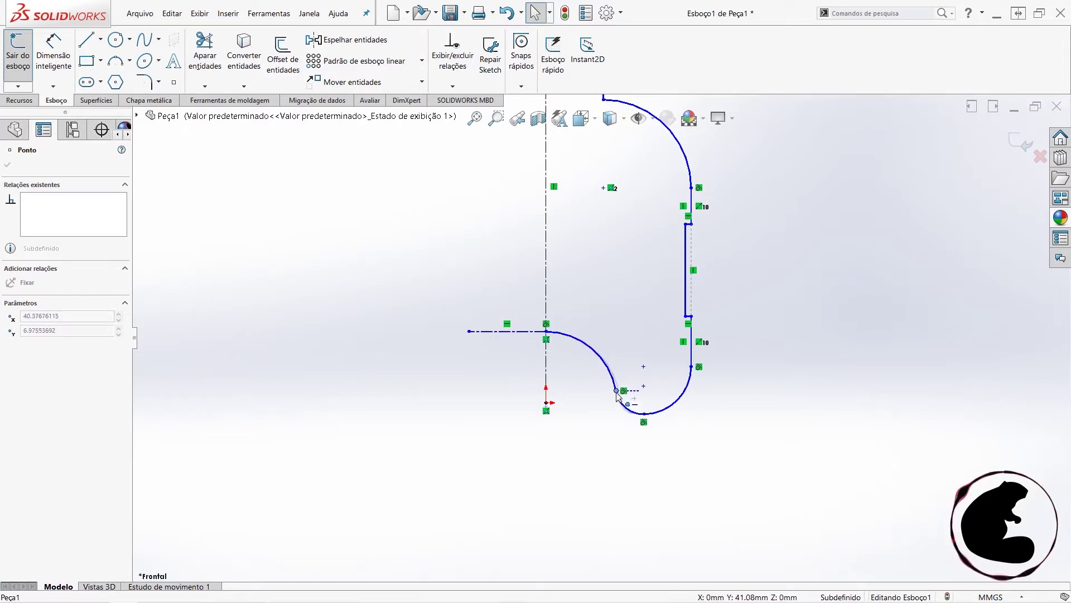
left_click_drag(617, 391, 616, 389)
left_click(641, 417)
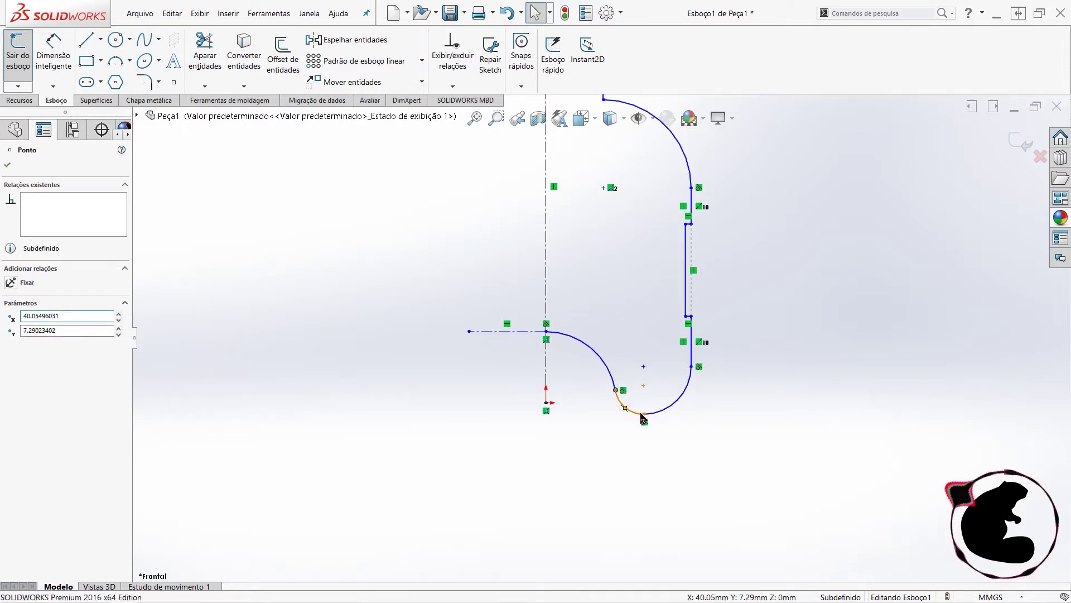
left_click(752, 444)
key("f")
- Drag the profile's top-right corner point to a new position
scroll(617, 414, "up", 2)
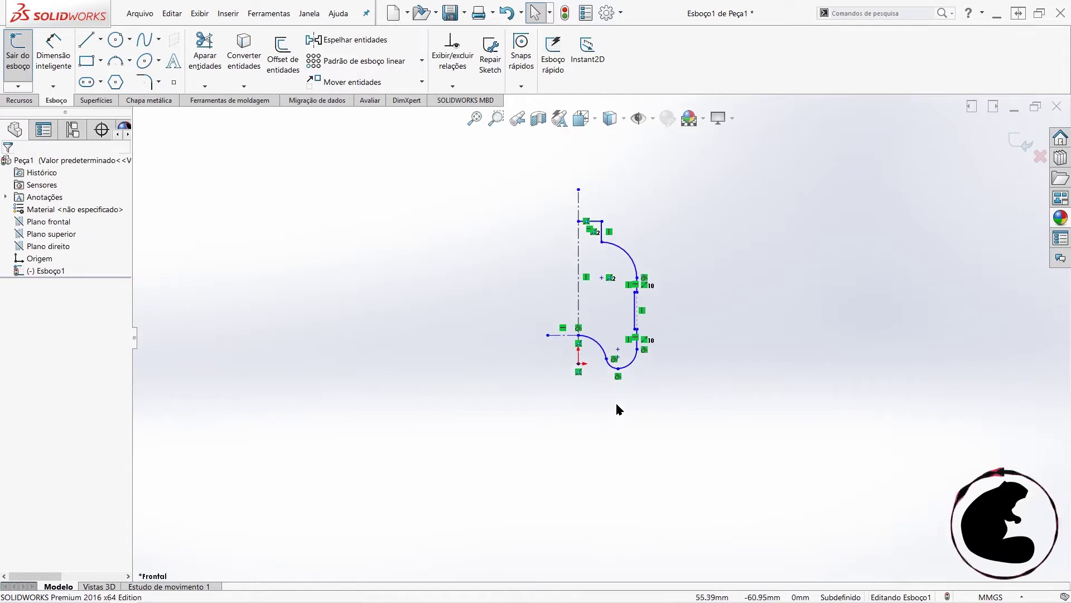
scroll(582, 268, "down", 1)
left_click_drag(490, 177, 760, 472)
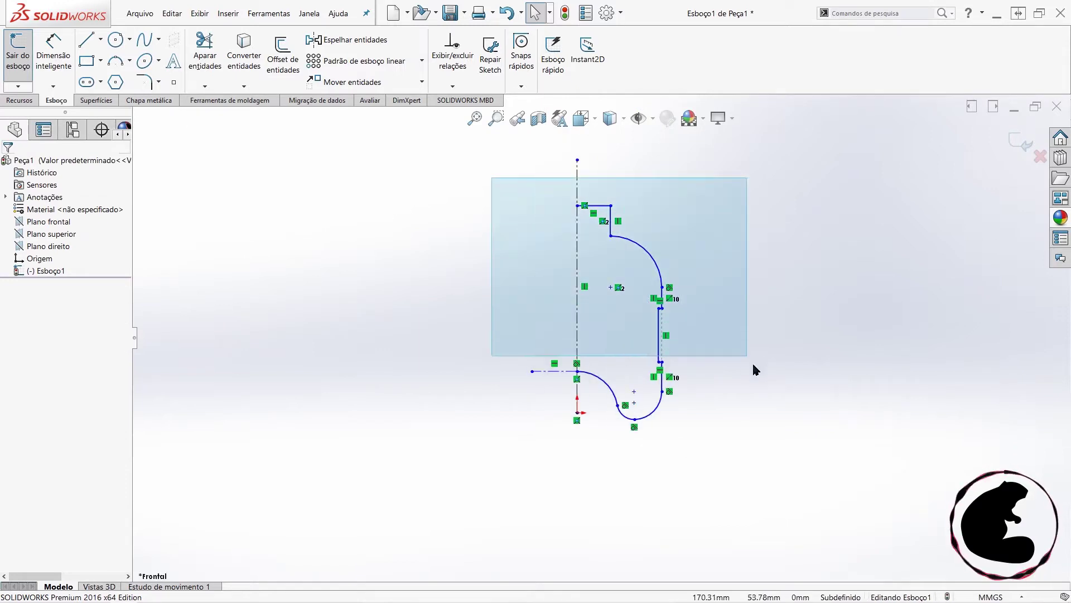
mouse_move(611, 205)
left_mouse_down()
mouse_move(623, 186)
mouse_move(615, 191)
left_mouse_up()
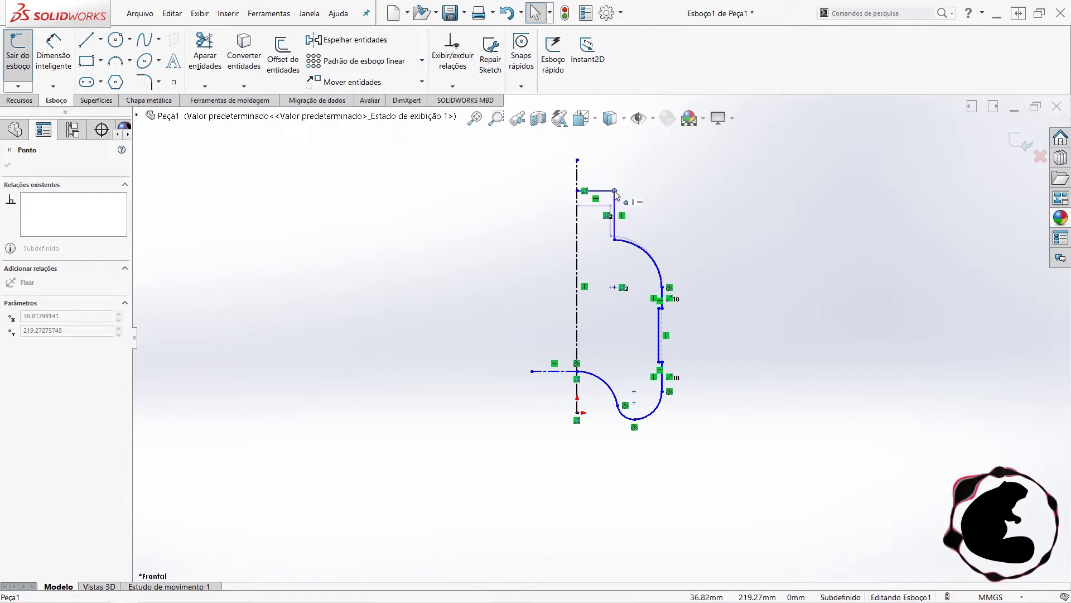
left_click(728, 306)
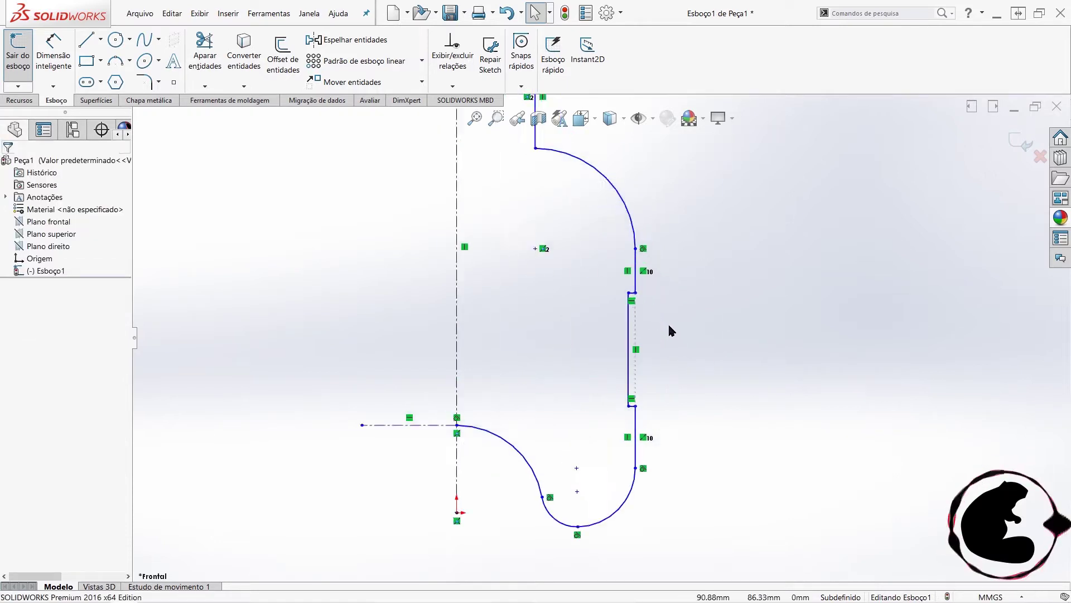
scroll(668, 322, "down", 5)
left_click(61, 56)
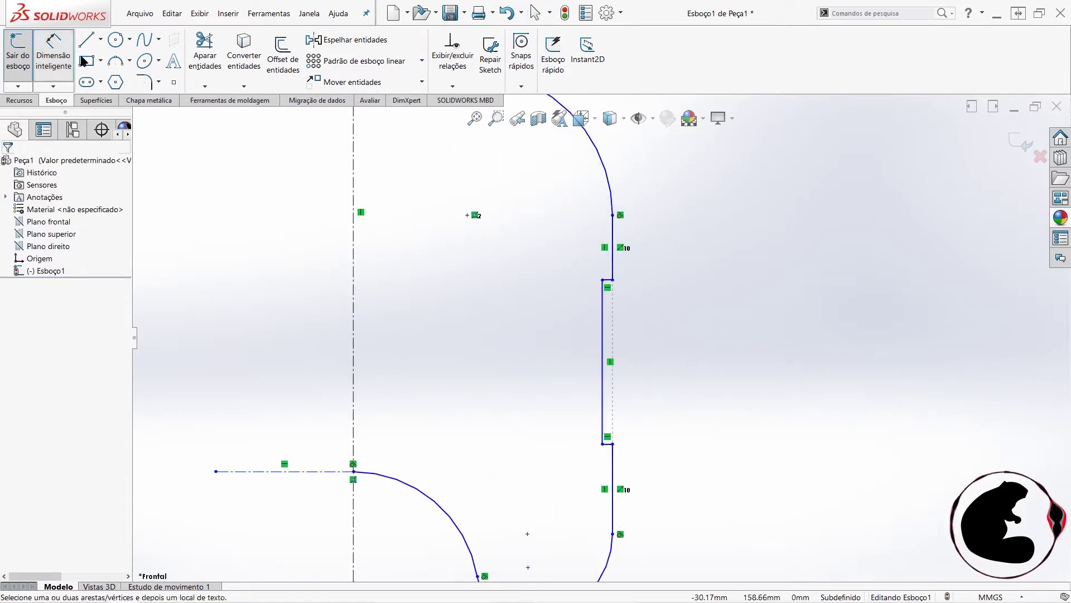
- Dimension the step between the two vertical wall lines to 2 mm, replacing 3.32
left_click(604, 305)
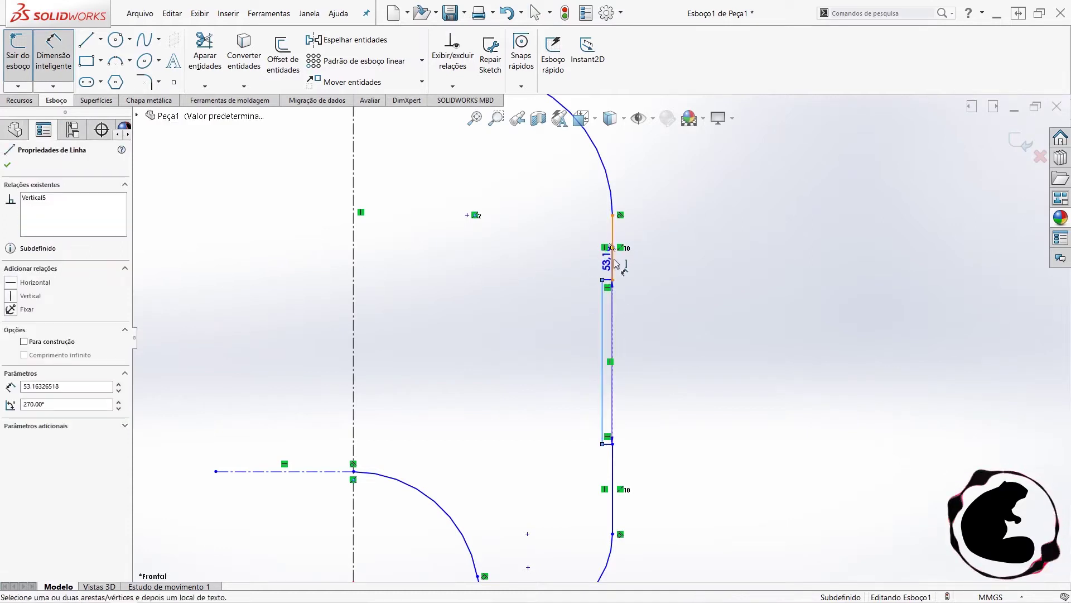
left_click(613, 262)
left_click(732, 312)
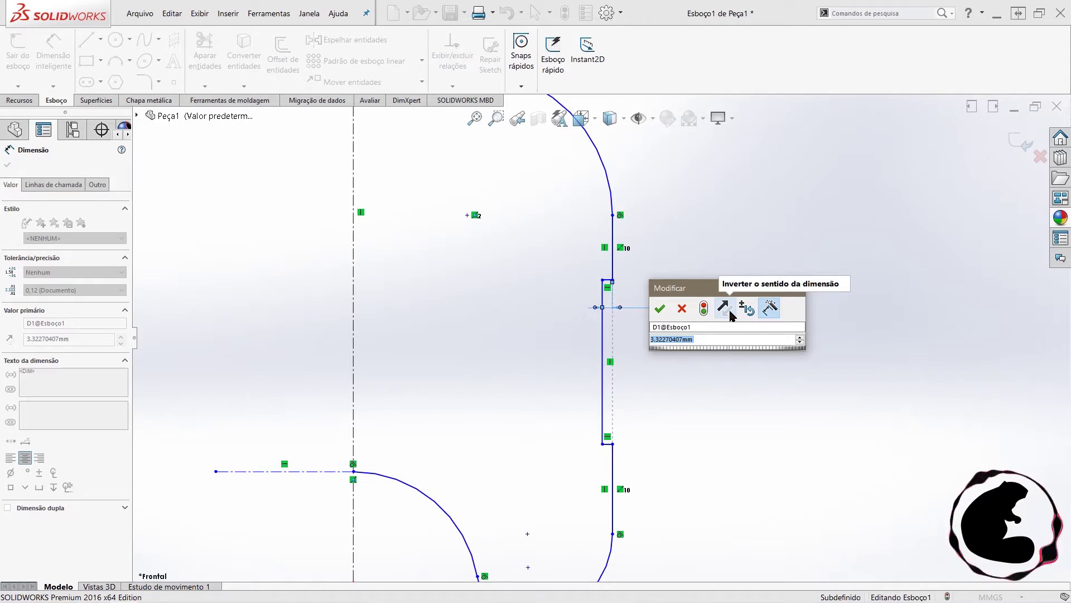
type("2")
key("Return")
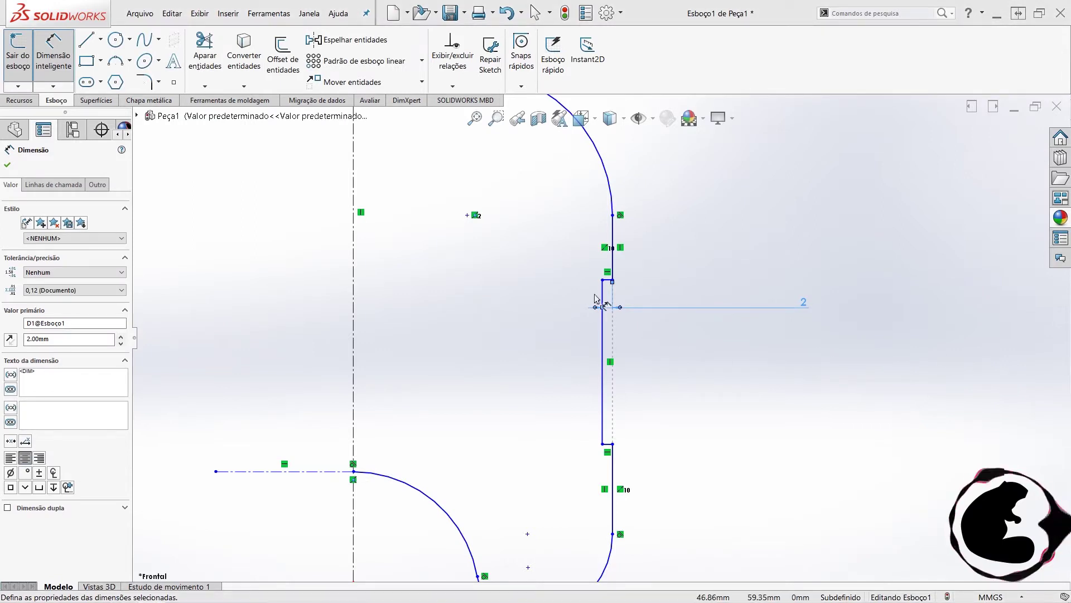
scroll(596, 298, "down", 2)
scroll(647, 289, "down", 1)
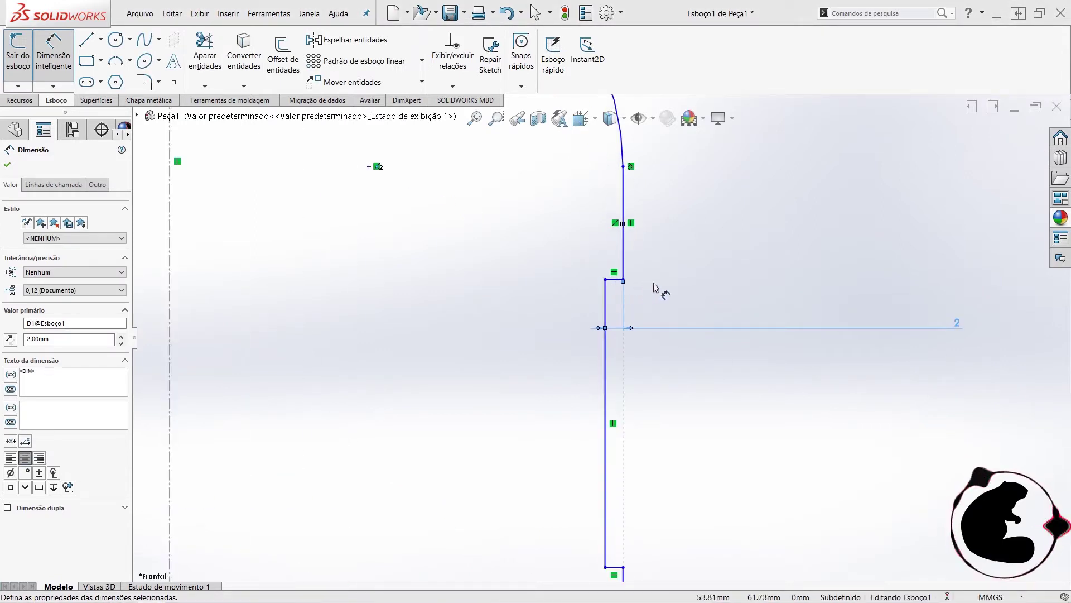
key("Escape")
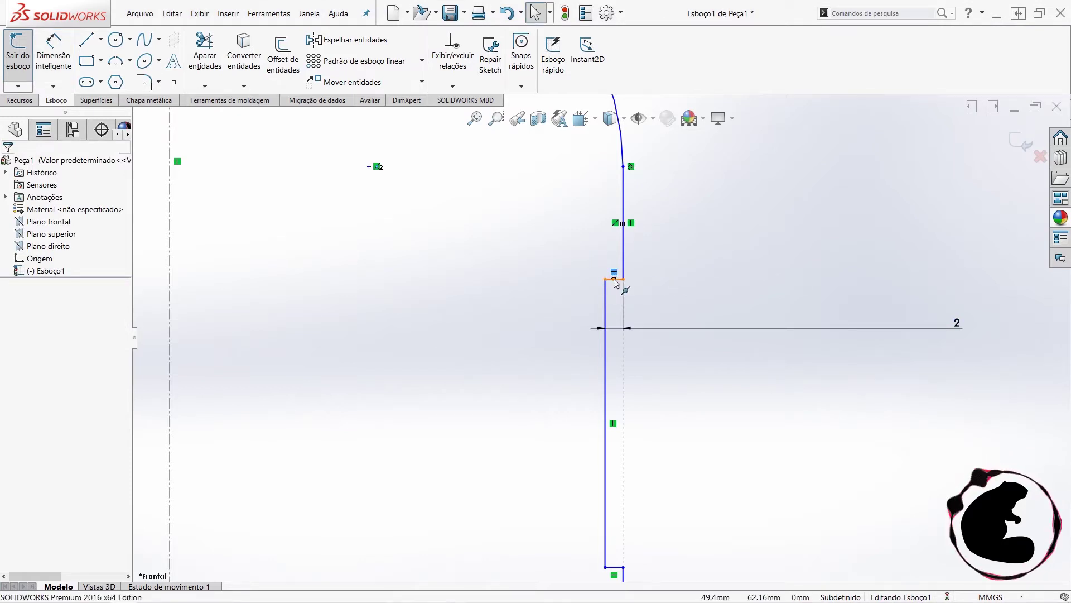
- Slant both corners of the narrow step into diagonal lines
left_click_drag(628, 270, 628, 255)
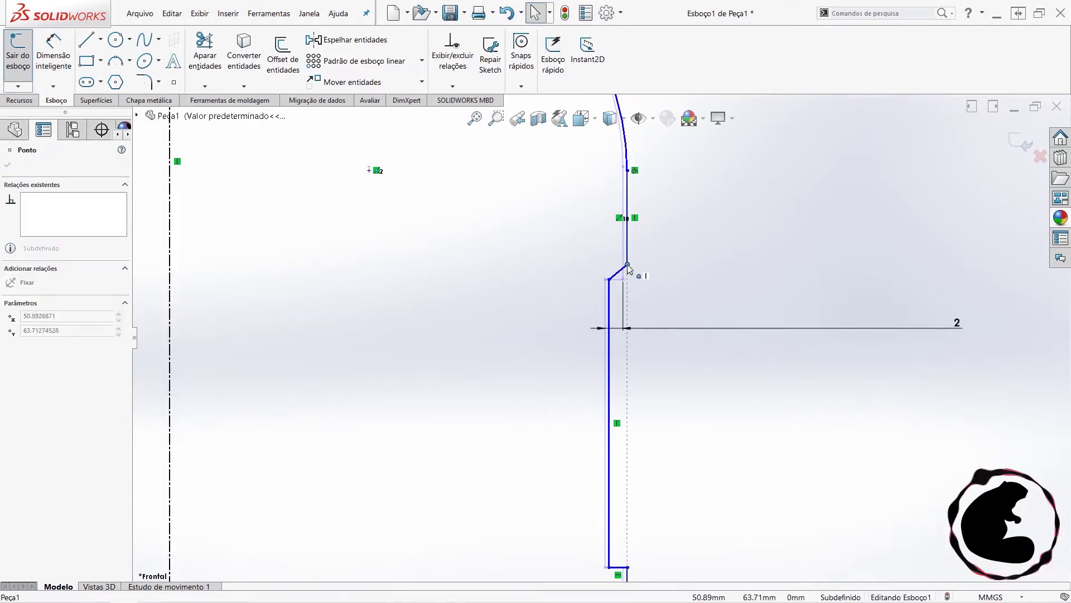
scroll(631, 370, "up", 3)
scroll(631, 381, "up", 3)
scroll(614, 429, "down", 4)
scroll(581, 363, "down", 1)
key("Escape")
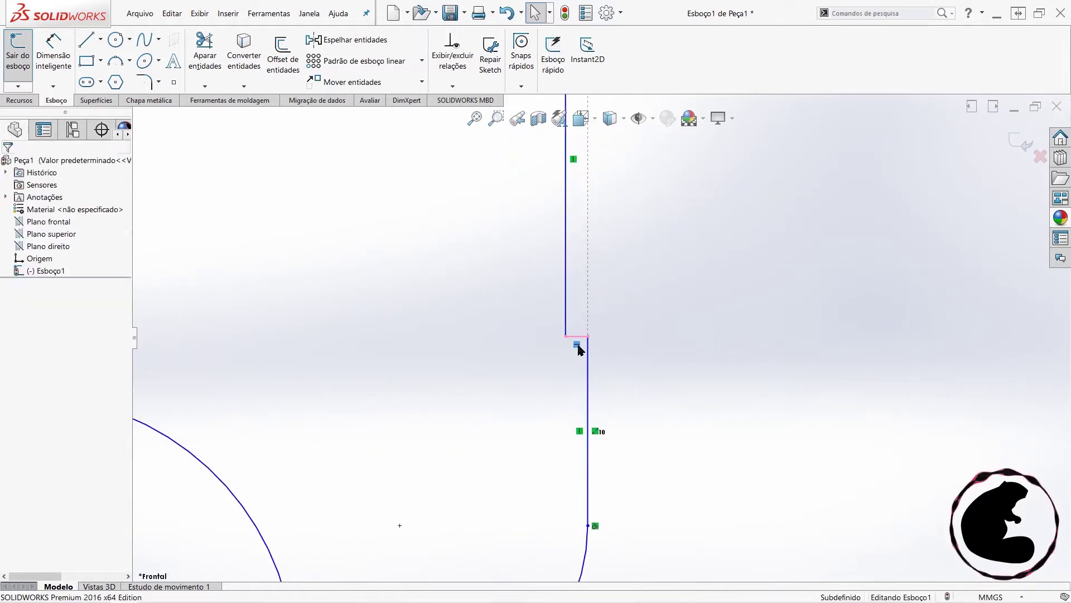
left_click_drag(565, 337, 562, 316)
key("Escape")
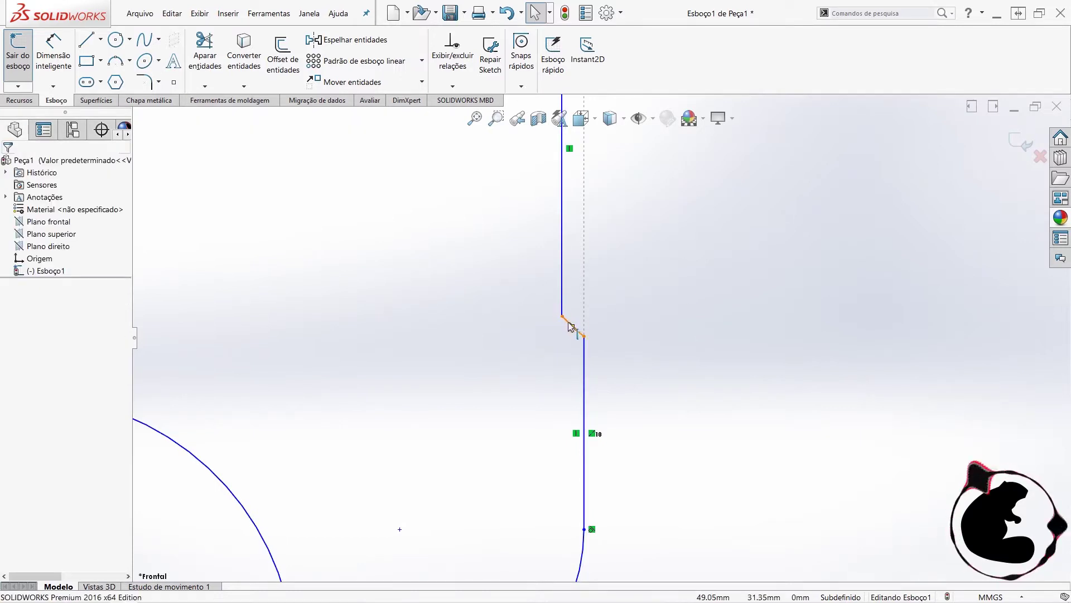
- Make the two diagonal step lines equal in length
left_click(569, 327)
scroll(670, 340, "up", 3)
scroll(595, 227, "down", 1)
scroll(590, 209, "down", 1)
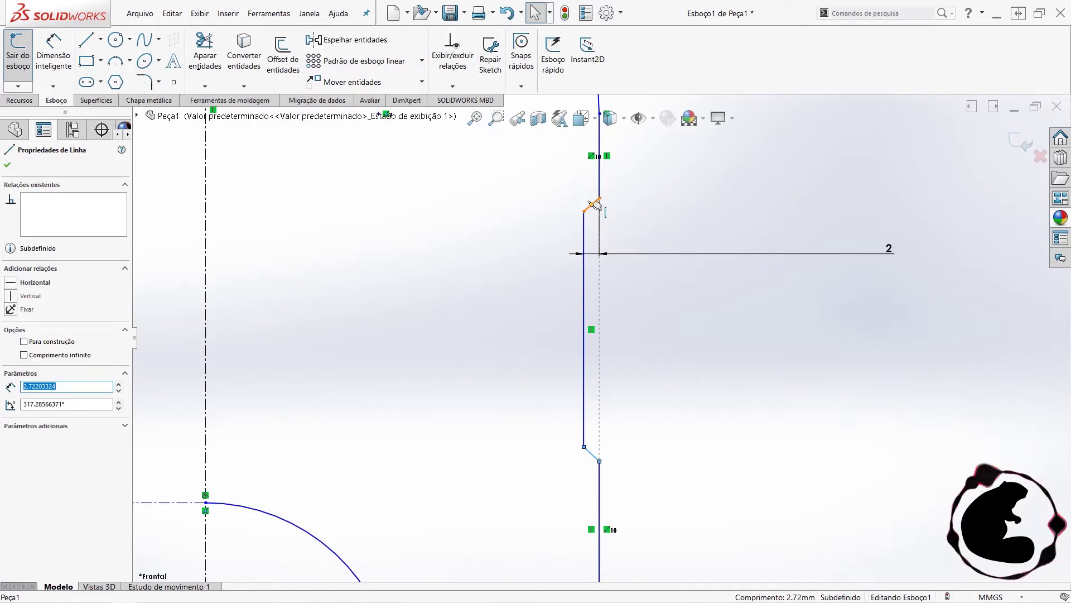
left_click(593, 205, "ctrl")
left_click(694, 153)
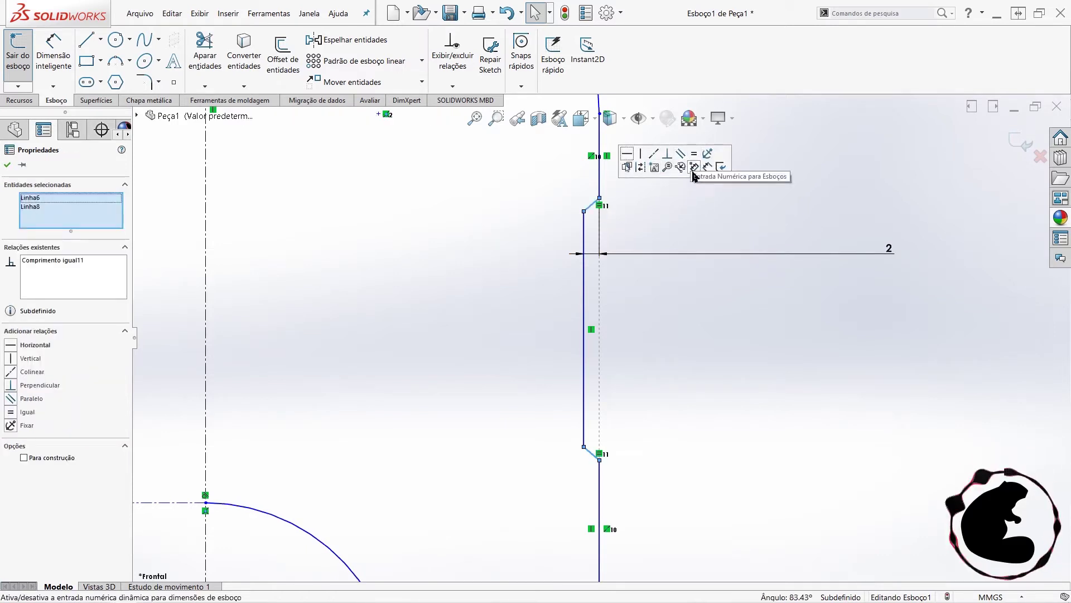
left_click(701, 202)
- Dimension the upper diagonal at 45° from the vertical wall line
left_click(53, 50)
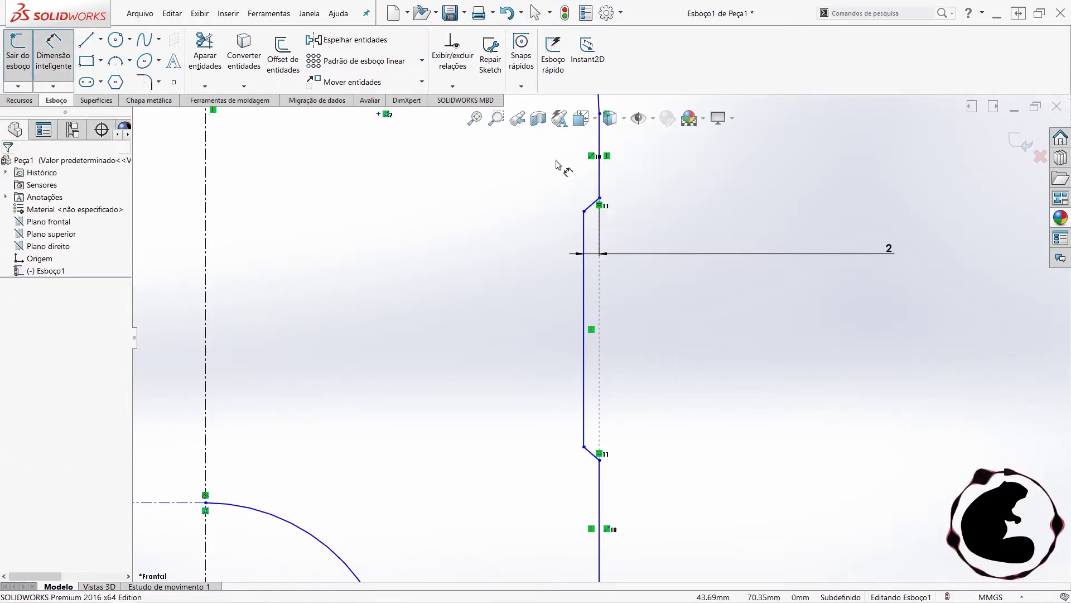
scroll(584, 211, "down", 3)
left_click(592, 282)
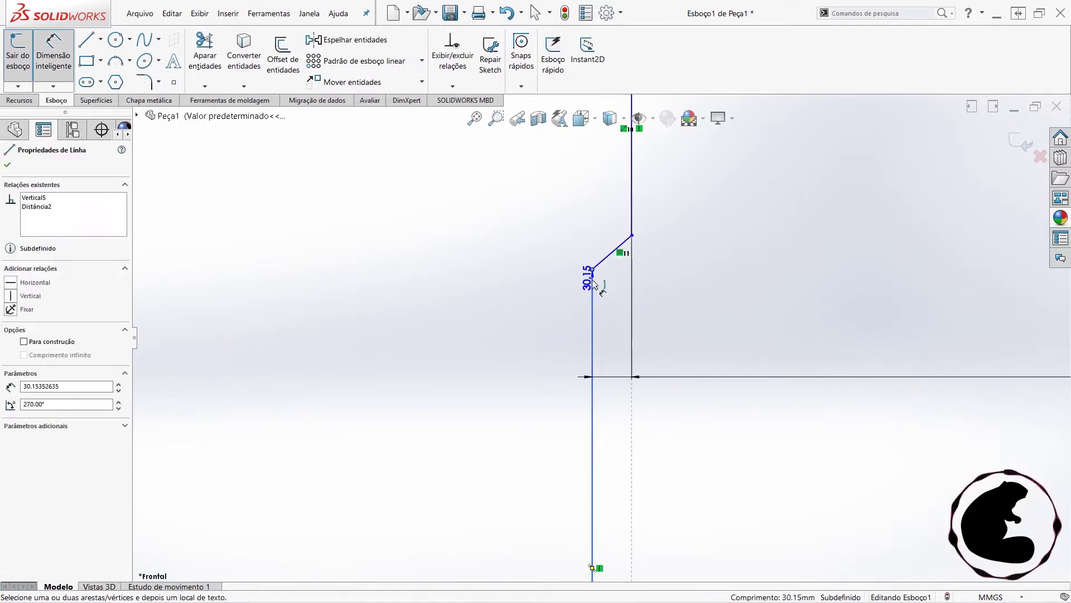
left_click(602, 262)
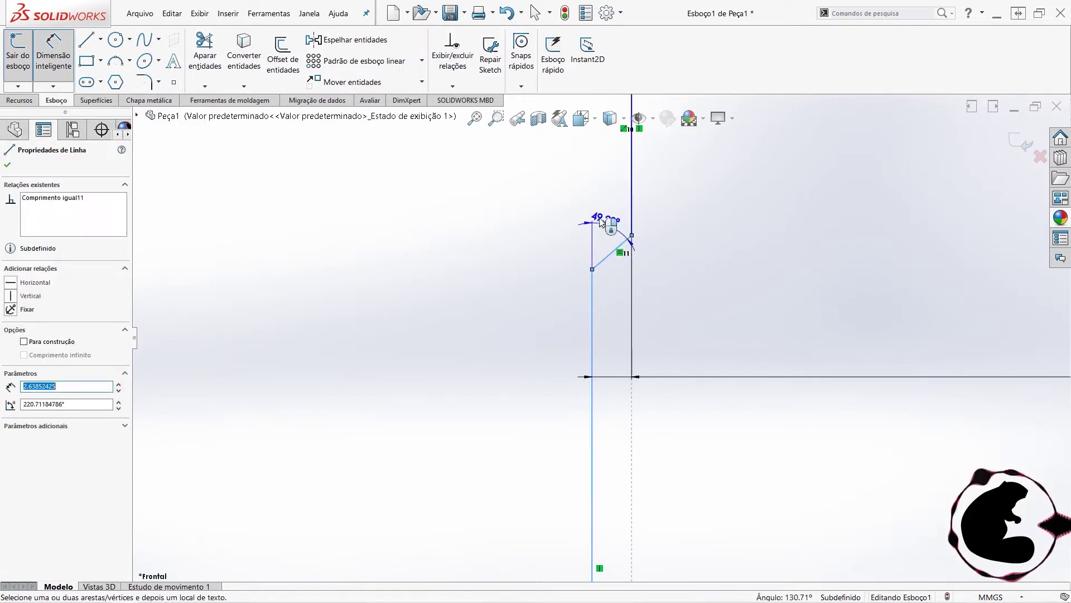
left_click(616, 219)
type("45")
key("Return")
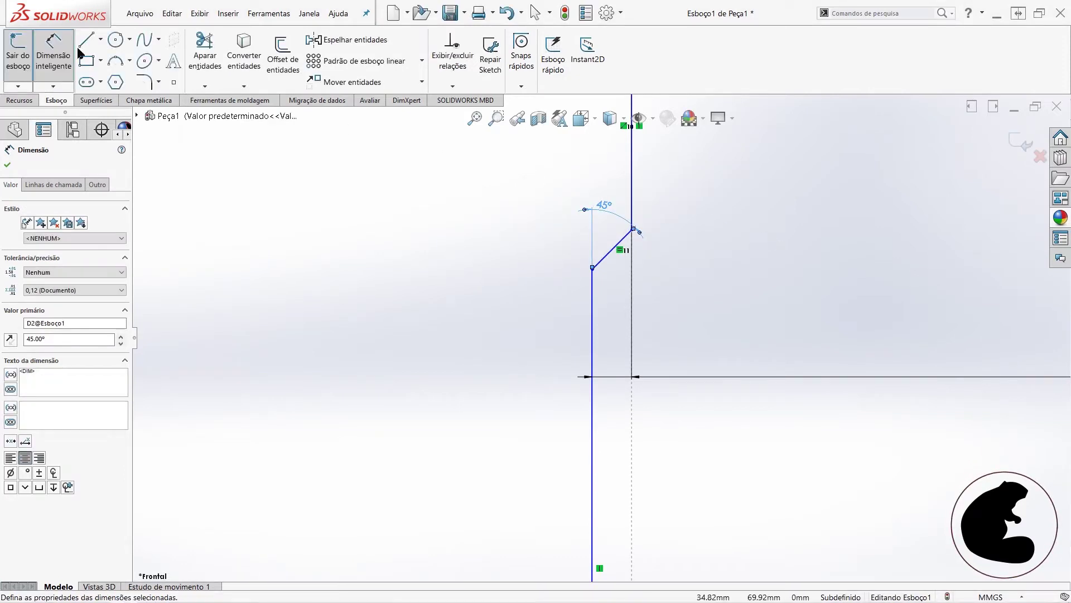
scroll(720, 301, "up", 3)
scroll(650, 392, "up", 3)
scroll(620, 470, "down", 1)
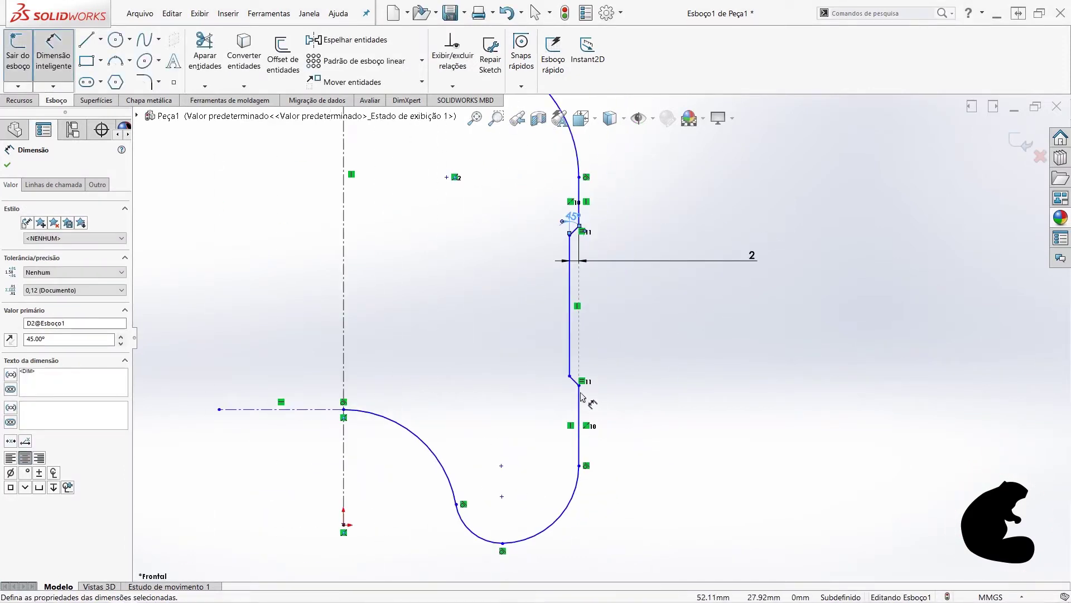
scroll(620, 469, "down", 2)
key("Escape")
- Delete the relation constraining the neck line
scroll(583, 381, "up", 2)
scroll(591, 383, "up", 2)
scroll(535, 325, "up", 1)
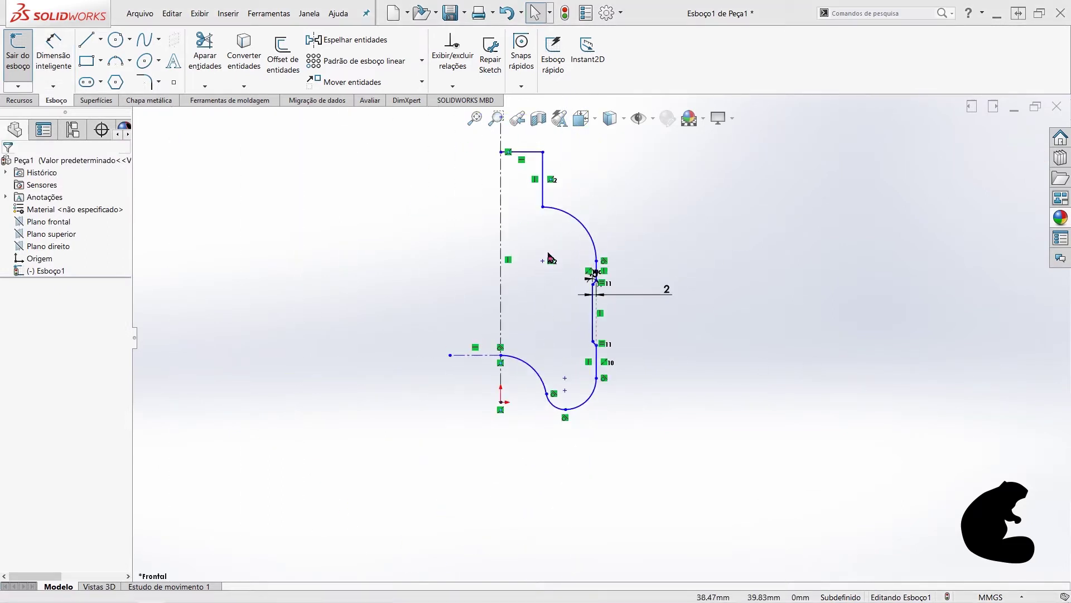
scroll(533, 228, "down", 2)
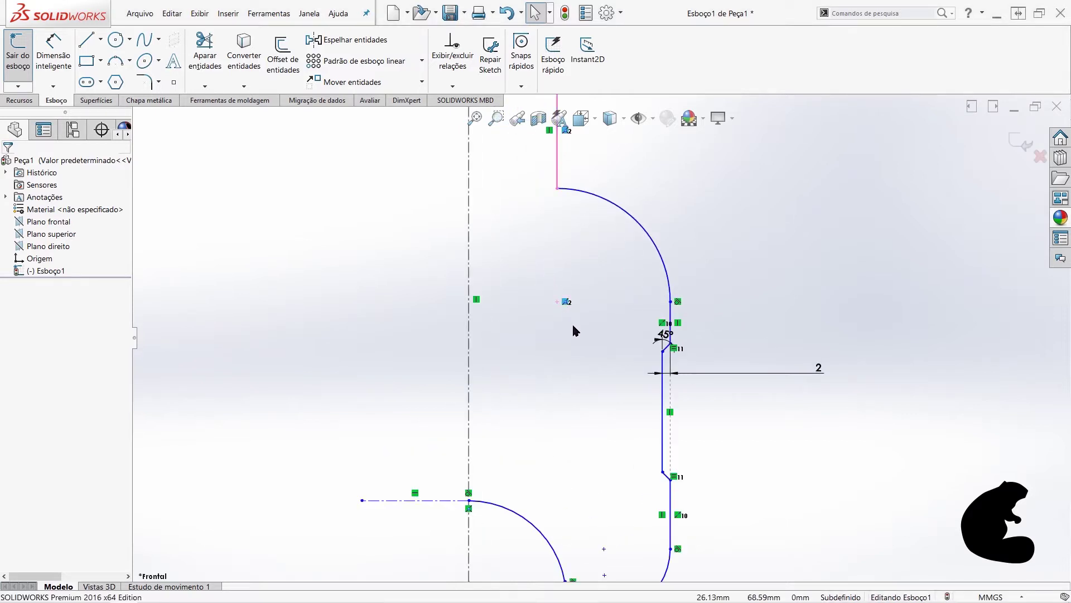
key("Delete")
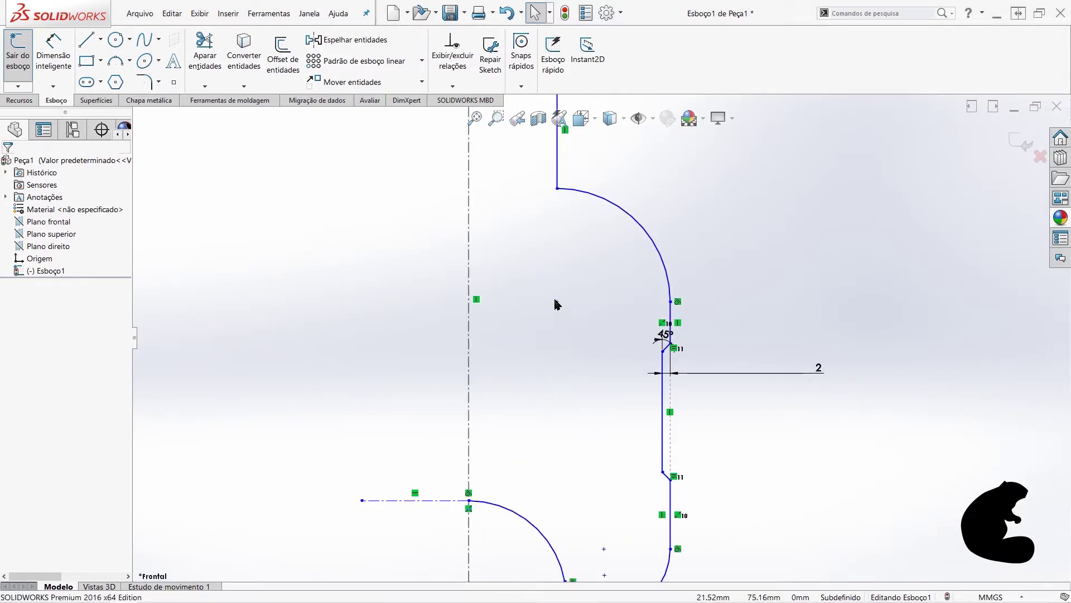
- Reshape the shoulder arc by moving its centre and top endpoint up and right
left_click_drag(555, 304, 554, 304)
left_click_drag(554, 193, 562, 181)
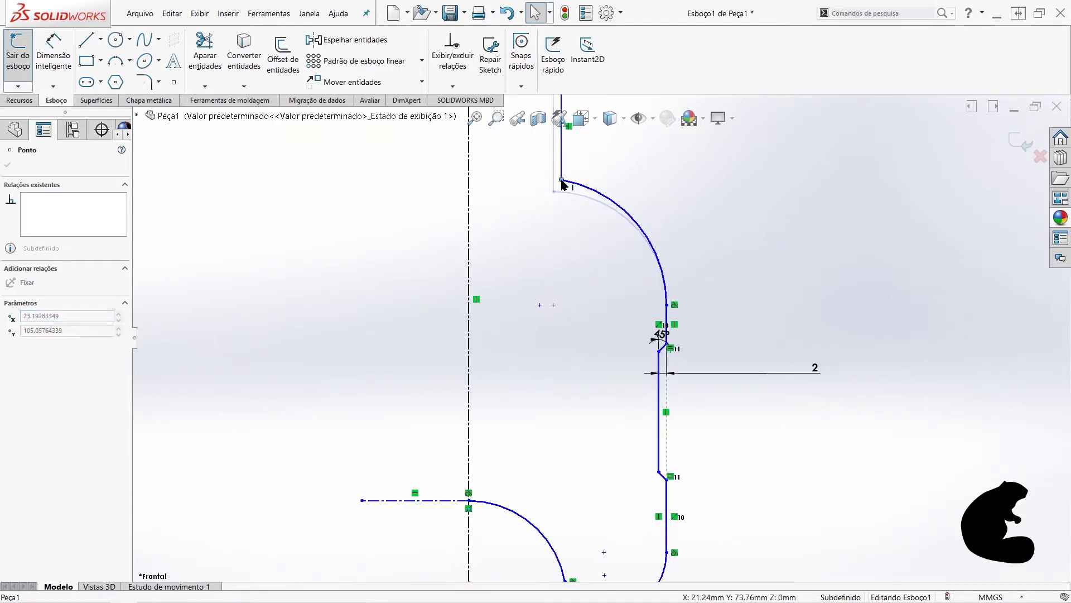
left_click_drag(562, 182, 580, 183)
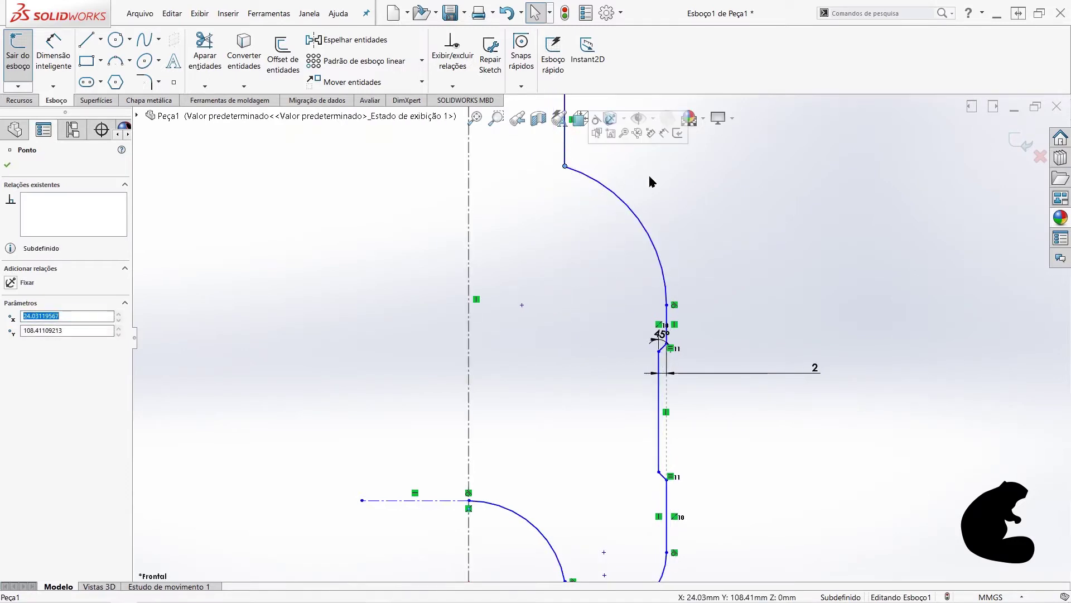
key("f")
scroll(610, 201, "down", 3)
left_click(718, 223)
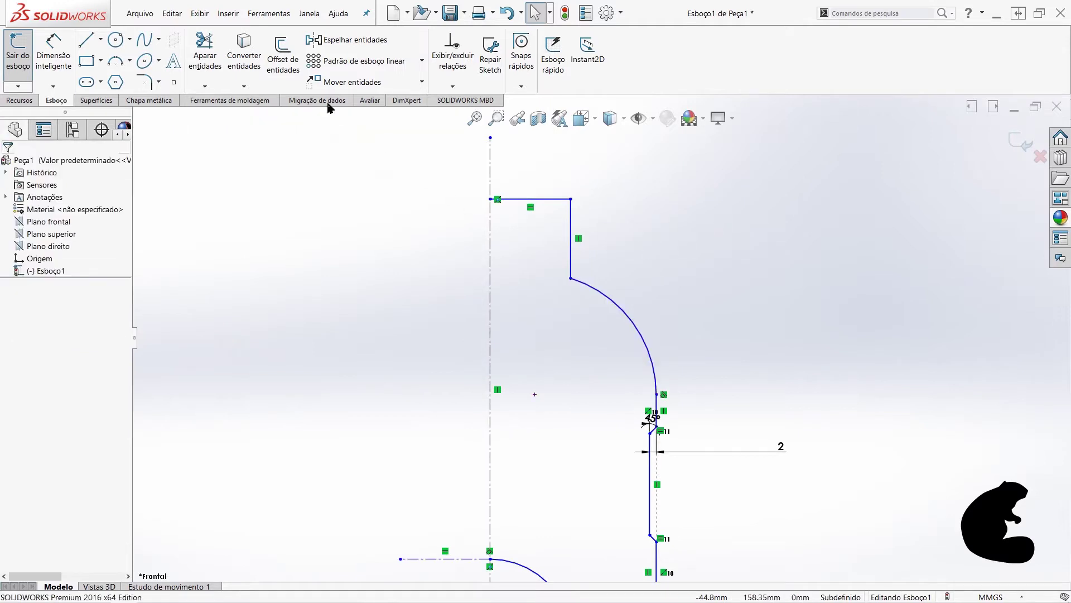
- Round the corner between the neck wall and shoulder arc with a 6 mm sketch fillet
left_click(156, 84)
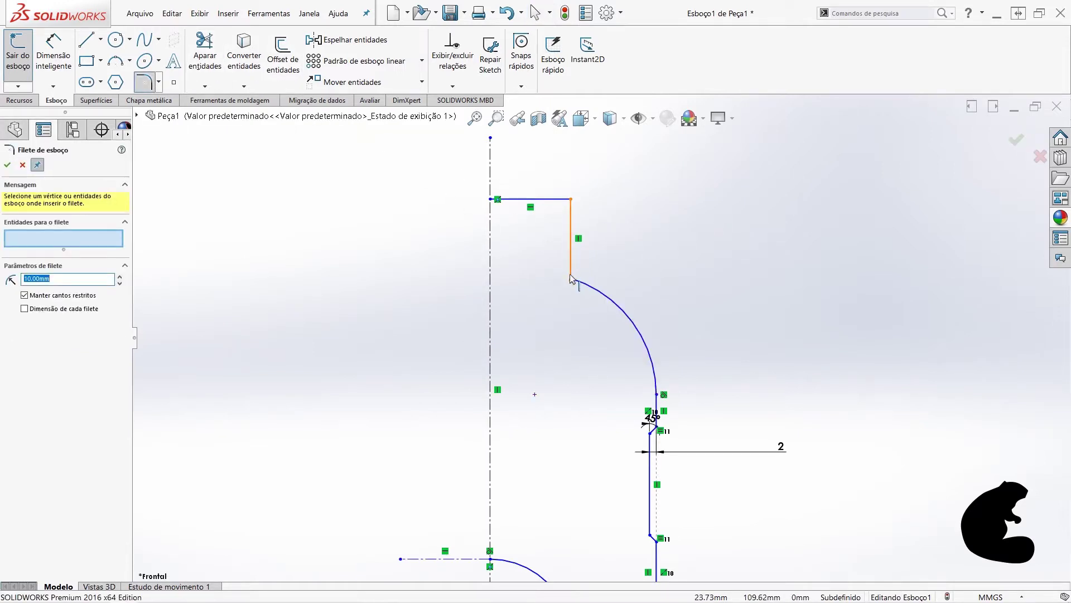
left_click(571, 280)
type("6")
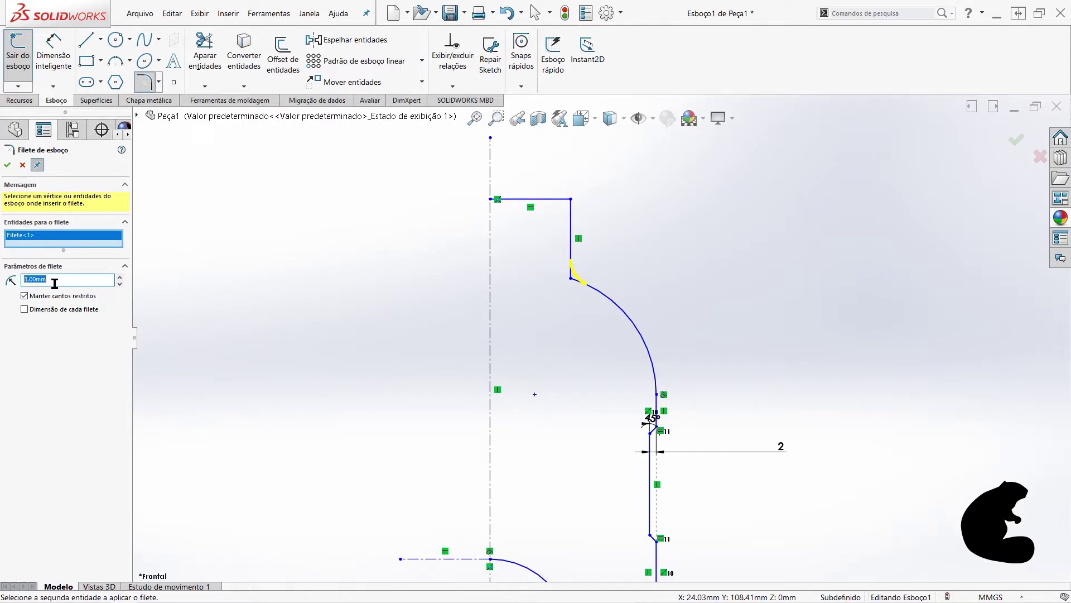
left_click(7, 165)
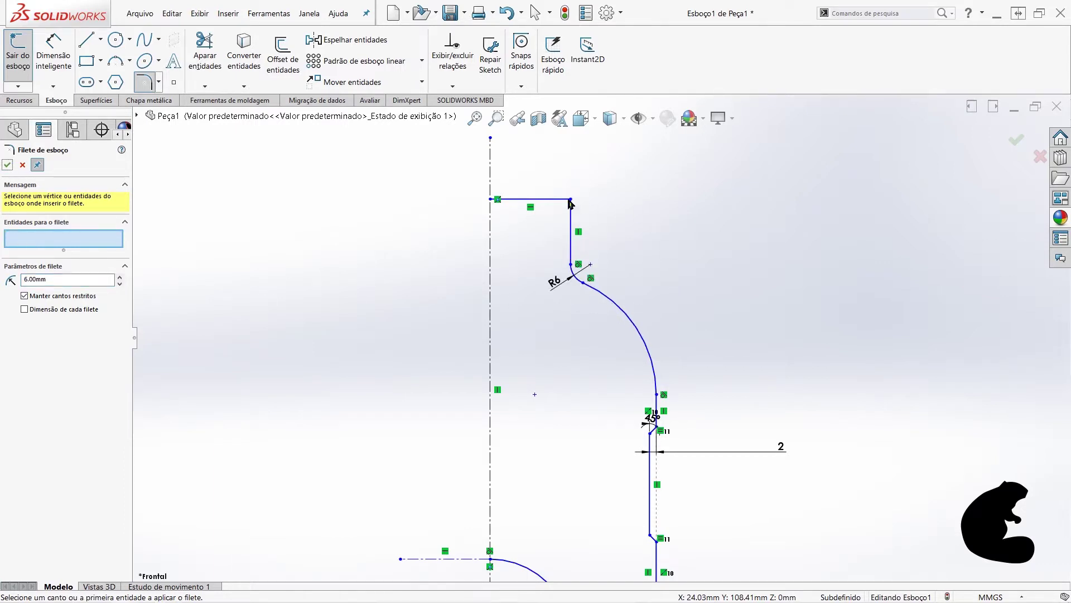
scroll(575, 201, "down", 3)
scroll(560, 213, "down", 4)
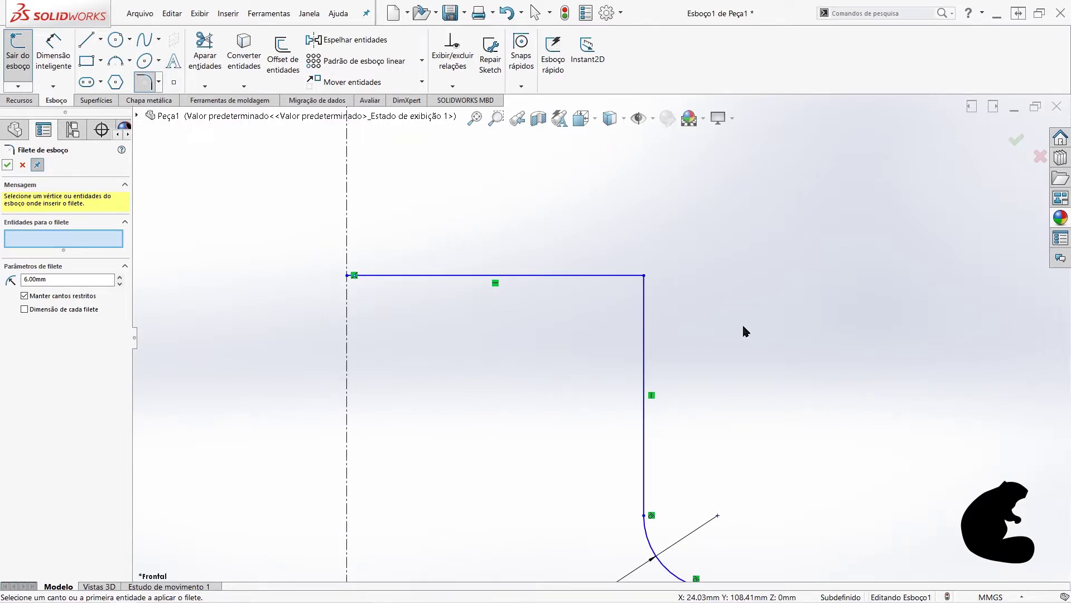
left_click(54, 63)
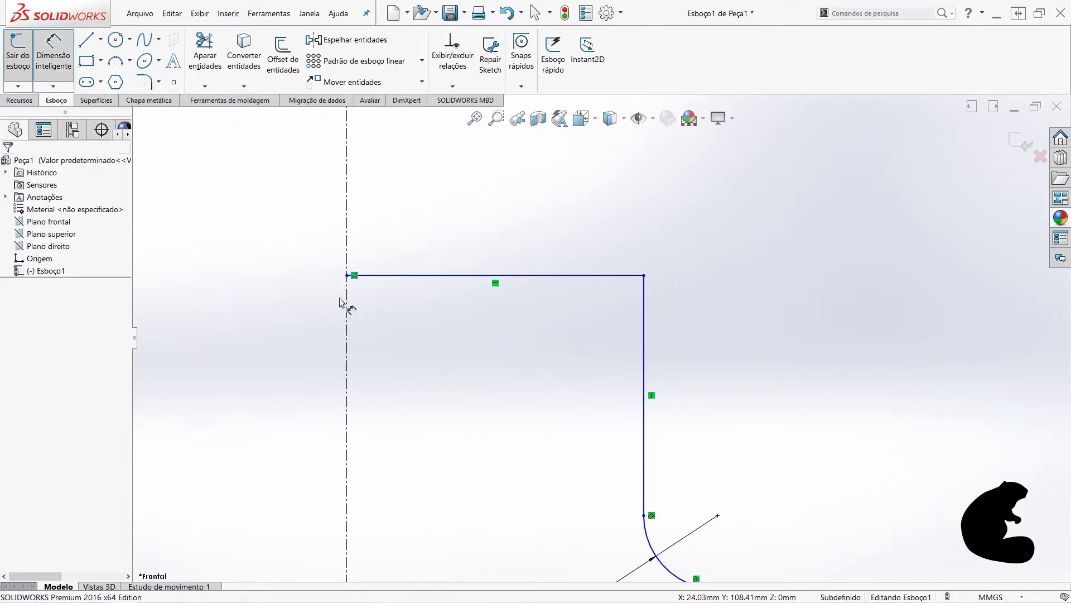
- Draw a vertical line along the axis from the neck's top-left corner down to the bottom arc's start
left_click(87, 43)
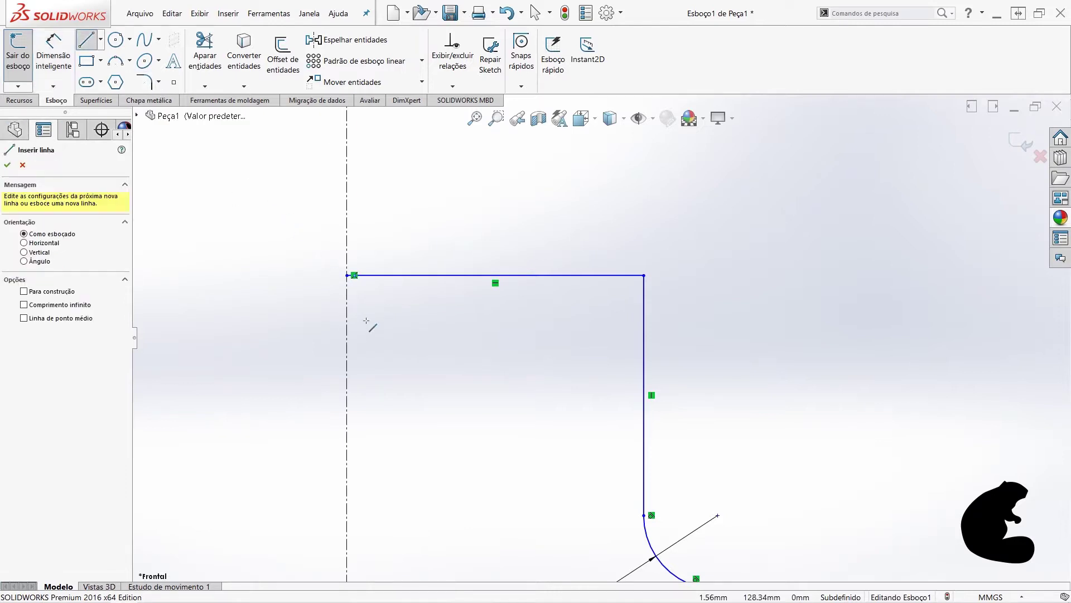
left_click(347, 275)
key("z")
scroll(402, 491, "up", 3)
scroll(479, 513, "up", 2)
scroll(551, 514, "down", 3)
scroll(547, 507, "down", 4)
scroll(546, 507, "down", 2)
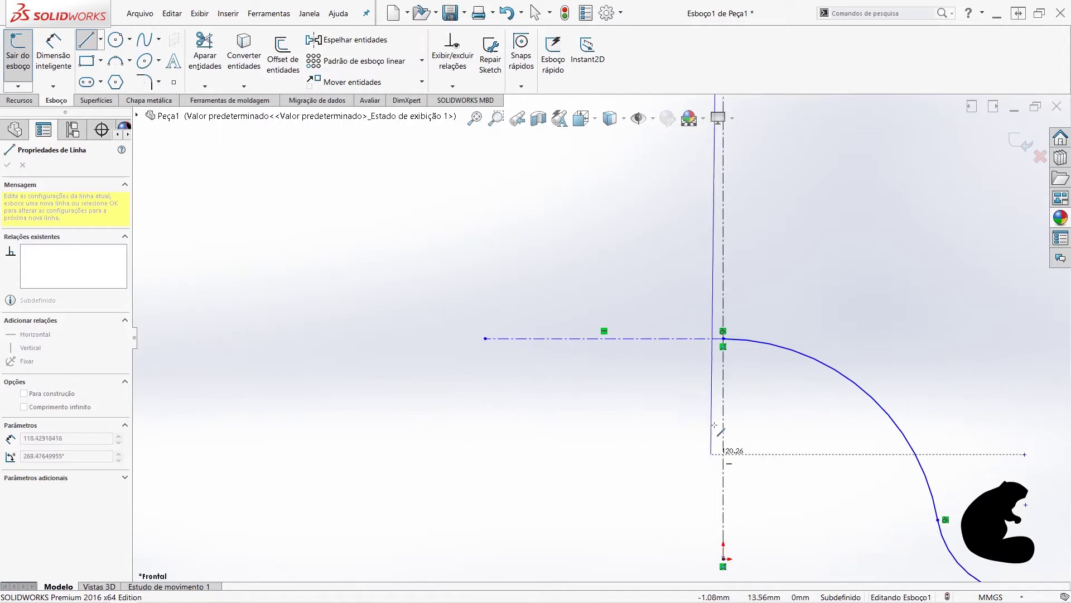
left_click(723, 339)
scroll(614, 335, "up", 3)
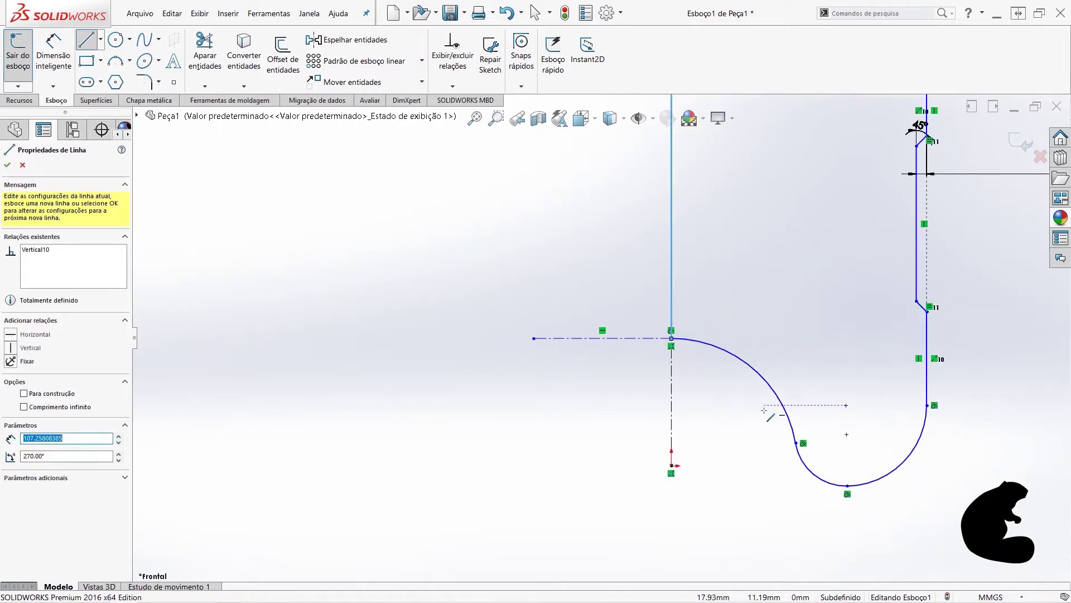
scroll(634, 335, "up", 2)
key("Escape")
scroll(602, 341, "up", 3)
scroll(620, 224, "down", 3)
scroll(608, 223, "down", 2)
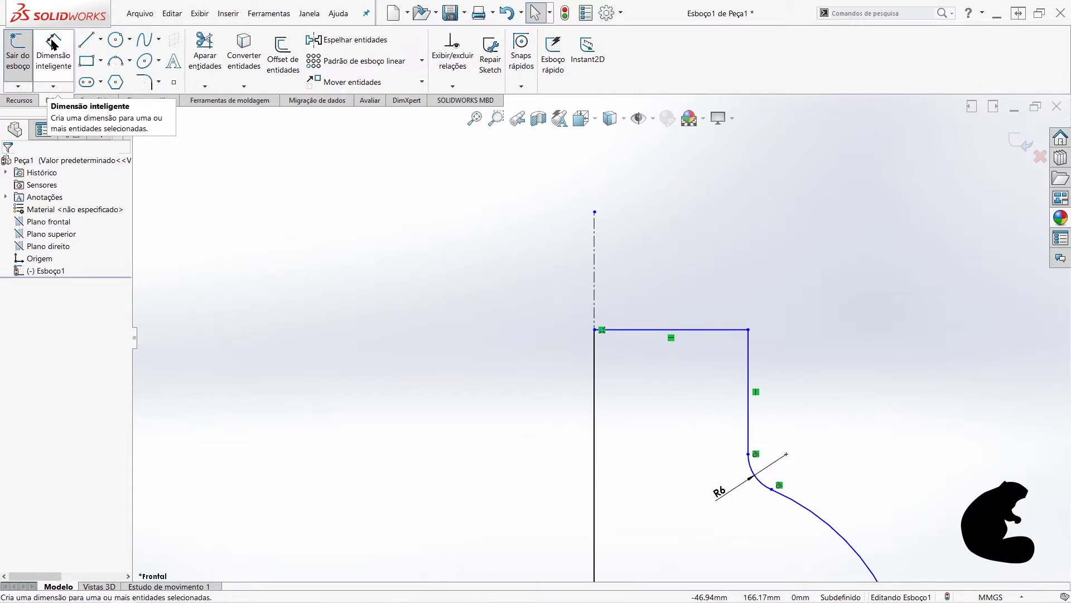
- Dimension the neck's outer wall across the axis as a 22 mm diameter
left_click(52, 44)
left_click(749, 354)
left_click(594, 289)
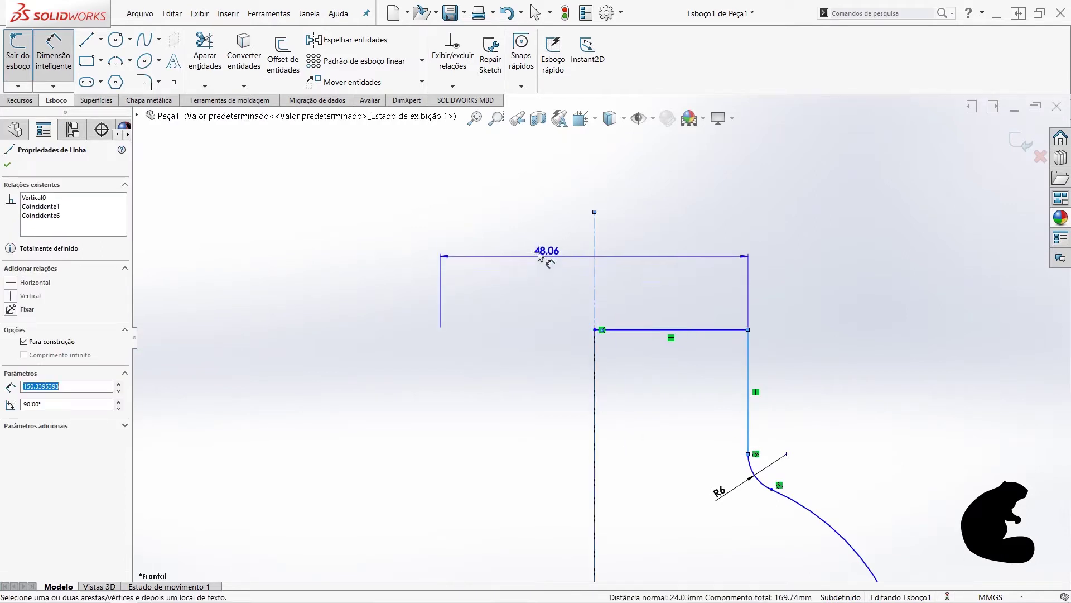
left_click(533, 247)
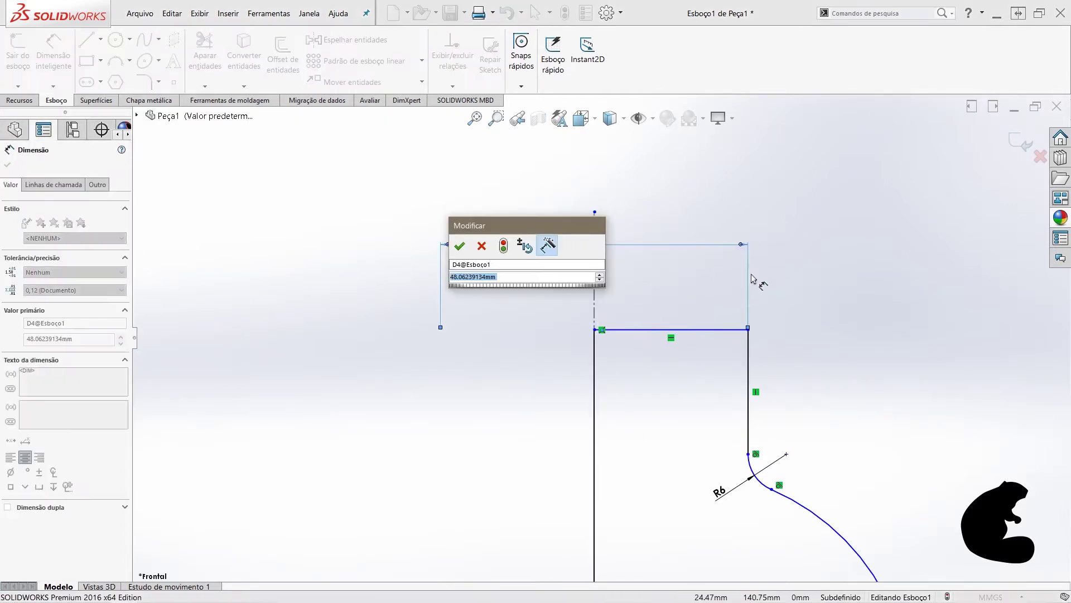
type("22")
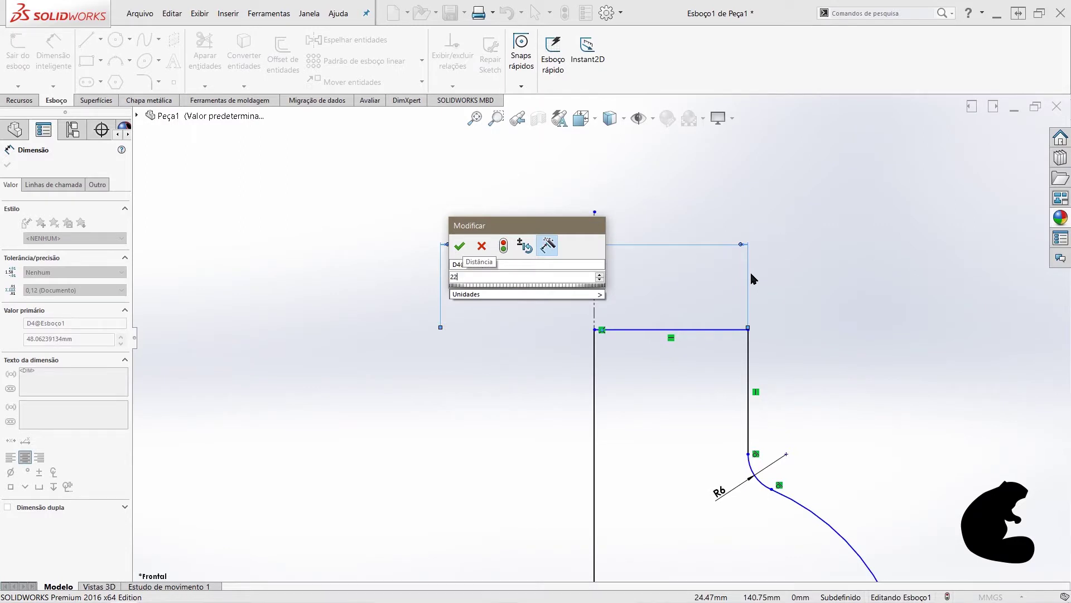
key("Return")
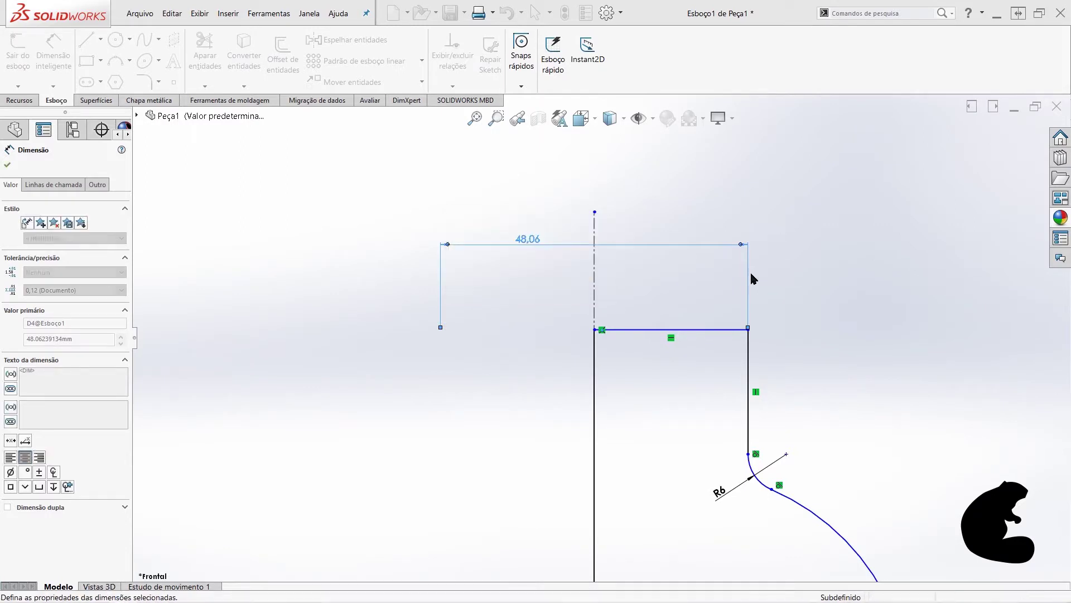
scroll(586, 395, "down", 3)
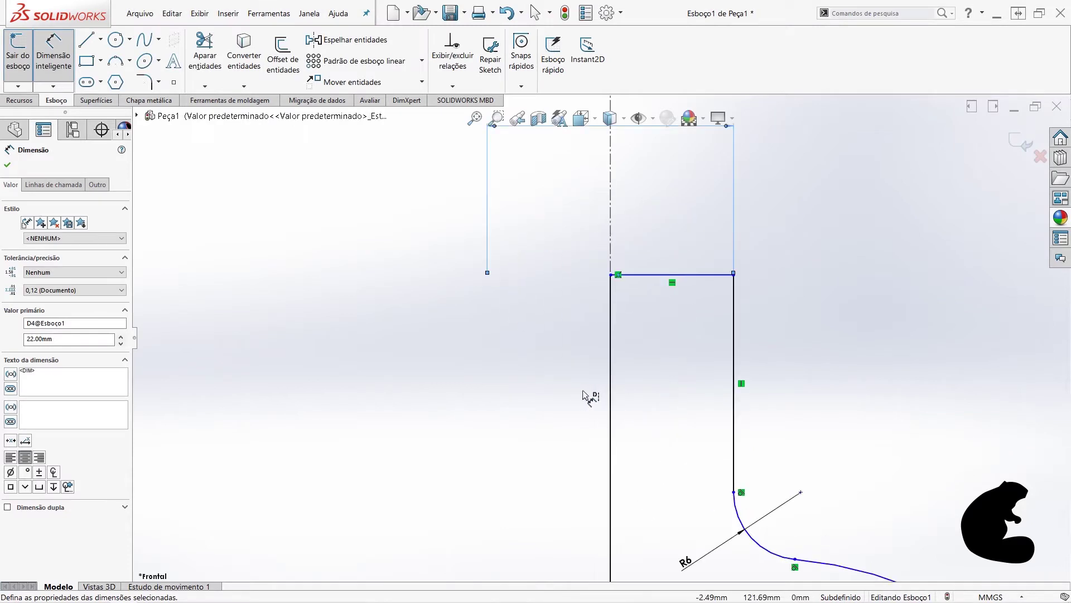
scroll(600, 396, "up", 1)
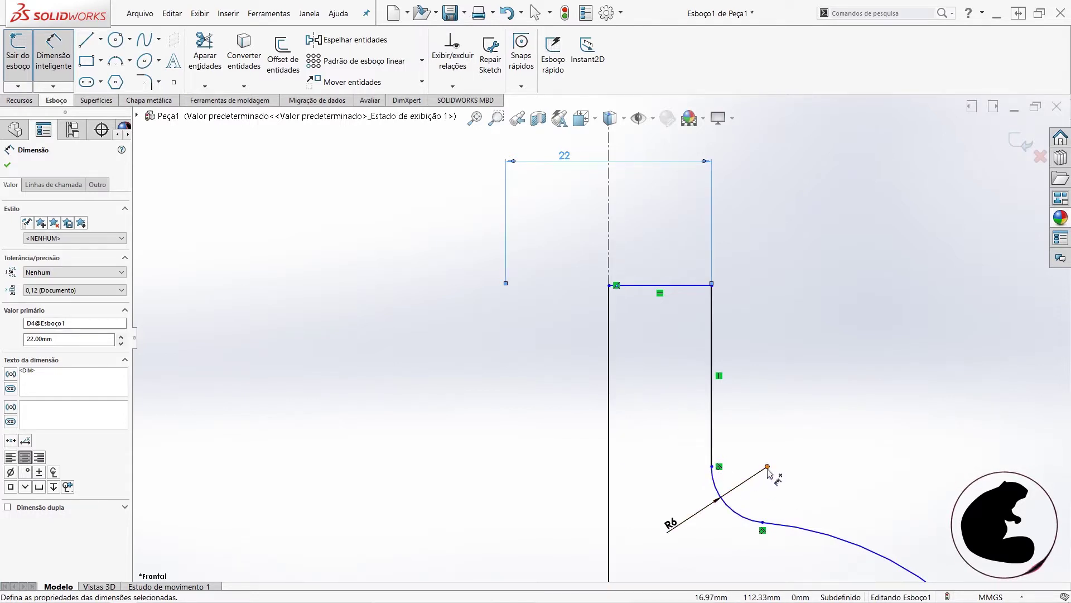
- Dimension the top edge to the R6 arc's endpoint at 15 mm
left_click(768, 466)
left_click(630, 285)
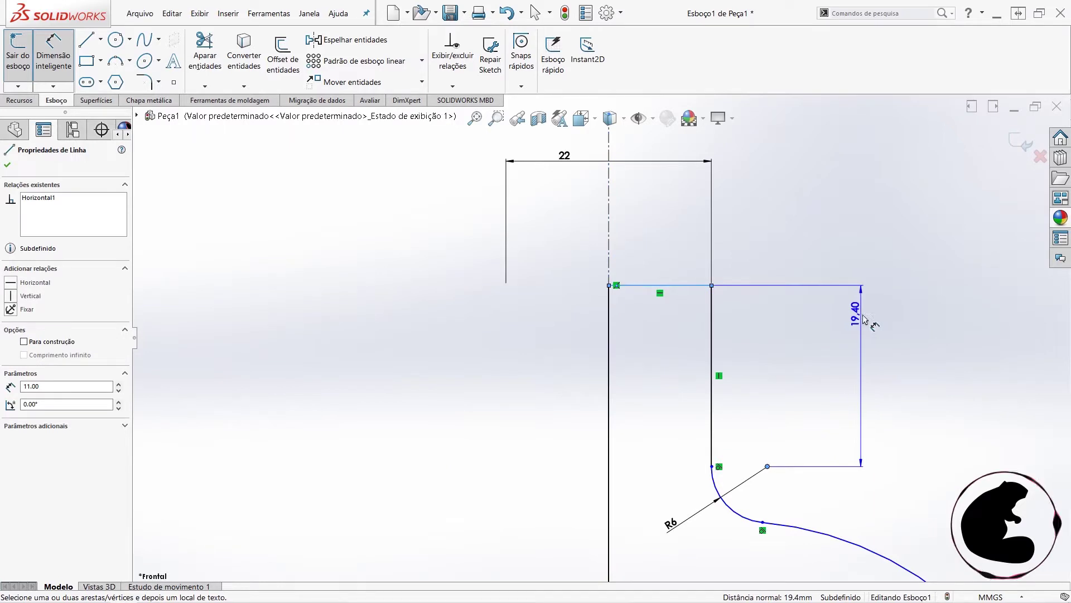
left_click(871, 324)
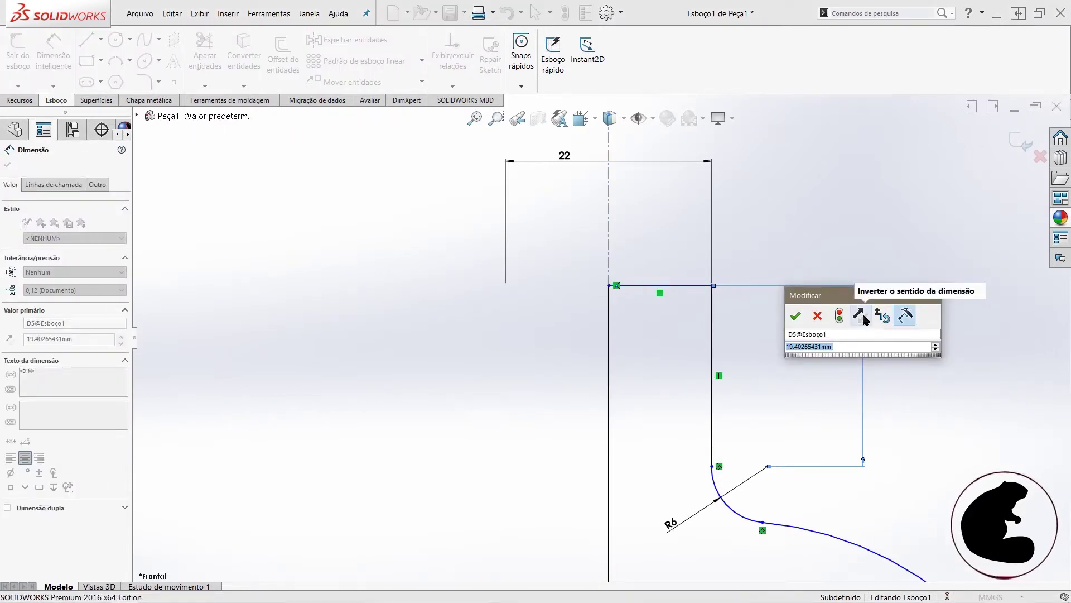
type("15")
key("Return")
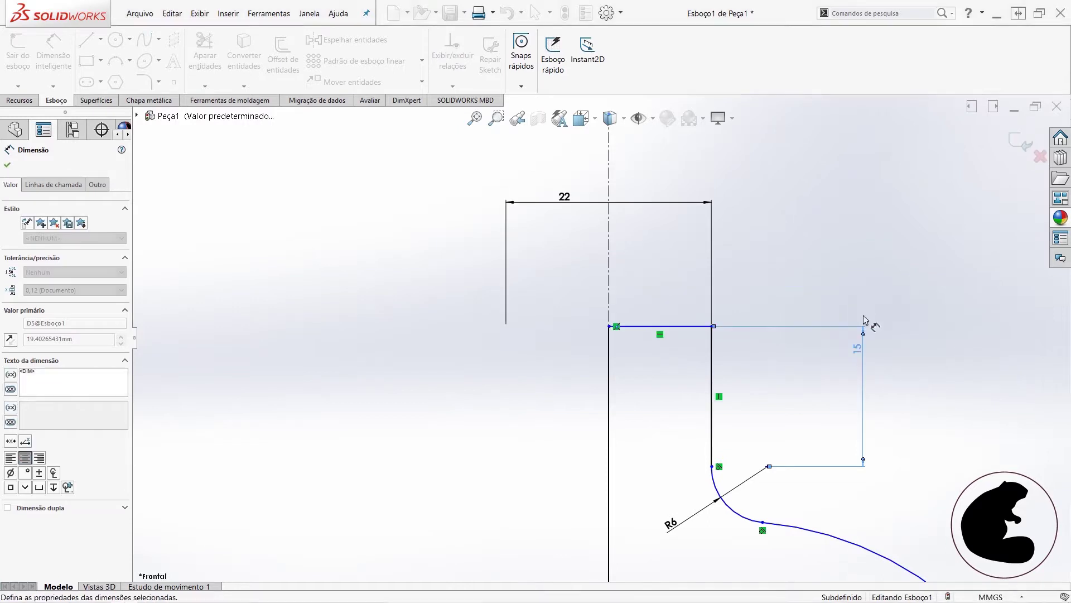
key("f")
scroll(754, 422, "up", 2)
scroll(642, 432, "up", 2)
scroll(592, 343, "down", 2)
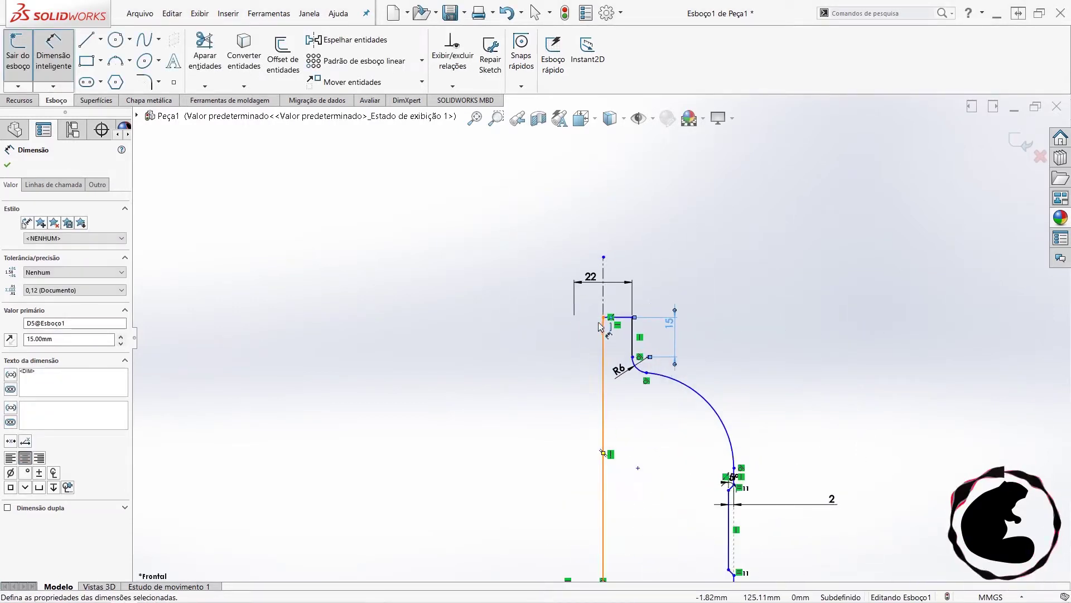
scroll(609, 348, "down", 2)
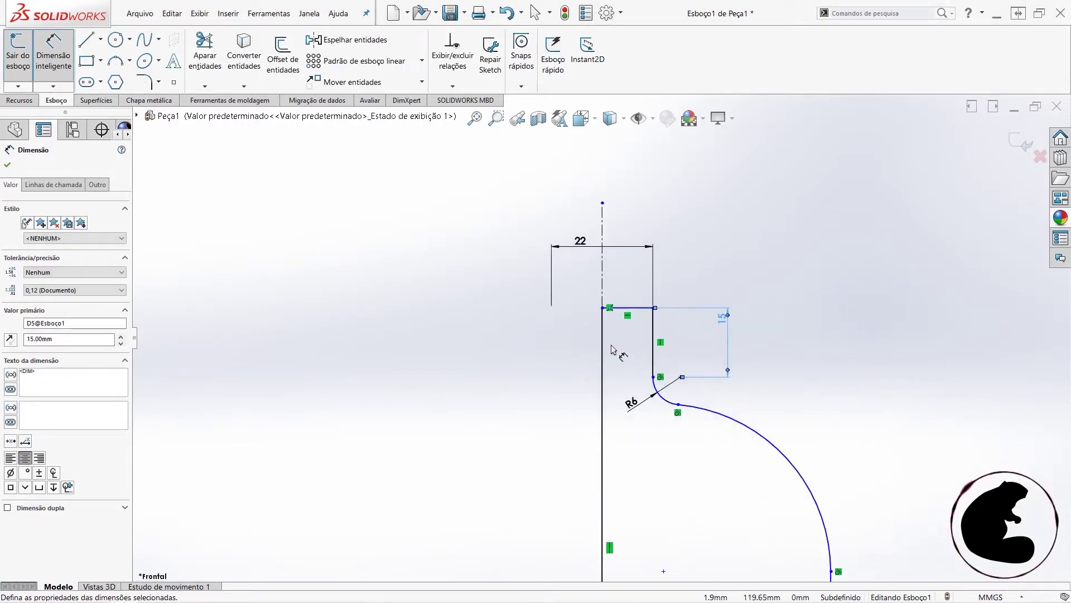
- Start an overall height dimension from the top edge to the bottom of the lower arc
left_click(637, 309)
scroll(625, 346, "up", 3)
scroll(592, 424, "up", 2)
scroll(583, 462, "down", 2)
scroll(610, 463, "down", 3)
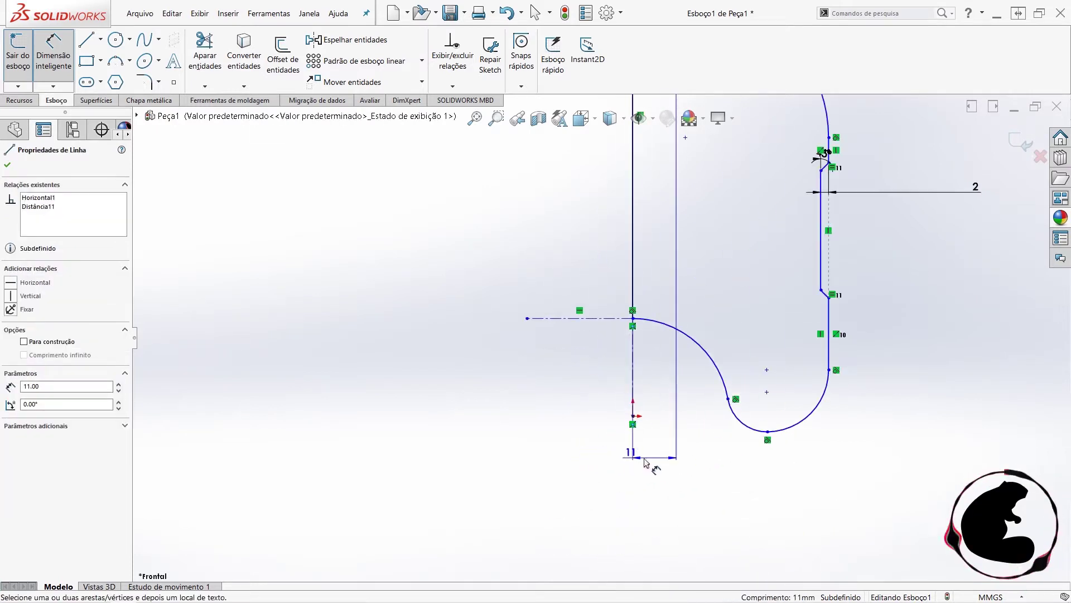
scroll(681, 460, "down", 2)
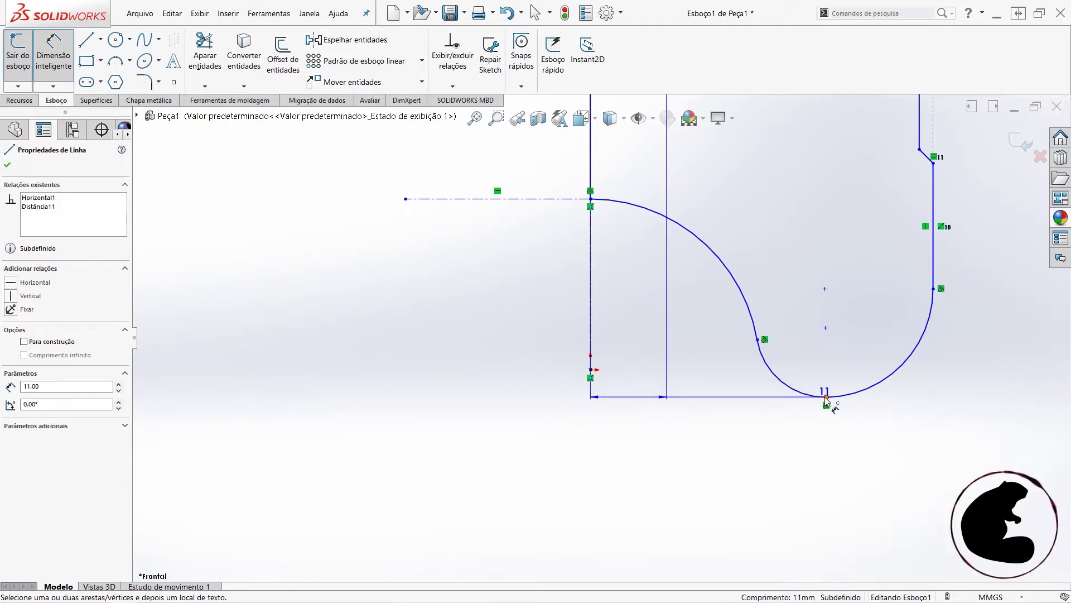
left_click(827, 398)
- Place the overall height dimension and set it to 250 mm
scroll(480, 373, "up", 1)
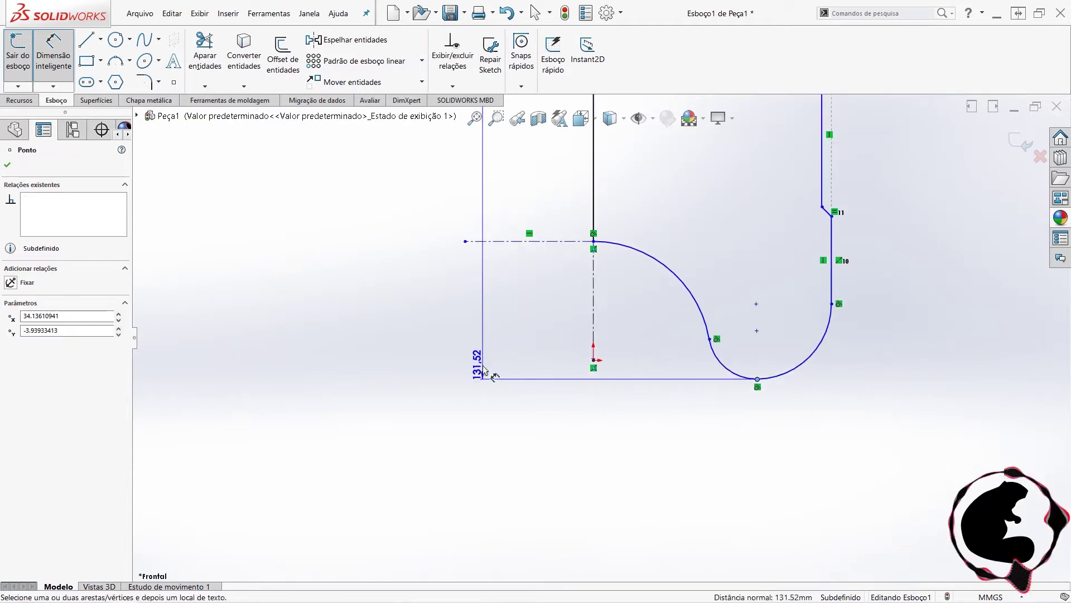
scroll(482, 374, "up", 2)
scroll(477, 374, "up", 1)
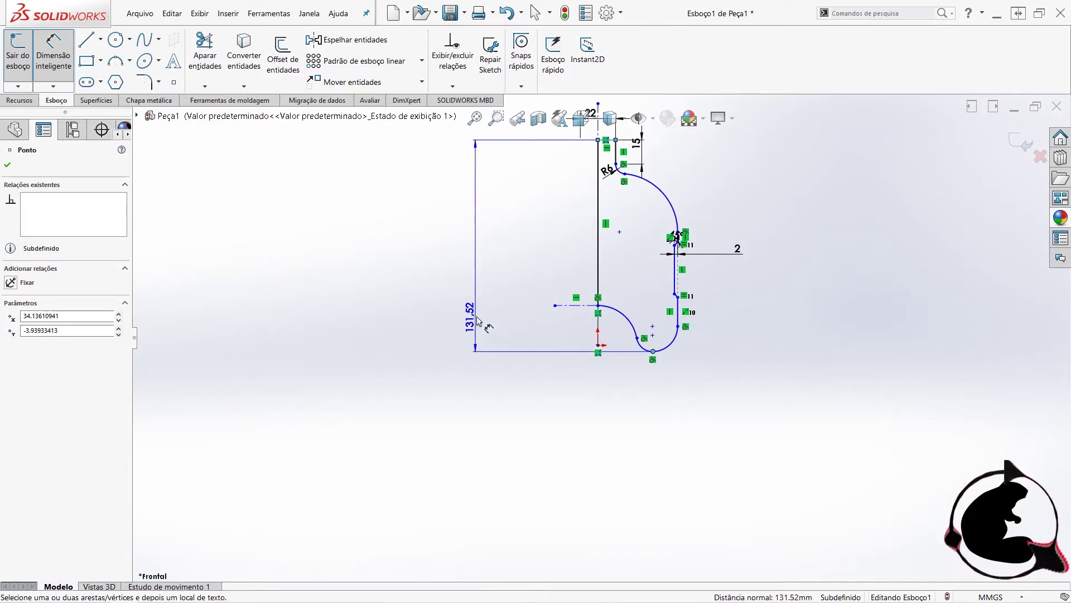
left_click(484, 312)
type("250")
key("Return")
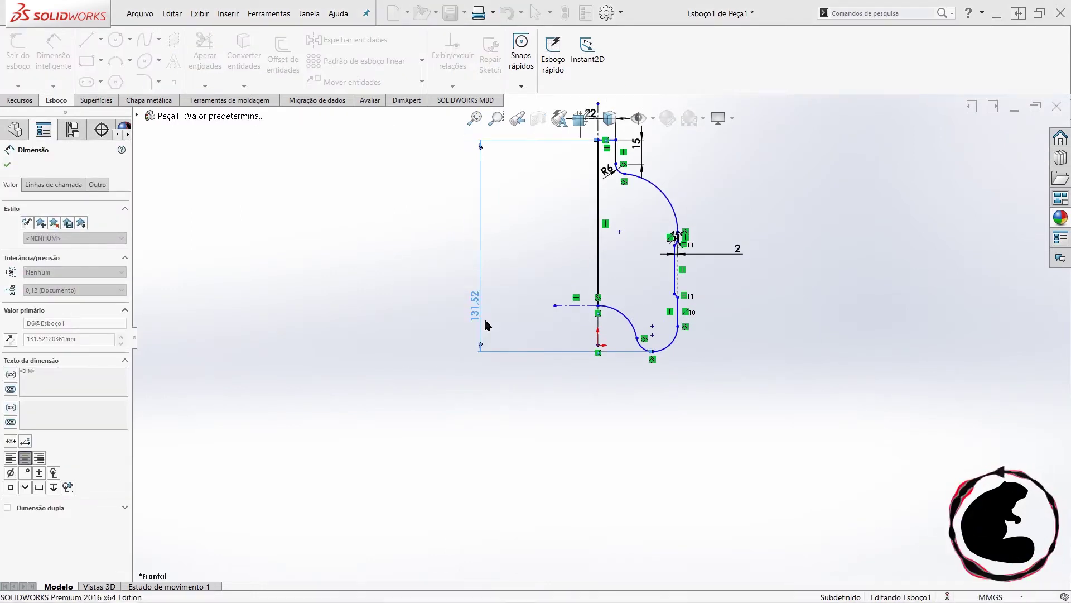
scroll(521, 296, "up", 3)
scroll(591, 271, "up", 2)
scroll(600, 246, "down", 3)
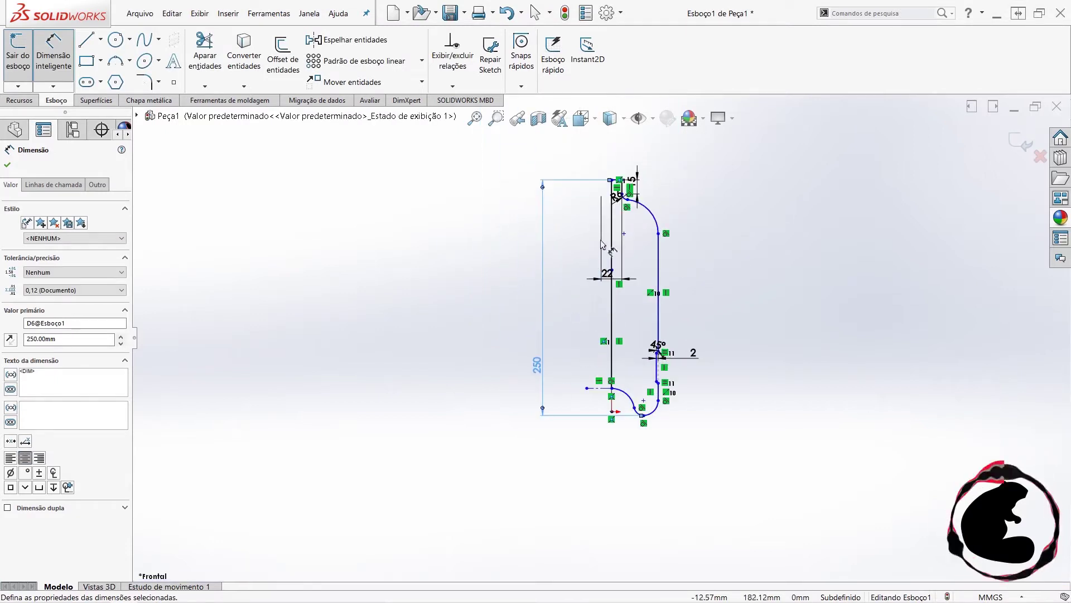
scroll(625, 212, "down", 2)
scroll(642, 224, "down", 2)
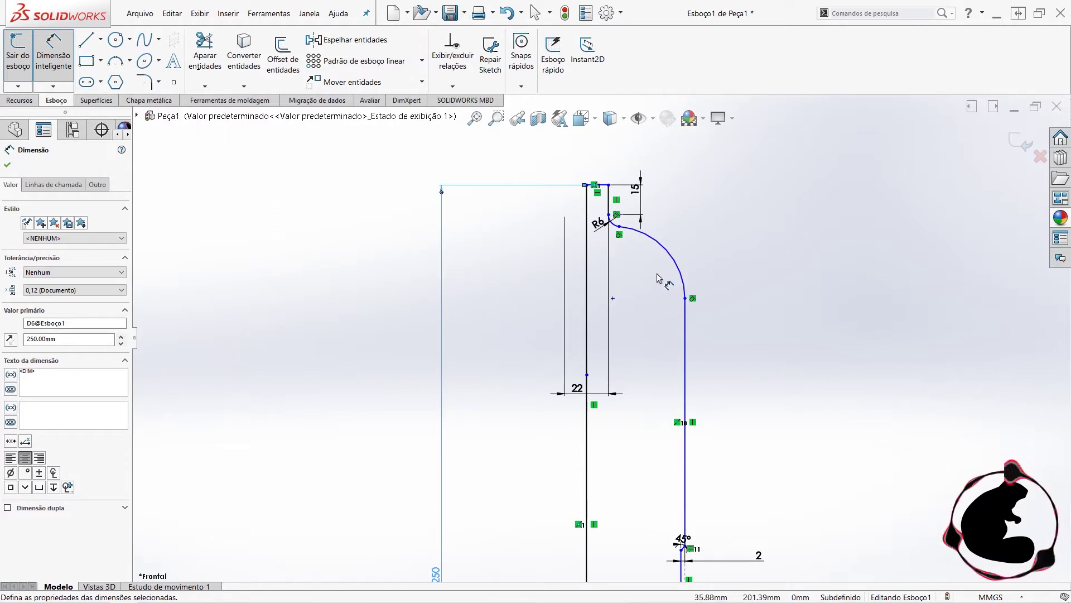
scroll(661, 276, "down", 1)
key("Escape")
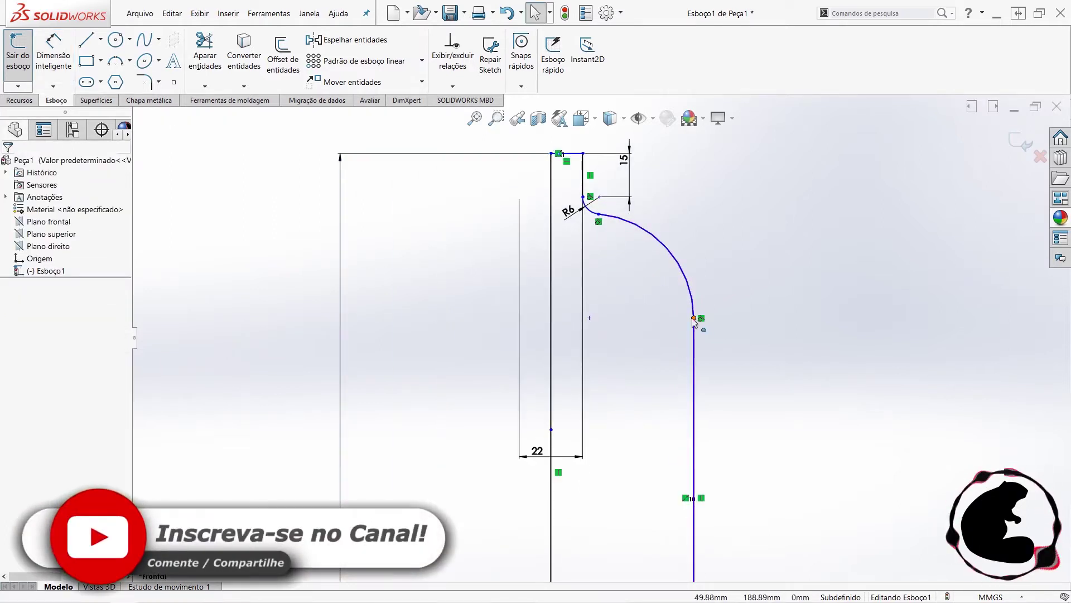
- Drag the shoulder arc's centre point to reshape the shoulder curve
left_click(589, 318)
left_click_drag(580, 319, 586, 317)
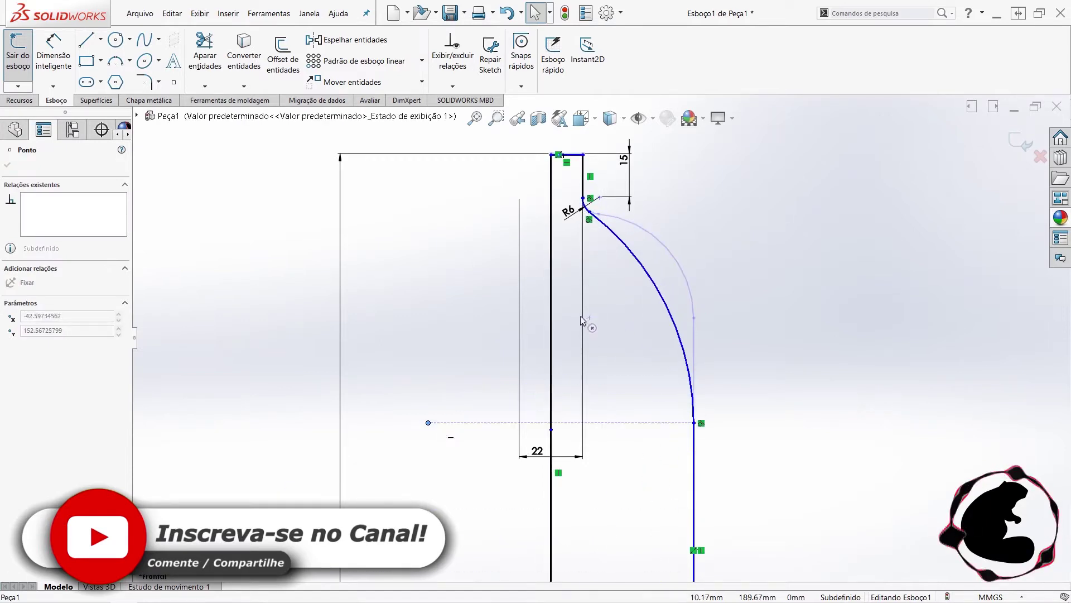
left_click_drag(585, 318, 586, 317)
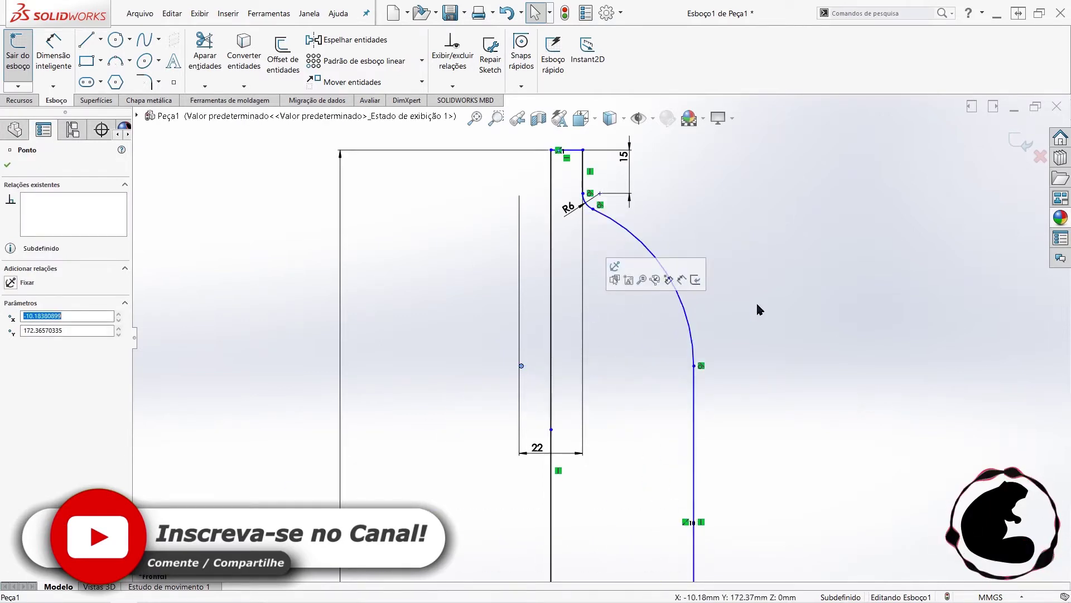
scroll(775, 301, "up", 2)
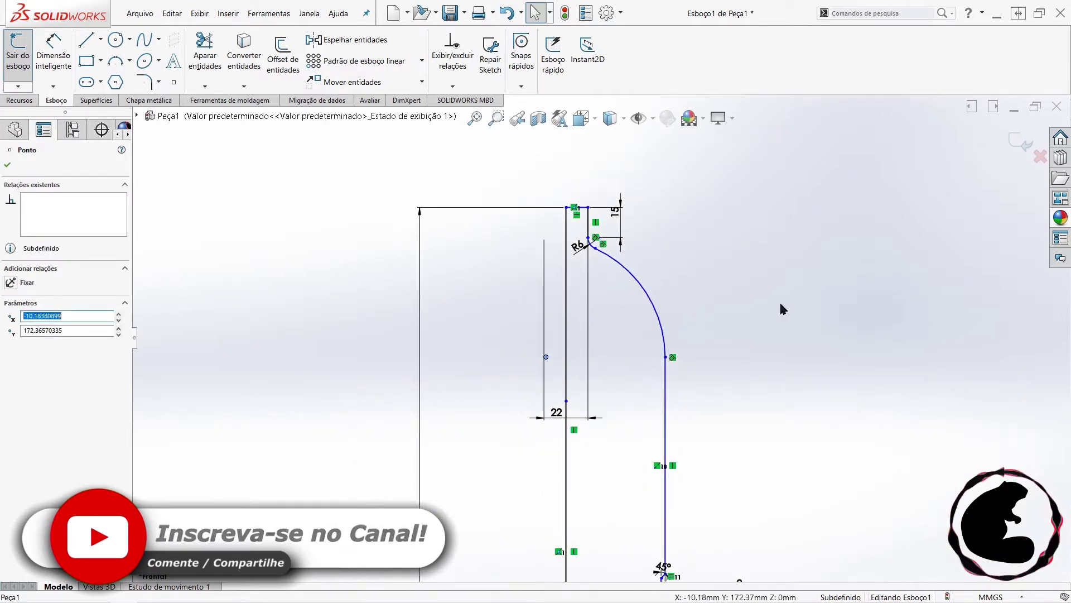
left_click(796, 336)
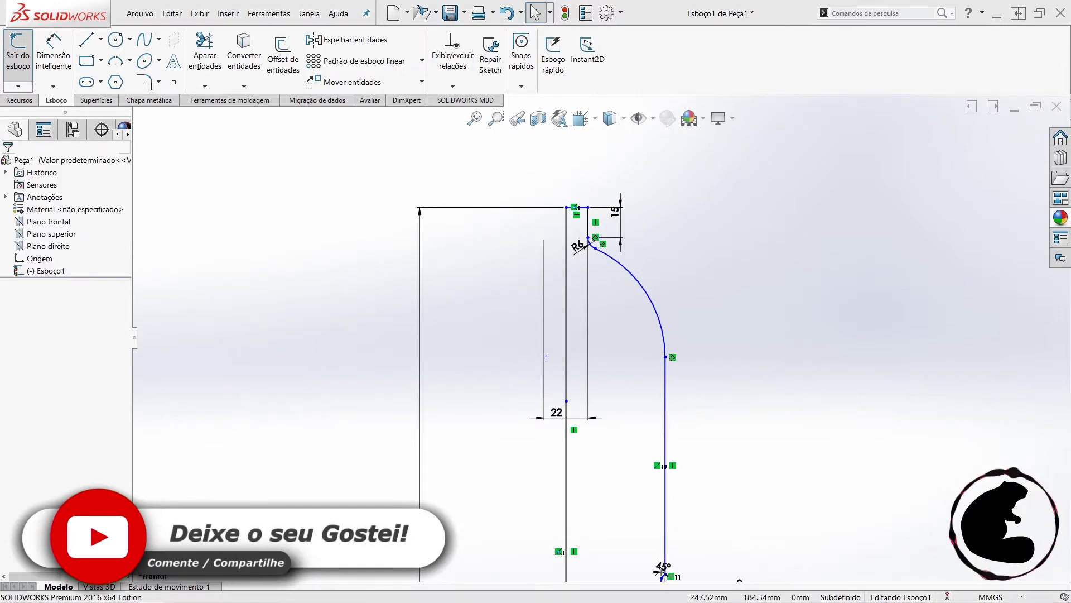
- Slide the 45° chamfer point up the side wall toward the shoulder
key("f")
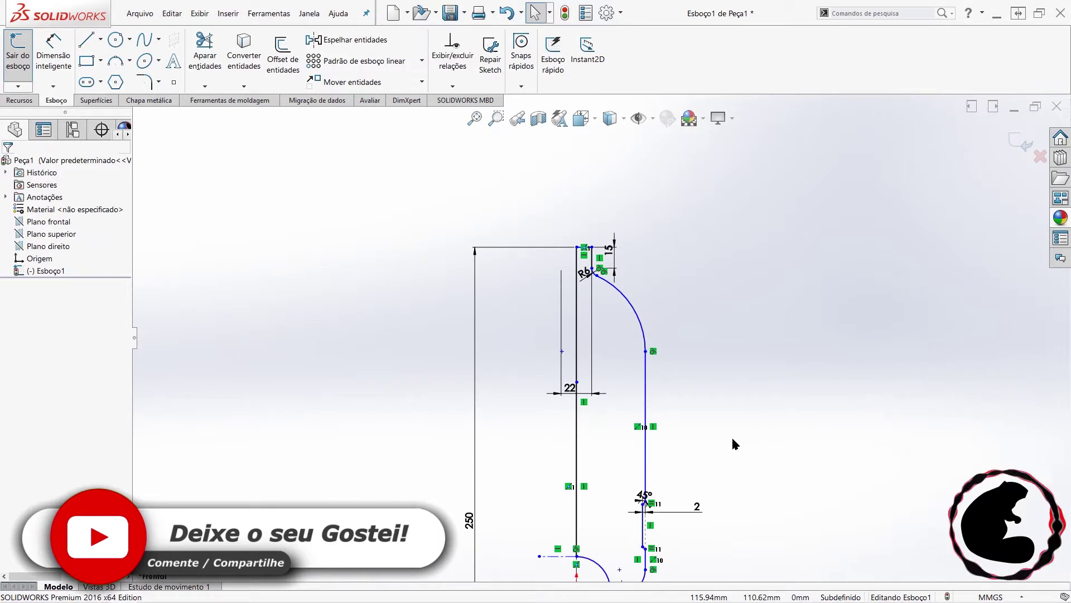
scroll(622, 485, "down", 2)
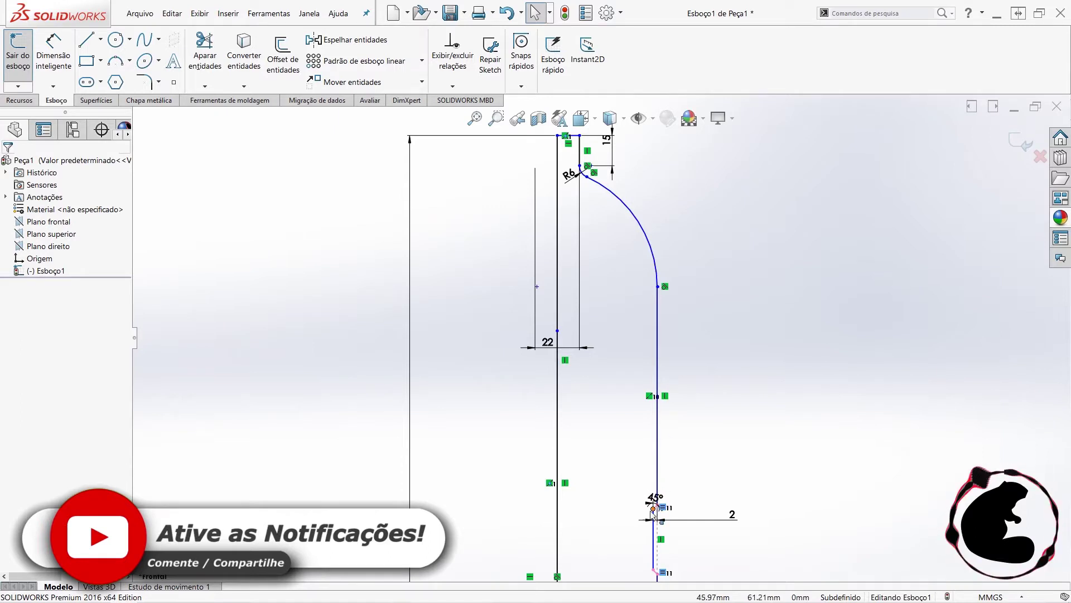
left_click_drag(651, 516, 656, 331)
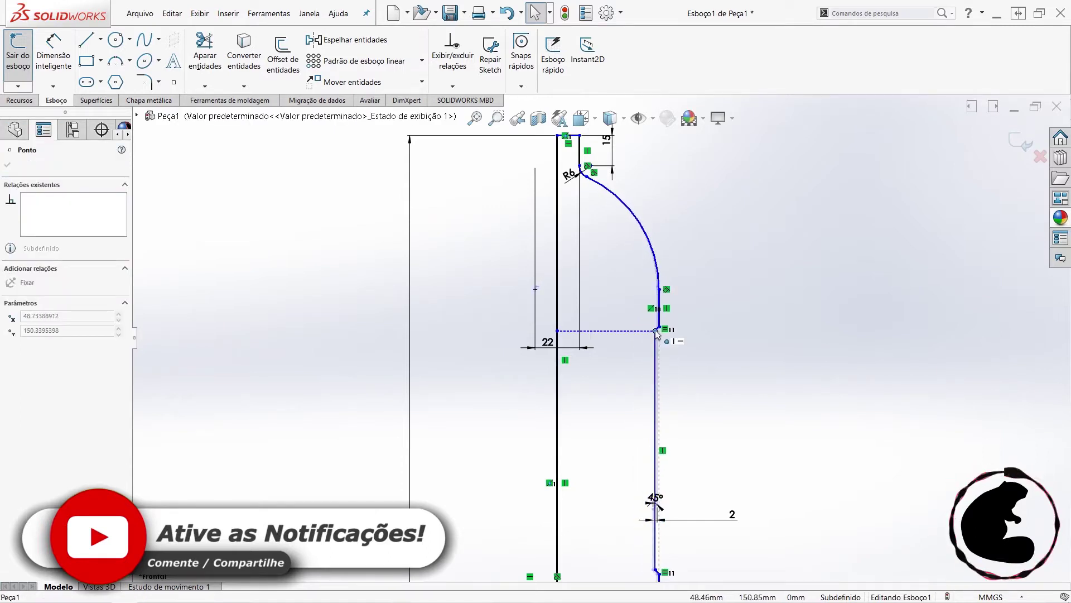
left_click(781, 348)
scroll(770, 371, "up", 2)
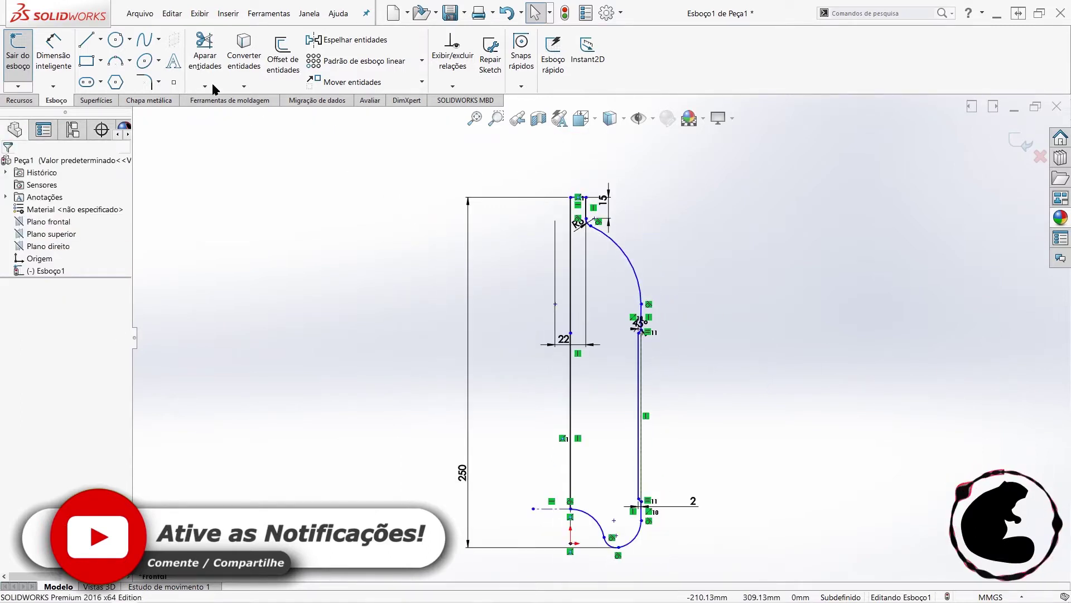
- Begin a Smart Dimension by selecting the outer side wall line
left_click(53, 53)
scroll(686, 368, "down", 5)
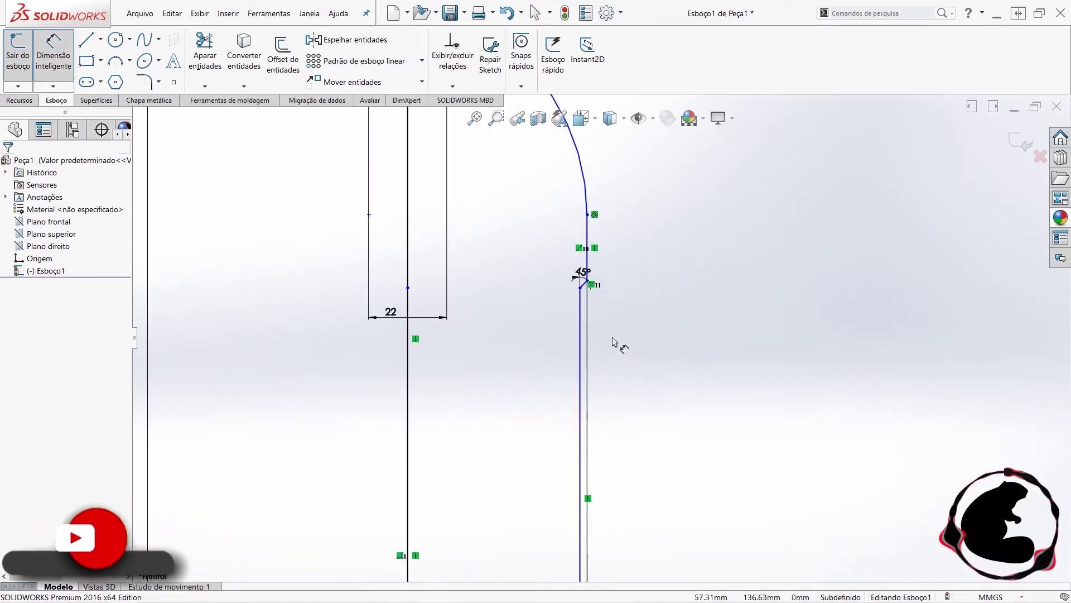
left_click(580, 346)
- Dimension the outer side wall to the axis at 50 mm, replacing 48.46
left_click(409, 397)
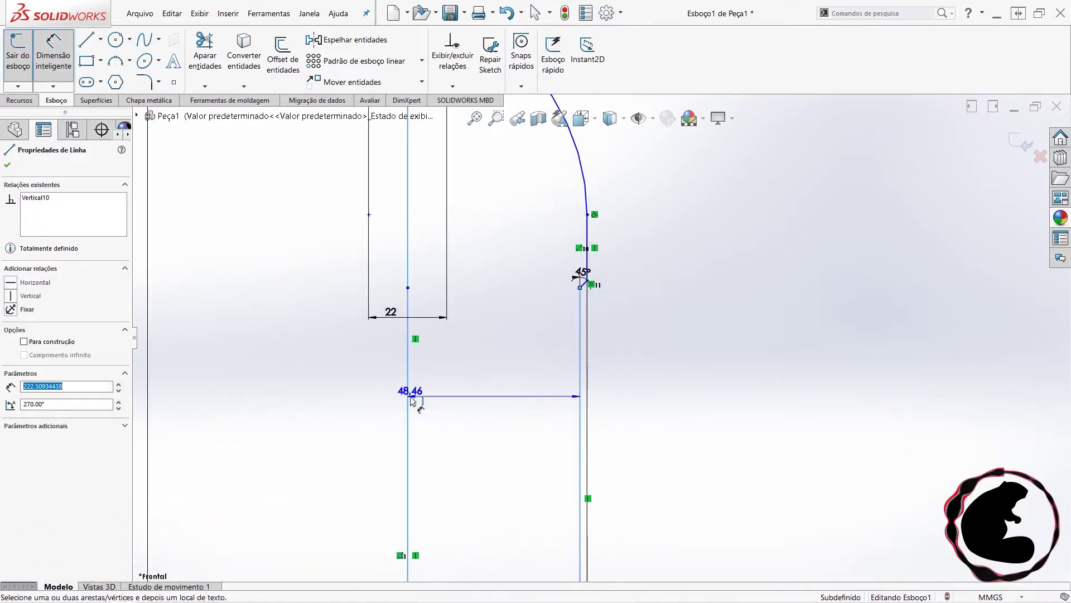
left_click(348, 402)
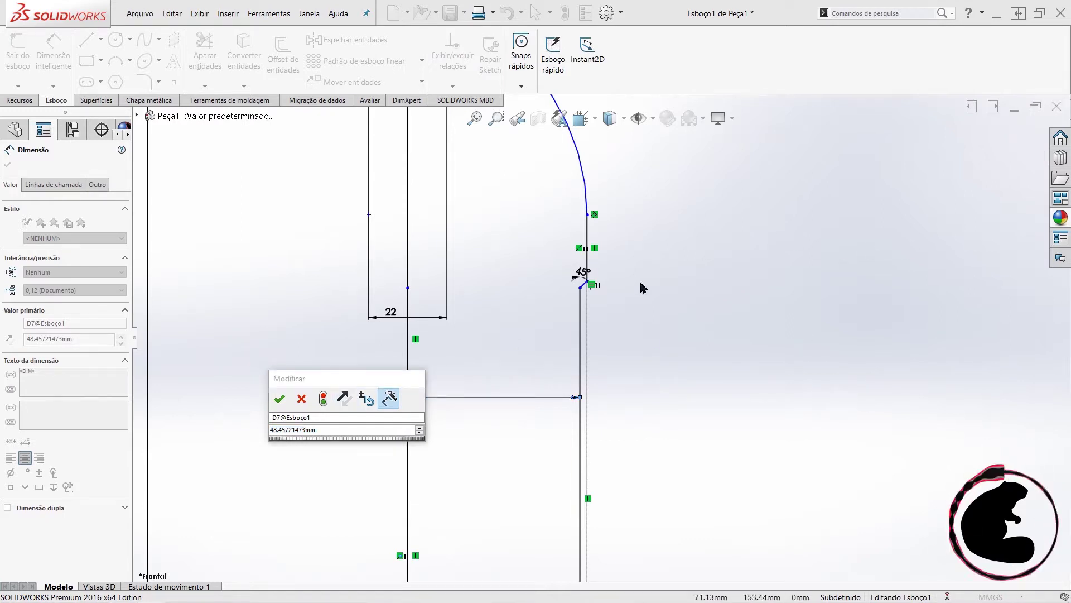
key("f")
scroll(444, 306, "up", 2)
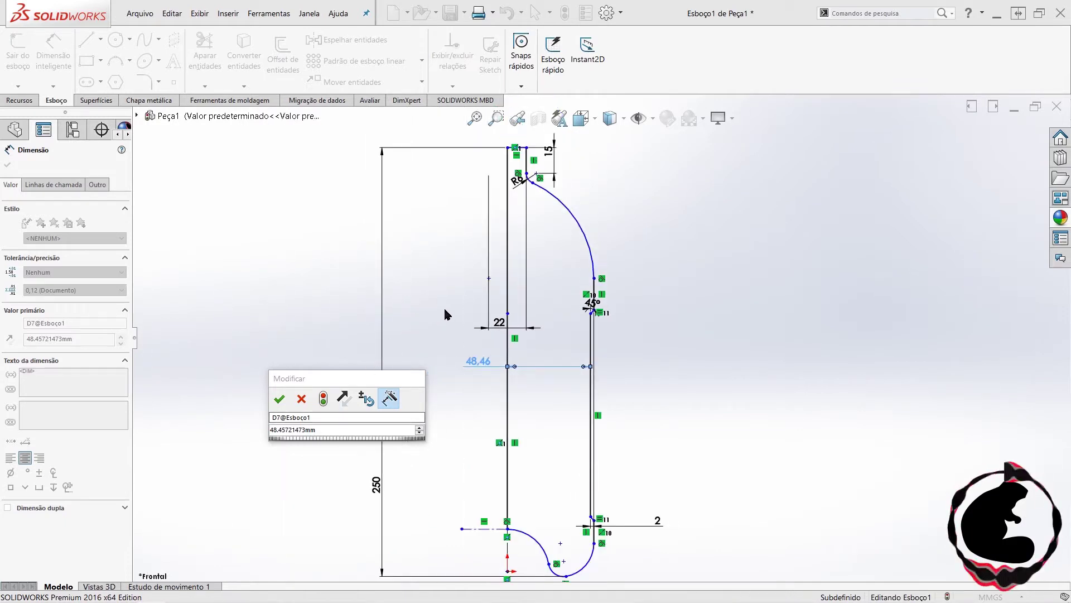
scroll(492, 300, "down", 3)
scroll(552, 196, "up", 1)
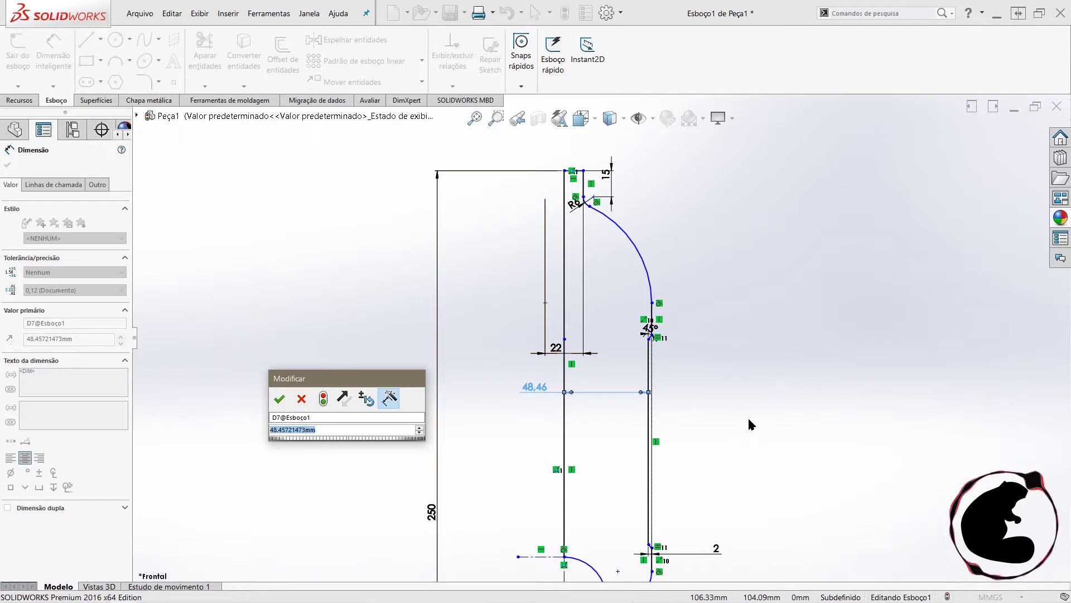
type("50")
key("Return")
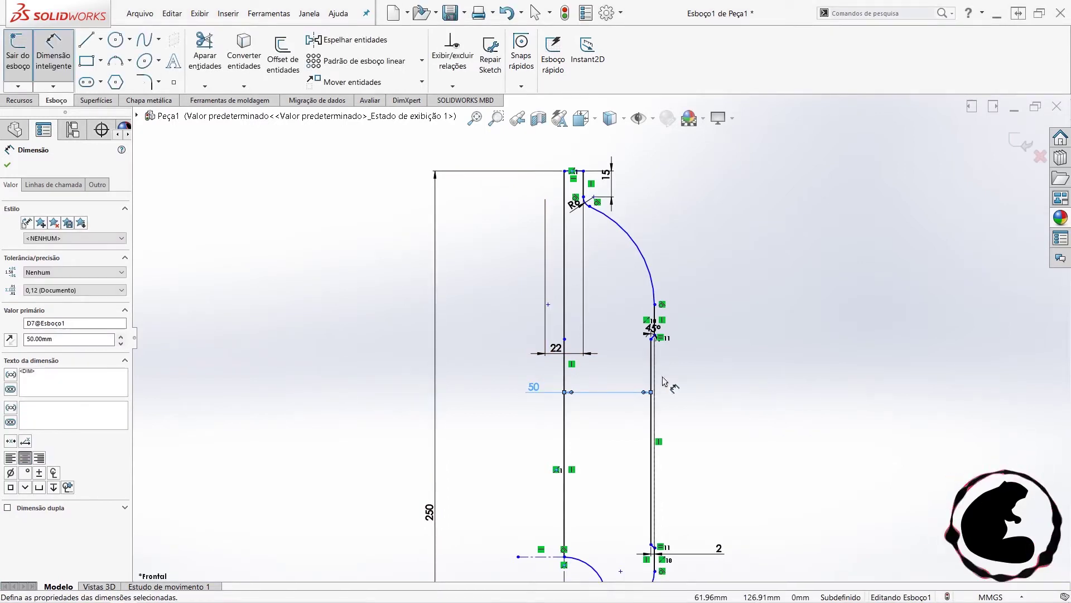
scroll(630, 346, "down", 3)
scroll(675, 442, "up", 2)
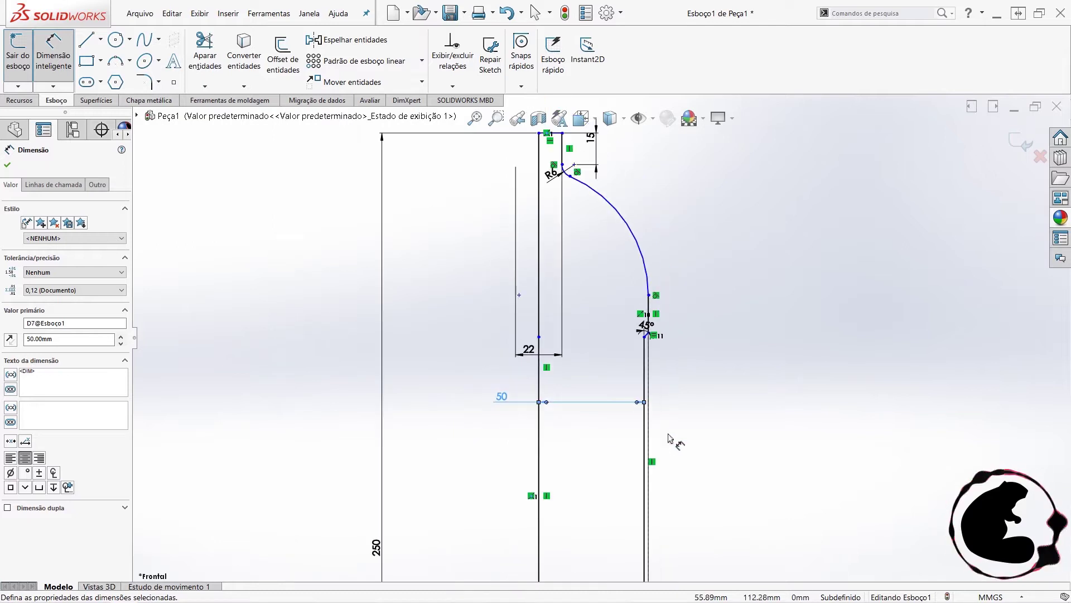
- Edit the overall height from 250 to 220 mm, then drag the chamfer's lower endpoint down the wall
scroll(590, 450, "up", 2)
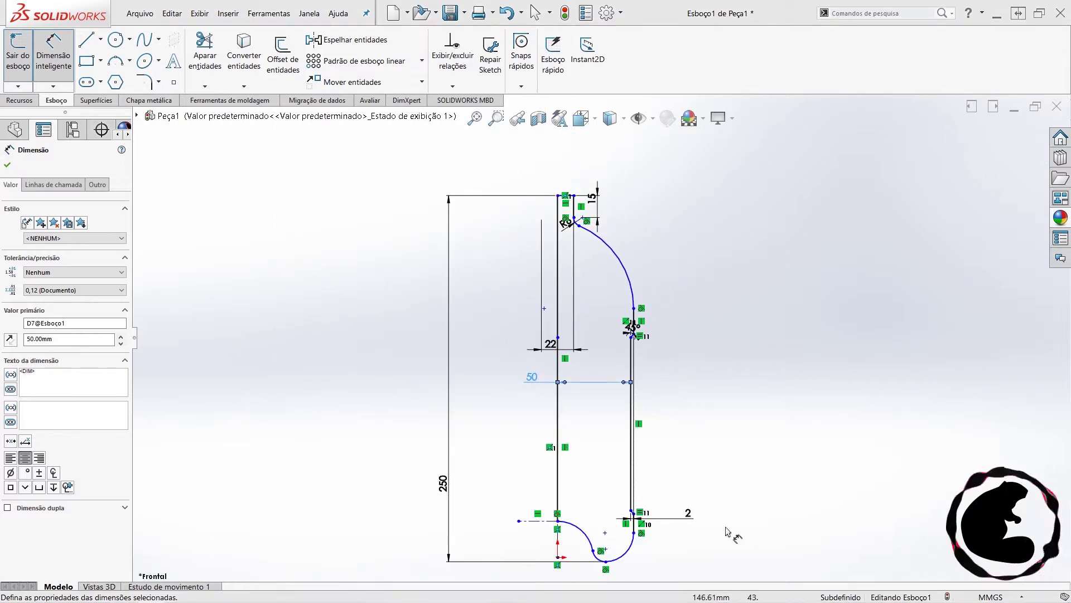
double_click(443, 484)
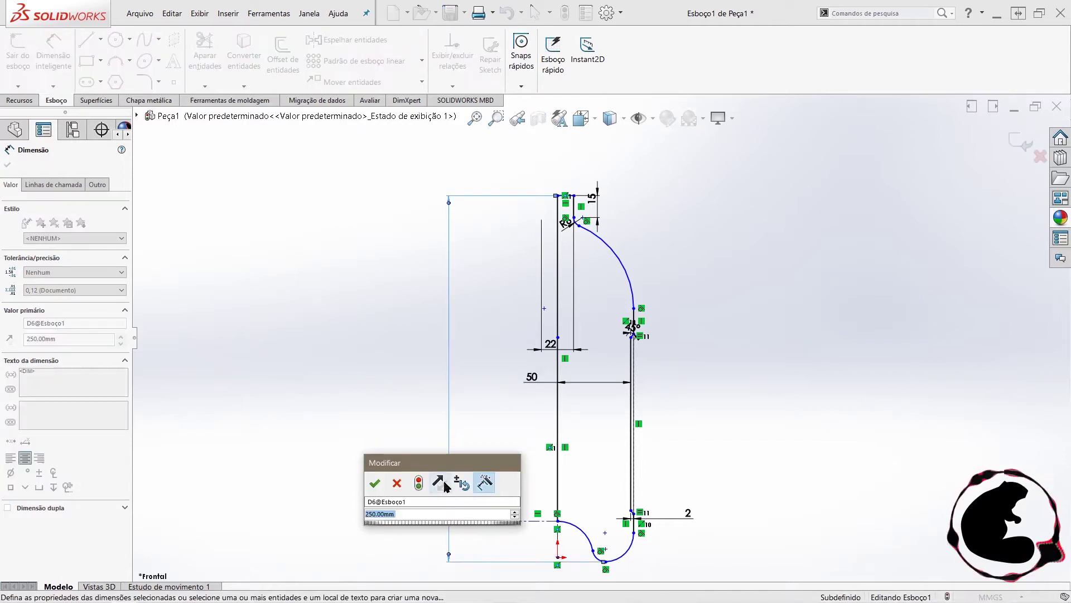
type("220")
key("Return")
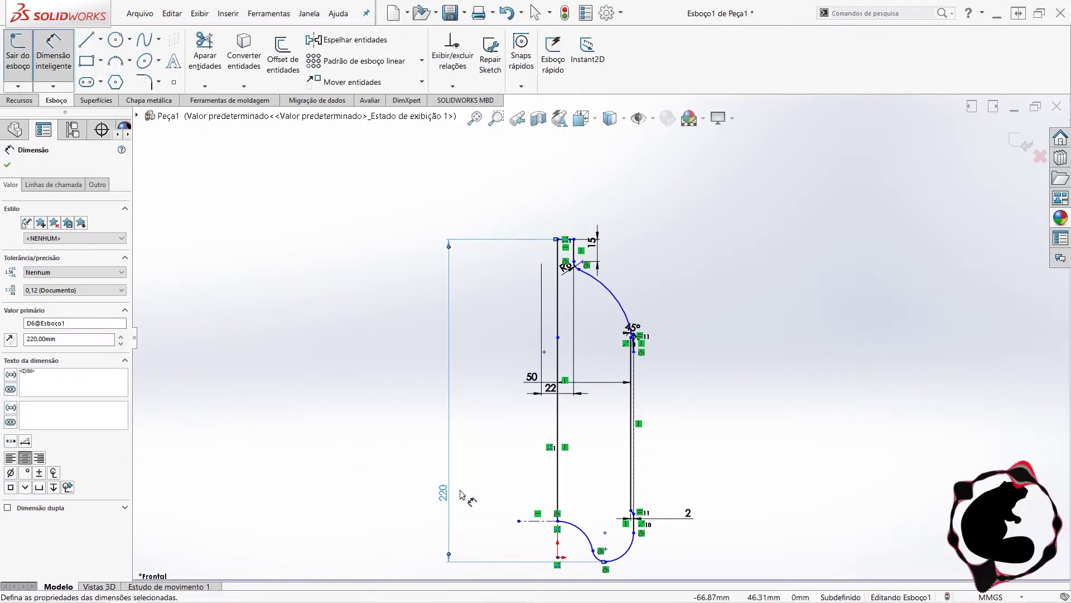
scroll(633, 332, "down", 2)
scroll(633, 329, "down", 2)
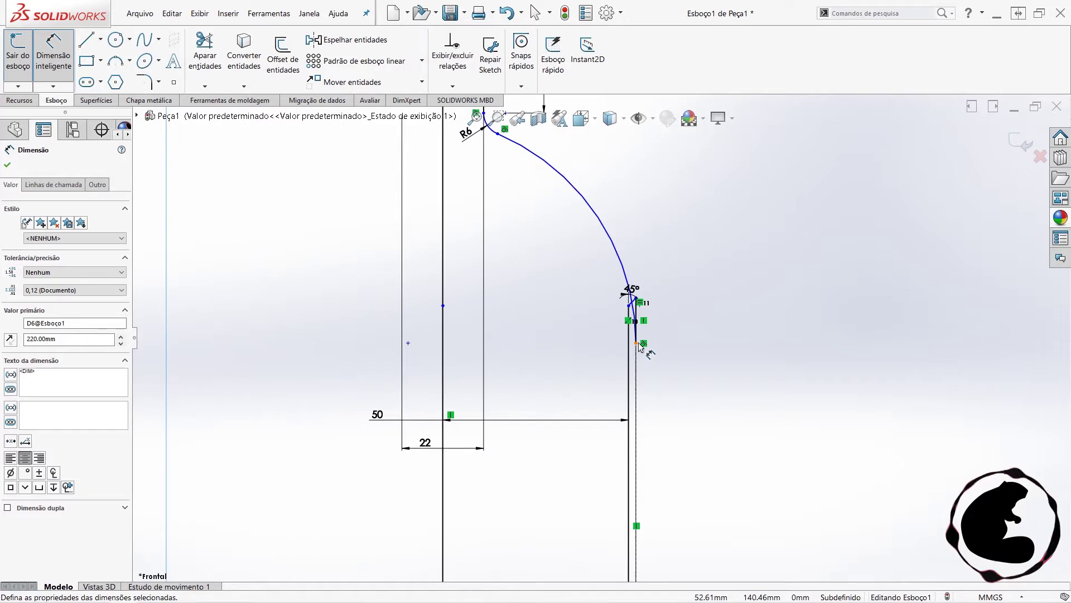
scroll(633, 326, "down", 2)
key("Escape")
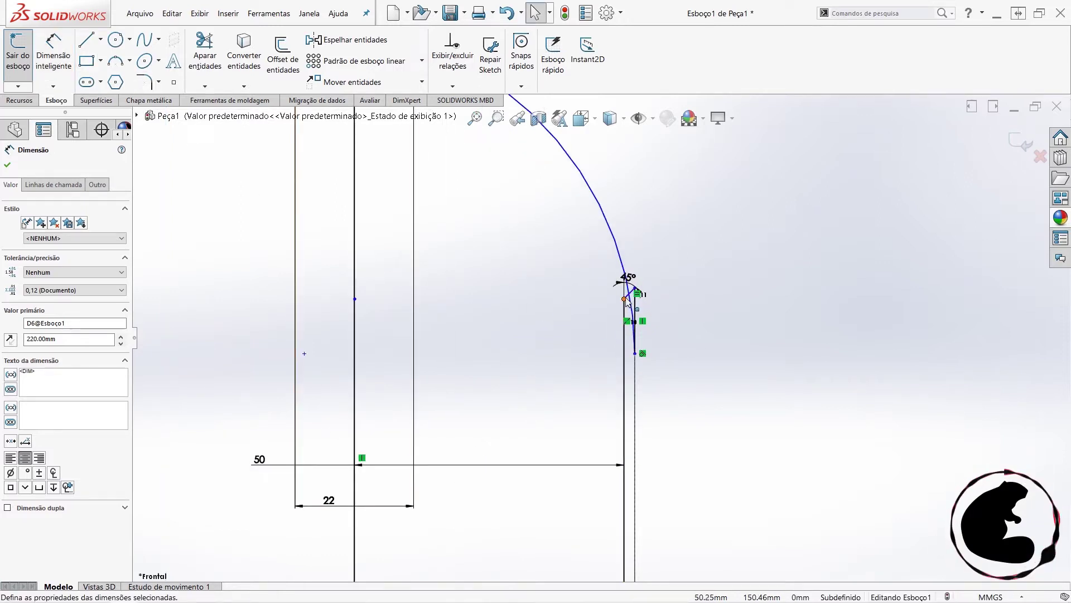
left_click_drag(623, 314, 624, 397)
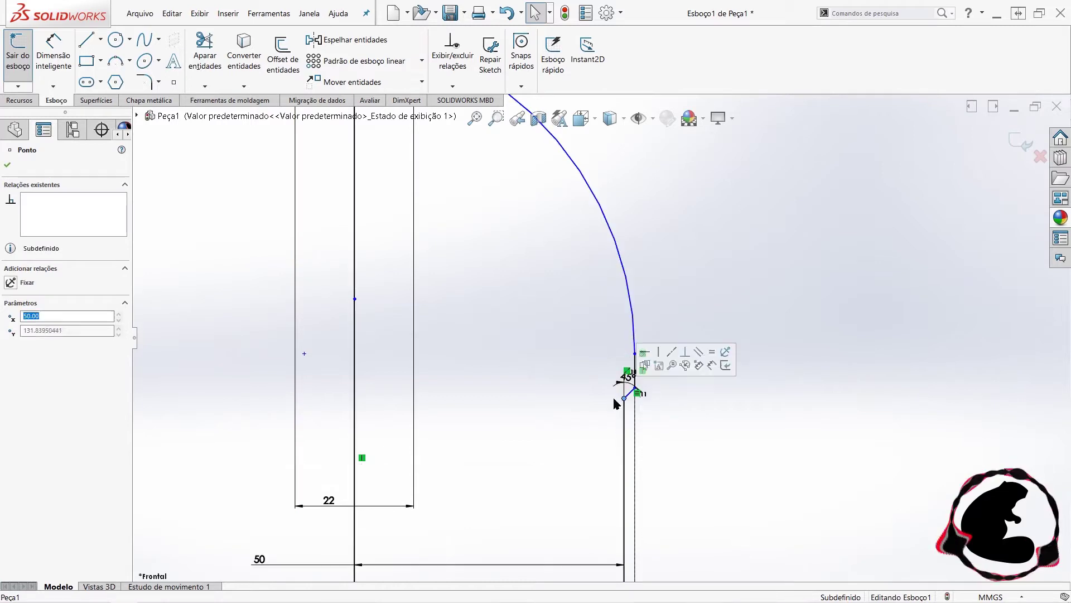
- Dimension the short vertical wall segment below the chamfer at 8 mm
key("Escape")
left_click(53, 53)
left_click(635, 370)
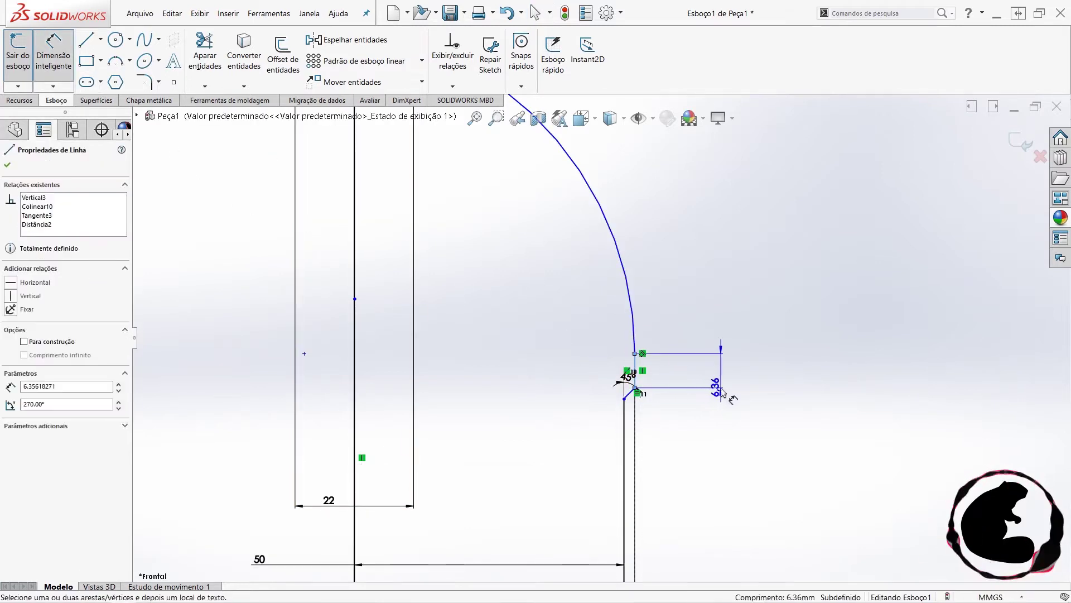
left_click(730, 395)
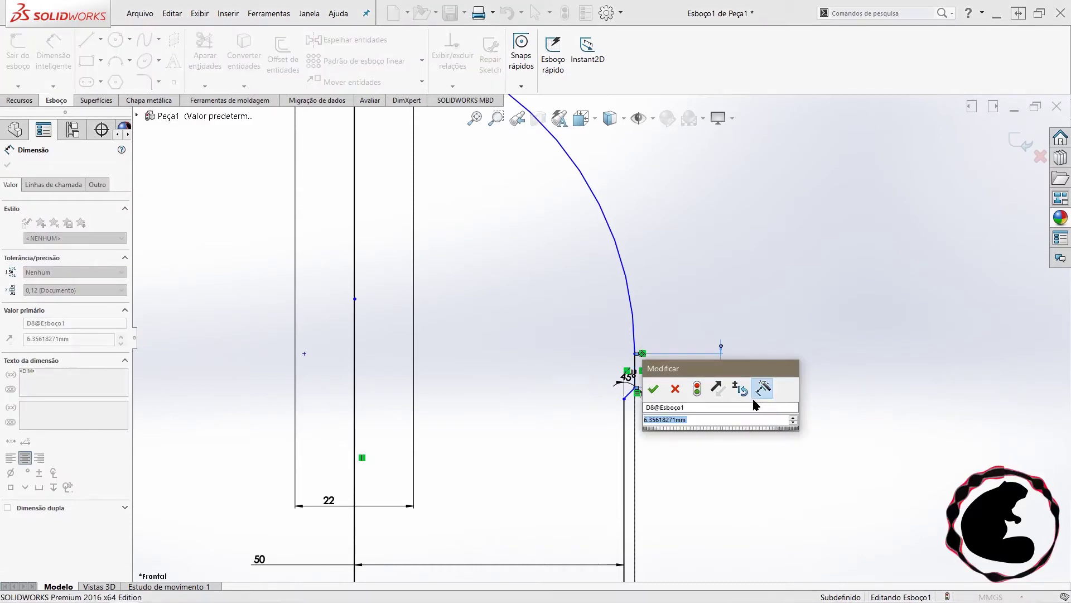
type("8")
key("Return")
scroll(751, 411, "up", 3)
scroll(600, 466, "down", 2)
scroll(677, 406, "down", 2)
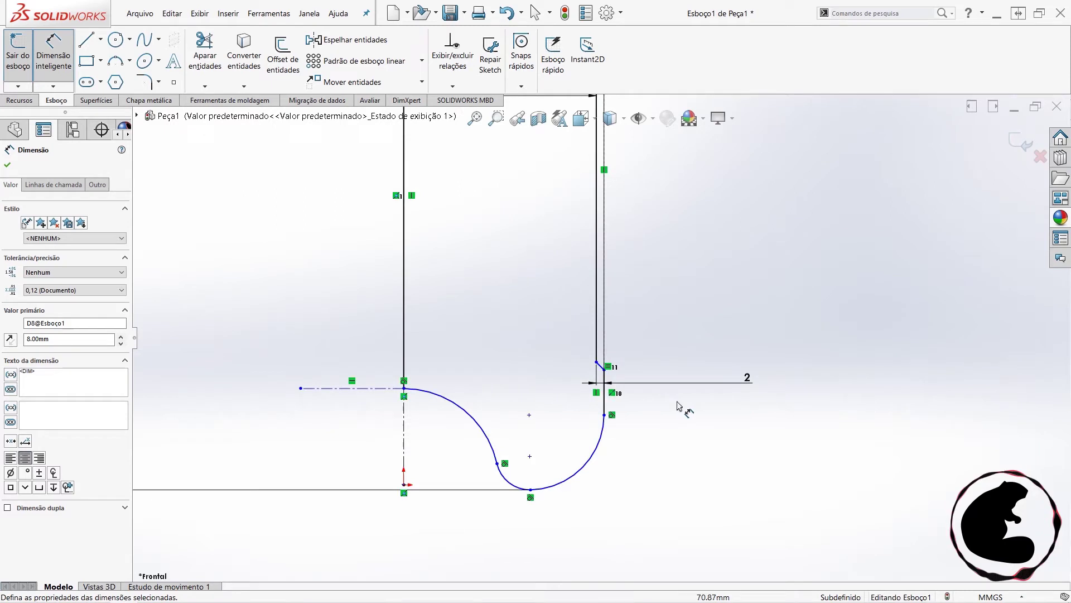
scroll(711, 408, "down", 2)
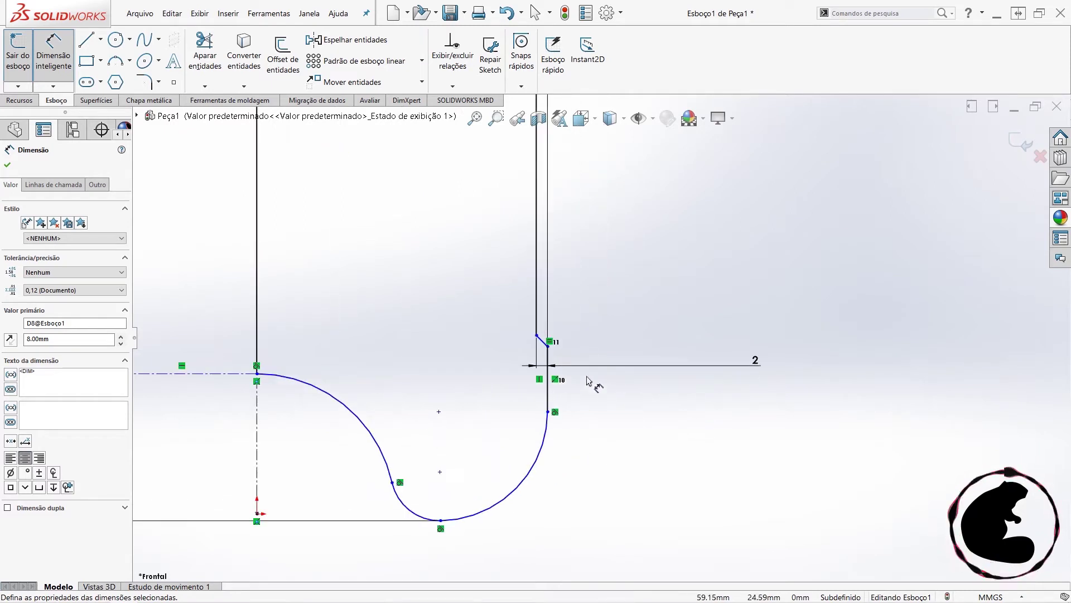
- Dimension the lower vertical wall step near the base at 12 mm
left_click(549, 360)
left_click(664, 323)
type("12")
key("Return")
scroll(631, 407, "up", 5)
scroll(614, 425, "up", 2)
middle_click_drag(509, 402, 609, 423, "ctrl")
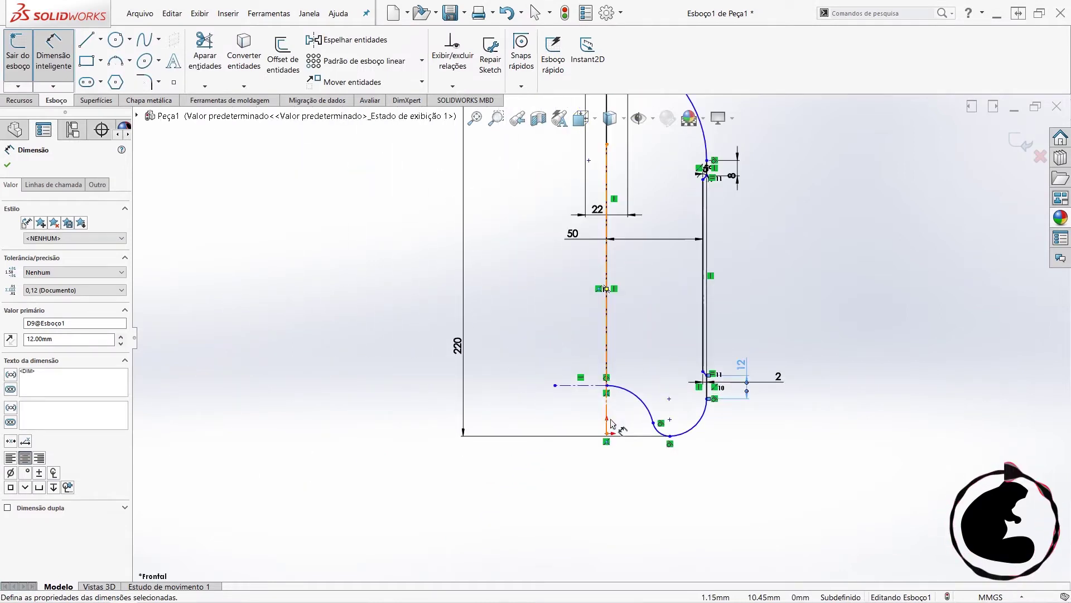
scroll(609, 423, "down", 5)
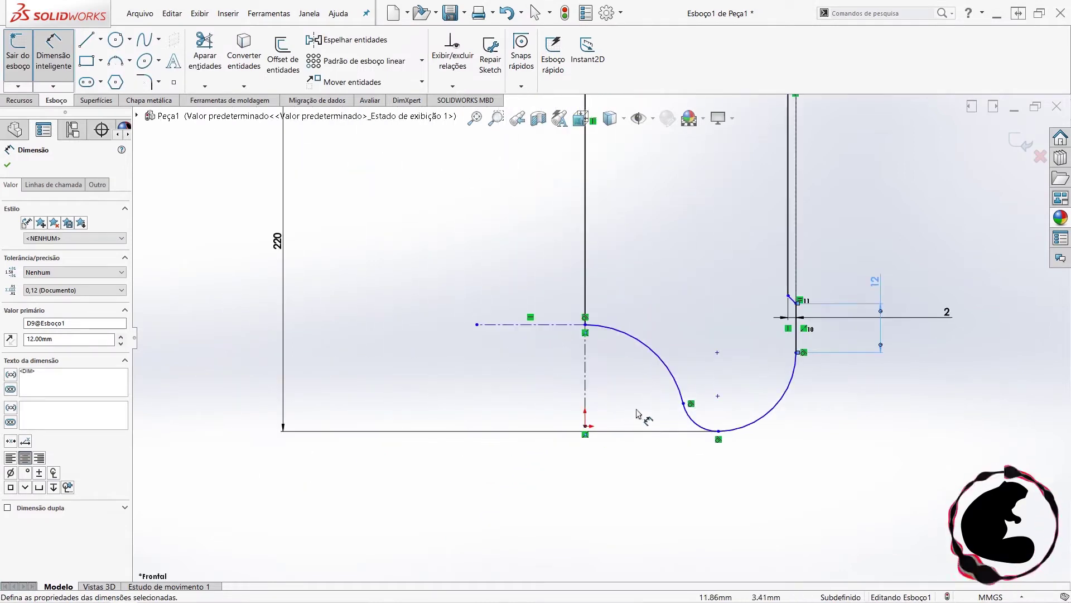
- Dimension the bottom arc's axis point 10 mm above the origin, replacing 25.04
left_click(585, 325)
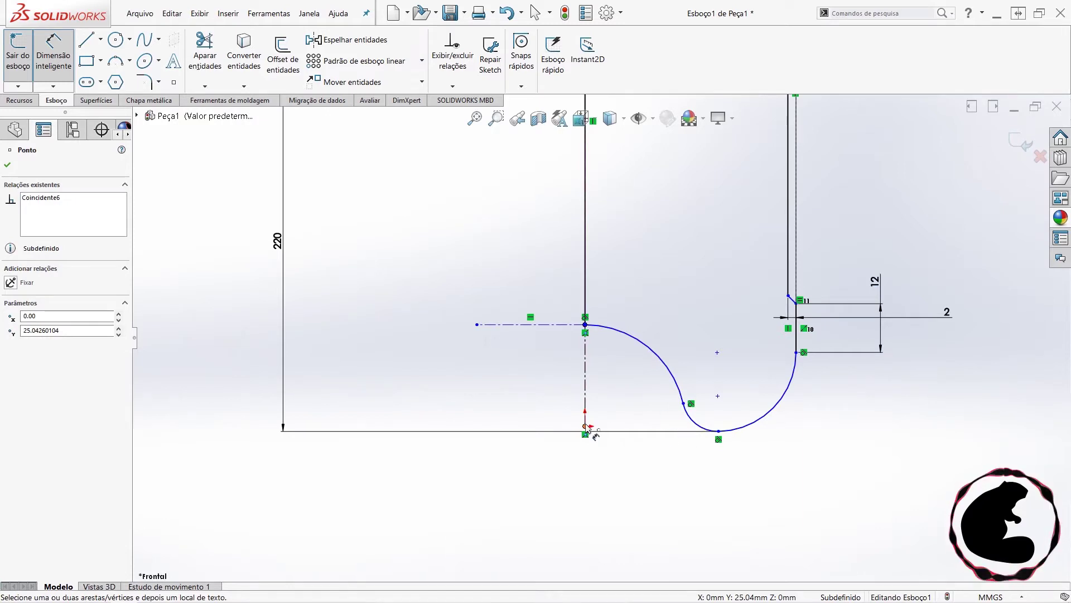
scroll(587, 427, "up", 1)
scroll(591, 368, "up", 4)
scroll(585, 312, "up", 4)
scroll(581, 272, "up", 1)
scroll(619, 457, "down", 2)
scroll(631, 413, "down", 3)
scroll(642, 395, "down", 3)
left_click(630, 389)
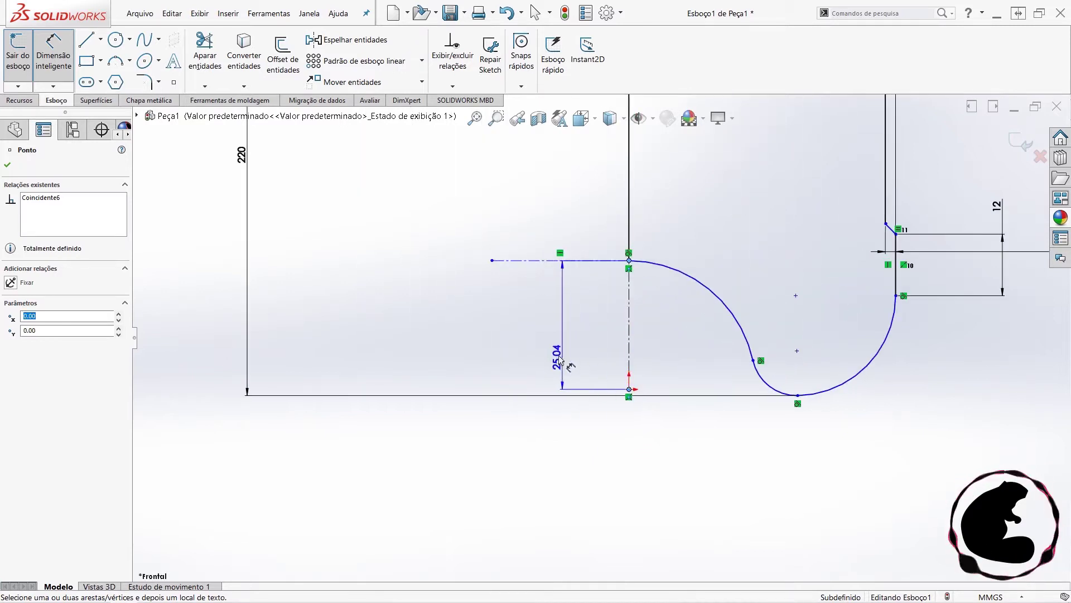
left_click(564, 344)
key("Return")
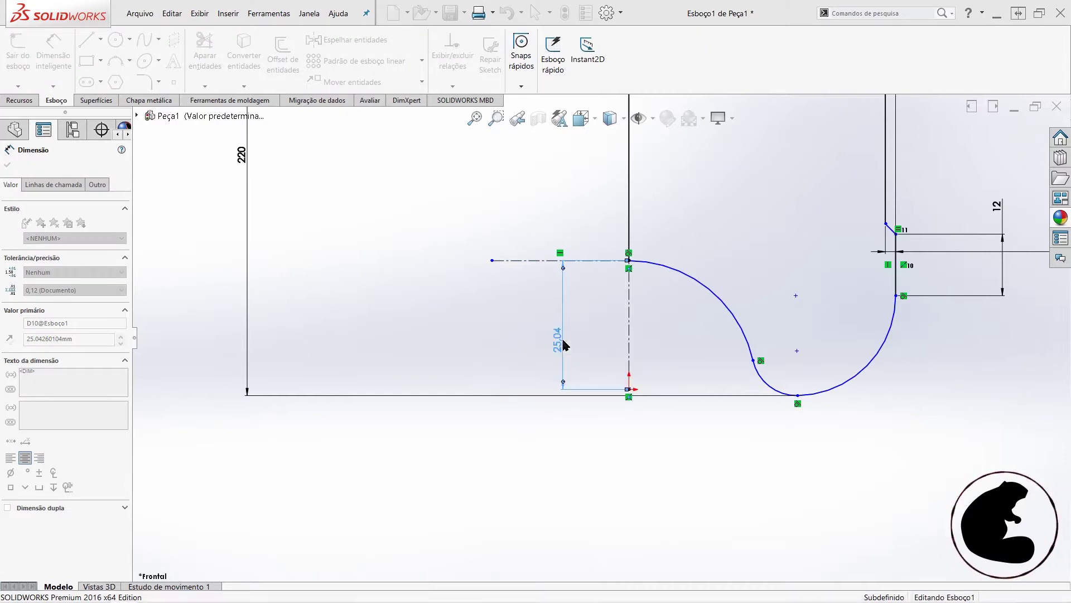
key("Escape")
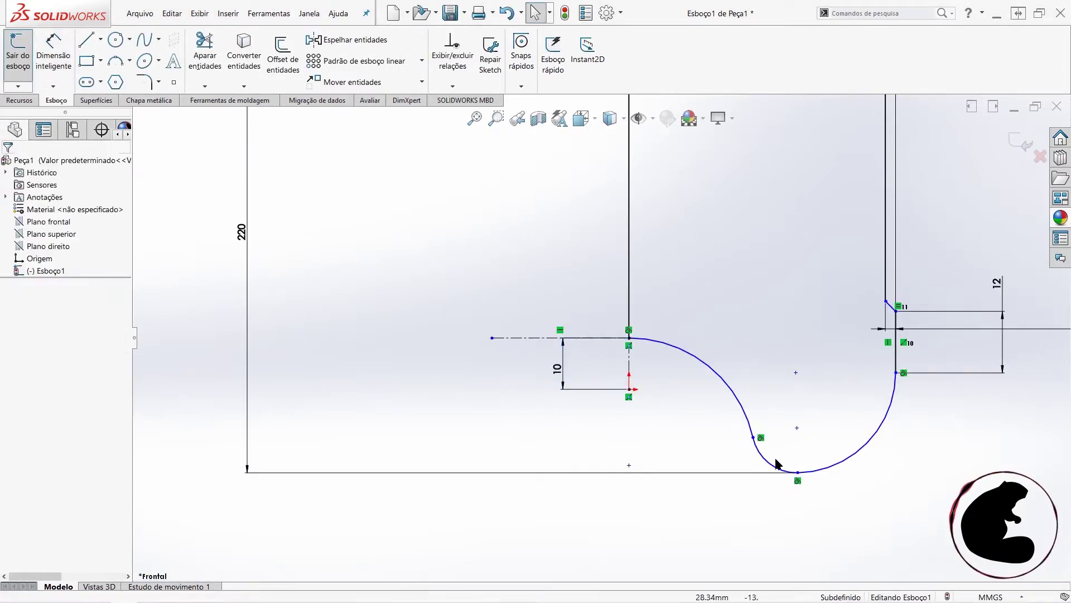
- Make the bottom arc's lowest point vertical with its centre, then drag the tangency point to reshape the curve
left_click_drag(753, 437, 752, 440)
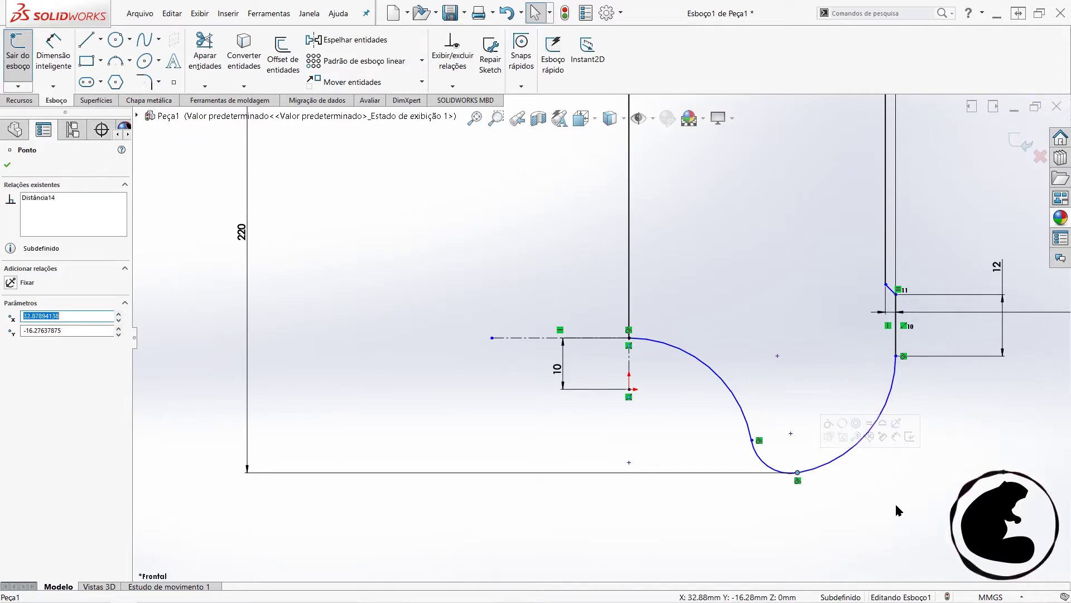
left_click(750, 505)
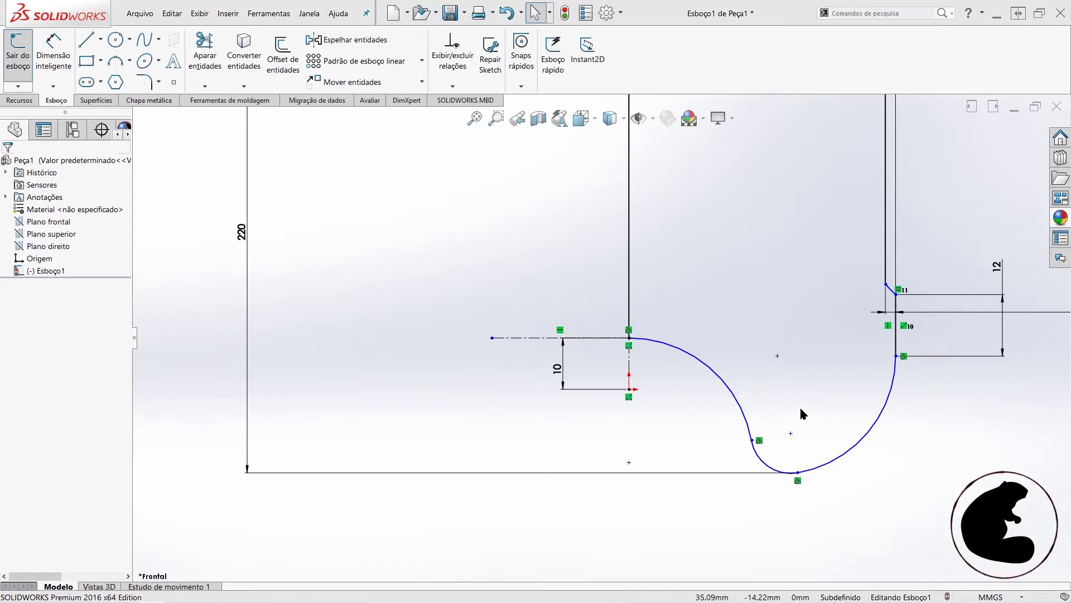
left_click(777, 356)
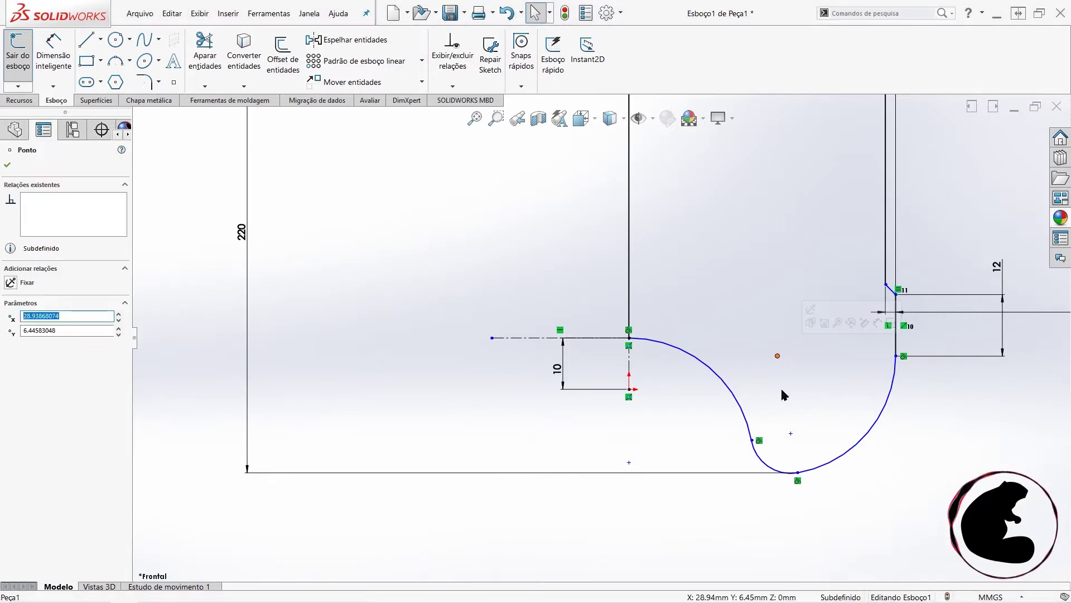
left_click(798, 474, "ctrl")
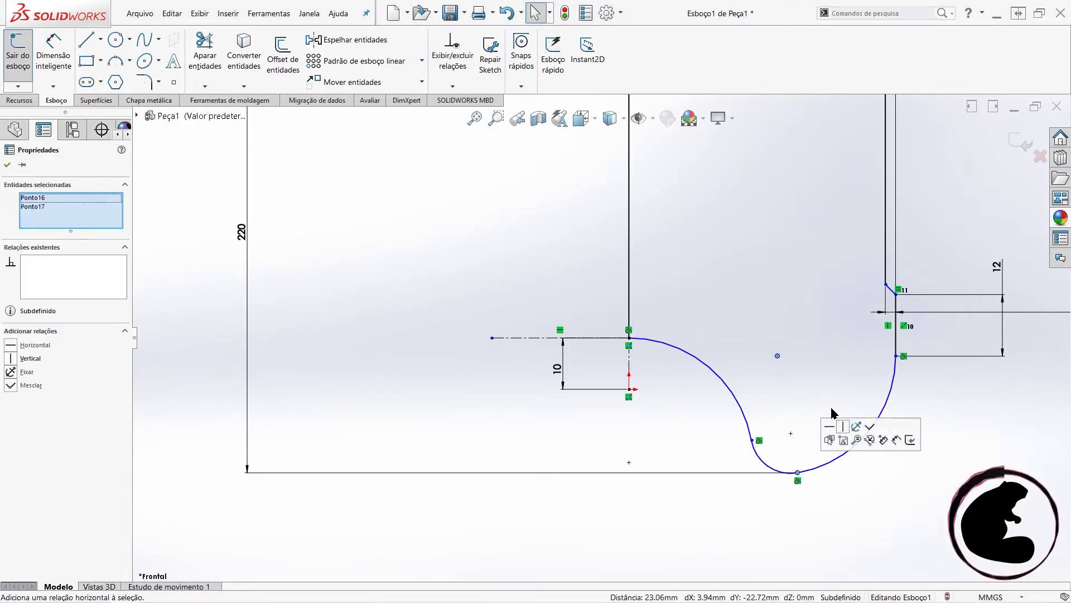
left_click(846, 427)
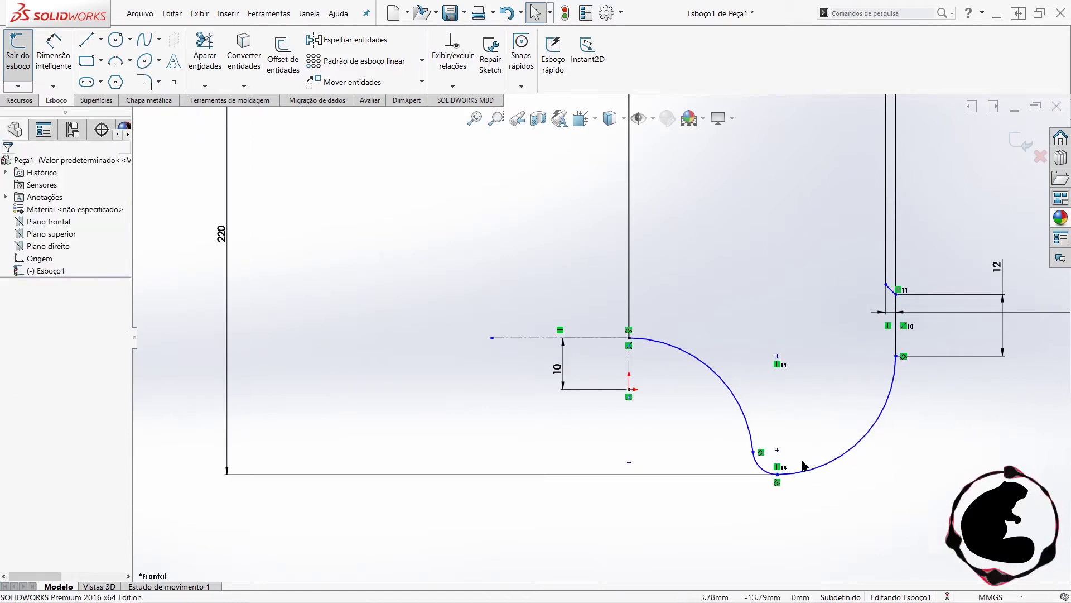
left_click_drag(777, 475, 752, 439)
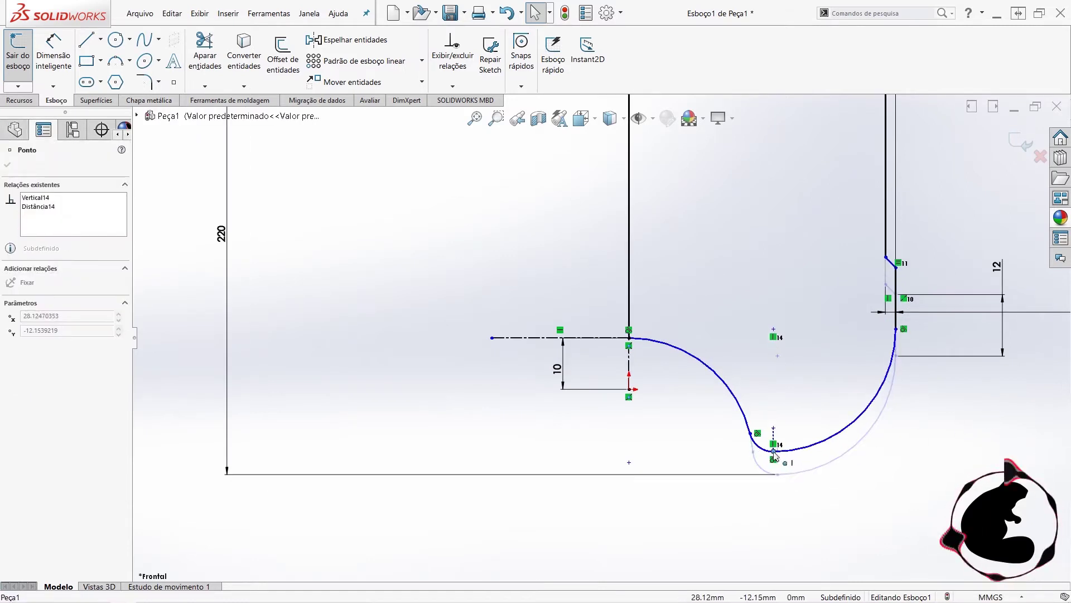
mouse_move(749, 430)
left_mouse_down()
mouse_move(746, 381)
mouse_move(786, 399)
left_mouse_up()
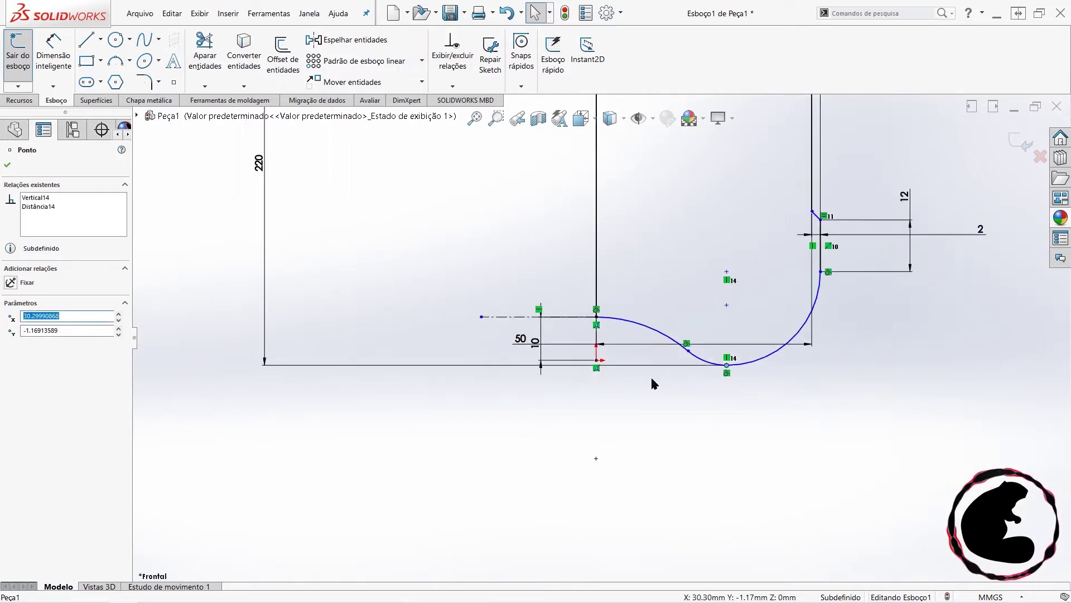
- Dimension the outer bottom corner arc at R30 and the small lower arc at R15
left_click(58, 41)
left_click(848, 283)
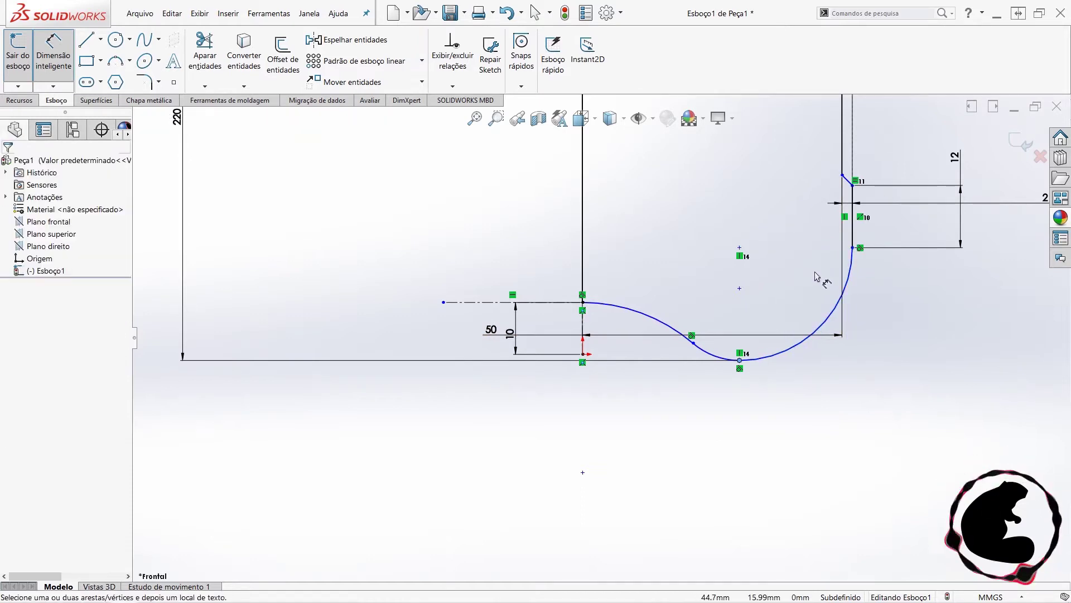
left_click(850, 285)
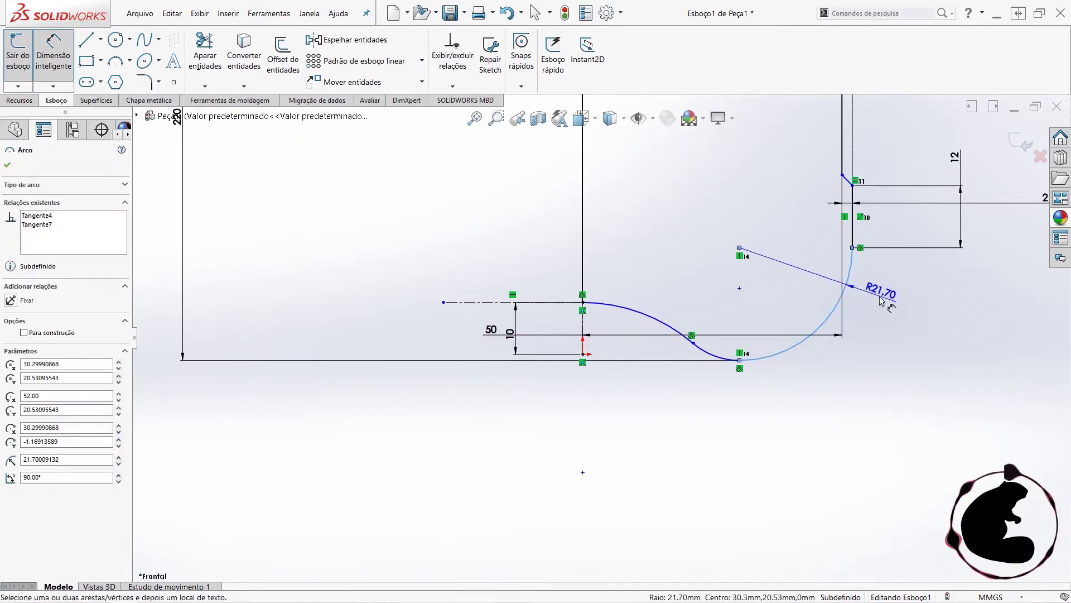
left_click(880, 301)
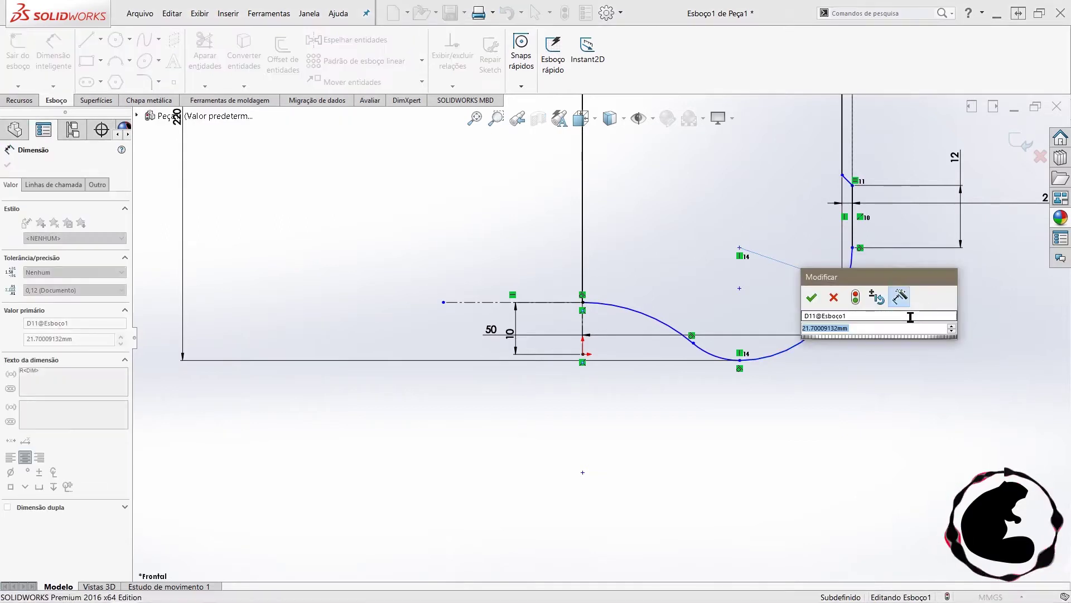
type("30")
key("Return")
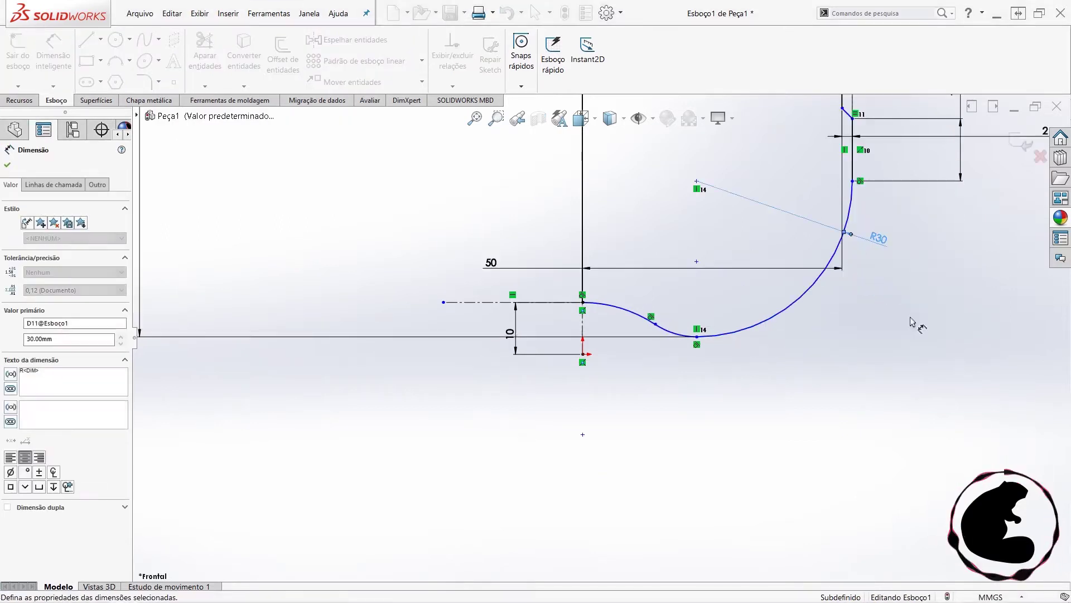
left_click(678, 333)
left_click(684, 308)
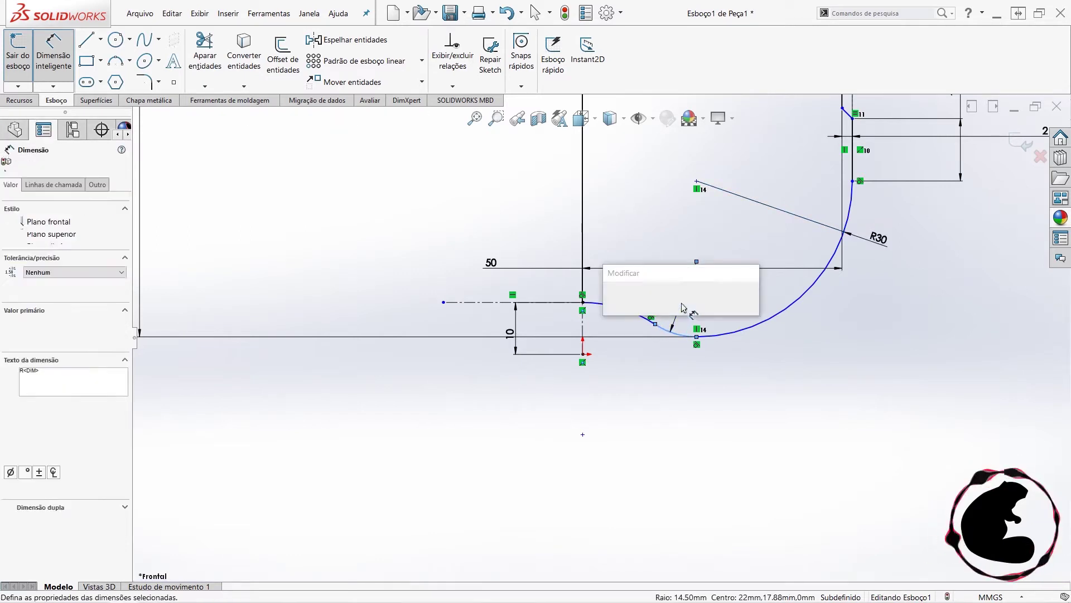
type("15")
key("Return")
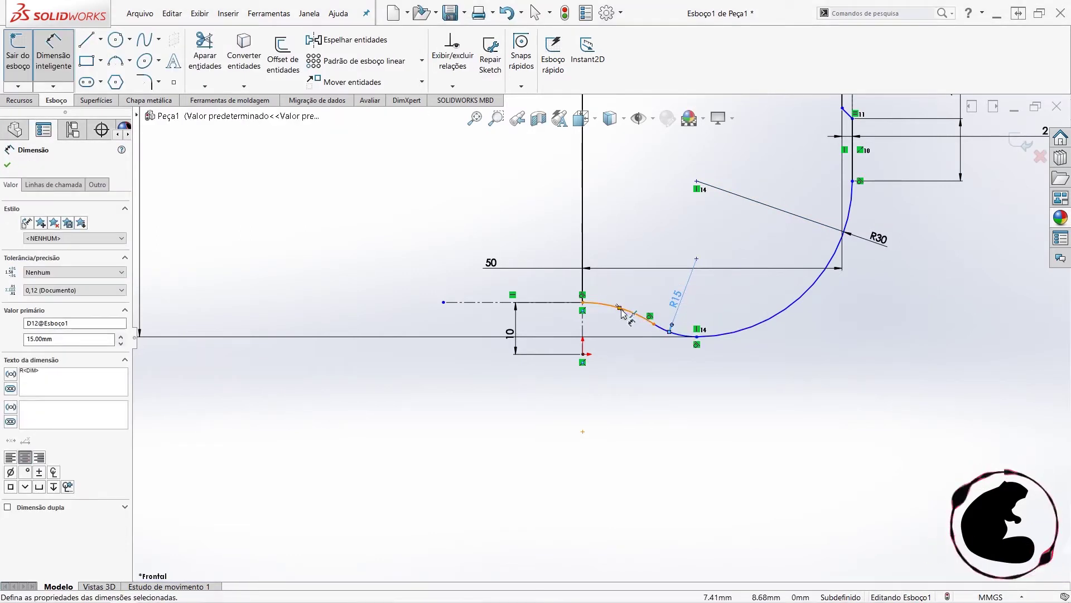
- Add a 30 mm radius to the arc next to the axis, then cancel and delete it
left_click(622, 310)
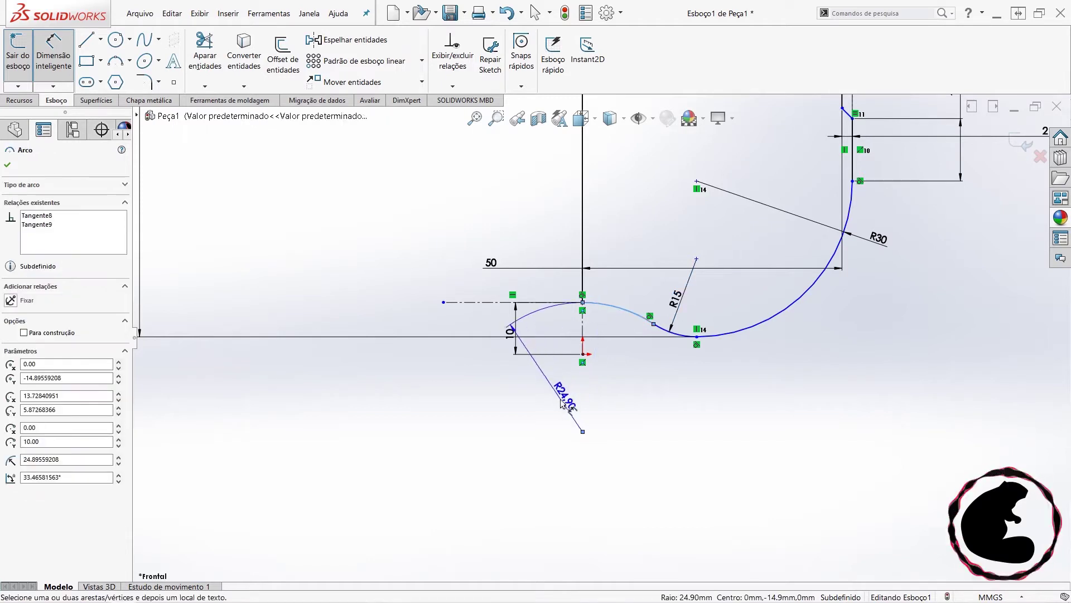
left_click(593, 402)
type("30")
key("Return")
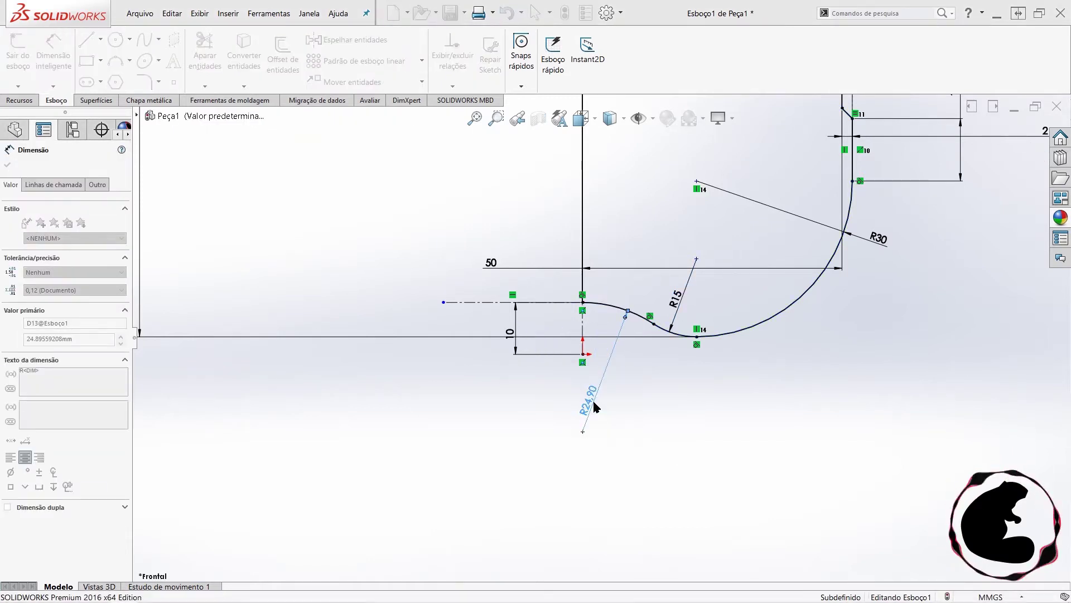
scroll(660, 391, "up", 3)
scroll(661, 392, "down", 3)
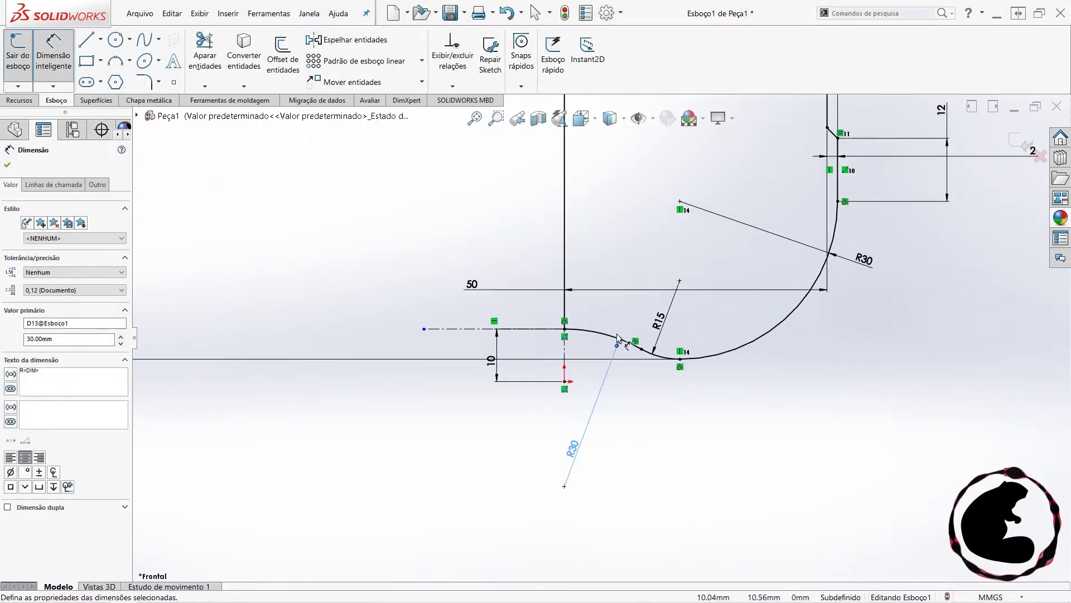
scroll(660, 391, "down", 2)
key("Escape")
key("Escape")
left_click(565, 472)
key("Delete")
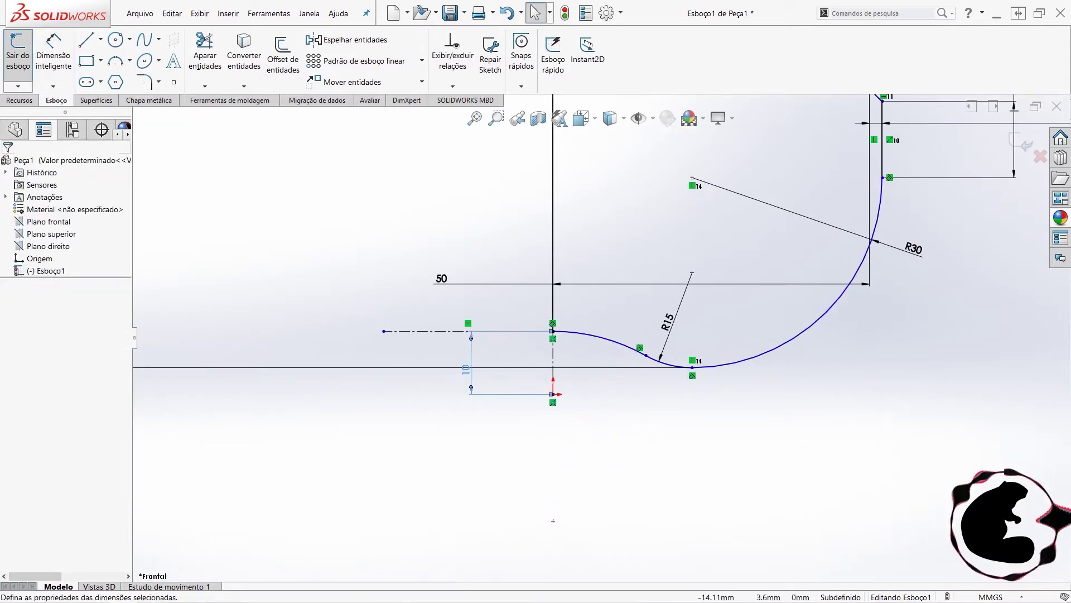
- Edit the bottom's vertical dimension value and make the lower curve's end point horizontal with the origin
double_click(466, 368)
type("10")
key("Return")
left_click(547, 411)
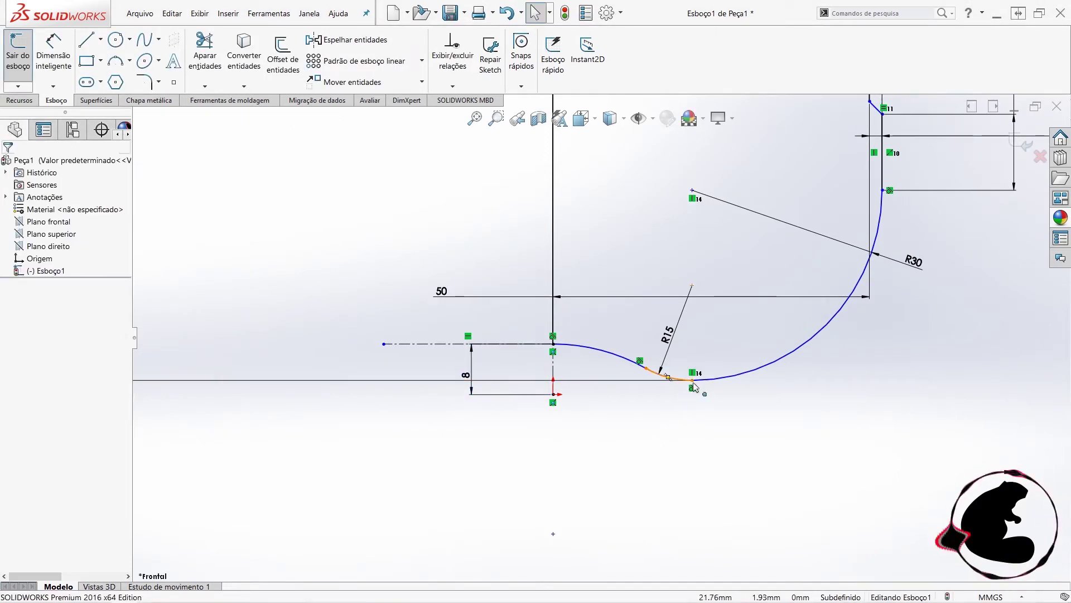
left_click(693, 382)
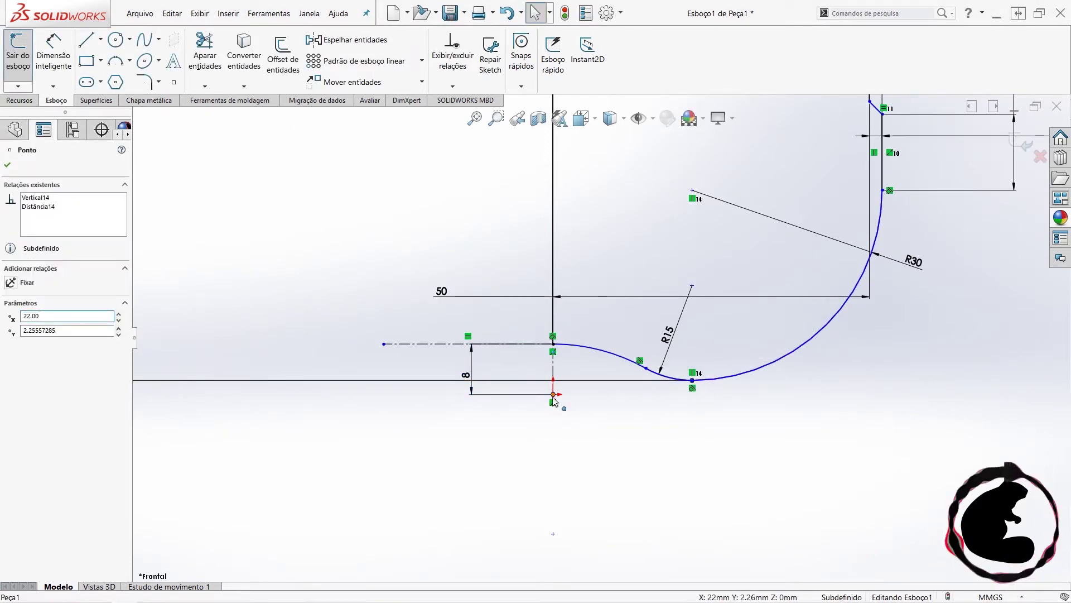
left_click(553, 395, "ctrl")
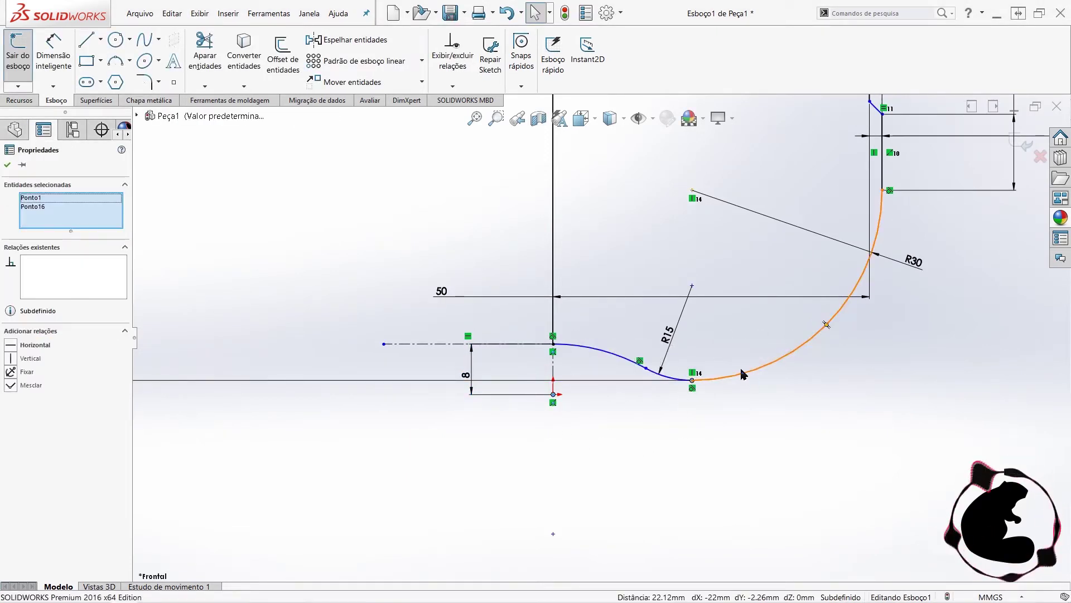
left_click(15, 352)
left_click(798, 508)
- Try smaller radii: corner arc R30 to 25 then 20, and the R15 arc to 10
scroll(770, 390, "up", 2)
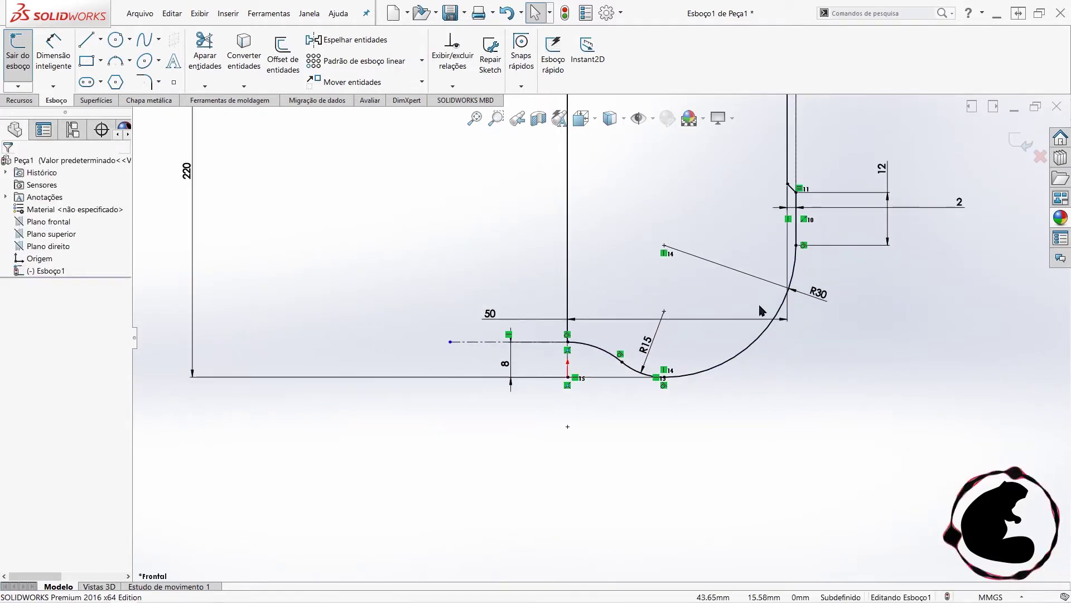
double_click(818, 293)
type("25")
key("Return")
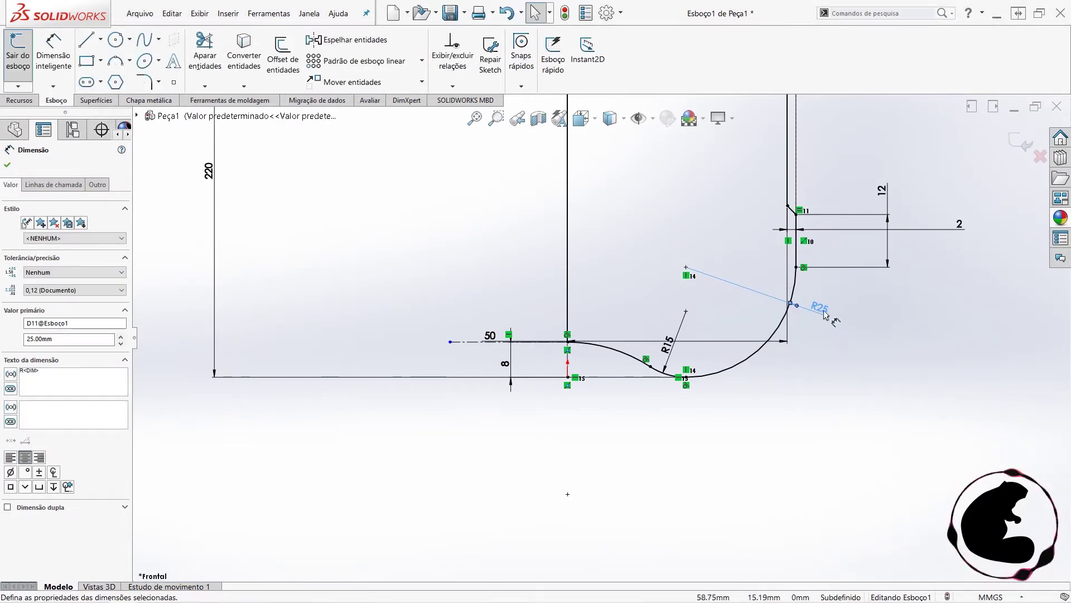
double_click(819, 309)
type("20")
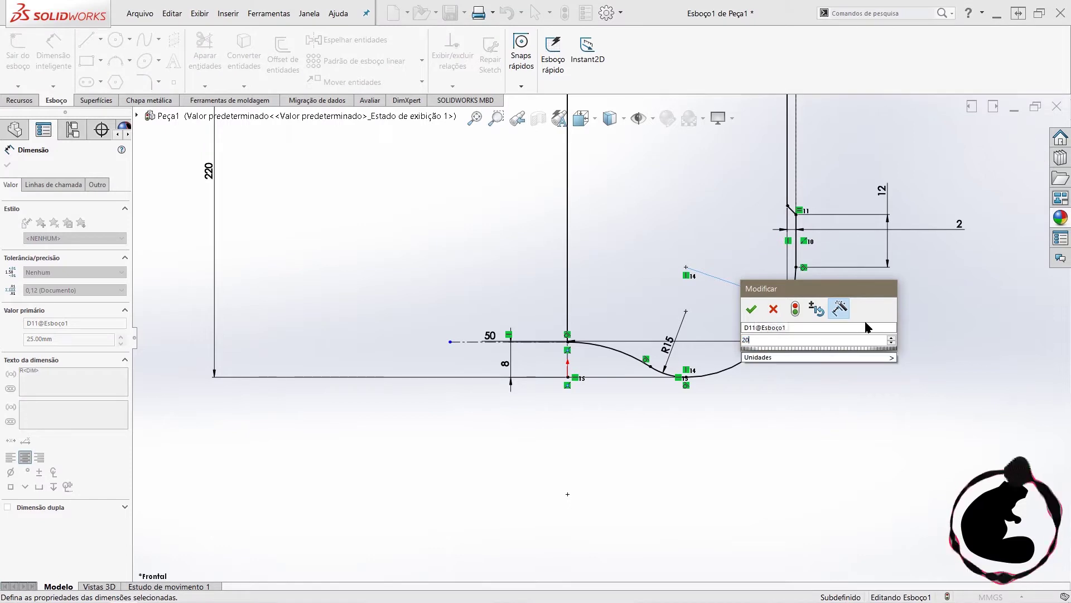
key("Return")
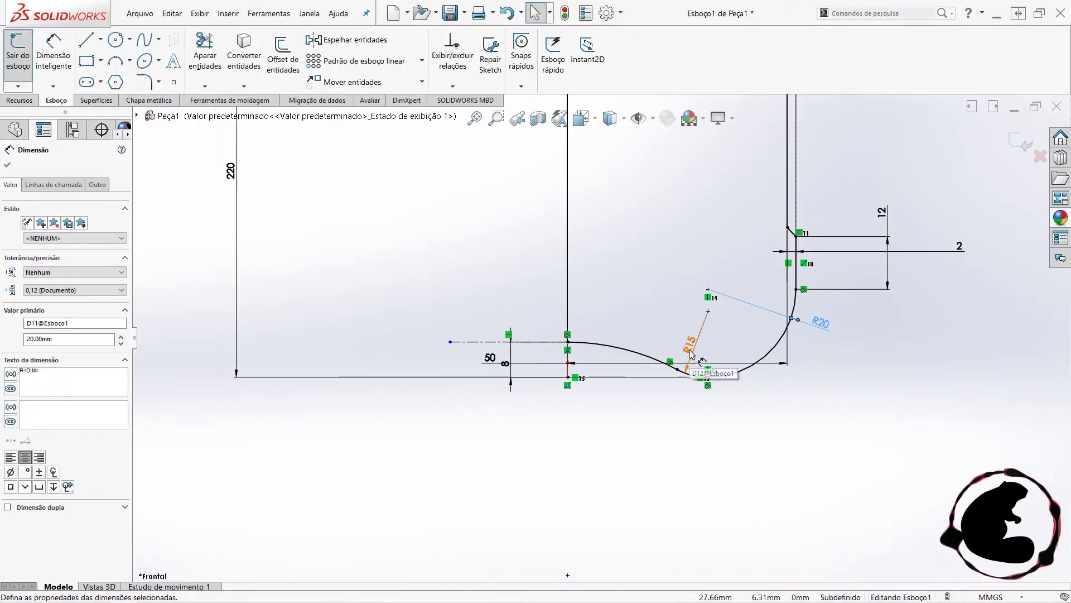
double_click(691, 348)
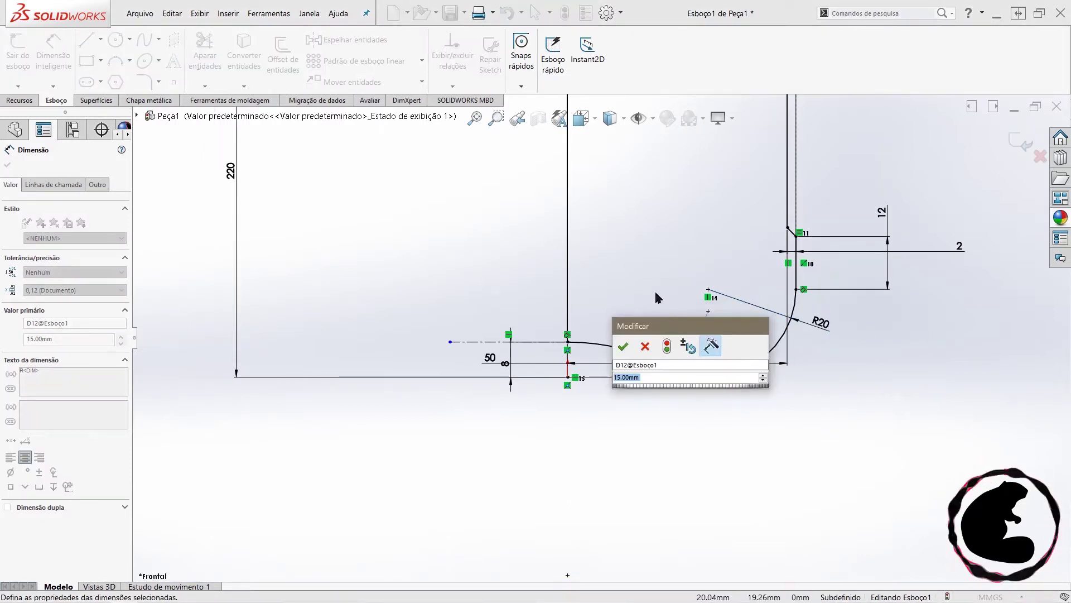
type("10")
key("Return")
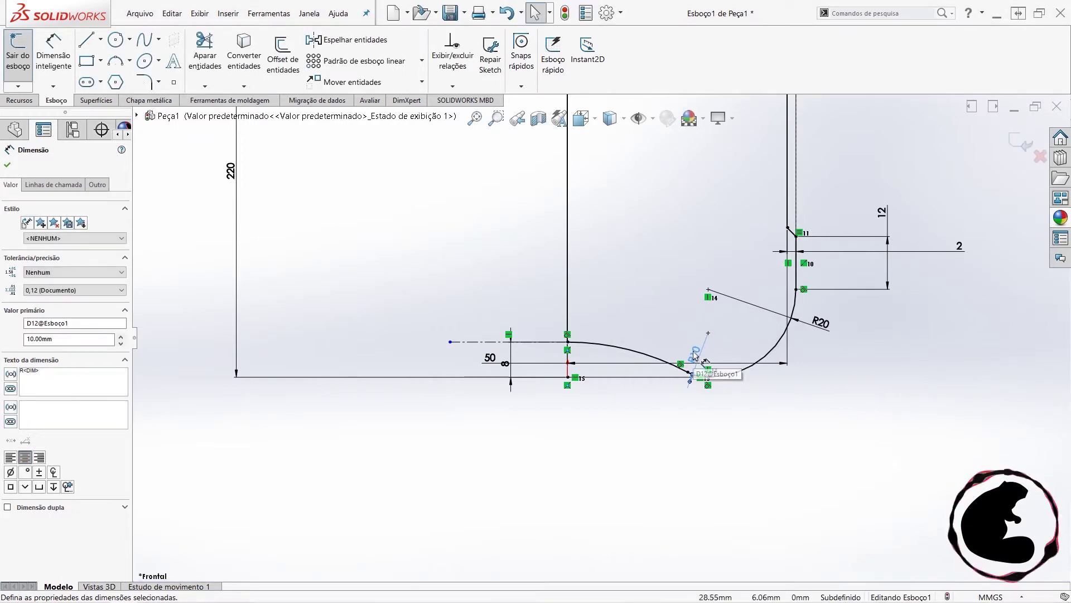
- Try further corner radius values of 10 mm and then 25 mm
scroll(707, 406, "down", 2)
scroll(725, 362, "down", 2)
scroll(734, 361, "down", 2)
scroll(707, 346, "down", 2)
scroll(687, 372, "up", 3)
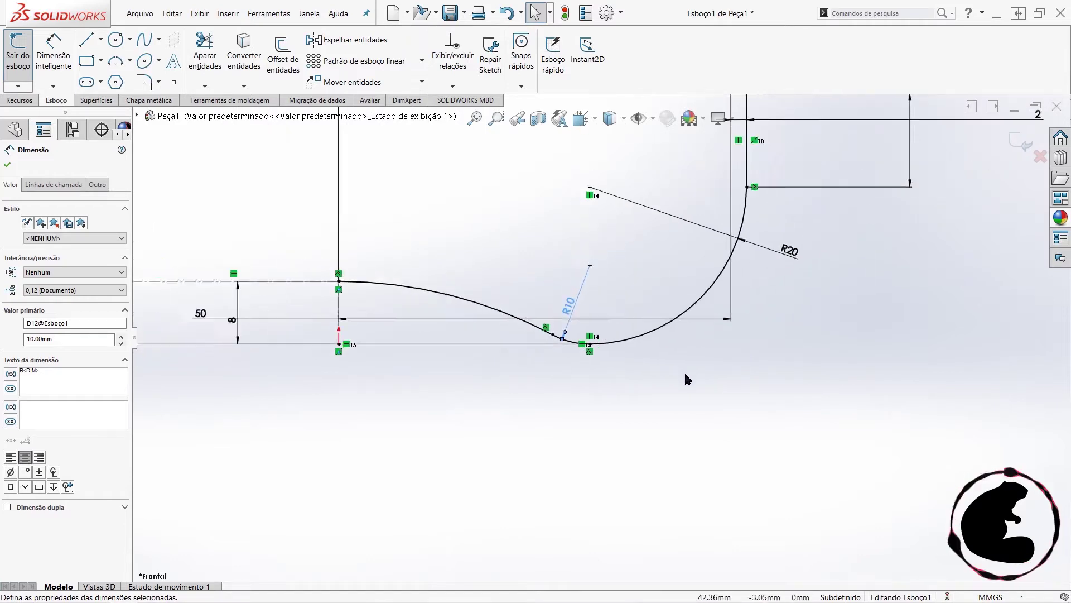
scroll(684, 371, "up", 2)
left_click(672, 350)
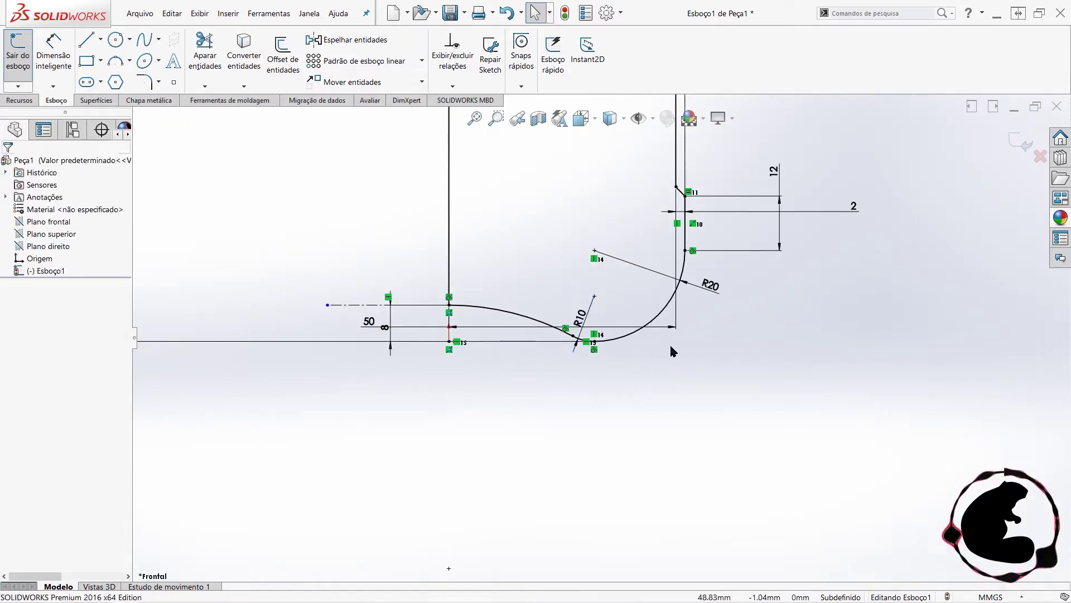
double_click(710, 287)
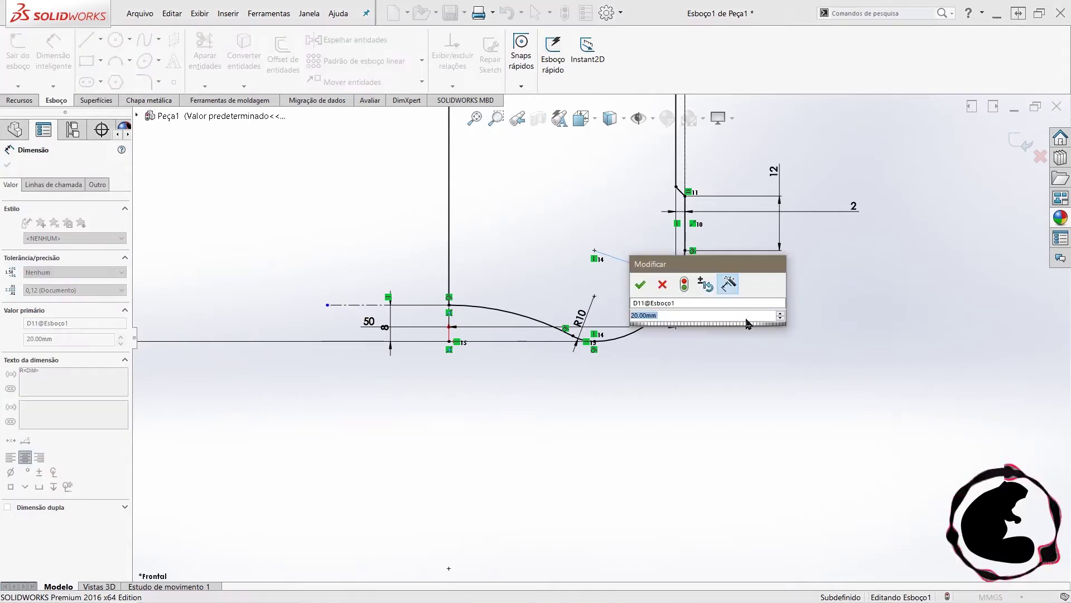
type("10")
key("Return")
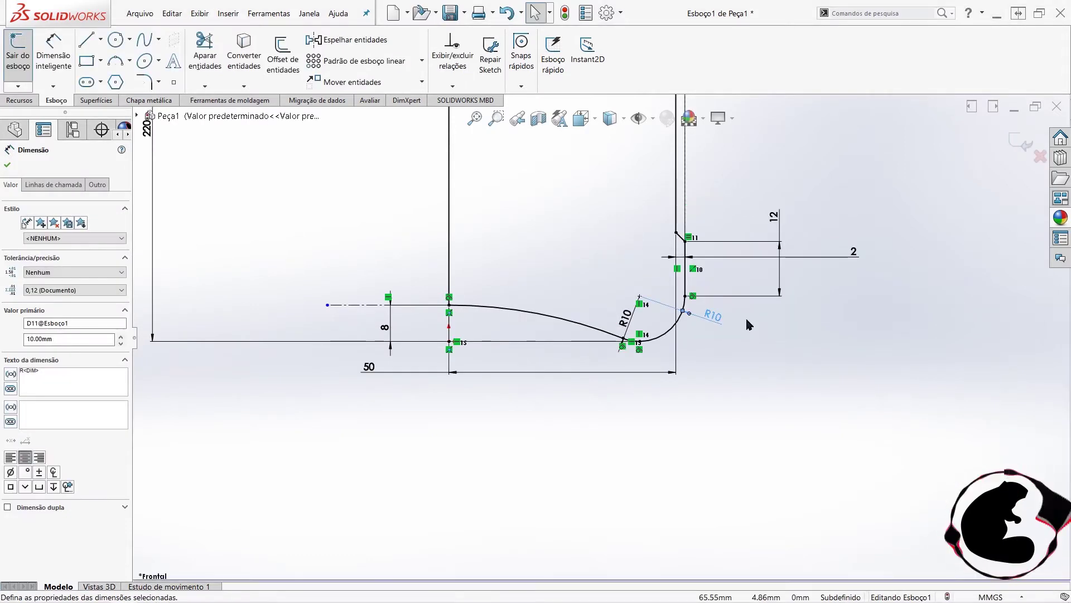
double_click(718, 321)
type("25")
key("Return")
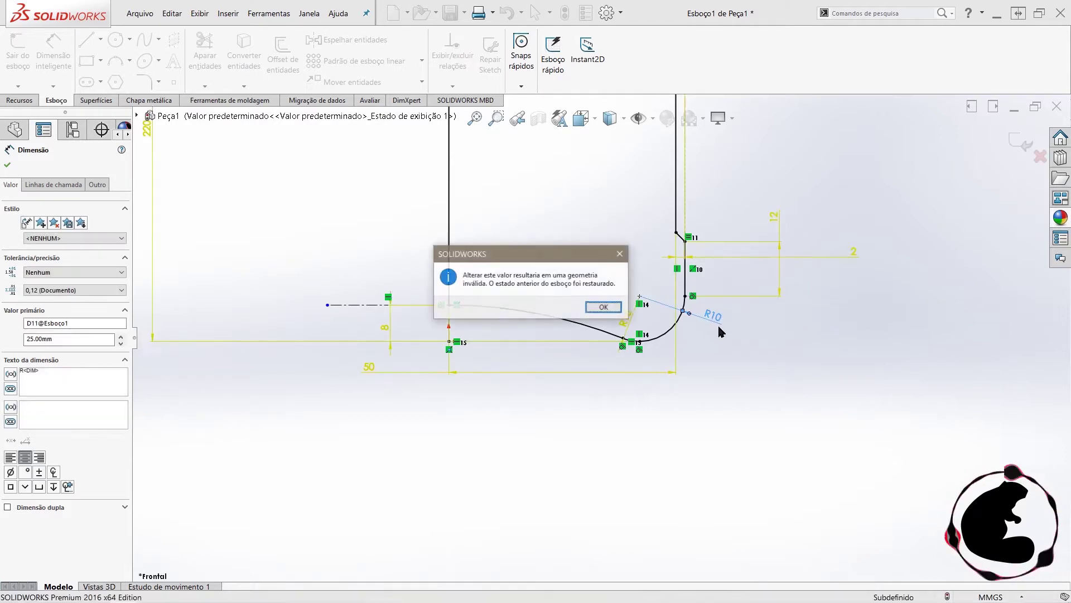
- Dismiss the invalid-geometry warning, try a 2 mm radius, then undo back to R30 and R15
left_click(599, 306)
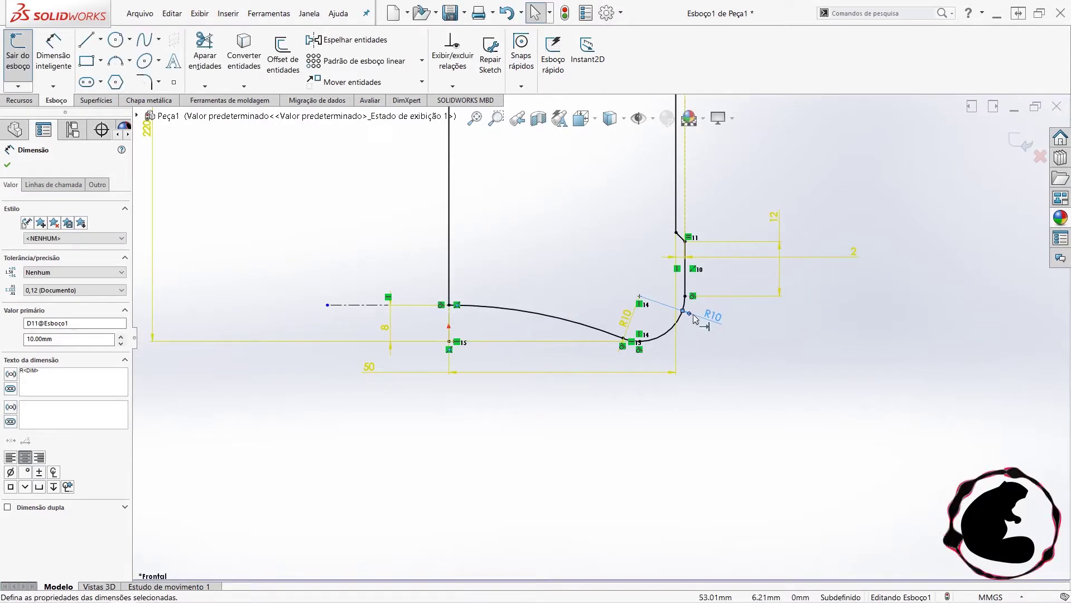
double_click(639, 297)
type("2")
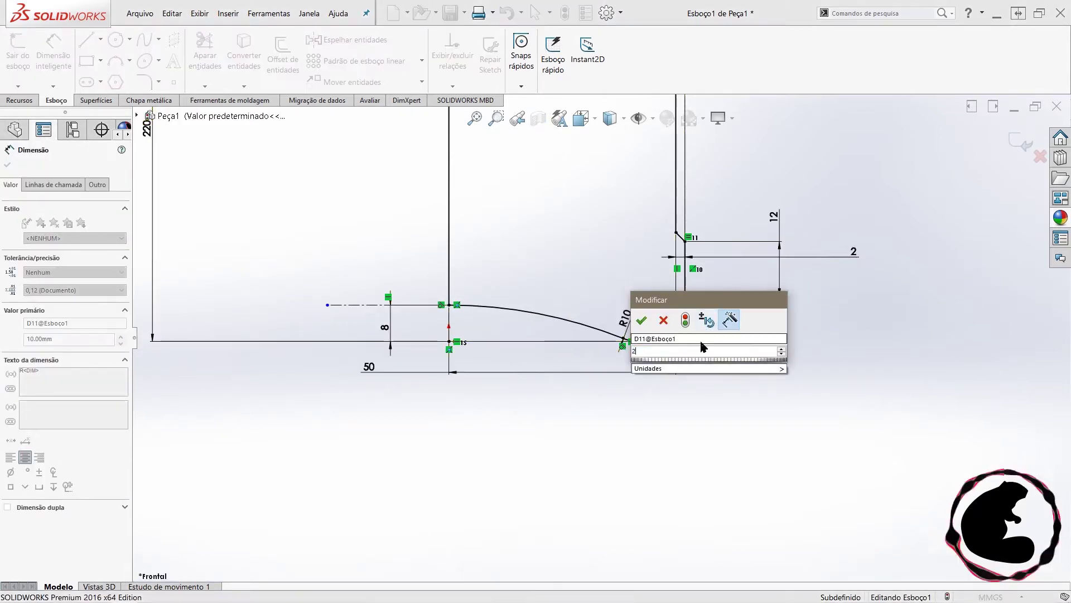
key("Return")
key("Return")
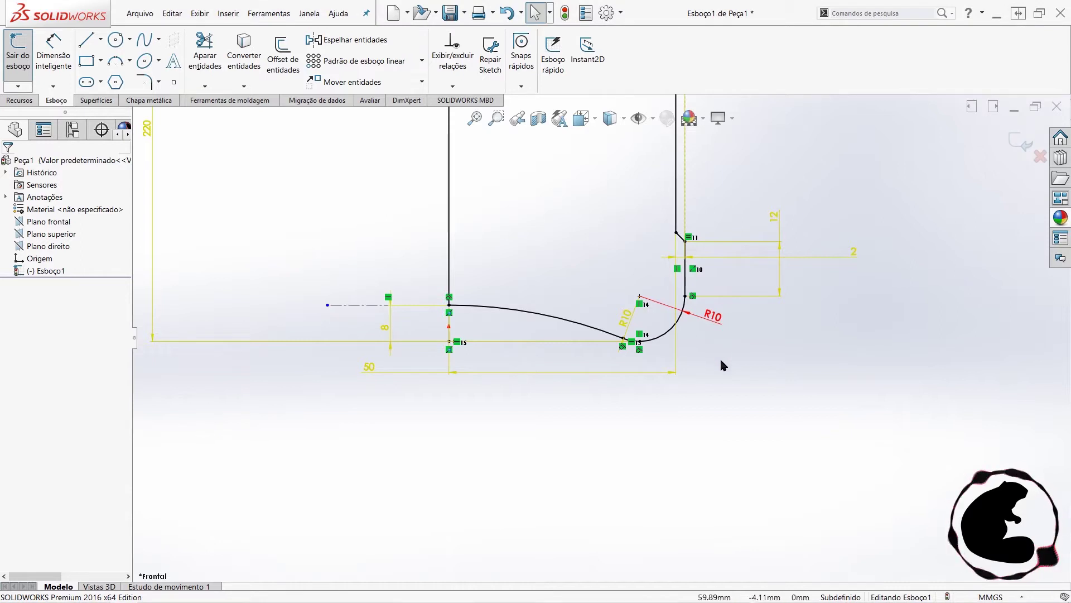
key("ctrl+z")
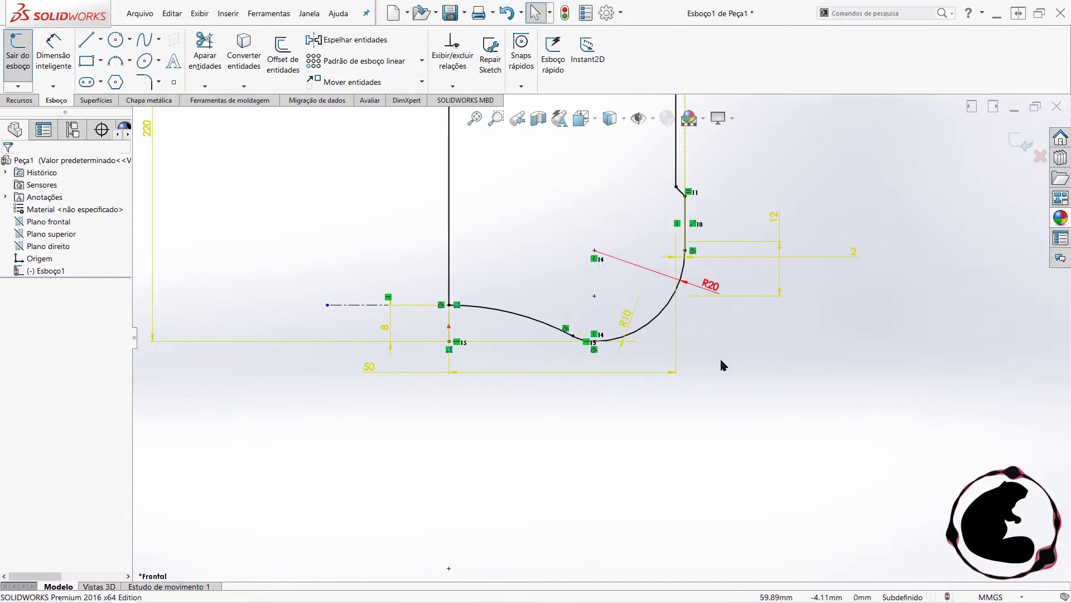
key("ctrl+z")
key("ctrl+z")
key("ctrl+z")
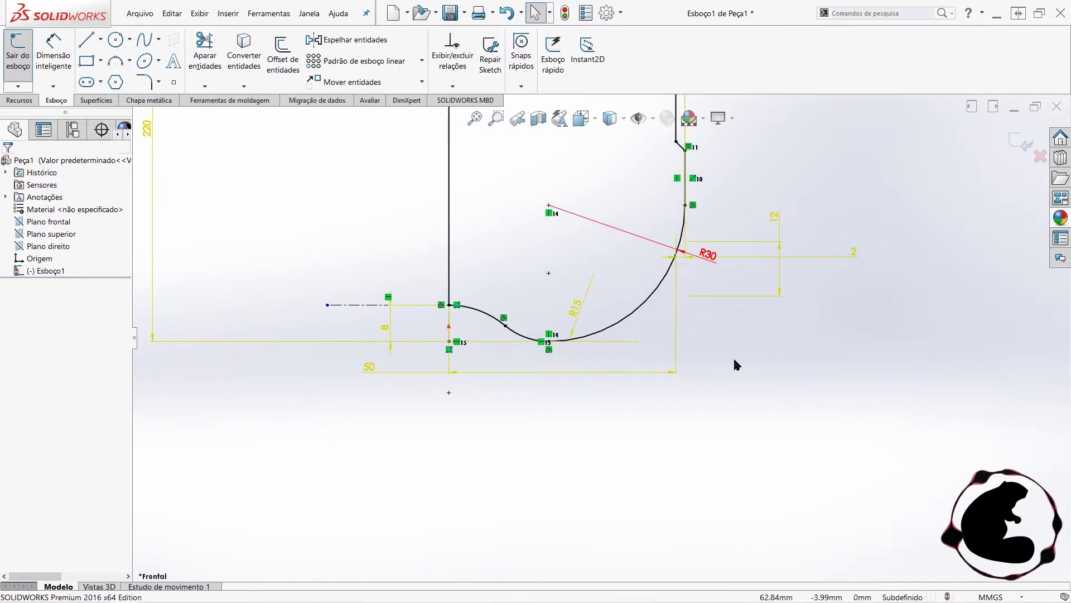
left_click(728, 345)
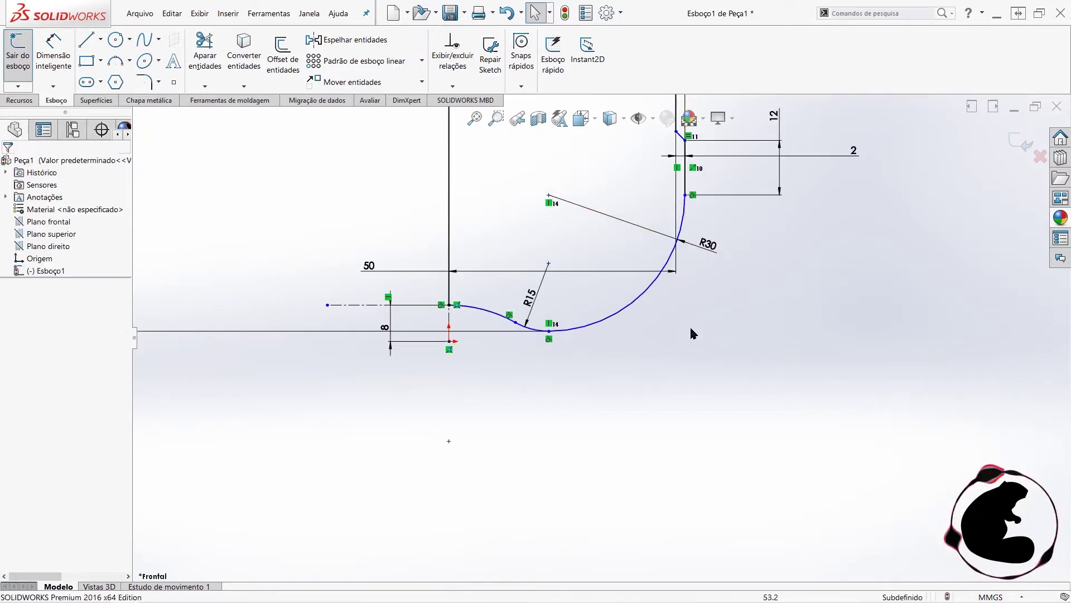
- Add a Horizontal relation between the lower curve's end point and the origin
left_click(550, 331)
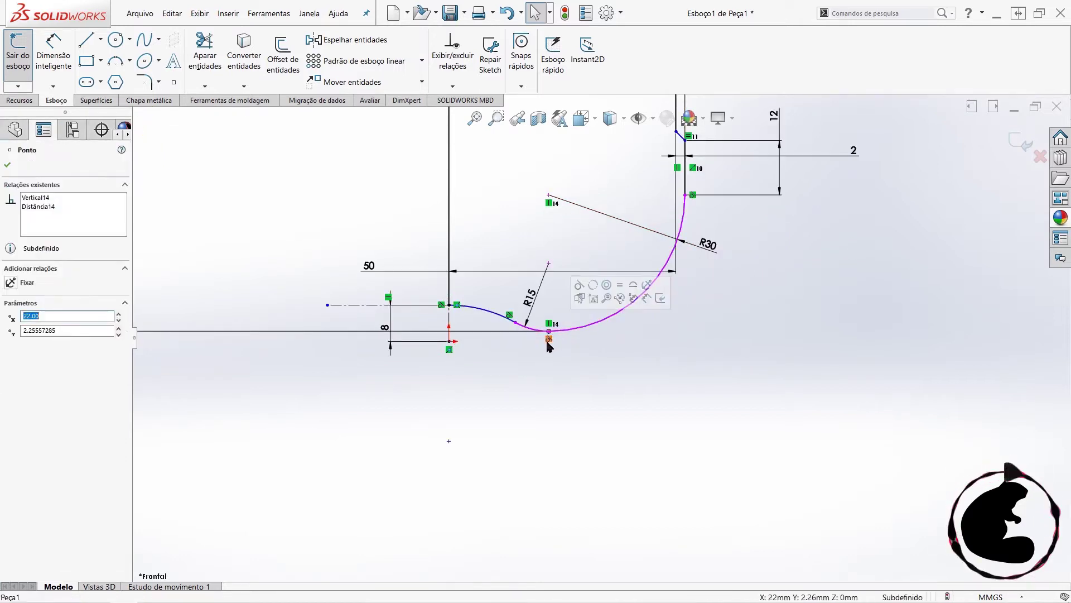
left_click(450, 341, "ctrl")
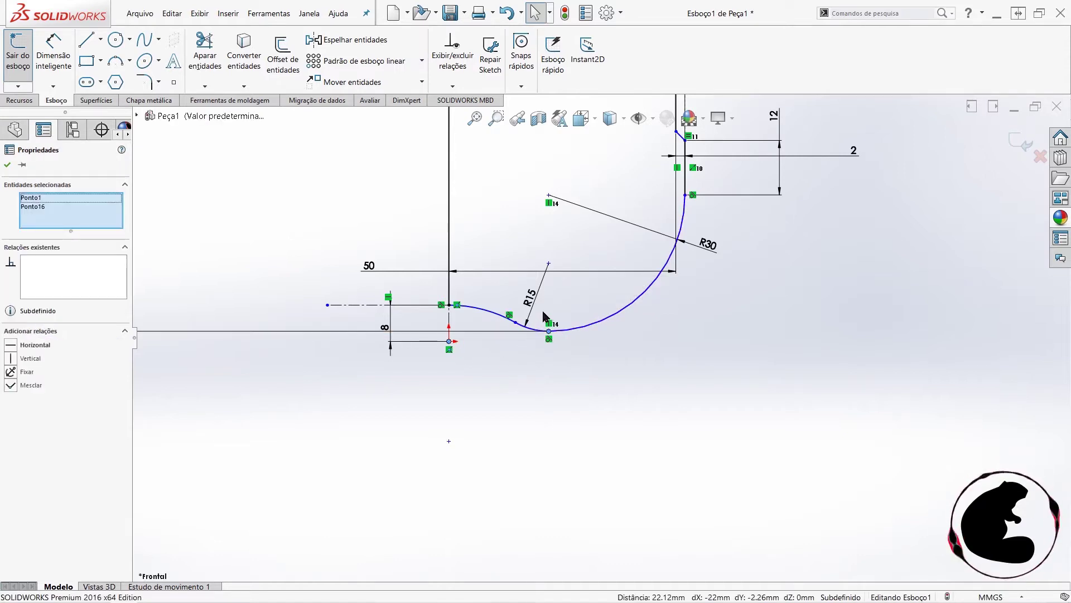
left_click(13, 351)
left_click(691, 363)
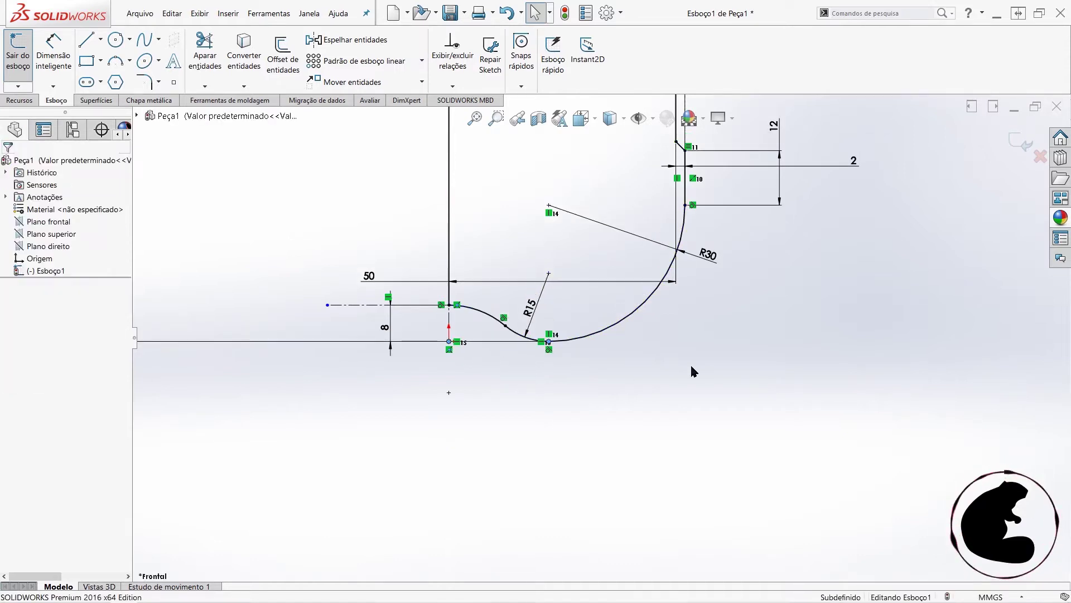
scroll(642, 332, "up", 3)
scroll(576, 287, "down", 2)
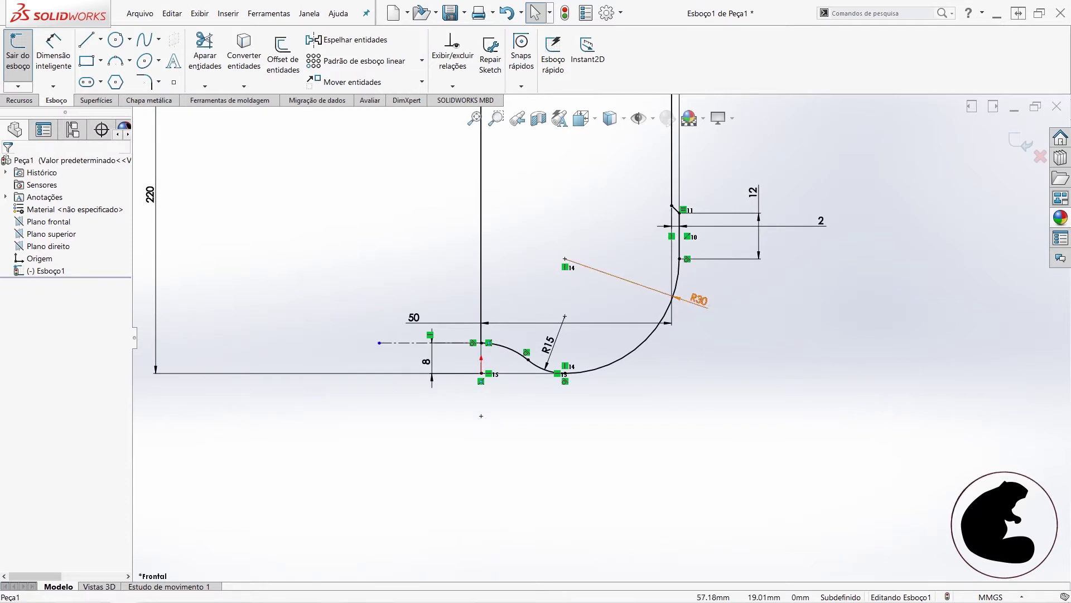
- Change the outer corner radius from R30 to 25 mm
double_click(699, 300)
type("25")
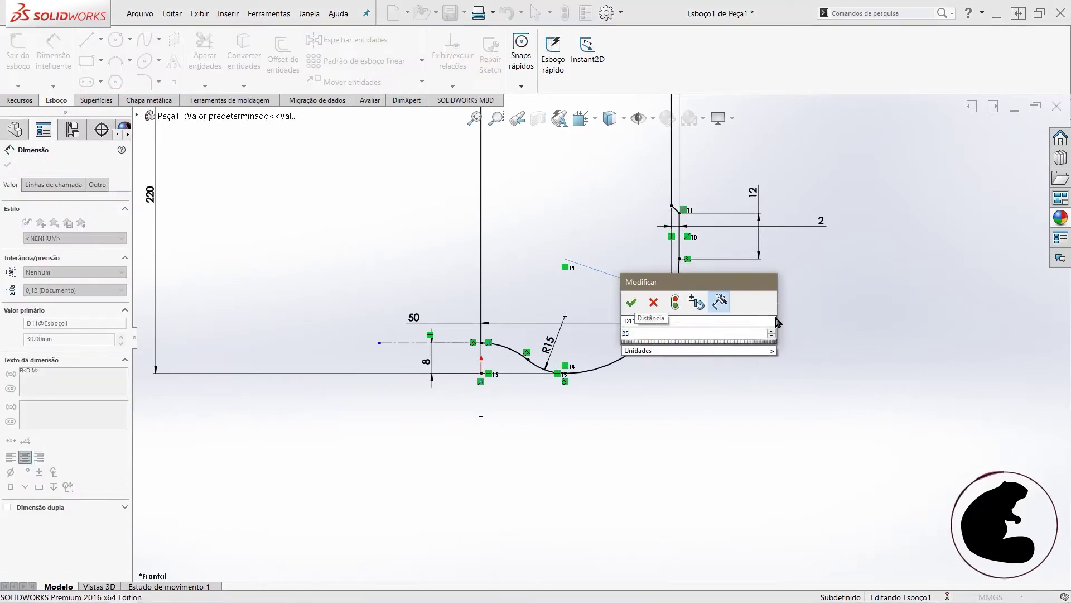
key("Return")
scroll(569, 346, "down", 3)
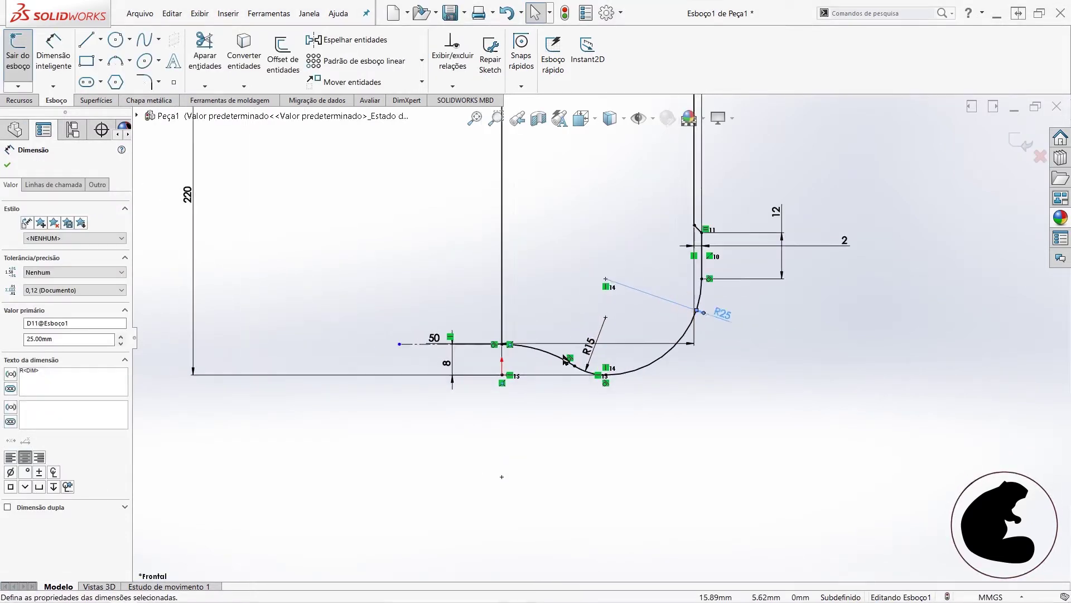
left_click(764, 435)
scroll(806, 413, "up", 3)
scroll(706, 363, "up", 3)
scroll(642, 274, "down", 3)
scroll(659, 268, "down", 2)
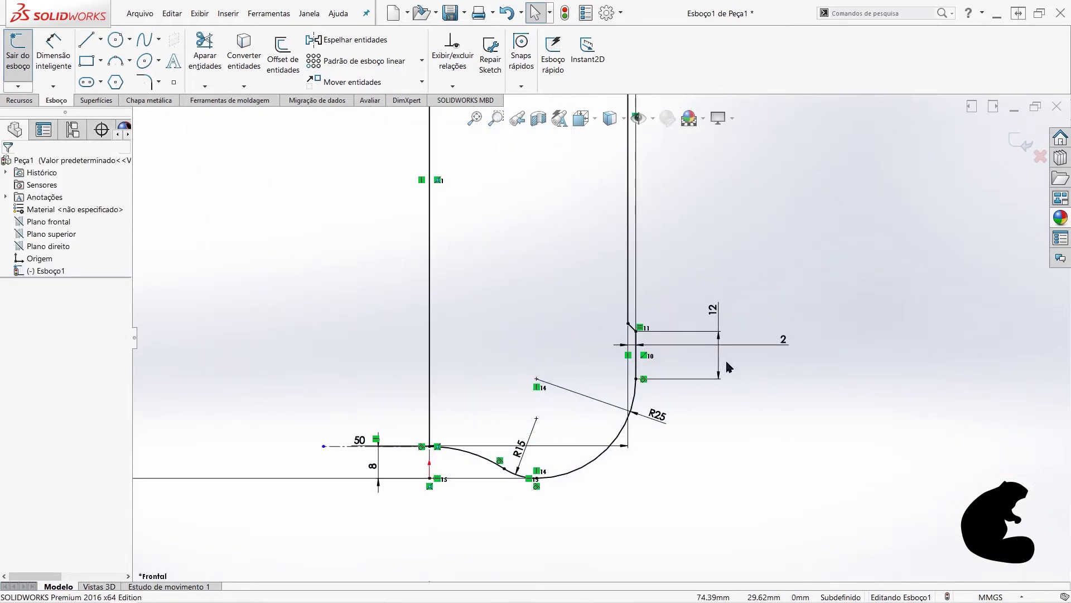
- Change the vertical 12 mm dimension to 10 mm
left_click(719, 312)
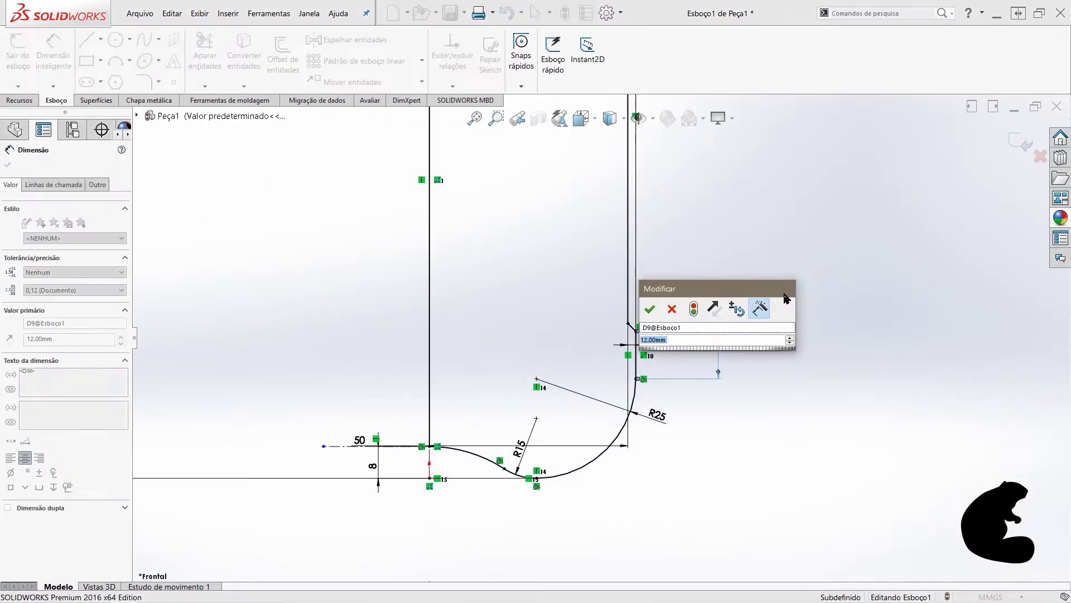
type("10")
key("Return")
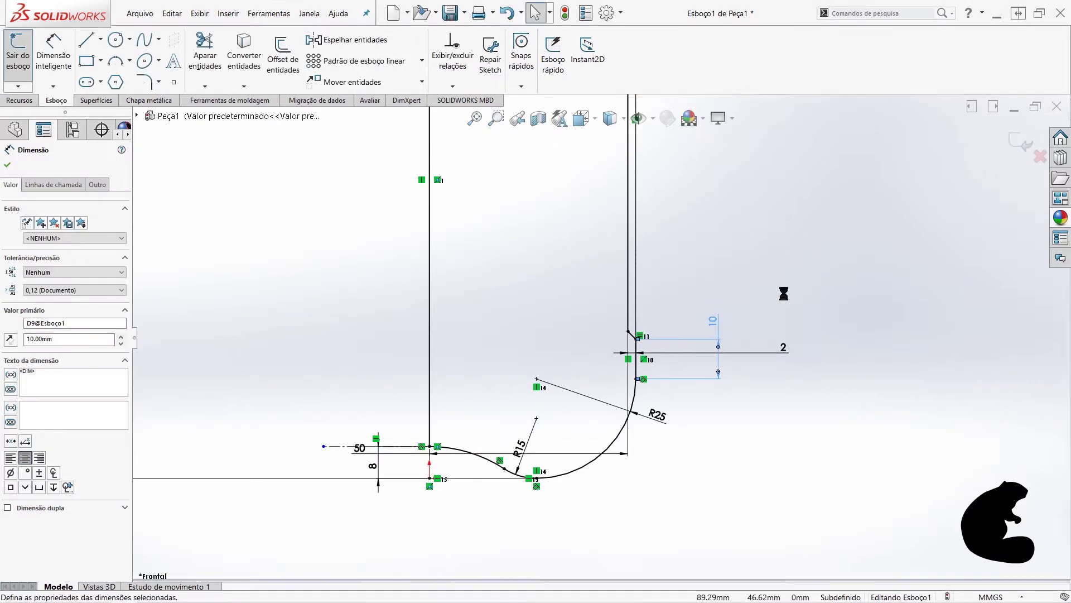
scroll(725, 293, "up", 2)
scroll(716, 284, "up", 3)
middle_click_drag(605, 150, 601, 212, "ctrl")
scroll(600, 267, "down", 2)
scroll(597, 267, "down", 1)
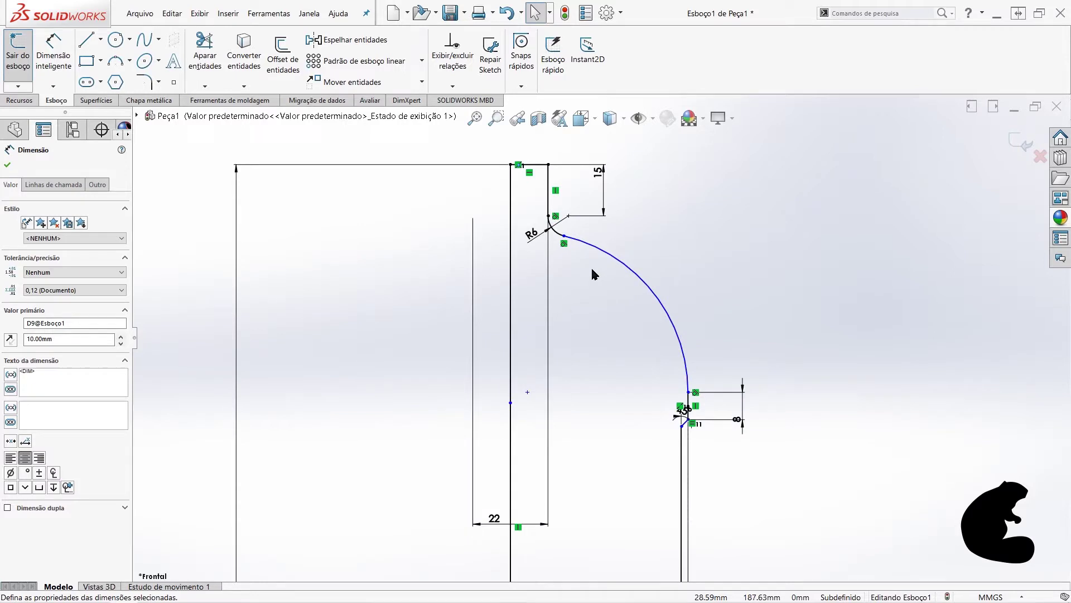
- Dimension the shoulder arc at R50, then change it to R45
left_click(66, 43)
left_click(640, 289)
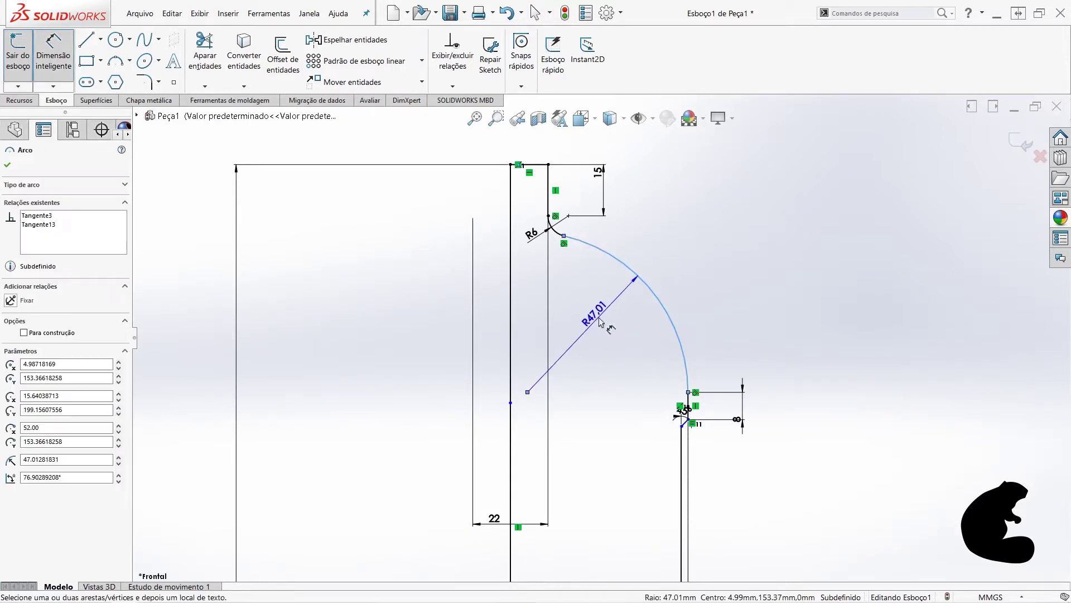
left_click(602, 325)
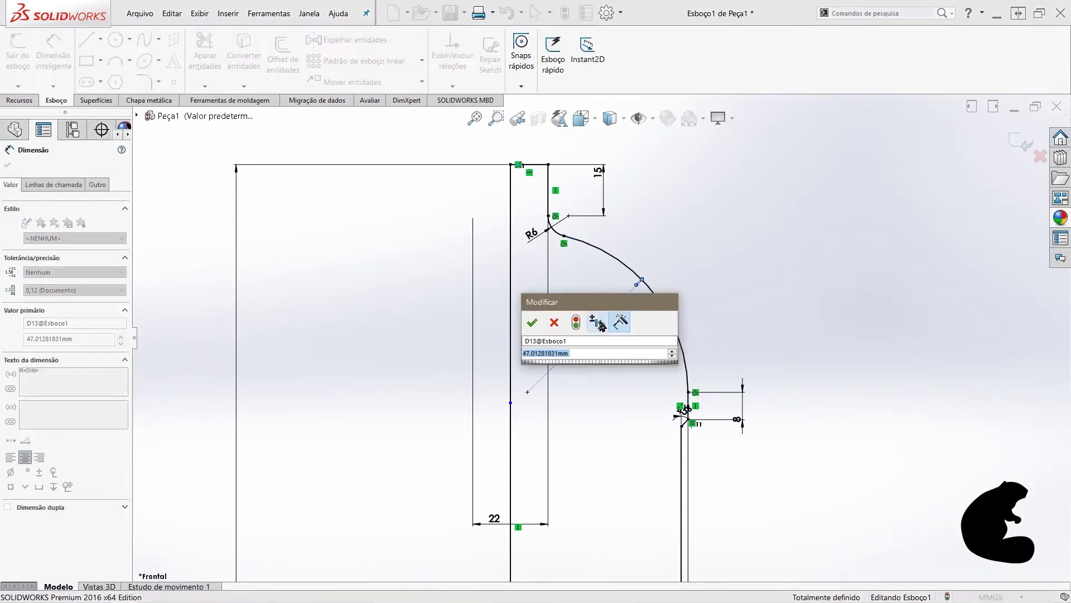
type("50")
key("Return")
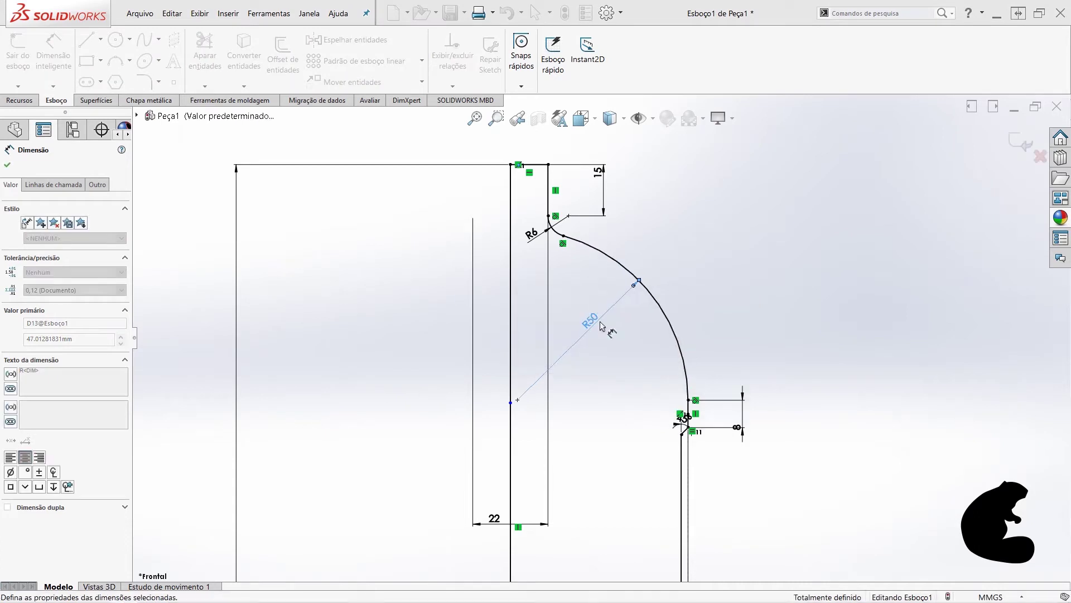
scroll(598, 326, "up", 2)
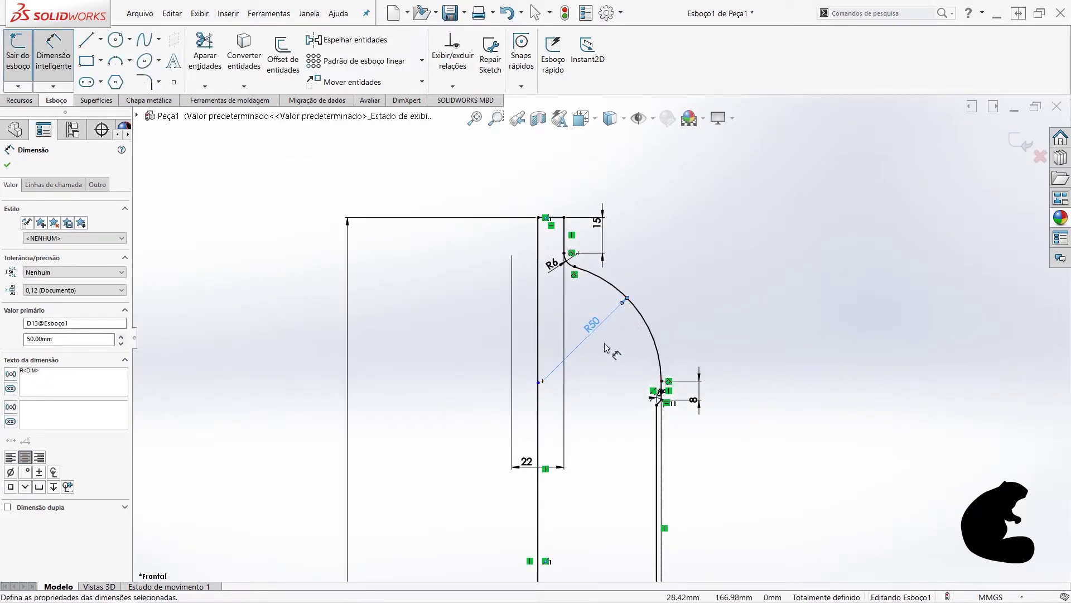
double_click(592, 326)
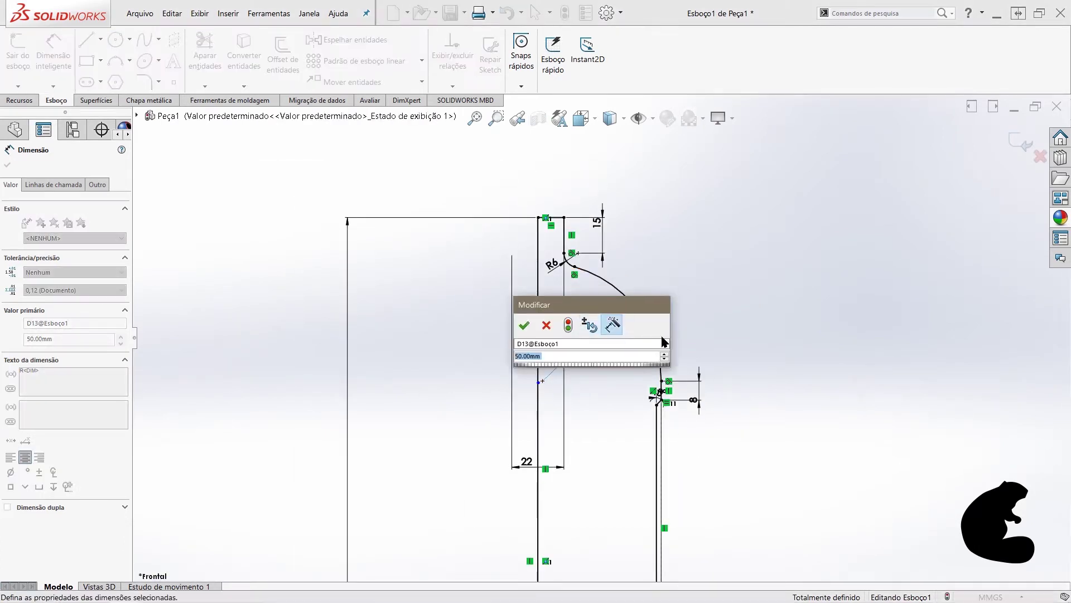
type("45")
key("Return")
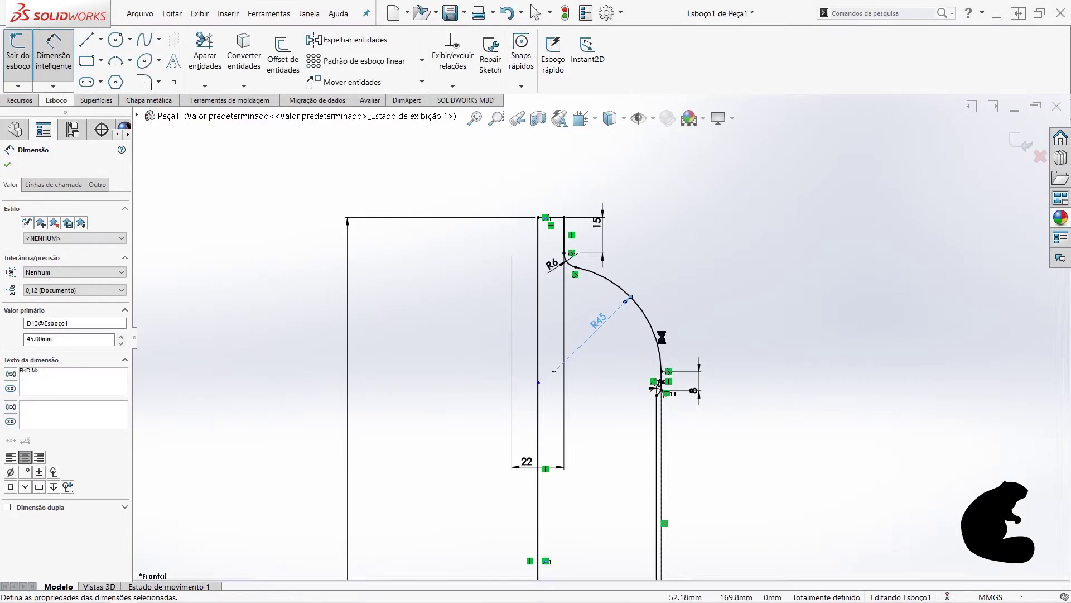
- Extend the centre line's top endpoint above the top of the profile
scroll(724, 414, "up", 2)
scroll(665, 435, "up", 2)
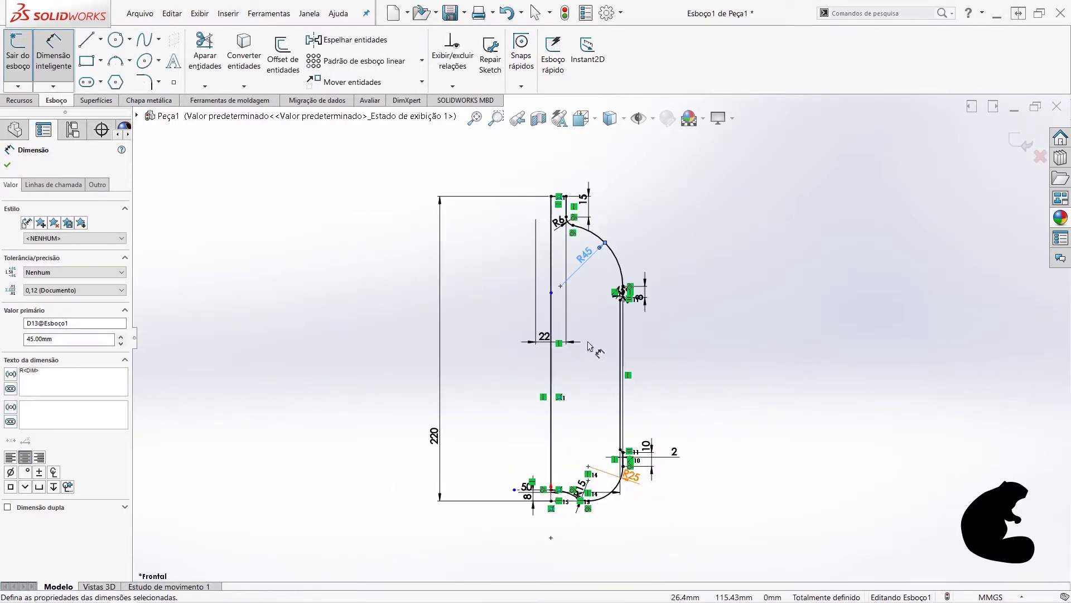
scroll(585, 343, "up", 1)
scroll(581, 338, "down", 3)
key("Escape")
mouse_move(568, 359)
left_mouse_down()
mouse_move(564, 256)
mouse_move(529, 162)
left_mouse_up()
scroll(599, 336, "up", 2)
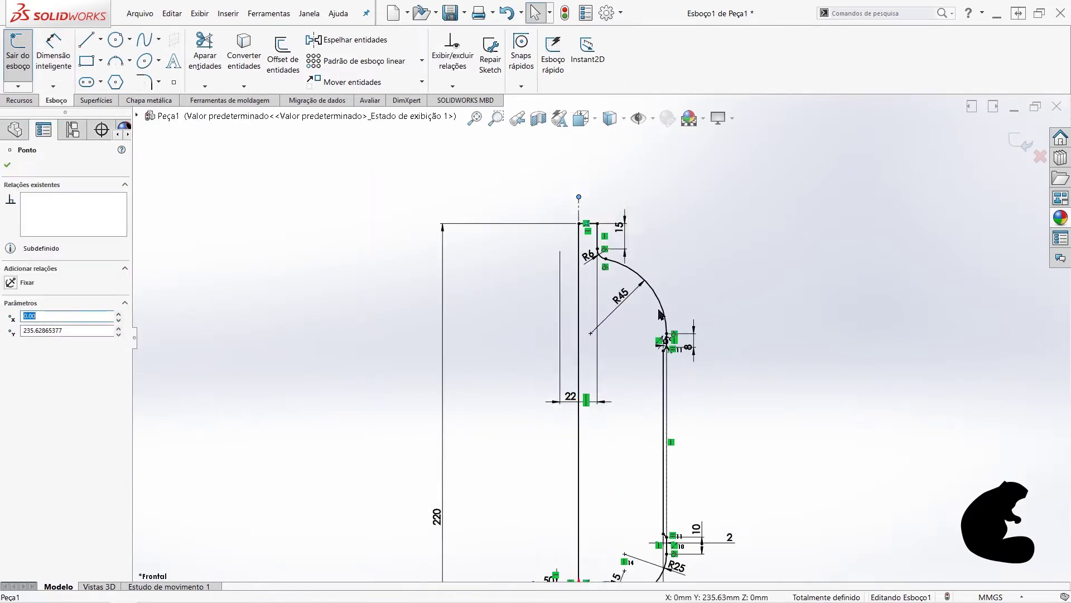
key("Escape")
scroll(599, 336, "up", 2)
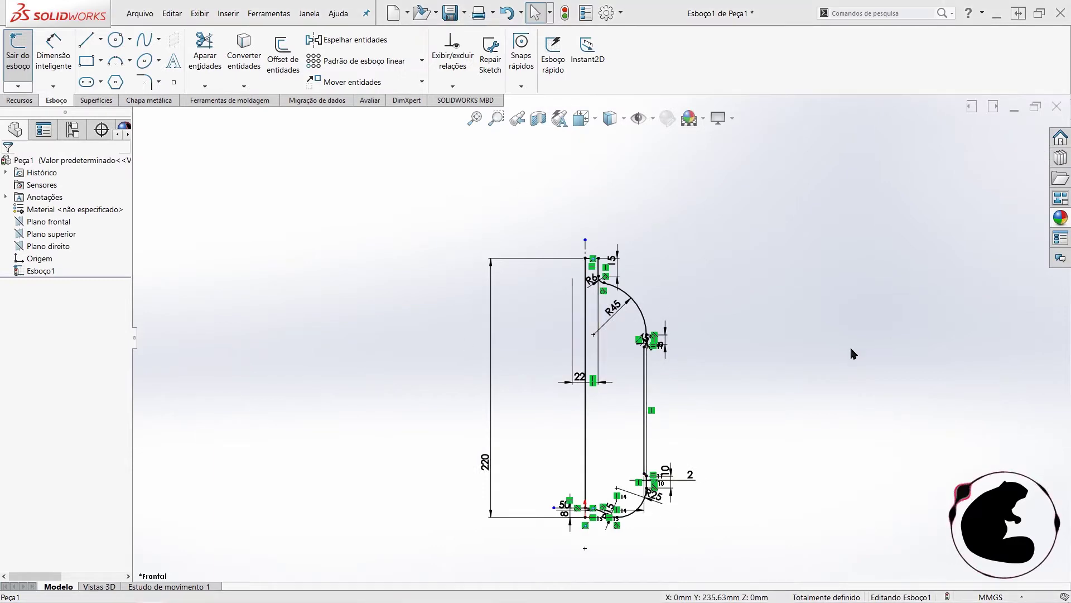
- Revolve the profile 360° about centre line Linha1 with Ressalto/base revolucionado, creating Revolução1
left_click(22, 102)
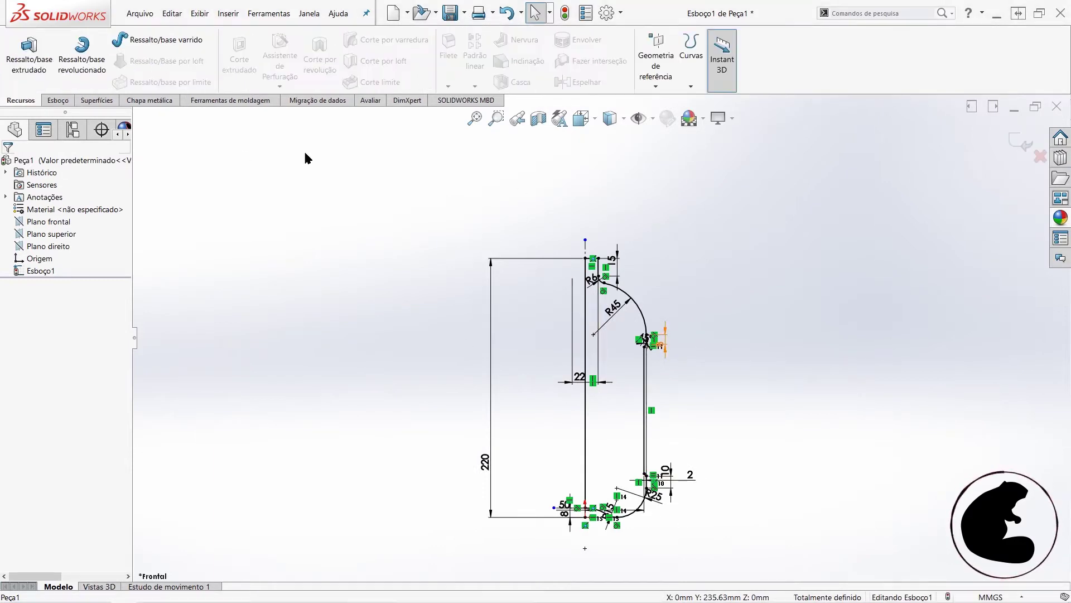
left_click(93, 61)
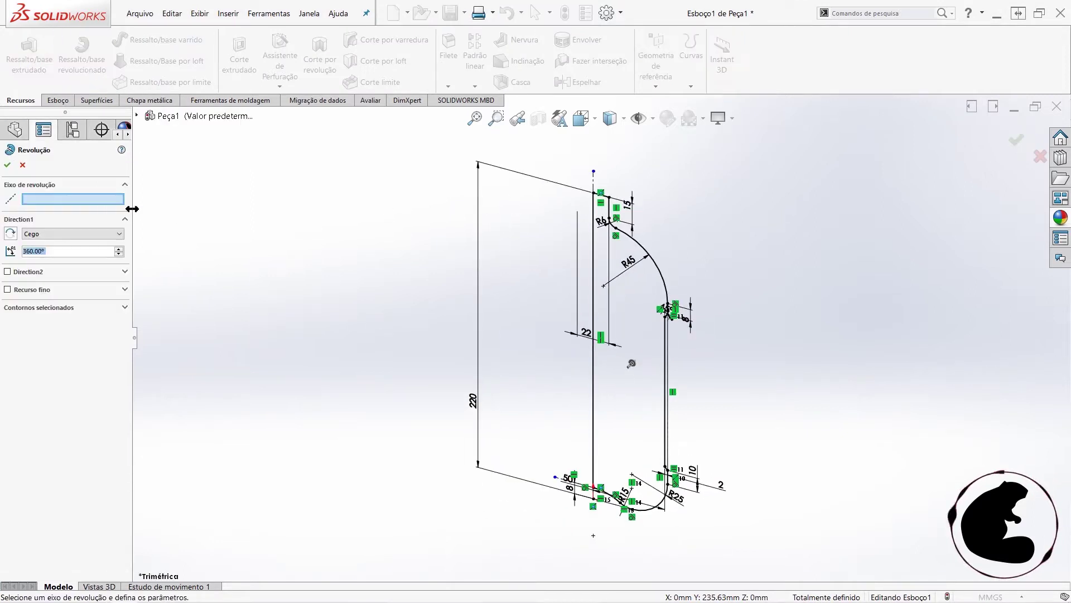
left_click(593, 187)
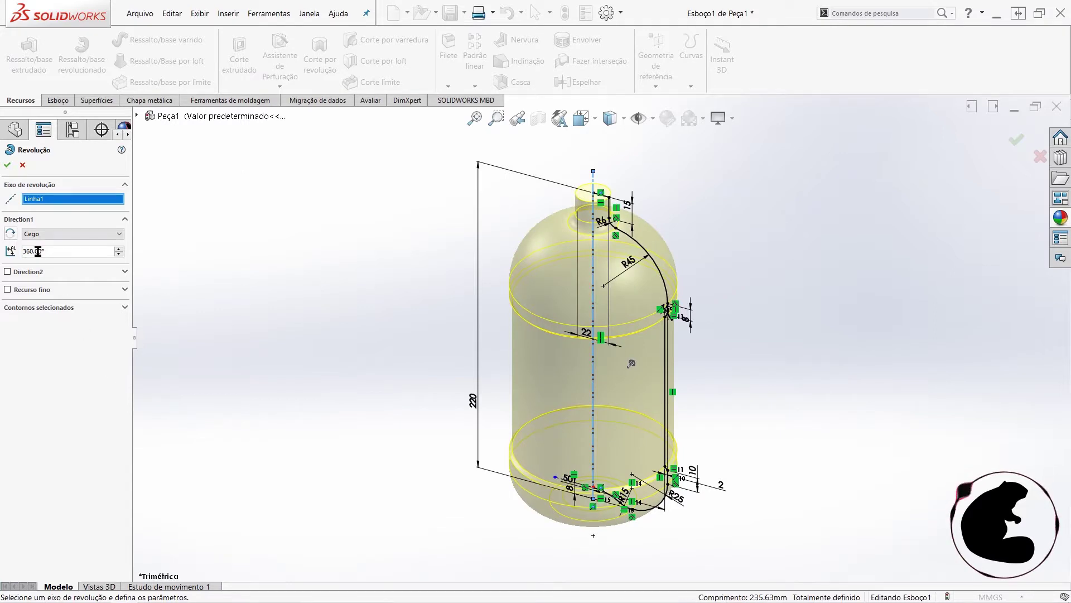
left_click(9, 167)
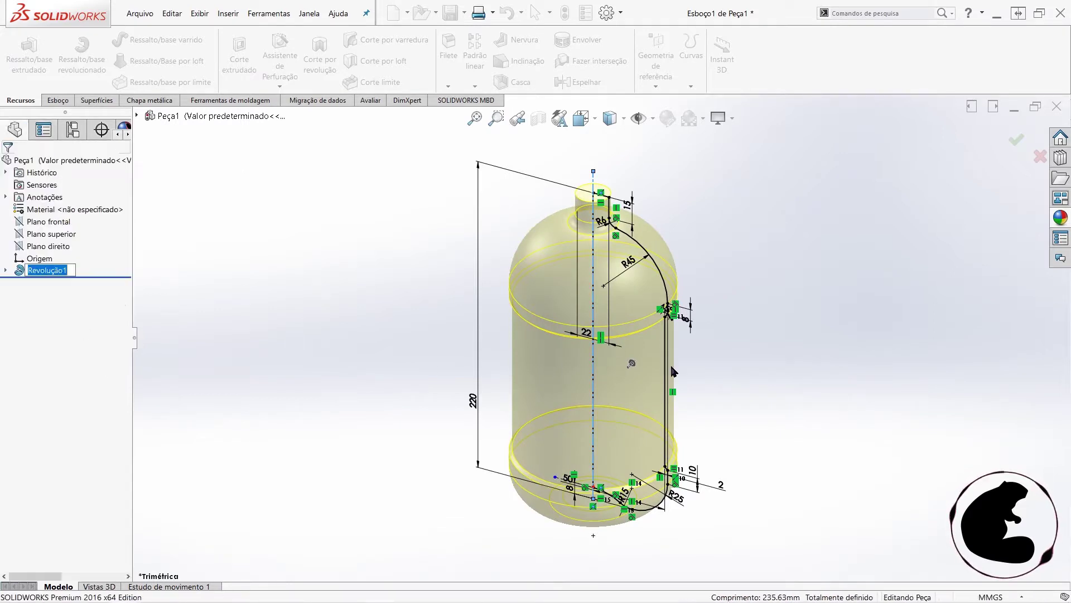
mouse_move(720, 370)
middle_mouse_down()
mouse_move(709, 278)
mouse_move(734, 253)
mouse_move(711, 274)
middle_mouse_up()
left_click(711, 273)
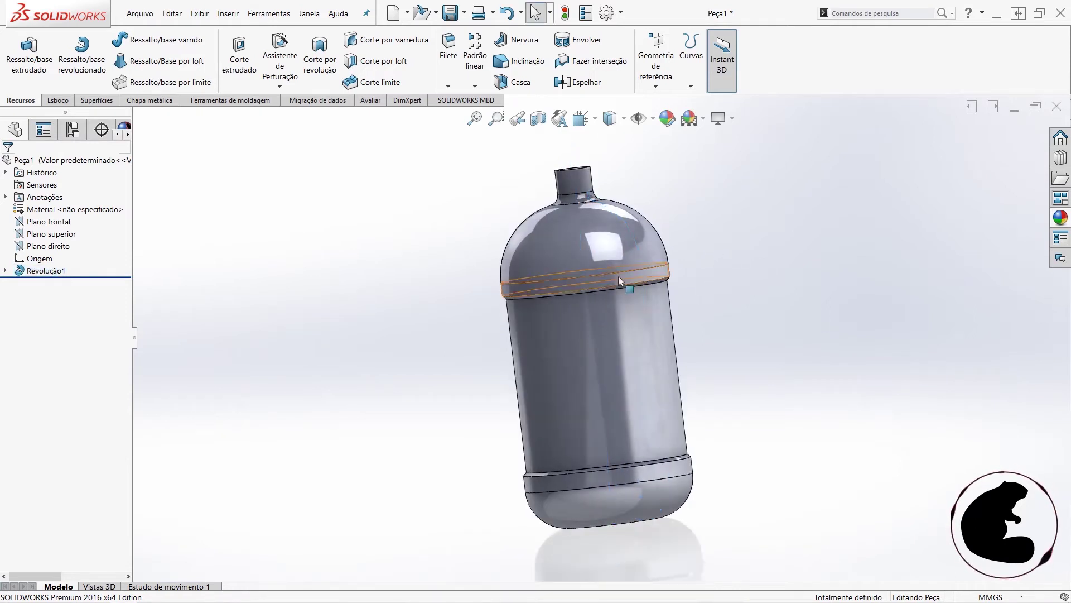
- Edit Revolução1's sketch, dimension the body wall-to-axis distance at 40 mm, and rebuild
right_click(39, 271)
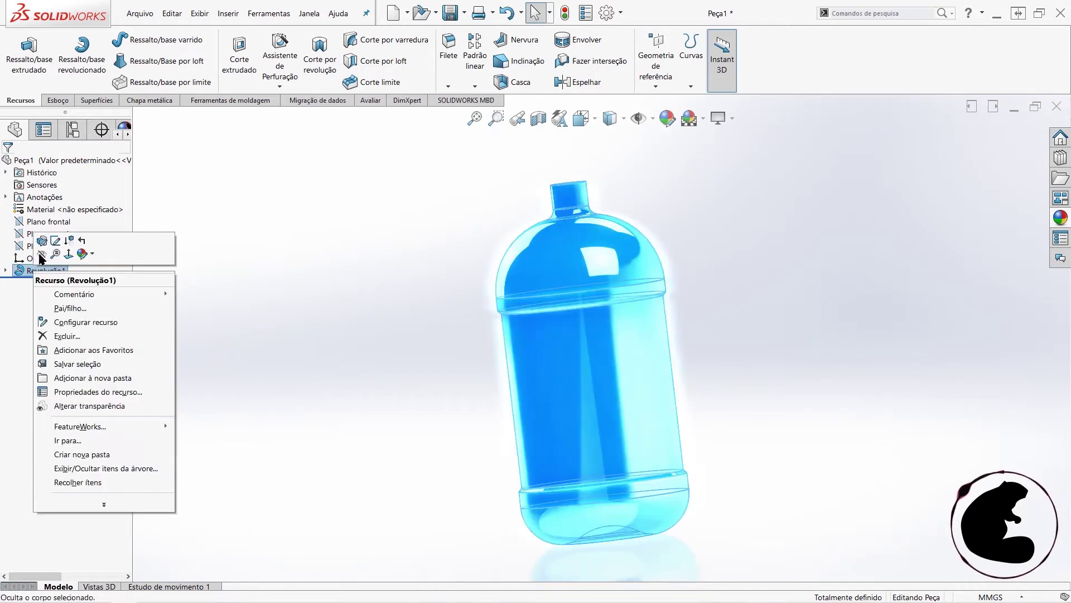
left_click(55, 241)
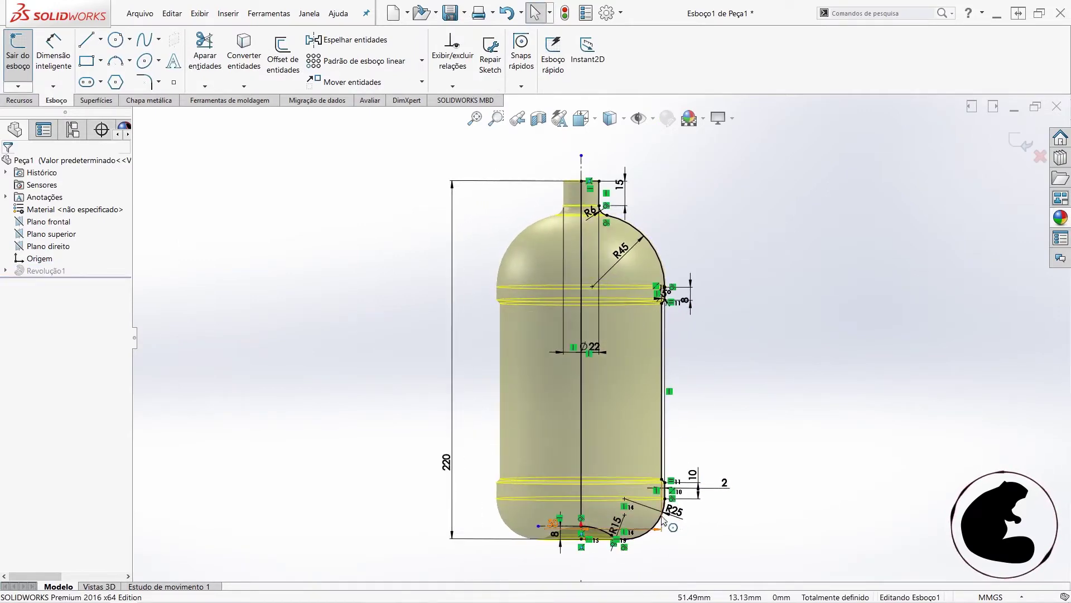
scroll(659, 524, "down", 2)
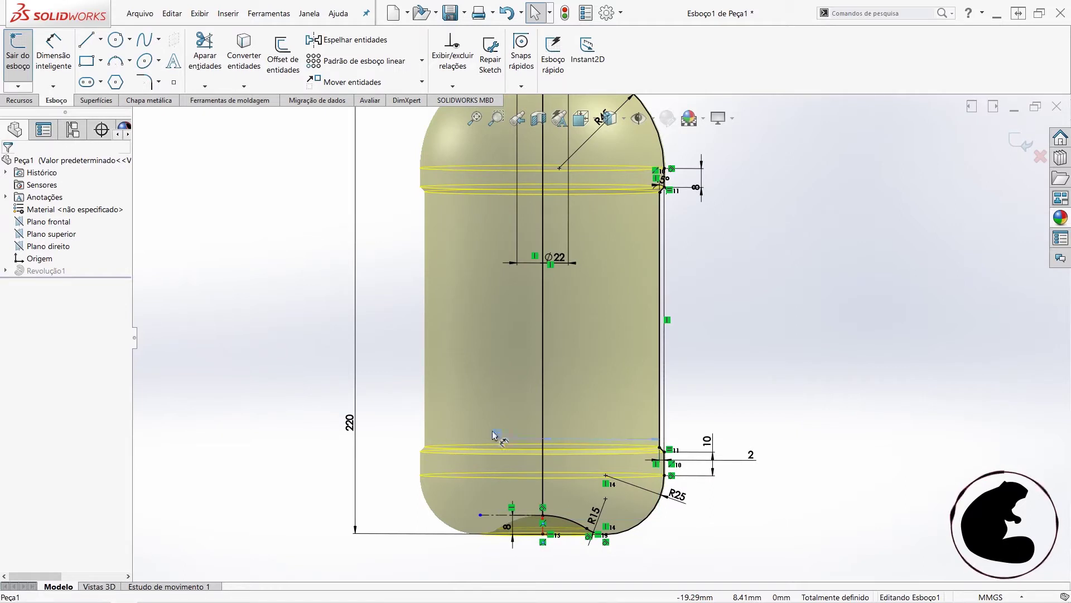
left_click(498, 416)
double_click(497, 411)
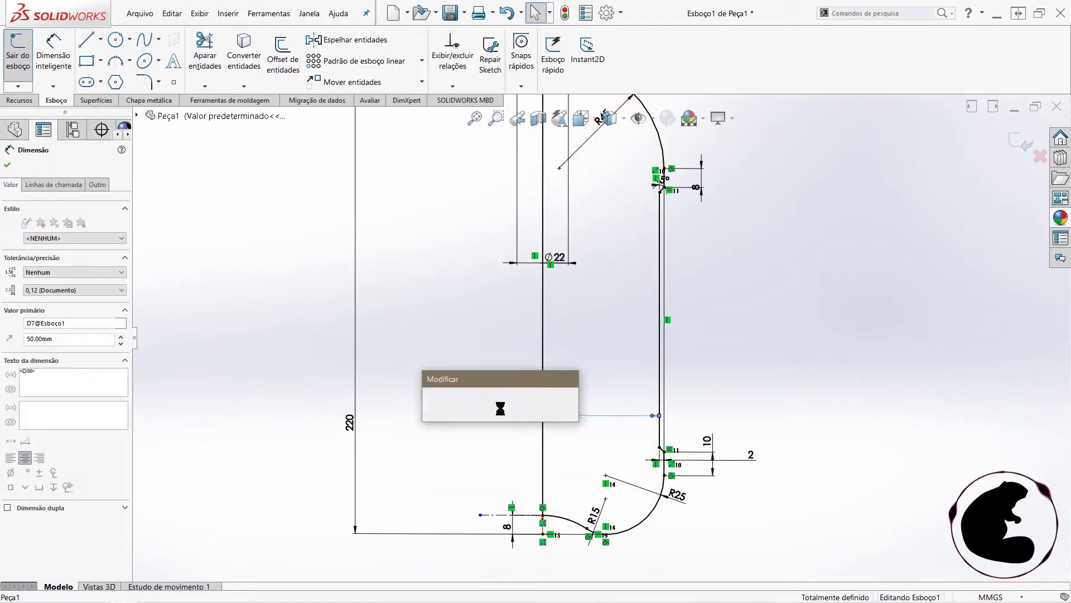
type("40")
key("Return")
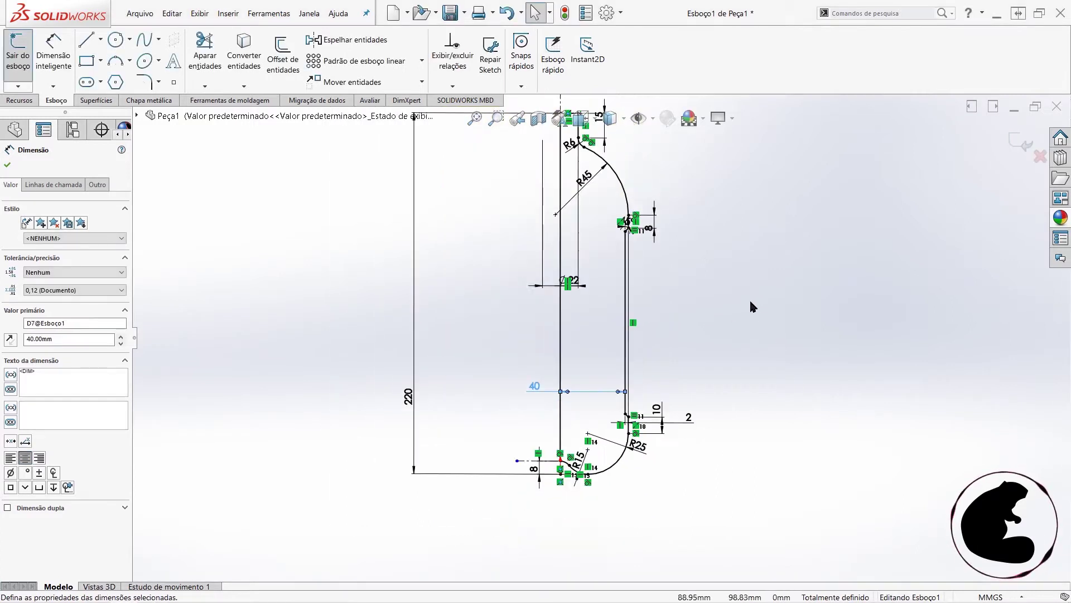
left_click(17, 53)
mouse_move(691, 316)
middle_mouse_down()
mouse_move(670, 388)
mouse_move(596, 394)
middle_mouse_up()
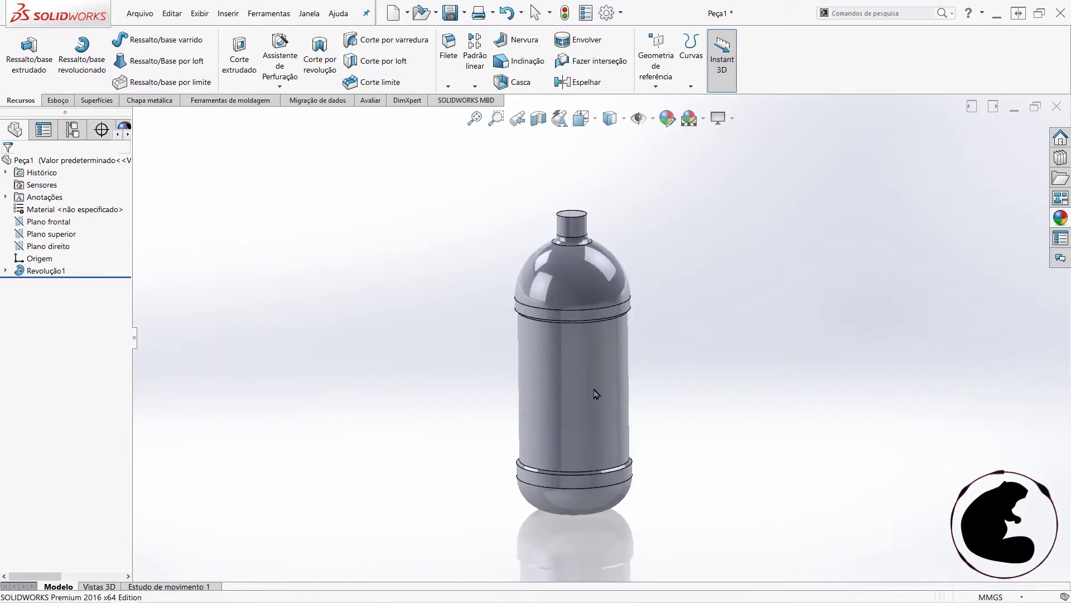
- Edit Revolução1's profile sketch and try a 35 mm body width, which is rejected as invalid
right_click(41, 272)
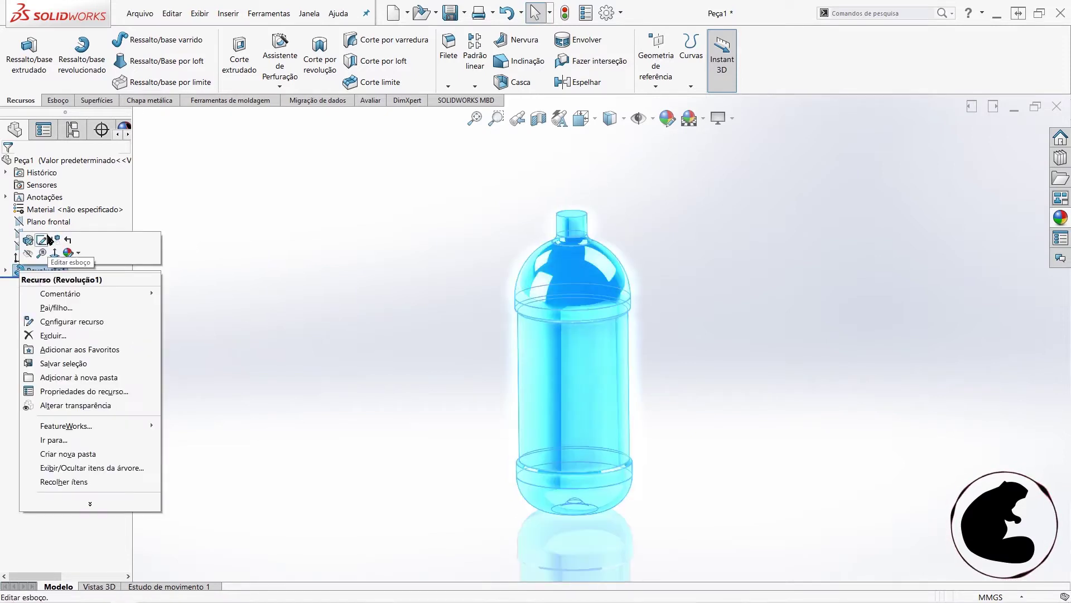
left_click(41, 241)
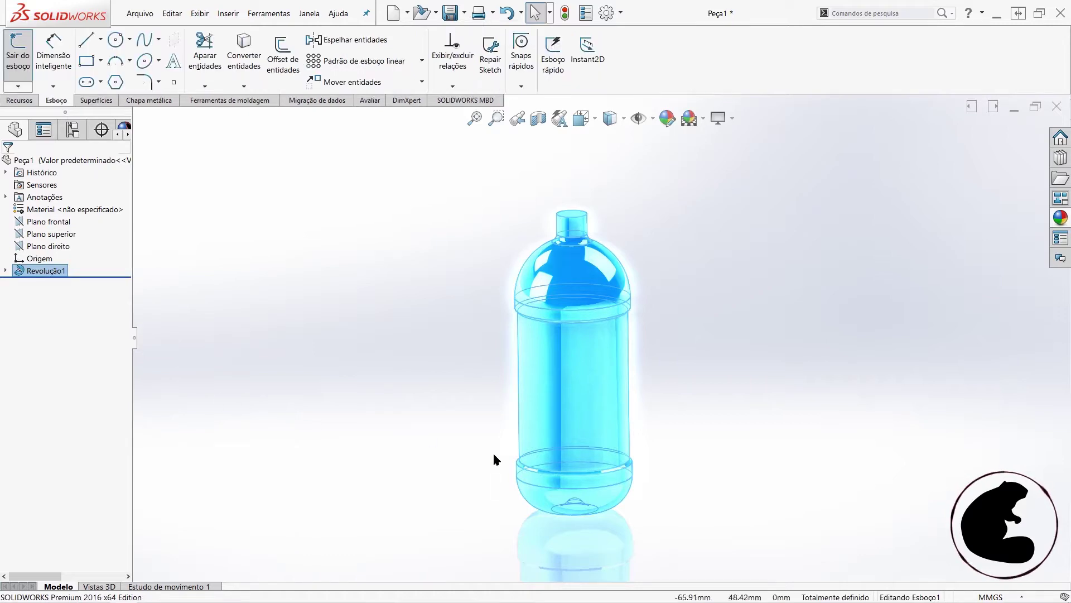
double_click(551, 418)
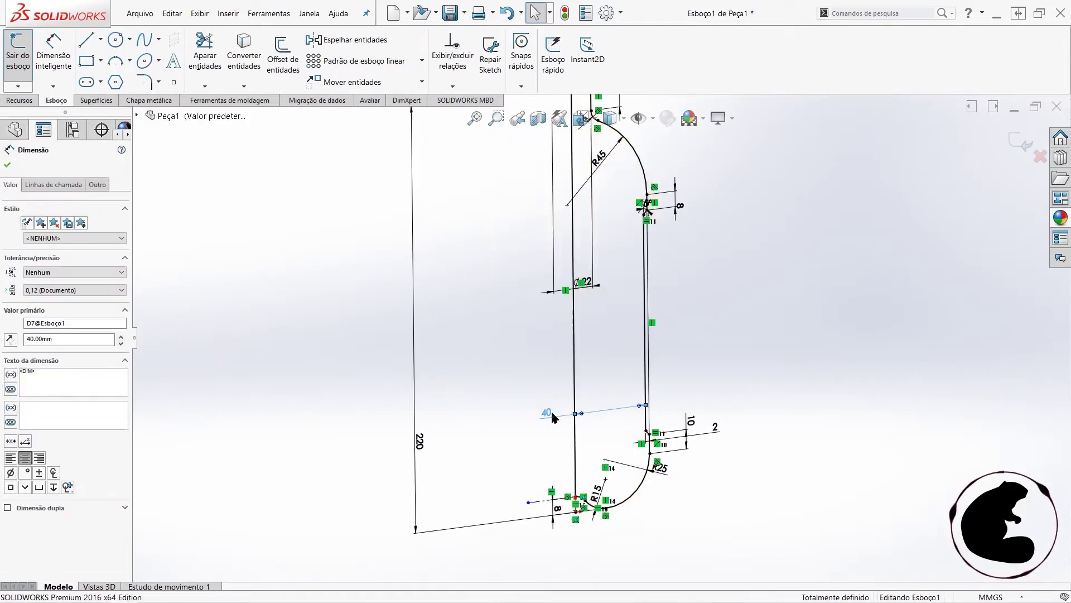
type("35")
key("Return")
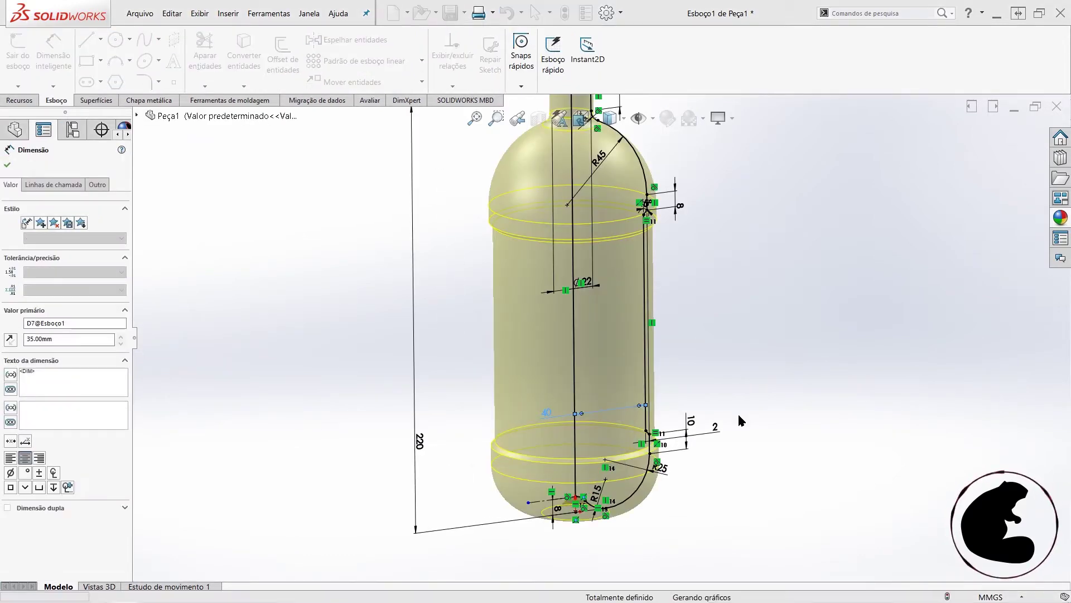
left_click(602, 308)
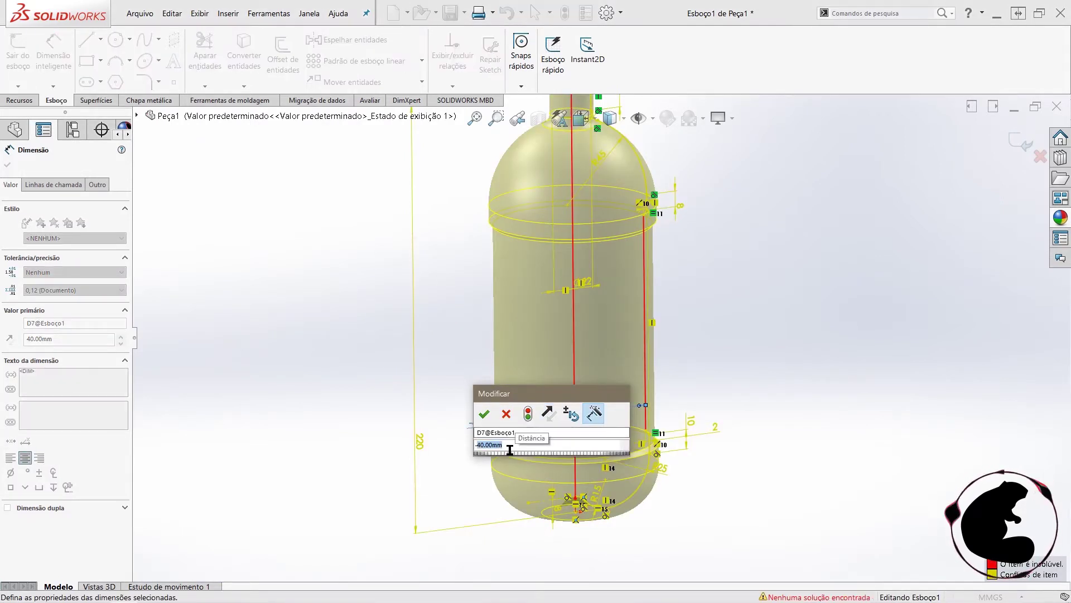
type("=")
type("35")
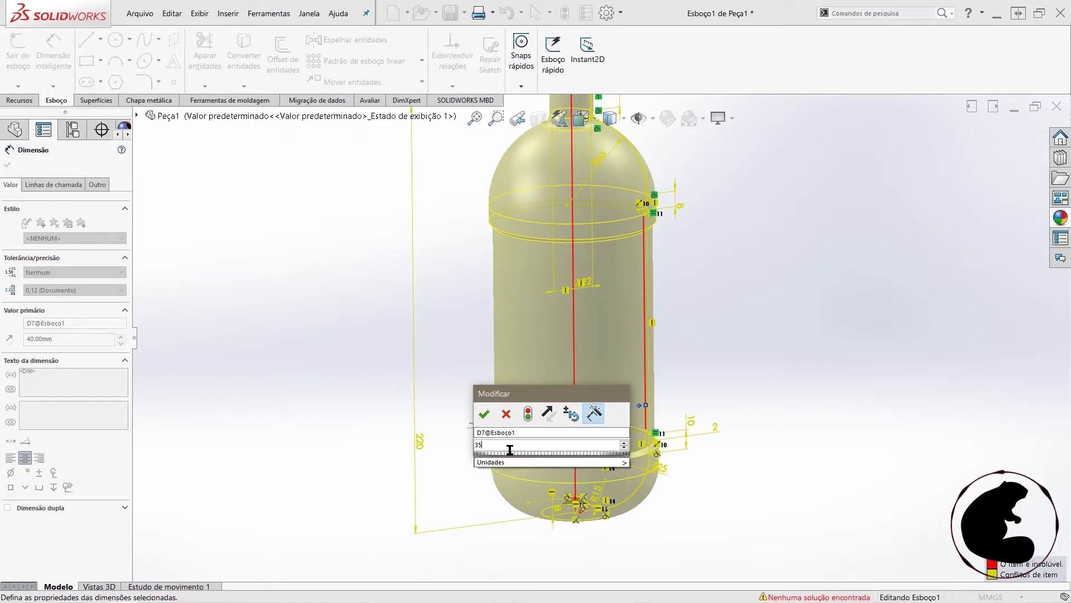
key("Return")
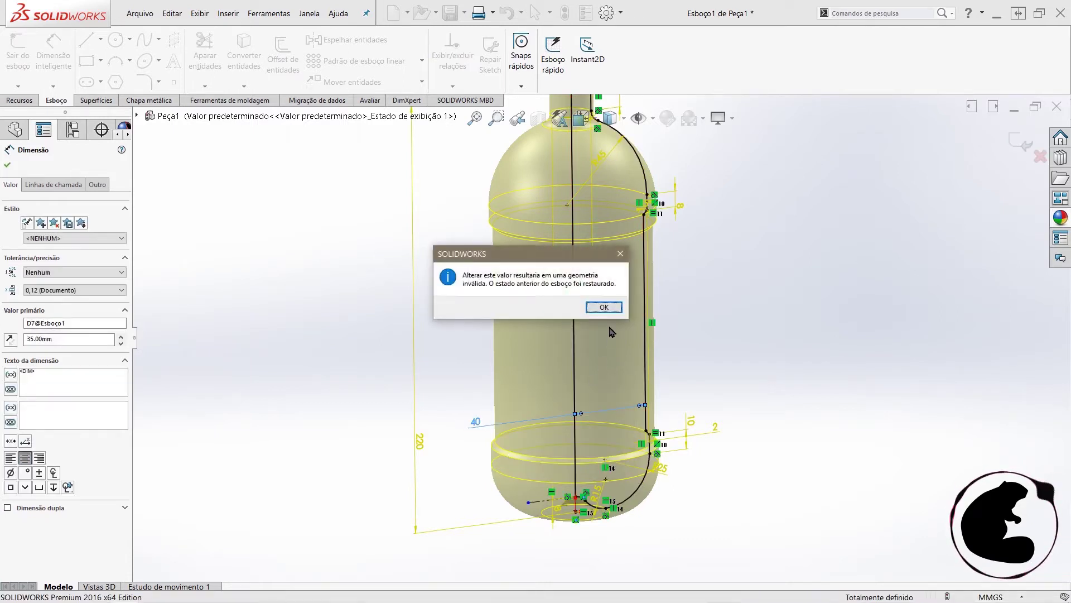
left_click(614, 308)
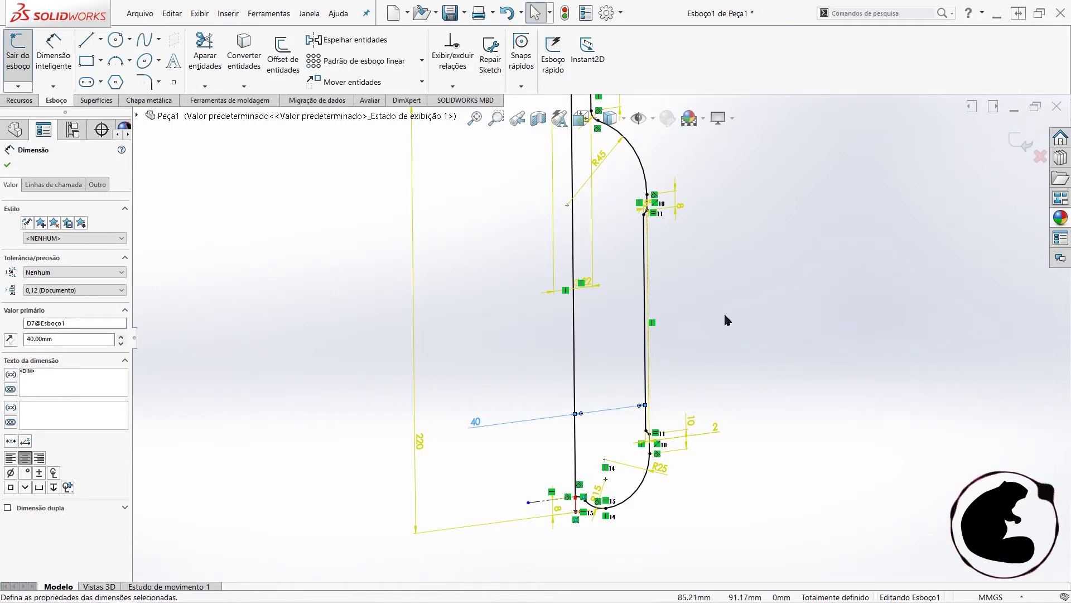
key("Escape")
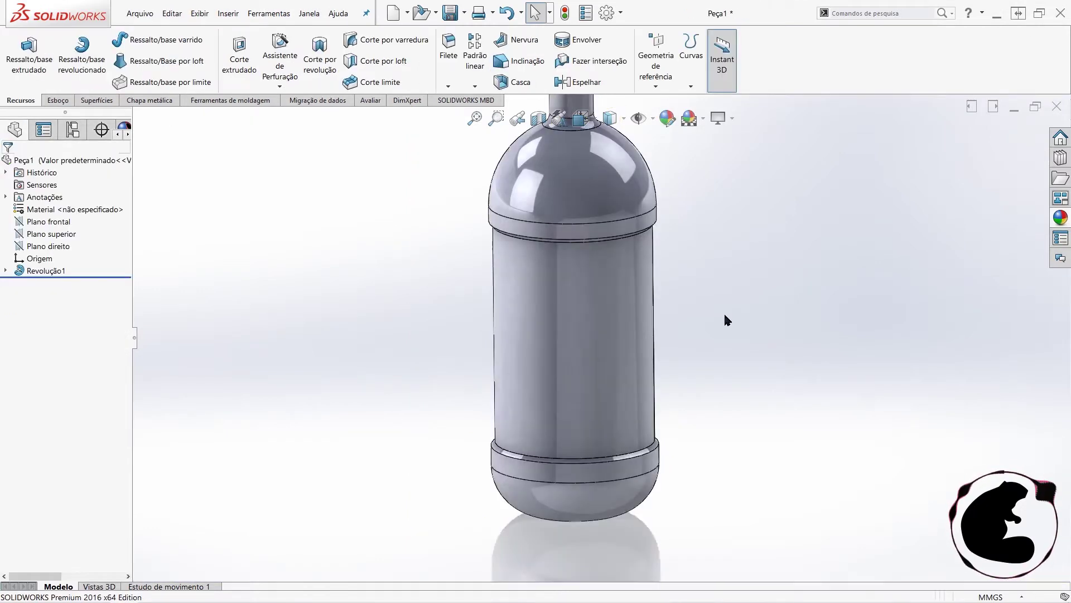
- Reopen the profile sketch and set the width dimension to 40 mm after 35 fails again
middle_click_drag(662, 330, 590, 334)
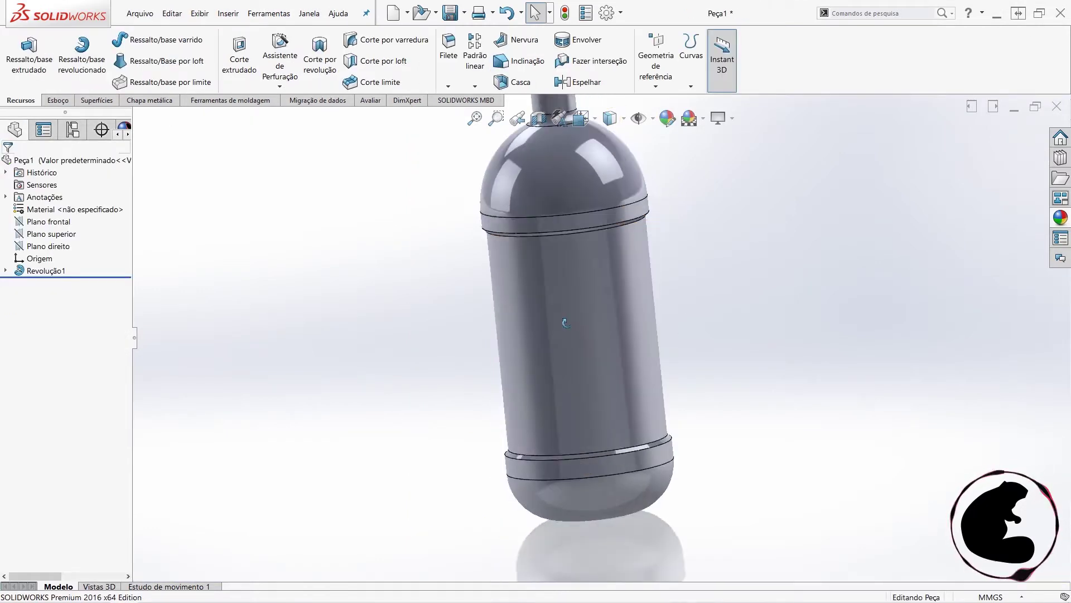
left_click(592, 339)
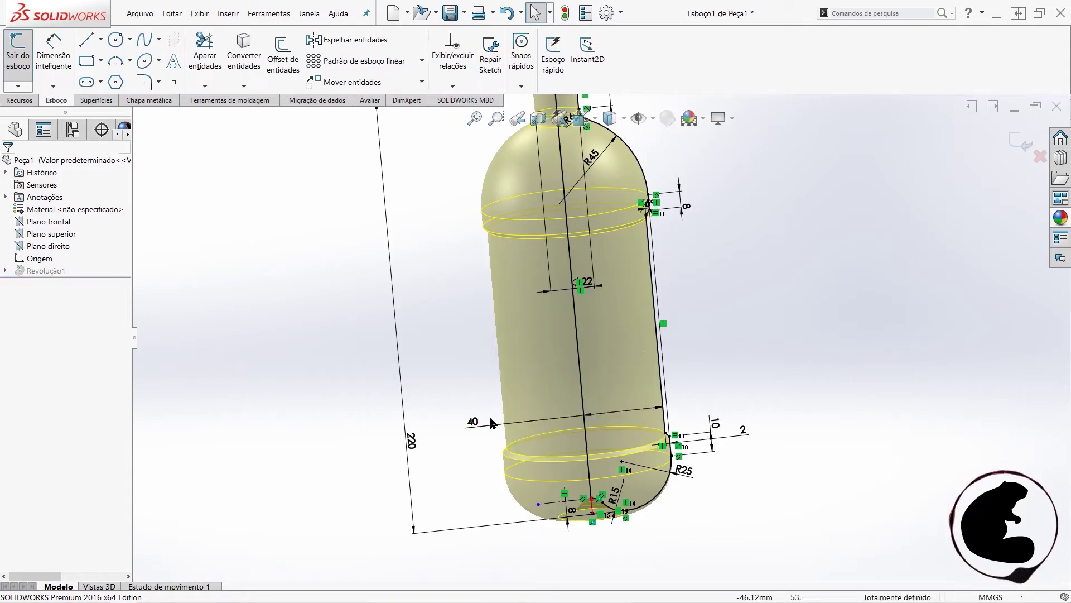
double_click(473, 422)
type("35")
key("Return")
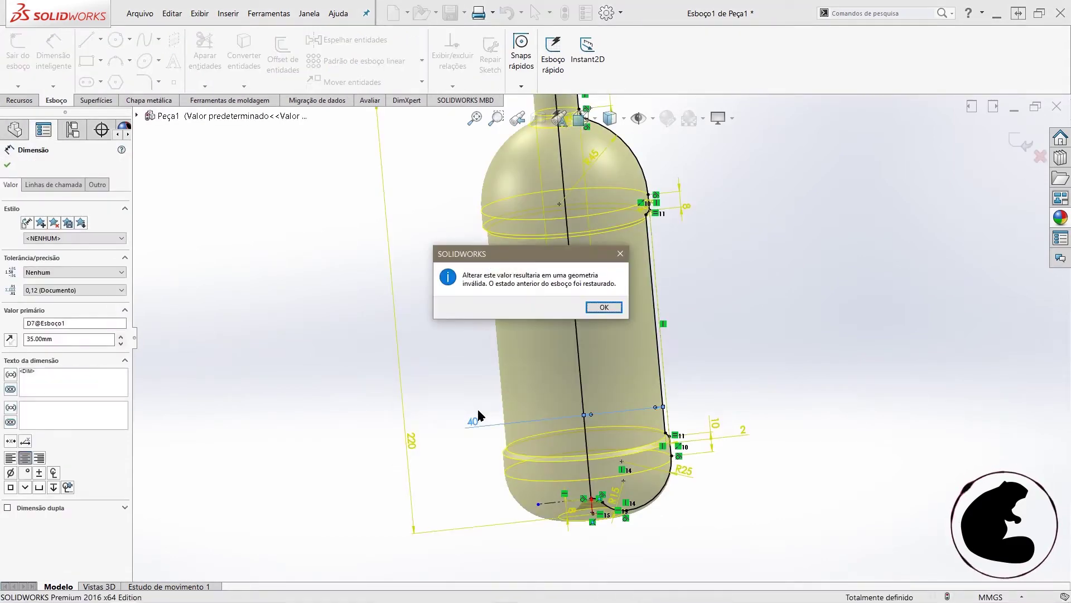
left_click(605, 307)
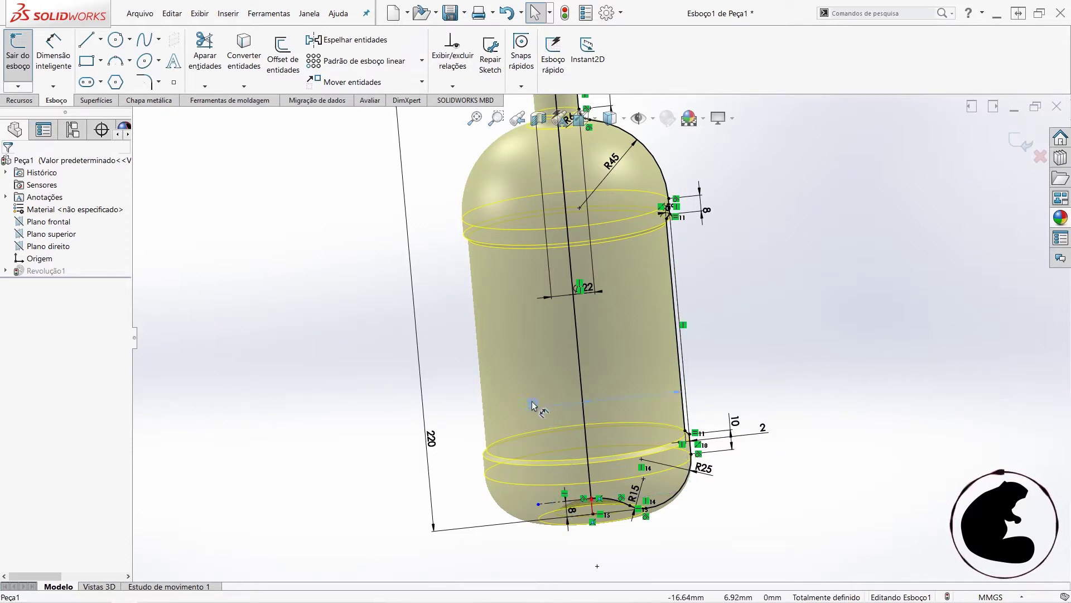
double_click(471, 355)
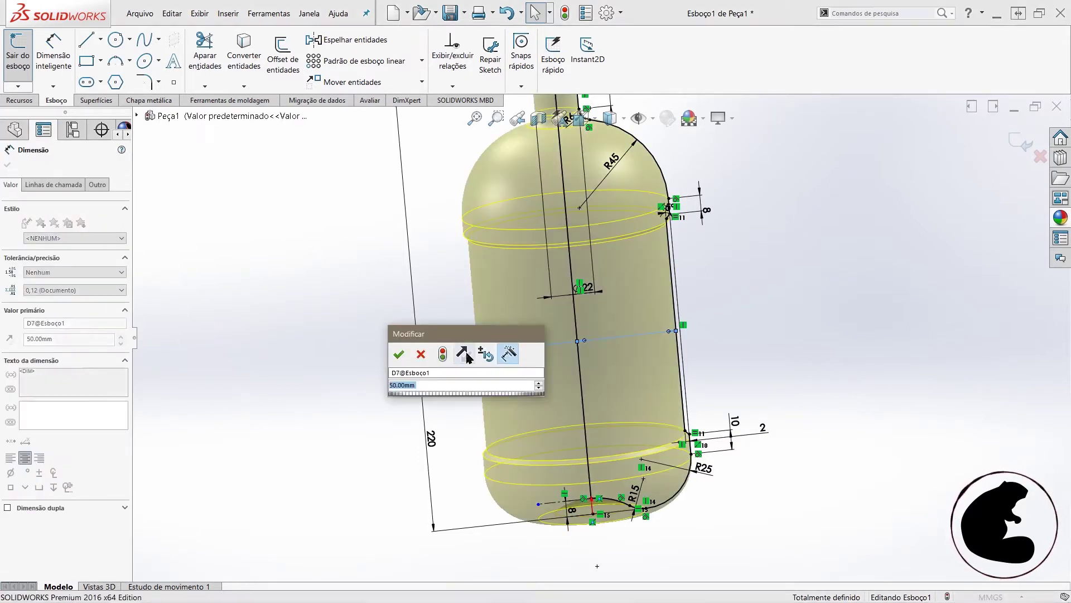
type("40")
key("Return")
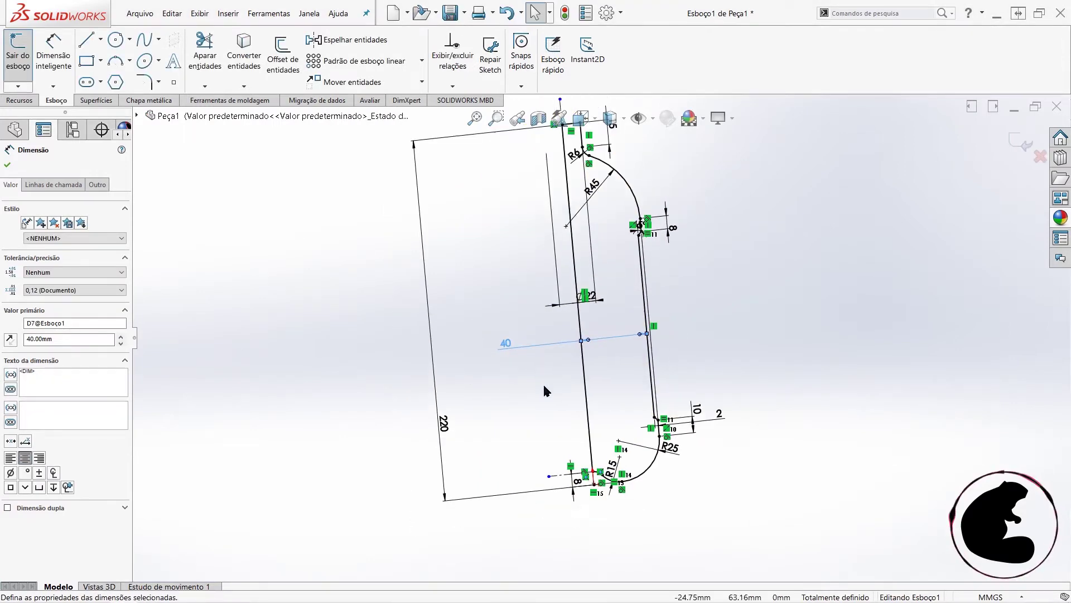
mouse_move(546, 384)
middle_mouse_down()
mouse_move(676, 490)
mouse_move(638, 504)
middle_mouse_up()
- Change the small base arc radius from R15 to R10
scroll(638, 504, "down", 3)
double_click(609, 425)
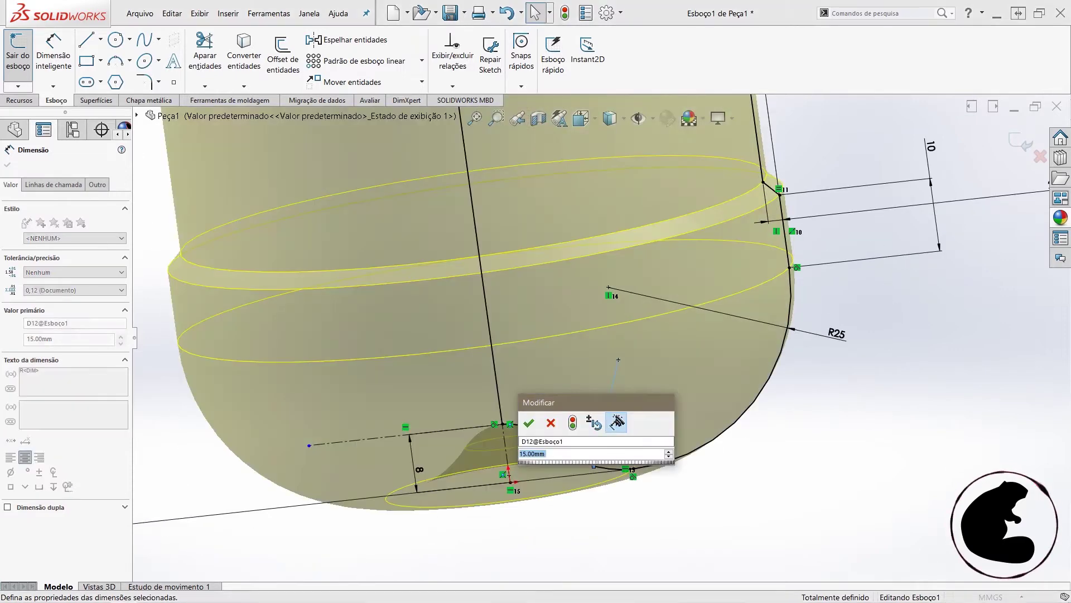
type("10")
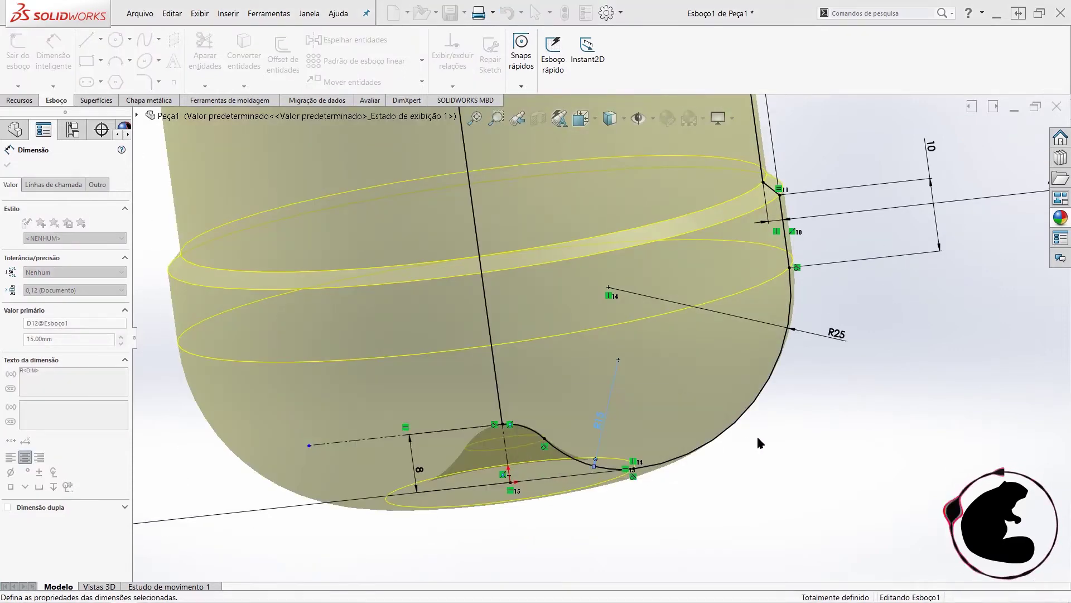
key("Return")
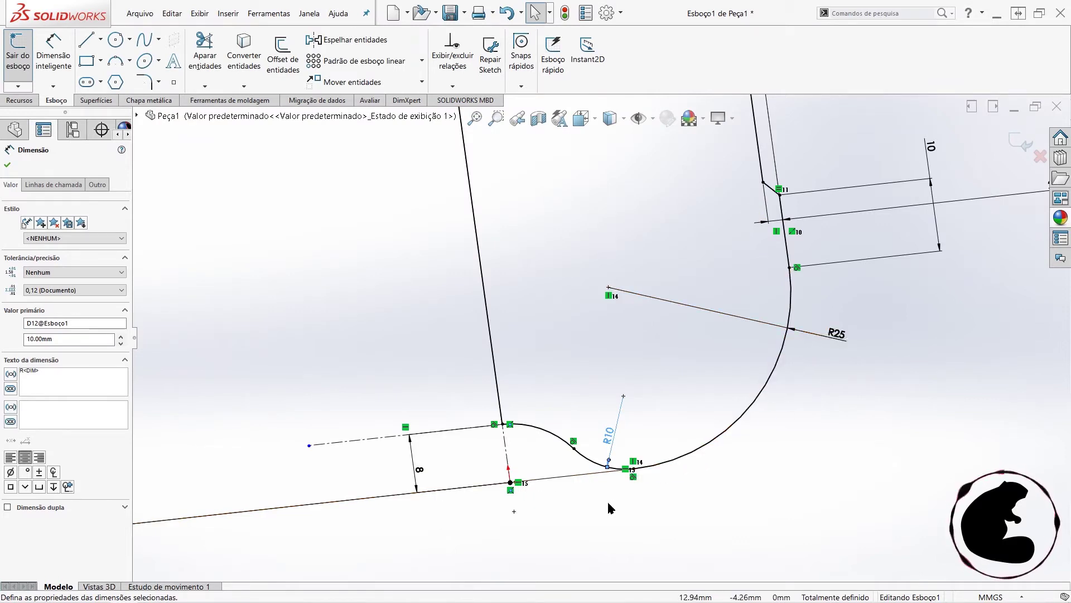
- Try the corner arc at R30, then restore it to R25
middle_click_drag(610, 504, 648, 376, "ctrl")
scroll(648, 376, "up", 2)
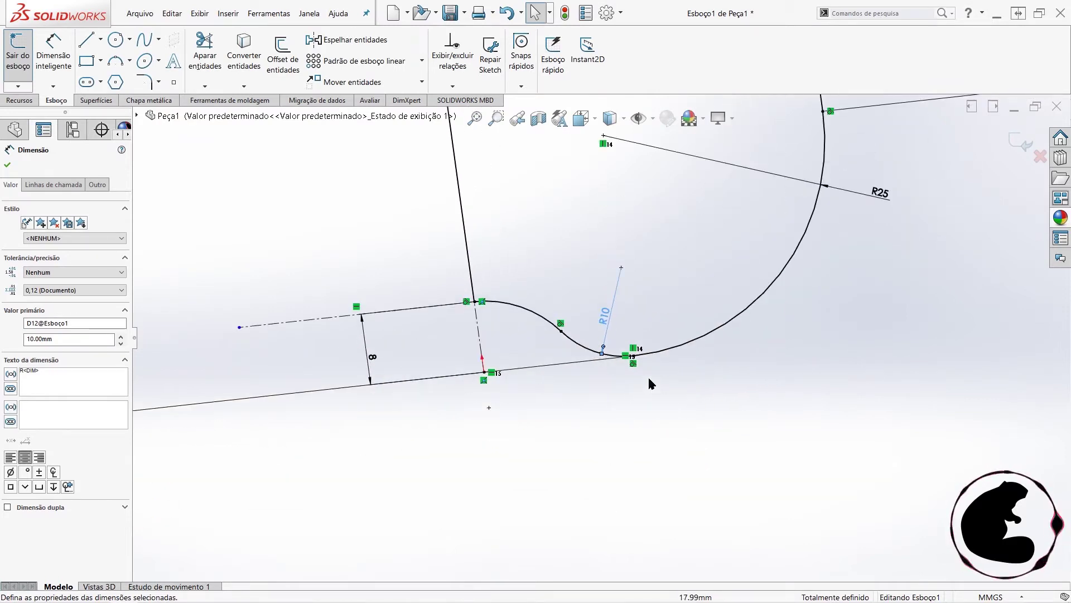
double_click(892, 202)
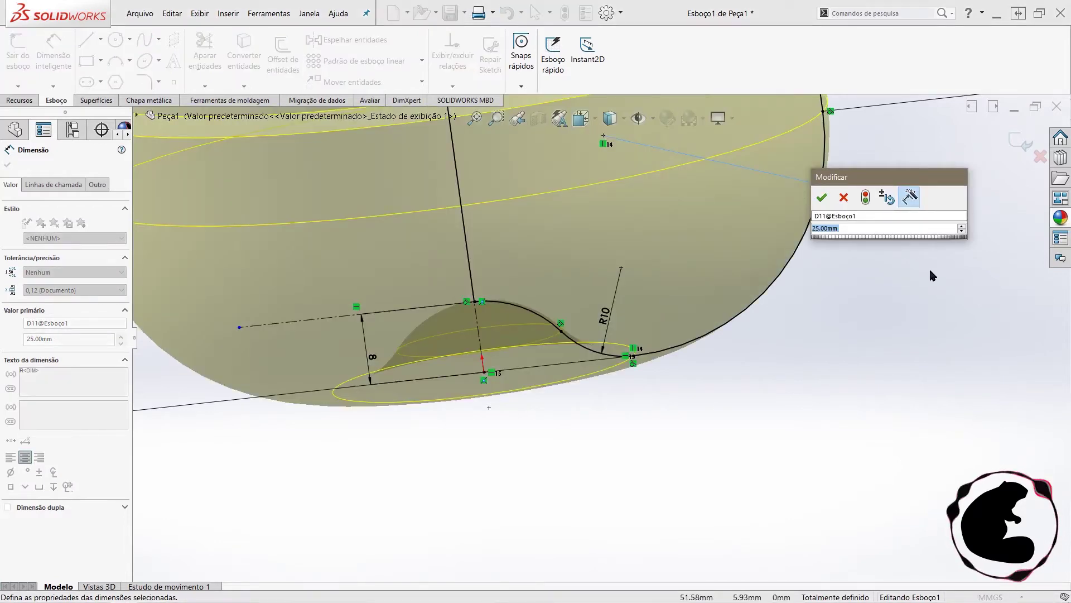
type("30")
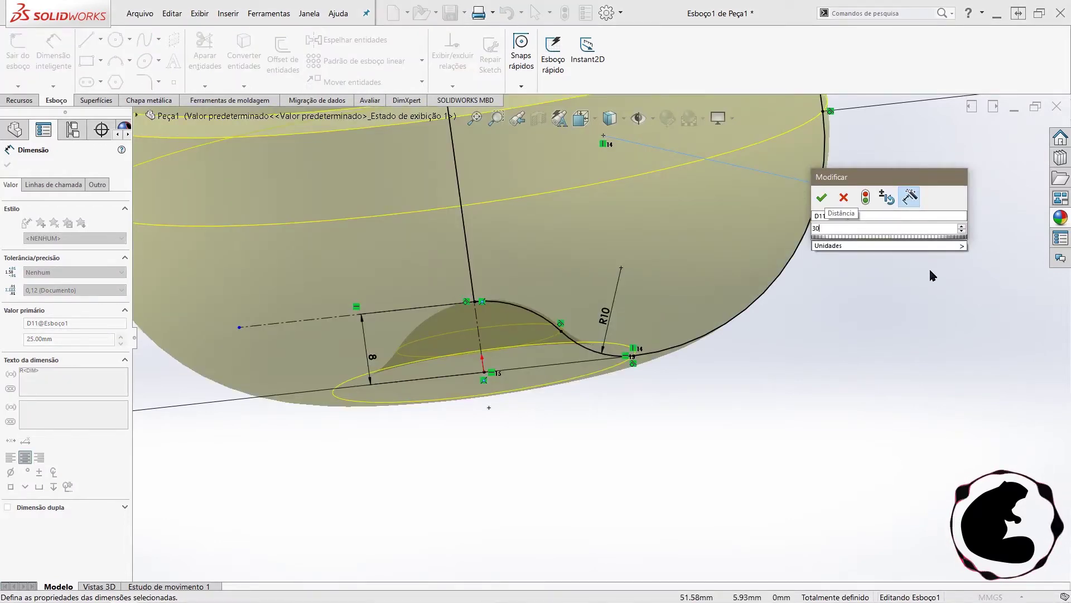
key("Return")
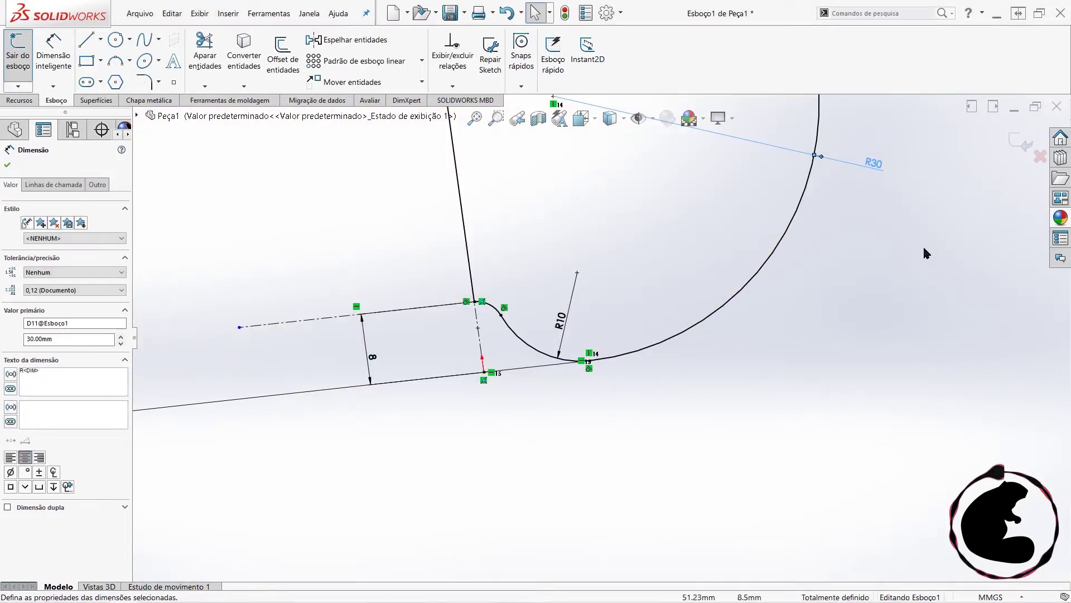
double_click(877, 168)
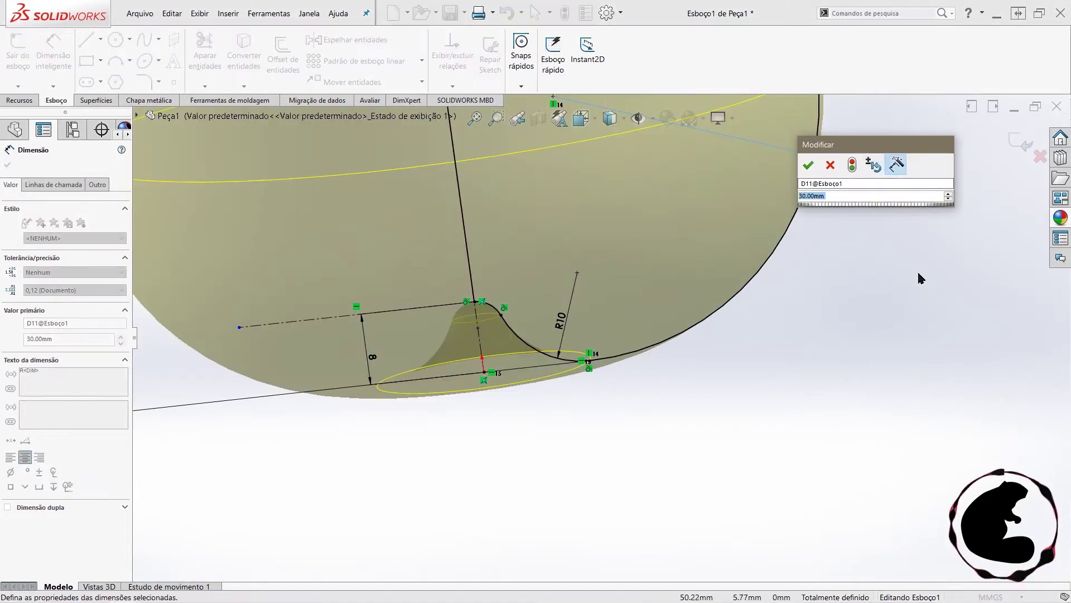
type("25")
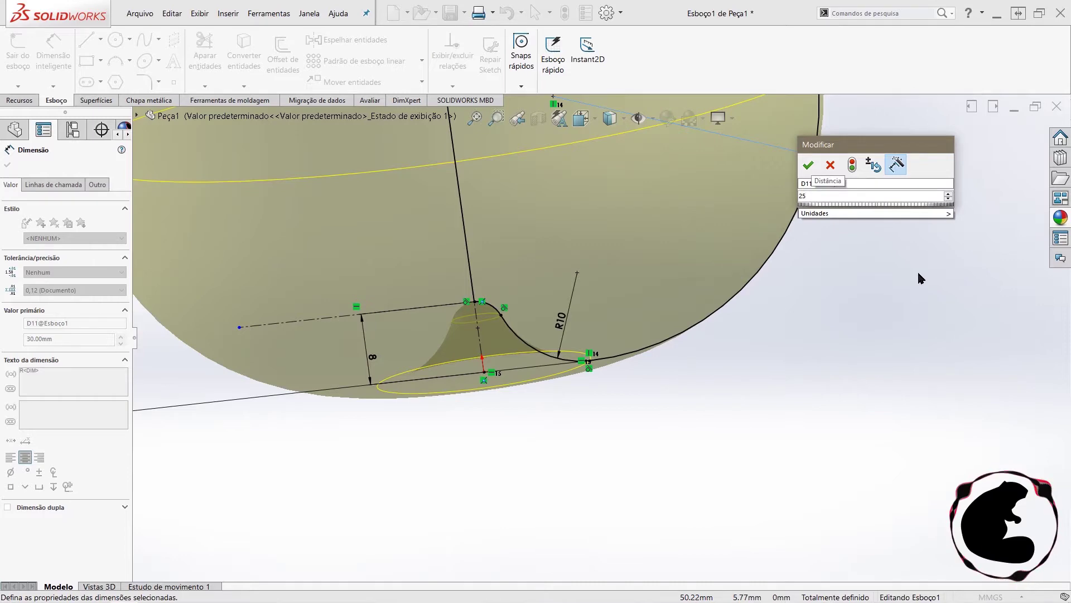
key("Return")
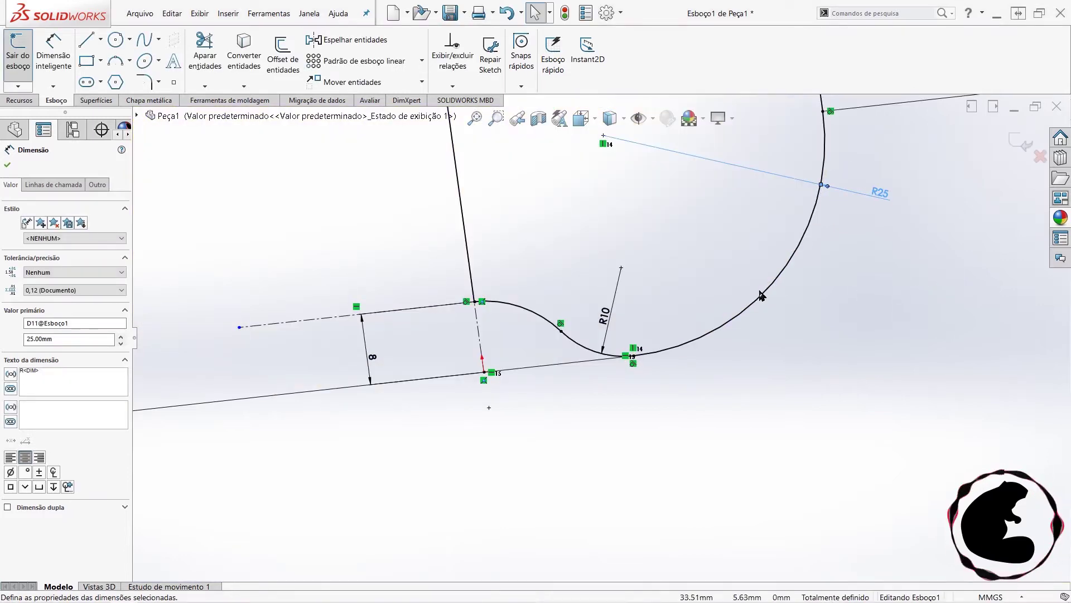
- Leave the corner arc at R25, finish the dimension edits and exit the sketch
scroll(689, 286, "up", 3)
double_click(763, 254)
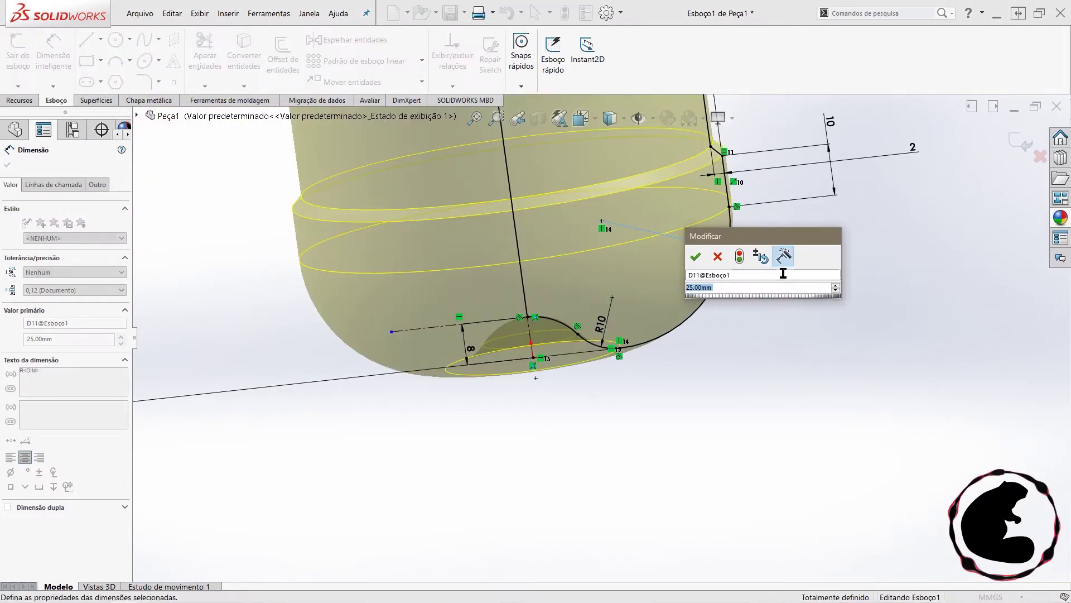
left_click(720, 258)
scroll(737, 287, "down", 2)
scroll(720, 285, "down", 1)
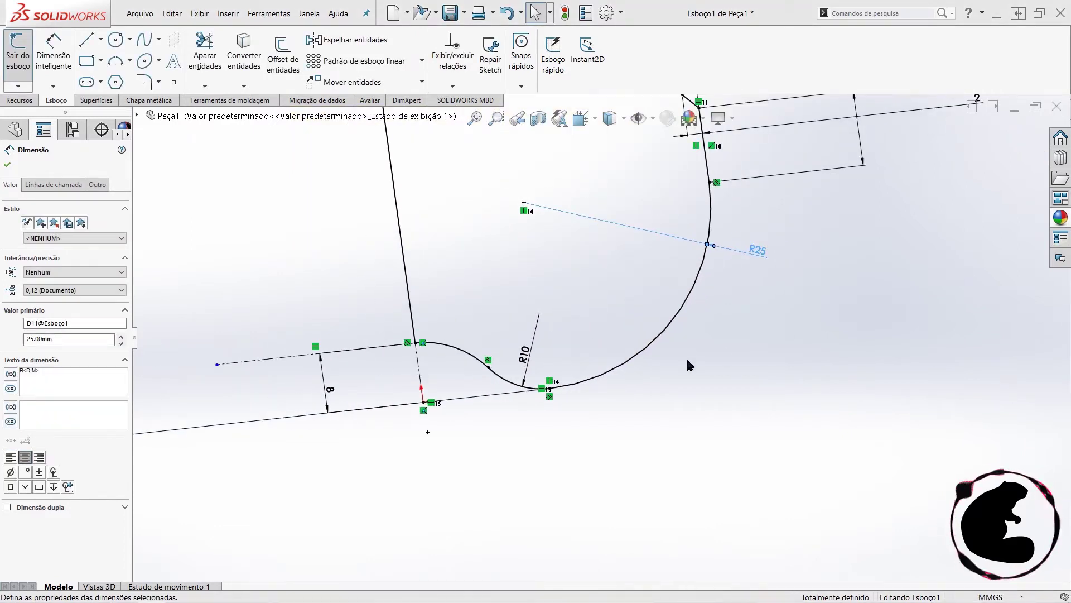
left_click(720, 350)
scroll(720, 351, "up", 3)
scroll(664, 296, "up", 2)
scroll(645, 342, "up", 2)
left_click(18, 56)
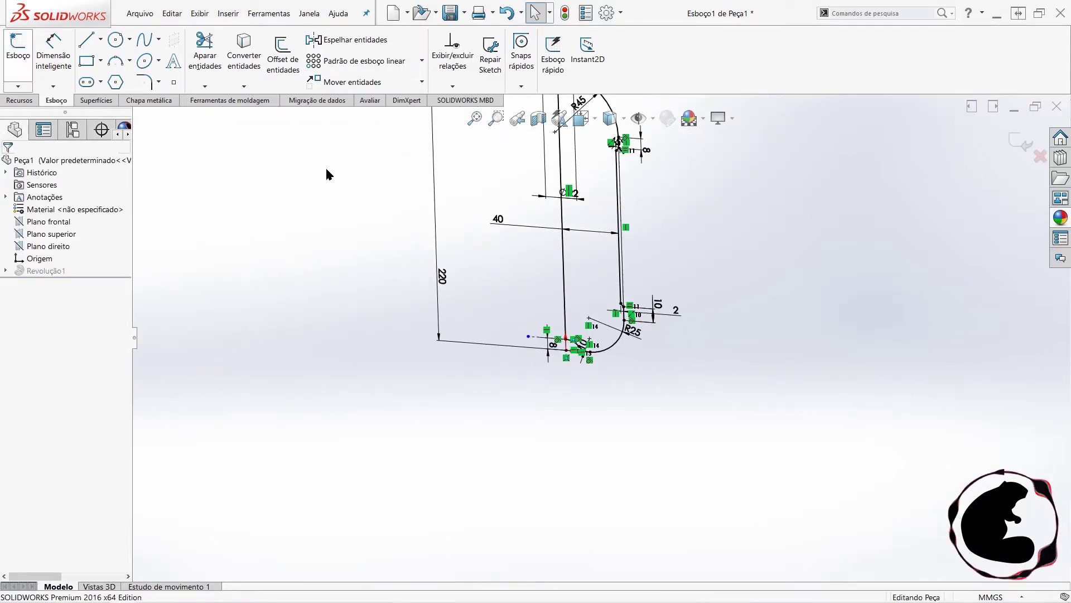
- View the rebuilt bottle from the Back view and select Plano frontal for sketching
scroll(514, 210, "up", 2)
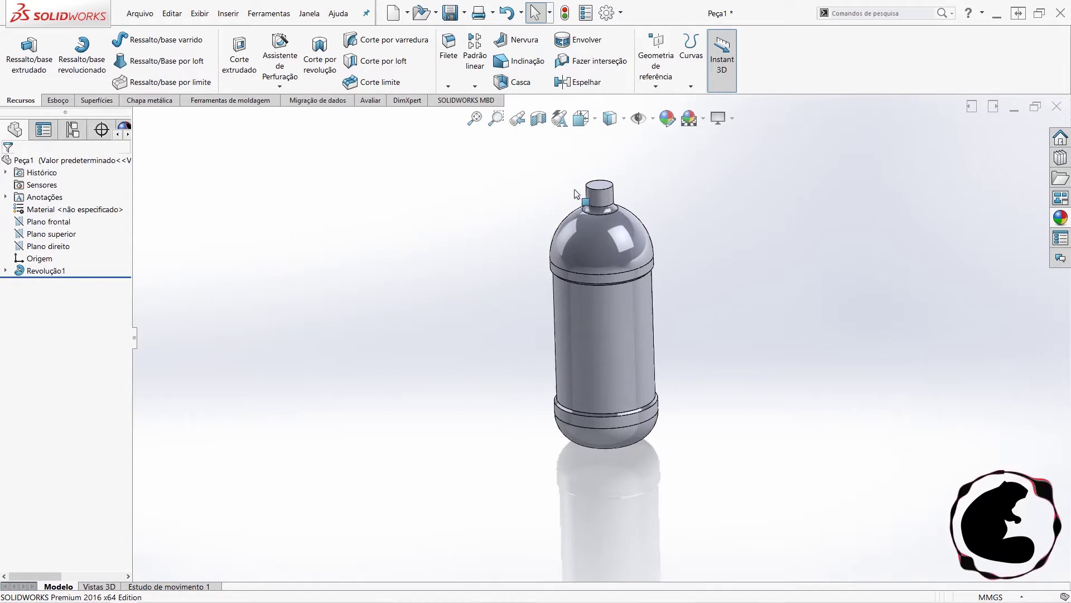
key("ctrl+2")
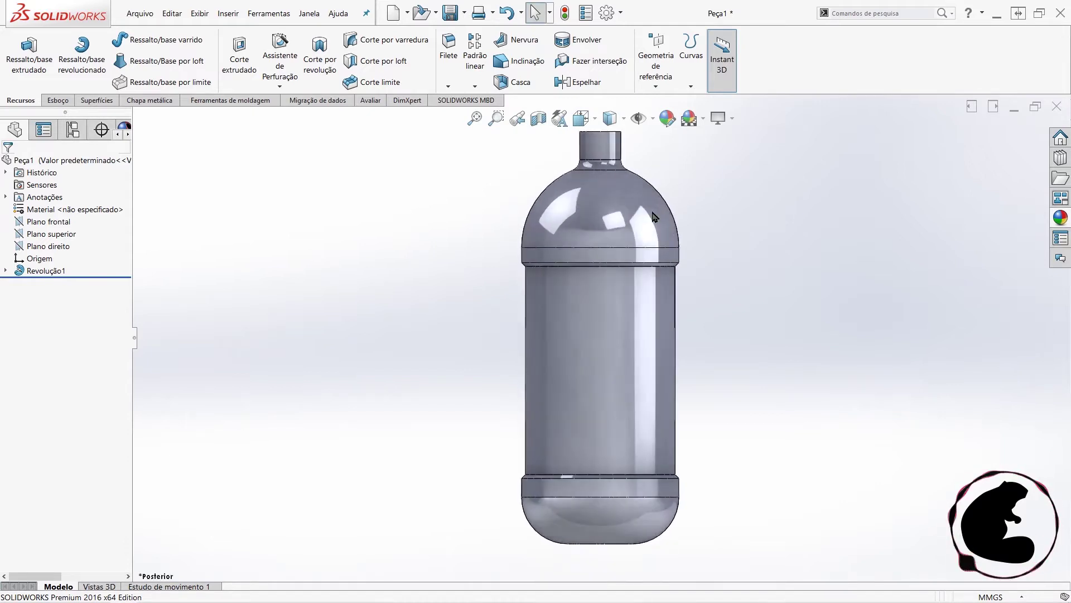
left_click(48, 222)
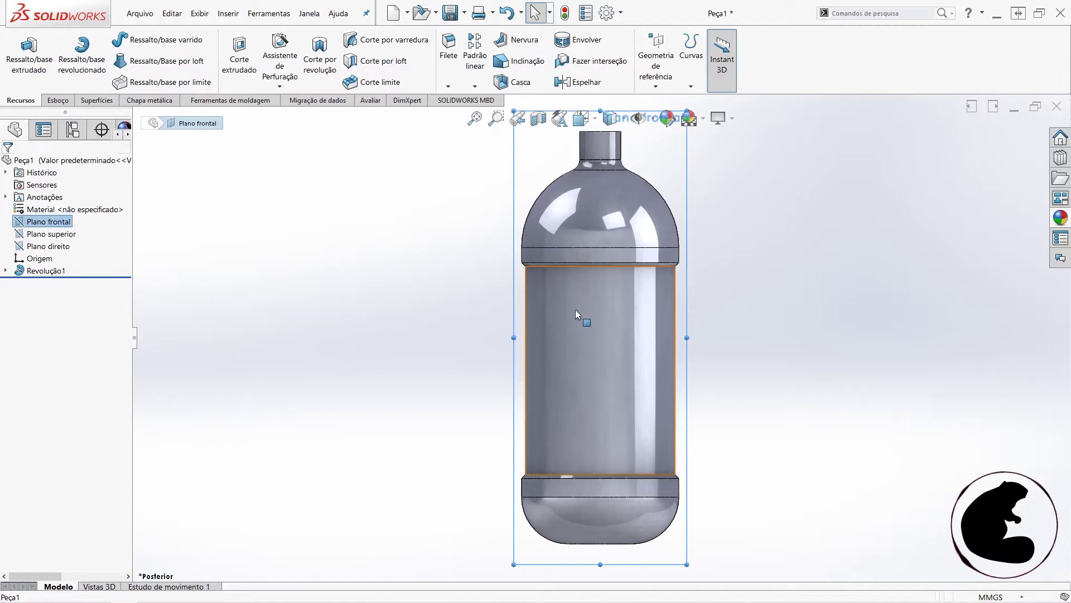
left_click(54, 102)
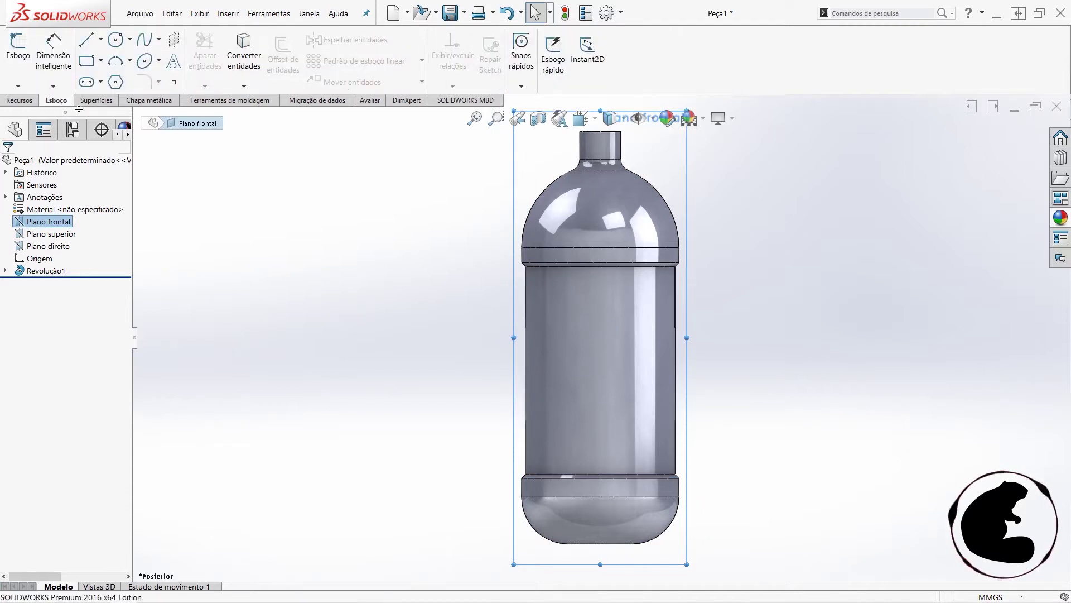
- Start Esboço2 on Plano frontal, zoom toward the dome, and activate the Spline tool
left_click(20, 45)
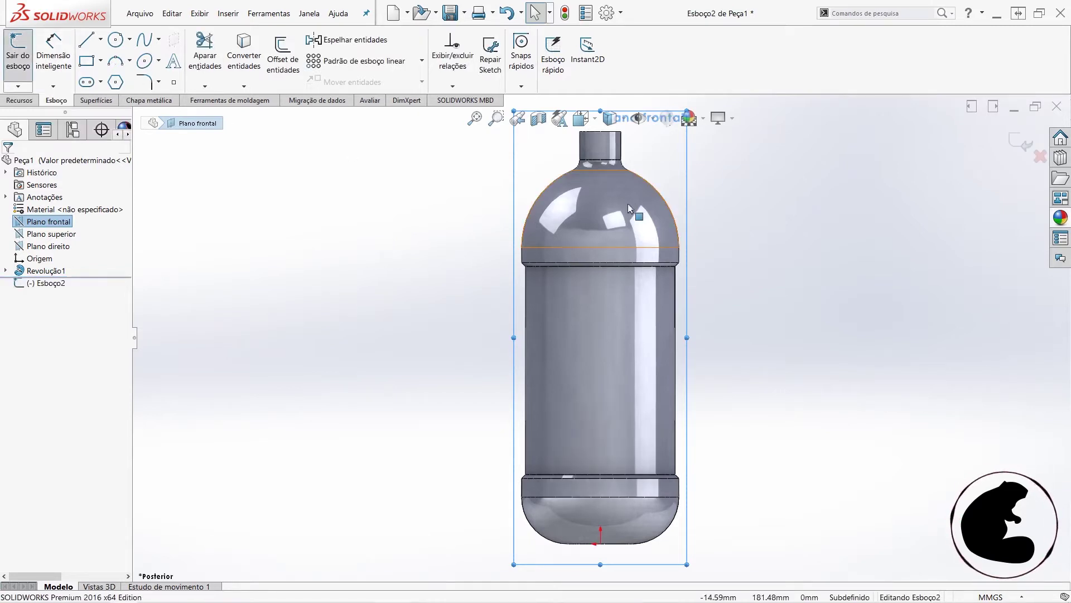
scroll(580, 184, "down", 1)
scroll(577, 183, "down", 1)
scroll(602, 226, "down", 1)
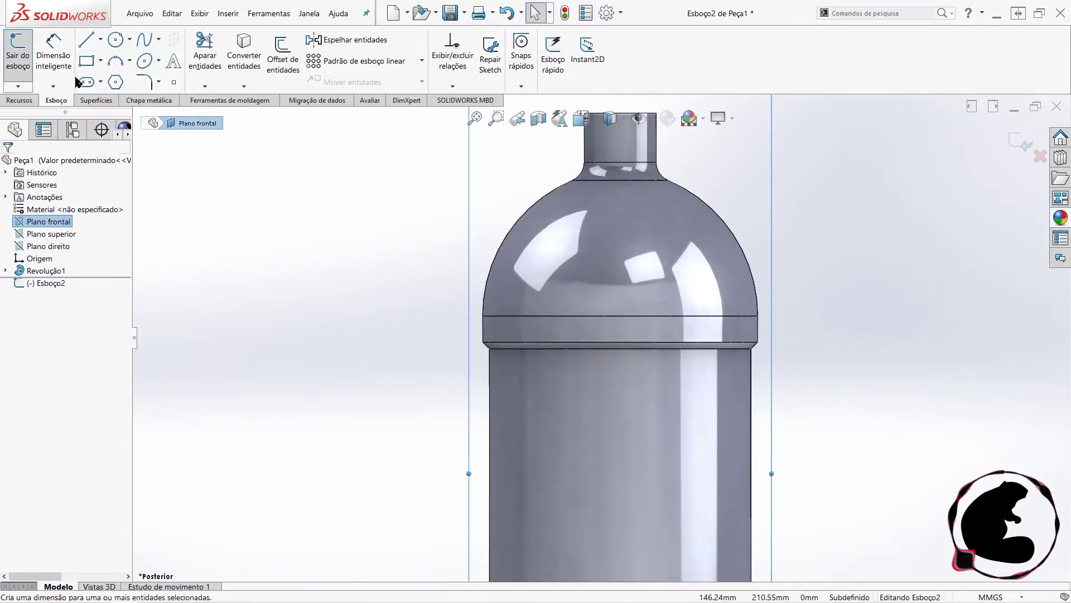
left_click(144, 40)
scroll(601, 206, "down", 2)
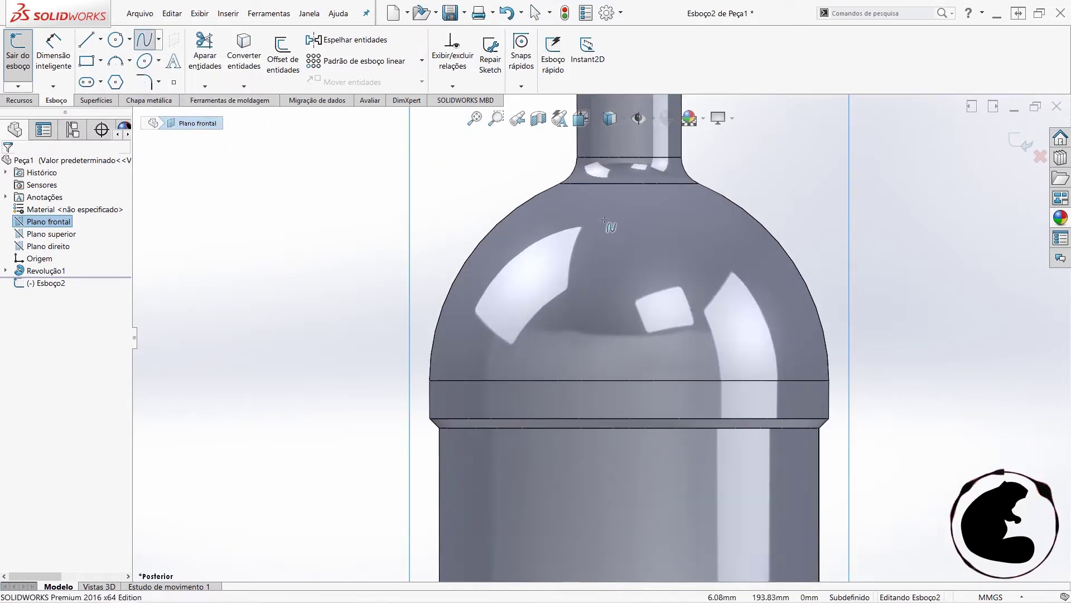
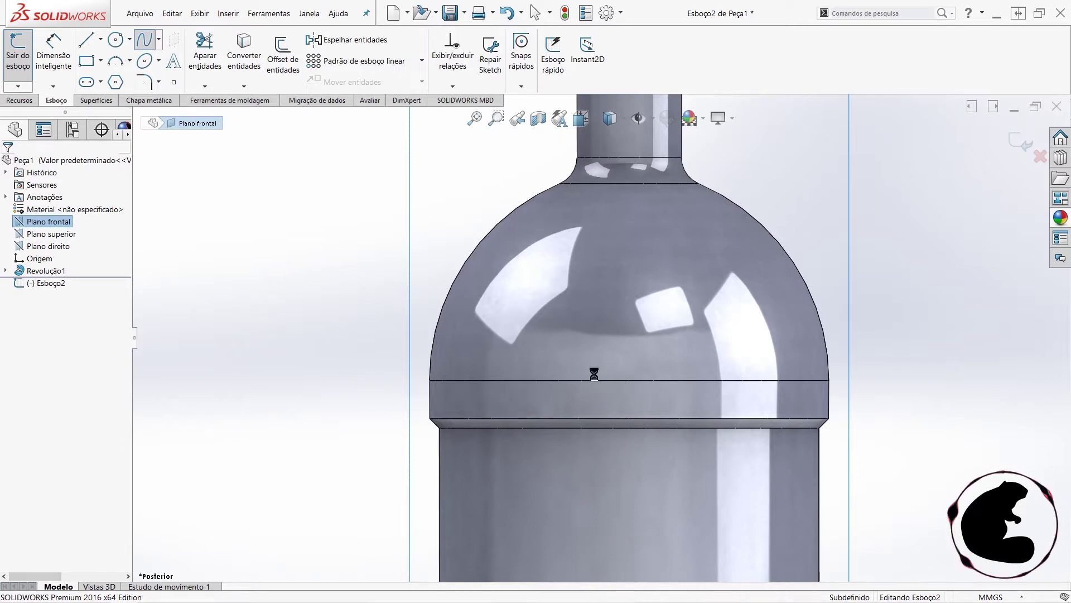
- Draw a spline from the shoulder's lower edge up through two points to the neck
left_click(585, 387)
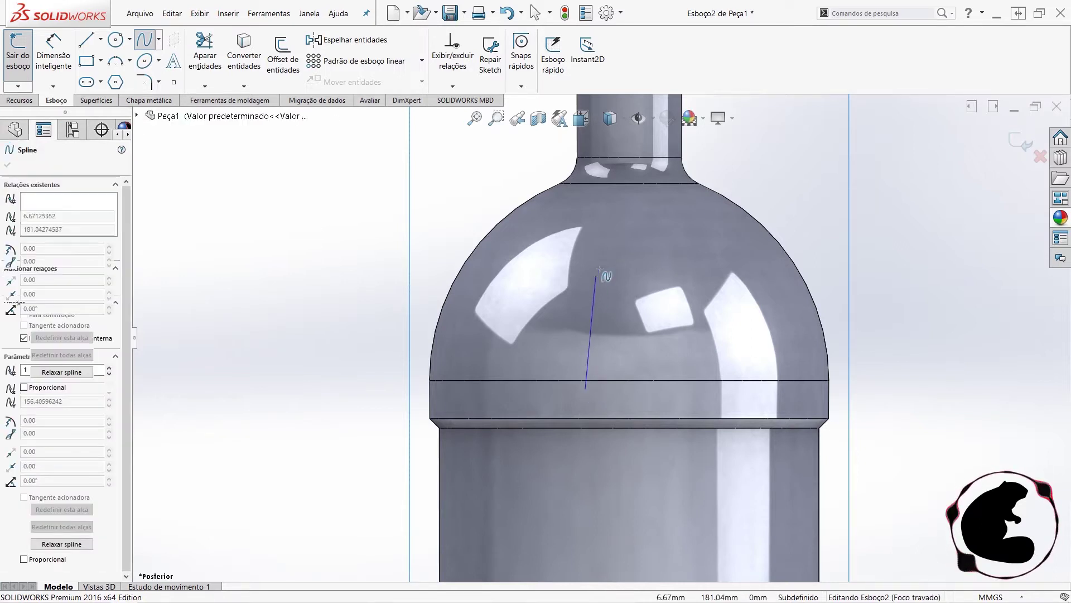
left_click(587, 300)
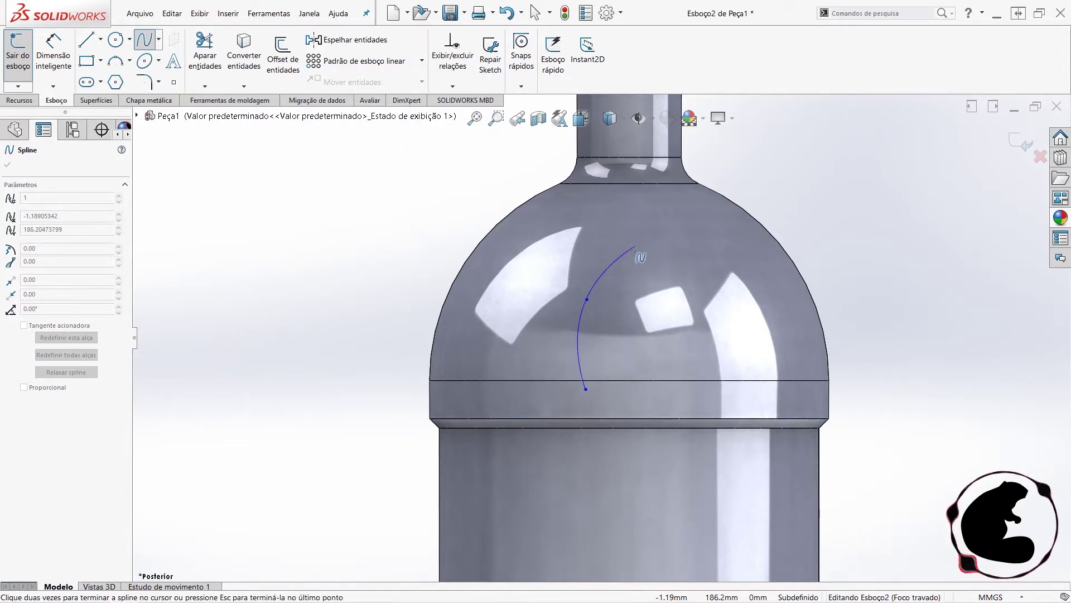
left_click(634, 251)
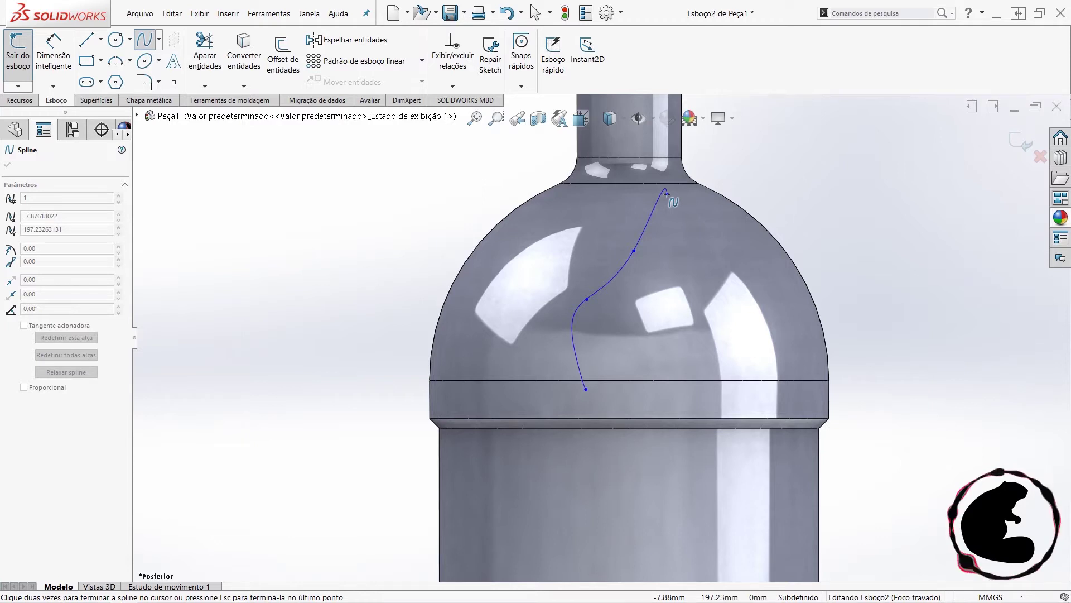
double_click(666, 191)
key("Escape")
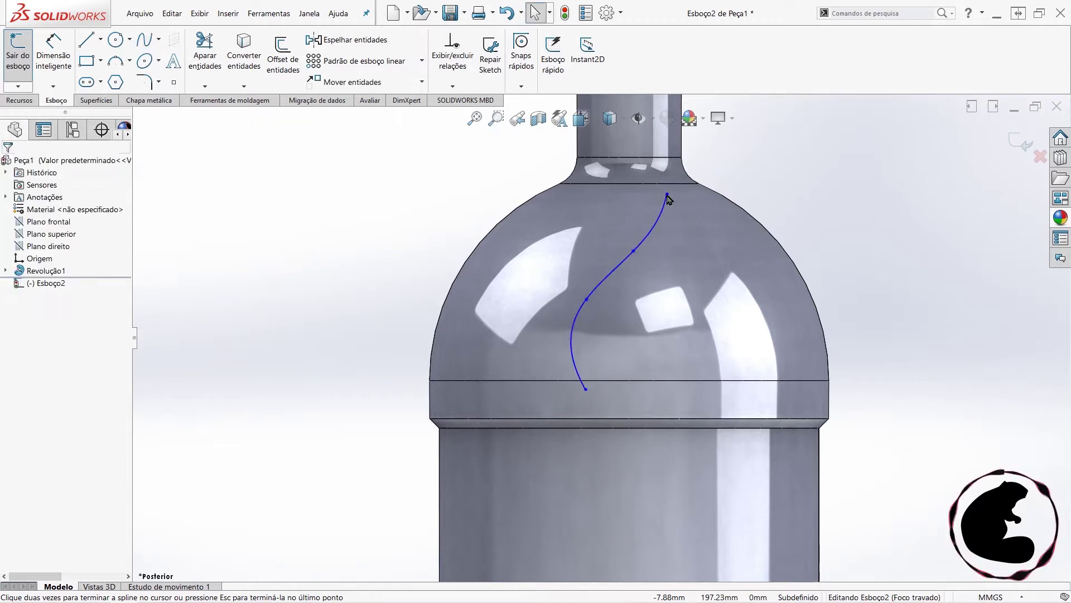
- Reshape the spline by shifting its bottom end left and its middle point up-right
left_click_drag(586, 389, 572, 391)
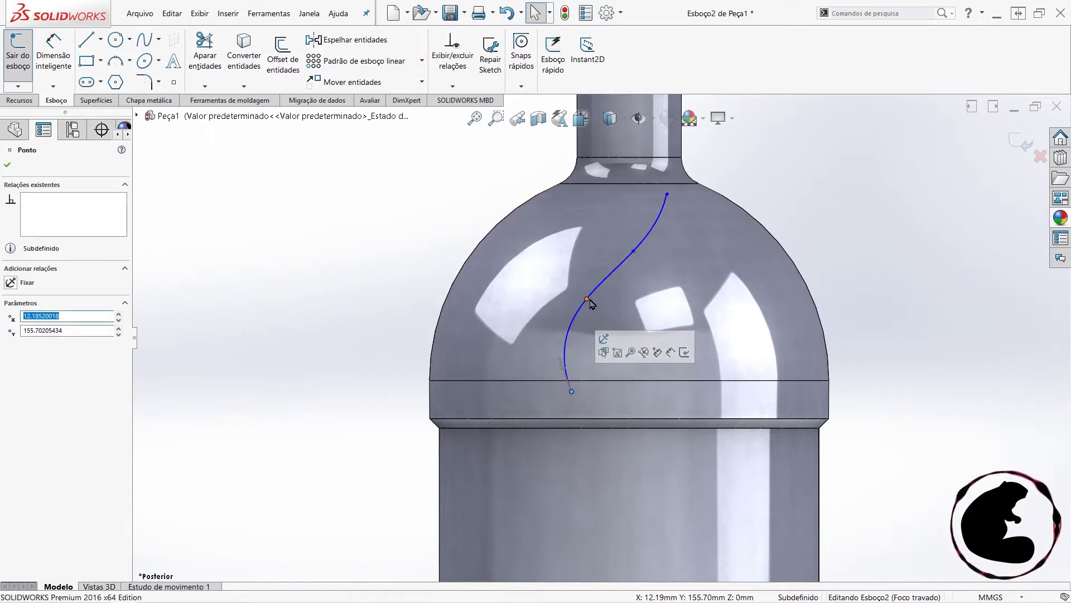
mouse_move(586, 300)
left_mouse_down()
mouse_move(608, 299)
mouse_move(599, 288)
left_mouse_up()
left_click_drag(558, 390, 573, 392)
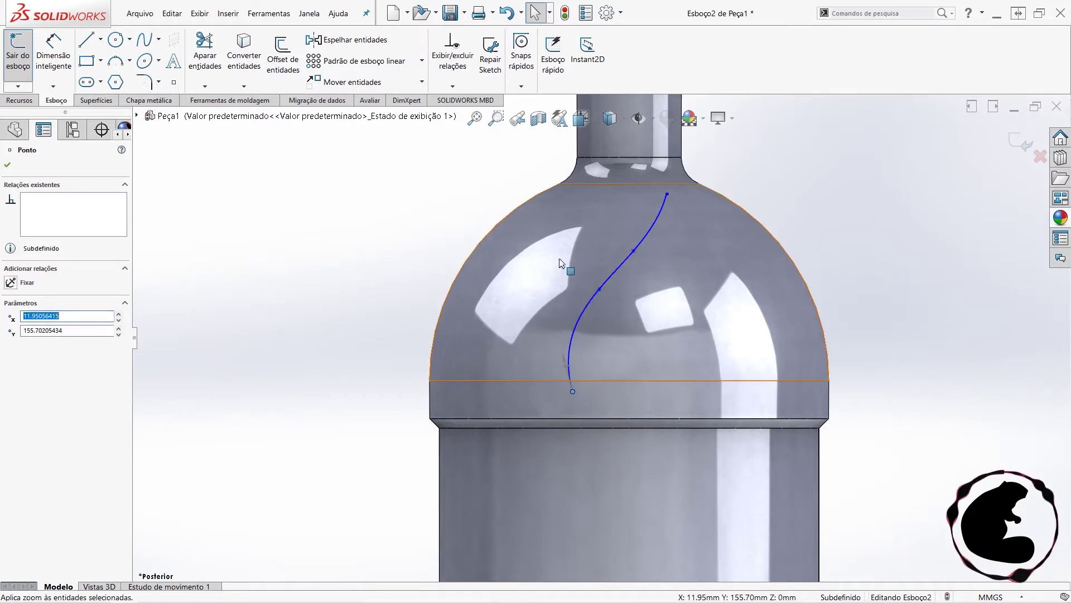
left_click(245, 212)
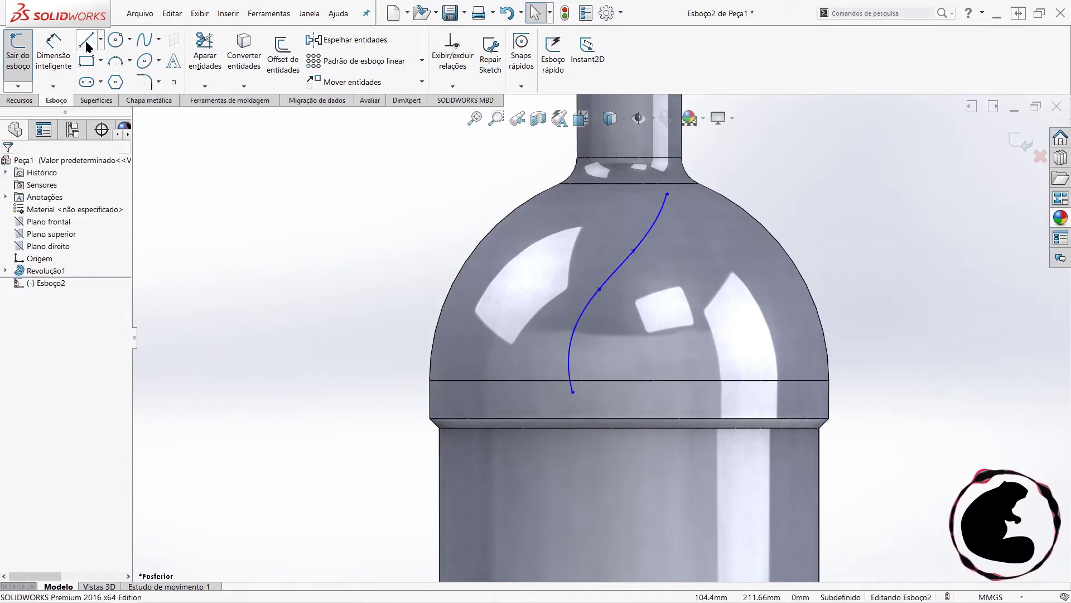
- Draw a second spline from the flame tip down the right side to the first curve's bottom end
left_click(145, 42)
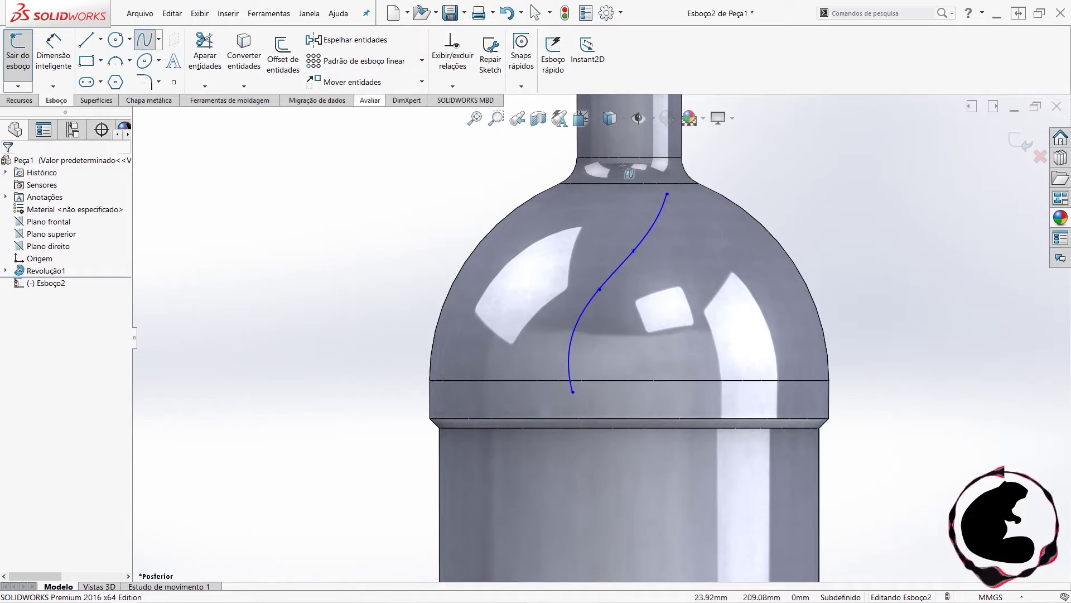
left_click(667, 194)
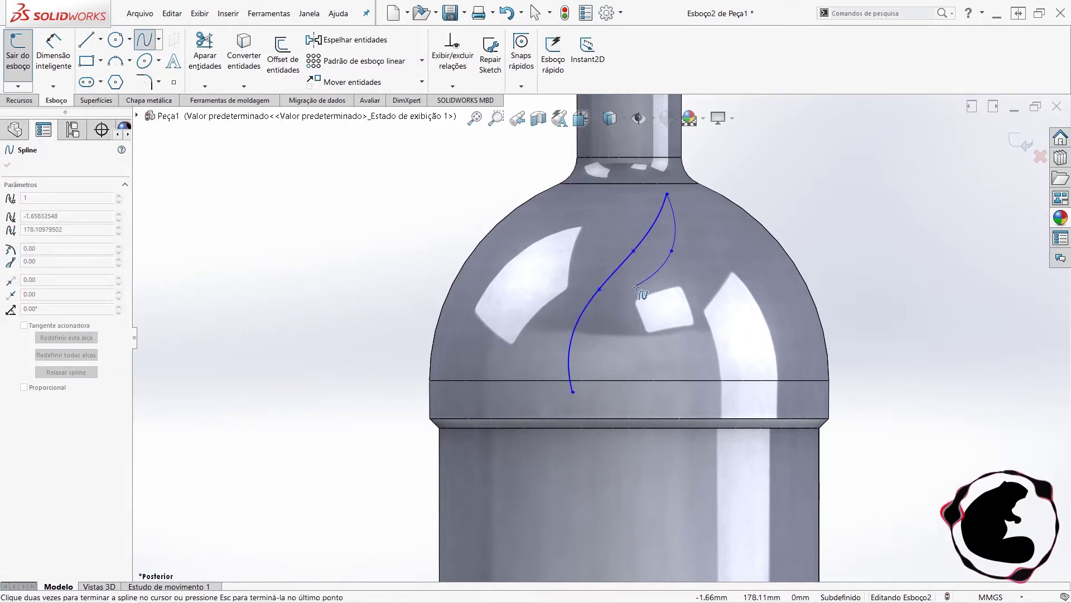
left_click(623, 319)
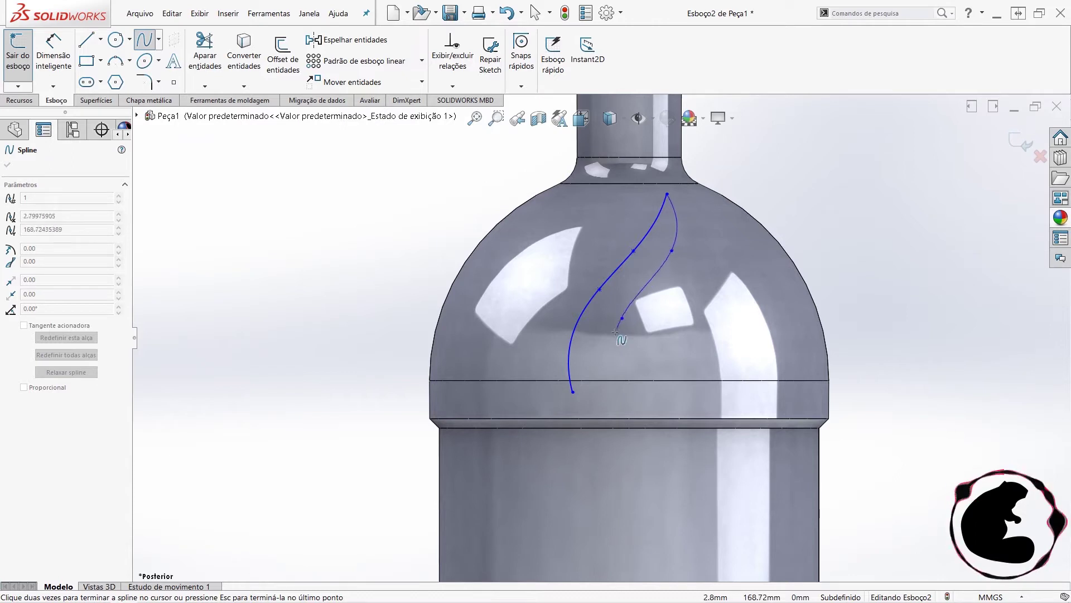
left_click(607, 371)
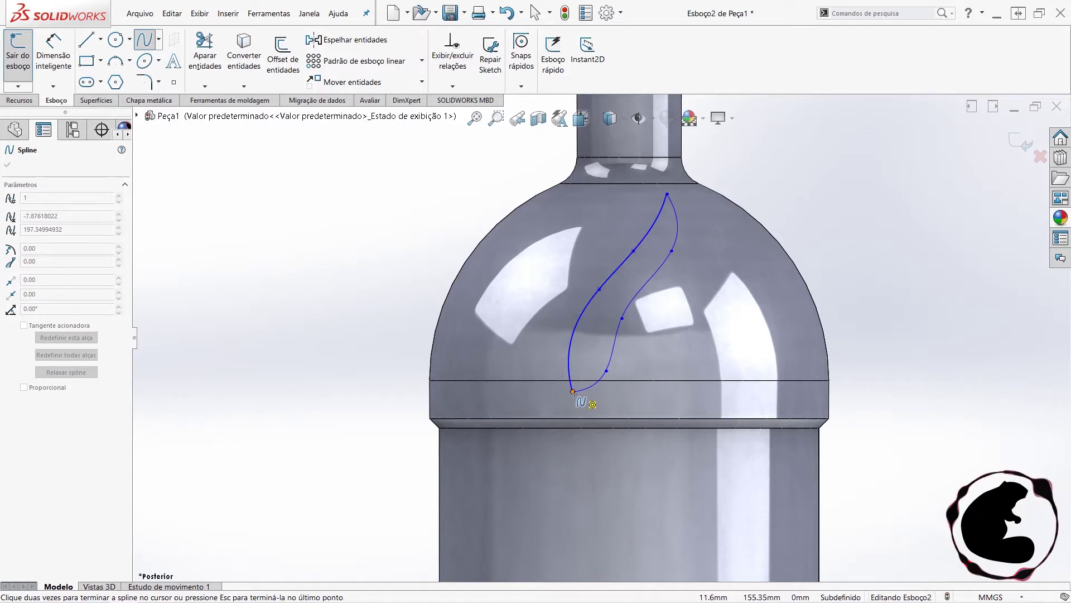
left_click(573, 392)
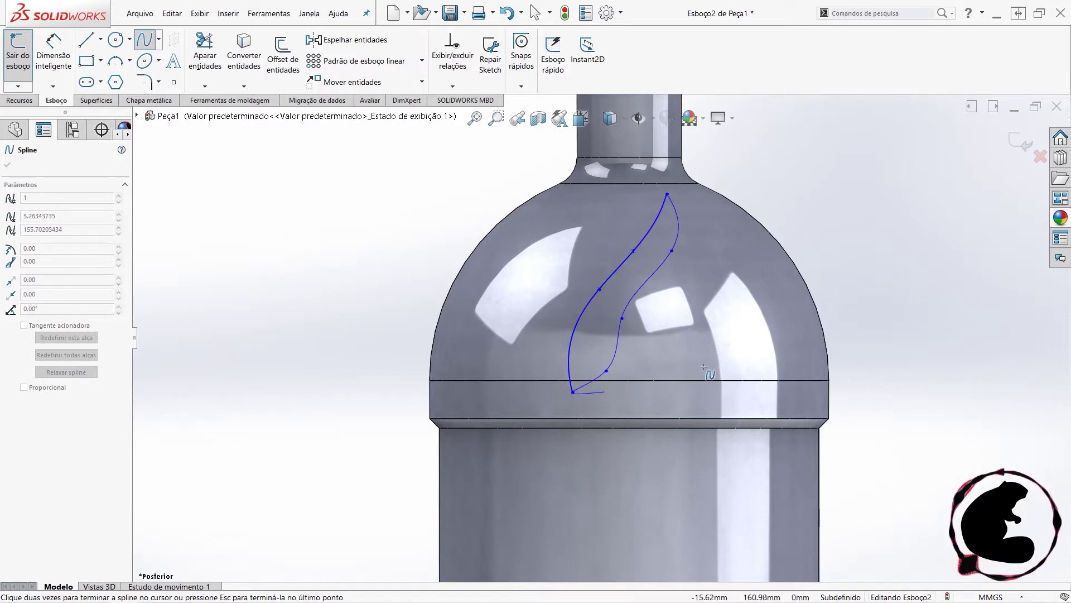
key("Escape")
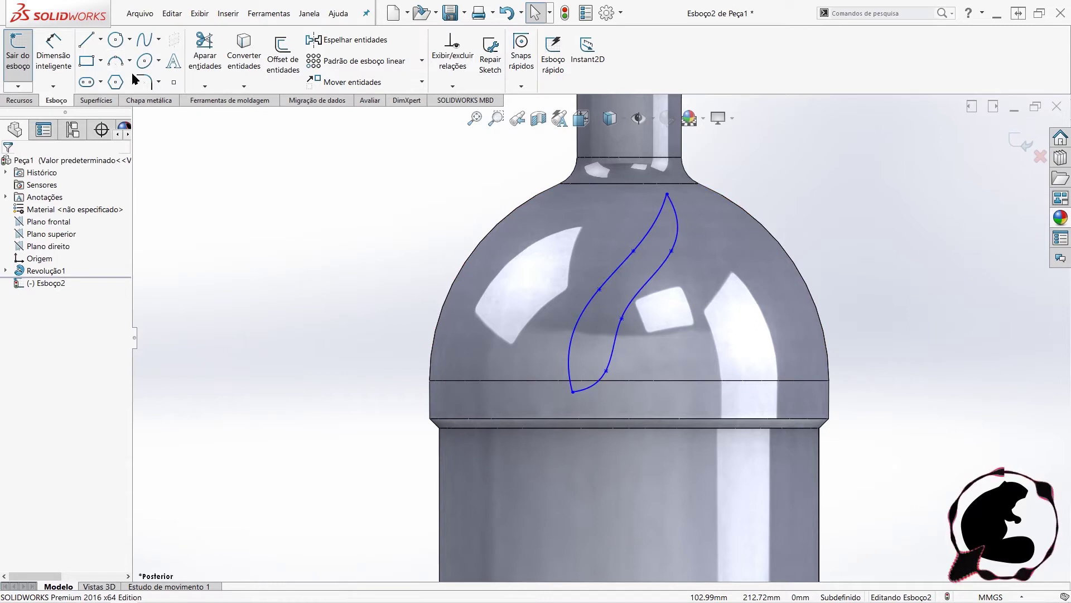
- Try a sketch fillet on the flame's bottom corner, then cancel it
left_click(144, 83)
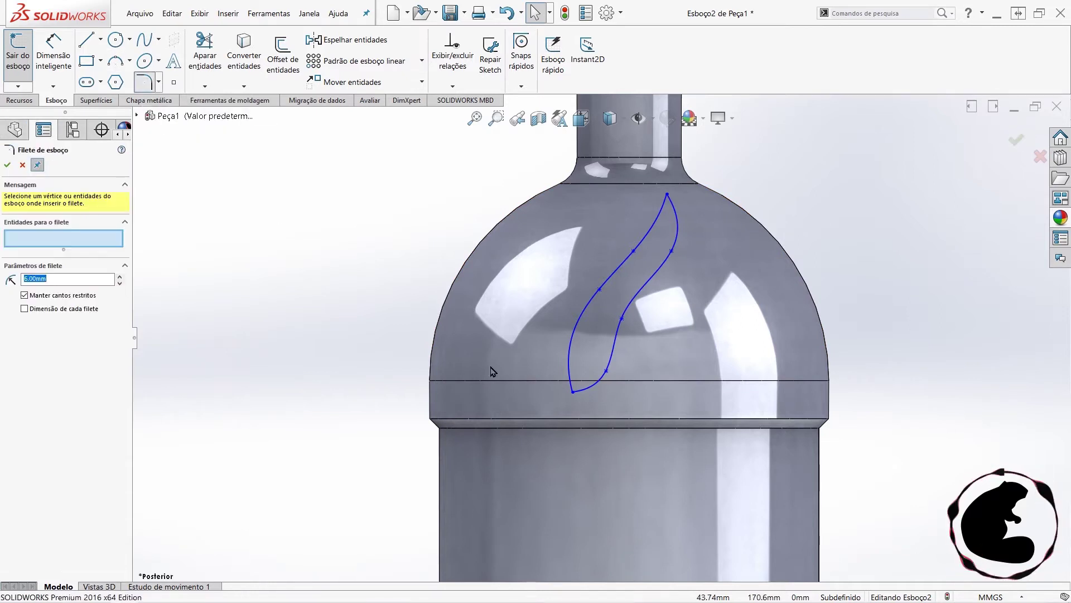
left_click(573, 393)
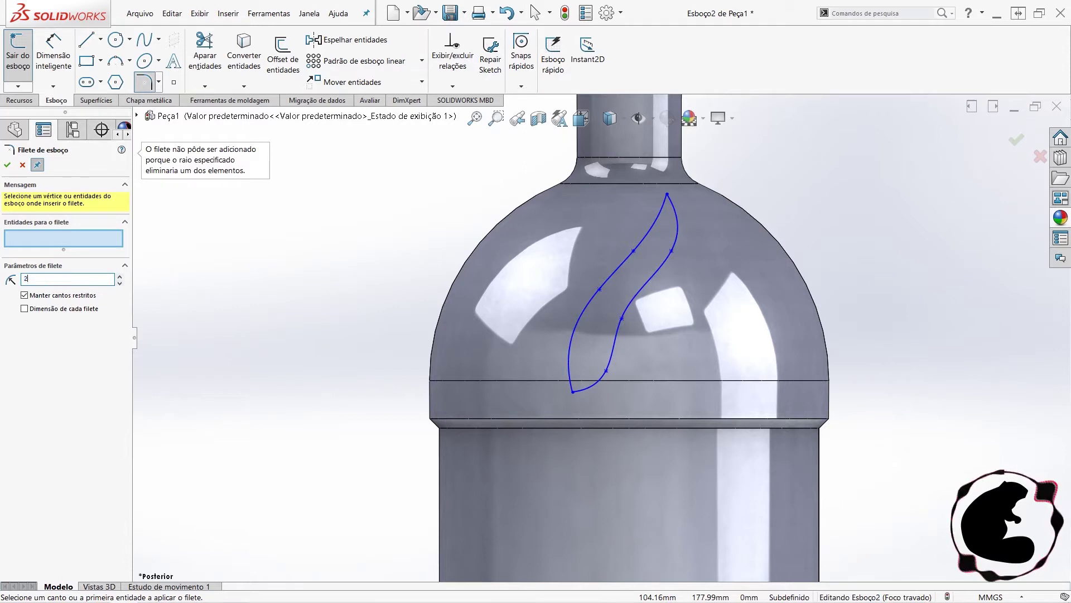
left_click(21, 165)
scroll(564, 385, "down", 2)
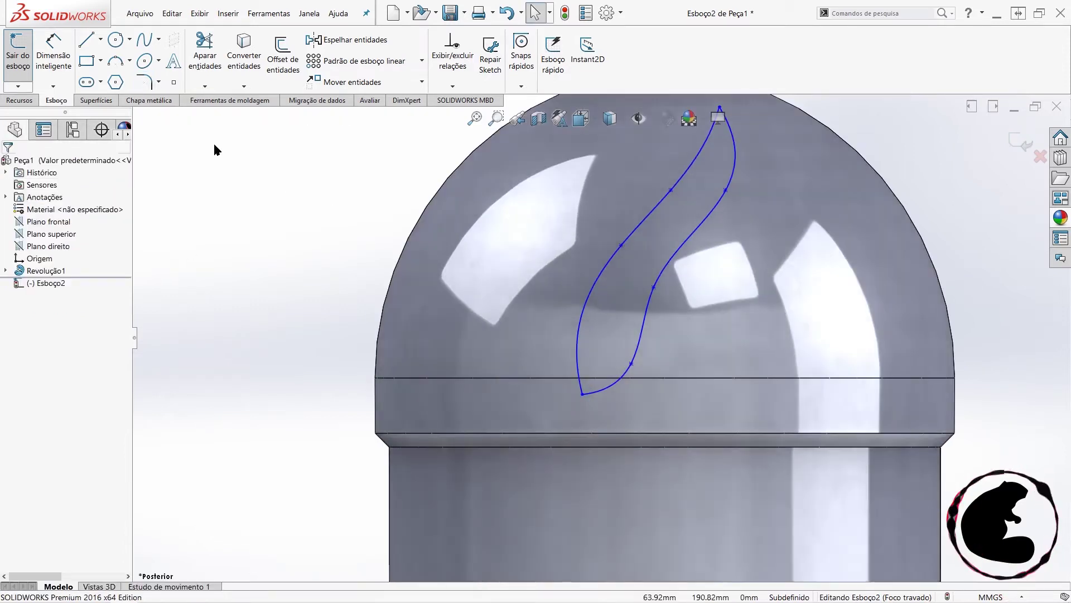
- Draw a small circle near the flame's base around the bottom vertex
left_click(119, 45)
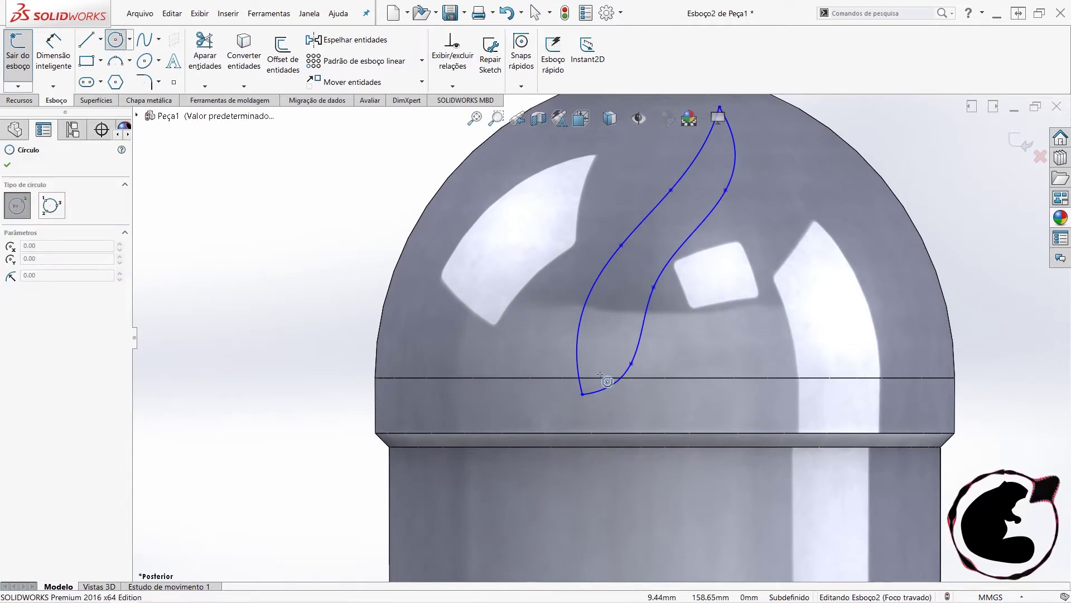
left_click(603, 369)
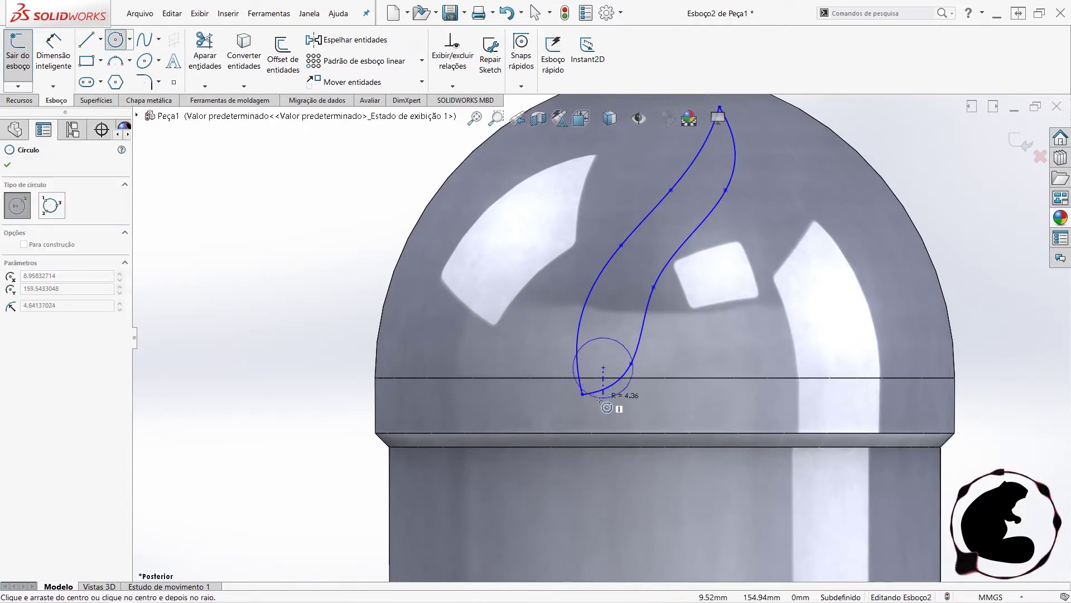
left_click(602, 397)
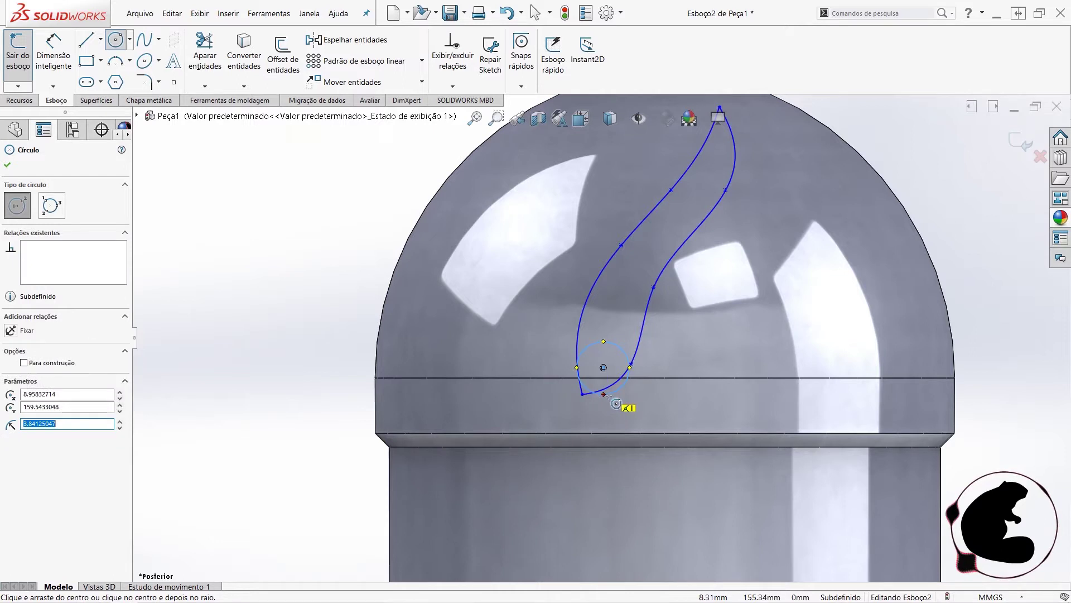
key("Escape")
- Select the flame's bottom point where the two splines meet
scroll(585, 400, "down", 2)
left_click(584, 400)
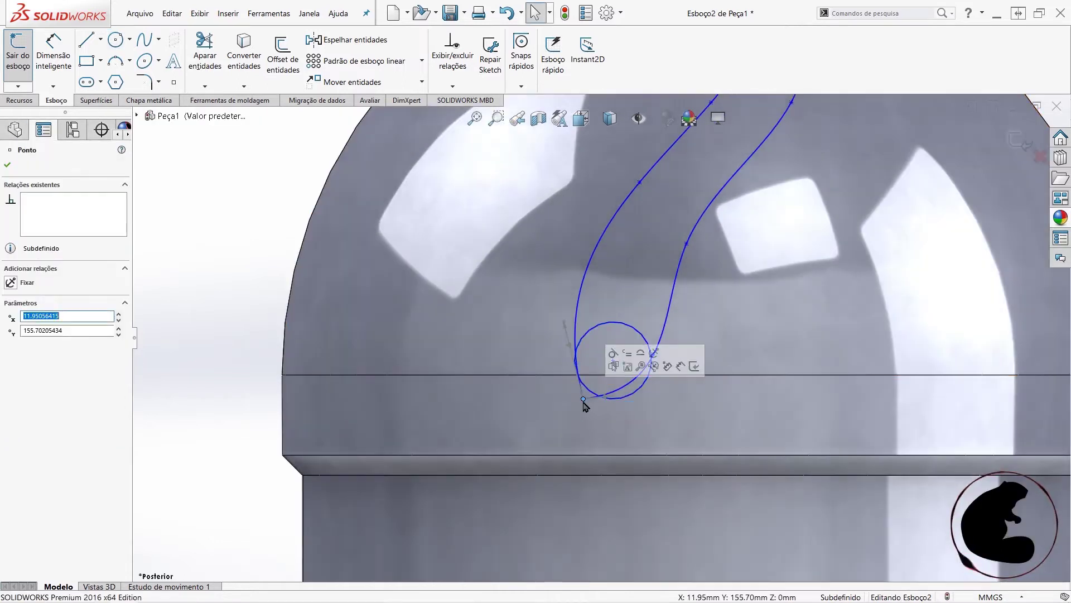
key("Escape")
left_click(584, 399)
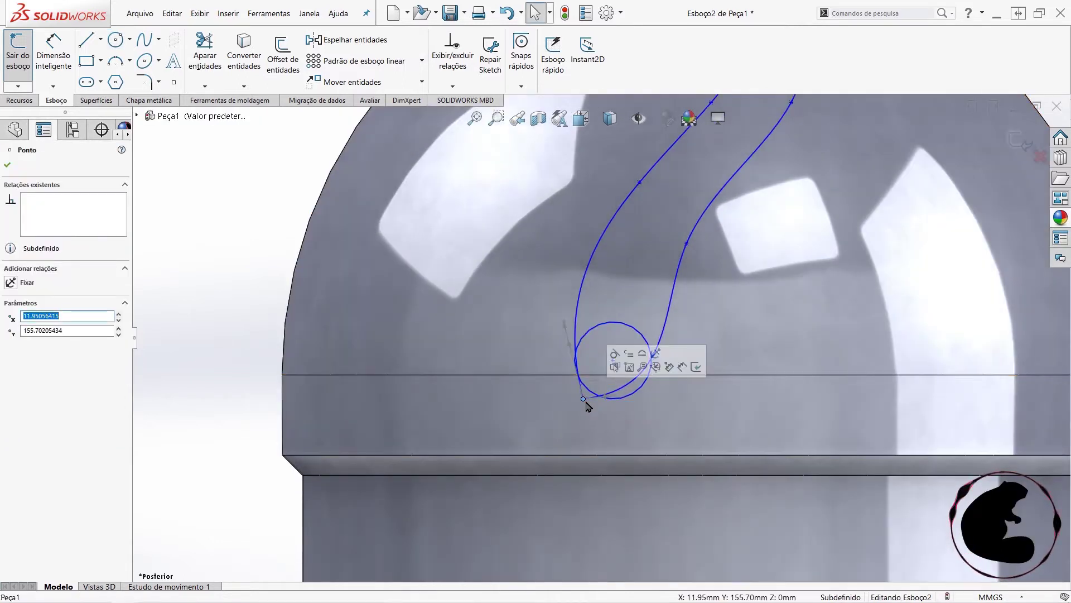
left_click(3, 166)
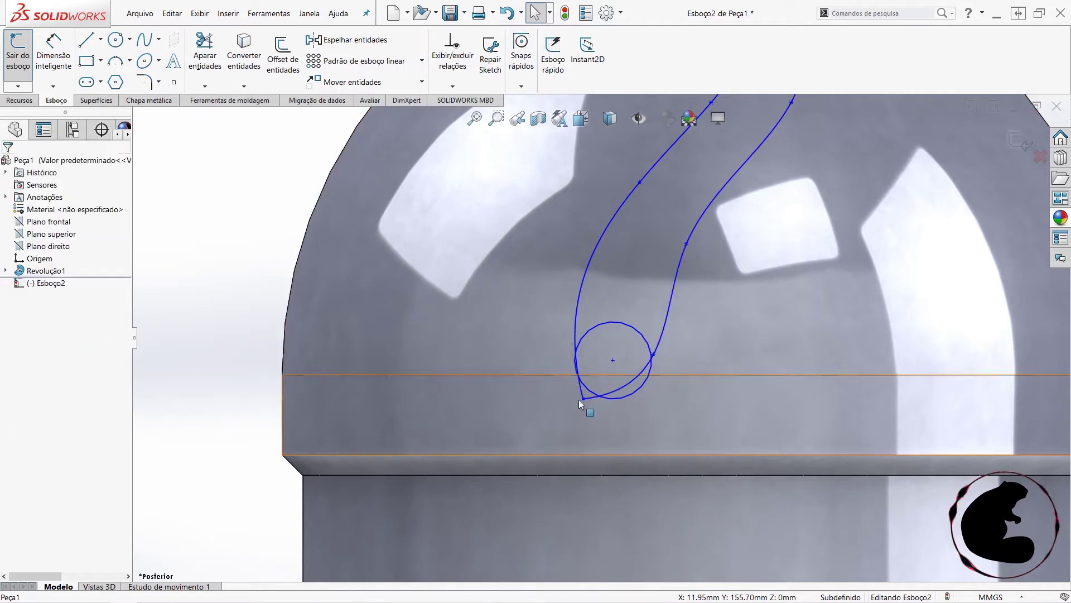
- Move the bottom point onto the circle's left edge and trim the right curve inside the circle
mouse_move(584, 400)
left_mouse_down()
mouse_move(567, 392)
mouse_move(577, 350)
left_mouse_up()
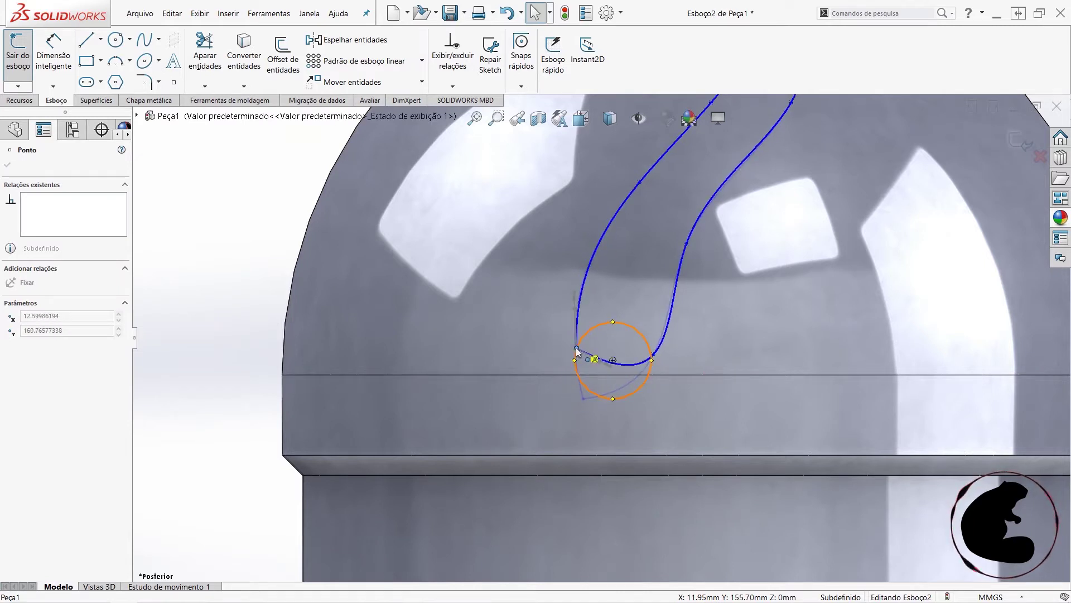
left_click_drag(577, 350, 567, 346)
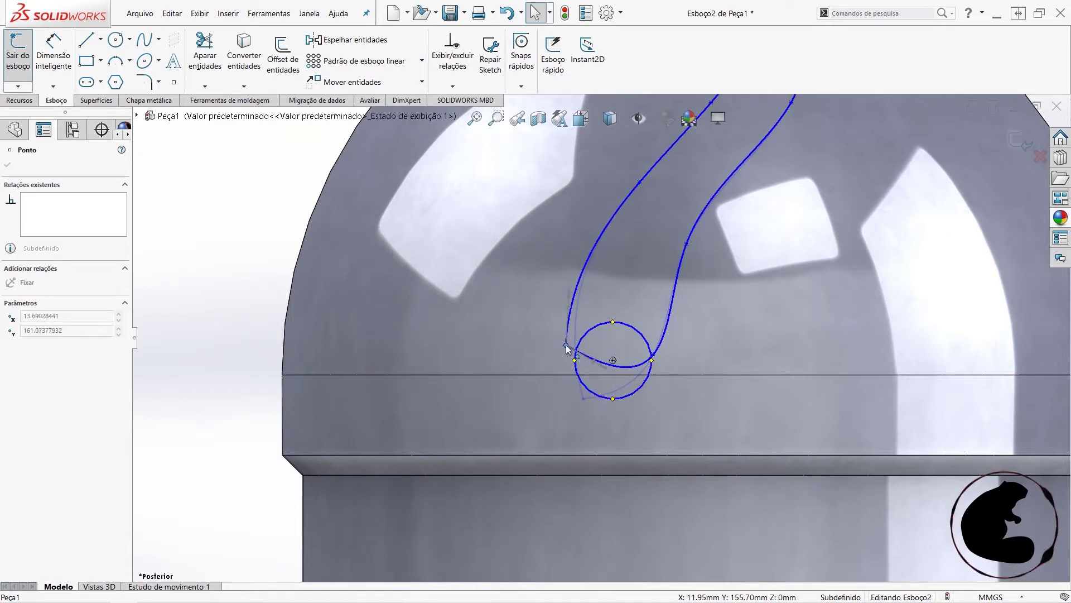
left_click(646, 364)
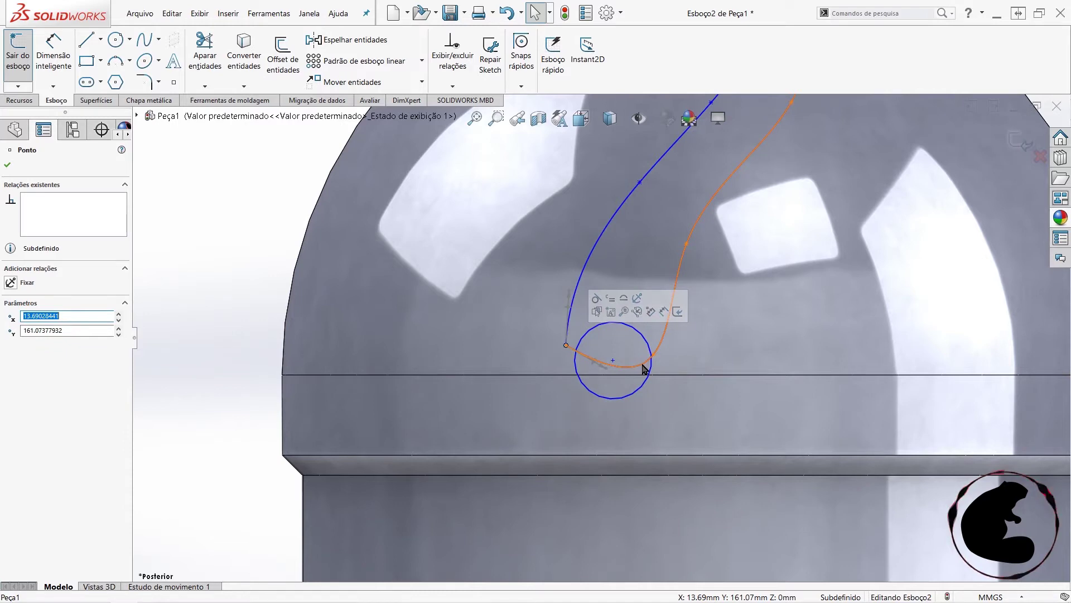
left_click(205, 56)
left_click_drag(622, 359, 626, 381)
scroll(581, 350, "down", 2)
scroll(580, 350, "down", 3)
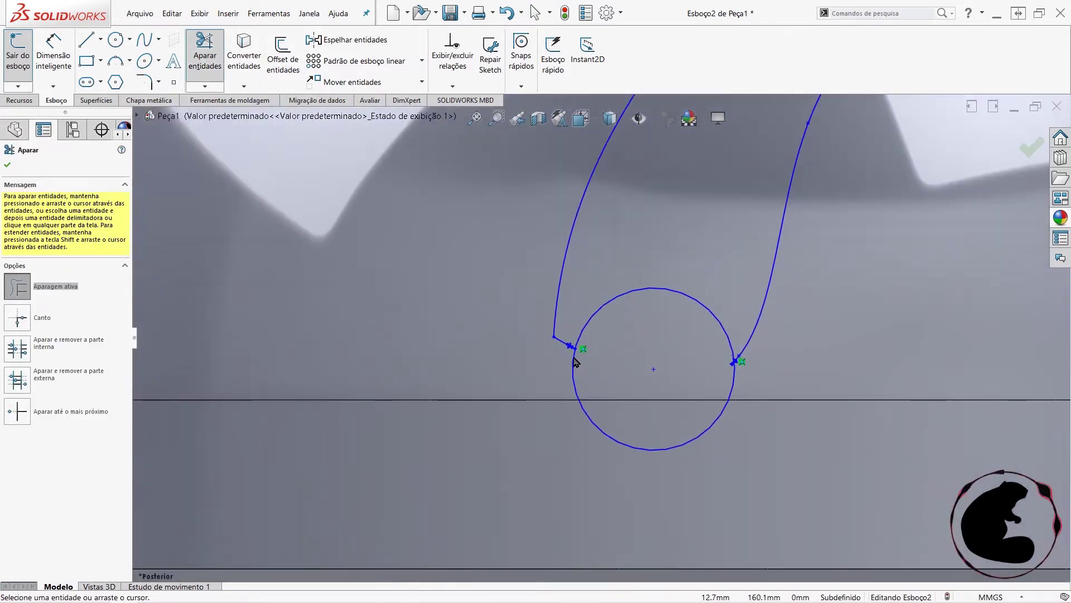
key("Escape")
- Delete the leftover curve piece and attach the right spline's end to the base circle
left_click_drag(531, 310, 612, 375)
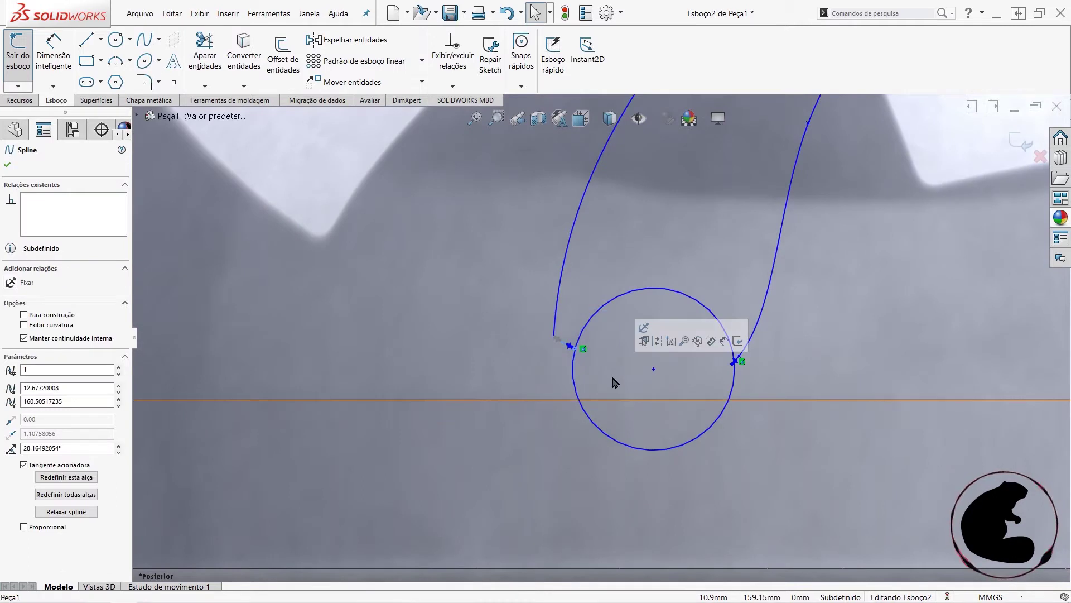
key("Delete")
scroll(737, 363, "down", 2)
scroll(653, 349, "down", 2)
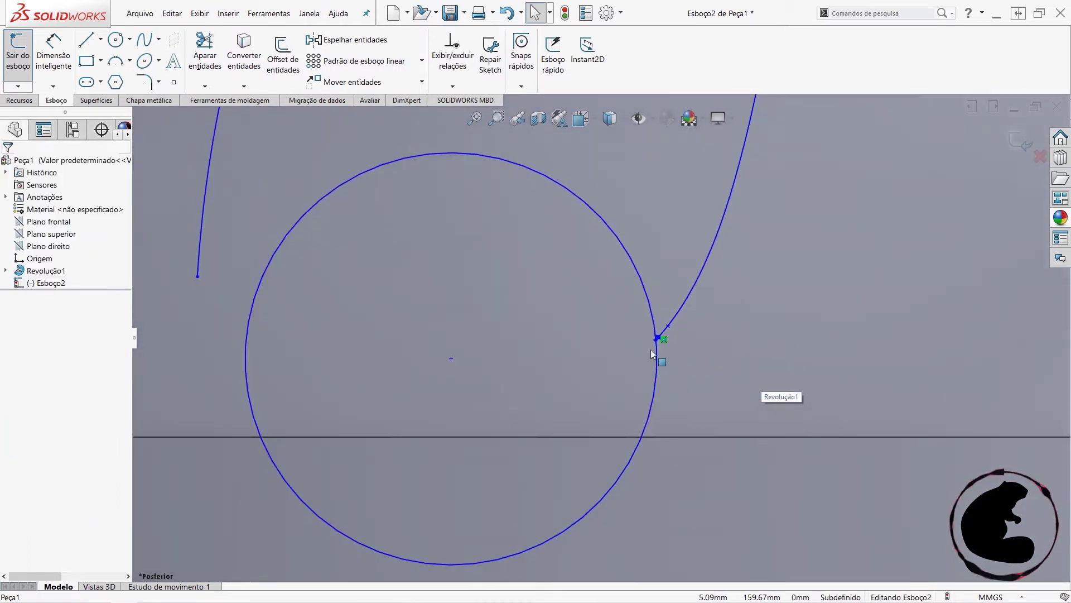
left_click_drag(659, 341, 660, 349)
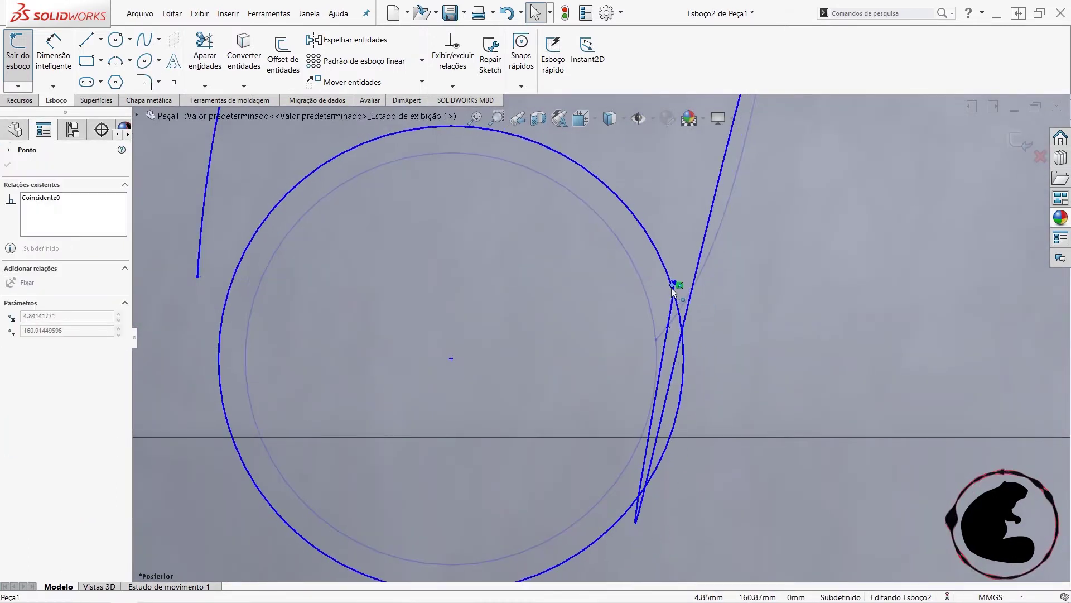
left_click_drag(659, 349, 664, 347)
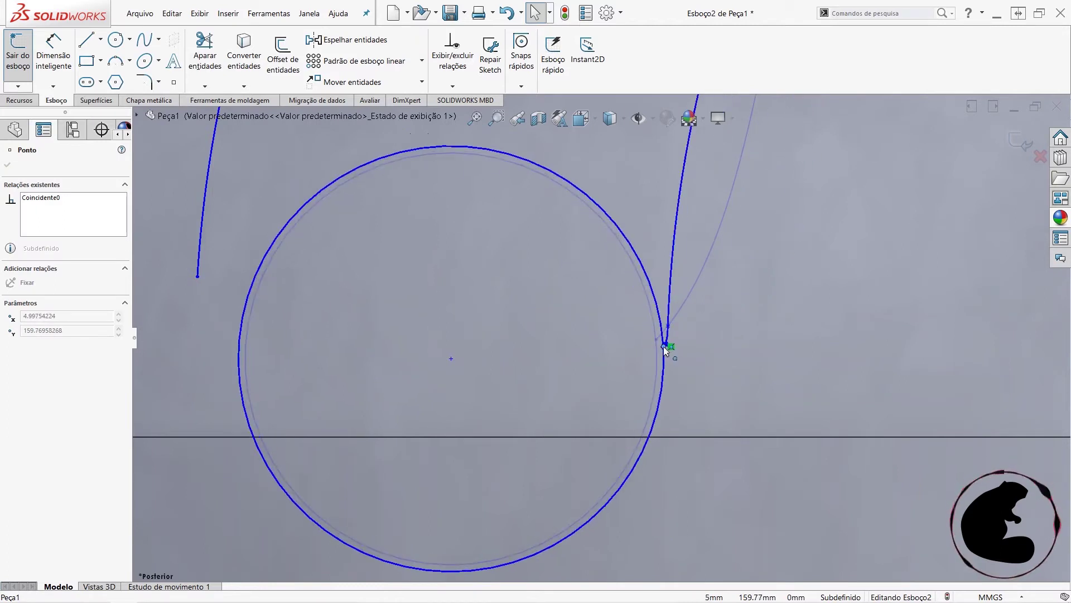
- Make the right flame spline tangent to the base circle
left_click(670, 303)
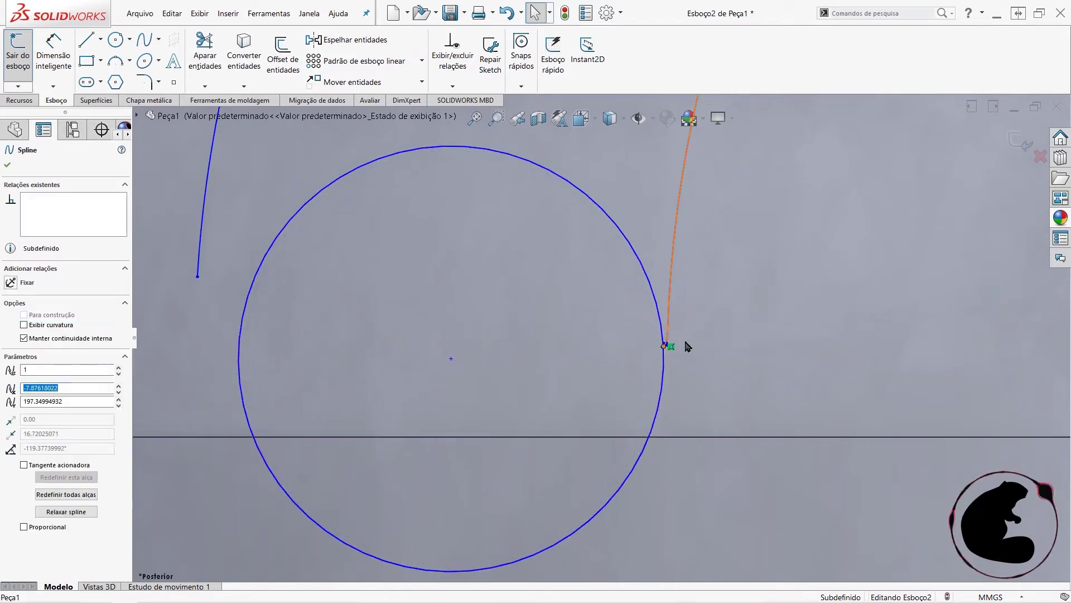
left_click(664, 370, "ctrl")
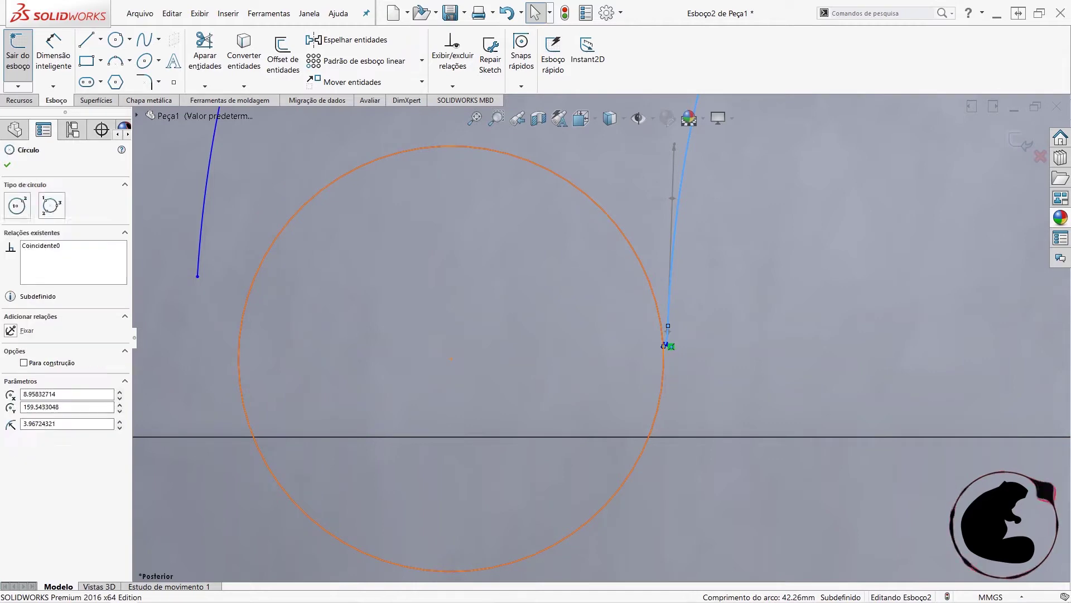
left_click(739, 273)
scroll(719, 304, "up", 2)
scroll(676, 334, "up", 3)
scroll(642, 335, "up", 3)
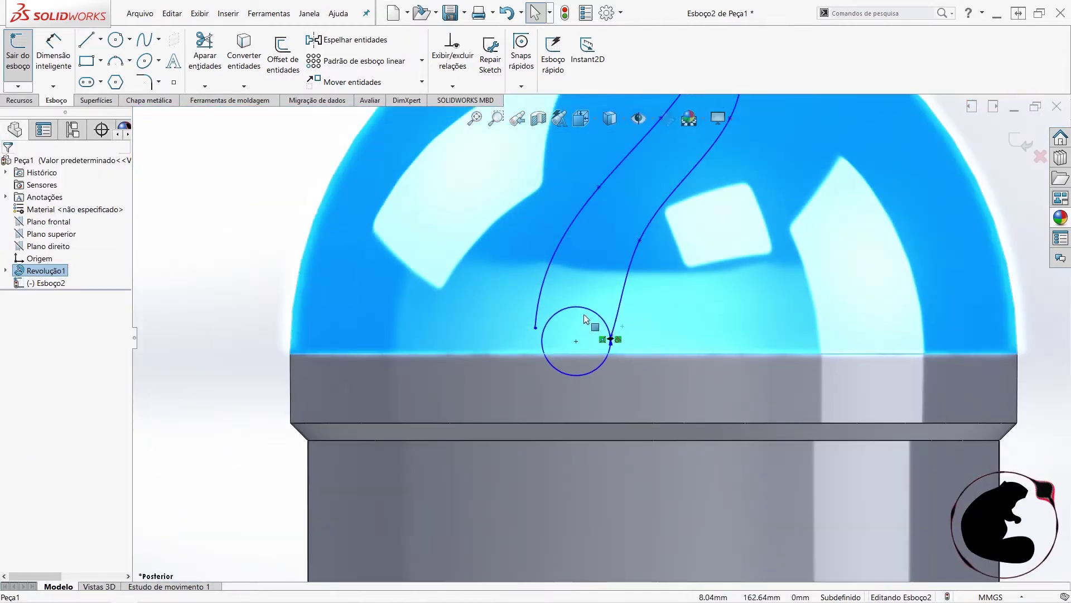
scroll(591, 338, "up", 2)
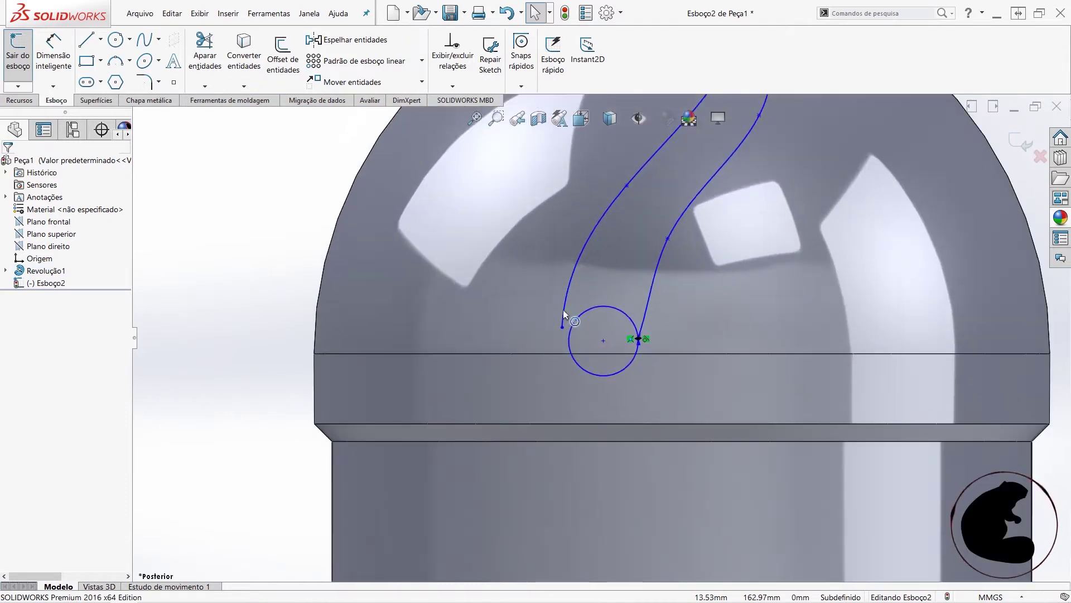
scroll(563, 327, "down", 1)
- Make the left flame spline tangent to the base arc
left_click(564, 323)
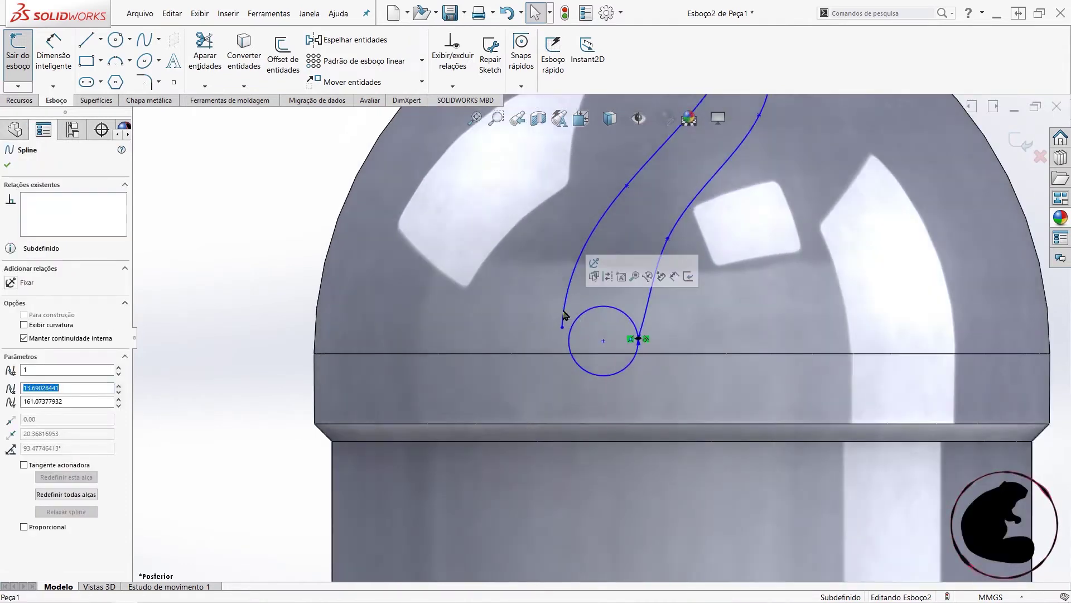
left_click(575, 347, "ctrl")
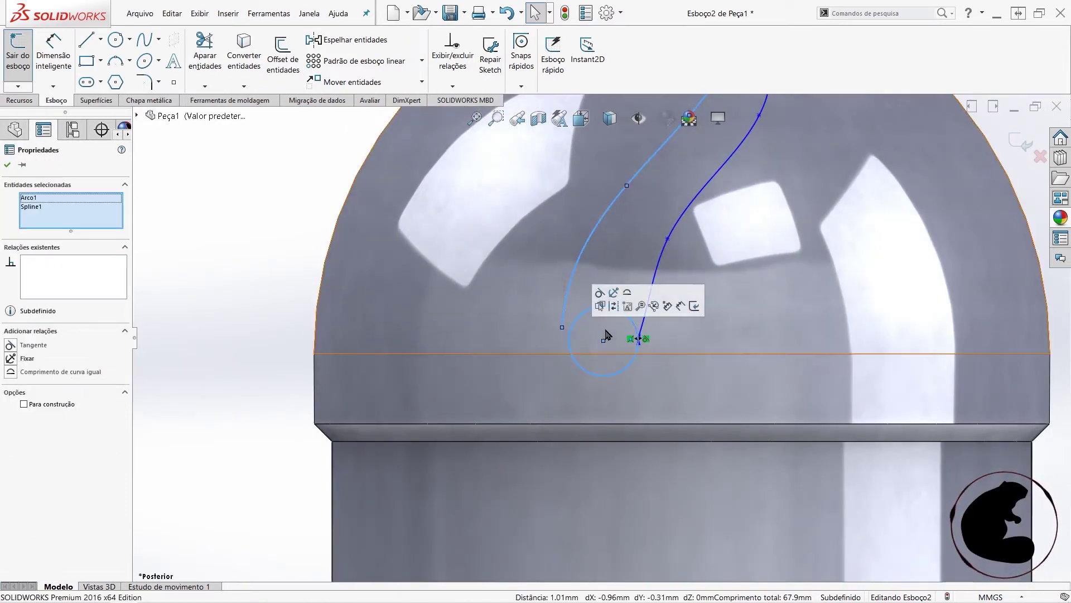
left_click(600, 291)
left_click(261, 278)
scroll(686, 346, "up", 1)
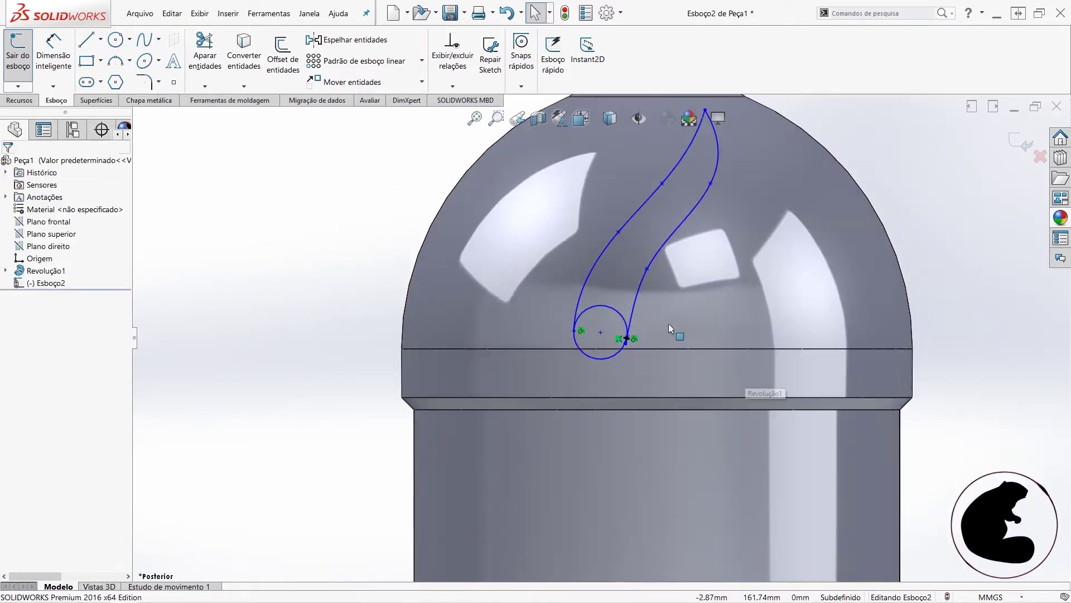
- Draw a small circle centred at the flame's pointed tip
scroll(642, 356, "down", 2)
scroll(618, 366, "down", 1)
scroll(580, 351, "down", 2)
scroll(580, 350, "down", 1)
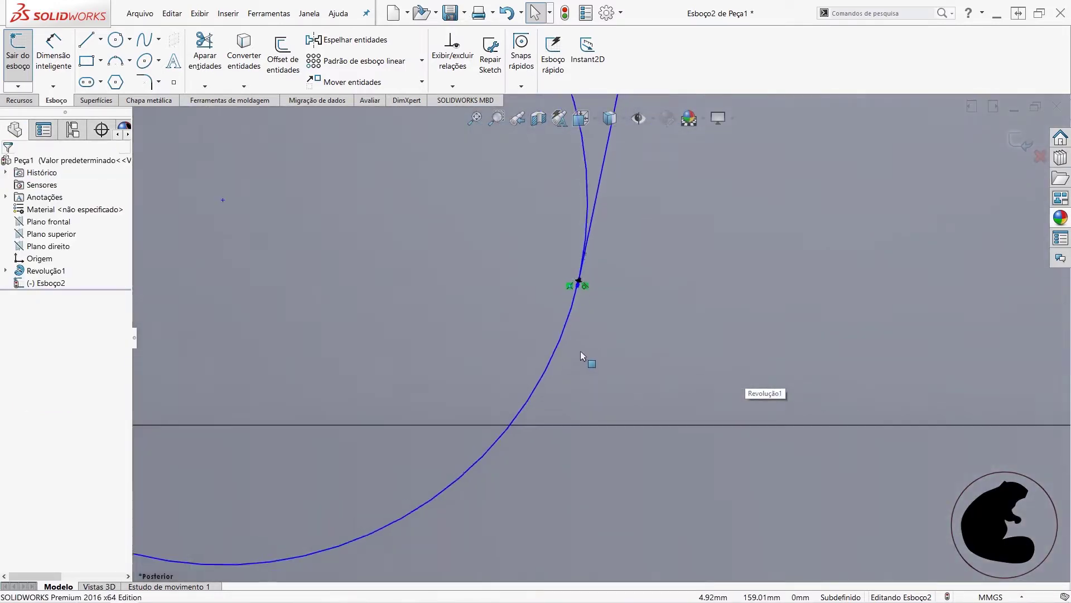
scroll(598, 347, "up", 1)
scroll(601, 353, "up", 2)
scroll(601, 355, "up", 1)
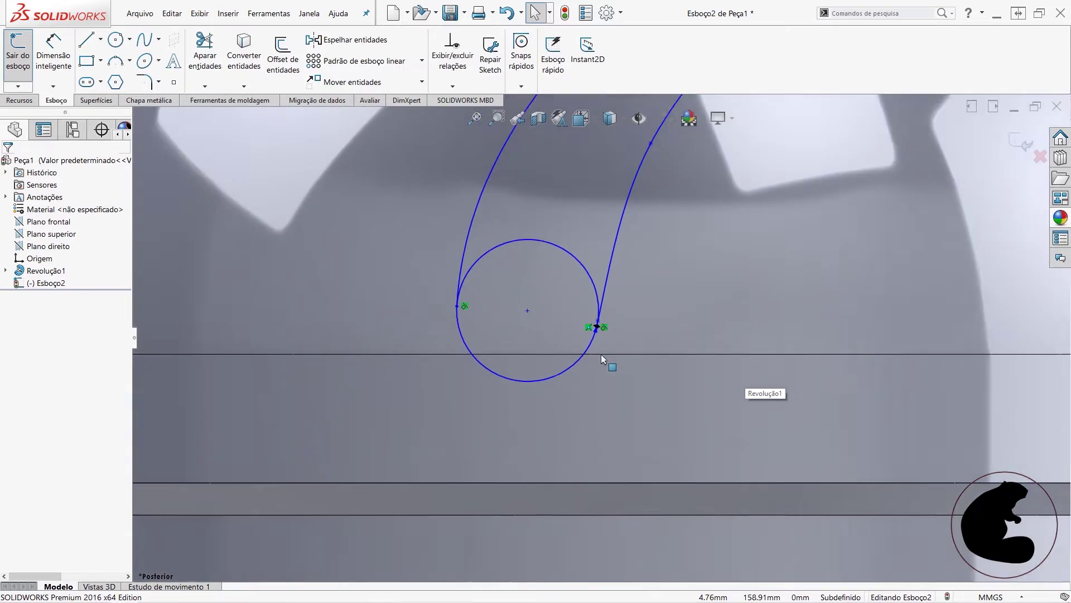
scroll(619, 346, "up", 2)
scroll(669, 251, "up", 2)
scroll(637, 251, "up", 1)
scroll(636, 251, "down", 1)
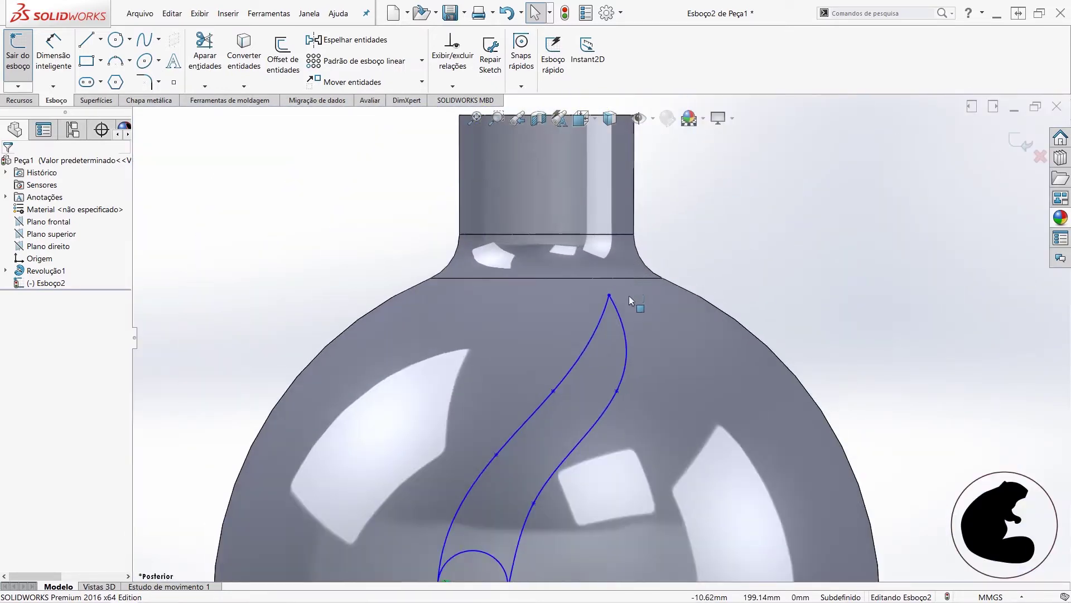
scroll(636, 294, "down", 2)
scroll(629, 323, "down", 1)
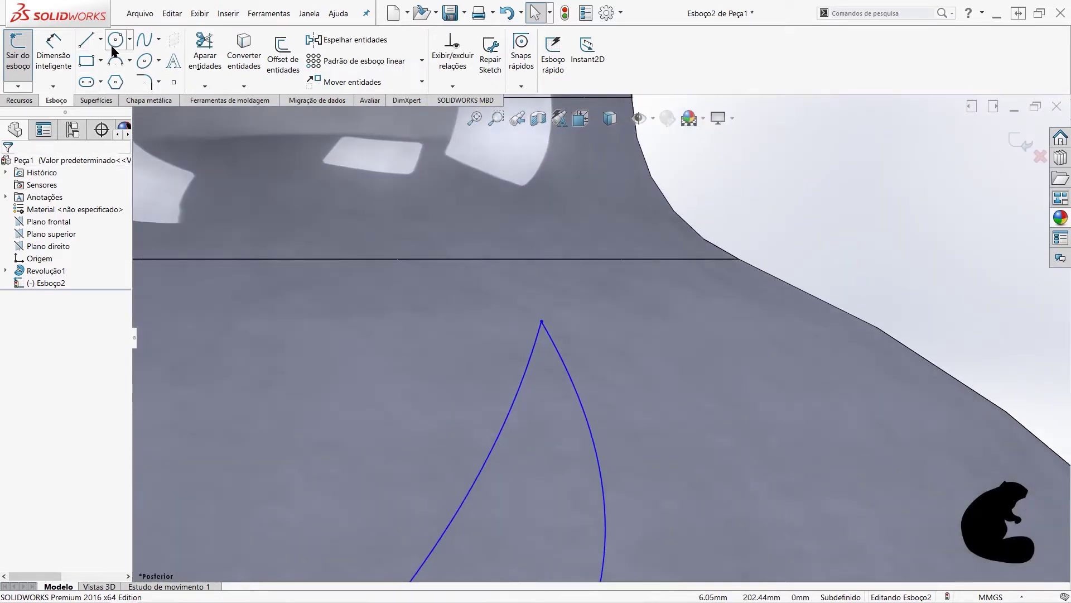
left_click(115, 40)
left_click(545, 375)
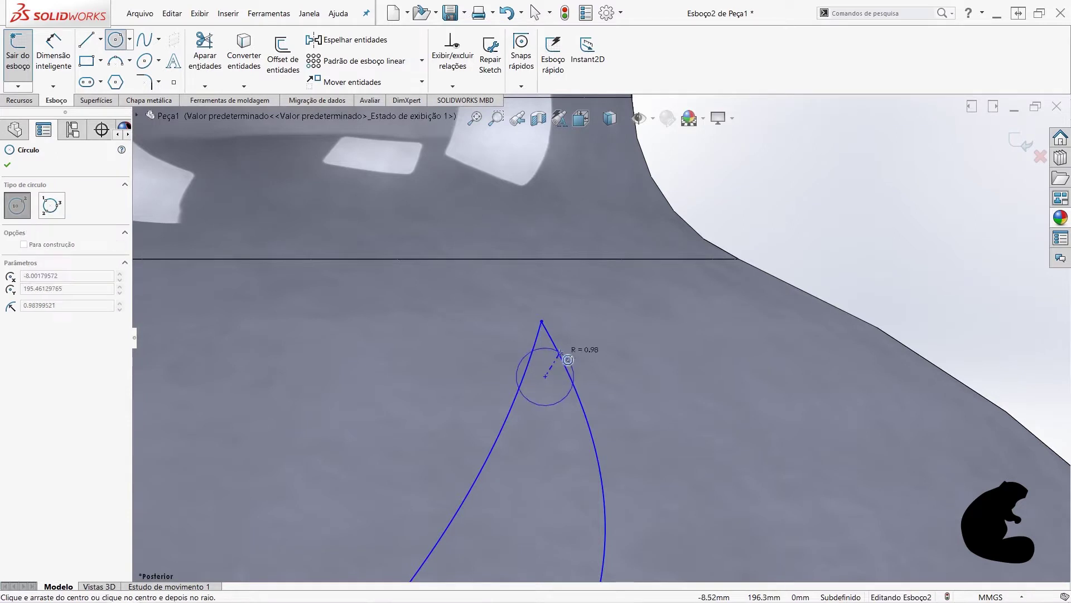
left_click(567, 359)
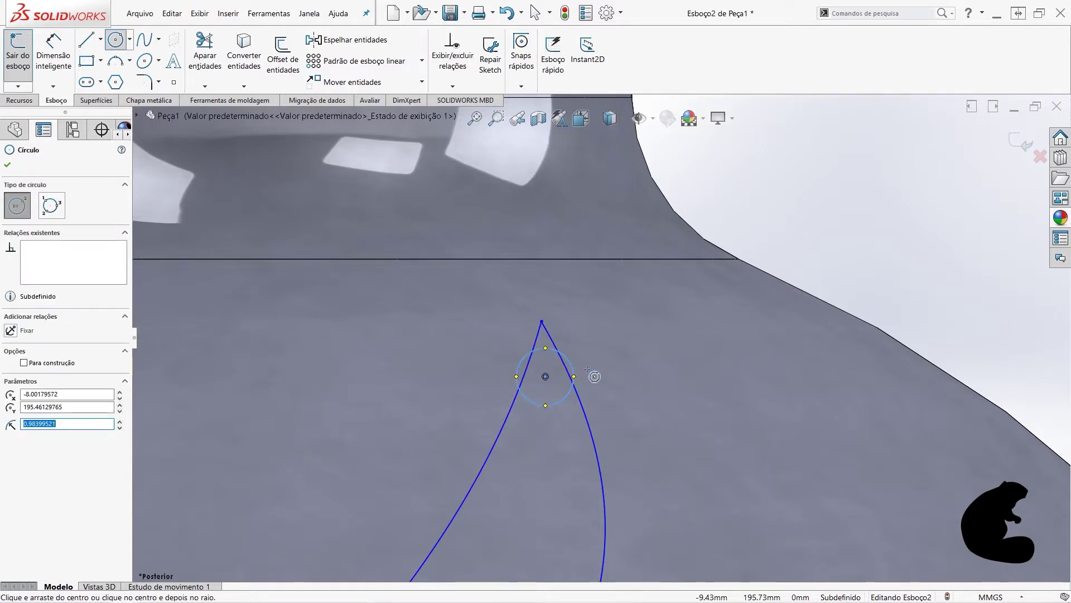
key("Escape")
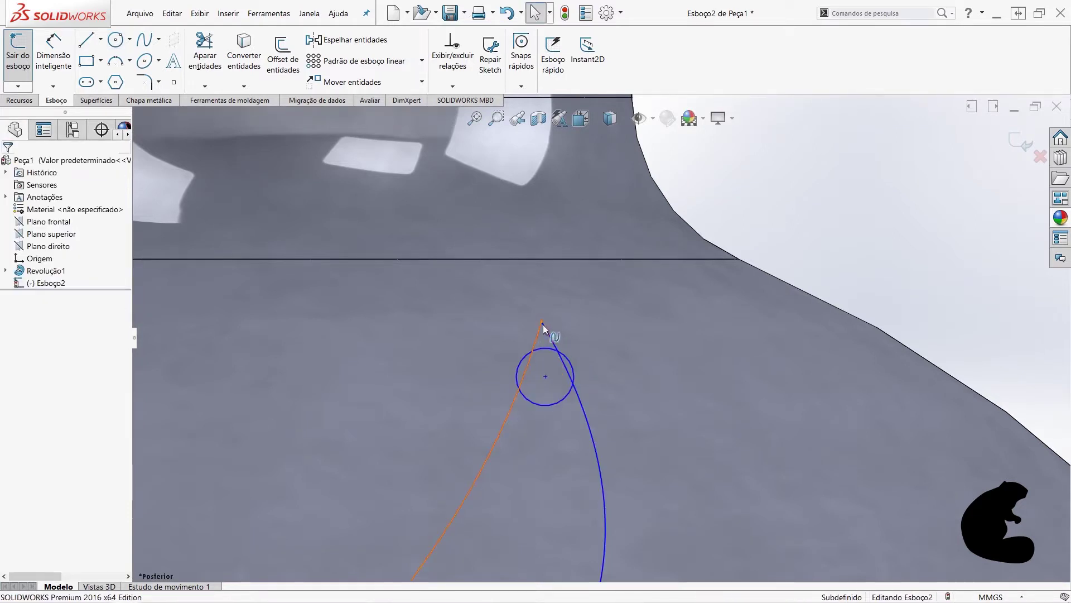
- Make the right flame curve tangent to the tip circle
left_click(544, 325)
left_click(547, 335)
left_click(542, 324)
left_click(549, 340)
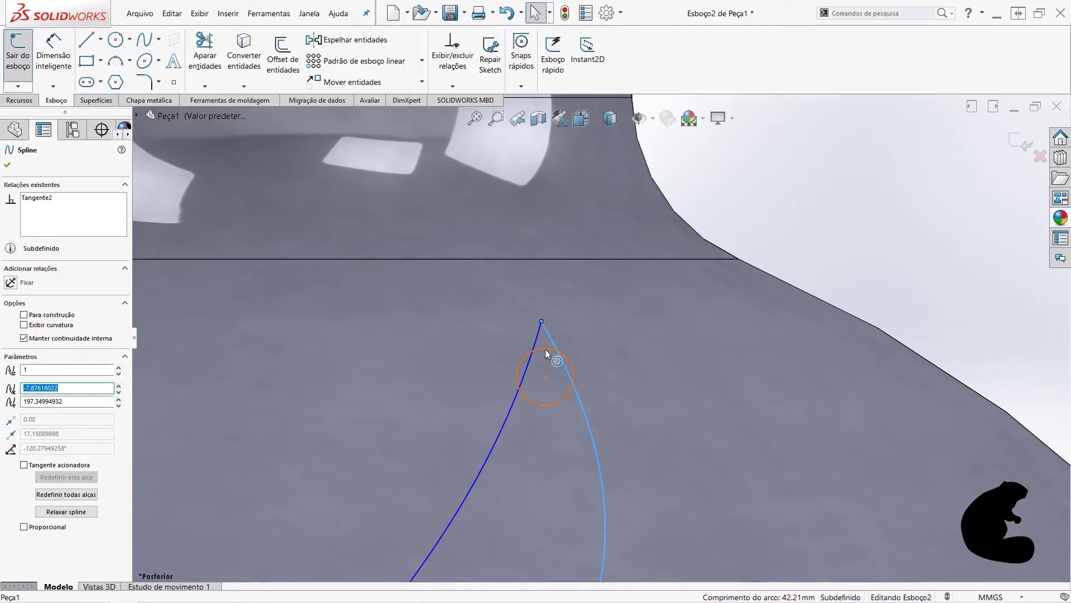
left_click(544, 349)
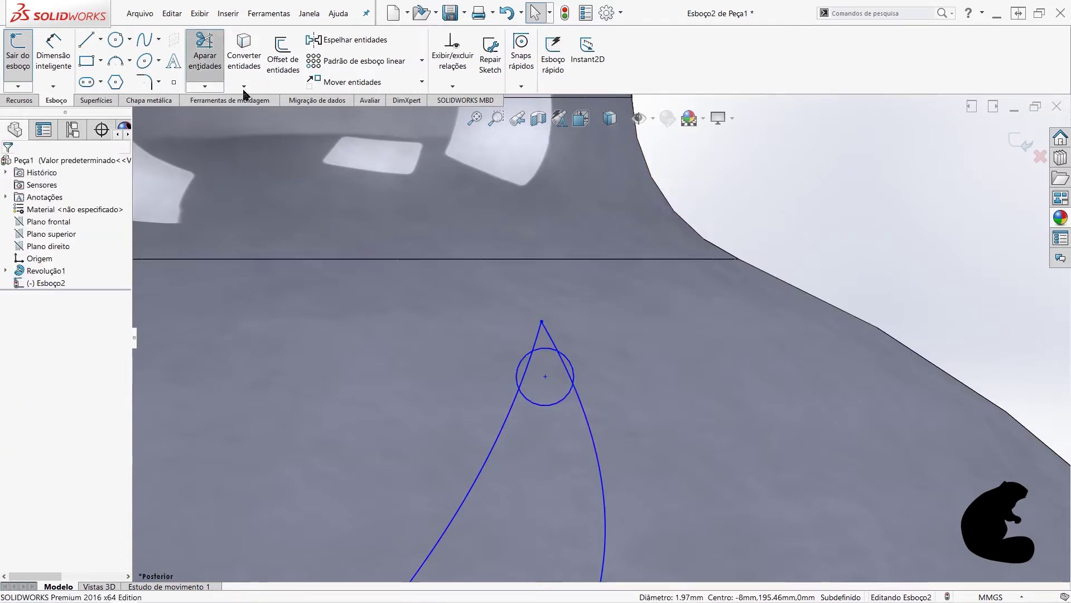
left_click(205, 56)
key("Escape")
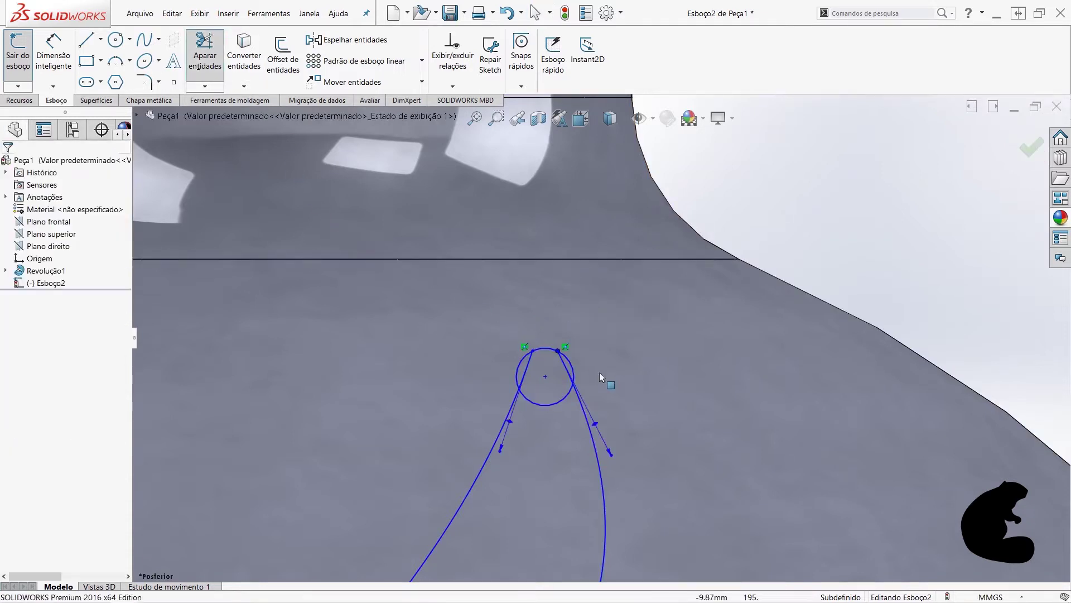
left_click(566, 368)
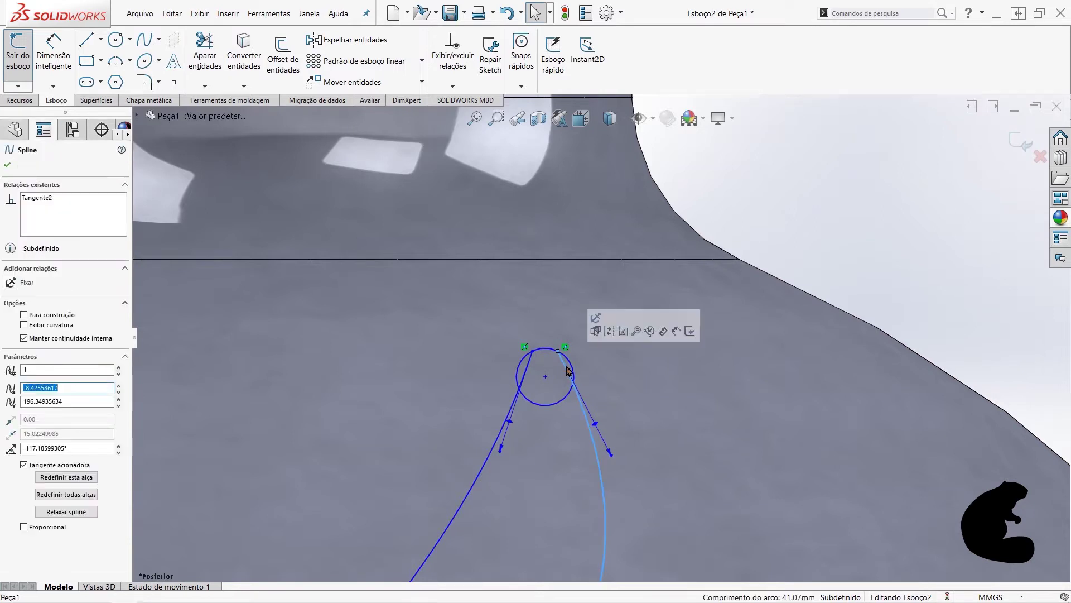
left_click(574, 372, "ctrl")
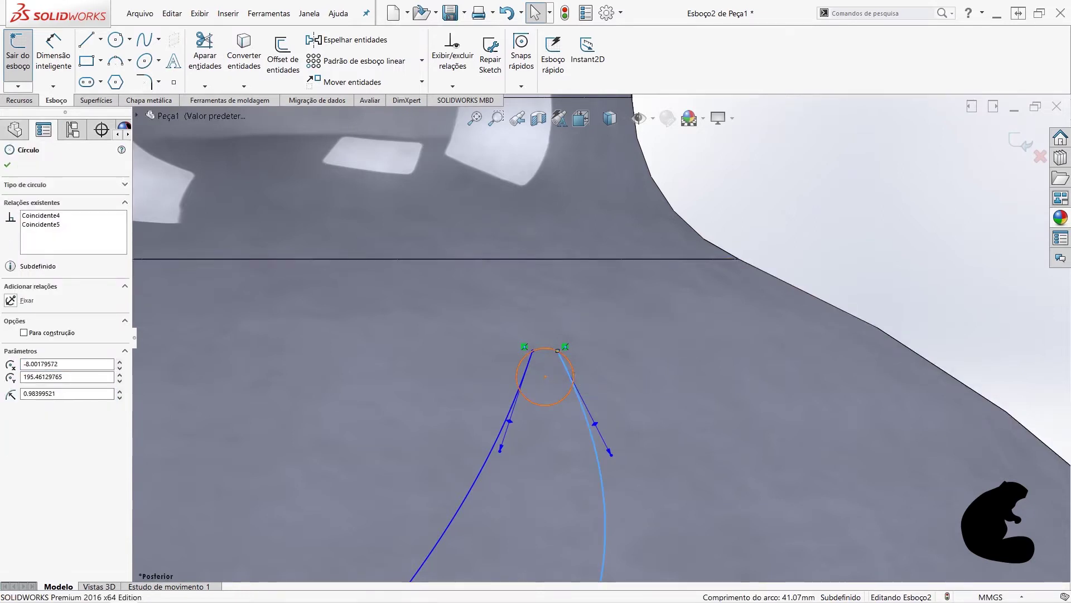
left_click(611, 323)
left_click(896, 241)
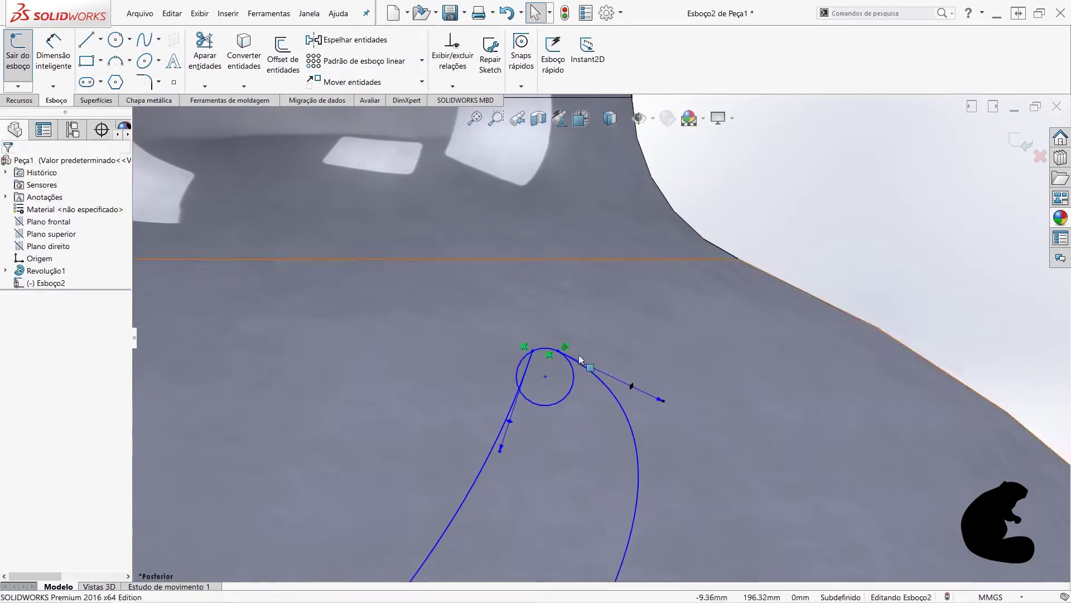
- Make the left flame curve tangent to the tip circle and shorten its tangent handle
left_click(521, 394)
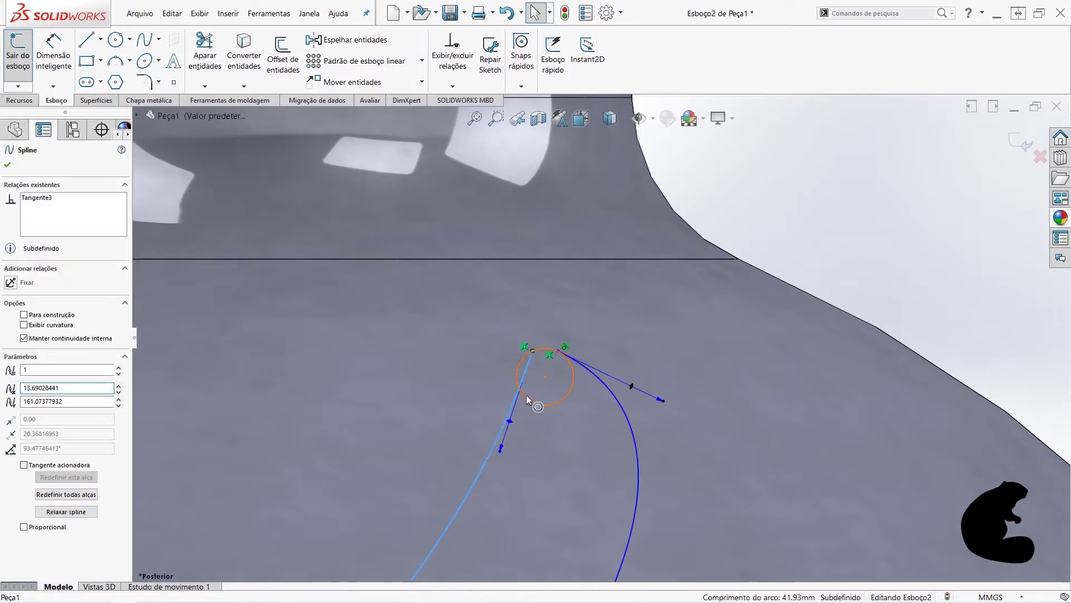
left_click(527, 395, "ctrl")
left_click(557, 348)
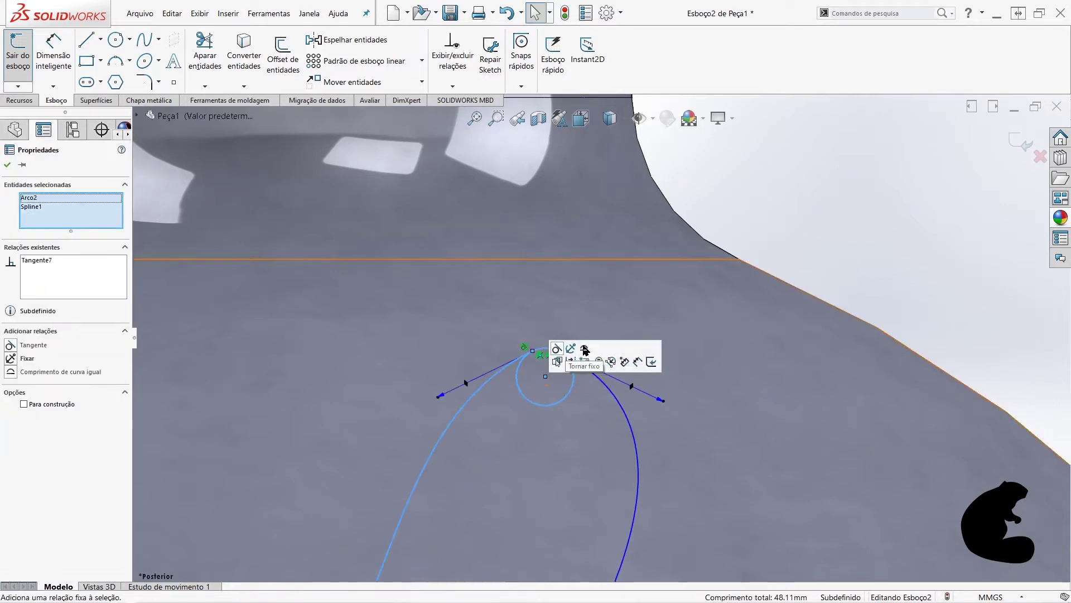
left_click(832, 235)
mouse_move(437, 400)
left_mouse_down()
mouse_move(445, 409)
mouse_move(457, 388)
mouse_move(495, 420)
left_mouse_up()
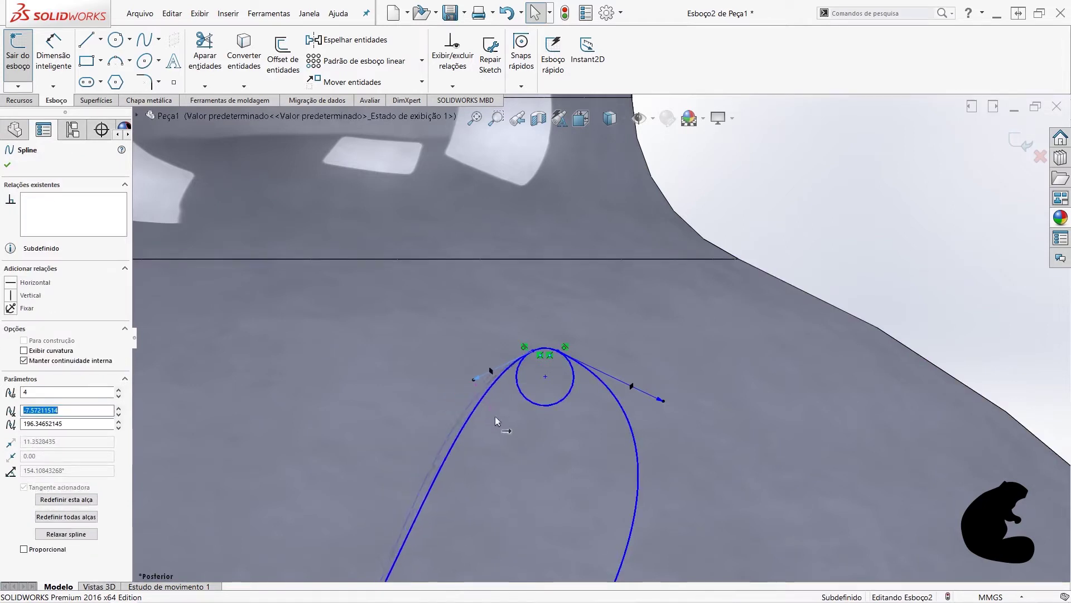
- Drag spline points to give the flame a smoother upper bend
left_click_drag(533, 352, 549, 341)
scroll(588, 364, "up", 3)
scroll(588, 390, "up", 2)
scroll(588, 411, "up", 3)
scroll(586, 415, "down", 3)
left_click_drag(610, 354, 571, 365)
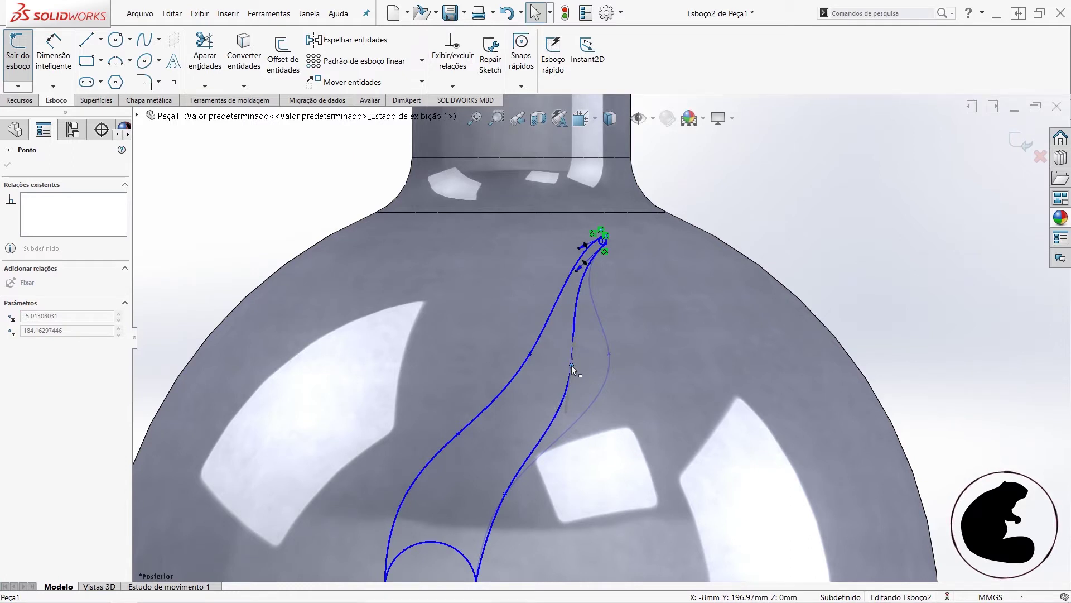
left_click_drag(572, 365, 559, 374)
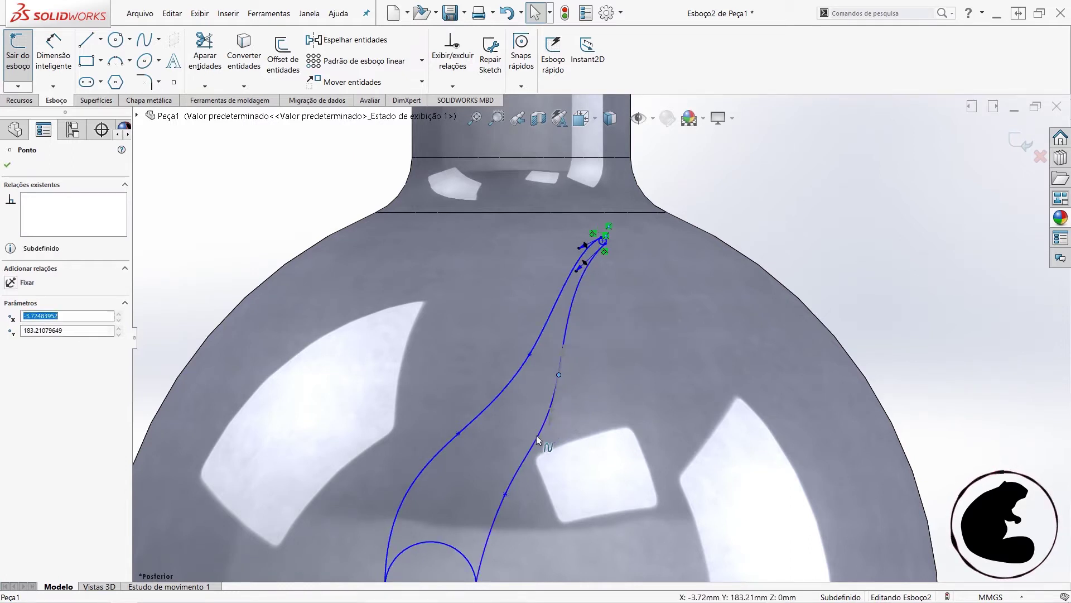
- Adjust the inner curve's lower bend and nudge a point left to refine the twist
mouse_move(503, 495)
left_mouse_down()
mouse_move(517, 500)
mouse_move(484, 488)
left_mouse_up()
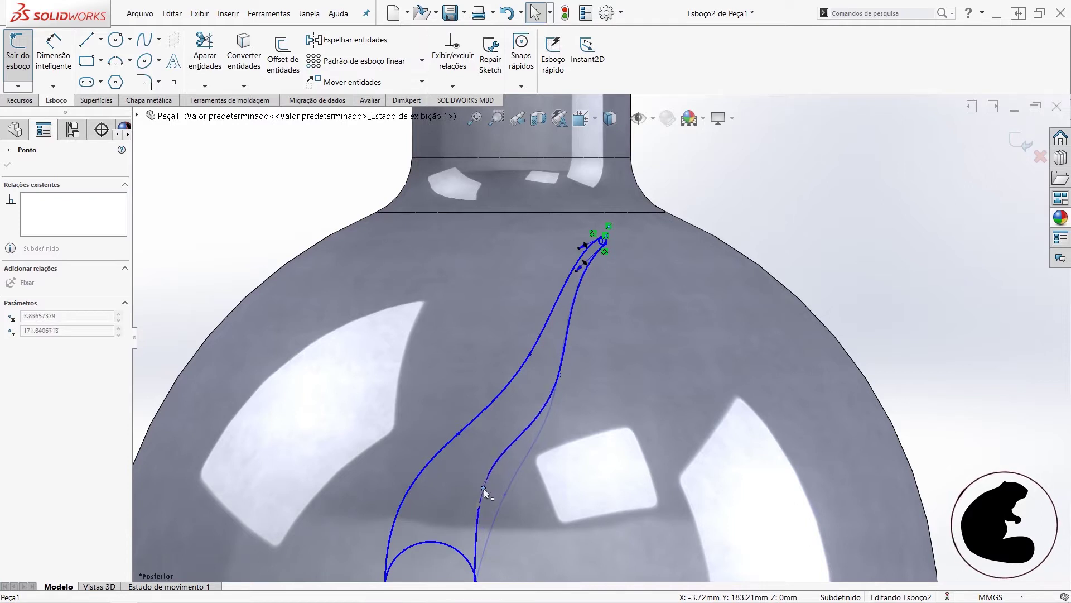
left_click_drag(484, 488, 488, 493)
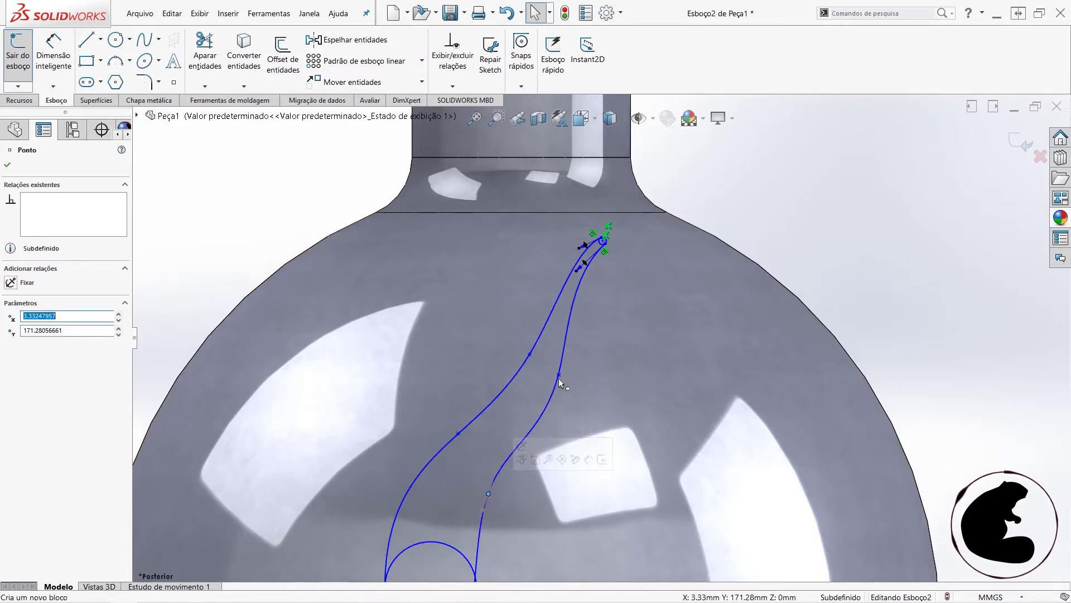
left_click_drag(559, 377, 544, 383)
scroll(591, 247, "down", 2)
scroll(590, 246, "down", 2)
scroll(590, 247, "down", 2)
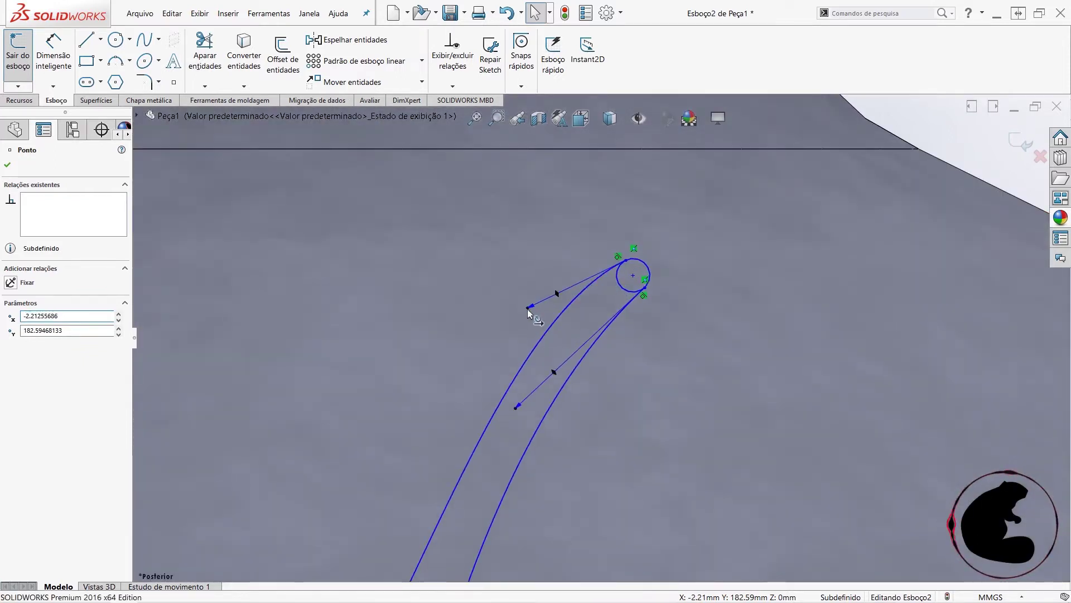
- Lengthen the tip tangent, drag the right branch end outward, and pull a middle point left
left_click(545, 329)
left_click(550, 297)
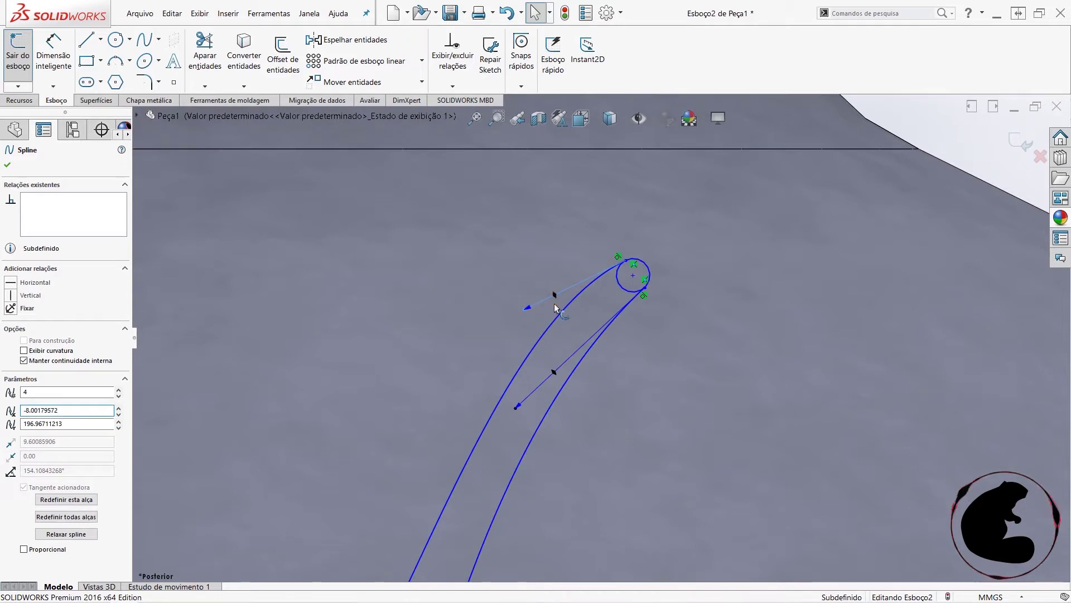
left_click_drag(529, 313, 524, 310)
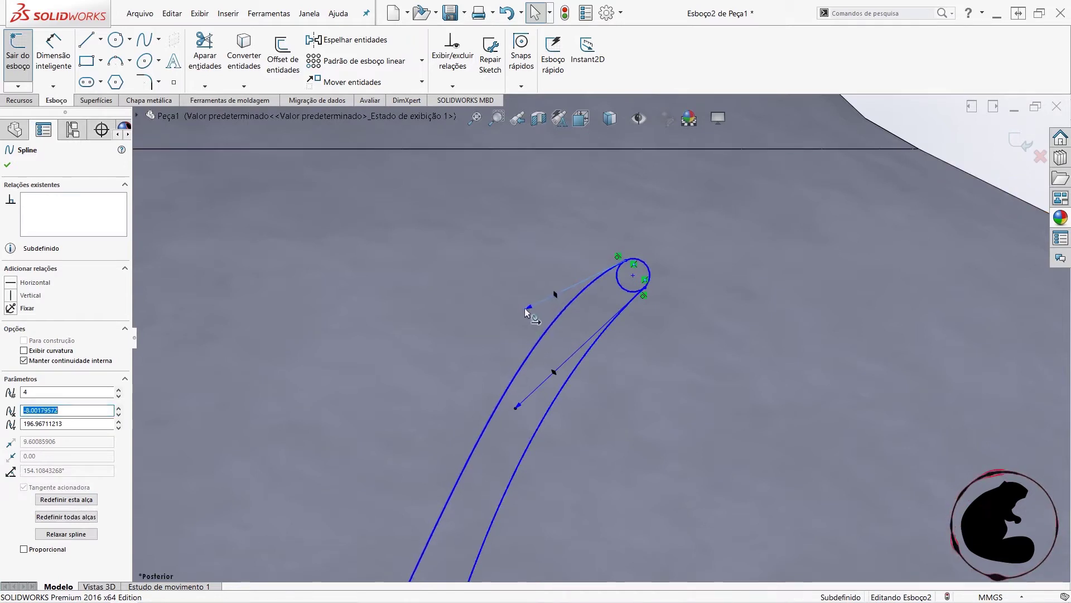
left_click_drag(627, 267, 624, 269)
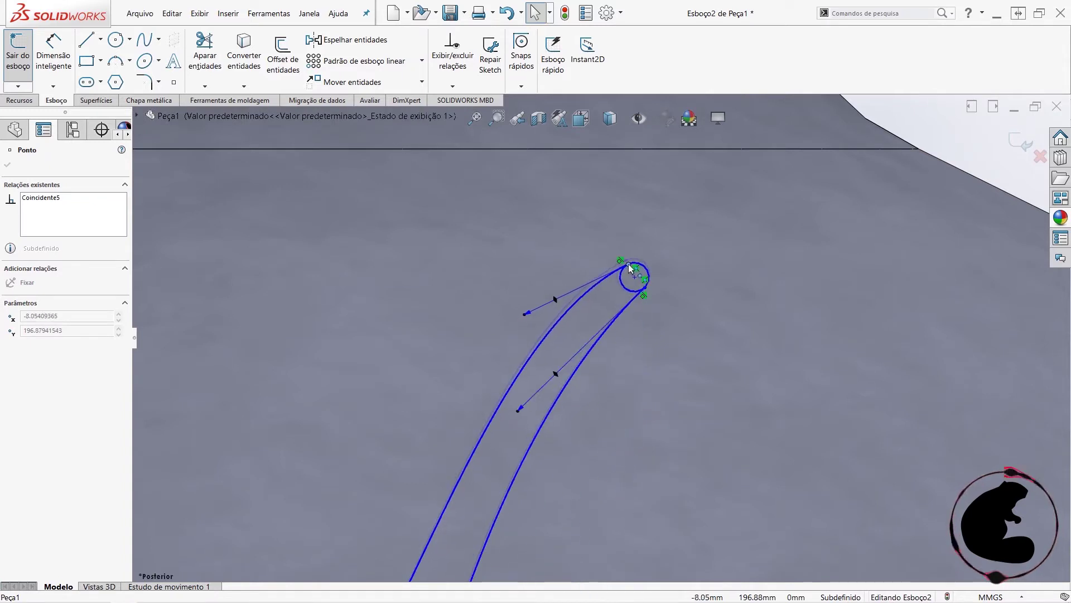
left_click_drag(624, 269, 658, 278)
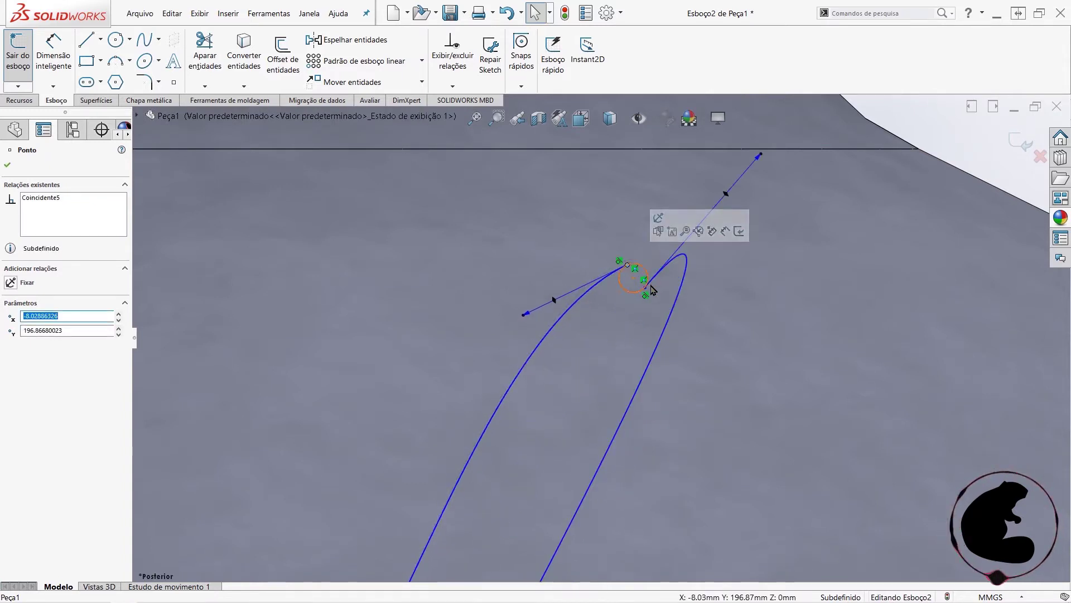
scroll(664, 324, "up", 5)
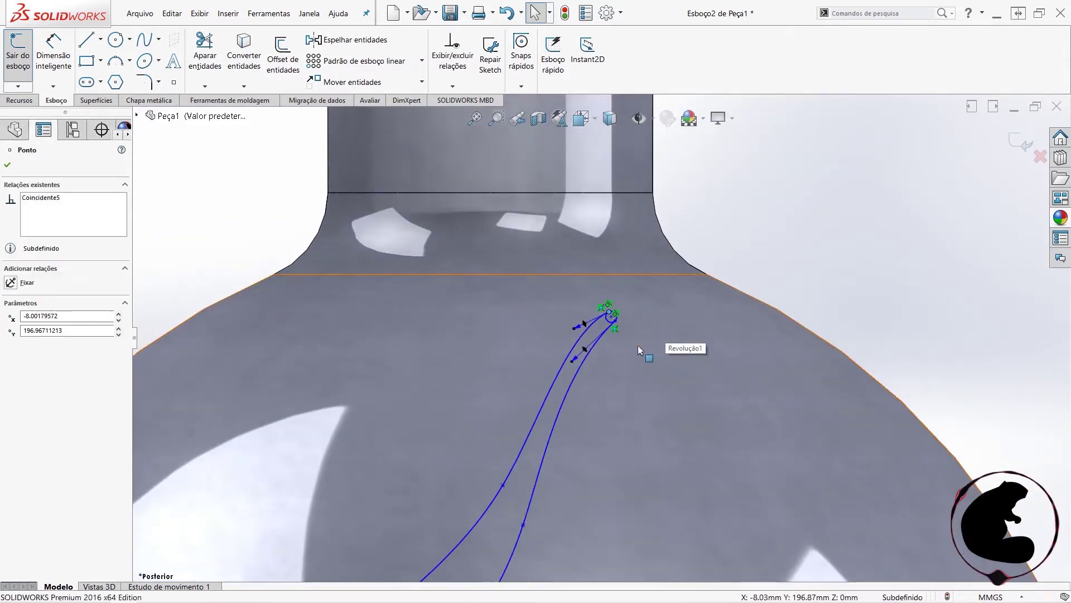
scroll(630, 322, "up", 5)
scroll(614, 374, "down", 2)
scroll(588, 396, "down", 2)
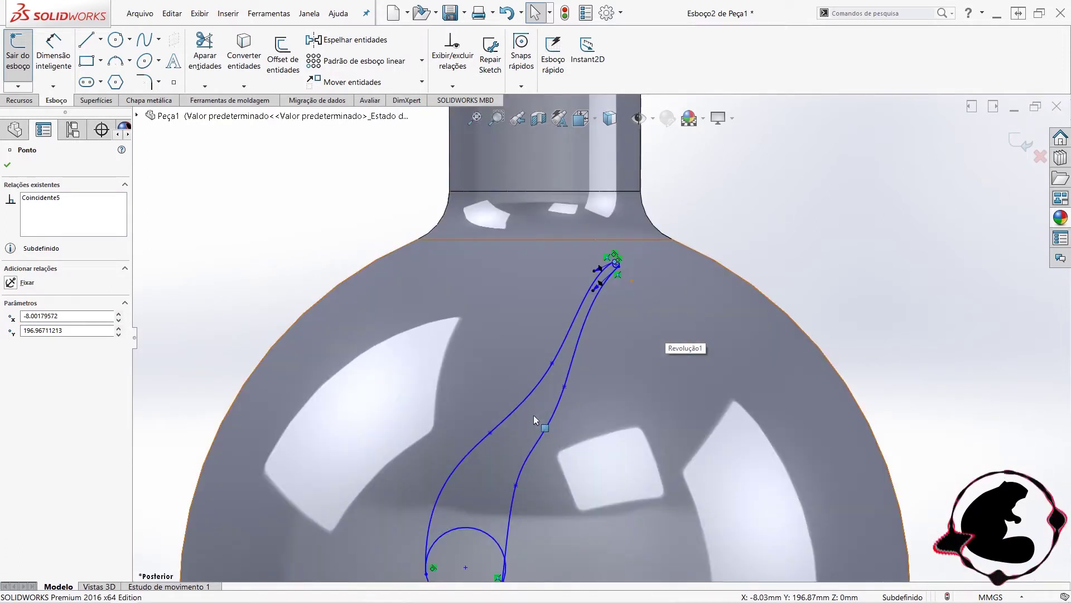
left_click_drag(546, 362, 540, 365)
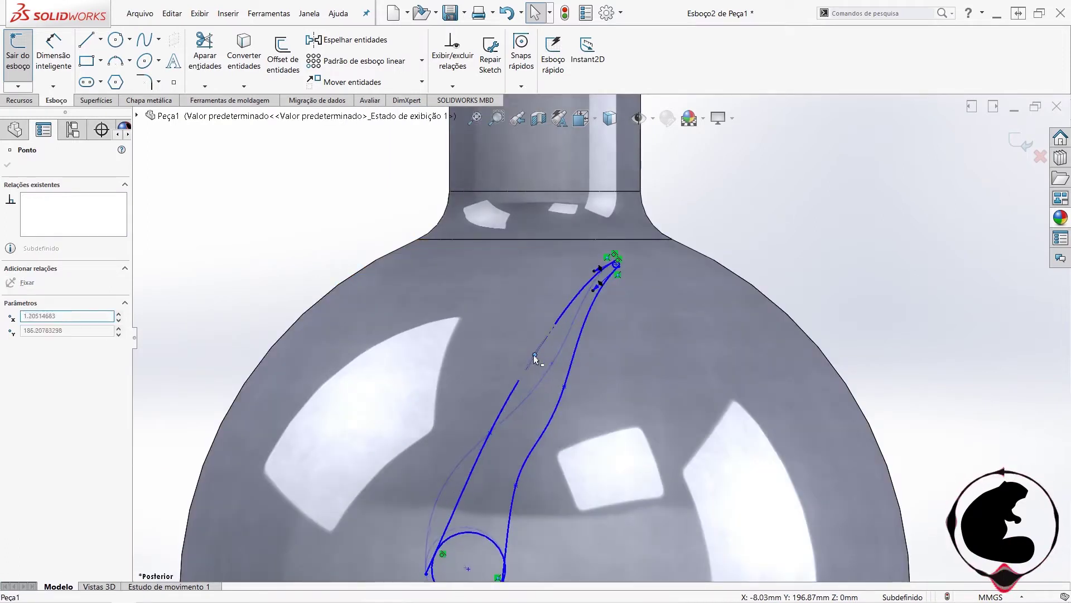
left_click(791, 227)
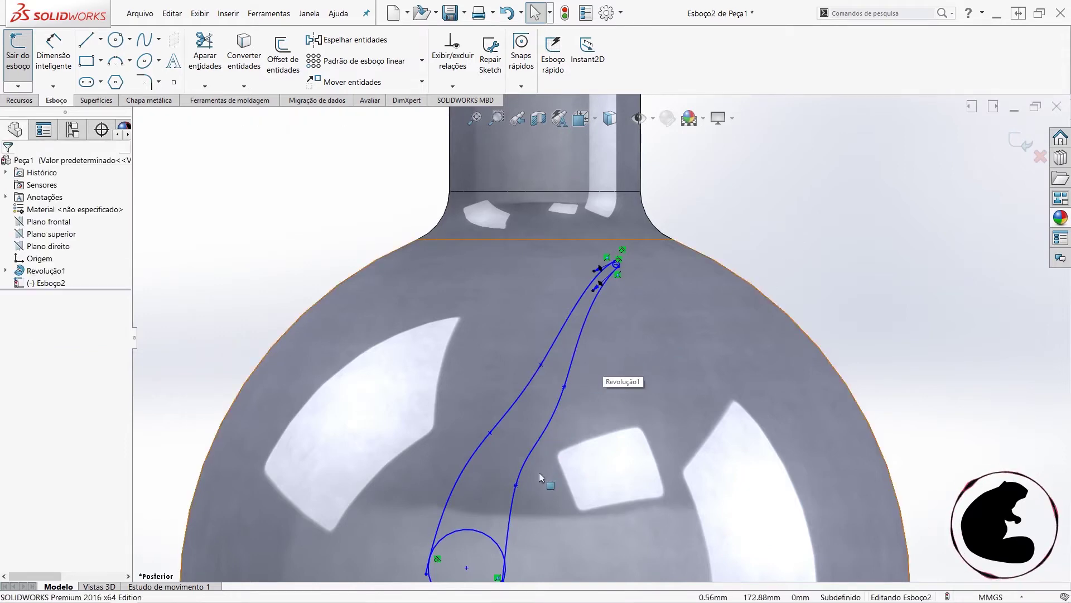
scroll(536, 486, "up", 1)
scroll(484, 540, "down", 2)
scroll(474, 533, "down", 2)
scroll(469, 474, "down", 1)
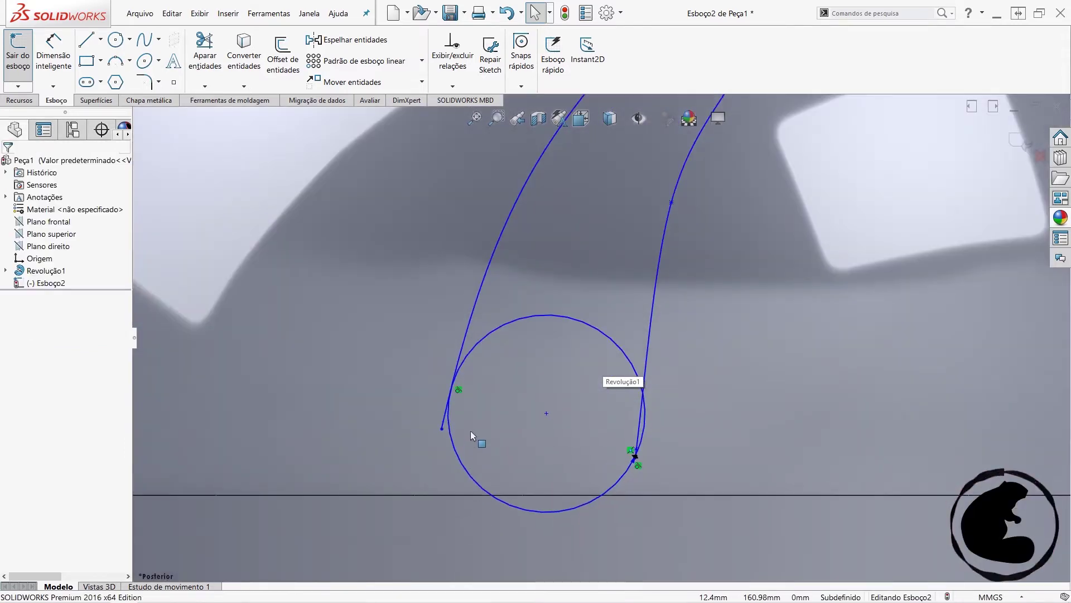
scroll(471, 430, "down", 1)
left_click(204, 50)
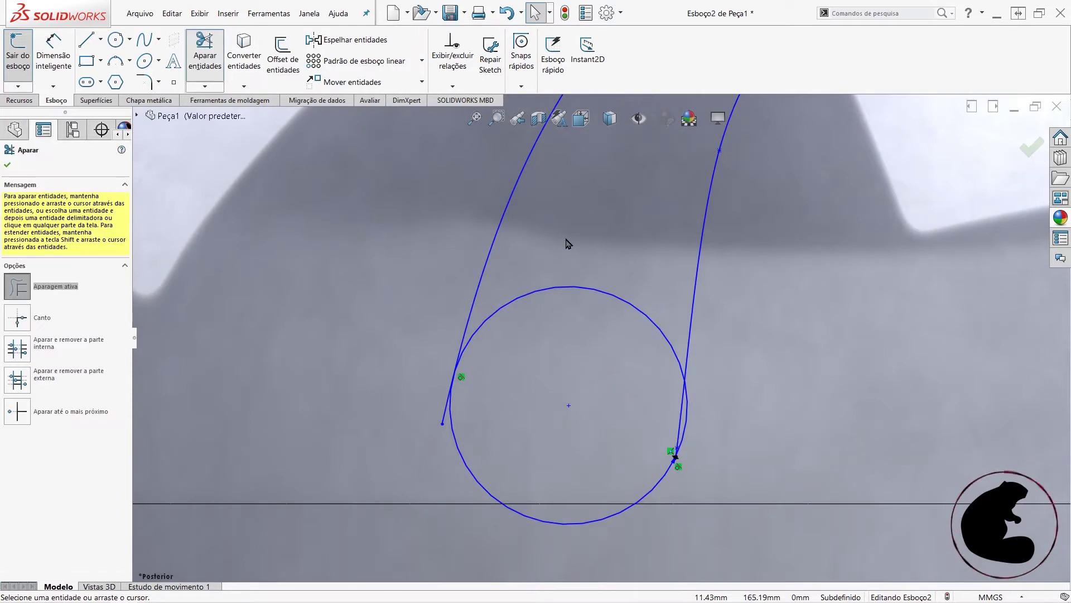
scroll(658, 427, "down", 3)
scroll(692, 414, "down", 2)
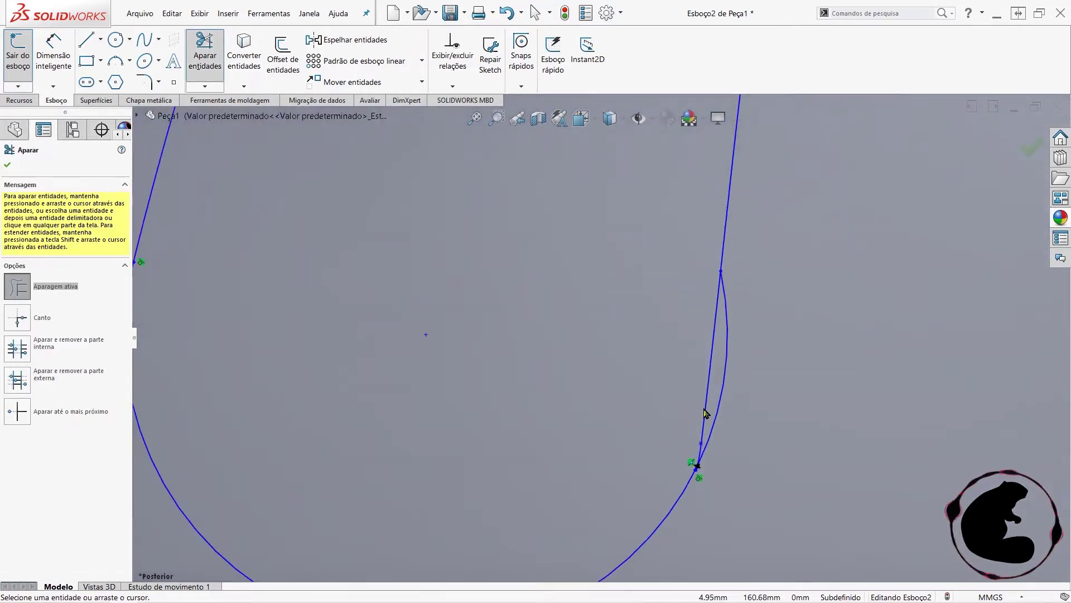
key("Escape")
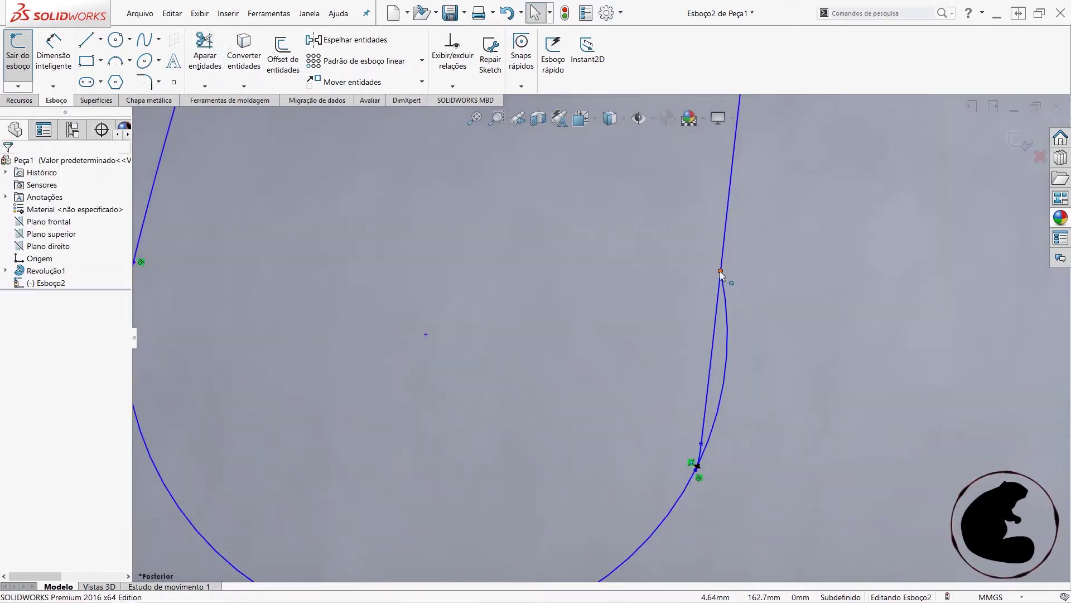
left_click(720, 271)
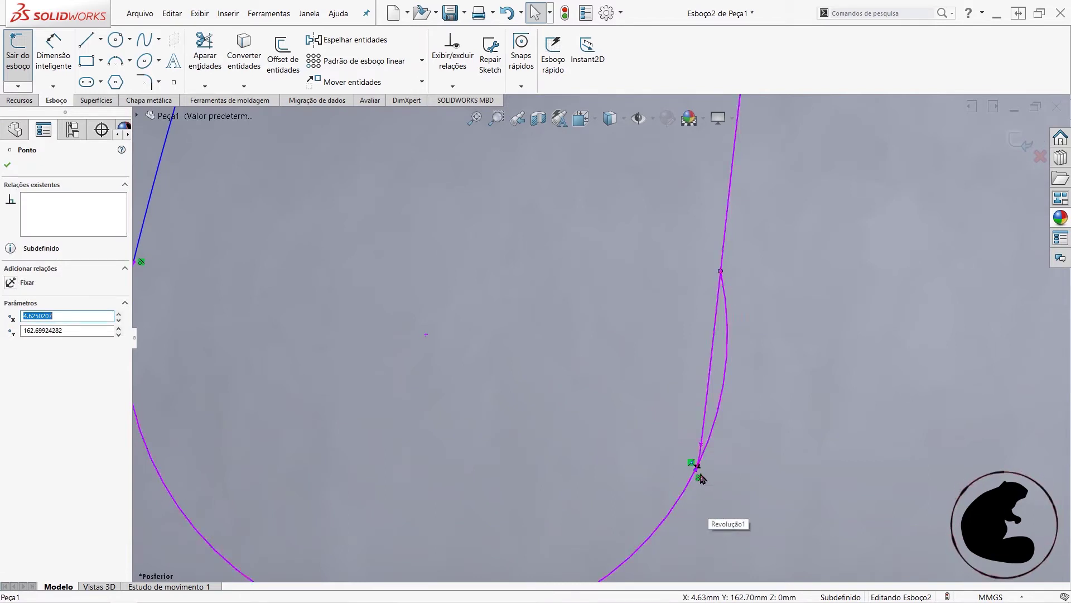
left_click(700, 459, "ctrl")
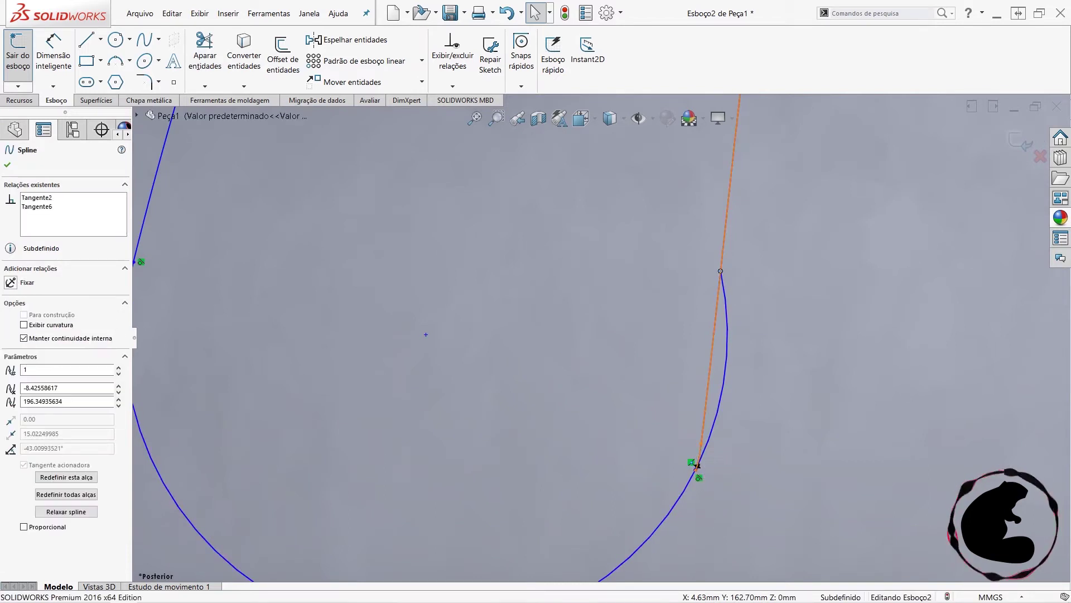
scroll(730, 413, "up", 2)
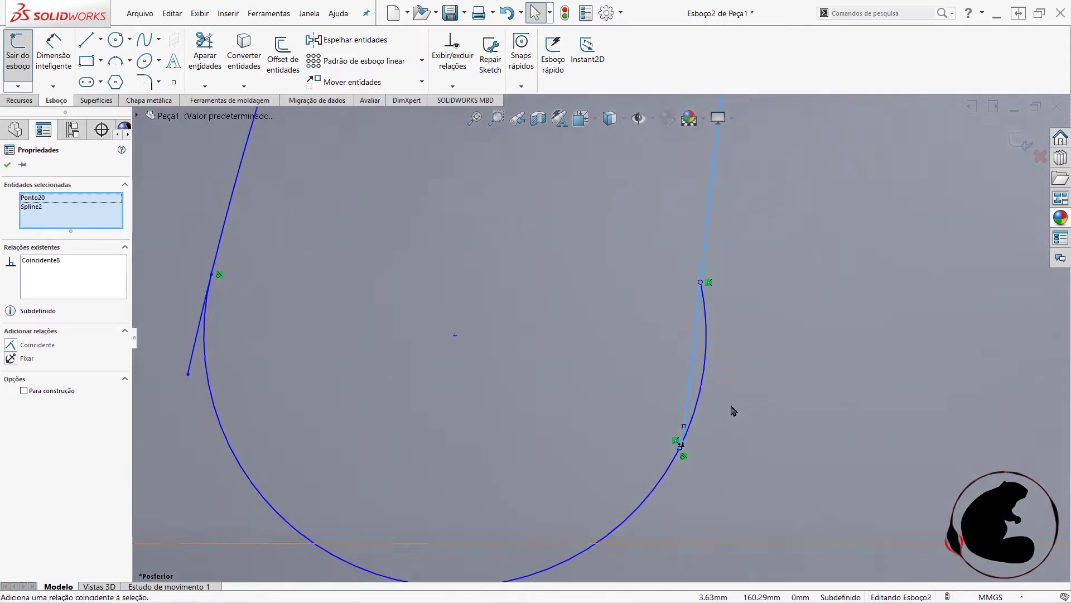
scroll(522, 379, "up", 2)
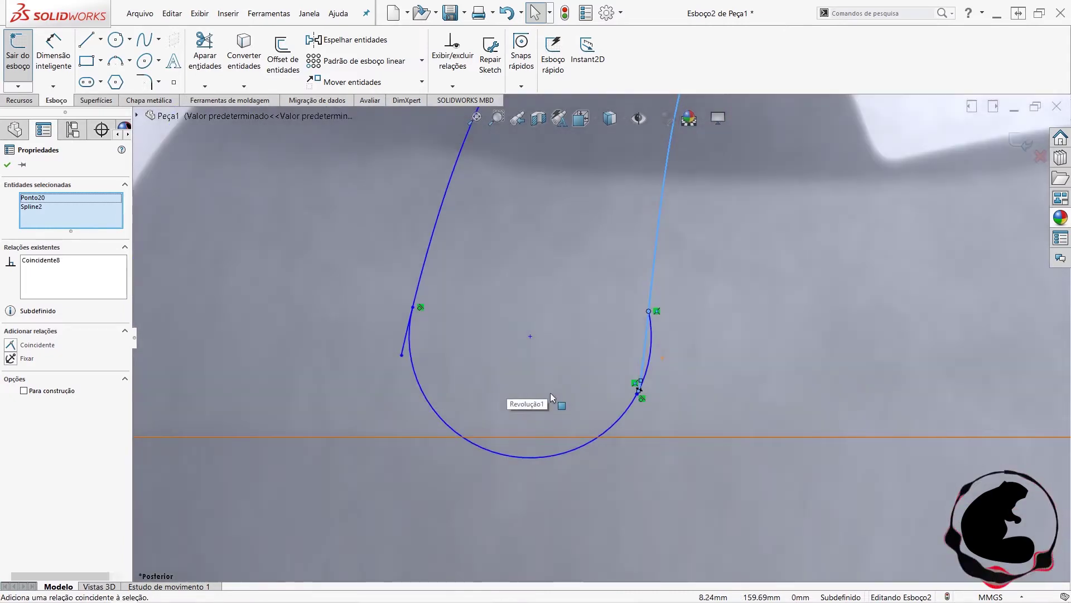
key("ctrl+z")
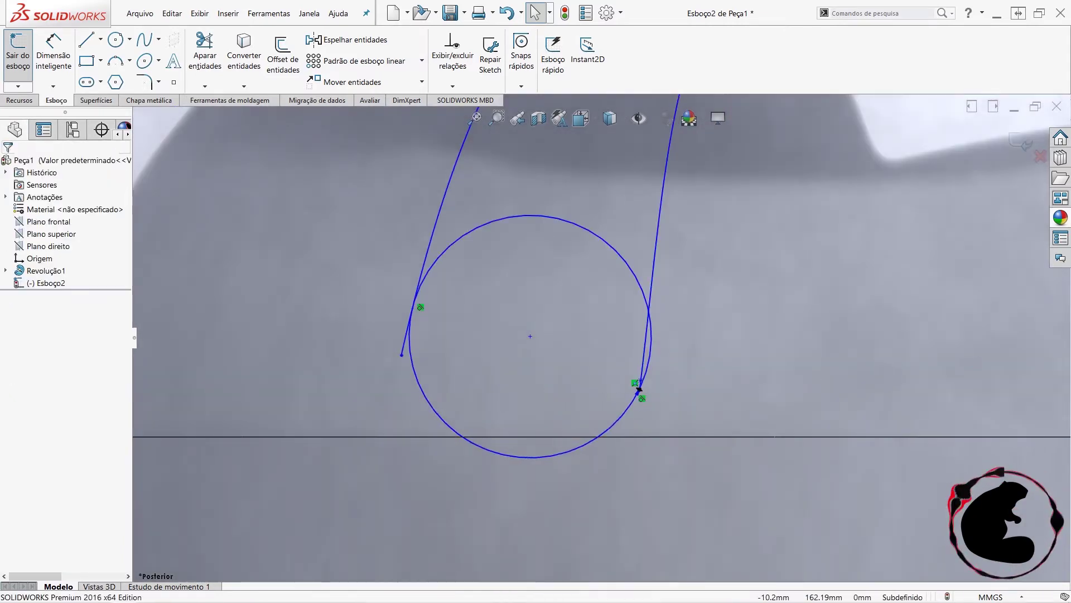
scroll(740, 396, "up", 2)
scroll(692, 383, "up", 4)
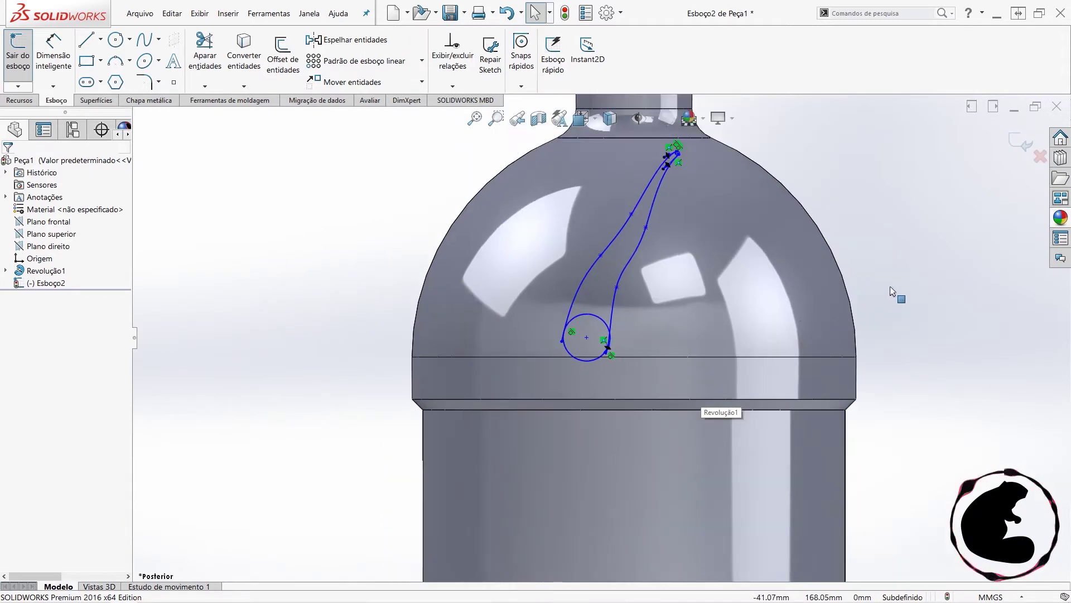
left_click_drag(337, 138, 798, 433)
- Delete the flame curves and draw one spline from near the neck down to the dome's base
key("Delete")
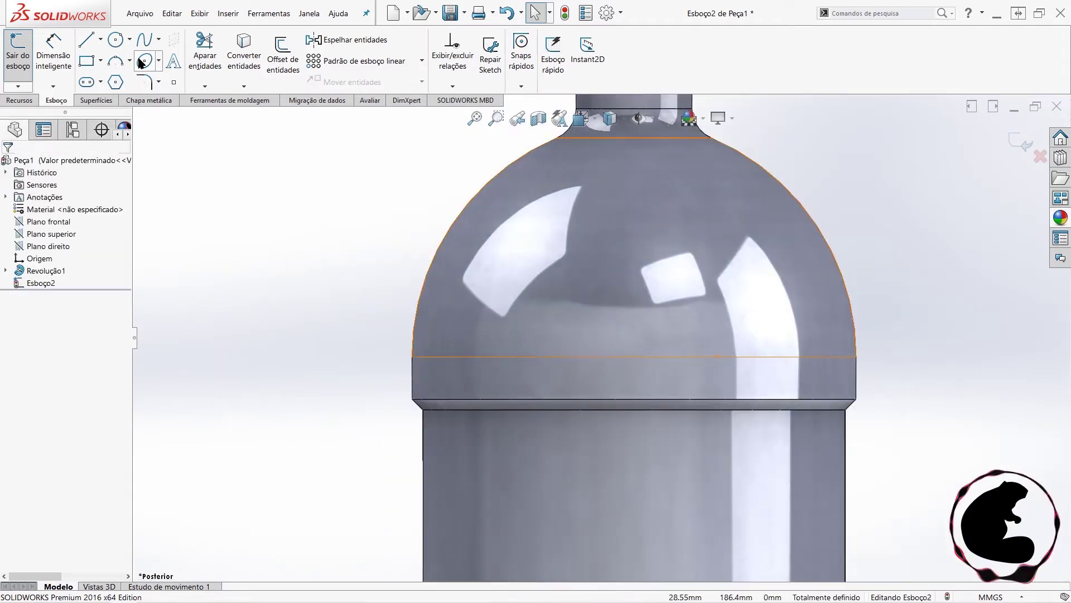
left_click(140, 44)
scroll(634, 178, "down", 1)
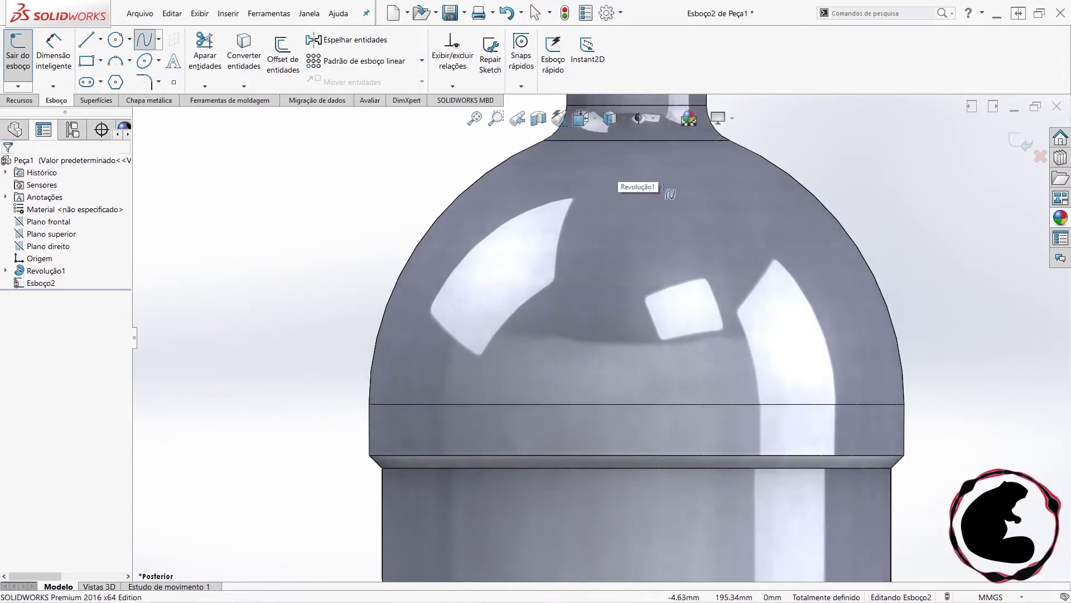
left_click(666, 166)
left_click(603, 336)
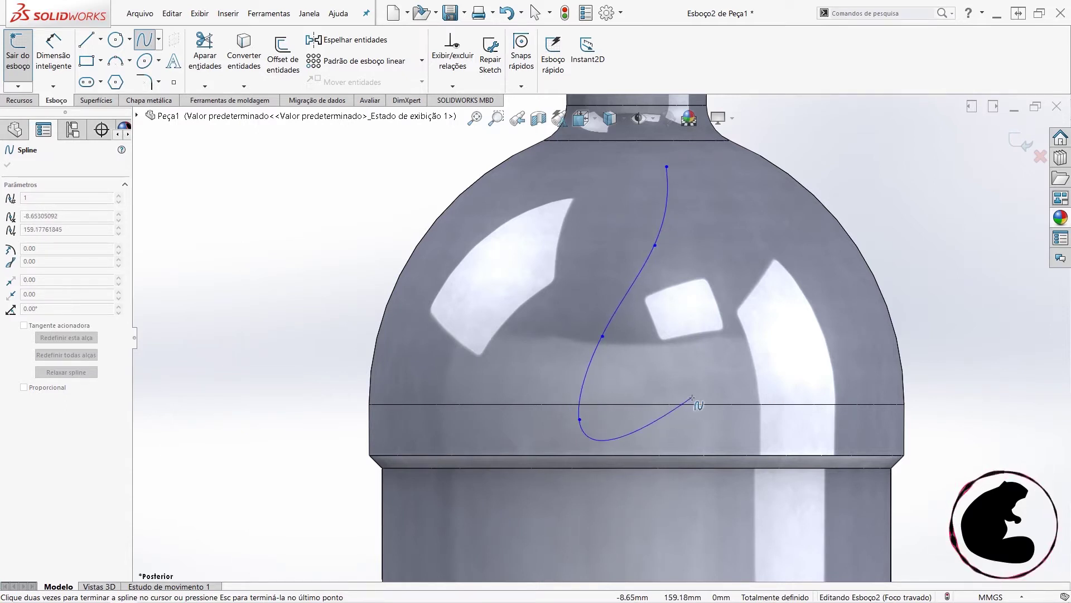
key("Escape")
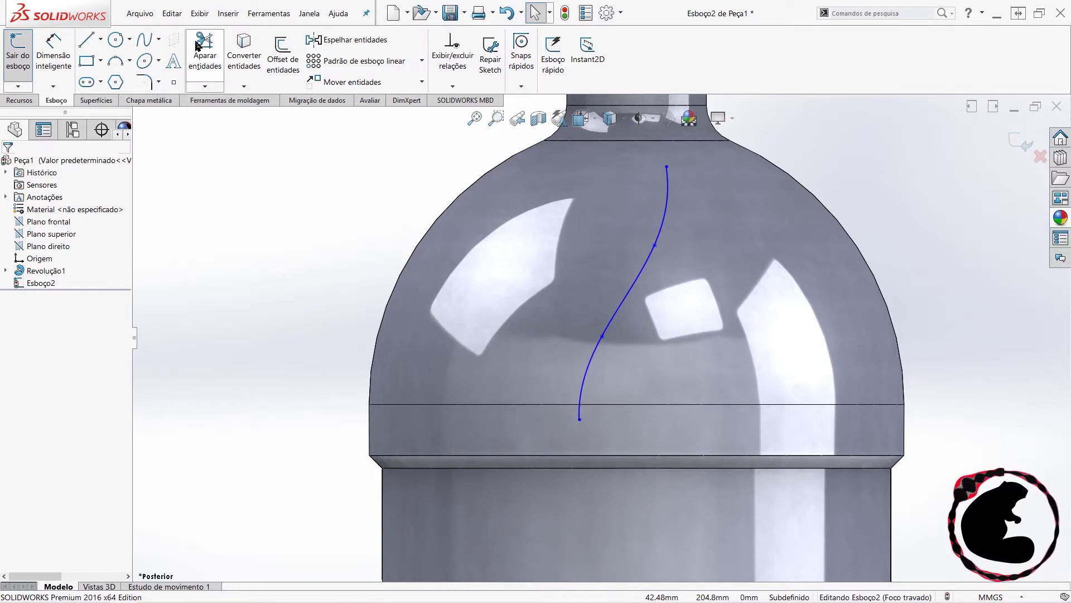
- Shift the new spline's top end point slightly to the right
left_click(145, 43)
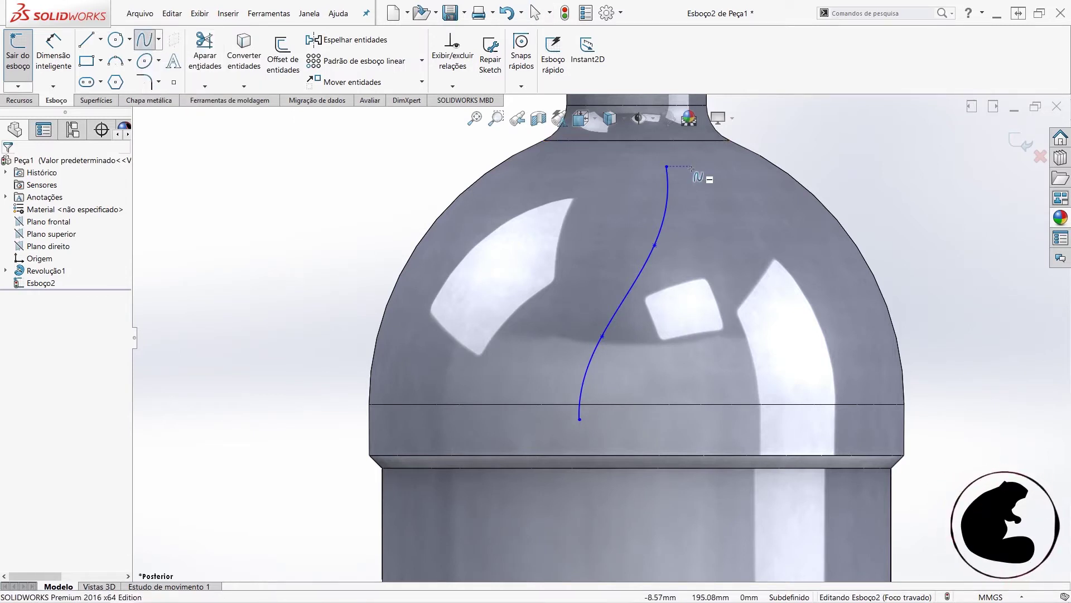
key("Escape")
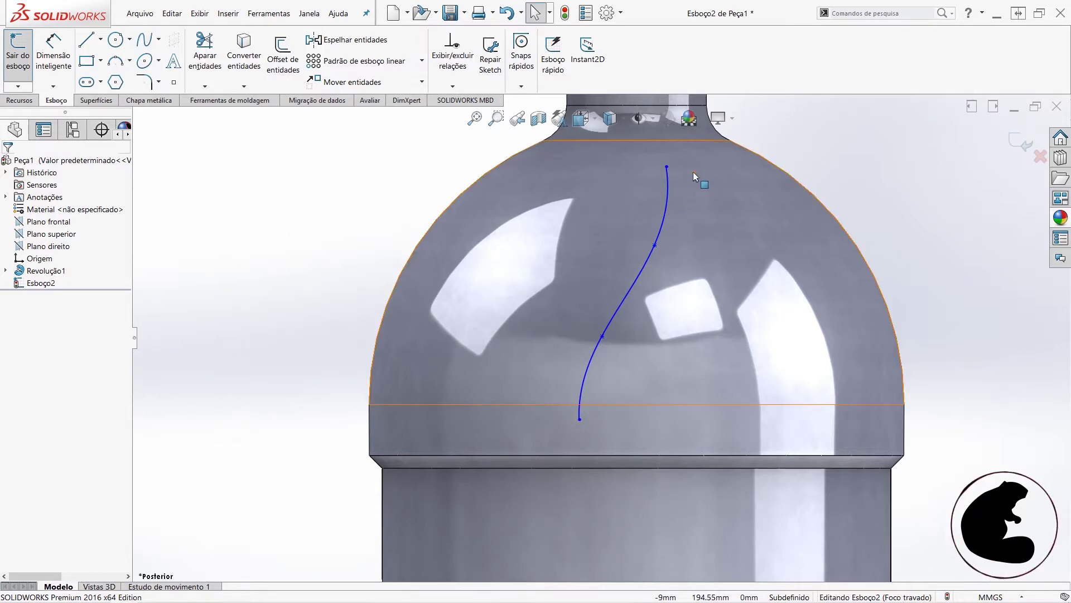
scroll(693, 172, "down", 2)
scroll(678, 174, "down", 2)
scroll(634, 205, "down", 1)
left_click_drag(628, 203, 642, 206)
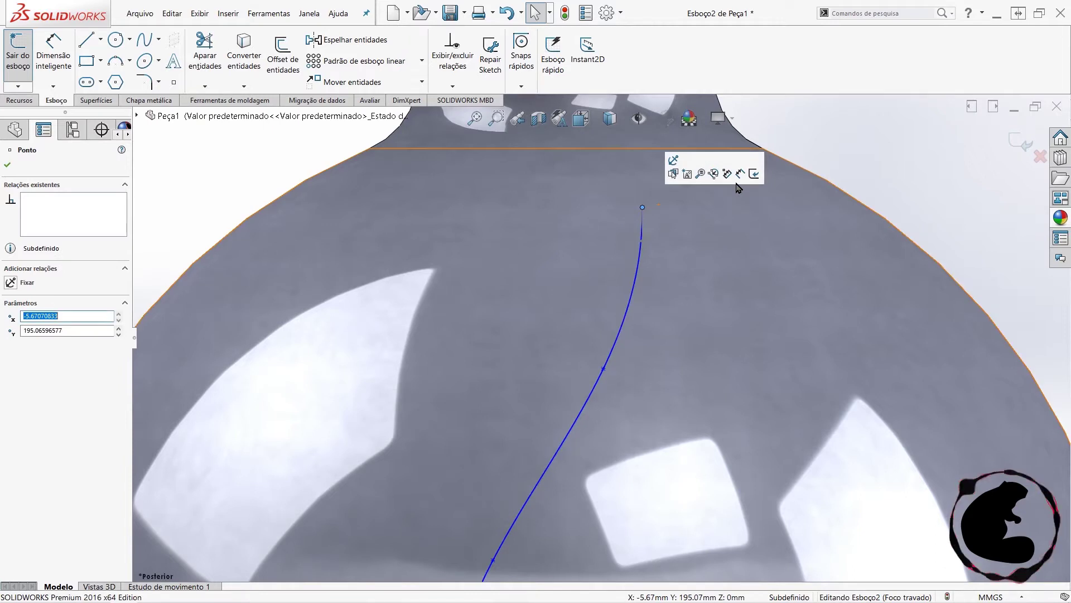
key("z")
left_click(765, 179)
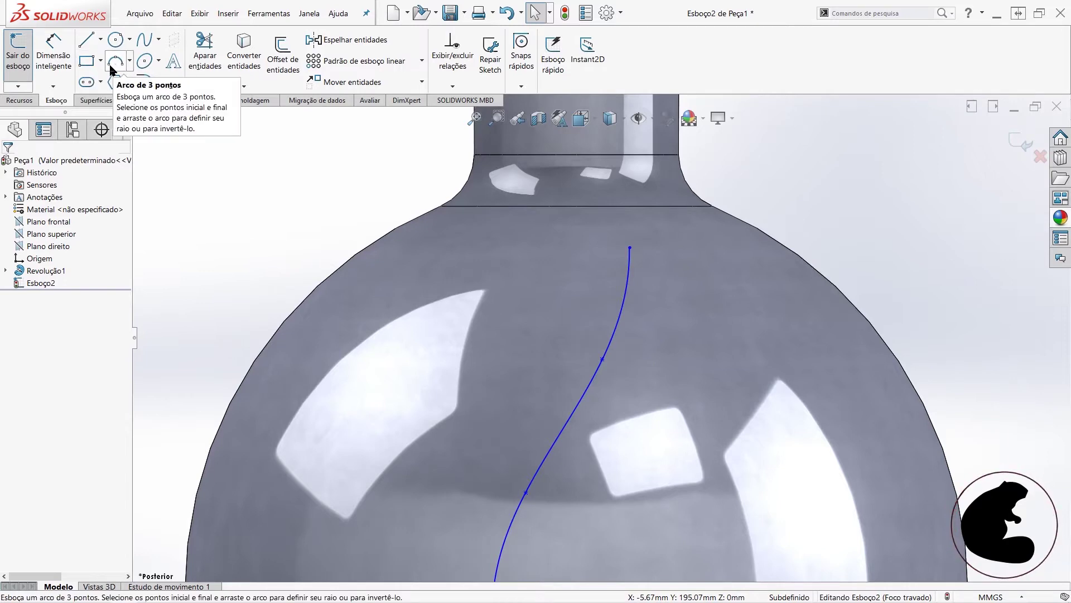
- Draw a small circle centred at the spline's lower end
left_click(110, 46)
scroll(603, 340, "up", 3)
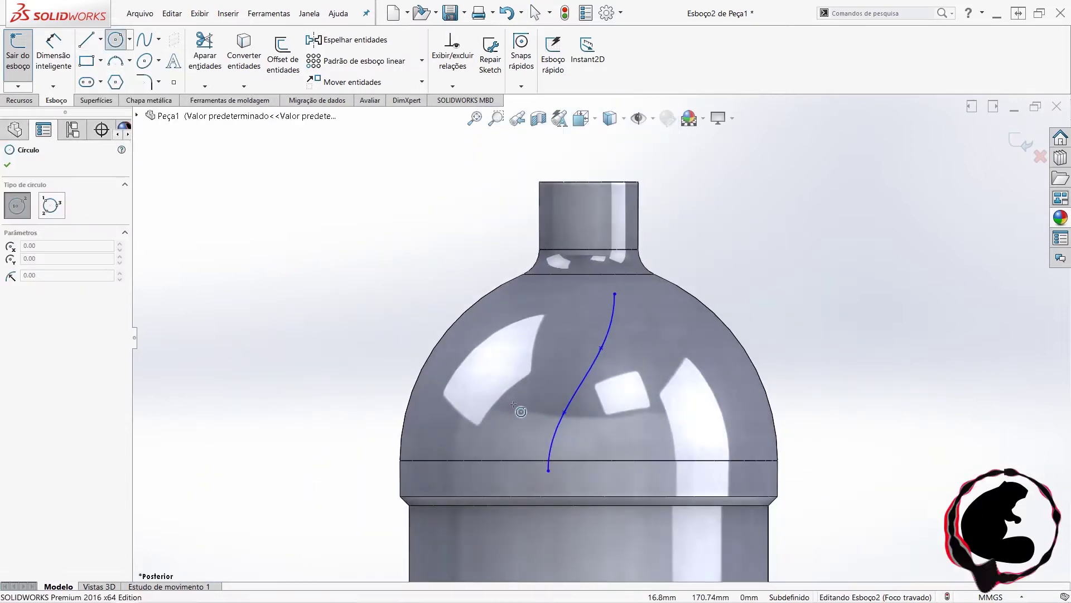
scroll(564, 461, "down", 3)
scroll(565, 461, "down", 1)
scroll(574, 467, "down", 3)
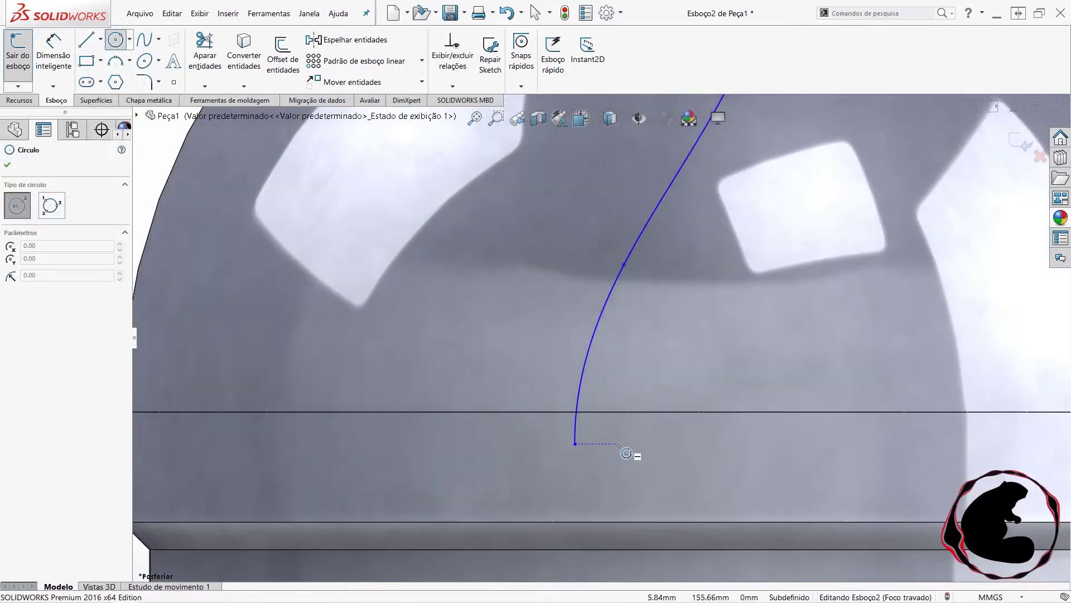
left_click(619, 443)
left_click(620, 424)
key("Escape")
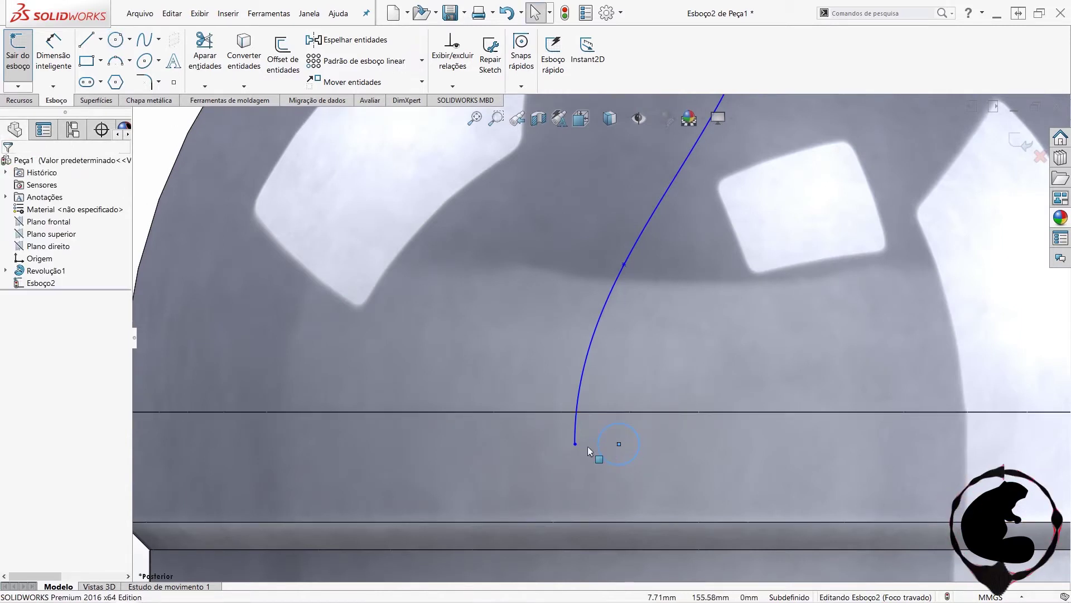
- Make the circle coincident with the spline's lower end point
left_click(578, 444, "ctrl")
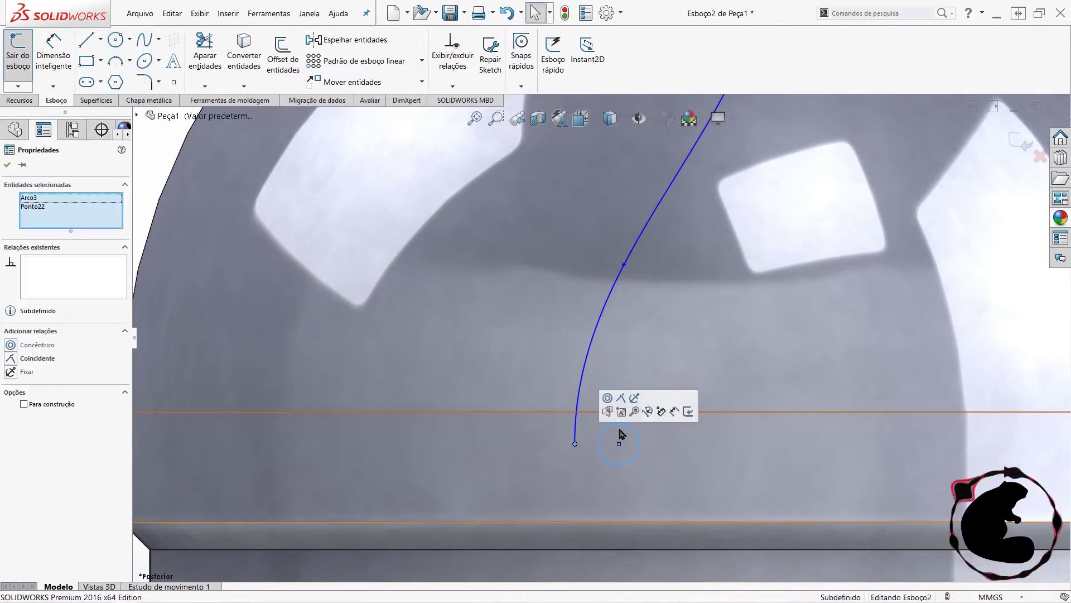
left_click(621, 400)
scroll(627, 435, "up", 5)
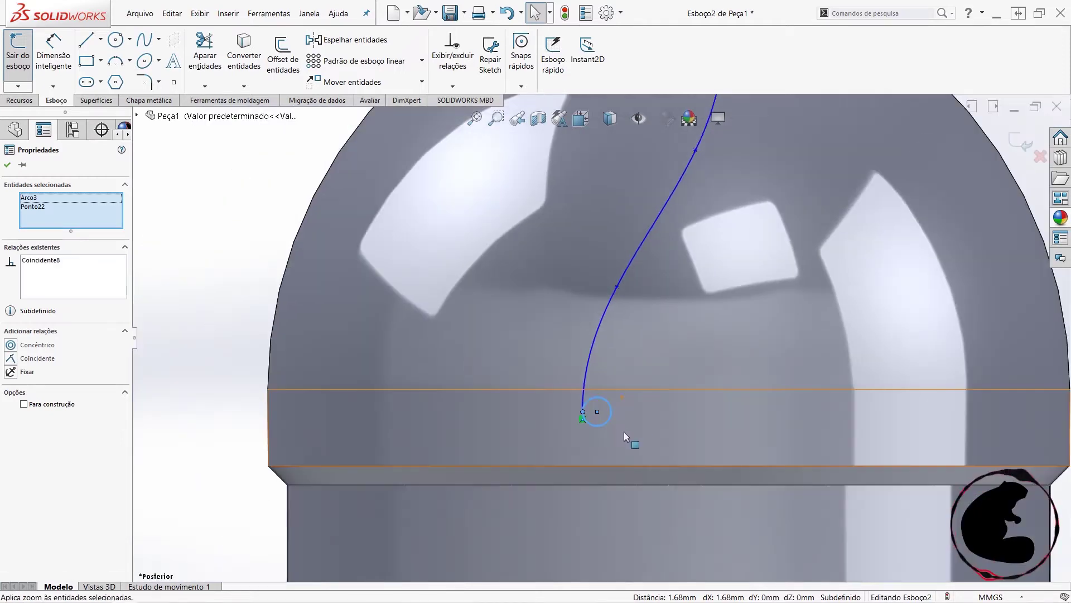
scroll(557, 403, "down", 5)
scroll(657, 380, "down", 1)
scroll(651, 364, "down", 3)
- Add a Horizontal relation between the spline's lower end point and the circle's centre
left_click(573, 323)
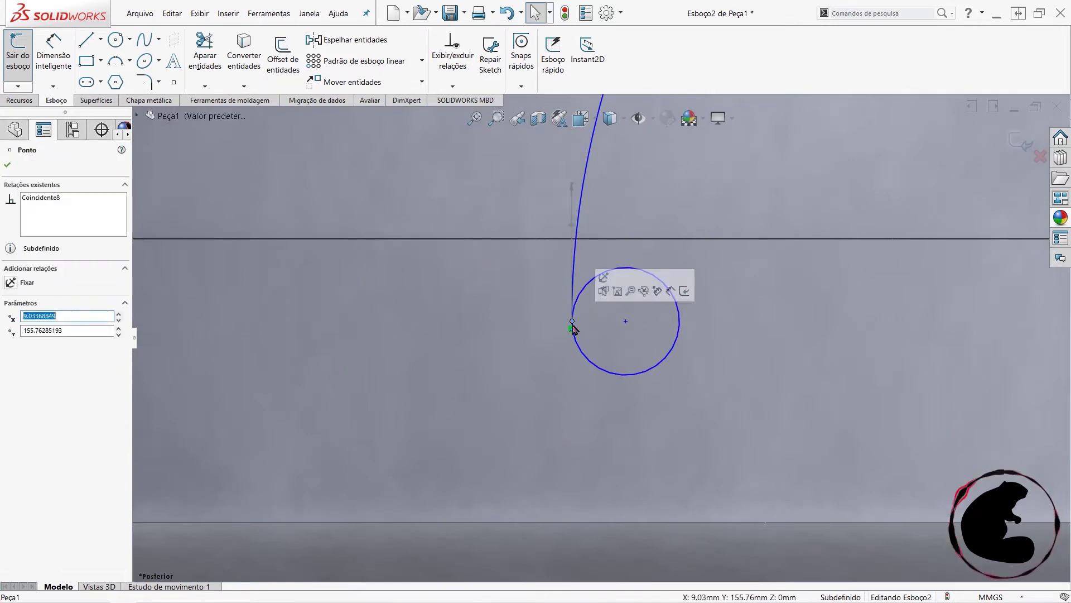
left_click(626, 323, "ctrl")
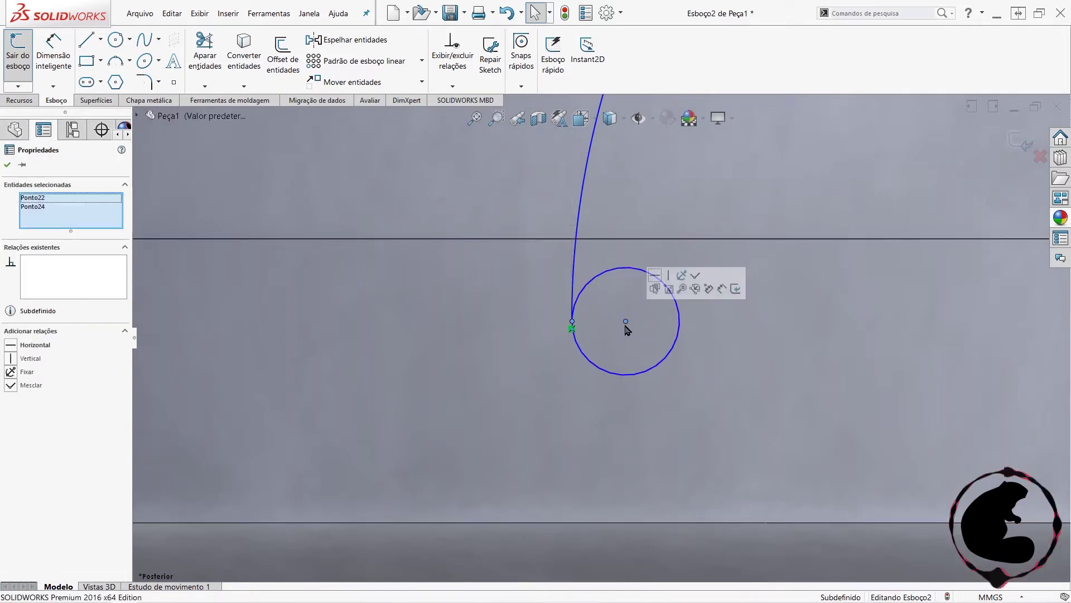
left_click(654, 278)
scroll(681, 349, "up", 3)
scroll(681, 353, "up", 2)
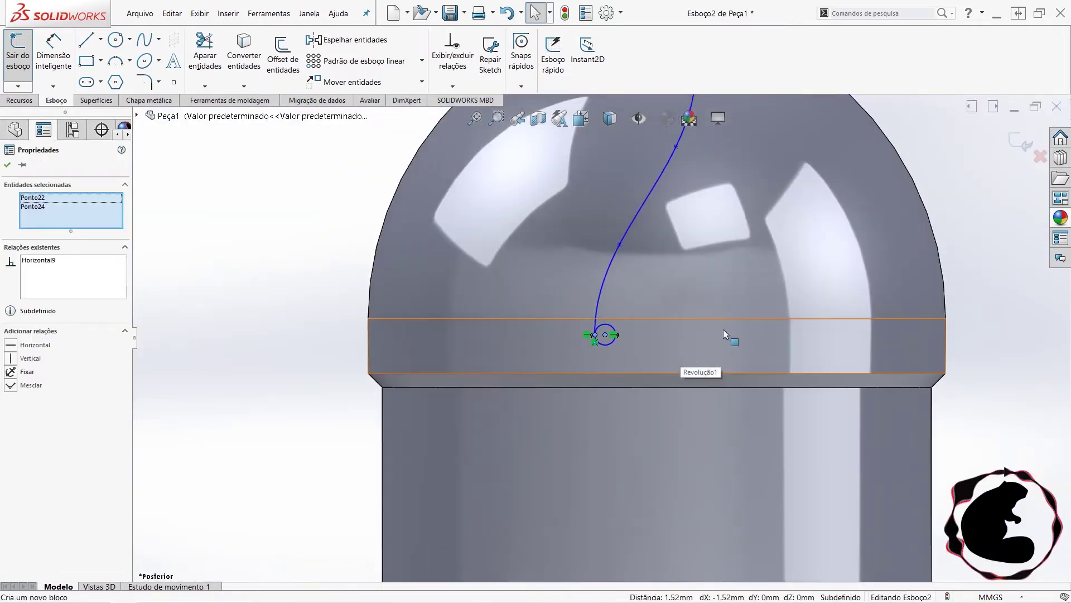
key("Escape")
scroll(591, 335, "down", 4)
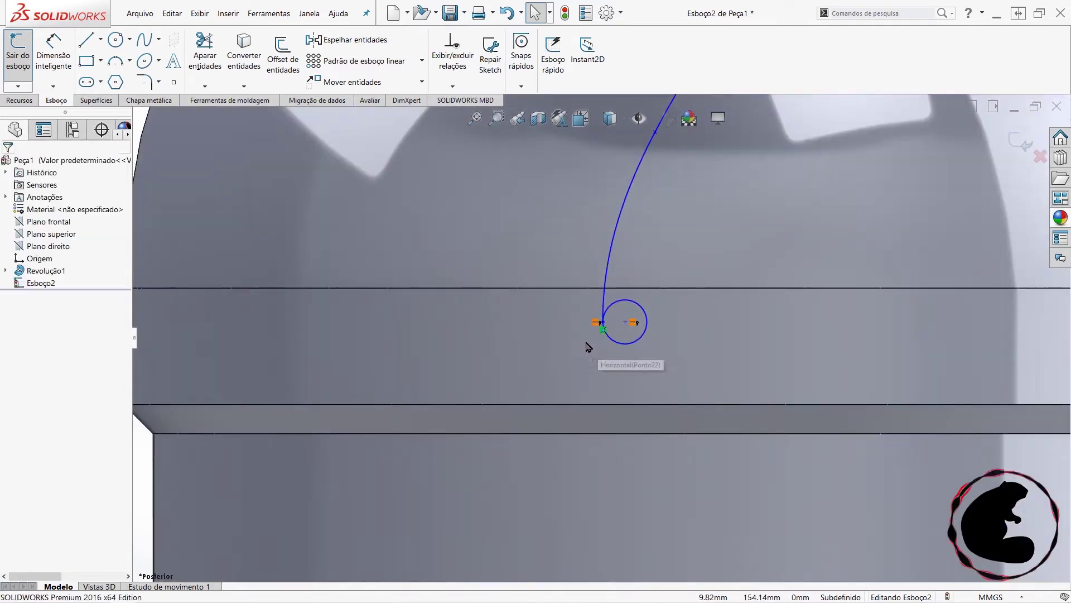
left_click(53, 55)
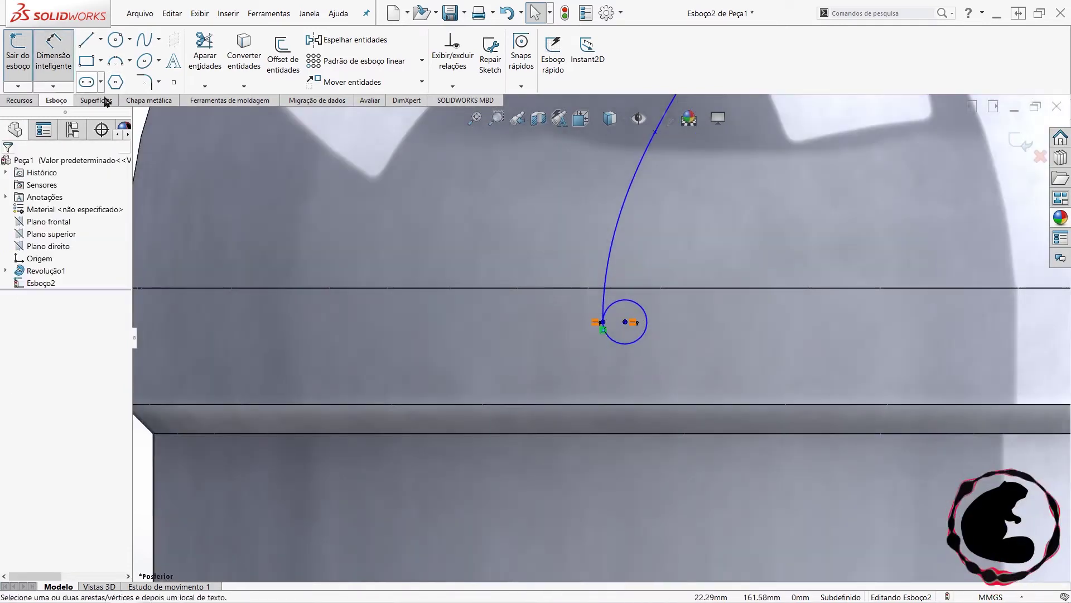
- Dimension the small circle's diameter at 4 mm, correcting an initial 5 mm entry
left_click(640, 337)
left_click(683, 367)
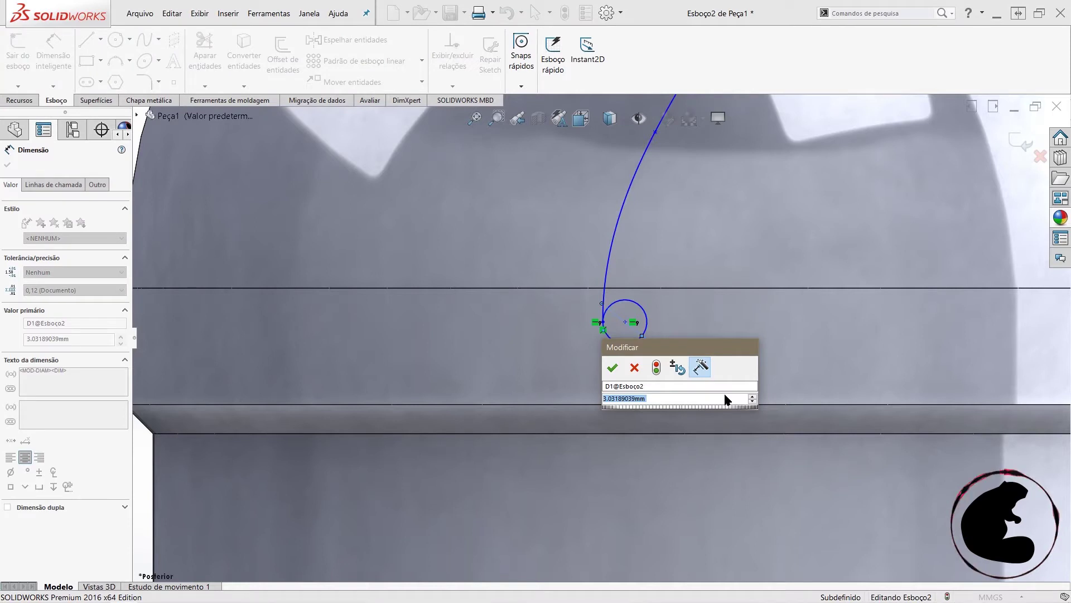
type("5")
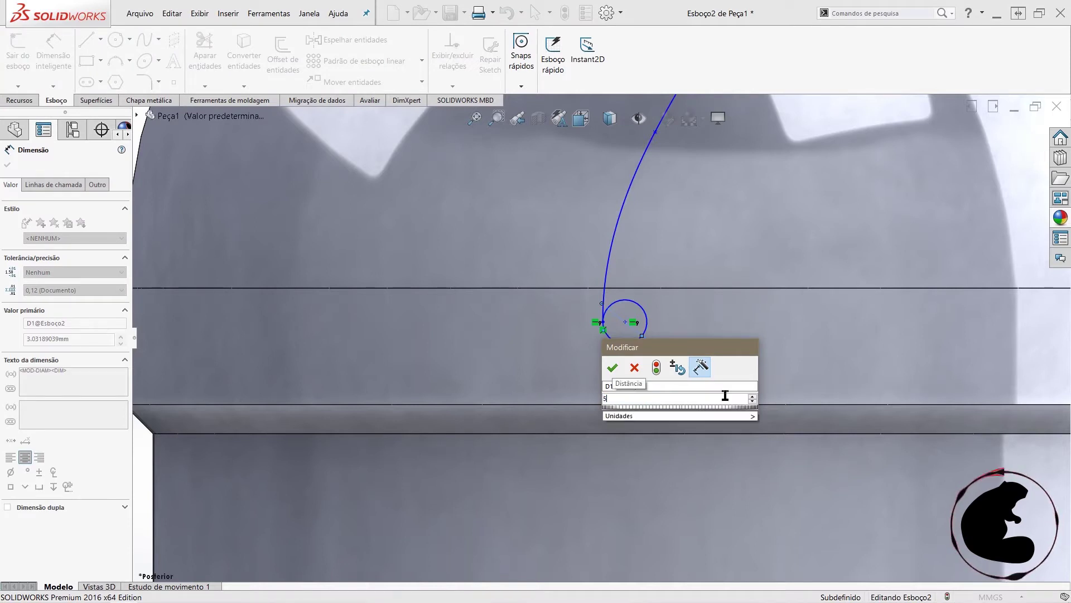
key("Return")
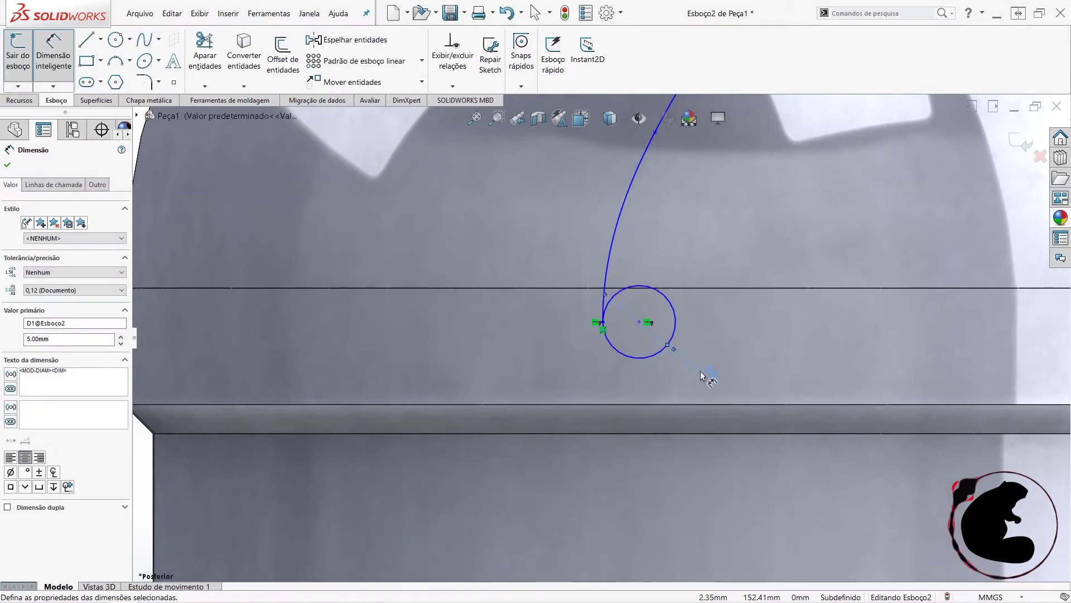
double_click(704, 374)
type("4")
key("Return")
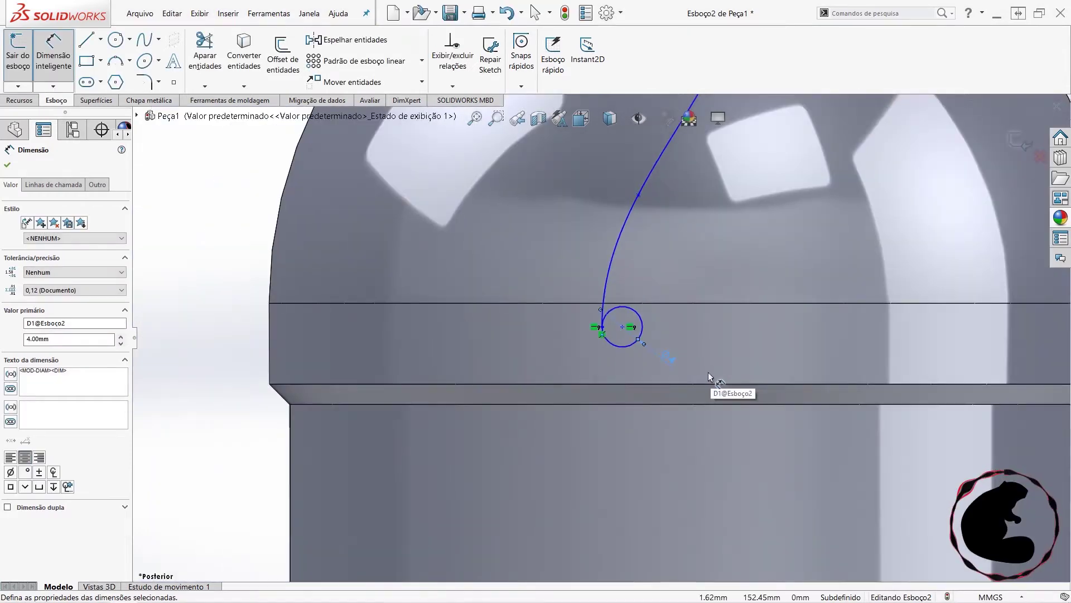
key("Escape")
- Drag the circle's centre to sit beside the spline's lower end
scroll(614, 347, "up", 3)
left_click(54, 50)
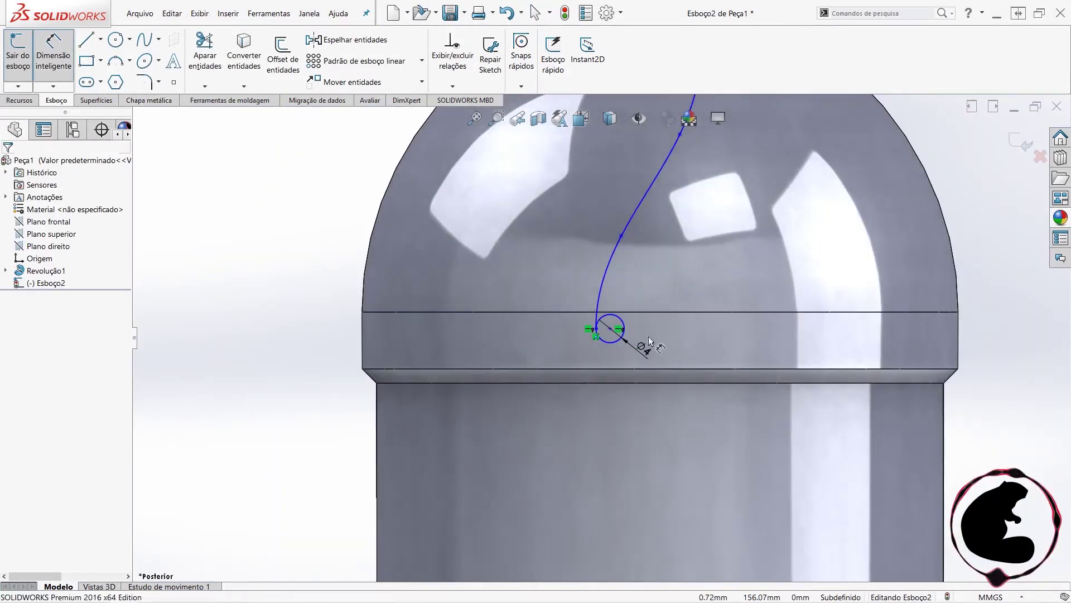
scroll(642, 346, "down", 4)
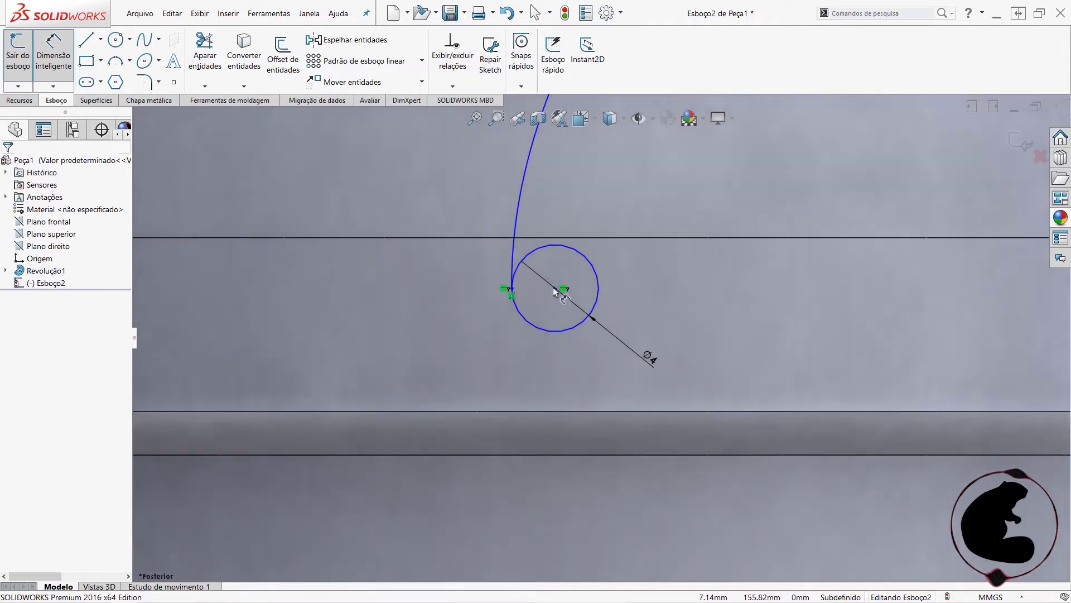
left_click(543, 329)
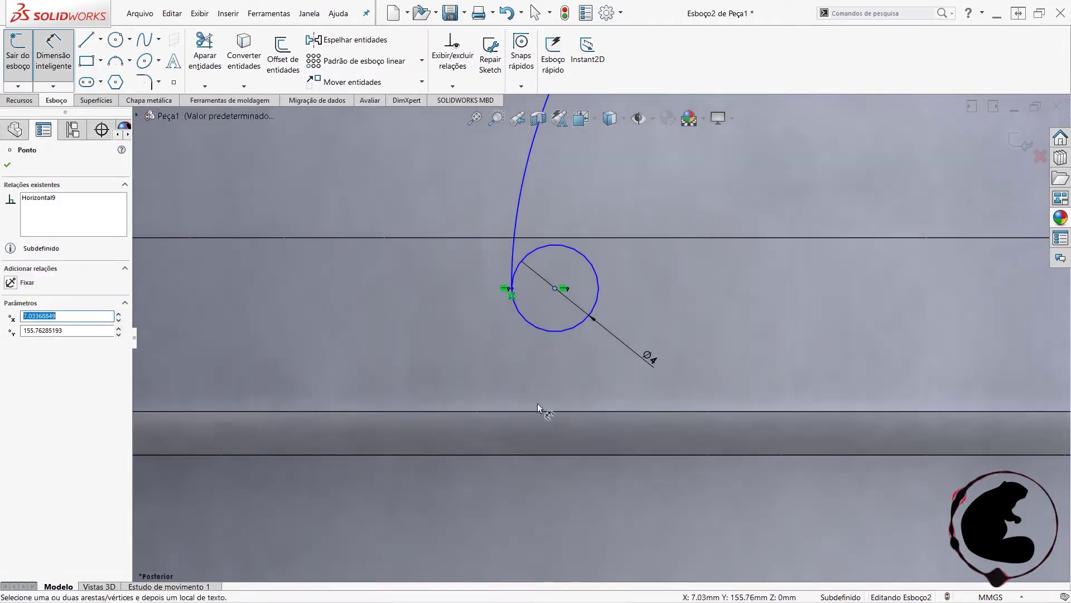
key("Escape")
key("Escape")
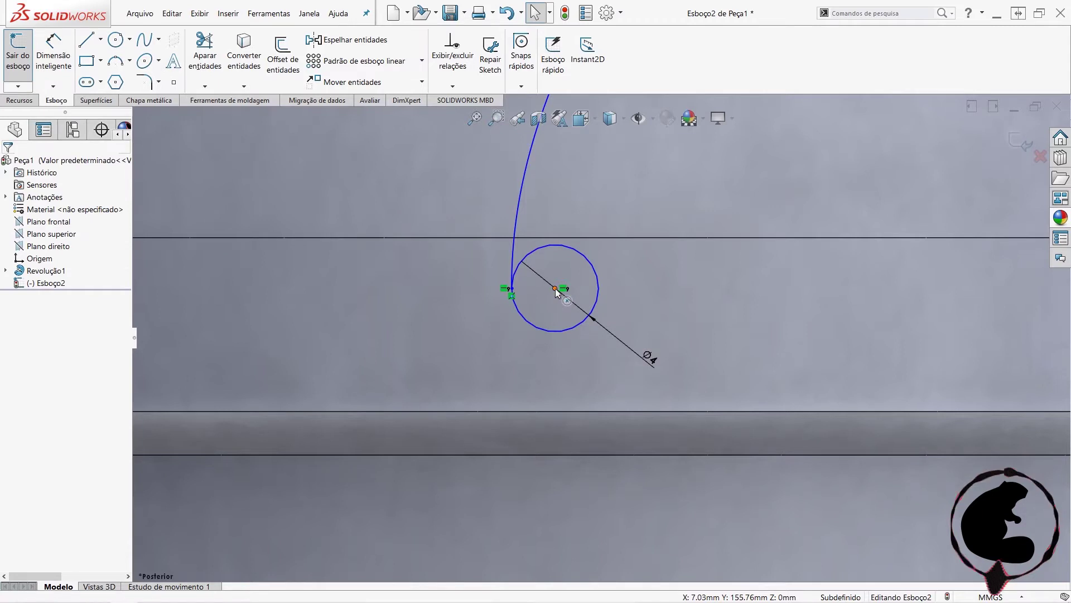
left_click(555, 290)
left_click_drag(553, 304, 560, 332)
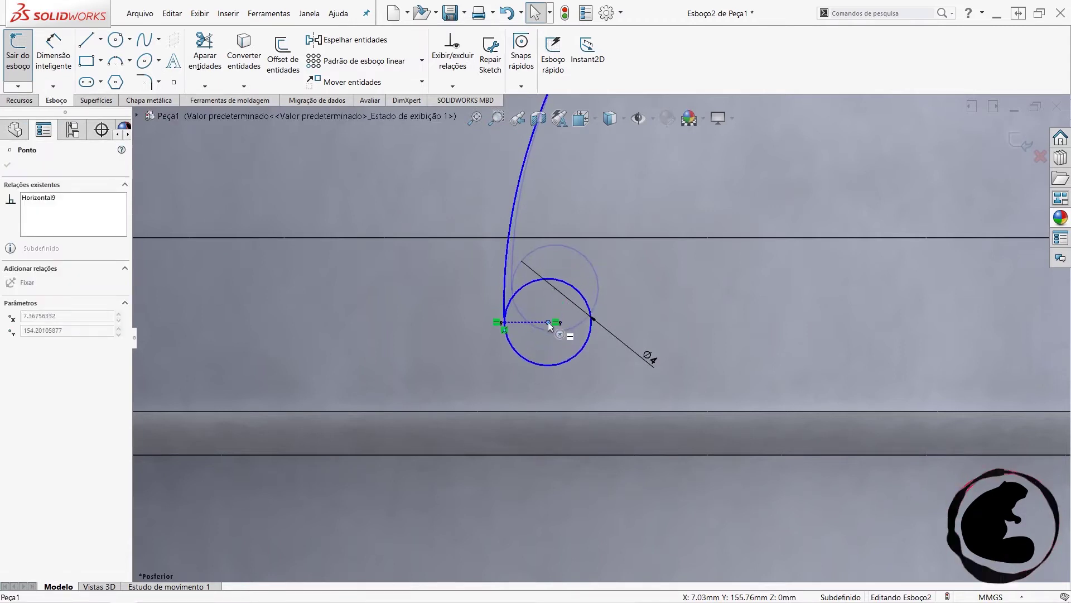
left_click_drag(549, 323, 549, 301)
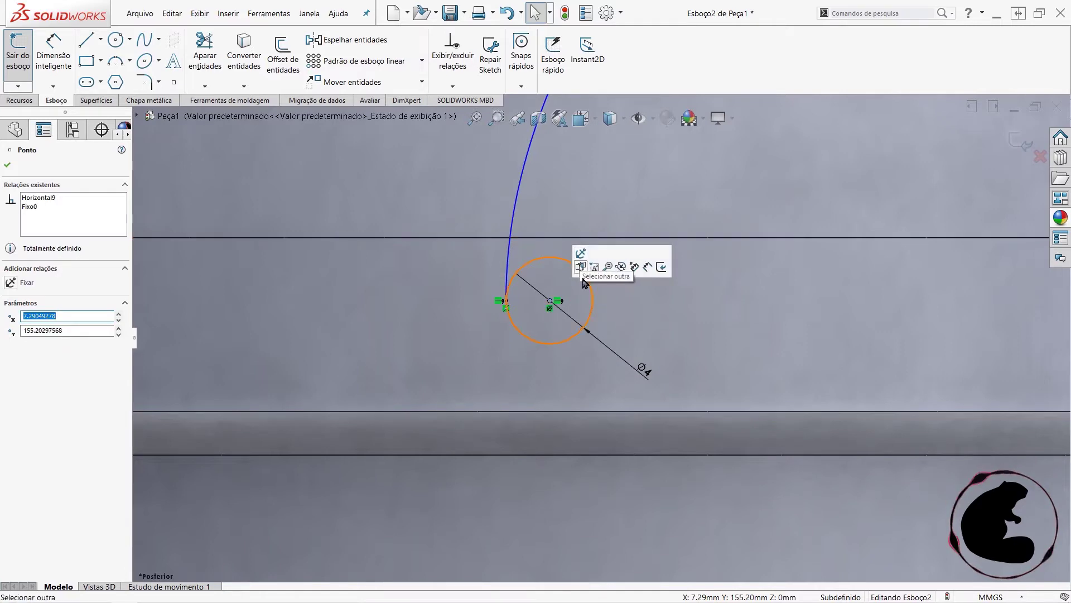
scroll(631, 366, "up", 3)
scroll(654, 373, "up", 3)
key("Escape")
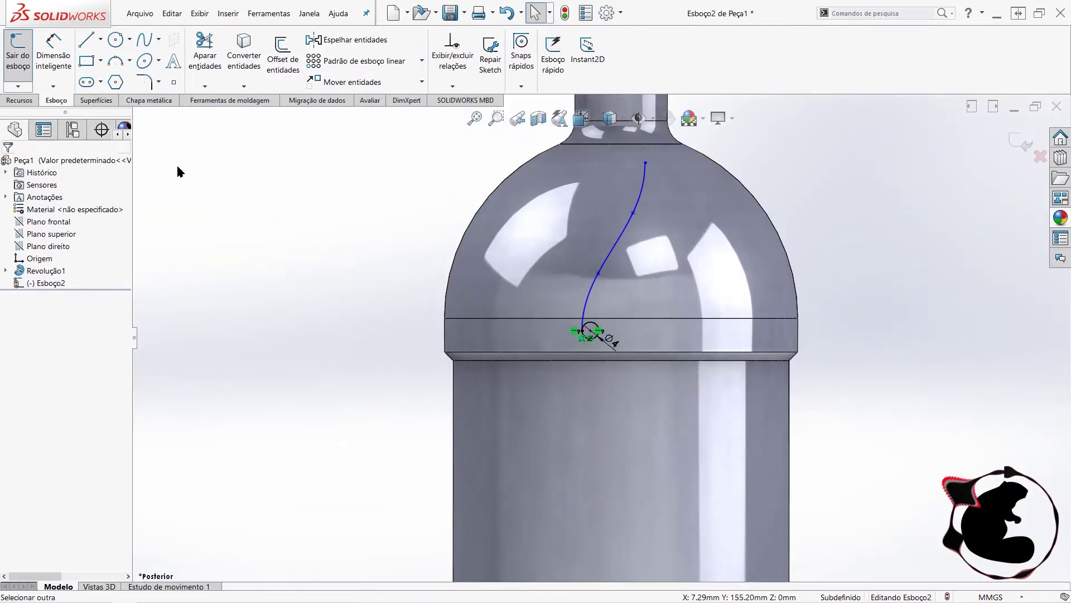
- Draw a second spline from the first spline's top end, bending midway, to the circle's right side
left_click(138, 48)
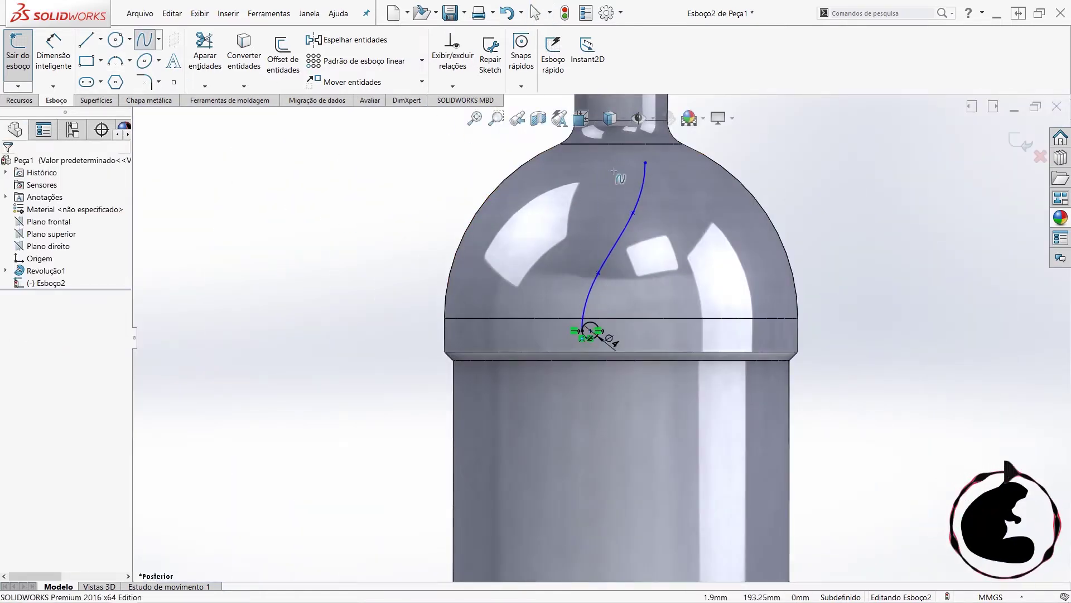
scroll(650, 145, "down", 5)
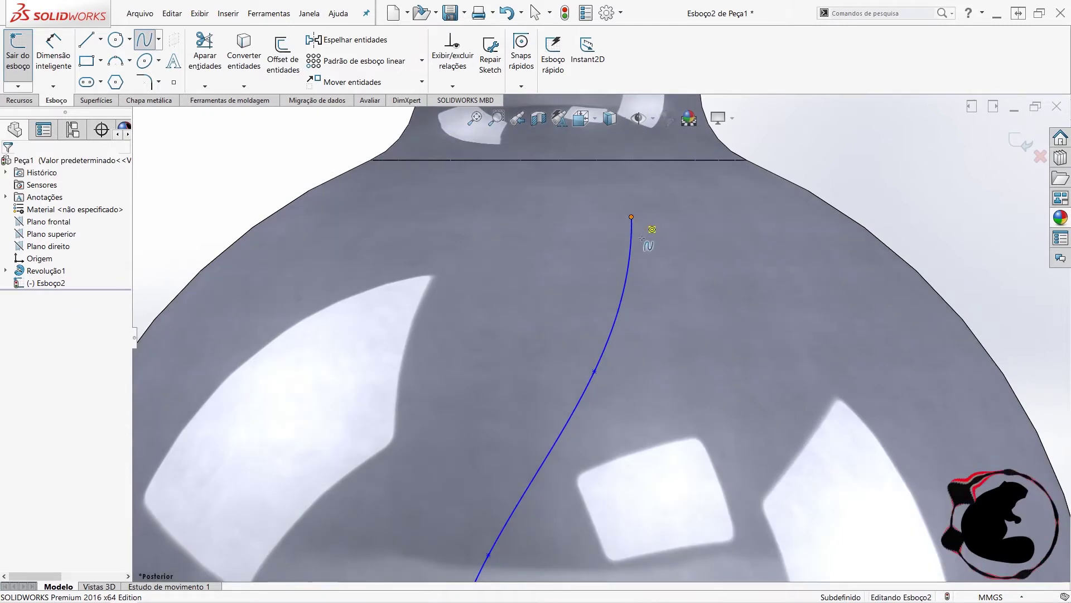
left_click(631, 217)
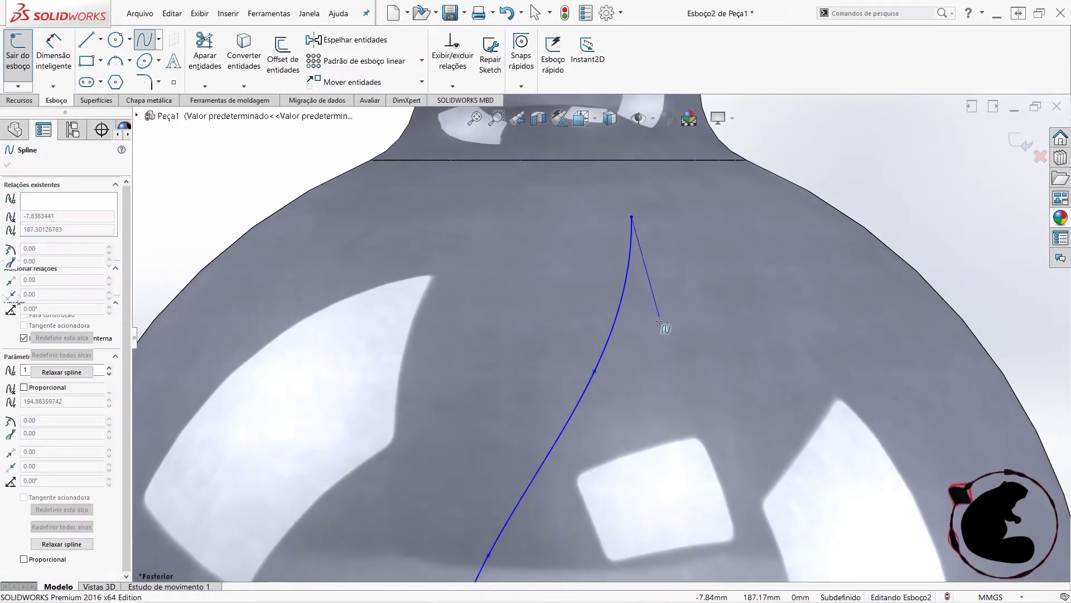
left_click(666, 364)
scroll(625, 452, "up", 5)
scroll(592, 440, "up", 2)
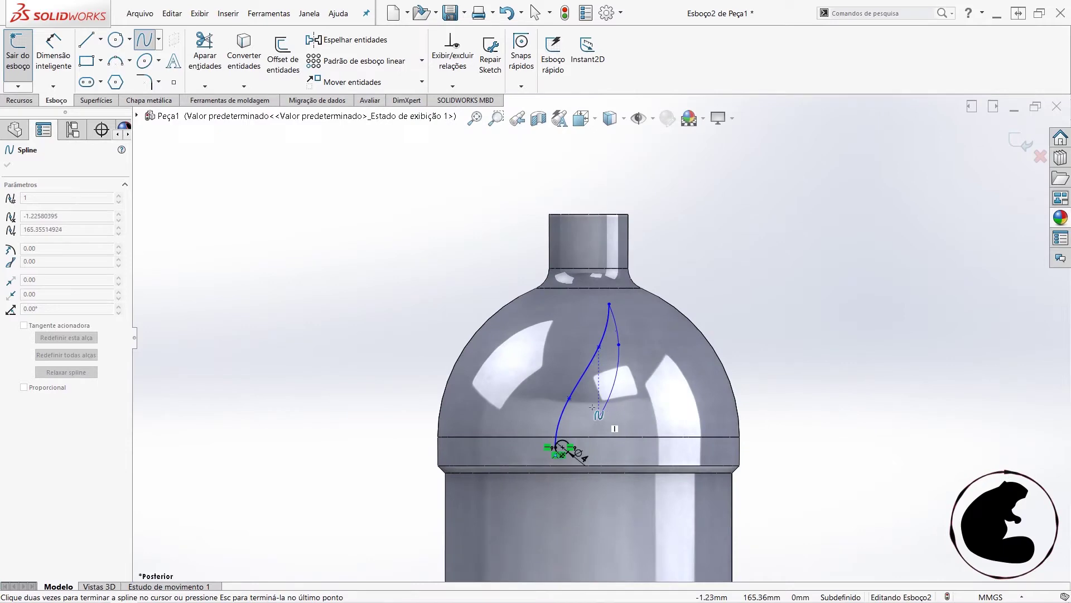
scroll(589, 430, "down", 2)
scroll(590, 407, "down", 2)
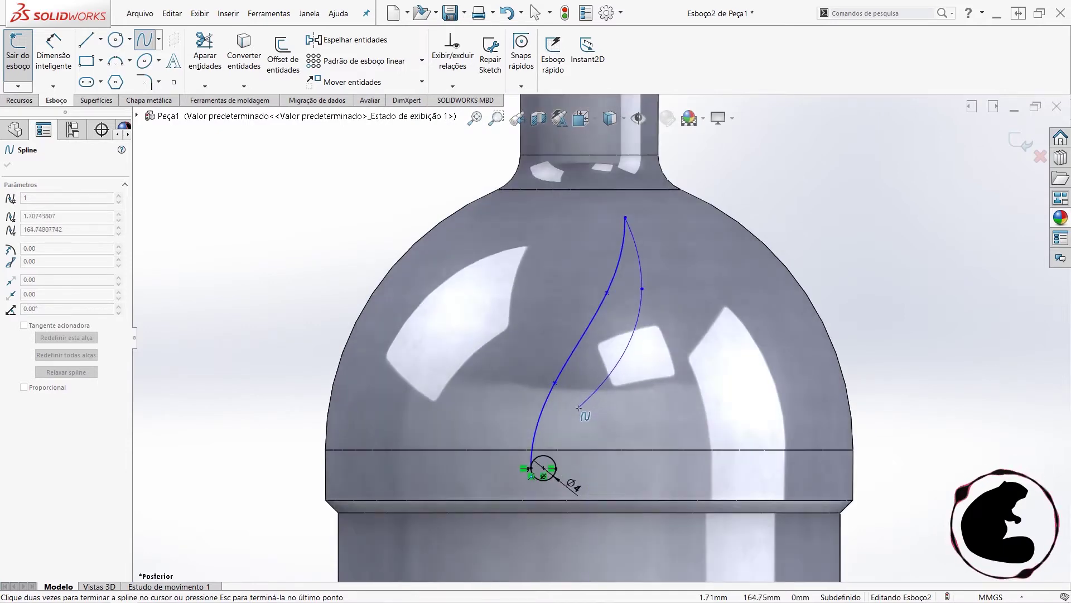
scroll(574, 463, "up", 1)
scroll(591, 435, "up", 2)
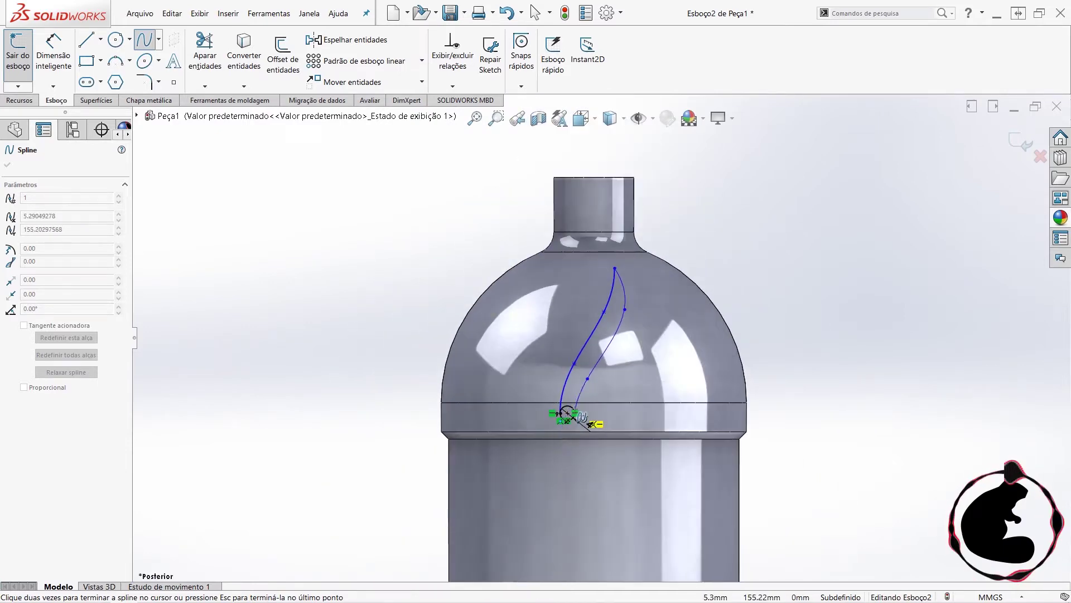
scroll(574, 399, "down", 6)
scroll(575, 396, "down", 2)
scroll(600, 393, "down", 3)
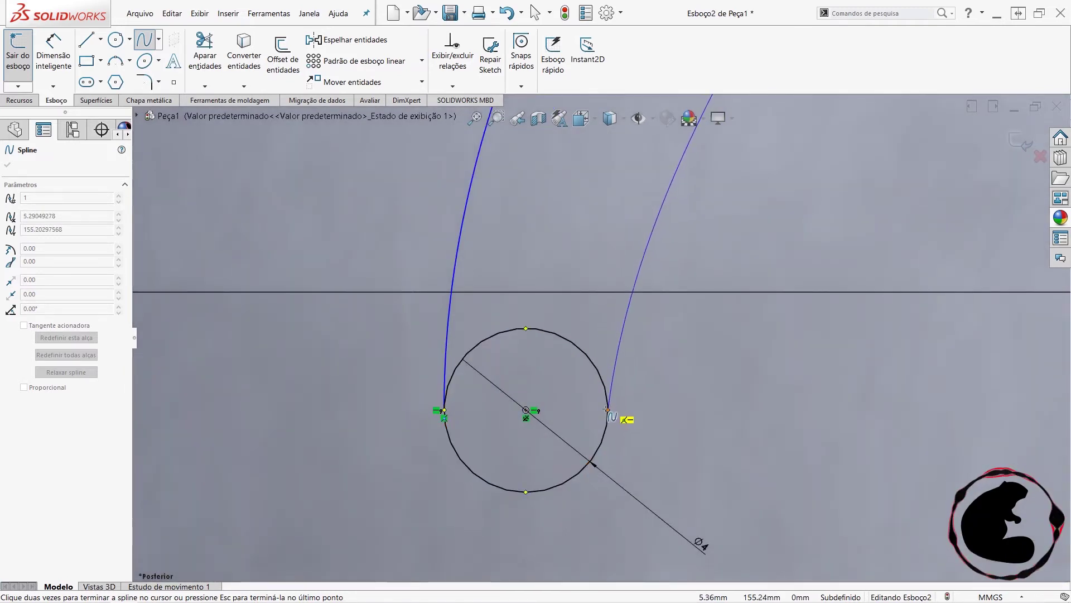
key("Escape")
key("Escape")
scroll(506, 407, "down", 2)
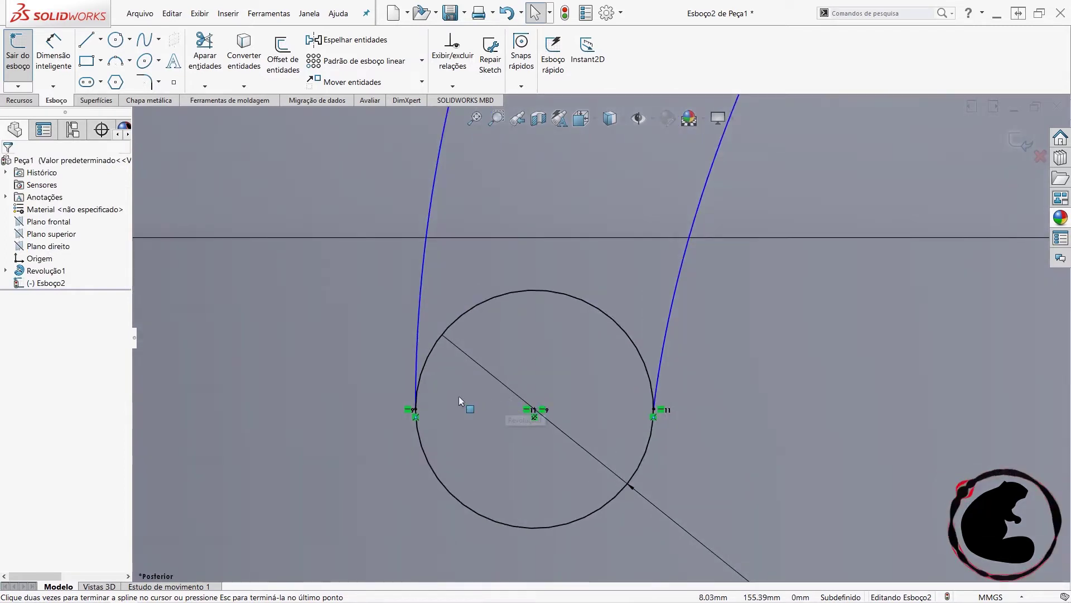
- Make the left flame spline leave the circle with a Vertical tangent
left_click(416, 367)
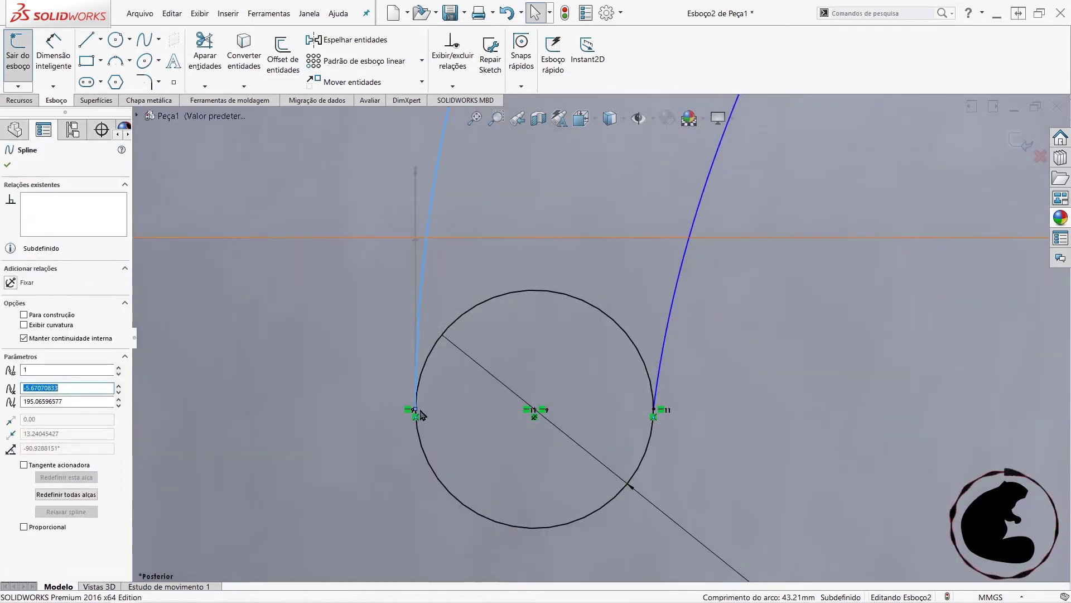
left_click(406, 169)
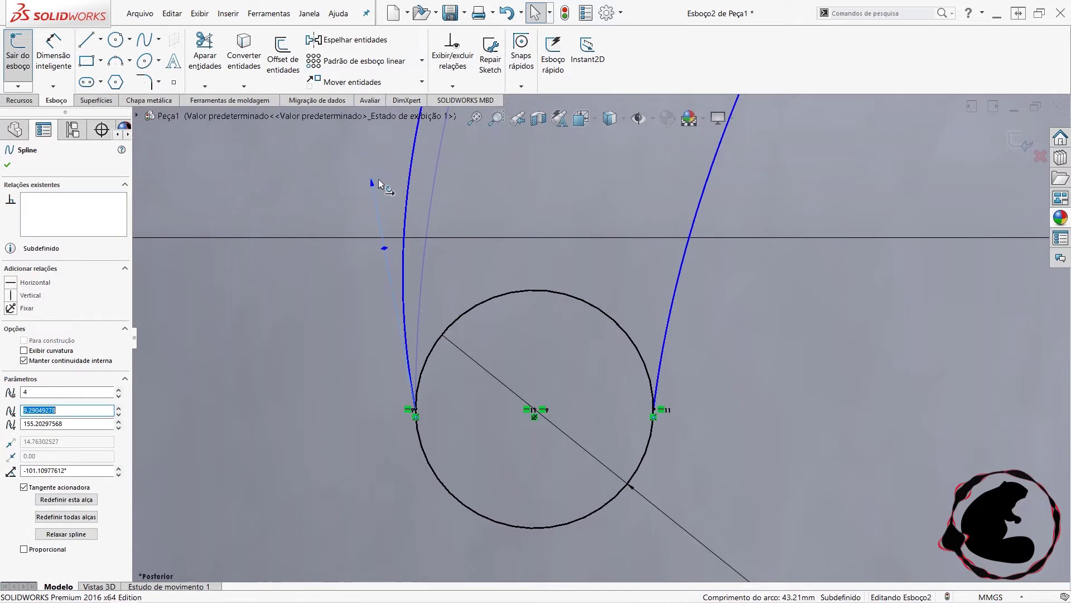
left_click_drag(420, 173, 417, 170)
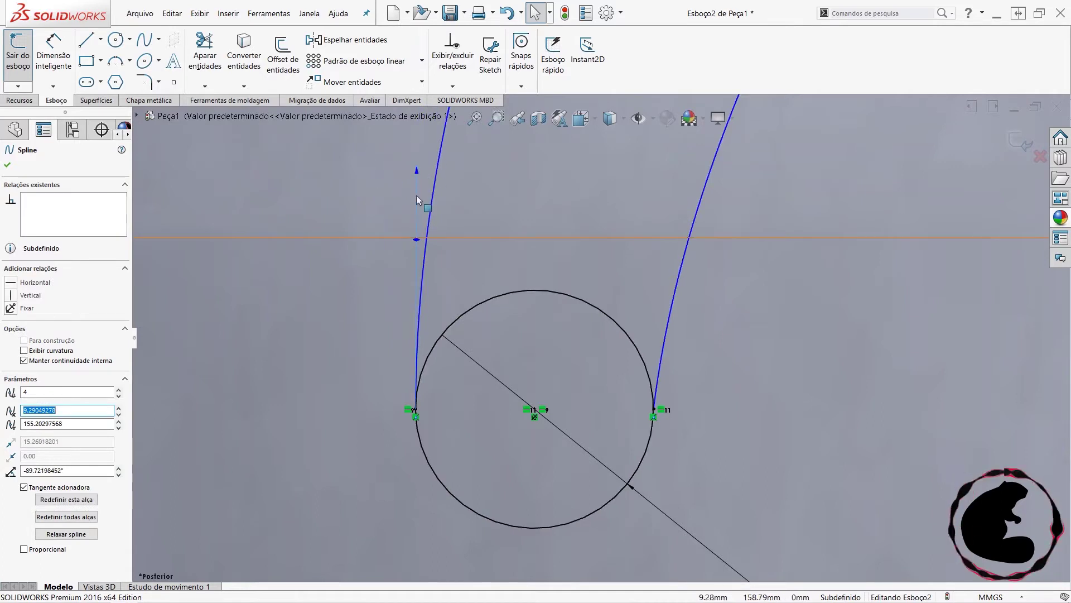
left_click(417, 196)
left_click(418, 246)
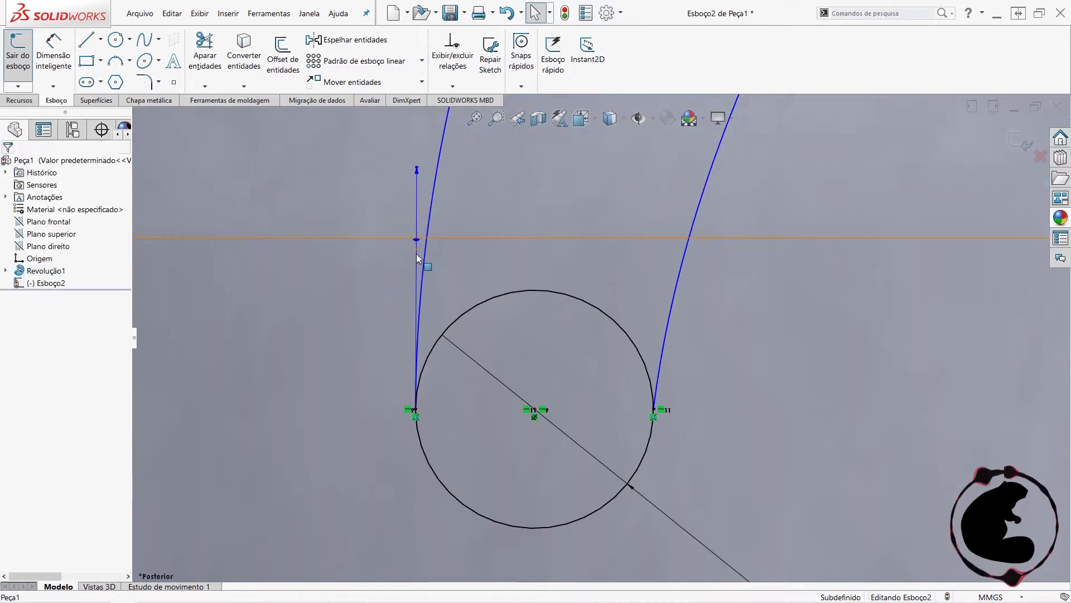
left_click(417, 241)
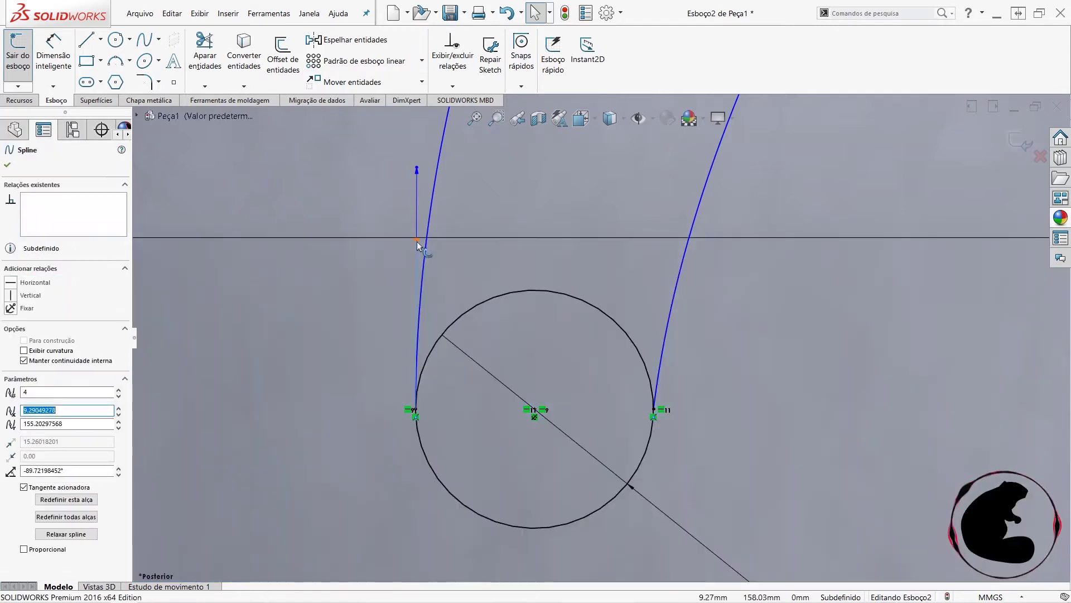
left_click(11, 296)
key("z")
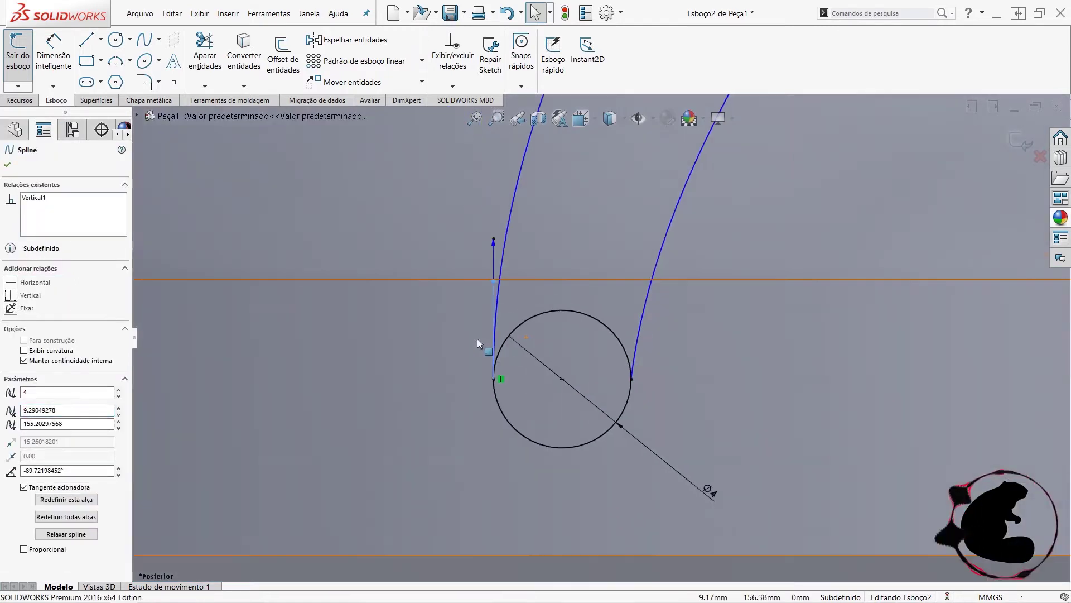
- Give the right flame spline a Vertical end tangent at the circle
left_click(616, 357)
left_click(631, 379)
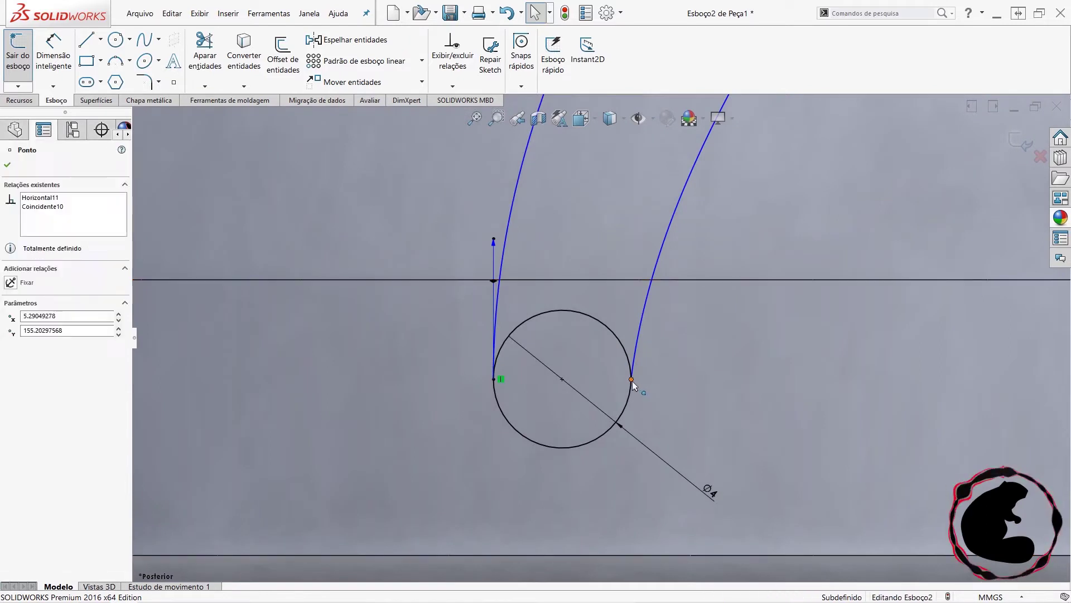
left_click(639, 317)
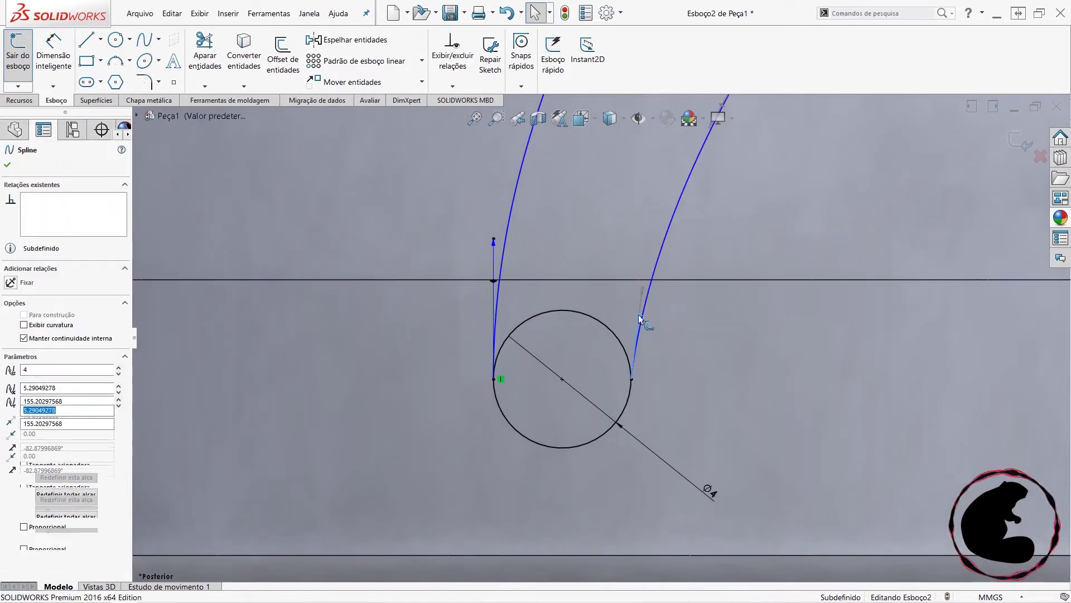
left_click_drag(639, 317, 625, 289)
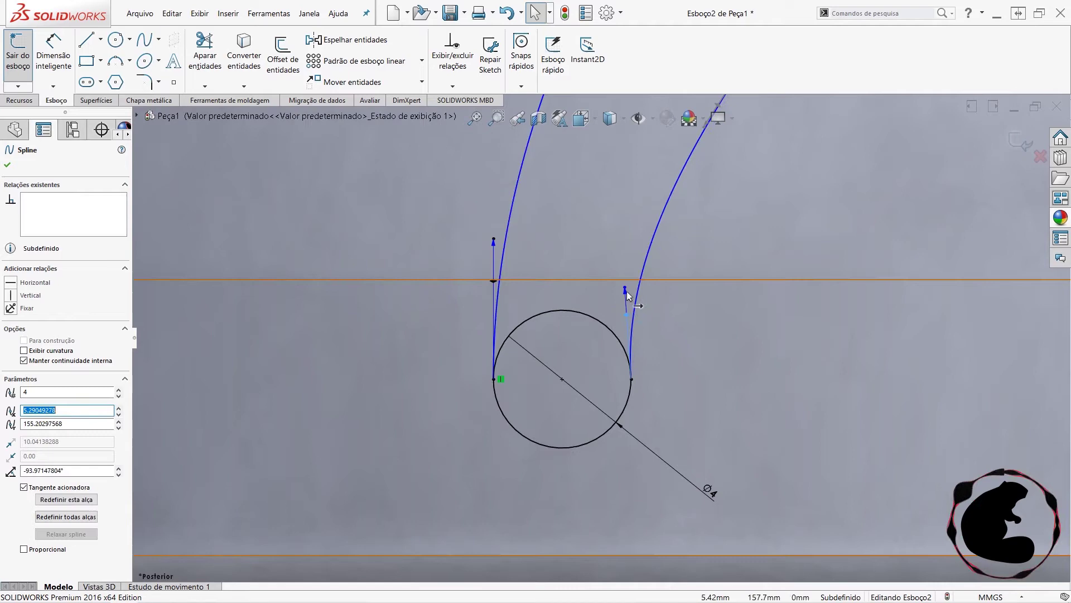
left_click(14, 298)
scroll(592, 341, "down", 10)
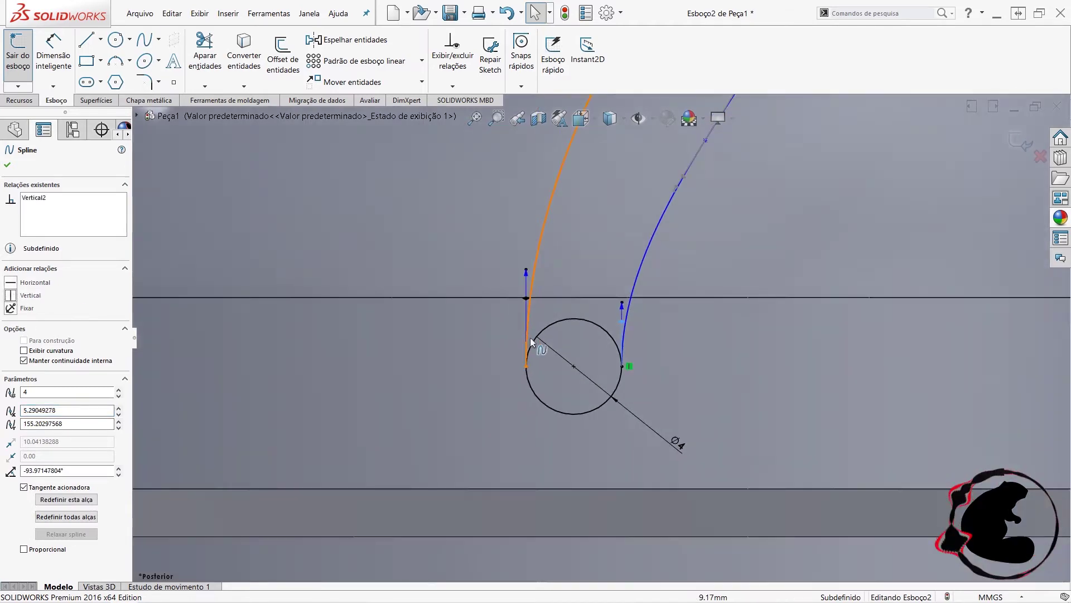
scroll(595, 345, "up", 5)
key("Escape")
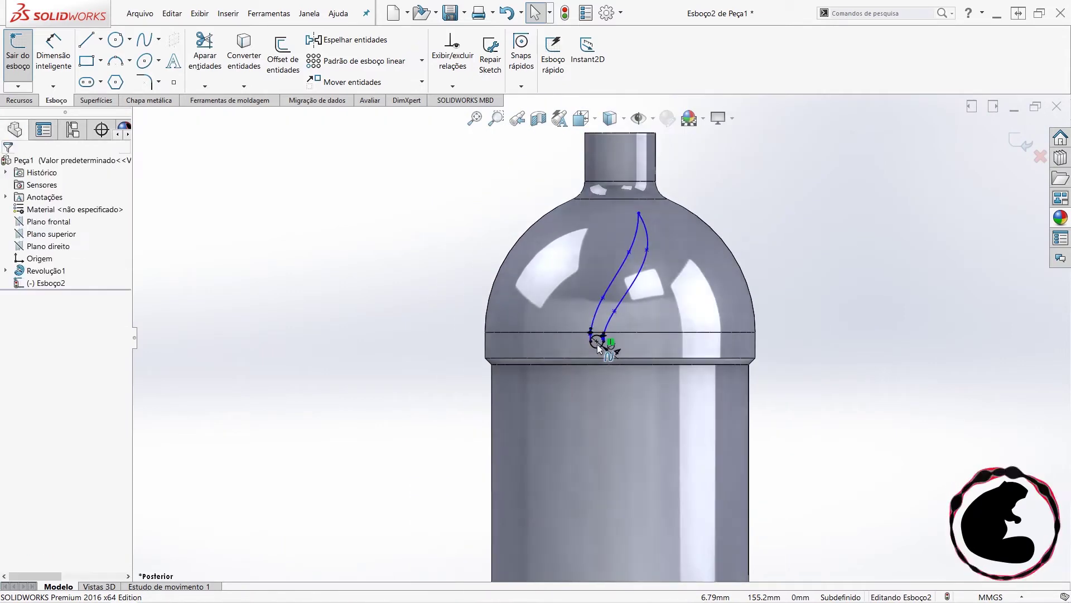
- Drag the left spline's intermediate point left and down to reshape the curve
scroll(644, 243, "down", 3)
scroll(645, 264, "down", 3)
scroll(630, 284, "down", 3)
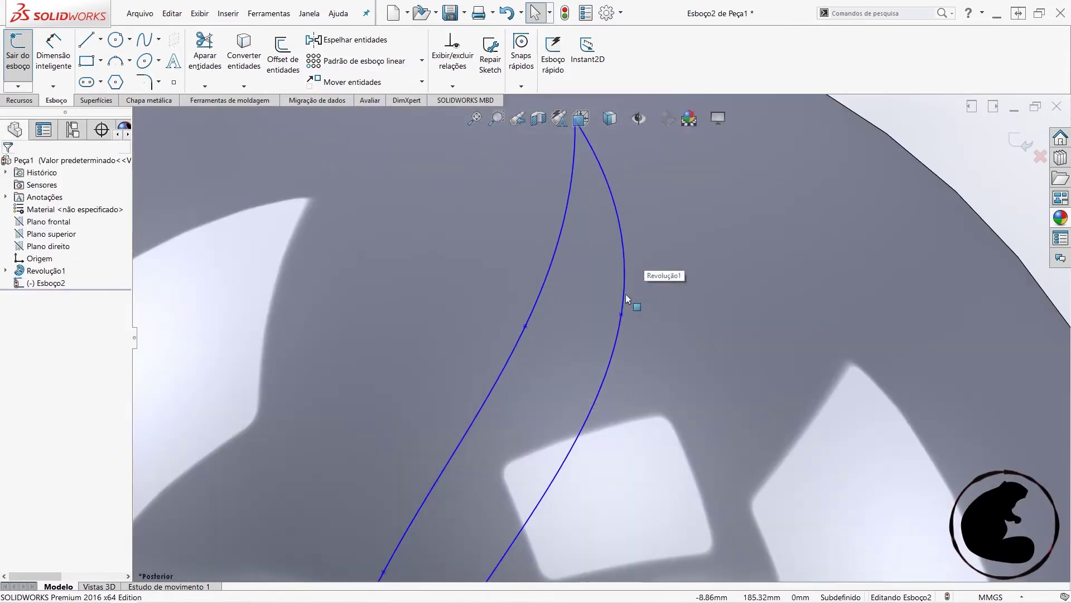
left_click_drag(609, 320, 570, 318)
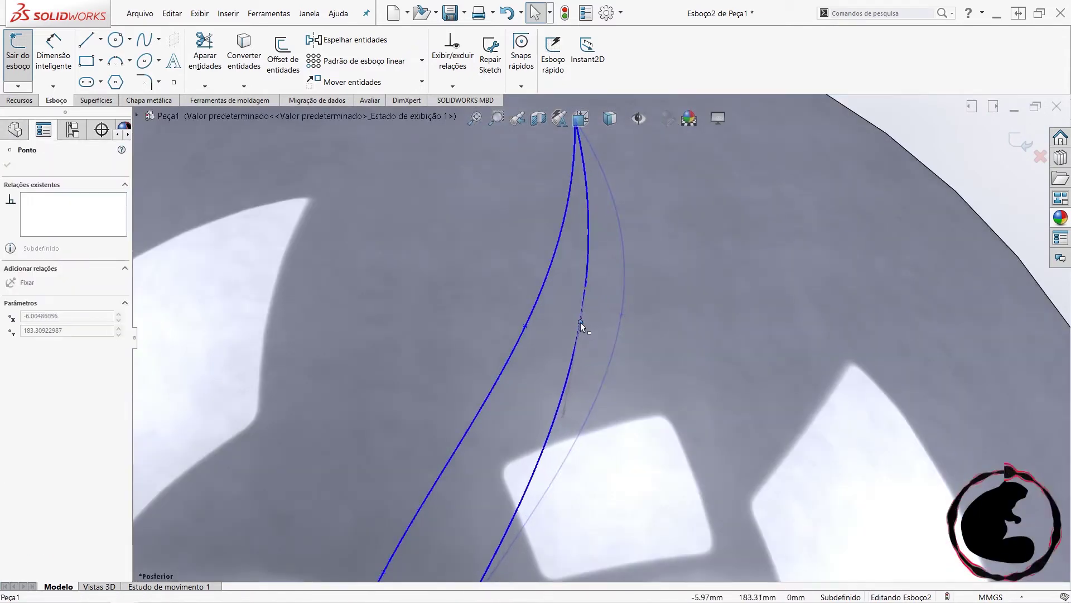
left_click_drag(570, 320, 568, 376)
scroll(568, 384, "up", 2)
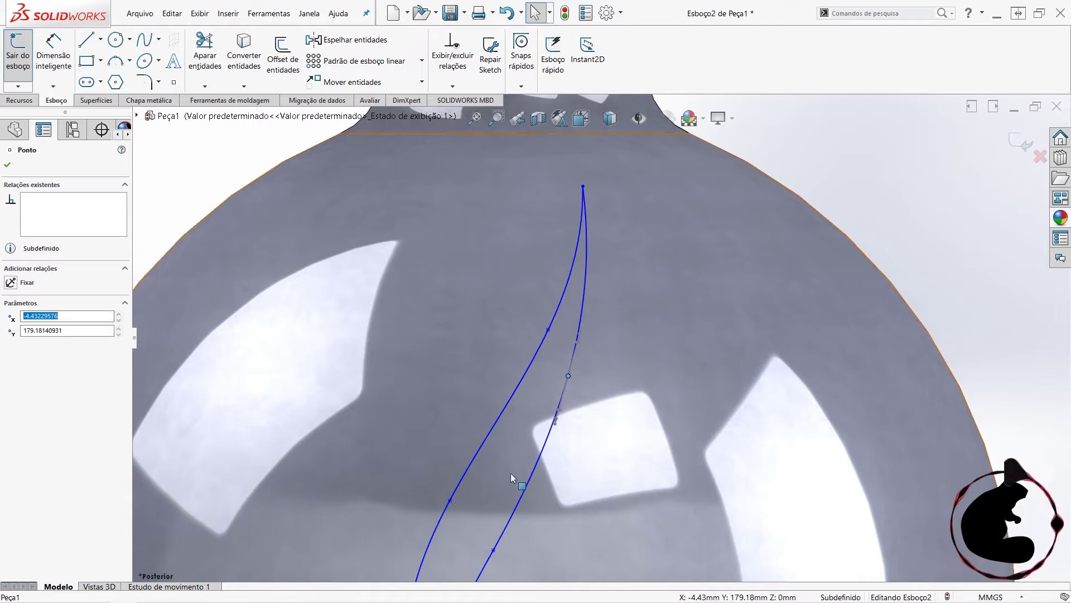
scroll(514, 467, "up", 3)
scroll(501, 493, "down", 5)
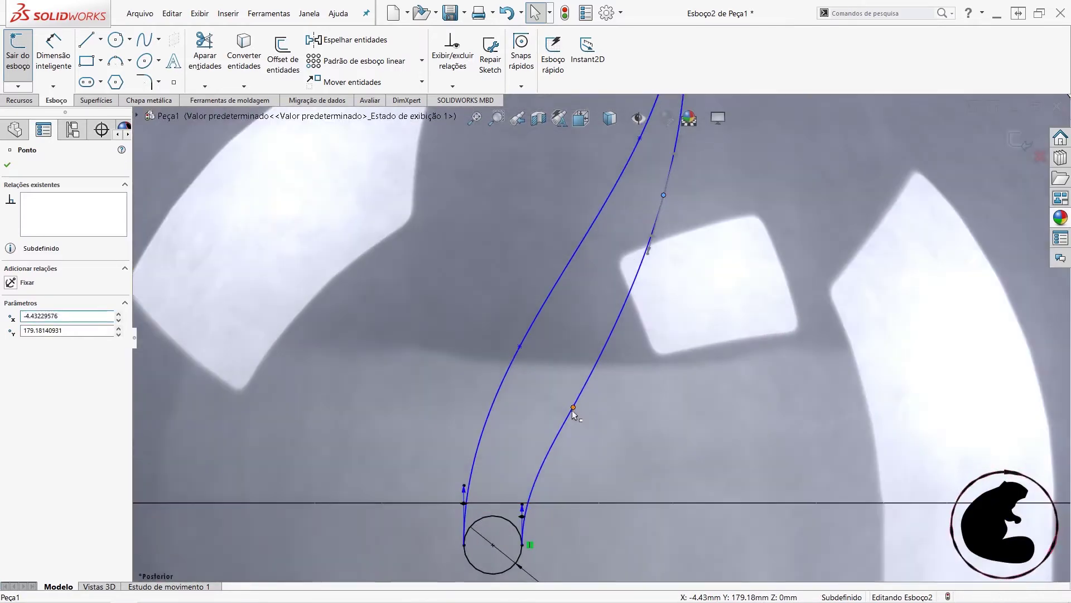
- Bend the flame further and pull the right spline's point left into an S-curve
left_click_drag(572, 409, 565, 397)
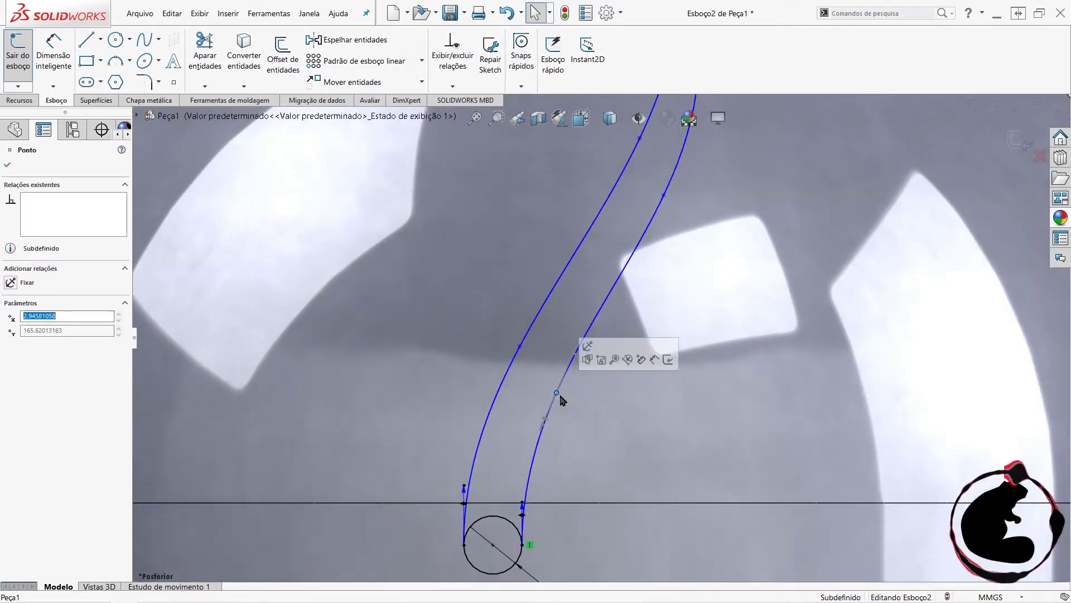
scroll(564, 397, "up", 5)
scroll(619, 267, "down", 5)
mouse_move(651, 261)
left_mouse_down()
mouse_move(639, 271)
mouse_move(646, 280)
left_mouse_up()
scroll(646, 281, "up", 5)
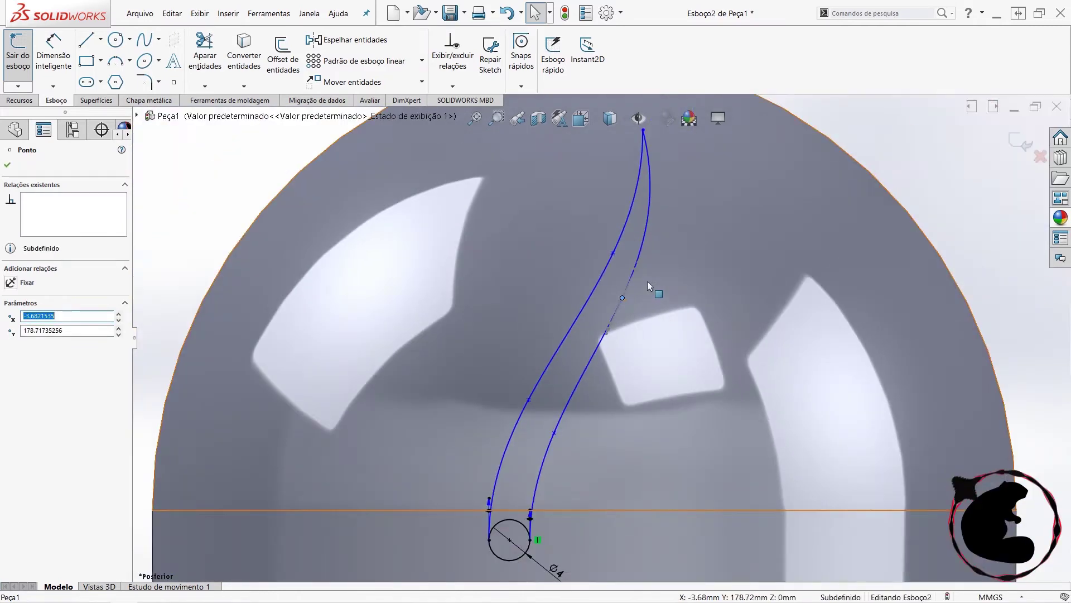
scroll(552, 453, "up", 2)
scroll(550, 453, "down", 6)
left_click(550, 453)
scroll(550, 453, "down", 2)
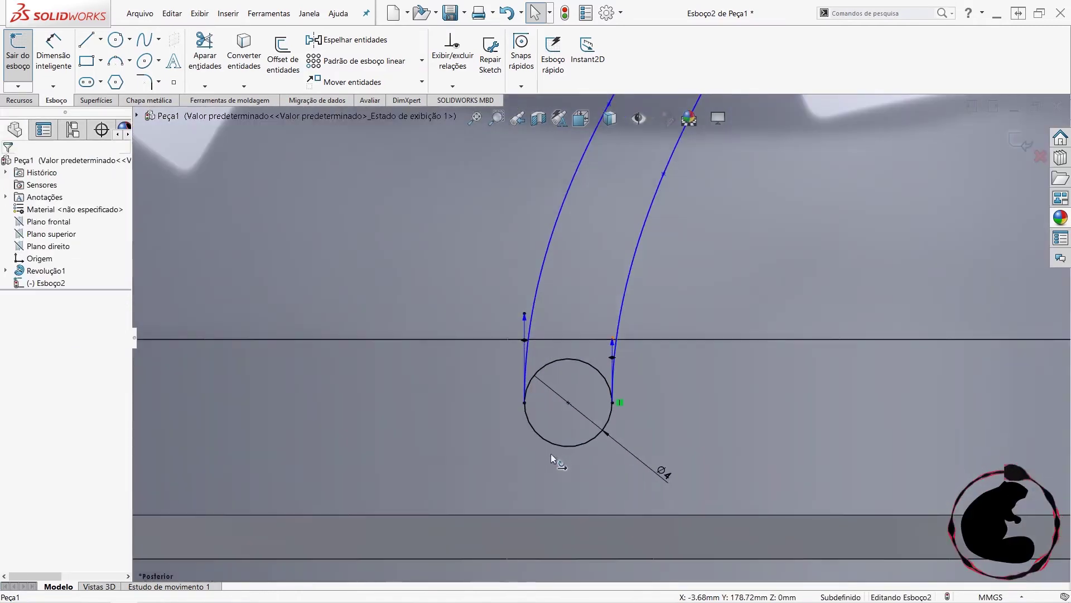
scroll(555, 397, "down", 2)
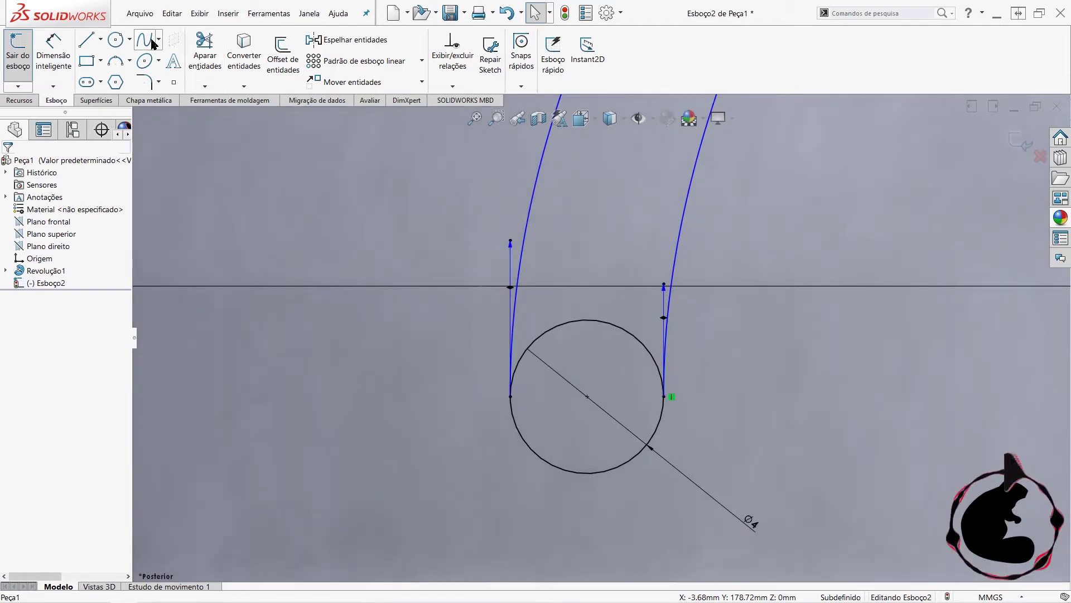
left_click(202, 45)
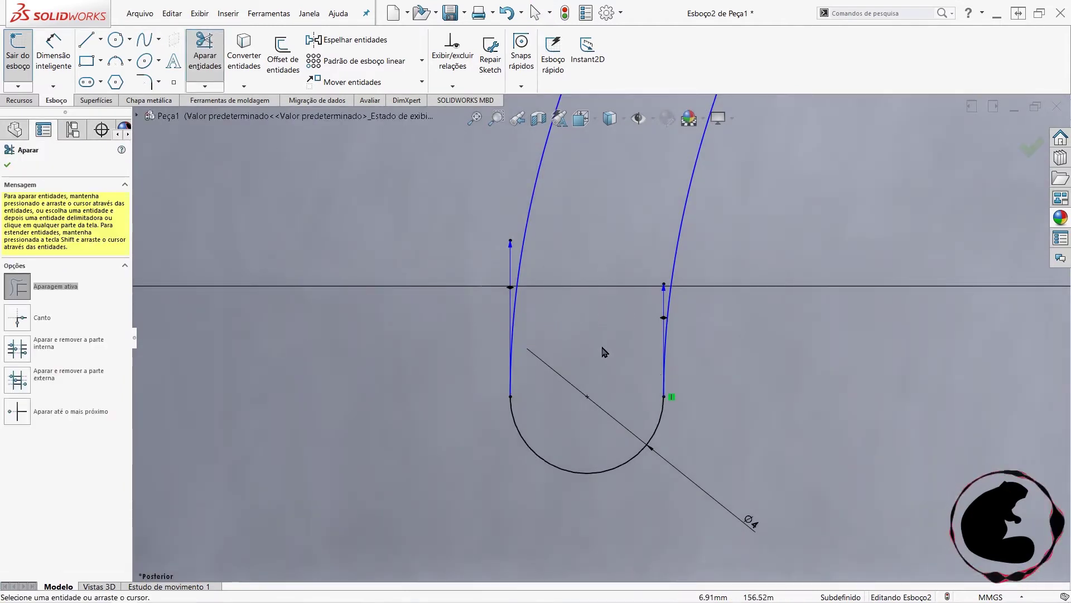
- Trim away the circle's upper arc, then drag the shared spline tip up toward the neck
scroll(603, 351, "up", 3)
scroll(625, 363, "up", 3)
scroll(617, 354, "up", 3)
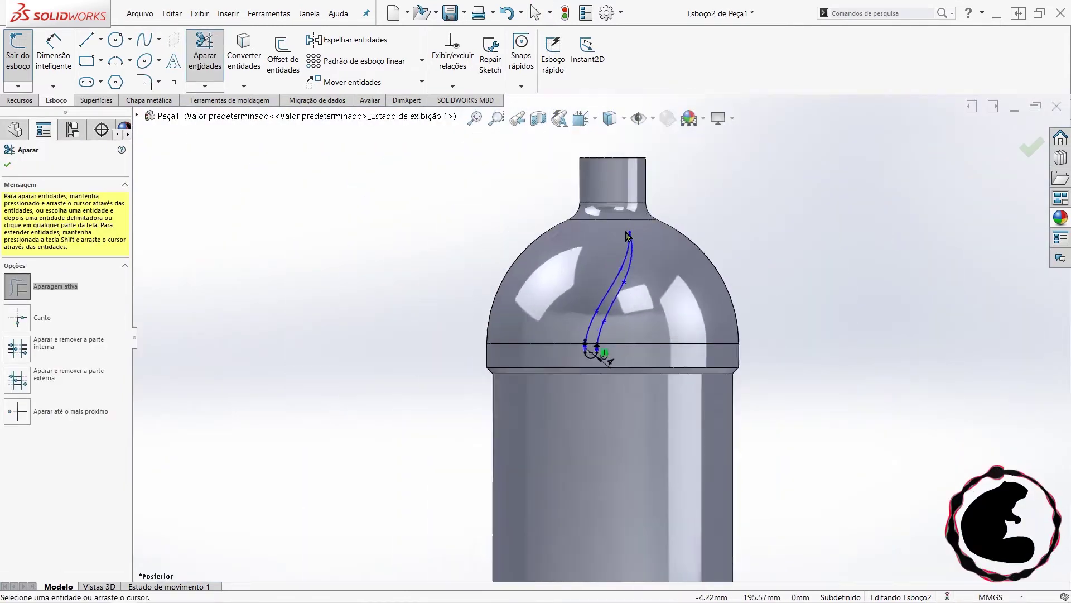
scroll(628, 236, "down", 2)
scroll(626, 246, "down", 2)
scroll(625, 251, "down", 2)
key("Escape")
mouse_move(623, 252)
left_mouse_down()
mouse_move(618, 222)
mouse_move(629, 203)
left_mouse_up()
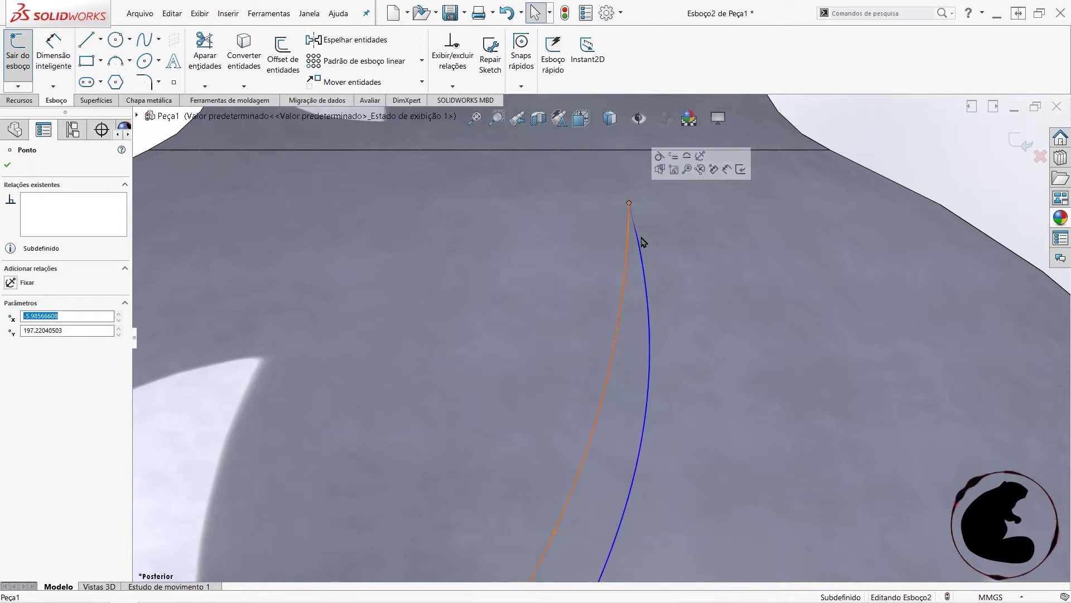
scroll(647, 279, "up", 3)
scroll(614, 355, "up", 3)
scroll(599, 402, "down", 1)
key("Escape")
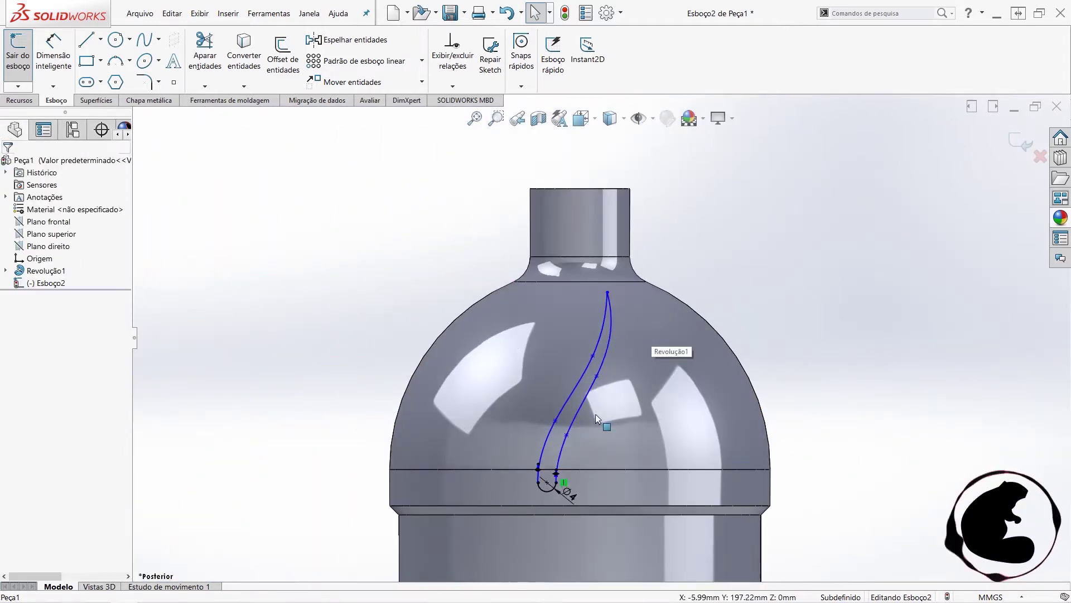
- Exit the flame sketch and show the Recursos feature commands
left_click(23, 75)
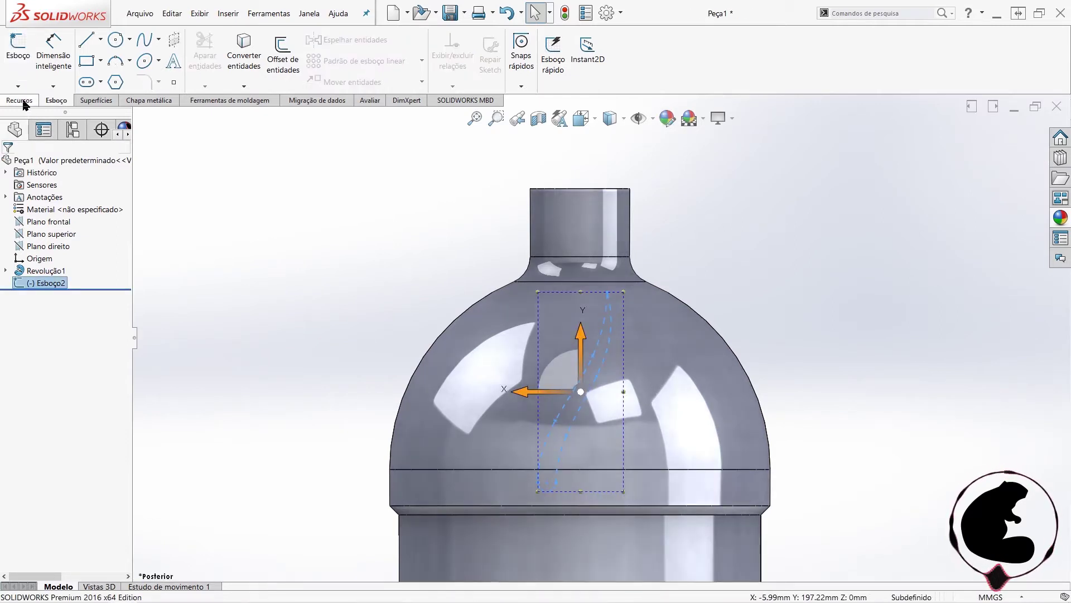
left_click(111, 322)
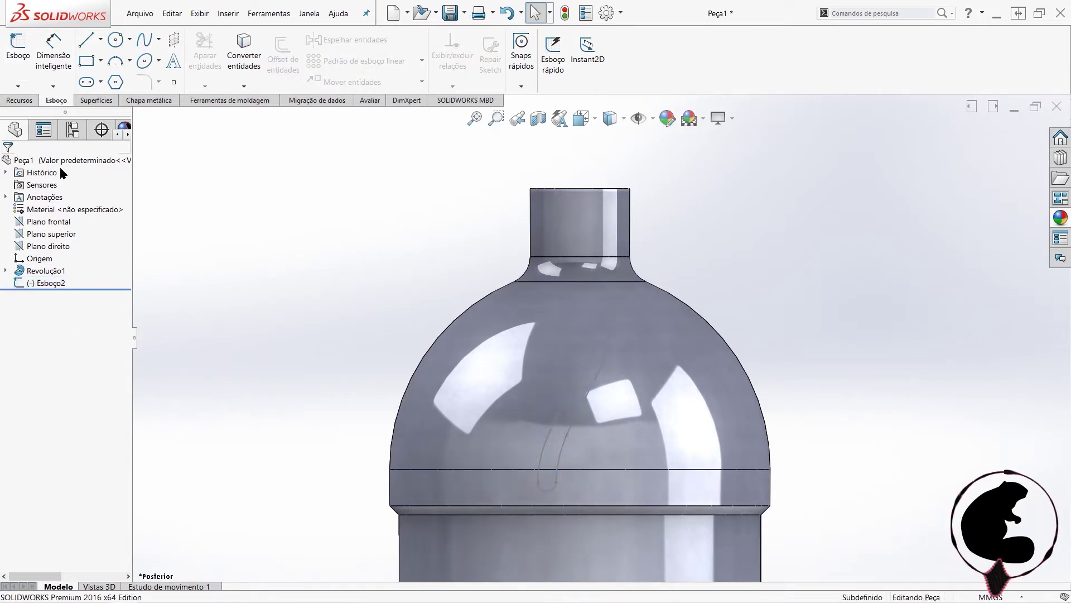
left_click(23, 101)
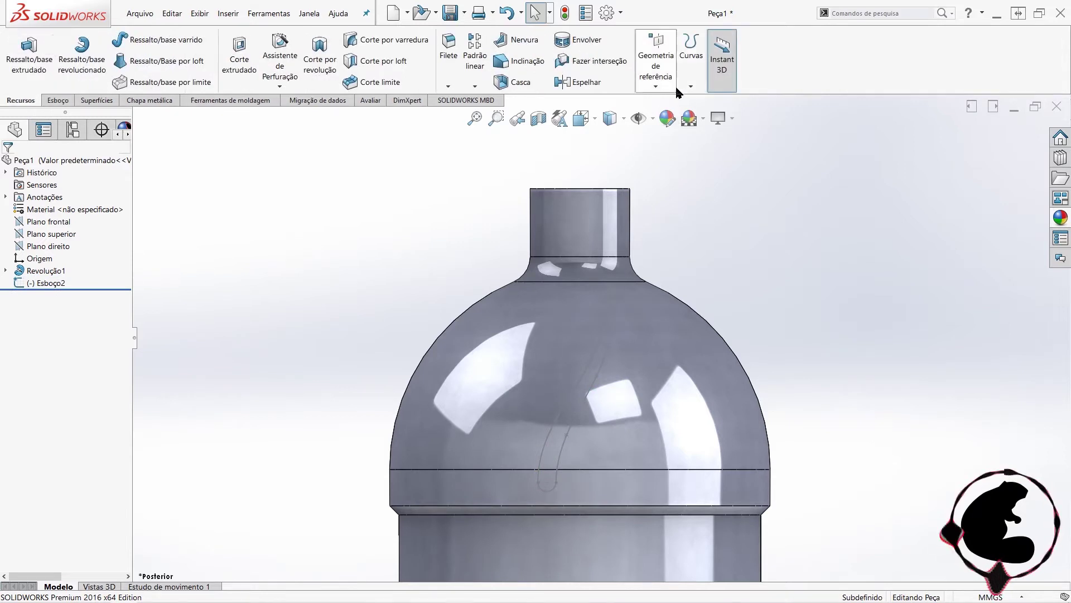
- Try a Projetar curva of Esboço2 onto faces, then cancel it
left_click(691, 53)
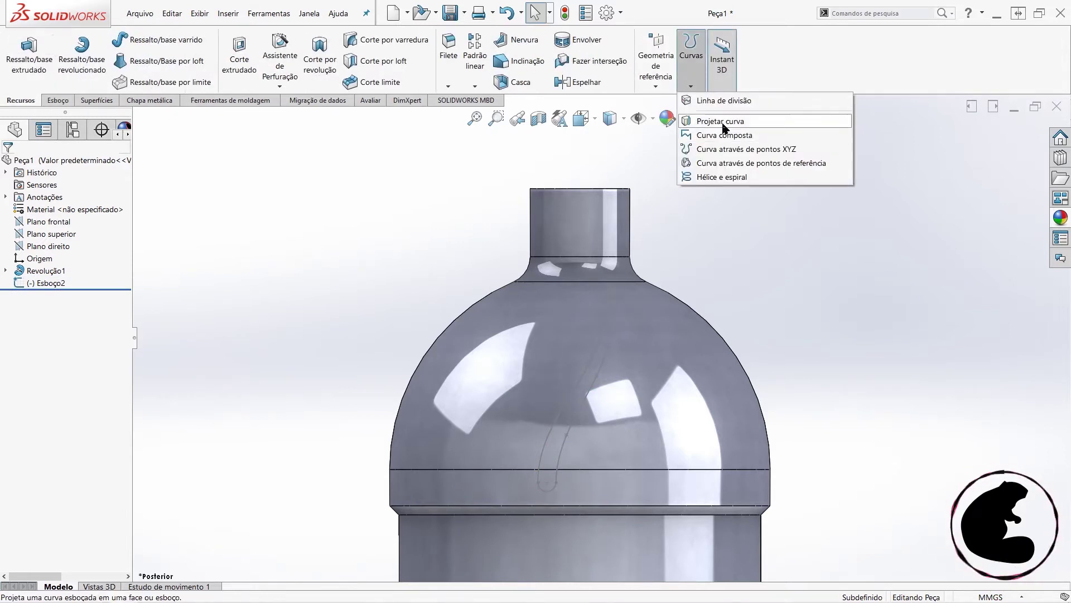
left_click(721, 121)
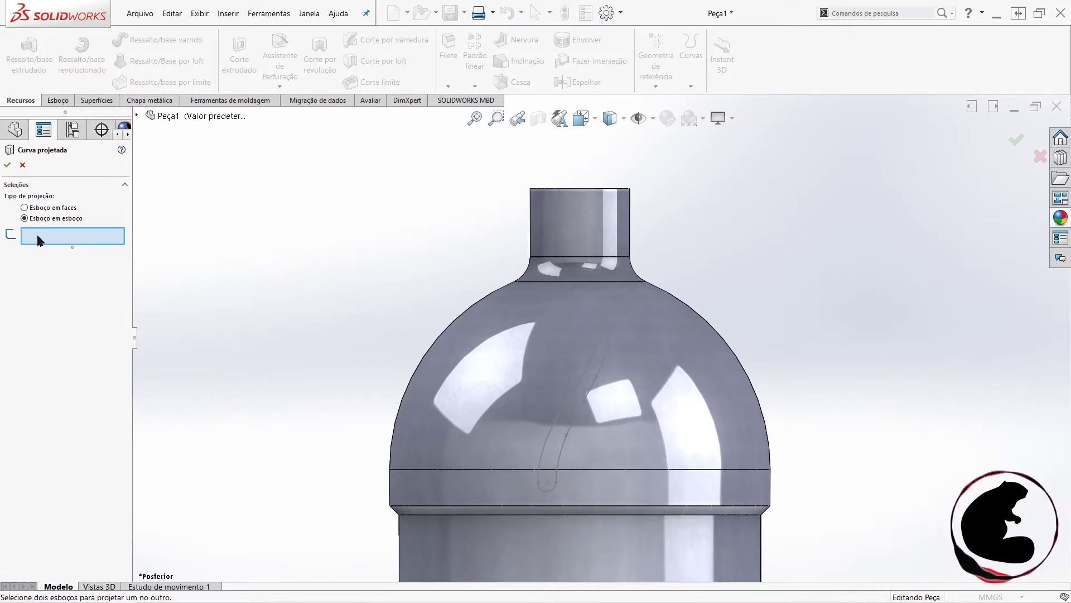
left_click(604, 363)
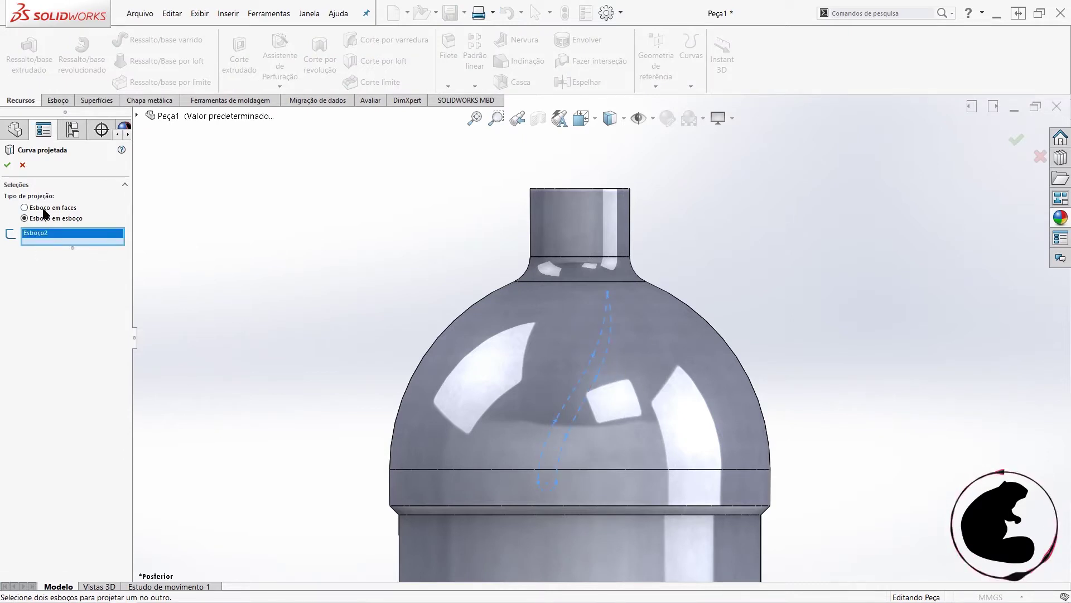
left_click(8, 166)
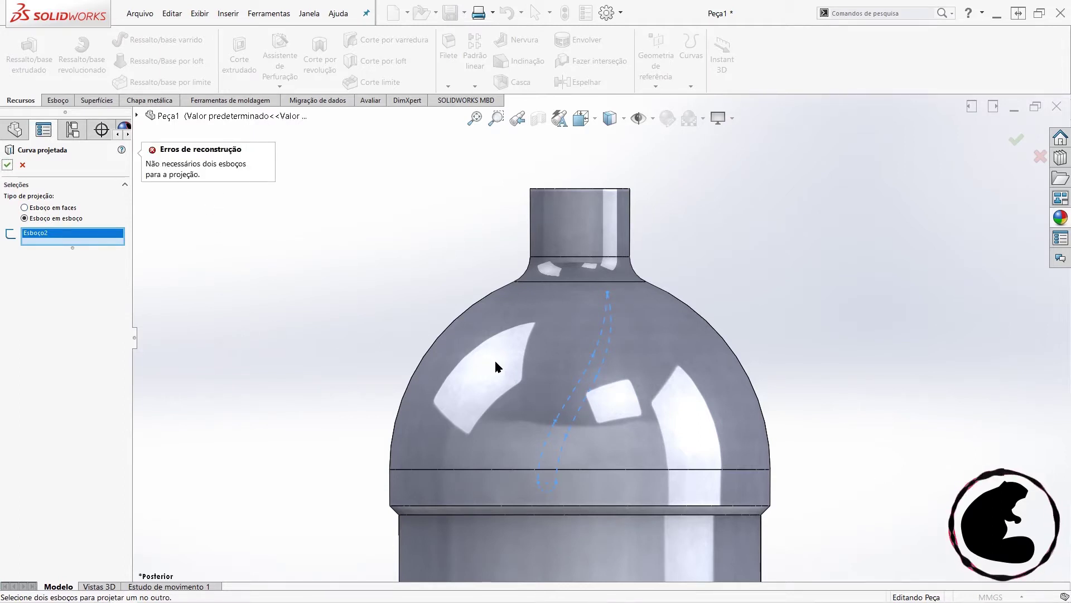
left_click(57, 207)
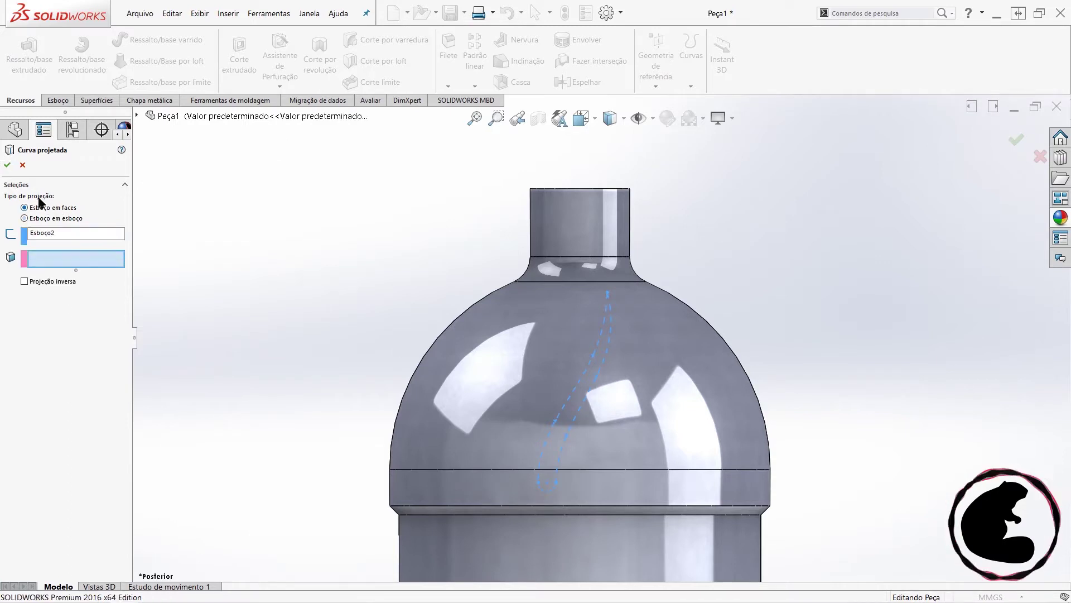
left_click(21, 165)
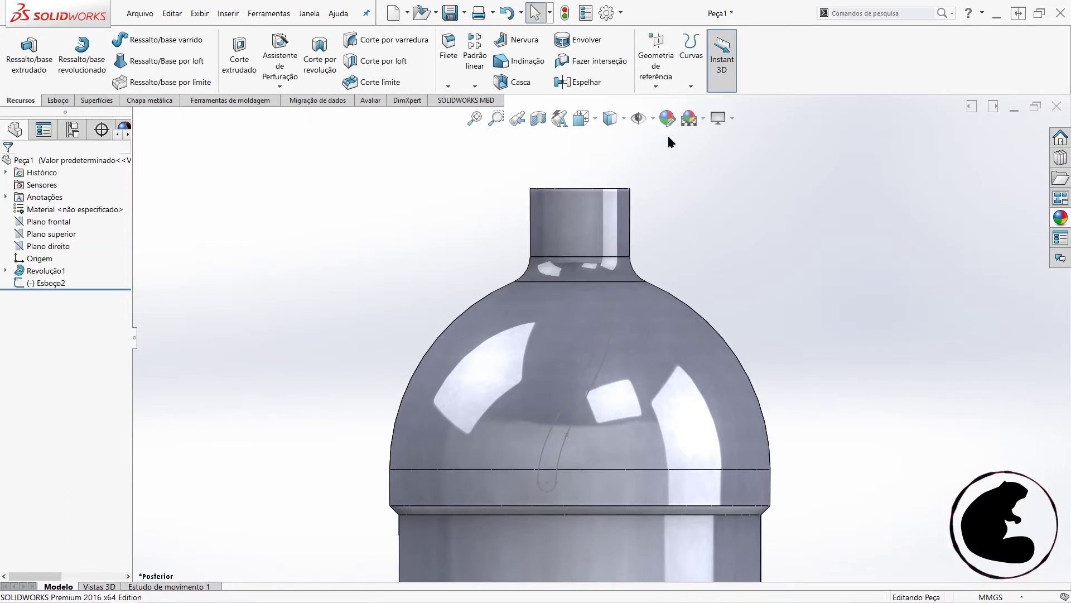
- Start Projetar curva once more and cancel it
left_click(691, 86)
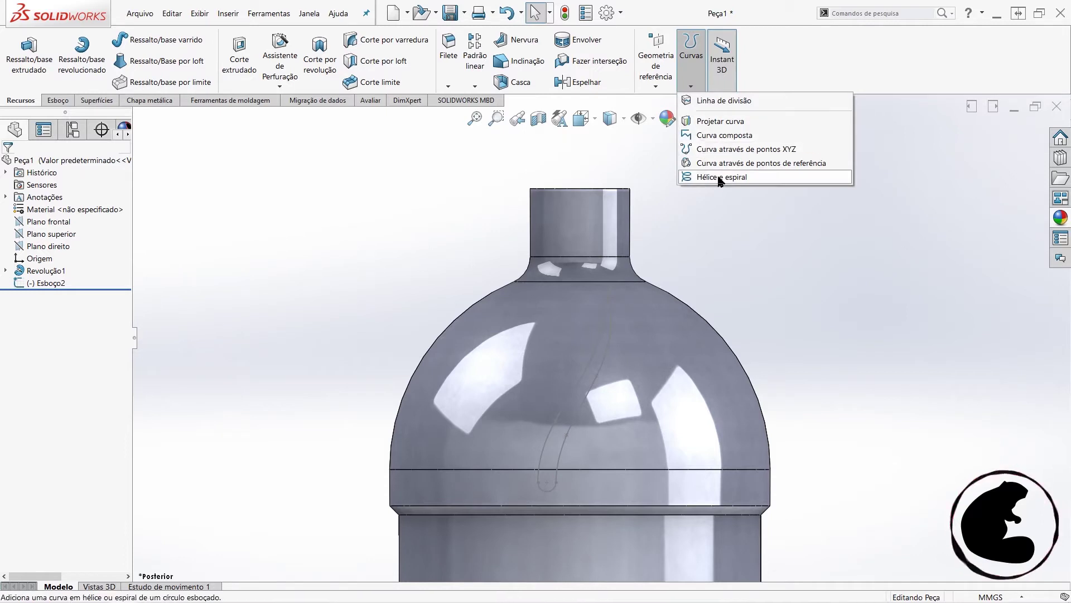
left_click(720, 121)
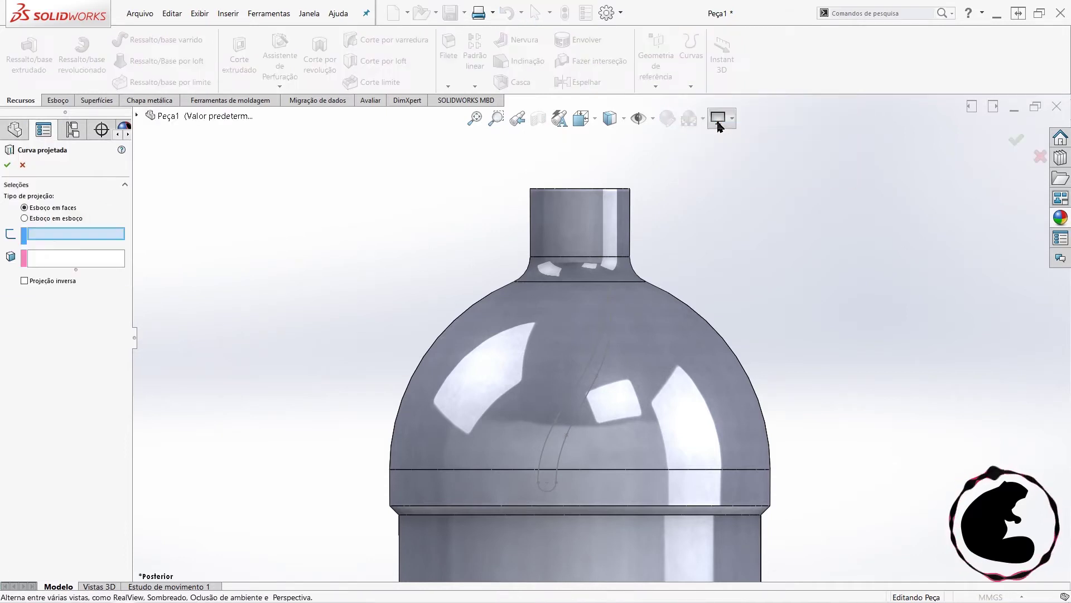
left_click(23, 165)
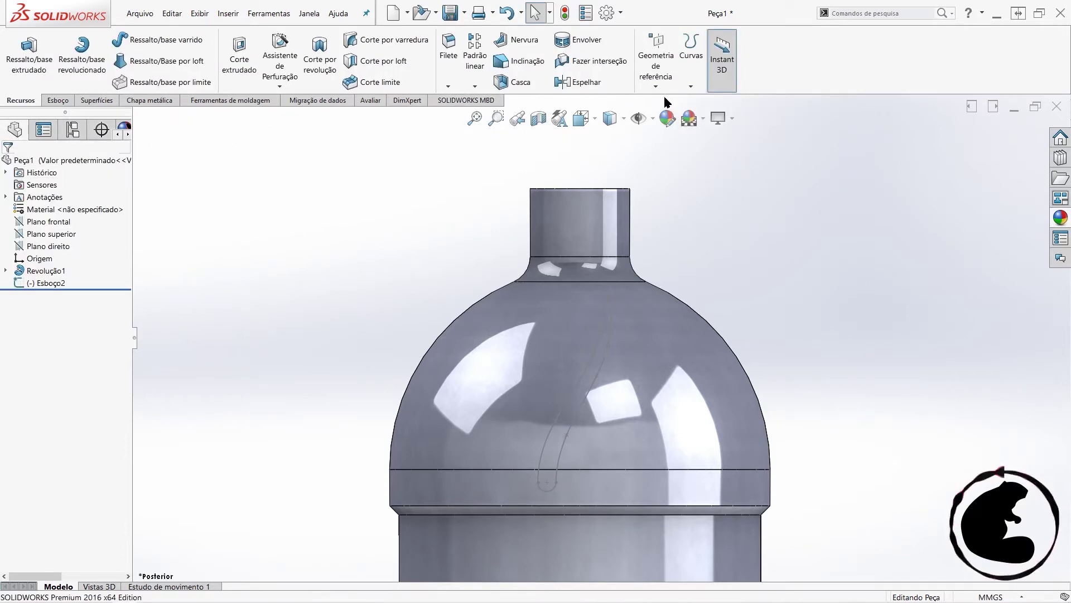
- Create Linha de divisão1 projecting Esboço2 onto the dome and band faces
left_click(677, 81)
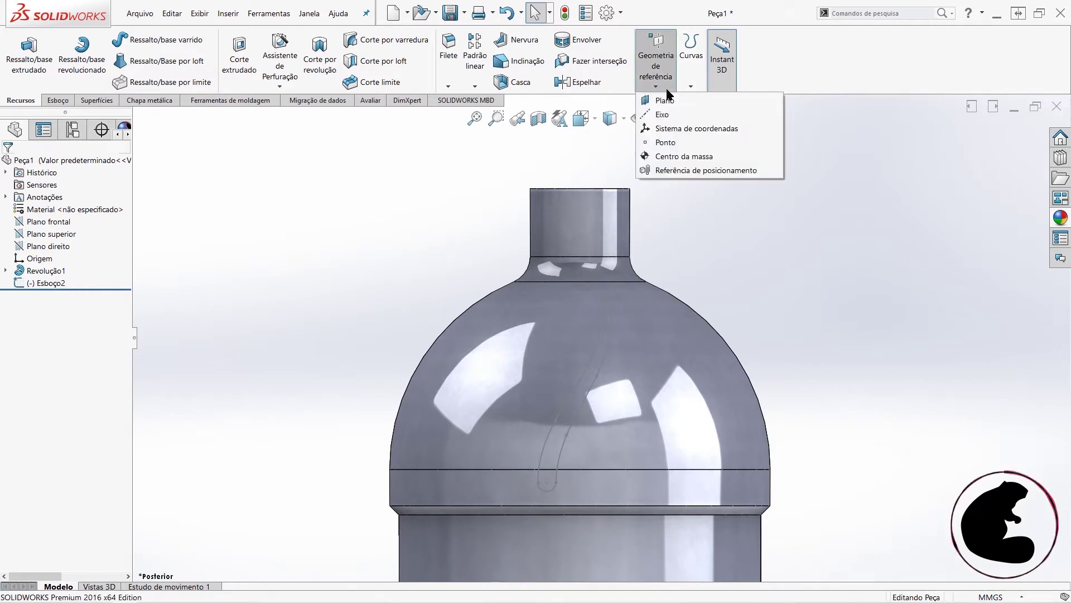
left_click(681, 81)
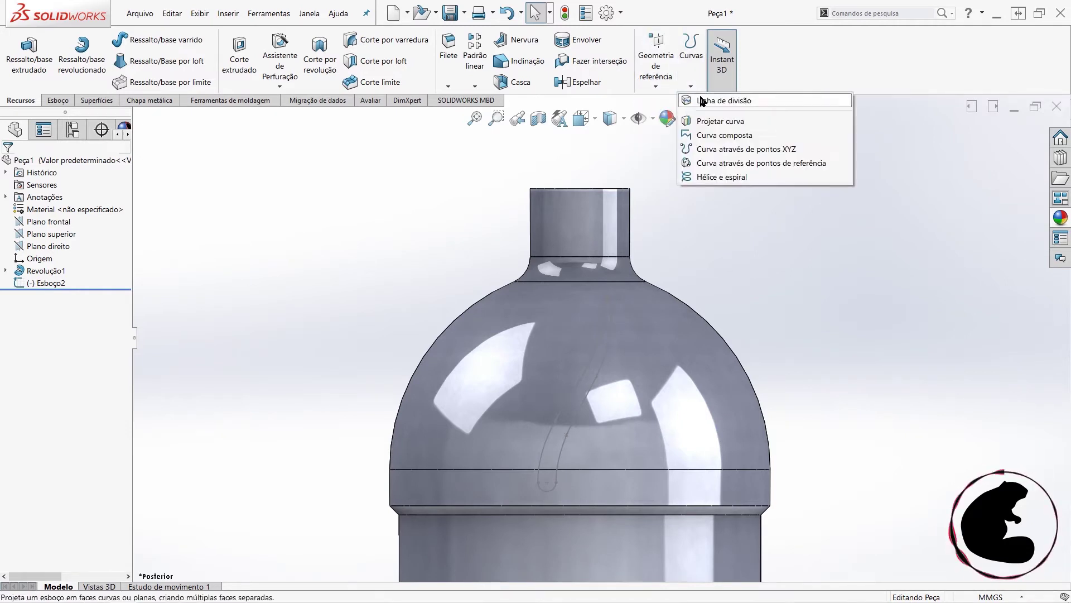
left_click(719, 96)
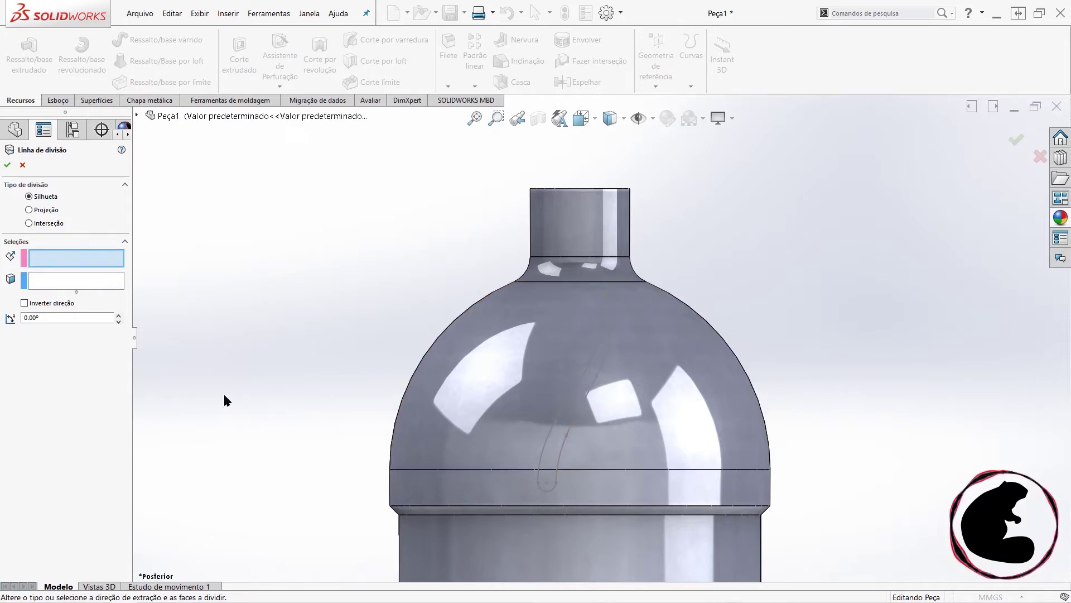
left_click(137, 115)
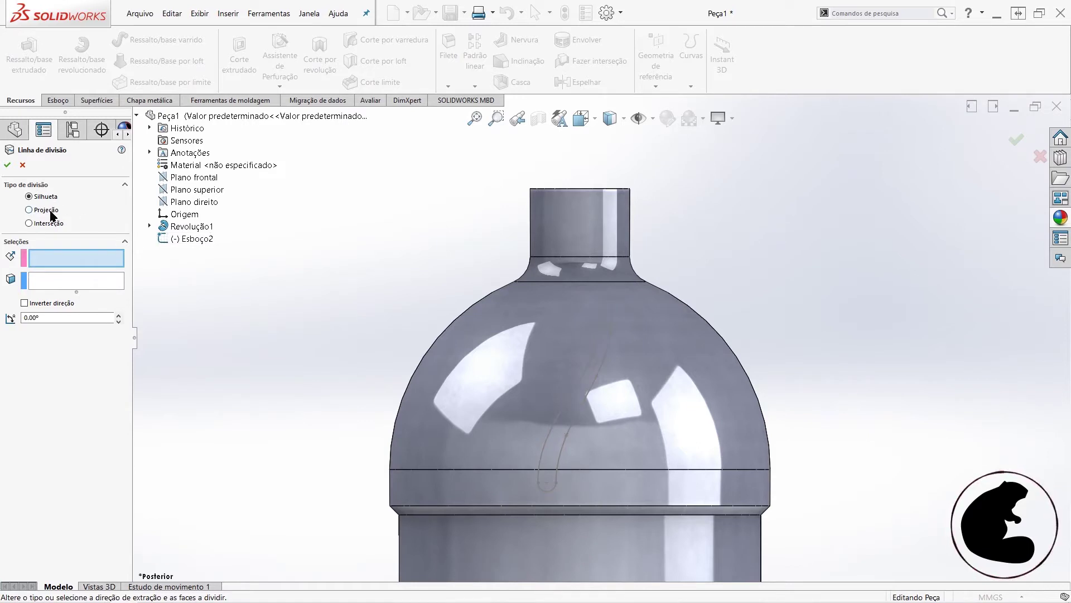
left_click(29, 210)
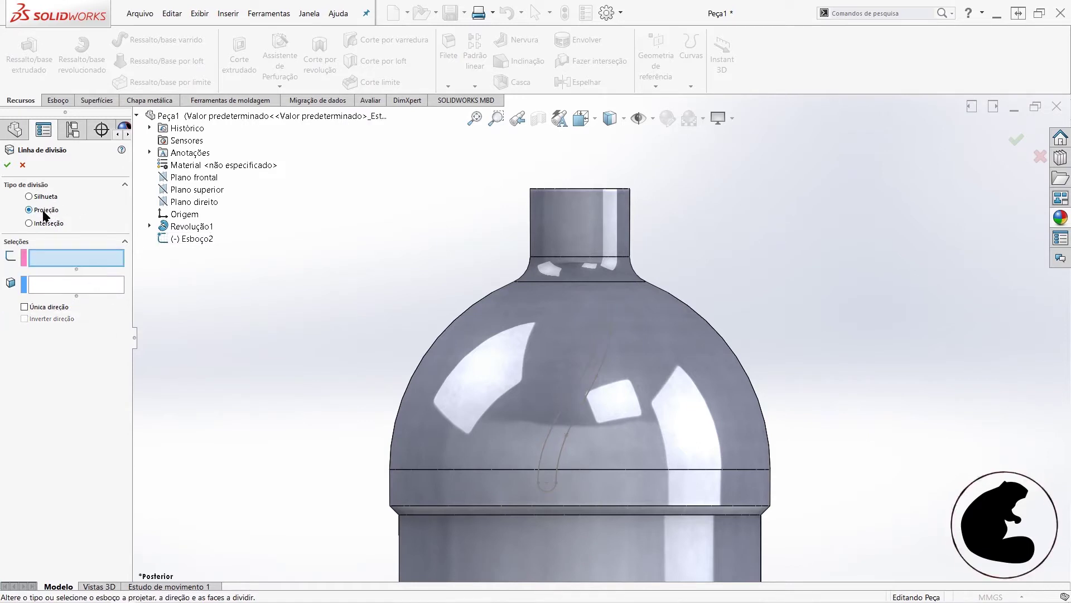
left_click(592, 366)
left_click(538, 336)
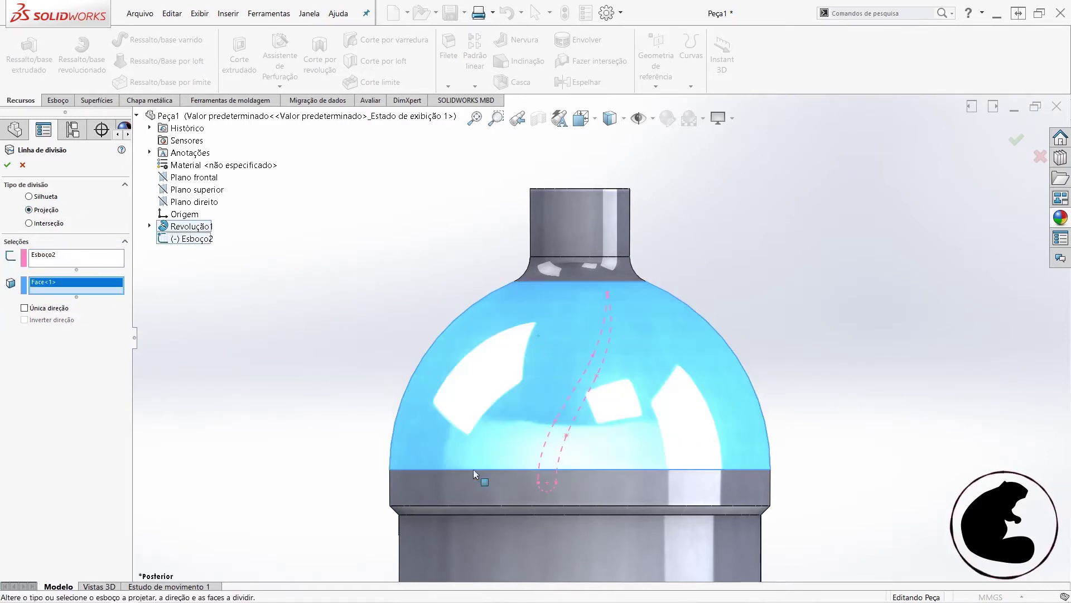
left_click(605, 485)
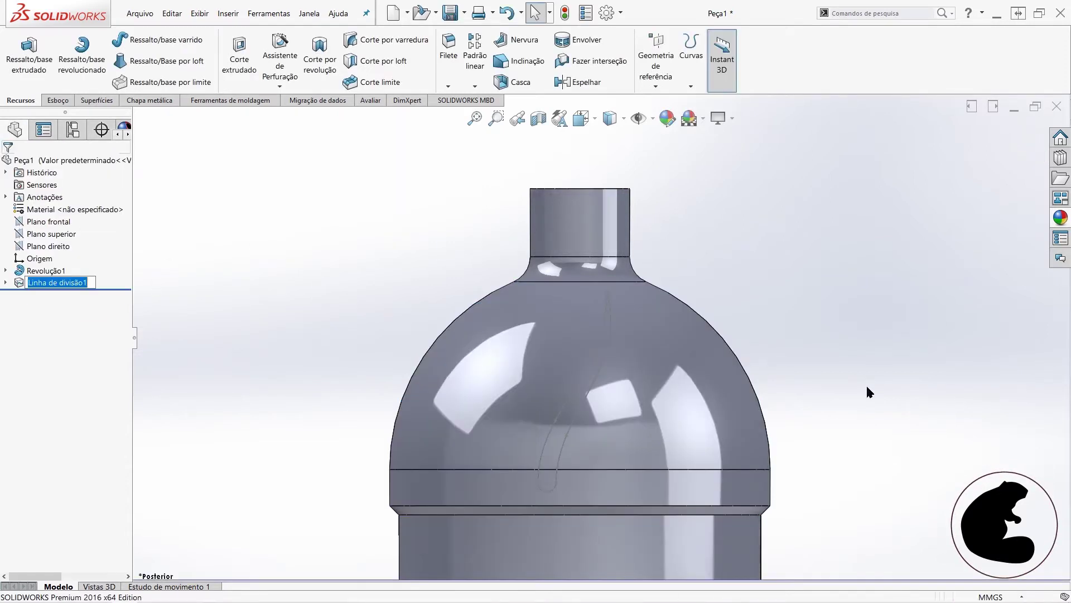
left_click(748, 341)
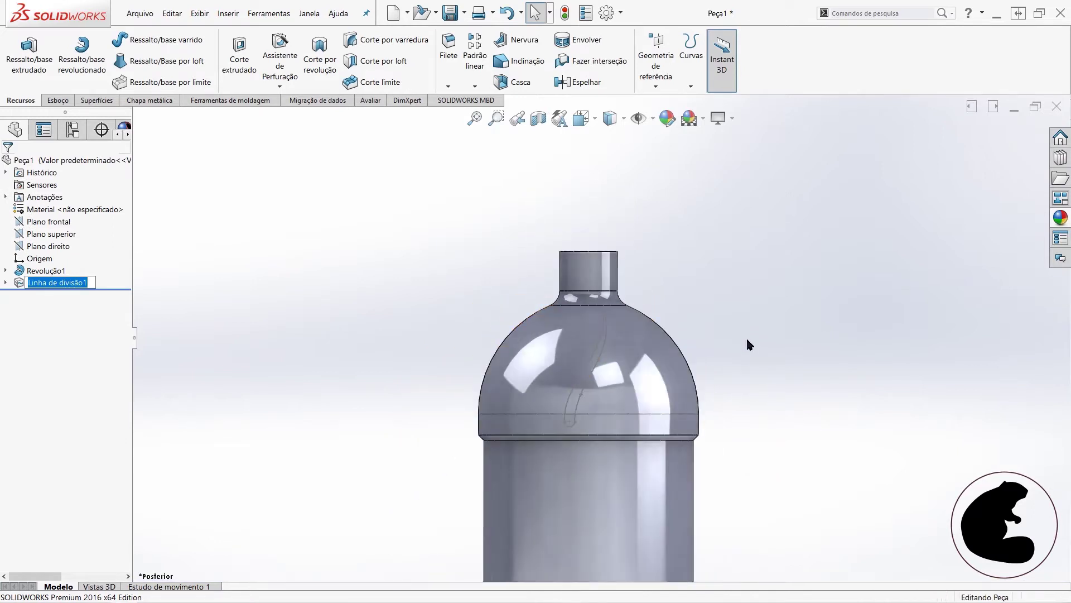
- Orbit and zoom the bottle to inspect the flame outline split into the dome
scroll(580, 411, "down", 3)
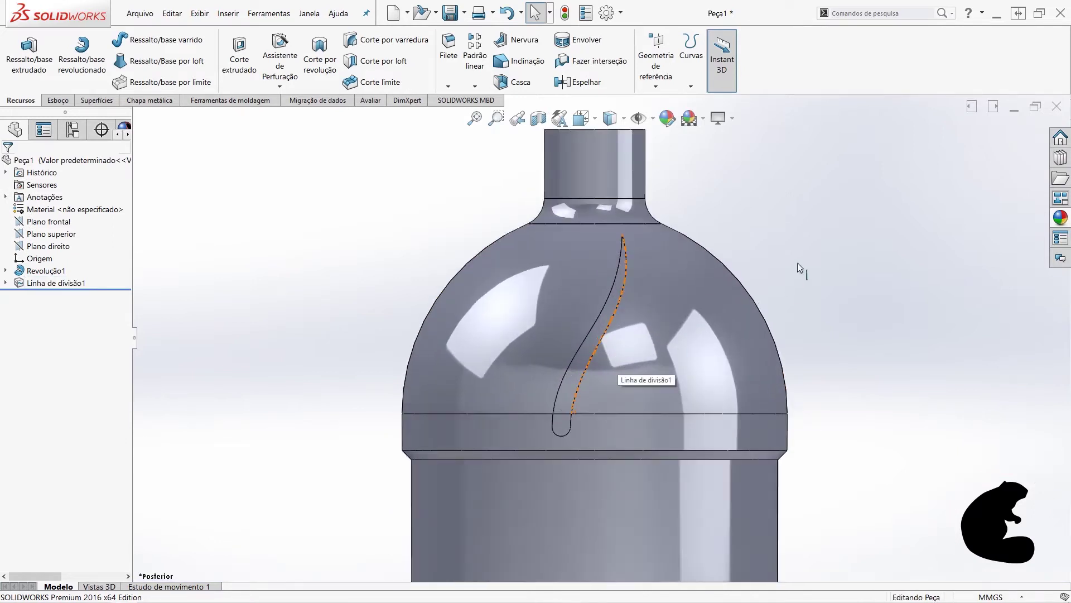
mouse_move(754, 249)
middle_mouse_down()
mouse_move(765, 247)
mouse_move(842, 366)
mouse_move(790, 370)
mouse_move(725, 340)
middle_mouse_up()
scroll(725, 340, "down", 2)
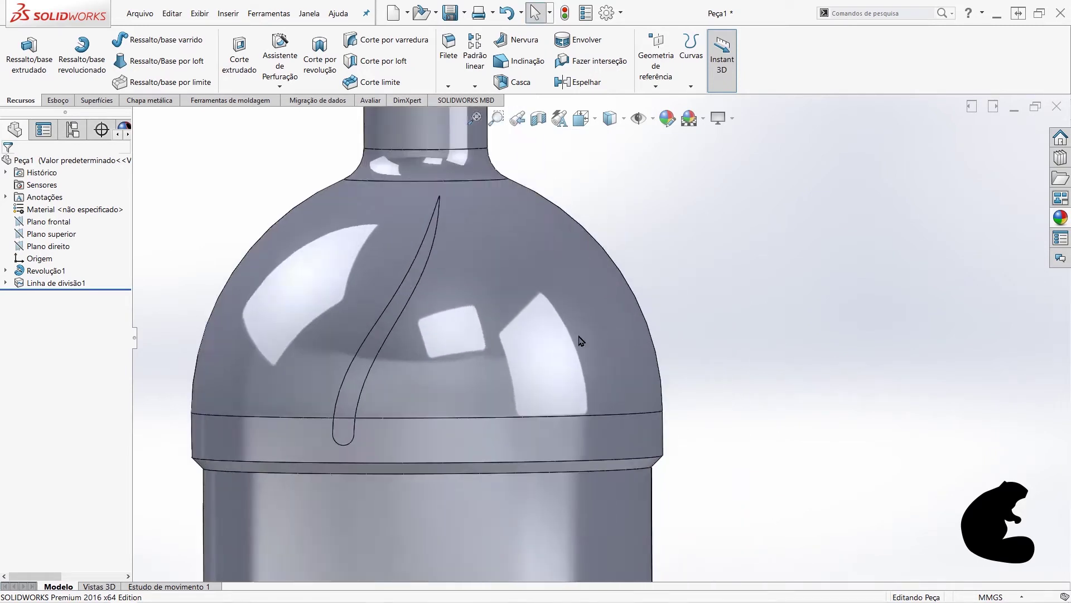
scroll(529, 367, "up", 2)
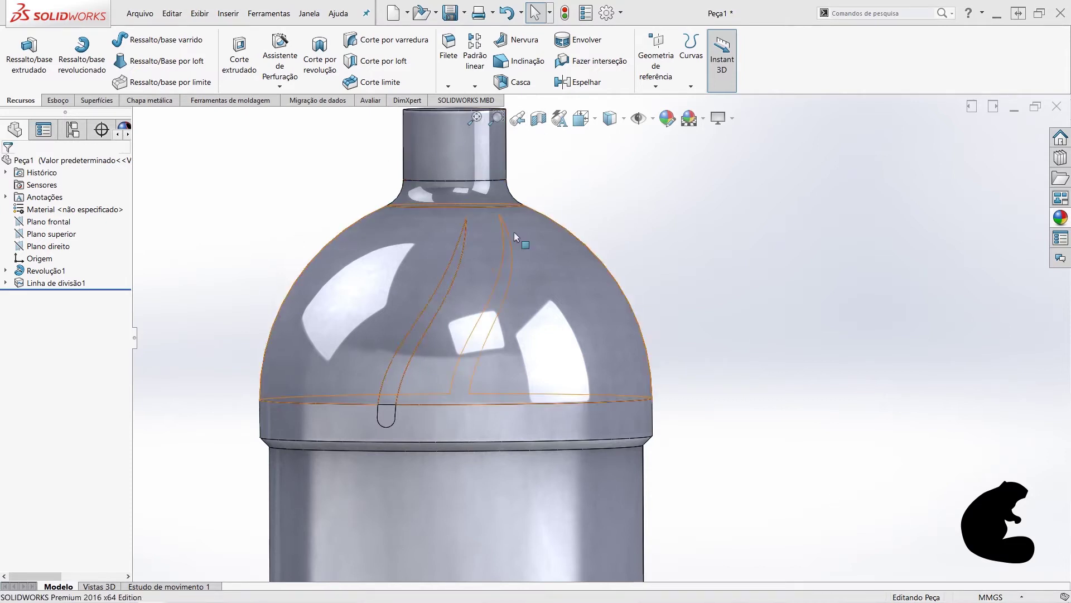
scroll(306, 359, "up", 2)
scroll(307, 359, "down", 2)
- Pan the view and start an offset surface from the Superfícies tools
middle_click_drag(307, 359, 444, 375, "ctrl")
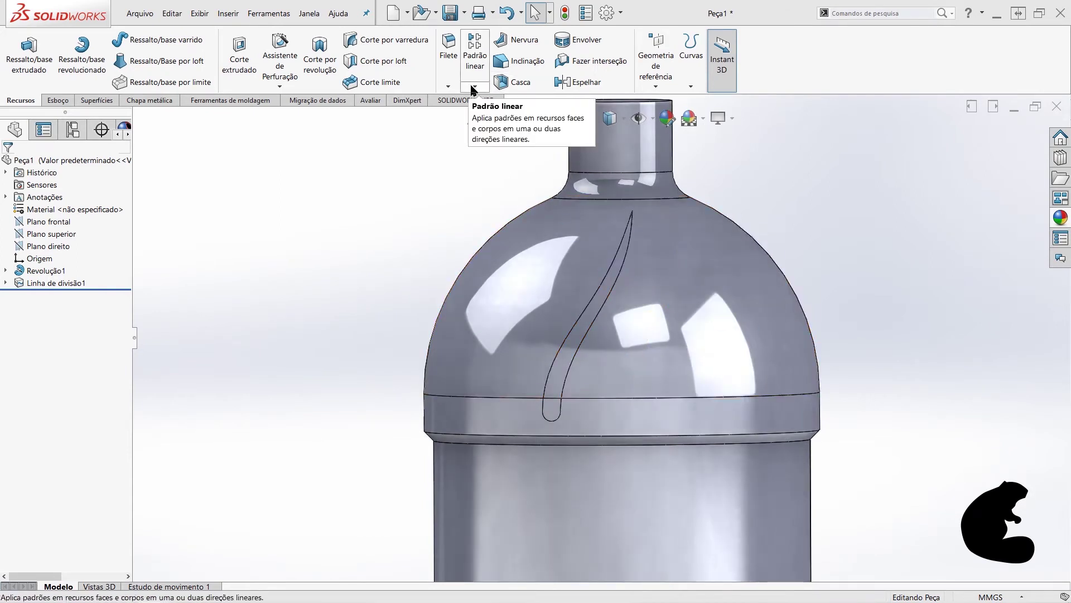
left_click(107, 101)
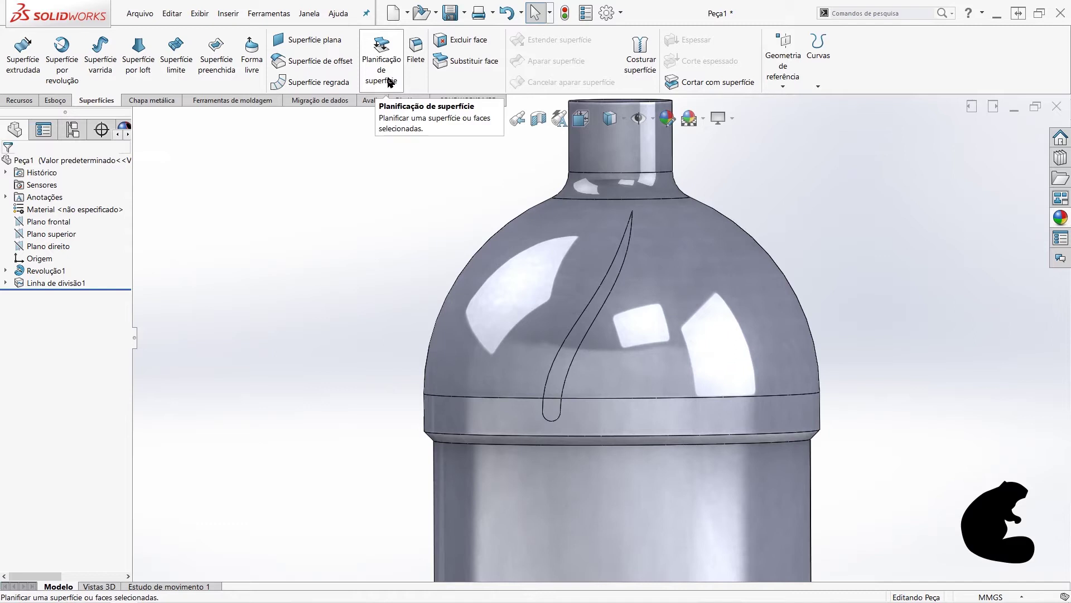
left_click(301, 61)
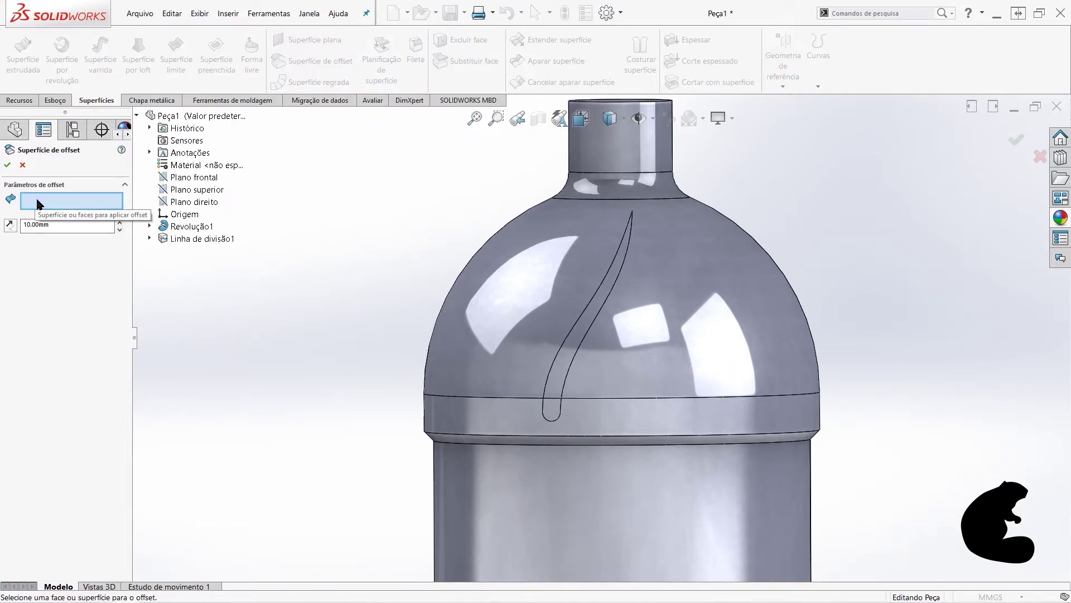
- Offset both split flame faces by 1.00mm, keeping the name Superfície-Offset1
left_click(577, 342)
left_click(554, 411)
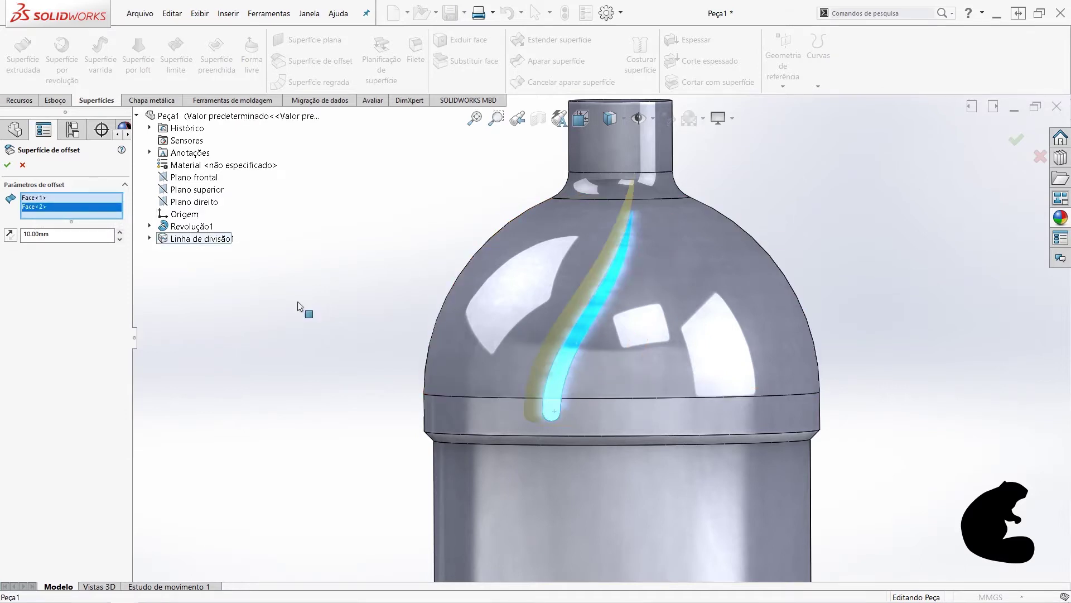
double_click(44, 234)
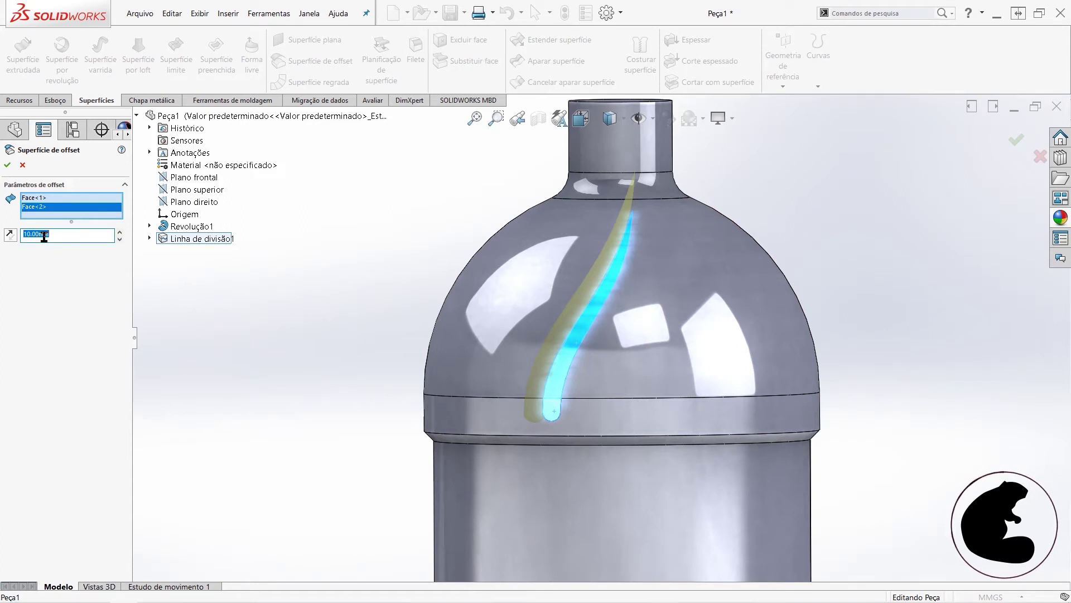
type("1")
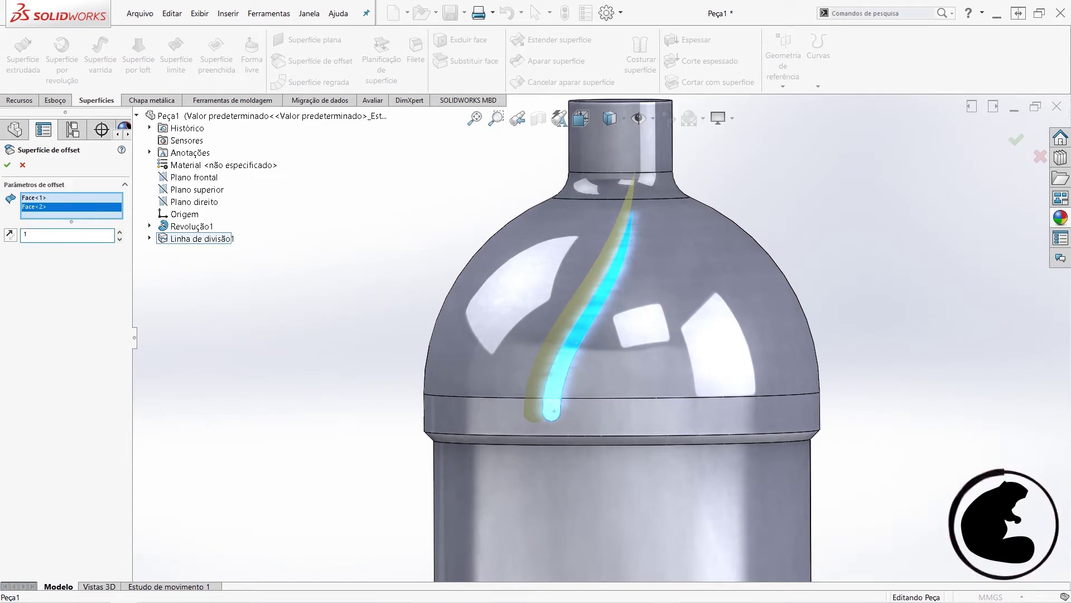
key("Return")
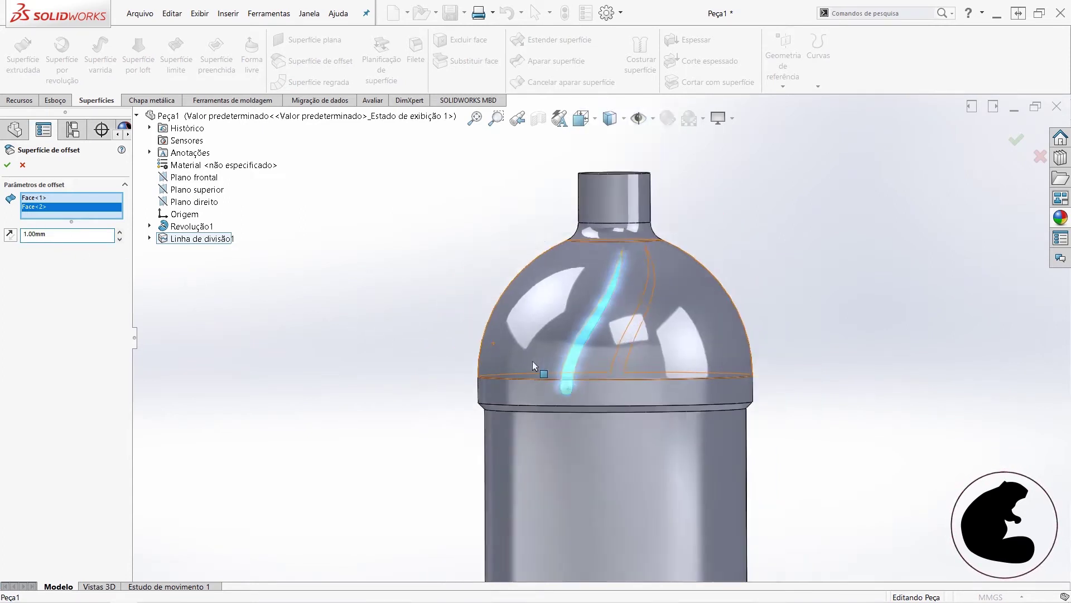
scroll(557, 388, "down", 2)
scroll(572, 400, "down", 2)
mouse_move(541, 396)
middle_mouse_down()
mouse_move(502, 391)
mouse_move(689, 358)
mouse_move(706, 375)
middle_mouse_up()
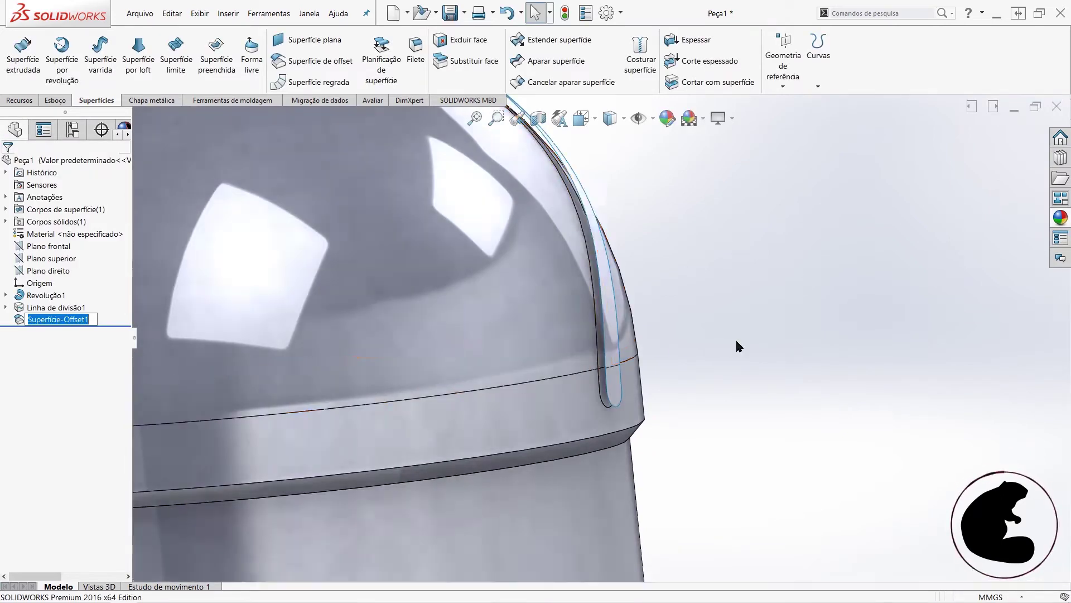
key("Return")
- Thicken Superfície-Offset1 10.00mm toward side 2, merged into the bottle as Espessamento1
middle_click_drag(623, 317, 659, 302)
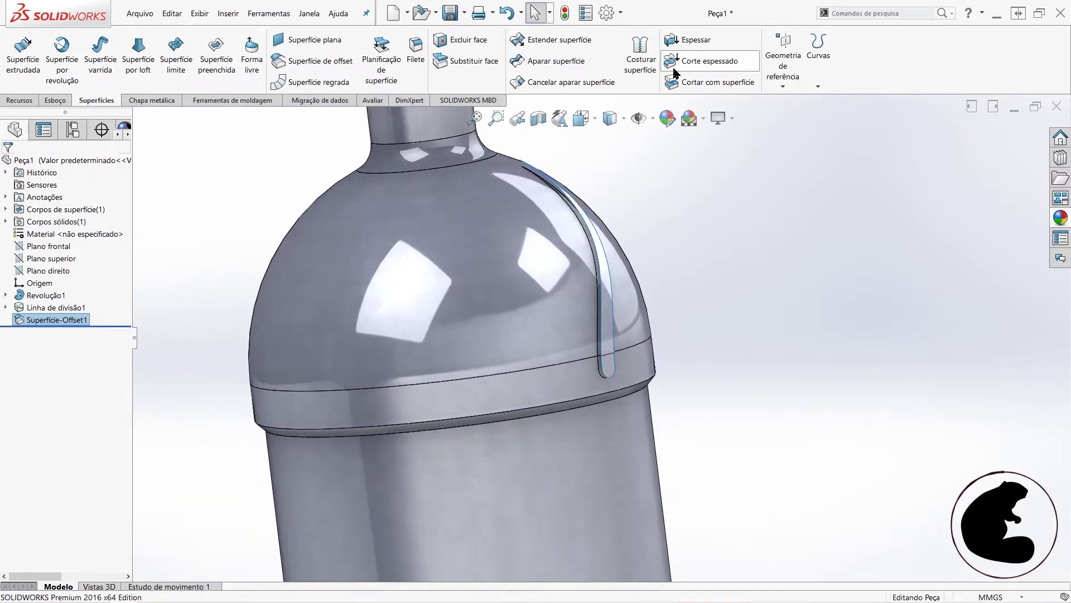
left_click(697, 40)
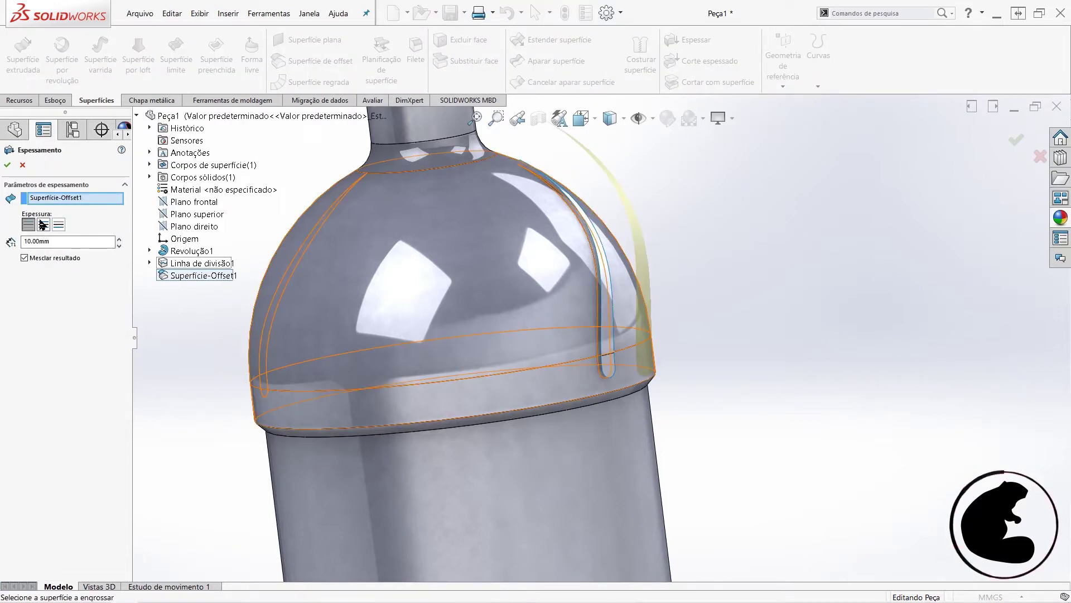
left_click(56, 225)
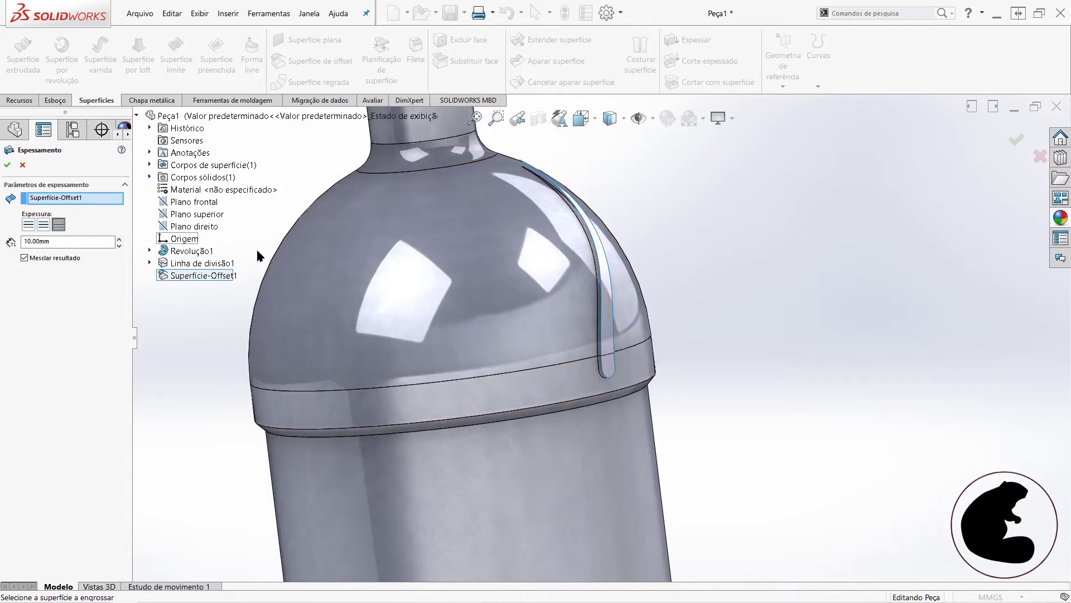
middle_click_drag(641, 306, 681, 299)
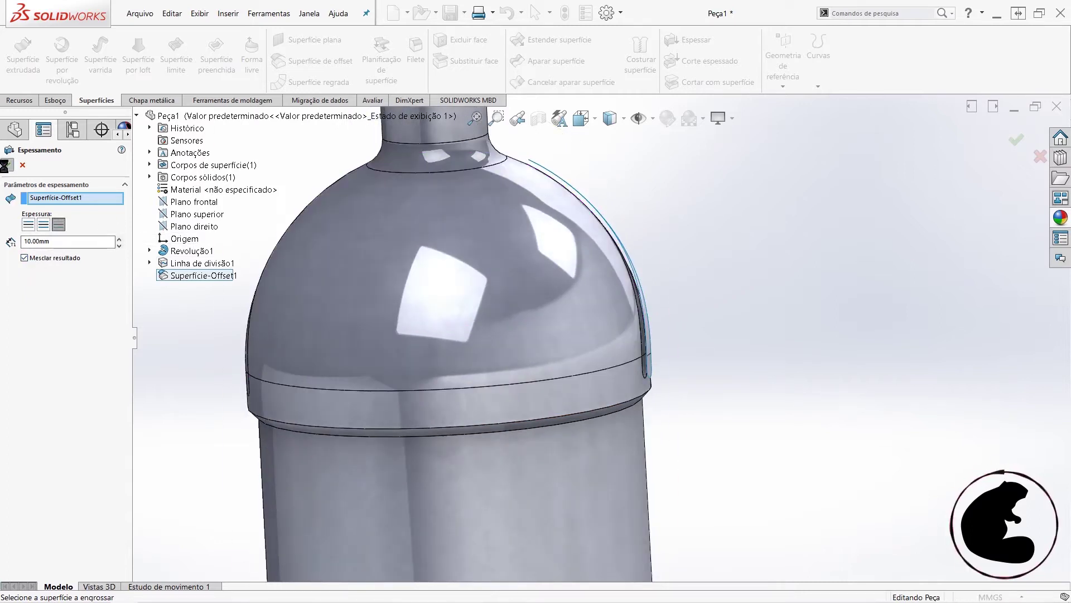
middle_click_drag(721, 312, 557, 342)
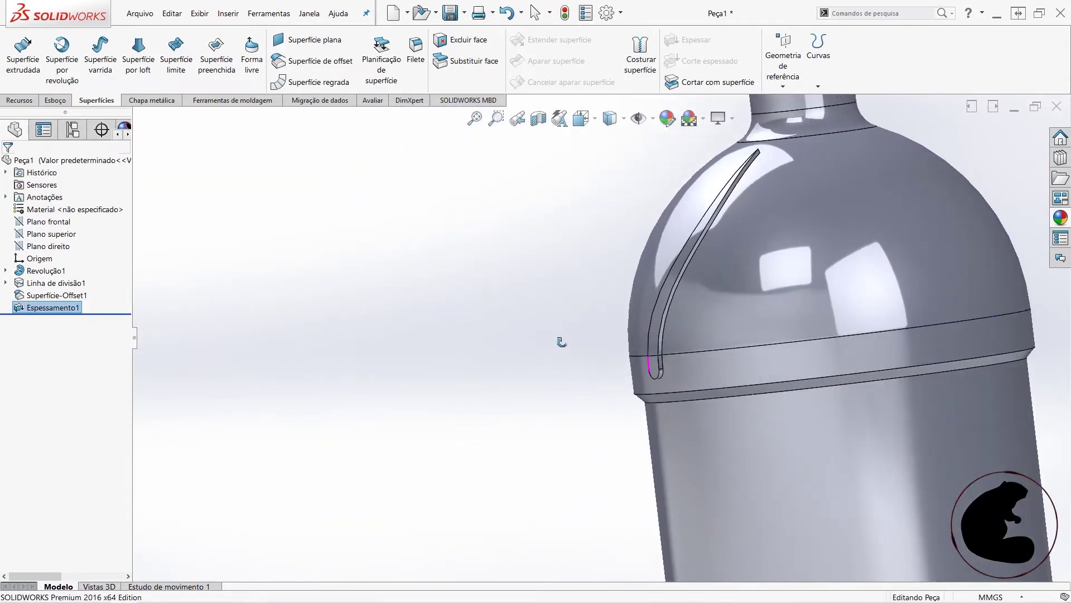
- Zoom and orbit the bottle to bring the flame rib on the dome to the front
scroll(675, 306, "up", 2)
middle_click_drag(675, 306, 825, 182)
scroll(664, 290, "down", 2)
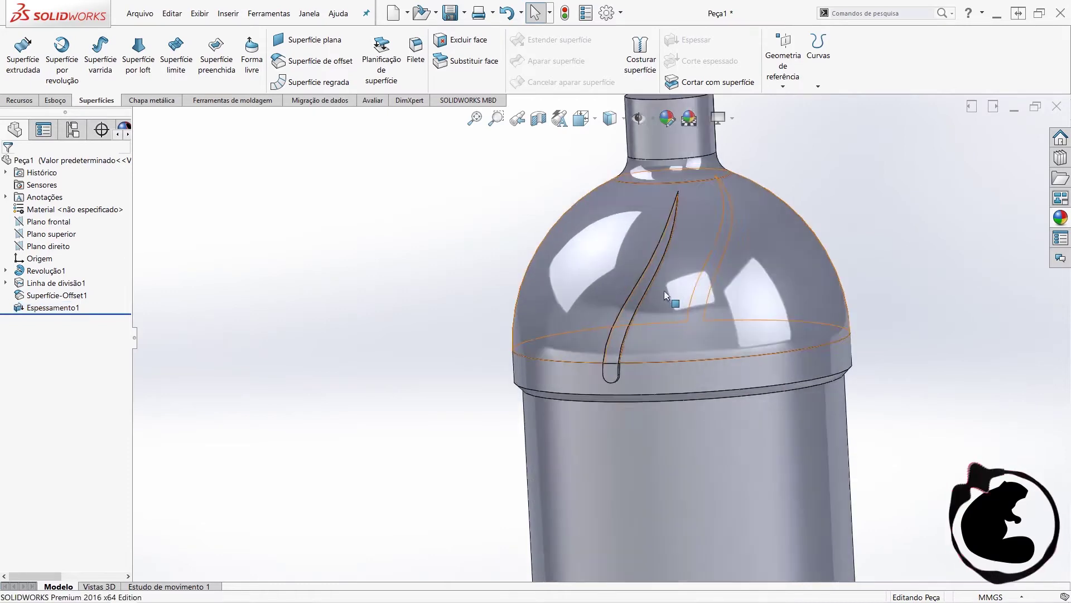
scroll(661, 296, "down", 5)
middle_click_drag(661, 296, 693, 291)
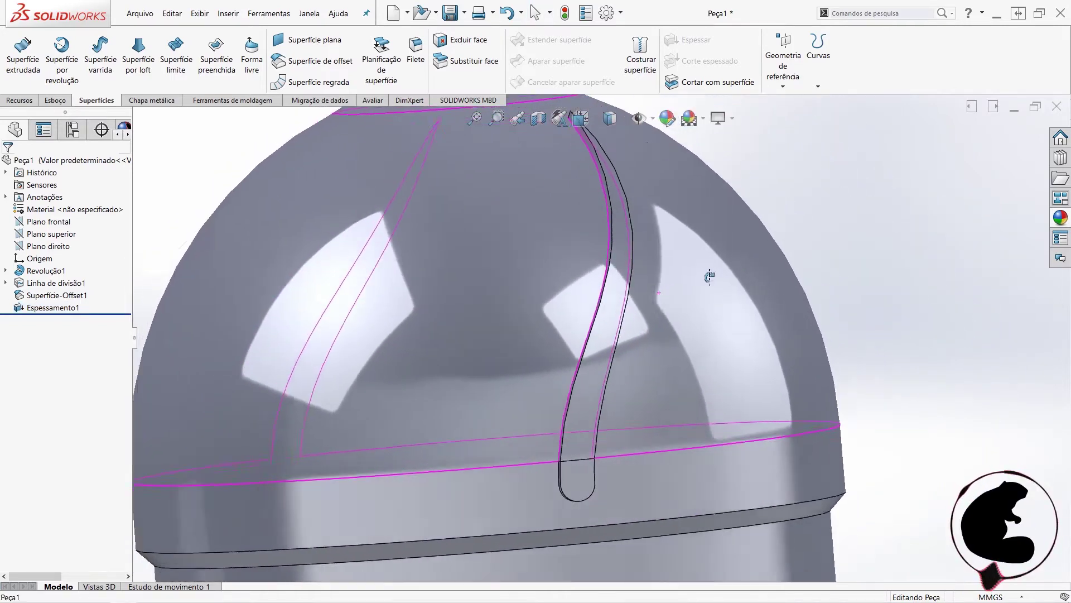
scroll(693, 291, "up", 2)
scroll(664, 304, "down", 2)
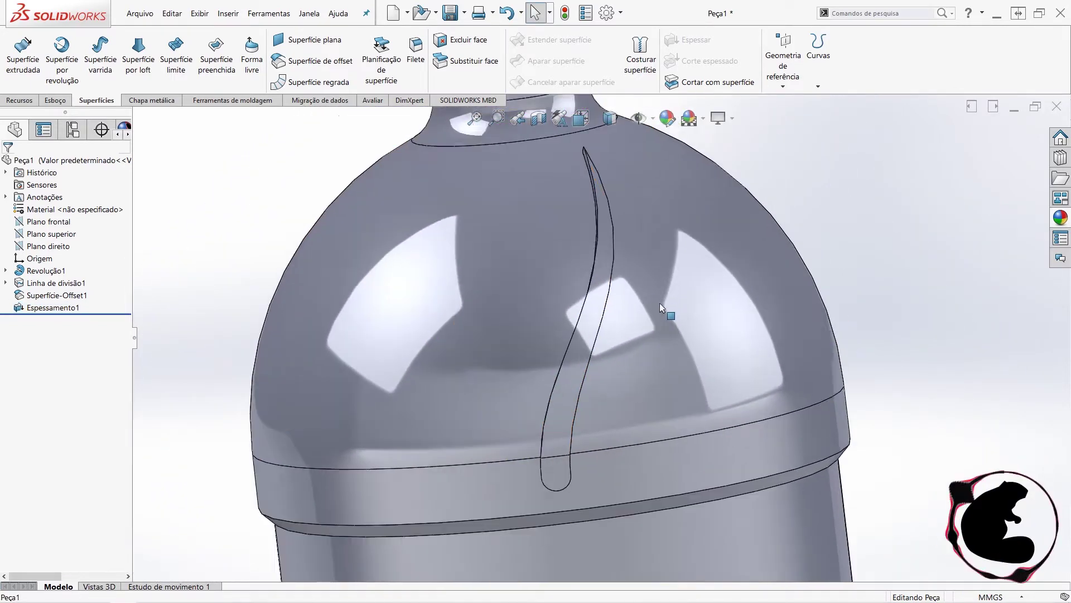
scroll(660, 302, "down", 2)
scroll(600, 332, "up", 2)
scroll(602, 335, "up", 2)
mouse_move(608, 357)
middle_mouse_down()
mouse_move(560, 366)
mouse_move(603, 218)
middle_mouse_up()
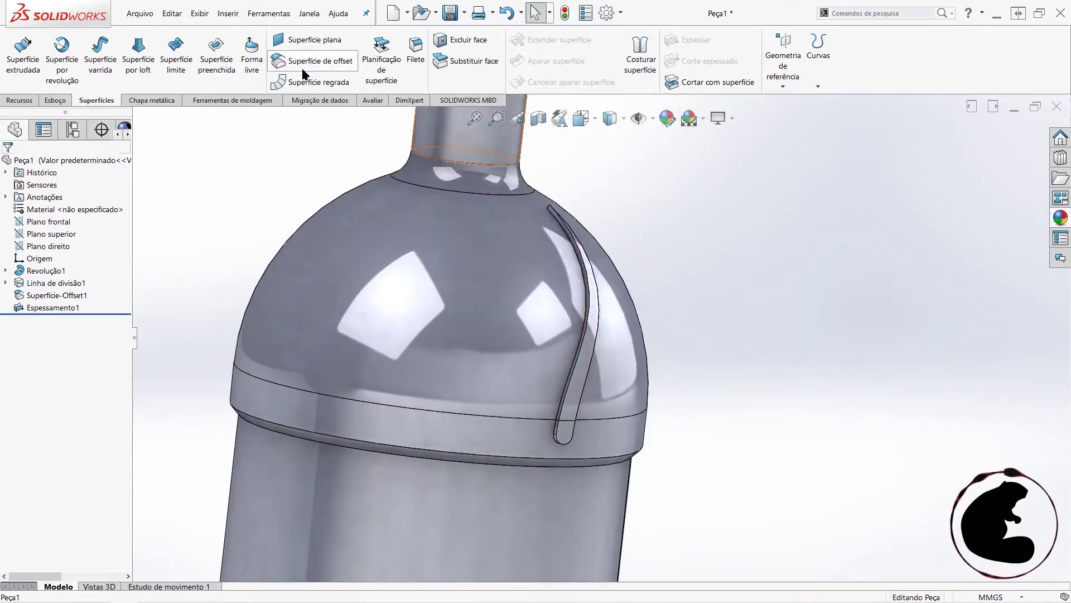
- Switch to the Recursos tab, frame the rib, and start a fillet
left_click(19, 100)
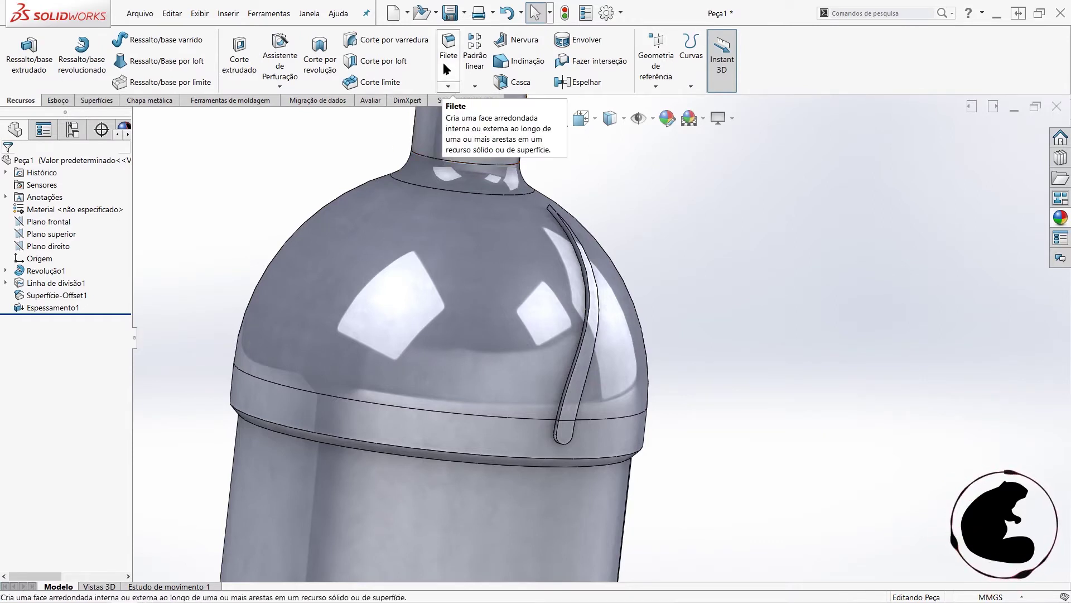
scroll(603, 207, "up", 3)
scroll(574, 377, "up", 3)
scroll(572, 401, "up", 1)
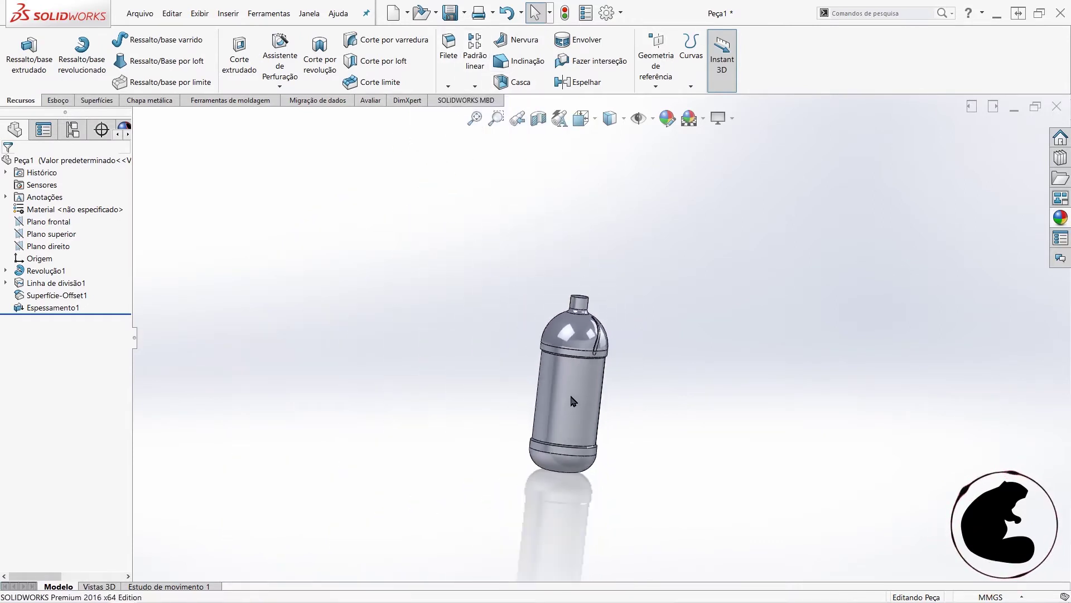
scroll(572, 401, "down", 3)
middle_click_drag(564, 376, 527, 355)
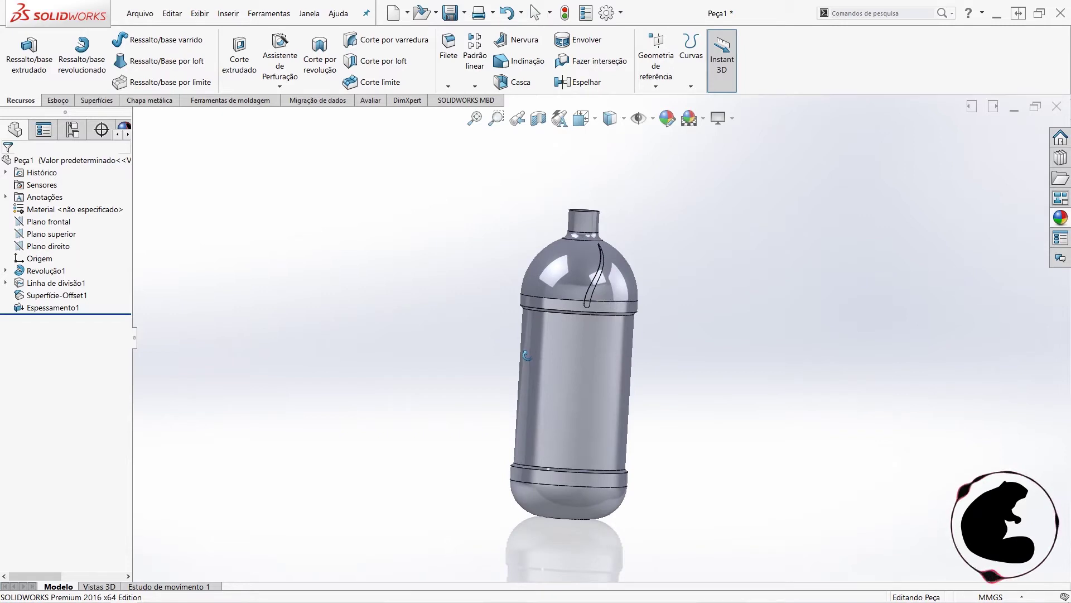
scroll(568, 300, "down", 2)
scroll(574, 298, "down", 1)
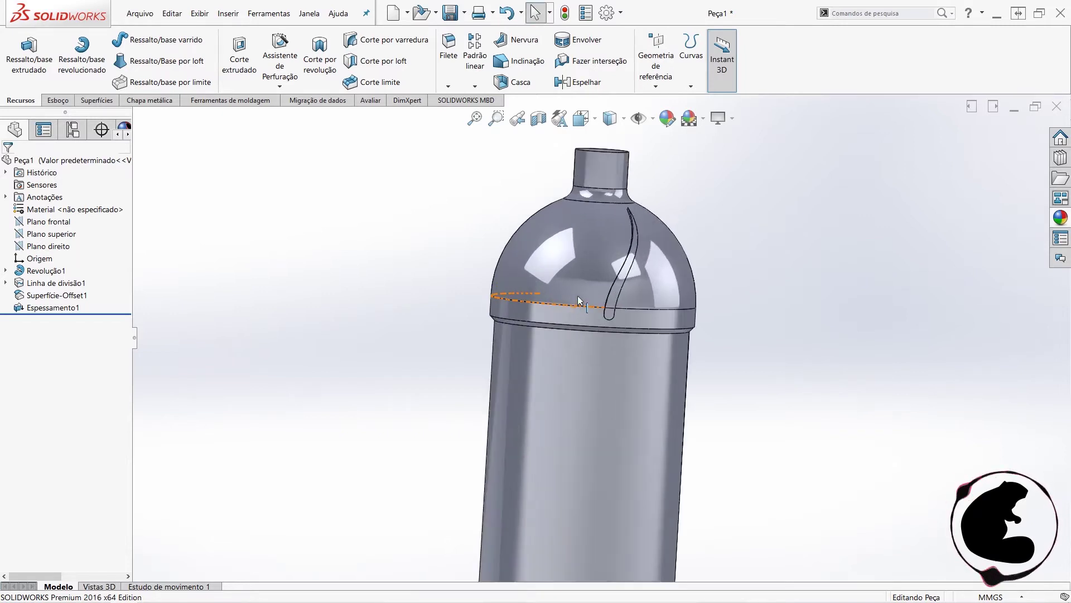
scroll(577, 295, "down", 1)
scroll(621, 239, "down", 2)
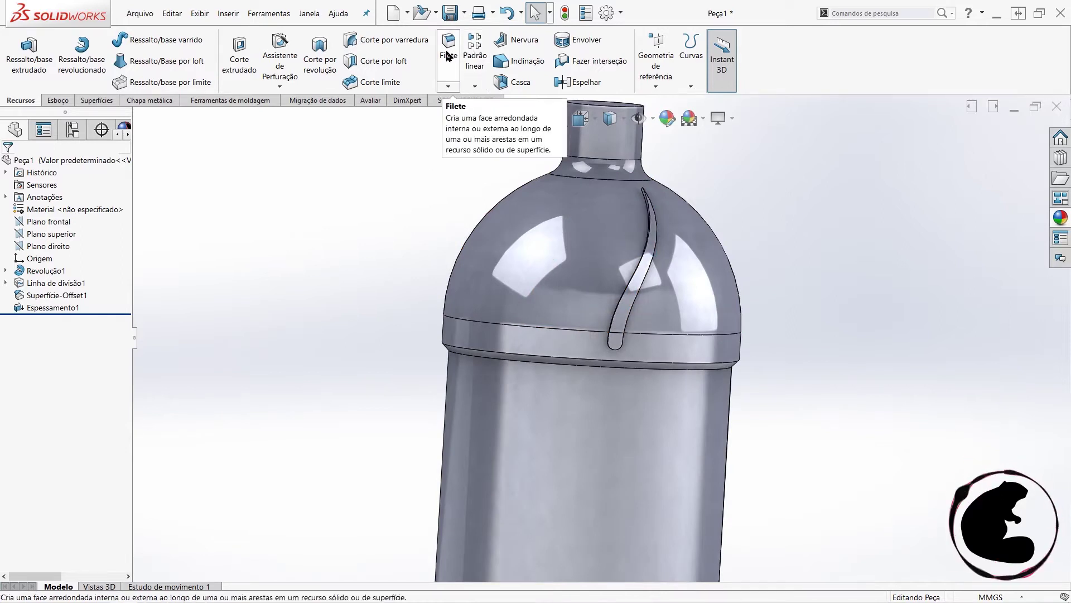
left_click(453, 58)
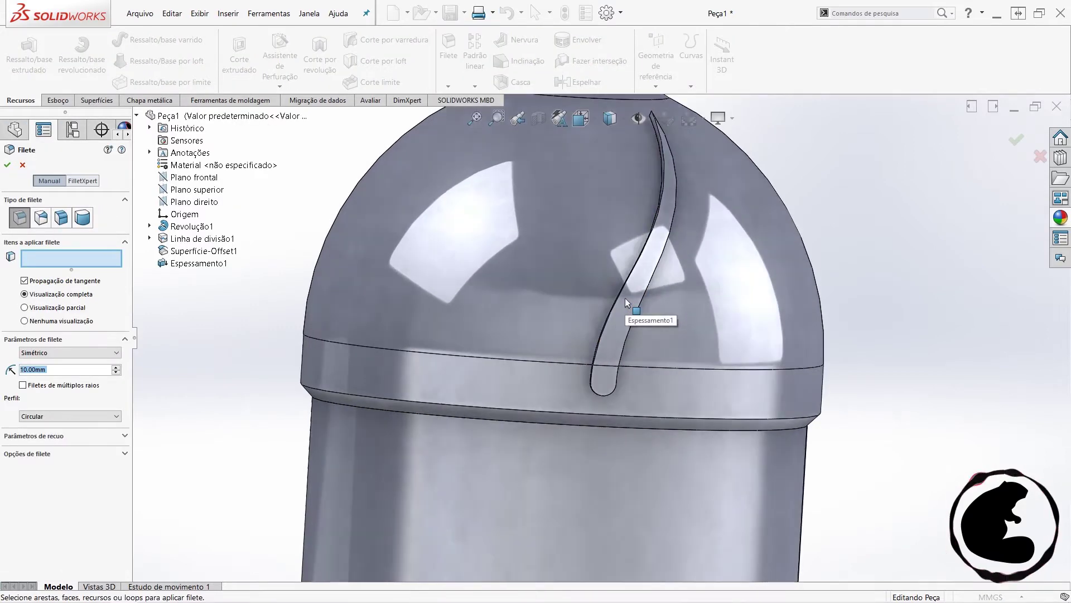
- Select the rib's top face for the fillet with a 0.5 mm radius
scroll(626, 300, "down", 1)
scroll(625, 300, "down", 1)
middle_click_drag(633, 300, 634, 301)
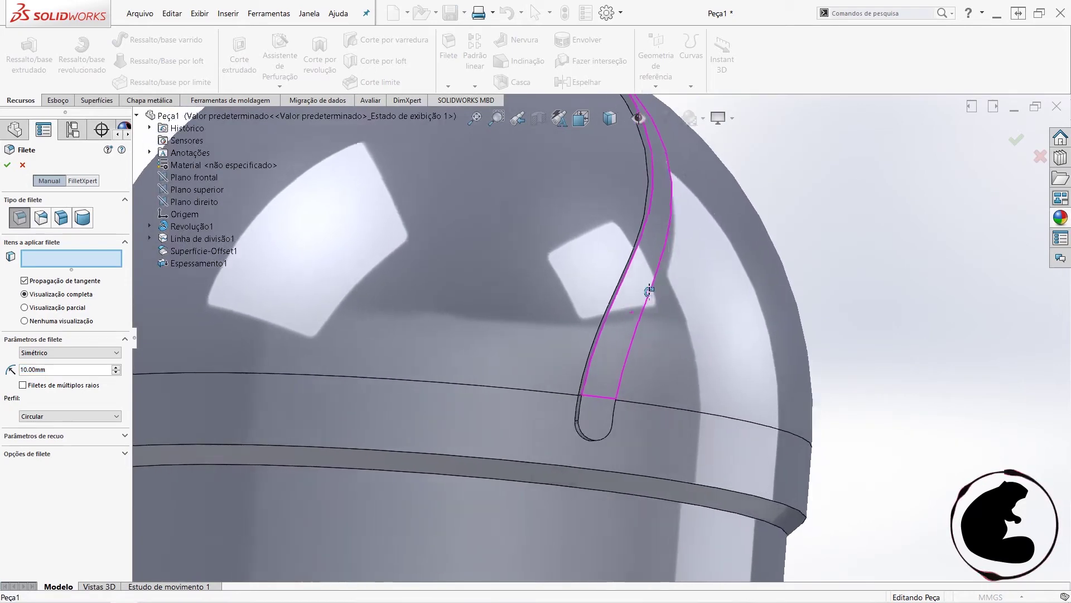
left_click(635, 301)
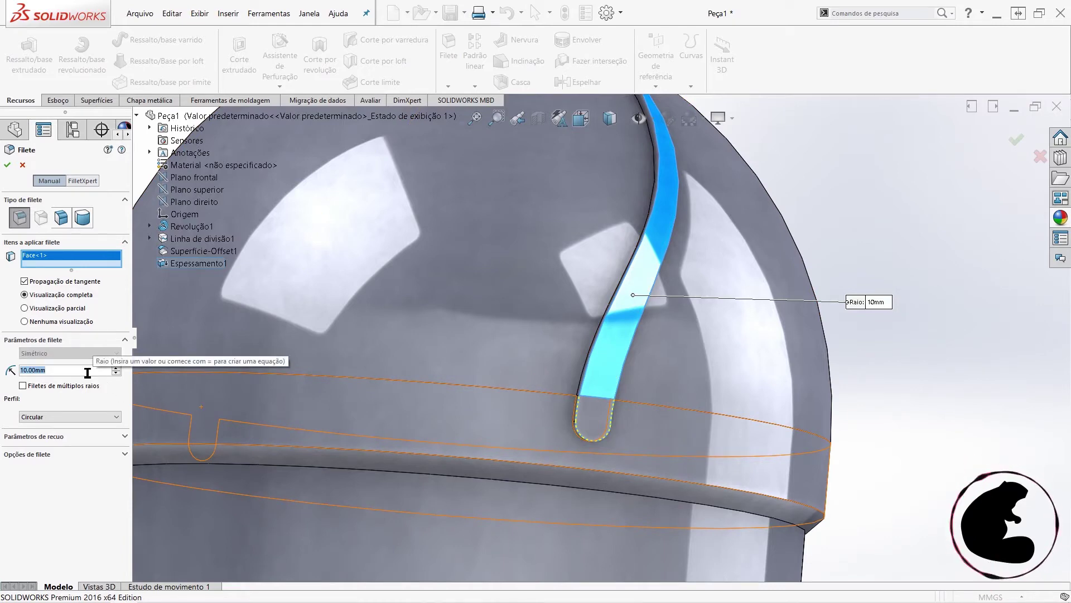
type("0.5")
key("Return")
- Add the rib's second face and a side edge to the fillet selection
scroll(613, 385, "up", 2)
scroll(625, 385, "up", 2)
scroll(620, 391, "down", 3)
scroll(608, 368, "down", 2)
scroll(608, 368, "up", 2)
scroll(591, 402, "down", 1)
scroll(581, 433, "down", 2)
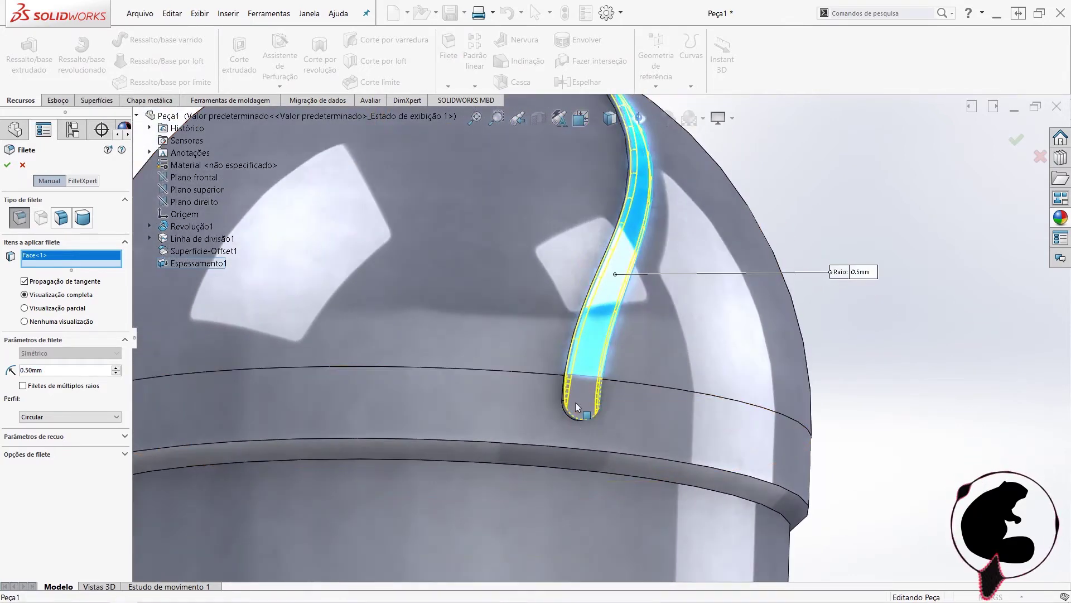
left_click(576, 407)
mouse_move(610, 433)
middle_mouse_down()
mouse_move(564, 383)
mouse_move(614, 394)
middle_mouse_up()
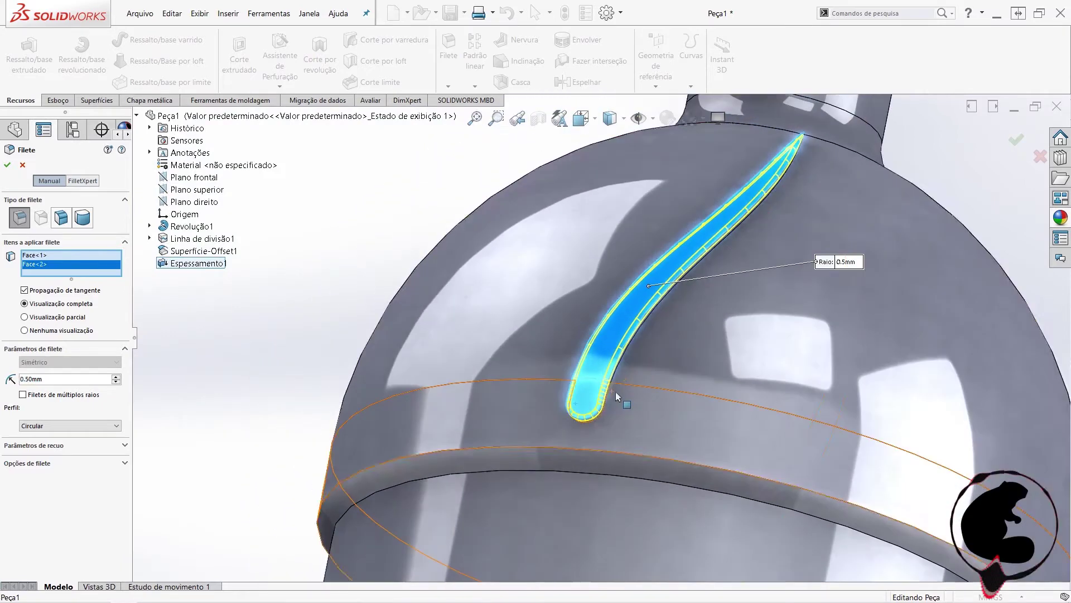
mouse_move(655, 343)
middle_mouse_down()
mouse_move(625, 356)
mouse_move(618, 388)
middle_mouse_up()
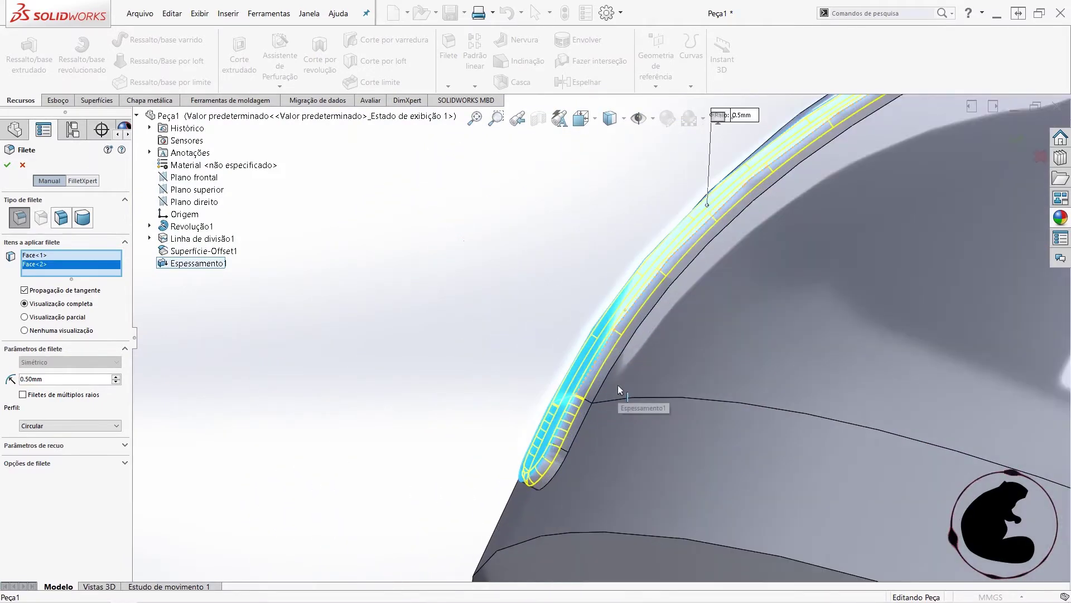
left_click(587, 419)
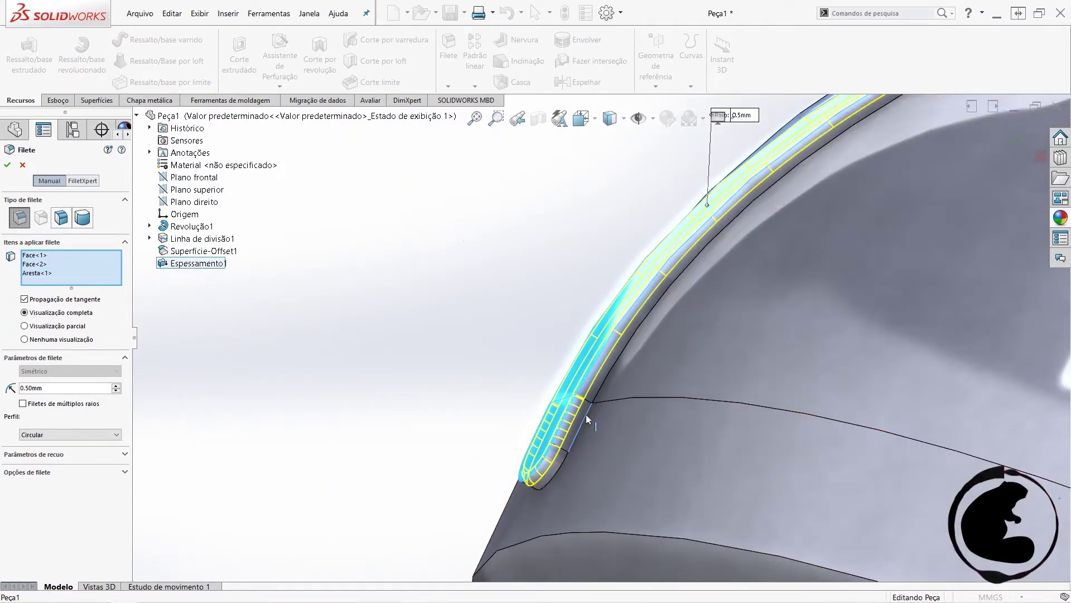
- Change the fillet radius to 0.4 mm
scroll(627, 410, "up", 3)
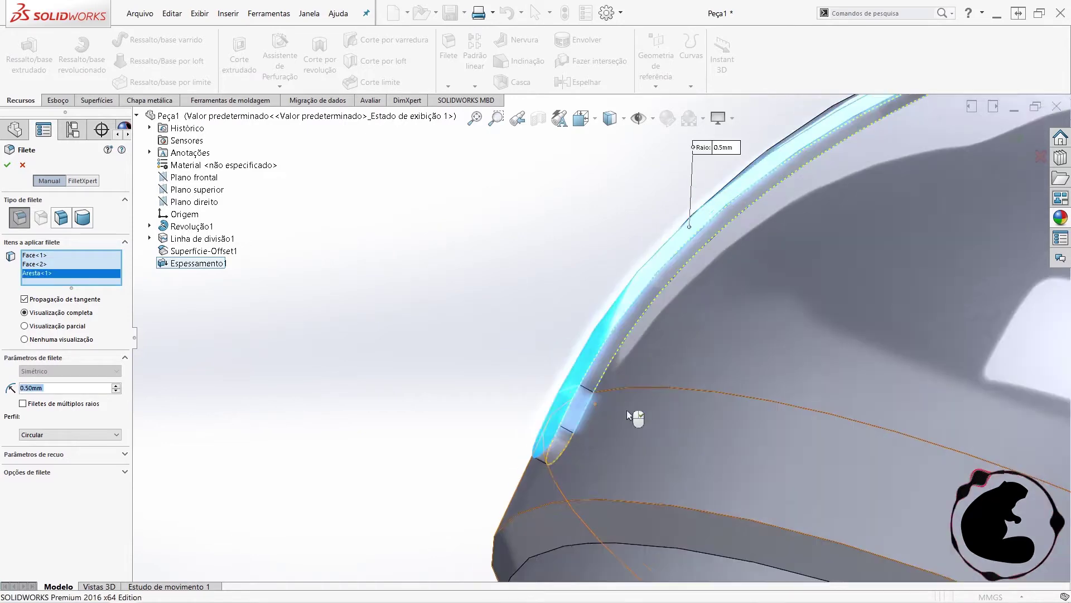
scroll(627, 402, "up", 3)
mouse_move(627, 402)
middle_mouse_down()
mouse_move(651, 356)
mouse_move(749, 342)
middle_mouse_up()
scroll(634, 354, "down", 2)
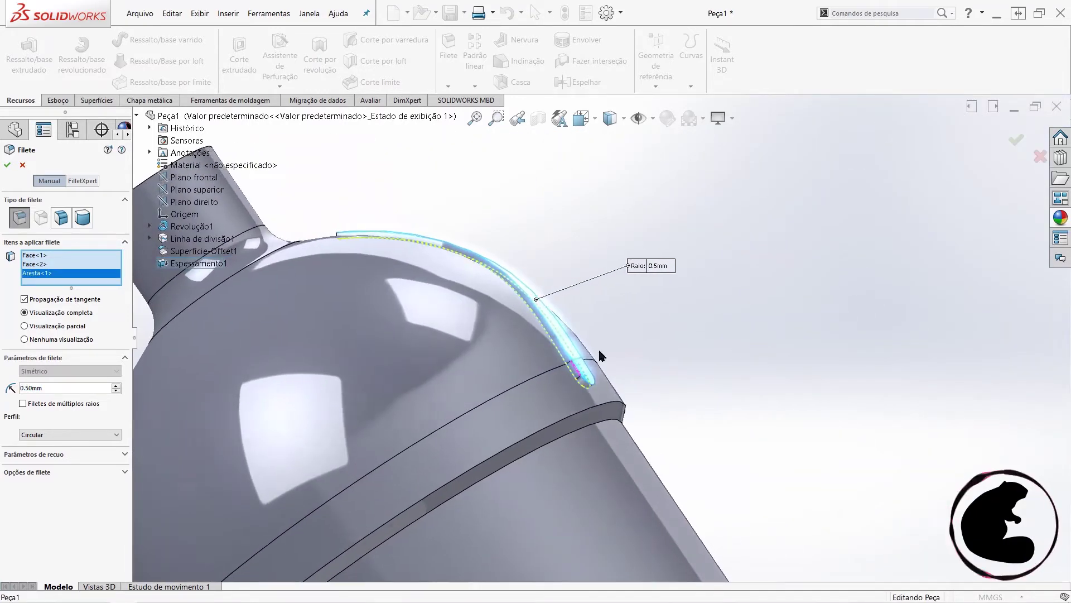
scroll(597, 371, "down", 3)
scroll(561, 389, "down", 3)
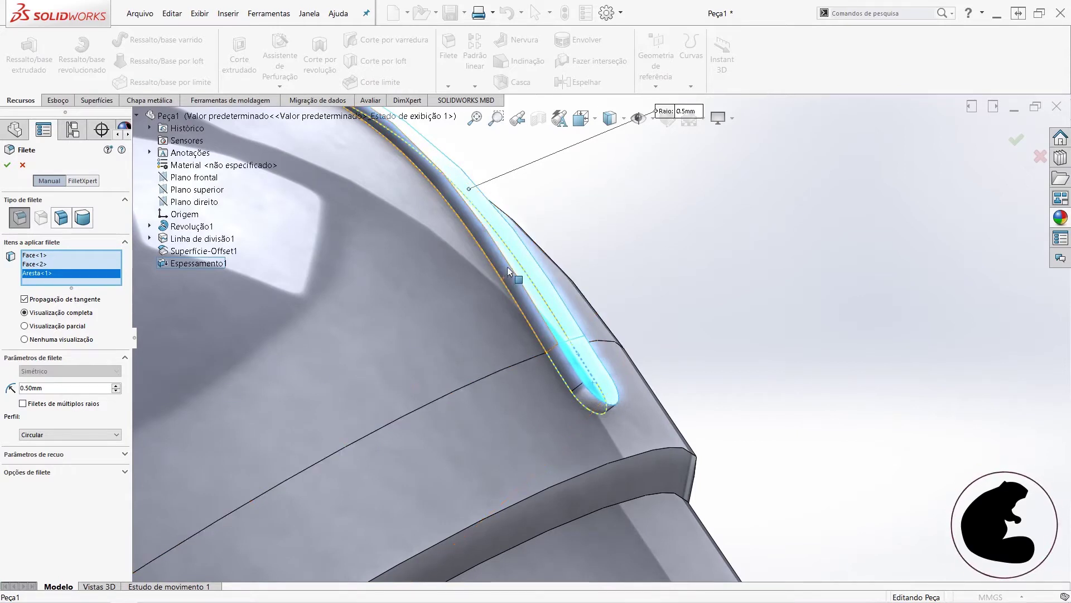
double_click(58, 387)
type("0,4")
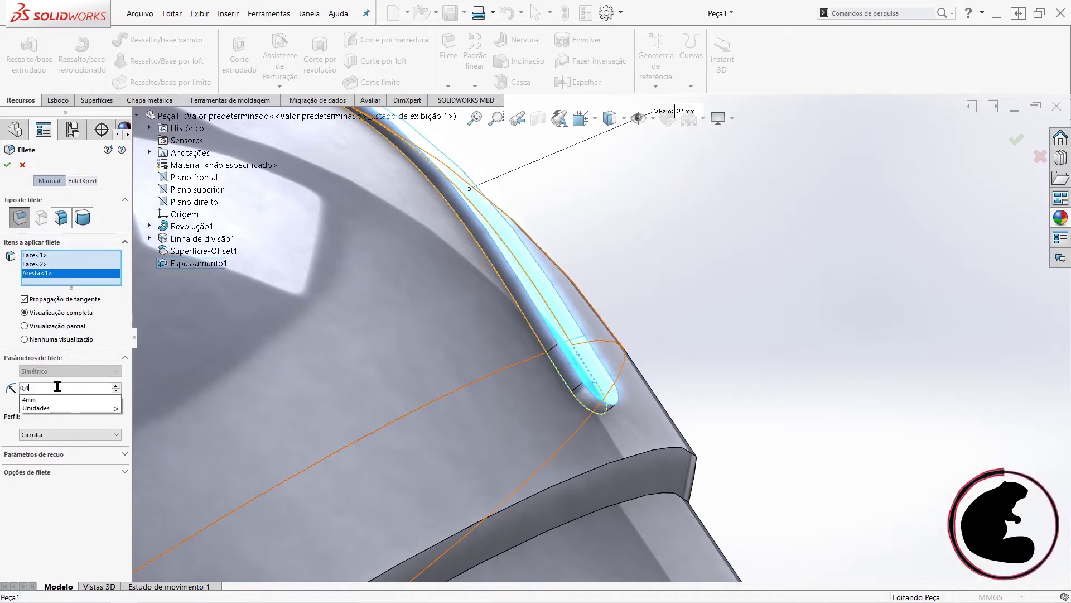
key("Return")
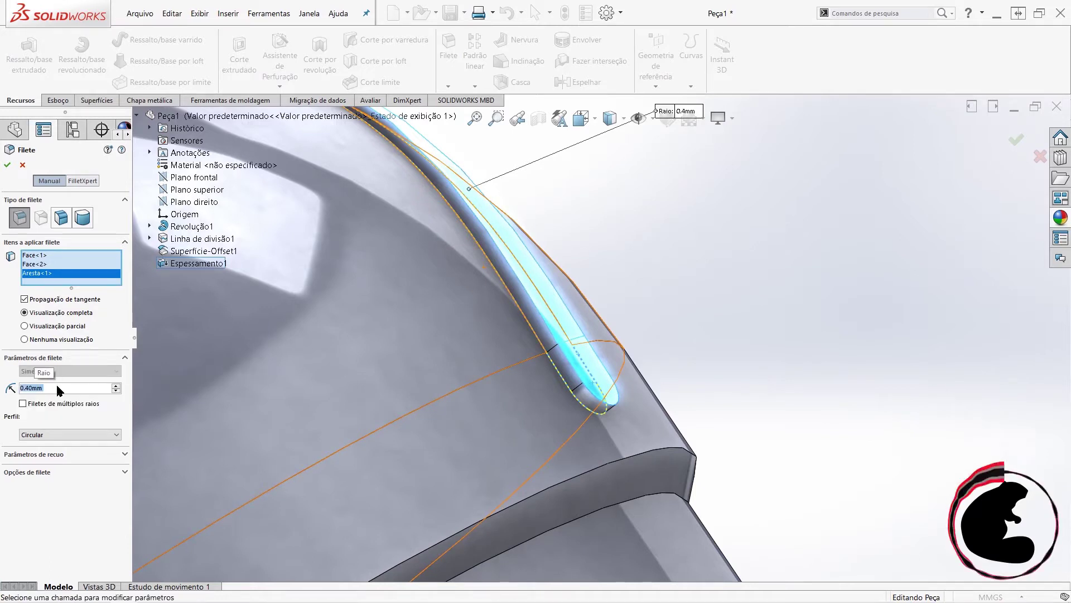
- Remove Face<1> from the fillet and add Aresta<2>, producing a fillet-creation error
middle_click_drag(607, 225, 541, 348)
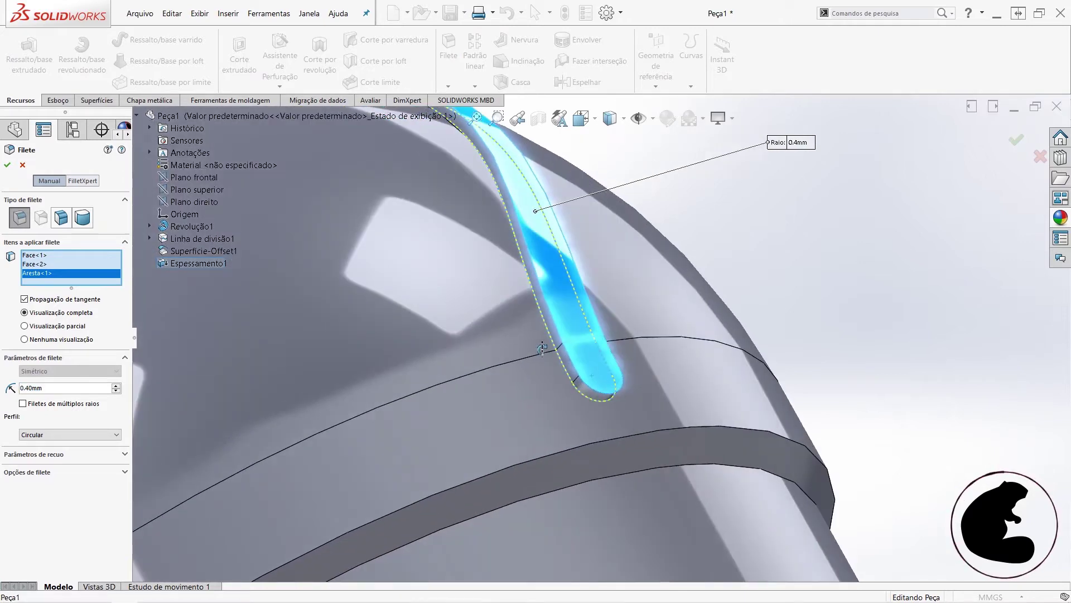
scroll(549, 351, "down", 2)
scroll(560, 357, "down", 2)
left_click(32, 255)
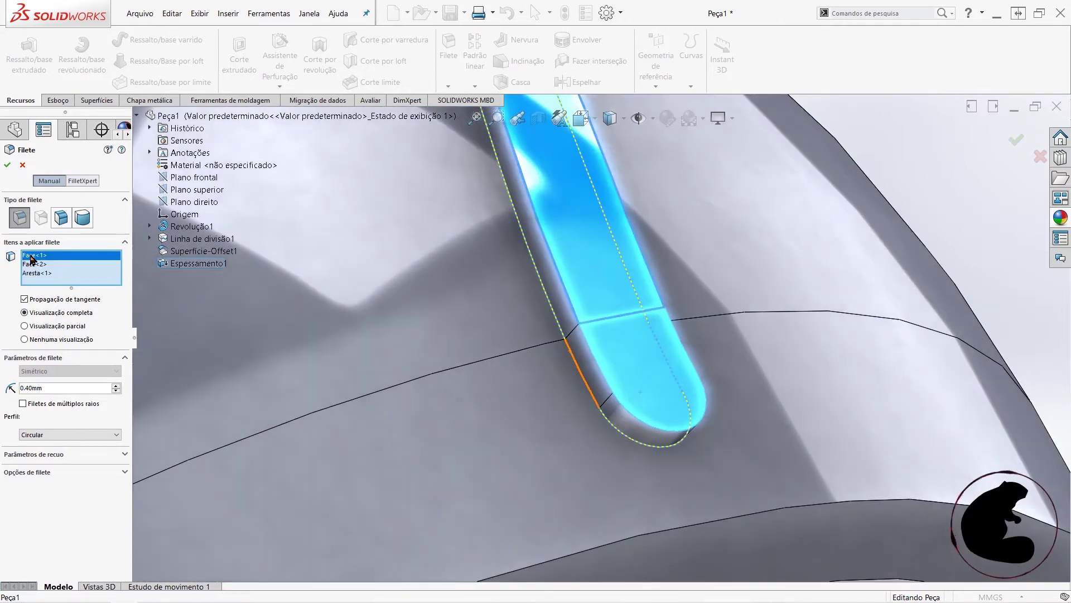
key("Delete")
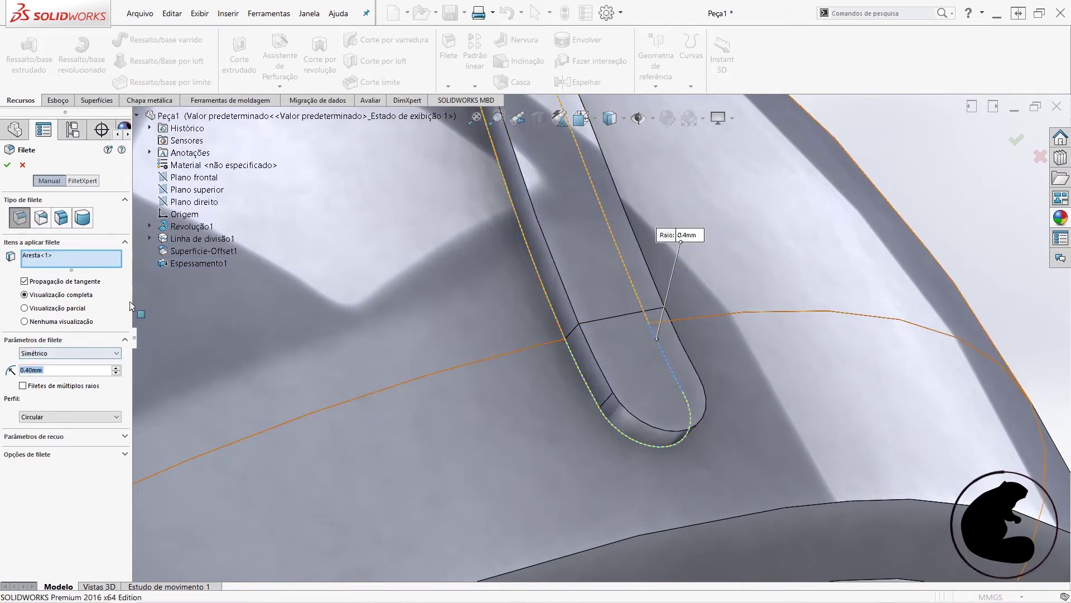
left_click(560, 279)
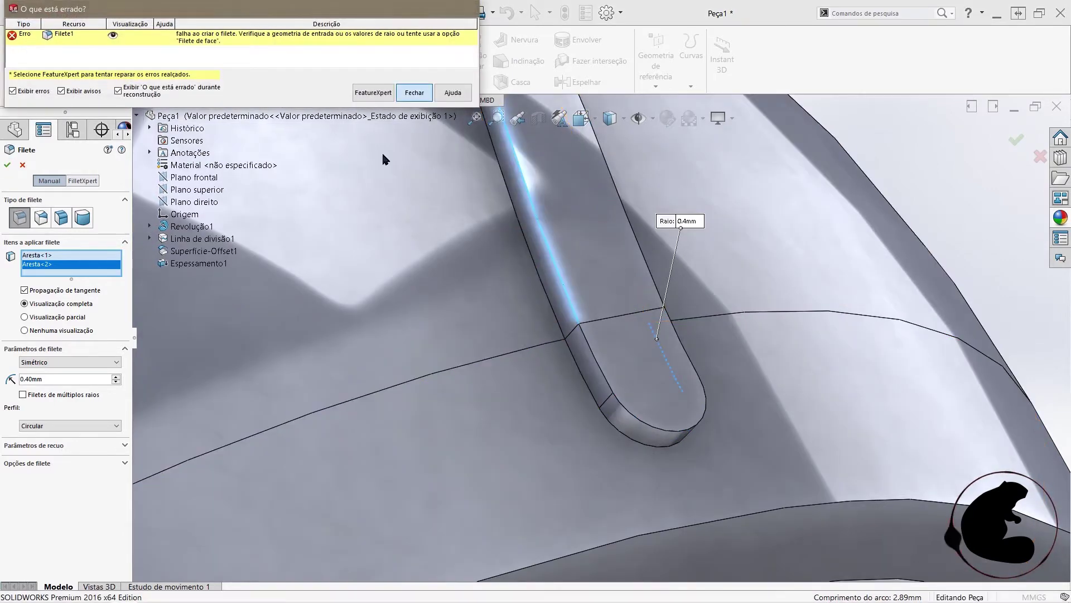
- Dismiss the error, set the fillet radius to 0.3 mm, and add Aresta<3>
left_click(414, 95)
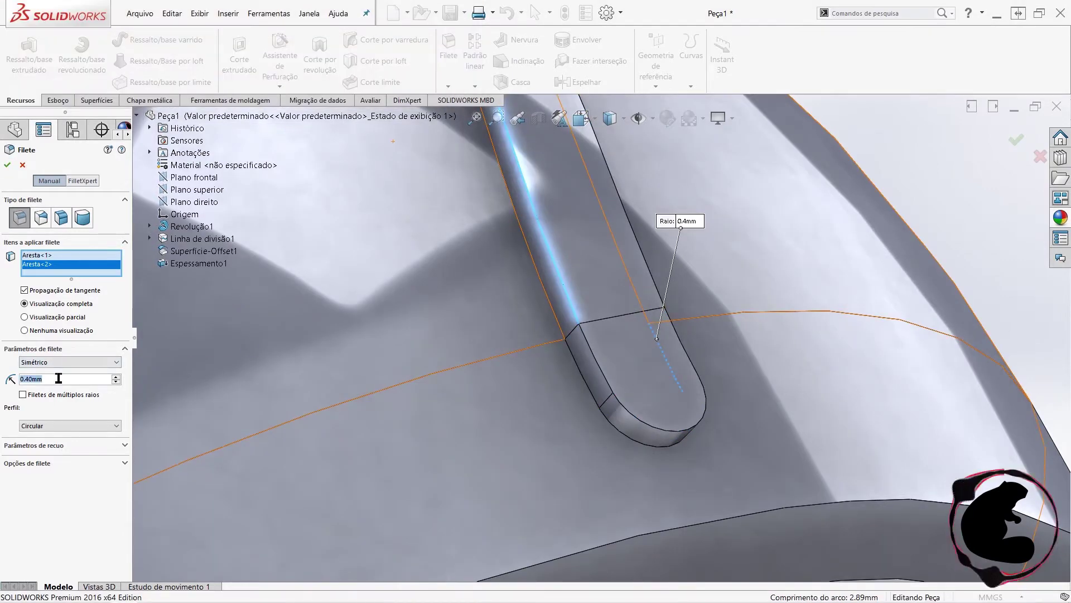
type("0.3")
key("Return")
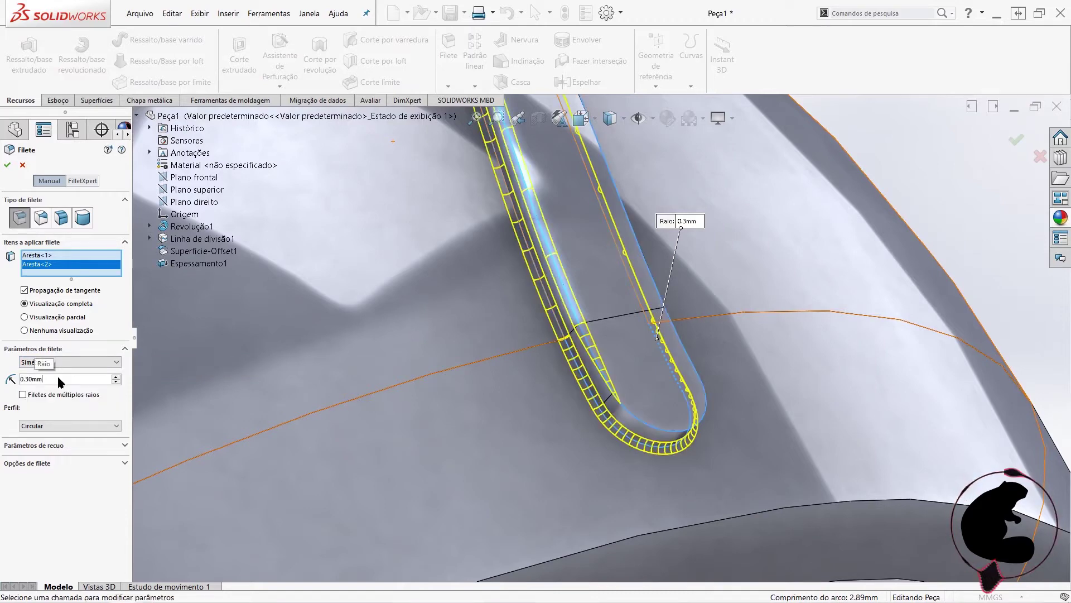
left_click(638, 420)
- Add the rib's short upper end edge, Aresta<4>, to the 0.3 mm fillet
middle_click_drag(752, 443, 691, 407)
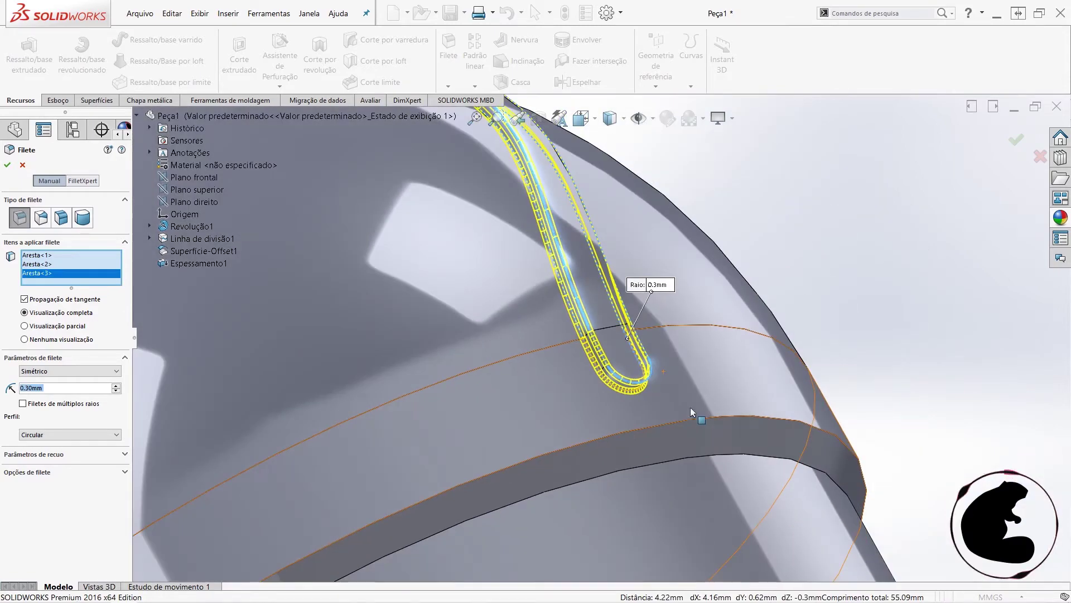
scroll(550, 259, "up", 3)
scroll(562, 264, "down", 5)
mouse_move(563, 263)
middle_mouse_down()
mouse_move(510, 307)
mouse_move(708, 171)
middle_mouse_up()
scroll(707, 170, "down", 3)
scroll(643, 261, "down", 3)
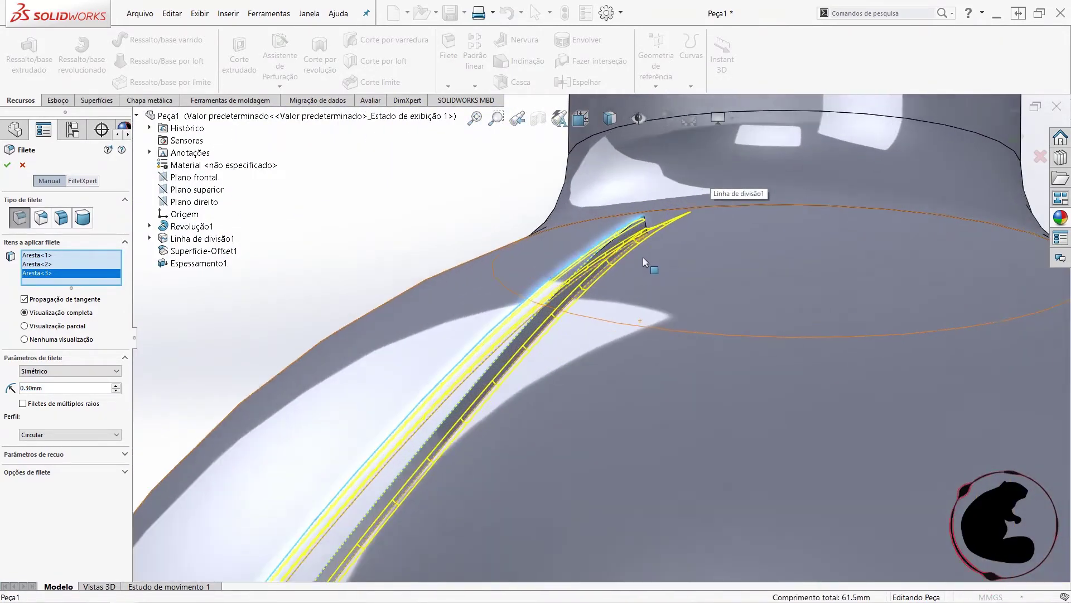
scroll(643, 257, "down", 3)
scroll(640, 224, "down", 2)
mouse_move(640, 224)
middle_mouse_down()
mouse_move(572, 273)
mouse_move(480, 295)
middle_mouse_up()
left_click(486, 310)
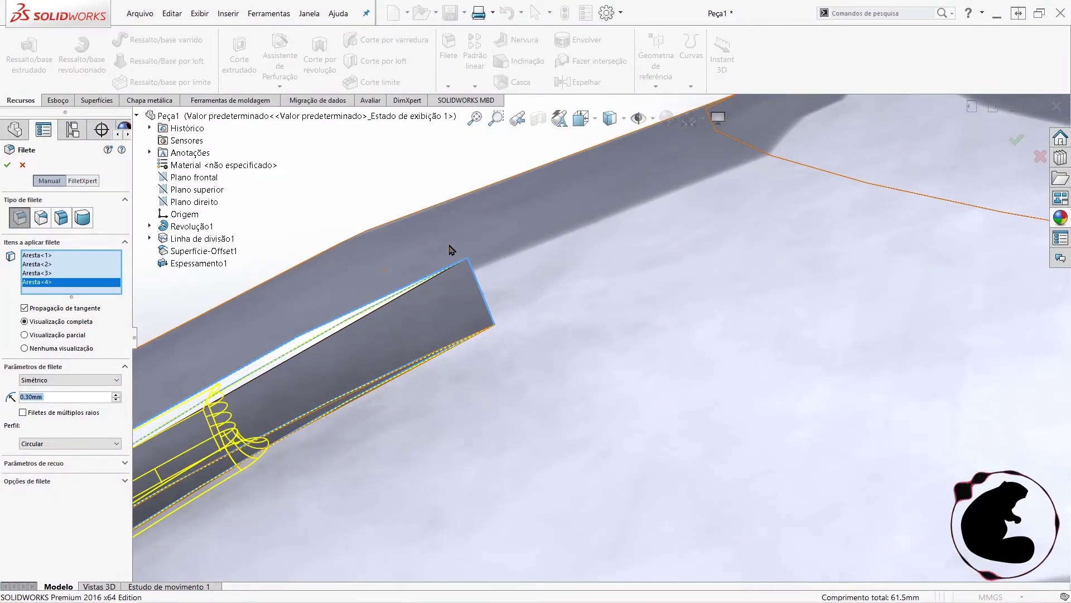
- Zoom out and orbit to view the filleted rib on the bottle's front shoulder
scroll(574, 282, "up", 3)
scroll(525, 383, "up", 3)
scroll(481, 385, "up", 3)
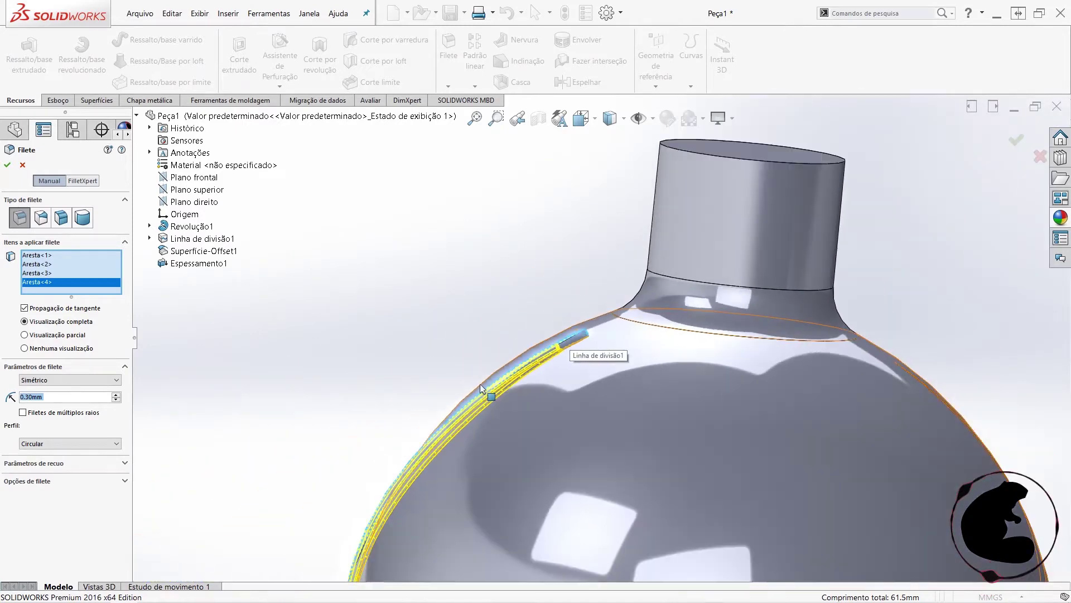
scroll(486, 399, "up", 2)
scroll(526, 407, "up", 2)
mouse_move(526, 407)
middle_mouse_down()
mouse_move(664, 442)
mouse_move(731, 343)
mouse_move(749, 401)
mouse_move(674, 445)
mouse_move(659, 485)
middle_mouse_up()
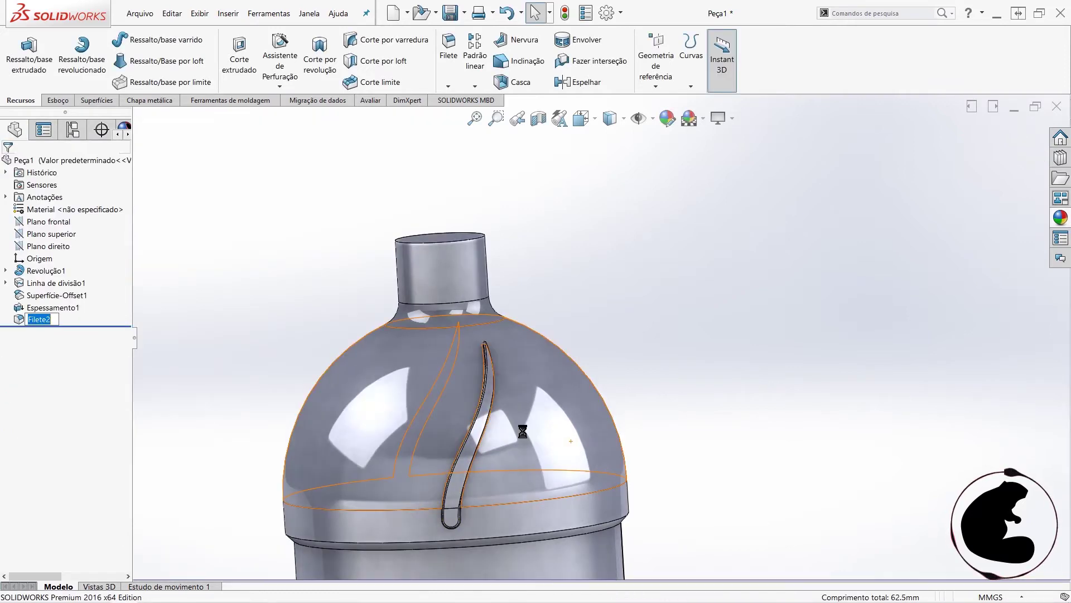
- Orbit in close to the rib's top to find the edge the fillet missed
scroll(524, 435, "down", 2)
scroll(514, 430, "down", 2)
mouse_move(513, 430)
middle_mouse_down()
mouse_move(450, 375)
mouse_move(390, 425)
middle_mouse_up()
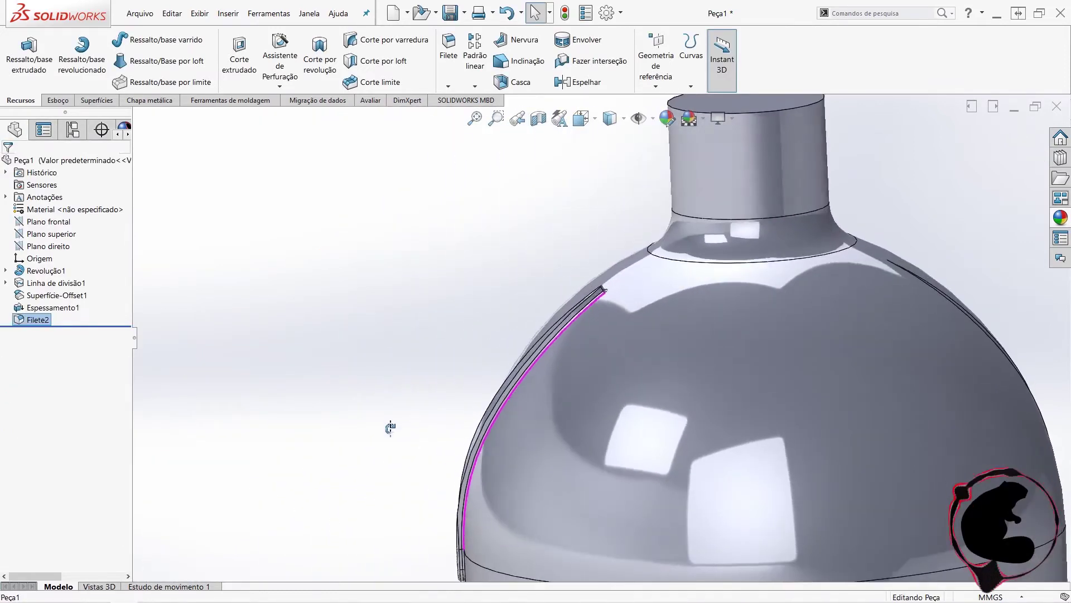
scroll(606, 295, "down", 2)
scroll(600, 309, "down", 1)
scroll(609, 302, "down", 3)
scroll(604, 318, "down", 3)
middle_click_drag(604, 318, 683, 271)
key("ctrl+shift+z")
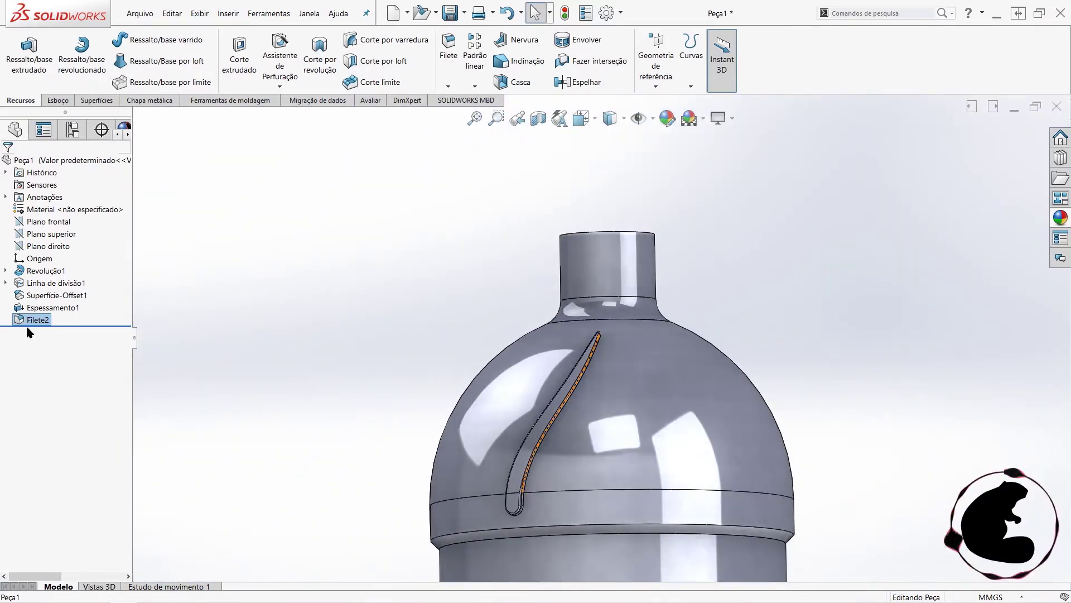
- Edit Filete2 and add the missed fifth rib edge as Aresta<5>
right_click(31, 320)
left_click(67, 287)
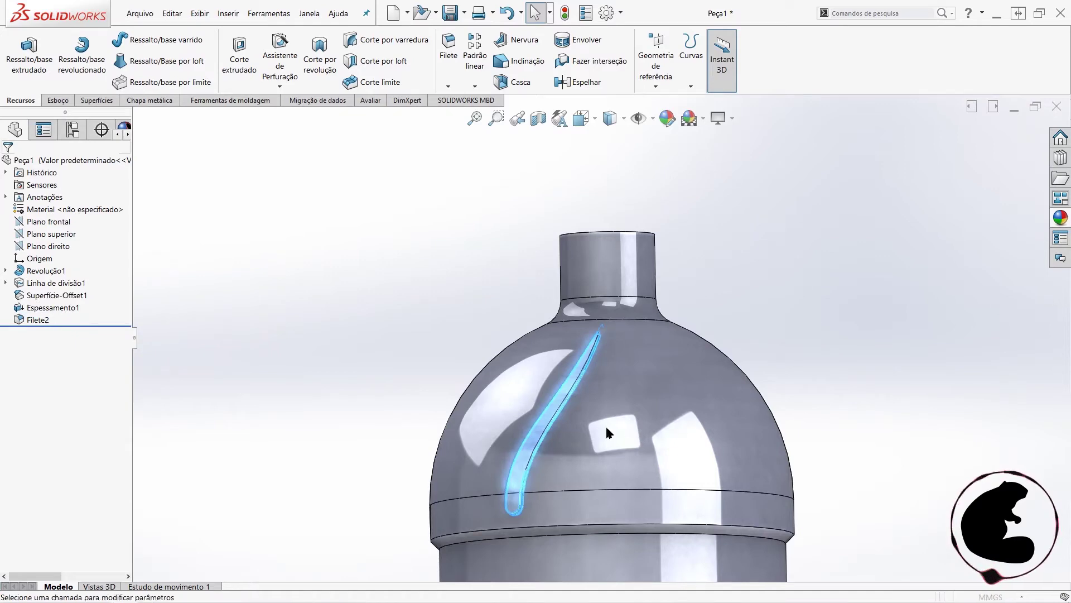
scroll(551, 406, "down", 2)
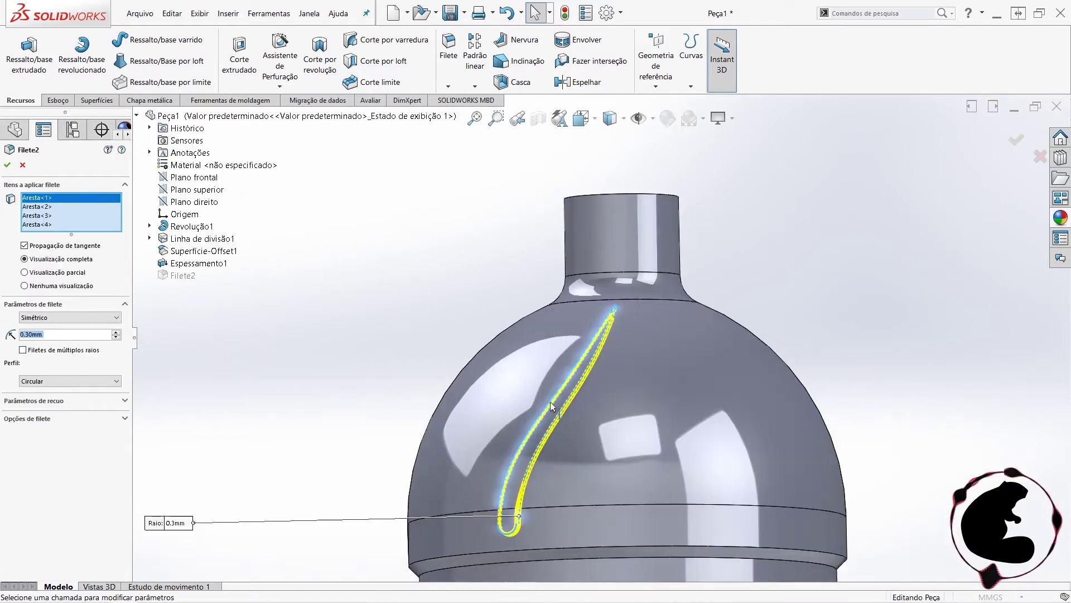
scroll(552, 406, "down", 2)
scroll(570, 407, "down", 2)
scroll(598, 400, "down", 3)
scroll(561, 366, "down", 2)
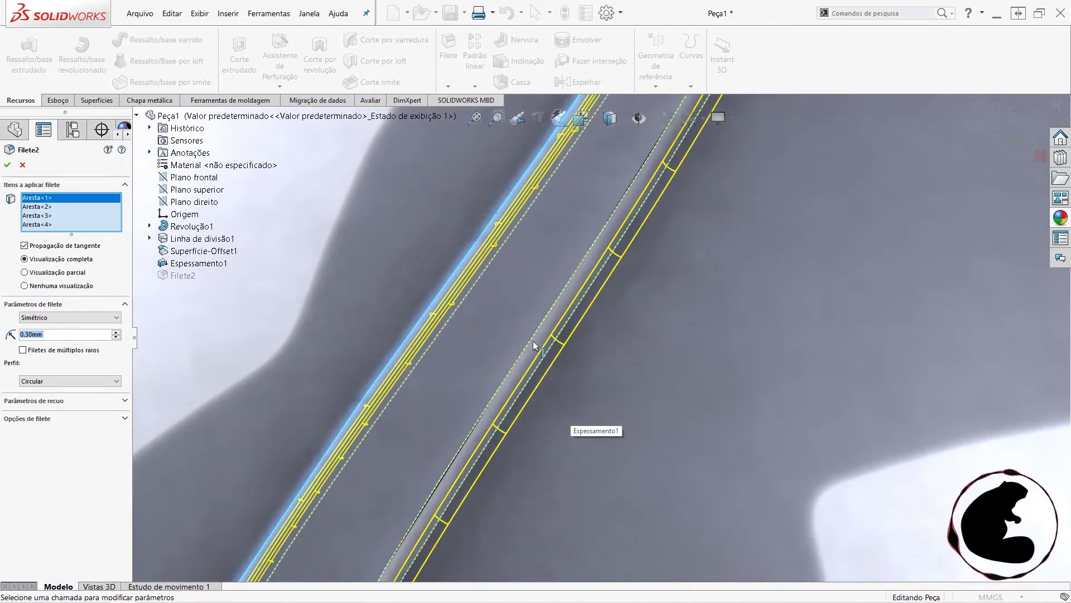
left_click(532, 339)
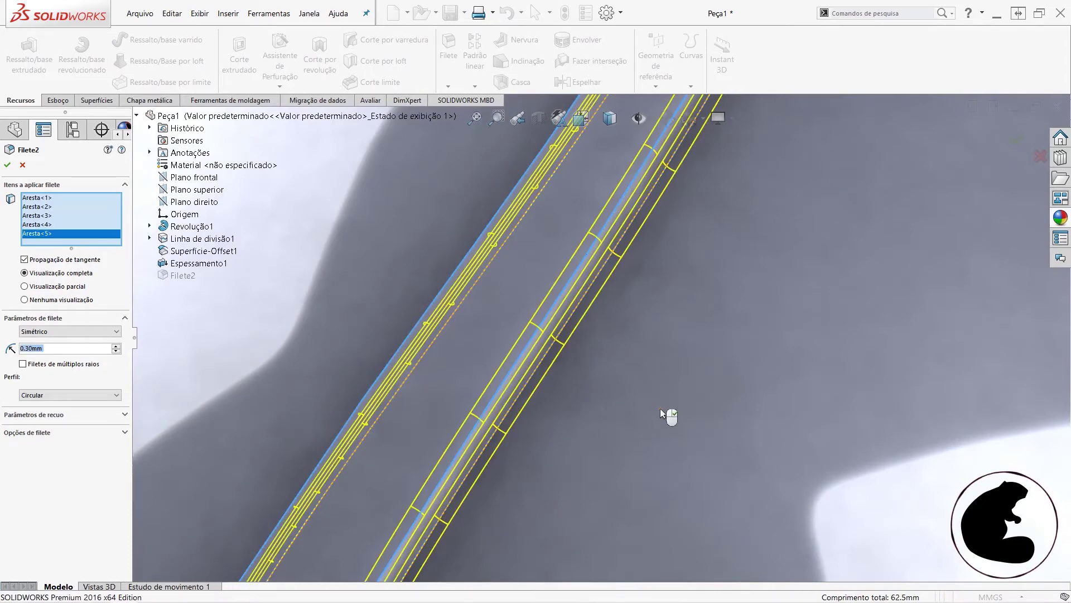
- Check the fillet edges around the dome, then confirm Filete2 at 0.30 mm radius
scroll(667, 418, "up", 2)
scroll(672, 421, "up", 2)
scroll(676, 376, "up", 2)
scroll(681, 376, "up", 2)
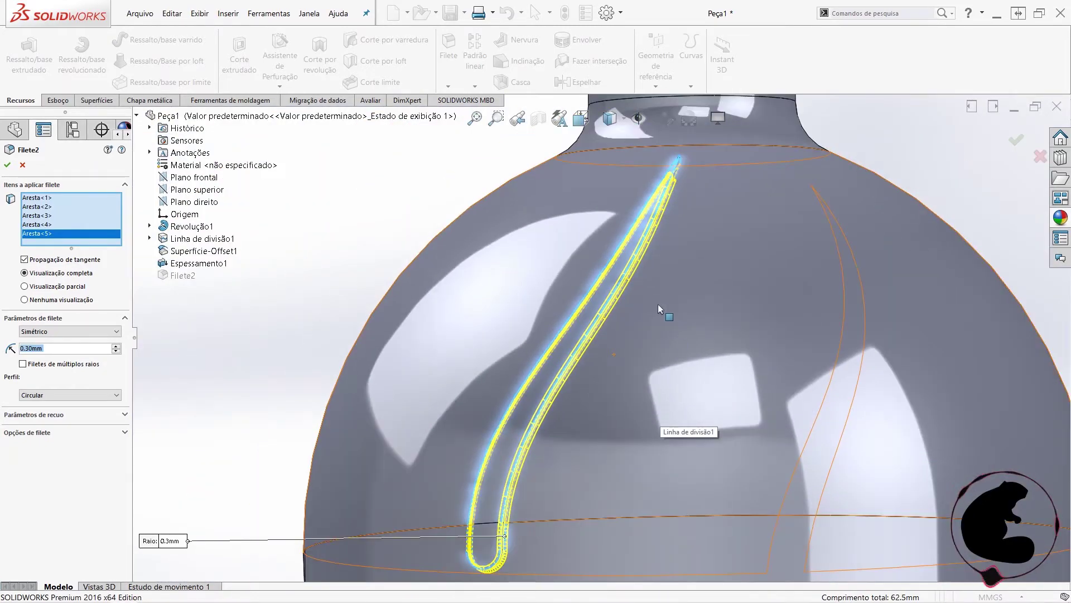
middle_click_drag(659, 307, 698, 268)
scroll(716, 256, "down", 2)
scroll(597, 413, "down", 3)
mouse_move(610, 417)
middle_mouse_down()
mouse_move(558, 402)
mouse_move(662, 371)
middle_mouse_up()
scroll(524, 390, "up", 2)
scroll(649, 500, "down", 3)
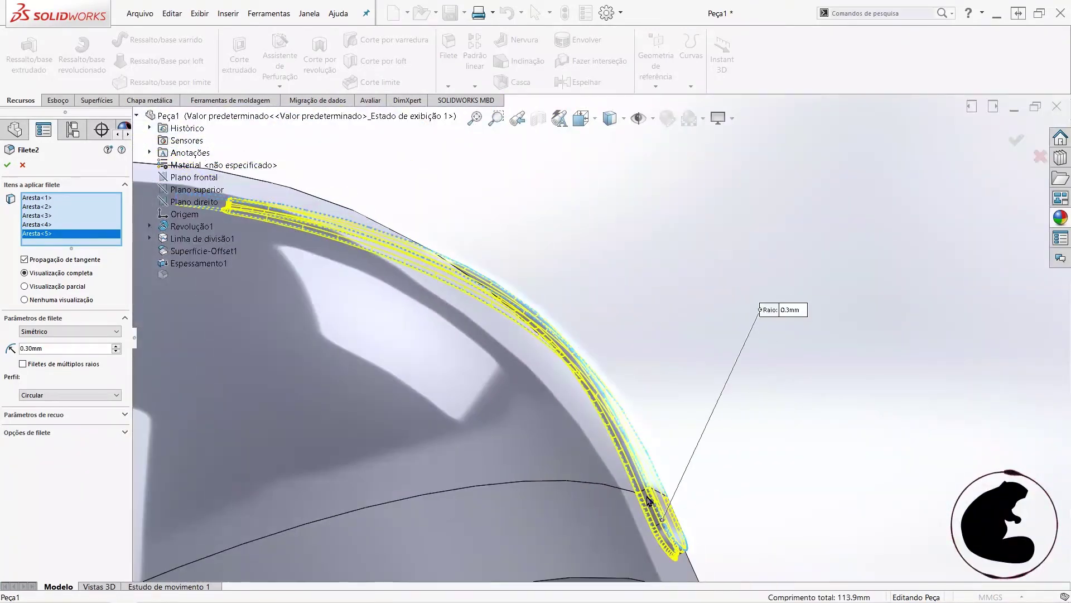
scroll(649, 500, "up", 2)
mouse_move(649, 501)
middle_mouse_down()
mouse_move(548, 507)
mouse_move(581, 509)
middle_mouse_up()
scroll(672, 537, "down", 3)
mouse_move(671, 538)
middle_mouse_down()
mouse_move(659, 491)
mouse_move(642, 480)
middle_mouse_up()
left_click(8, 164)
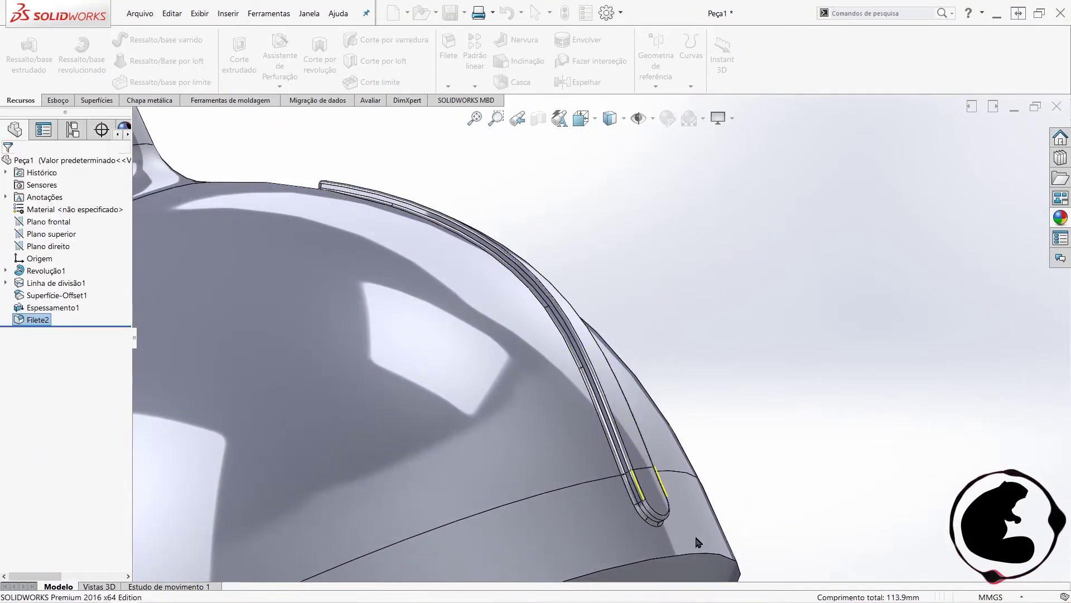
- Orbit around the dome to inspect the filleted rib along its whole length
scroll(697, 541, "down", 3)
mouse_move(697, 541)
middle_mouse_down()
mouse_move(604, 422)
mouse_move(668, 424)
mouse_move(765, 375)
mouse_move(770, 296)
mouse_move(781, 327)
mouse_move(712, 240)
middle_mouse_up()
scroll(604, 419, "up", 3)
scroll(765, 376, "down", 3)
scroll(782, 327, "up", 3)
scroll(712, 240, "down", 1)
mouse_move(634, 204)
middle_mouse_down()
mouse_move(602, 196)
mouse_move(588, 232)
mouse_move(428, 278)
mouse_move(502, 335)
mouse_move(553, 409)
mouse_move(651, 480)
middle_mouse_up()
scroll(502, 335, "up", 2)
scroll(503, 335, "up", 2)
scroll(558, 448, "up", 2)
scroll(562, 454, "up", 2)
scroll(562, 454, "up", 2)
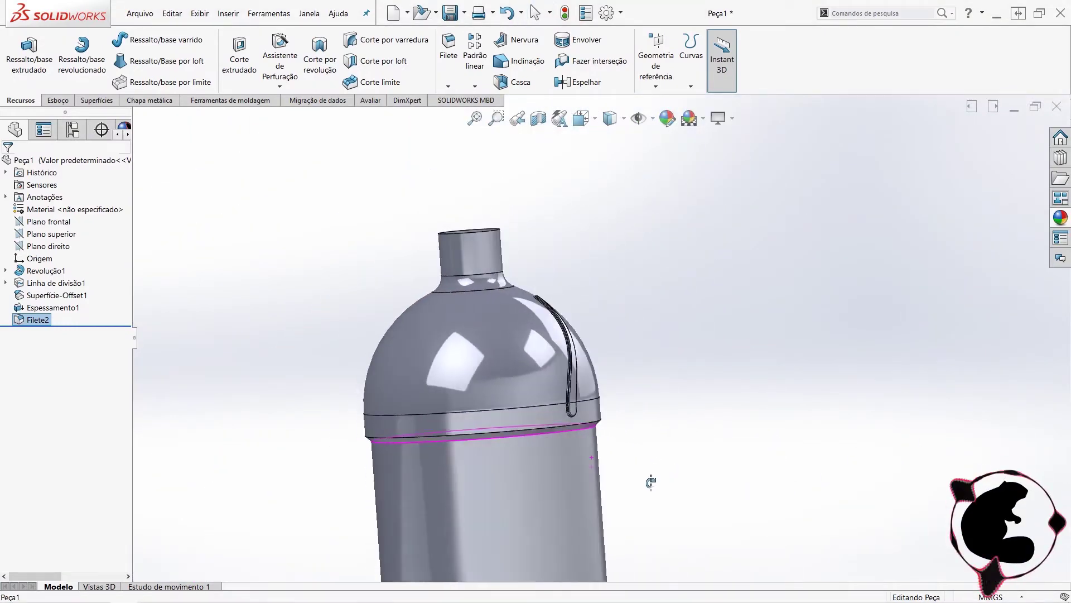
- Open Superfície-Offset1 for editing and close it unchanged
right_click(32, 308)
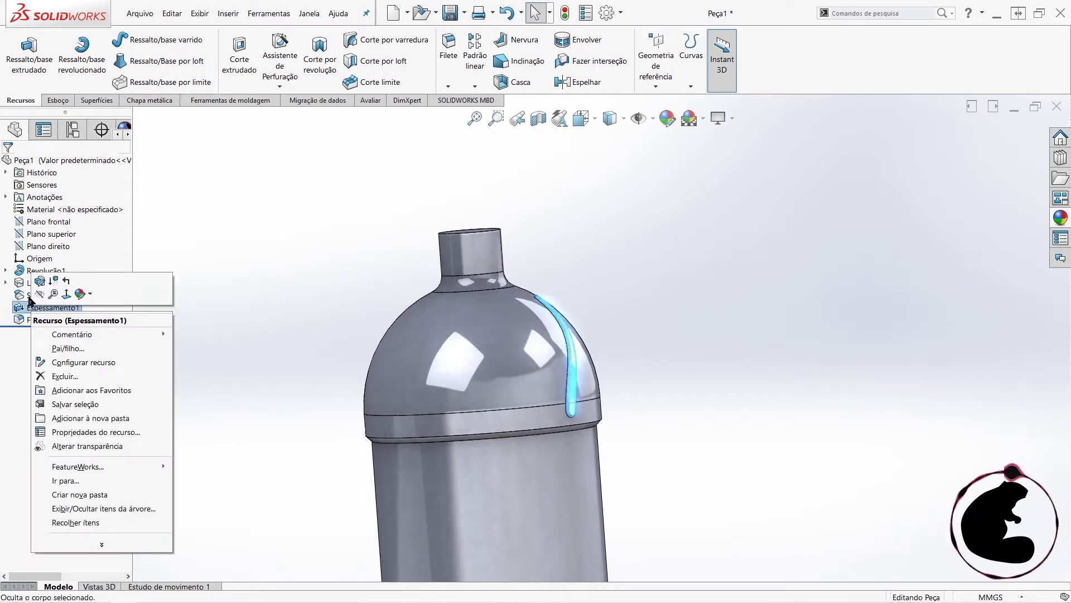
right_click(24, 297)
left_click(32, 270)
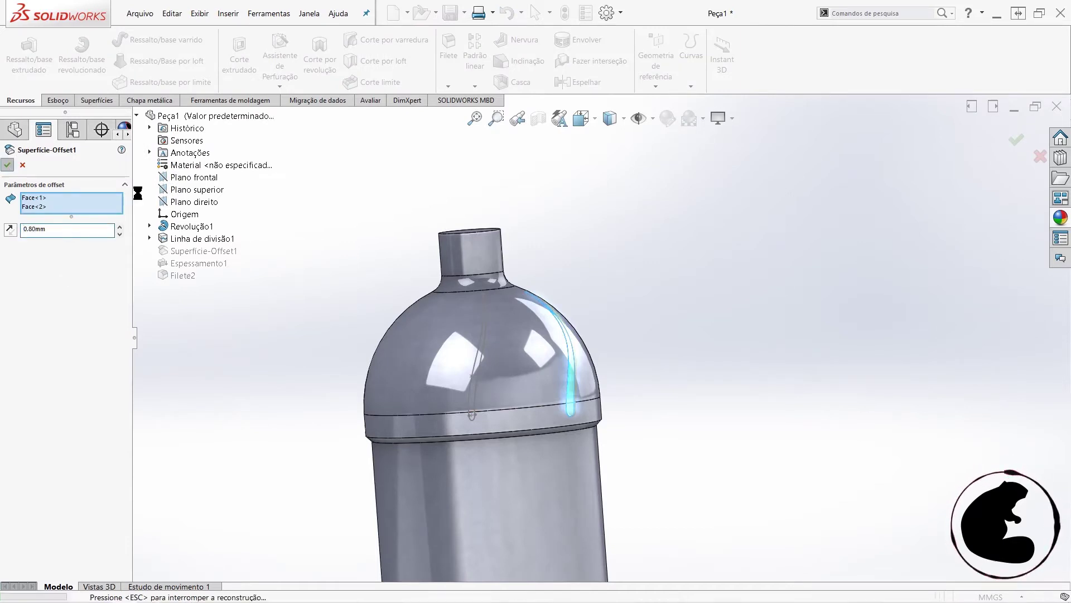
left_click(6, 165)
scroll(574, 376, "down", 2)
scroll(573, 376, "down", 2)
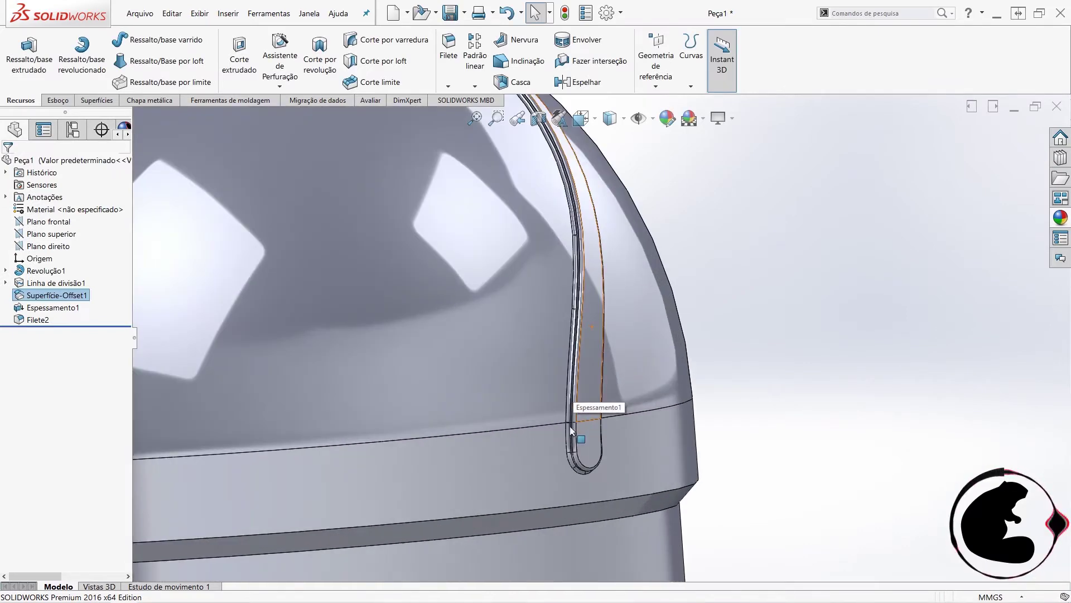
scroll(570, 426, "down", 2)
scroll(579, 439, "down", 2)
scroll(596, 454, "down", 2)
scroll(619, 370, "down", 3)
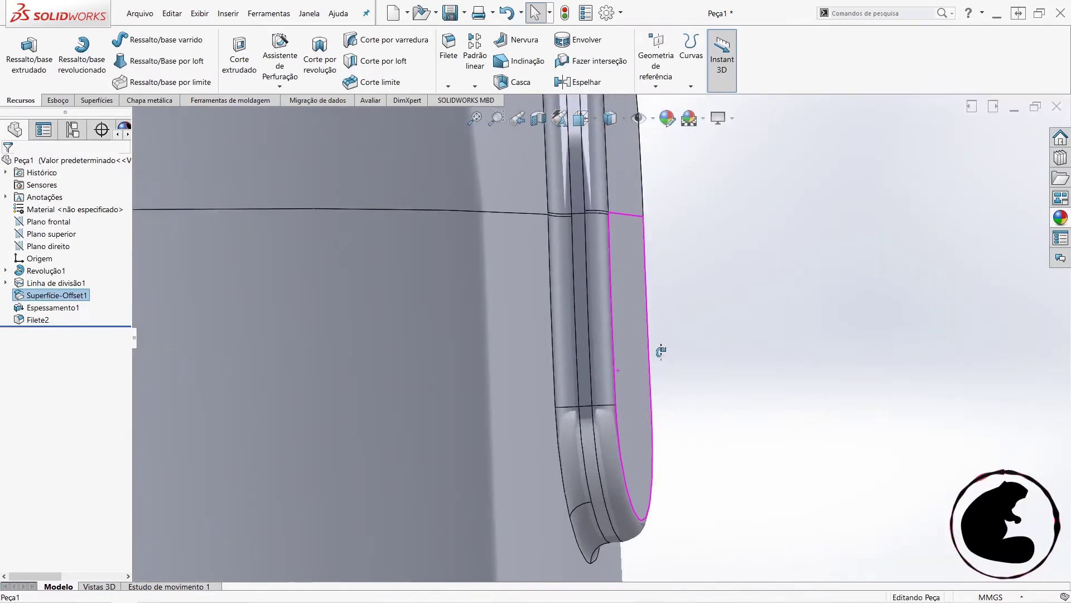
- Set the Superfície-Offset1 distance to 0.60 mm, then adjust it to 0.65 mm
right_click(23, 296)
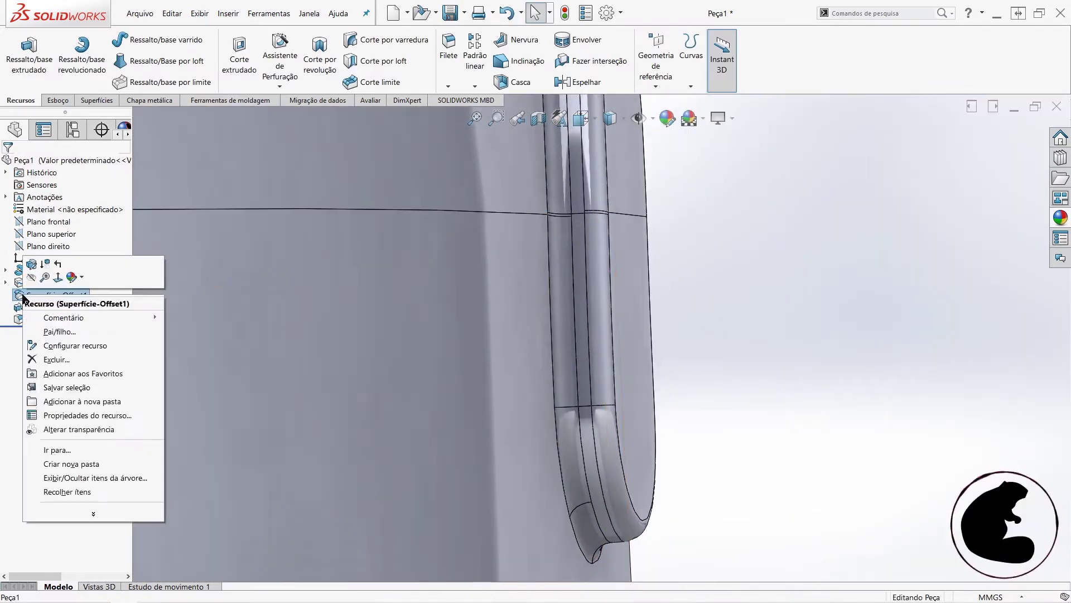
left_click(29, 266)
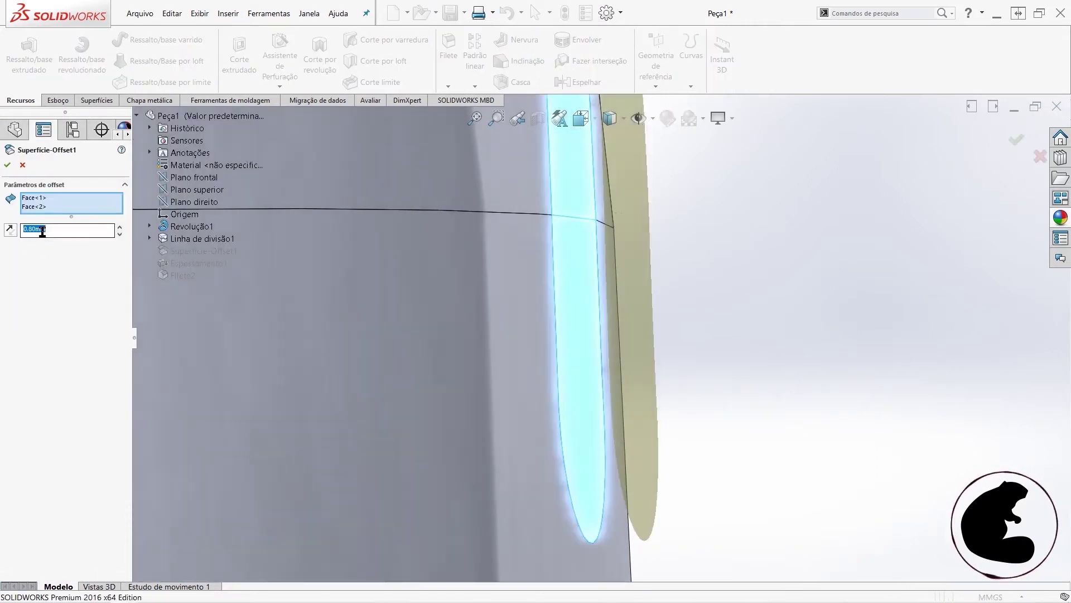
key("Return")
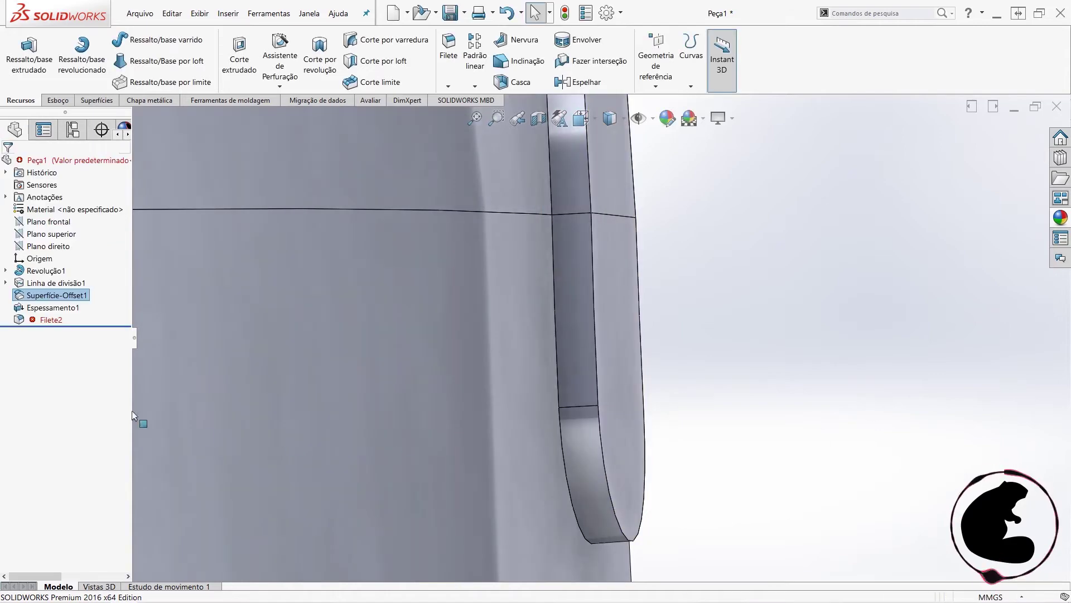
right_click(52, 303)
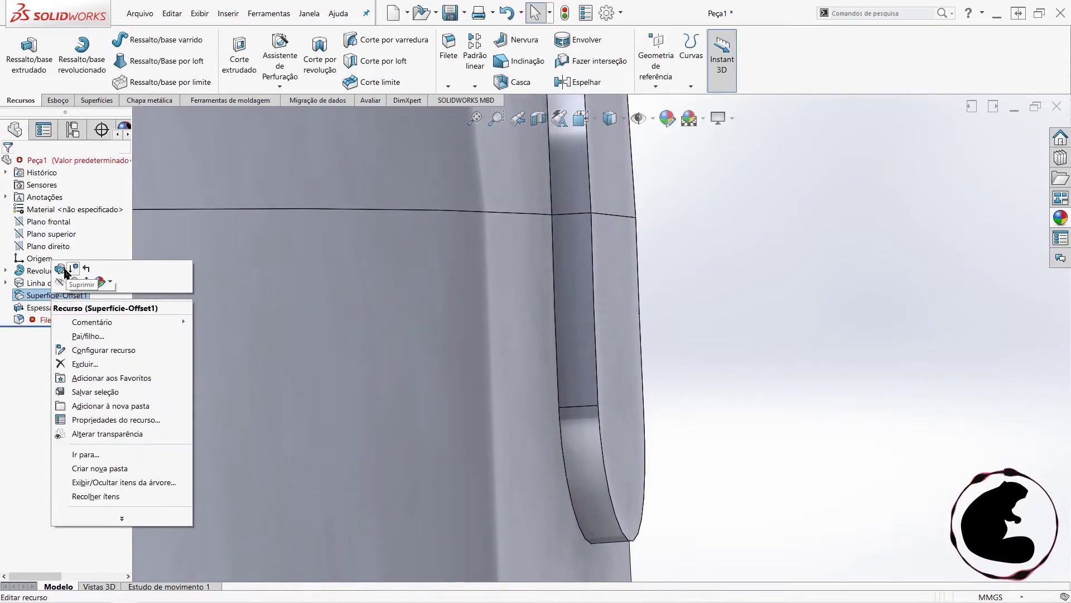
left_click(58, 280)
left_click(58, 233)
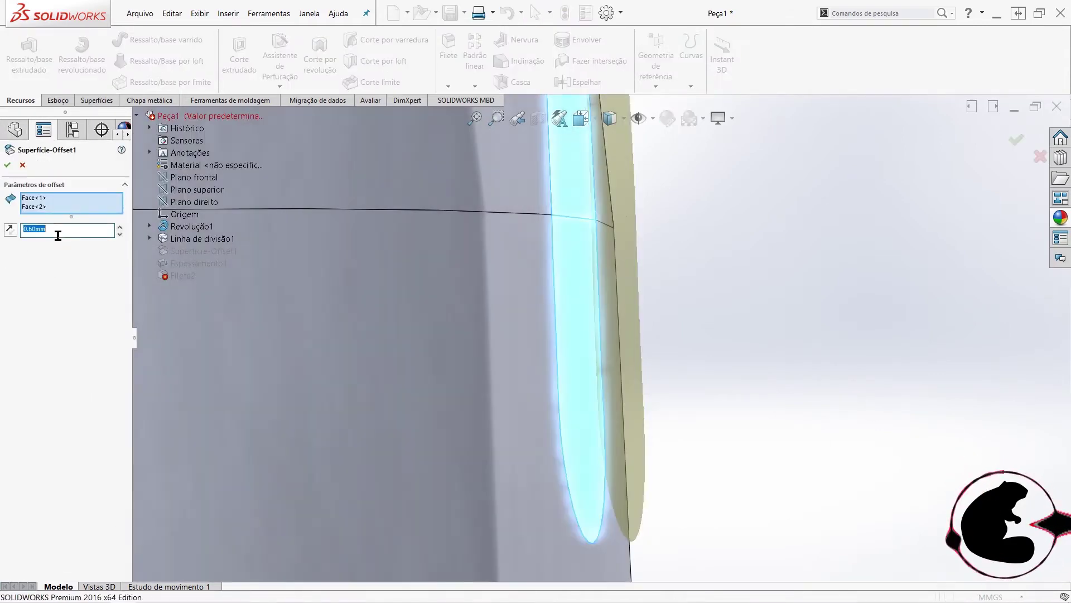
type("0,65")
key("Return")
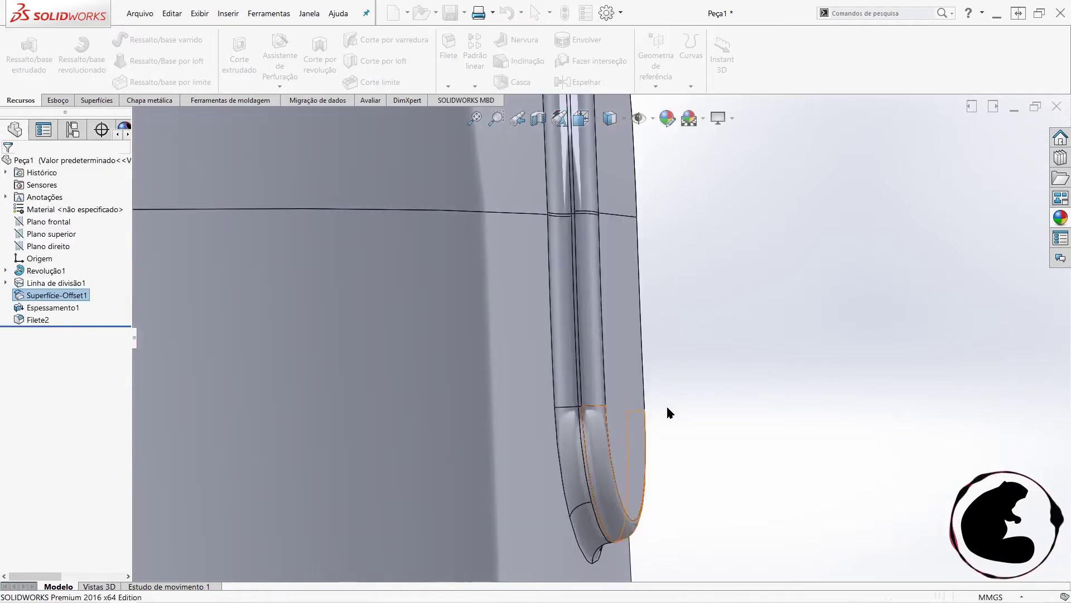
- Orbit the bottle to inspect the rebuilt rib and split line on the shoulder
scroll(614, 374, "up", 3)
scroll(612, 366, "up", 5)
mouse_move(604, 318)
middle_mouse_down()
mouse_move(417, 369)
mouse_move(520, 299)
middle_mouse_up()
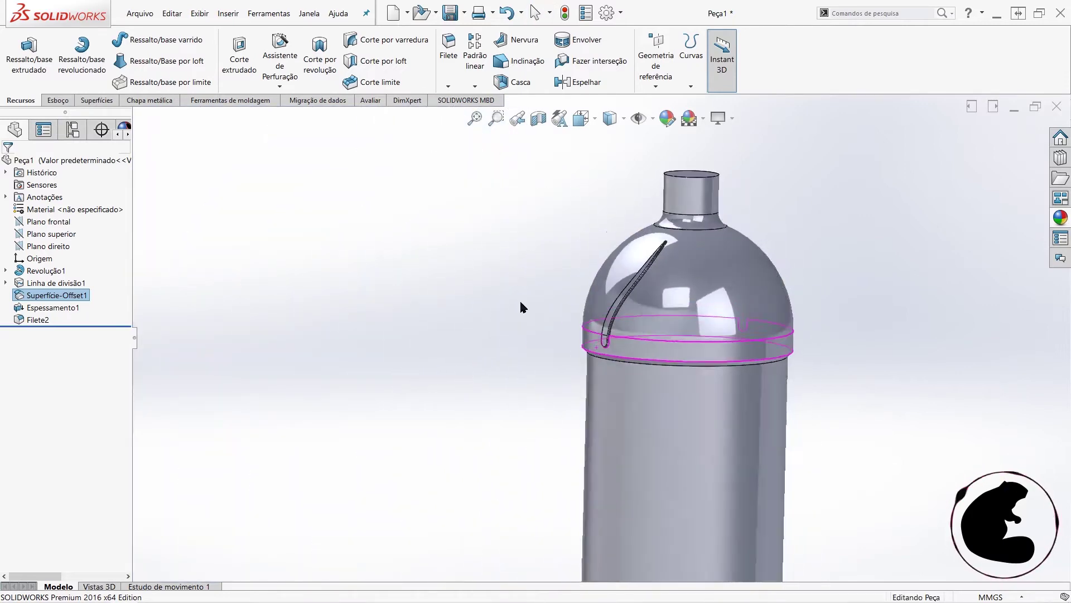
scroll(677, 267, "down", 3)
scroll(678, 267, "down", 3)
scroll(648, 286, "down", 3)
middle_click_drag(648, 286, 734, 256)
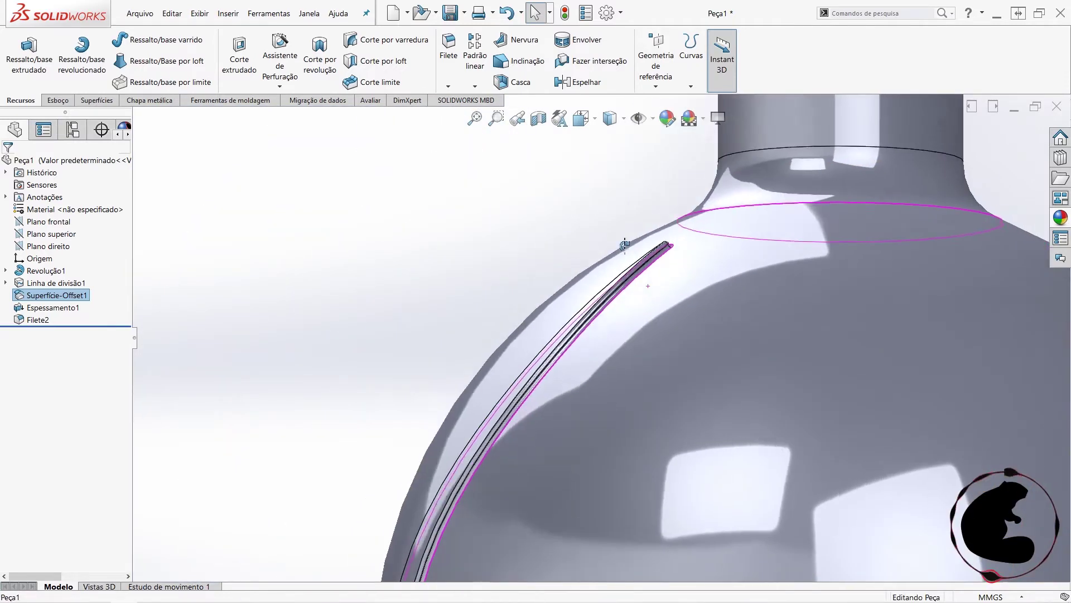
scroll(720, 262, "up", 3)
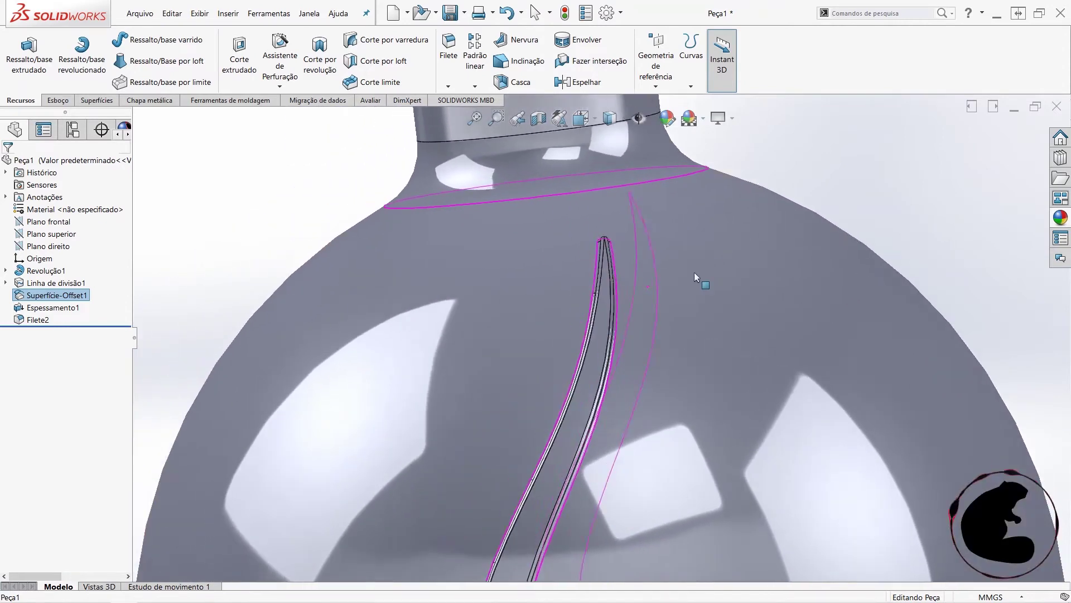
scroll(683, 290, "up", 3)
scroll(659, 335, "up", 3)
scroll(641, 380, "up", 3)
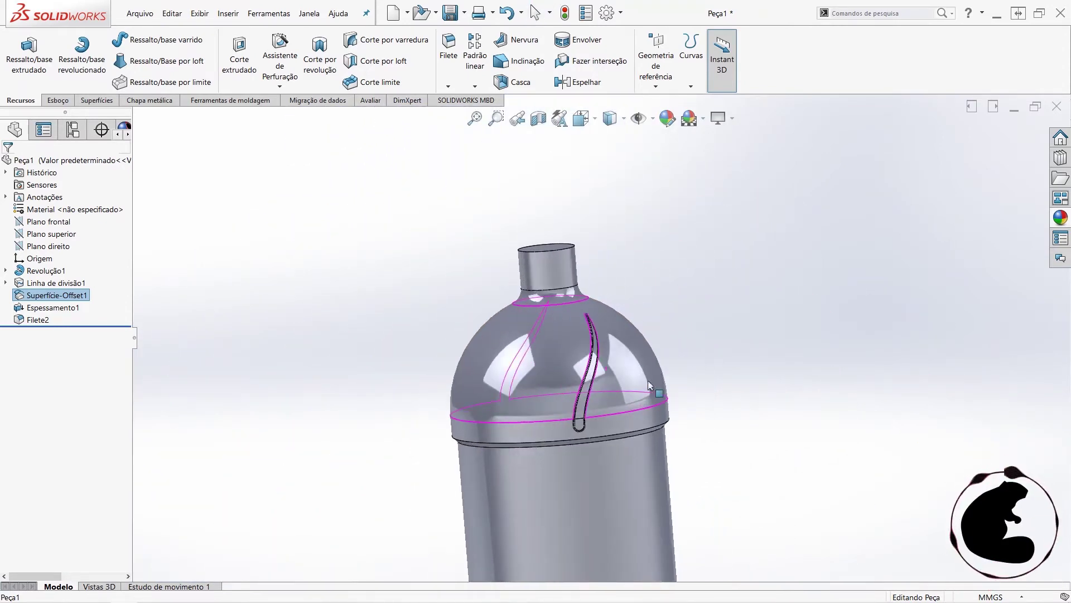
scroll(664, 424, "up", 3)
scroll(658, 441, "up", 3)
mouse_move(603, 437)
middle_mouse_down()
mouse_move(533, 456)
mouse_move(564, 446)
middle_mouse_up()
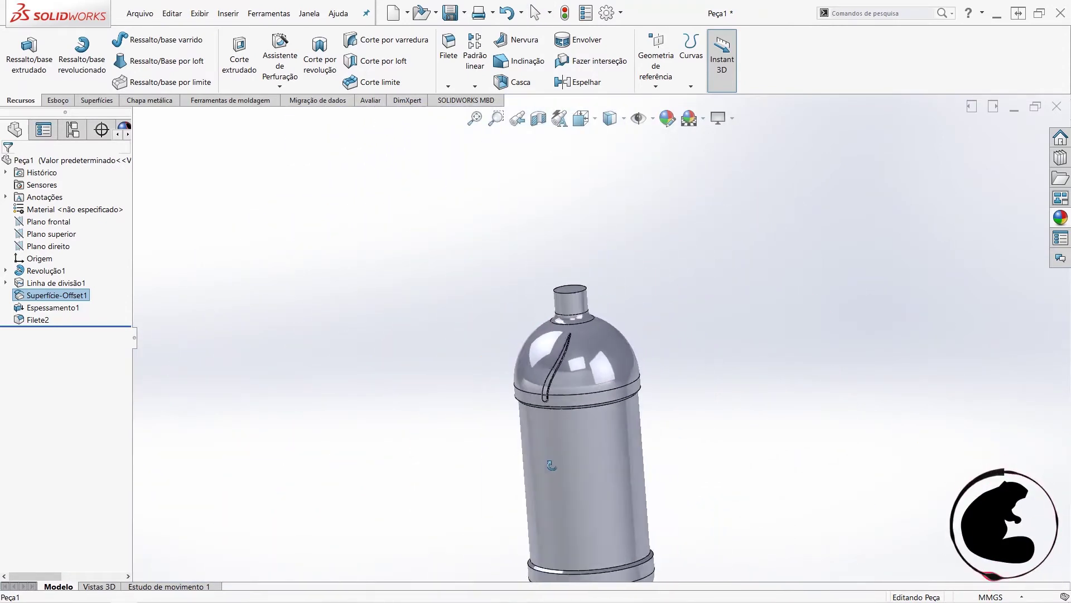
- Start a circular pattern about the bottle's cylindrical axis, patterning the Filete2 body
left_click(390, 235)
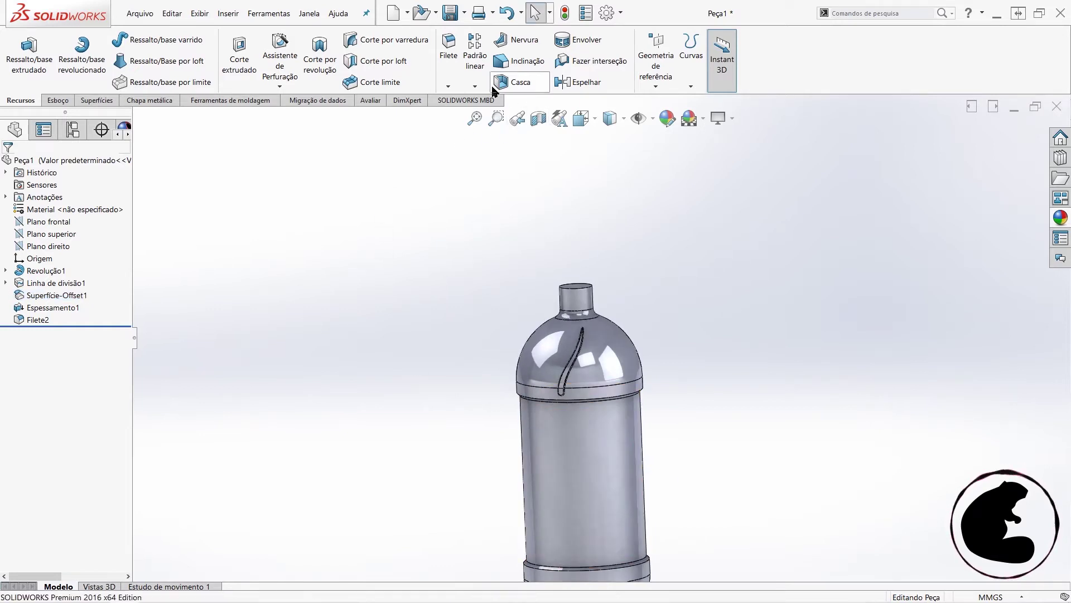
left_click(475, 86)
left_click(495, 115)
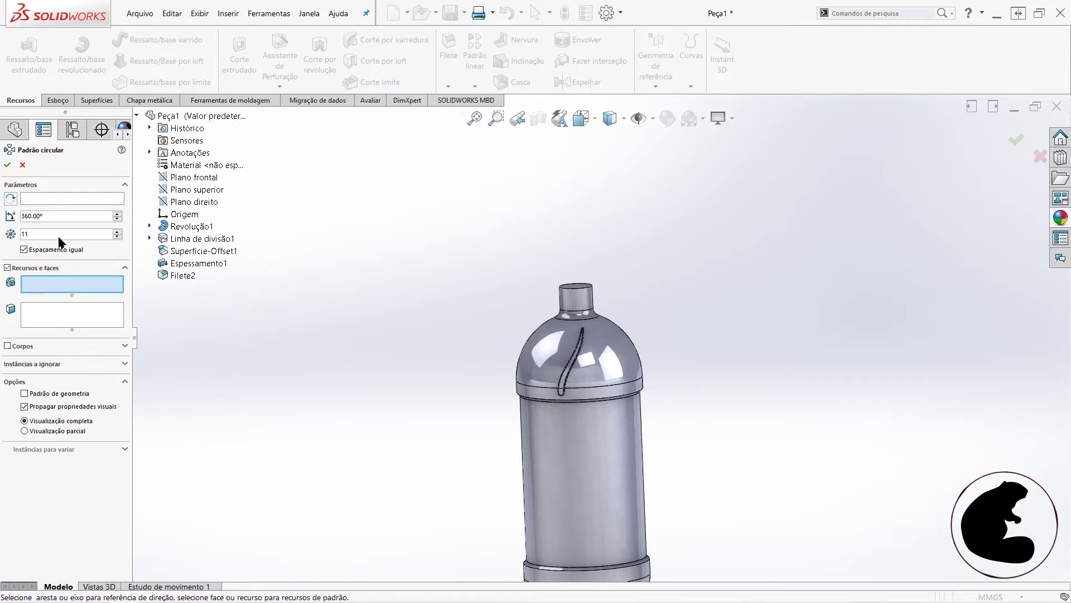
left_click(55, 199)
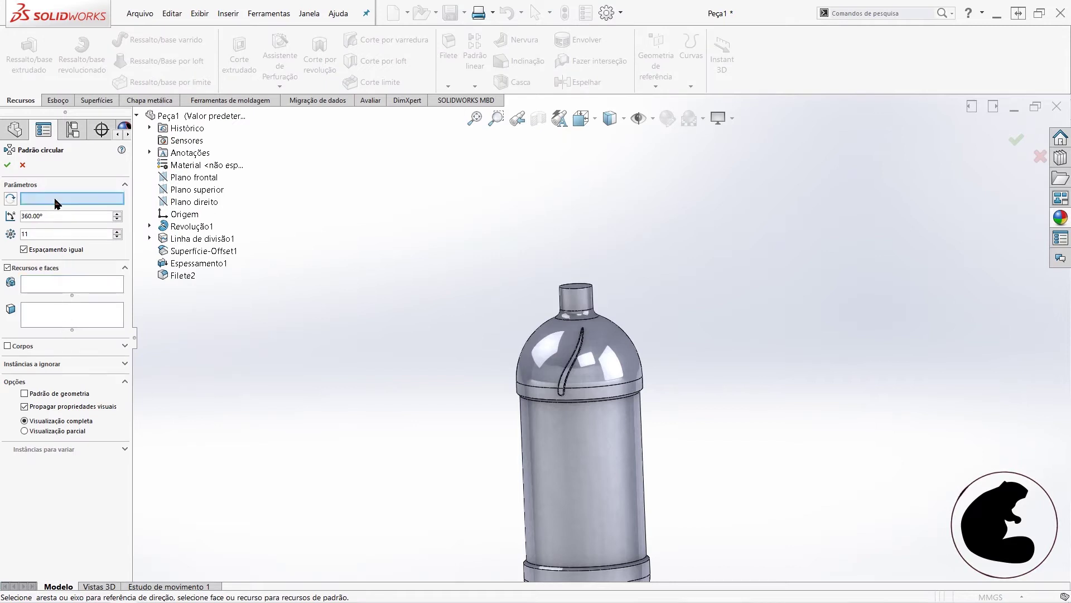
left_click(553, 471)
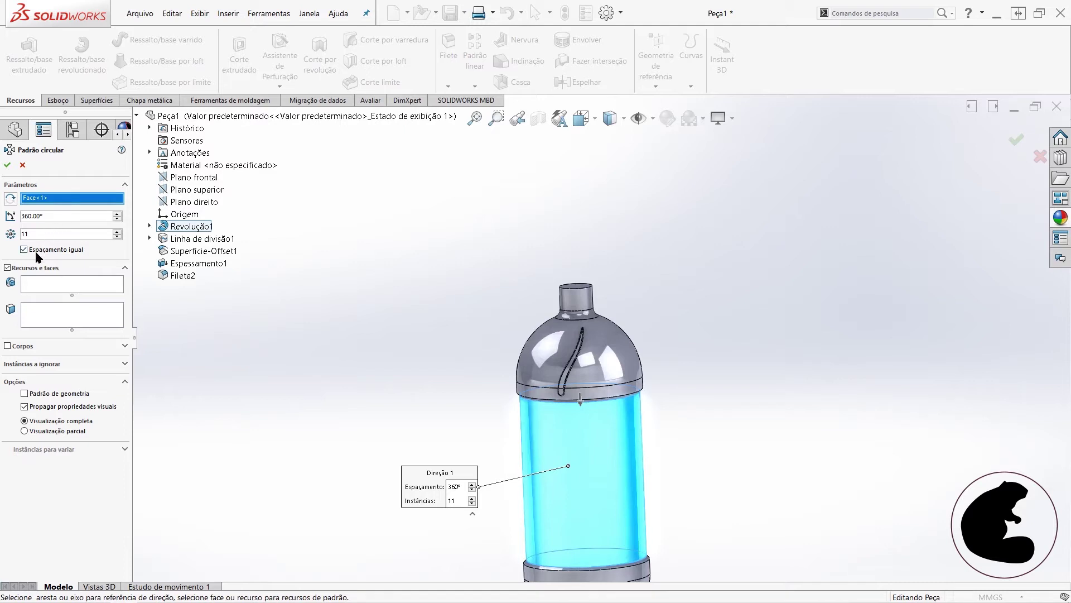
left_click(16, 273)
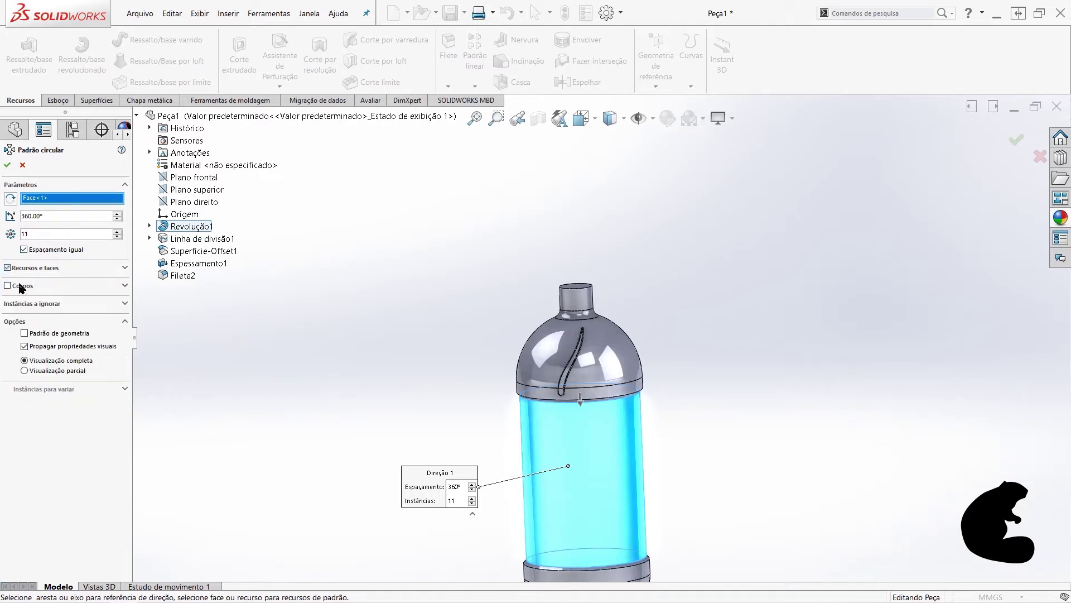
left_click(7, 285)
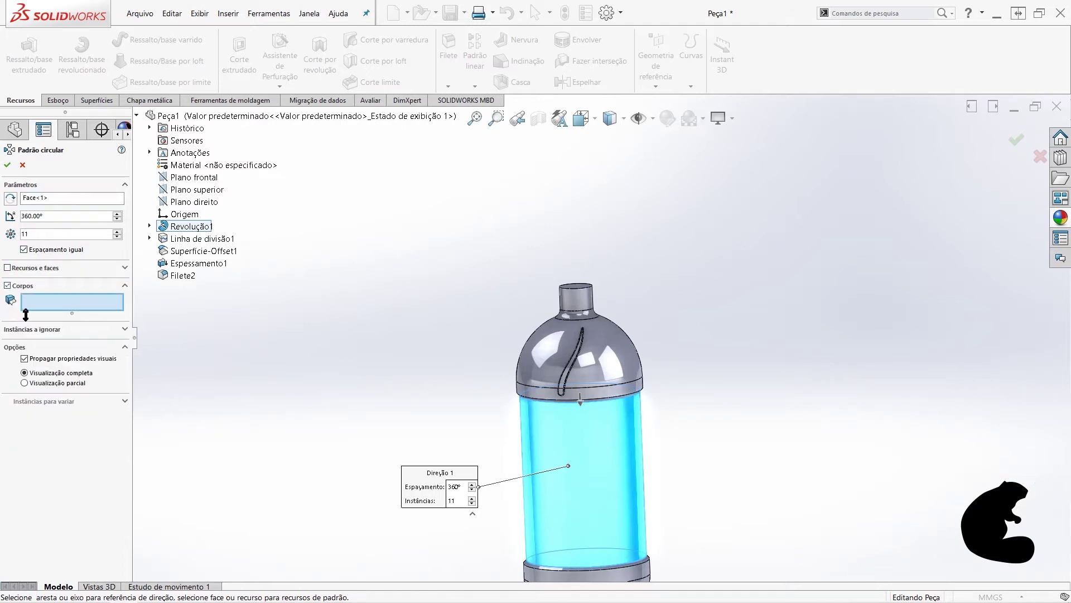
left_click(566, 447)
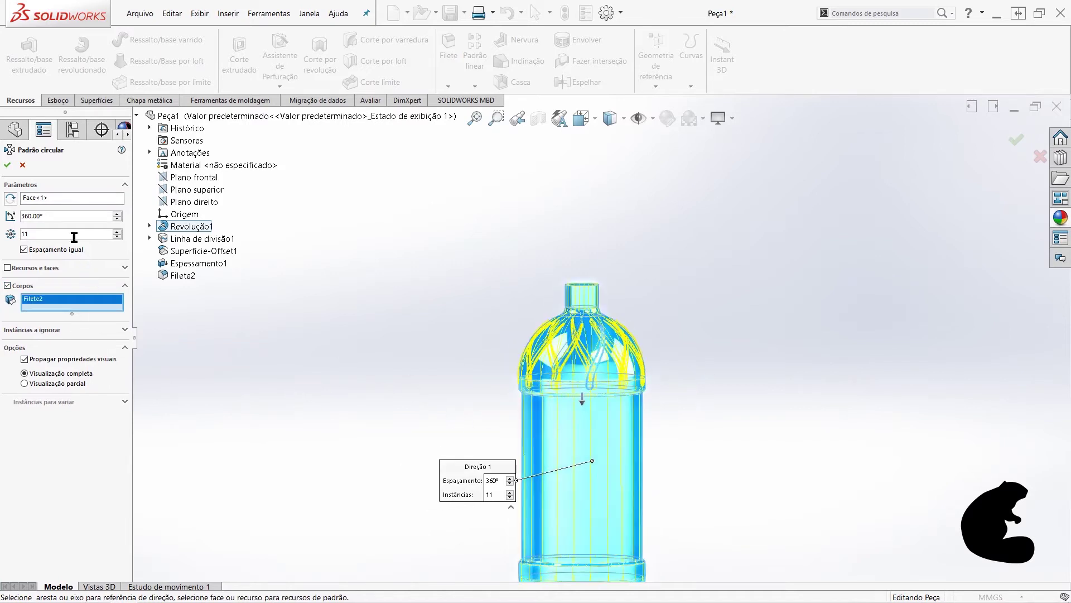
- Raise the pattern to 20 instances and confirm PadrãoCircular1
left_click(116, 231)
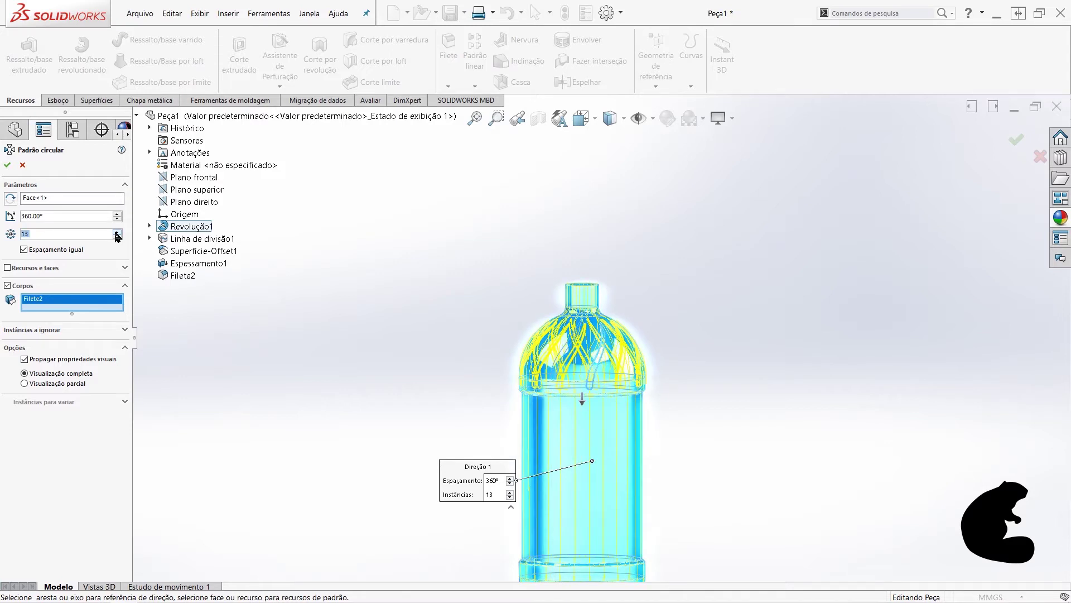
left_click(116, 232)
left_click(117, 231)
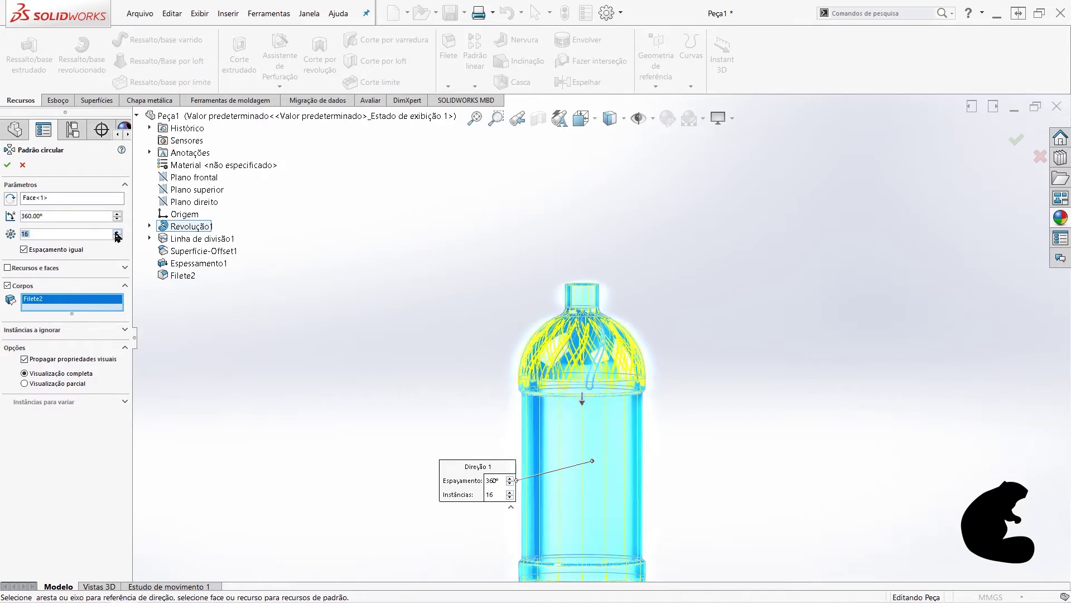
left_click(116, 232)
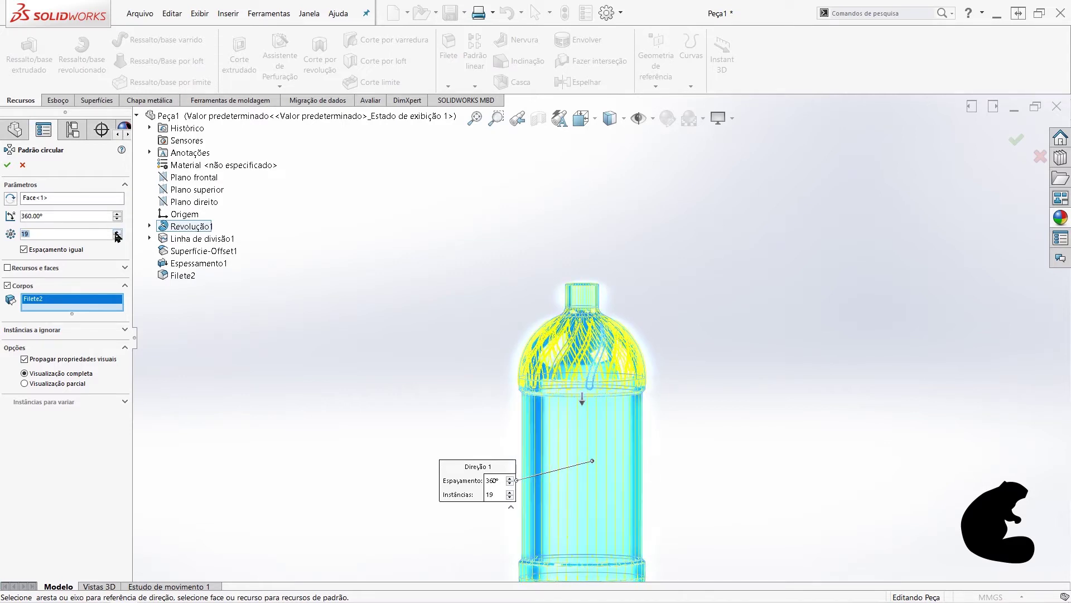
left_click(116, 231)
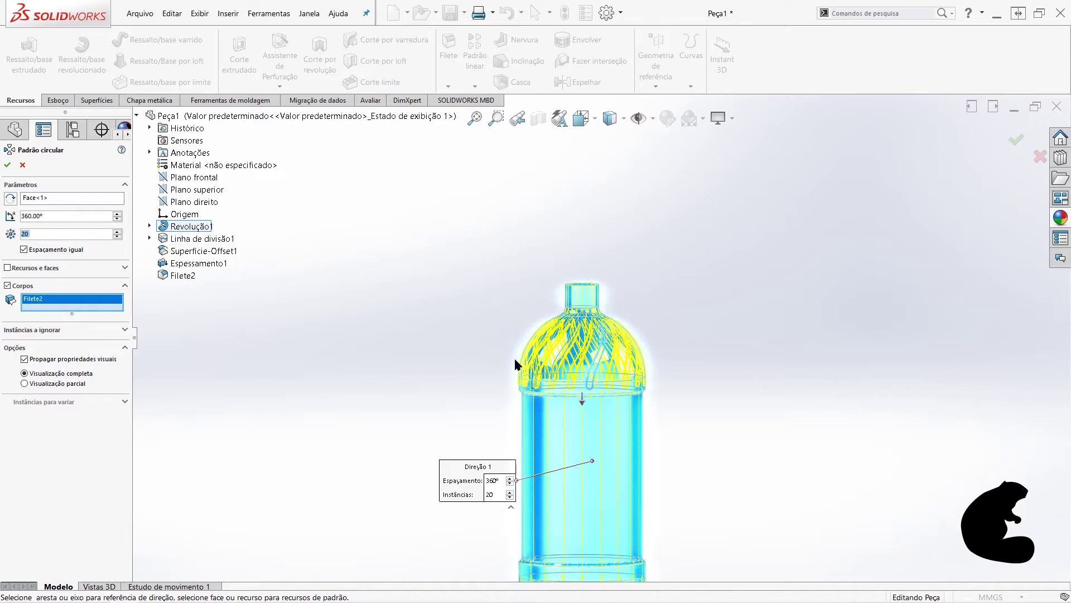
left_click(4, 164)
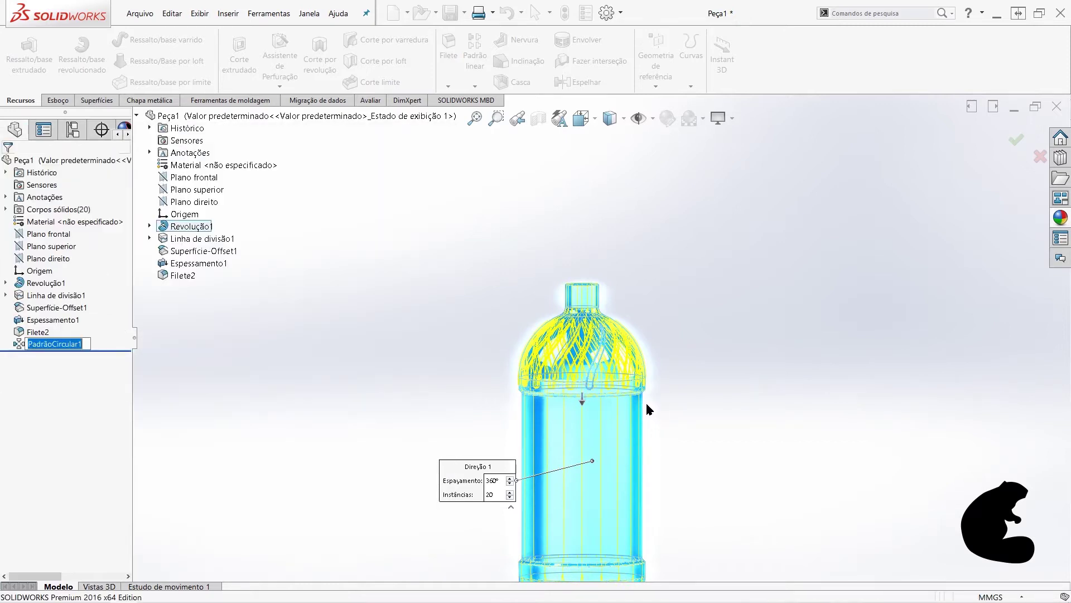
scroll(605, 357, "down", 3)
scroll(605, 350, "down", 2)
mouse_move(605, 350)
middle_mouse_down()
mouse_move(693, 383)
mouse_move(715, 430)
mouse_move(703, 448)
mouse_move(710, 371)
mouse_move(737, 350)
mouse_move(578, 334)
mouse_move(678, 347)
middle_mouse_up()
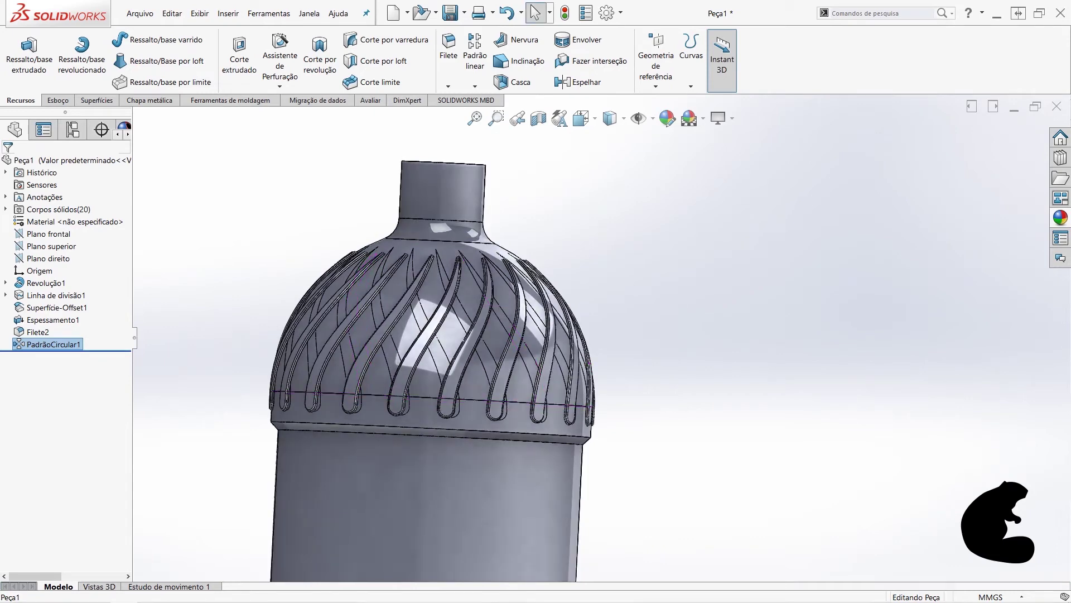
- Edit PadrãoCircular1 and raise its instance count from 20 to 25
right_click(37, 349)
left_click(45, 313)
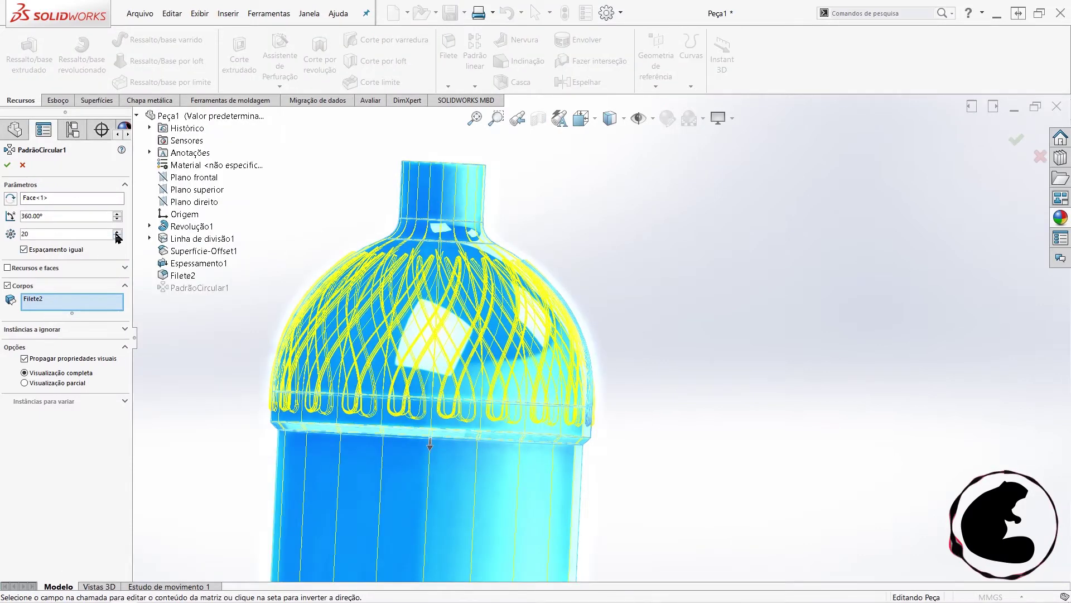
left_click(117, 233)
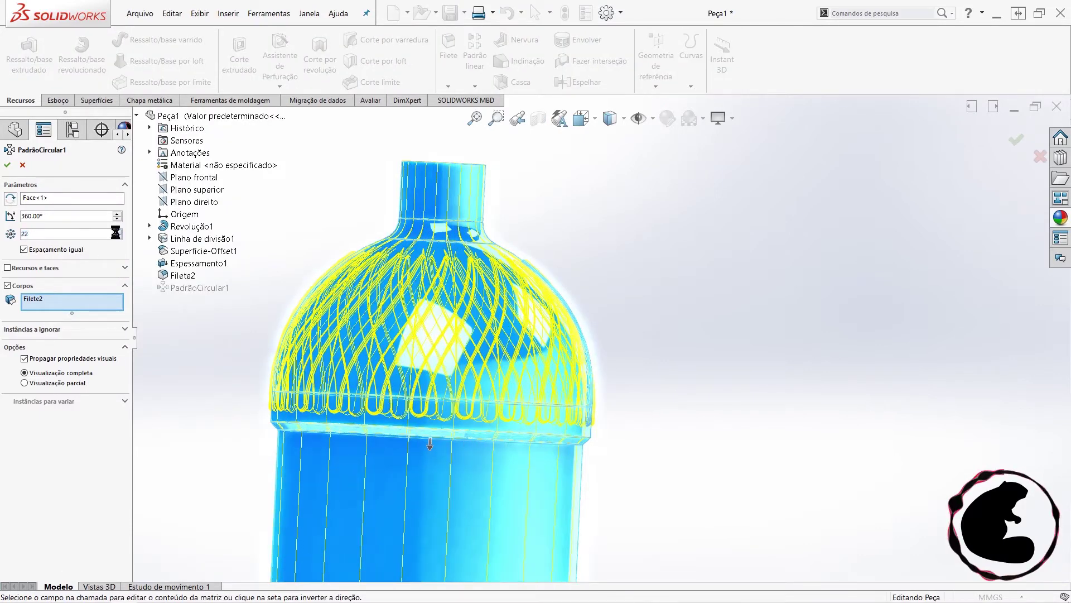
left_click(117, 232)
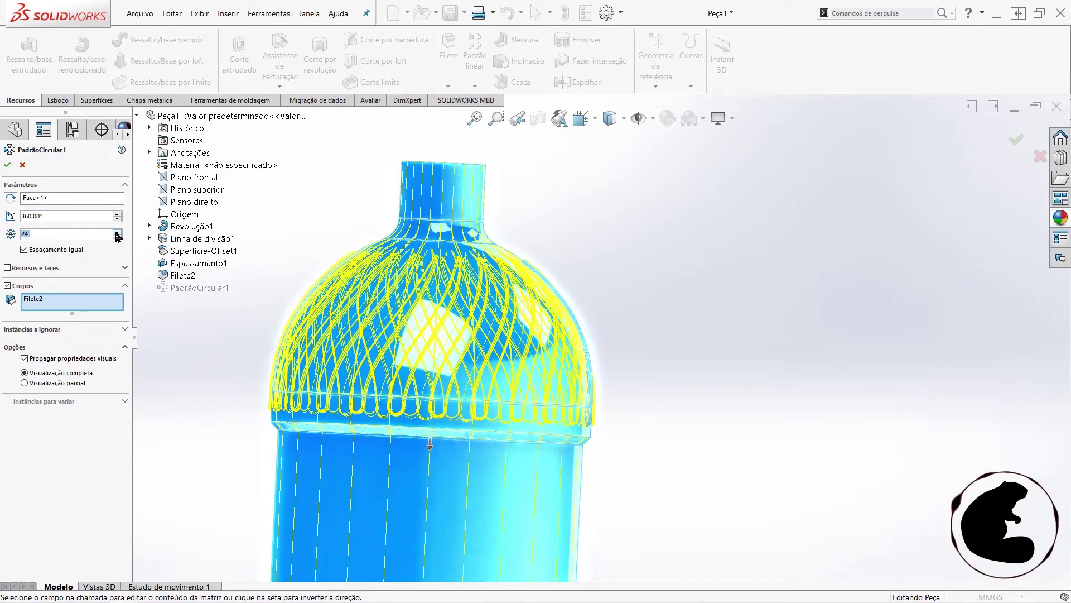
left_click(117, 231)
left_click(8, 166)
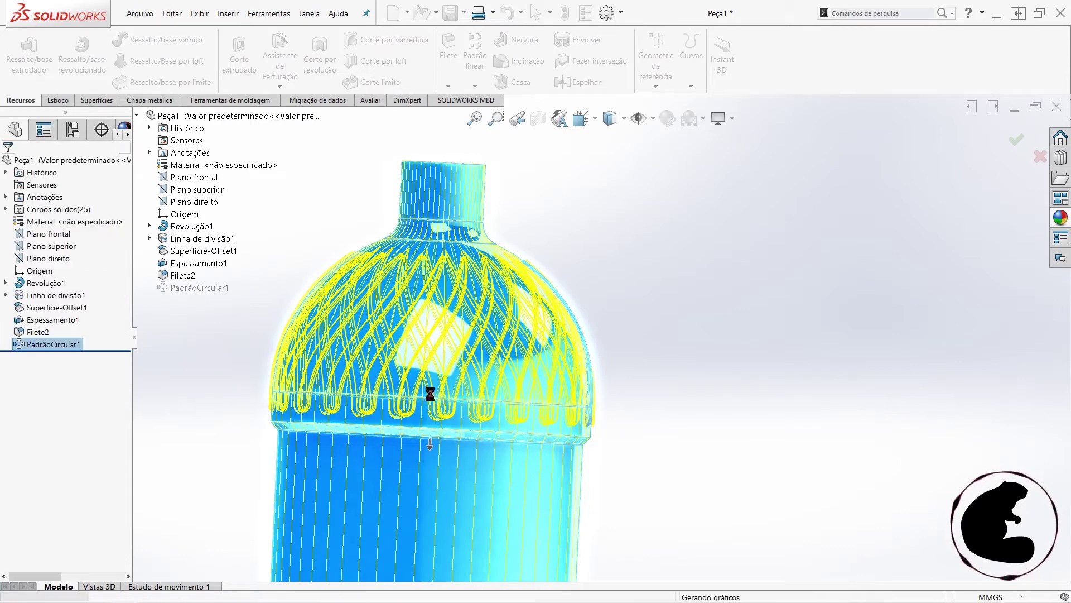
scroll(666, 377, "up", 2)
scroll(664, 377, "up", 2)
scroll(663, 384, "up", 3)
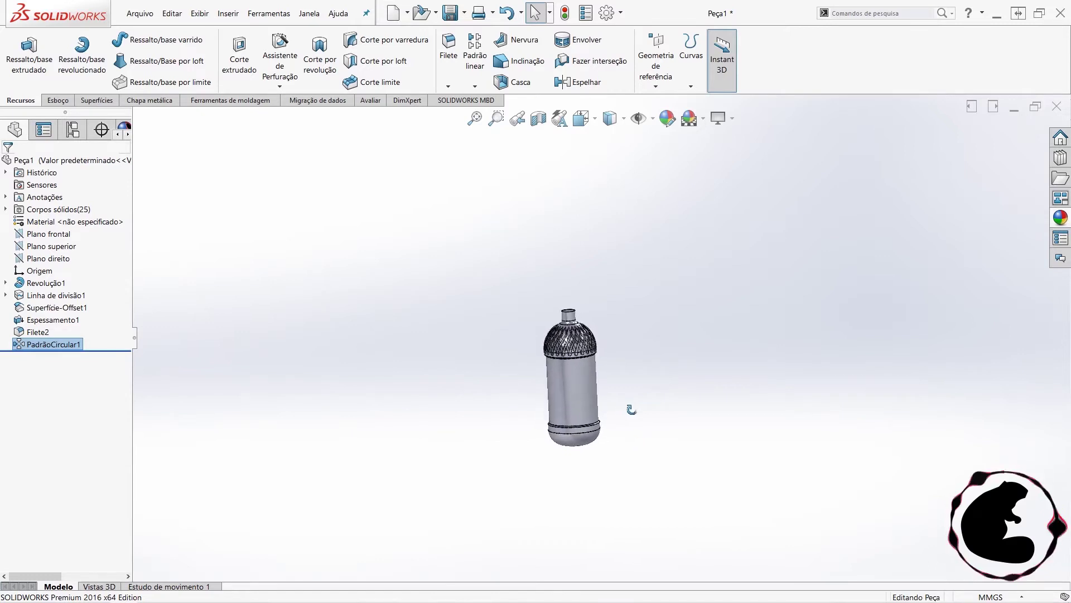
- Find Combine by searching 'Combinar' and merge all box-selected bottle and rib bodies
left_click(885, 12)
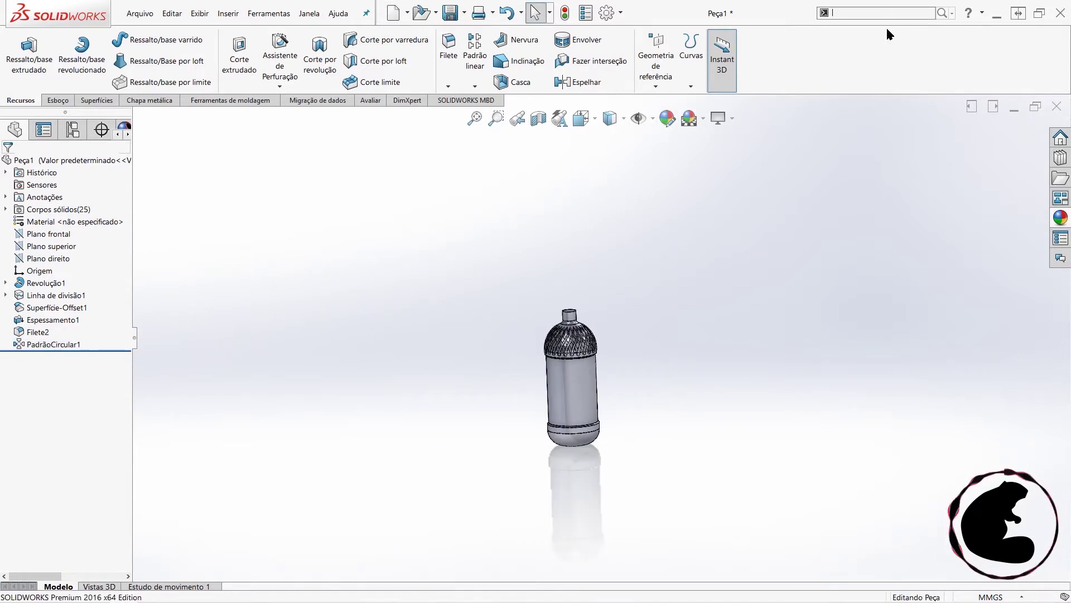
type("MESC")
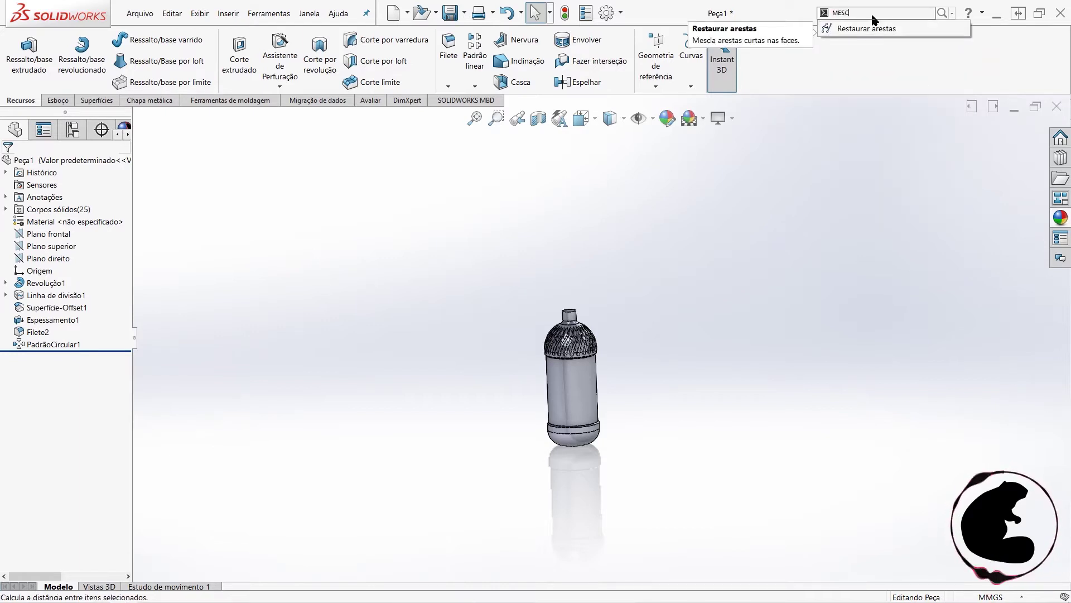
double_click(869, 13)
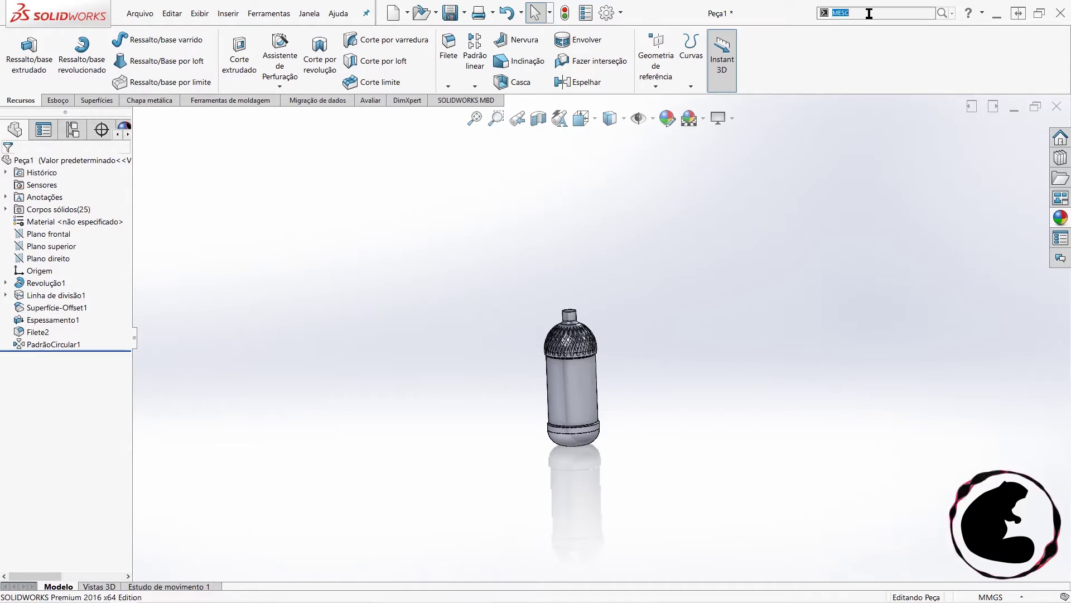
type("dOMBINA")
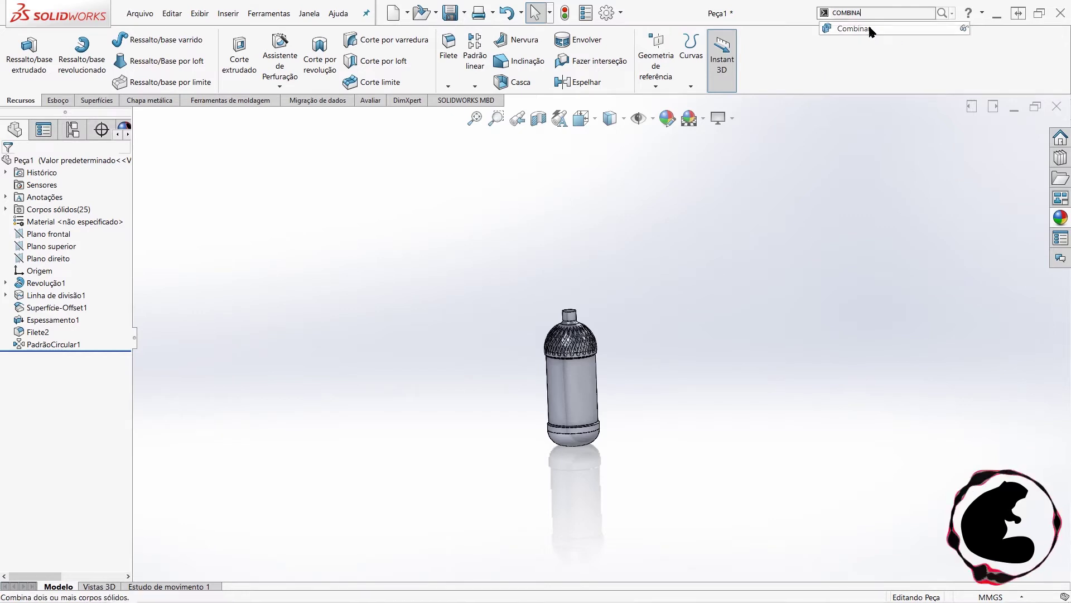
left_click(870, 28)
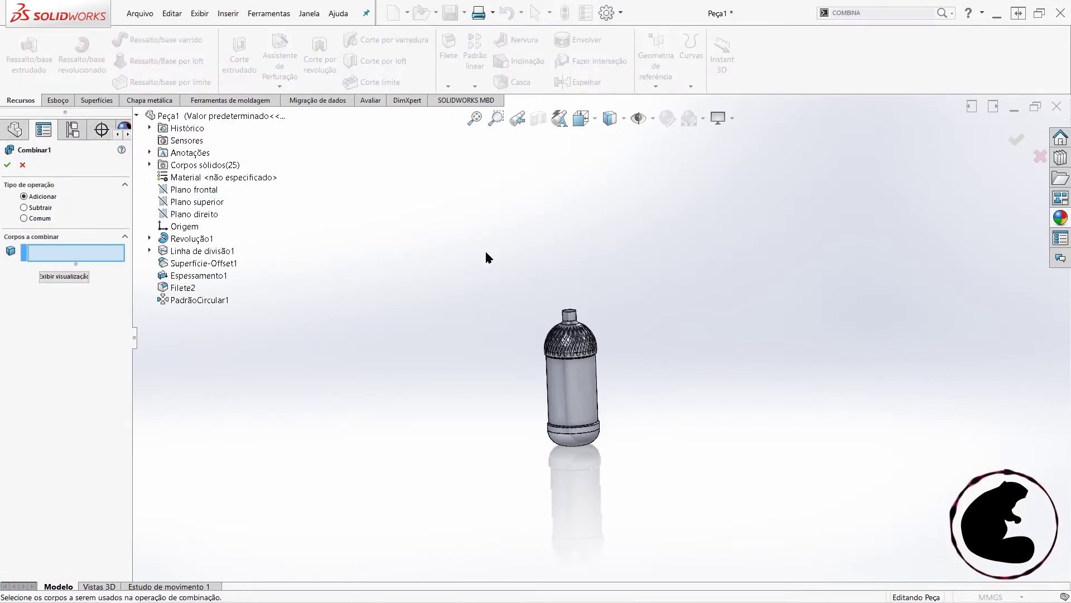
left_click_drag(480, 246, 712, 474)
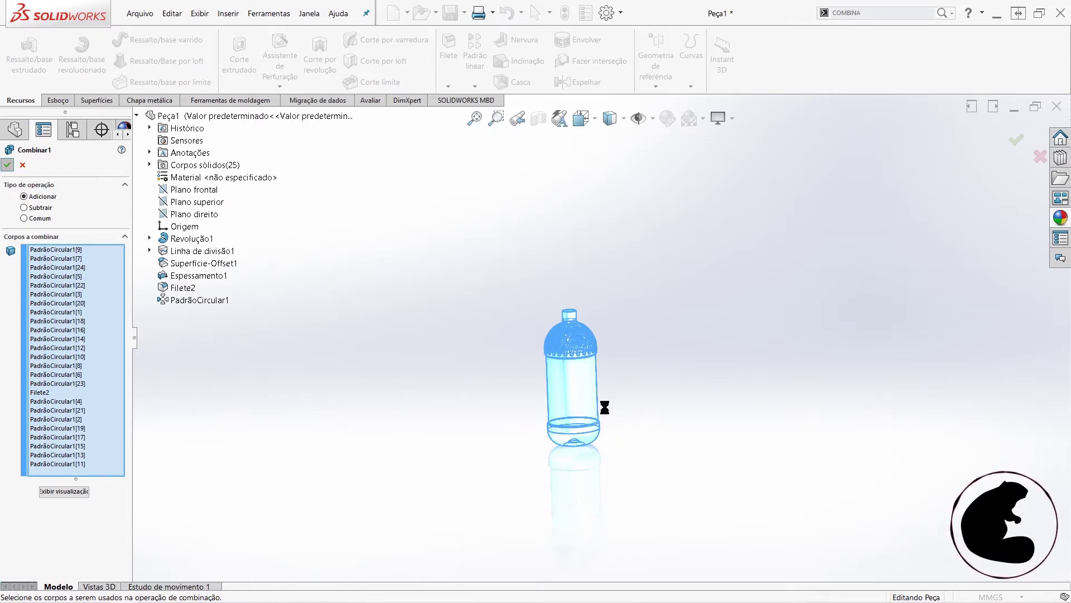
key("Return")
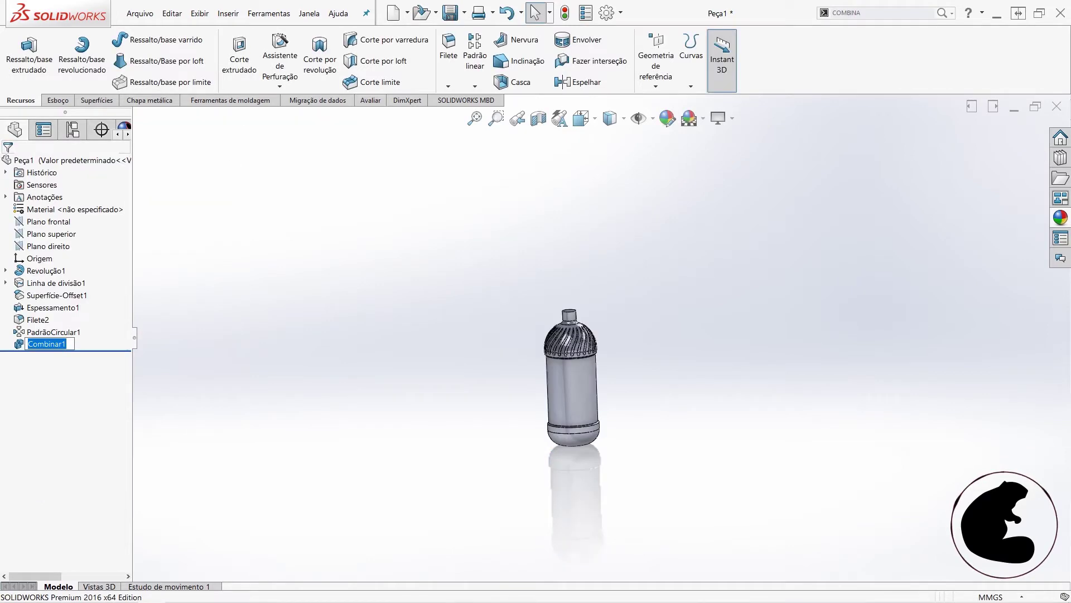
scroll(588, 327, "down", 2)
scroll(578, 385, "down", 2)
scroll(580, 393, "down", 2)
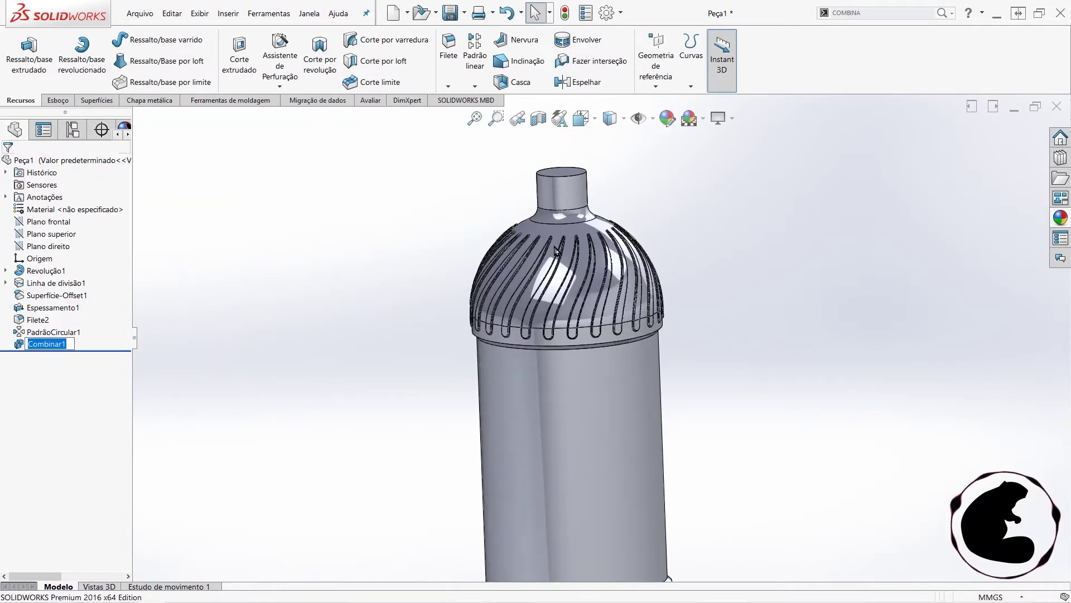
mouse_move(624, 202)
middle_mouse_down()
mouse_move(515, 281)
mouse_move(577, 332)
middle_mouse_up()
scroll(552, 304, "up", 3)
scroll(544, 384, "up", 2)
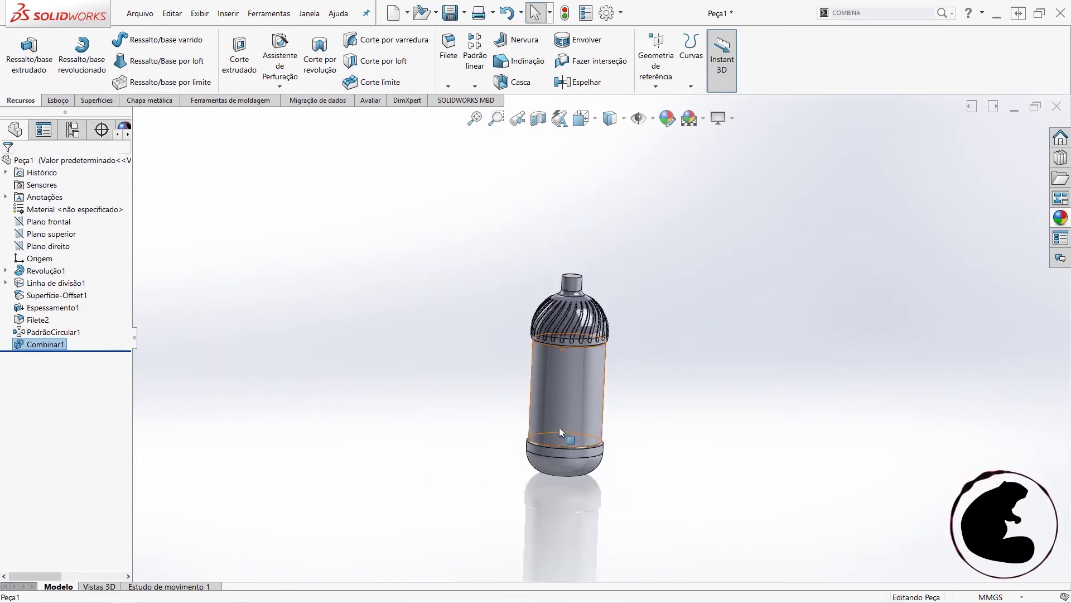
scroll(558, 478, "down", 5)
mouse_move(554, 482)
middle_mouse_down()
mouse_move(569, 356)
mouse_move(581, 361)
mouse_move(573, 307)
middle_mouse_up()
scroll(581, 357, "up", 2)
scroll(582, 358, "down", 2)
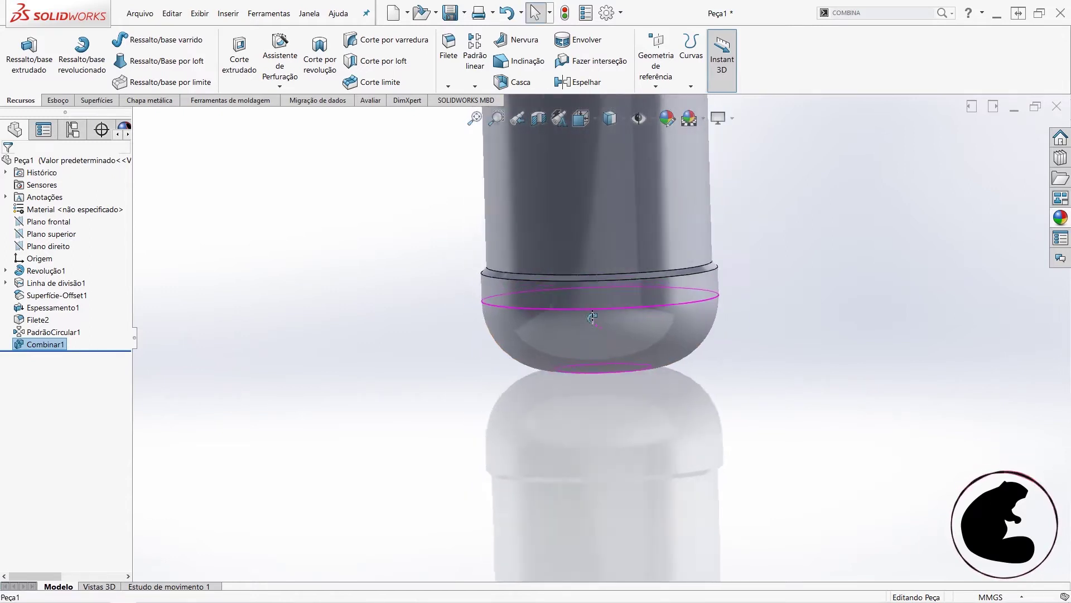
middle_click_drag(611, 358, 605, 362)
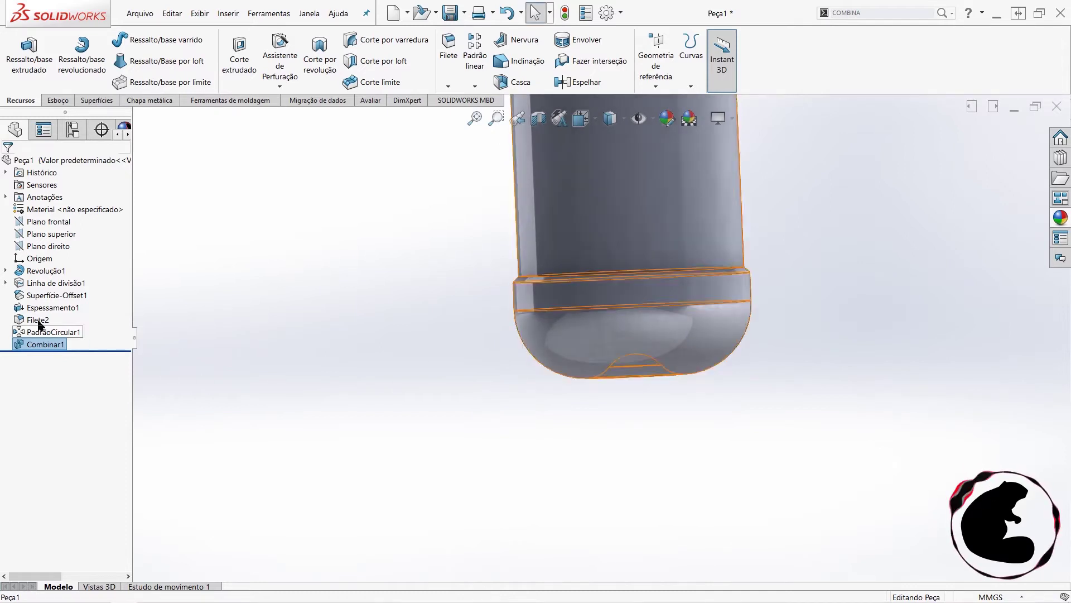
left_click(42, 222)
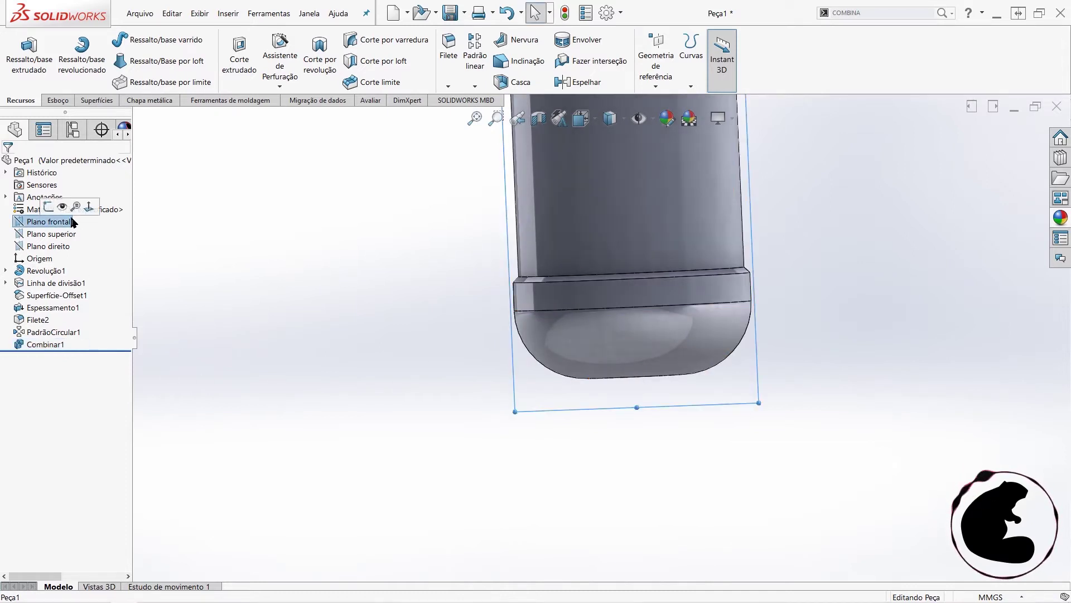
- Start sketch Esboço3 on Plano frontal, viewing the bottle normal to the plane
left_click(113, 216)
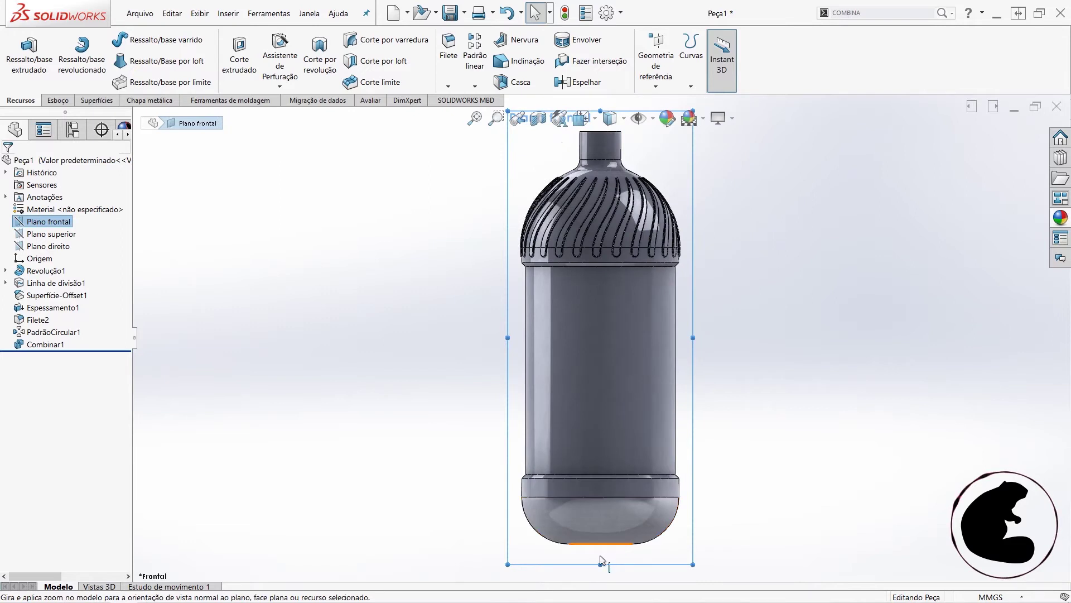
scroll(602, 560, "down", 1)
scroll(608, 561, "down", 1)
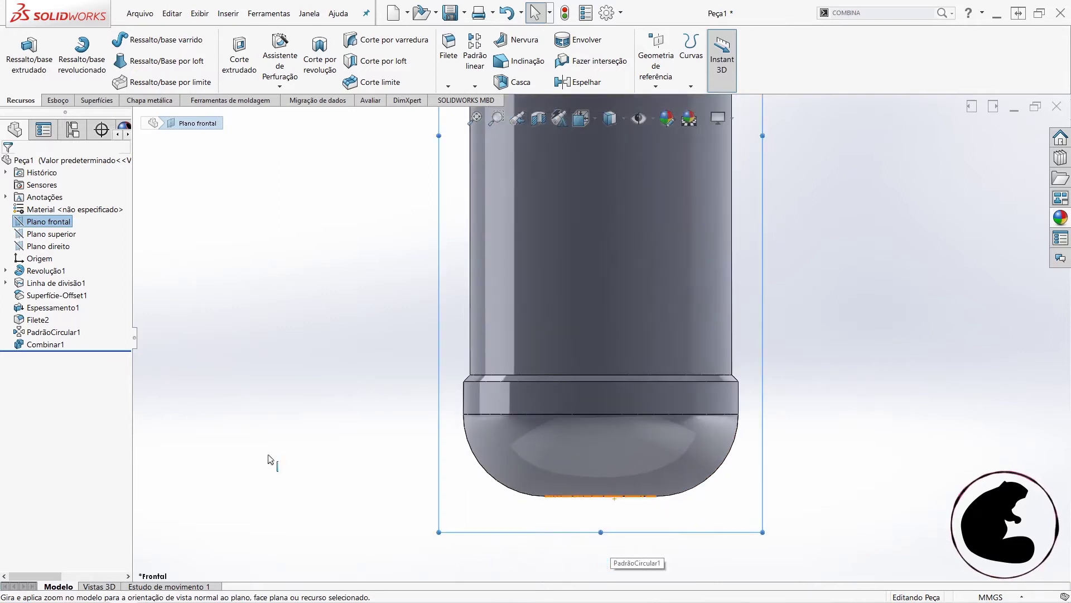
left_click(56, 101)
left_click(19, 53)
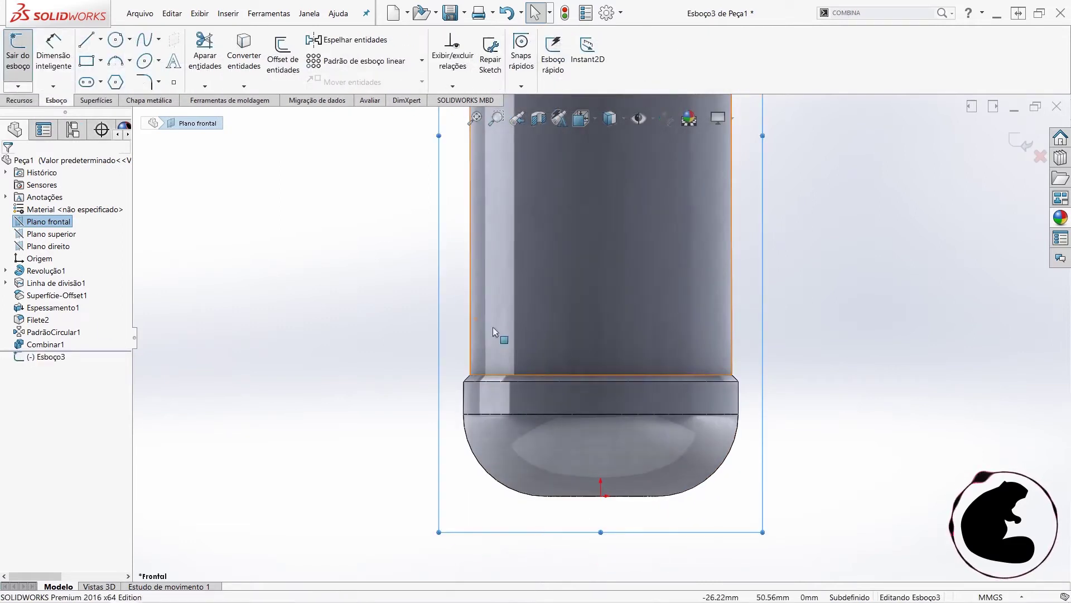
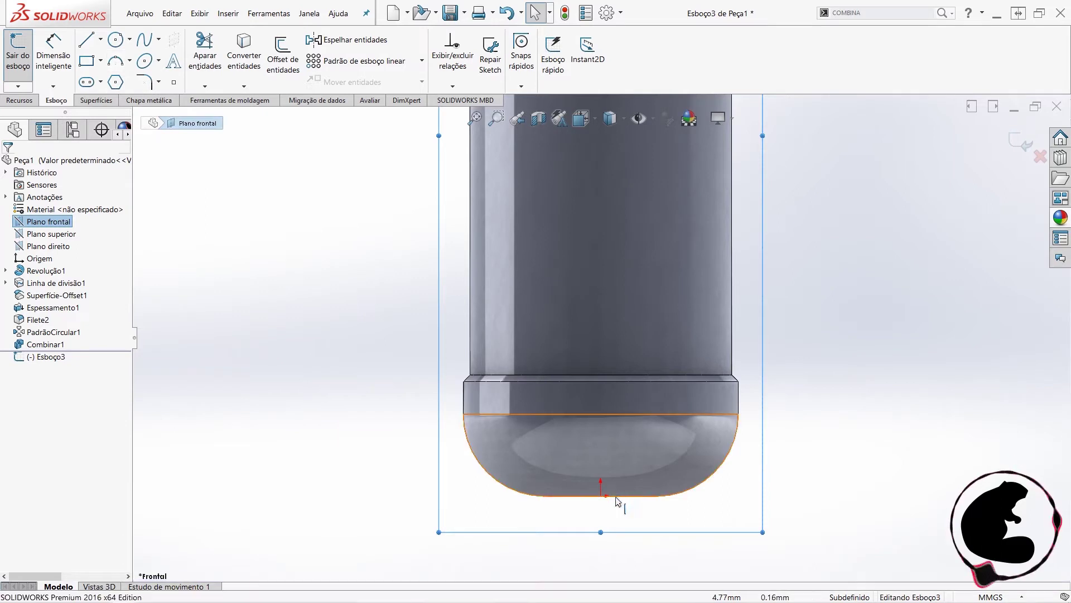
- Draw a three-point arc curving around the left of the bottle's rounded base
left_click(116, 61)
left_click(601, 556)
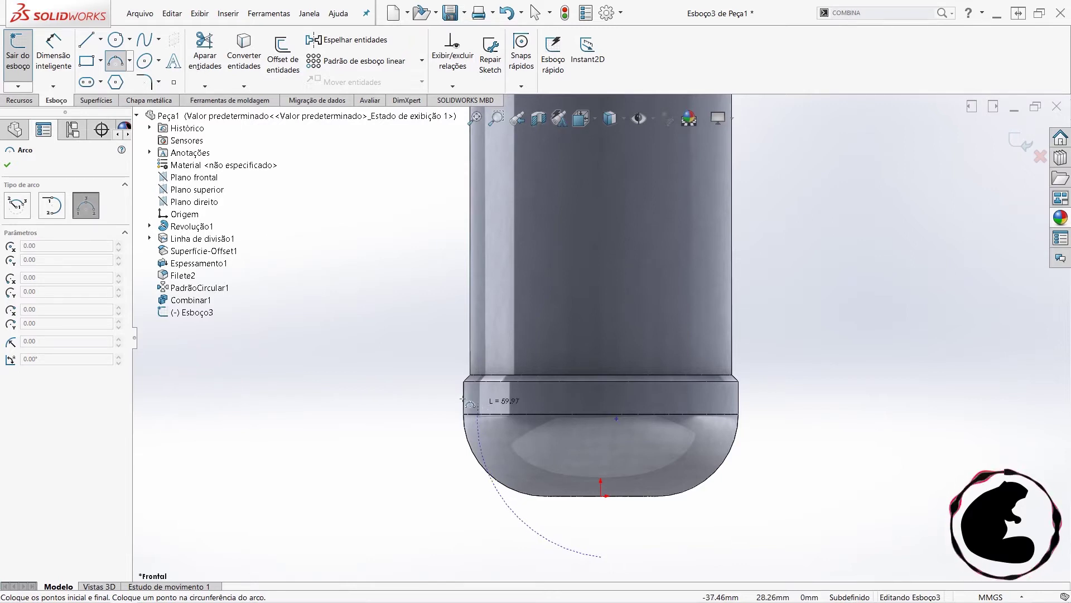
left_click(439, 400)
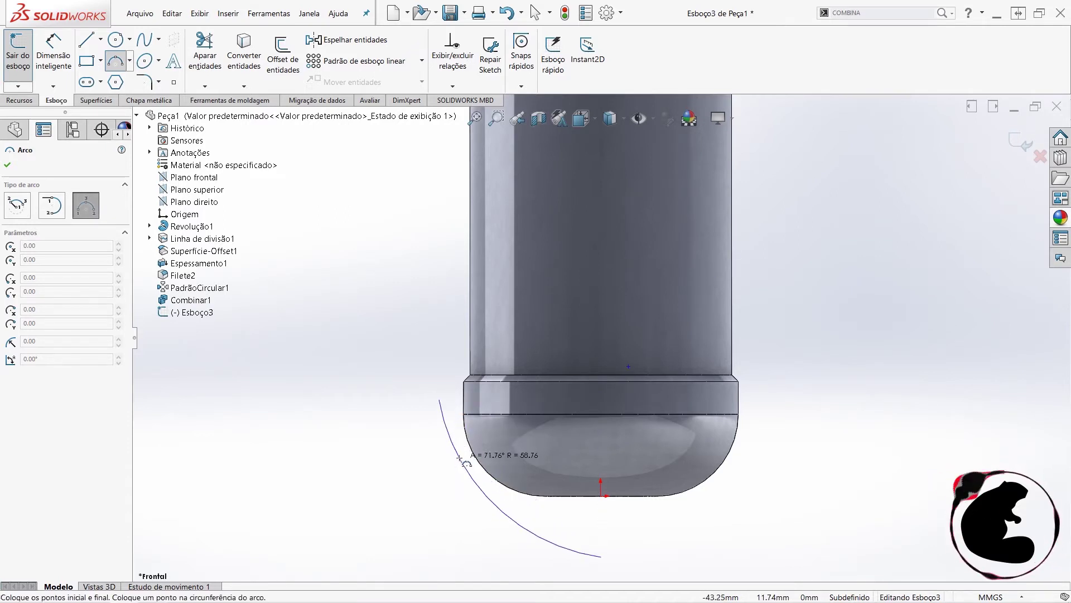
left_click(460, 458)
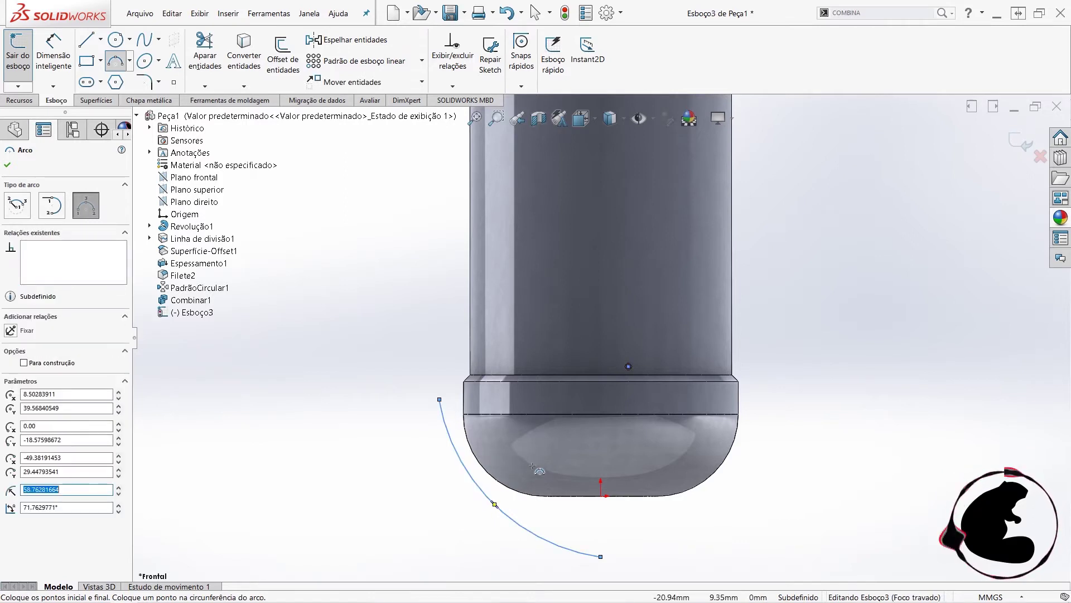
key("Escape")
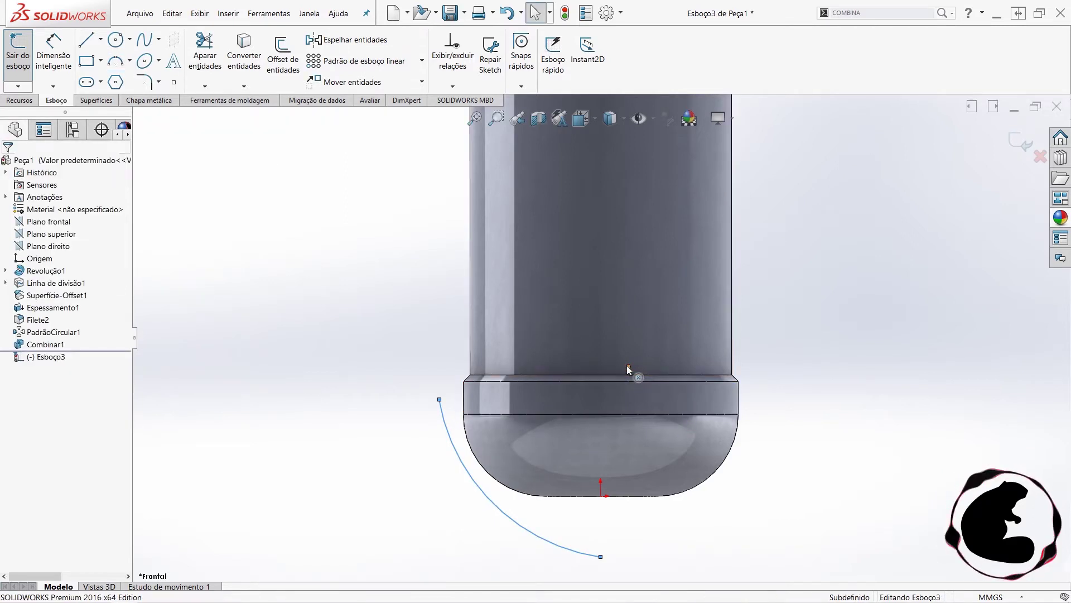
- Make the arc's lower endpoint vertical with the origin
left_click(601, 496, "ctrl")
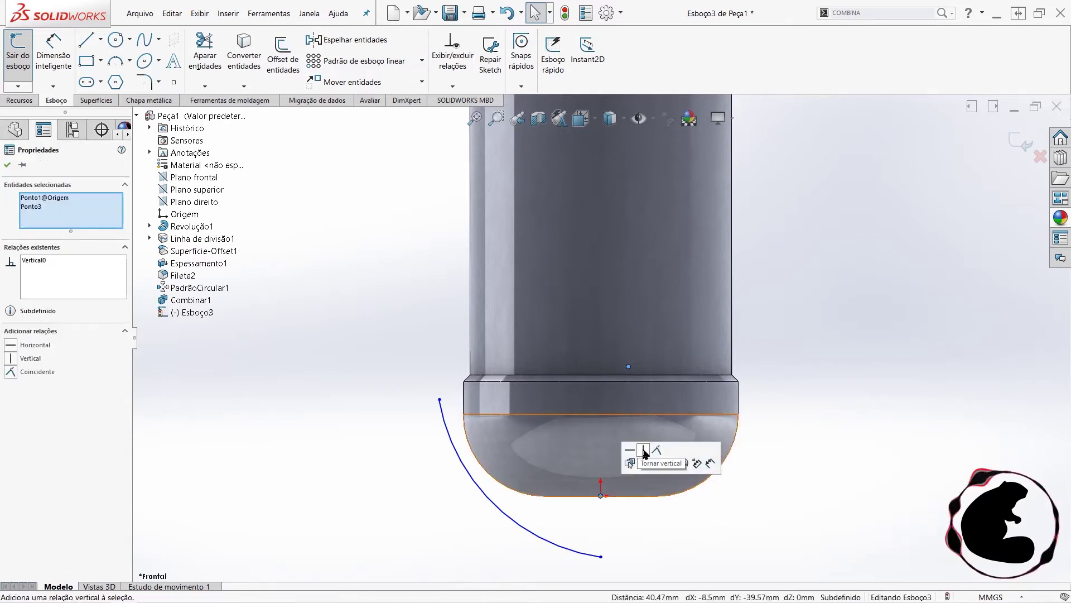
left_click(644, 451)
left_click(838, 430)
left_click(574, 556)
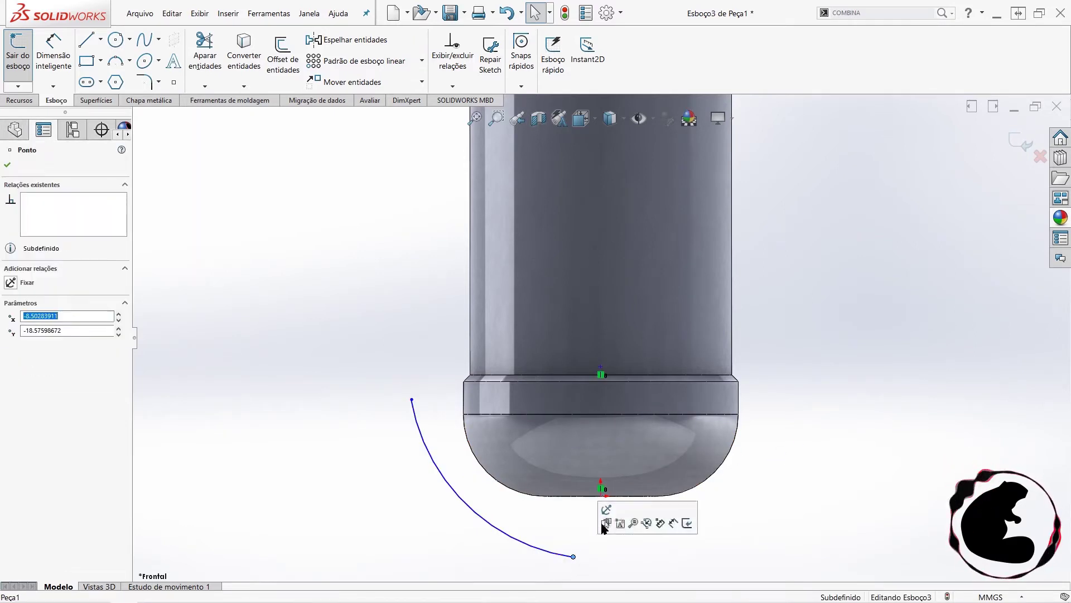
left_click(601, 496, "ctrl")
left_click(645, 452)
left_click(759, 423)
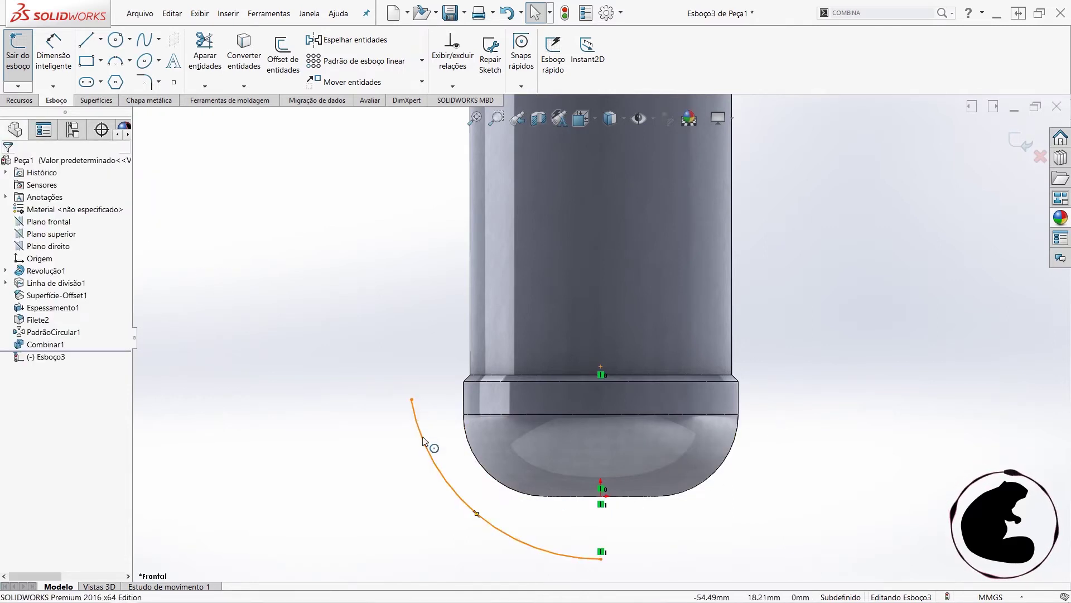
- Drag the arc to hug the base, its upper end at the band's left edge
left_click_drag(423, 441, 430, 327)
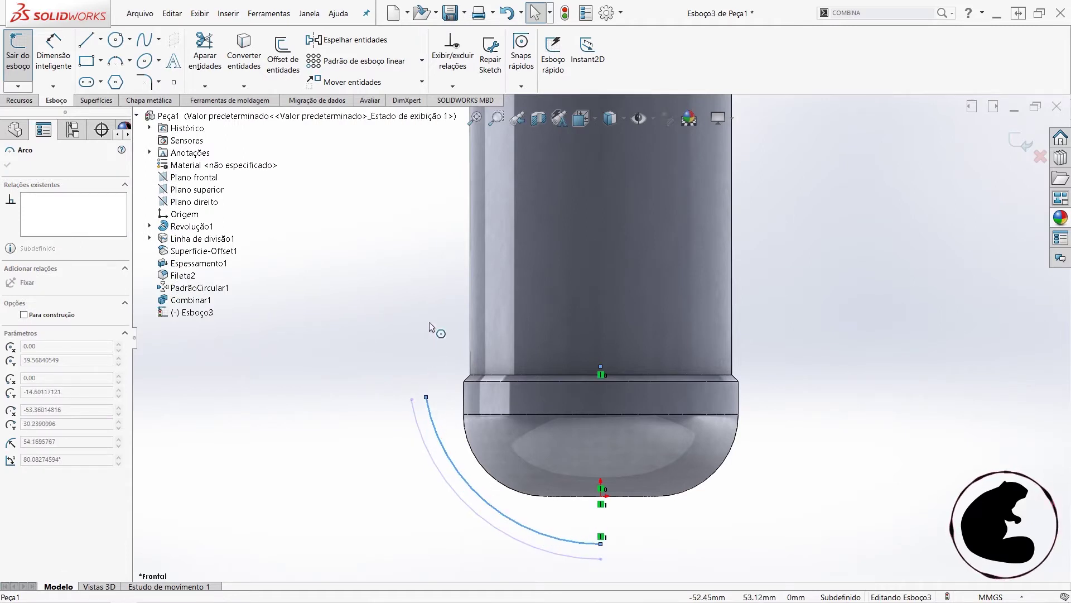
left_click_drag(430, 327, 473, 302)
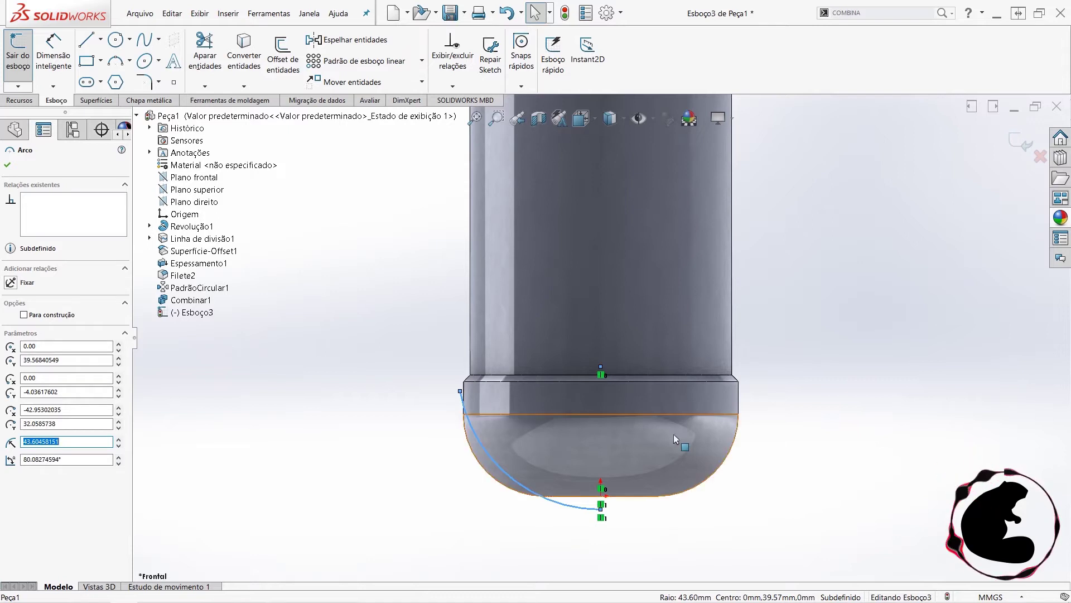
scroll(679, 455, "down", 1)
scroll(497, 424, "down", 1)
key("Escape")
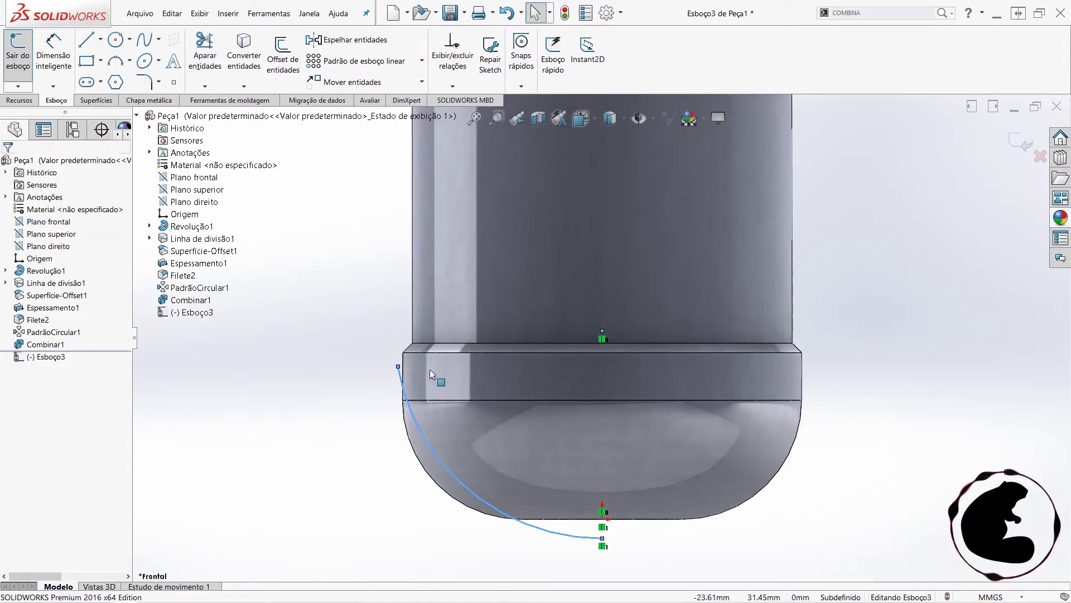
left_click_drag(398, 367, 389, 337)
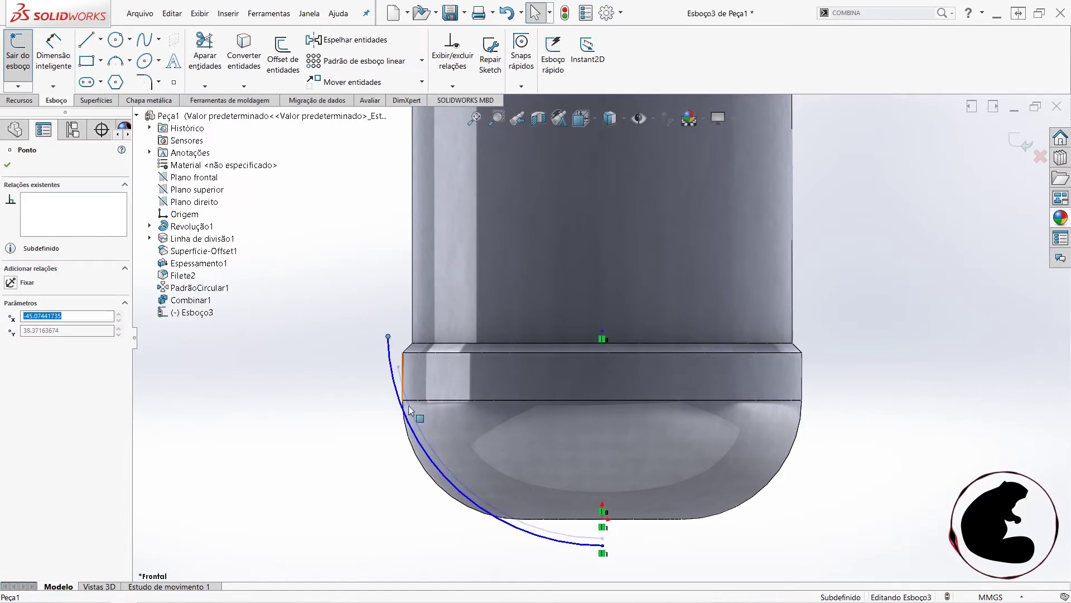
- Start a Smart Dimension from the arc's top endpoint, then cancel the horizontal dimension
left_click(53, 56)
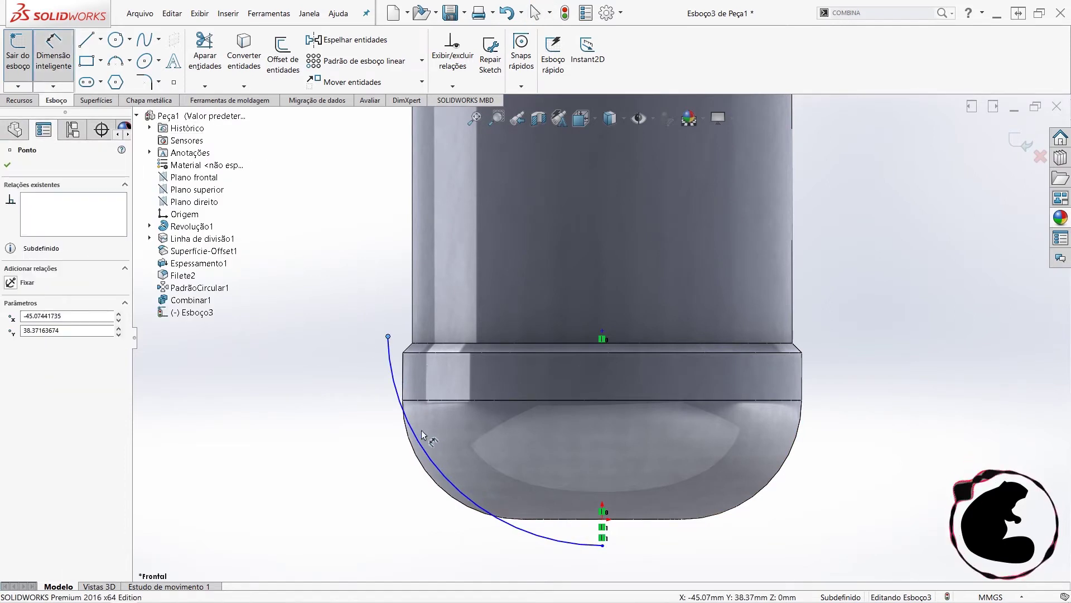
left_click(389, 337)
left_click(603, 330)
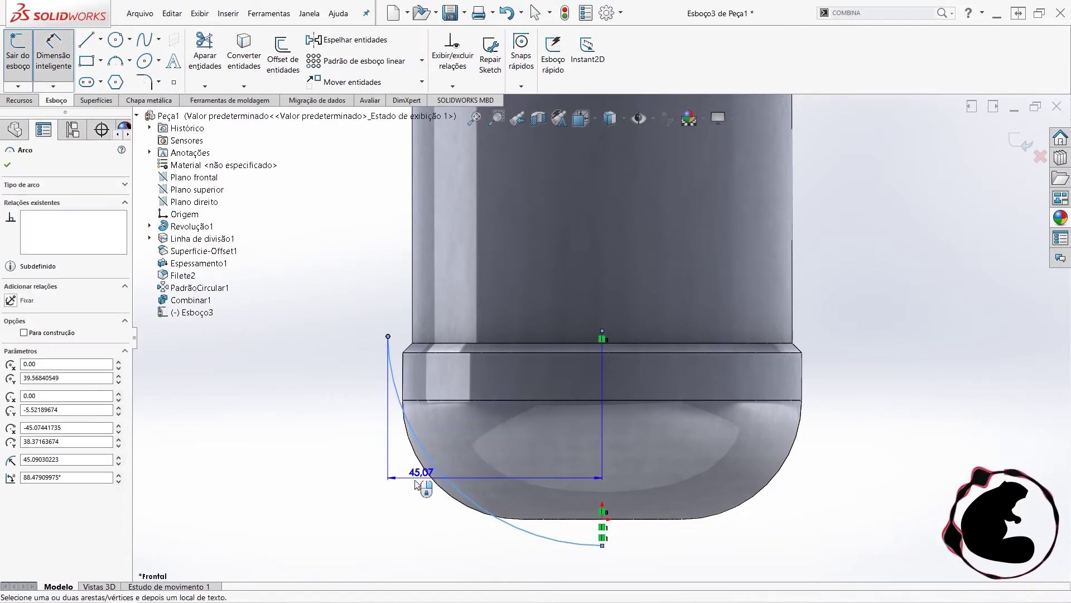
key("Escape")
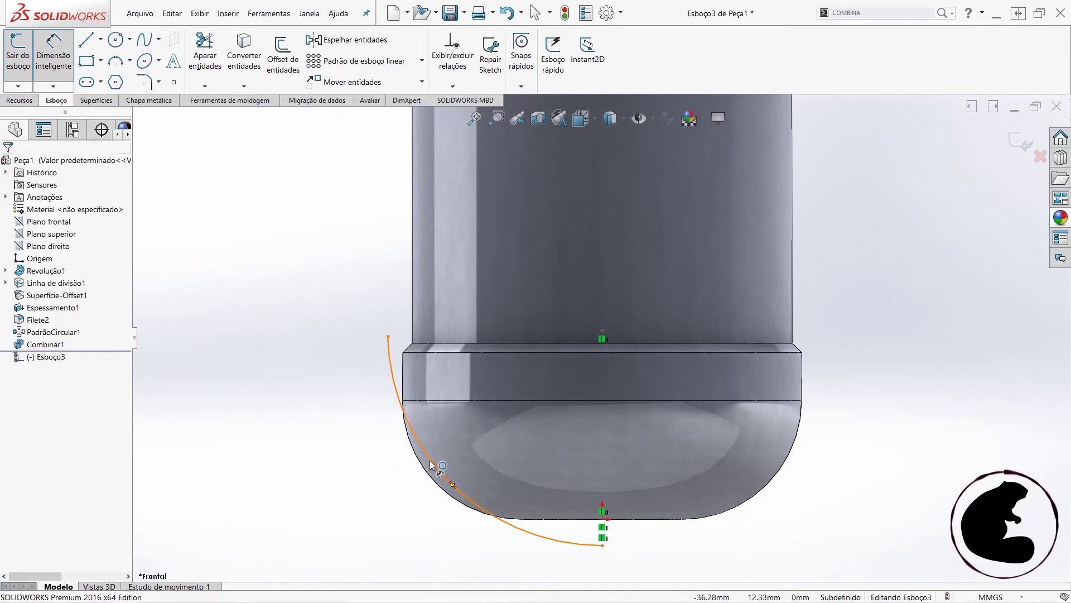
- Dimension the arc's radius as 100 mm
left_click(420, 456)
left_click(396, 517)
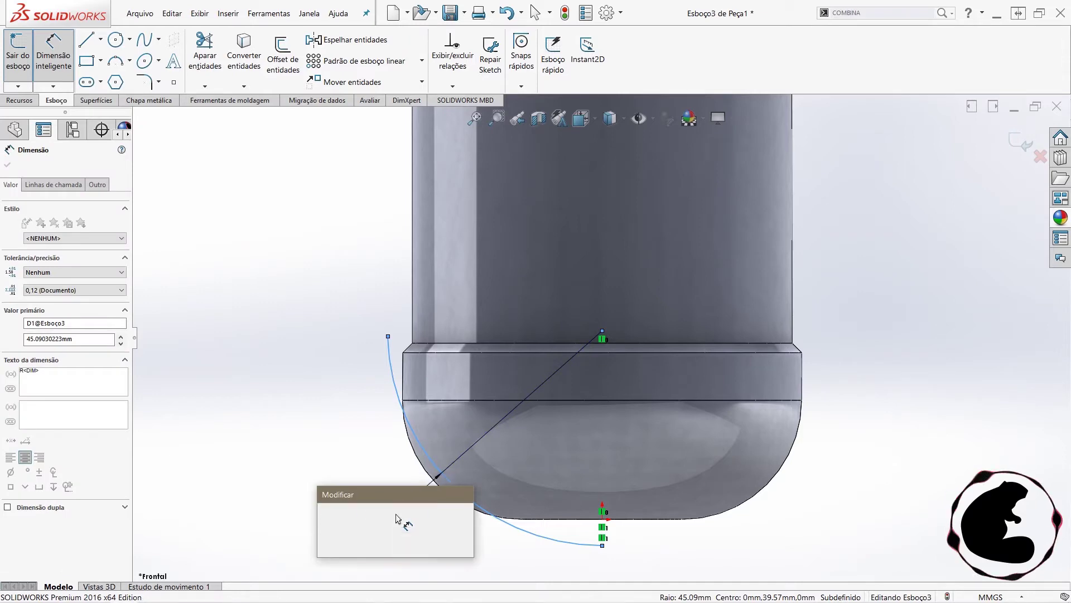
type("100")
key("Return")
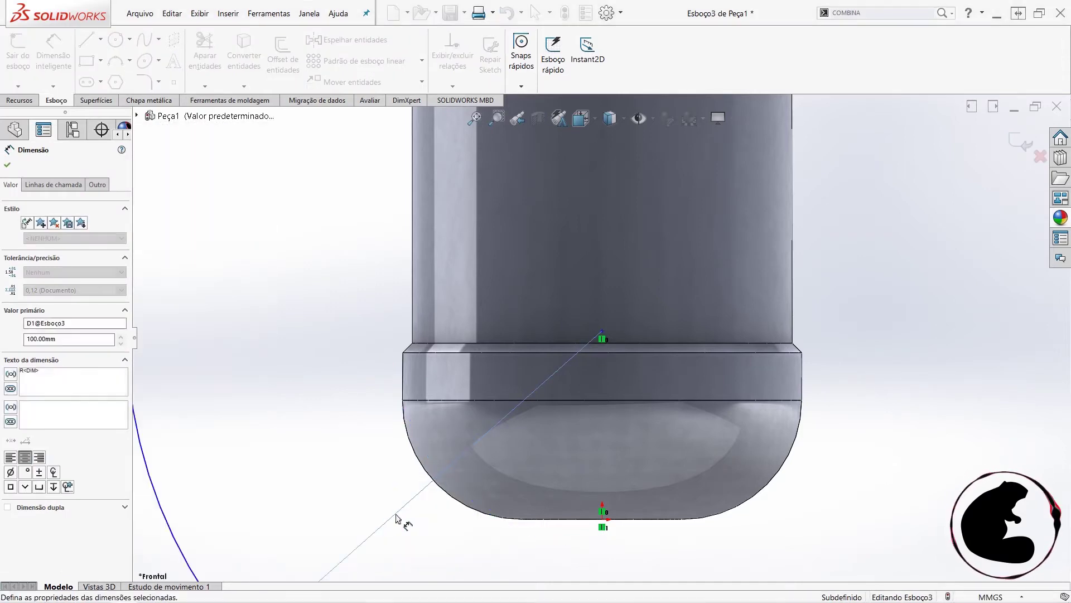
key("z")
key("z")
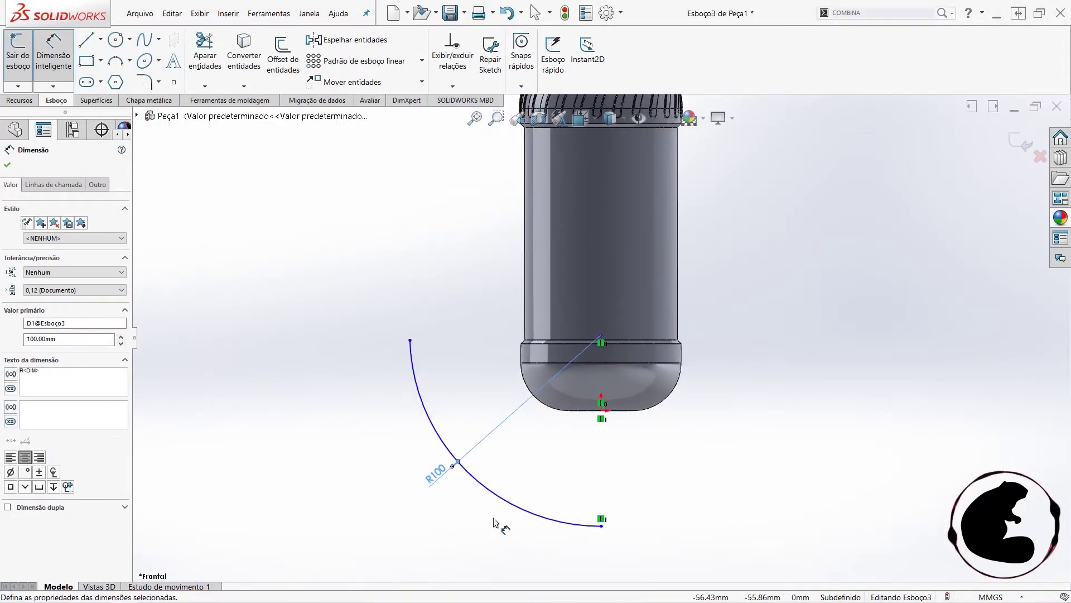
key("Escape")
- Drag the arc's upper end down and back up toward the base
mouse_move(410, 340)
left_mouse_down()
mouse_move(442, 451)
mouse_move(461, 465)
left_mouse_up()
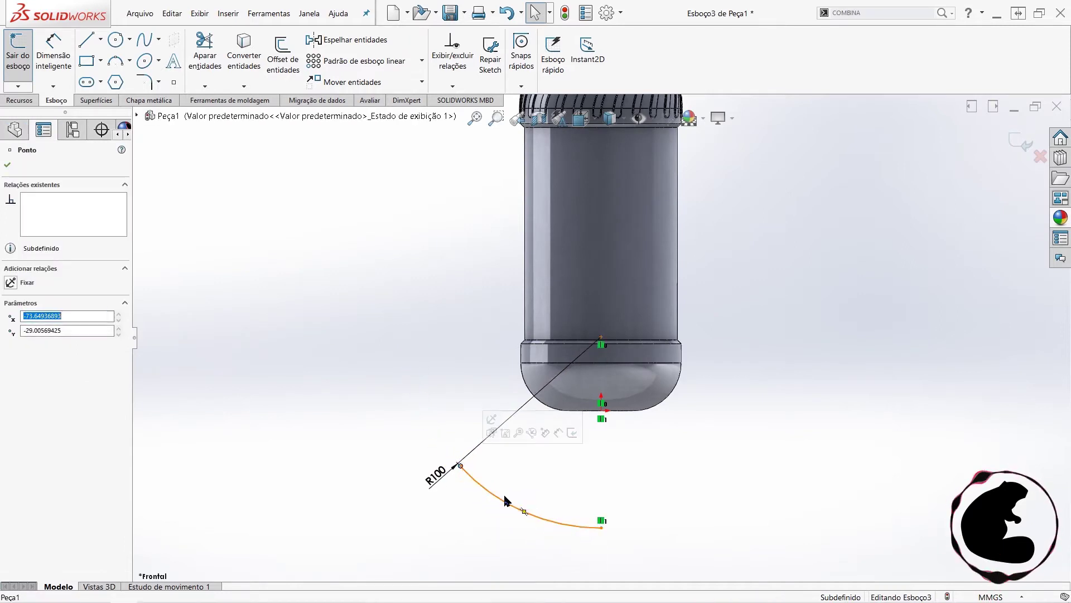
left_click(550, 519)
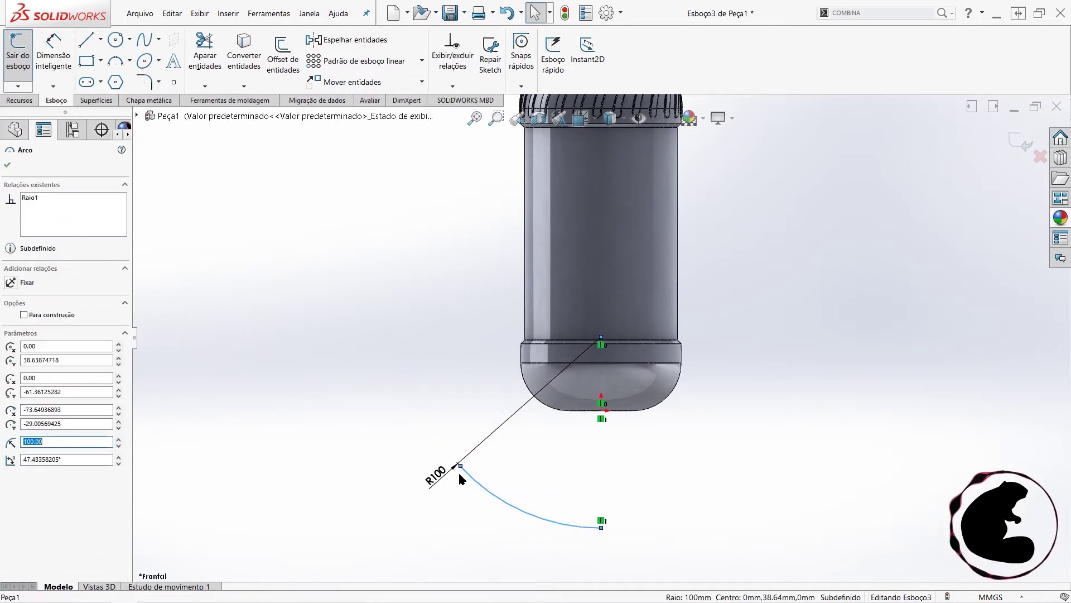
left_click_drag(460, 466, 477, 357)
scroll(565, 380, "down", 5)
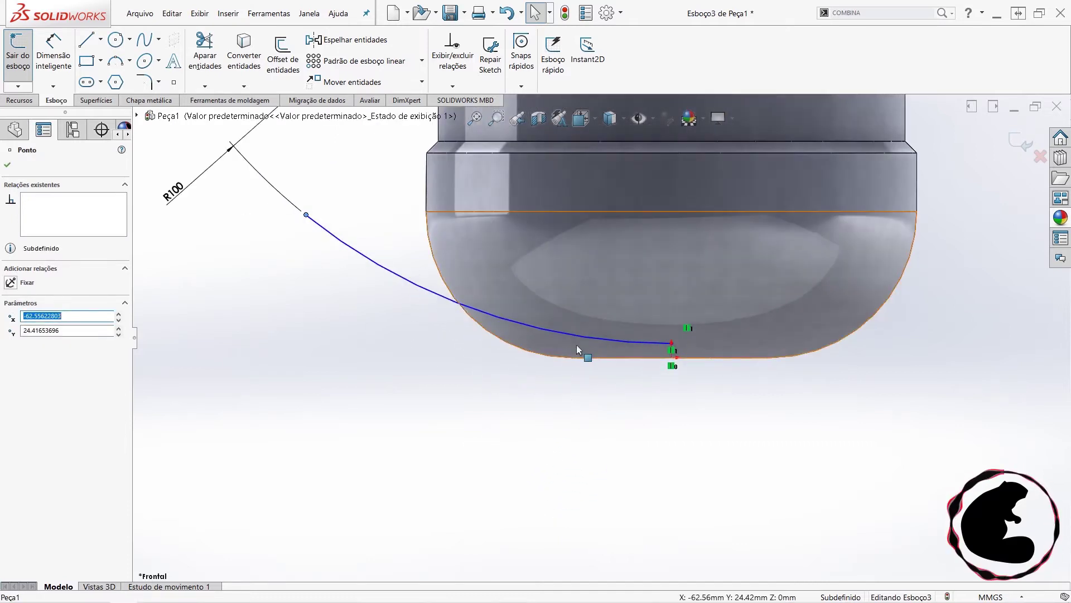
scroll(555, 368, "up", 2)
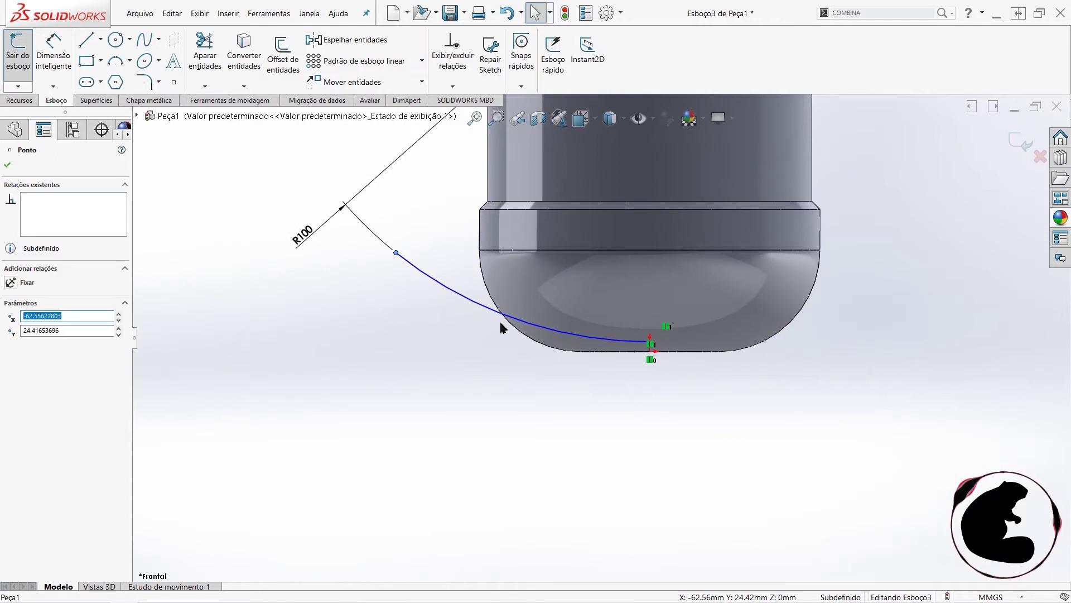
scroll(501, 328, "up", 2)
scroll(474, 313, "down", 1)
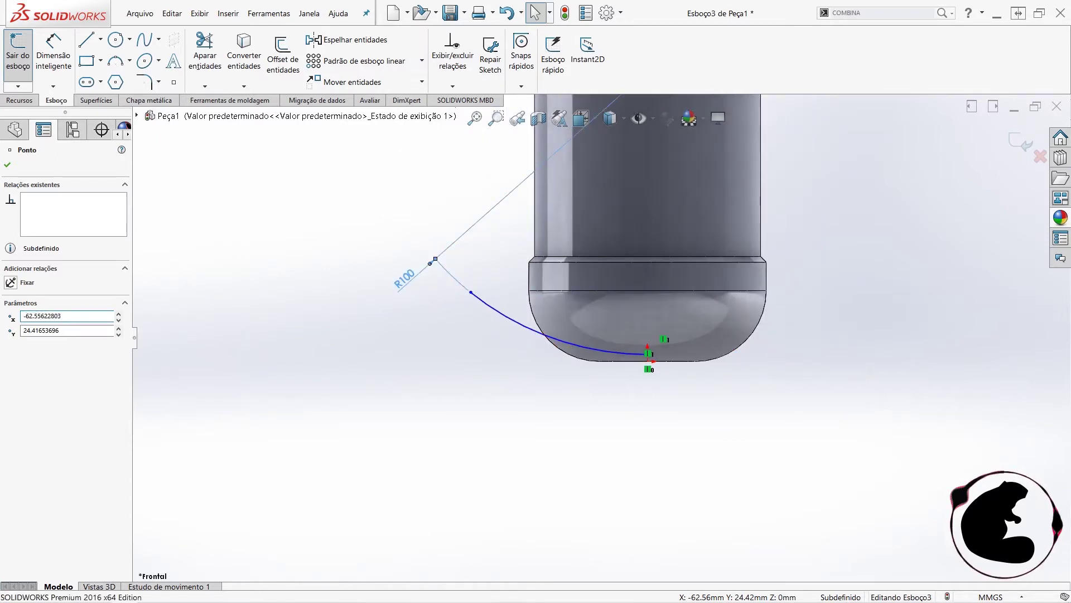
- Change the radius to 80 mm and drag the lower end toward the origin
double_click(405, 279)
type("80")
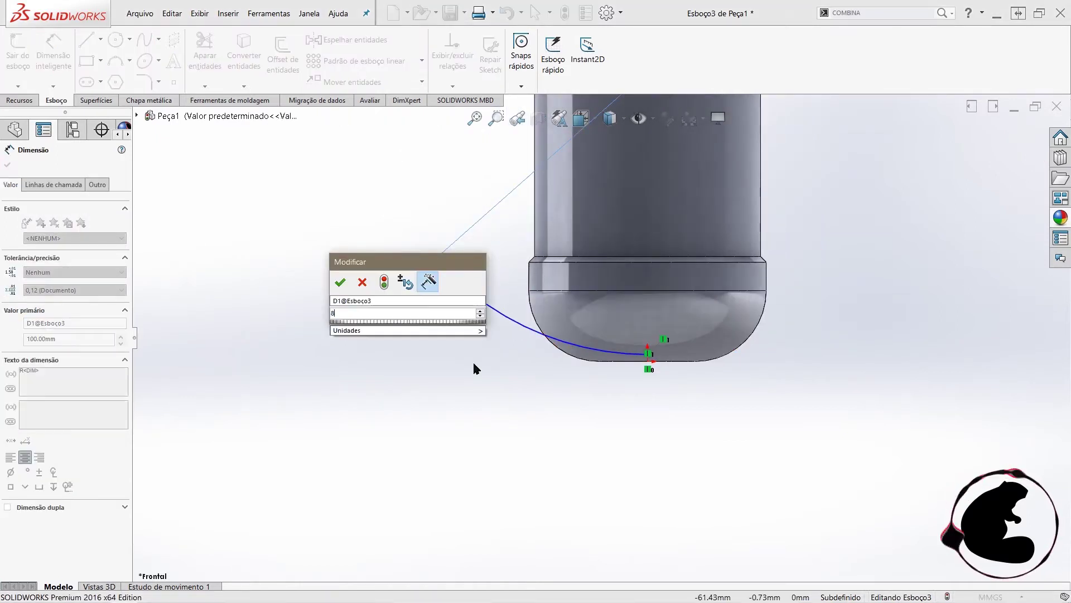
key("Return")
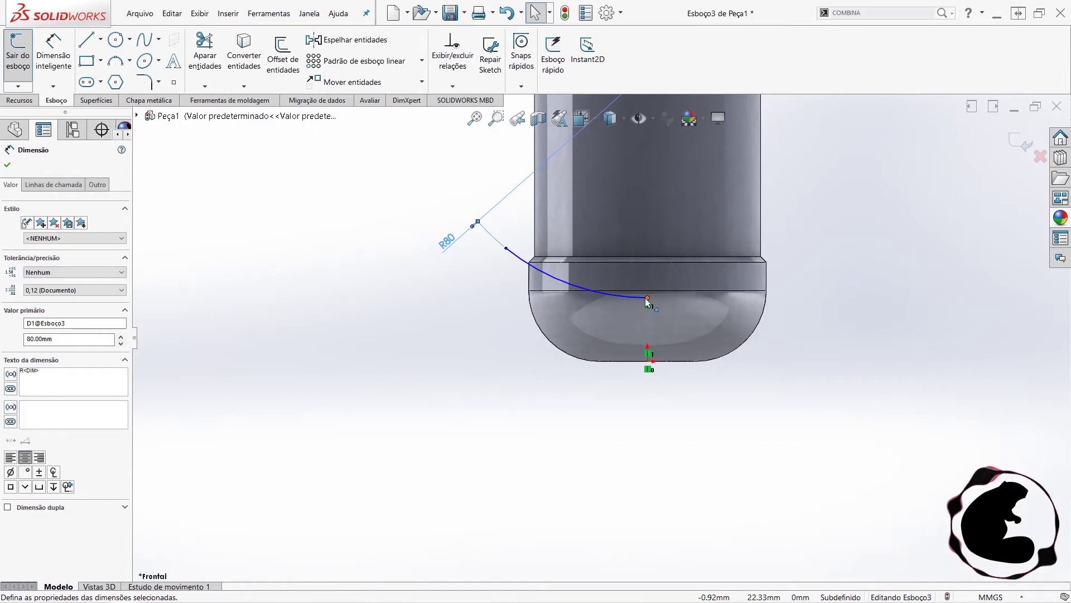
left_click_drag(647, 297, 644, 380)
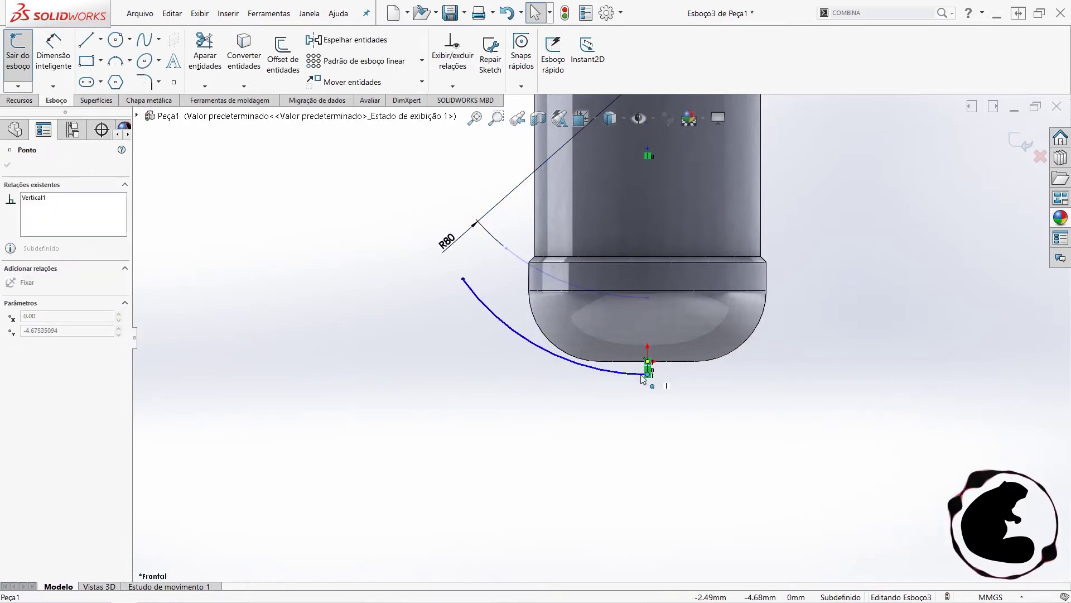
left_click_drag(642, 376, 645, 376)
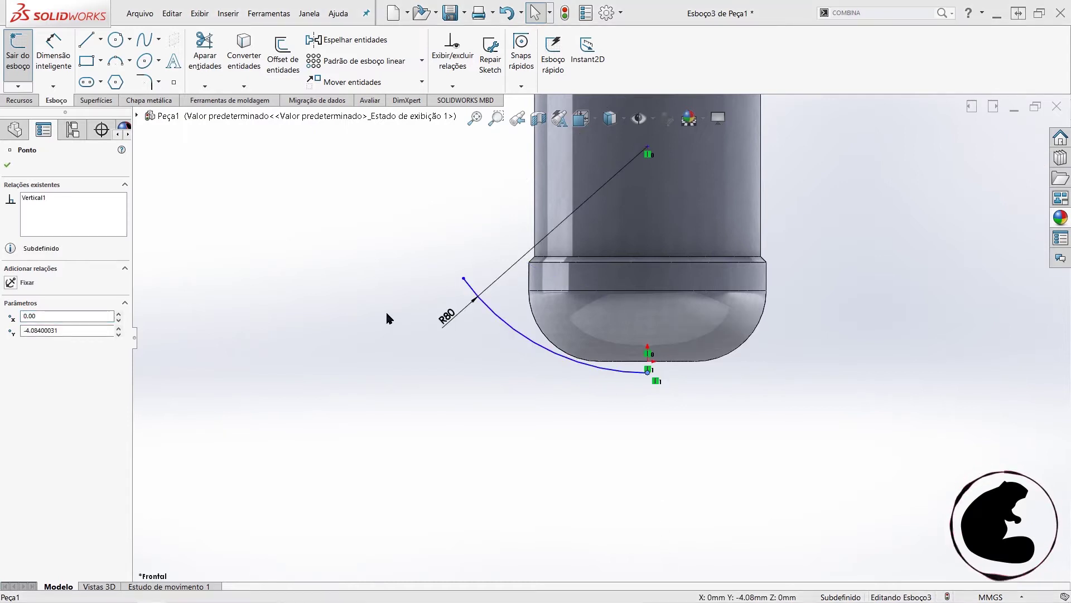
- Change the radius to 50 mm and snap the lower endpoint onto the origin
double_click(446, 318)
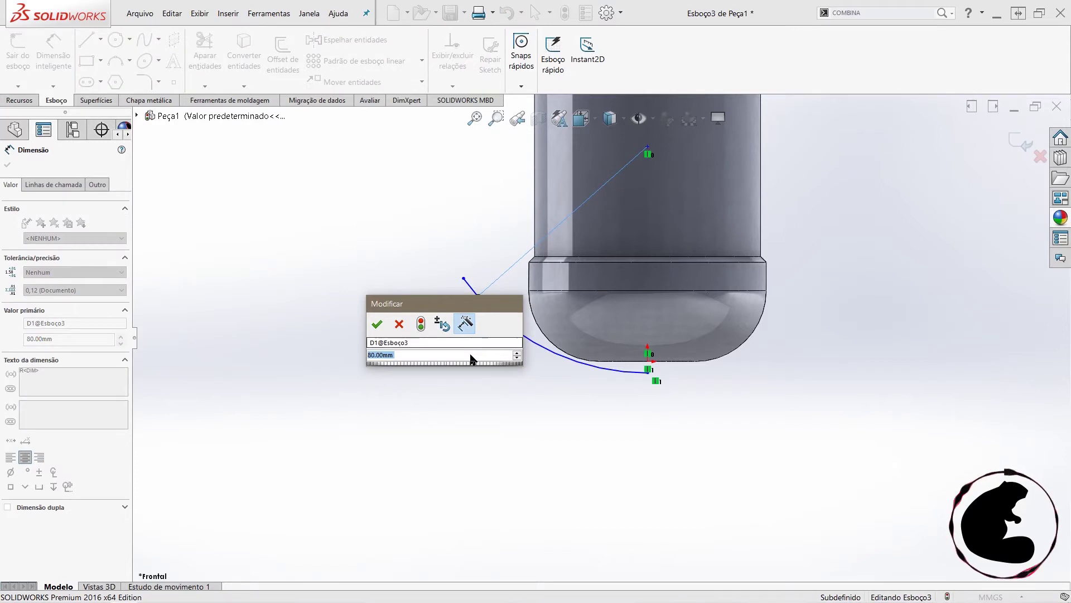
type("50")
key("Return")
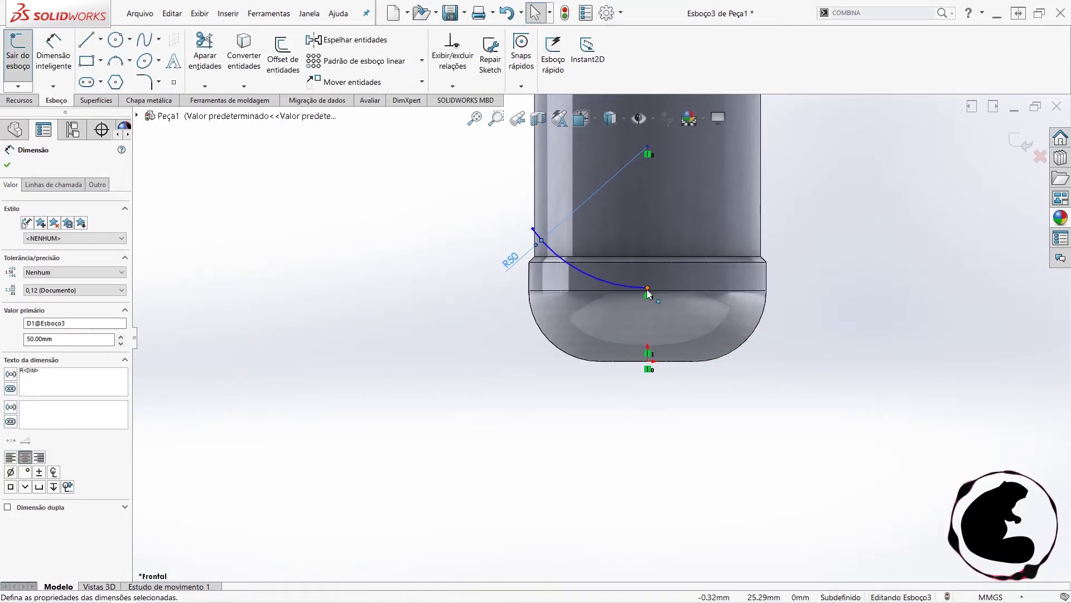
left_click(647, 287)
left_click_drag(648, 287, 647, 363)
scroll(558, 334, "down", 1)
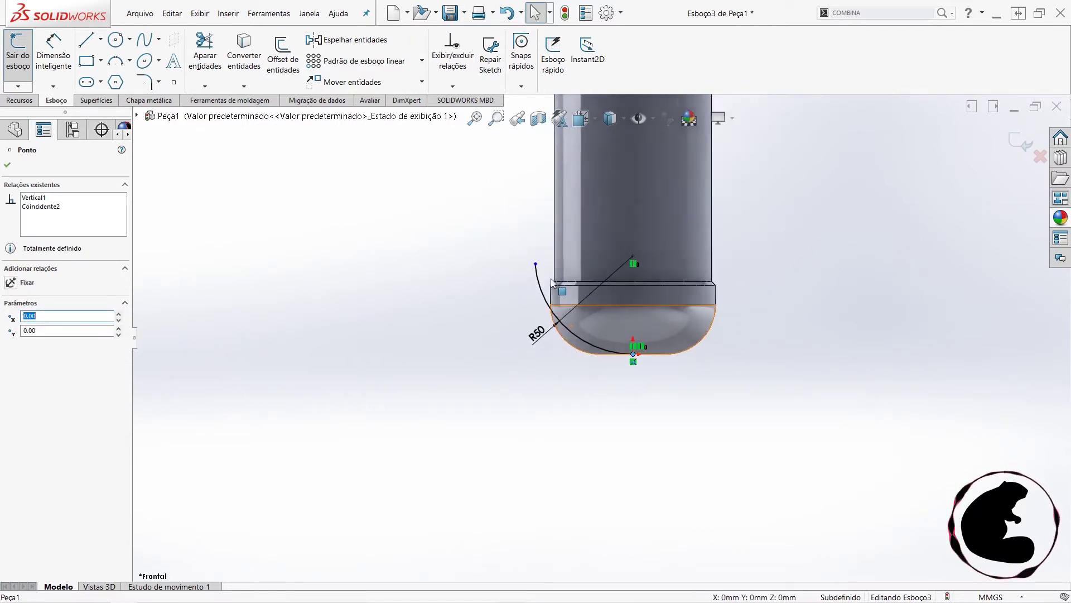
- Bring the arc's upper end down toward the band and orbit to inspect the base
scroll(536, 279, "down", 2)
left_click_drag(531, 267, 540, 327)
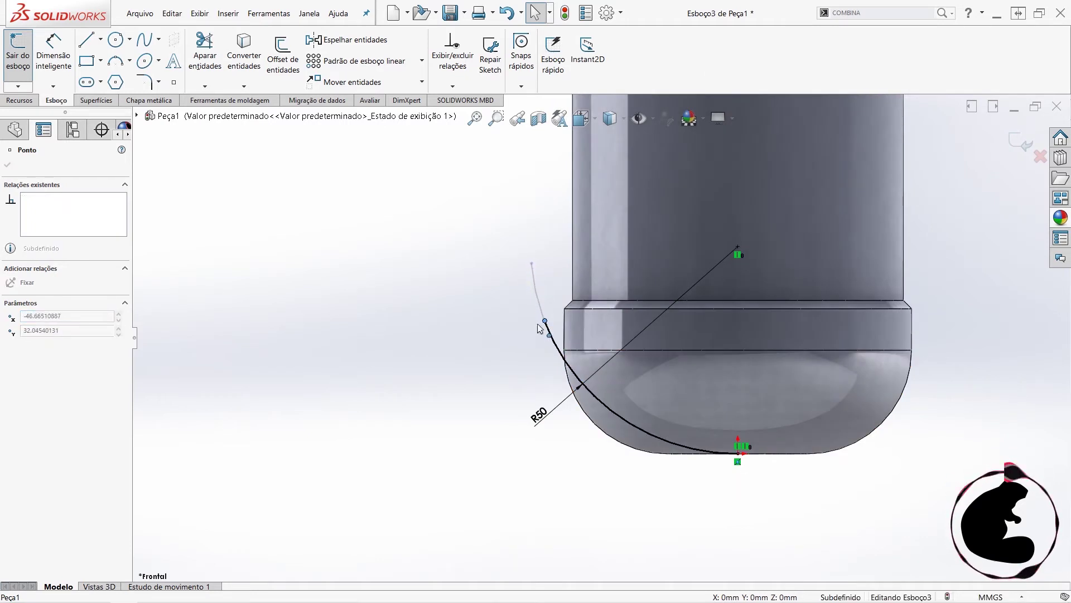
scroll(792, 469, "up", 3)
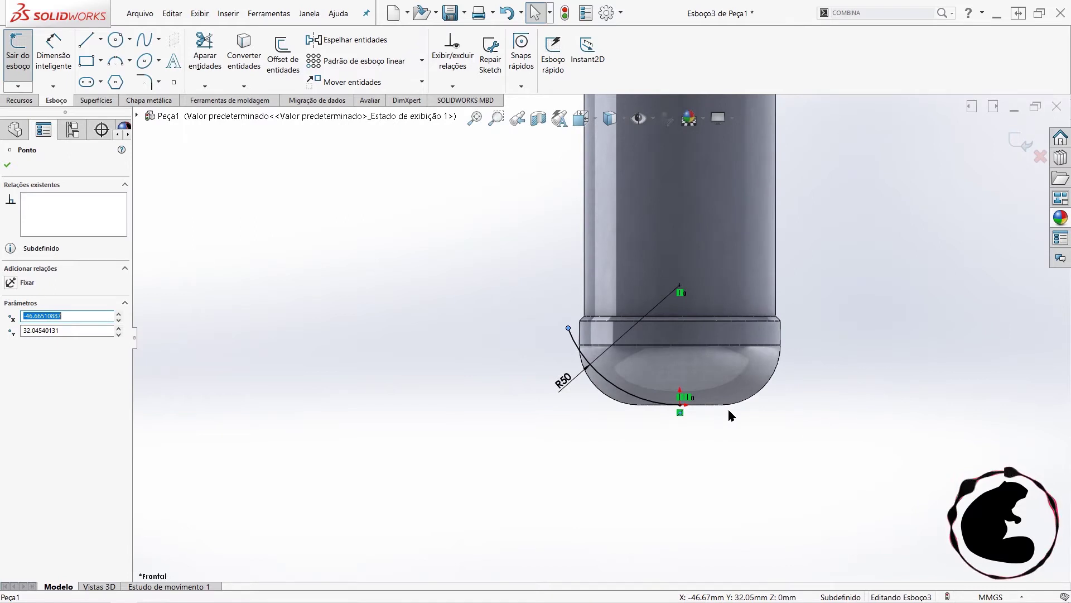
scroll(669, 410, "down", 2)
scroll(670, 410, "down", 1)
scroll(669, 410, "down", 1)
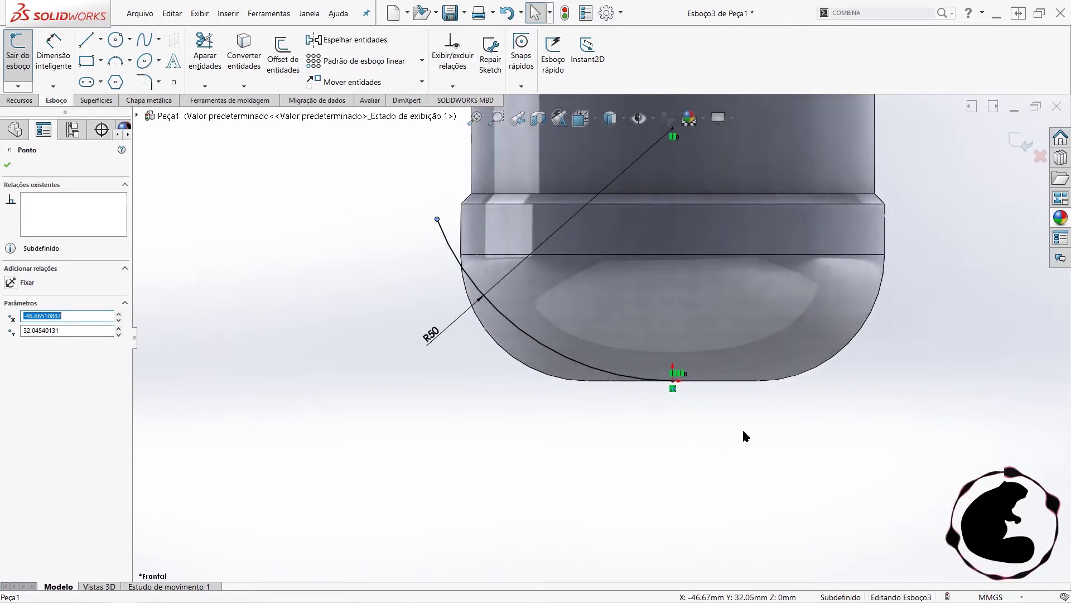
mouse_move(710, 433)
middle_mouse_down()
mouse_move(701, 387)
mouse_move(705, 428)
middle_mouse_up()
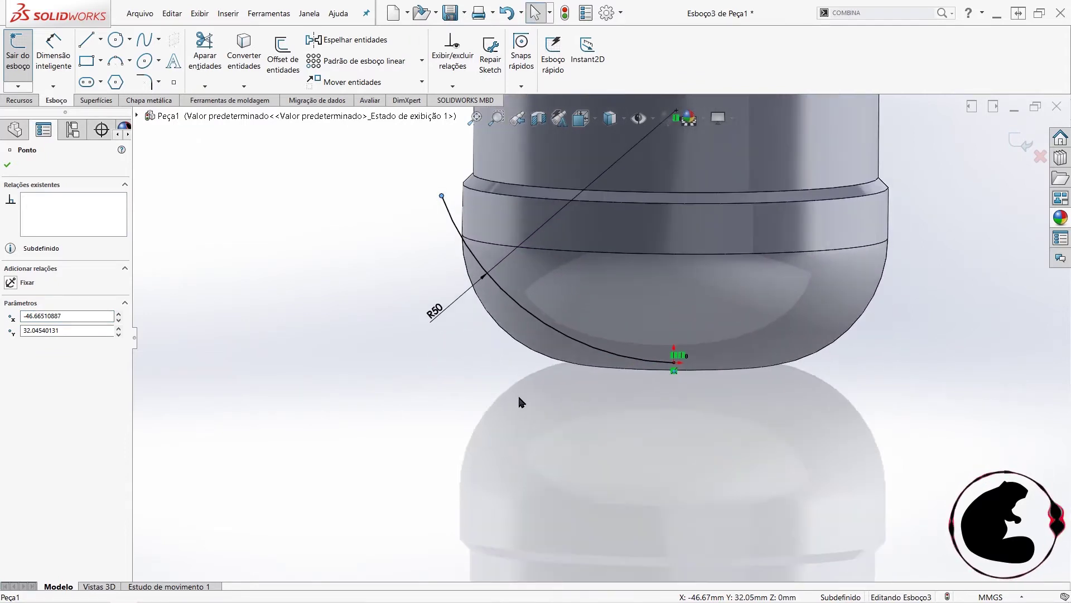
left_click(324, 389)
- Return to front view and drag the arc's lower endpoint about 4.7 mm above the origin
key("ctrl+2")
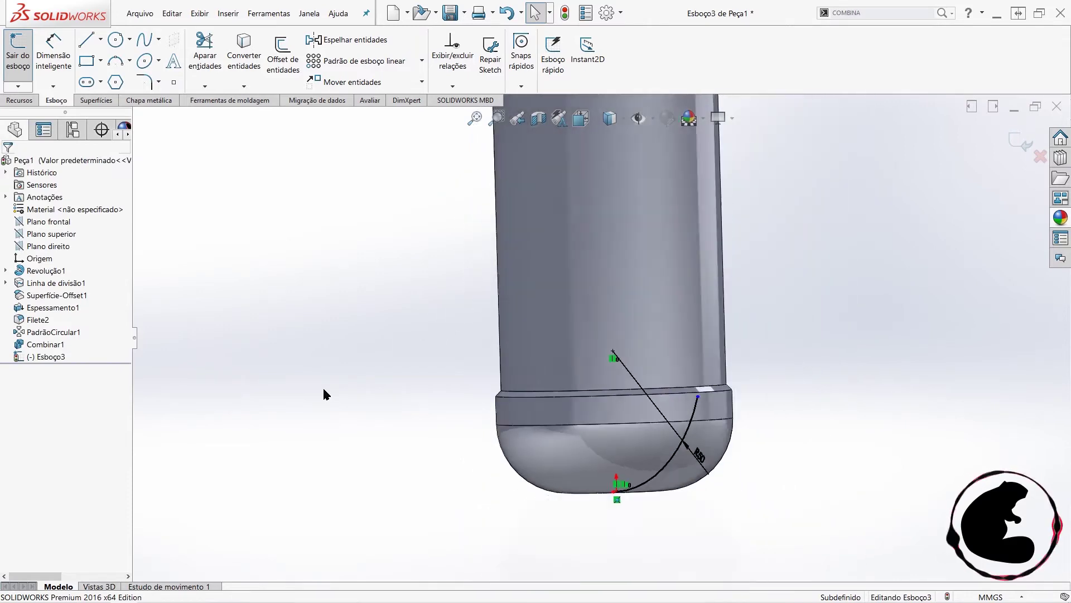
key("ctrl+1")
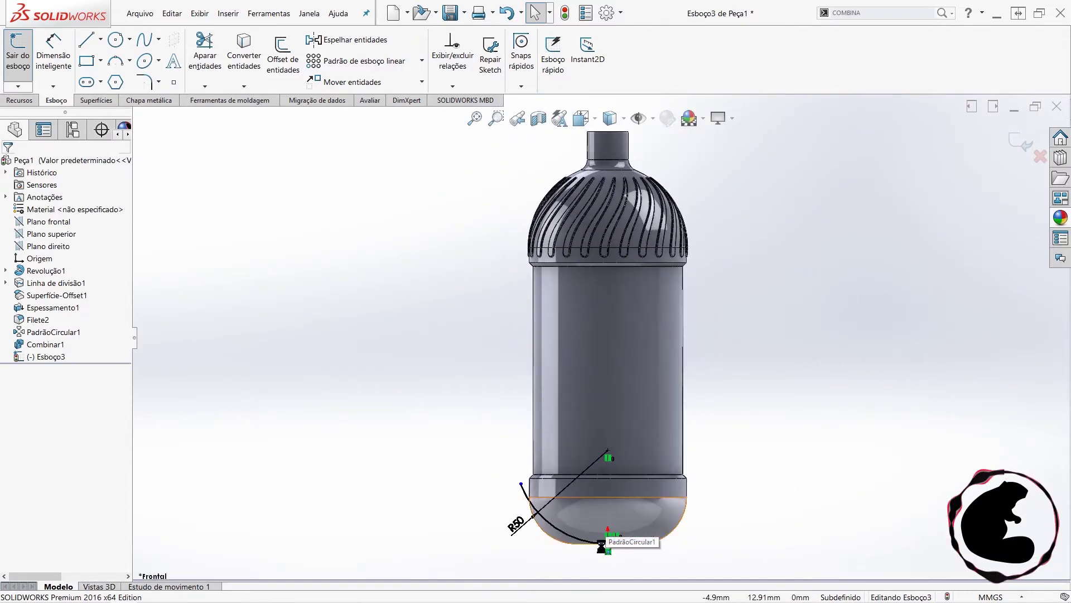
scroll(613, 497, "down", 3)
scroll(622, 483, "down", 3)
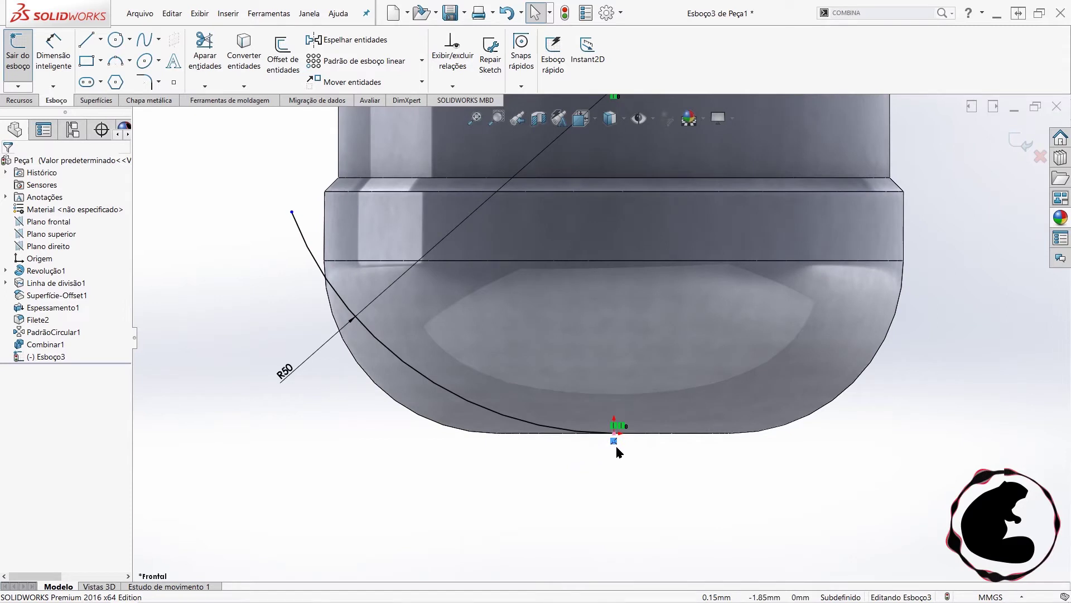
left_click_drag(615, 433, 613, 400)
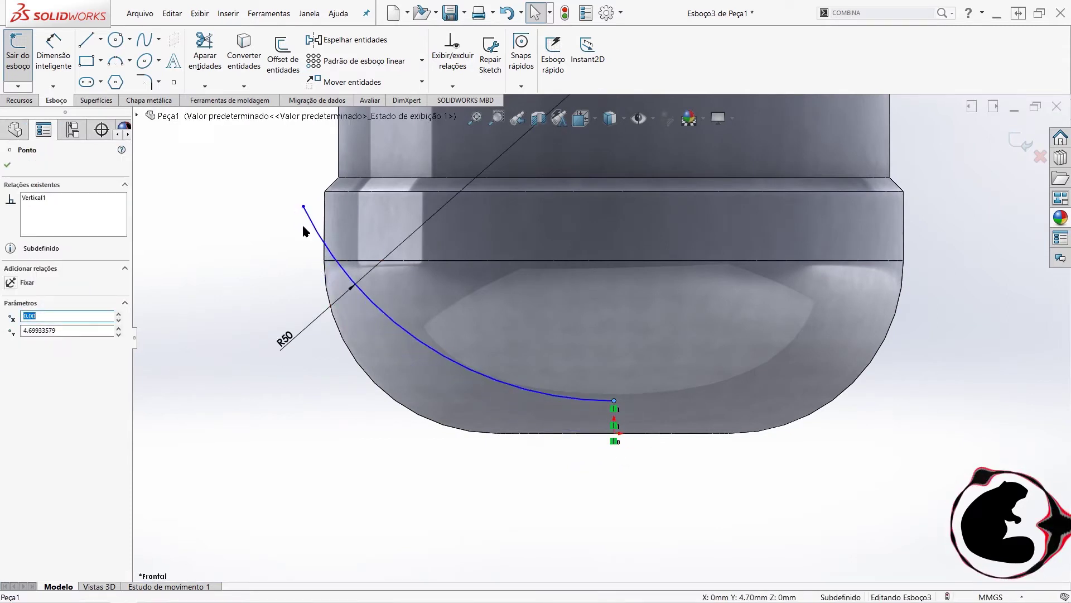
left_click(62, 50)
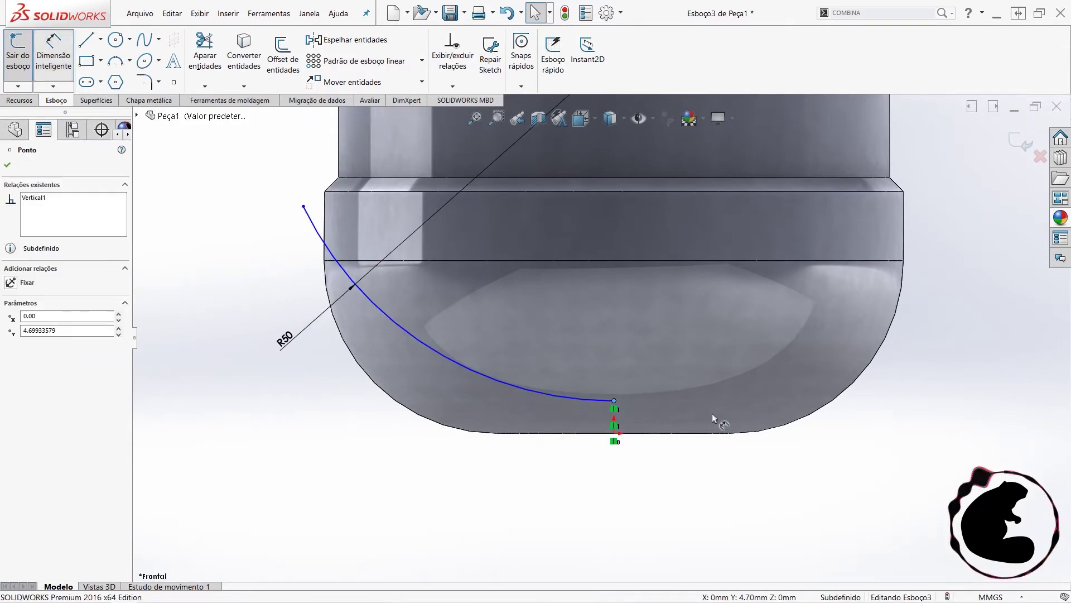
- Dimension the arc's lower endpoint 4 mm above the origin
left_click(614, 434)
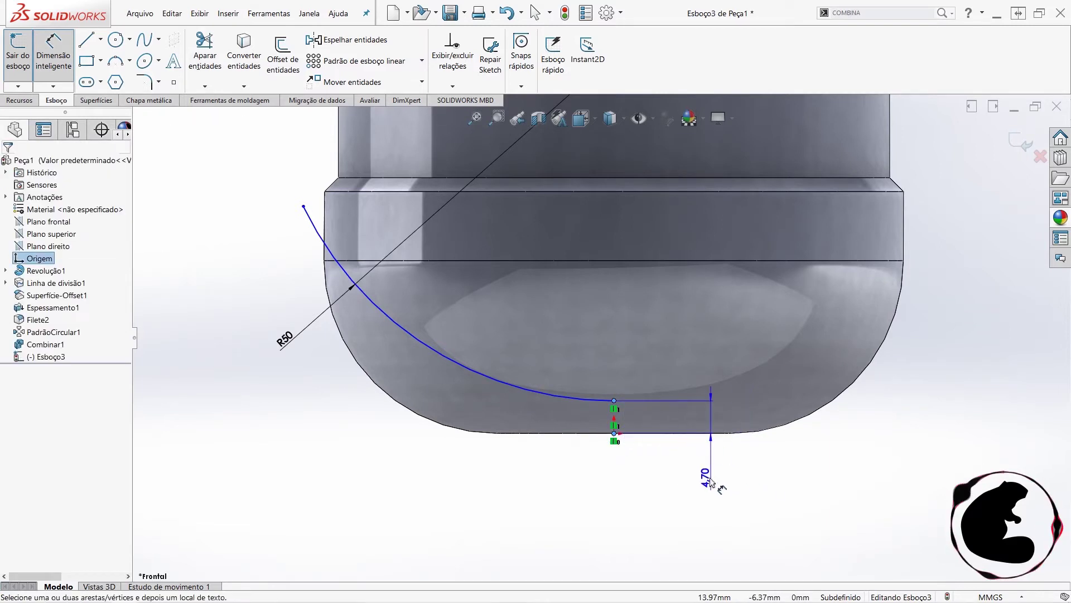
left_click(711, 481)
type("4")
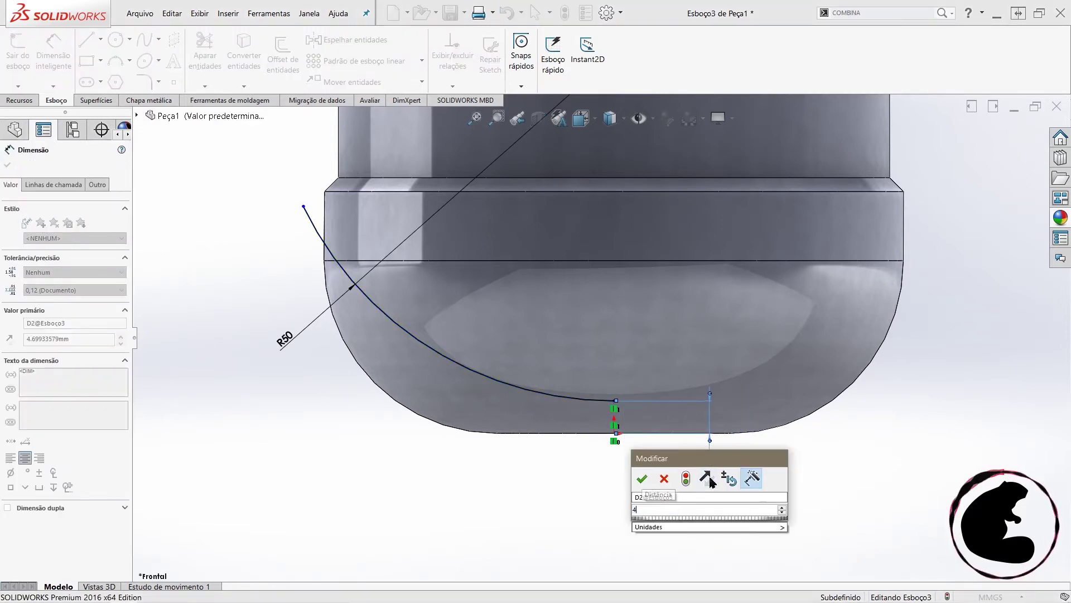
key("Return")
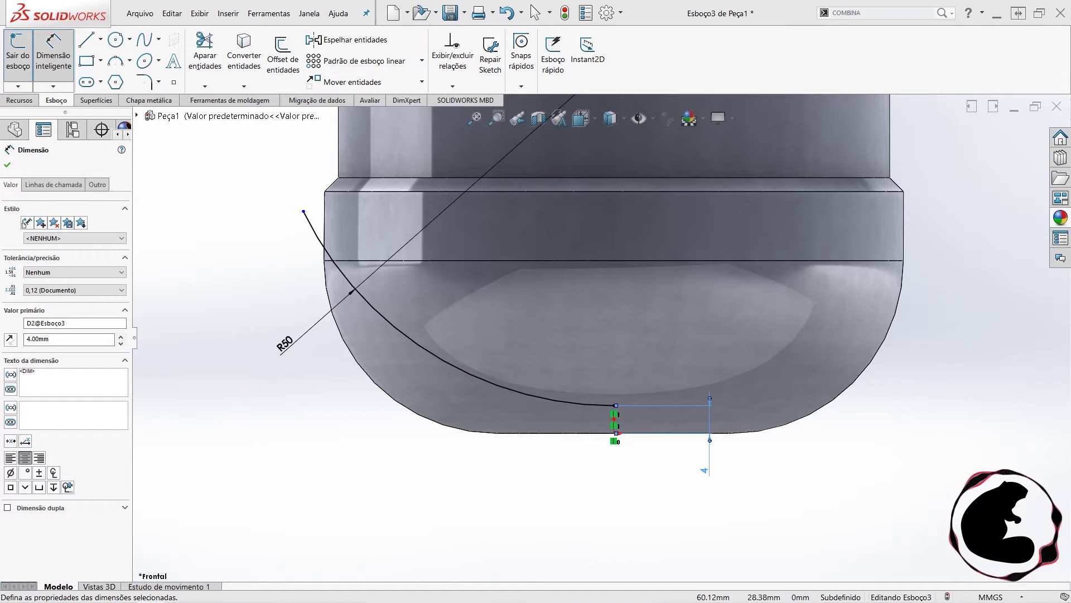
left_click(74, 72)
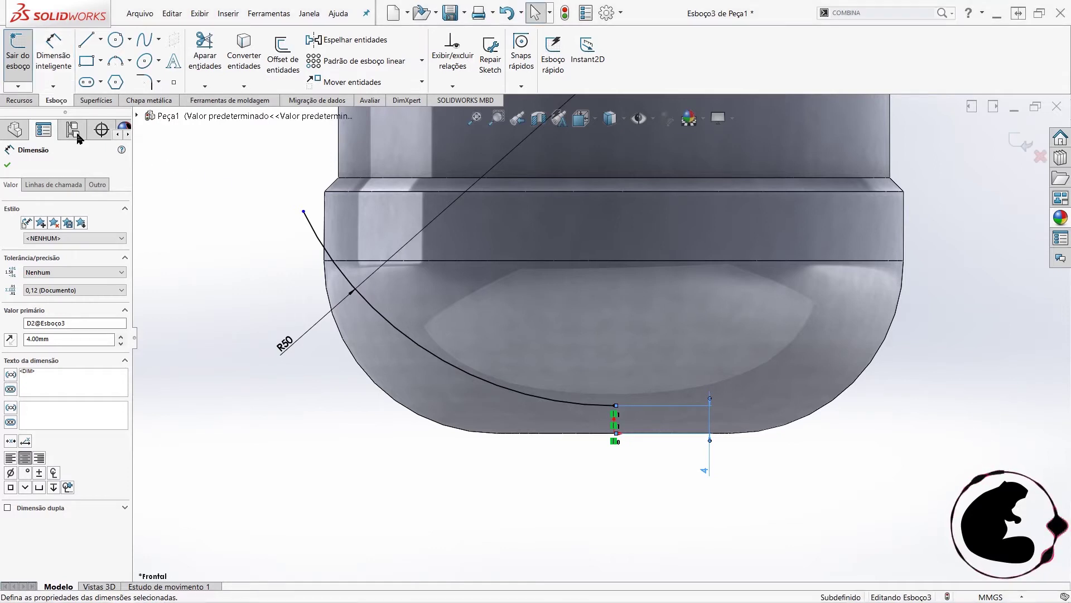
key("z")
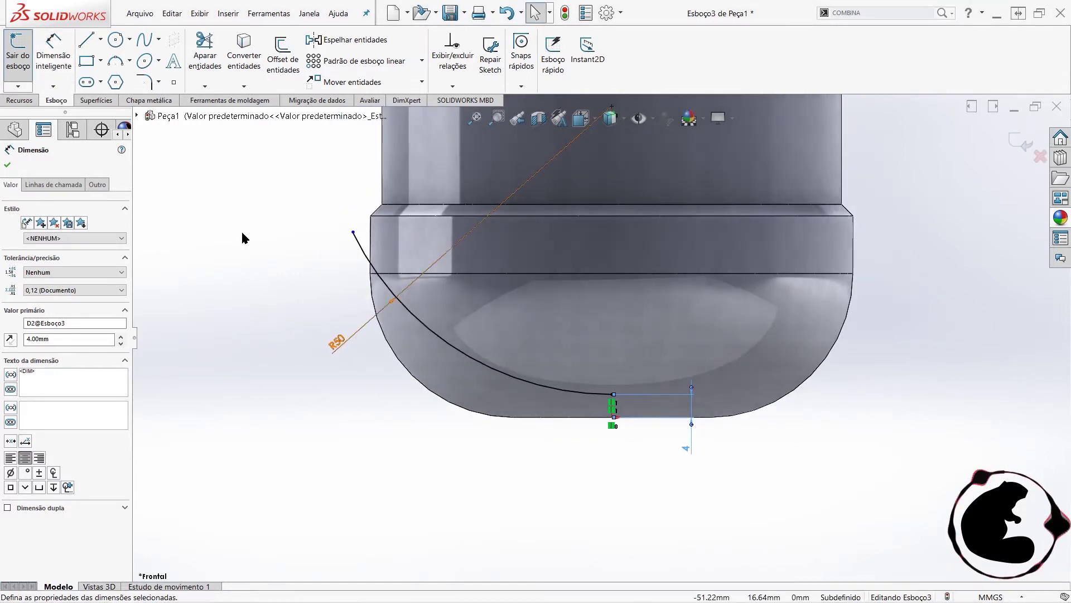
- Exit sketch Esboço3 and switch to the Left view
left_click(18, 62)
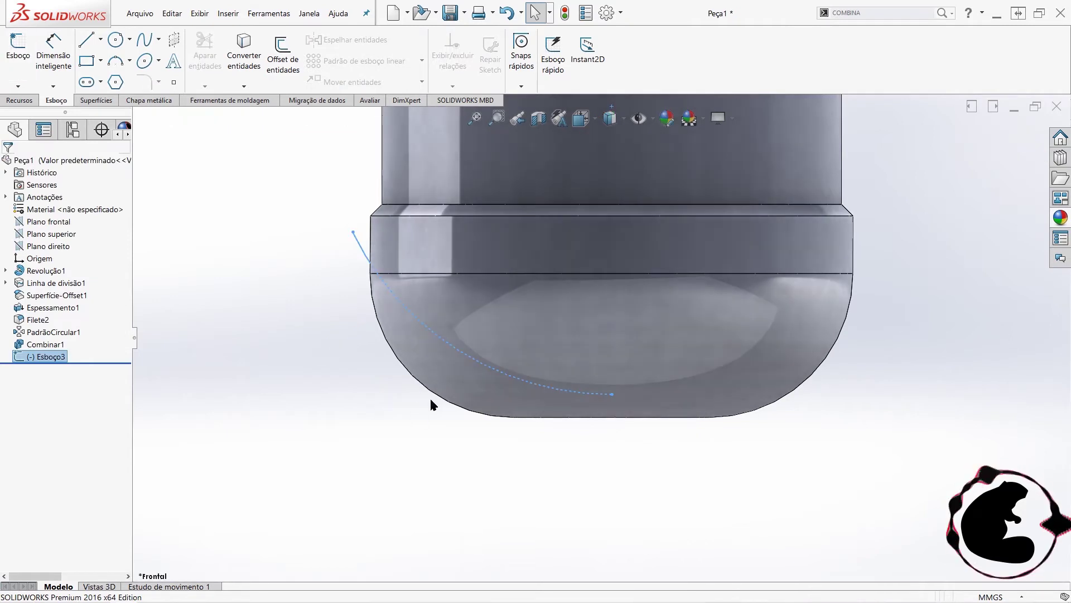
left_click(407, 413)
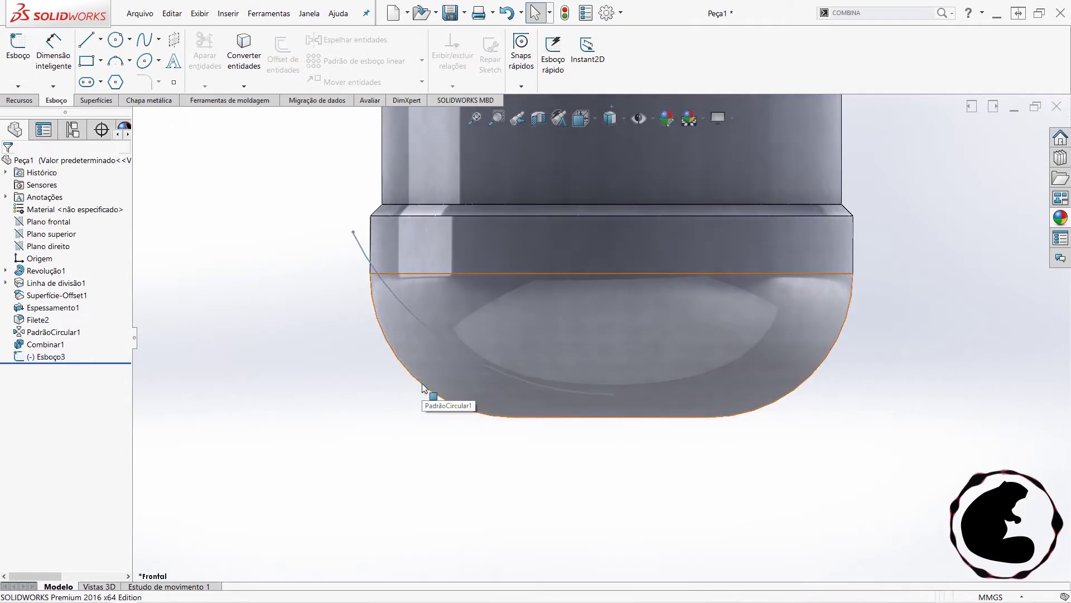
key("ctrl+3")
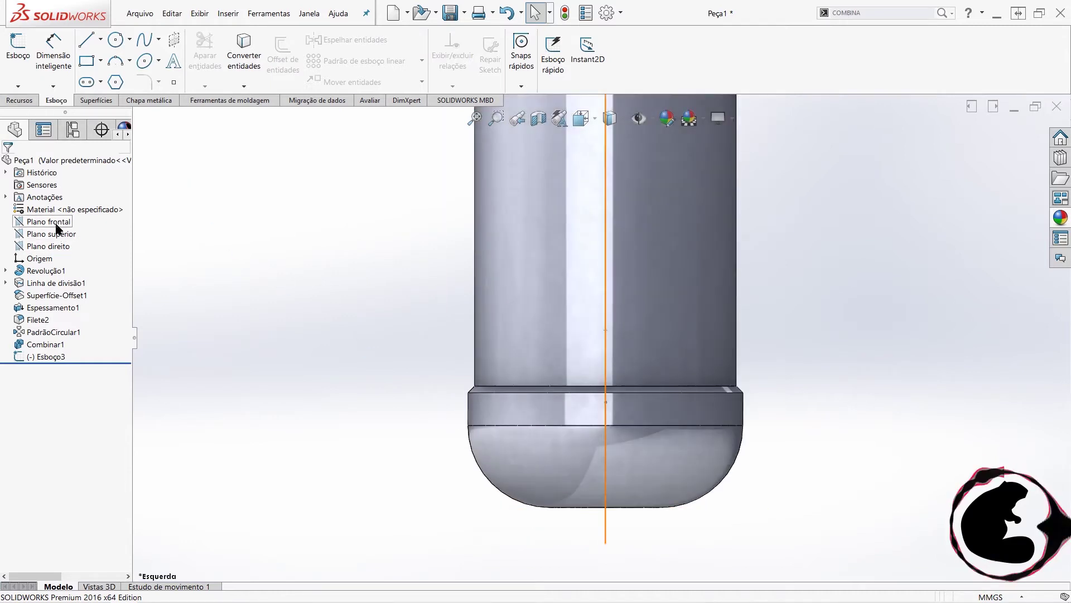
- Start a new sketch on Plano direito
left_click(59, 249)
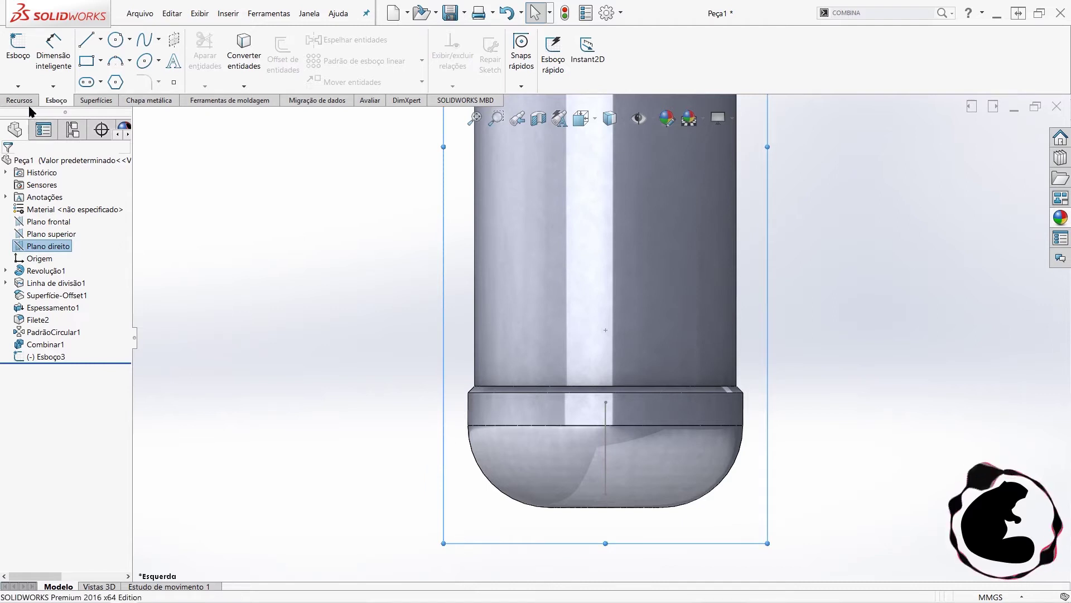
left_click(18, 50)
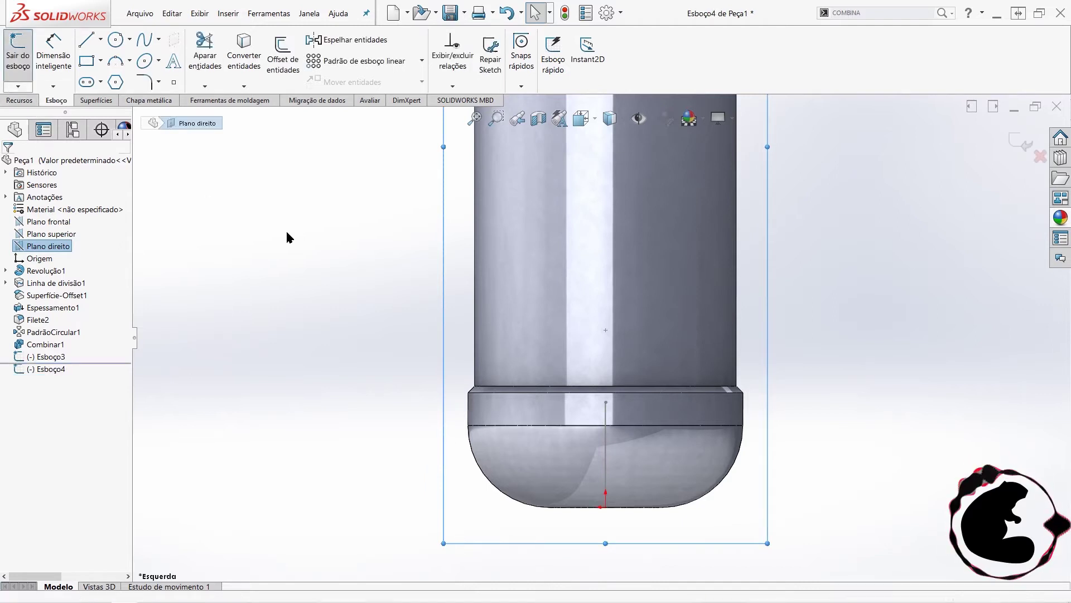
scroll(592, 519, "down", 5)
scroll(632, 460, "down", 2)
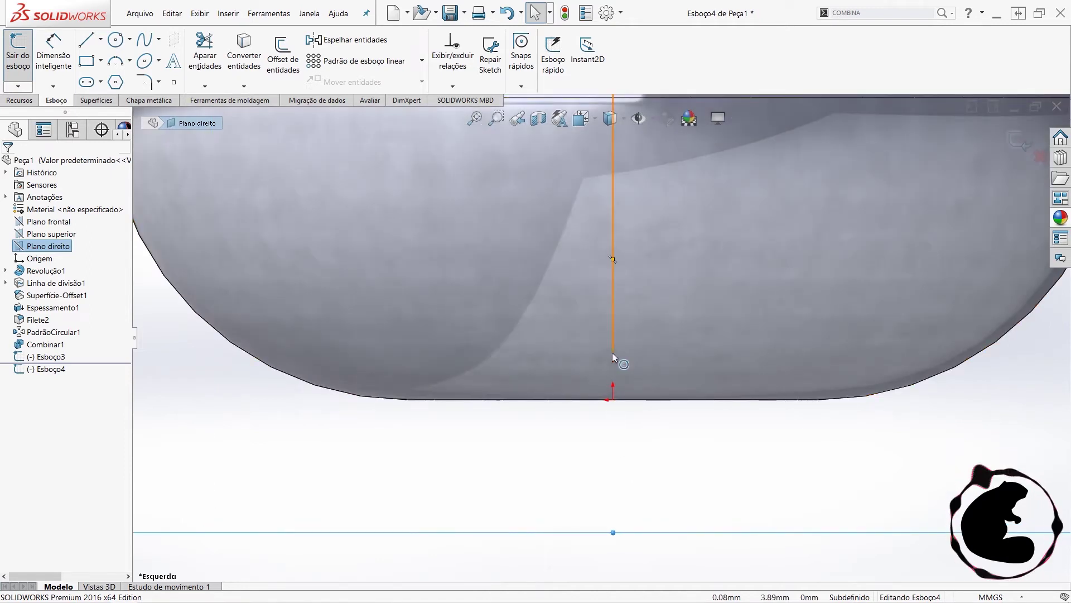
- Draw a closed four-line trapezoid below the base, narrow at top and wide at bottom
left_click(87, 40)
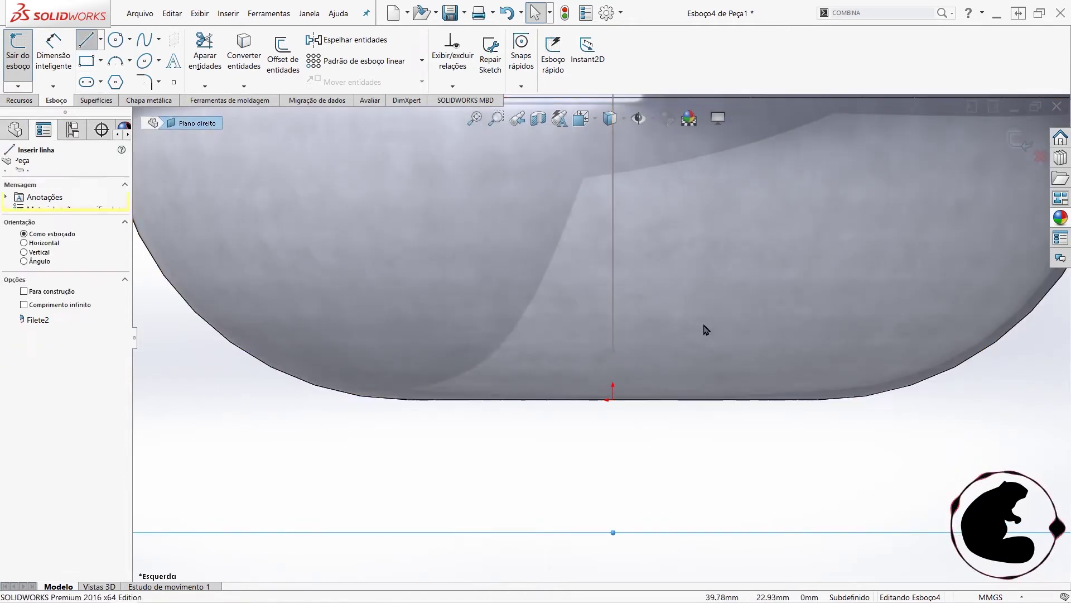
left_click(555, 344)
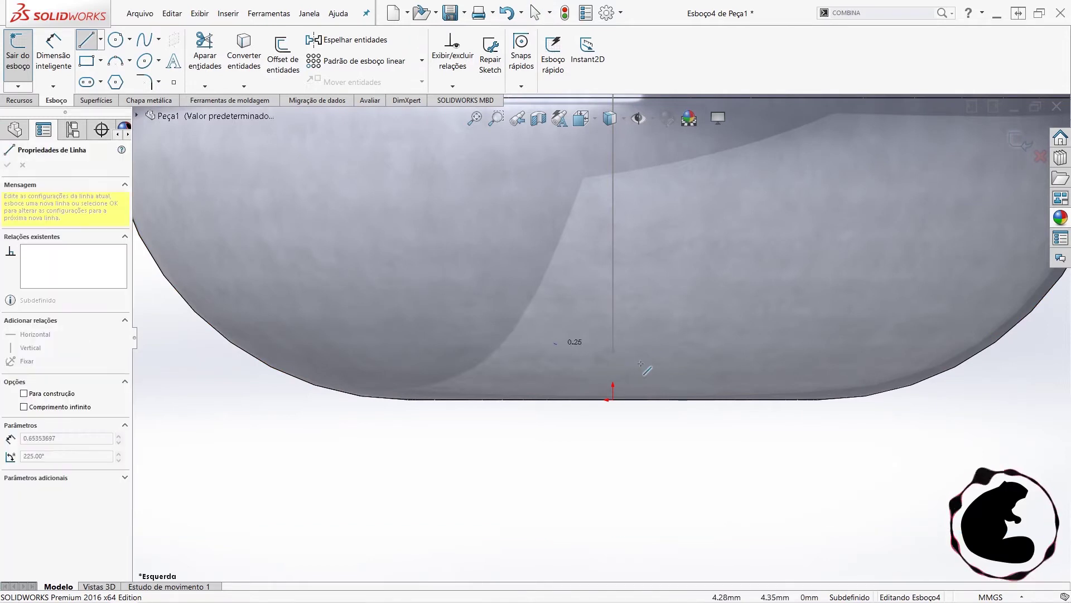
left_click(682, 342)
scroll(608, 343, "up", 2)
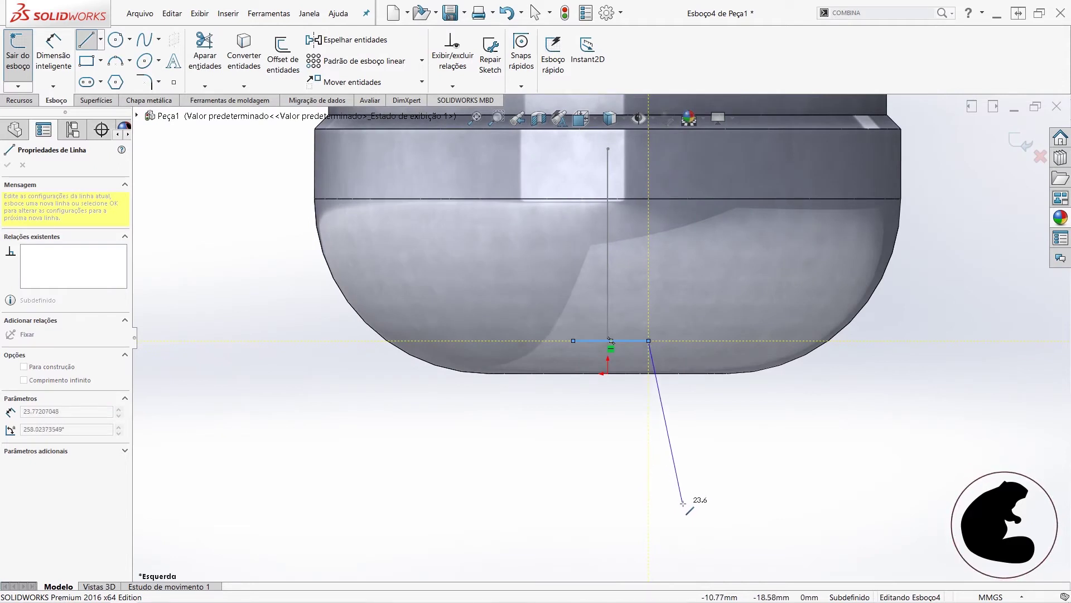
left_click(683, 502)
left_click(504, 503)
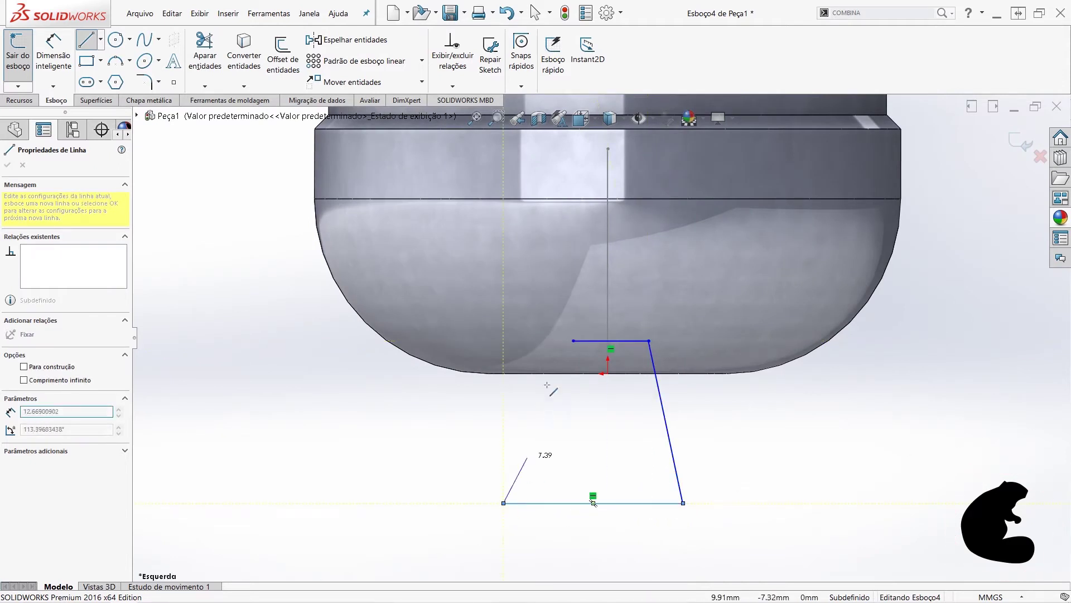
left_click(573, 341)
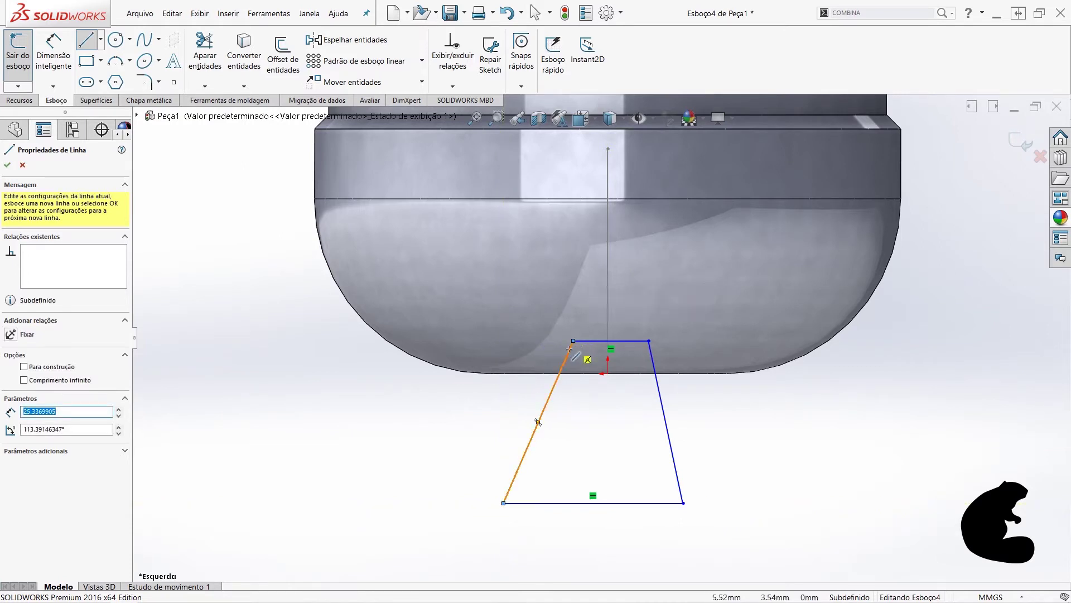
scroll(617, 336, "down", 2)
key("Escape")
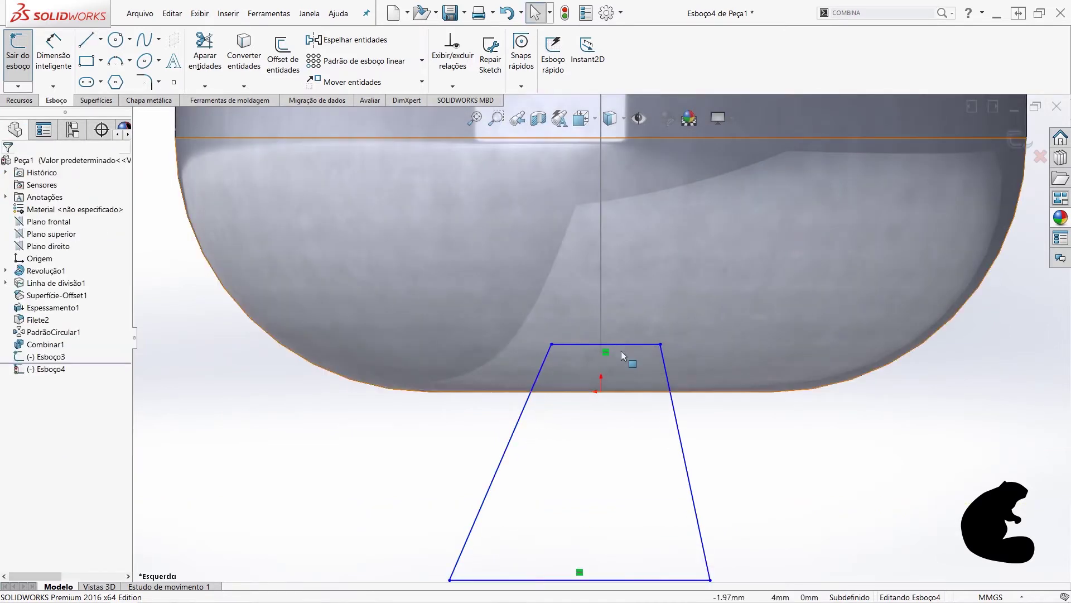
- Make the trapezoid's top edge midpoint vertical with the origin
left_click(608, 350)
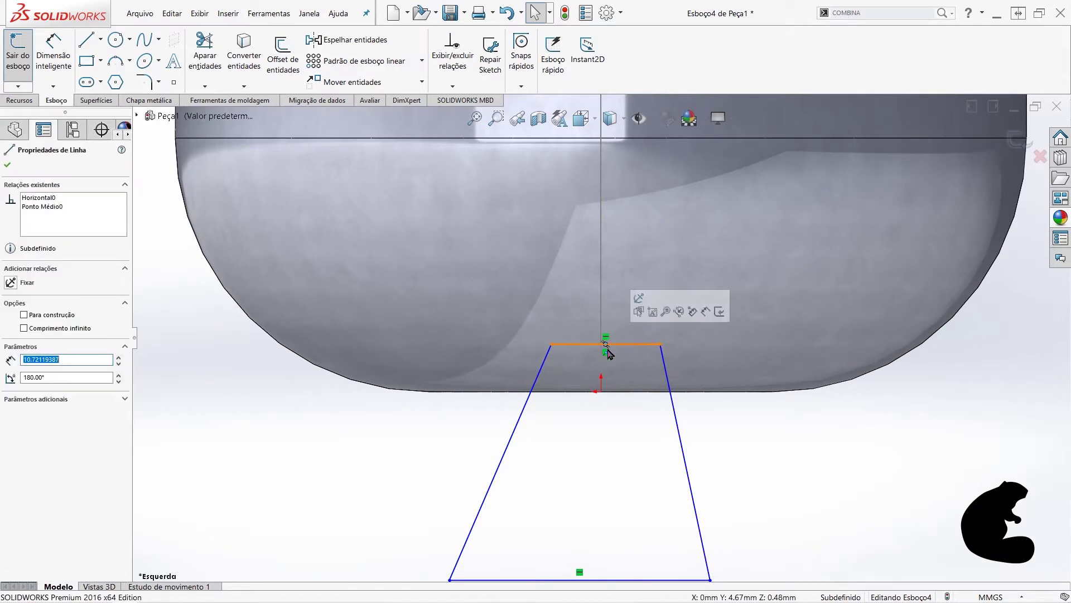
left_click(602, 391)
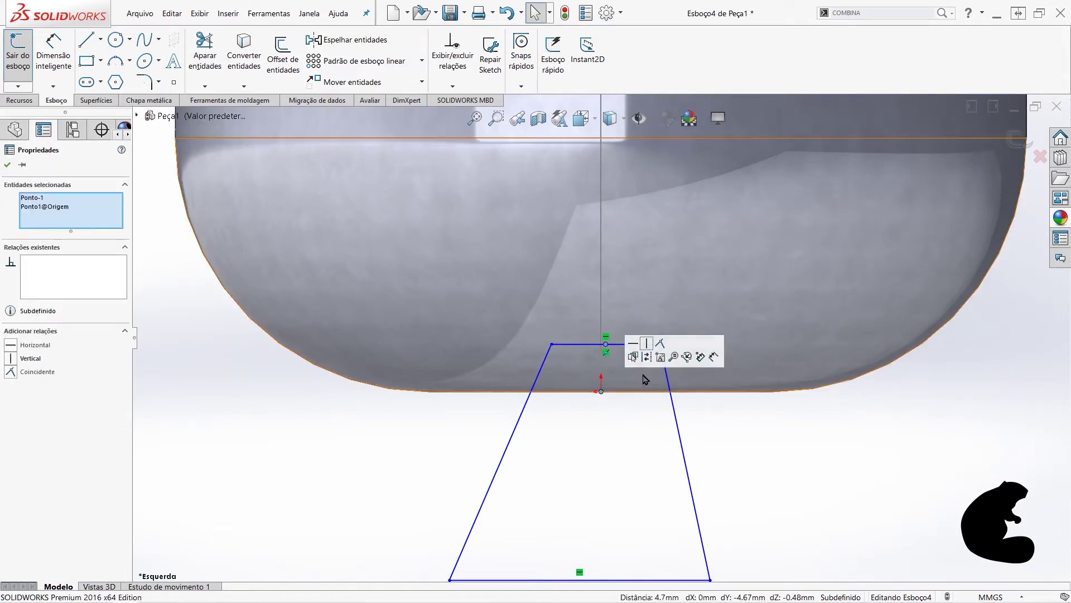
left_click(634, 354)
left_click(806, 453)
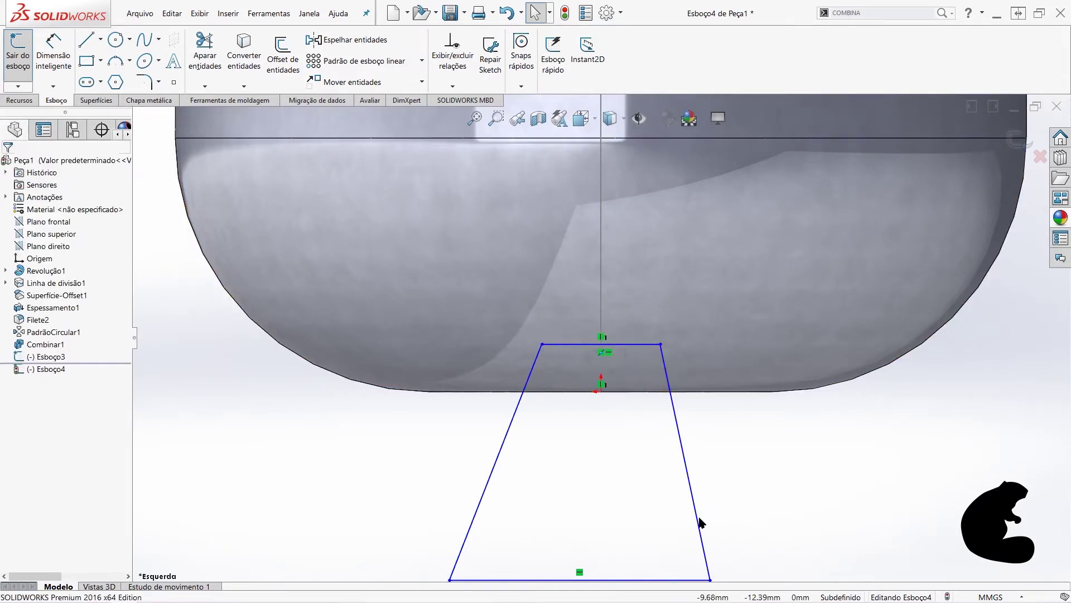
- Align the bottom edge midpoint vertically with the origin, centring the profile
left_click(612, 581)
scroll(613, 560, "up", 2)
scroll(588, 498, "down", 1)
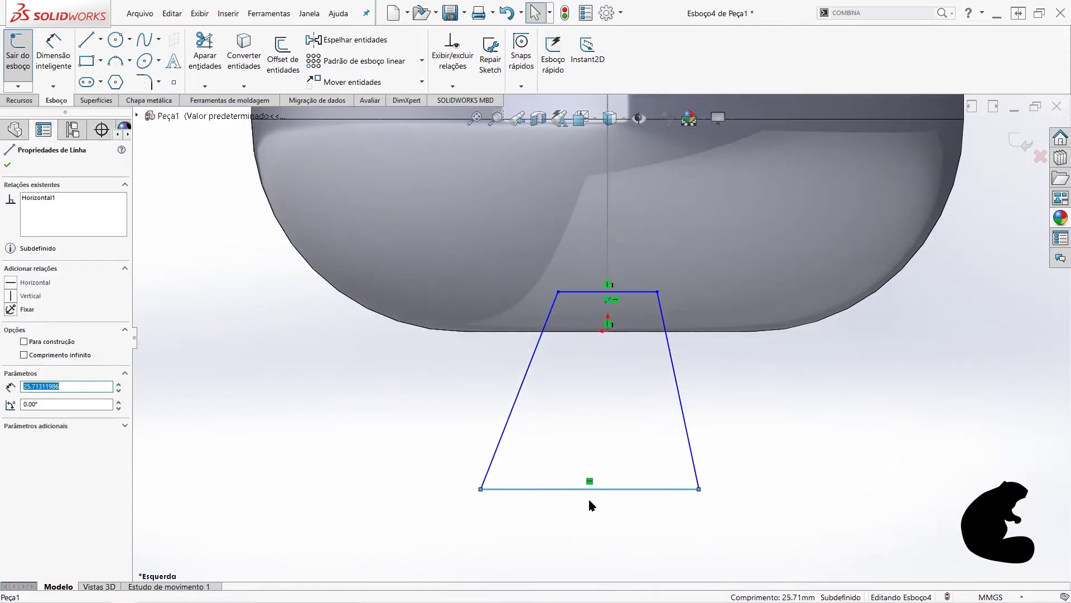
left_click(590, 489)
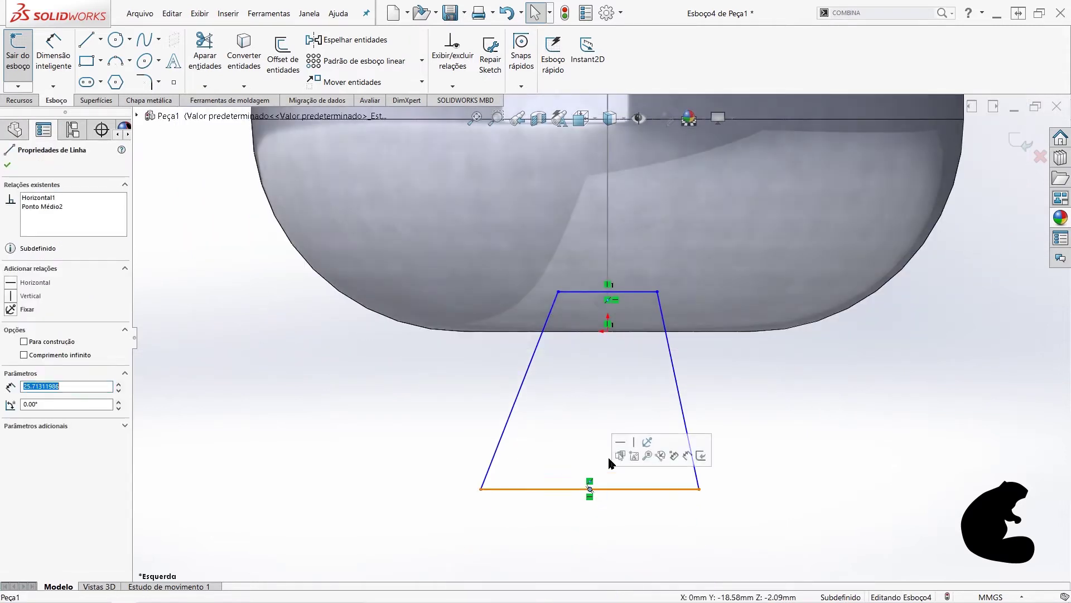
left_click(608, 332, "ctrl")
left_click(651, 285)
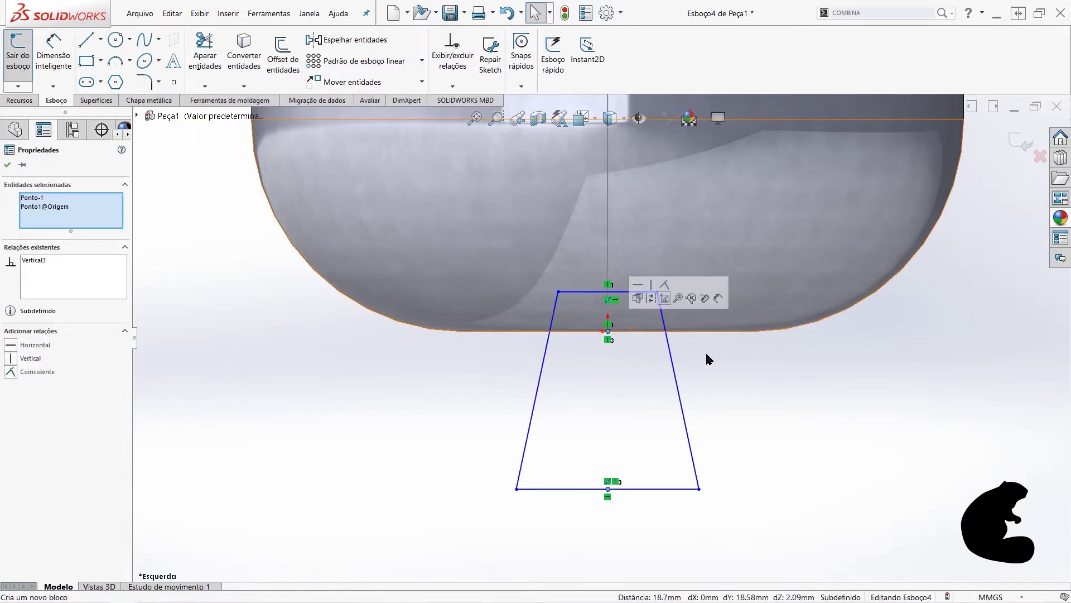
left_click(691, 403)
scroll(582, 333, "down", 1)
scroll(689, 294, "down", 2)
scroll(709, 390, "up", 2)
scroll(654, 439, "up", 1)
scroll(654, 441, "down", 2)
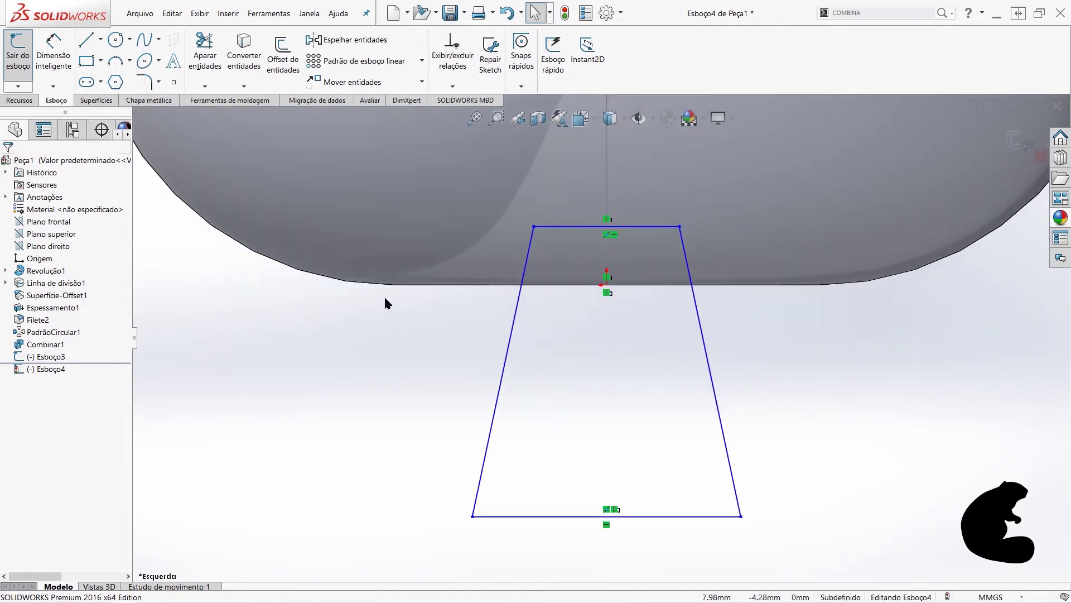
left_click(53, 55)
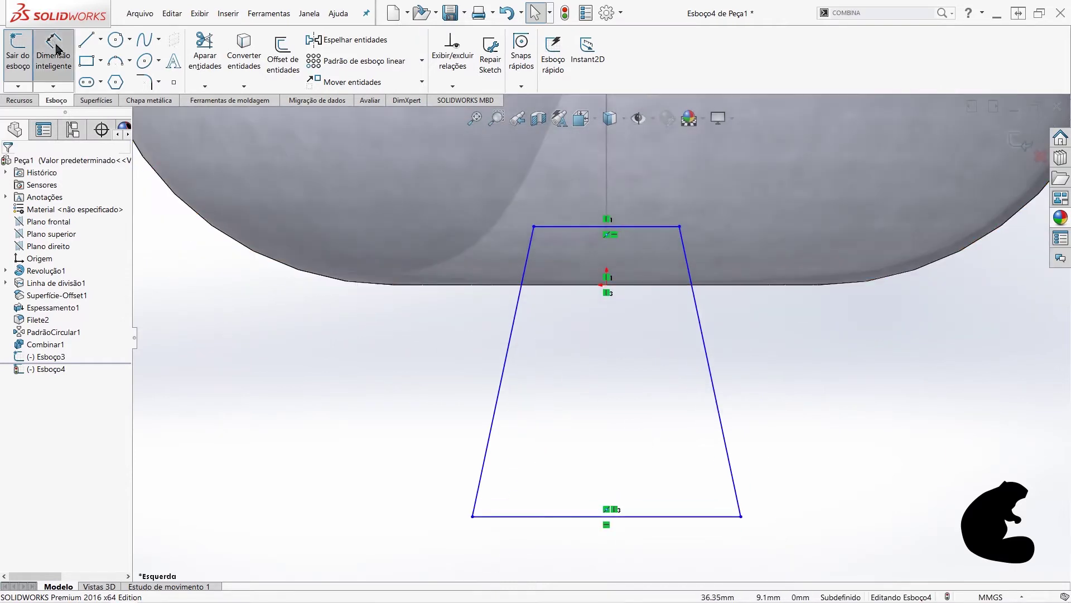
- Dimension the trapezoid's top width to 8 mm and bottom width to 16 mm
left_click(657, 226)
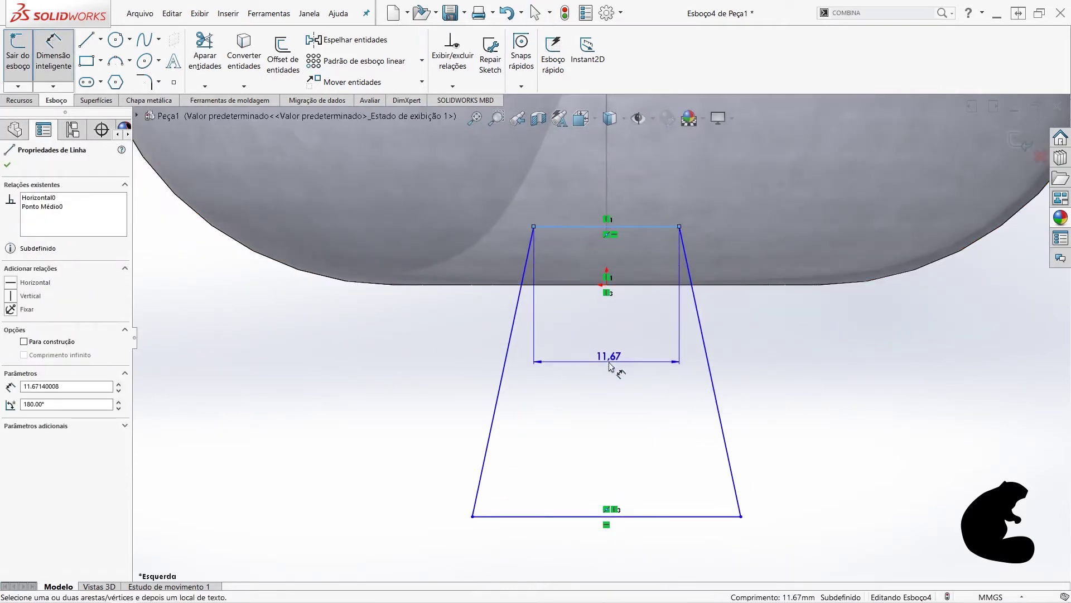
left_click(610, 367)
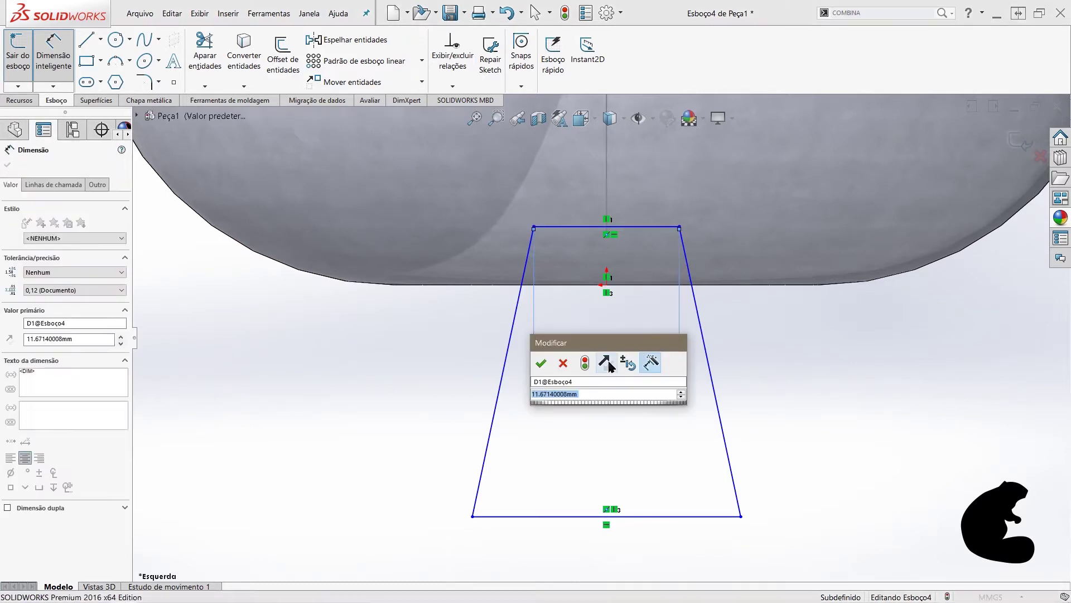
type("8")
key("Return")
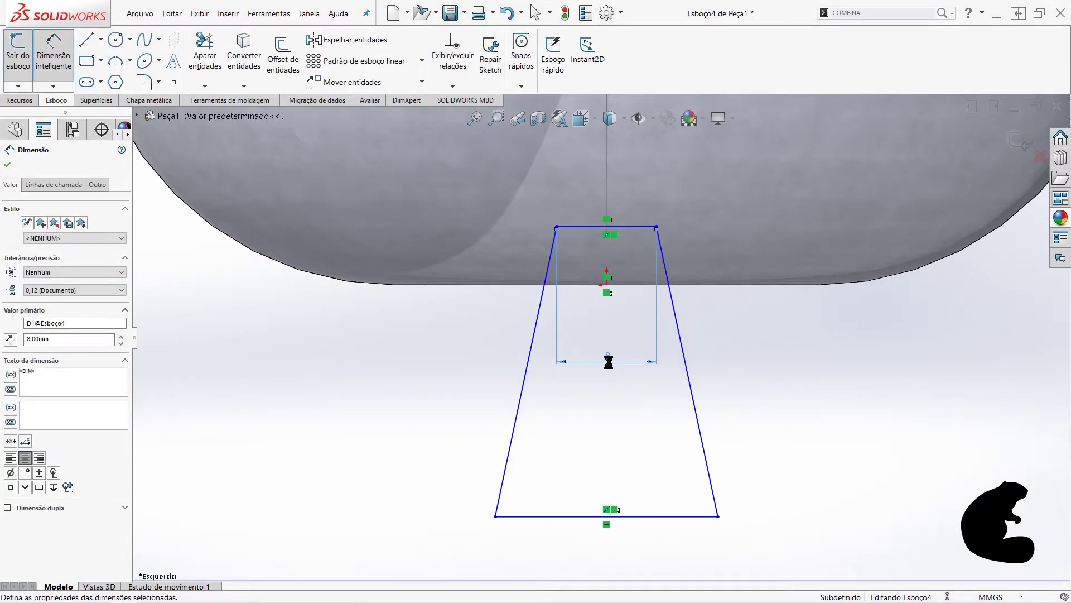
left_click(646, 519)
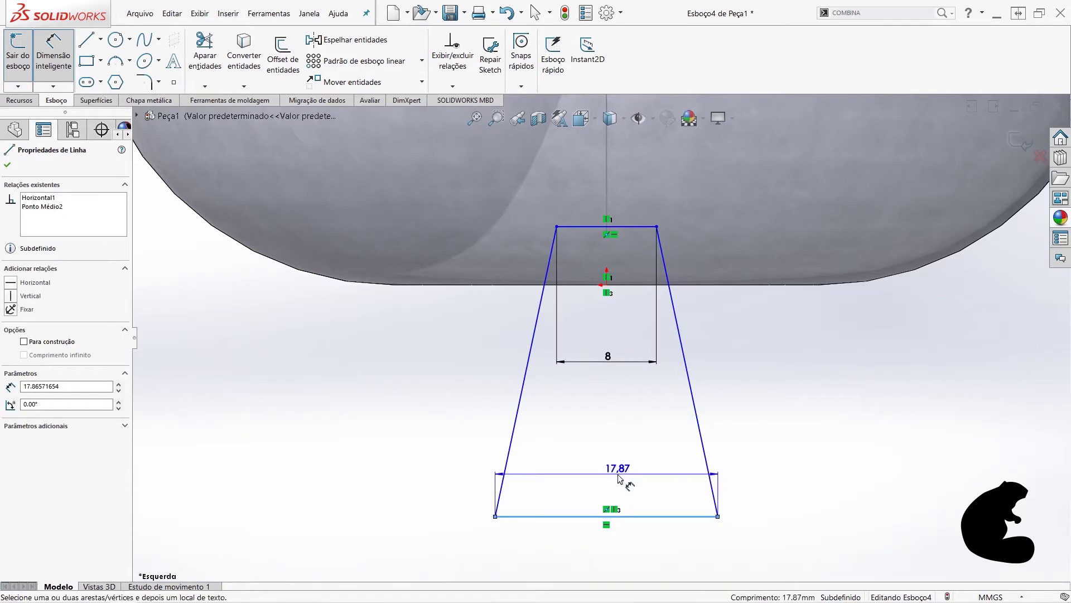
left_click(617, 475)
type("16")
key("Return")
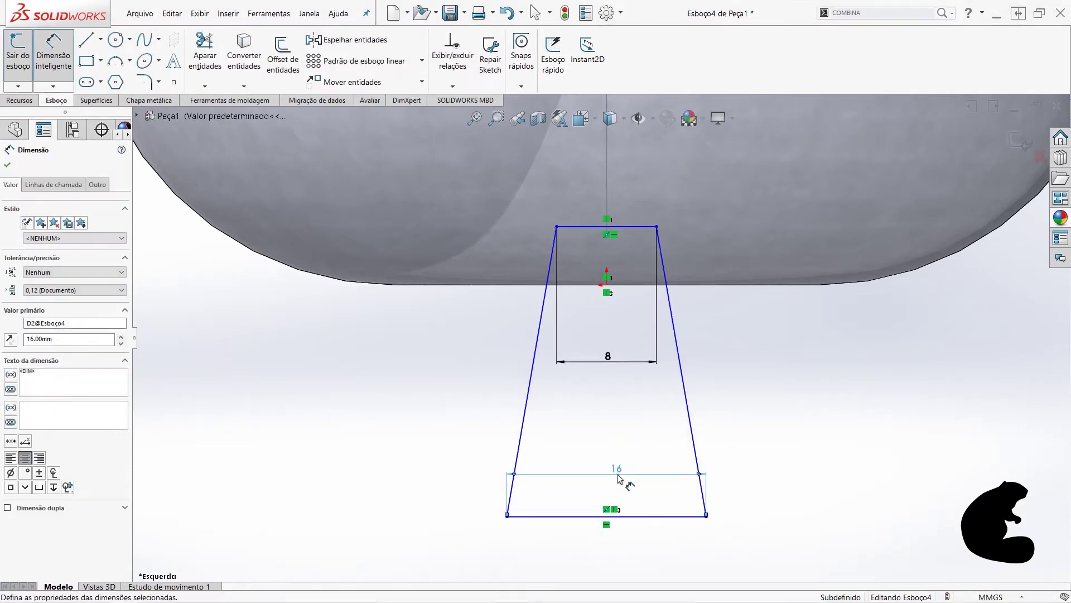
- Add a 24 mm vertical height dimension between the top and bottom edges
left_click(609, 227)
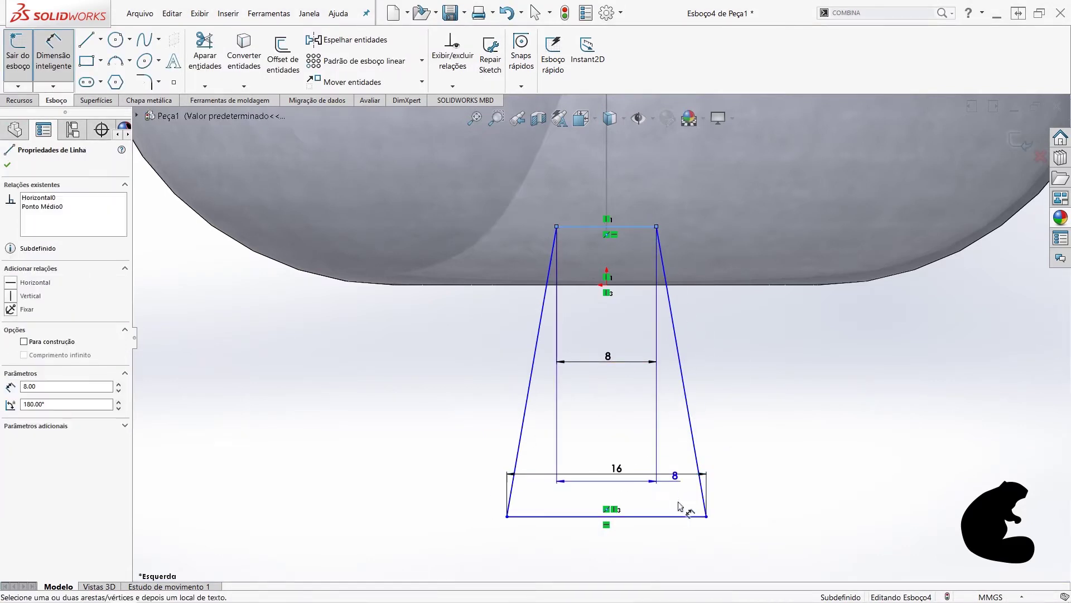
left_click(675, 517)
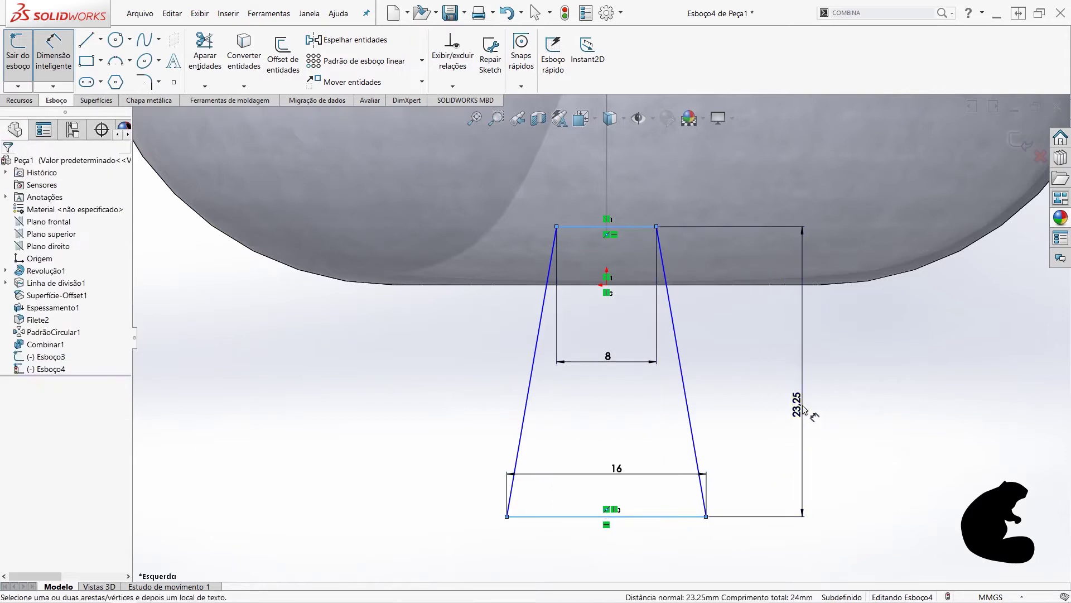
left_click(809, 416)
type("24")
key("Return")
scroll(677, 263, "down", 2)
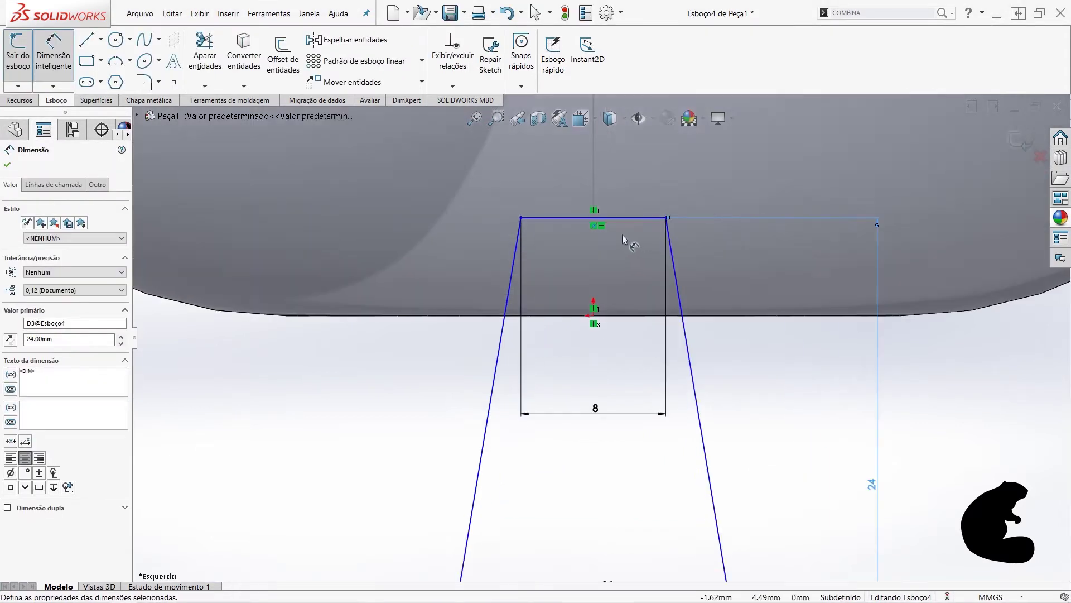
key("Escape")
scroll(737, 352, "up", 3)
scroll(754, 410, "down", 1)
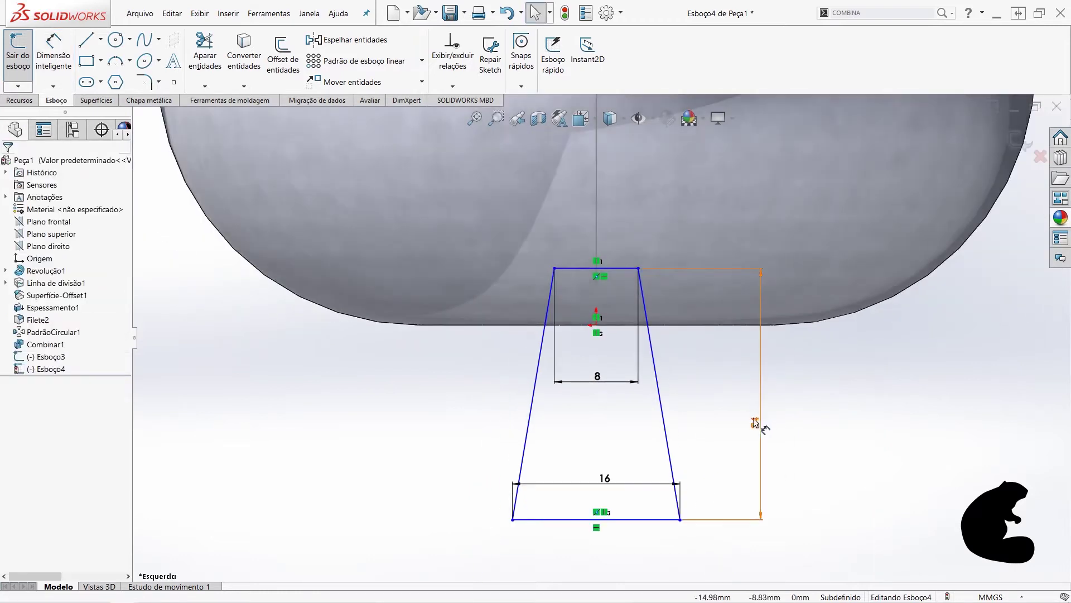
- Change the trapezoid height dimension from 24 to 20 mm
double_click(755, 418)
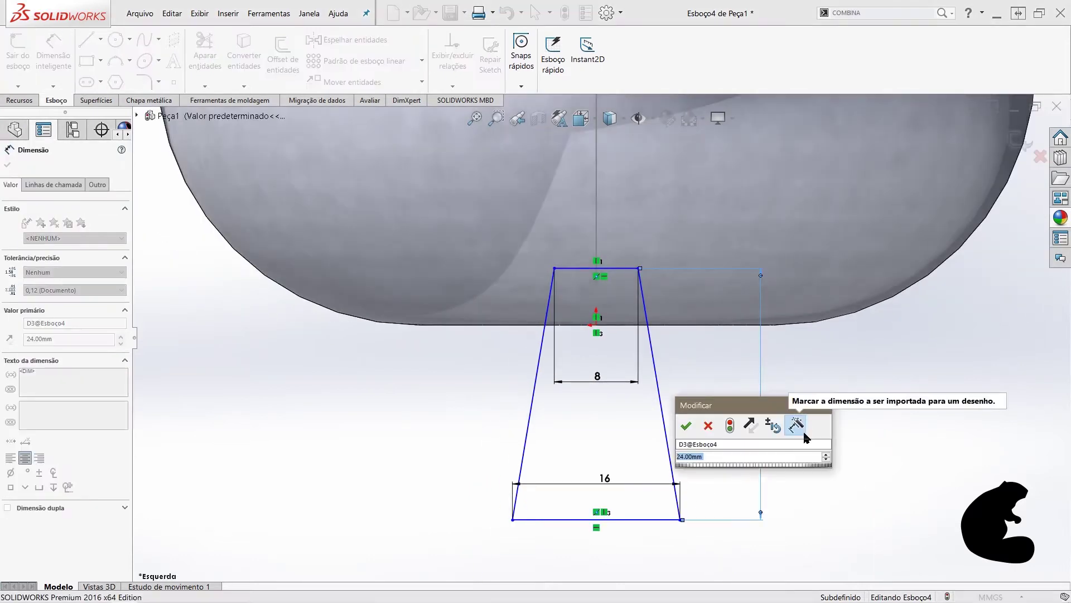
type("20")
key("Return")
scroll(717, 353, "down", 1)
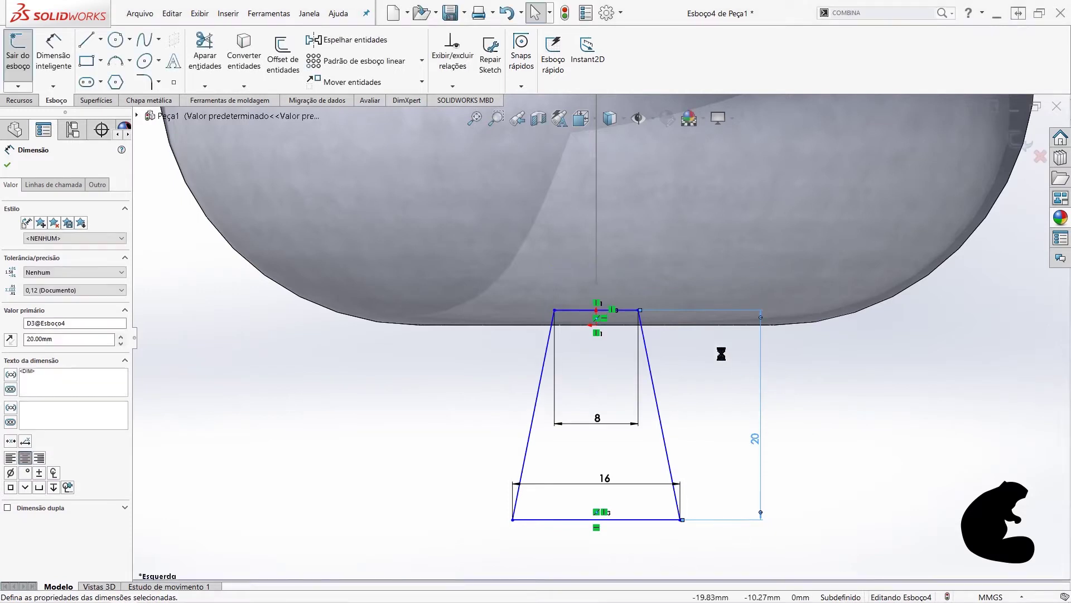
scroll(590, 349, "down", 1)
scroll(590, 349, "down", 1)
key("Escape")
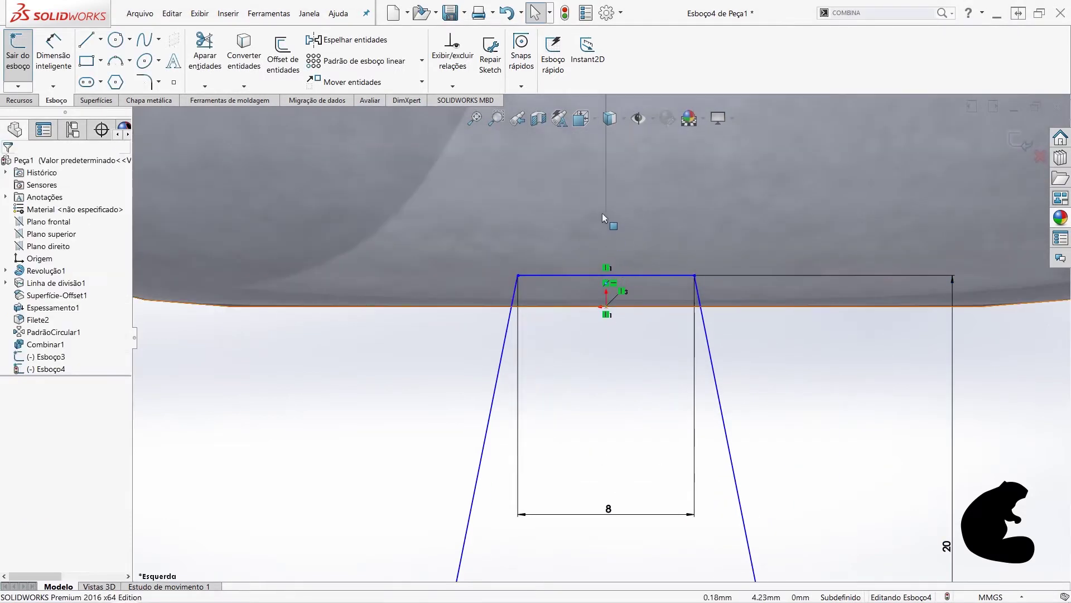
left_click(606, 216)
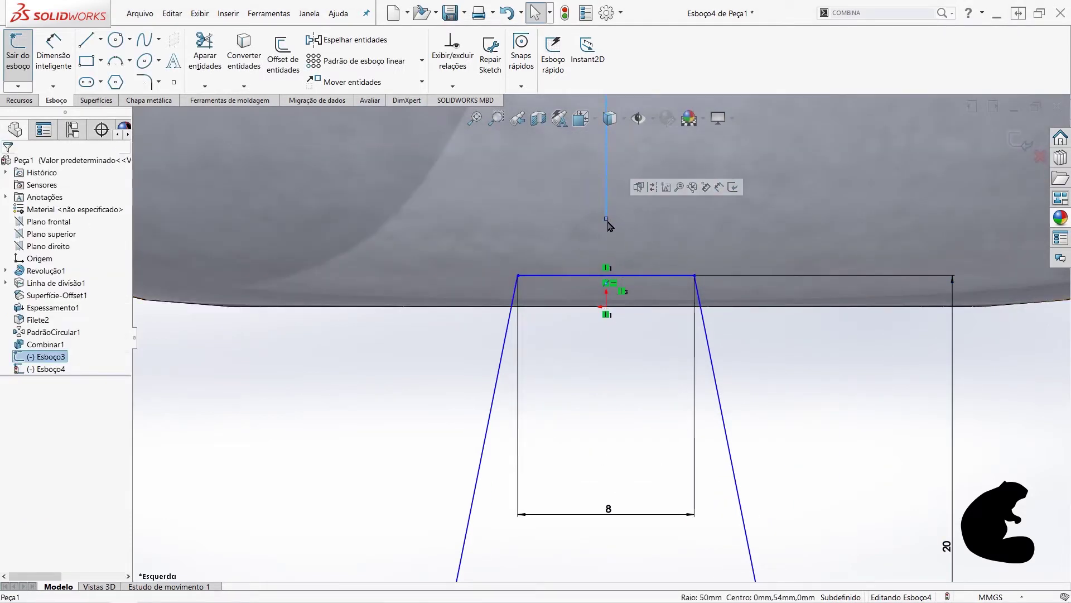
- Draw a horizontal construction centerline starting on the vertical path line
left_click(629, 275, "ctrl")
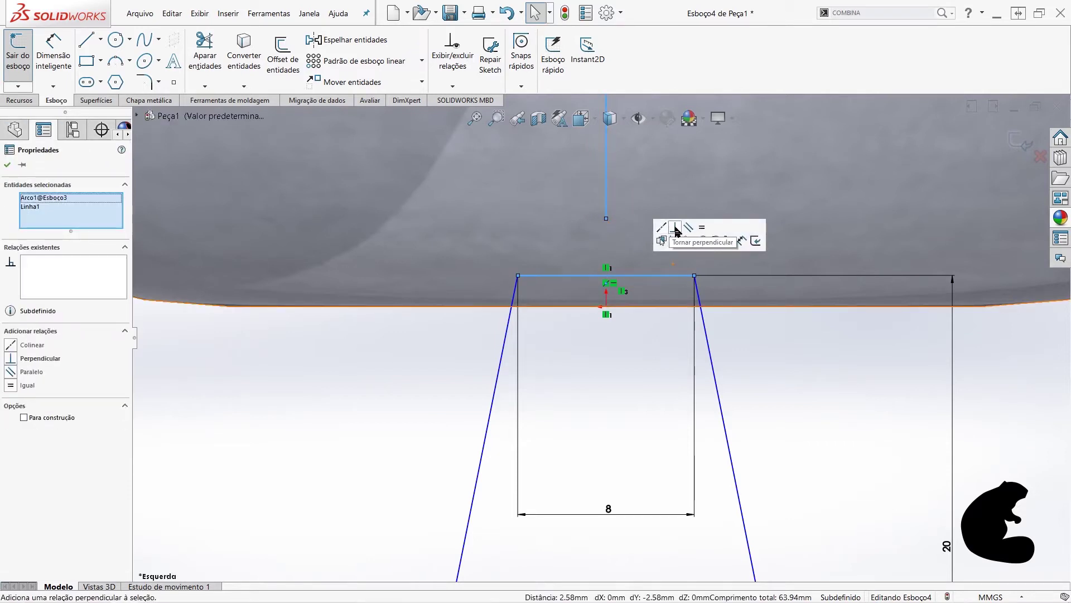
left_click(326, 394)
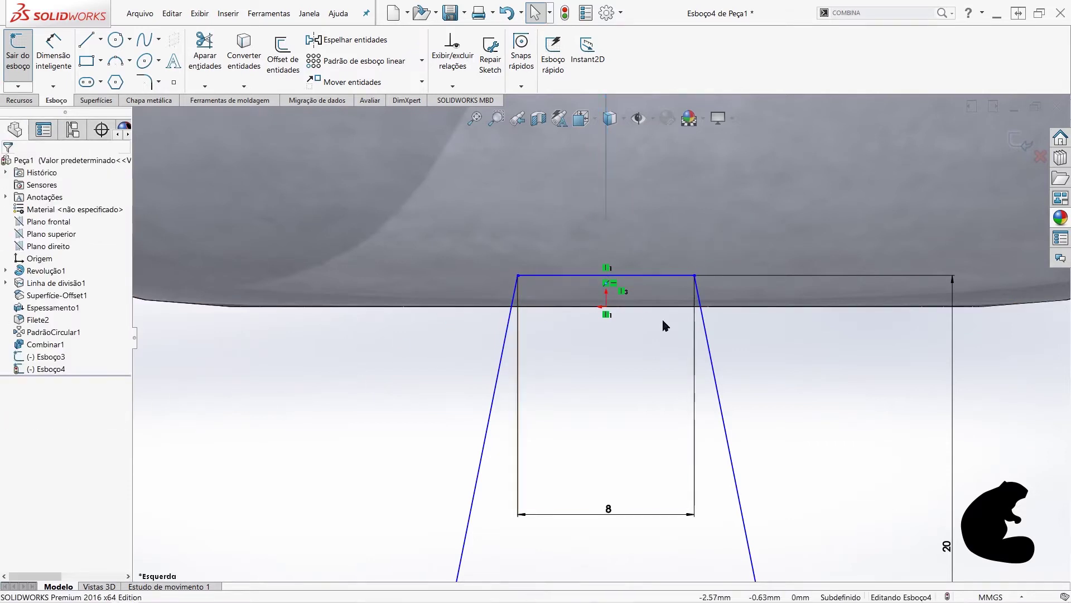
scroll(662, 317, "up", 2)
left_click(102, 40)
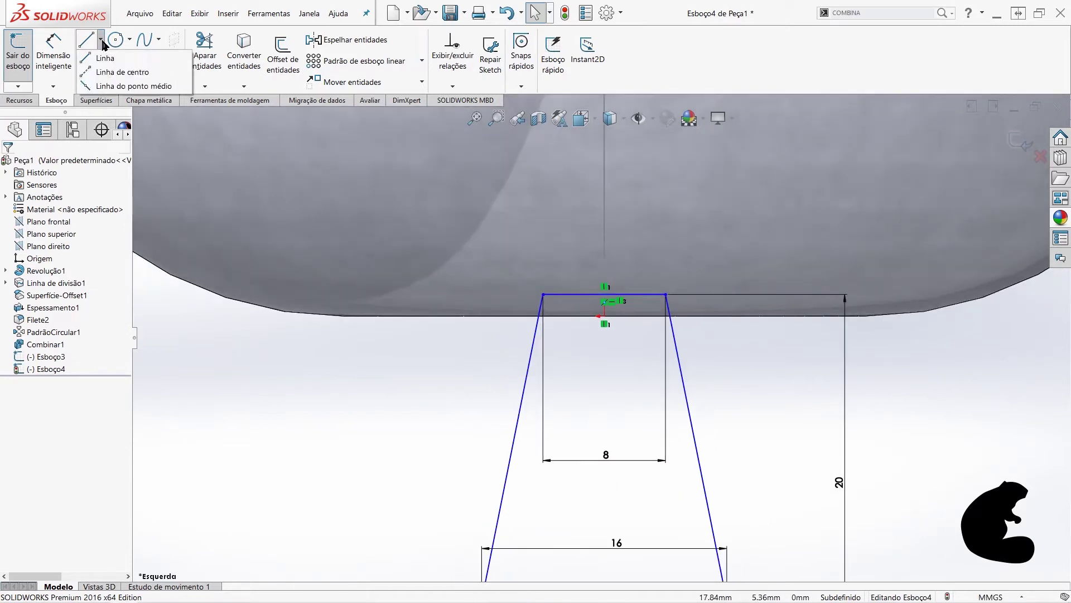
left_click(112, 71)
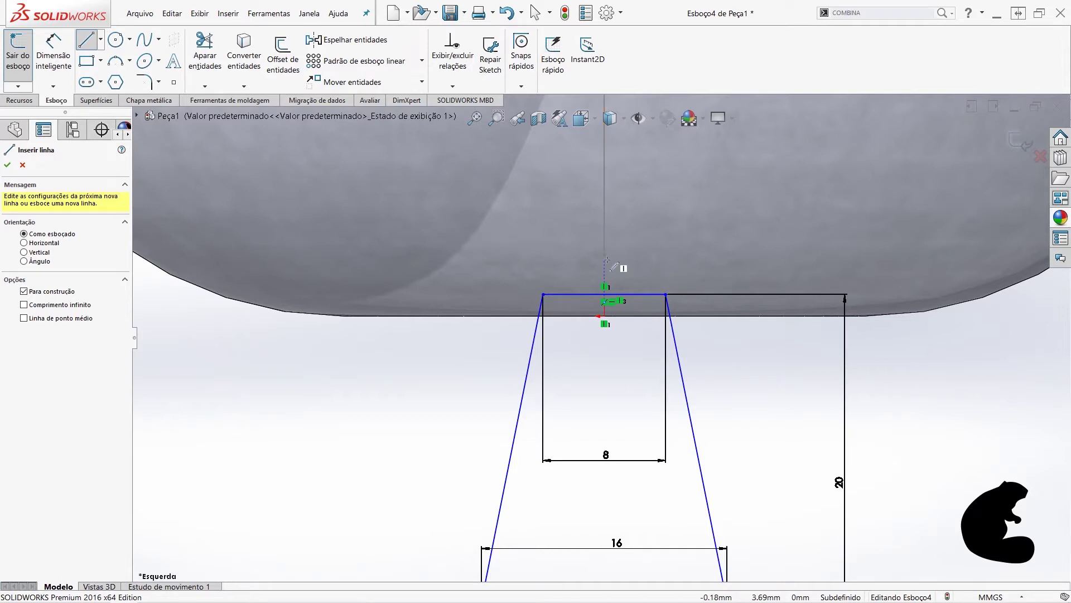
scroll(603, 246, "down", 3)
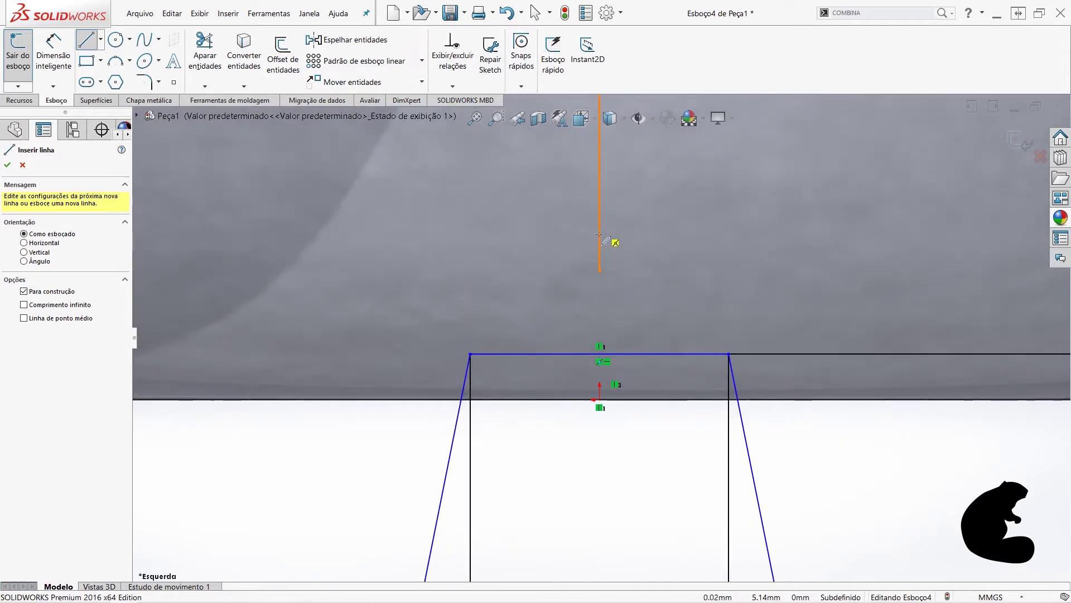
left_click(601, 270)
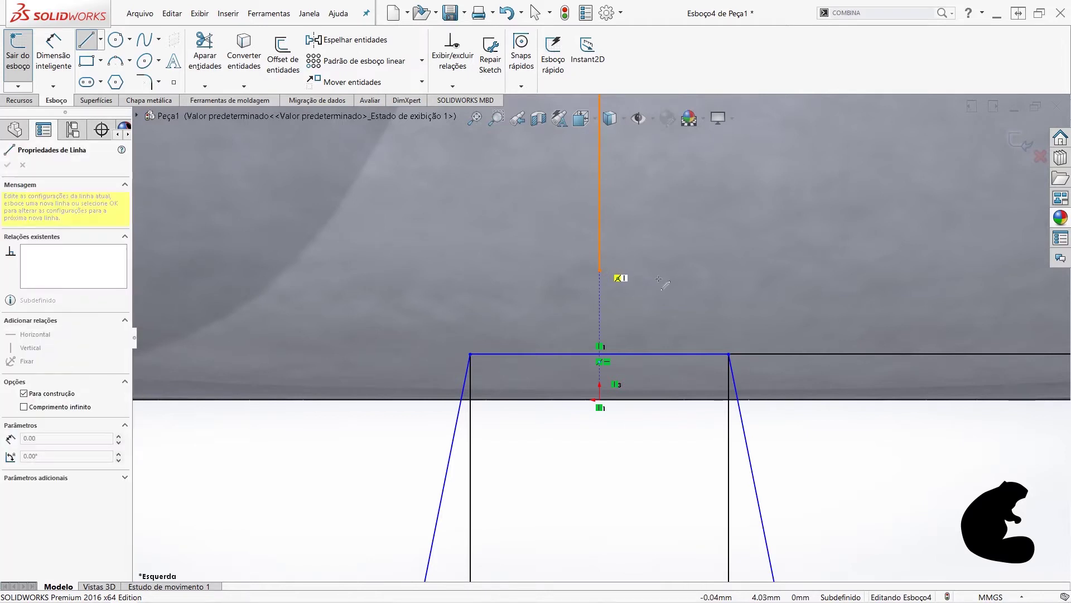
key("Escape")
scroll(618, 279, "down", 3)
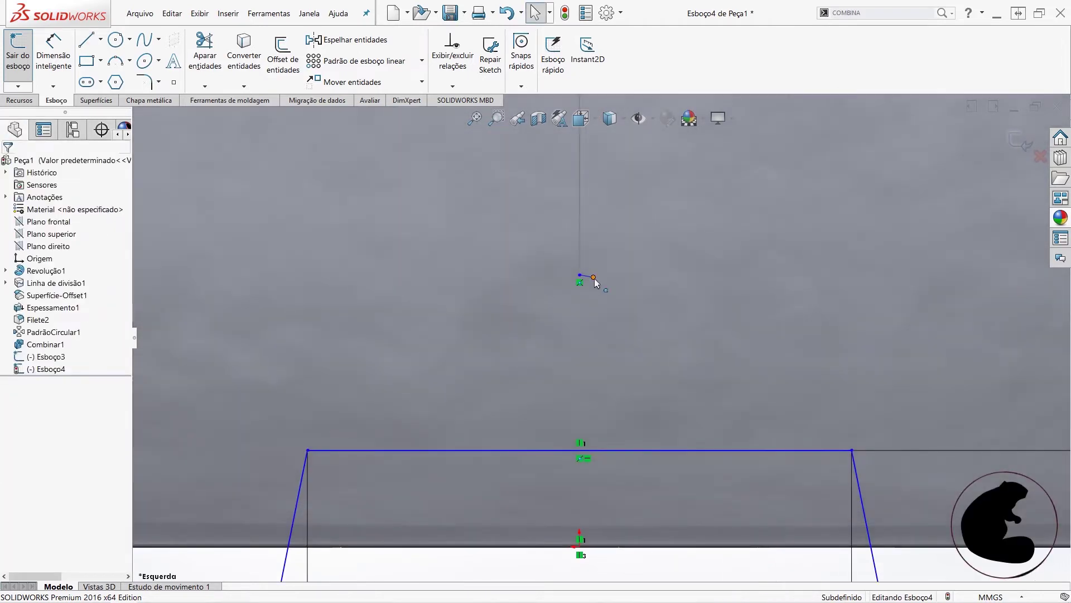
left_click_drag(593, 277, 794, 264)
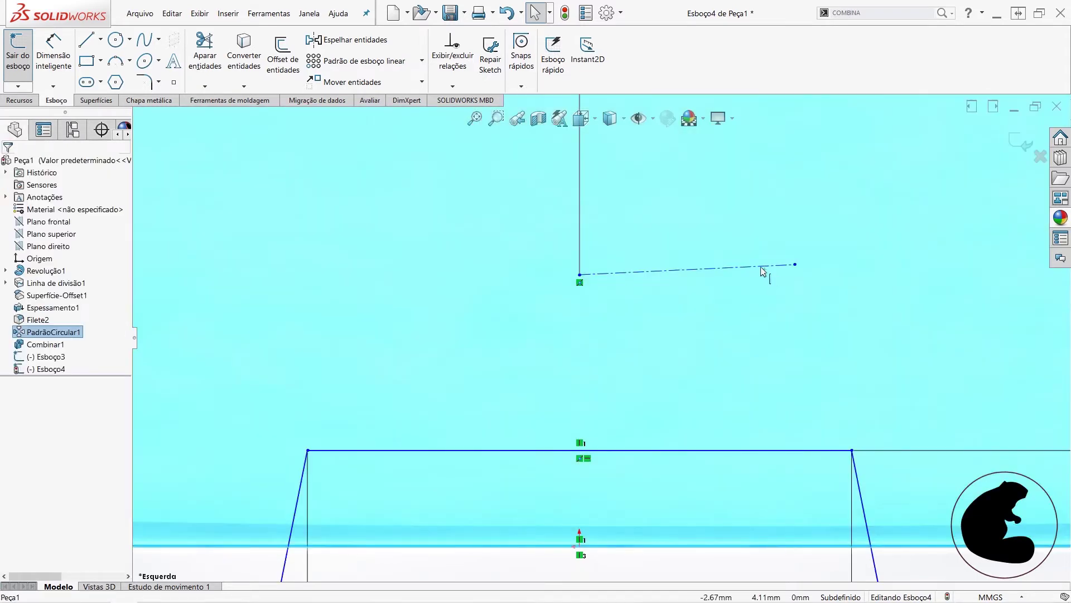
left_click(763, 267)
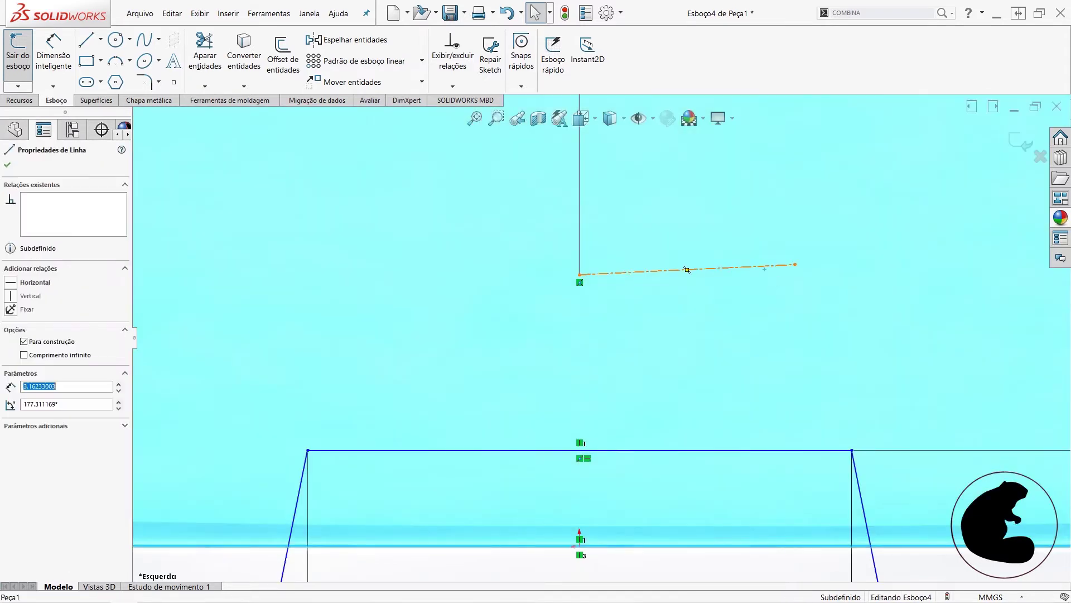
left_click(803, 232)
key("Escape")
scroll(595, 316, "up", 2)
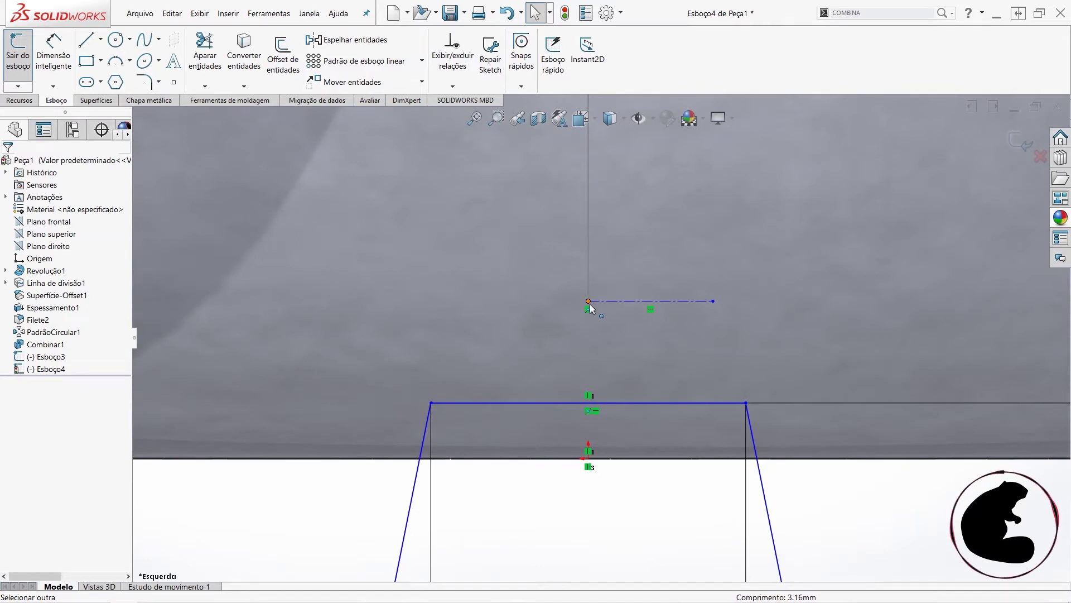
- Pierce the construction line's left endpoint onto the path curve
mouse_move(588, 301)
left_mouse_down()
mouse_move(591, 312)
mouse_move(589, 289)
left_mouse_up()
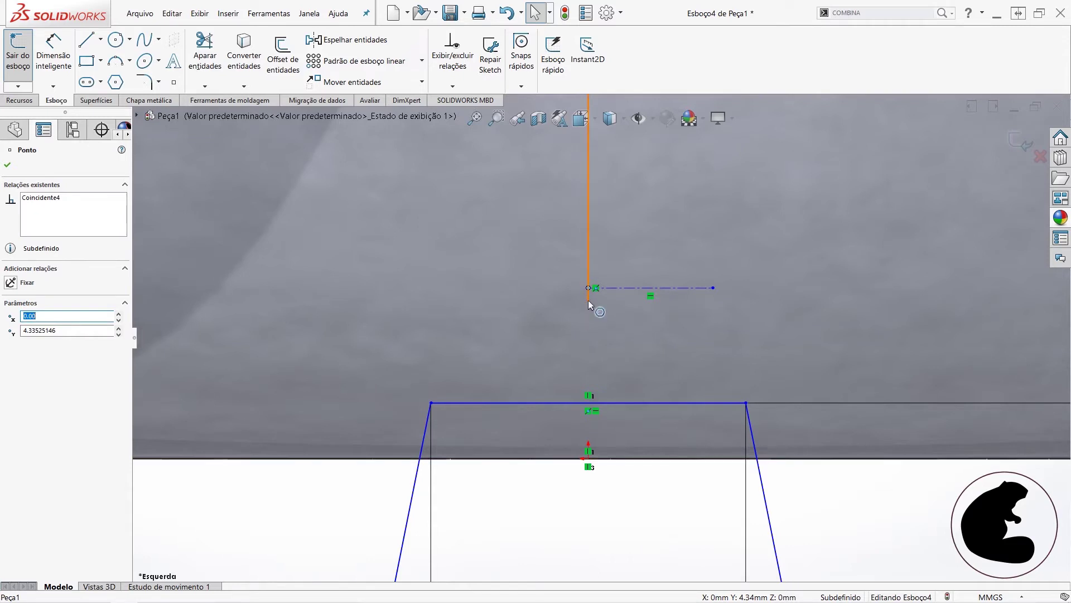
left_click(588, 300, "ctrl")
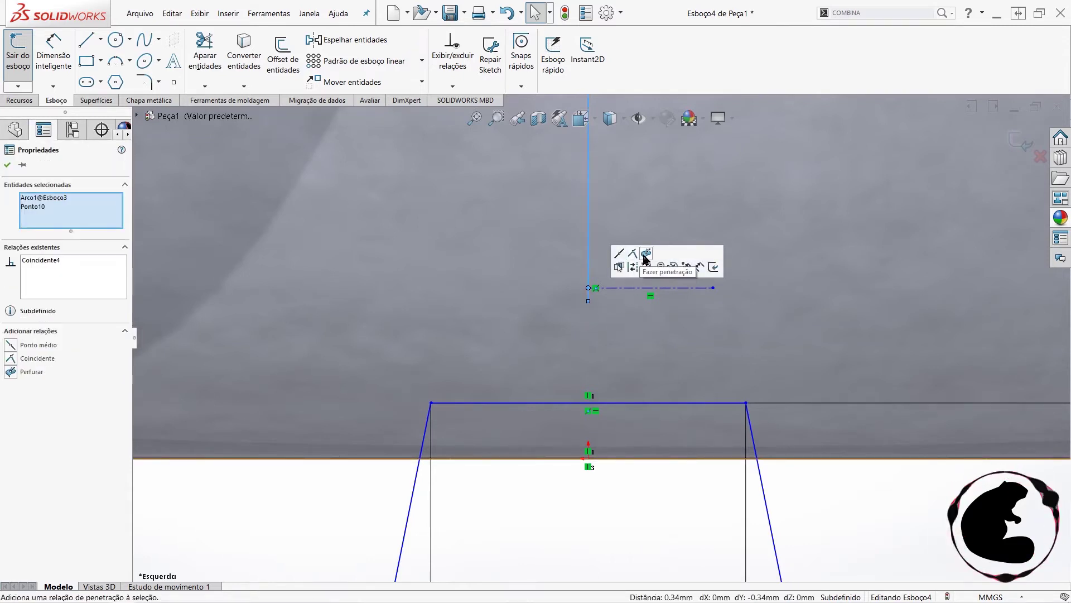
left_click(645, 258)
key("Escape")
scroll(613, 345, "down", 2)
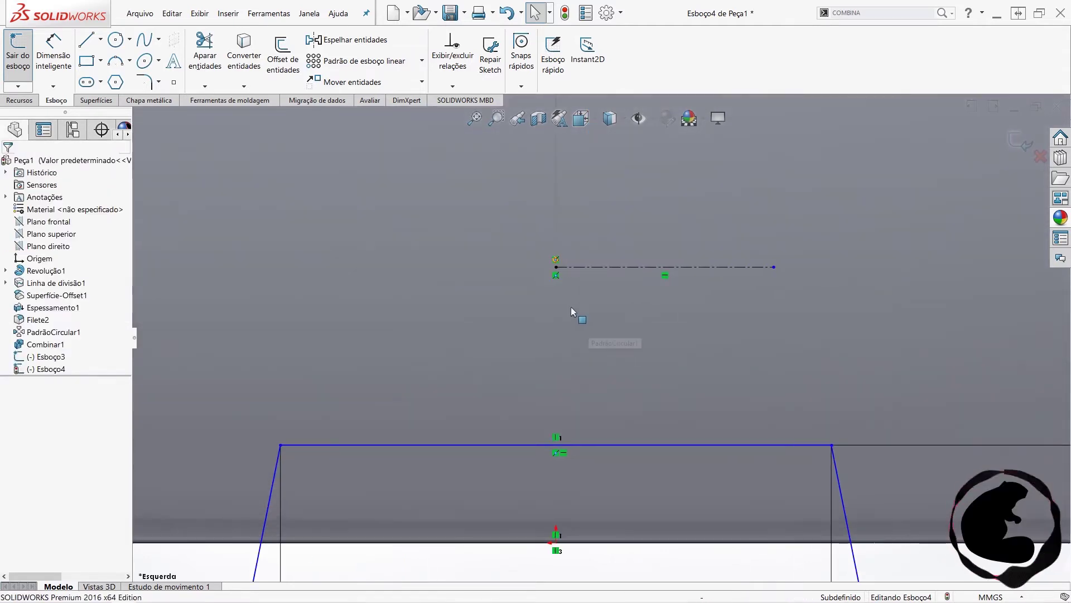
scroll(563, 267, "down", 1)
scroll(567, 288, "down", 2)
scroll(586, 324, "up", 5)
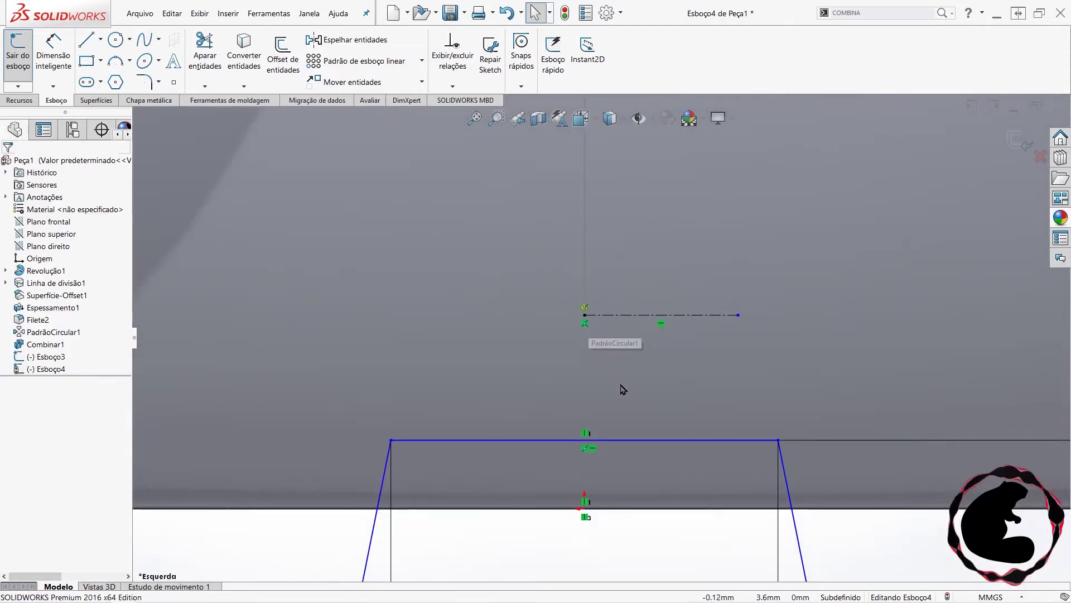
scroll(618, 383, "up", 3)
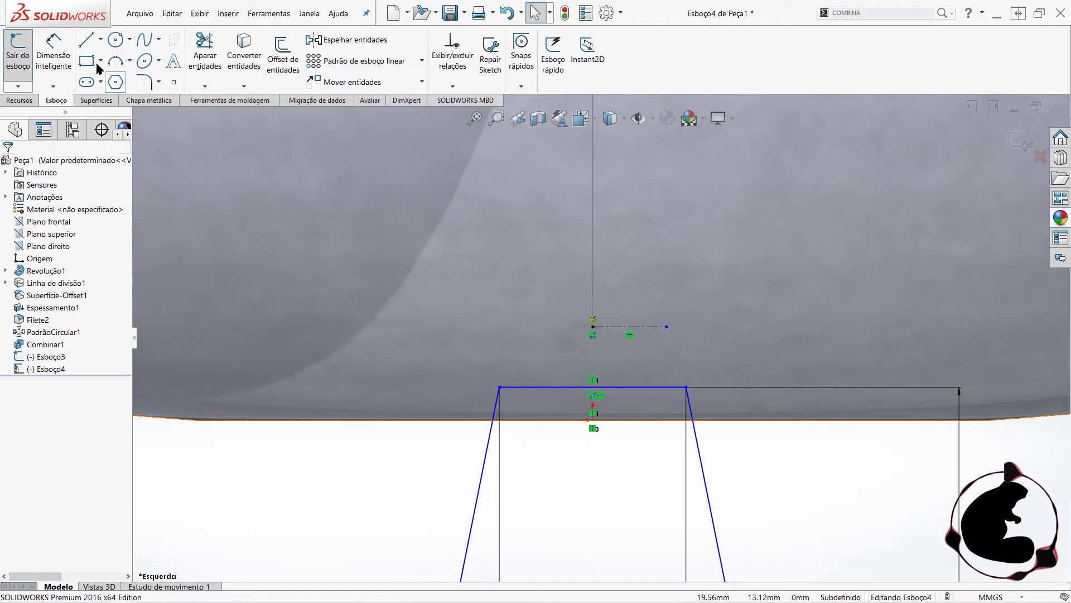
- Dimension the centerline endpoint's distance from the part origin
left_click(53, 55)
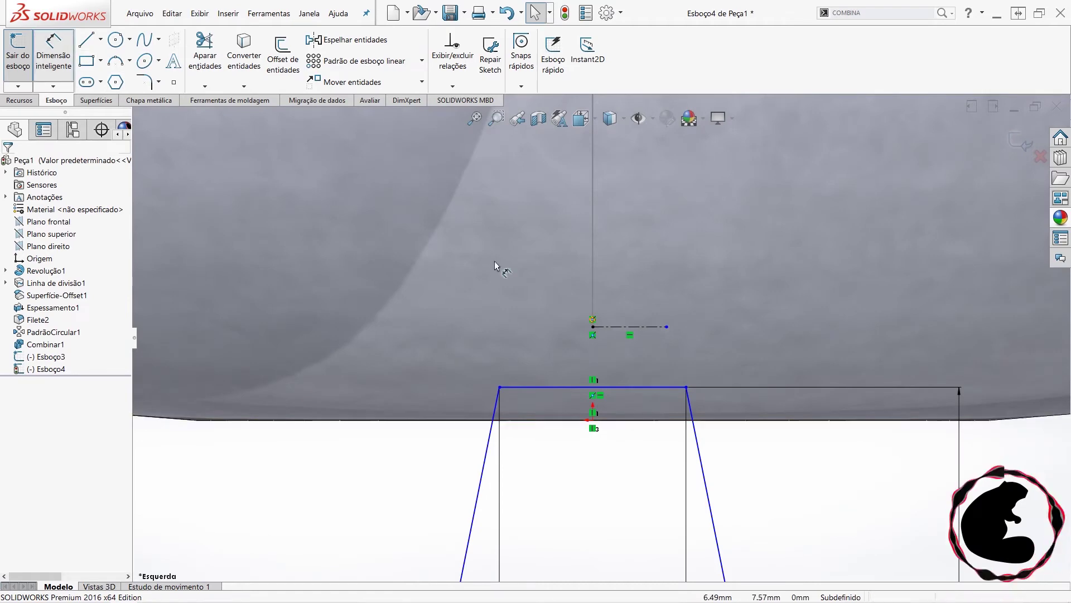
left_click(592, 421)
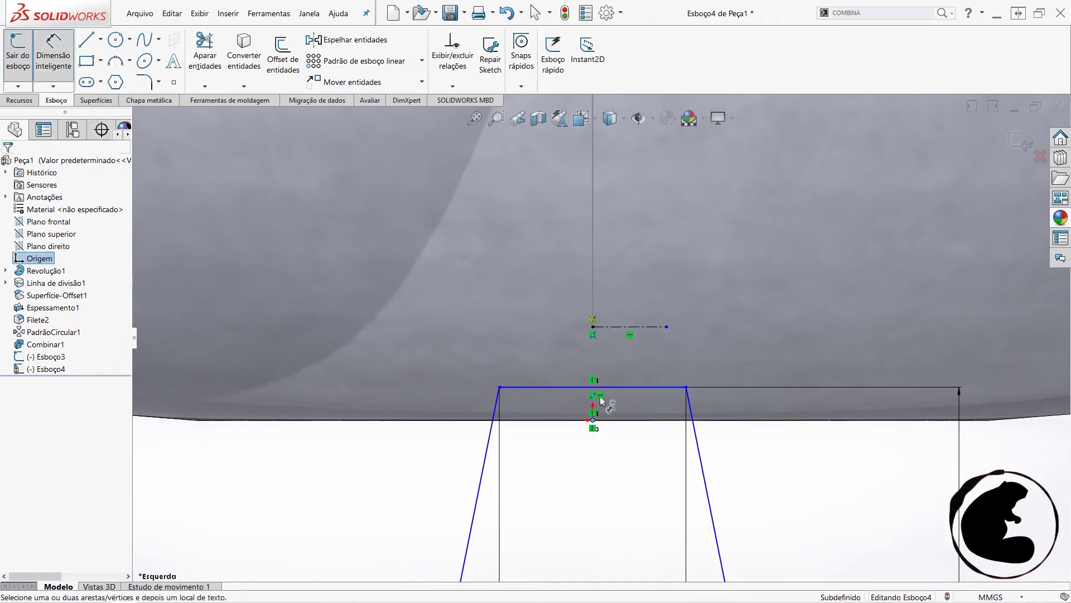
left_click(593, 327)
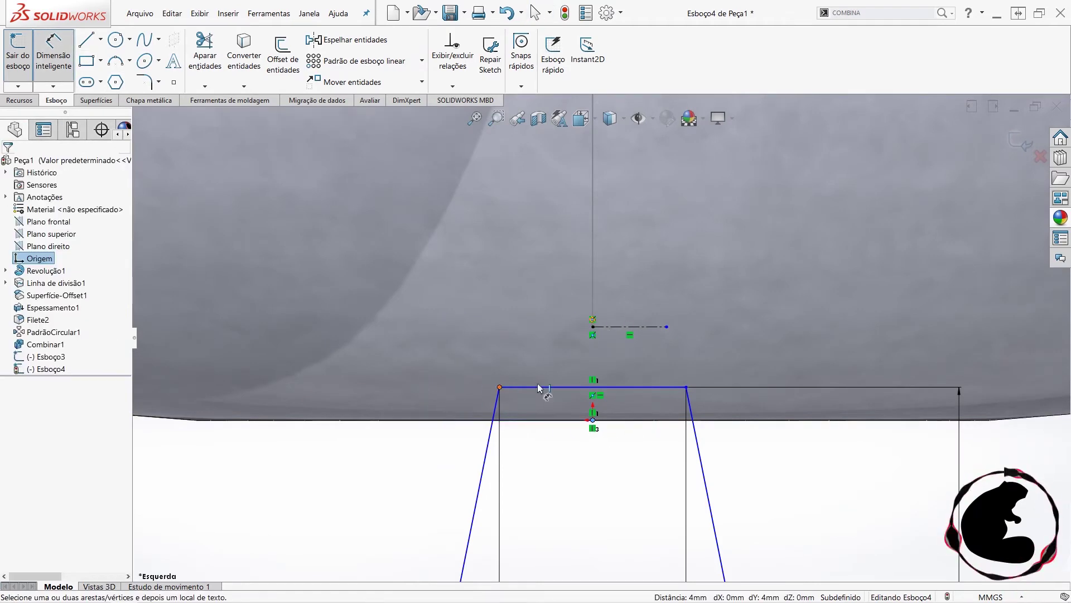
scroll(601, 337, "up", 2)
key("Escape")
- Make the profile's top edge collinear with the construction line and exit the sketch
left_click(614, 372)
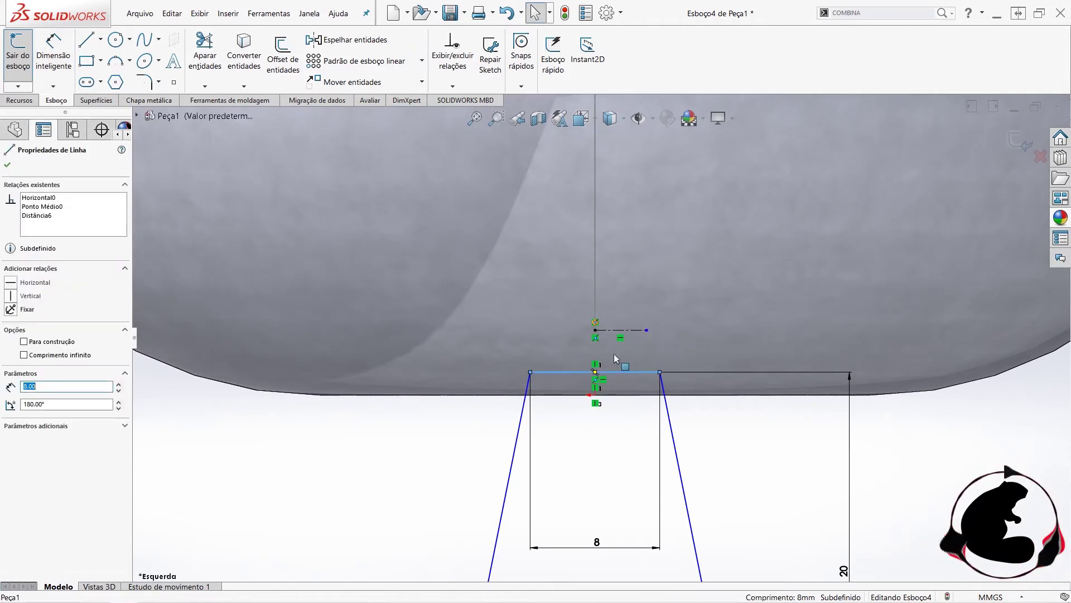
left_click(618, 330, "ctrl")
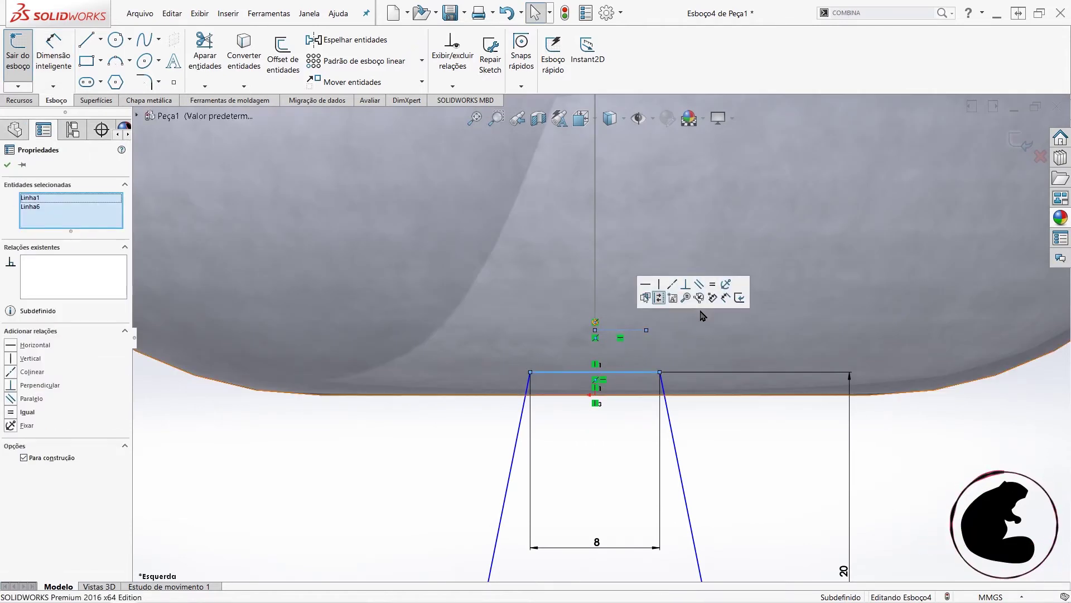
left_click(671, 289)
scroll(670, 350, "up", 3)
left_click(694, 456)
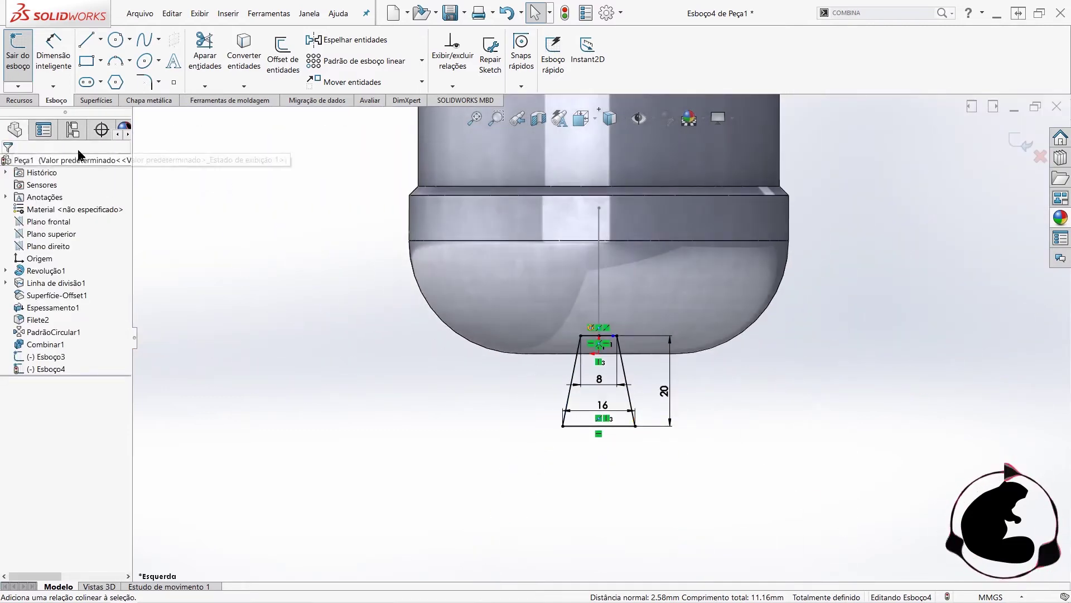
left_click(18, 56)
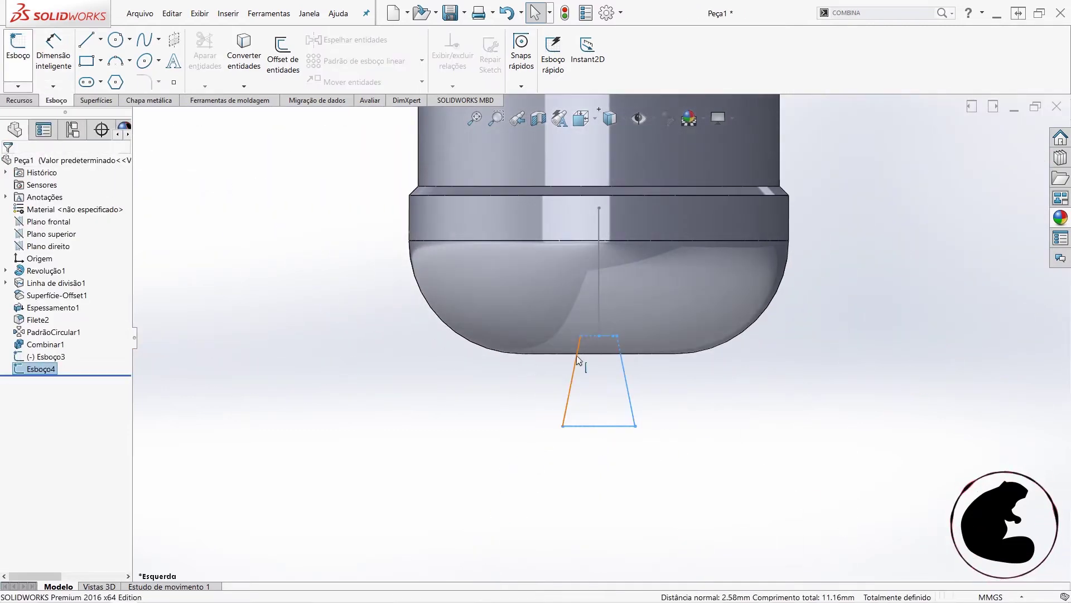
- Create a swept cut with Esboço4 as profile along Esboço3, orbiting to inspect the groove
left_click(21, 100)
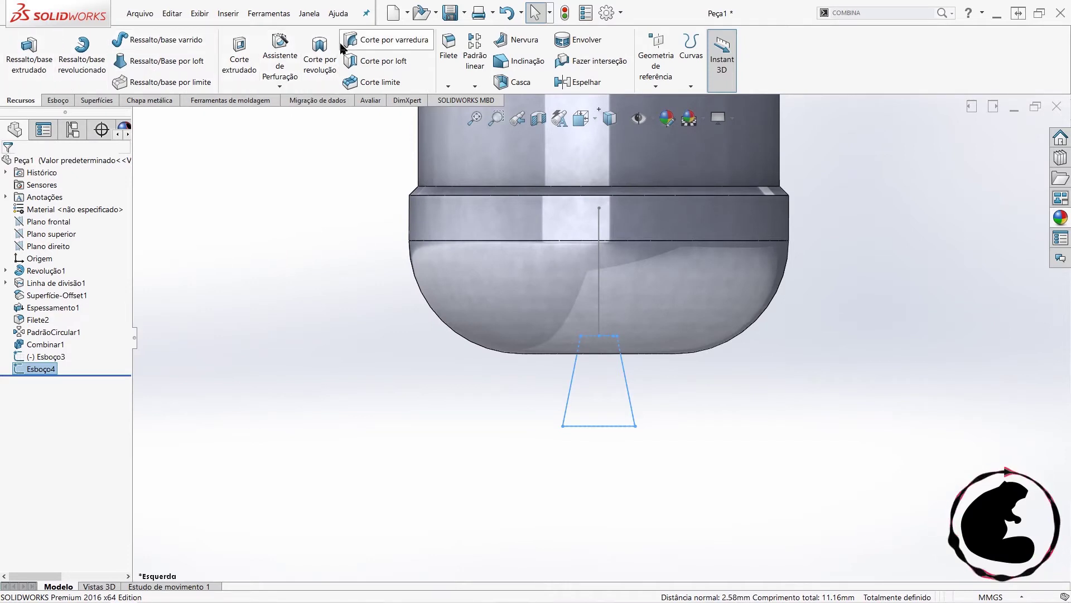
middle_click_drag(762, 350, 670, 353)
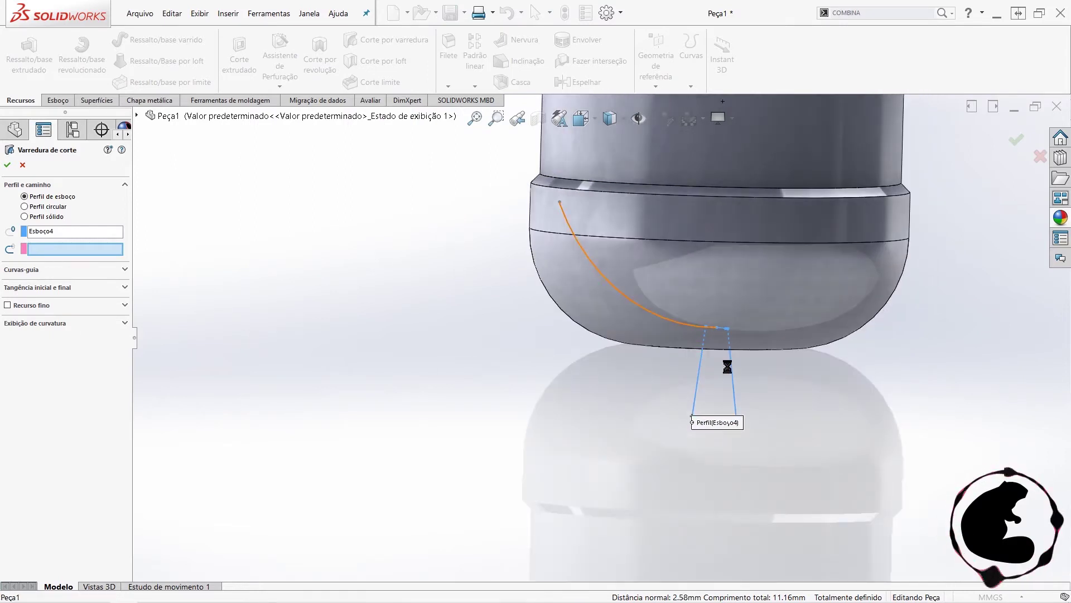
middle_click_drag(705, 352, 563, 312)
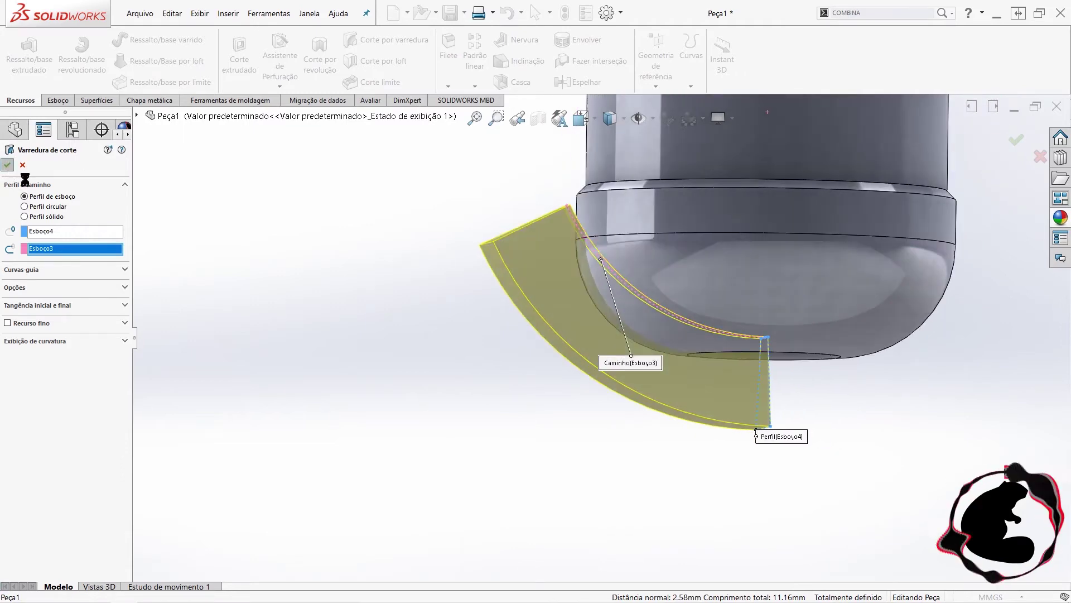
mouse_move(764, 371)
middle_mouse_down()
mouse_move(802, 288)
mouse_move(864, 292)
mouse_move(868, 378)
mouse_move(881, 390)
mouse_move(322, 379)
middle_mouse_up()
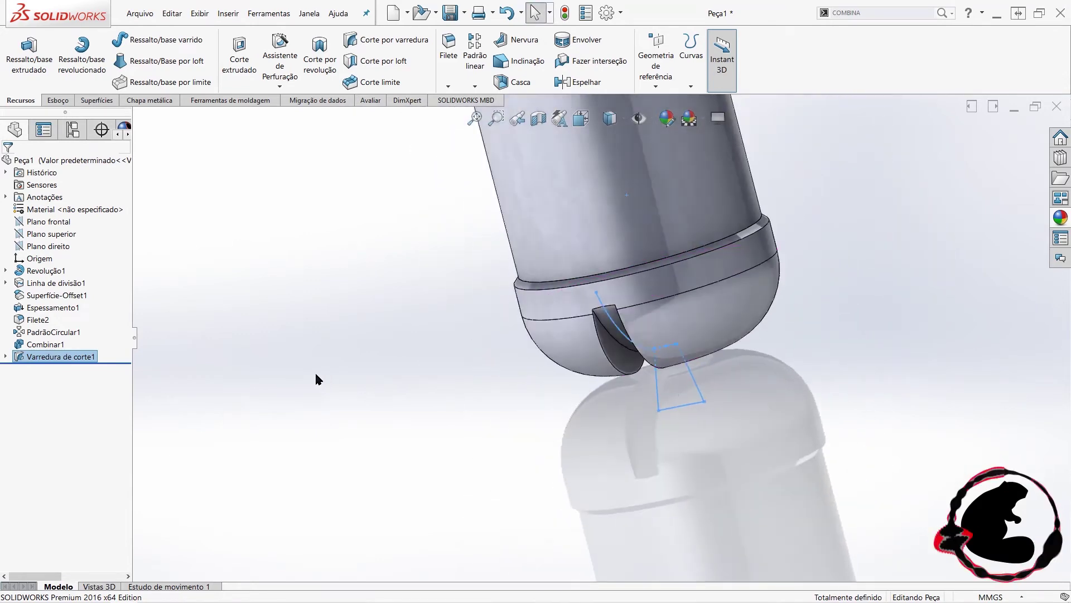
right_click(53, 356)
- Edit Esboço4 and change its bottom width dimension from 16 to 20 mm
left_click(6, 357)
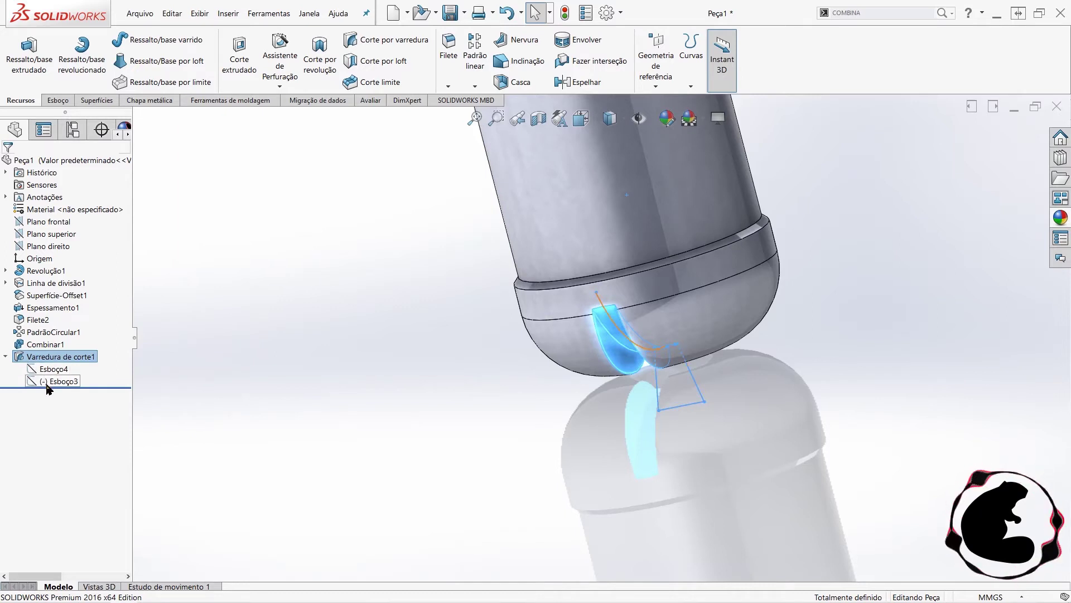
right_click(46, 369)
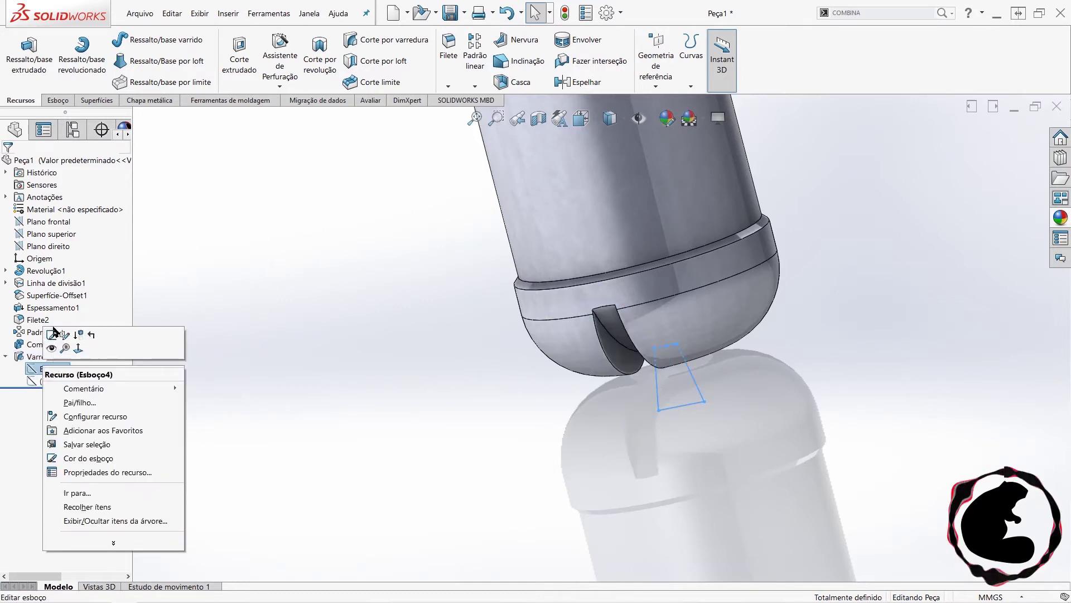
left_click(51, 334)
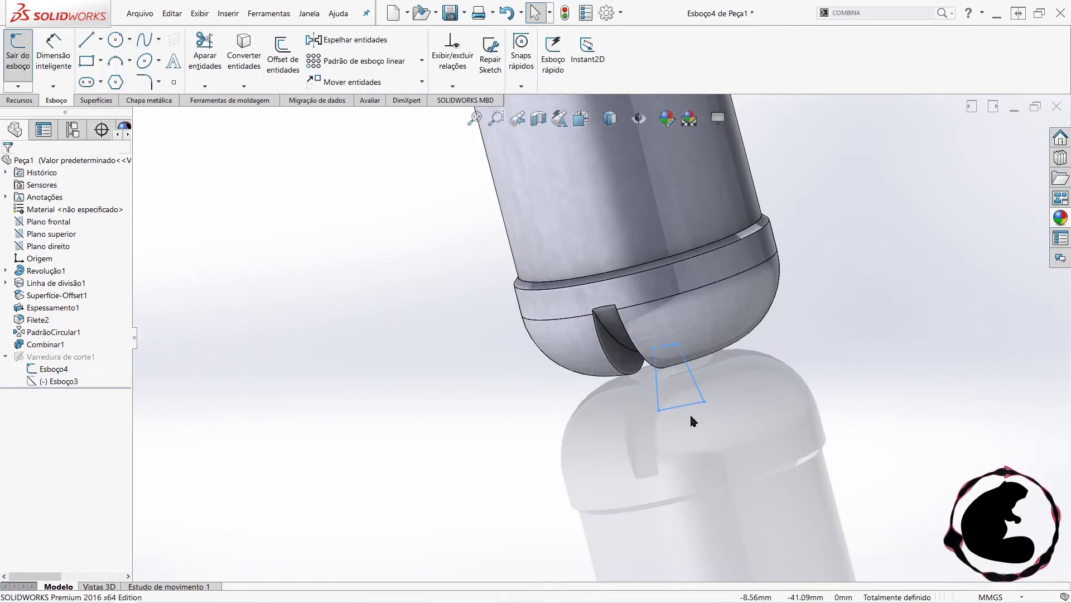
scroll(706, 414, "down", 2)
scroll(668, 353, "down", 2)
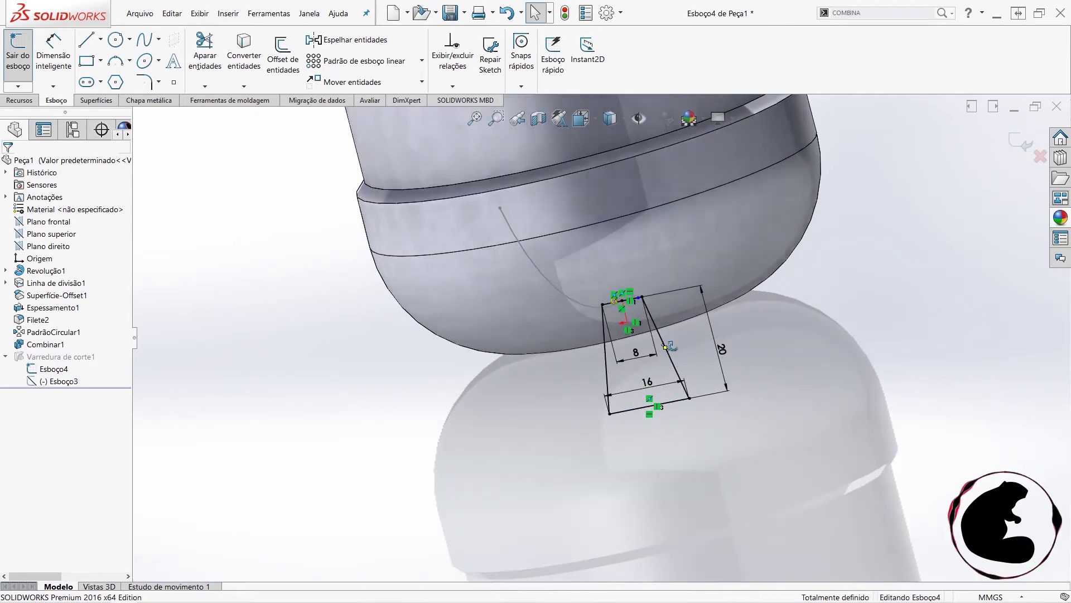
scroll(593, 375, "down", 3)
scroll(595, 377, "down", 3)
left_click(619, 391)
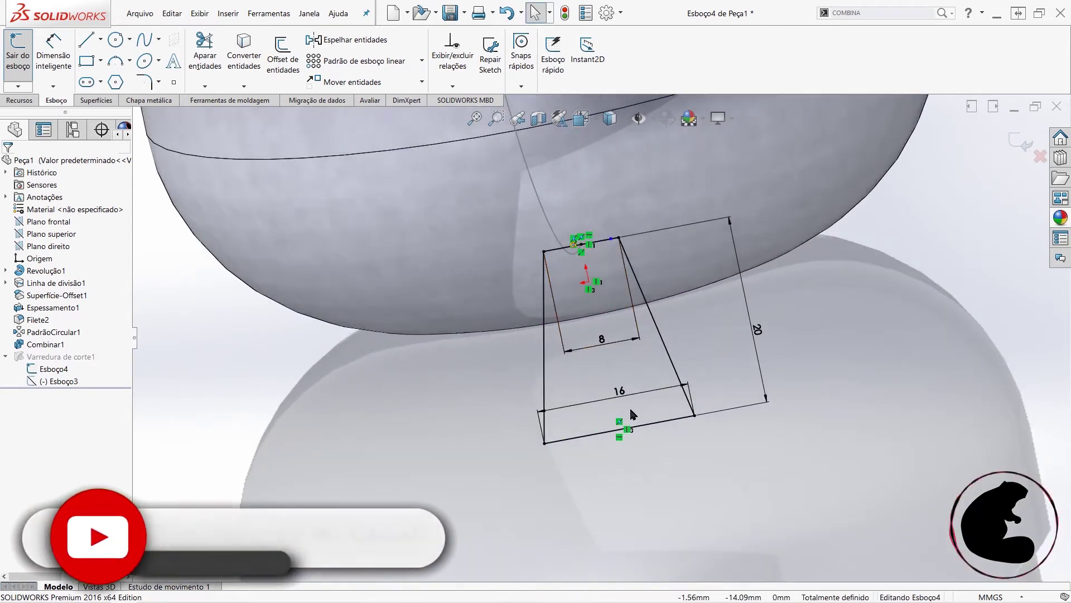
double_click(620, 391)
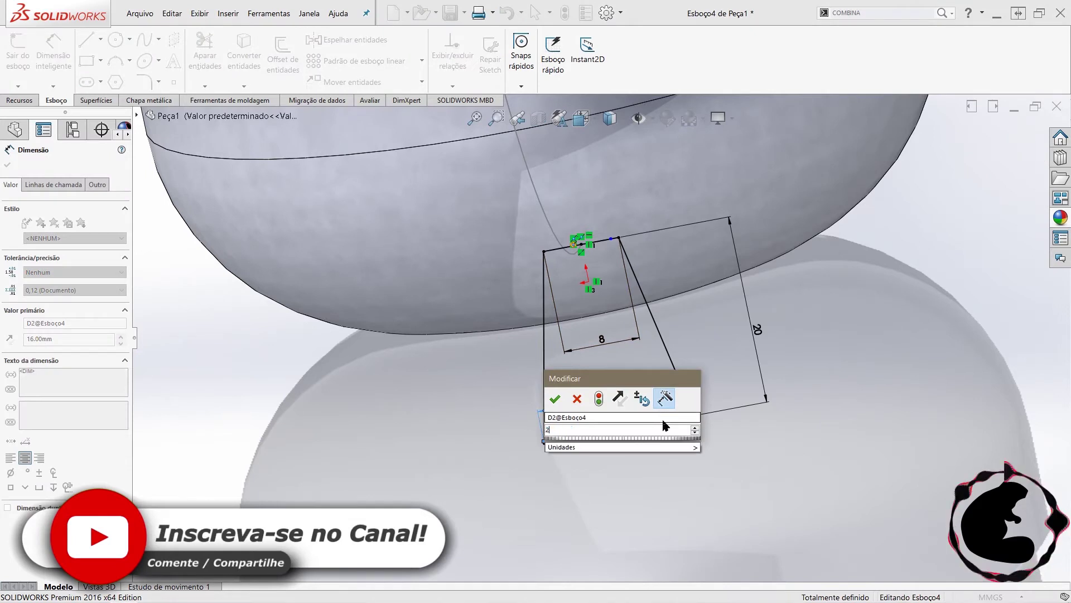
key("Return")
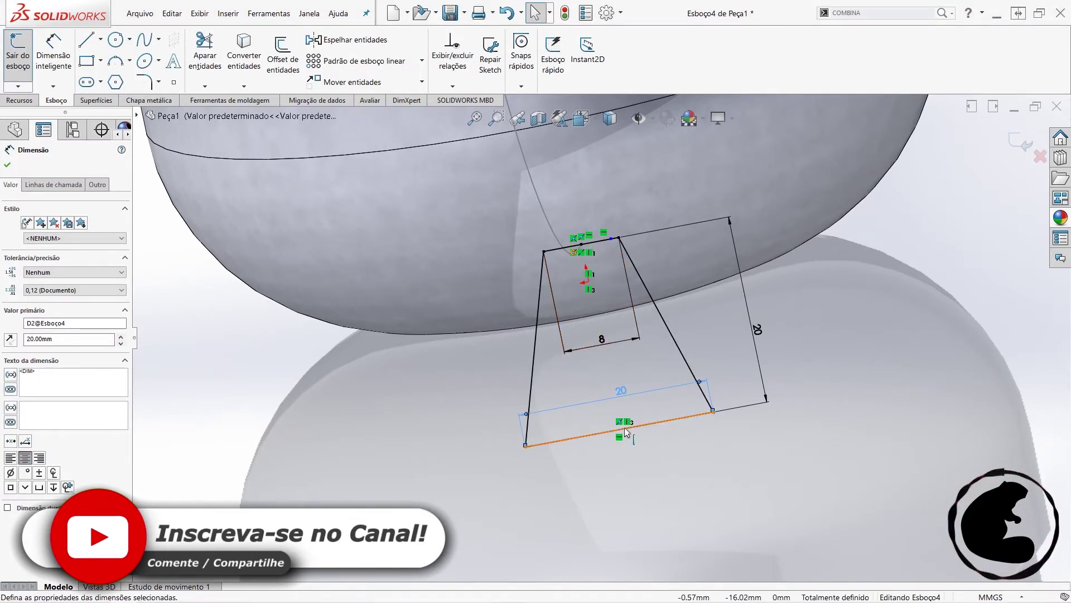
left_click(18, 53)
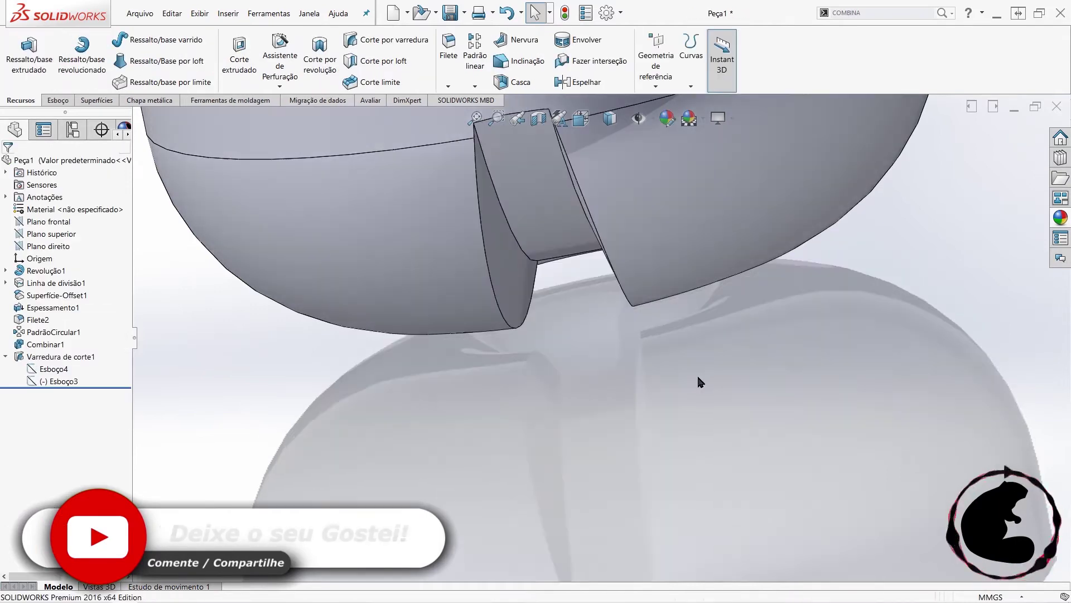
scroll(650, 359, "up", 3)
- Edit Esboço4 to set the top width to 6 mm and bottom width to 22 mm
mouse_move(608, 370)
middle_mouse_down()
mouse_move(632, 333)
mouse_move(624, 342)
middle_mouse_up()
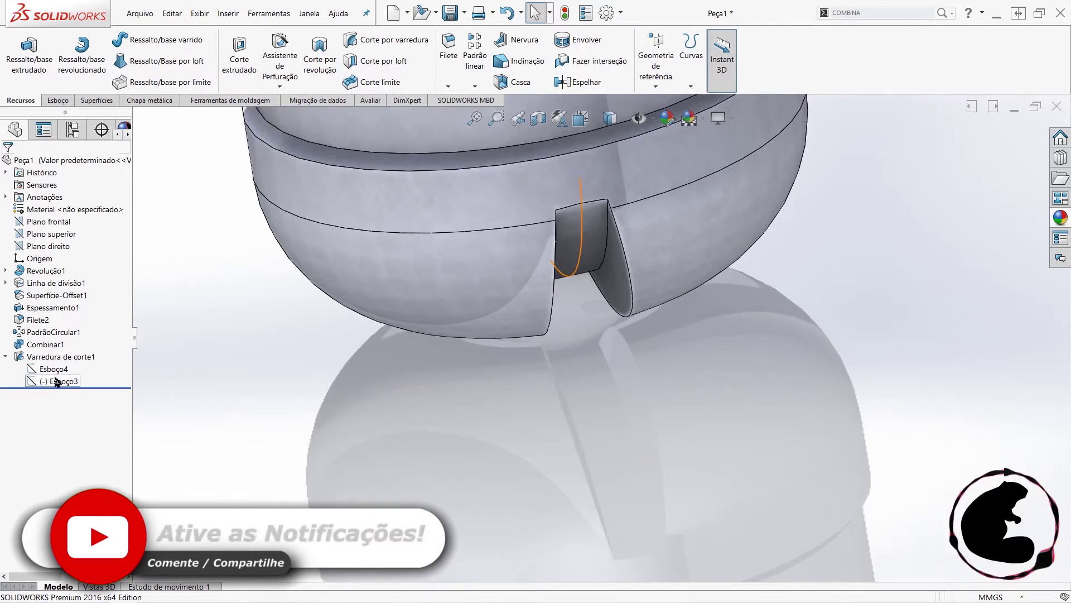
right_click(42, 372)
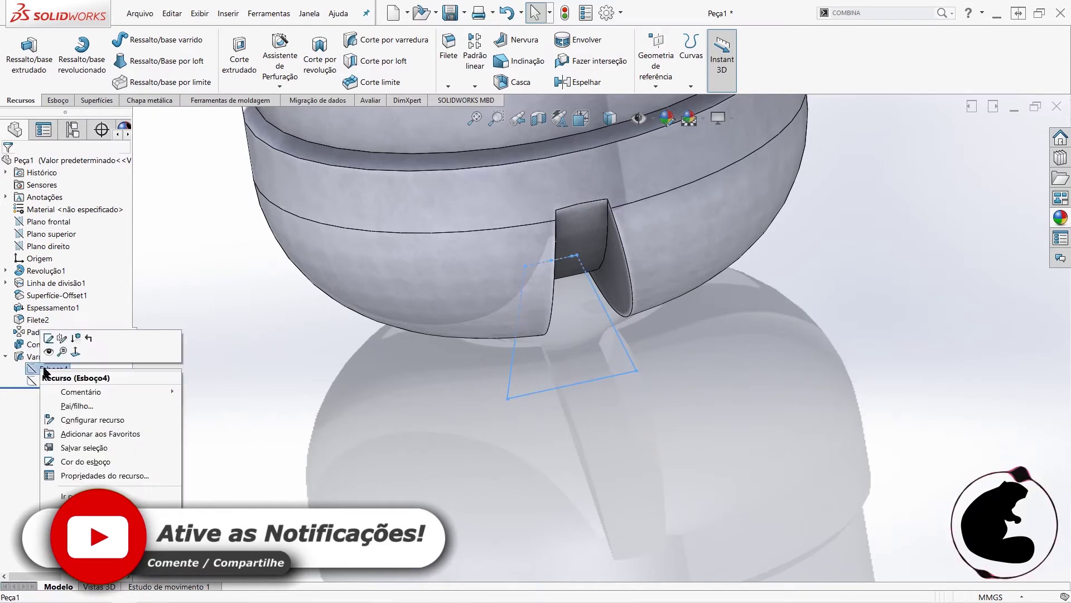
left_click(48, 338)
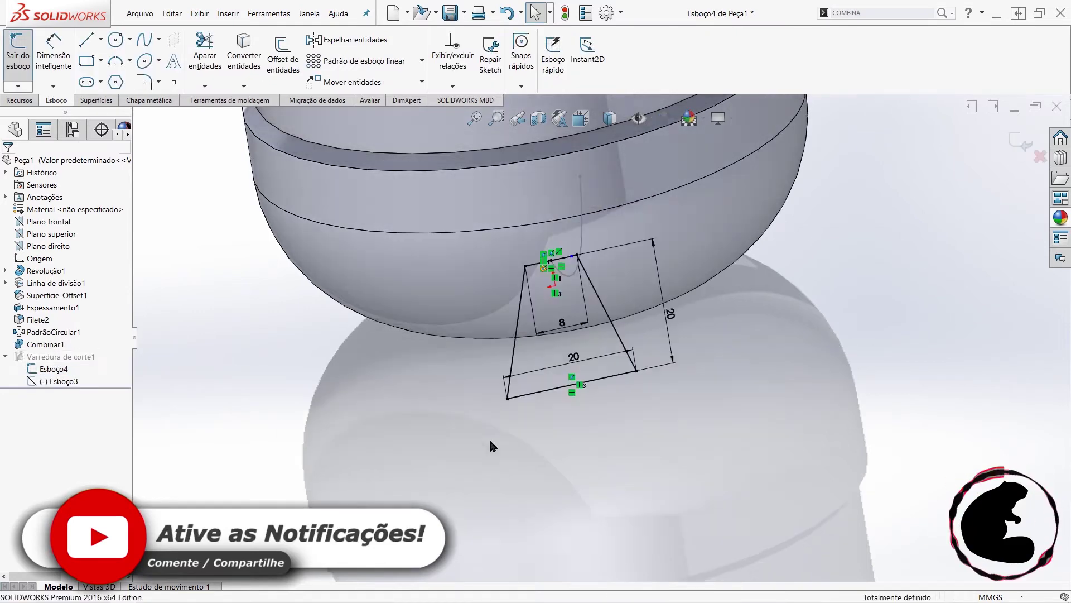
scroll(568, 313, "down", 2)
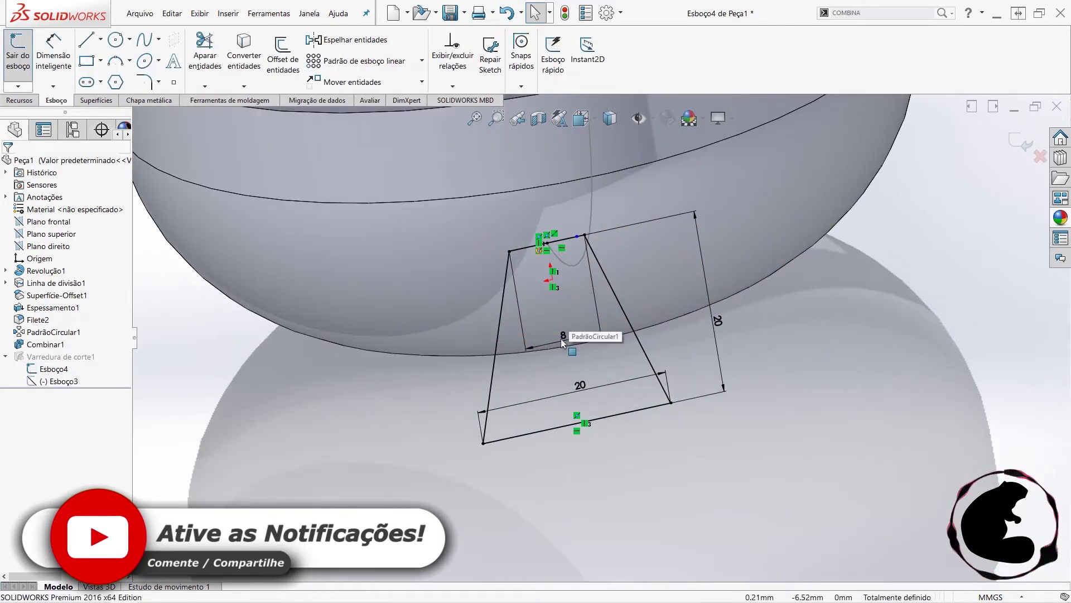
double_click(562, 336)
key("Return")
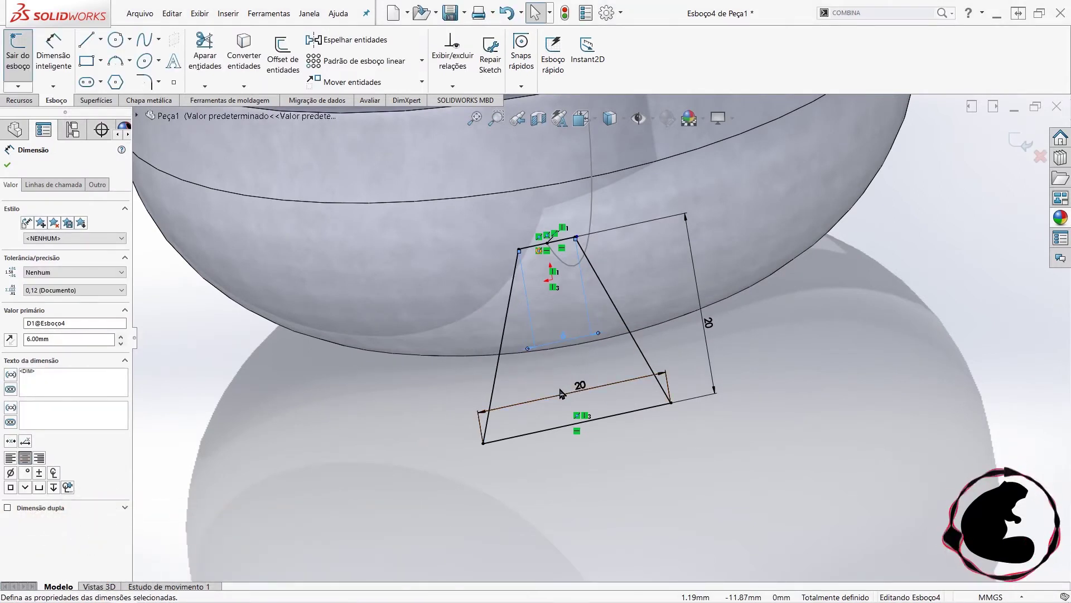
double_click(578, 396)
type("22")
key("Return")
left_click(18, 53)
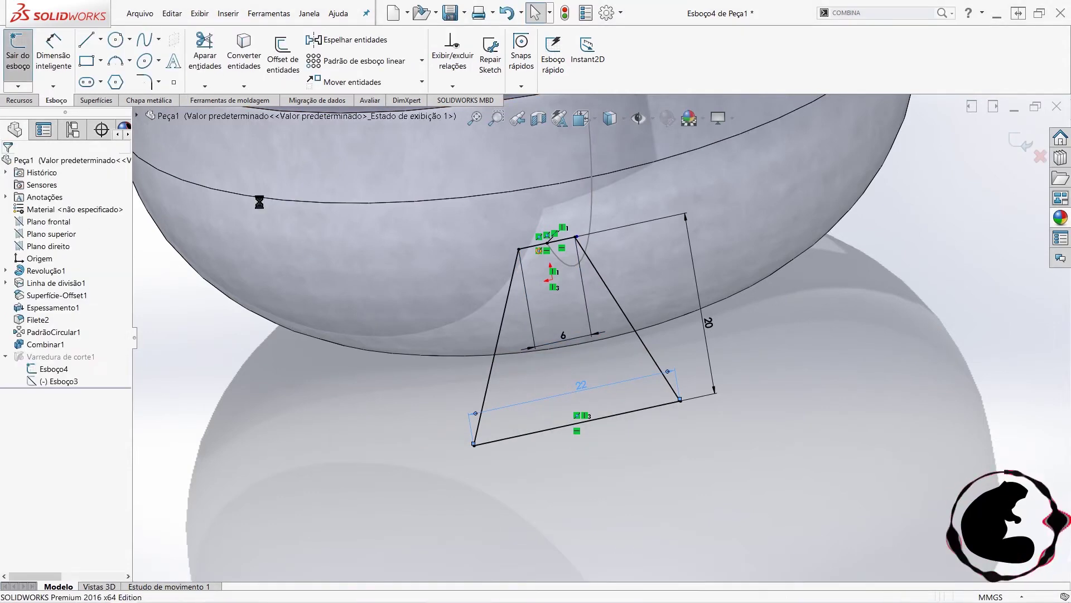
mouse_move(627, 383)
middle_mouse_down()
mouse_move(670, 380)
mouse_move(602, 363)
mouse_move(562, 371)
mouse_move(557, 408)
middle_mouse_up()
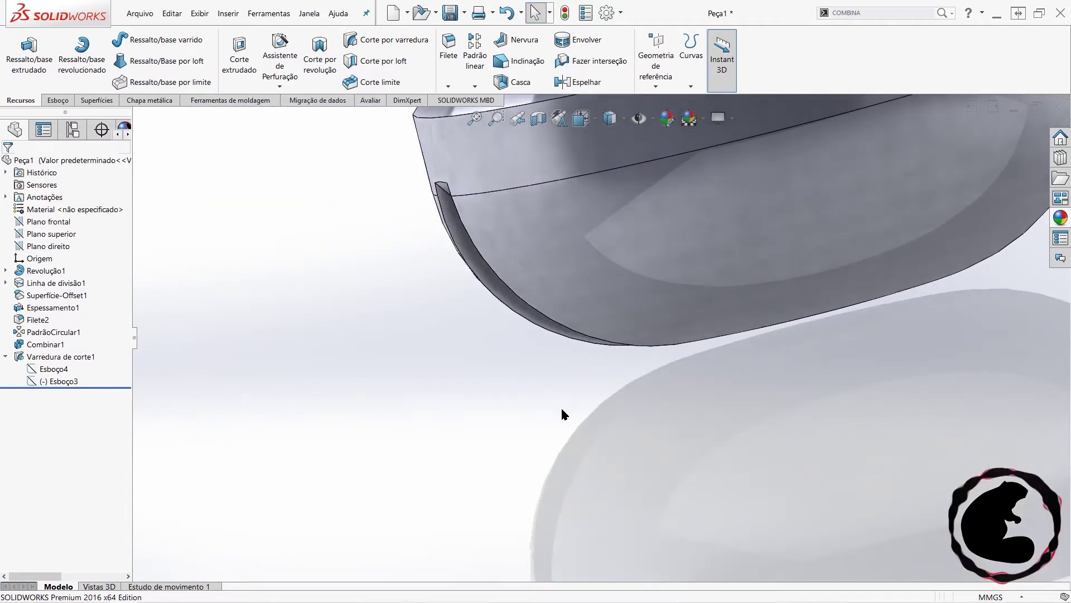
- Zoom and orbit the model to view the bottle's underside
scroll(545, 306, "up", 2)
scroll(545, 306, "up", 1)
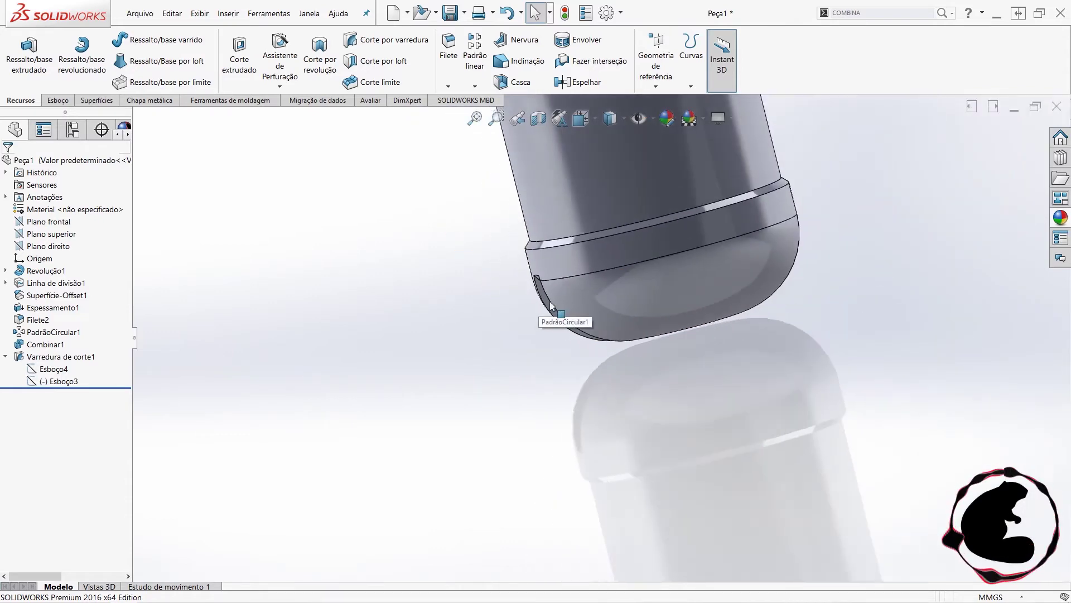
scroll(587, 301, "up", 1)
middle_click_drag(587, 301, 615, 320)
scroll(593, 359, "up", 1)
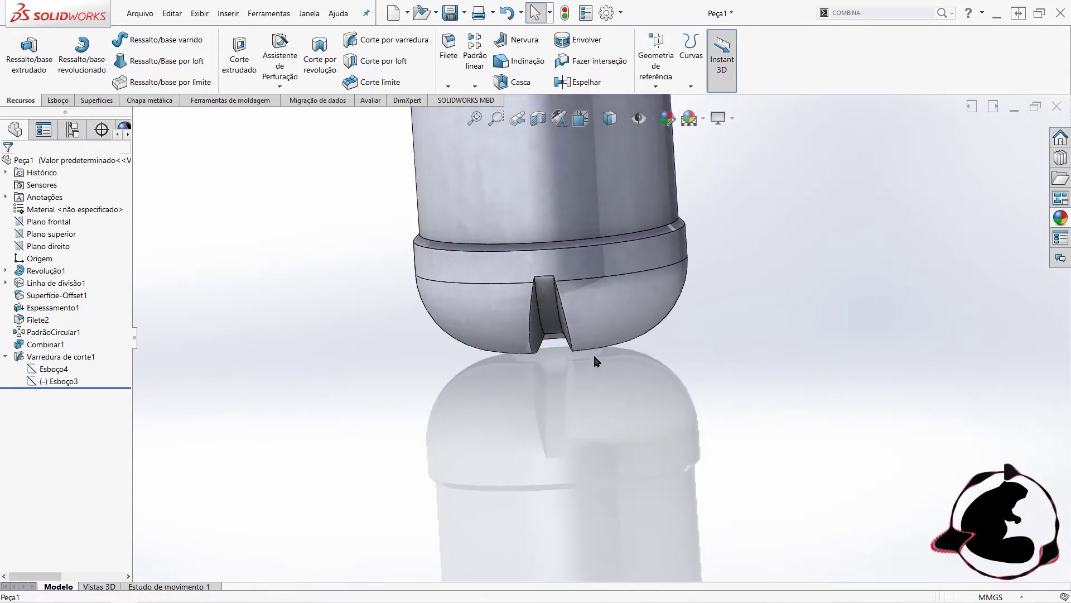
scroll(532, 329, "down", 2)
scroll(532, 328, "down", 2)
middle_click_drag(564, 332, 577, 284)
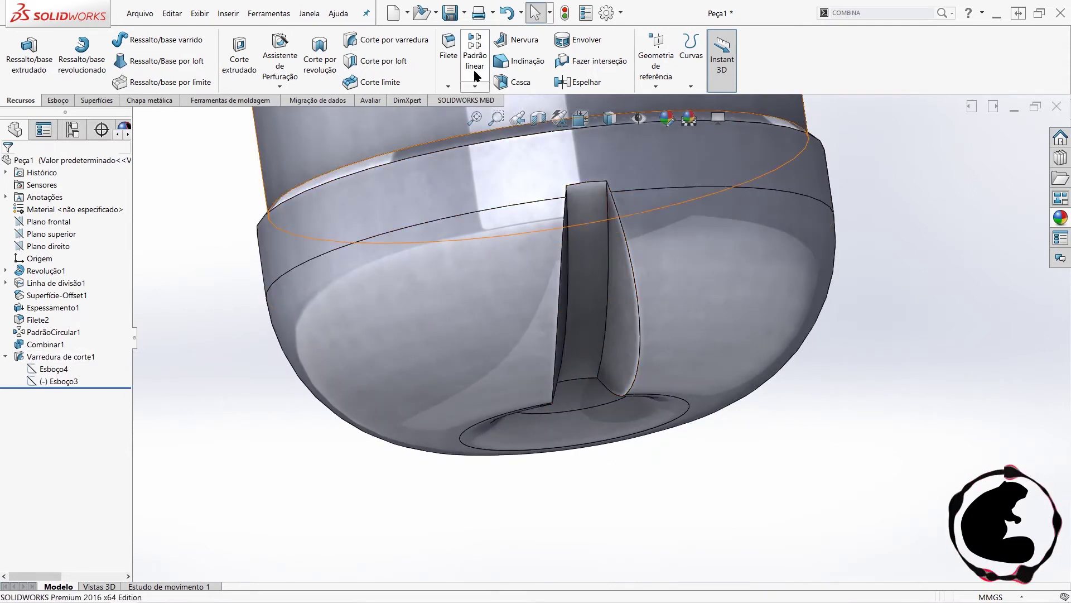
- Circular-pattern the swept groove cut 5 times around the bottle's cylindrical face axis
left_click(475, 85)
left_click(505, 111)
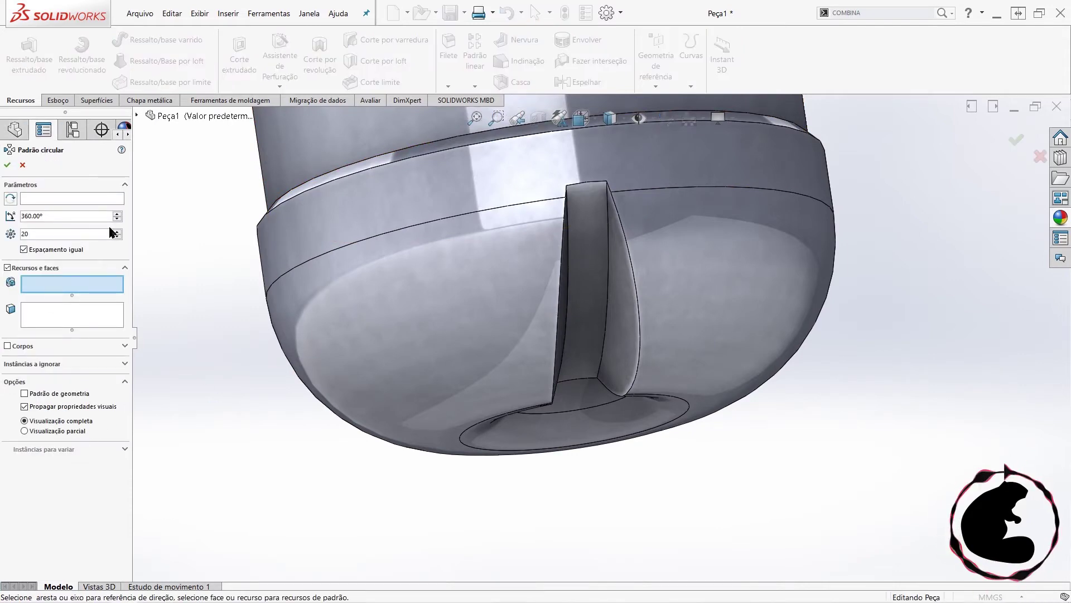
left_click(81, 199)
scroll(342, 303, "up", 3)
scroll(441, 237, "up", 1)
scroll(441, 238, "up", 1)
left_click(441, 238)
left_click(65, 286)
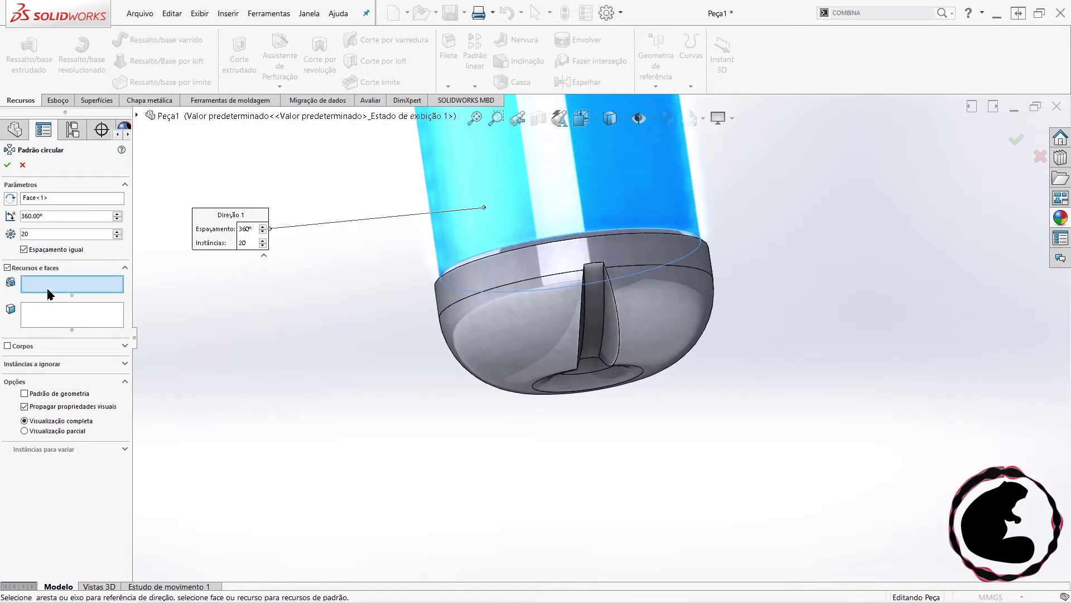
left_click(611, 318)
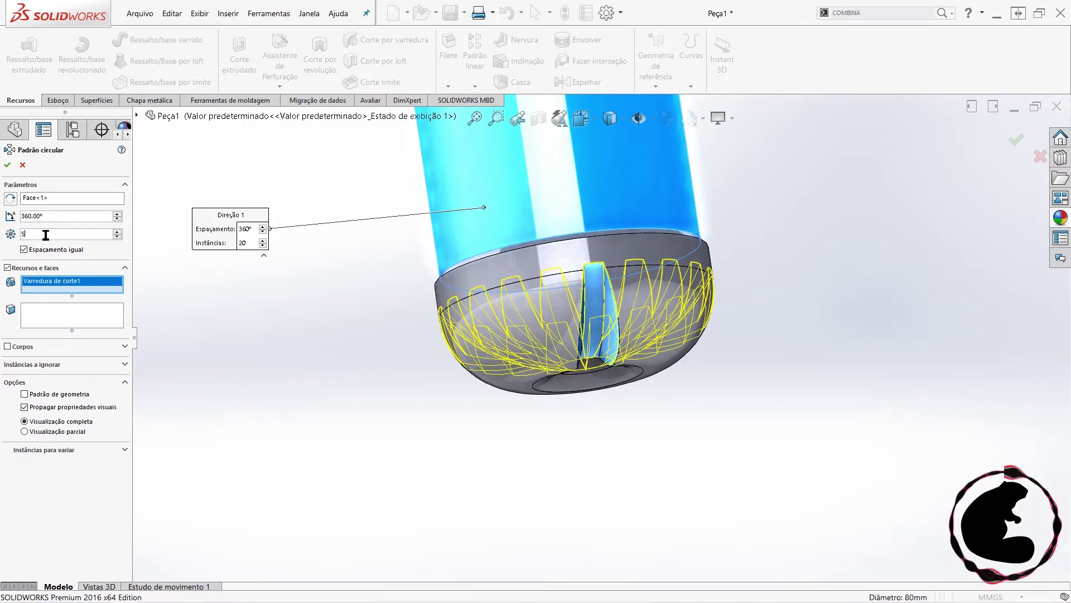
type("5")
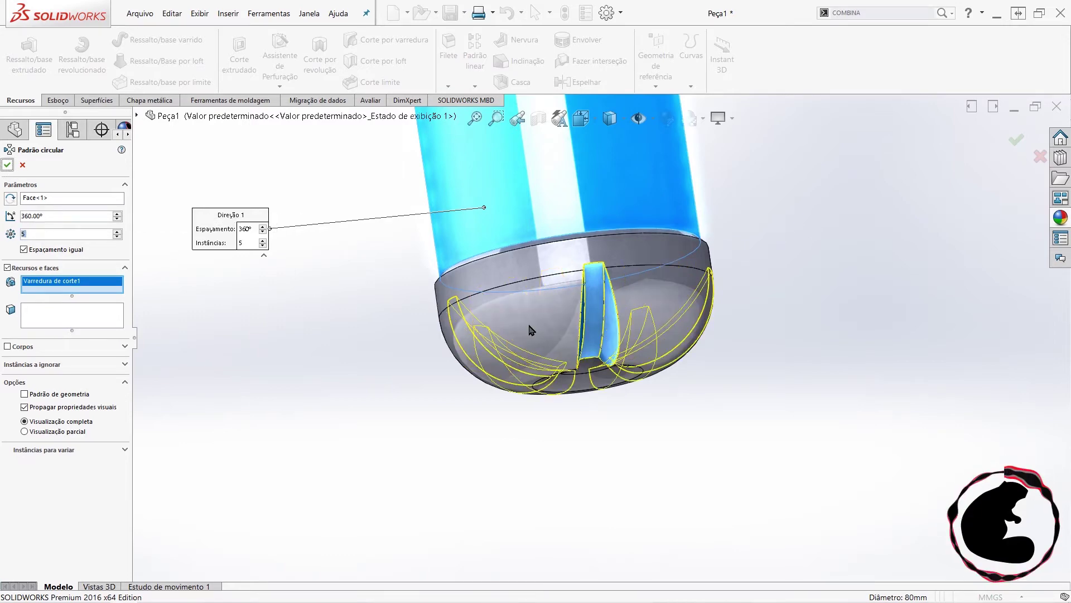
key("Return")
mouse_move(553, 299)
middle_mouse_down()
mouse_move(639, 360)
mouse_move(630, 344)
mouse_move(677, 407)
mouse_move(671, 420)
mouse_move(633, 385)
middle_mouse_up()
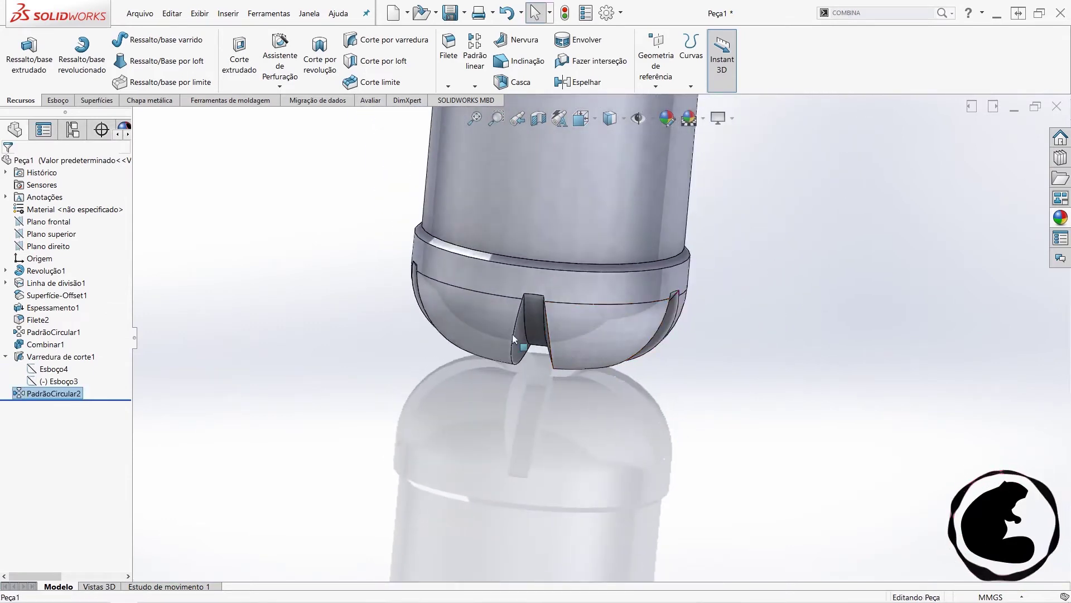
- Start a fillet and select the side edges of the first grooves around the base
left_click(449, 47)
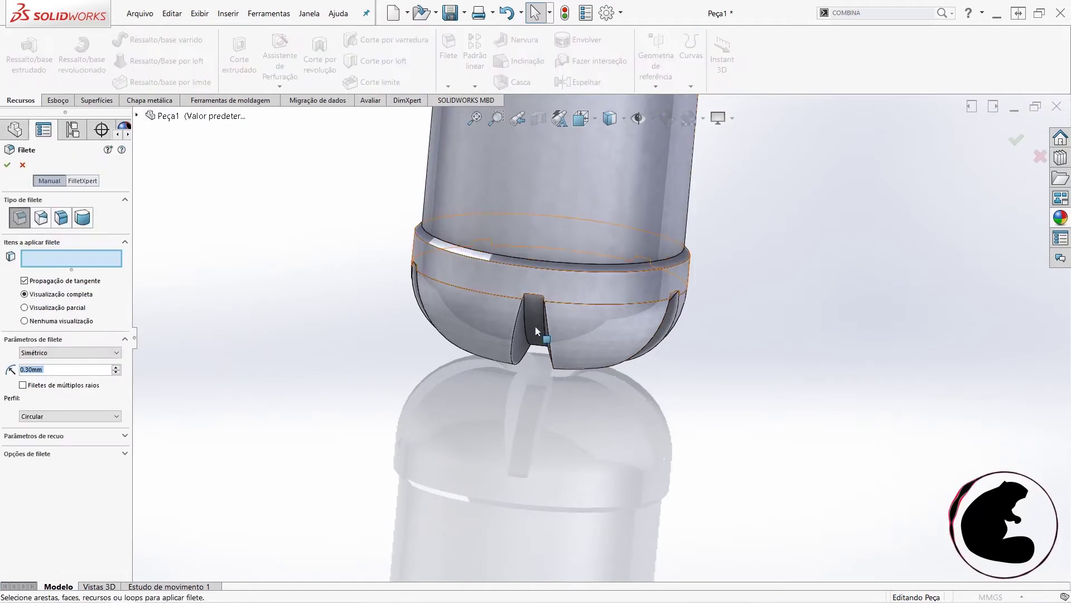
scroll(519, 347, "down", 3)
scroll(519, 347, "down", 3)
left_click(518, 331)
middle_click_drag(609, 349, 618, 326)
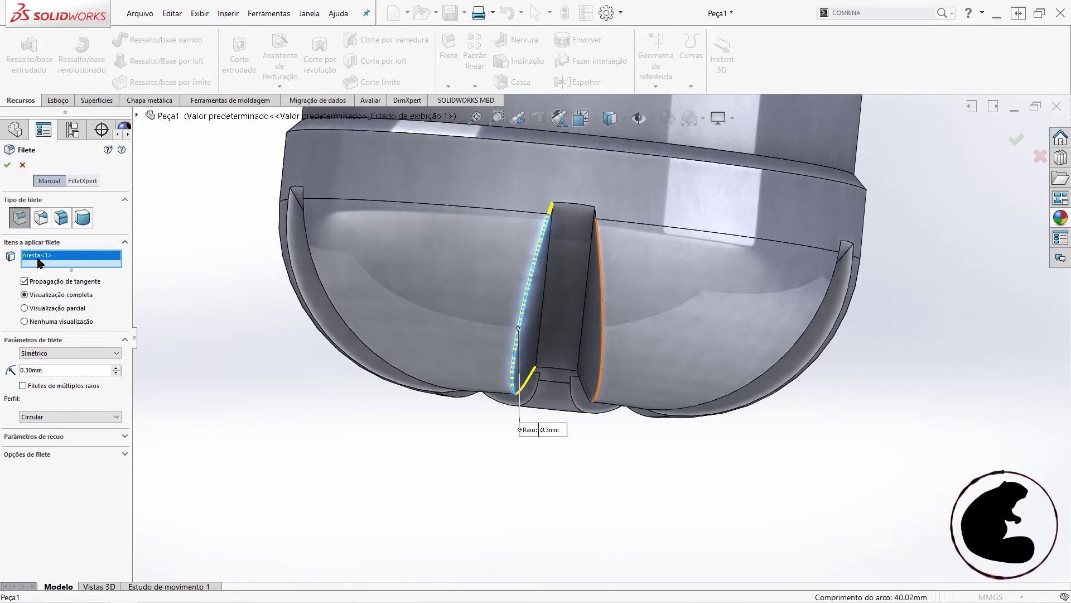
key("Delete")
left_click(544, 290)
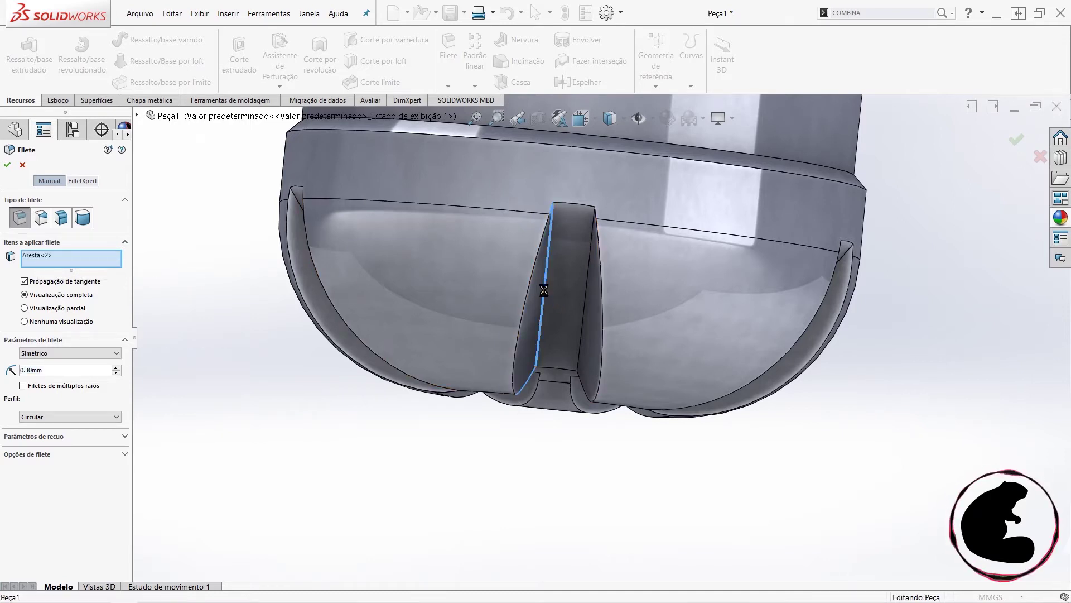
left_click(584, 310)
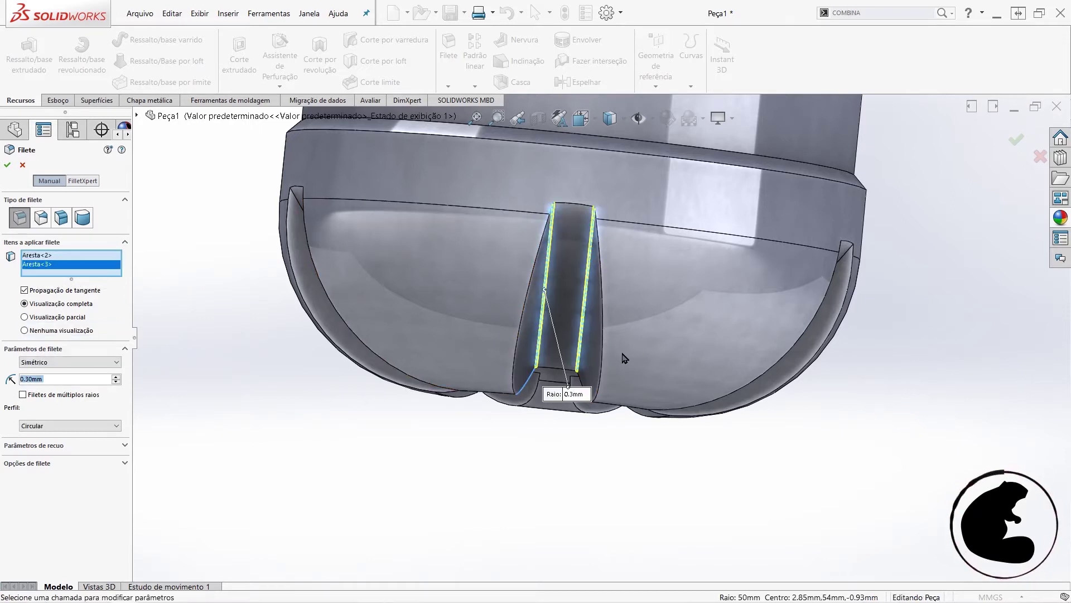
scroll(641, 357, "up", 2)
mouse_move(640, 355)
middle_mouse_down()
mouse_move(654, 355)
mouse_move(625, 379)
mouse_move(626, 326)
mouse_move(692, 329)
middle_mouse_up()
left_click(626, 326)
left_click(669, 335)
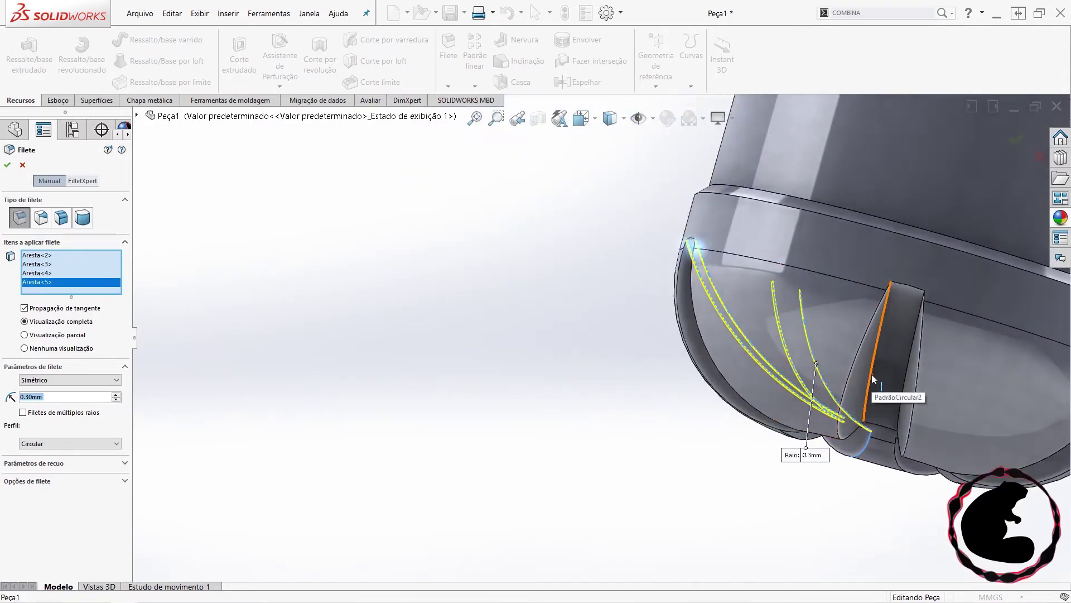
left_click(874, 378)
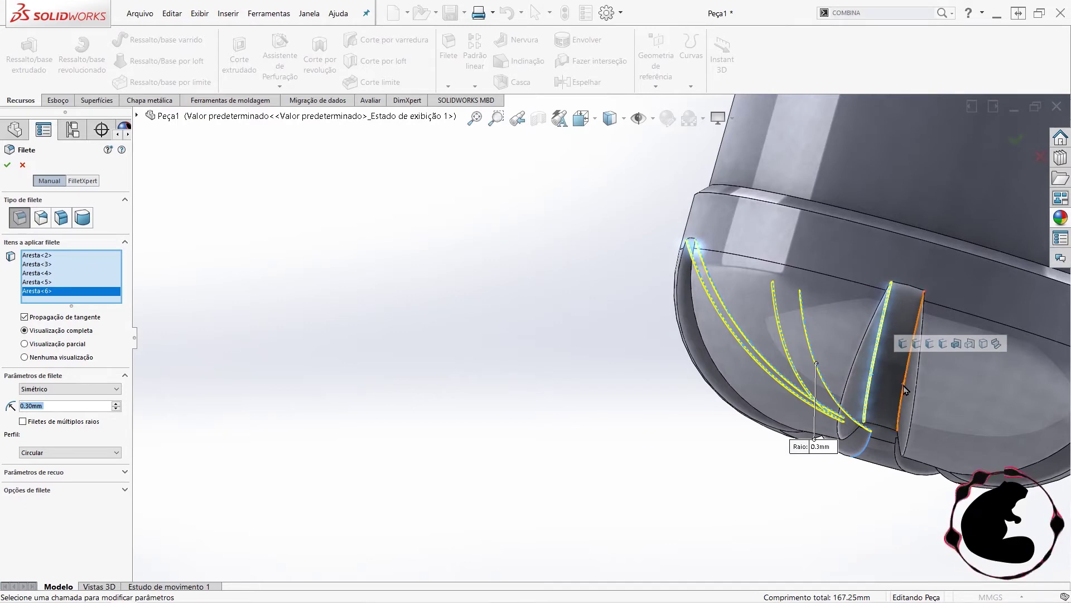
left_click(903, 384)
mouse_move(893, 407)
middle_mouse_down()
mouse_move(868, 349)
mouse_move(1006, 431)
mouse_move(989, 392)
mouse_move(1000, 411)
middle_mouse_up()
left_click(993, 395)
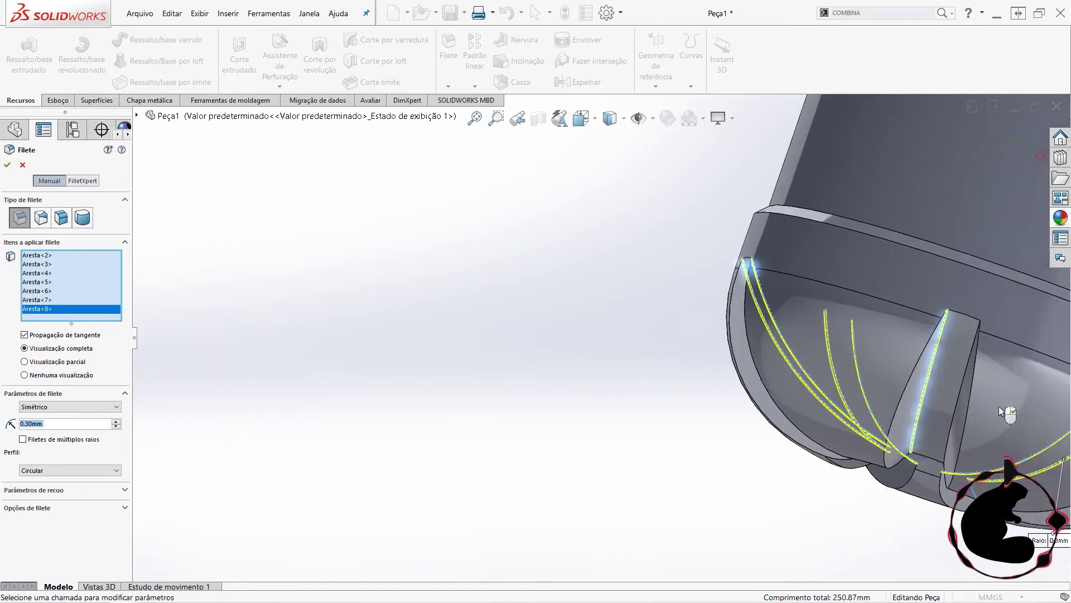
- Add the remaining grooves' side edges to the fillet selection
scroll(796, 383, "down", 2)
scroll(791, 395, "down", 2)
scroll(791, 396, "down", 2)
scroll(790, 373, "down", 2)
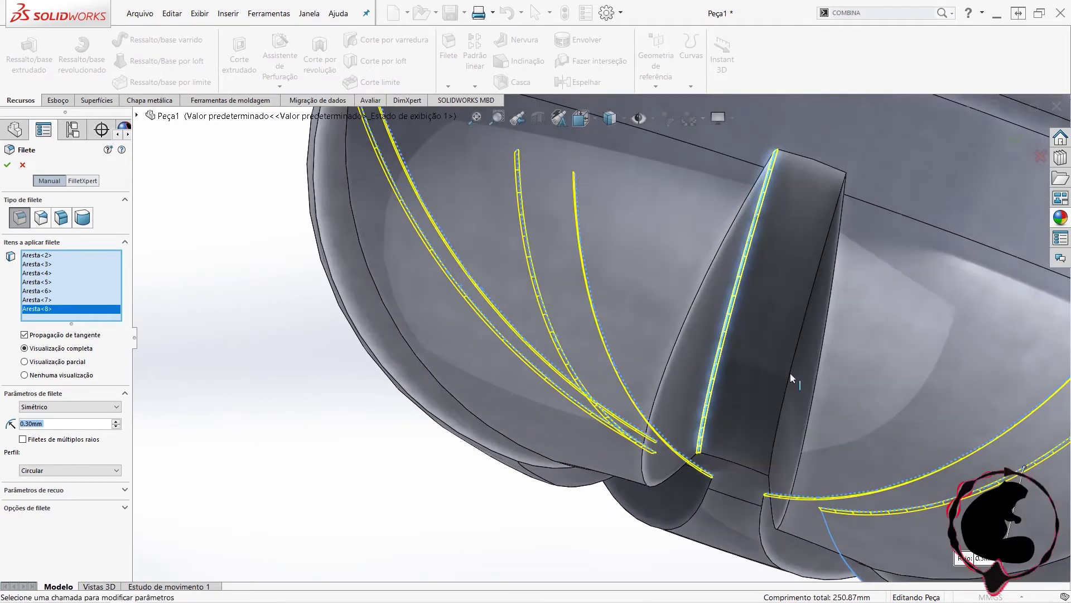
left_click(795, 374)
scroll(870, 406, "up", 3)
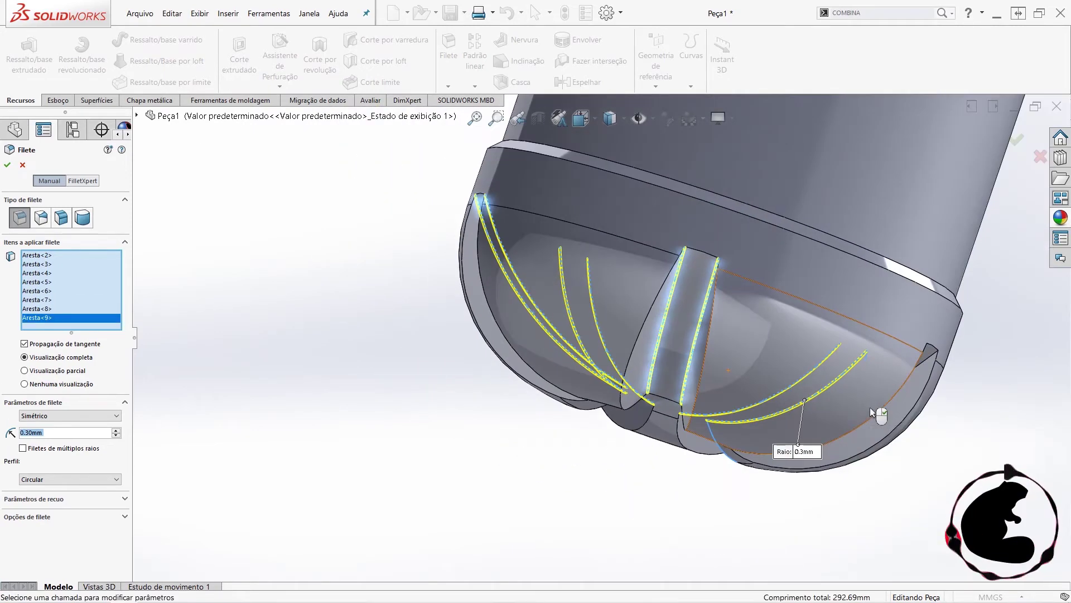
middle_click_drag(855, 403, 893, 413)
scroll(917, 421, "down", 3)
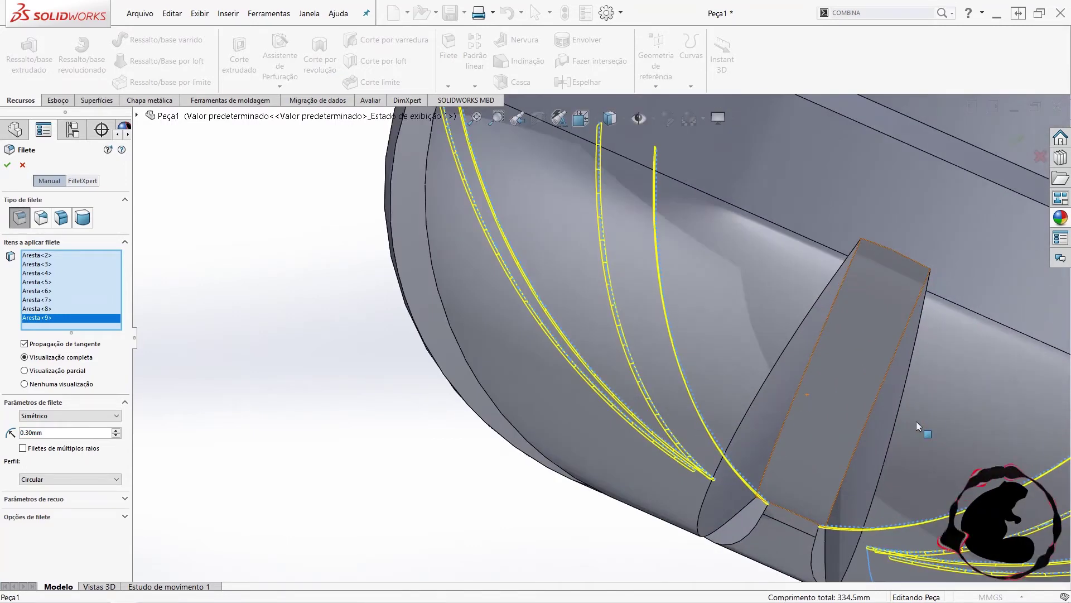
left_click(813, 374)
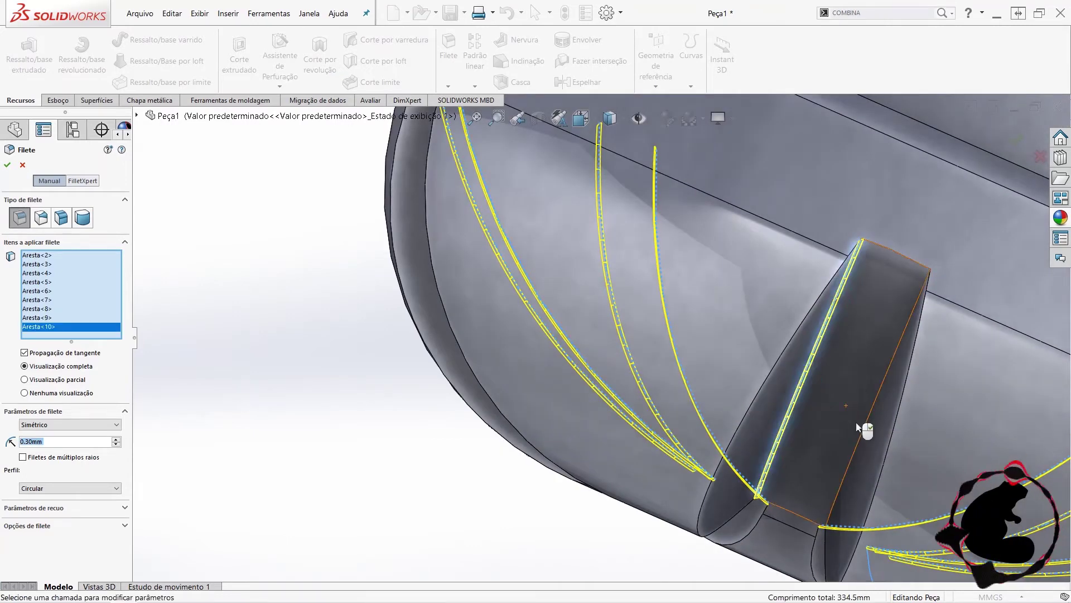
left_click(868, 436)
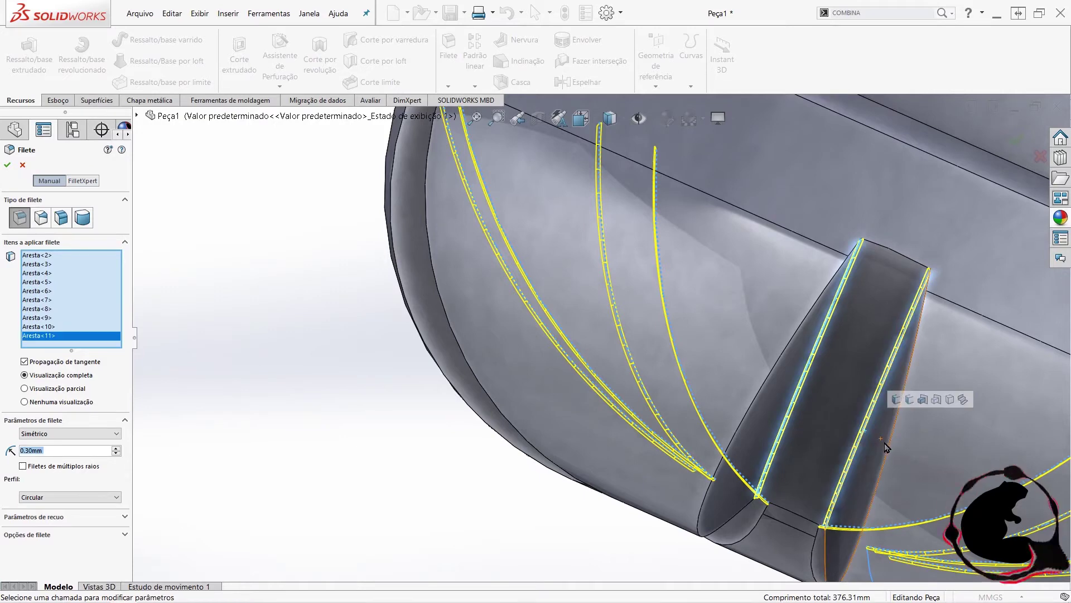
scroll(871, 444, "up", 3)
scroll(837, 441, "up", 2)
middle_click_drag(793, 433, 706, 433)
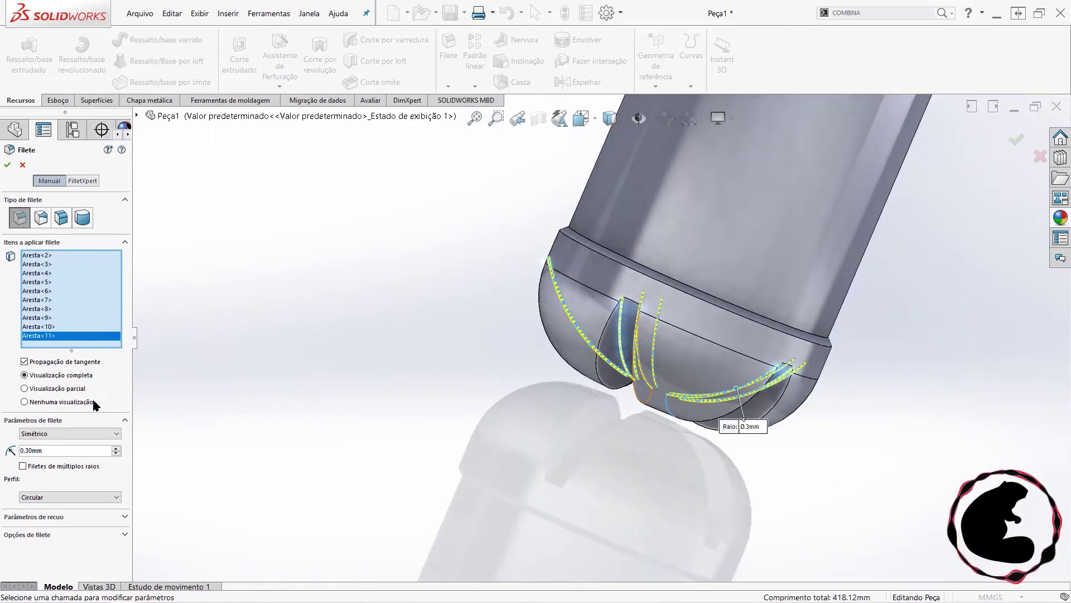
- Try fillet radii of 10, 6 and 5 mm, settling on 4 mm
type("10")
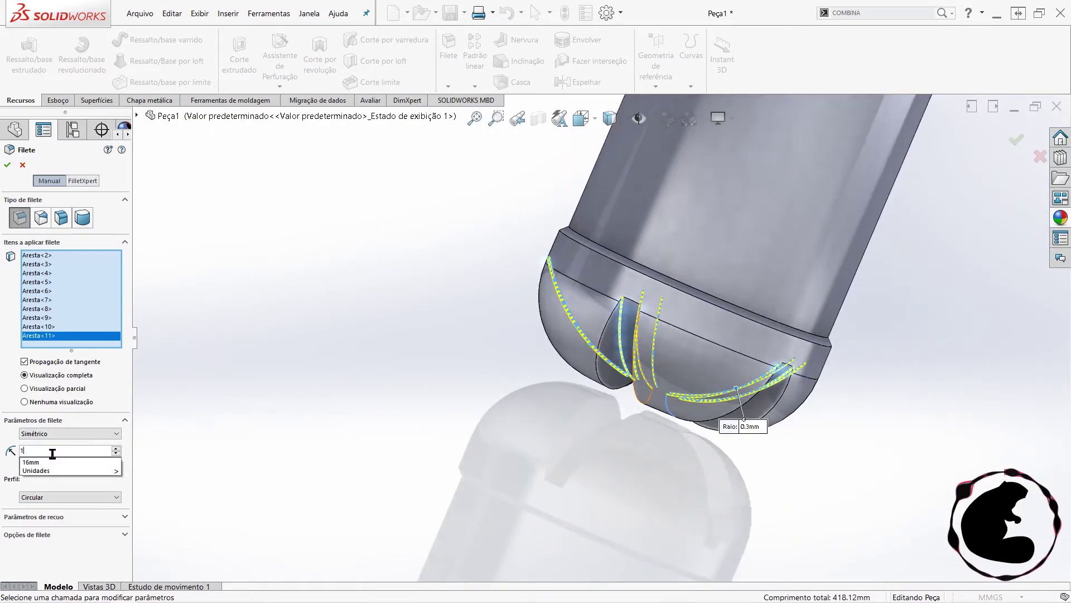
key("Return")
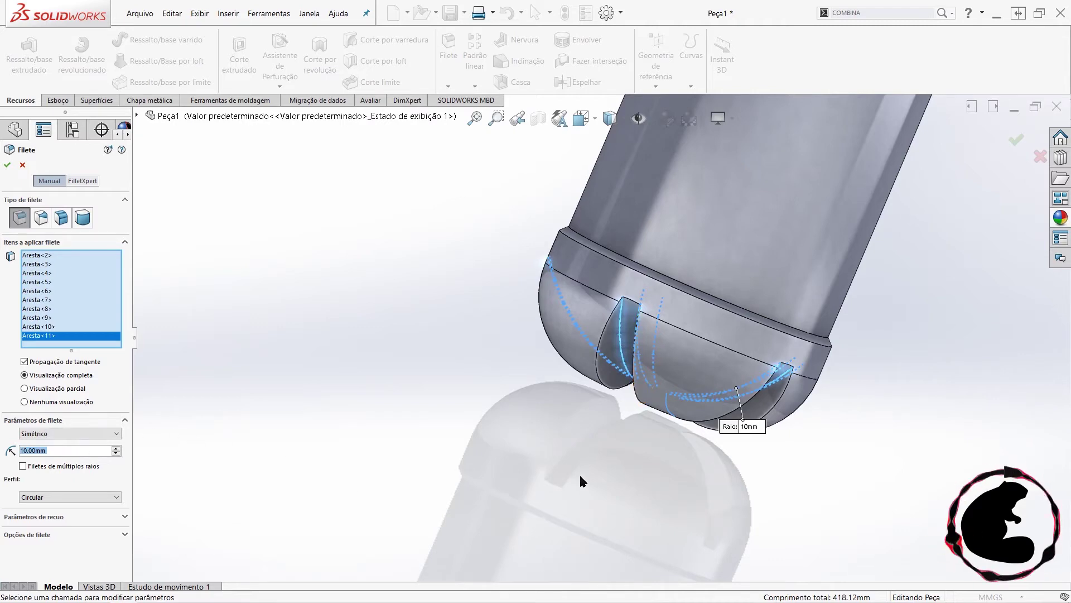
scroll(586, 364, "down", 3)
scroll(653, 366, "down", 3)
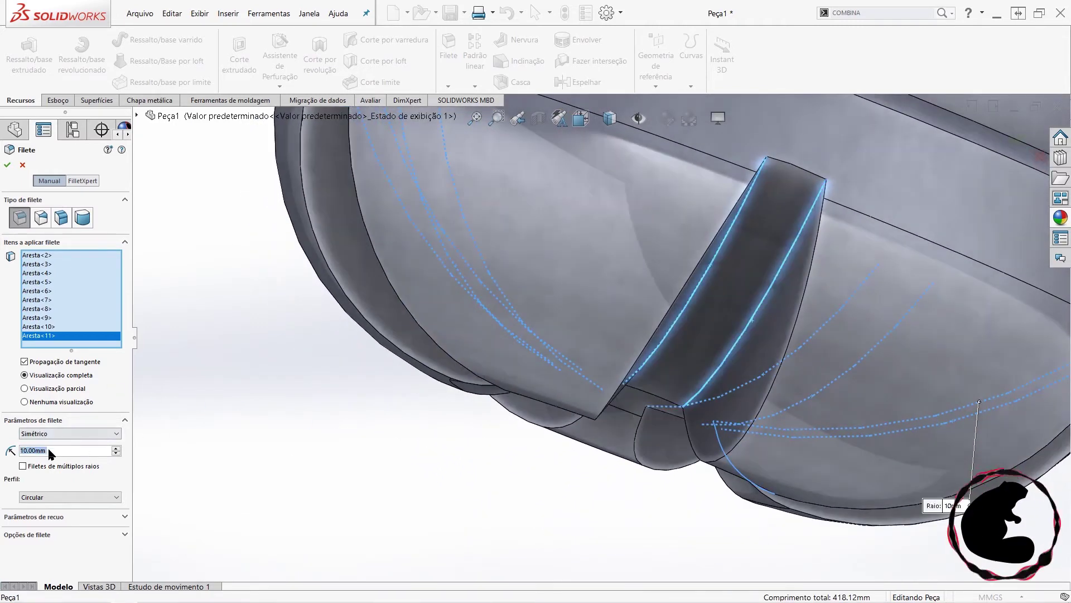
type("6")
key("Return")
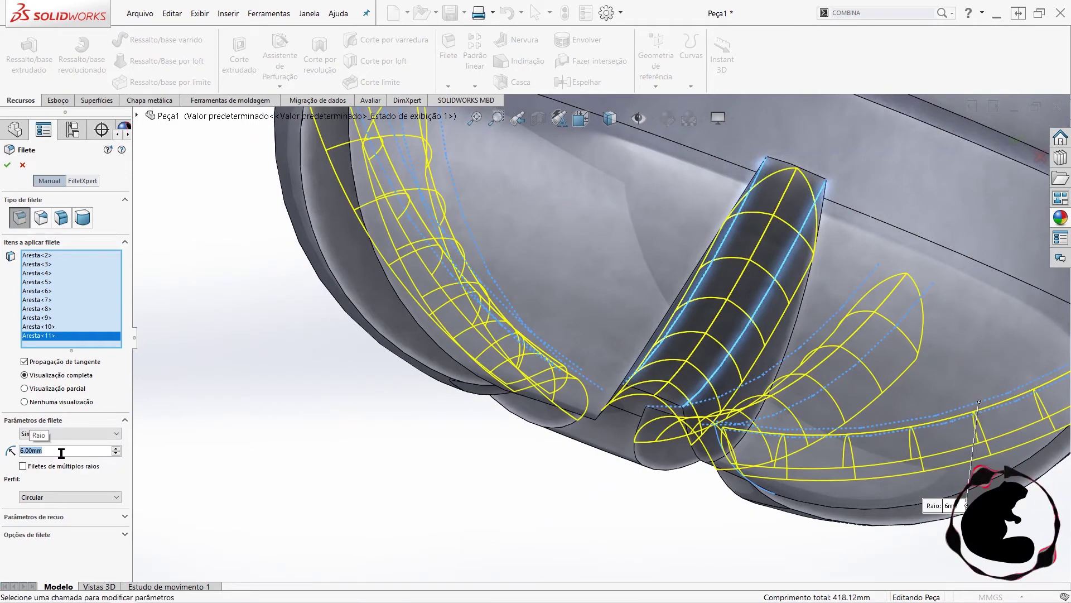
type("5")
key("Return")
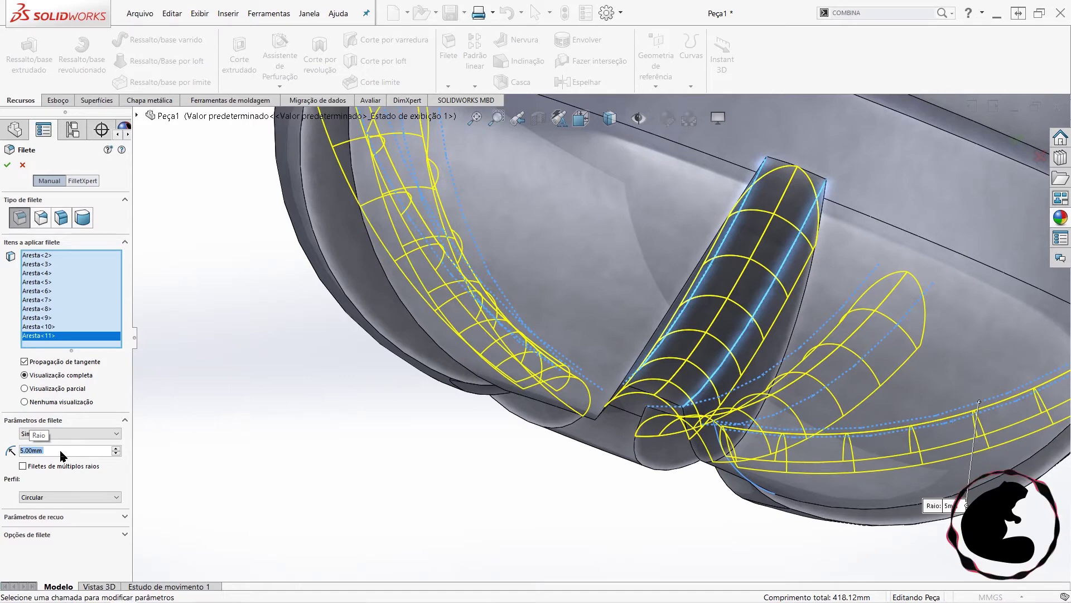
type("4")
key("Return")
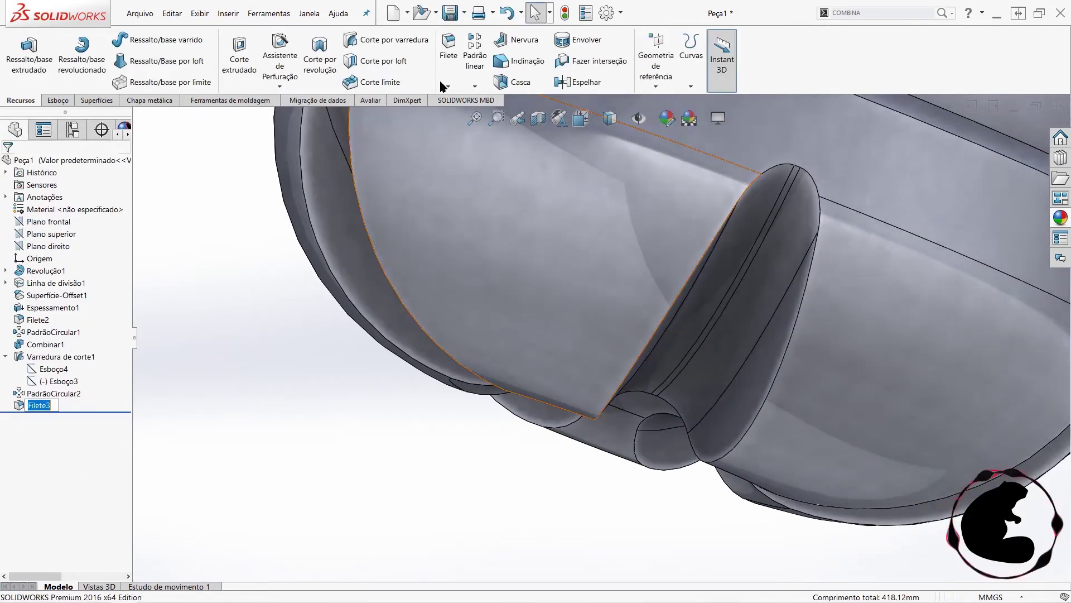
- Start a new fillet and select the five groove-end edges around the bottle base
left_click(448, 50)
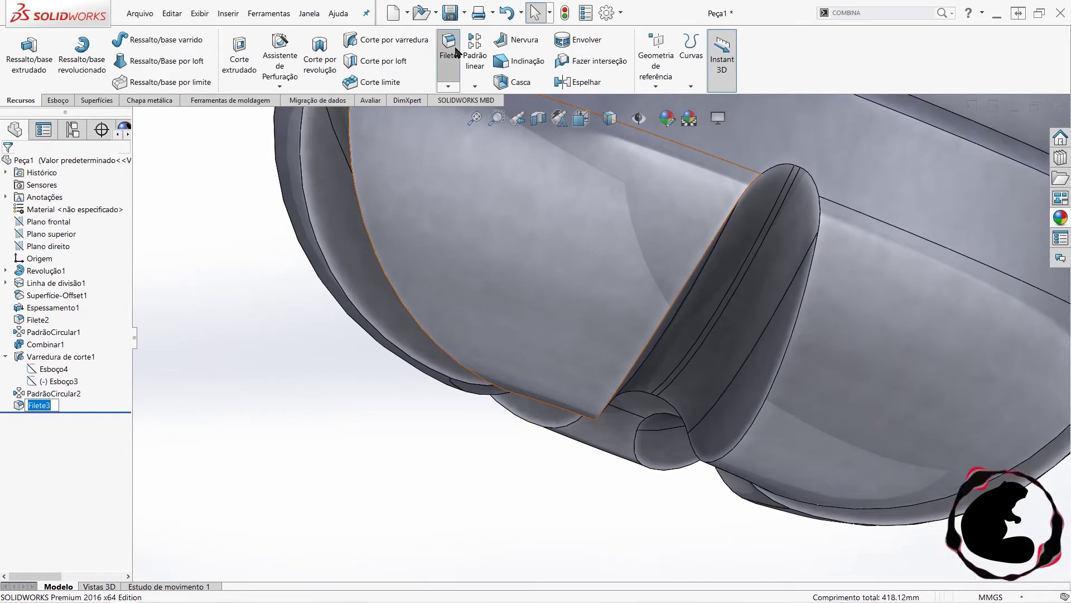
left_click(669, 315)
mouse_move(777, 371)
middle_mouse_down()
mouse_move(787, 388)
mouse_move(863, 417)
middle_mouse_up()
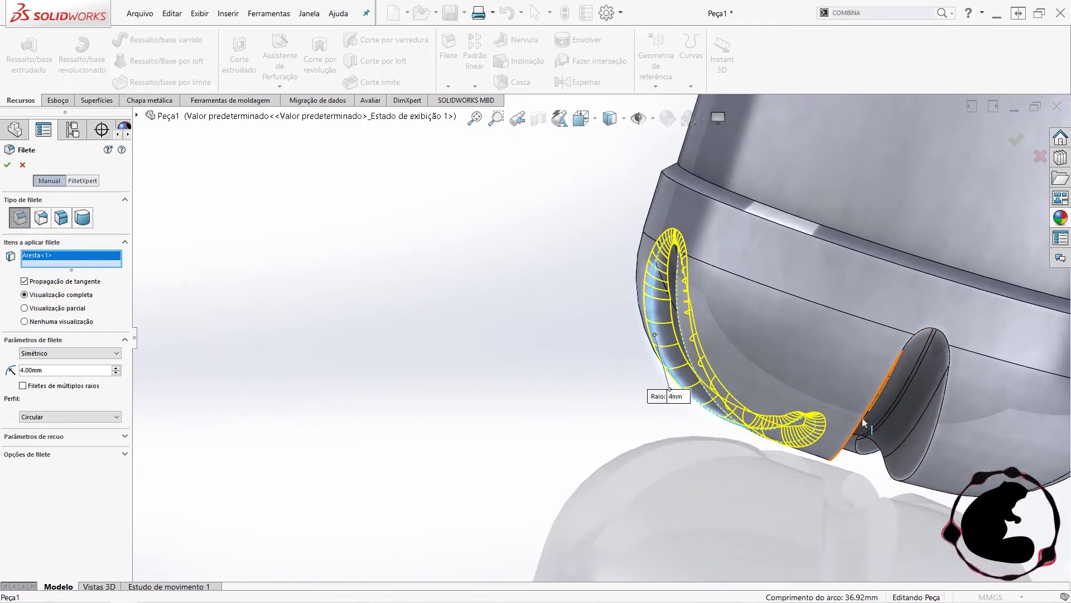
left_click(863, 420)
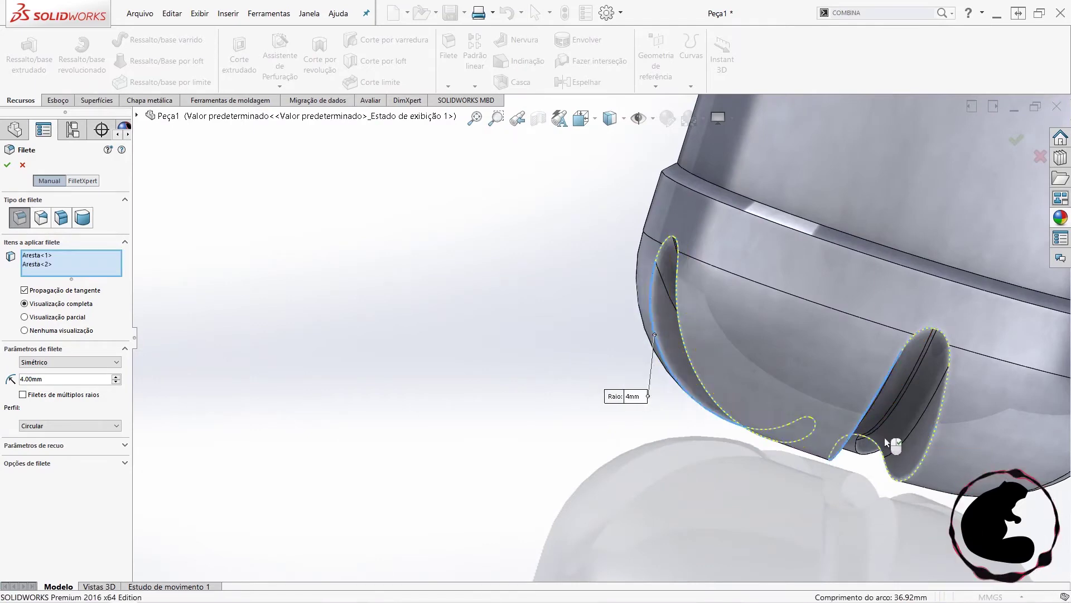
mouse_move(904, 447)
middle_mouse_down()
mouse_move(916, 466)
mouse_move(913, 414)
mouse_move(997, 417)
mouse_move(972, 423)
middle_mouse_up()
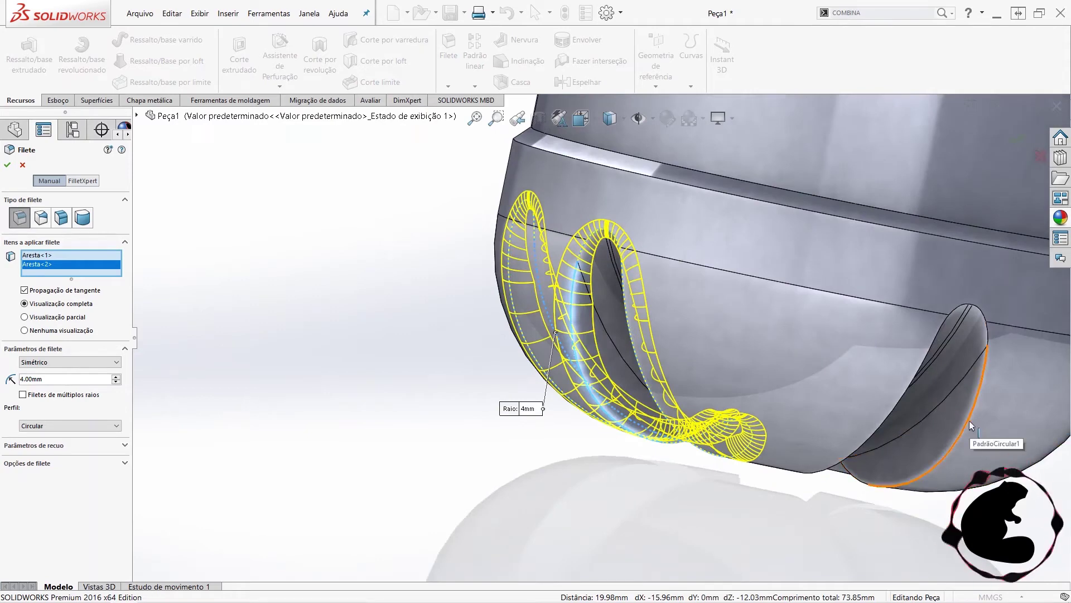
left_click(970, 420)
scroll(980, 431, "up", 3)
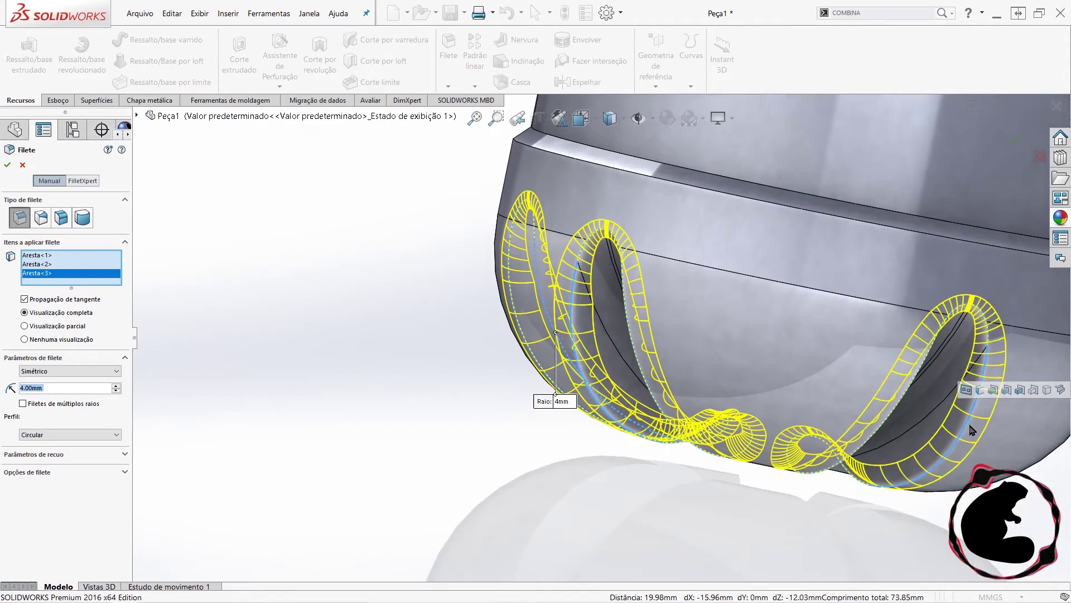
scroll(978, 433, "up", 5)
mouse_move(978, 433)
middle_mouse_down()
mouse_move(887, 424)
mouse_move(780, 382)
middle_mouse_up()
scroll(780, 381, "down", 2)
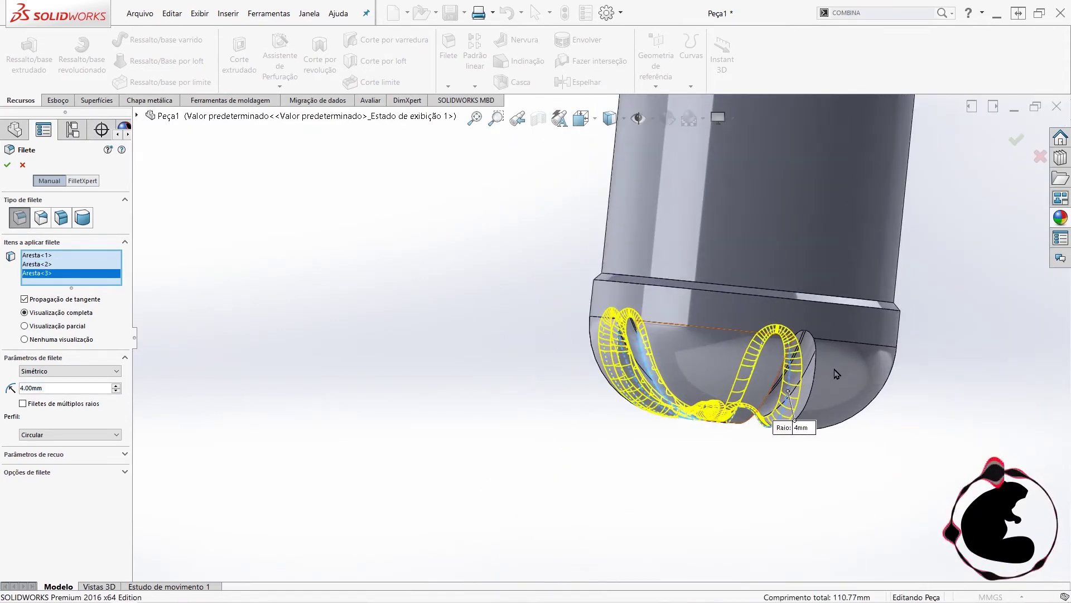
scroll(759, 377, "down", 2)
scroll(736, 371, "down", 2)
scroll(720, 367, "down", 2)
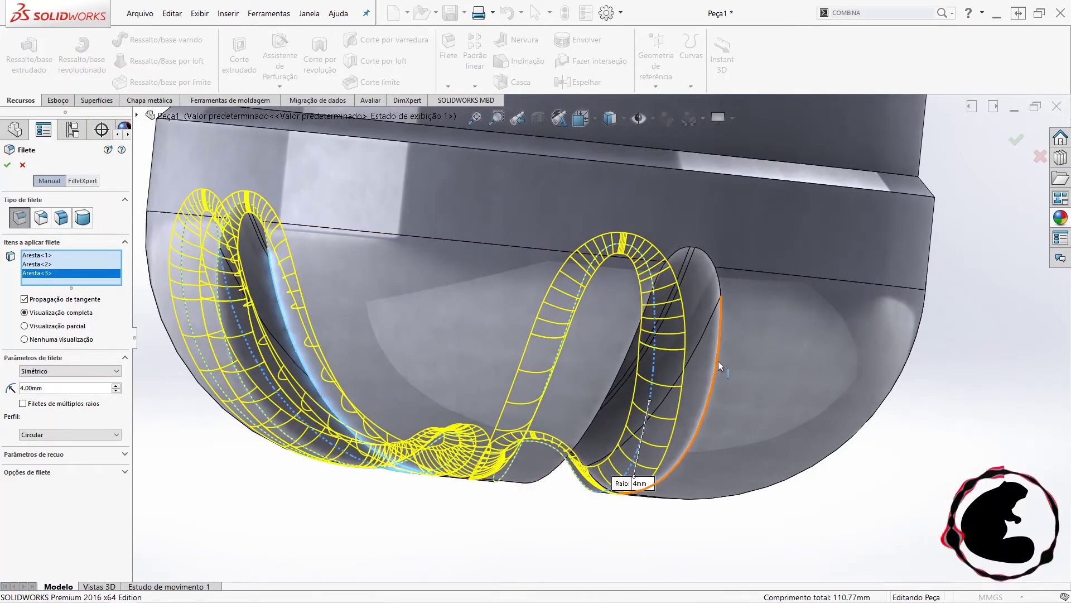
left_click(719, 360)
middle_click_drag(930, 427, 883, 423)
scroll(949, 432, "down", 1)
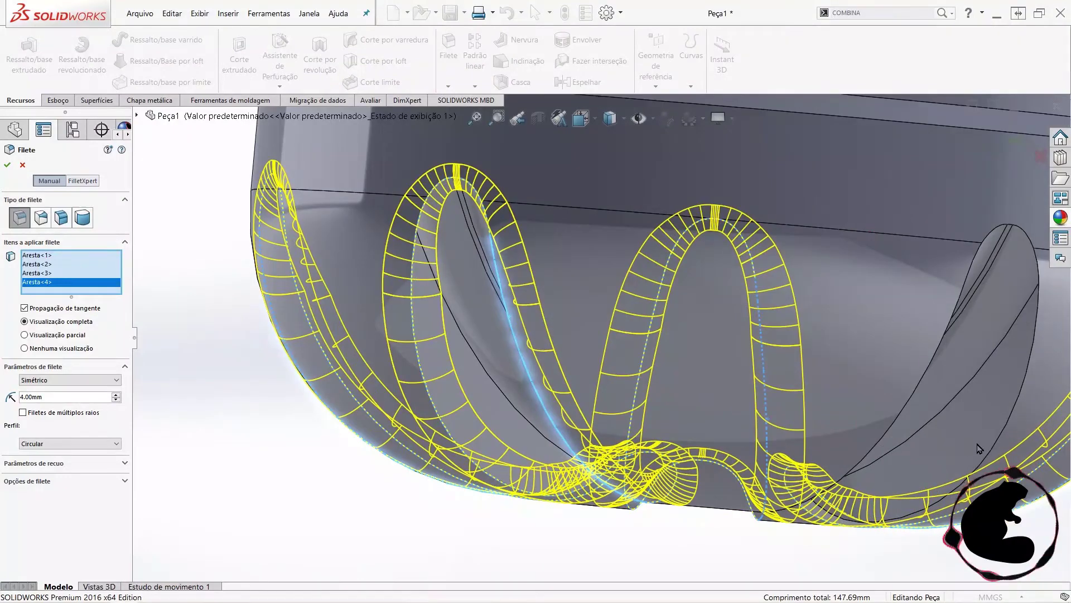
scroll(1002, 432, "down", 1)
left_click(1000, 449)
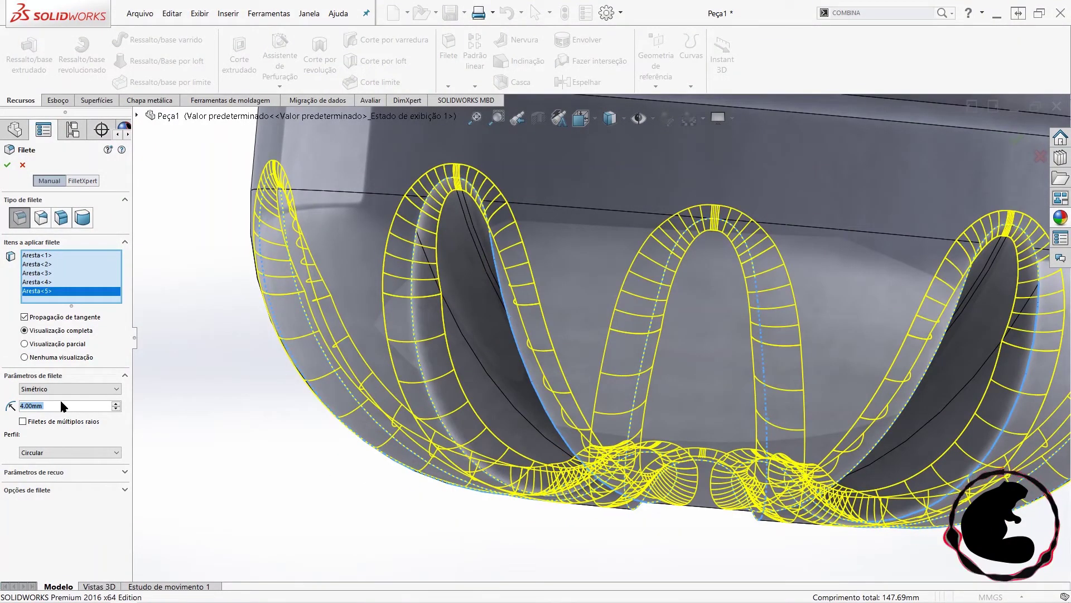
- Try 6 mm and 10 mm radii, then apply the fillet at 8 mm
type("6")
key("Return")
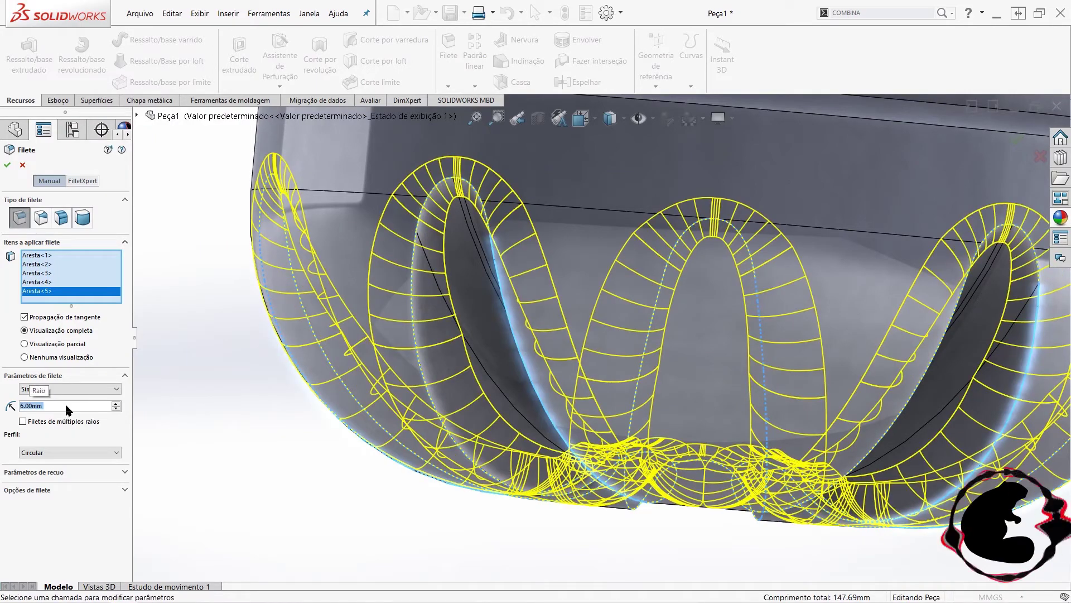
scroll(686, 339, "up", 3)
mouse_move(661, 383)
middle_mouse_down()
mouse_move(694, 398)
mouse_move(678, 330)
mouse_move(670, 357)
middle_mouse_up()
double_click(51, 407)
type("10")
key("Return")
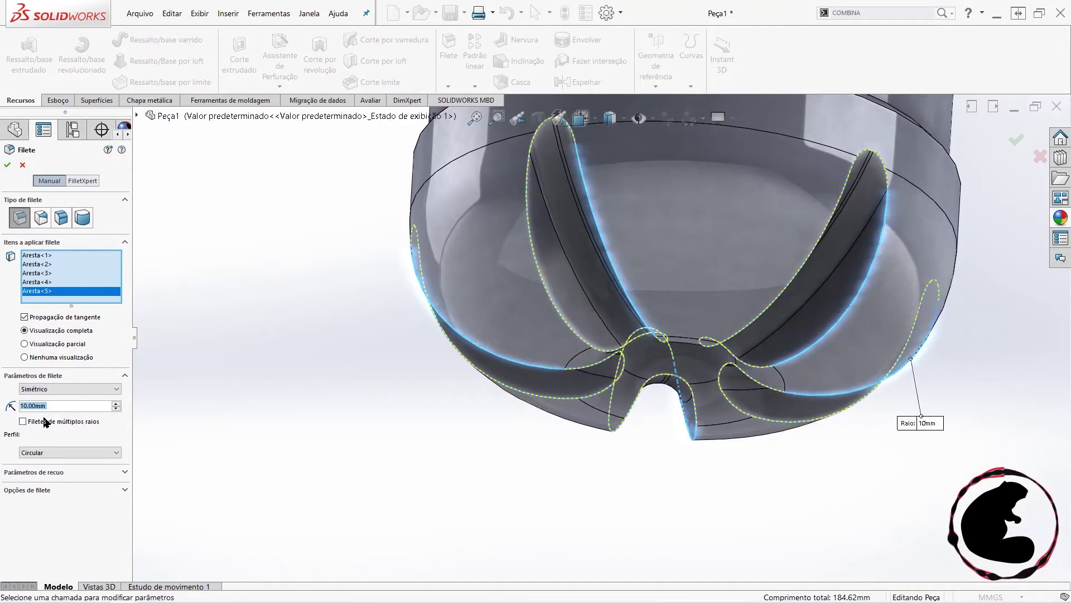
type("8")
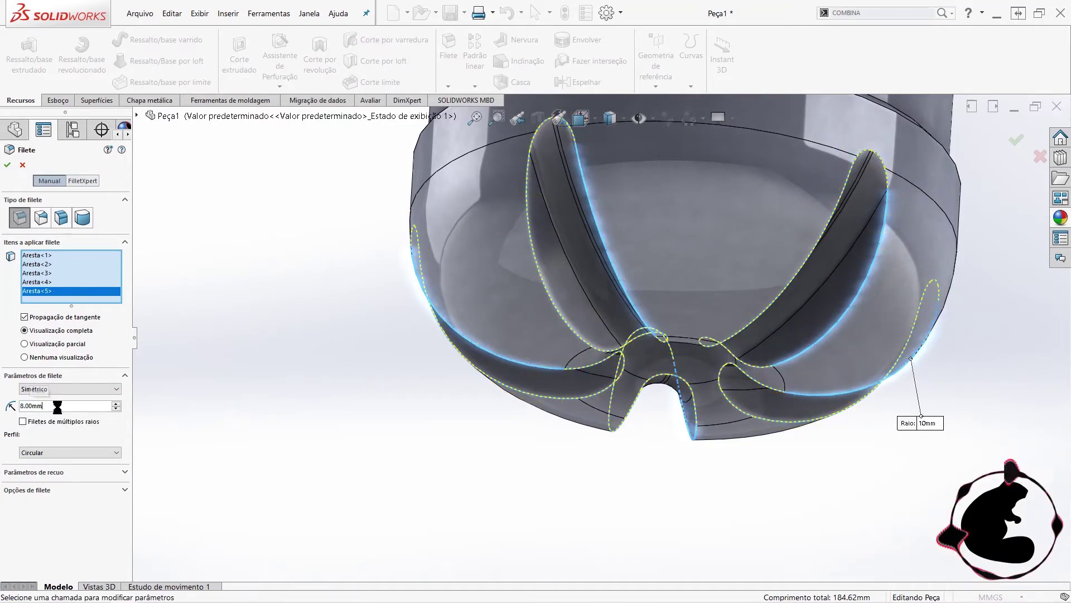
key("Return")
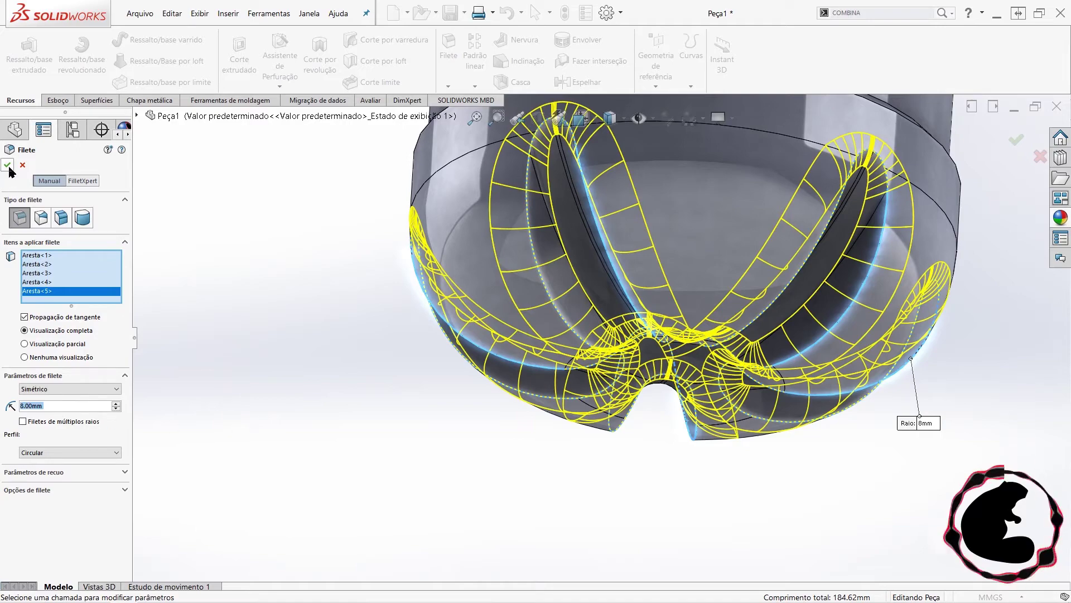
key("Return")
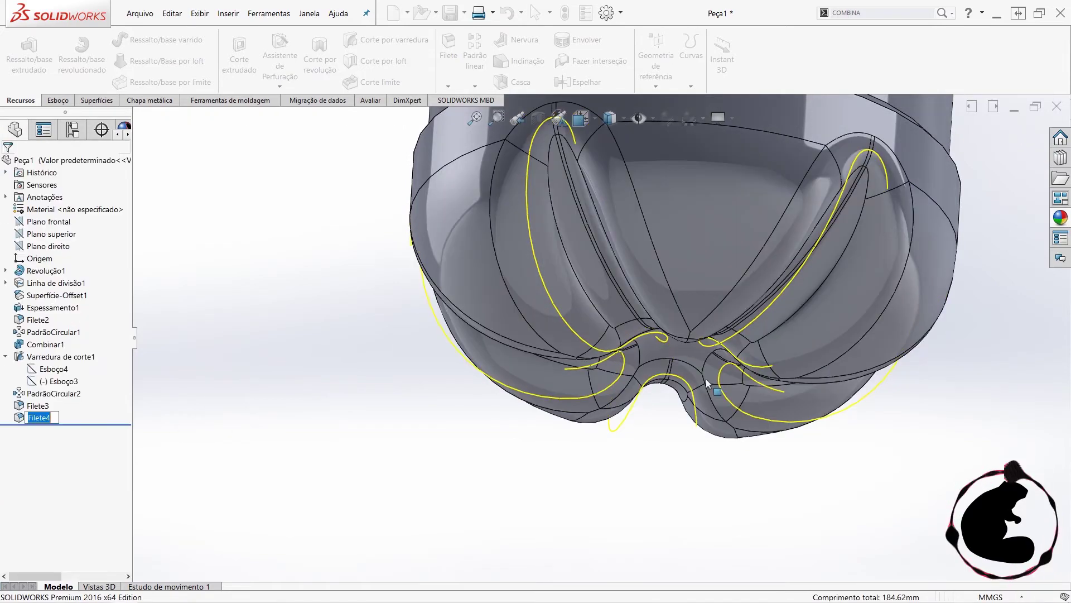
mouse_move(719, 370)
middle_mouse_down()
mouse_move(762, 339)
mouse_move(746, 426)
mouse_move(700, 471)
mouse_move(748, 421)
mouse_move(736, 364)
mouse_move(819, 302)
mouse_move(871, 307)
mouse_move(736, 279)
mouse_move(662, 238)
mouse_move(485, 208)
mouse_move(566, 276)
middle_mouse_up()
scroll(690, 268, "up", 3)
key("ctrl+7")
scroll(585, 190, "down", 2)
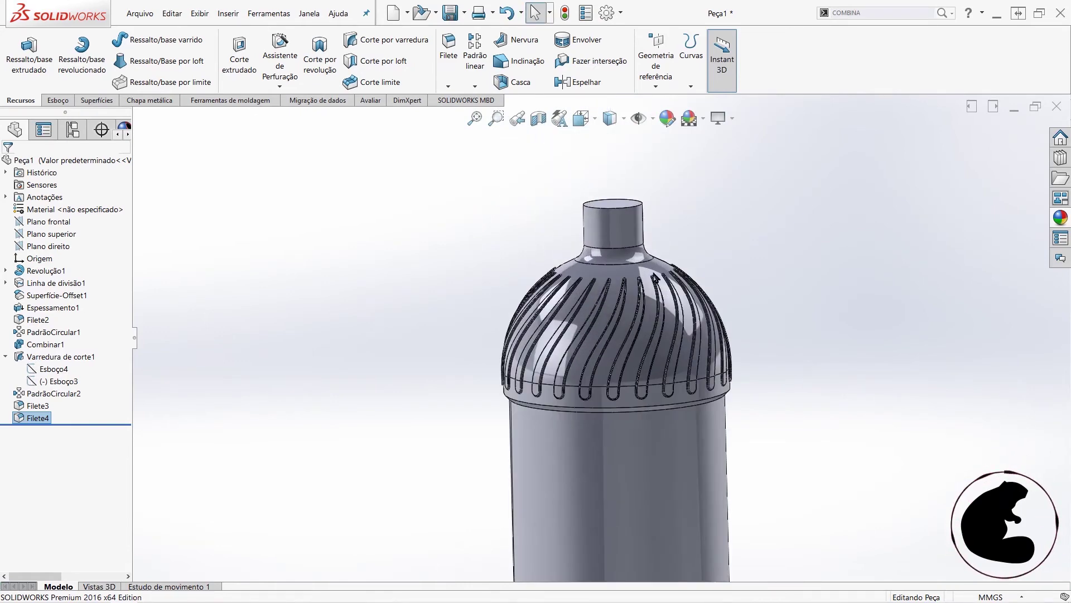
scroll(636, 246, "down", 3)
scroll(641, 249, "down", 1)
scroll(624, 196, "down", 1)
scroll(621, 203, "down", 2)
scroll(536, 176, "down", 2)
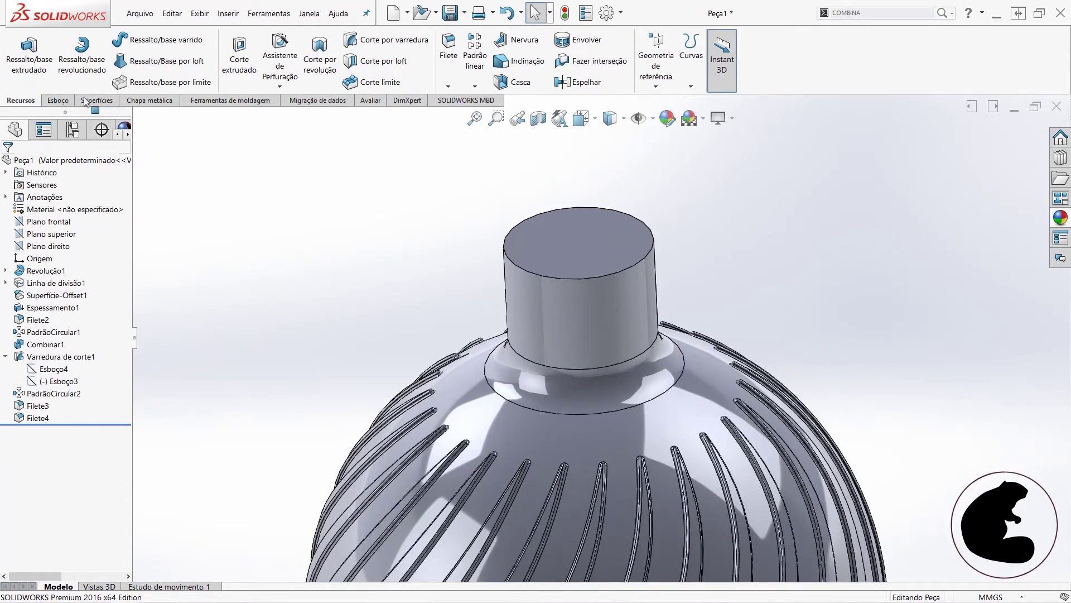
left_click(58, 100)
left_click(21, 100)
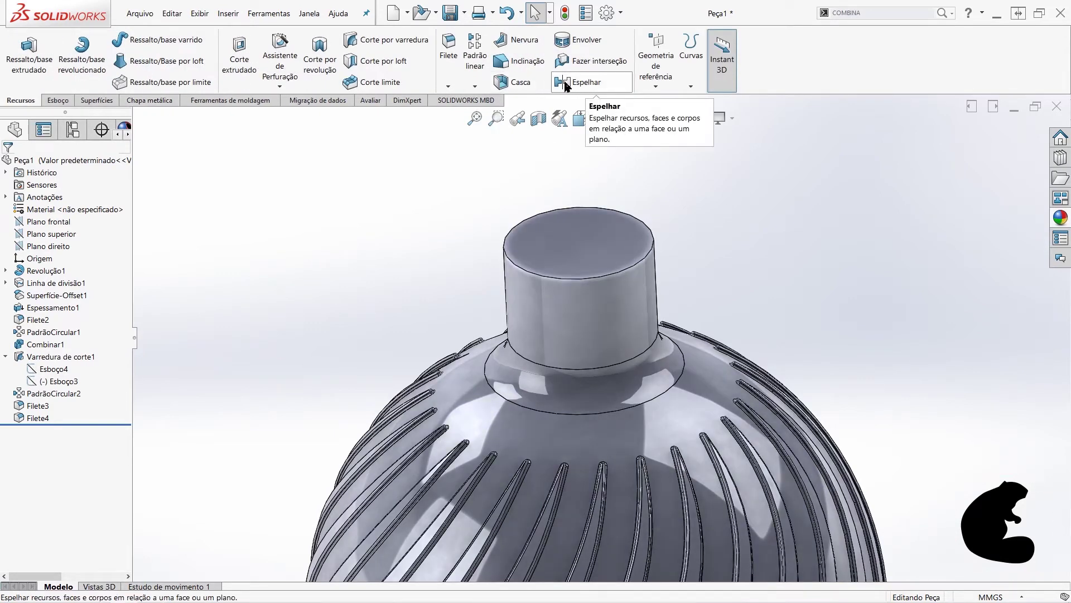
- Shell the bottle at 0.6 mm thickness with the neck's top face removed and preview on
left_click(520, 84)
left_click(610, 248)
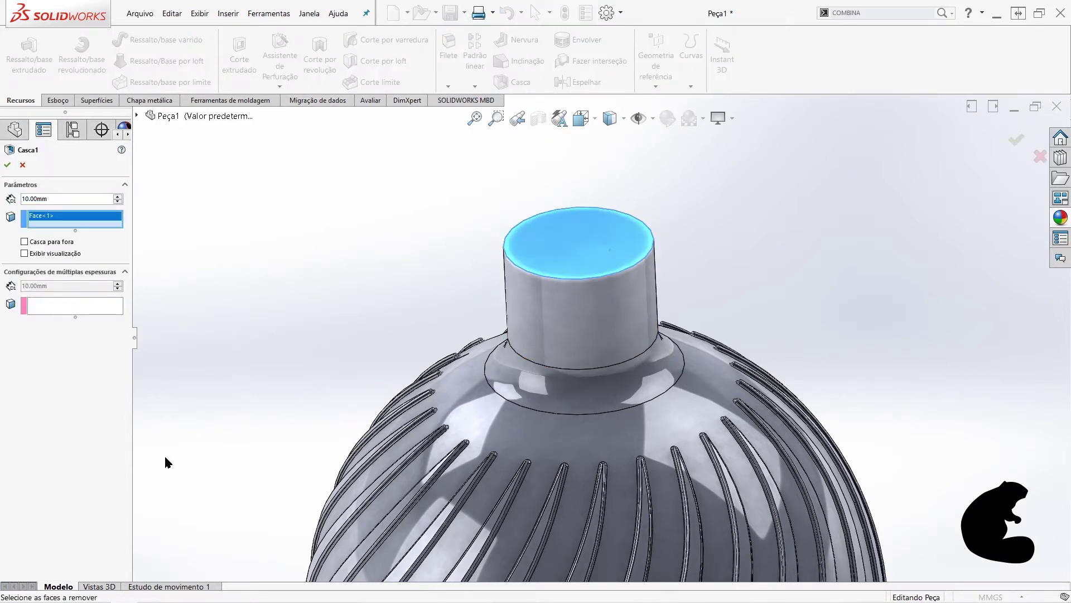
double_click(50, 199)
type("0.6")
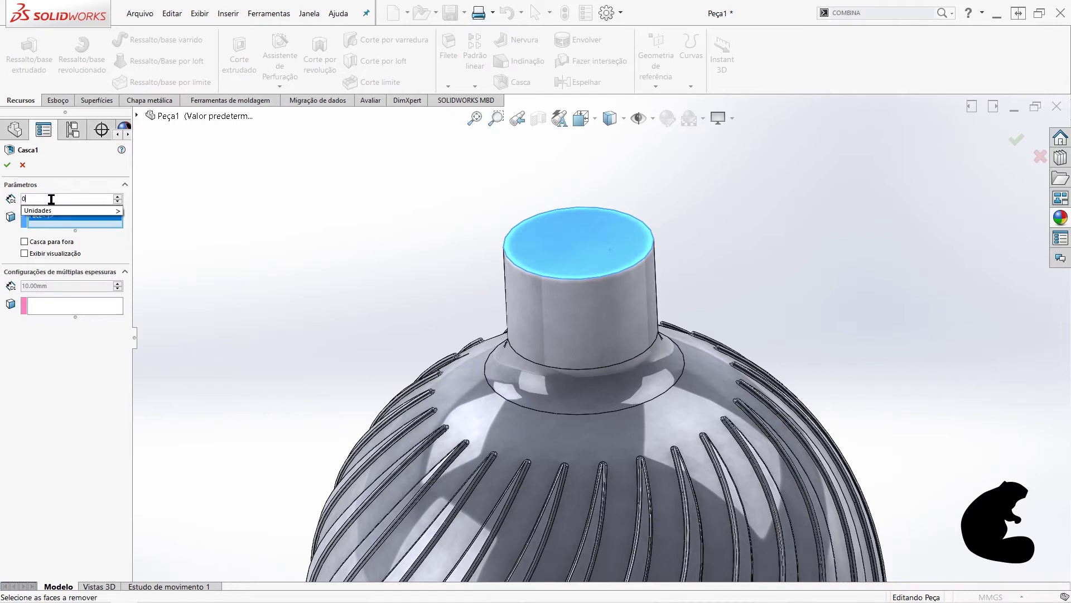
key("Return")
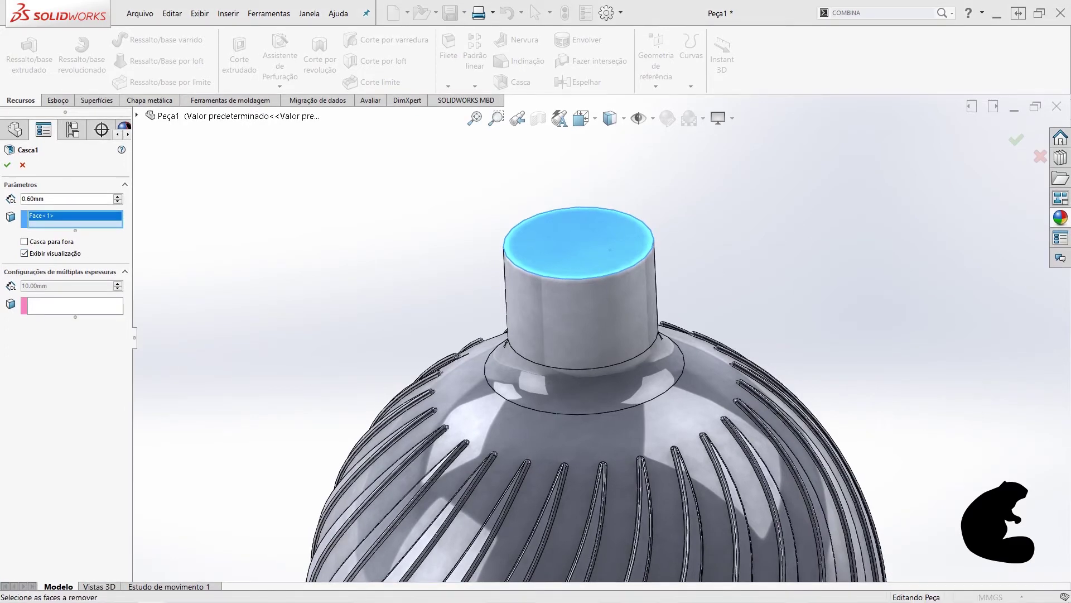
left_click(25, 253)
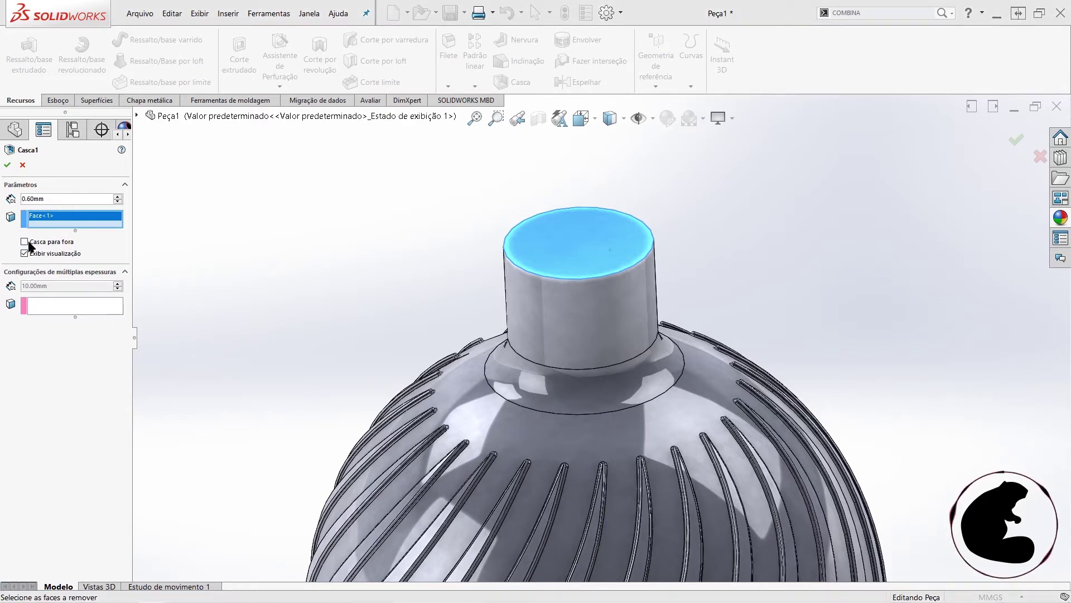
left_click(8, 167)
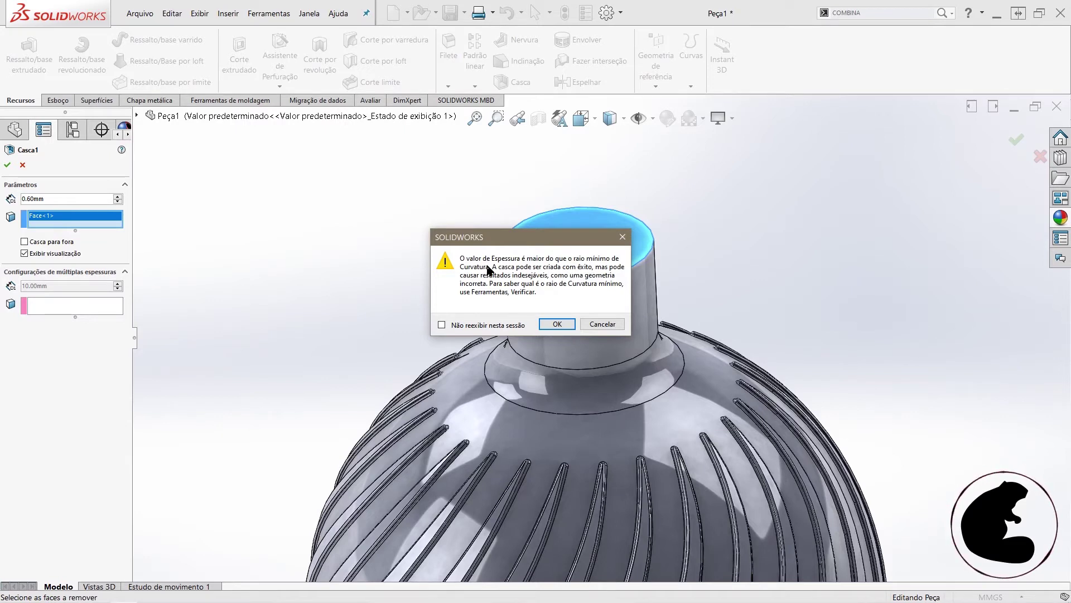
- Dismiss the curvature warnings and lower the shell thickness from 1.00 mm to 0.20 mm
left_click(562, 330)
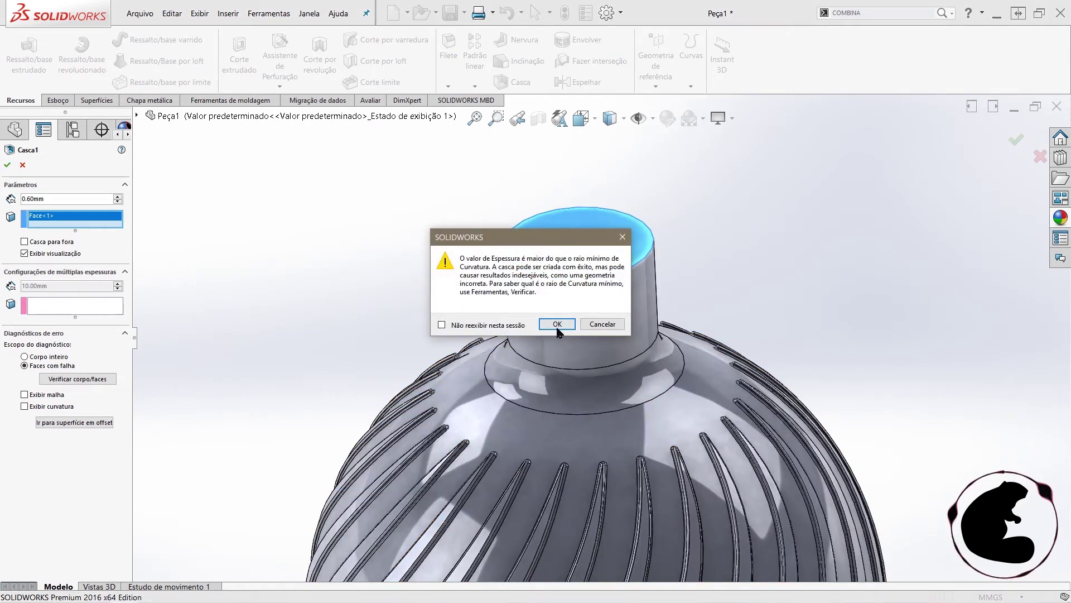
left_click(557, 324)
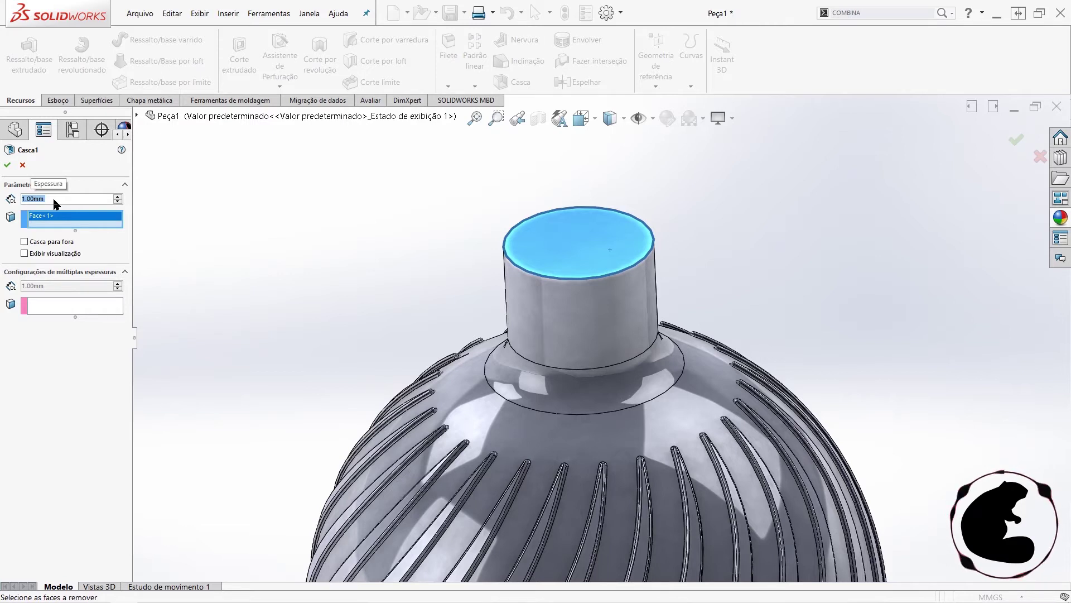
left_click(8, 165)
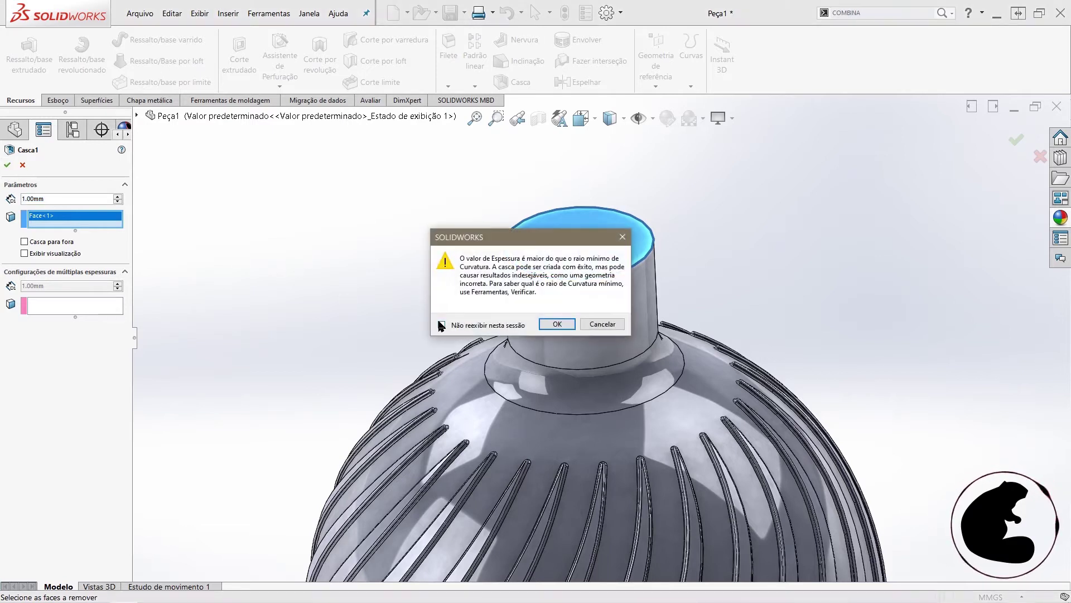
left_click(557, 324)
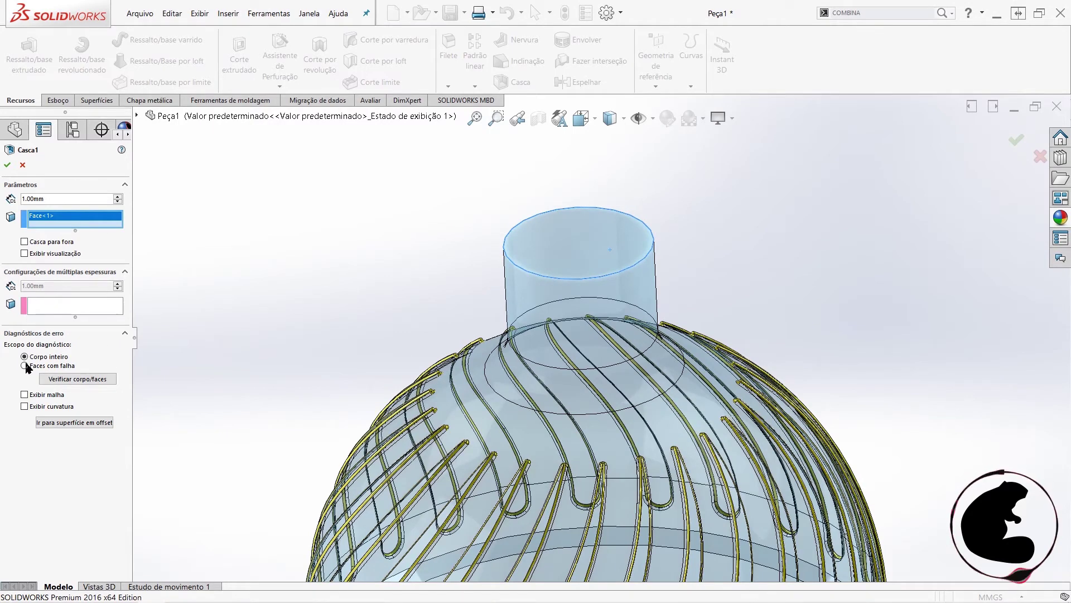
double_click(45, 198)
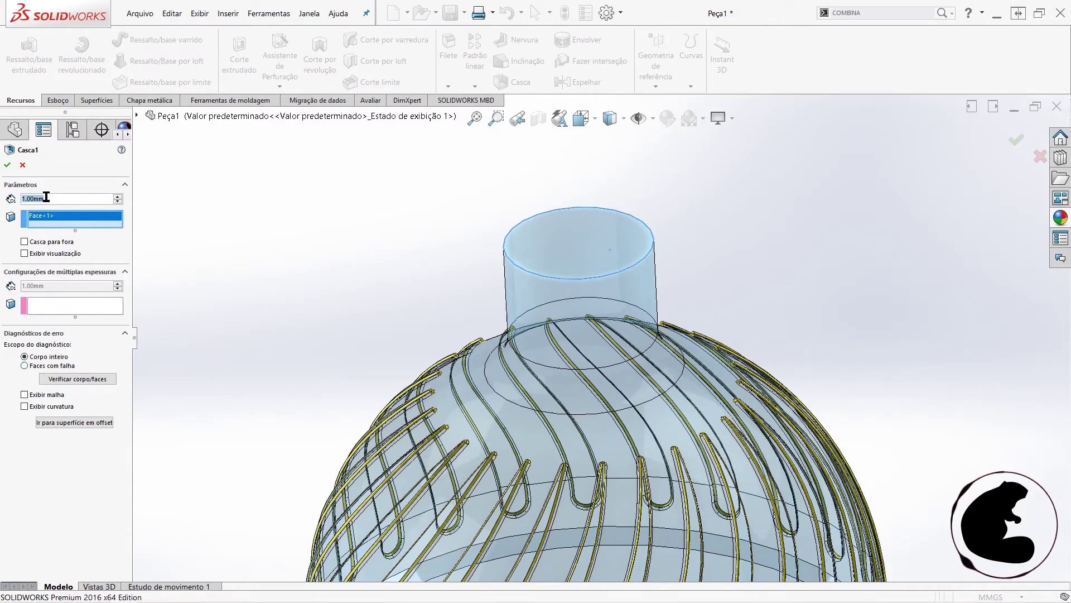
type("0.2")
key("Return")
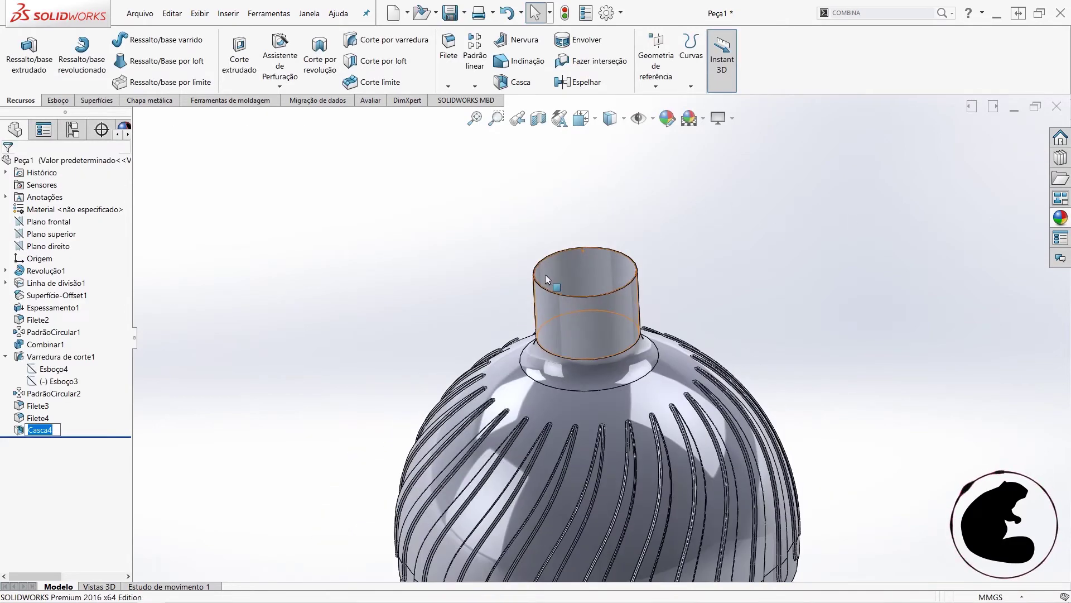
scroll(554, 292, "down", 4)
middle_click_drag(609, 330, 654, 455)
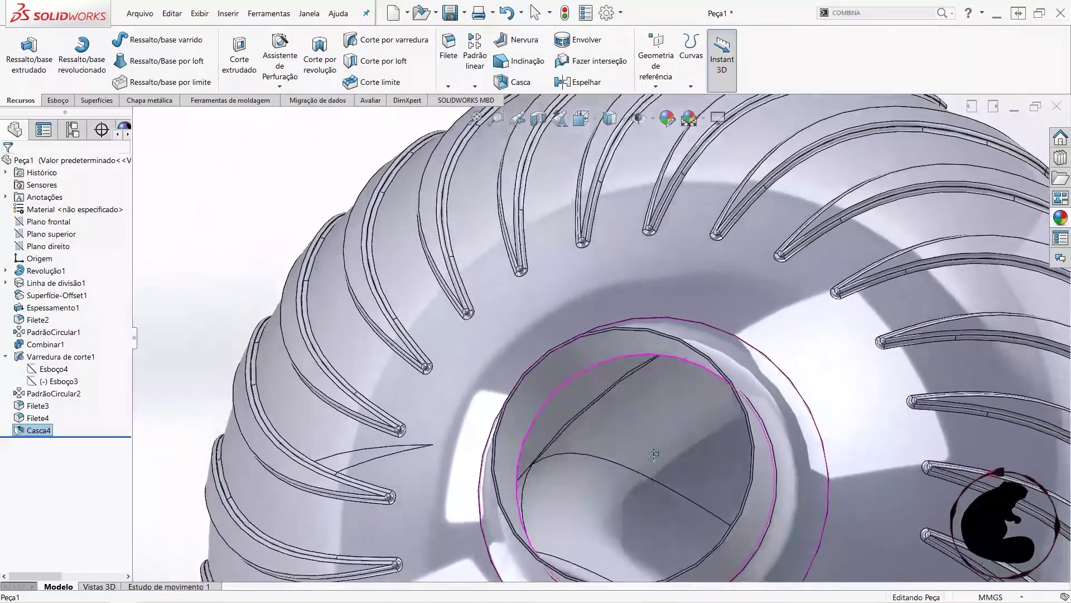
scroll(654, 455, "up", 4)
scroll(678, 433, "up", 1)
scroll(678, 433, "up", 1)
mouse_move(685, 440)
middle_mouse_down()
mouse_move(652, 425)
mouse_move(681, 383)
middle_mouse_up()
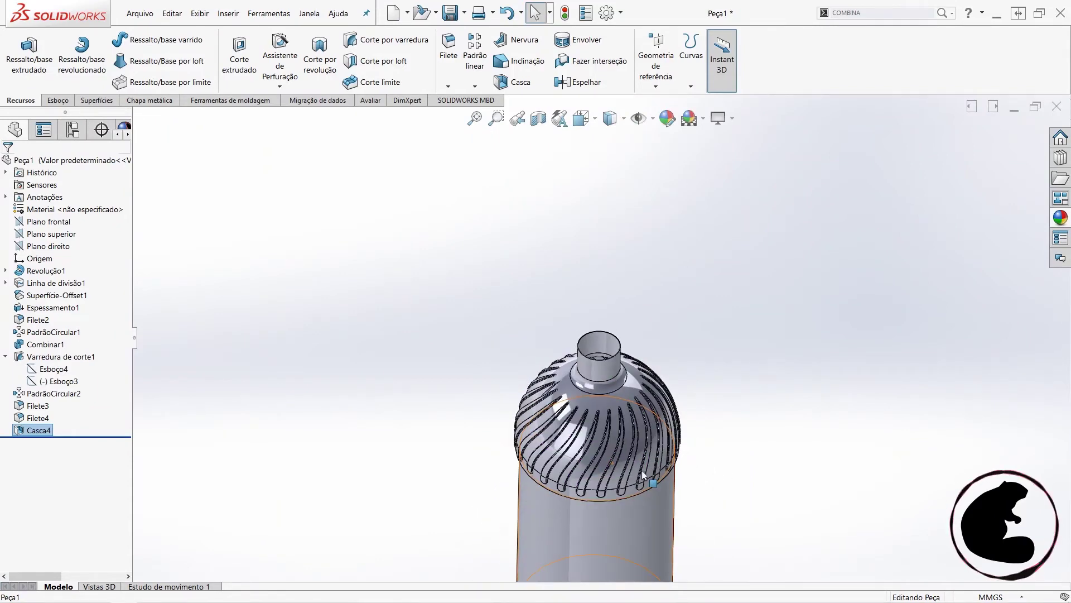
scroll(637, 472, "down", 1)
scroll(631, 472, "down", 2)
scroll(548, 235, "down", 2)
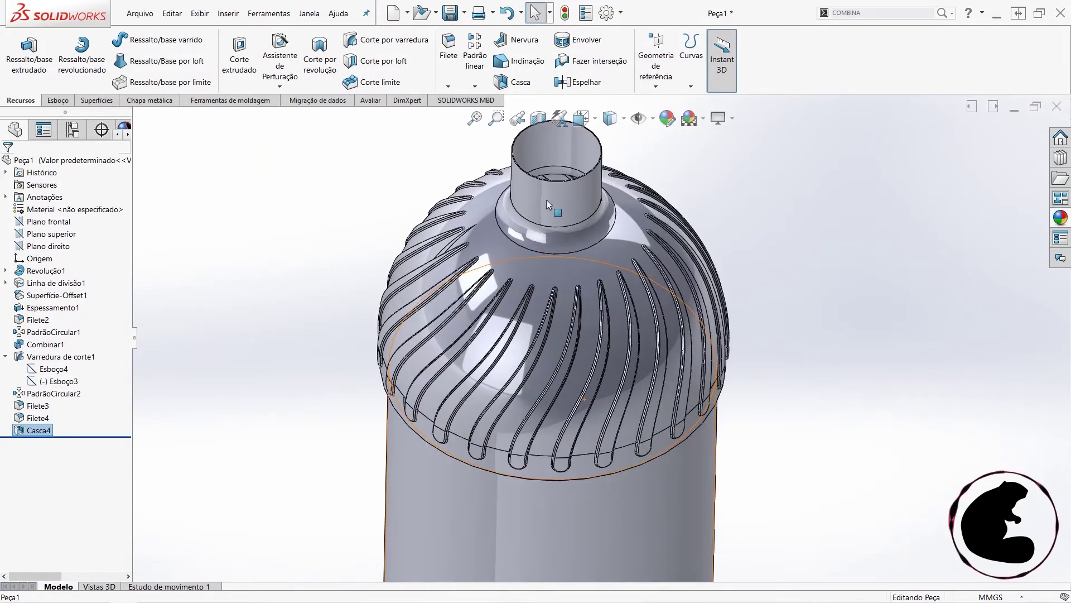
scroll(548, 186, "down", 1)
scroll(550, 183, "down", 1)
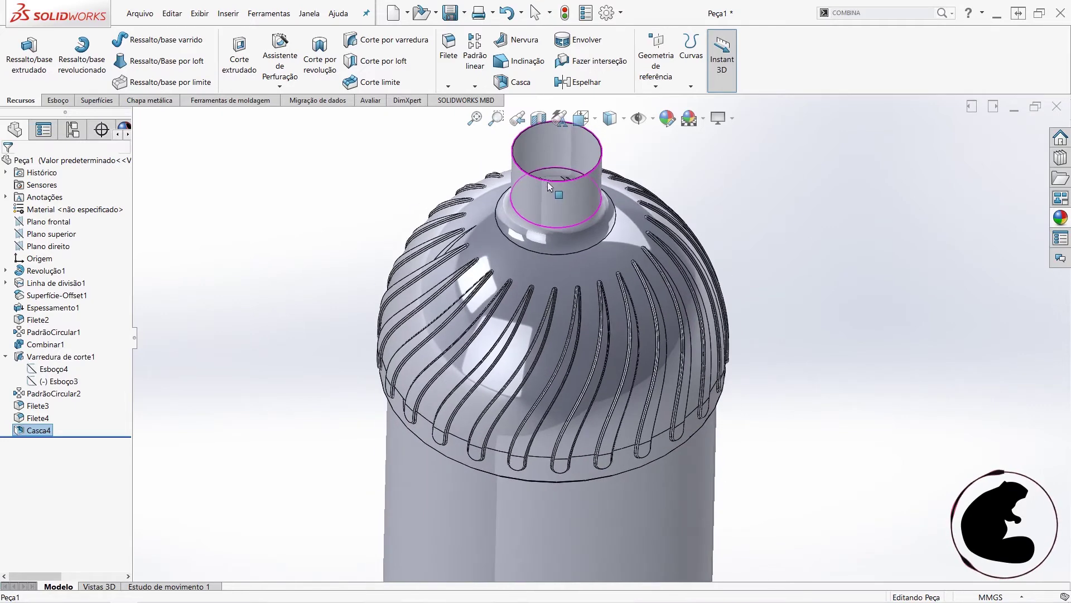
scroll(555, 173, "down", 1)
middle_click_drag(555, 173, 635, 370)
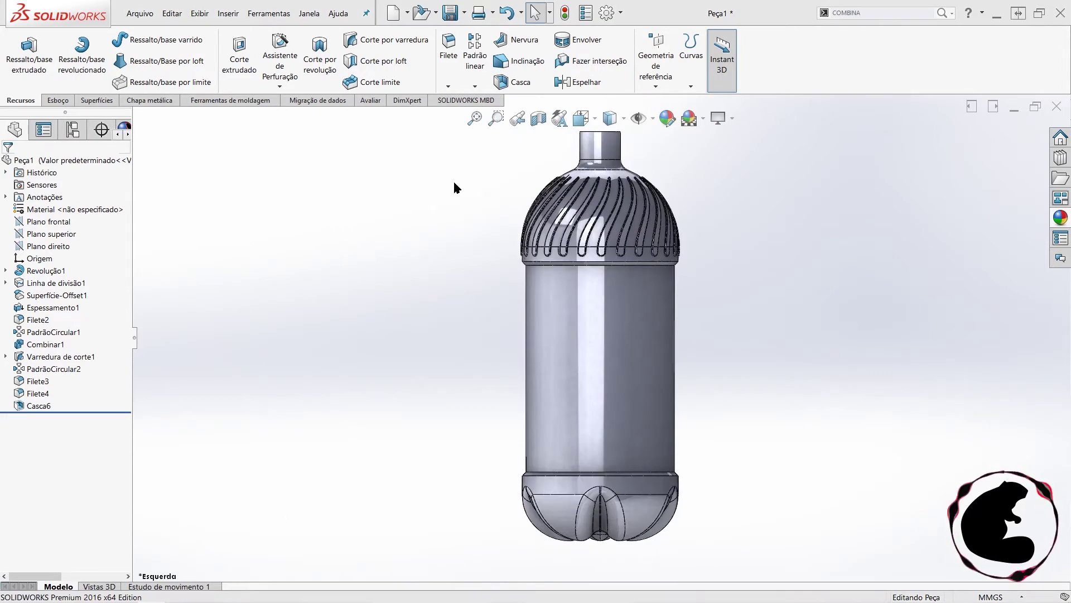
scroll(564, 196, "down", 3)
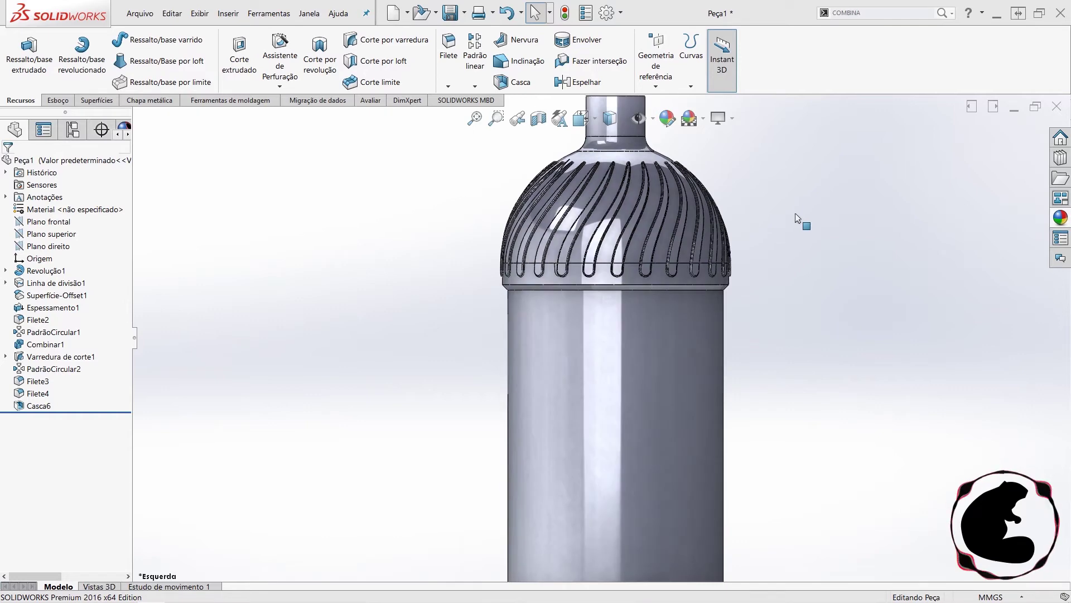
- Delete the Filete2 fillet from the feature tree
right_click(42, 320)
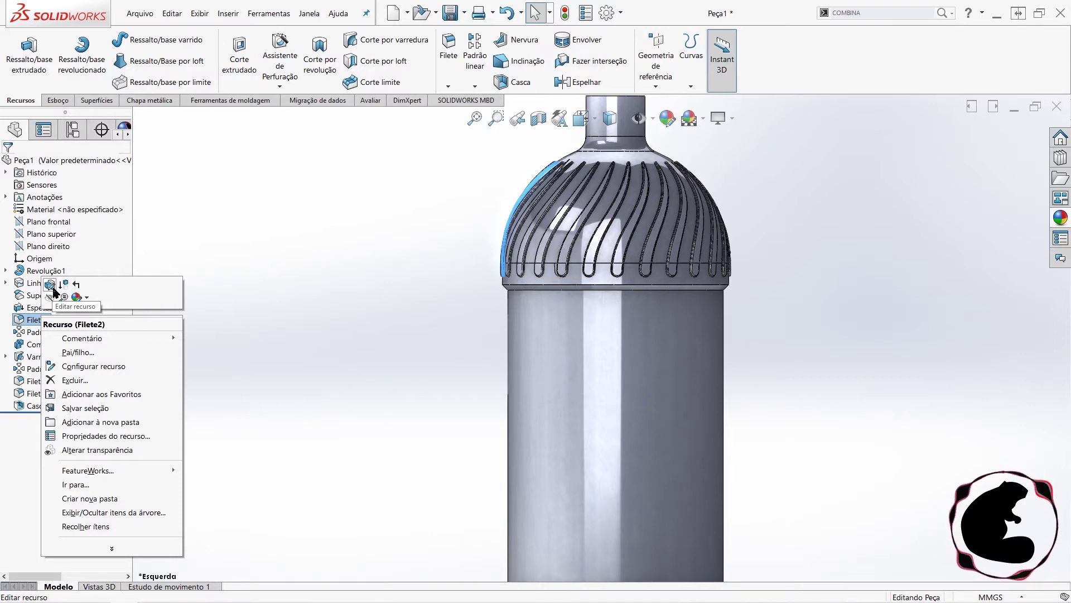
left_click(51, 286)
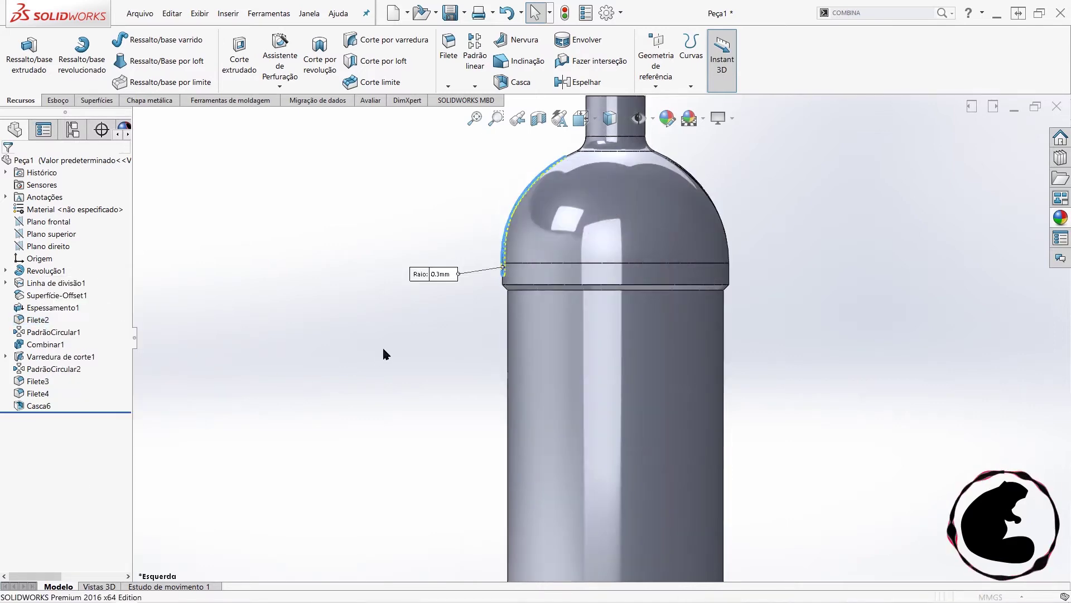
key("Return")
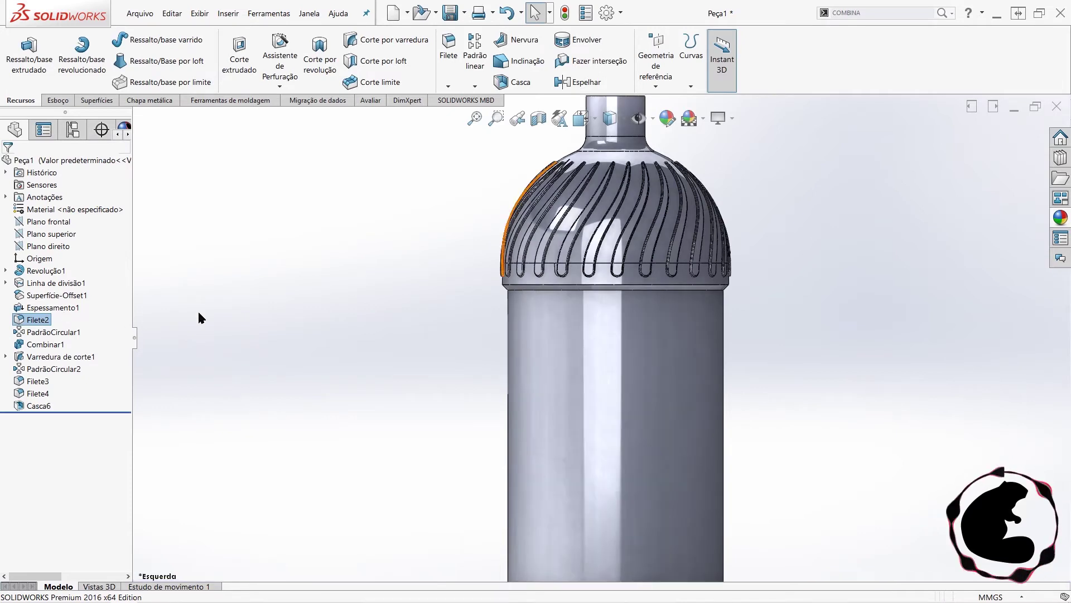
key("Delete")
key("Return")
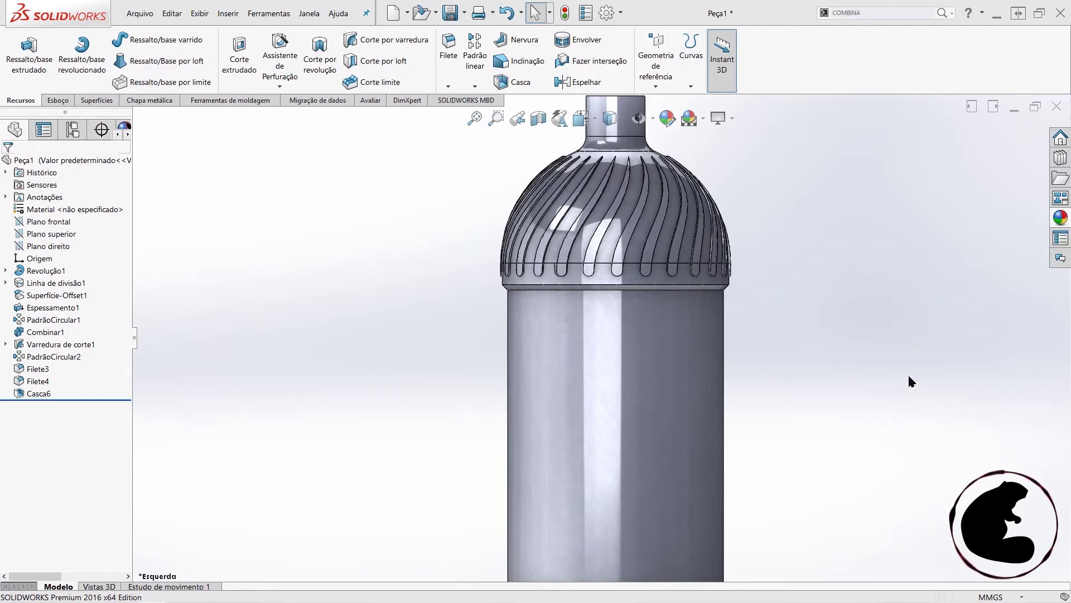
- Inspect the dome from several angles, then drag the rollback bar up to just below Linha de divisão1
scroll(617, 229, "down", 2)
scroll(617, 234, "down", 2)
mouse_move(617, 262)
middle_mouse_down()
mouse_move(629, 312)
mouse_move(619, 279)
middle_mouse_up()
scroll(620, 279, "up", 2)
scroll(620, 279, "up", 1)
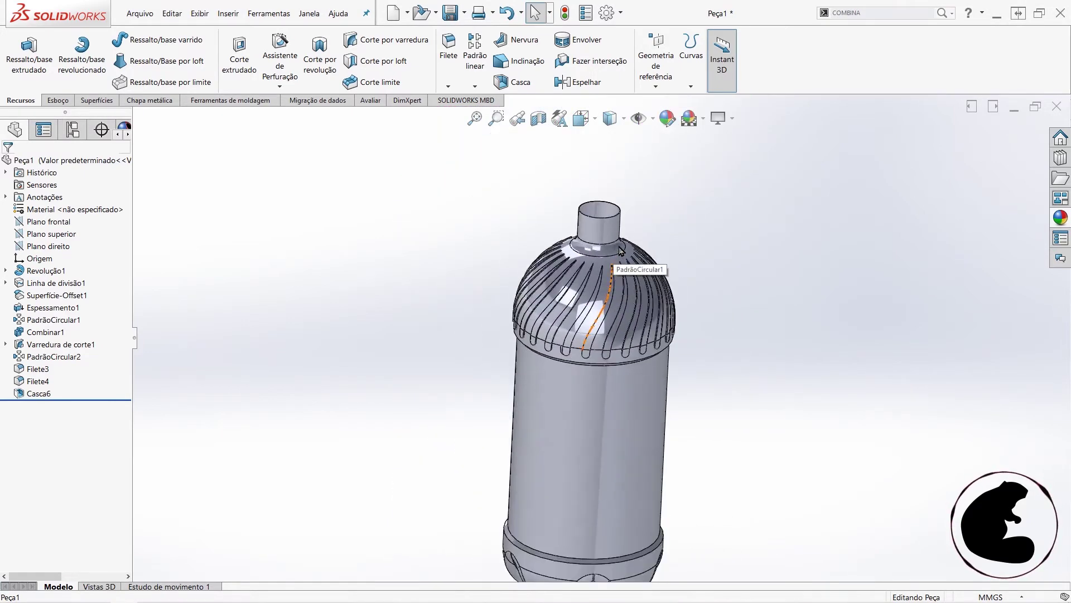
scroll(619, 279, "down", 2)
middle_click_drag(619, 279, 644, 330)
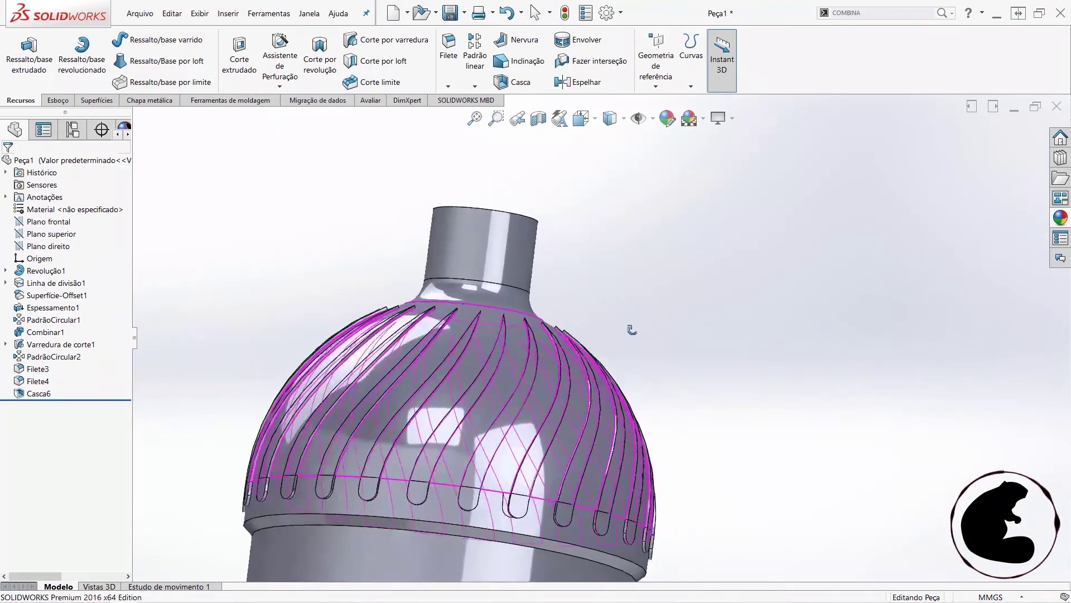
scroll(503, 418, "down", 2)
scroll(500, 421, "down", 2)
scroll(497, 425, "down", 3)
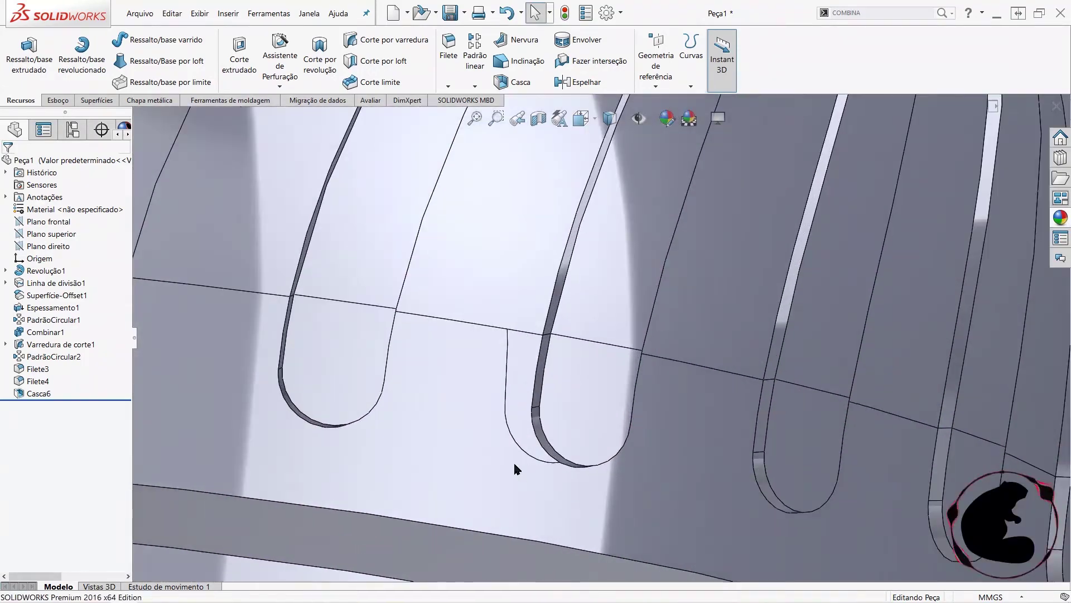
scroll(497, 425, "down", 1)
middle_click_drag(498, 426, 518, 423)
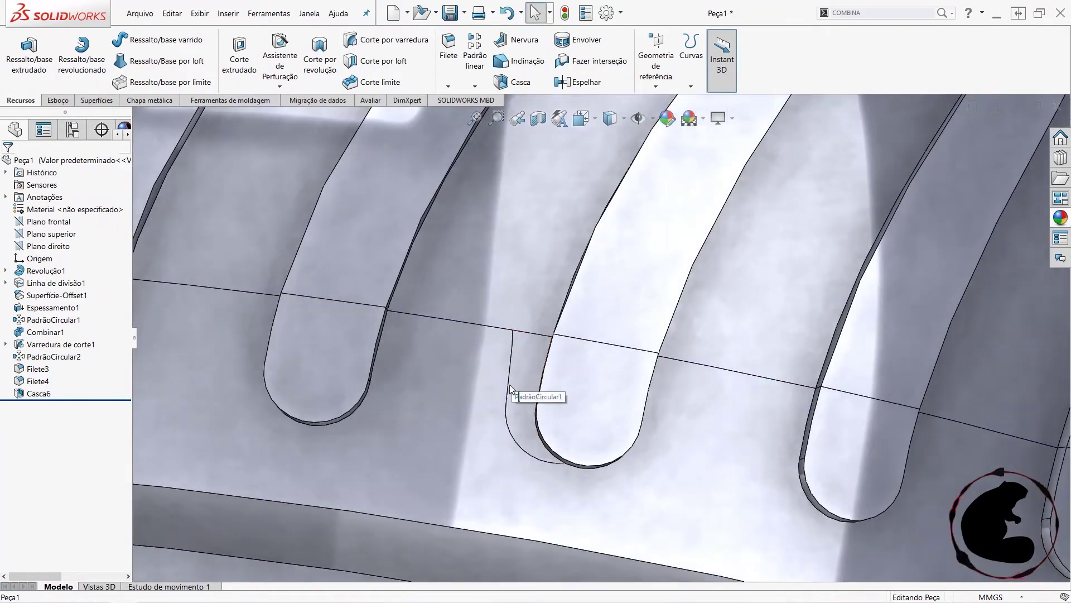
scroll(518, 423, "up", 4)
scroll(520, 435, "up", 2)
scroll(614, 418, "up", 2)
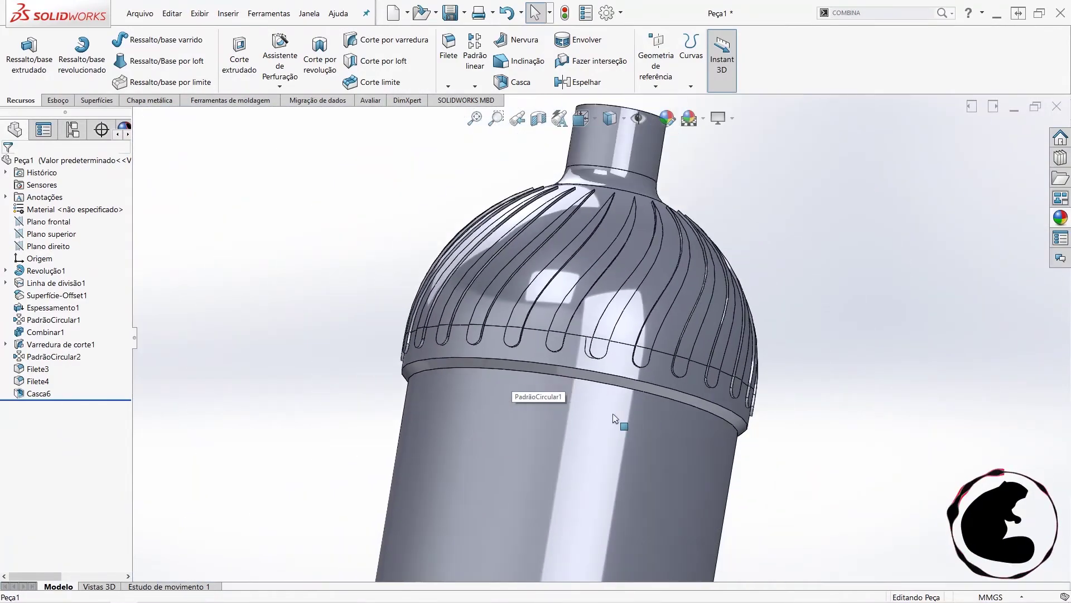
mouse_move(600, 410)
middle_mouse_down()
mouse_move(426, 335)
mouse_move(694, 399)
mouse_move(509, 290)
middle_mouse_up()
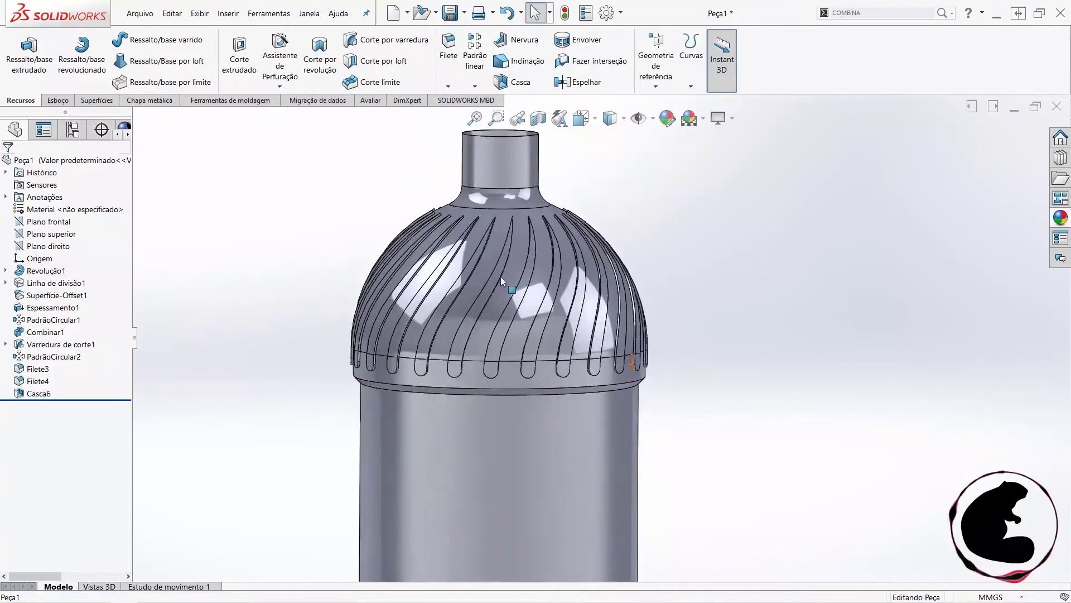
scroll(558, 212, "down", 1)
scroll(568, 225, "up", 1)
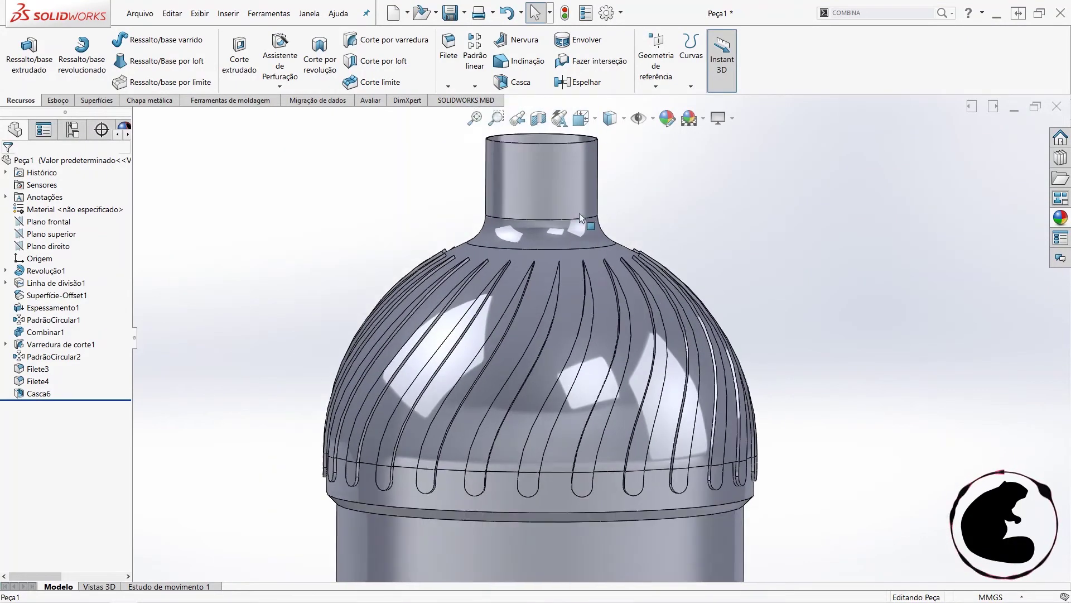
scroll(566, 204, "up", 2)
scroll(567, 204, "down", 1)
scroll(657, 252, "up", 1)
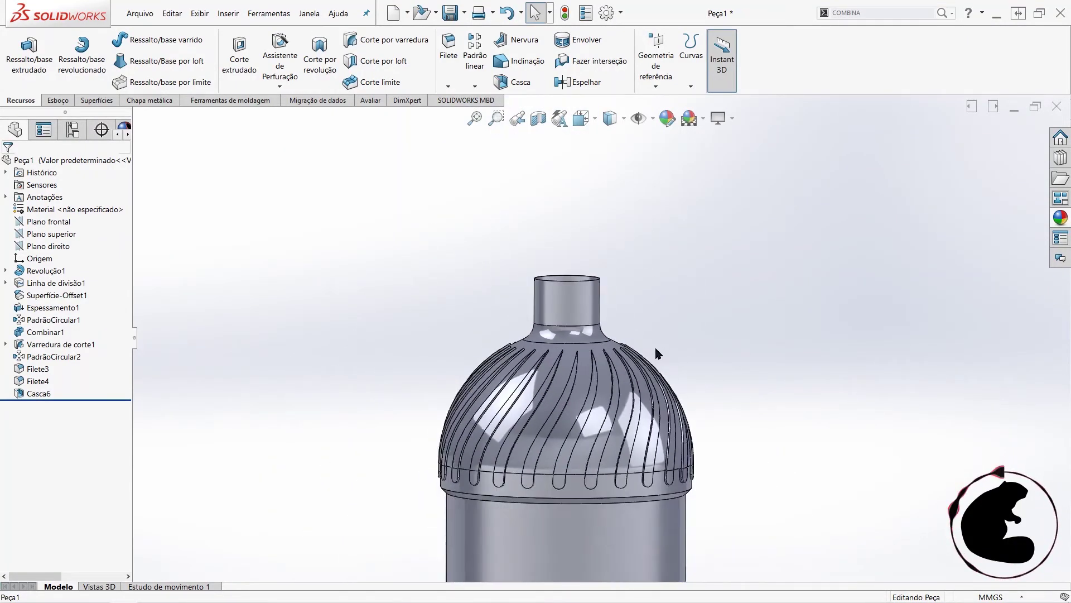
scroll(648, 391, "down", 3)
scroll(649, 391, "up", 1)
scroll(604, 435, "up", 1)
scroll(590, 438, "up", 1)
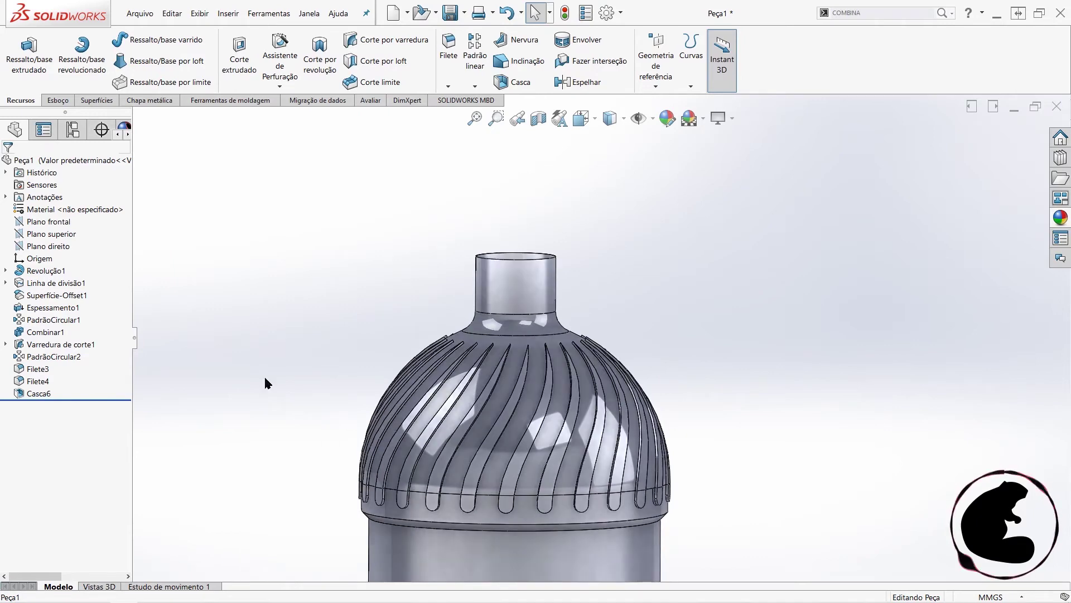
left_click_drag(81, 399, 73, 290)
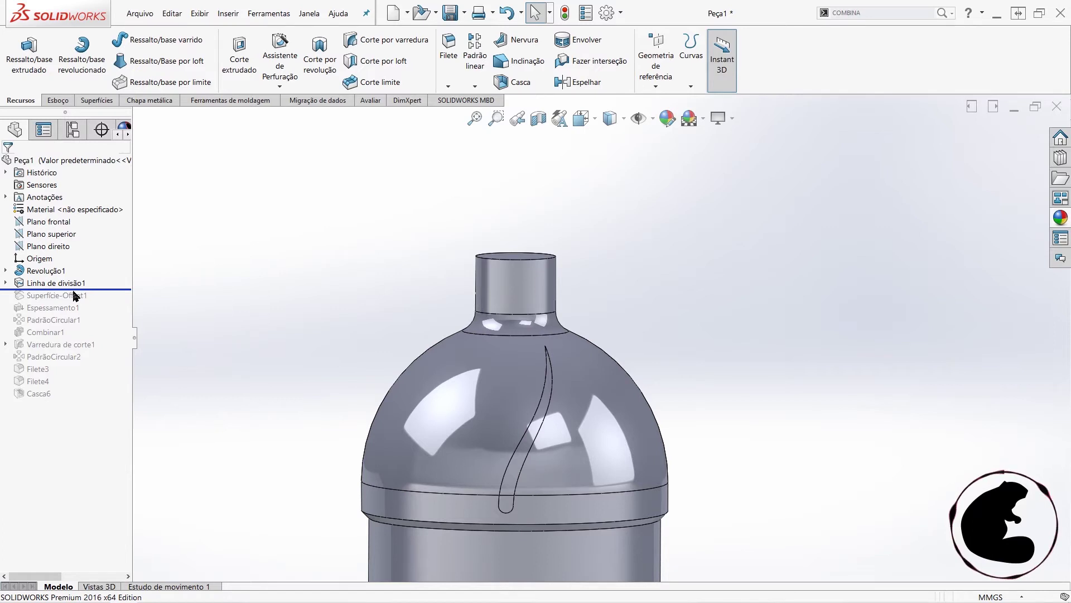
- Roll forward to just below Superfície-Offset1 and orbit the groove curve into view
mouse_move(62, 285)
left_mouse_down()
mouse_move(60, 295)
mouse_move(121, 296)
left_mouse_up()
left_click(210, 287)
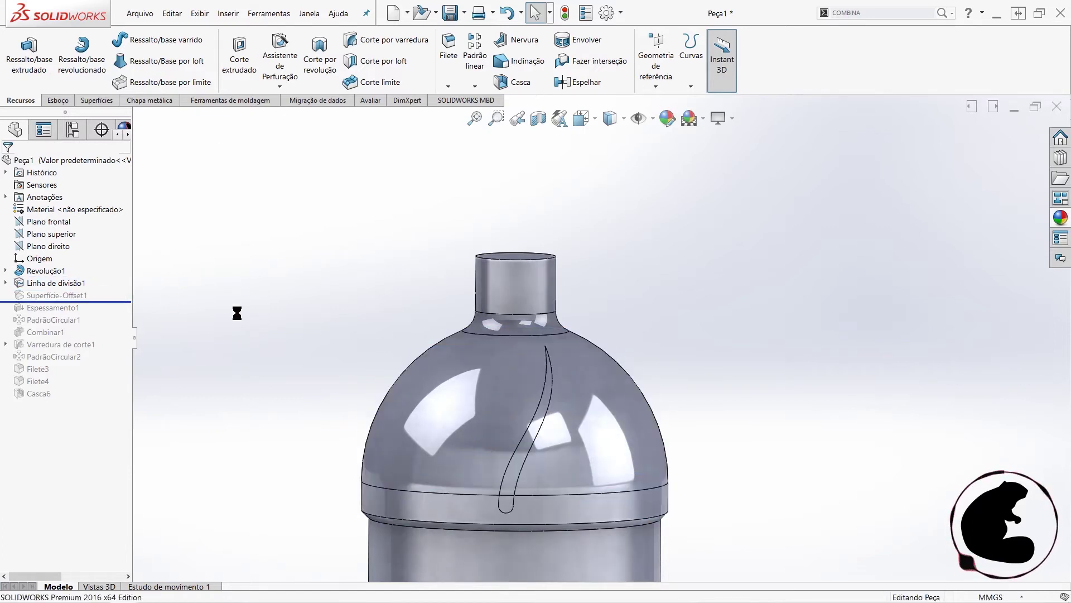
scroll(560, 419, "down", 2)
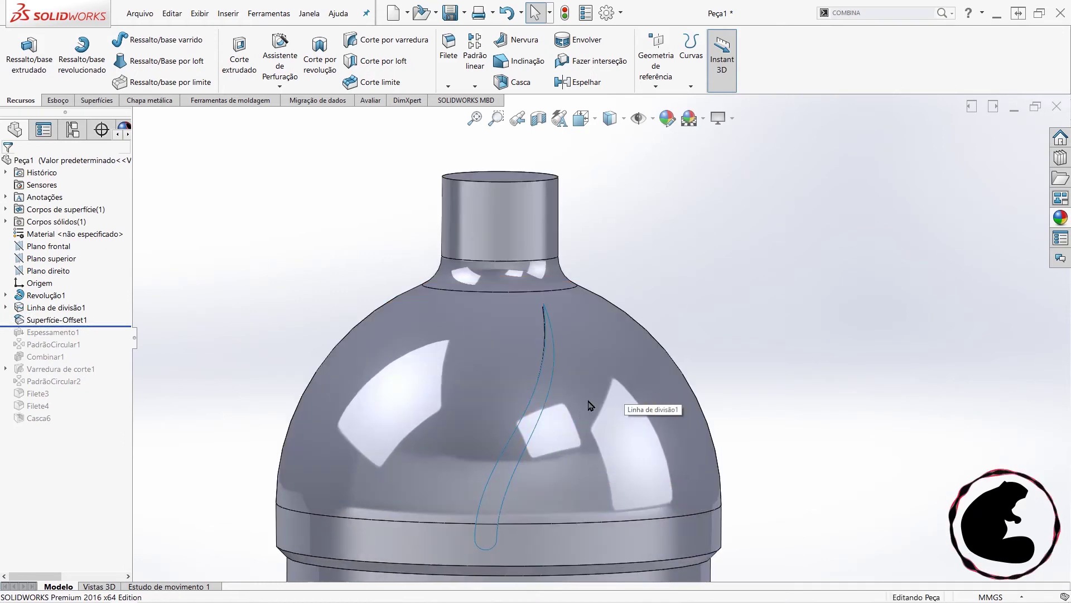
scroll(561, 418, "up", 2)
middle_click_drag(593, 407, 640, 394)
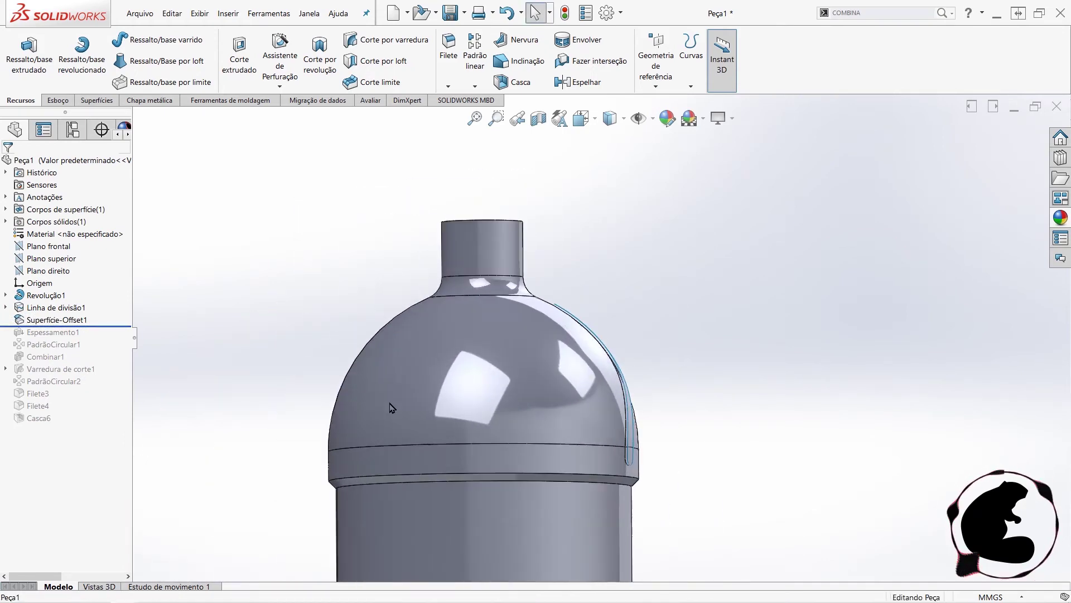
middle_click_drag(565, 492, 521, 407)
scroll(521, 407, "down", 2)
scroll(359, 397, "up", 2)
mouse_move(390, 390)
middle_mouse_down()
mouse_move(587, 365)
mouse_move(535, 357)
middle_mouse_up()
scroll(587, 366, "down", 3)
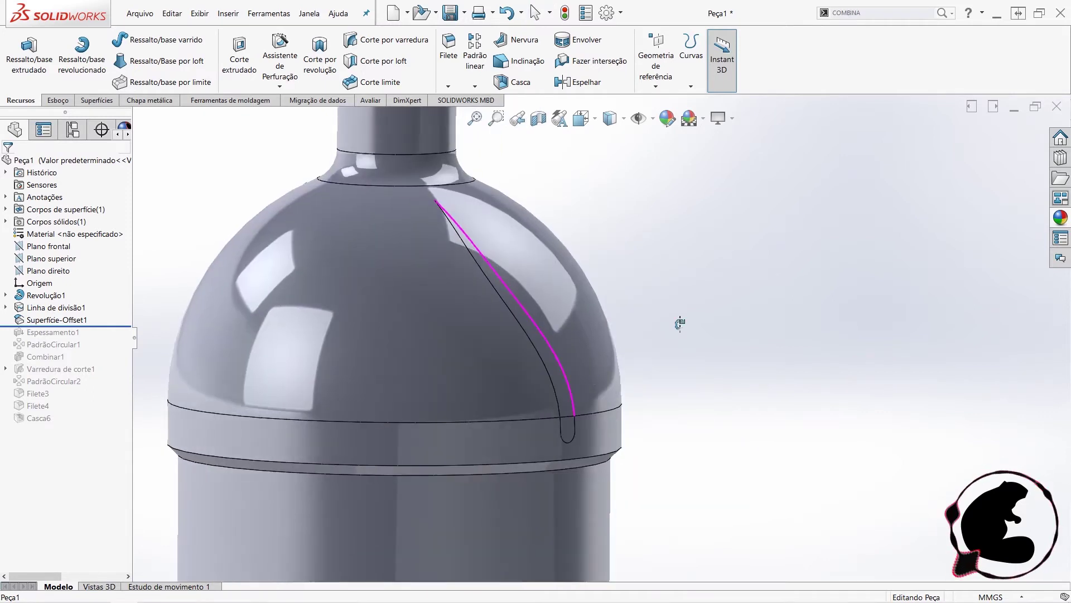
- Delete the two groove faces using the Excluir face command found via search 'exclui'
left_click(864, 15)
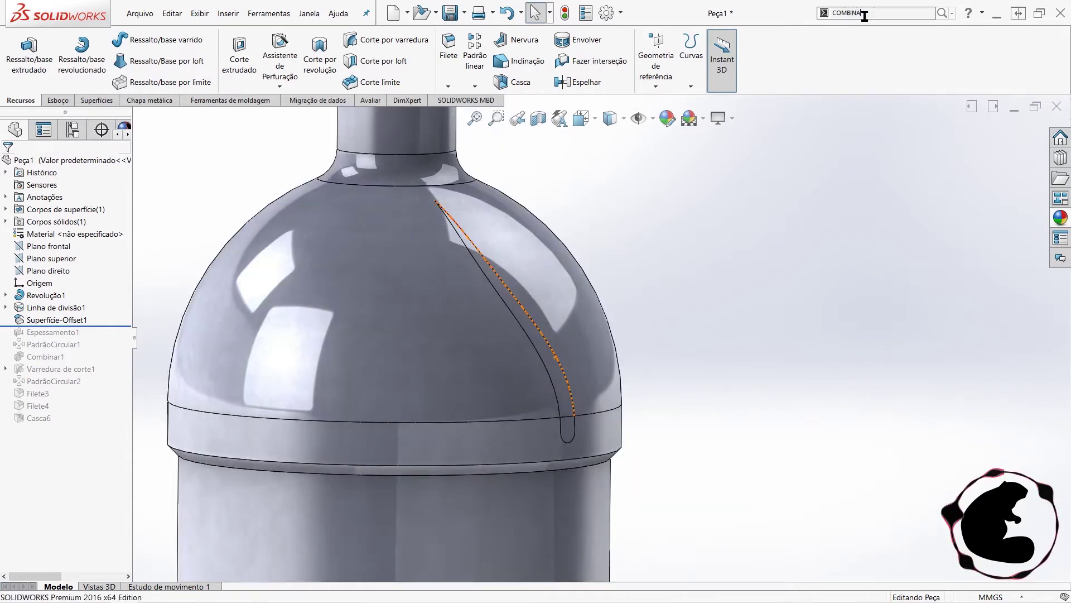
type("e")
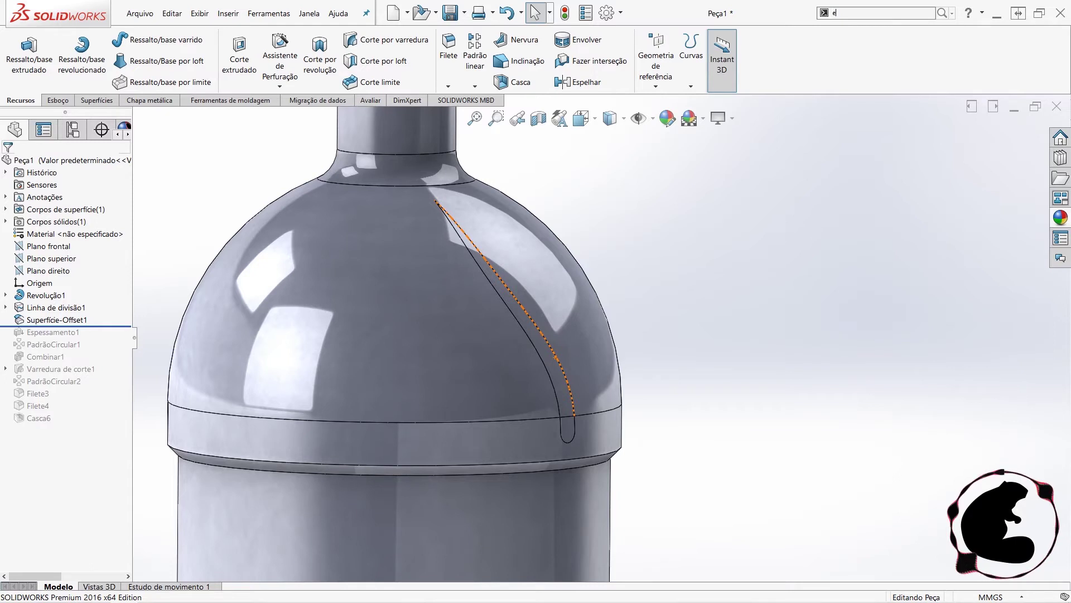
type("xcl")
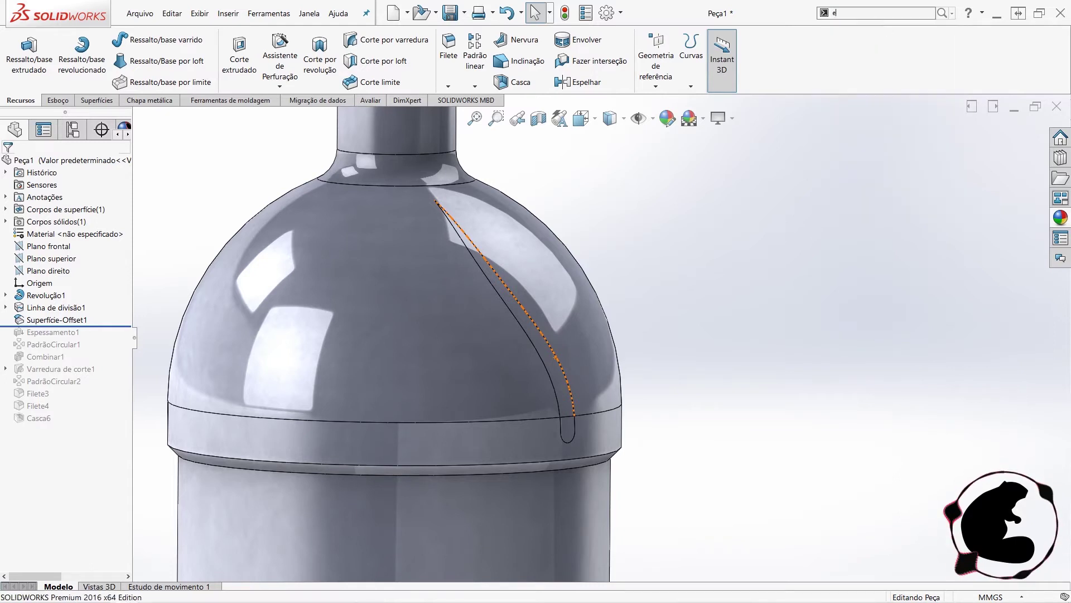
type("ui")
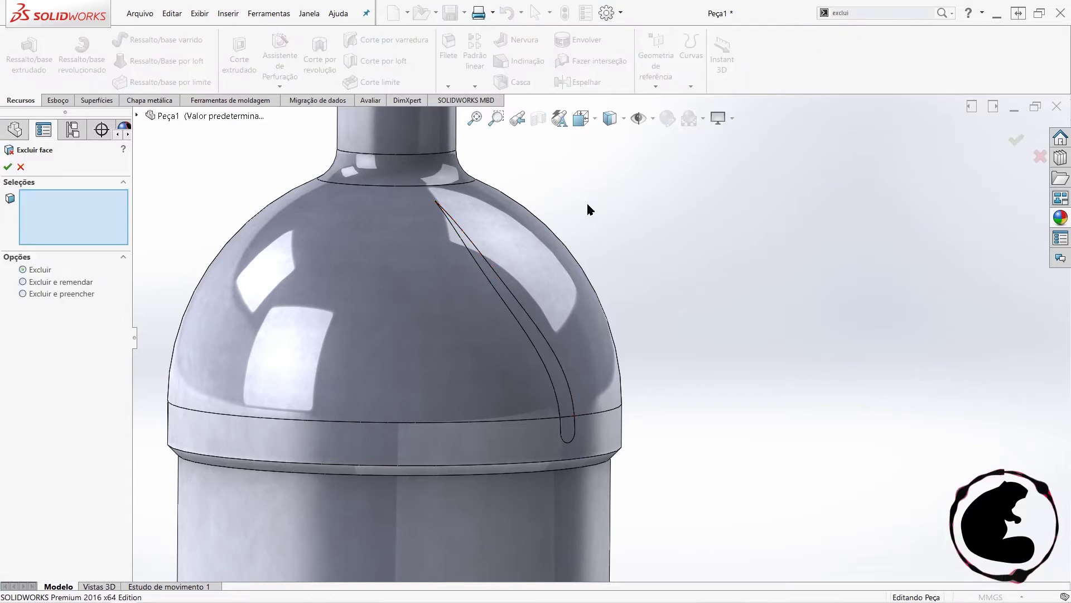
left_click(506, 302)
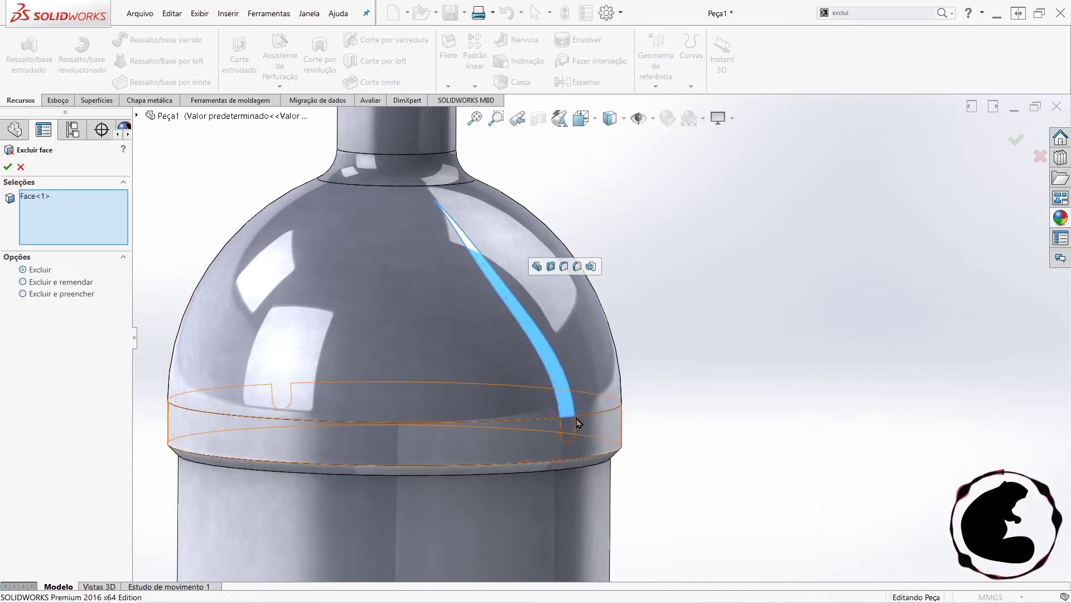
left_click(569, 433)
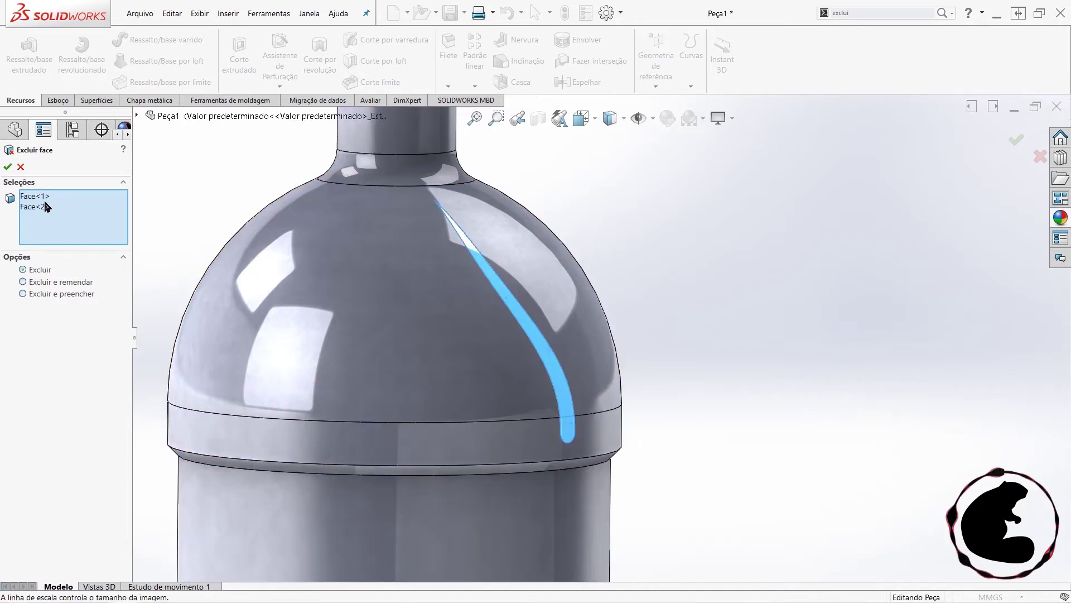
left_click(8, 167)
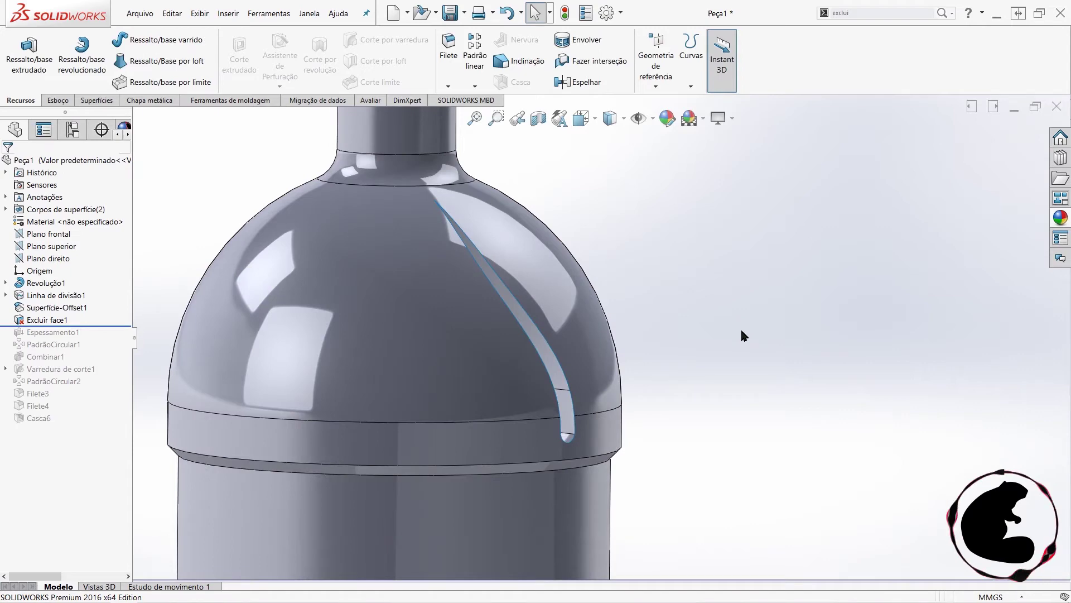
mouse_move(682, 370)
middle_mouse_down()
mouse_move(633, 390)
mouse_move(626, 341)
middle_mouse_up()
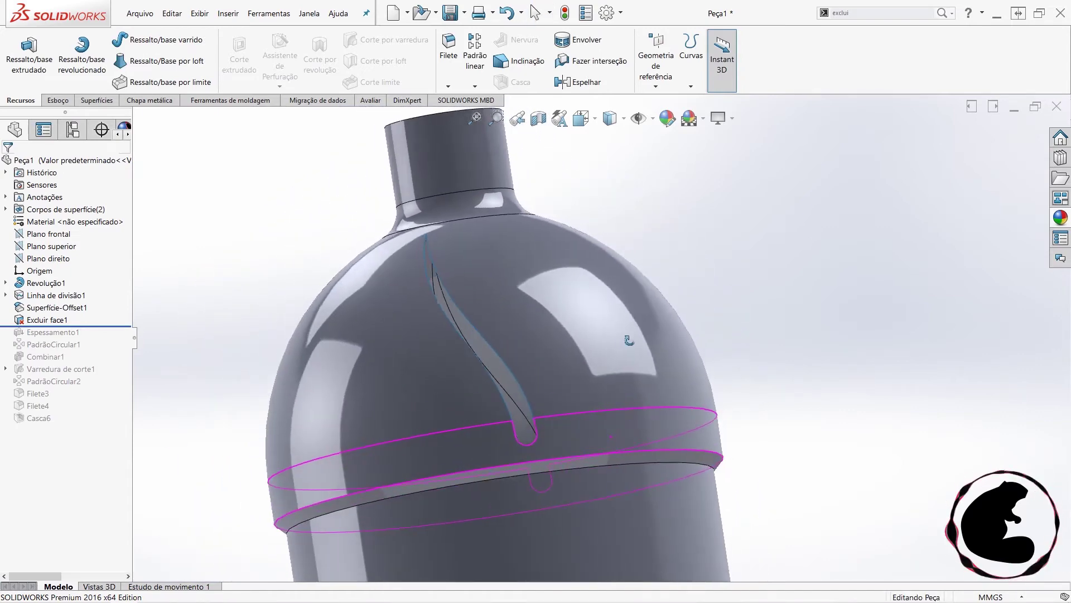
- Switch Excluir face1 to Excluir e remendar so the gap is patched
right_click(63, 320)
left_click(77, 283)
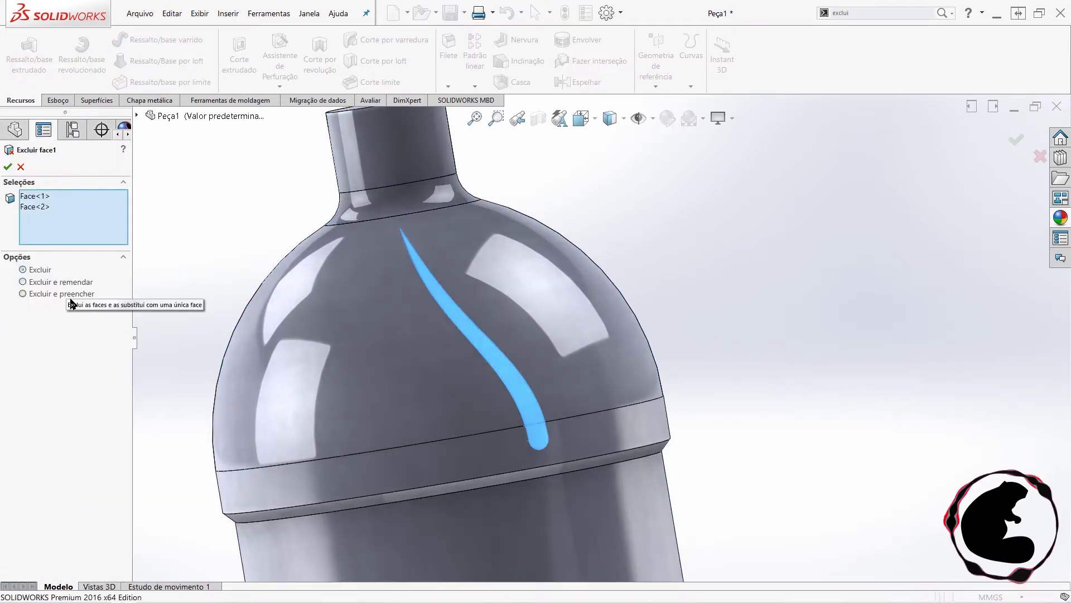
left_click(59, 282)
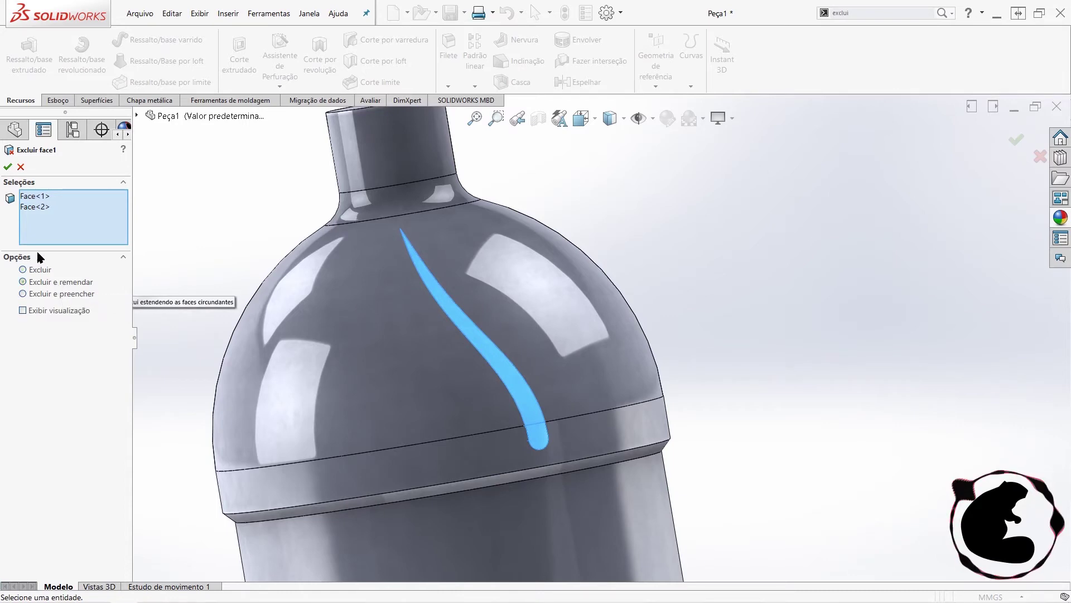
left_click(7, 168)
mouse_move(718, 400)
middle_mouse_down()
mouse_move(805, 378)
mouse_move(753, 299)
middle_mouse_up()
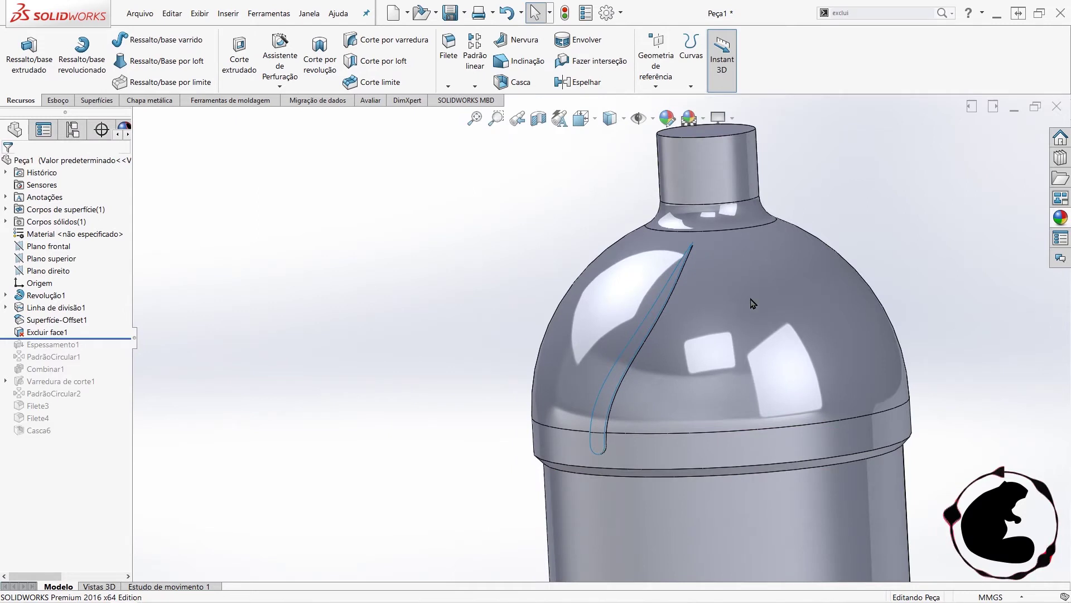
- Roll the history forward past Casca6 and orbit to inspect the rebuilt ribbed dome
scroll(218, 399, "up", 3)
mouse_move(481, 388)
middle_mouse_down()
mouse_move(641, 363)
mouse_move(355, 310)
middle_mouse_up()
left_click_drag(90, 337, 92, 439)
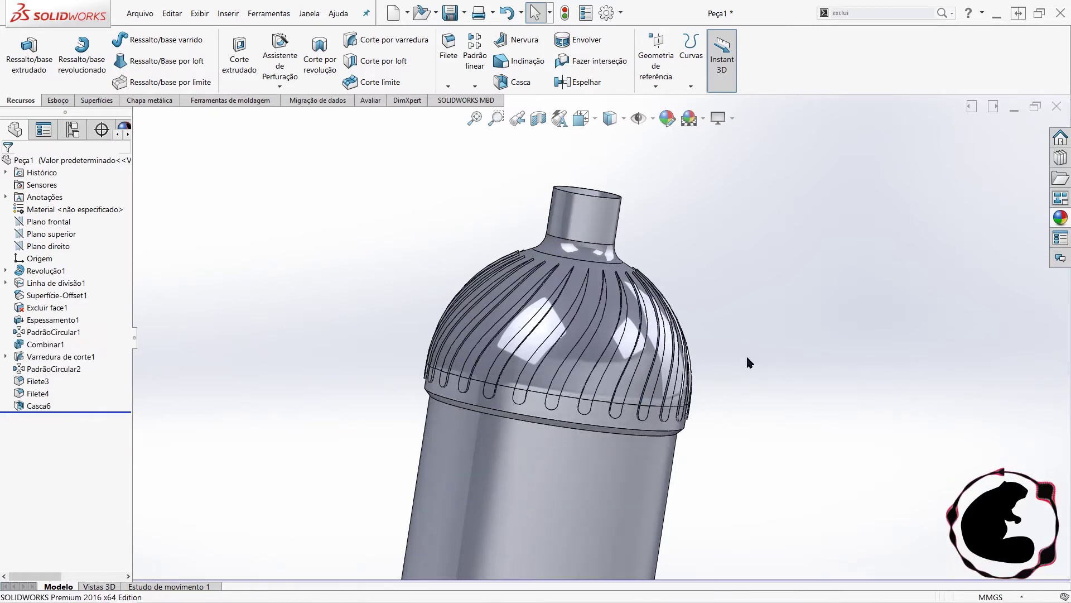
left_click(656, 348)
middle_click_drag(656, 348, 683, 296)
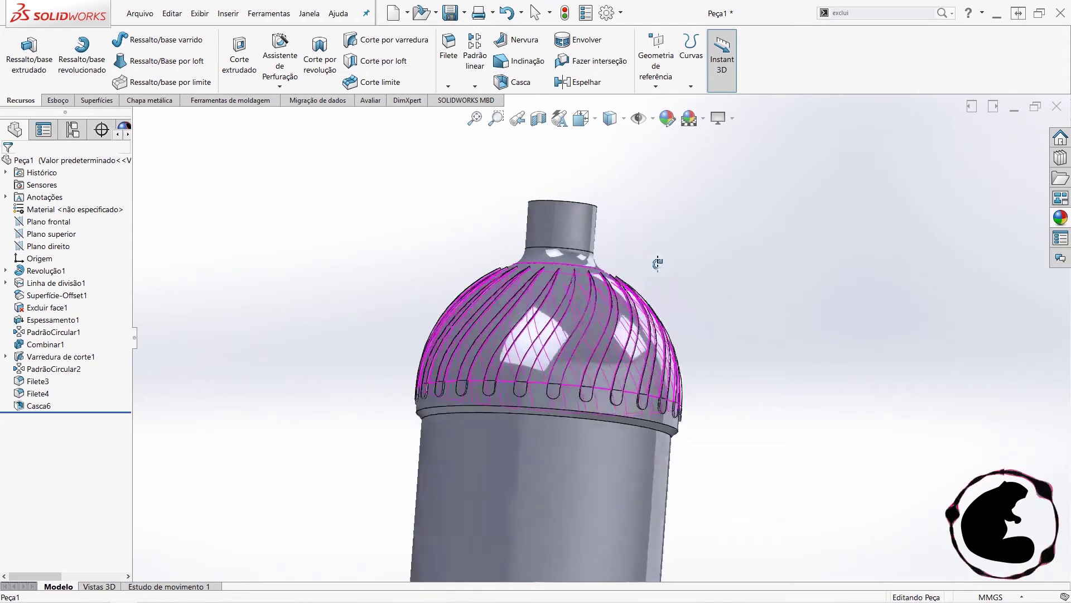
key("Escape")
scroll(513, 329, "down", 5)
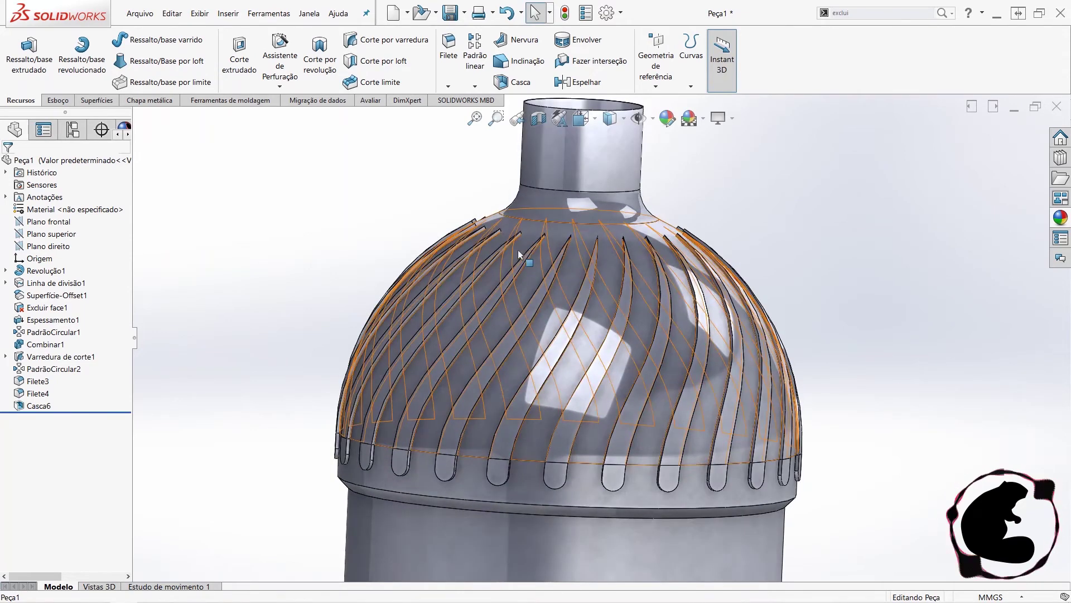
mouse_move(837, 318)
middle_mouse_down()
mouse_move(855, 329)
mouse_move(833, 326)
middle_mouse_up()
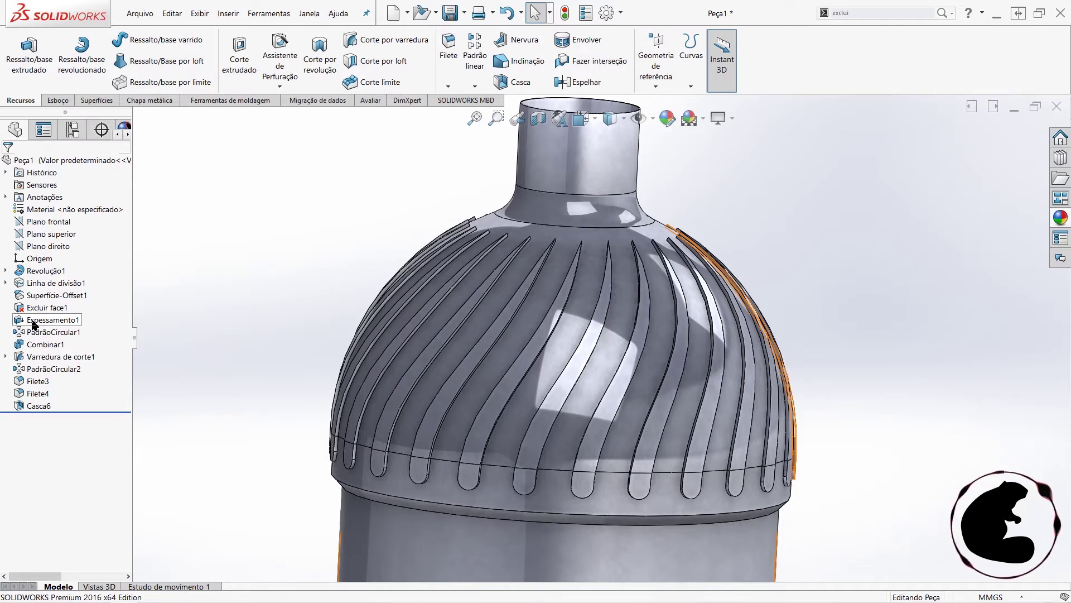
- Edit Superfície-Offset1 to a 0.50 mm offset distance and rebuild the bottle
right_click(32, 324)
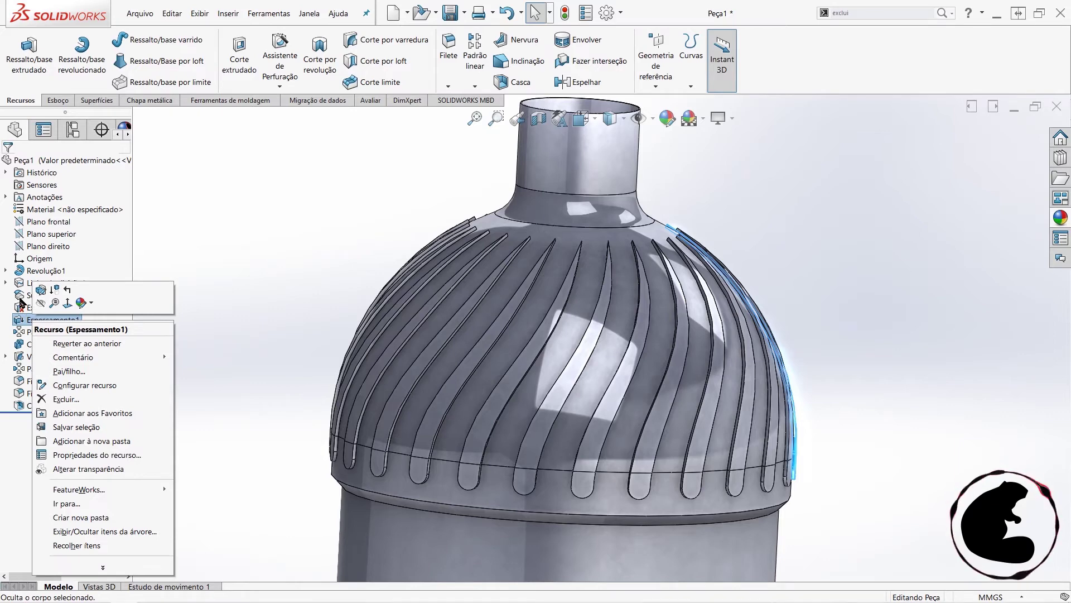
right_click(22, 295)
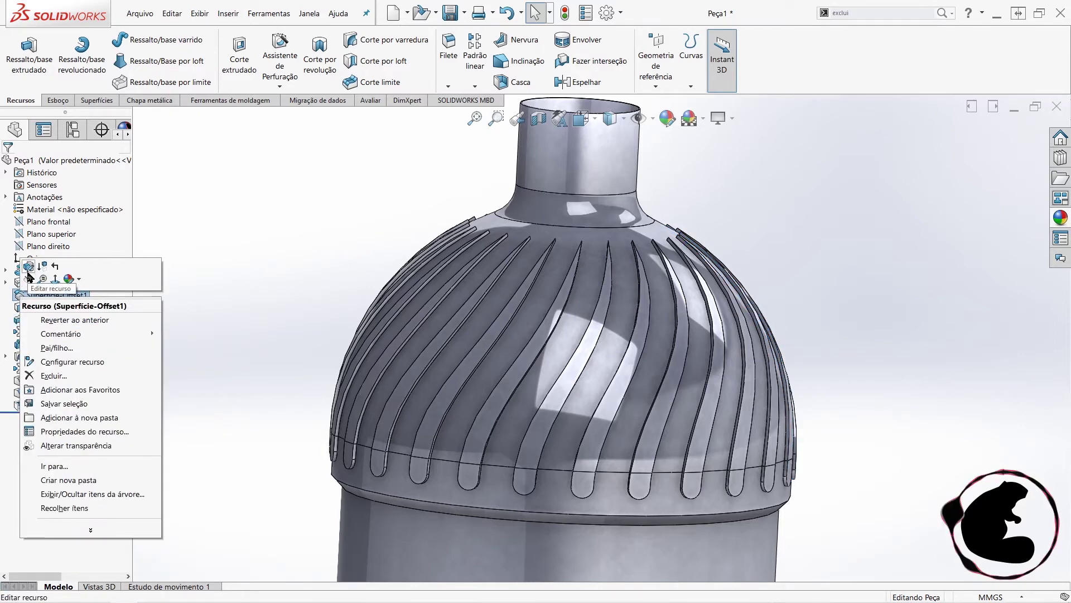
left_click(27, 272)
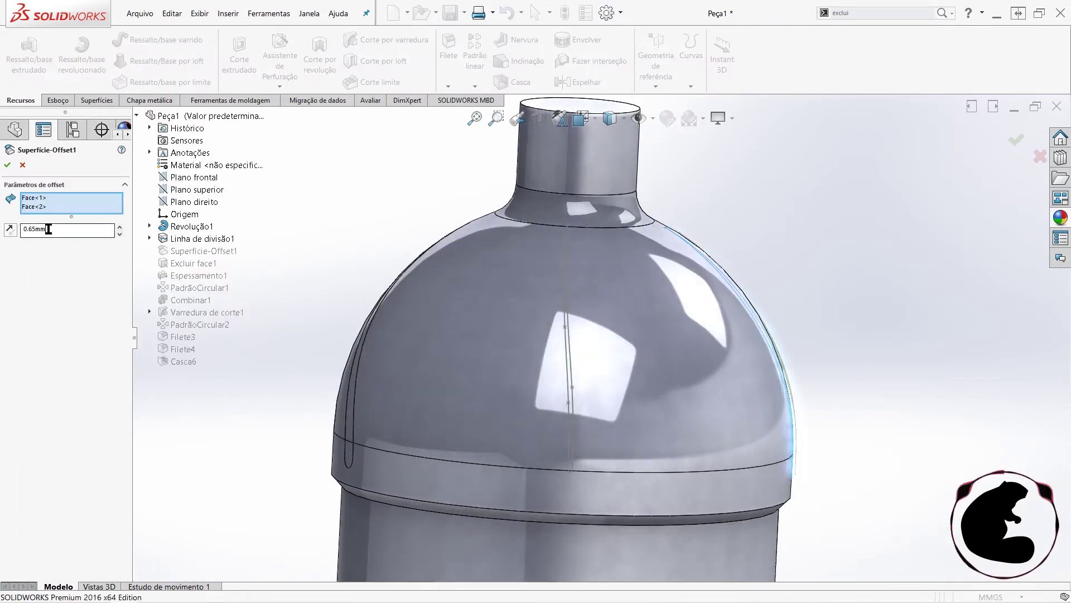
type("0.5")
key("Return")
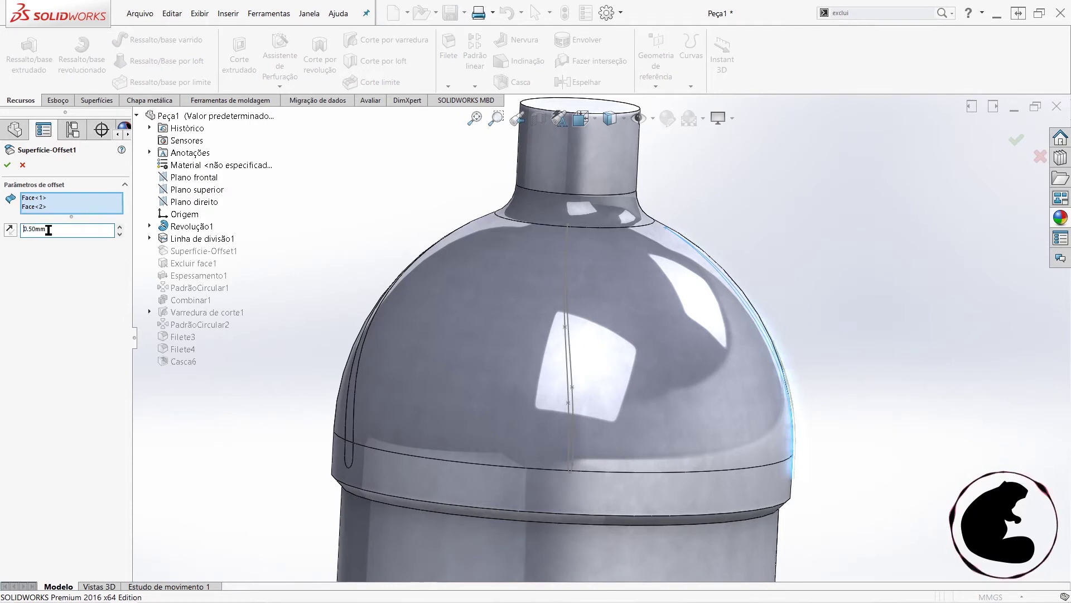
left_click(8, 165)
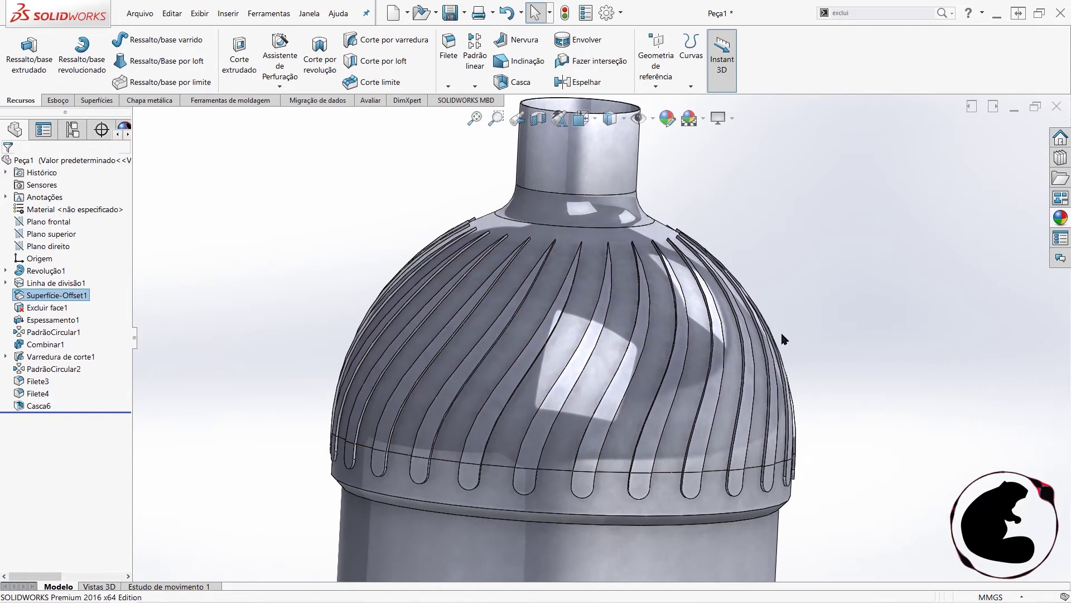
scroll(608, 384, "up", 3)
- Roll the feature history back to just before the Casca6 shell
scroll(609, 383, "up", 3)
scroll(608, 384, "up", 2)
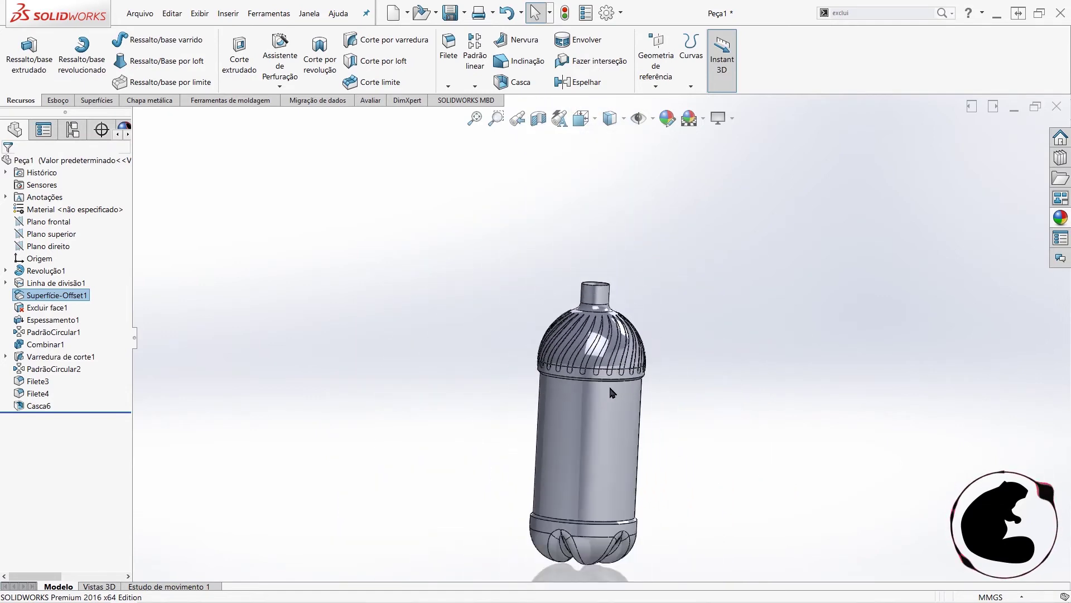
scroll(586, 425, "down", 3)
middle_click_drag(577, 369, 552, 371)
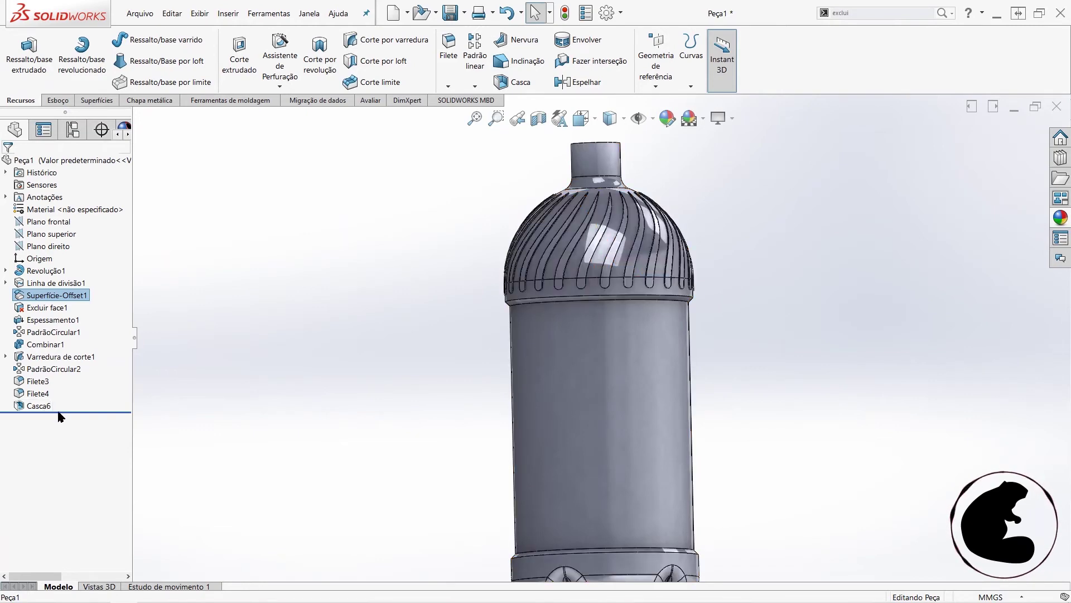
left_click_drag(63, 411, 63, 400)
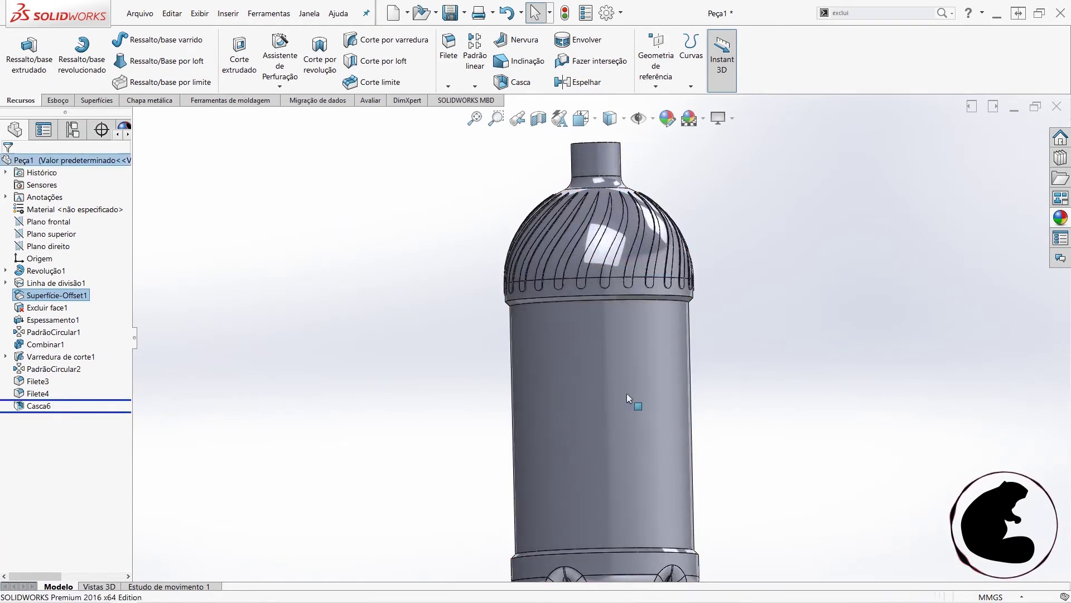
scroll(726, 381, "up", 1)
scroll(651, 464, "down", 2)
scroll(582, 482, "down", 3)
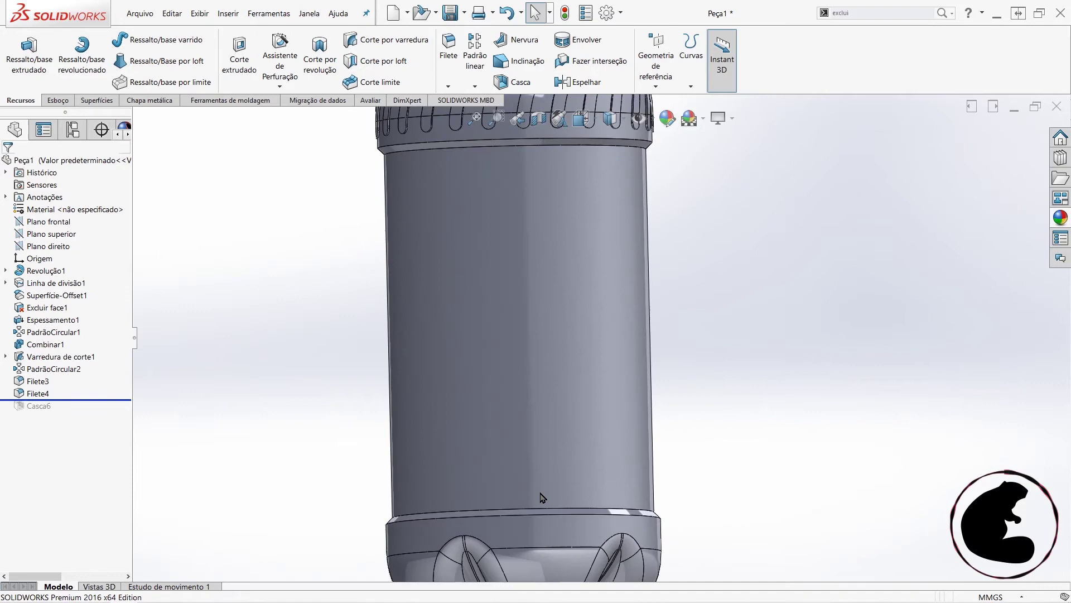
scroll(557, 500, "down", 2)
scroll(558, 499, "down", 2)
- Select the four band edges where the dome meets the body for a new fillet
left_click(449, 47)
scroll(610, 542, "down", 2)
scroll(621, 476, "down", 2)
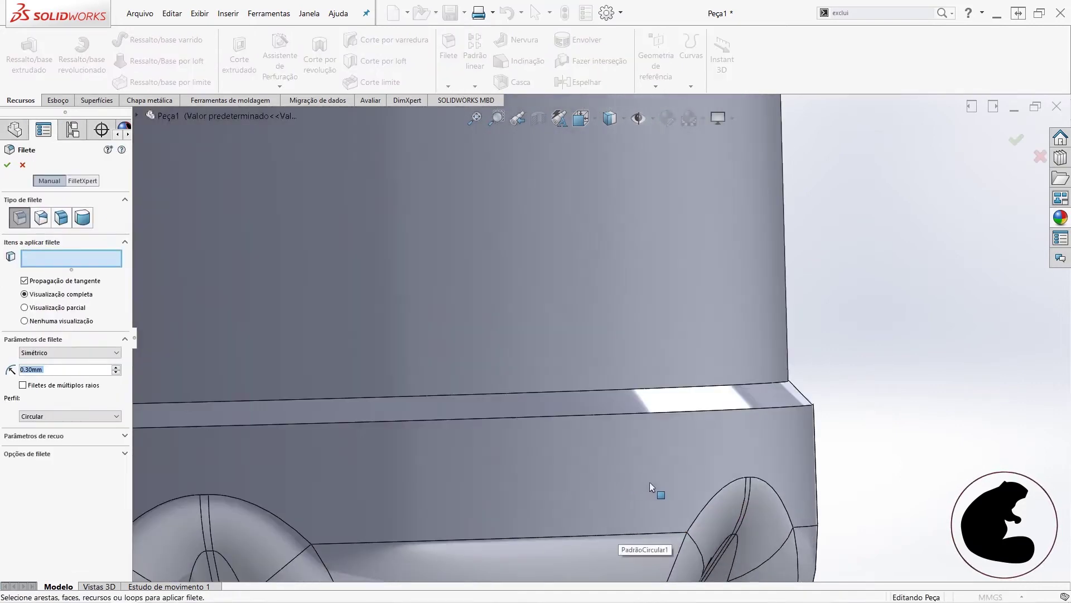
scroll(649, 481, "up", 2)
left_click(641, 411)
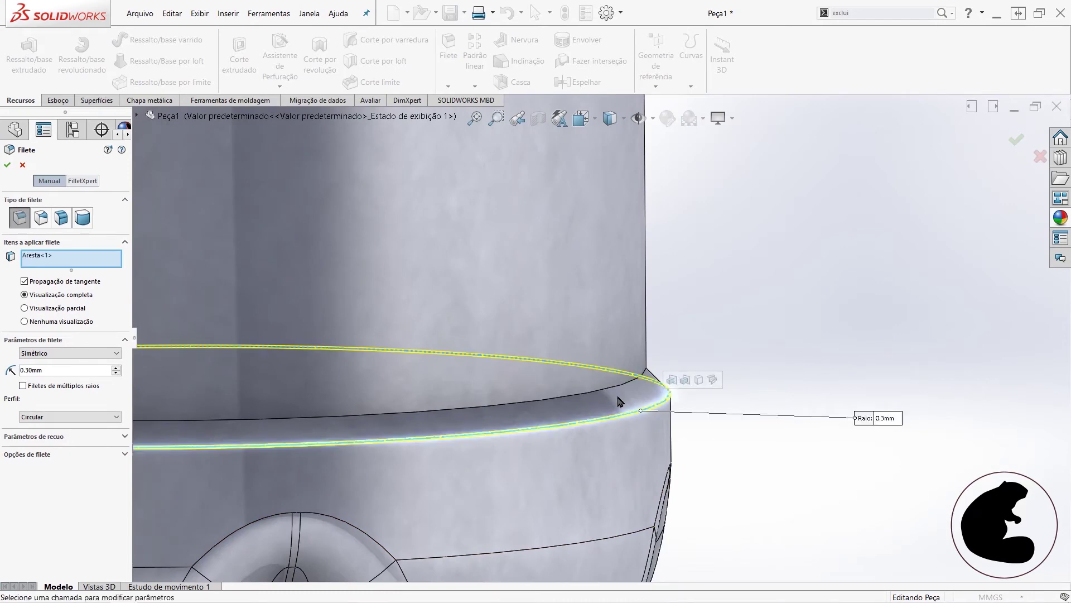
left_click(612, 397)
scroll(569, 302, "up", 2)
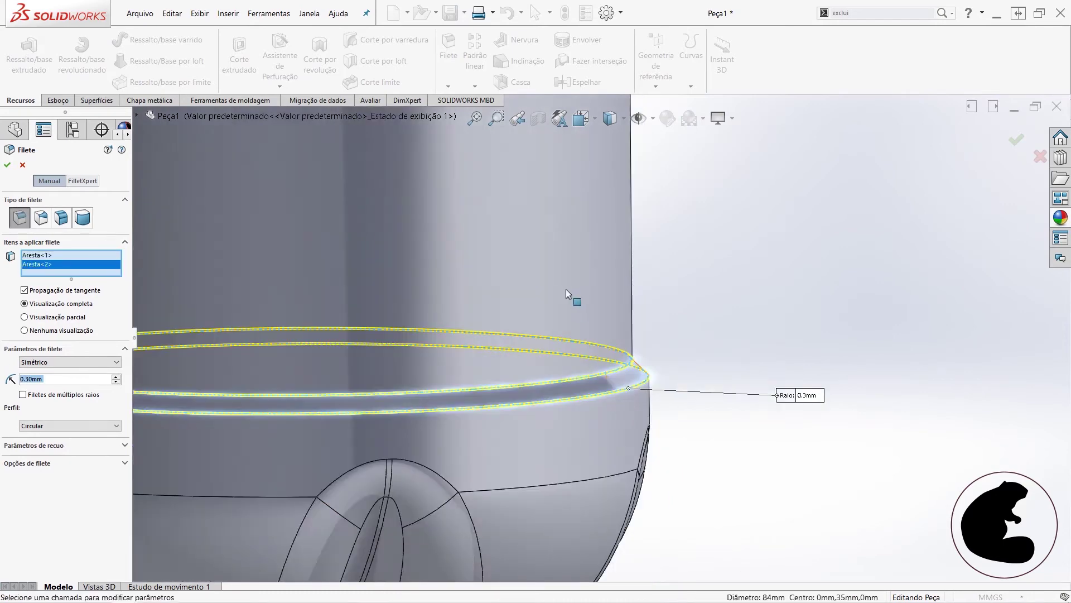
scroll(569, 296, "up", 3)
scroll(558, 268, "up", 2)
scroll(544, 228, "up", 2)
scroll(551, 218, "down", 2)
scroll(629, 291, "down", 2)
scroll(633, 299, "down", 2)
scroll(632, 297, "down", 3)
scroll(648, 206, "down", 2)
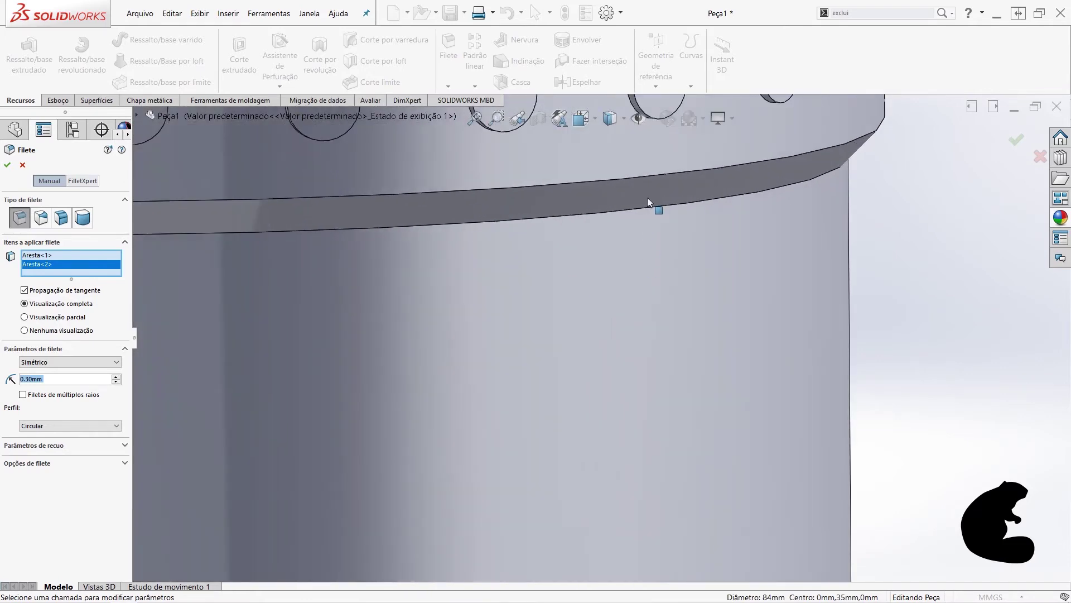
left_click(647, 207)
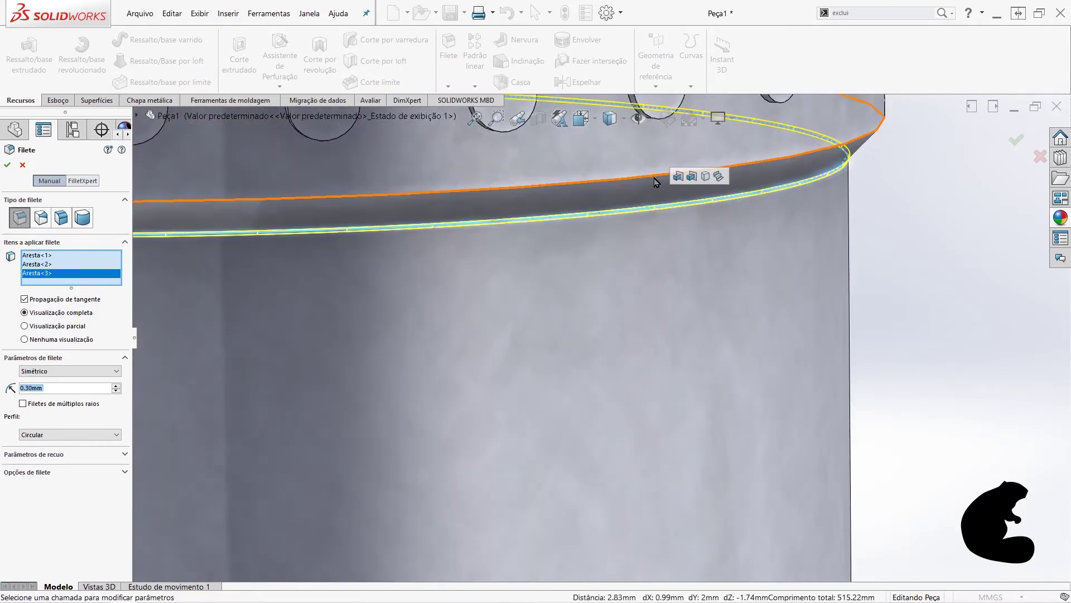
left_click(652, 176)
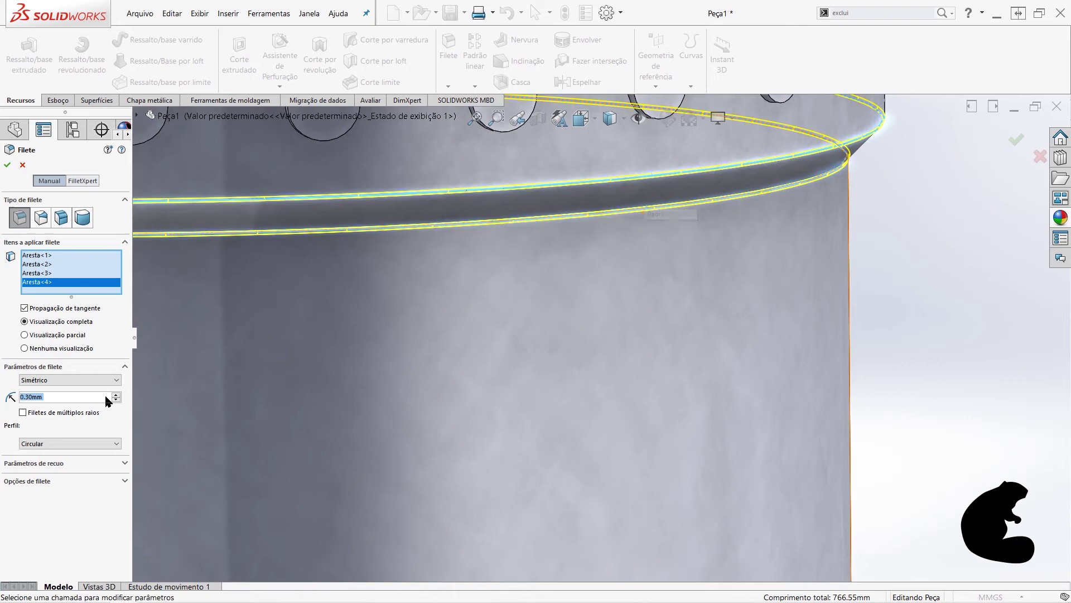
- Set the band fillet radius to 1.5 mm and confirm it as Filete8
type("1")
key("Return")
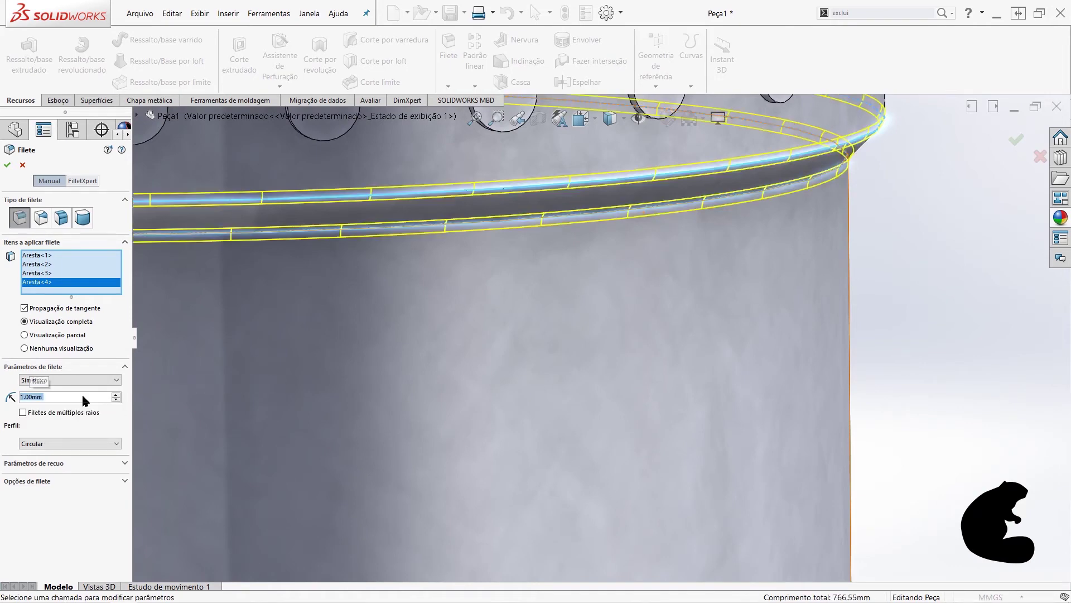
scroll(705, 303, "up", 2)
scroll(709, 304, "up", 2)
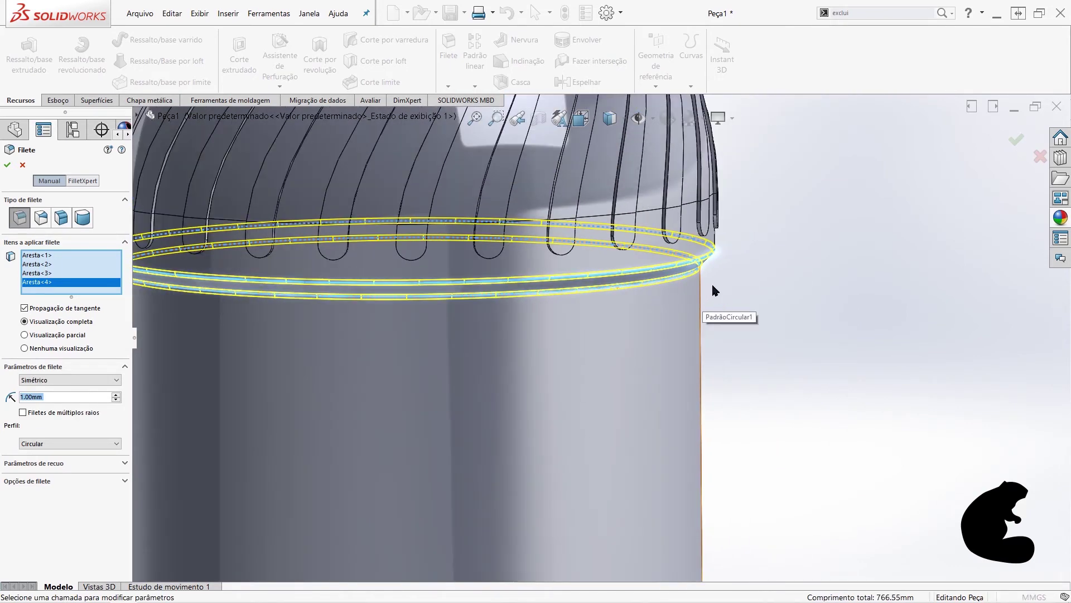
scroll(712, 263, "up", 3)
middle_click_drag(717, 266, 720, 272)
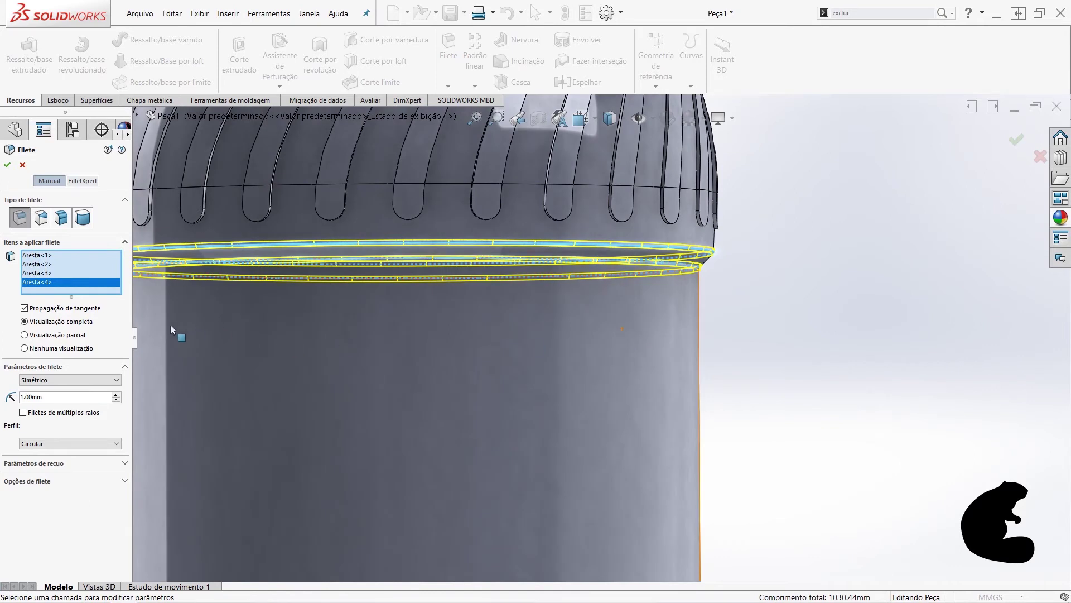
double_click(55, 396)
type("0")
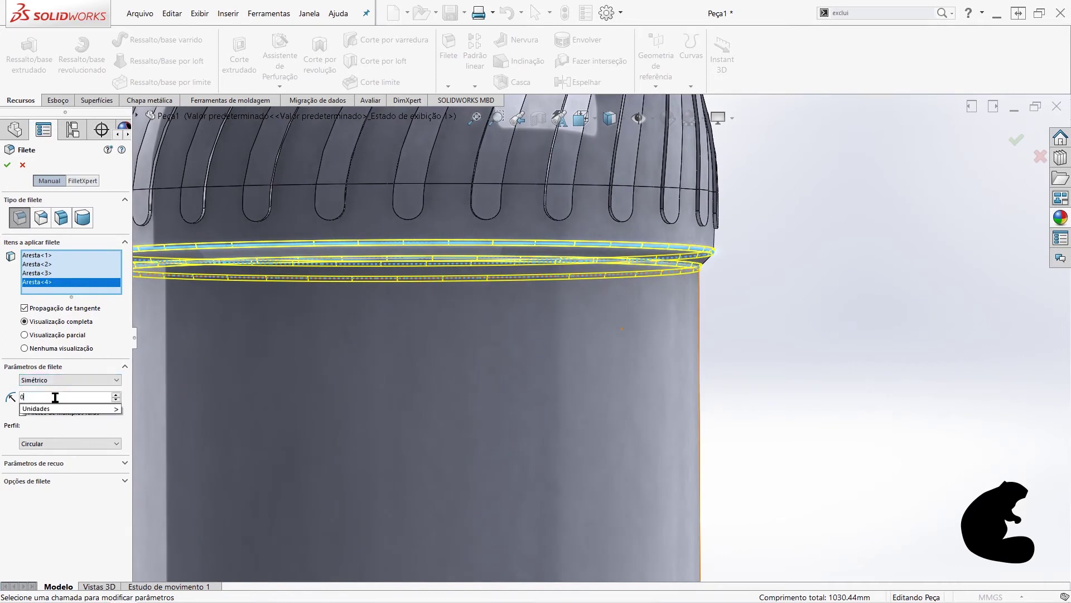
type("12,5")
double_click(55, 397)
type("1")
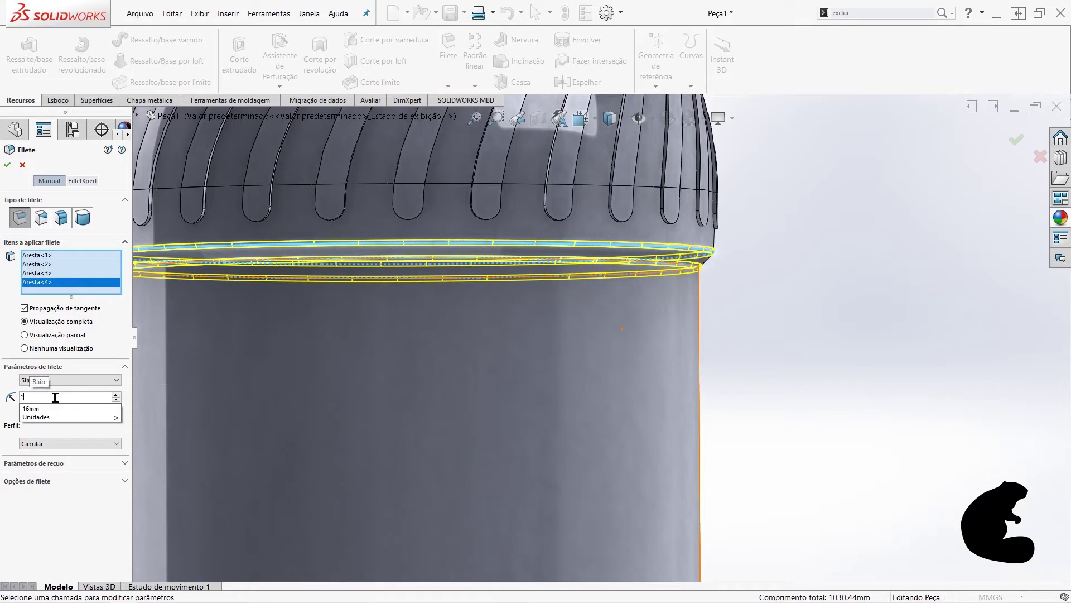
type(",5")
key("Return")
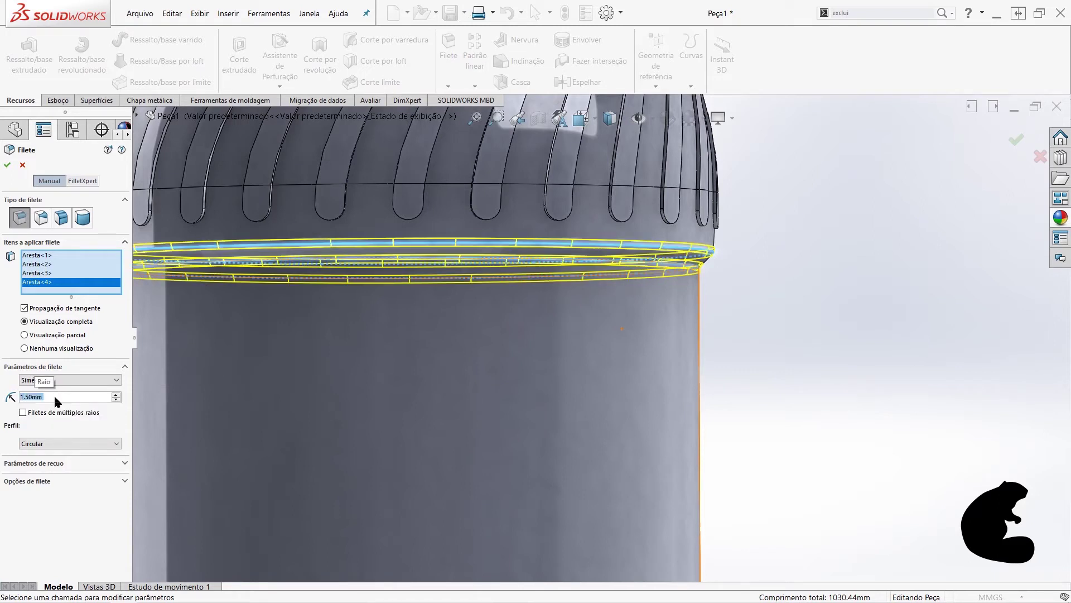
left_click(7, 165)
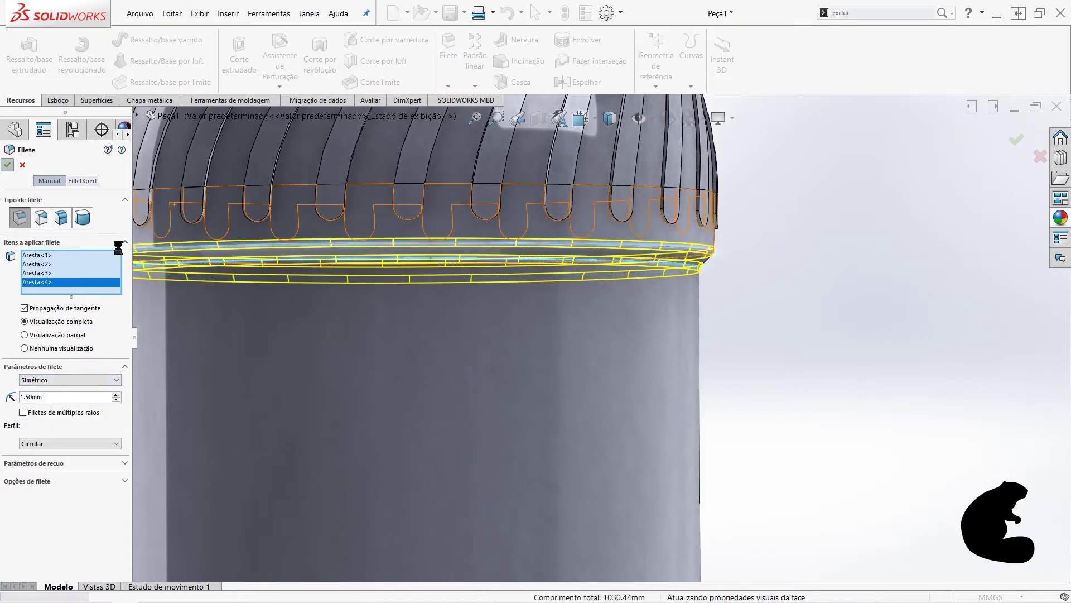
- Roll the history forward past Casca6 so the shell rebuilds after the fillet
scroll(733, 312, "up", 3)
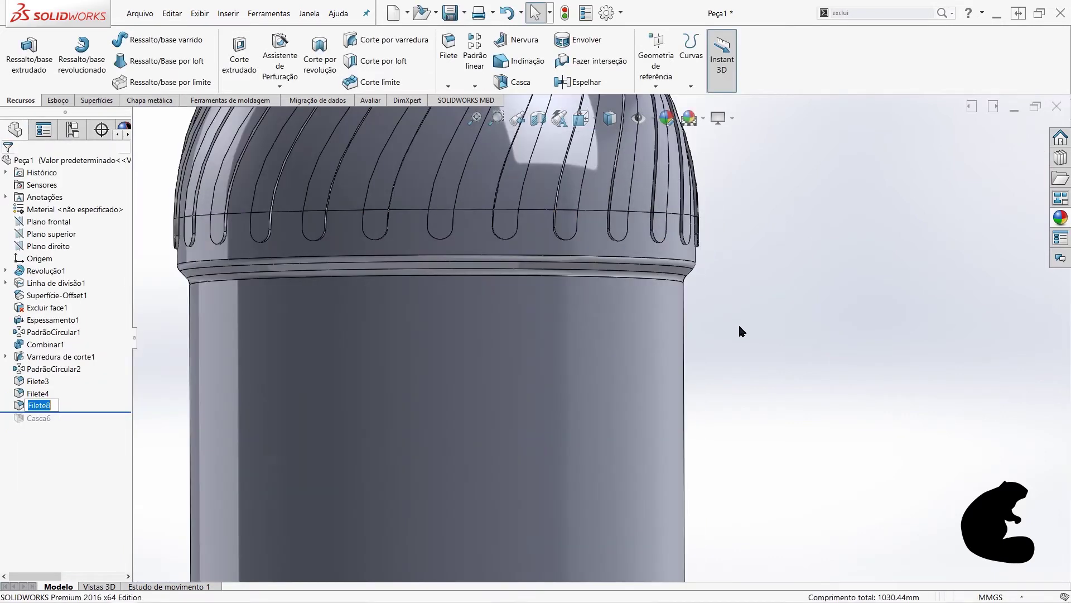
scroll(739, 323, "up", 3)
scroll(697, 302, "up", 3)
scroll(672, 223, "up", 2)
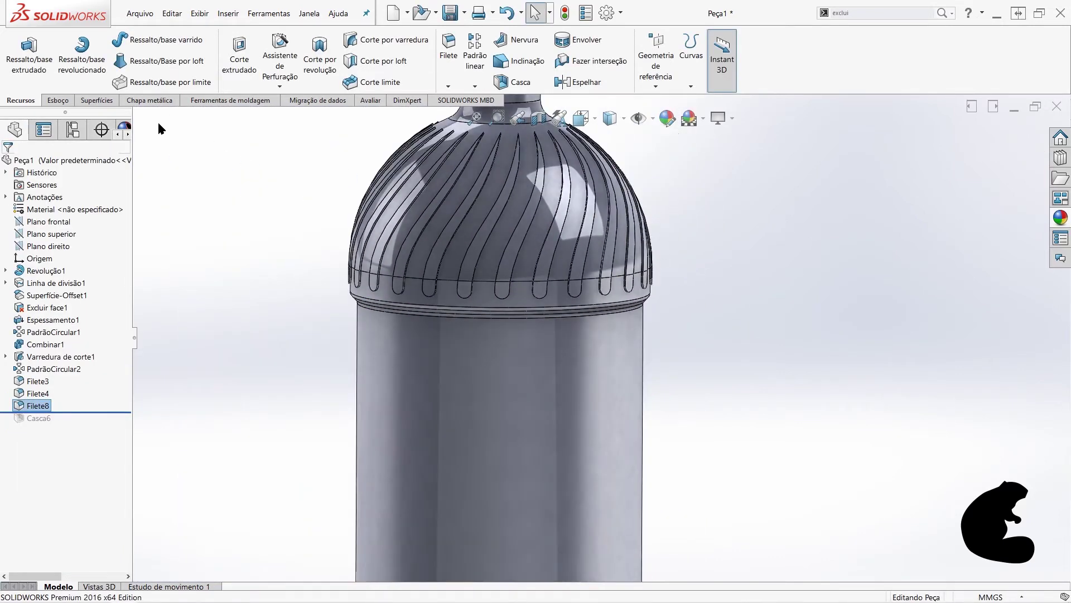
left_click_drag(71, 411, 71, 424)
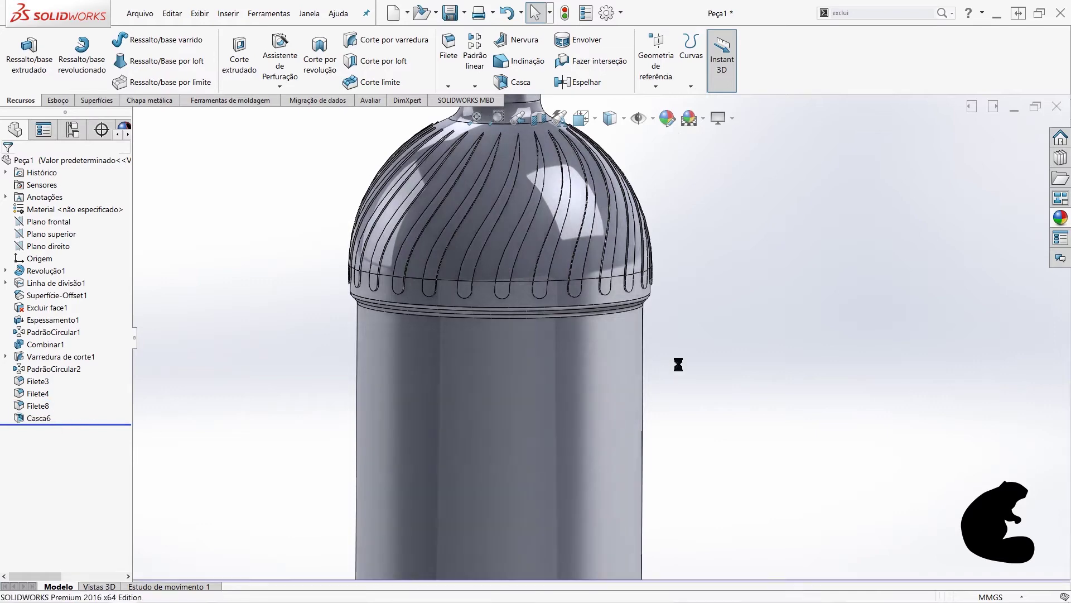
scroll(700, 354, "up", 2)
scroll(697, 318, "up", 3)
scroll(613, 257, "down", 3)
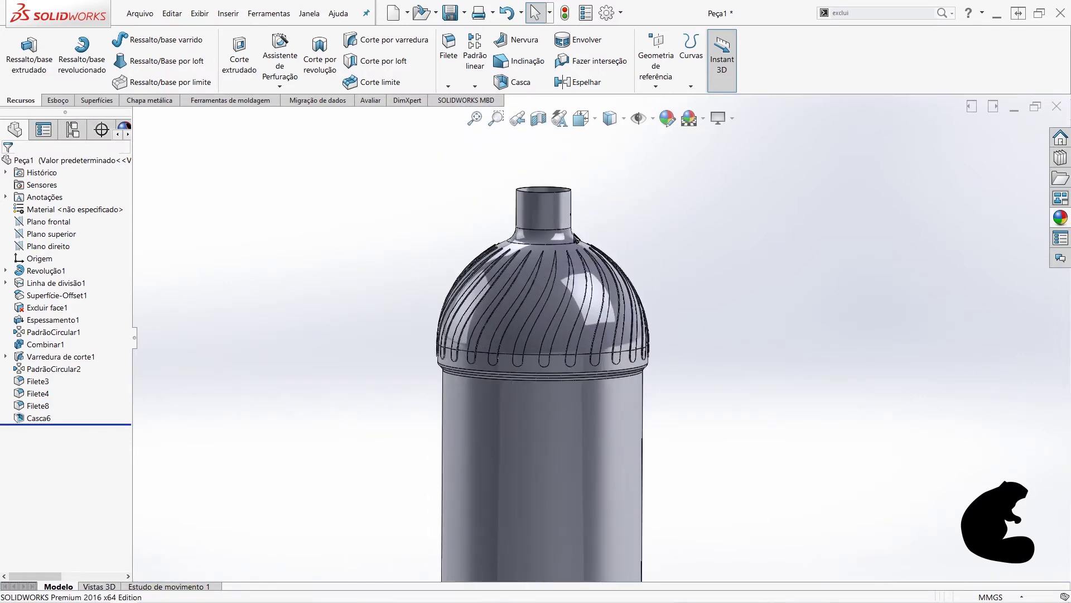
scroll(601, 247, "down", 2)
middle_click_drag(600, 247, 586, 268)
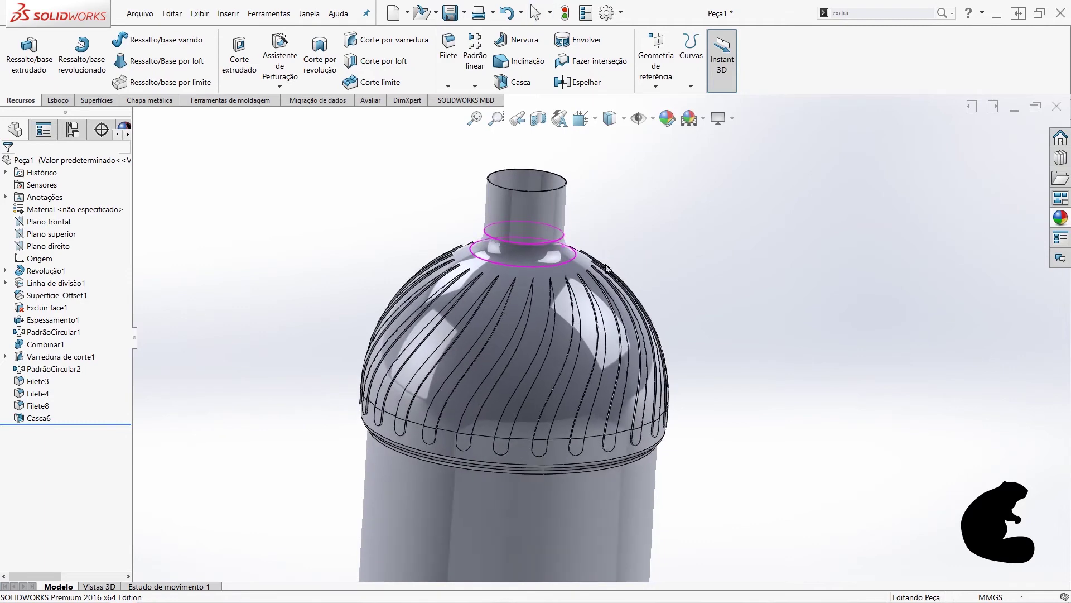
- Change the Casca6 shell thickness from 0.20 mm to 0.60 mm
right_click(23, 420)
left_click(30, 317)
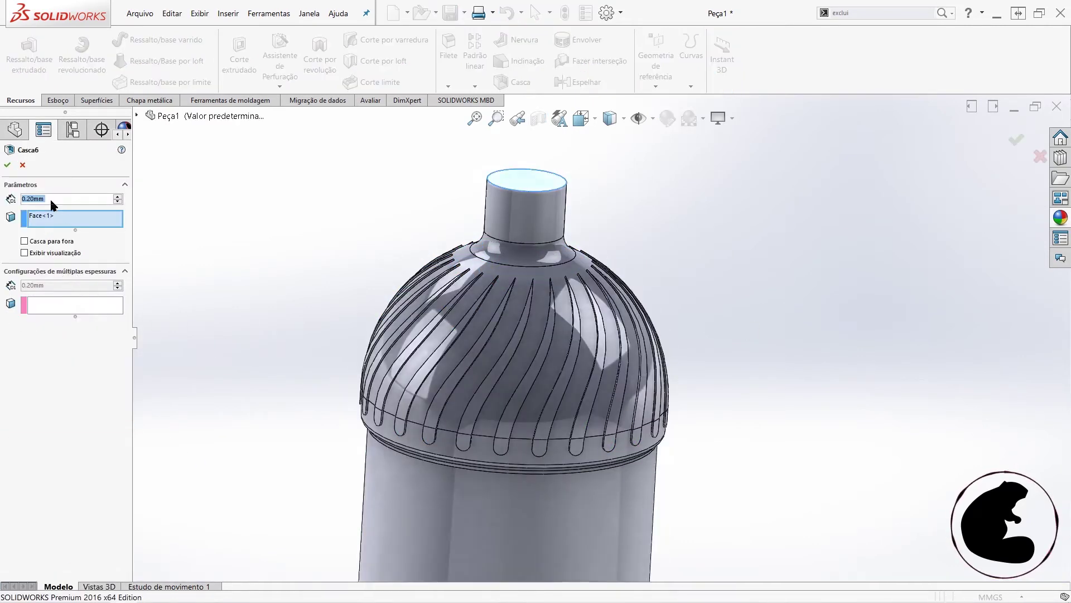
type("0.6")
key("Return")
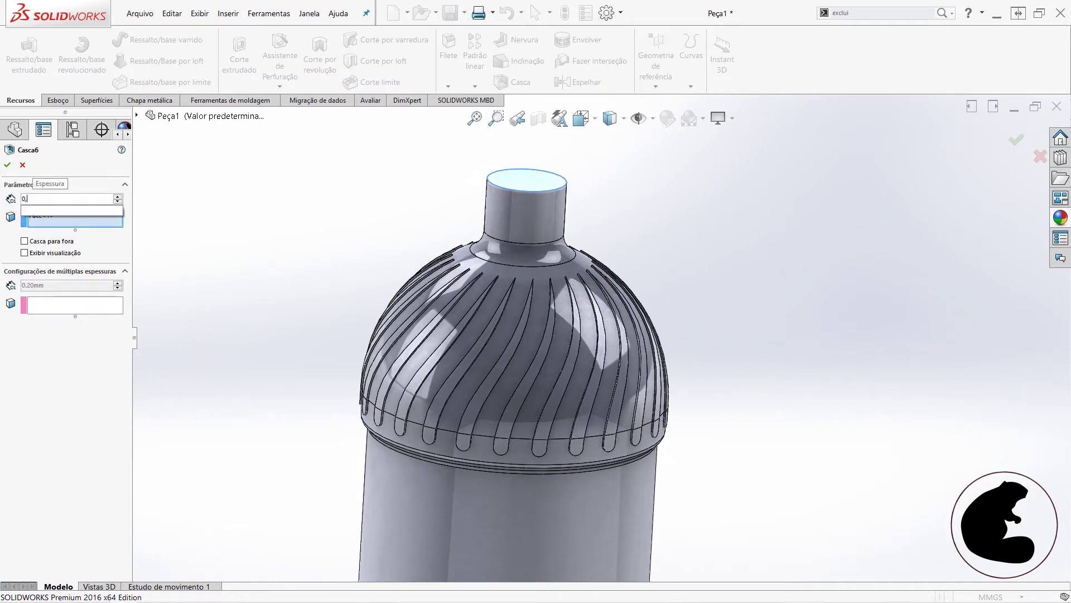
key("Return")
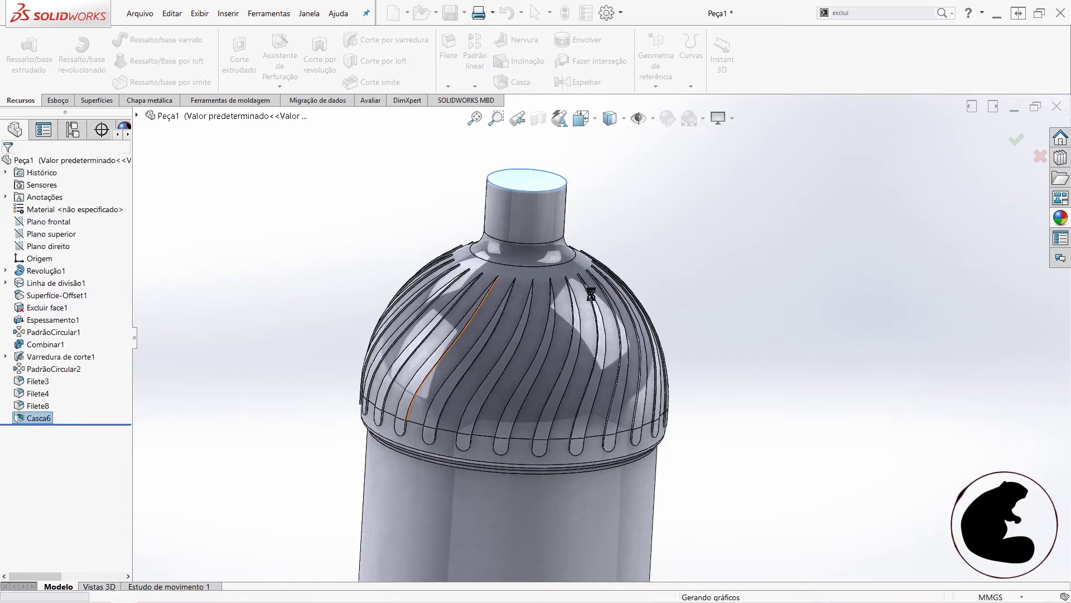
- Orbit and zoom to inspect the bottle's open neck from above
middle_click_drag(604, 296, 577, 253)
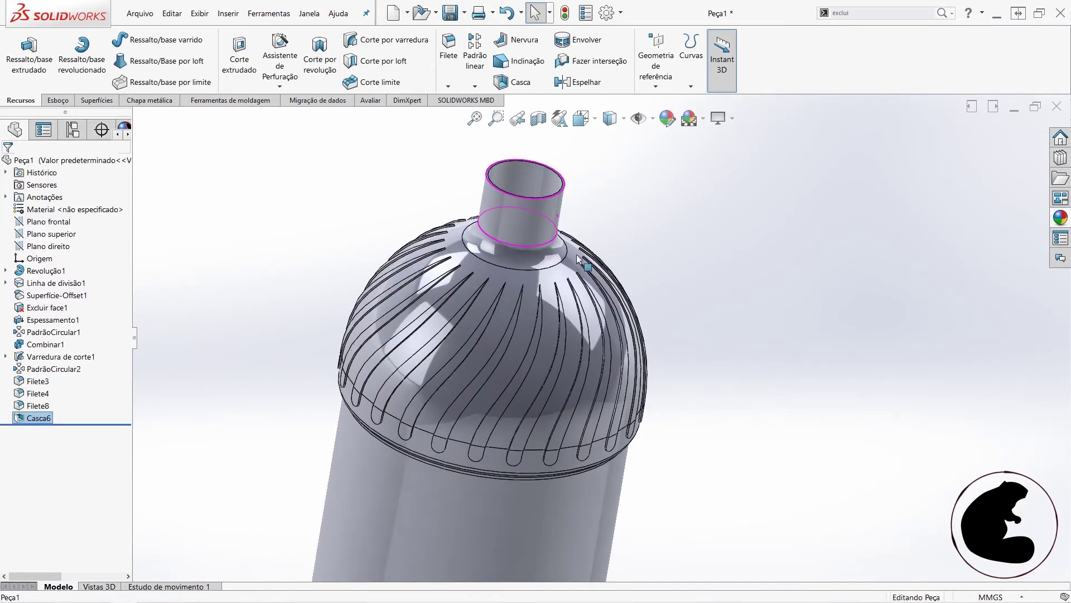
scroll(577, 253, "down", 3)
scroll(546, 178, "down", 3)
scroll(545, 173, "up", 2)
middle_click_drag(546, 173, 546, 189)
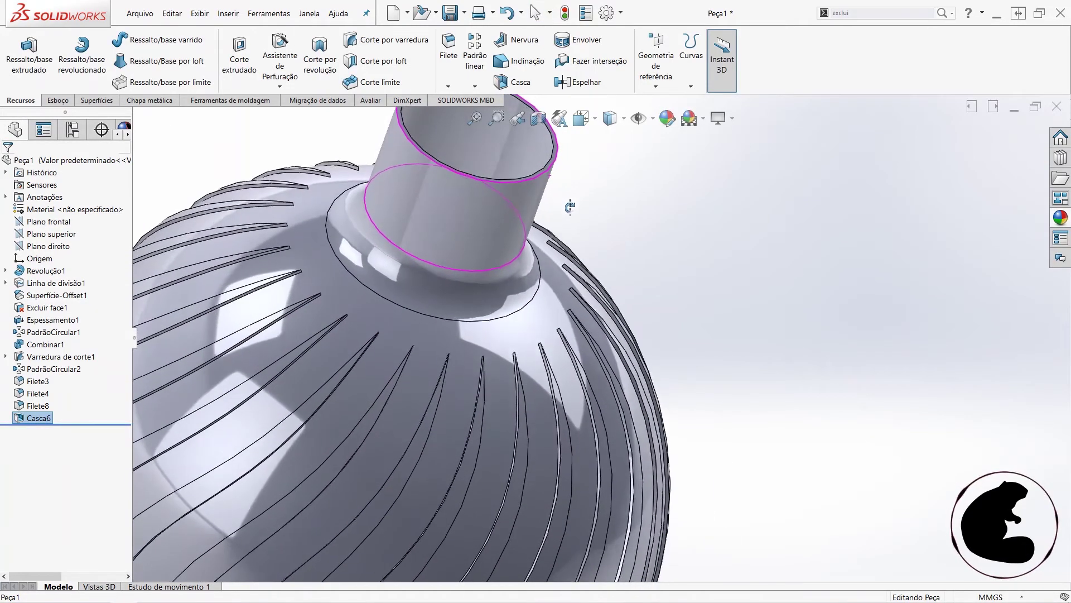
scroll(565, 197, "down", 3)
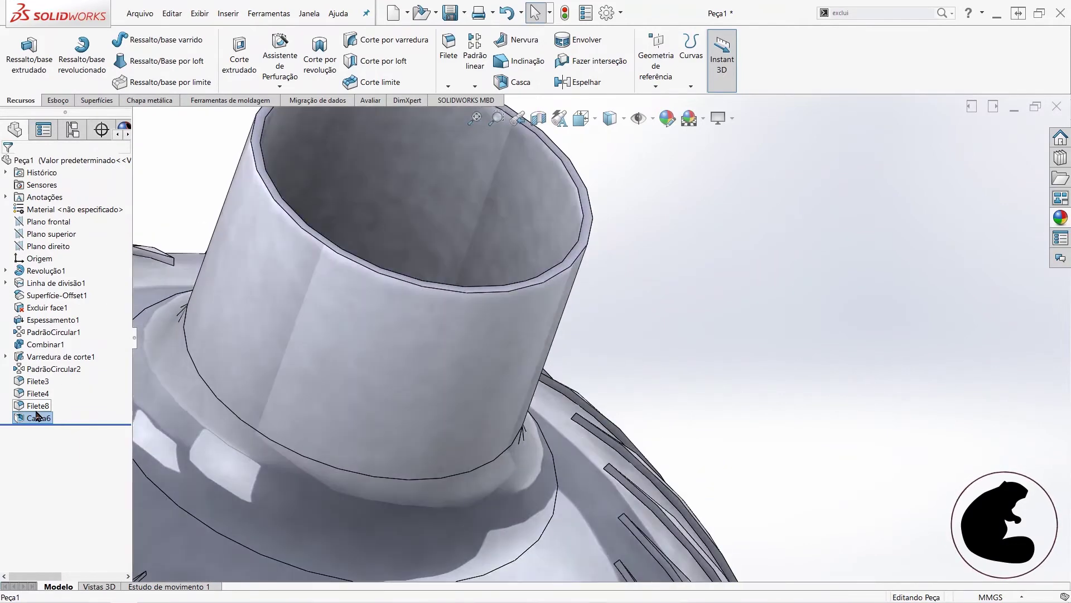
right_click(39, 423)
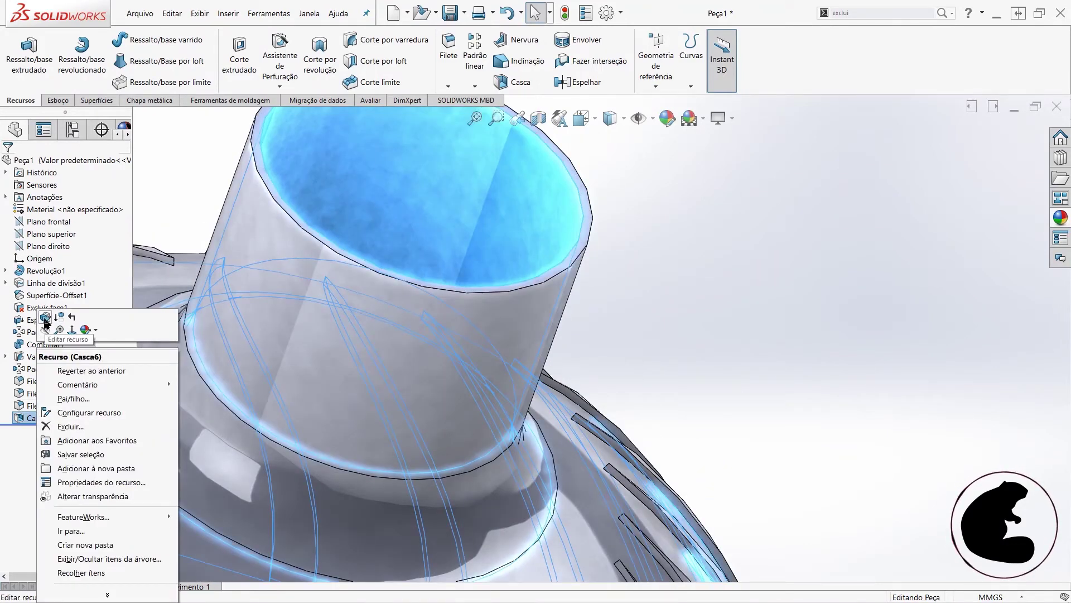
scroll(675, 279, "up", 3)
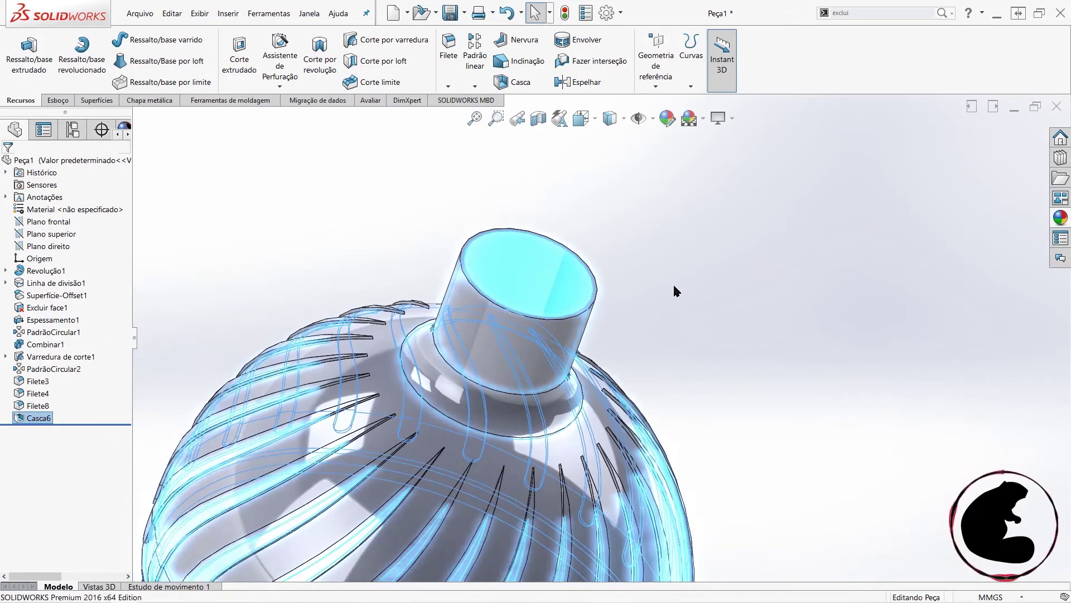
scroll(635, 293, "down", 2)
middle_click_drag(635, 292, 588, 254)
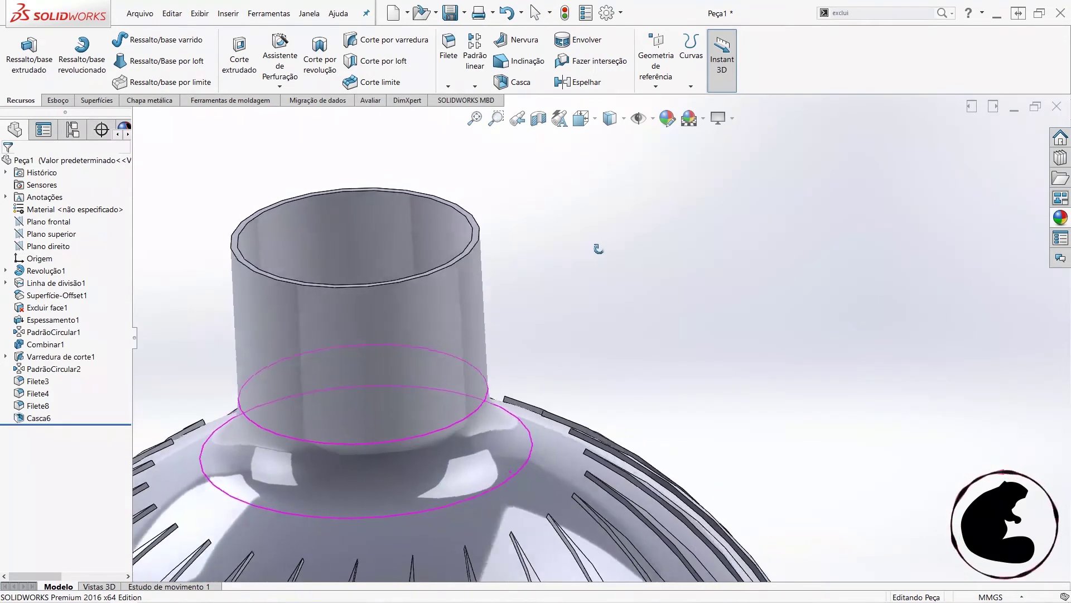
scroll(543, 239, "down", 1)
scroll(496, 236, "down", 1)
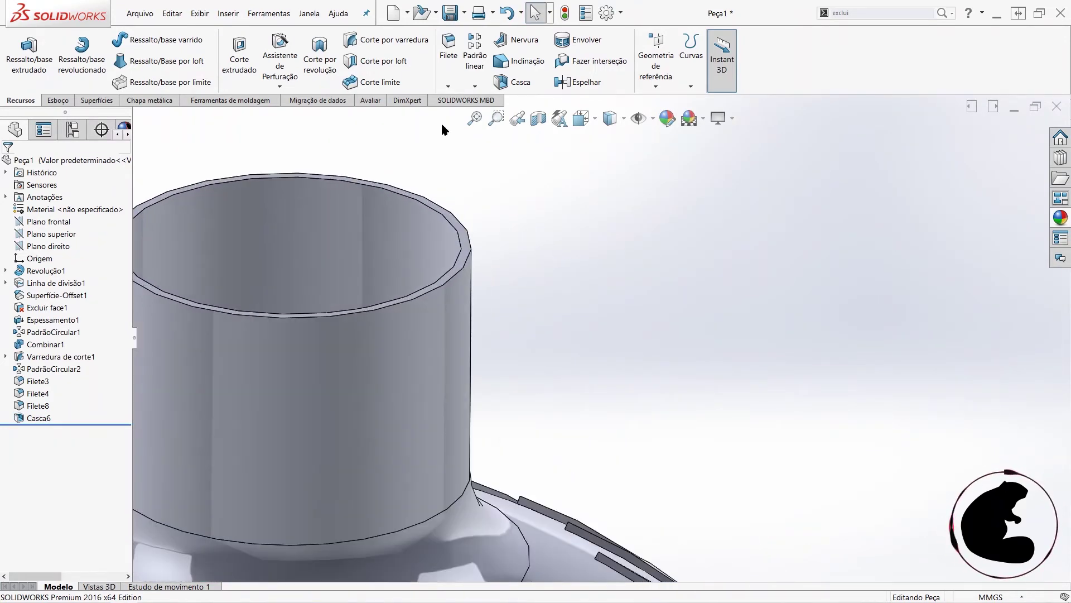
- Fillet the neck rim's top and second edges with a 0.2 mm radius
left_click(448, 48)
left_click(473, 246)
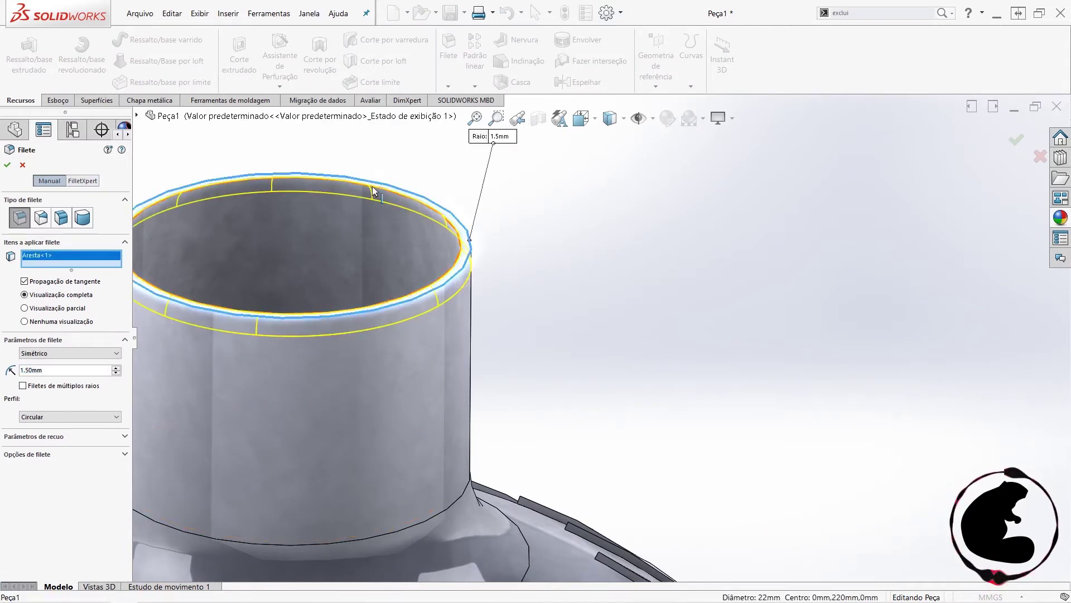
left_click(373, 190)
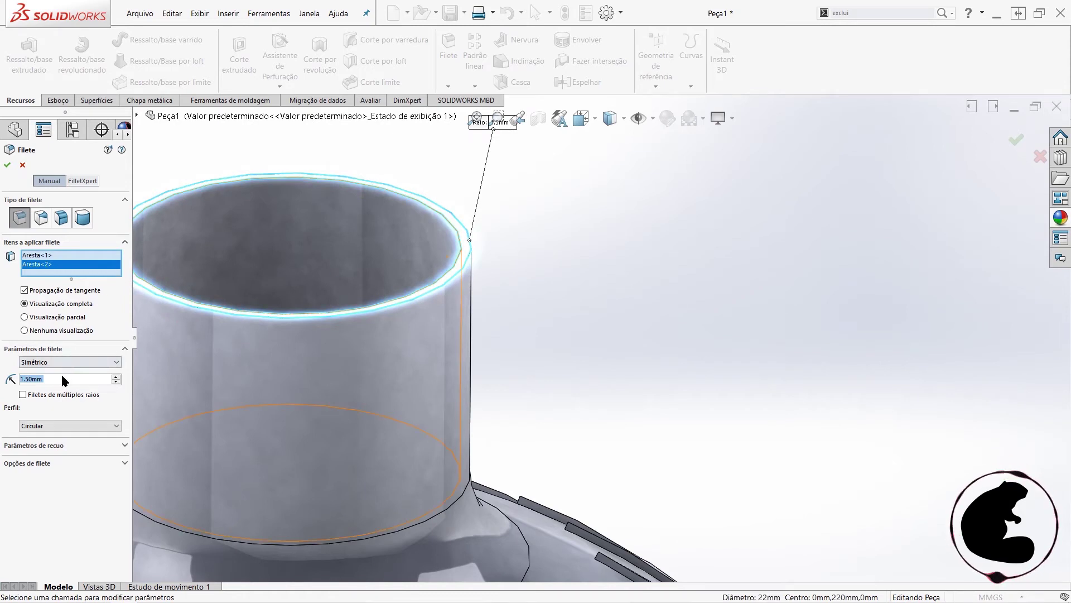
type("0.2")
key("Return")
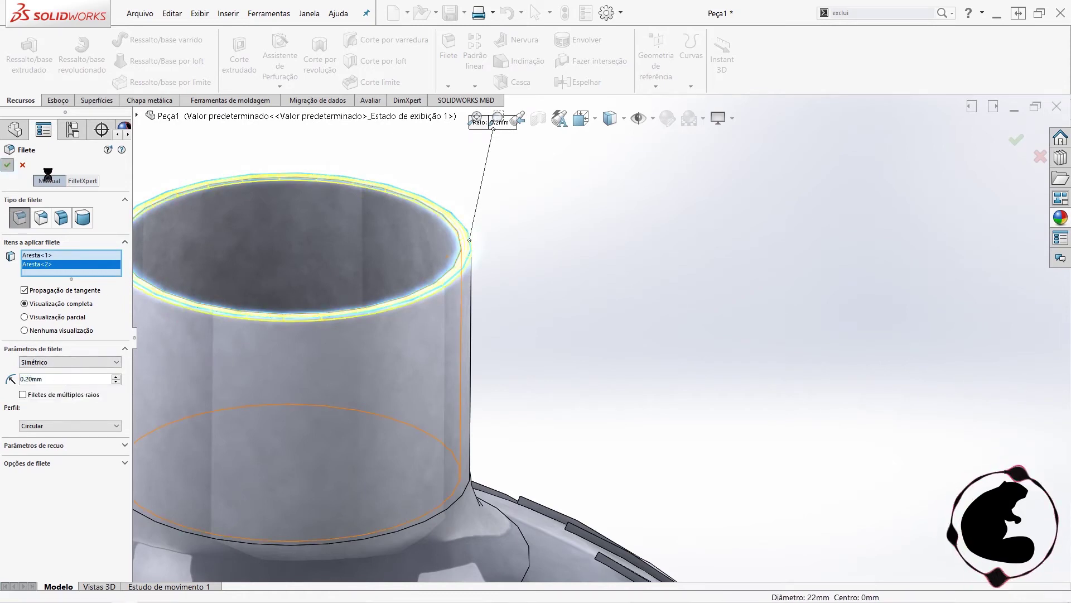
- Zoom in and out to inspect the filleted open neck close up
scroll(477, 262, "up", 2)
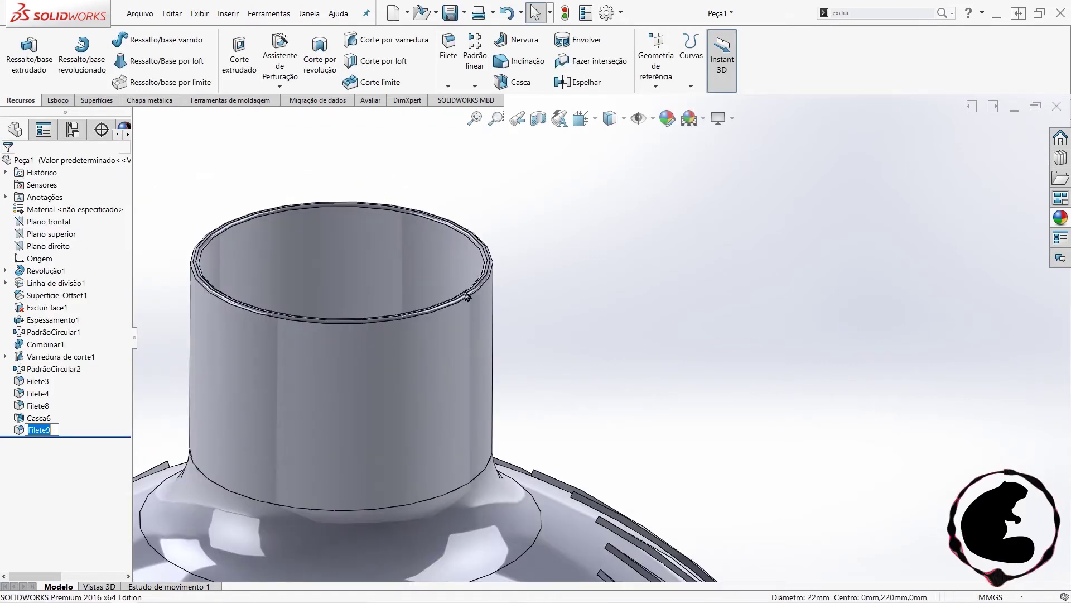
scroll(477, 277, "up", 3)
scroll(497, 335, "up", 3)
scroll(517, 397, "up", 3)
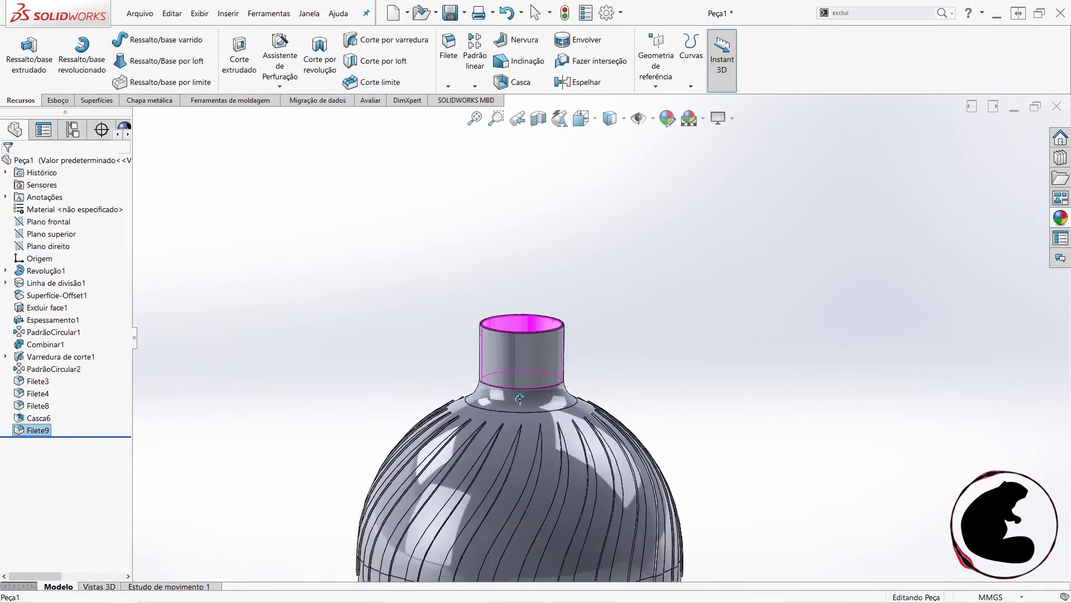
scroll(517, 396, "up", 3)
scroll(558, 390, "up", 3)
scroll(611, 388, "up", 3)
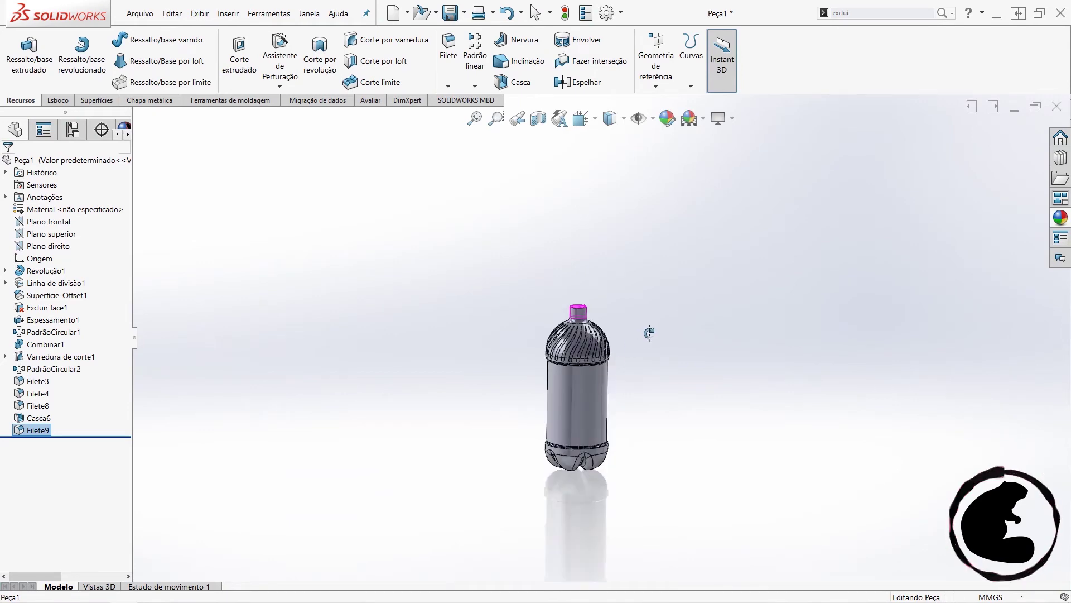
scroll(552, 321, "down", 3)
scroll(558, 332, "down", 3)
scroll(560, 335, "down", 3)
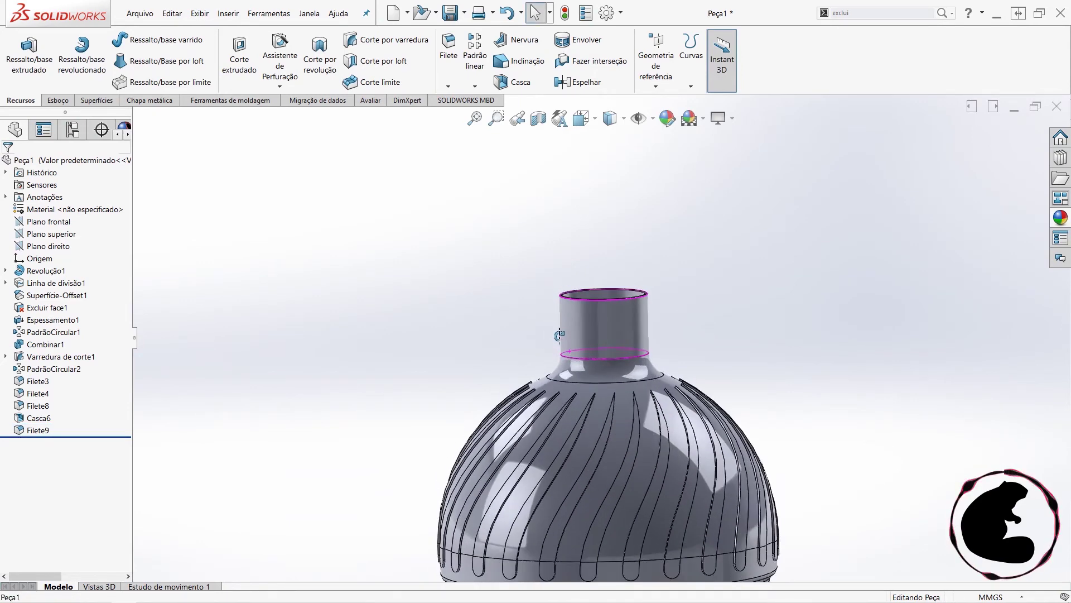
scroll(559, 335, "up", 2)
scroll(575, 368, "up", 3)
scroll(597, 413, "up", 3)
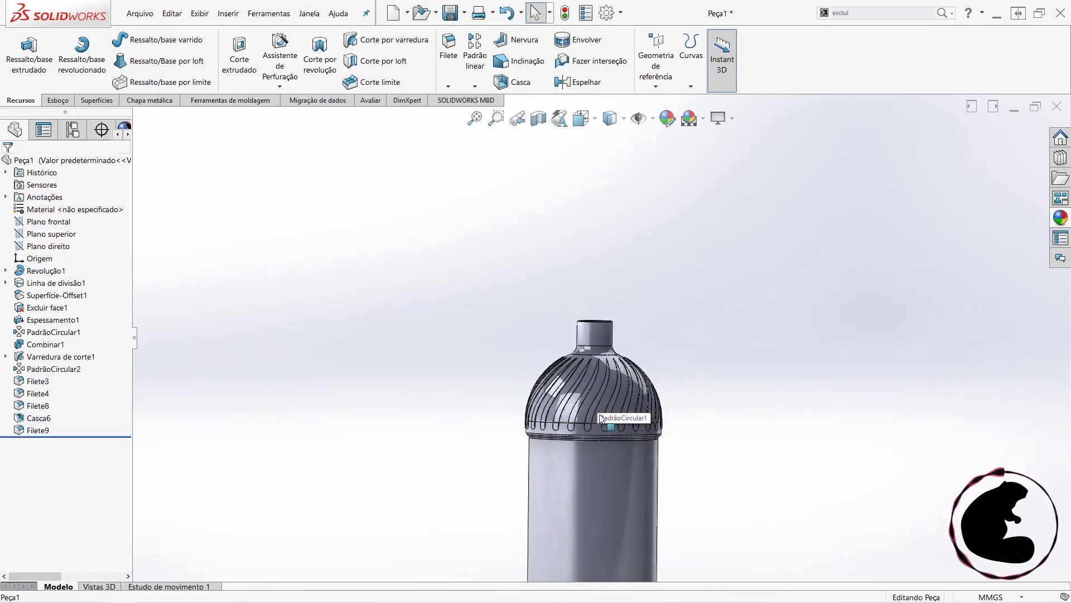
scroll(564, 324, "down", 2)
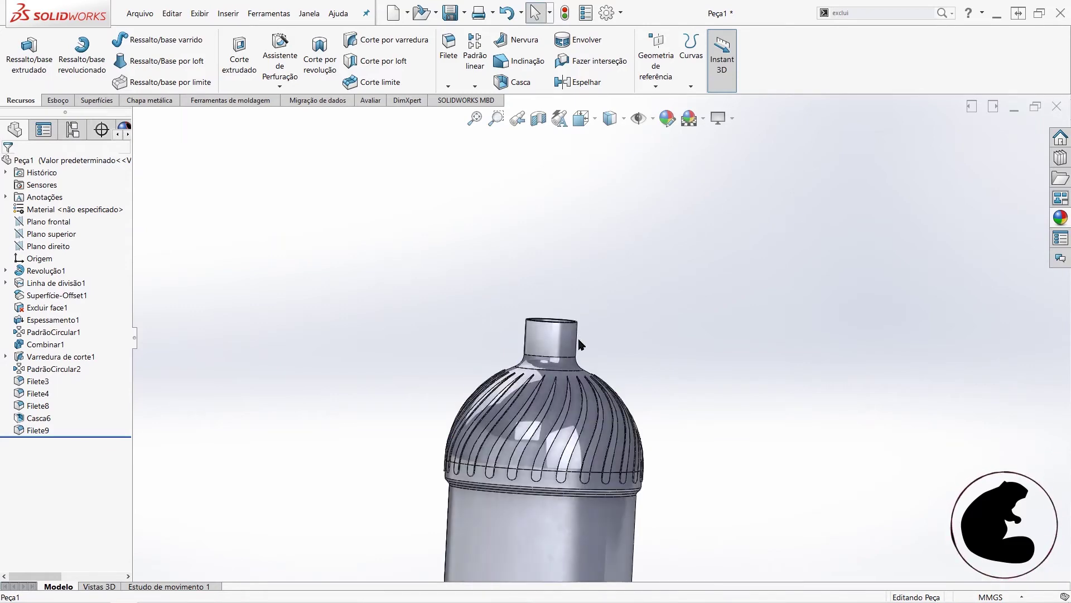
scroll(577, 340, "down", 3)
scroll(574, 339, "down", 2)
scroll(558, 334, "down", 1)
scroll(557, 330, "down", 2)
scroll(559, 323, "down", 1)
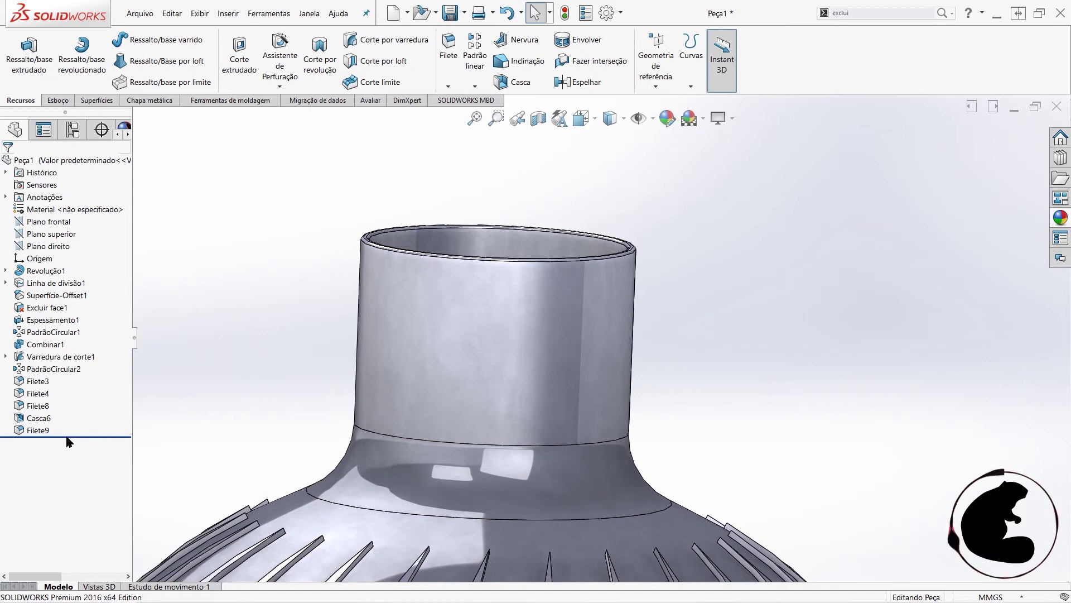
- Roll the history back above PadrãoCircular1, suppressing the groove patterns and later features
left_click_drag(71, 435, 65, 337)
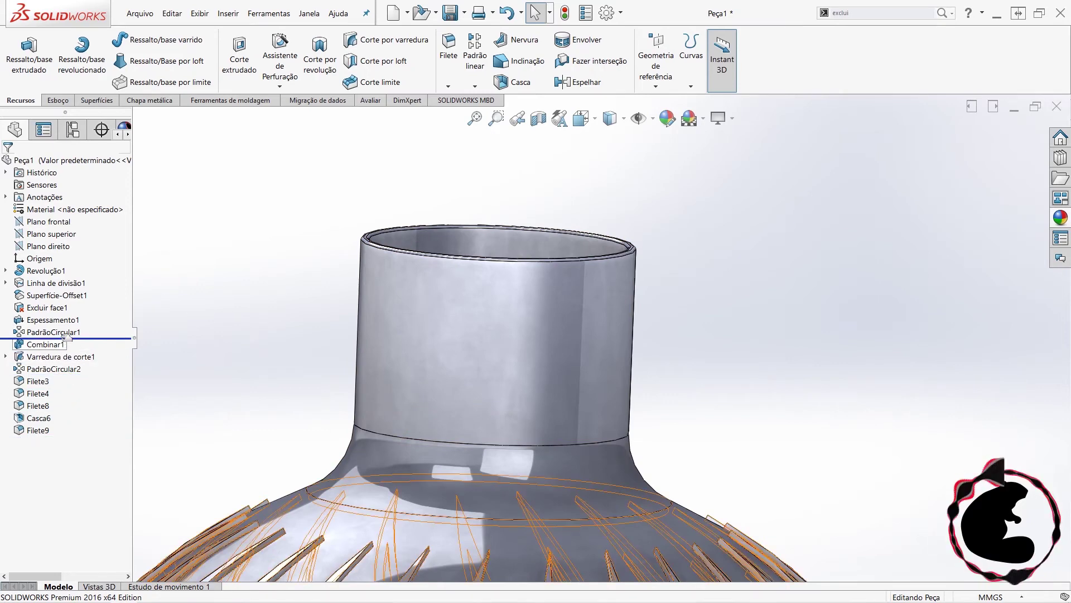
left_click_drag(65, 337, 66, 325)
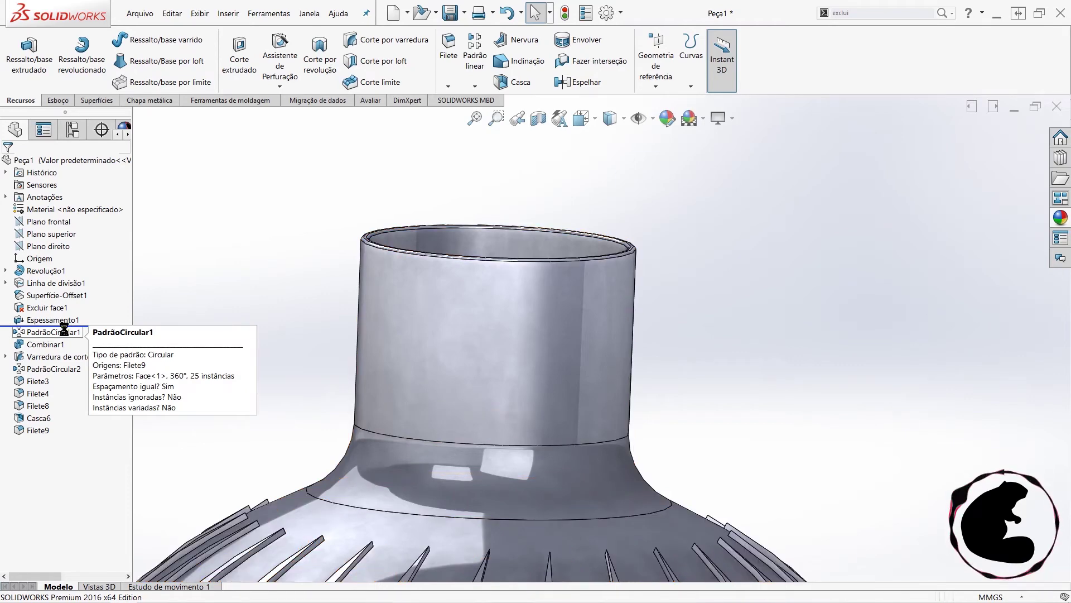
left_click_drag(68, 327, 66, 326)
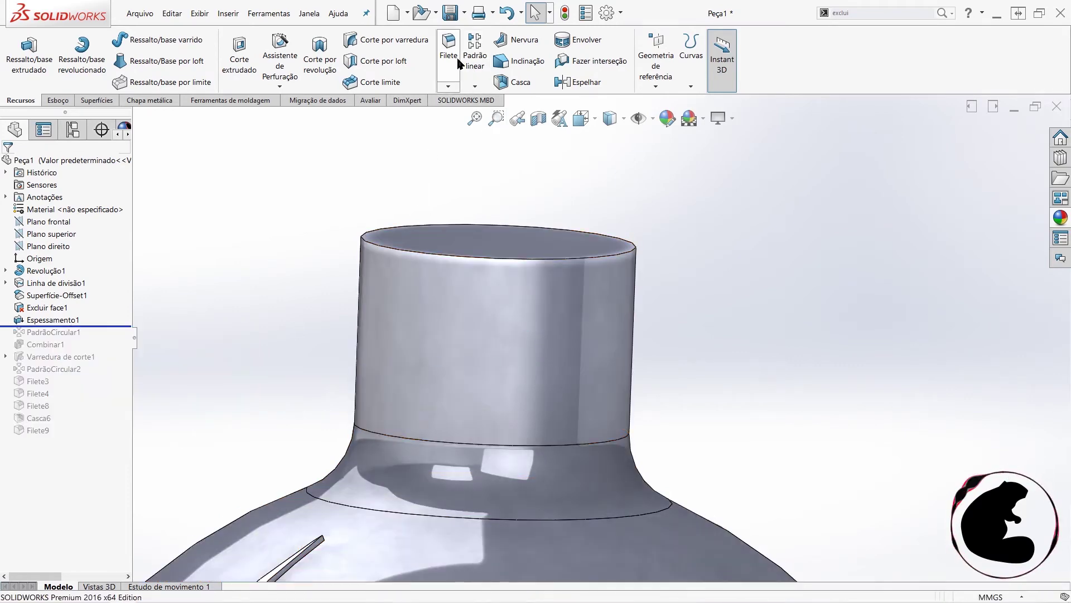
- Fillet the single groove's end edge with a 0.1 mm radius
left_click(449, 48)
scroll(335, 550, "down", 3)
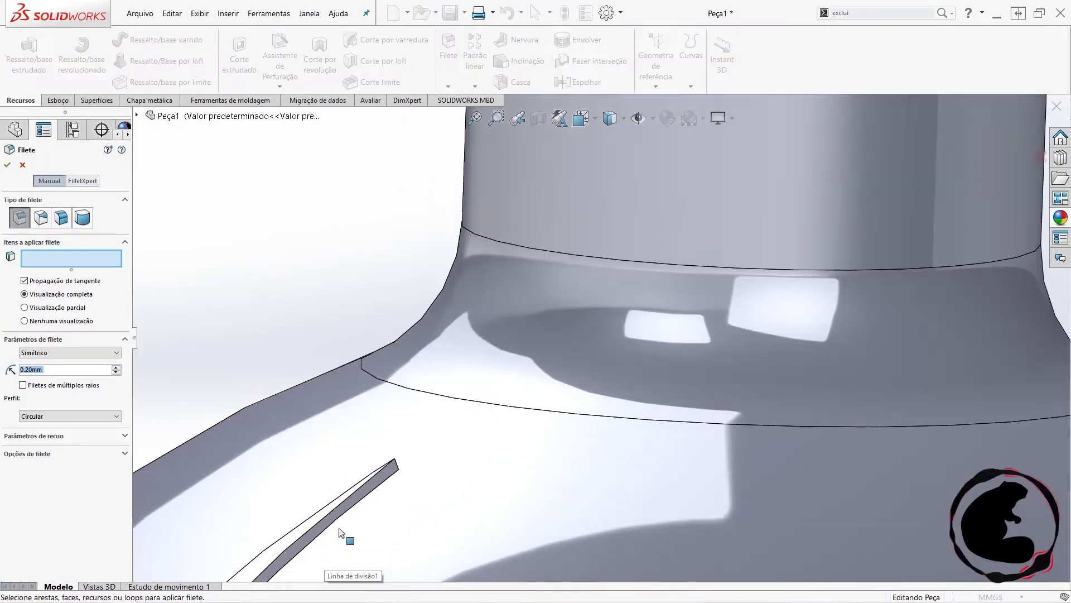
scroll(360, 521, "down", 3)
scroll(416, 458, "down", 3)
scroll(519, 363, "down", 2)
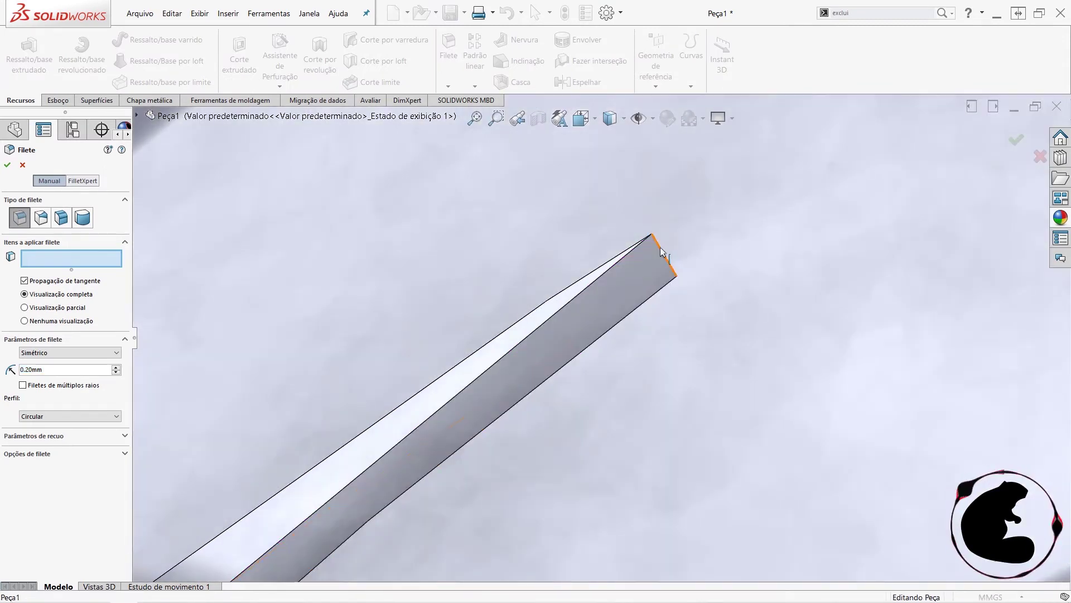
left_click(661, 247)
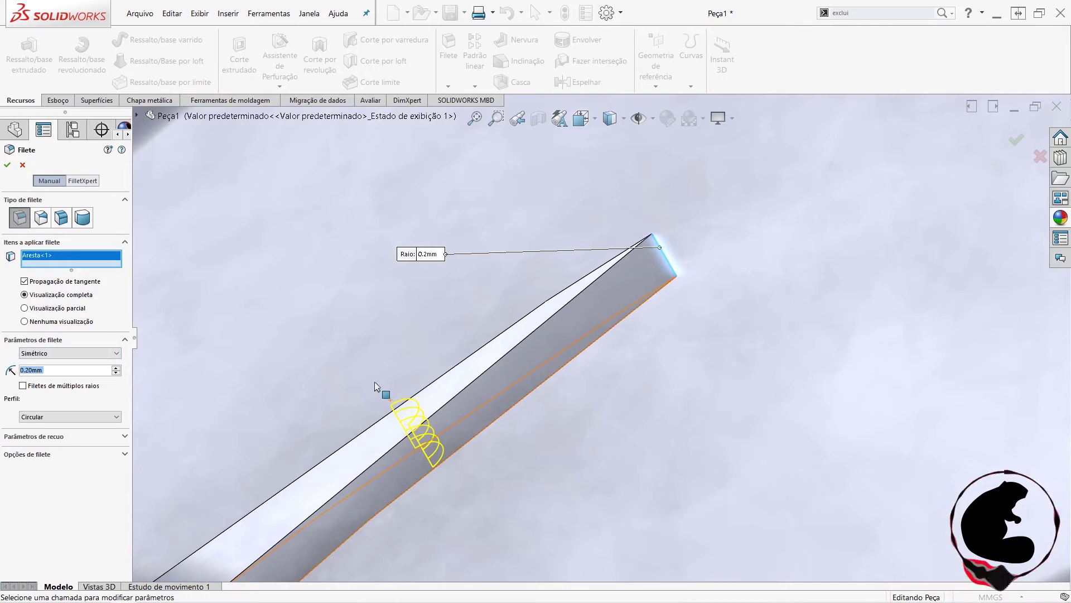
type("0.1")
key("Return")
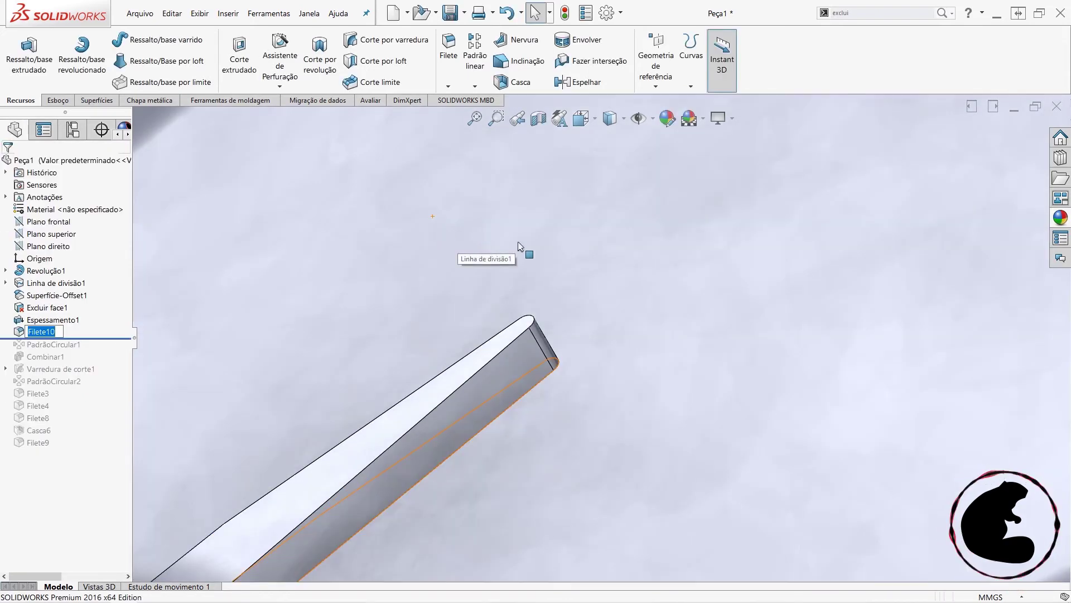
- Edit Filete10 to increase its radius from 0.1 mm to 0.2 mm
scroll(558, 268, "up", 3)
scroll(590, 292, "up", 3)
scroll(592, 302, "up", 2)
mouse_move(629, 335)
middle_mouse_down()
mouse_move(647, 355)
mouse_move(584, 363)
middle_mouse_up()
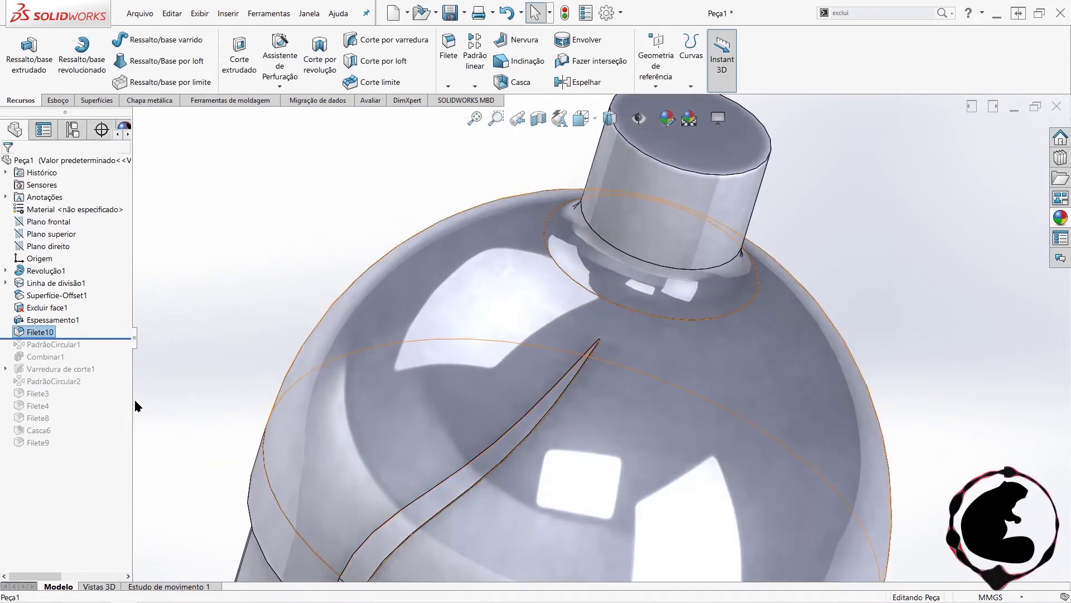
scroll(631, 346, "down", 3)
scroll(601, 361, "down", 2)
scroll(581, 360, "down", 2)
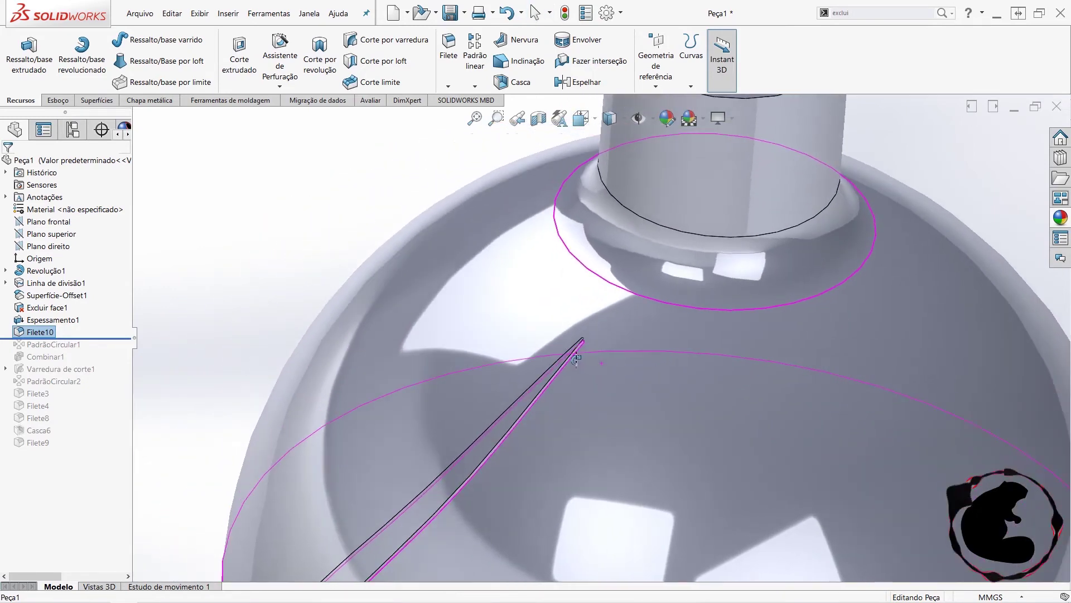
right_click(34, 333)
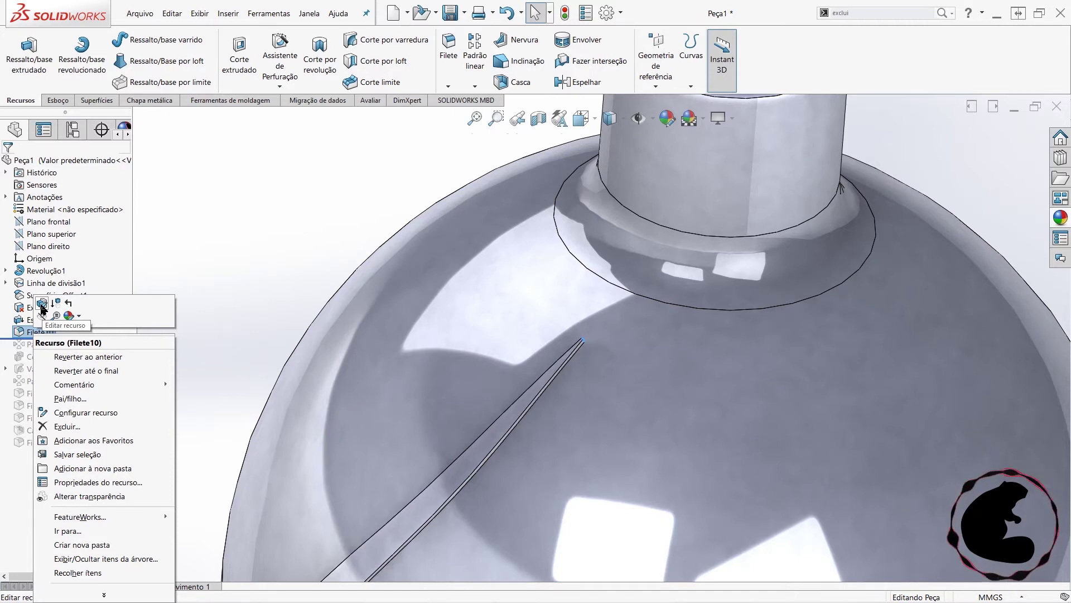
left_click(43, 309)
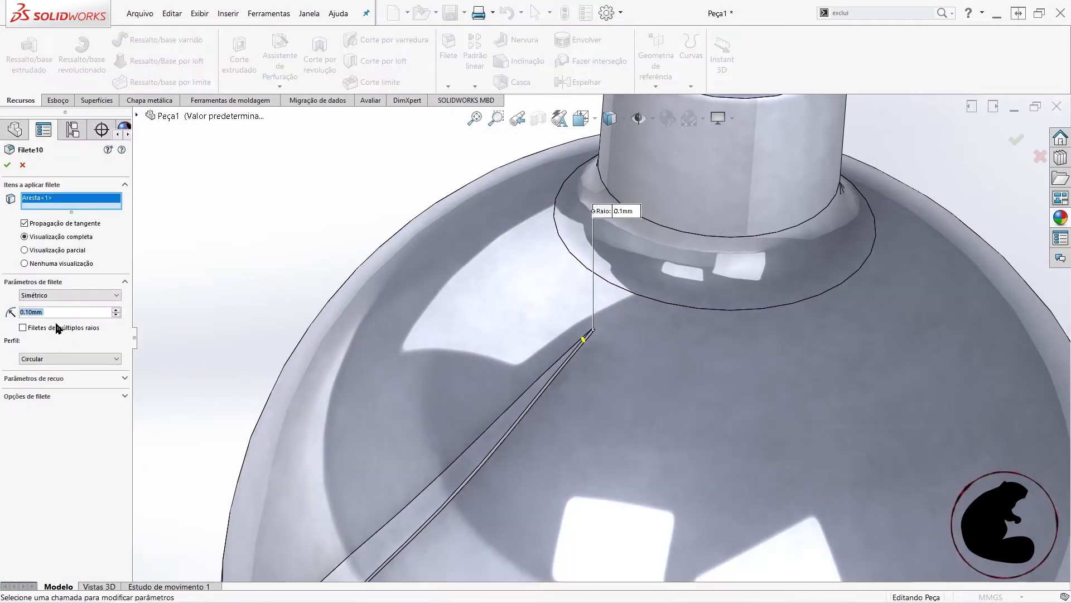
type("0.2")
key("Return")
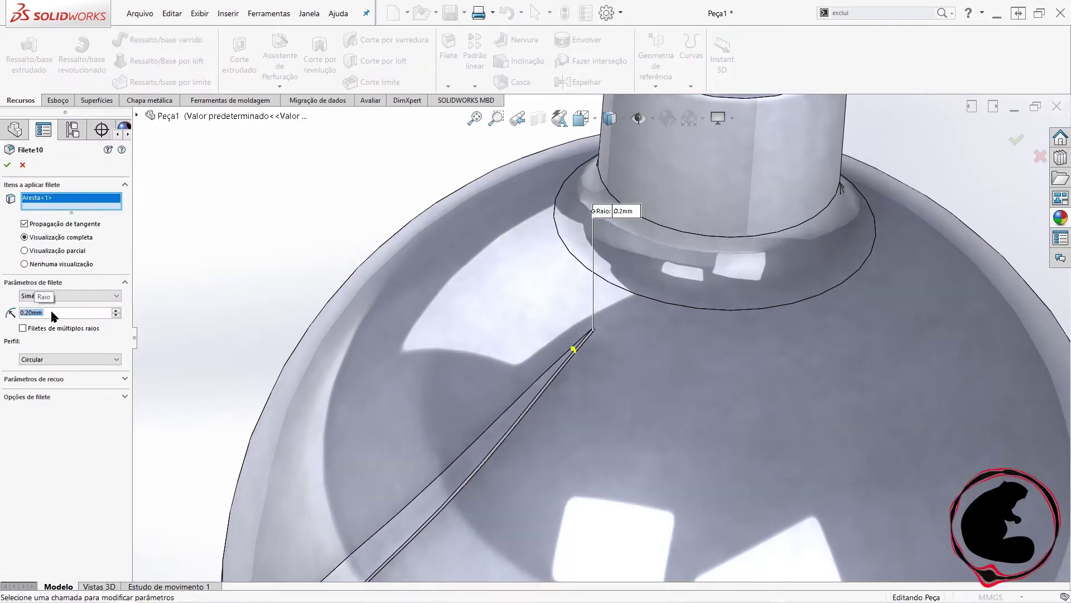
left_click(13, 161)
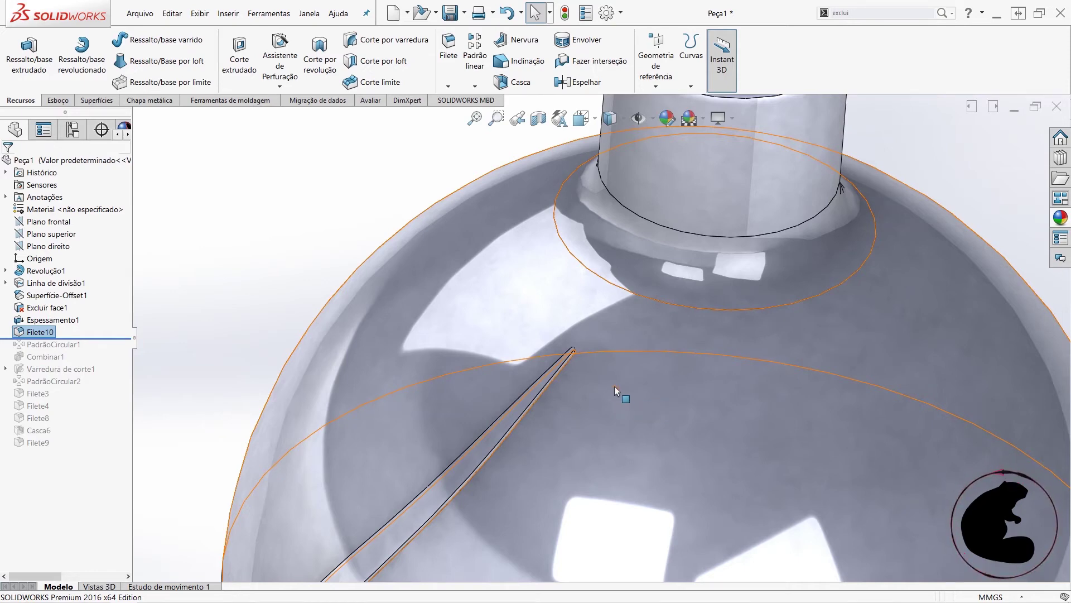
- Roll the history forward to the end, restoring all features after Filete10
scroll(622, 390, "up", 3)
scroll(591, 373, "up", 3)
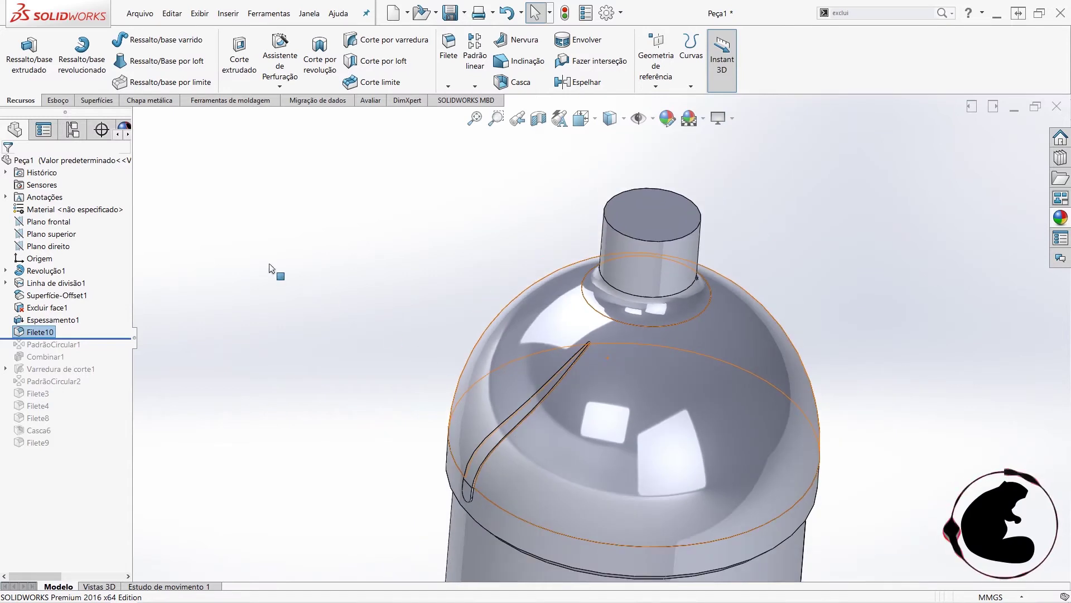
left_click_drag(112, 338, 99, 447)
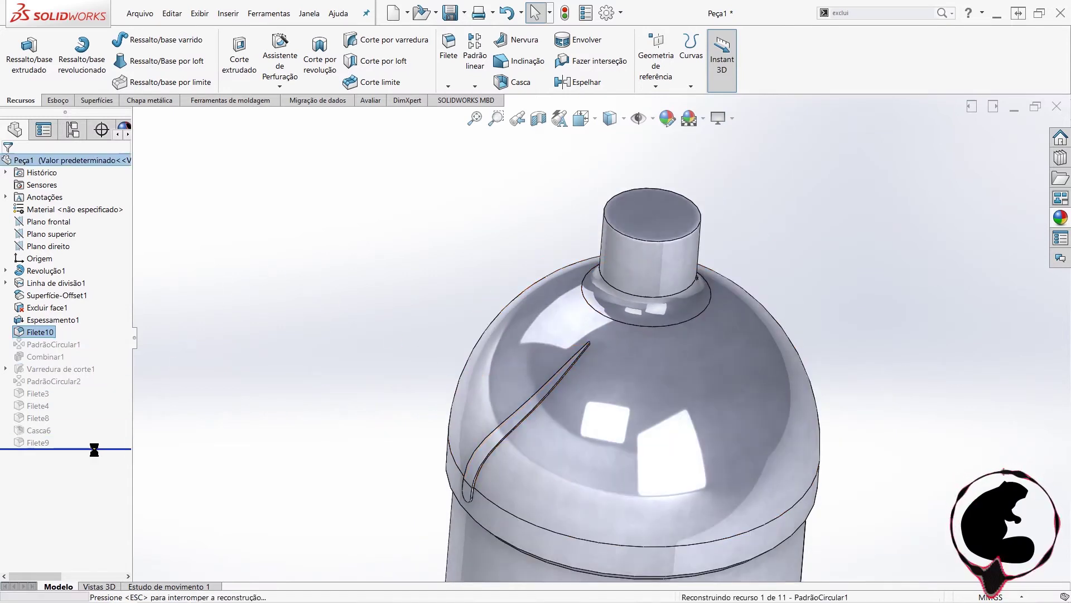
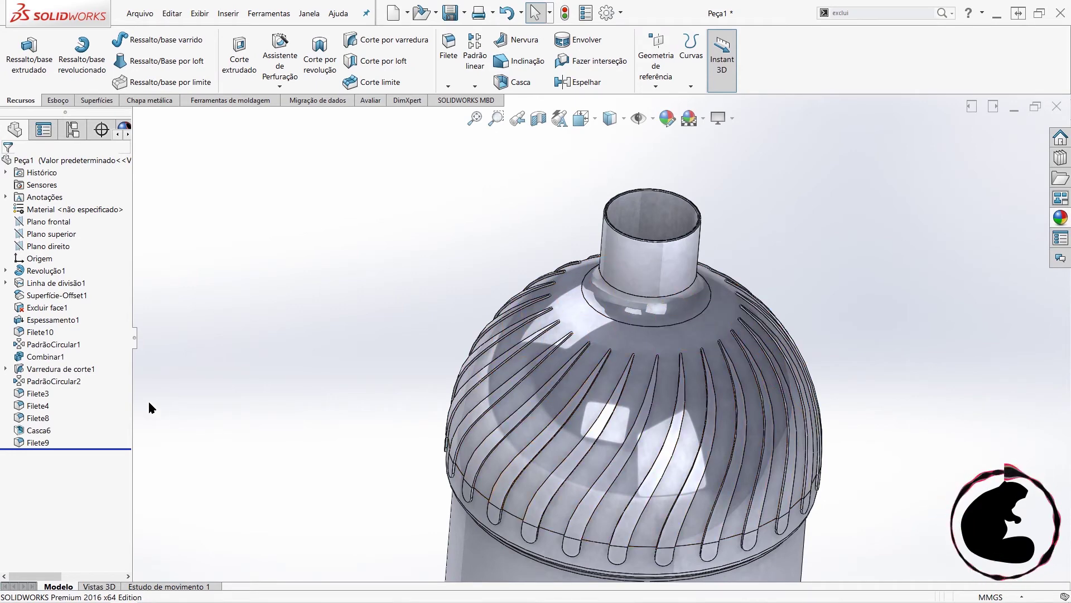
- Edit PadrãoCircular1 and change its instance count from 25 to 20
right_click(30, 346)
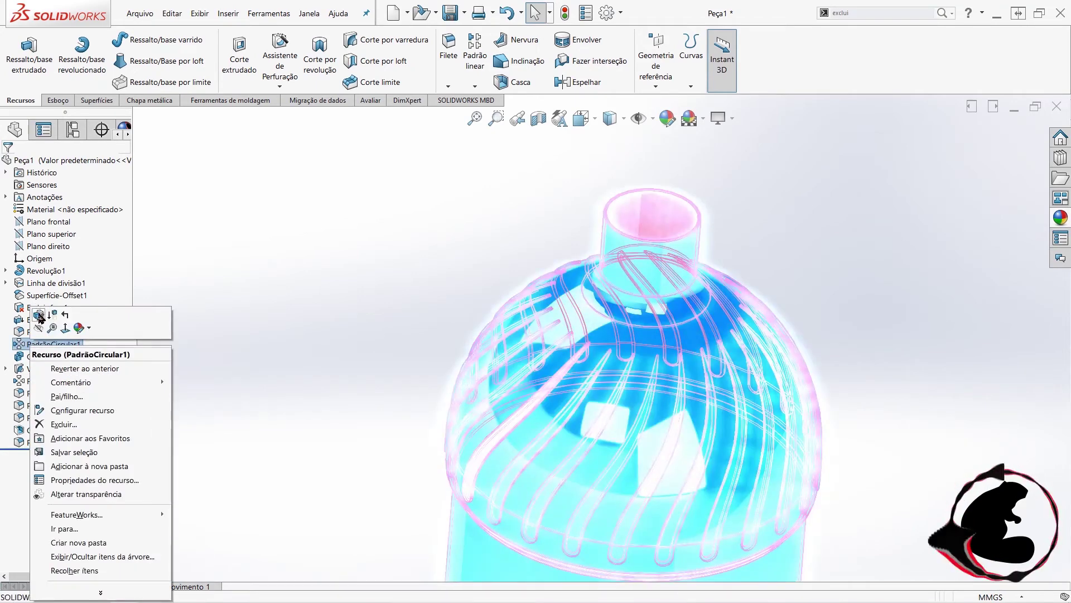
left_click(40, 316)
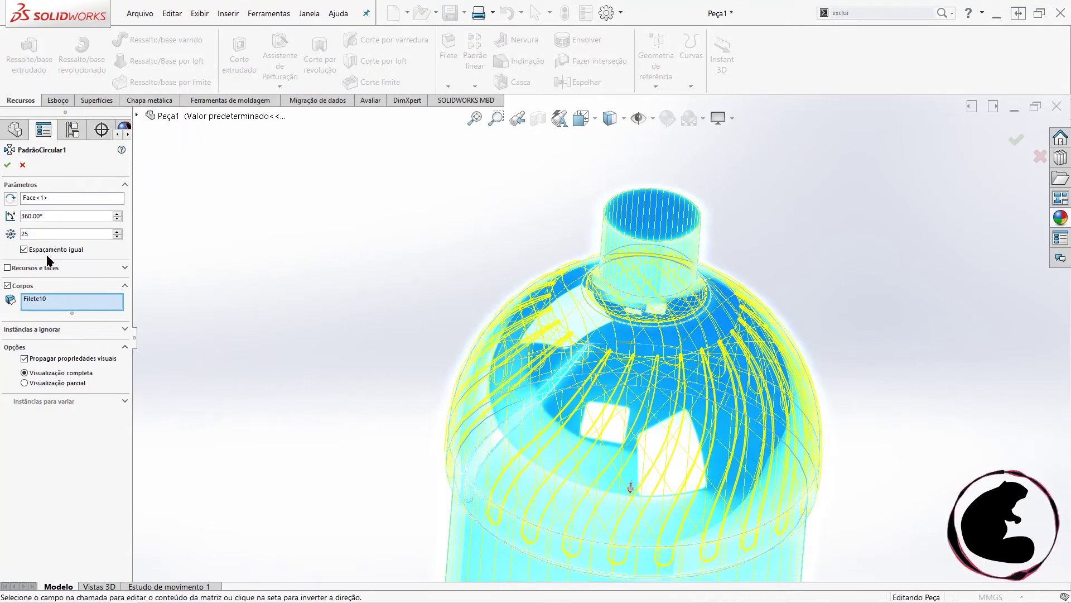
type("20")
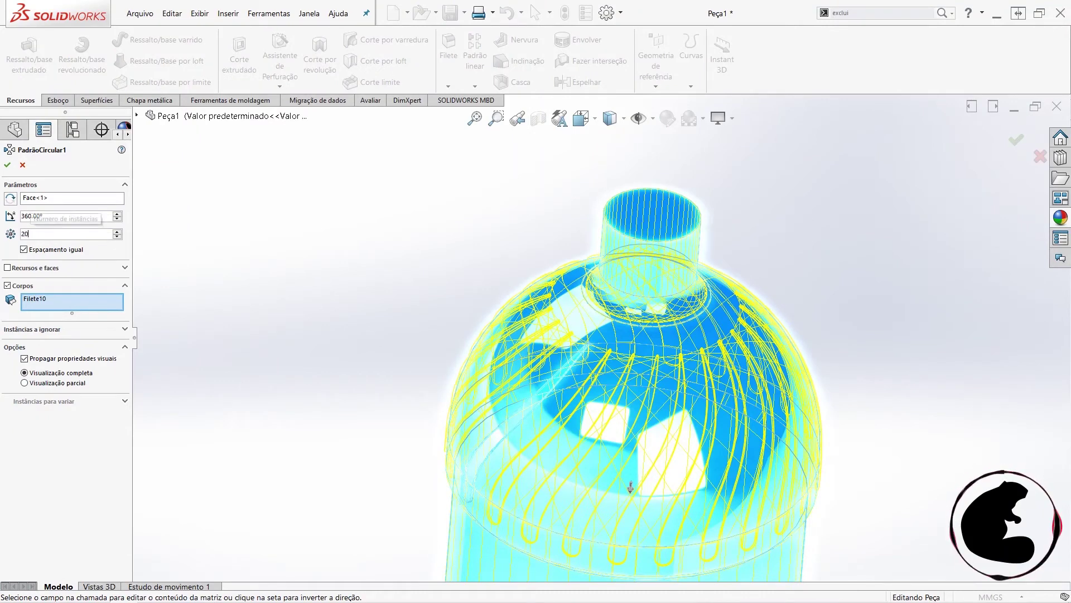
key("Return")
left_click(7, 166)
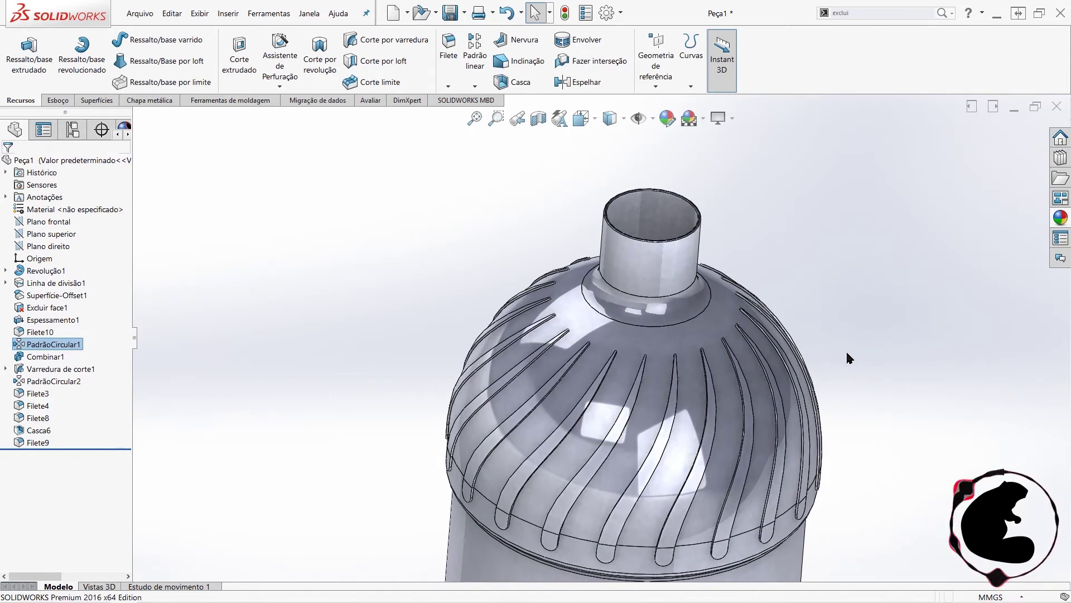
- View the front plane Normal To and start a new sketch on it
key("z")
middle_click_drag(814, 452, 674, 329)
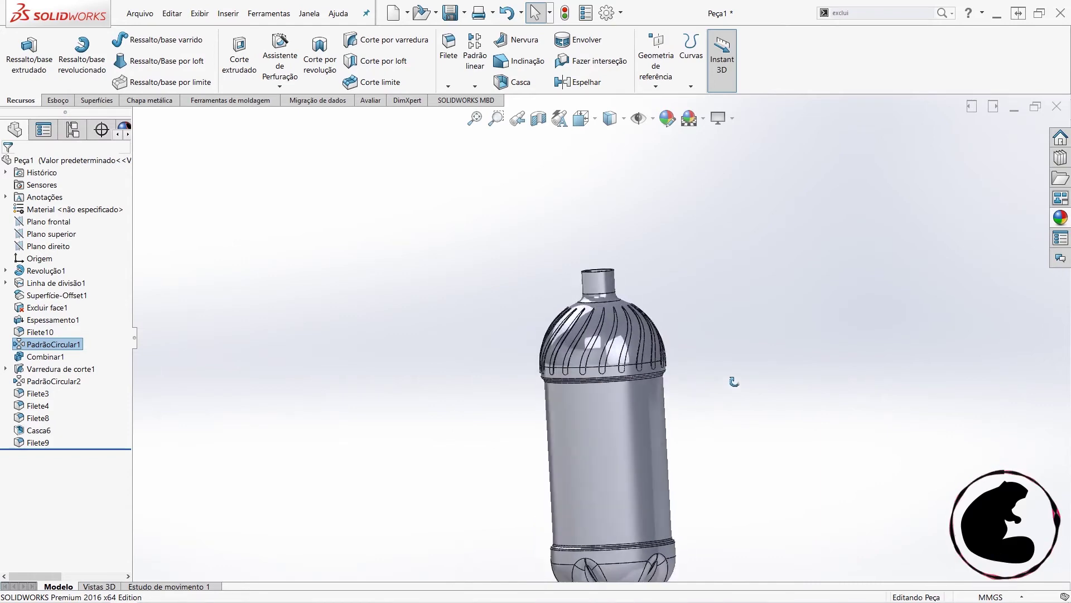
scroll(607, 284, "down", 2)
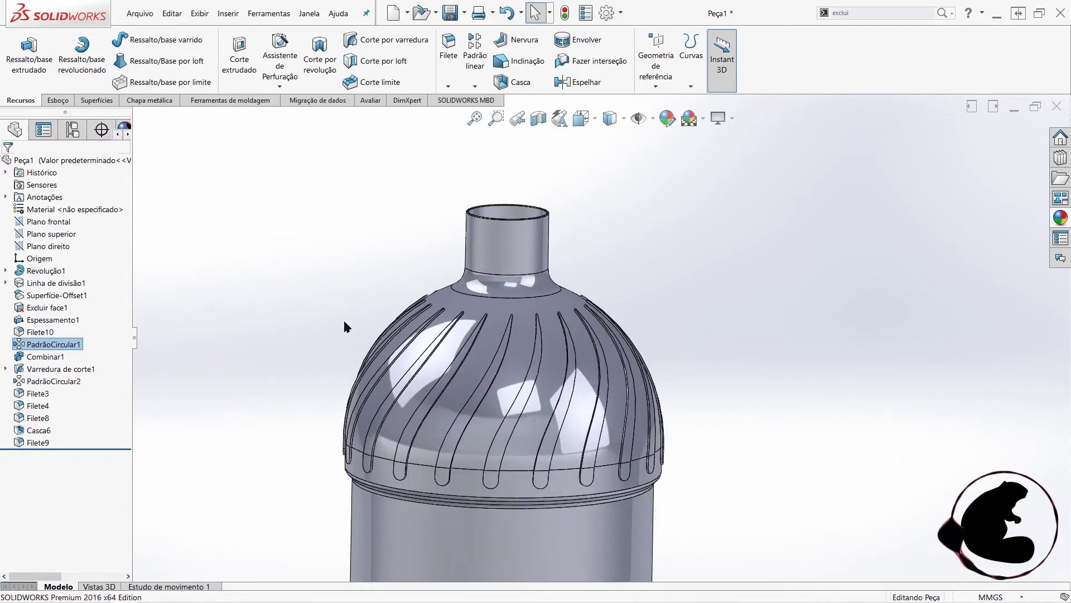
right_click(39, 223)
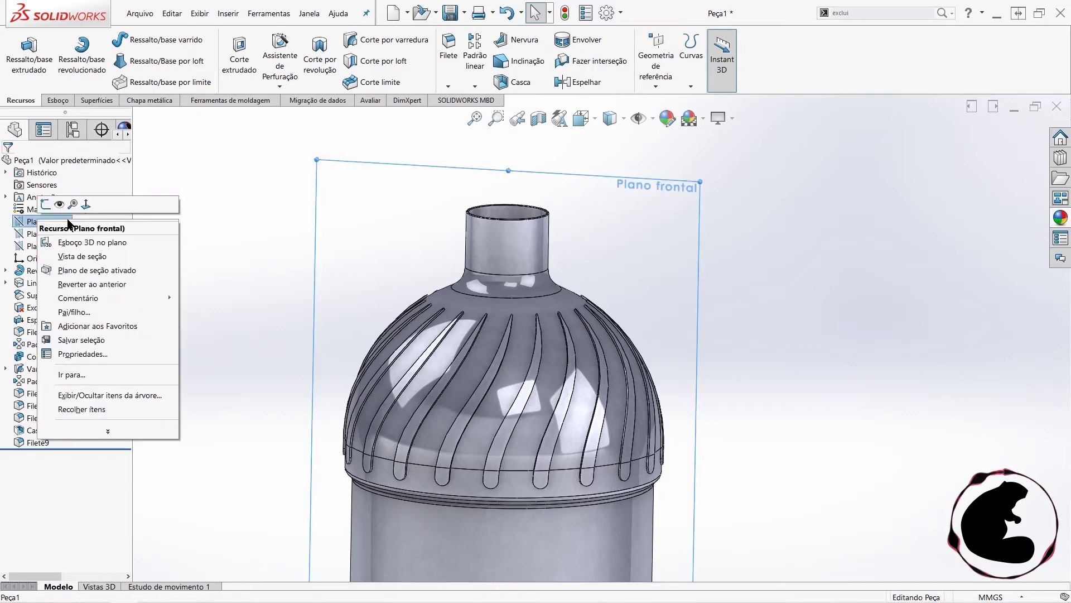
left_click(88, 204)
scroll(625, 223, "down", 2)
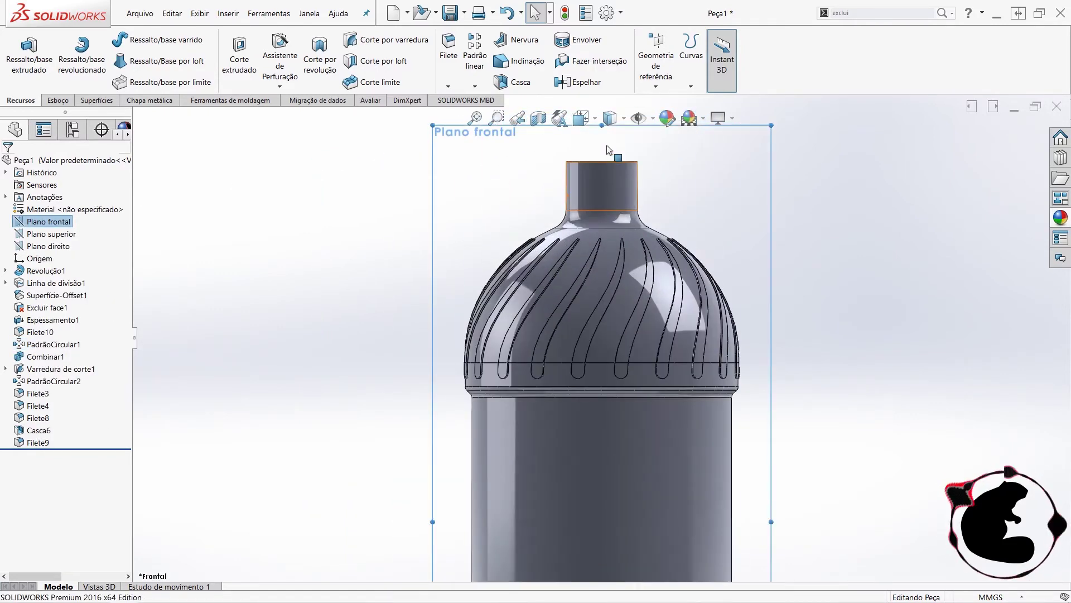
scroll(625, 224, "down", 2)
scroll(608, 181, "down", 3)
scroll(602, 213, "down", 2)
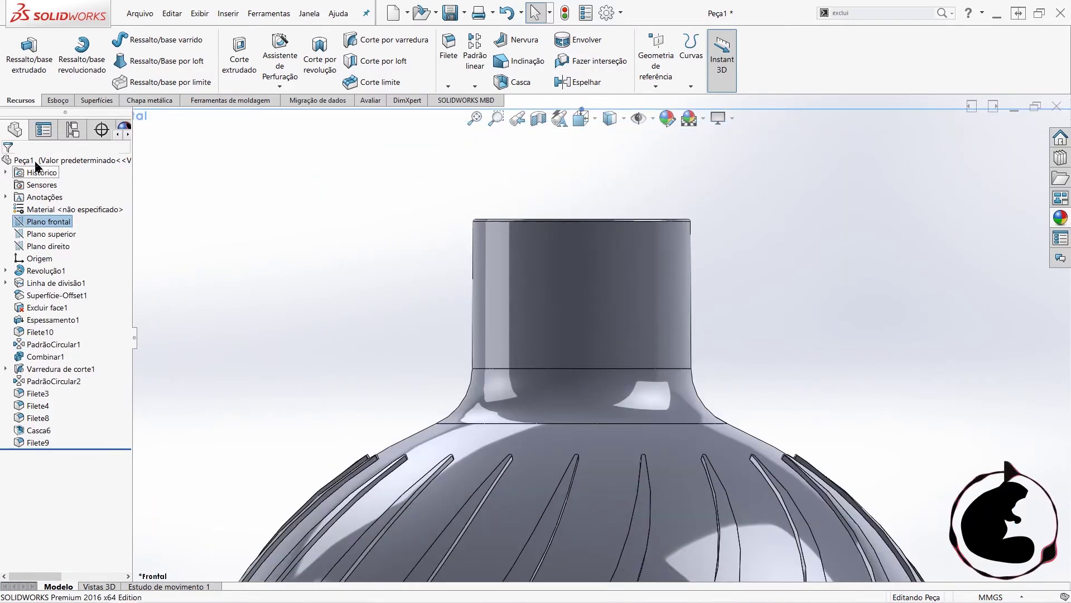
left_click(56, 101)
left_click(11, 51)
- Draw a vertical construction centerline from above the neck down the bottle's axis
left_click(101, 39)
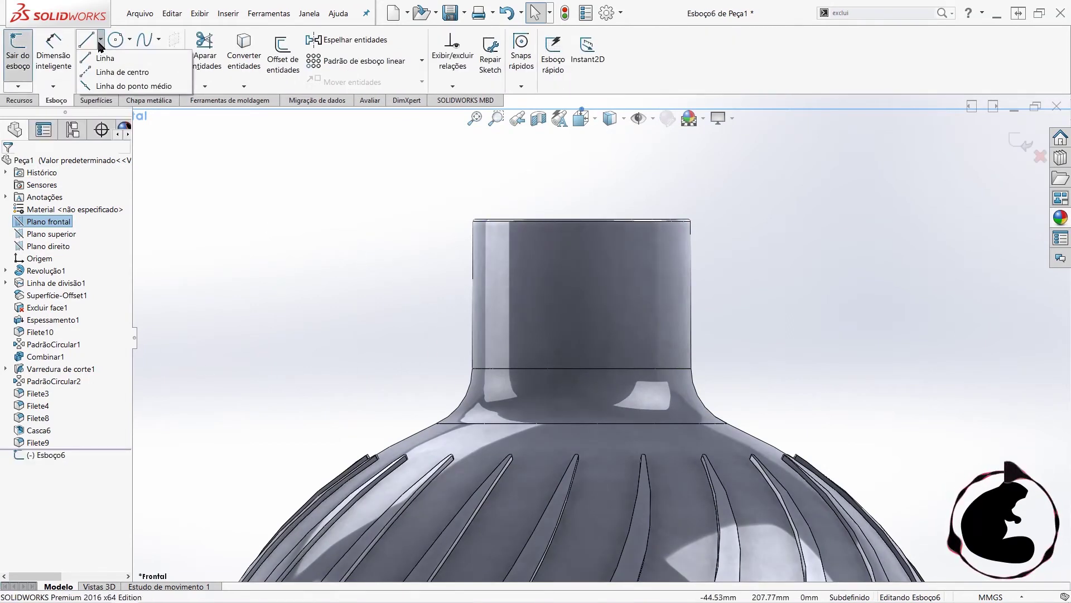
left_click(104, 72)
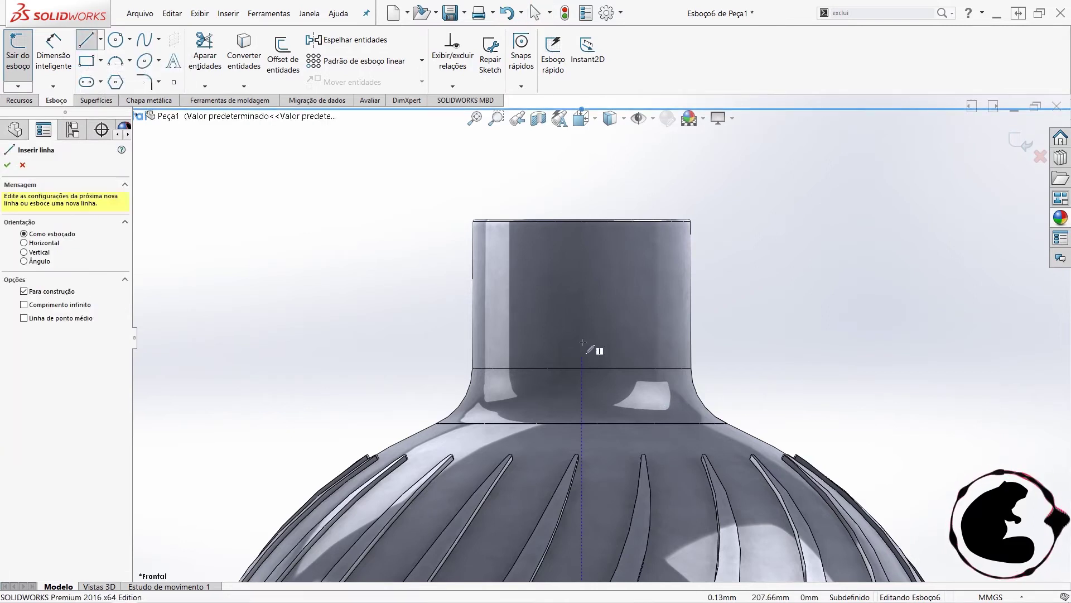
left_click(582, 148)
scroll(597, 330, "up", 3)
scroll(597, 329, "up", 2)
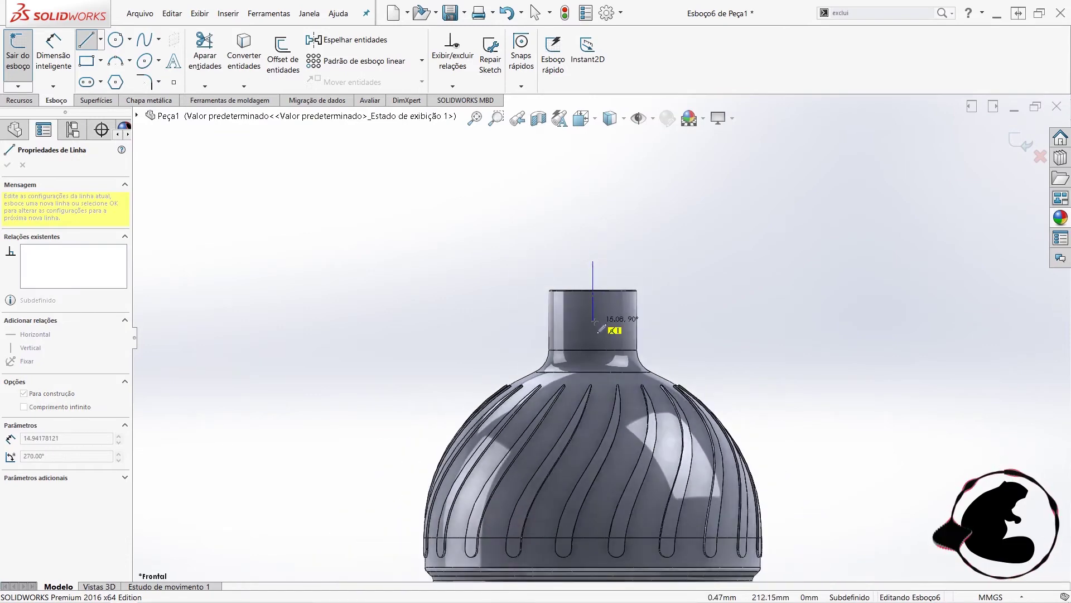
double_click(593, 327)
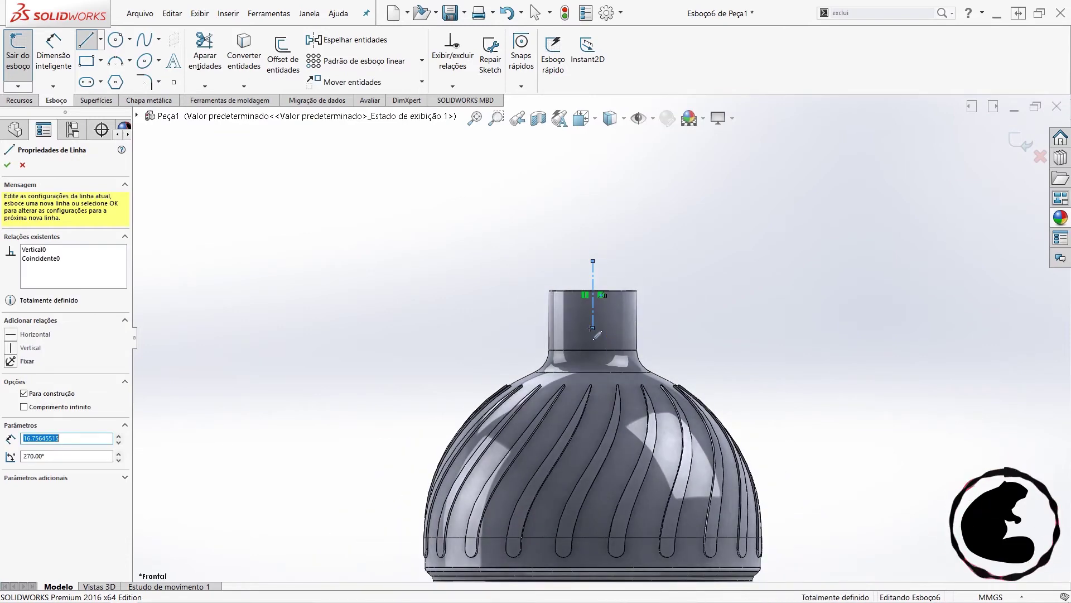
key("Escape")
scroll(595, 332, "up", 2)
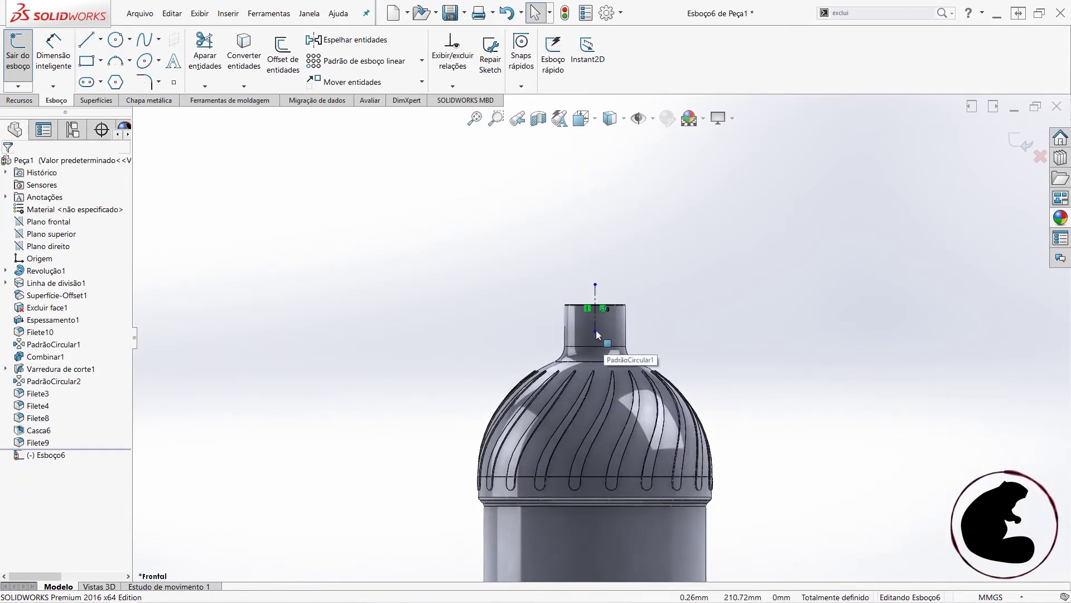
left_click(595, 355)
left_click_drag(595, 355, 608, 516)
scroll(605, 519, "up", 5)
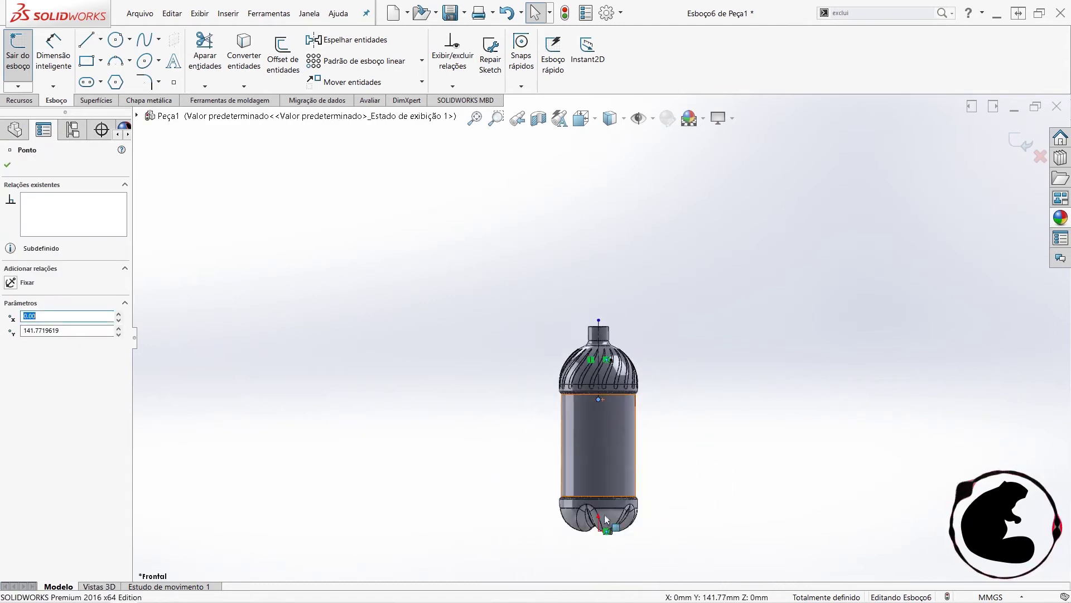
scroll(597, 493, "down", 4)
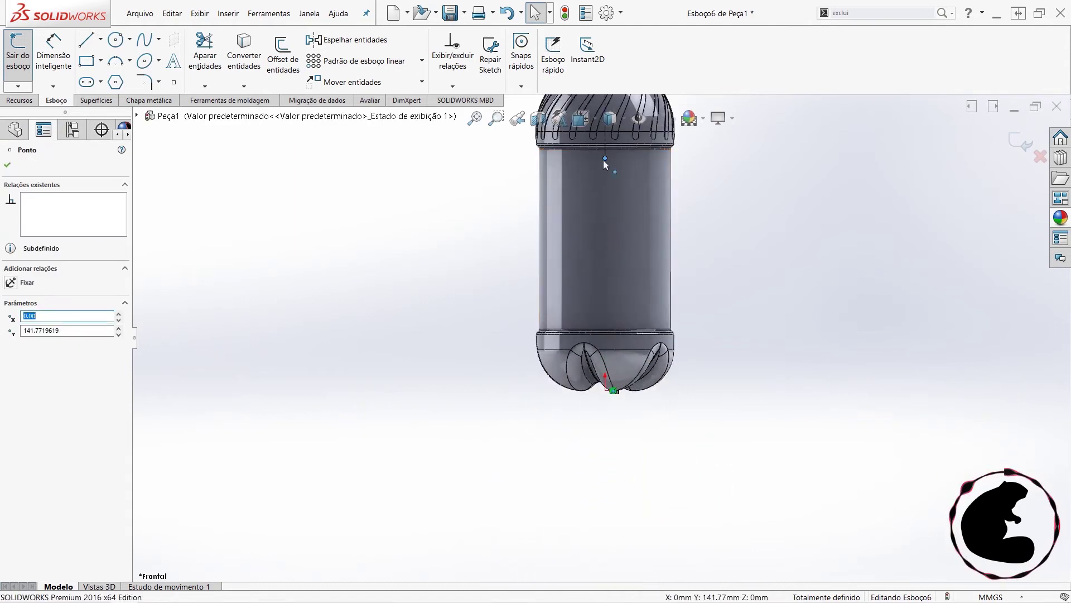
left_click_drag(605, 159, 608, 491)
scroll(605, 405, "down", 3)
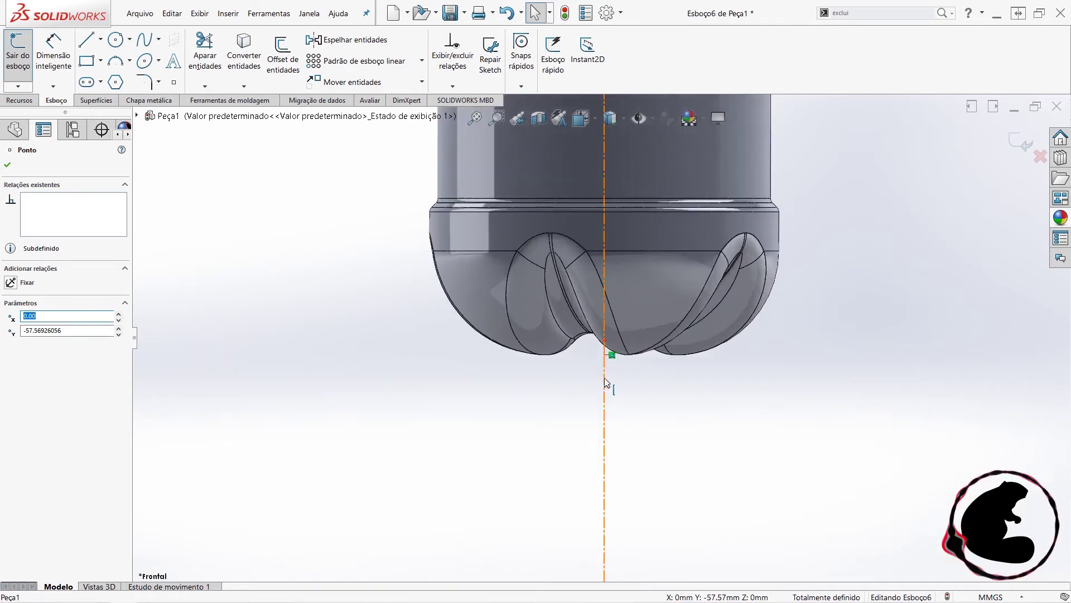
key("Escape")
- Make the centerline coincident with the origin and lengthen it above the neck top
left_click(605, 354)
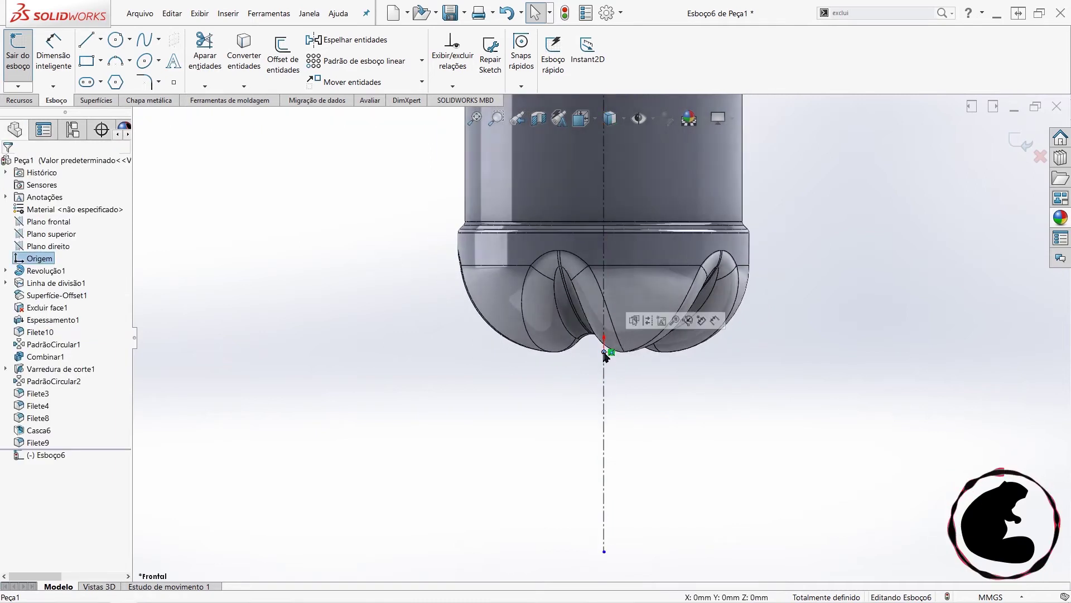
left_click(604, 373)
left_click(604, 352, "ctrl")
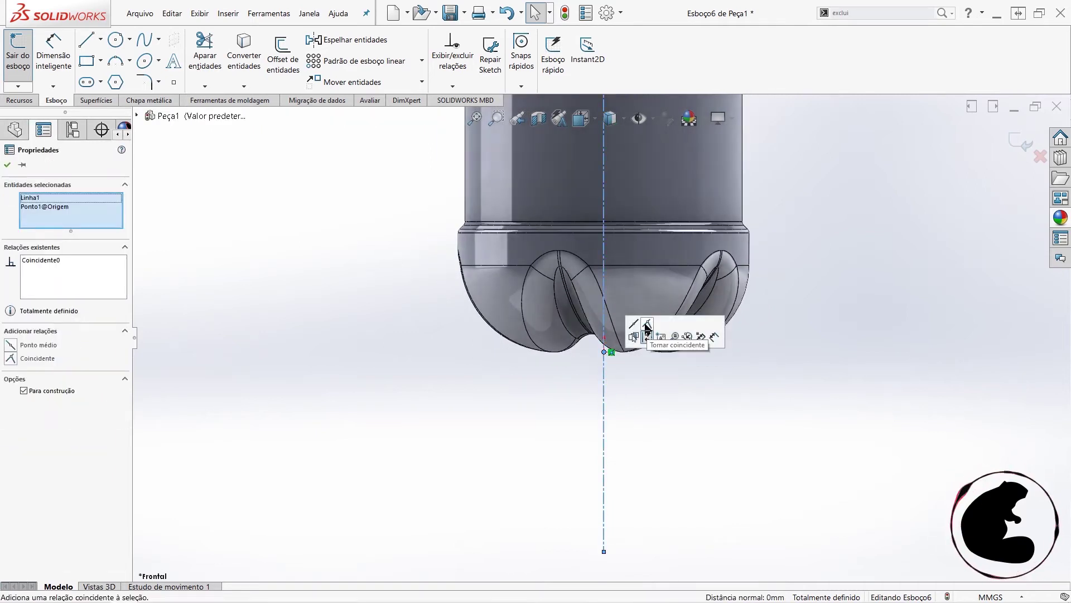
scroll(808, 278, "up", 1)
scroll(758, 209, "up", 3)
scroll(653, 185, "up", 2)
scroll(570, 209, "down", 2)
scroll(572, 211, "down", 3)
scroll(552, 233, "down", 3)
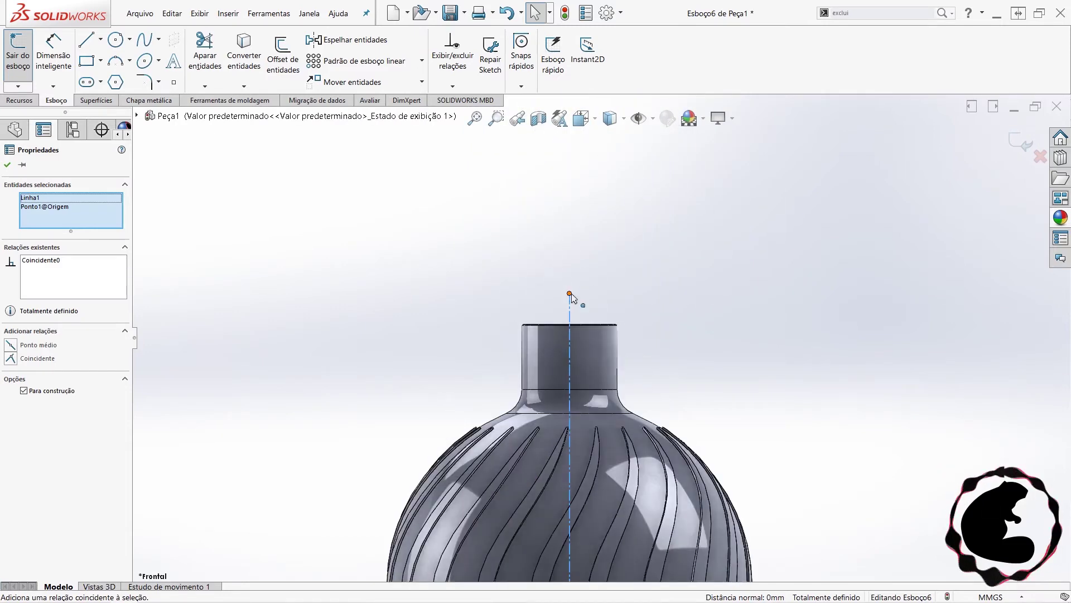
left_click(569, 293)
left_click_drag(569, 293, 569, 186)
scroll(575, 243, "down", 2)
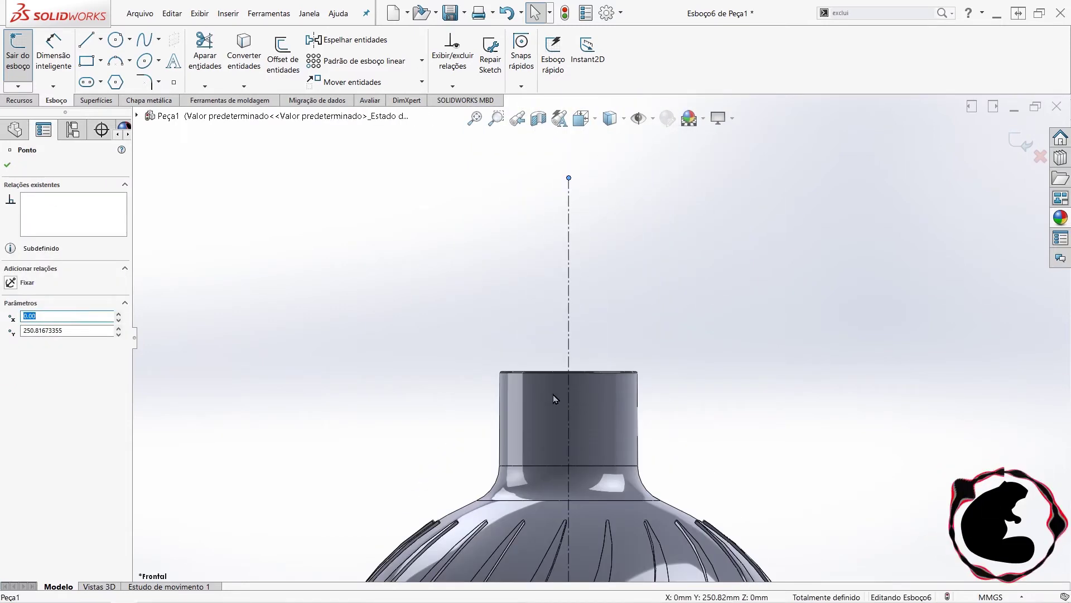
scroll(553, 394, "down", 3)
key("Escape")
scroll(611, 383, "down", 1)
scroll(555, 388, "down", 1)
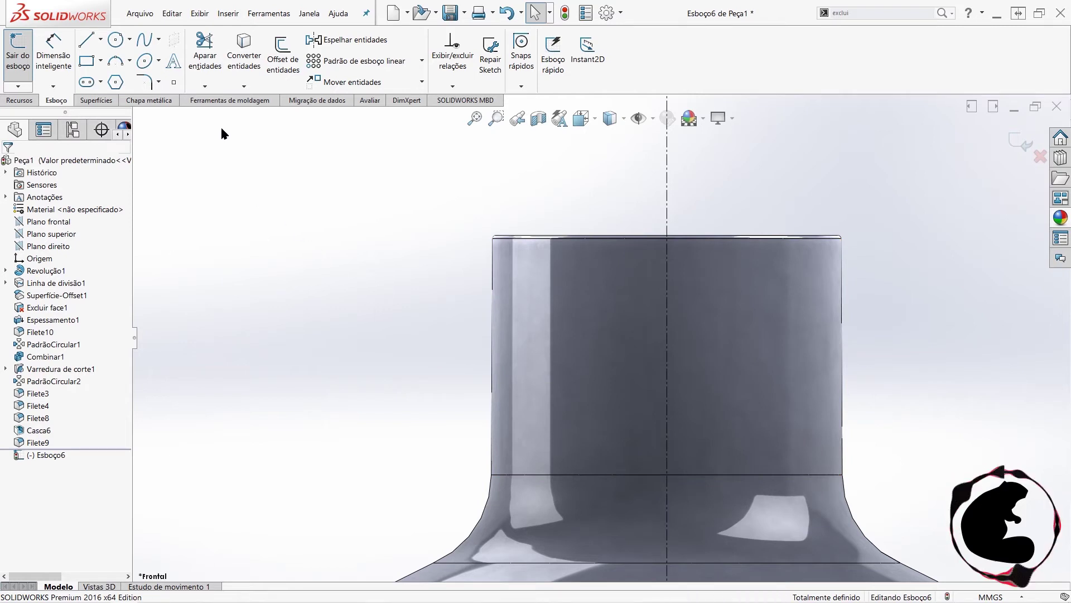
- Draw a closed stepped line profile beside the bottle neck
left_click(87, 39)
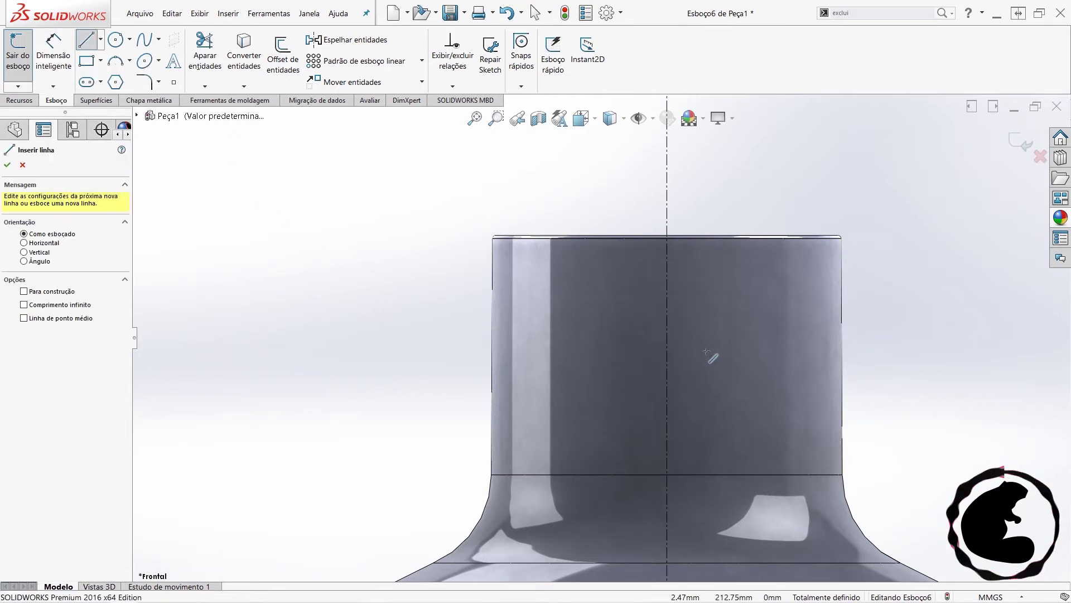
left_click(491, 392)
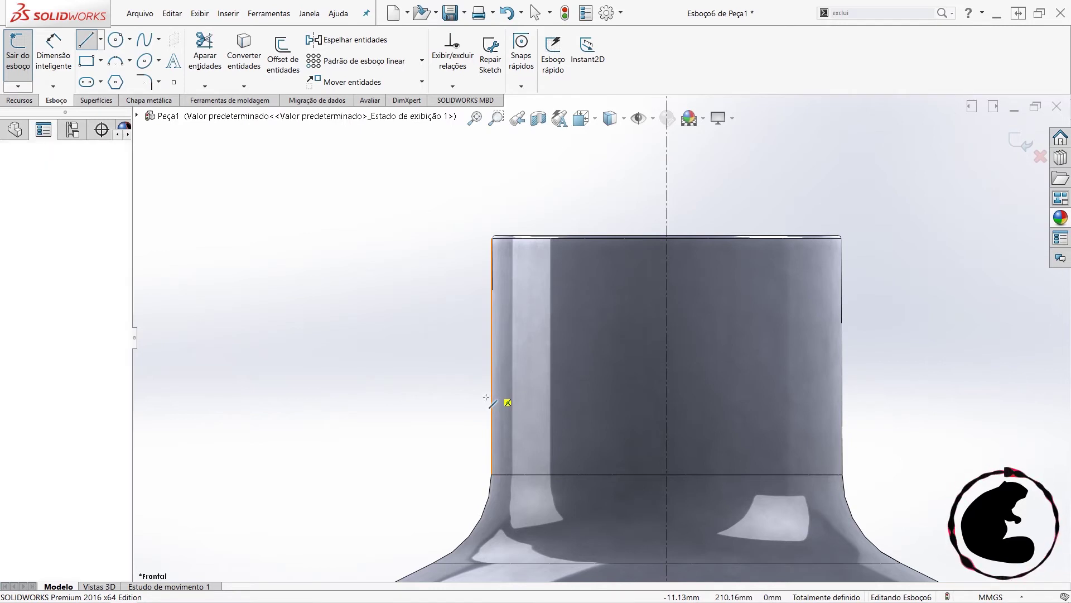
left_click(465, 417)
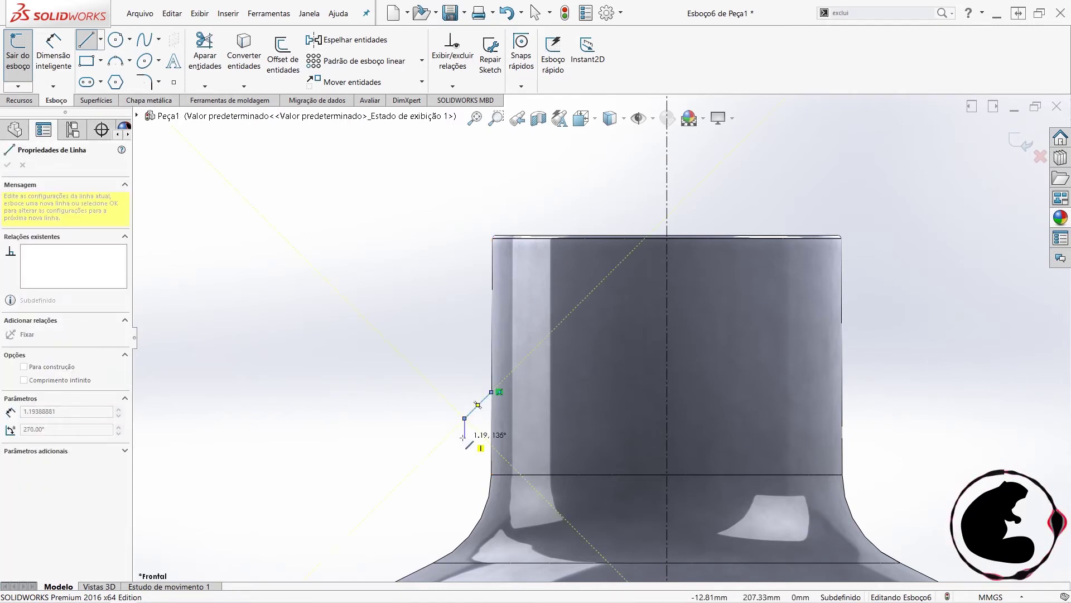
left_click(465, 437)
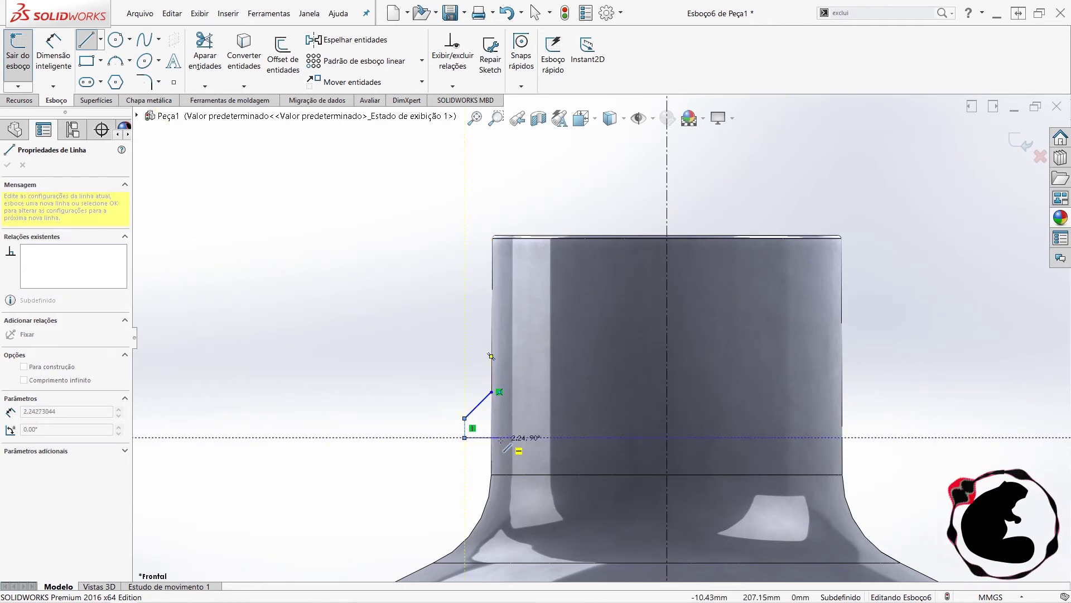
left_click(500, 437)
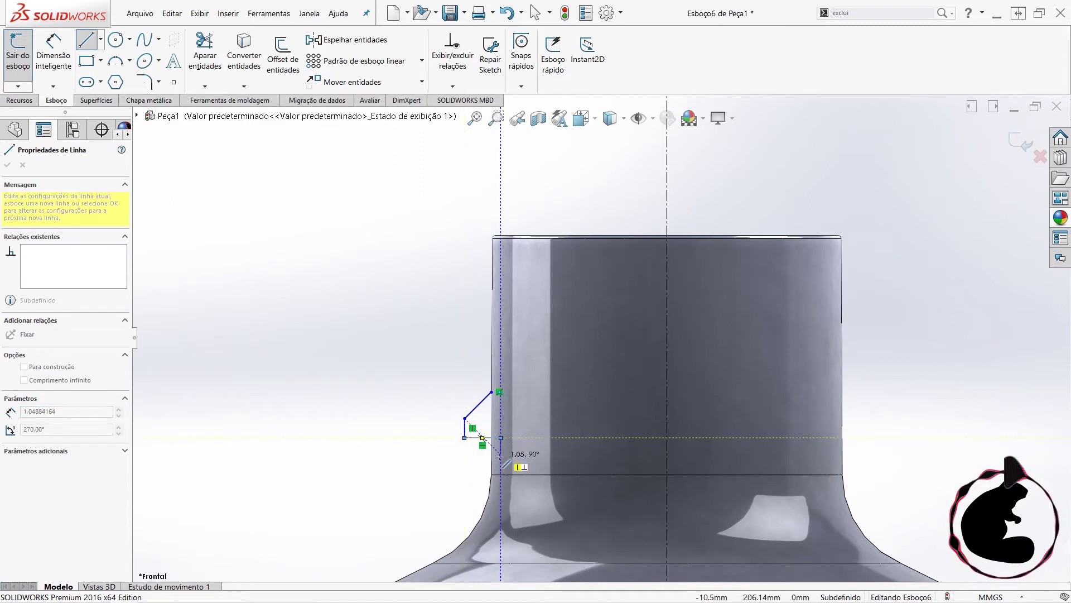
left_click(500, 459)
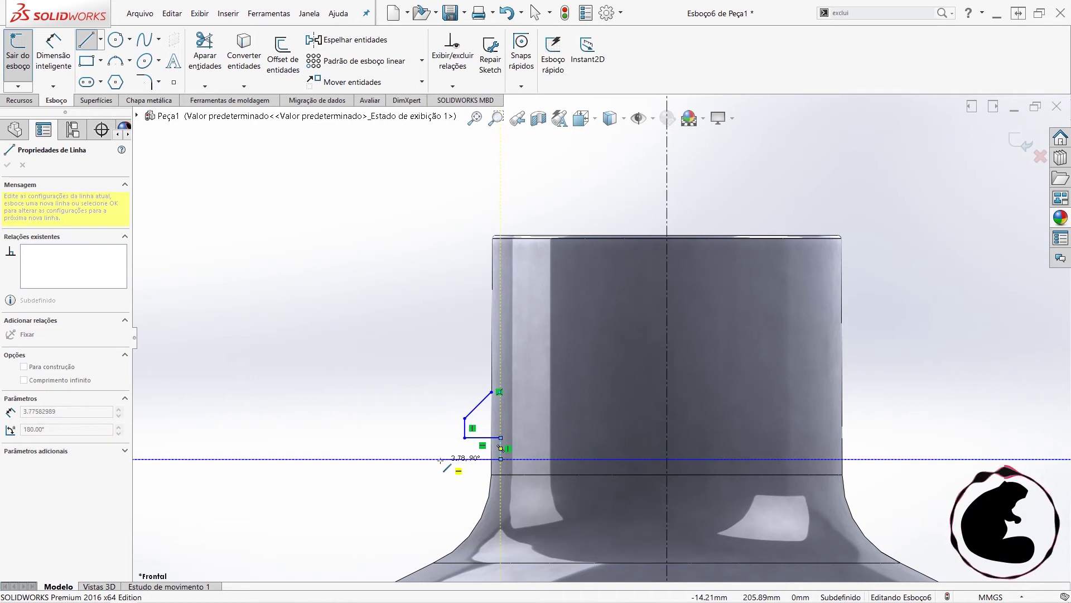
left_click(441, 459)
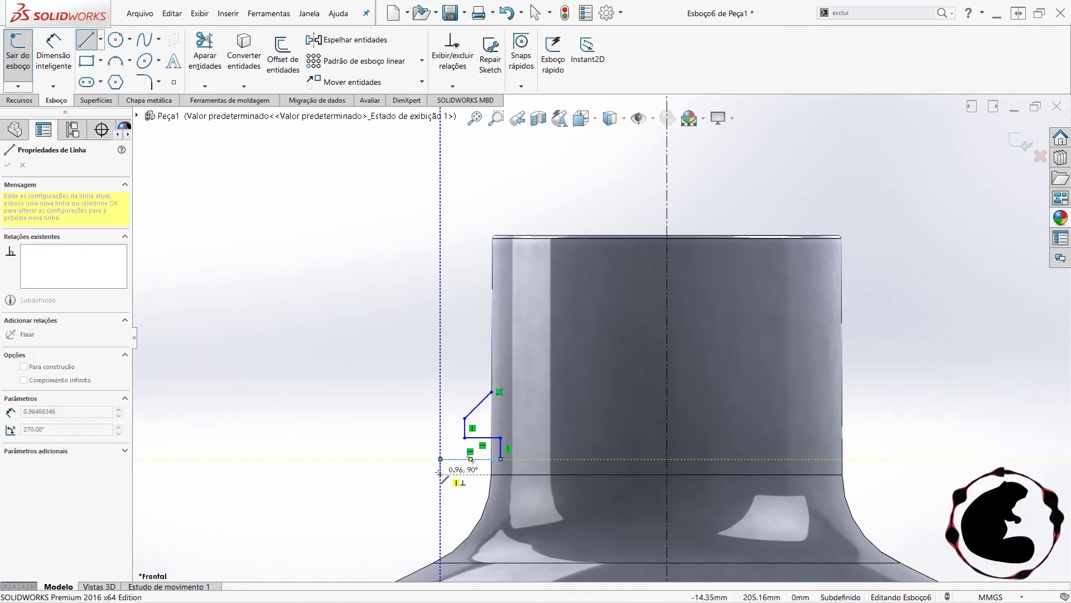
left_click(535, 467)
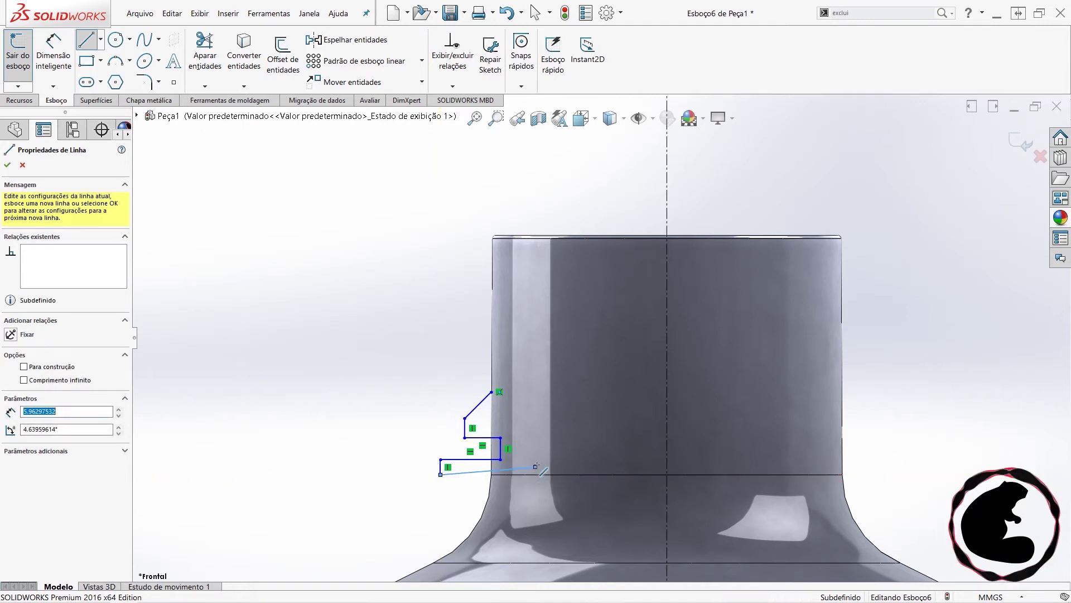
left_click(535, 392)
left_click(492, 391)
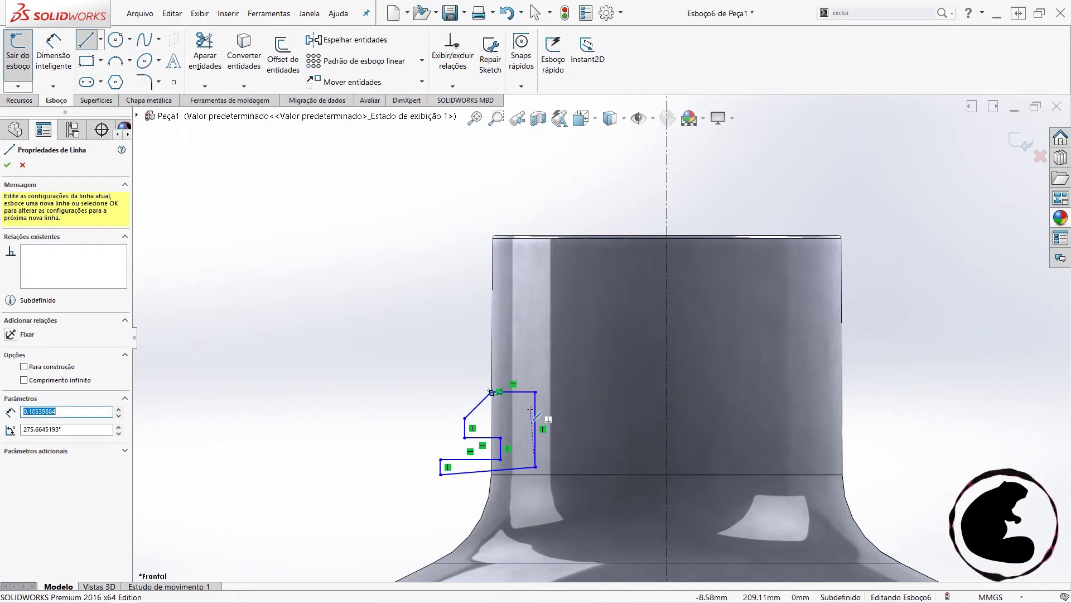
key("Escape")
- Reshape the profile's corners, making the left edge vertical and deleting a stray segment
left_click(492, 390)
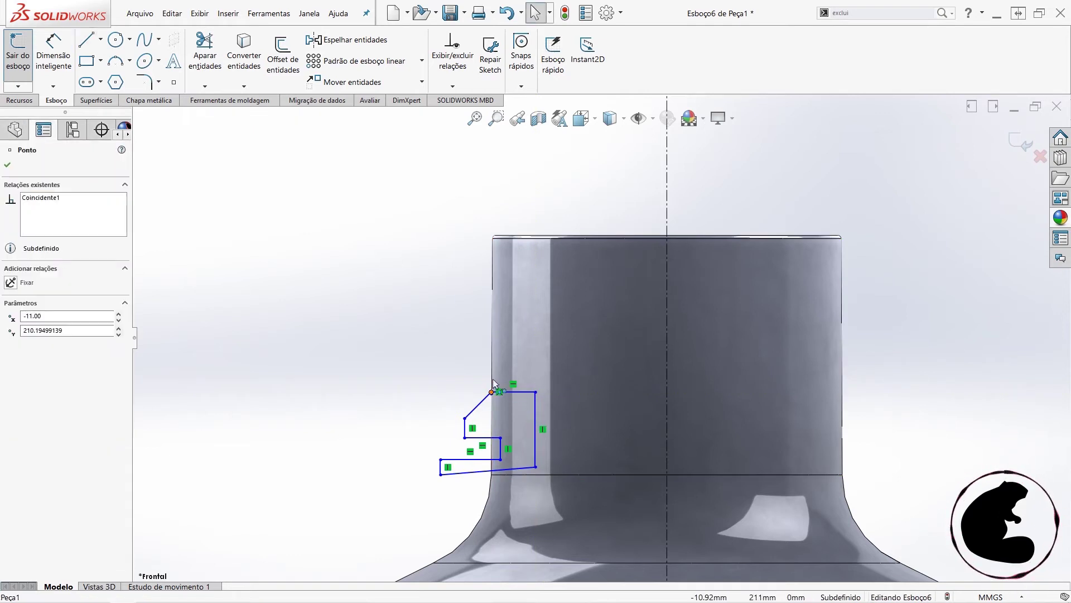
left_click_drag(493, 380, 494, 373)
left_click_drag(501, 430, 501, 422)
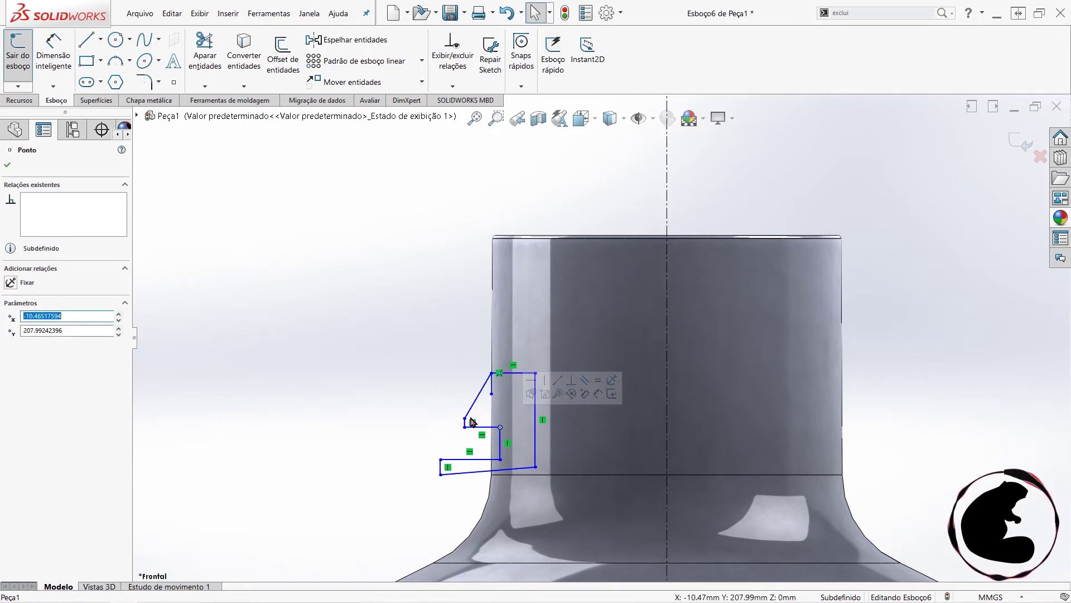
left_click_drag(470, 419, 464, 397)
scroll(466, 405, "down", 2)
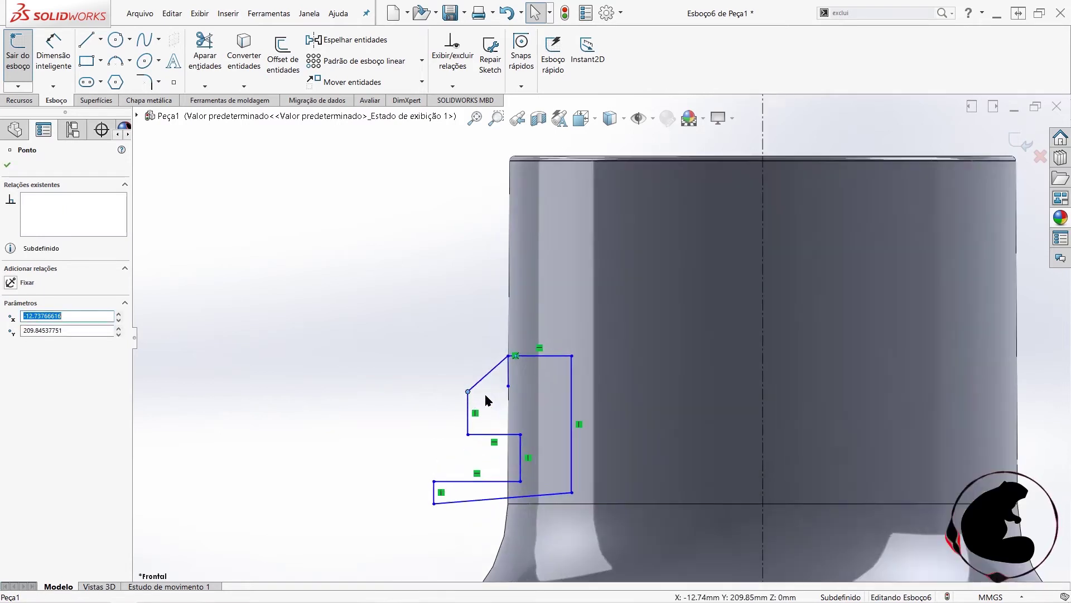
scroll(485, 400, "down", 3)
left_click_drag(542, 371, 571, 274)
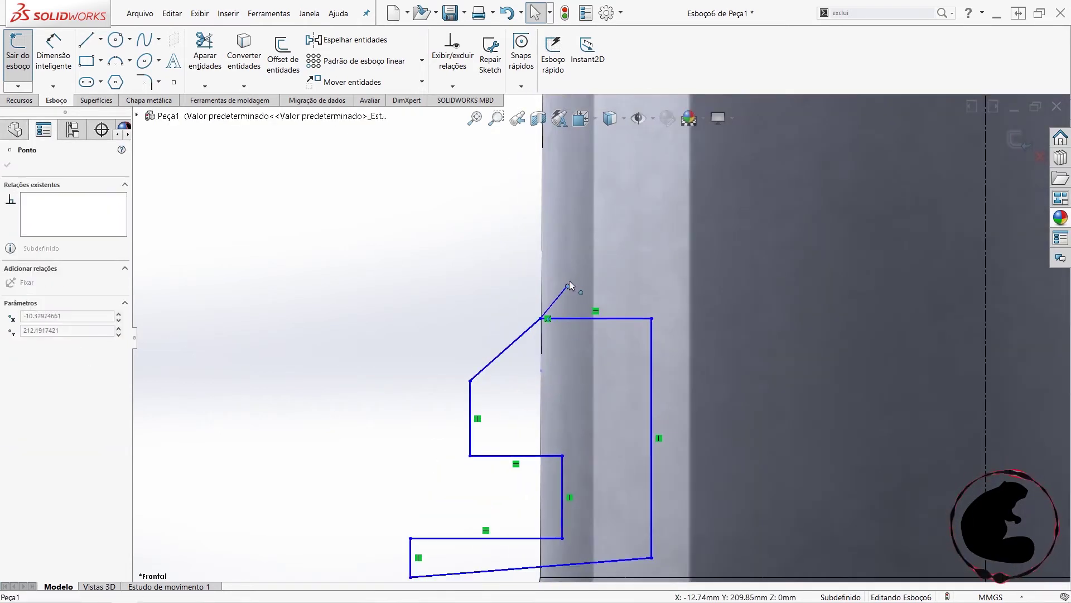
left_click(560, 292)
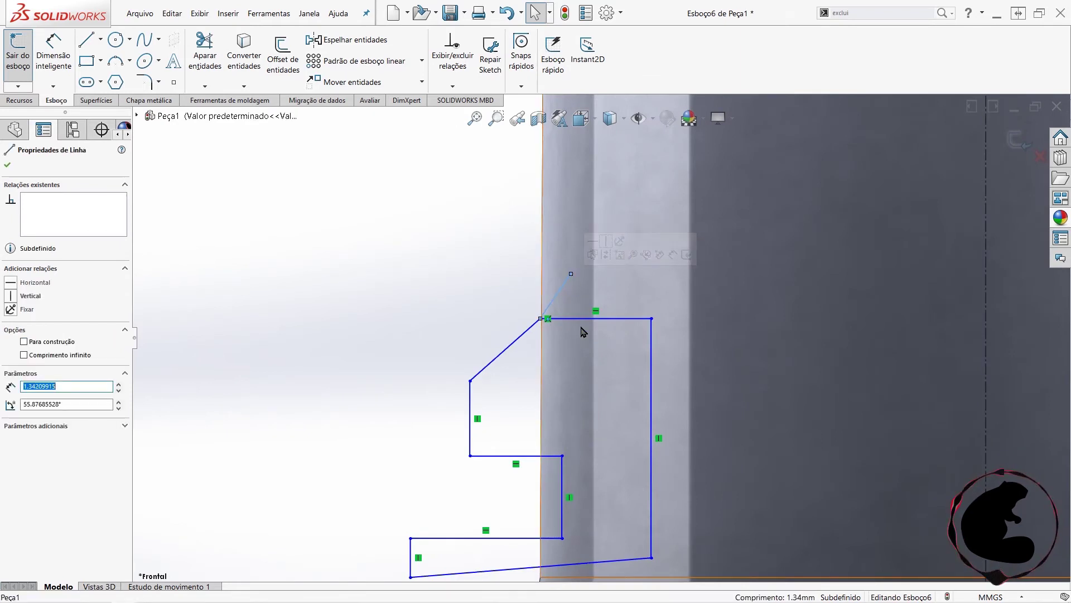
key("Delete")
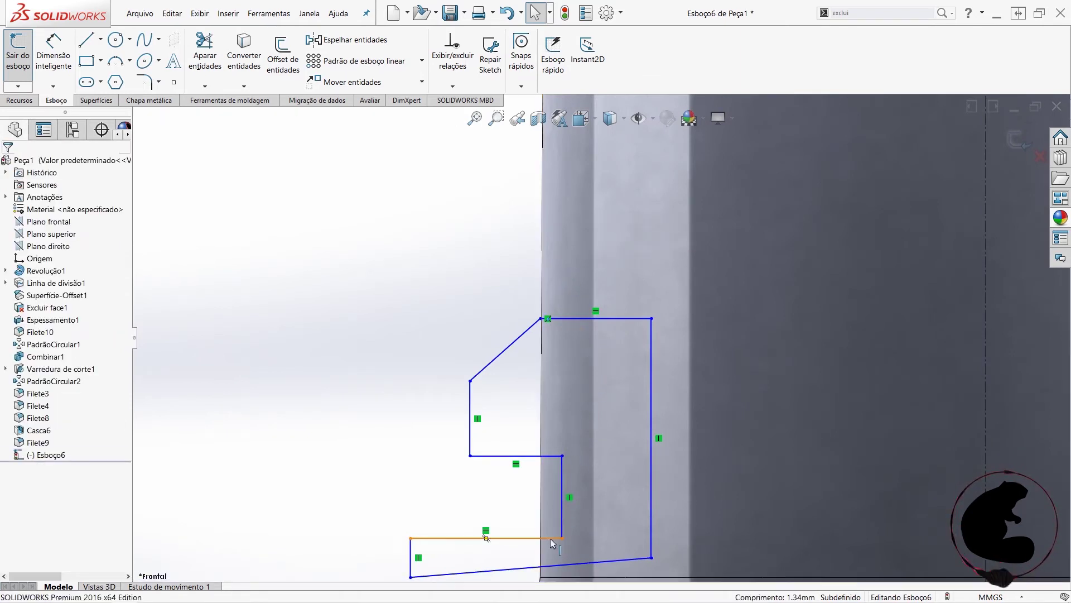
left_click_drag(547, 536, 545, 498)
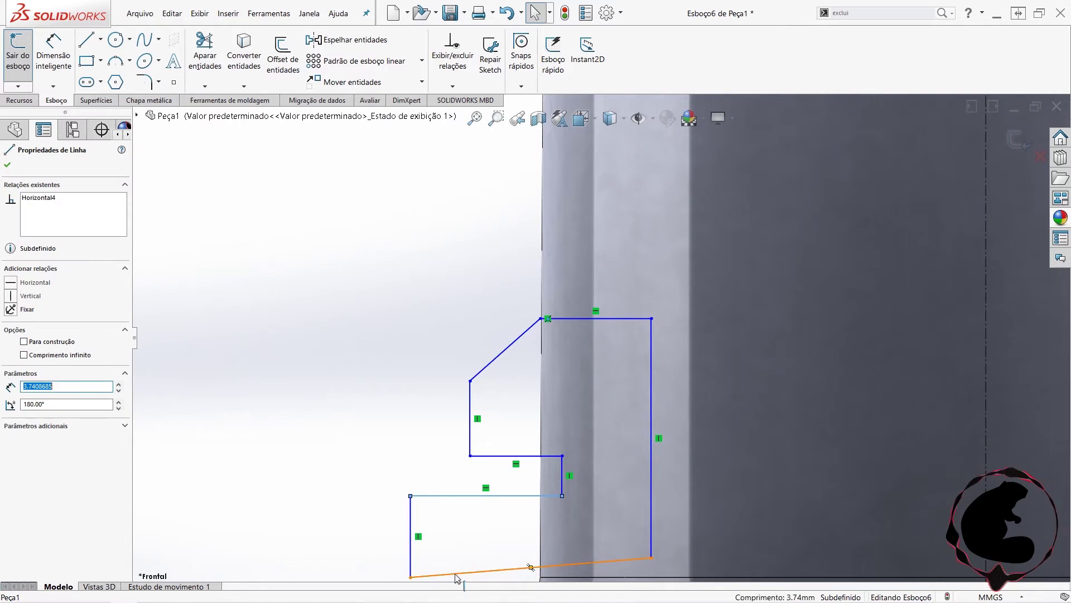
- Make the bottom edge horizontal, raise the lower edge, and shift the step edge right
left_click(472, 571)
left_click(485, 526)
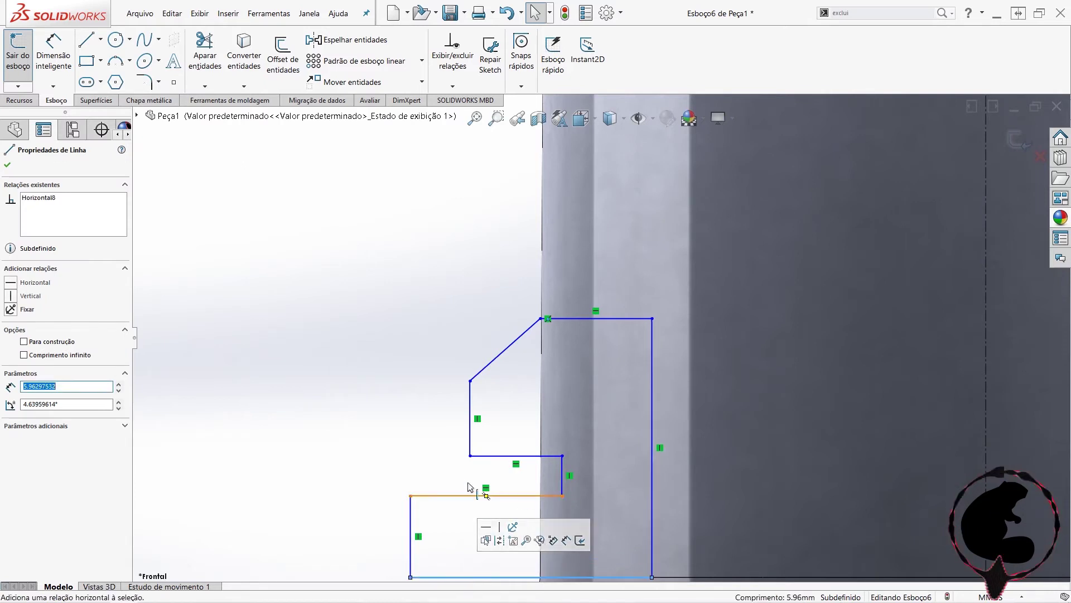
scroll(470, 490, "up", 3)
scroll(540, 481, "down", 2)
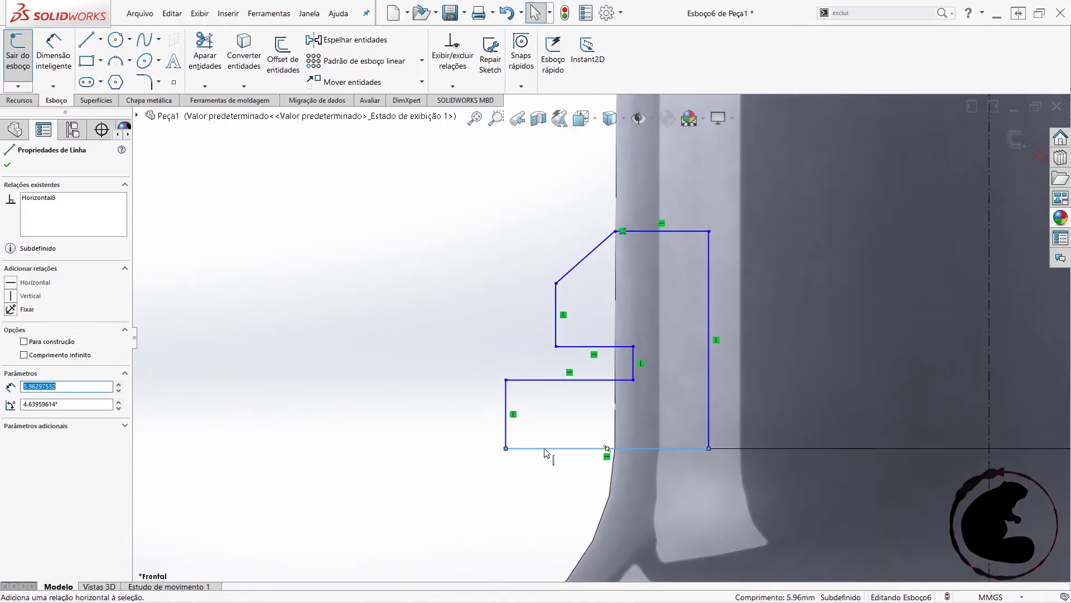
left_click_drag(547, 448, 549, 419)
left_click(474, 334)
scroll(541, 363, "up", 3)
scroll(662, 311, "down", 2)
scroll(662, 309, "down", 1)
scroll(662, 309, "down", 2)
scroll(572, 351, "up", 1)
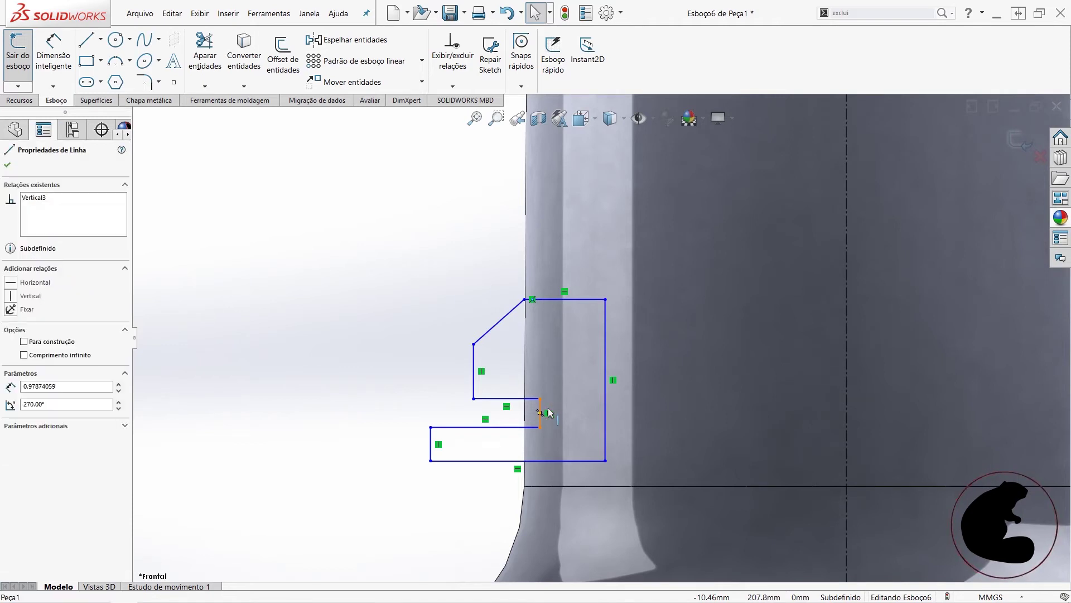
left_click_drag(540, 406, 560, 413)
left_click(272, 195)
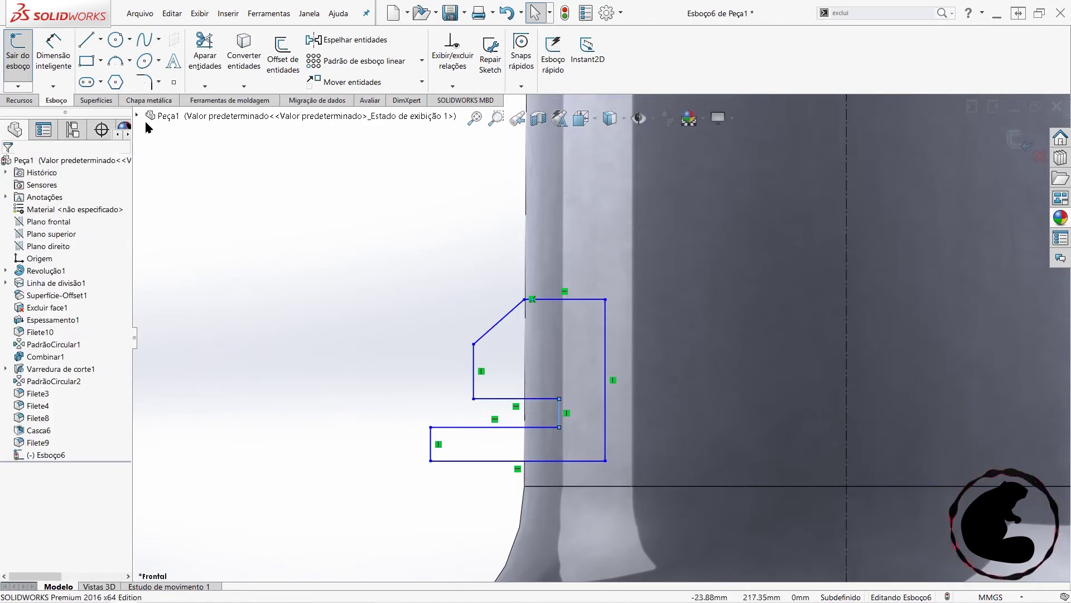
left_click(53, 53)
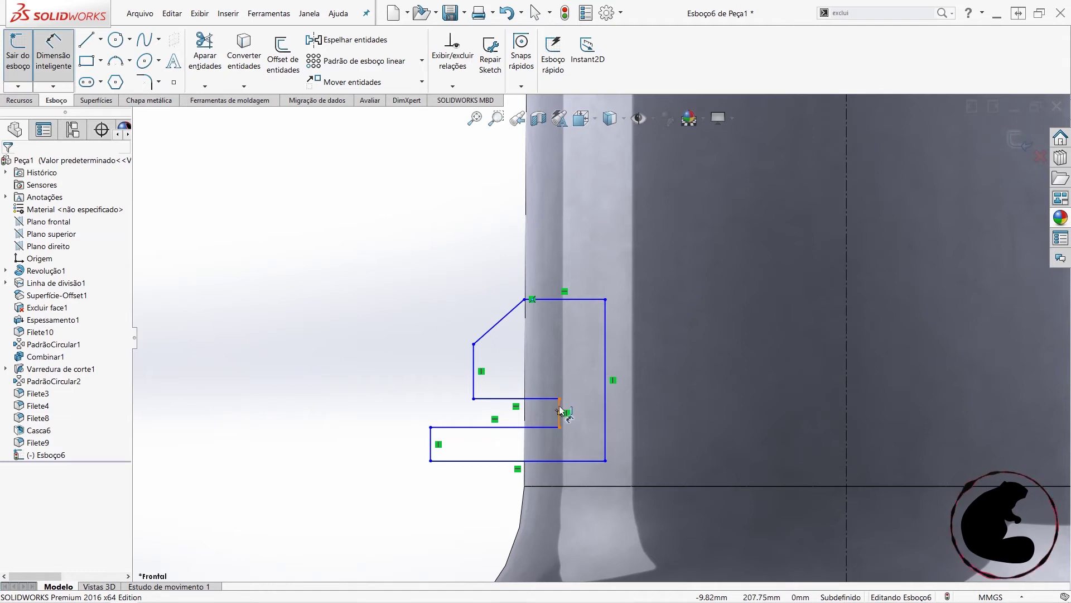
- Dimension the width between the two vertical edges to 1 mm, discarding an 11 distance
left_click(559, 411)
left_click(605, 407)
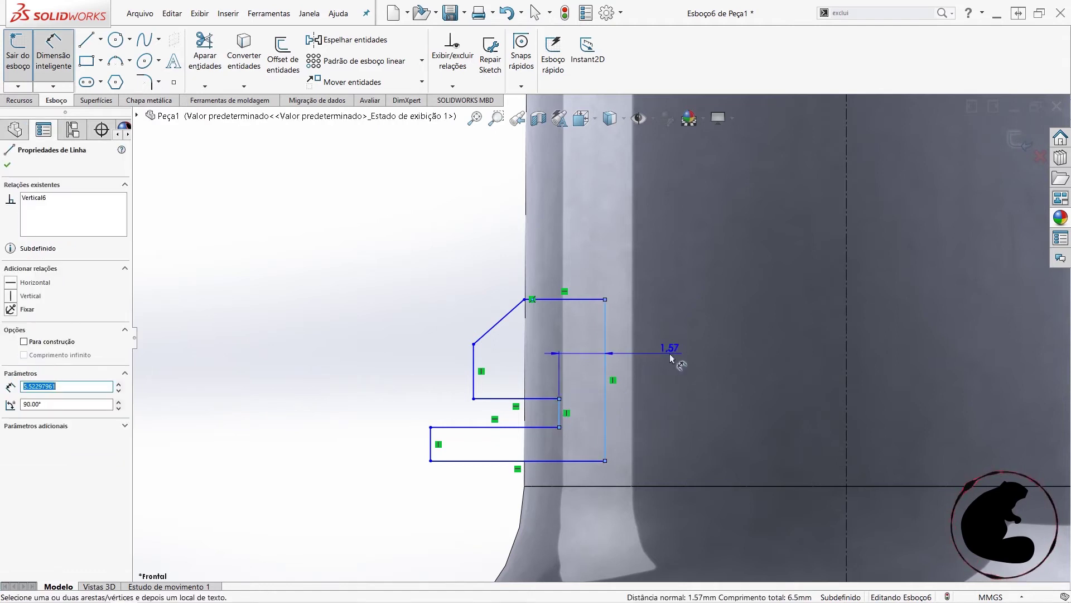
left_click(690, 373)
type("1")
key("Return")
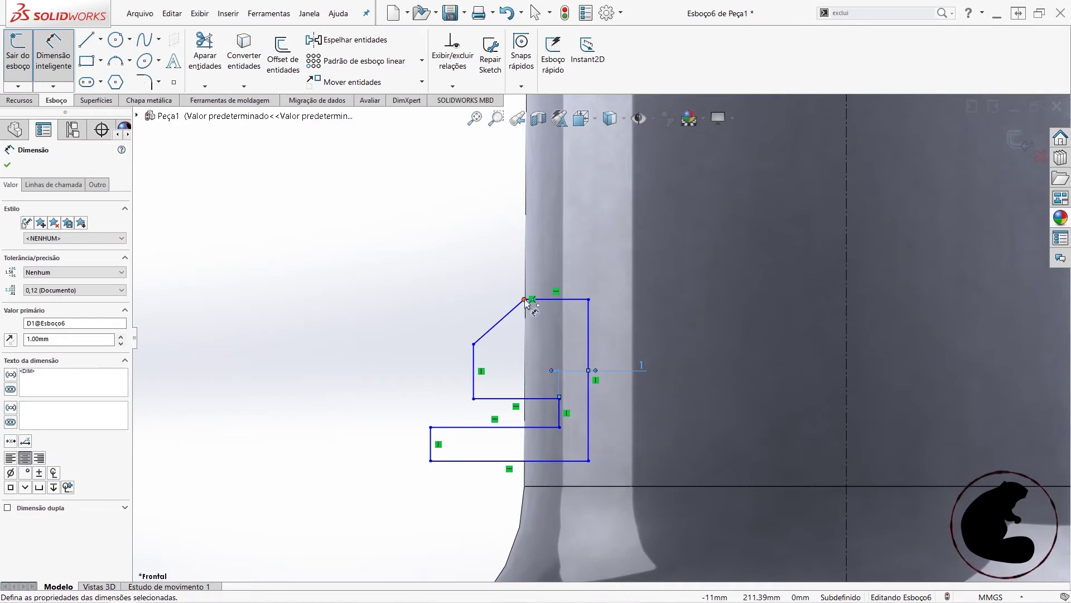
left_click(846, 325)
left_click(667, 234)
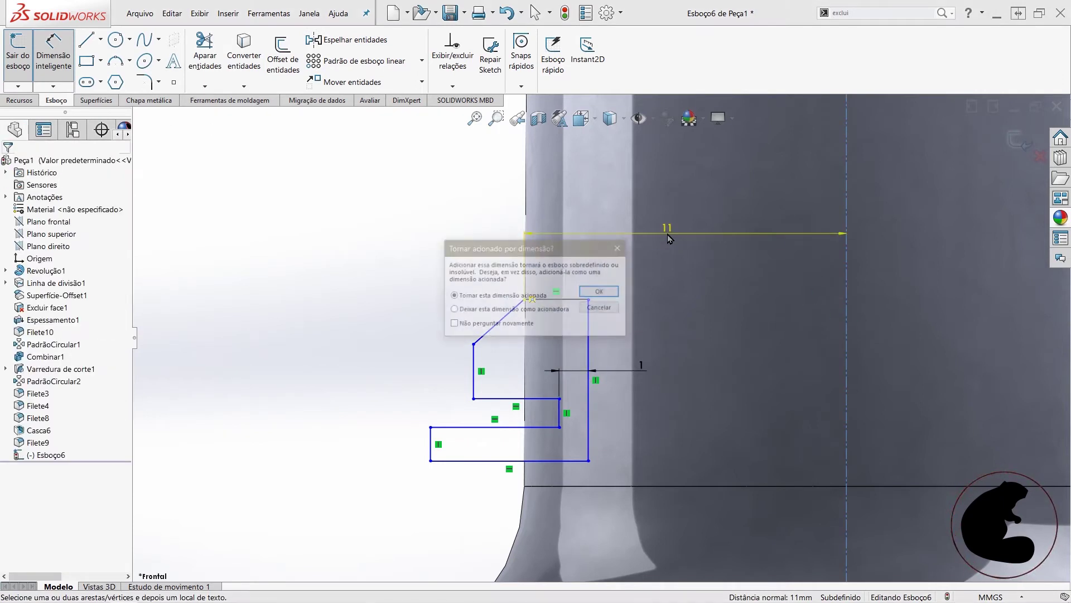
left_click(602, 307)
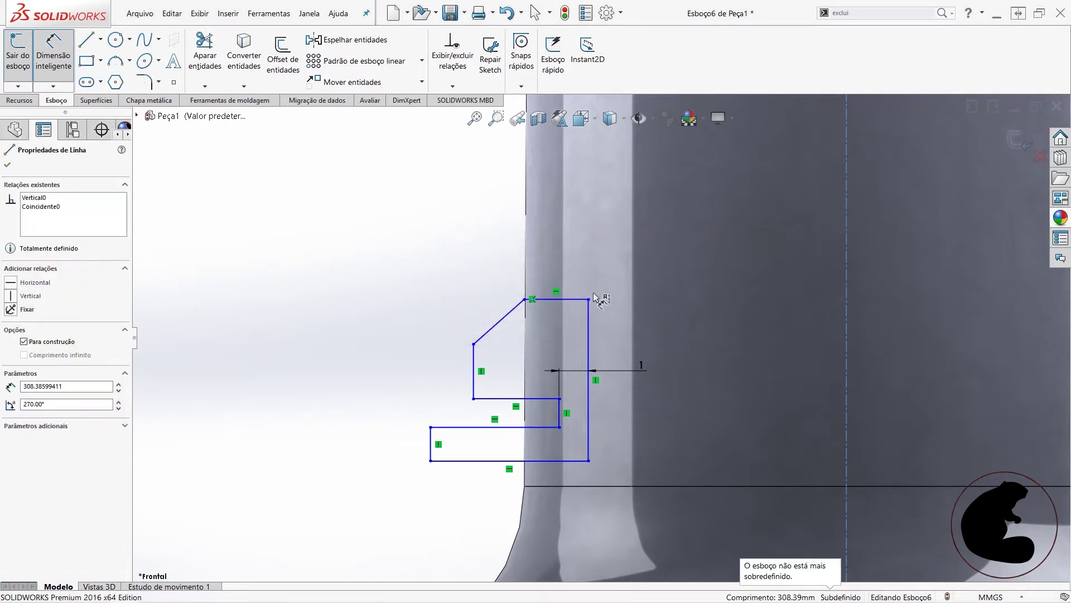
left_click(526, 301)
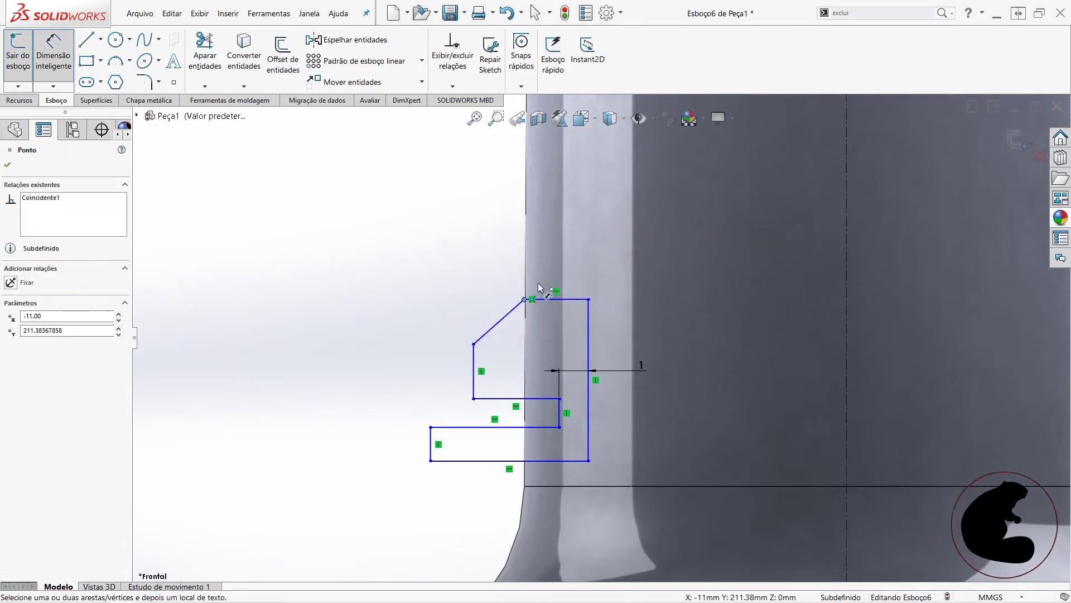
left_click(499, 344)
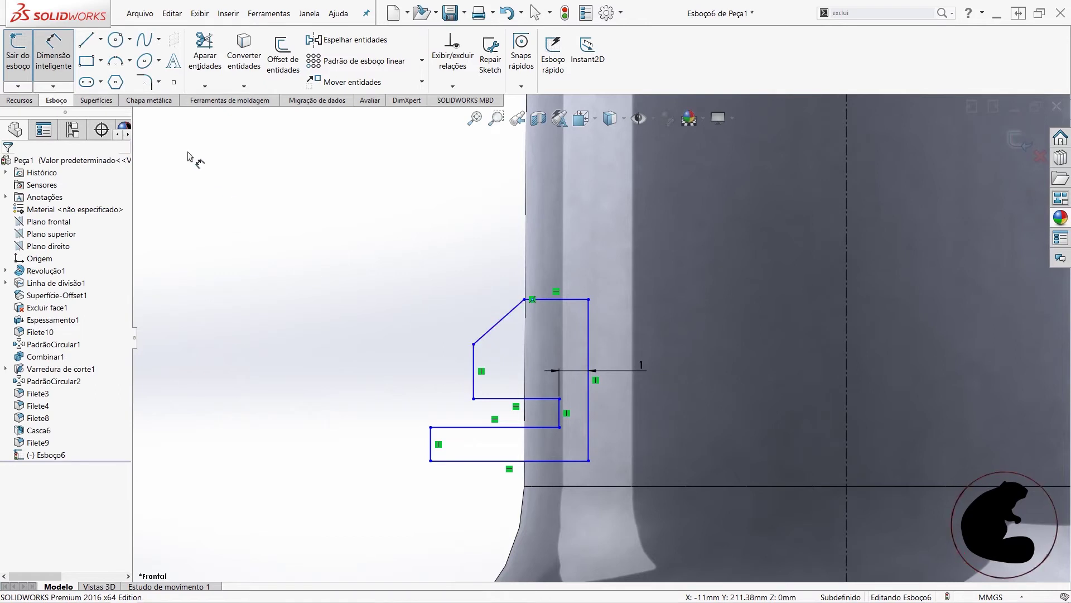
- Add a 45° angle between the vertical and diagonal edges and a 1 mm left-edge length
left_click(474, 355)
left_click(498, 322)
left_click(496, 270)
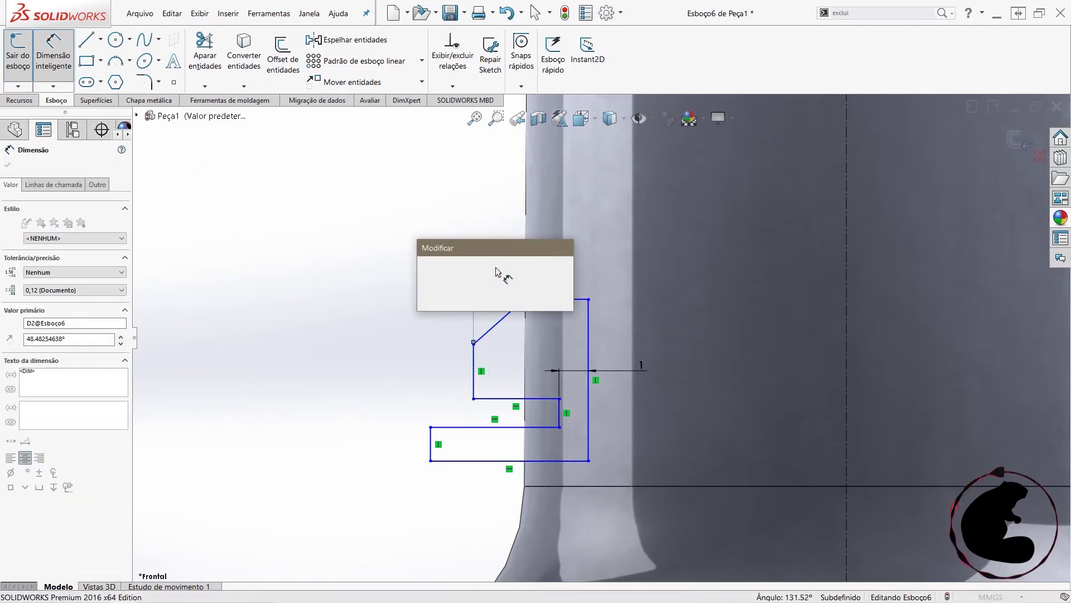
type("45")
key("Return")
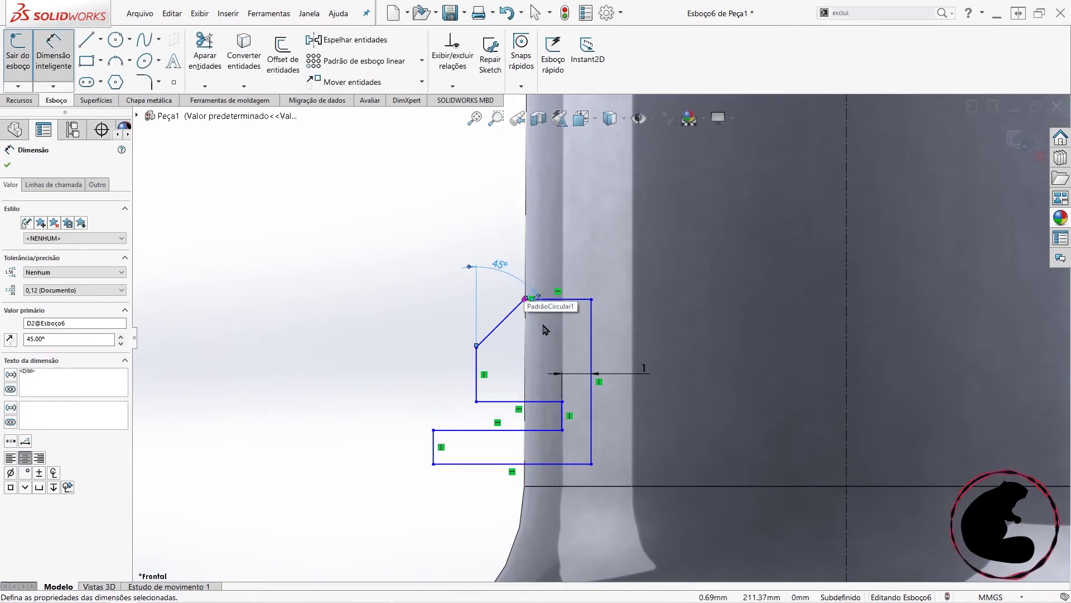
left_click(478, 360)
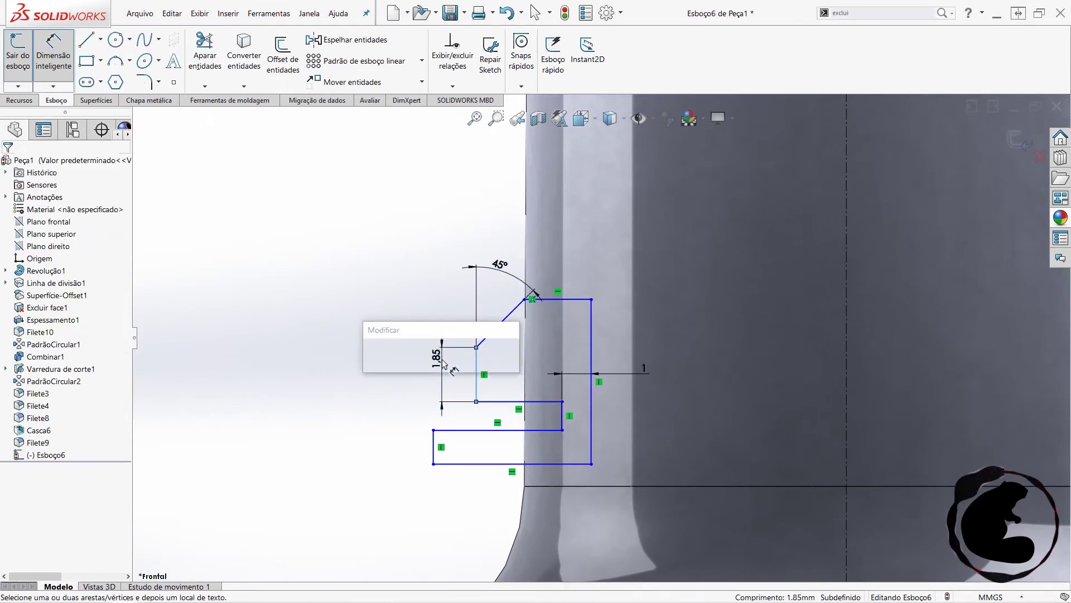
left_click(442, 363)
type("1")
key("Return")
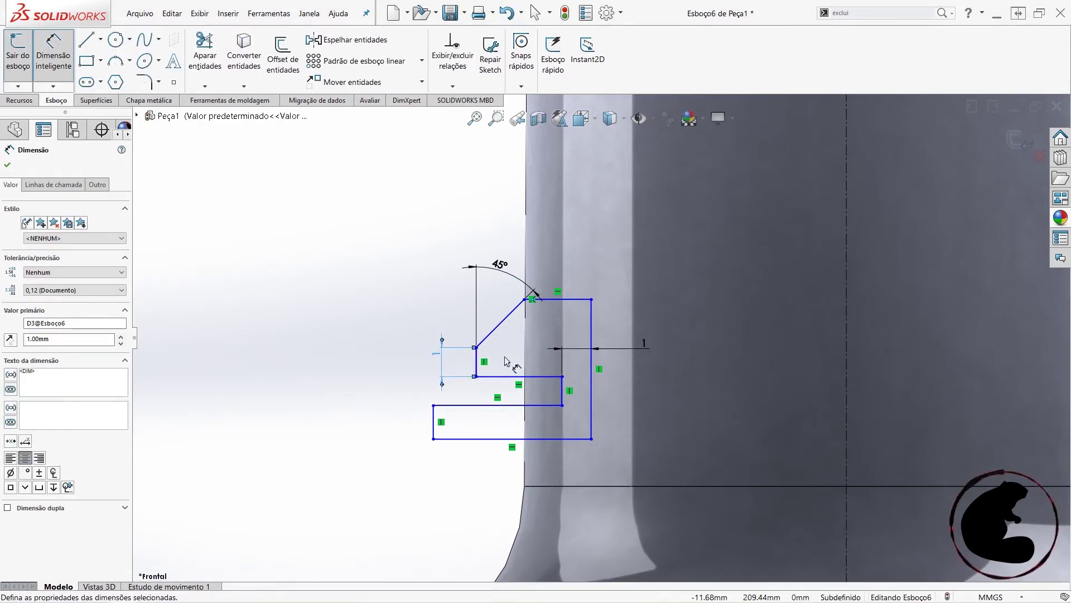
- Revise the angle dimension through 60° and 5° to its final 50°
left_click(500, 272)
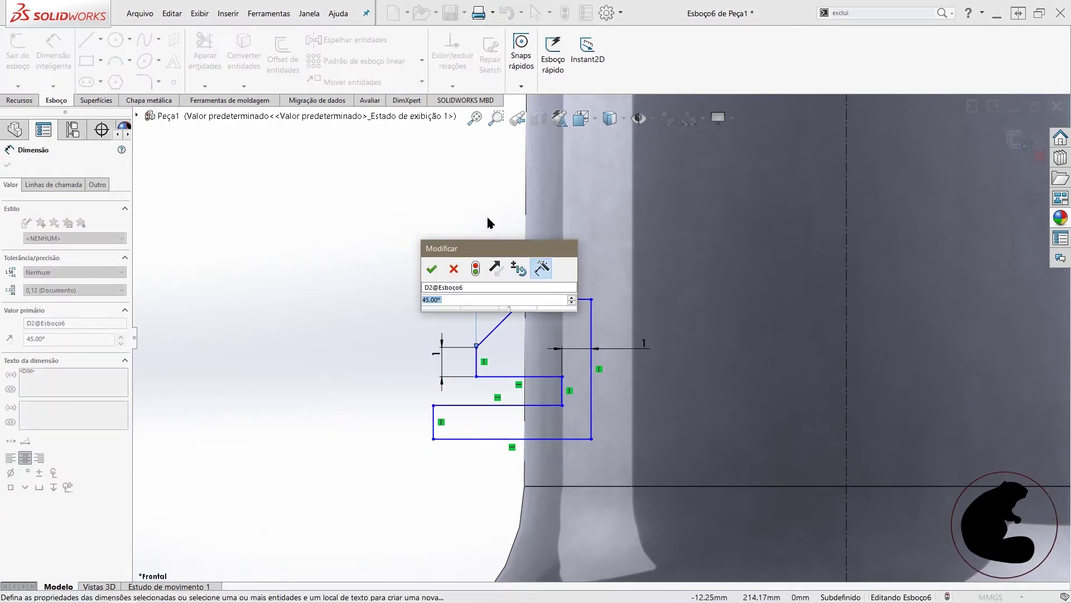
type("60")
key("Return")
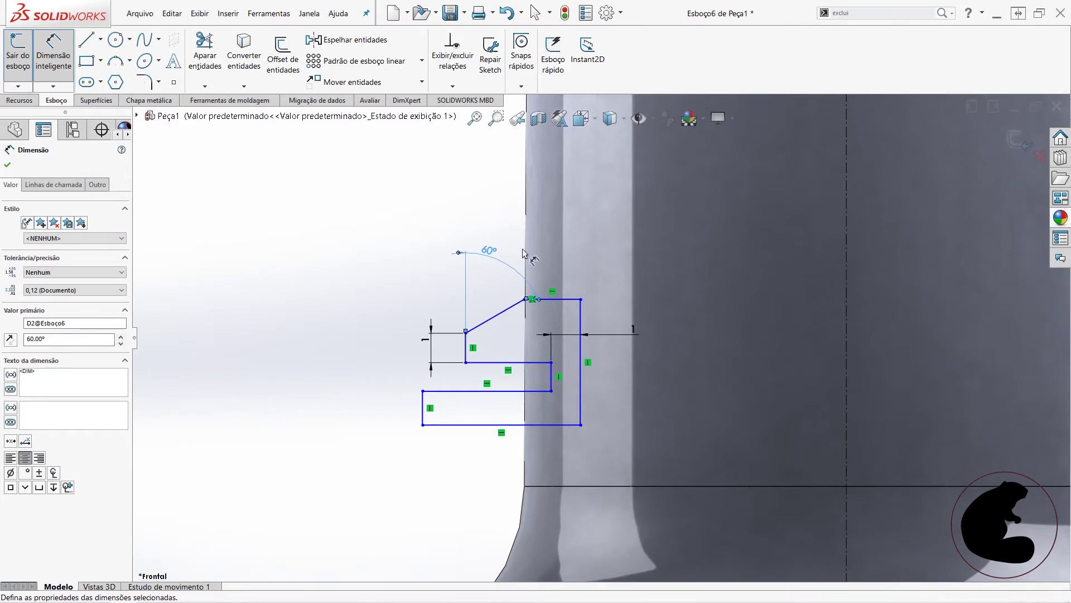
double_click(489, 251)
type("5")
key("Return")
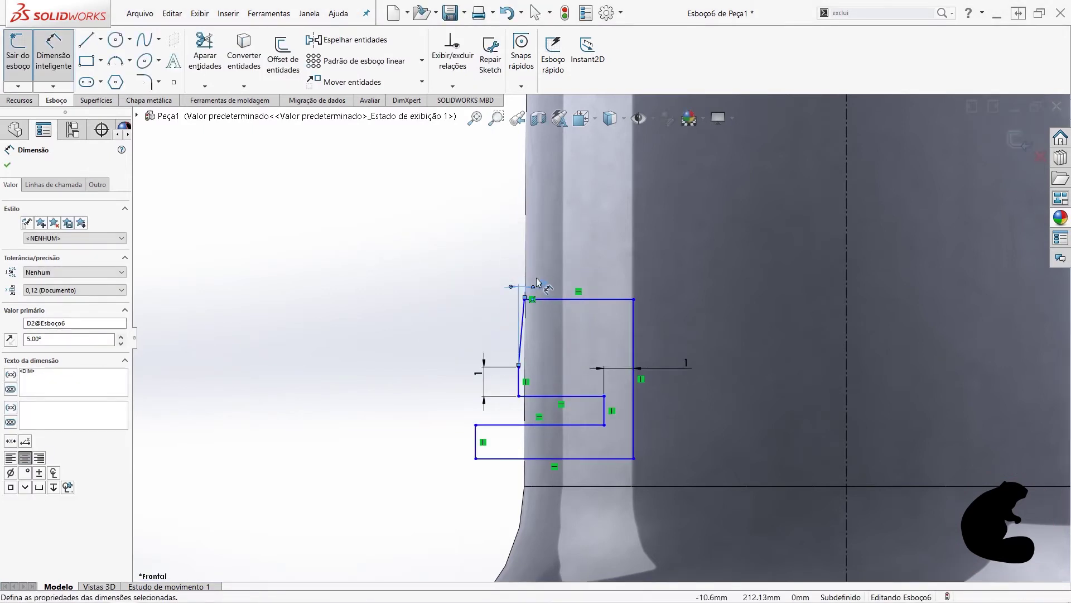
double_click(543, 287)
type("50")
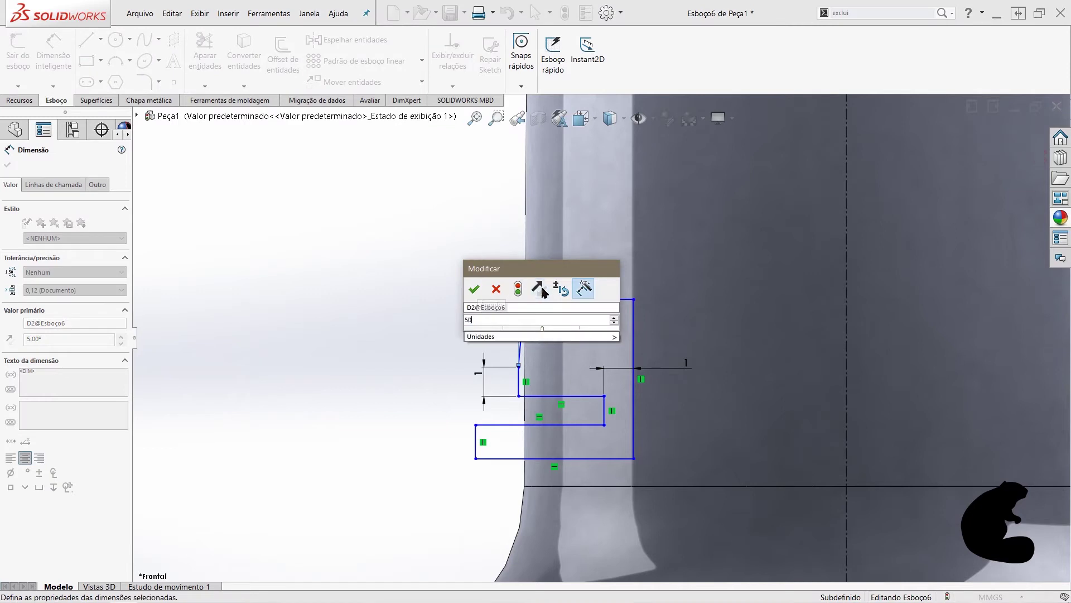
key("Return")
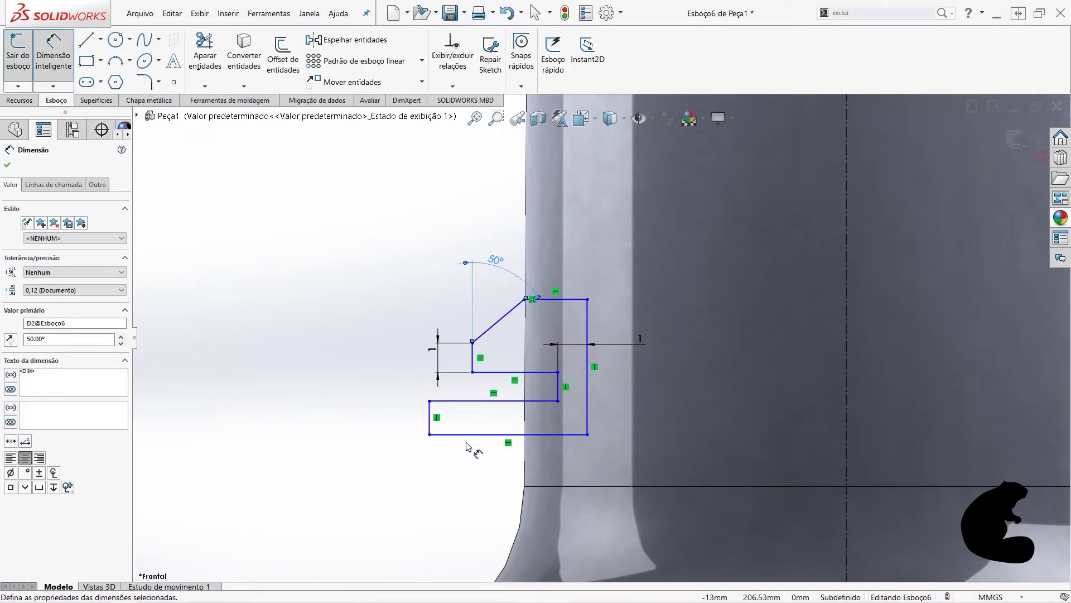
left_click(429, 429)
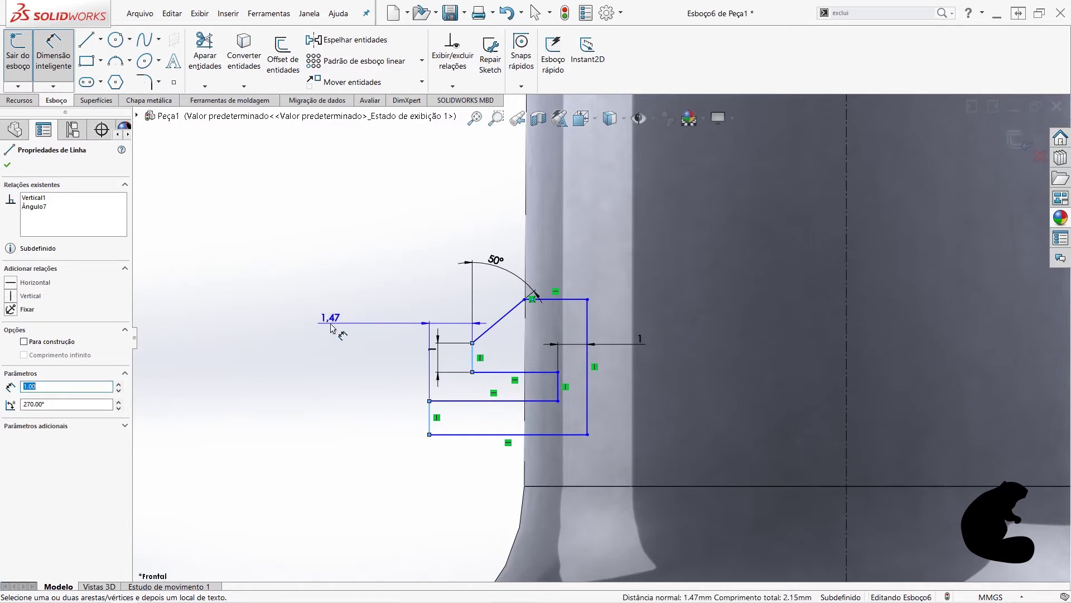
- Set the step width dimension to 2.50 mm after trying 2 and 3
left_click(332, 326)
type("2")
key("Return")
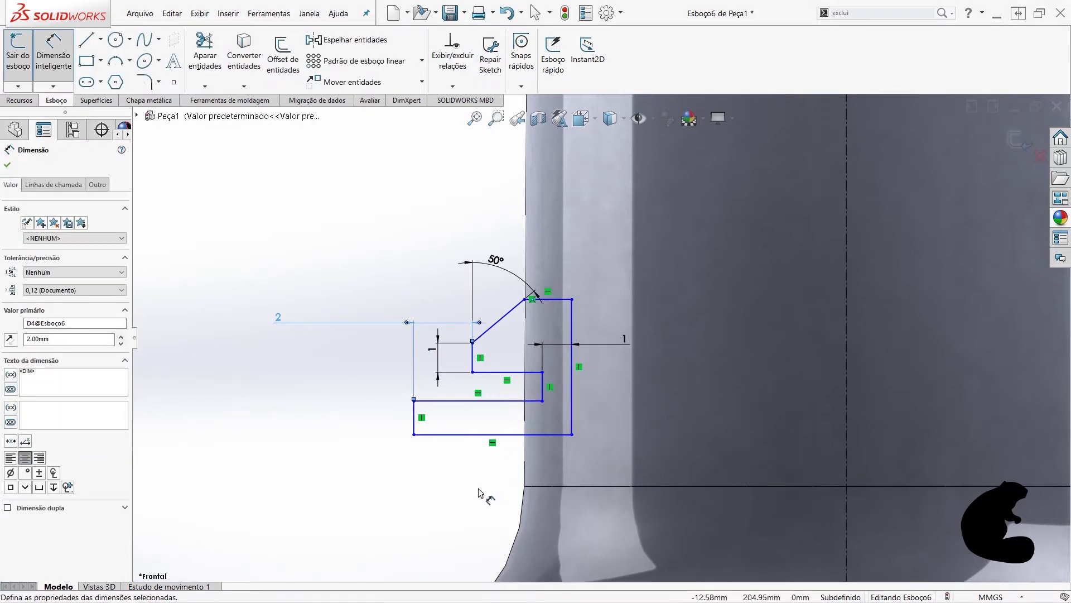
double_click(279, 317)
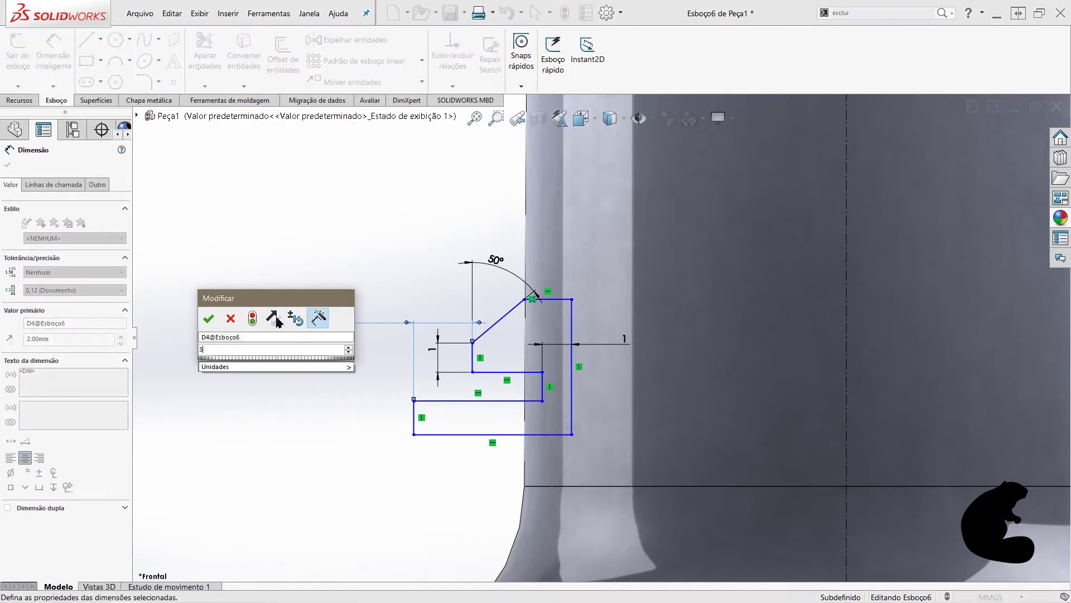
type("3")
key("Return")
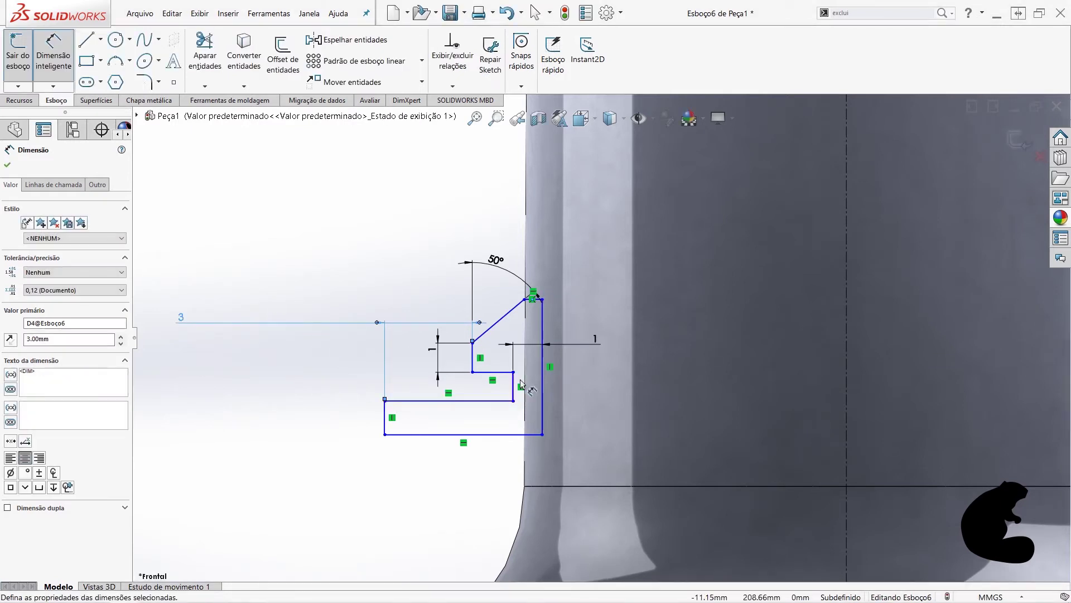
double_click(180, 318)
type("2,5")
key("Return")
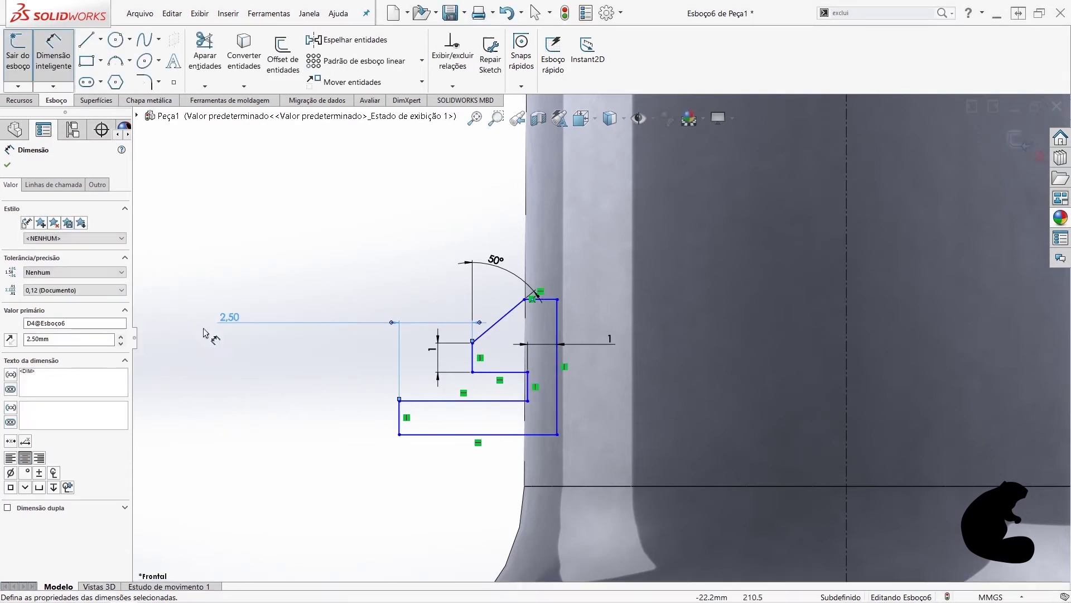
- Dimension the lower section's vertical edge to a 1.50 mm height
left_click(400, 423)
left_click(339, 480)
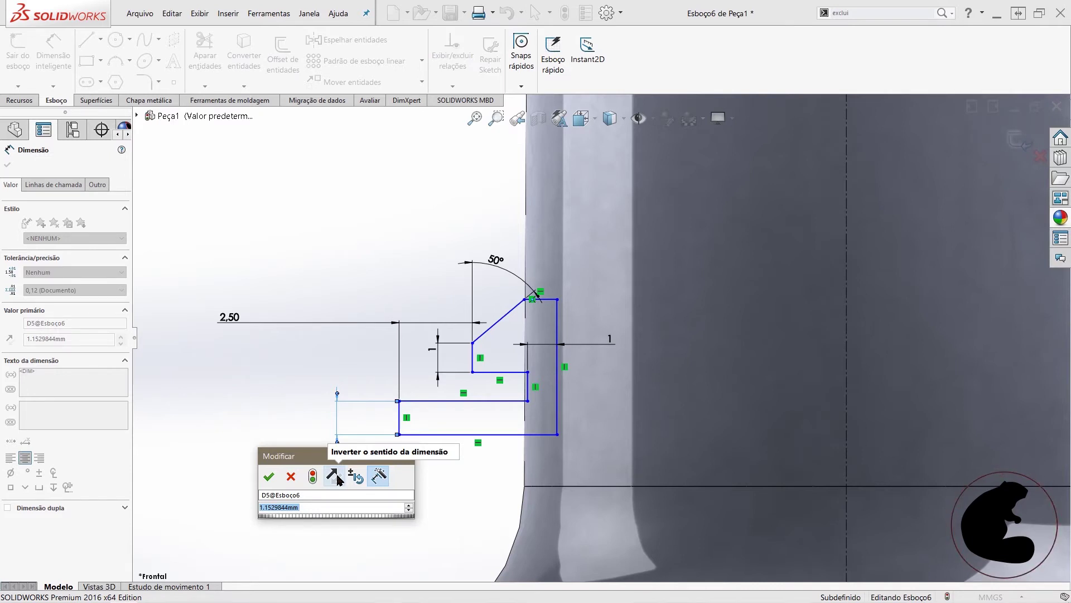
type("1,5")
key("Return")
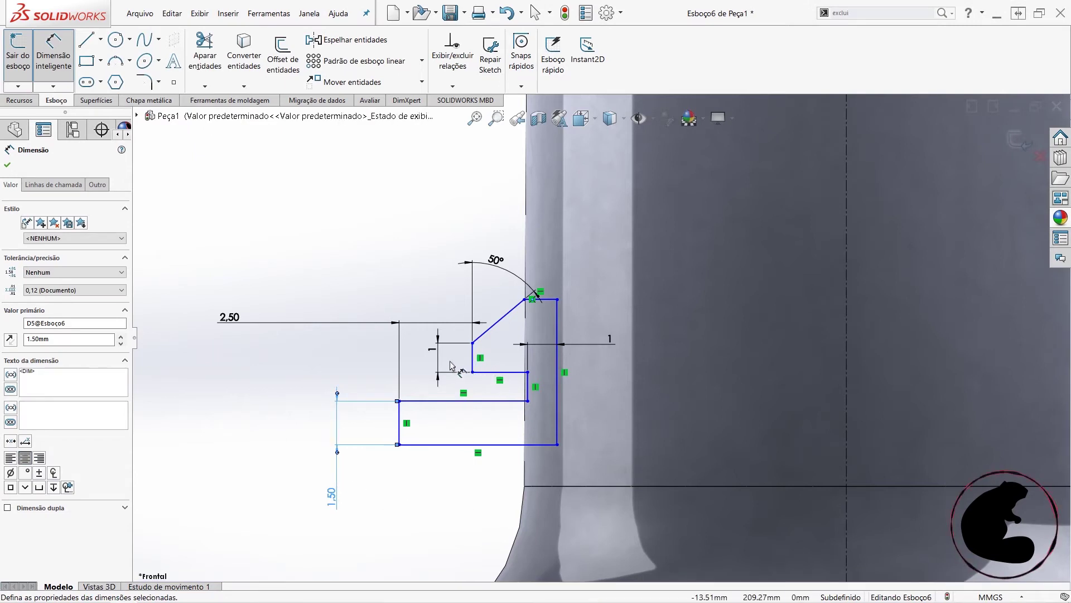
scroll(452, 366, "down", 2)
key("Escape")
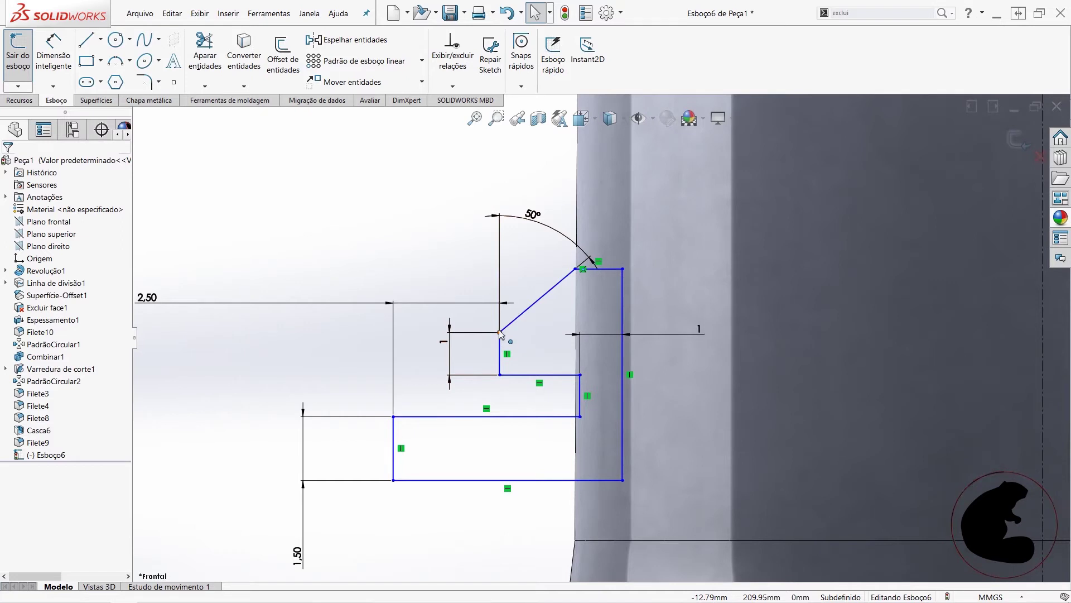
- Dimension the angled edge's vertical rise as 1 mm
key("d")
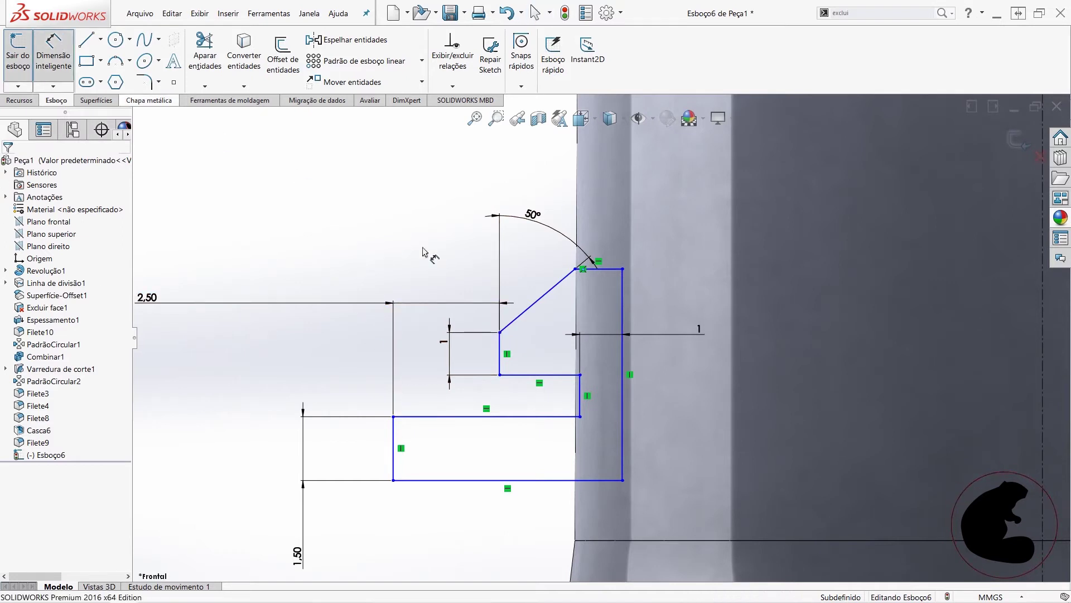
left_click(500, 332)
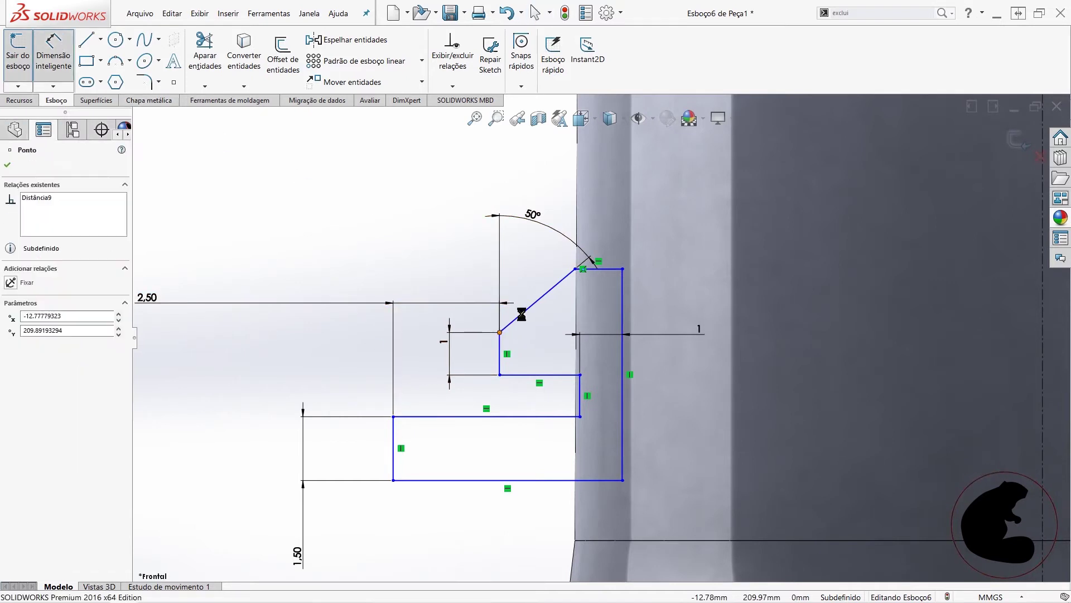
left_click(575, 269)
left_click(263, 290)
key("Return")
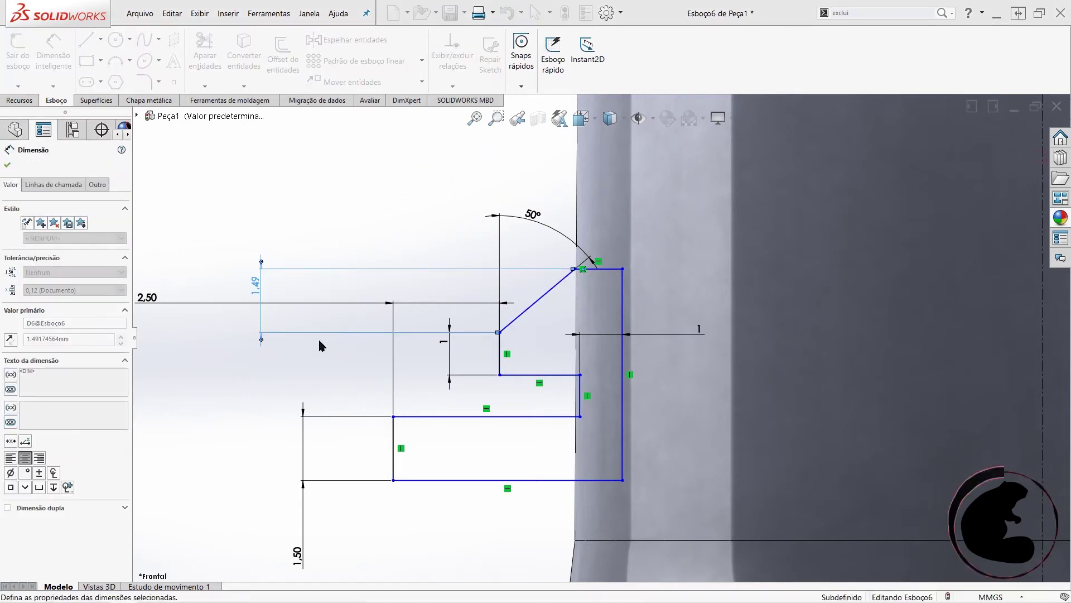
scroll(652, 363, "up", 2)
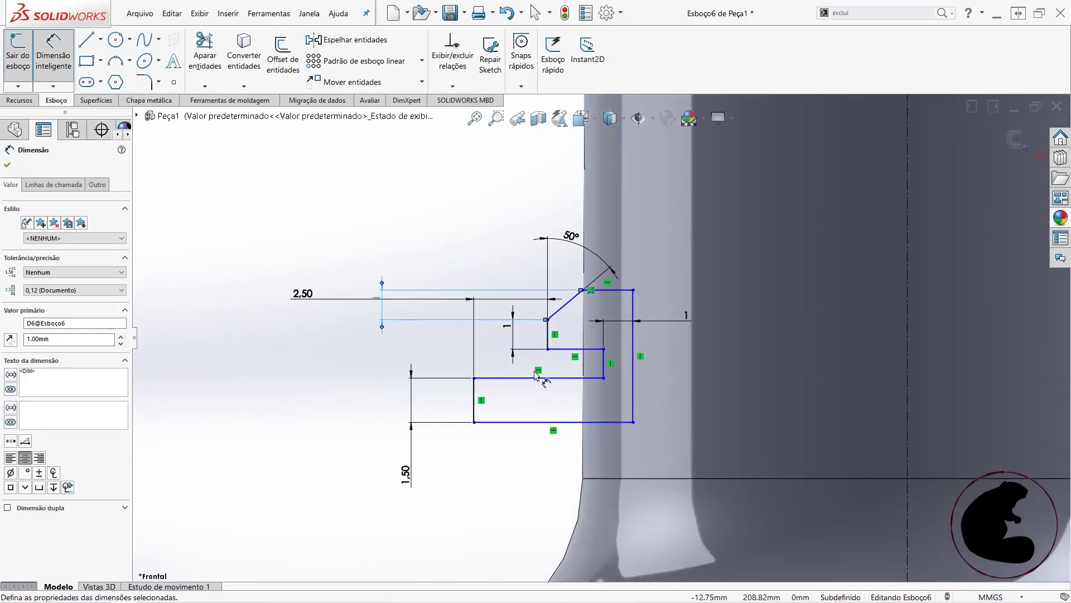
key("Escape")
scroll(614, 374, "up", 1)
key("Escape")
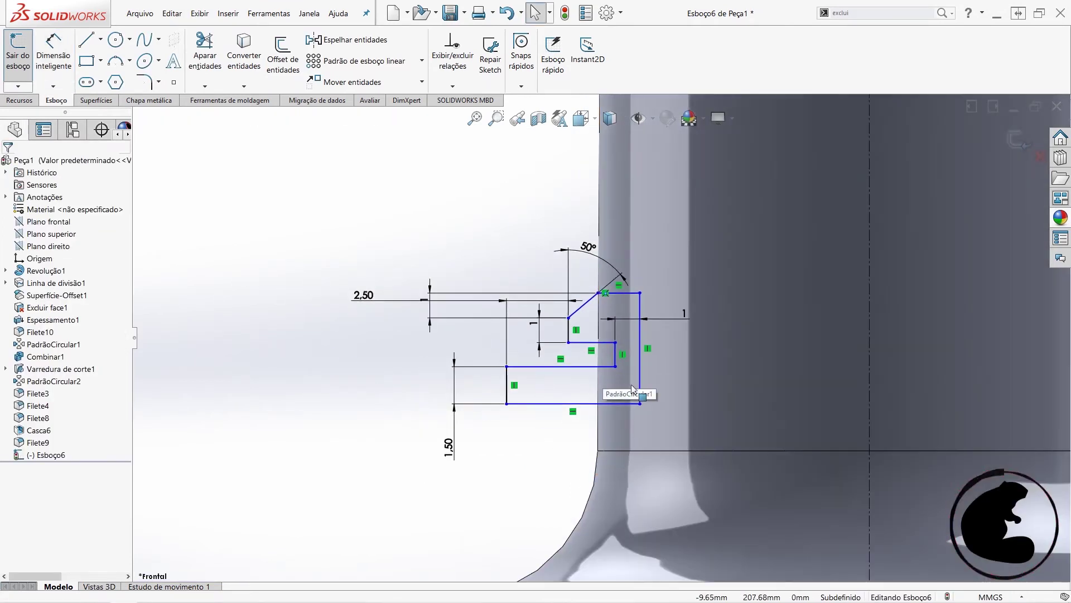
scroll(627, 375, "down", 1)
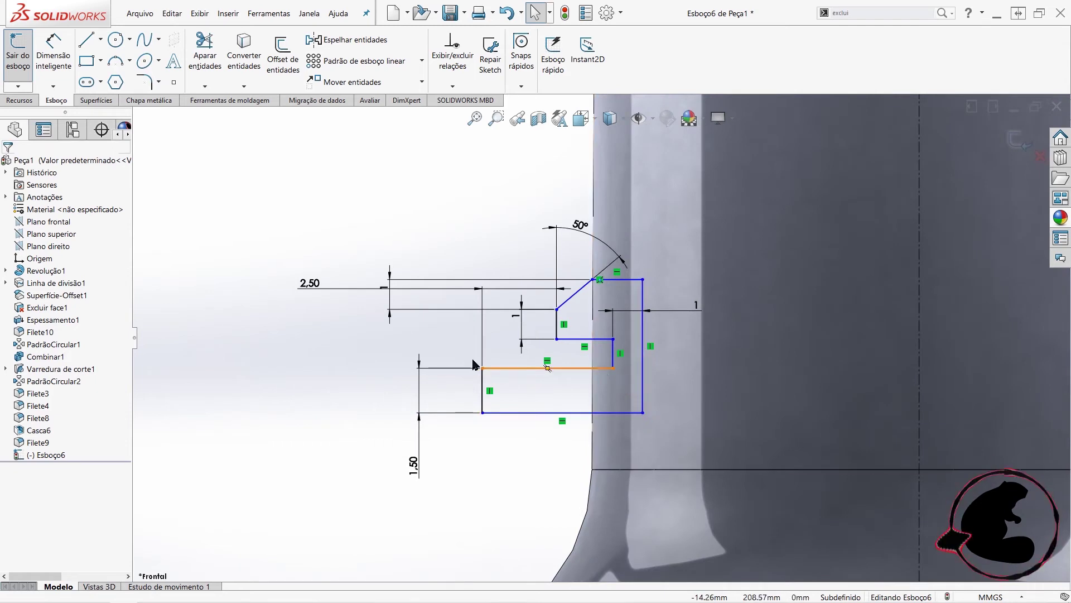
- Add a 3 mm spacing dimension between the short upper and lower horizontal edges
left_click(56, 58)
left_click(585, 338)
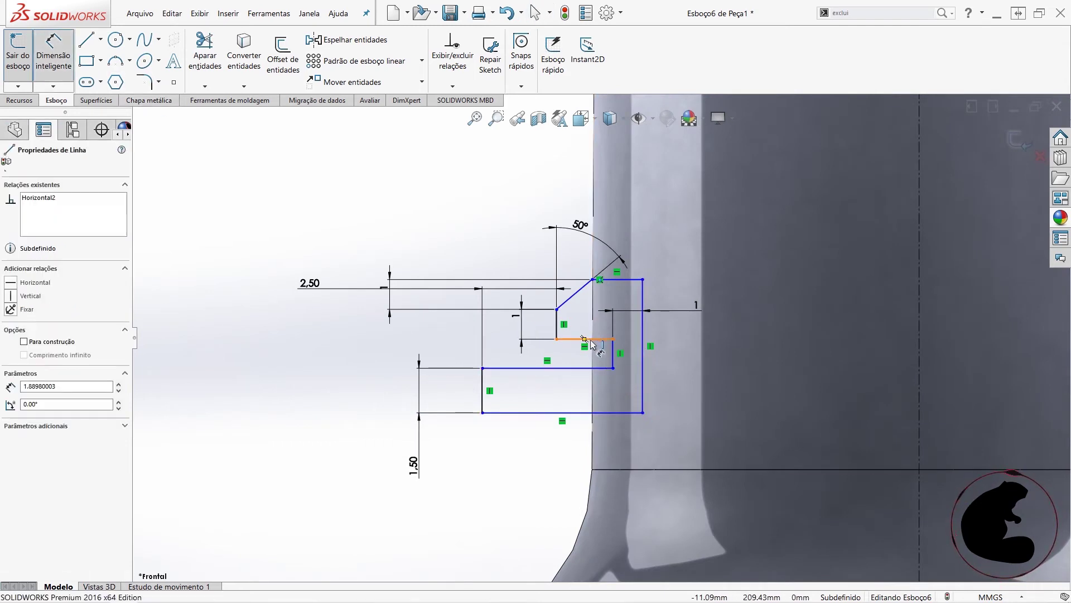
left_click(596, 368)
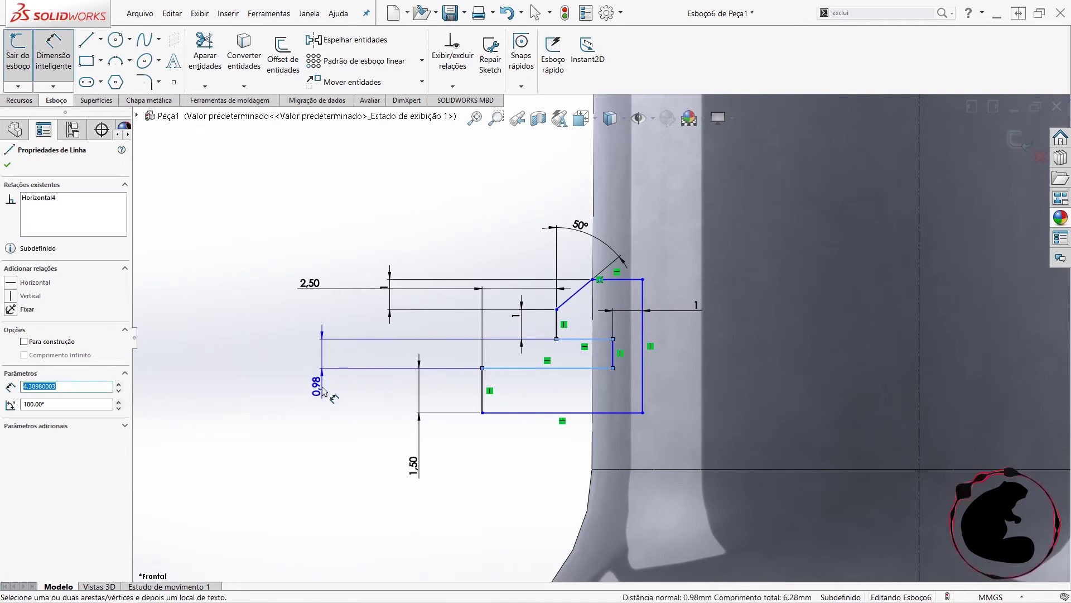
left_click(323, 391)
key("Return")
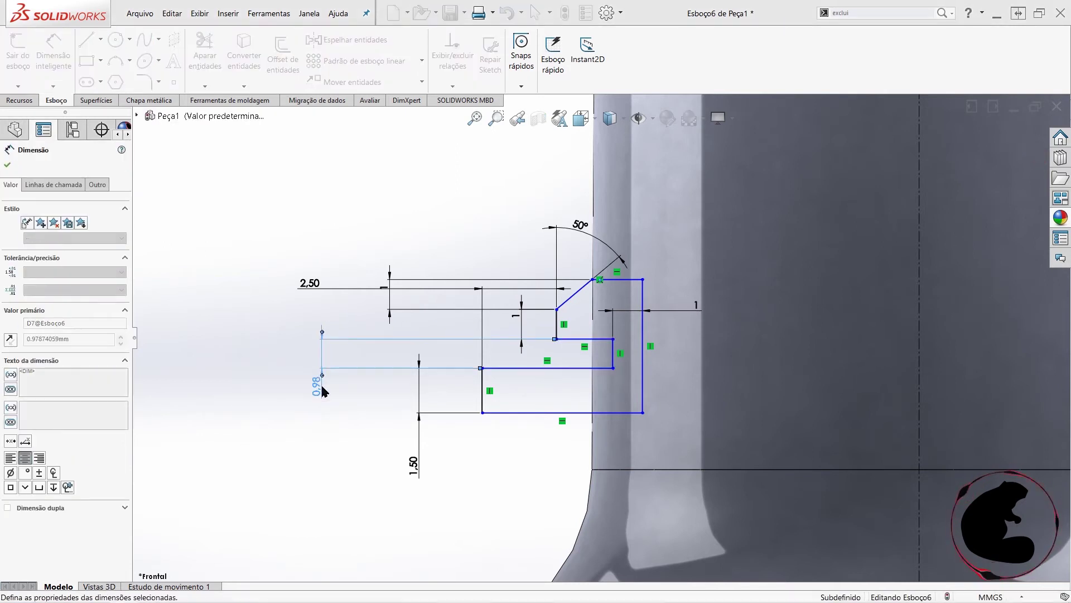
type("3")
key("Return")
key("Escape")
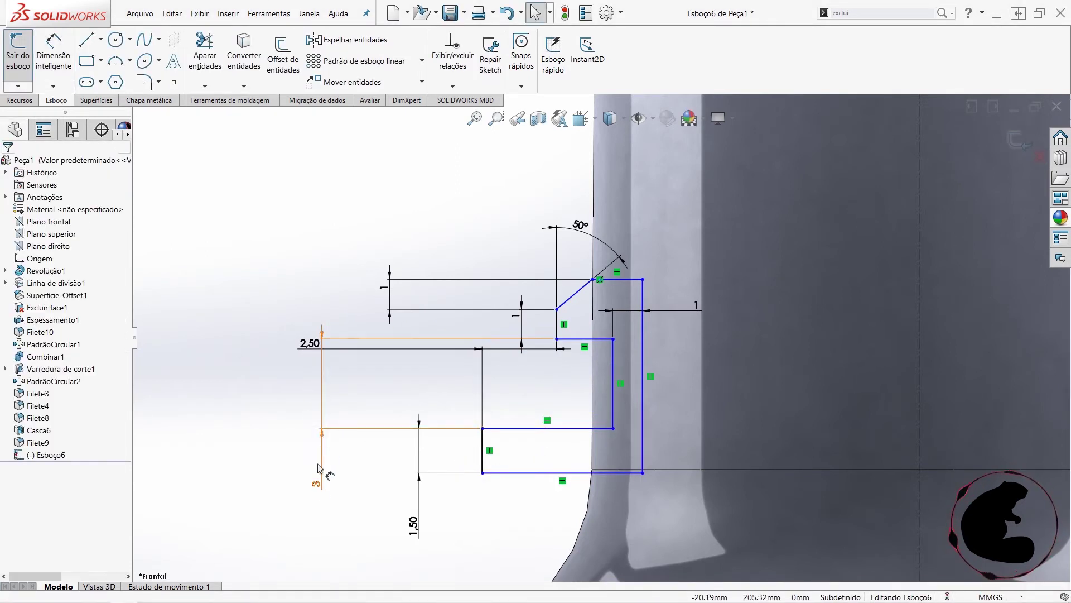
- Change the spacing to 2.50 mm and the 1.50 mm height to 1.20 mm
double_click(317, 486)
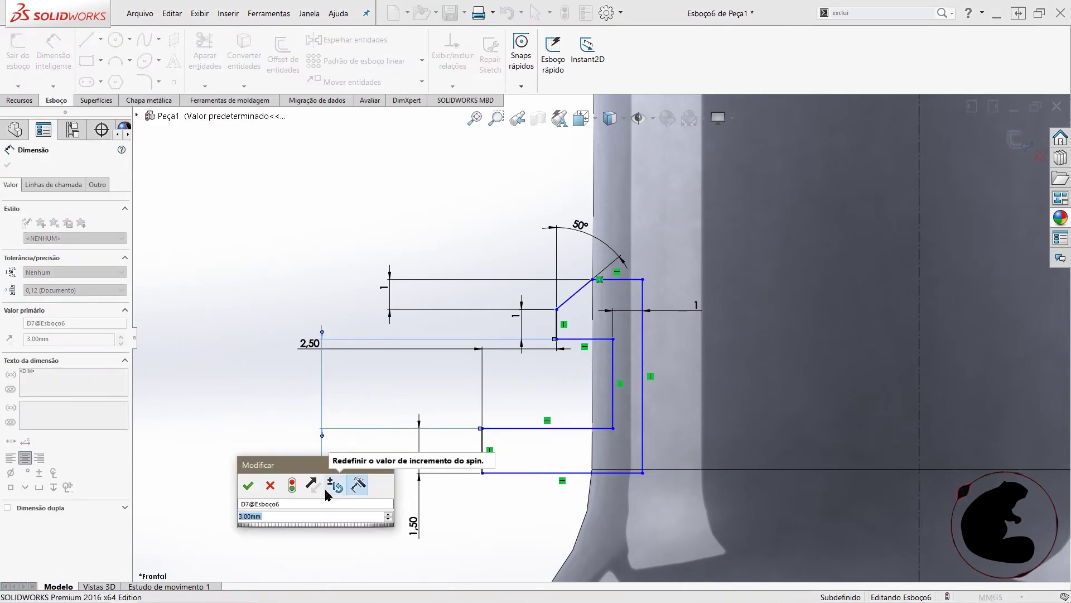
type("2,5")
key("Return")
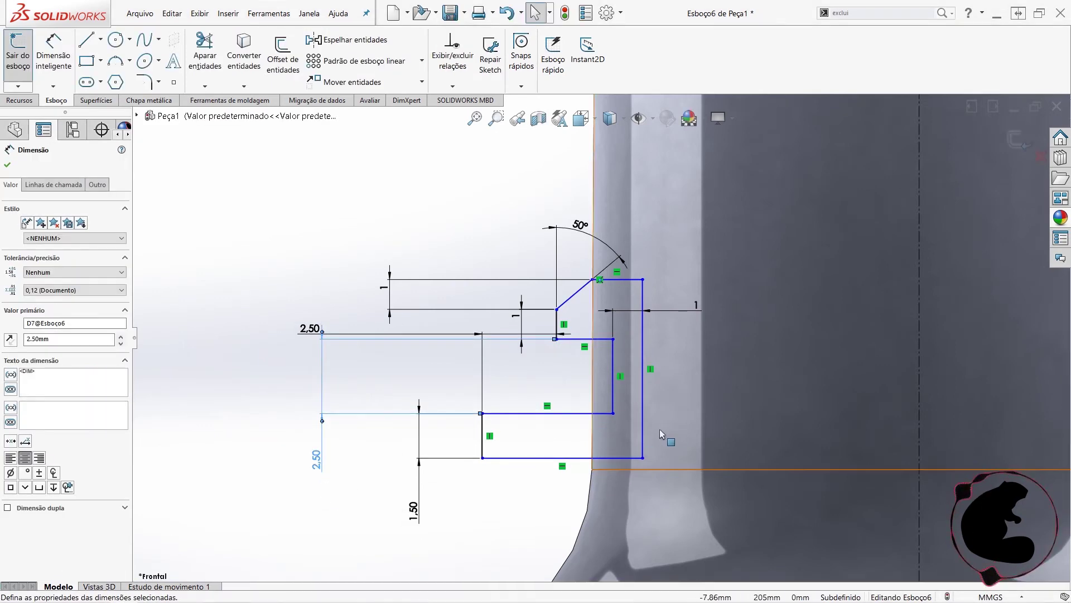
scroll(659, 428, "up", 3)
scroll(653, 441, "down", 1)
key("Escape")
scroll(608, 357, "down", 2)
scroll(600, 410, "down", 2)
double_click(414, 486)
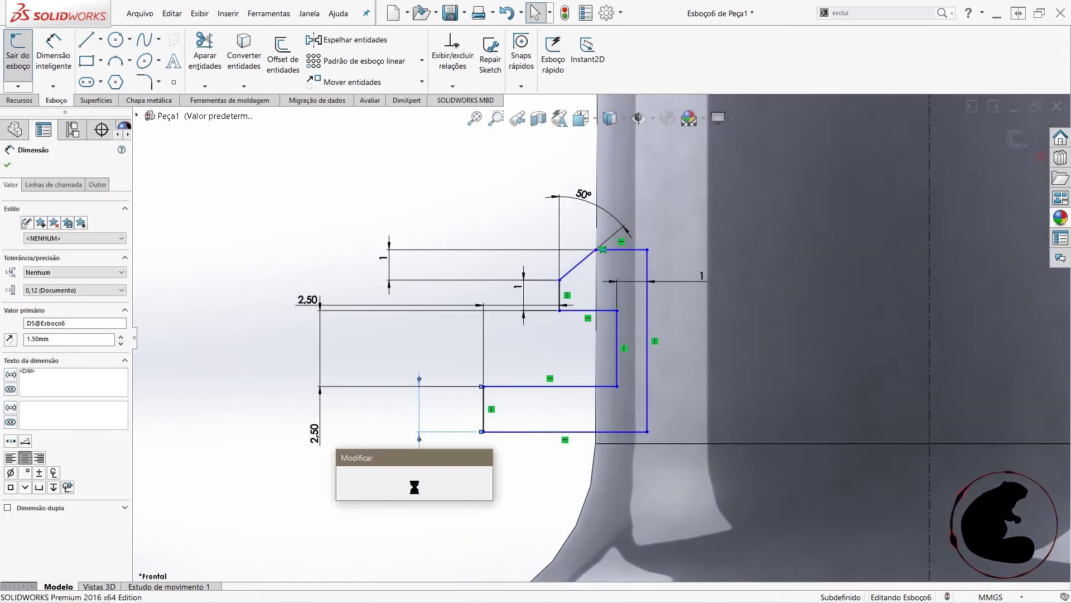
type("1.2")
key("Return")
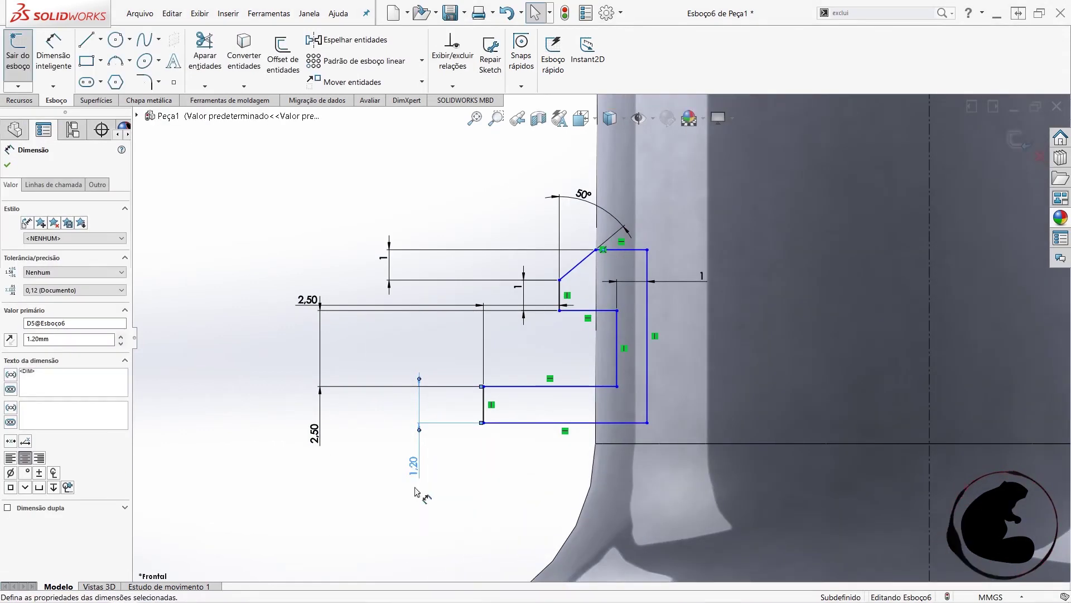
key("Escape")
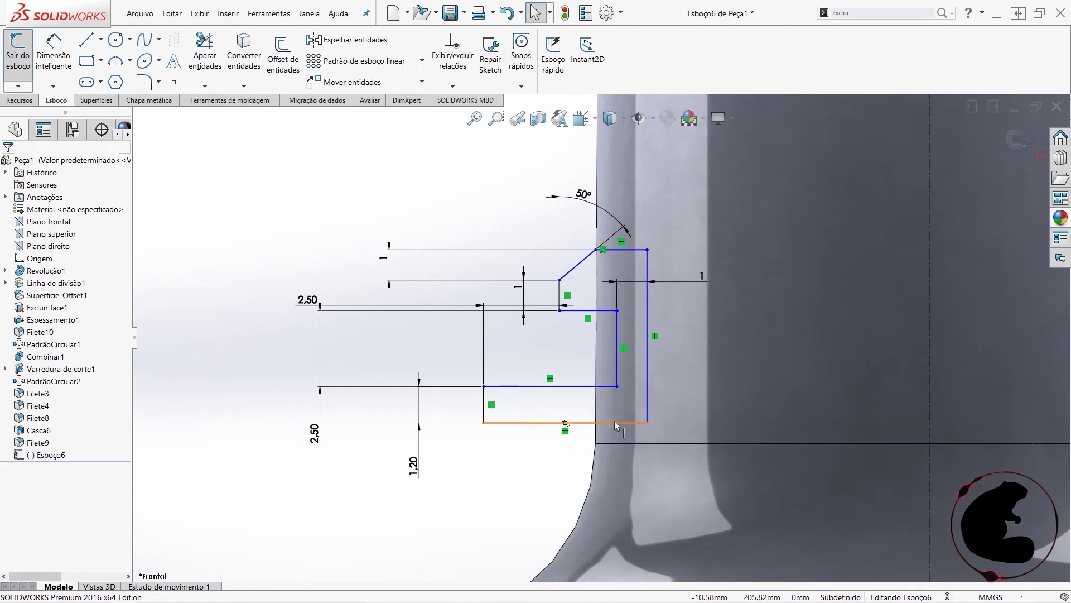
- Dimension the profile's bottom edge 0.50 mm from the model edge below
left_click(47, 56)
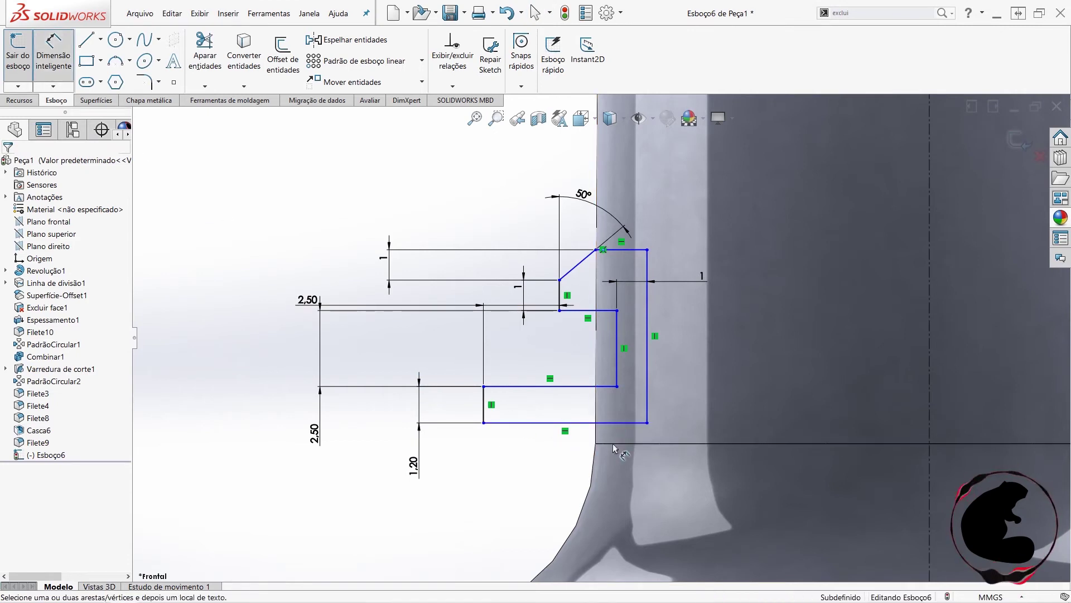
left_click(616, 424)
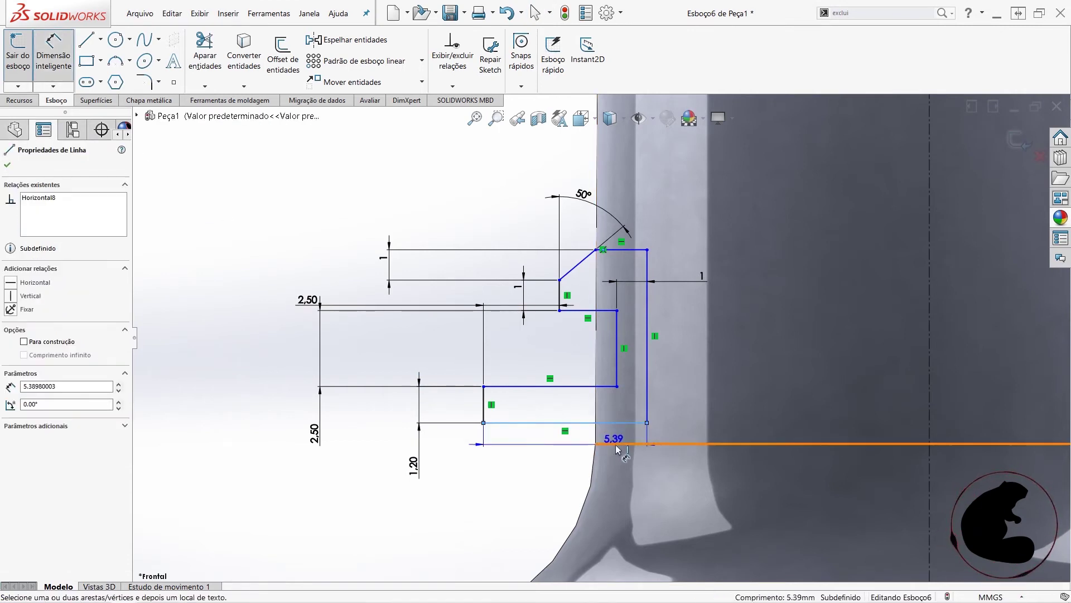
left_click(618, 444)
left_click(302, 516)
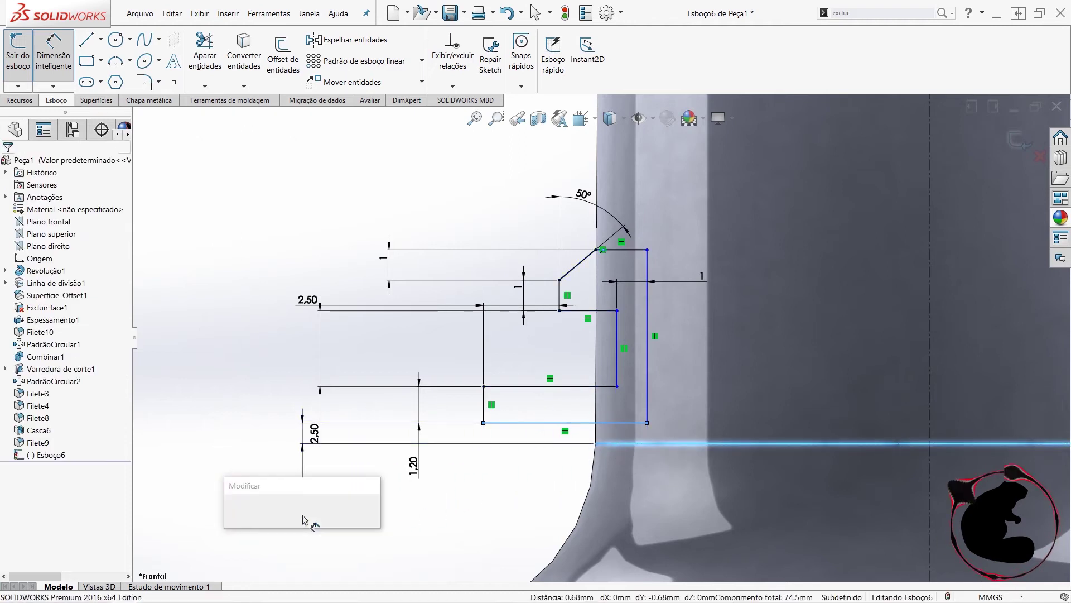
type("0.5")
key("Return")
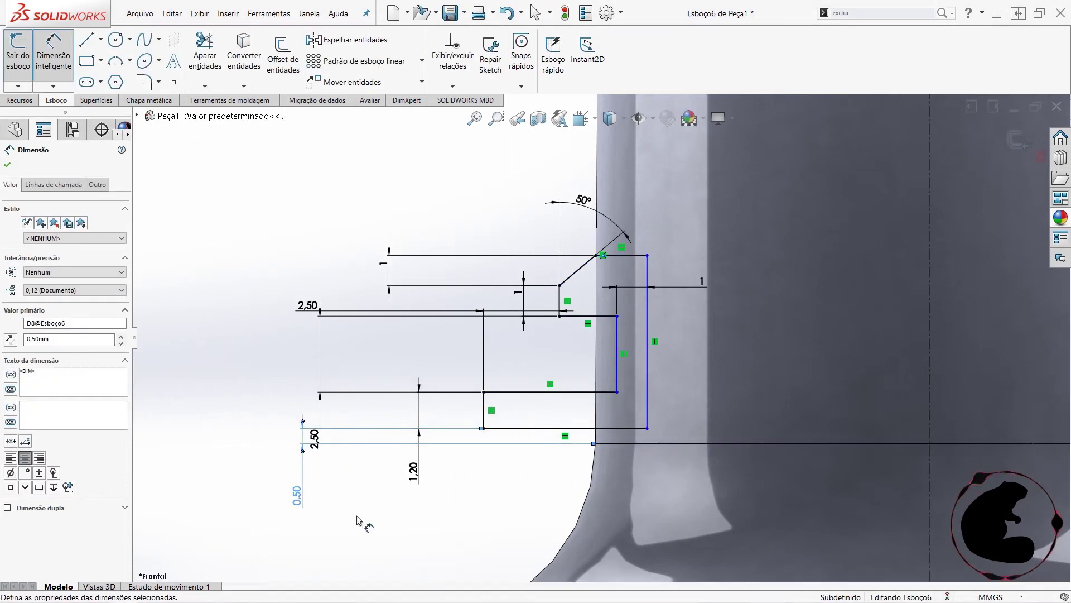
key("Escape")
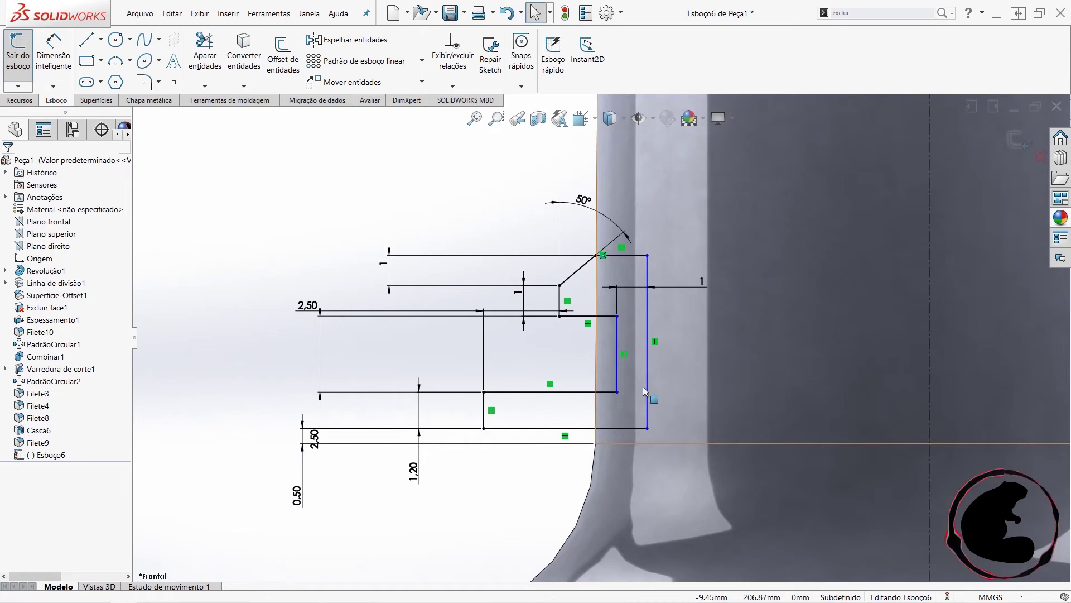
left_click(646, 388)
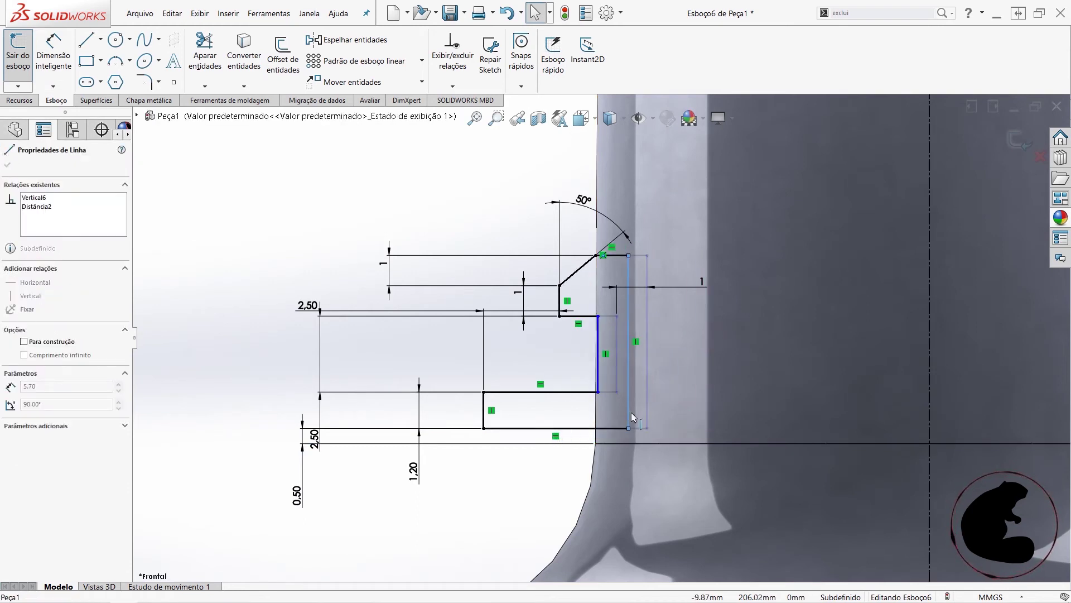
- Dimension the vertical line to the centreline, trying 10, 9, then 11 mm
left_click(48, 83)
left_click(929, 355)
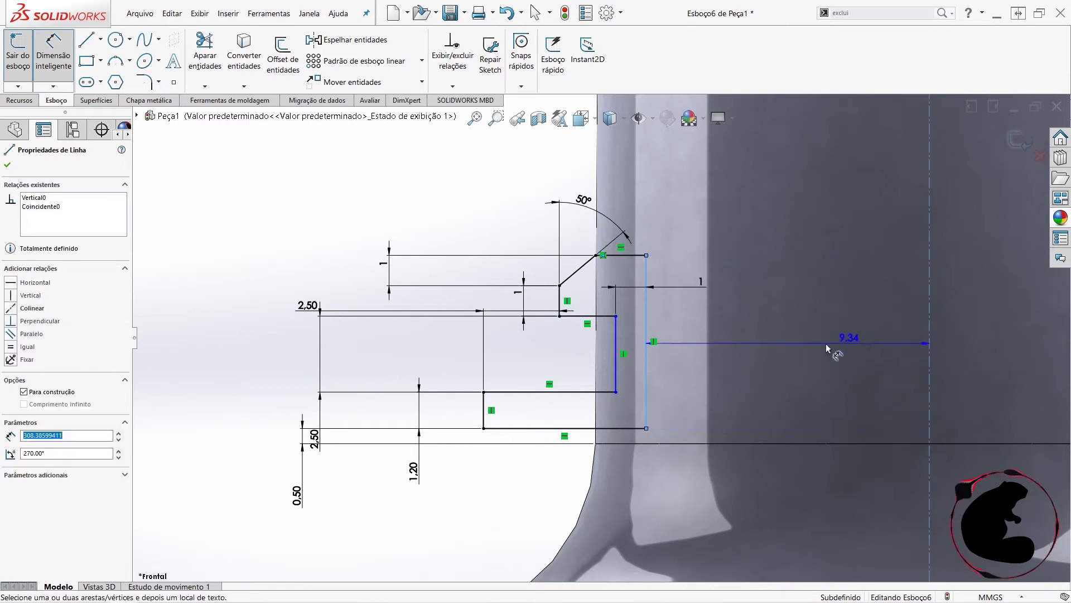
left_click(803, 349)
type("10")
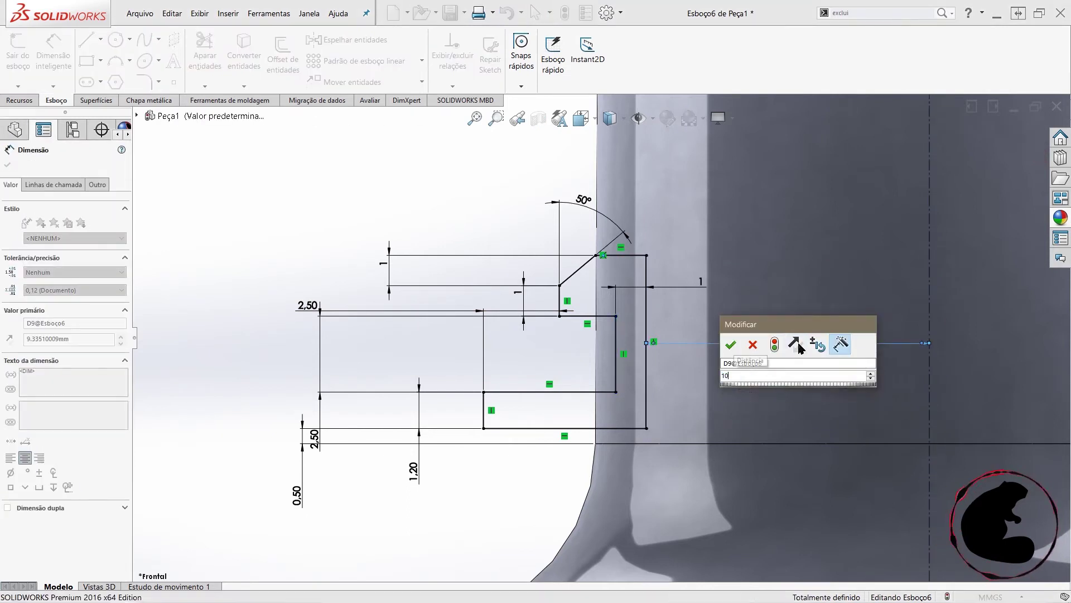
key("Return")
double_click(791, 340)
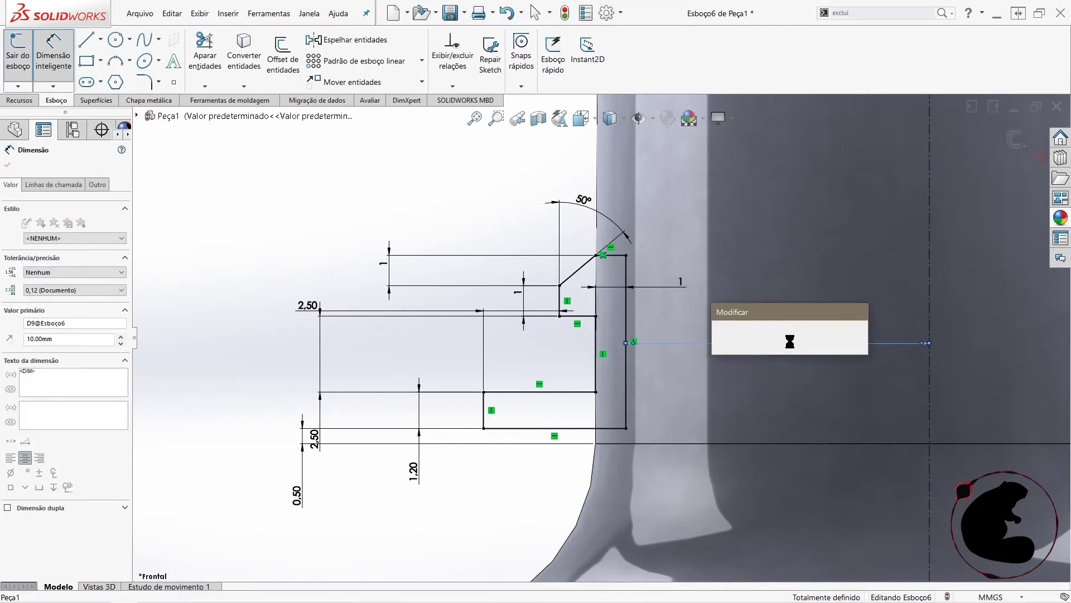
type("9")
key("Return")
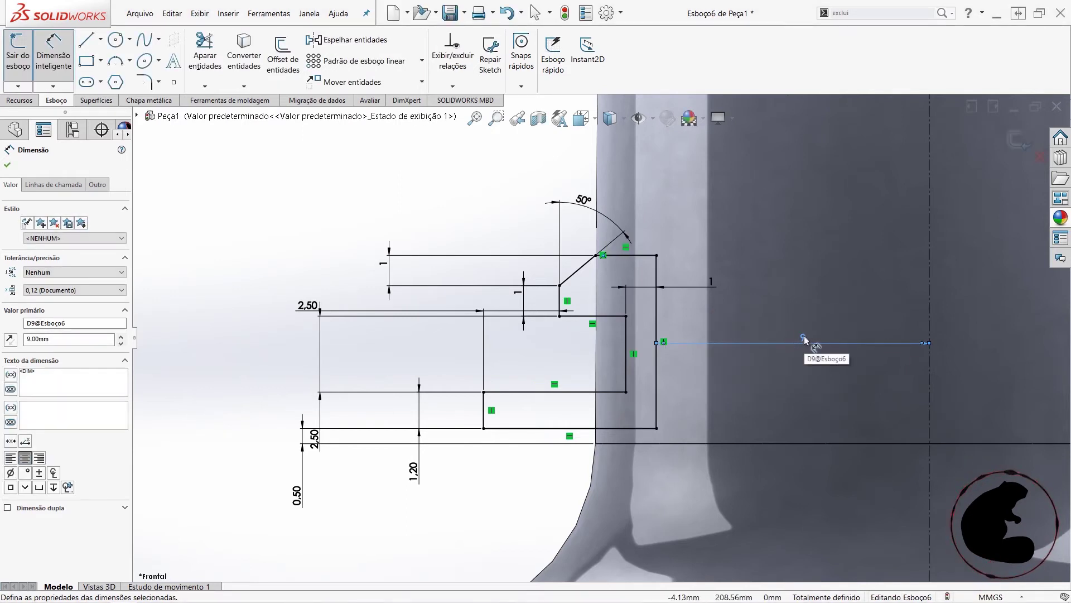
double_click(804, 339)
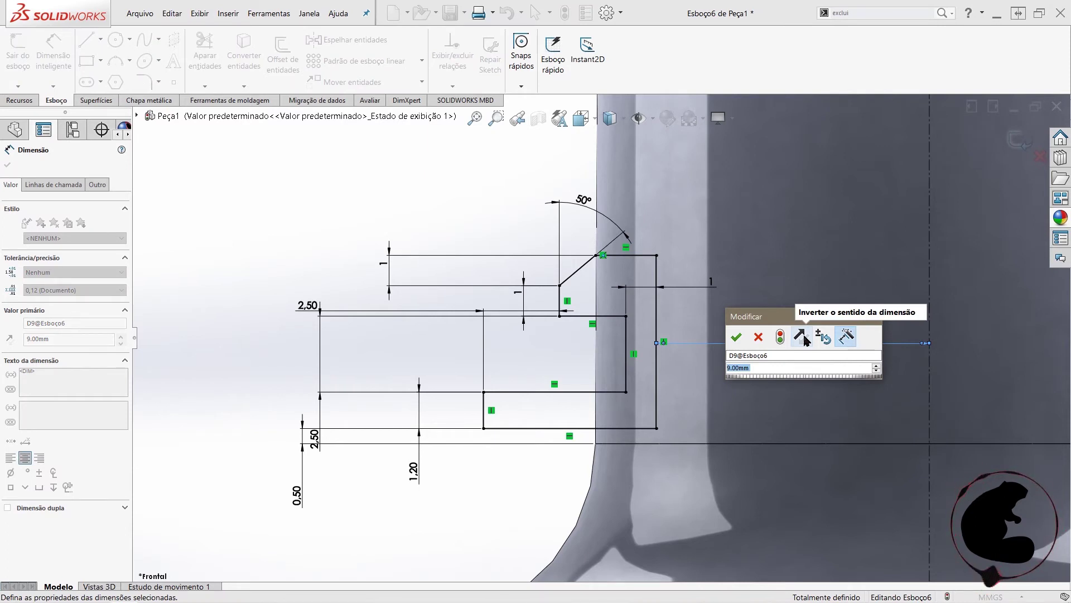
type("11")
key("Return")
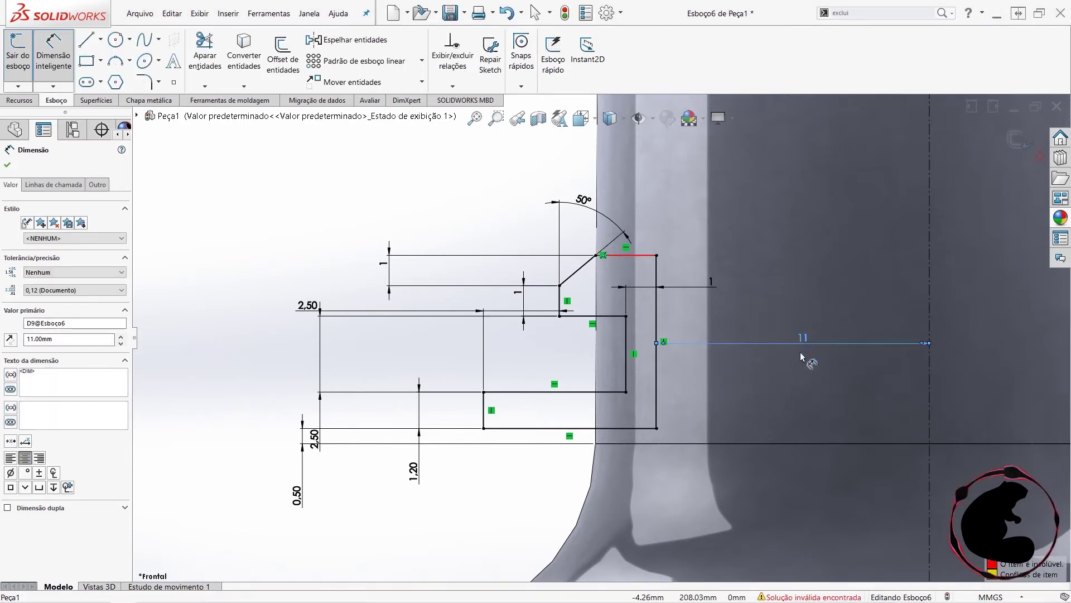
- Replace the conflicting dimension with an 11 mm construction-line-to-centreline distance
key("Delete")
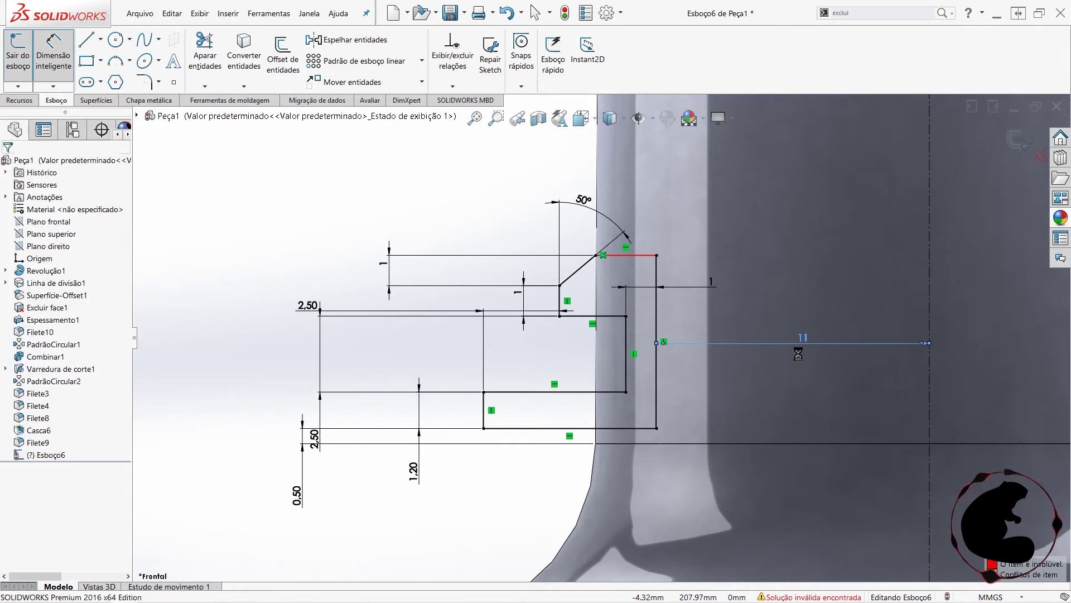
left_click(629, 334)
left_click(929, 335)
left_click(804, 370)
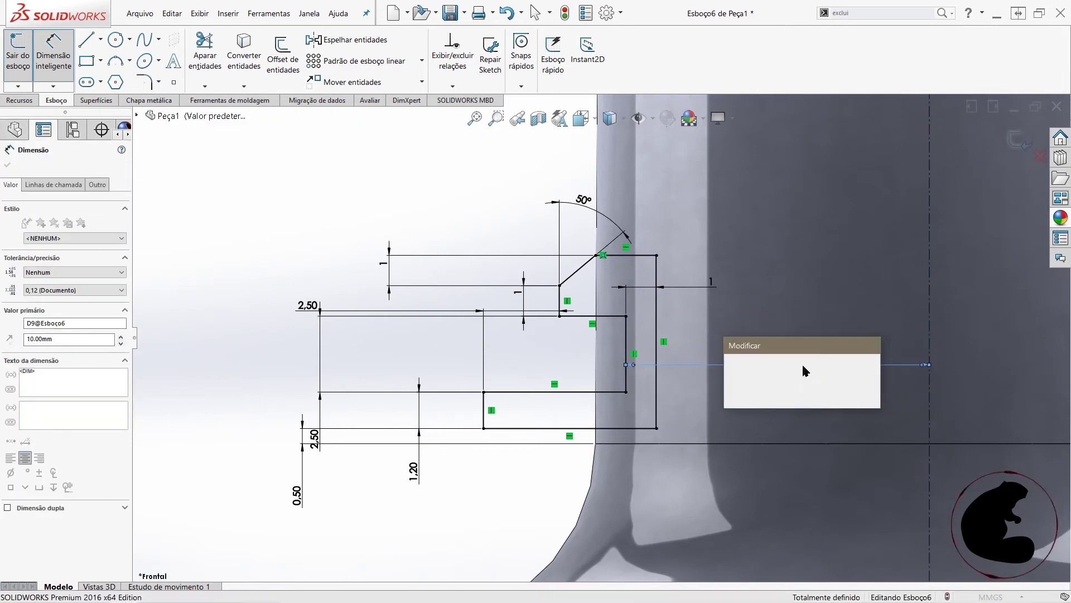
type("11")
key("Return")
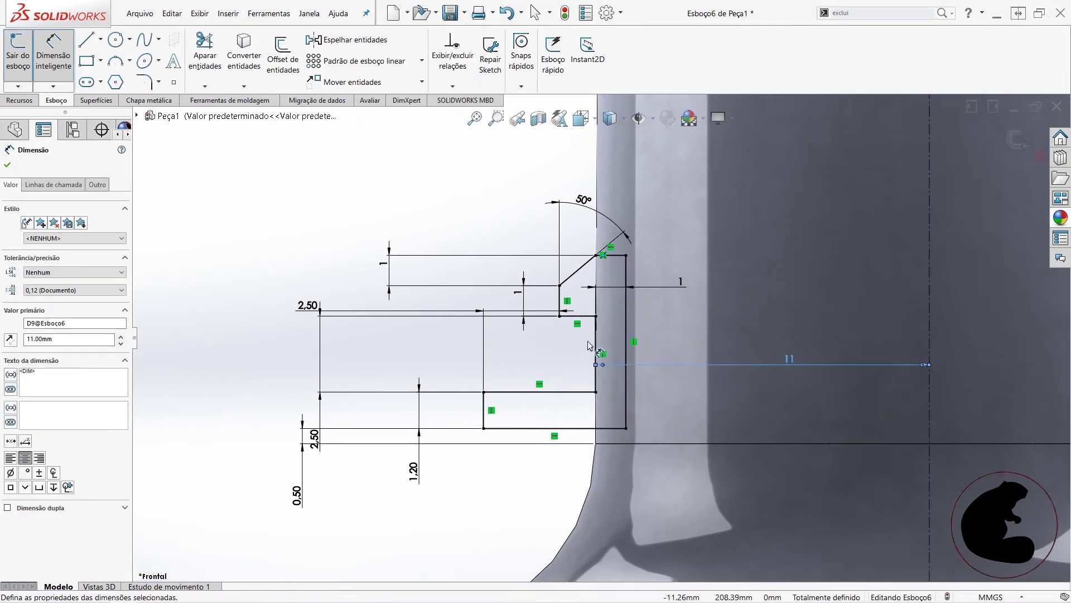
scroll(589, 345, "down", 2)
scroll(636, 366, "down", 2)
scroll(660, 330, "down", 2)
scroll(622, 311, "down", 2)
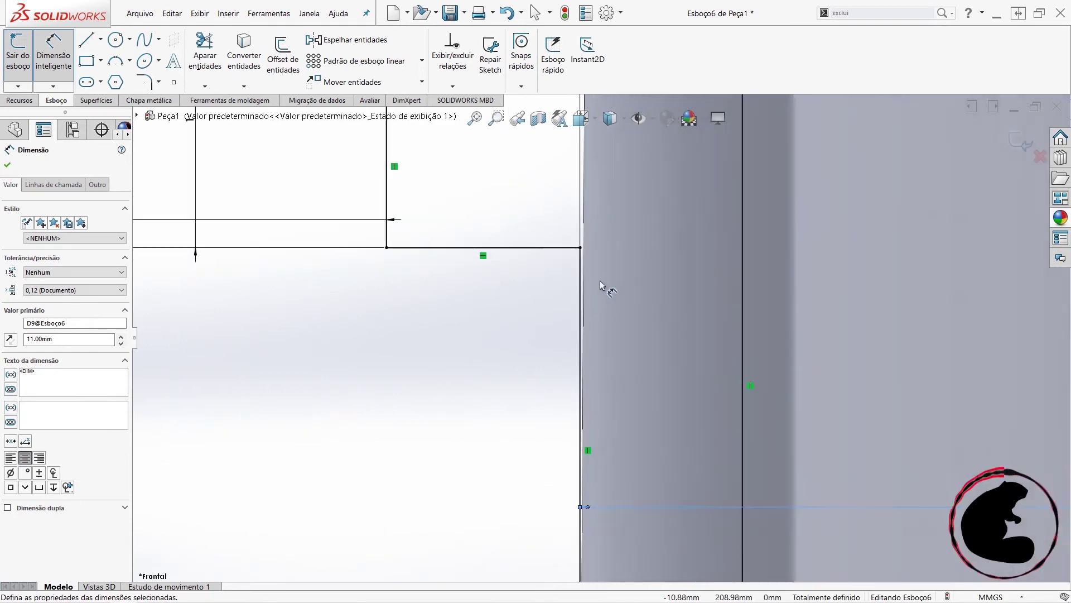
scroll(595, 282, "up", 1)
key("Escape")
- Delete the relation at the slanted line's top corner and drag the freed point
scroll(600, 312, "up", 2)
scroll(592, 315, "up", 2)
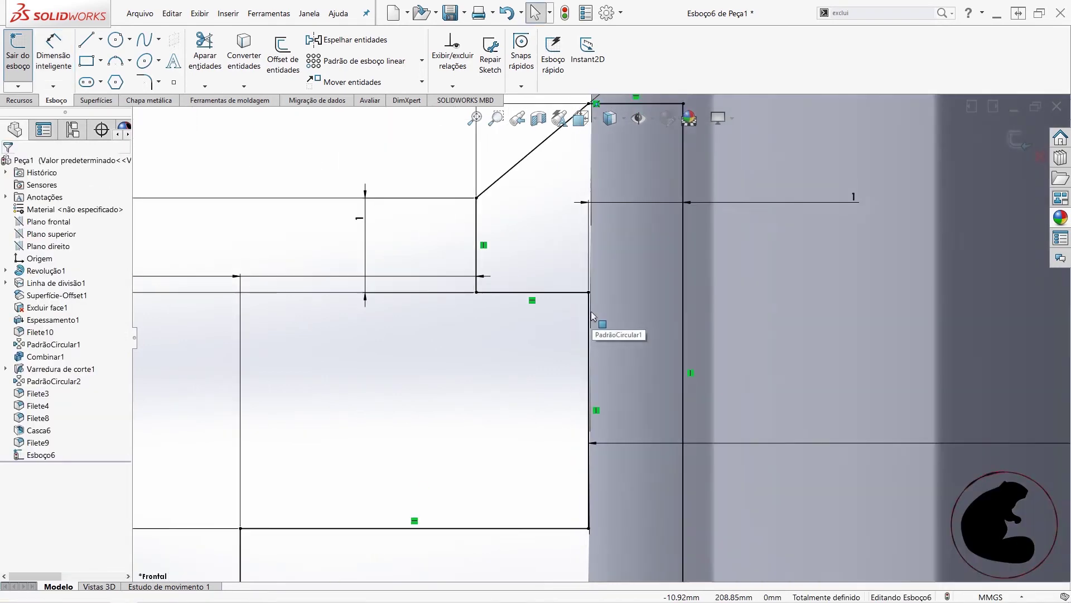
scroll(591, 316, "up", 2)
scroll(602, 234, "down", 2)
scroll(606, 240, "down", 2)
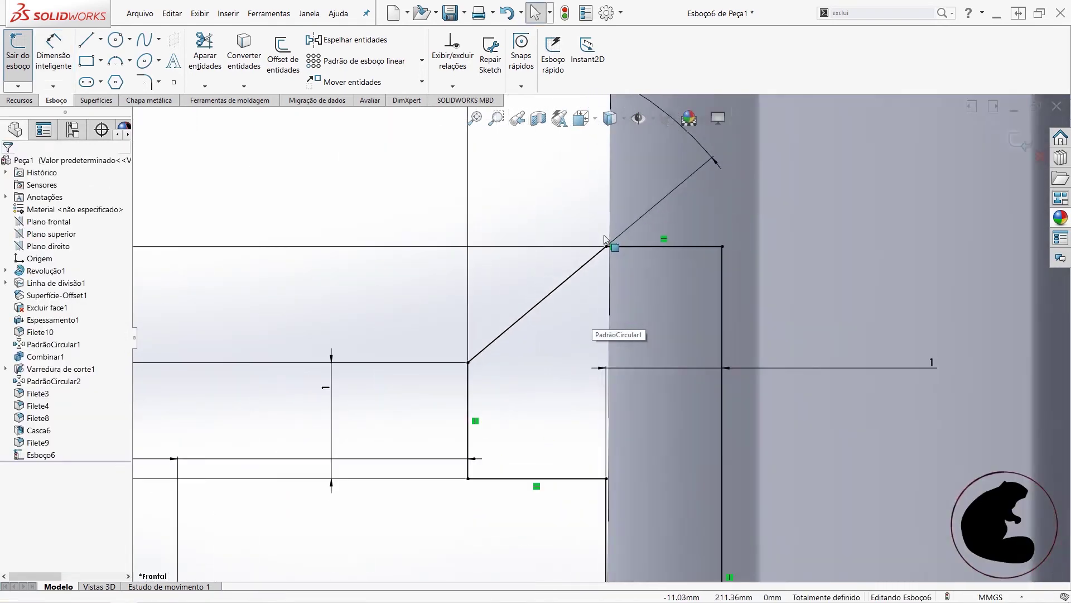
scroll(611, 268, "down", 2)
scroll(614, 282, "down", 2)
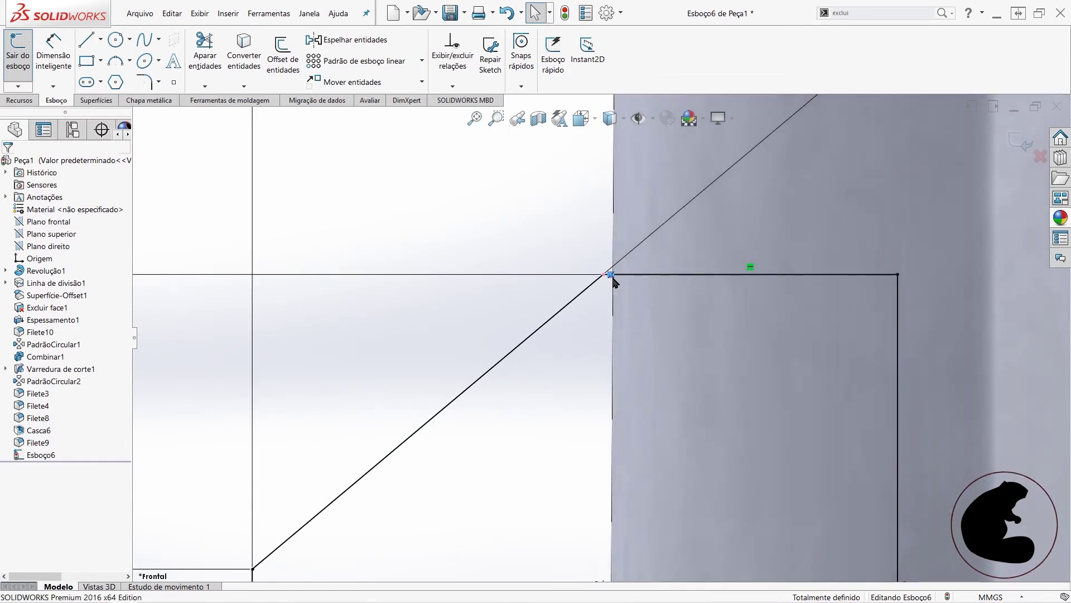
key("Delete")
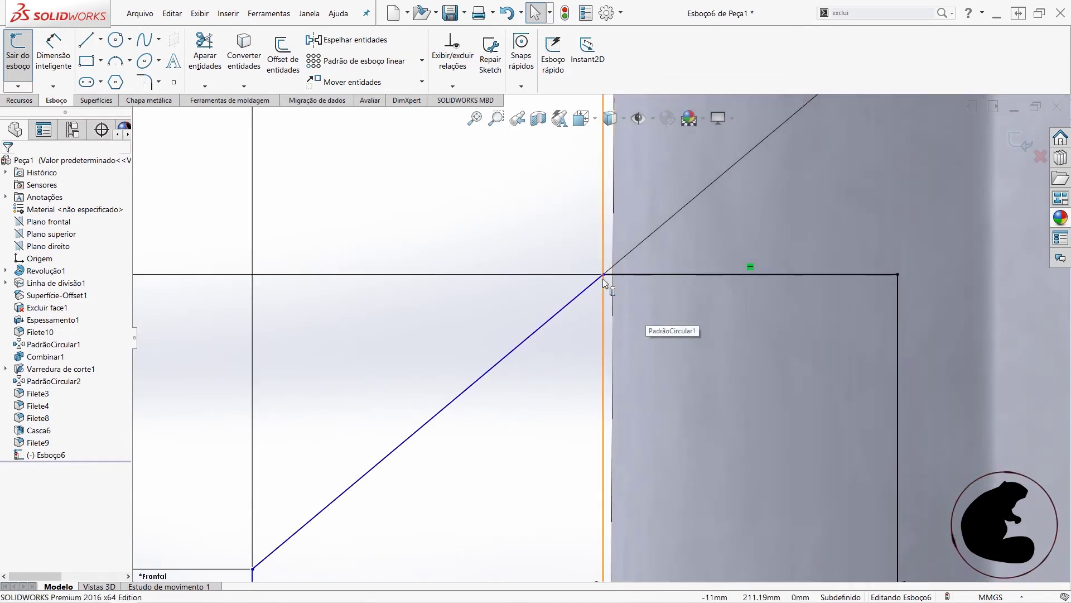
mouse_move(604, 274)
left_mouse_down()
mouse_move(638, 290)
mouse_move(591, 287)
left_mouse_up()
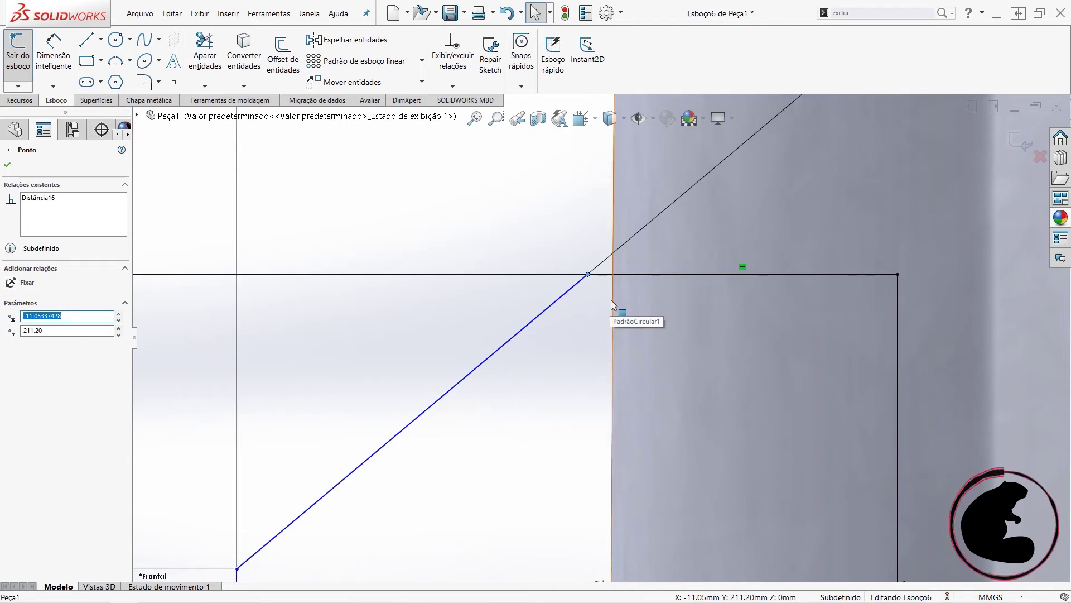
- Select the neck face with the corner point, clear it, and show the evaluation tools
left_click(614, 300, "ctrl")
scroll(675, 313, "up", 4)
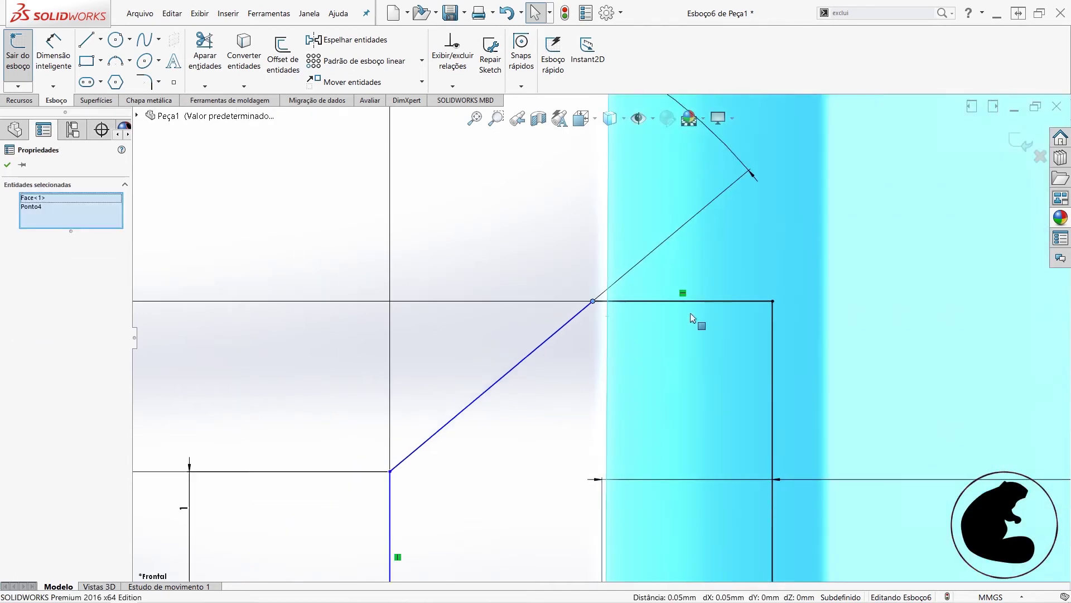
scroll(688, 319, "up", 5)
key("Escape")
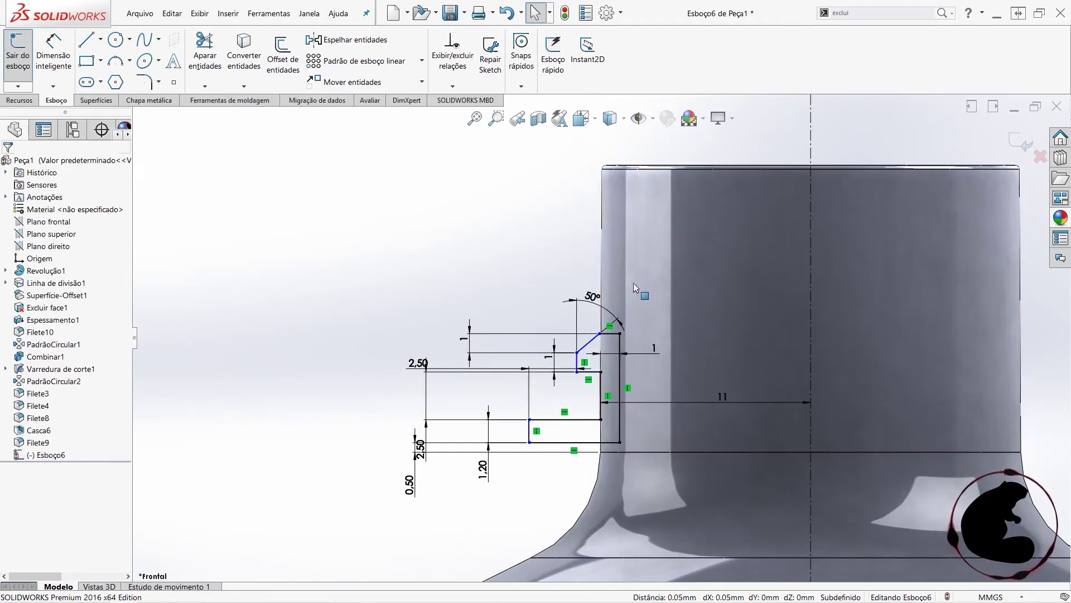
scroll(625, 276, "down", 1)
scroll(625, 276, "down", 1)
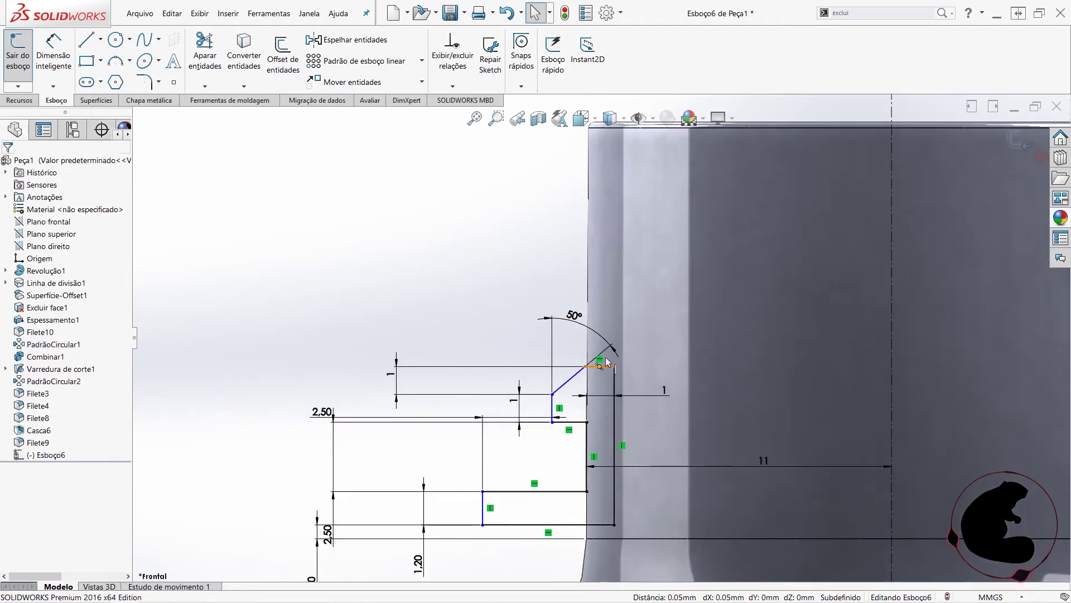
scroll(600, 402, "down", 1)
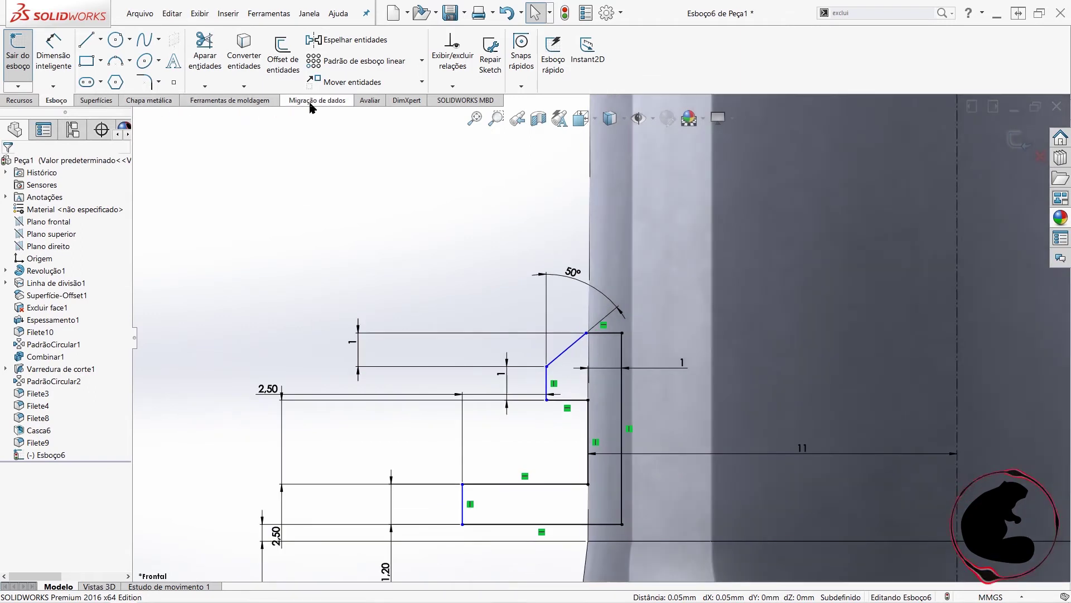
left_click(369, 101)
left_click(66, 66)
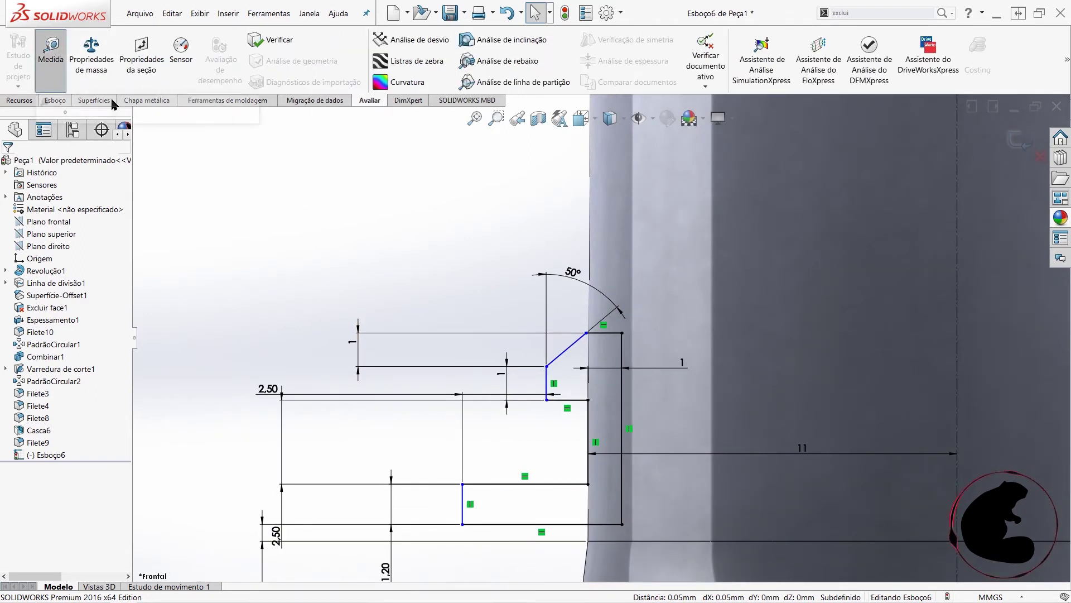
left_click(713, 229)
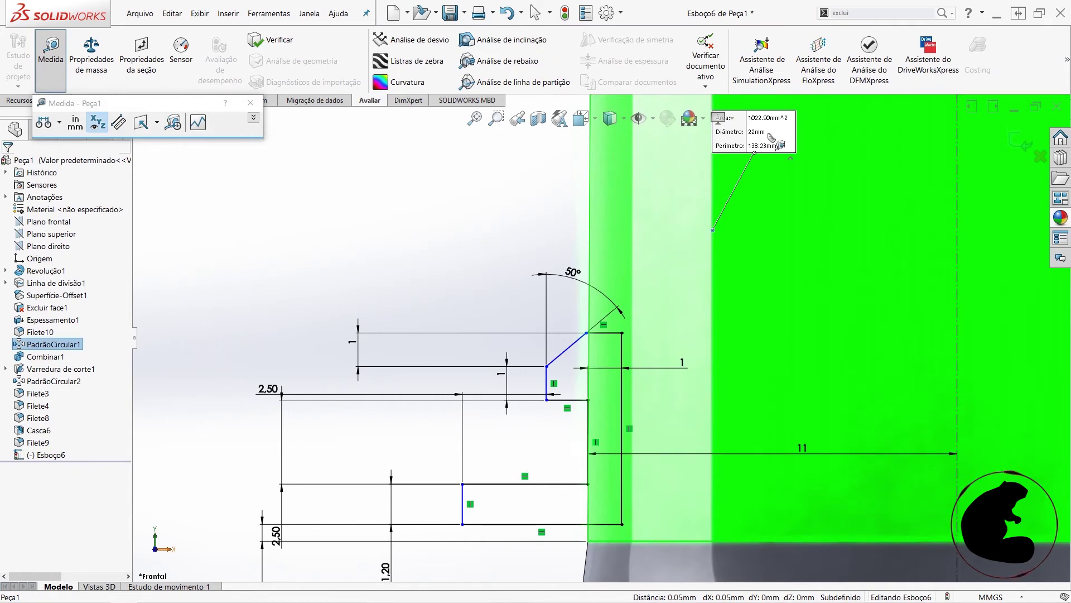
left_click(250, 103)
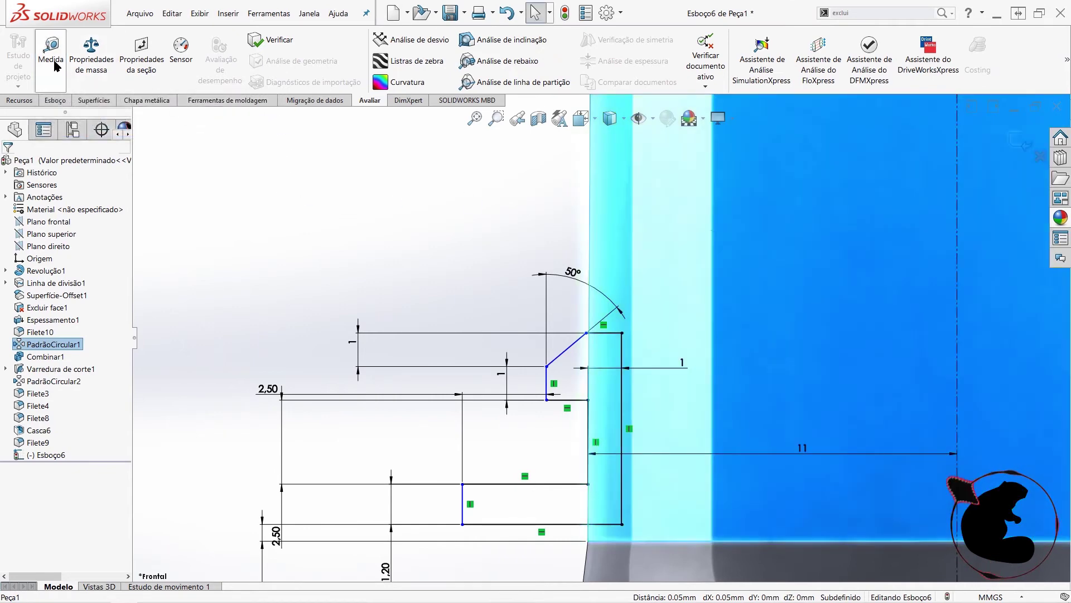
left_click(19, 101)
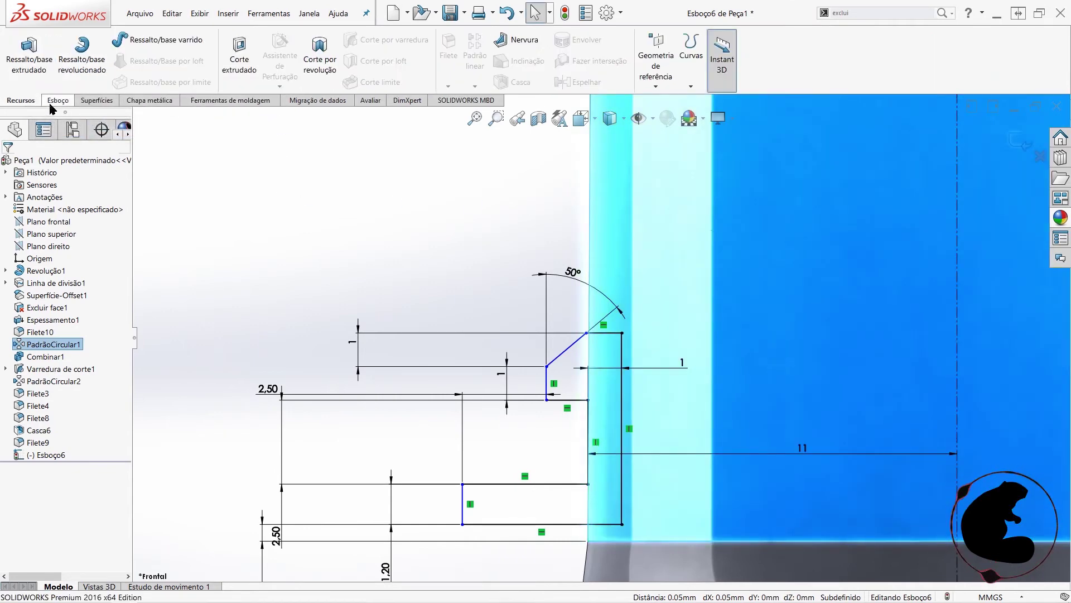
left_click(55, 101)
scroll(641, 384, "down", 2)
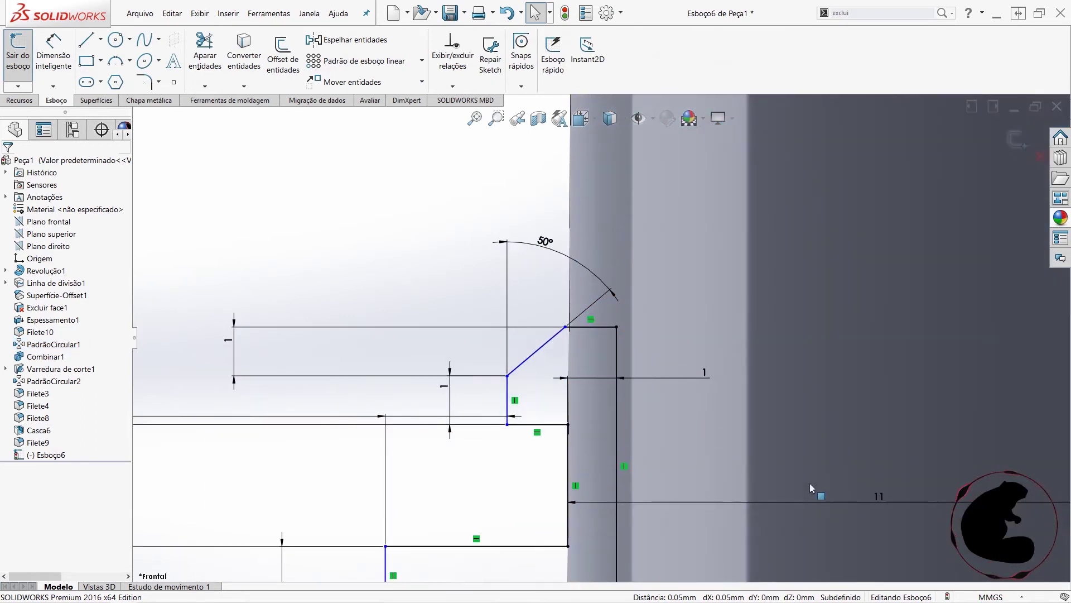
- Change the 1 mm dimension to 0.20 mm
double_click(697, 374)
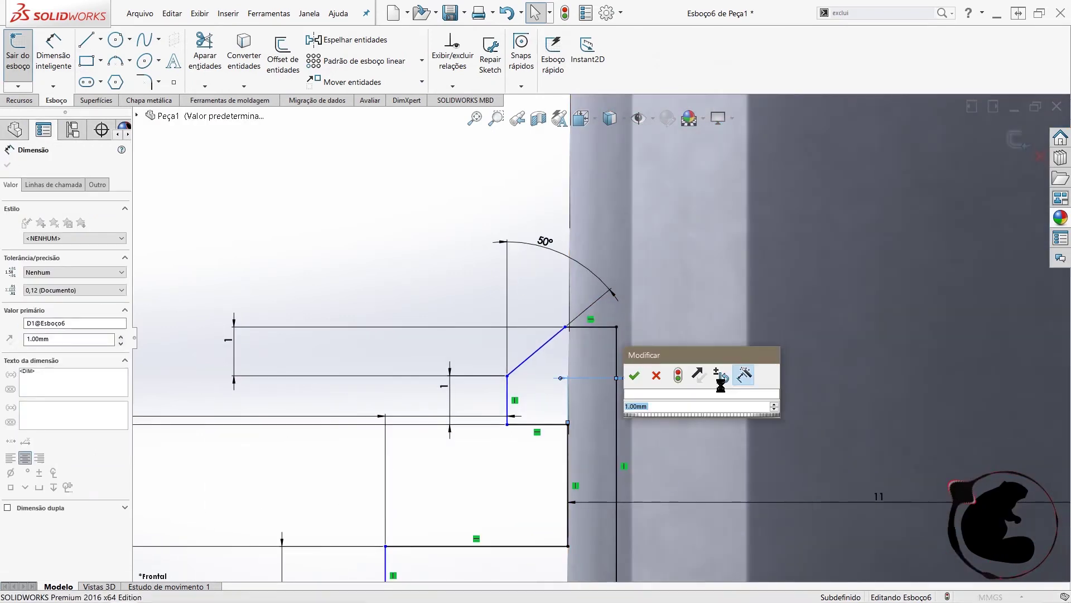
type("0,")
type("2")
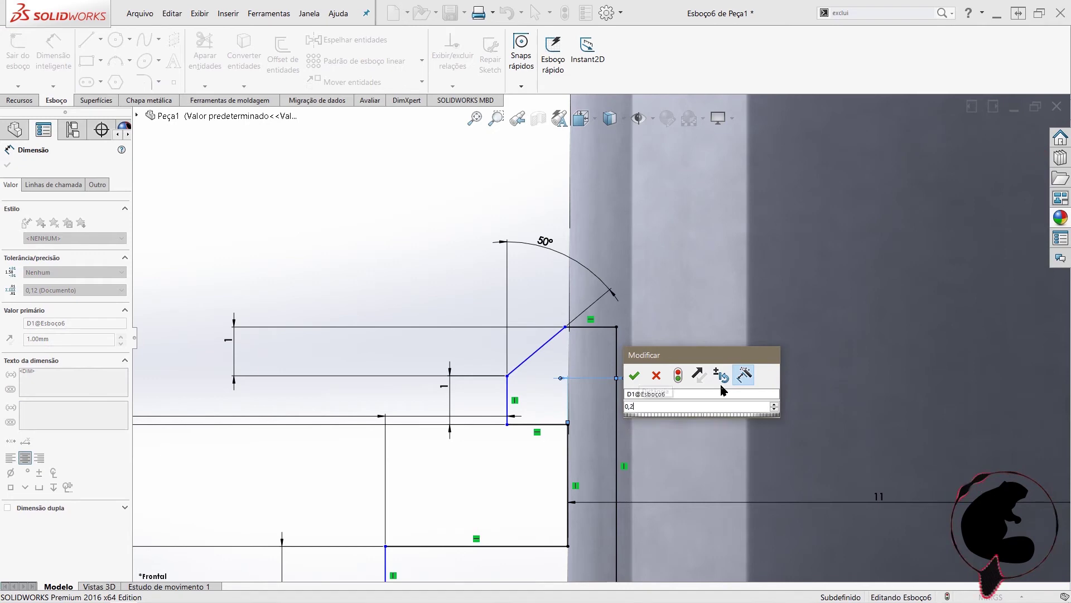
key("Return")
scroll(669, 399, "up", 2)
key("Escape")
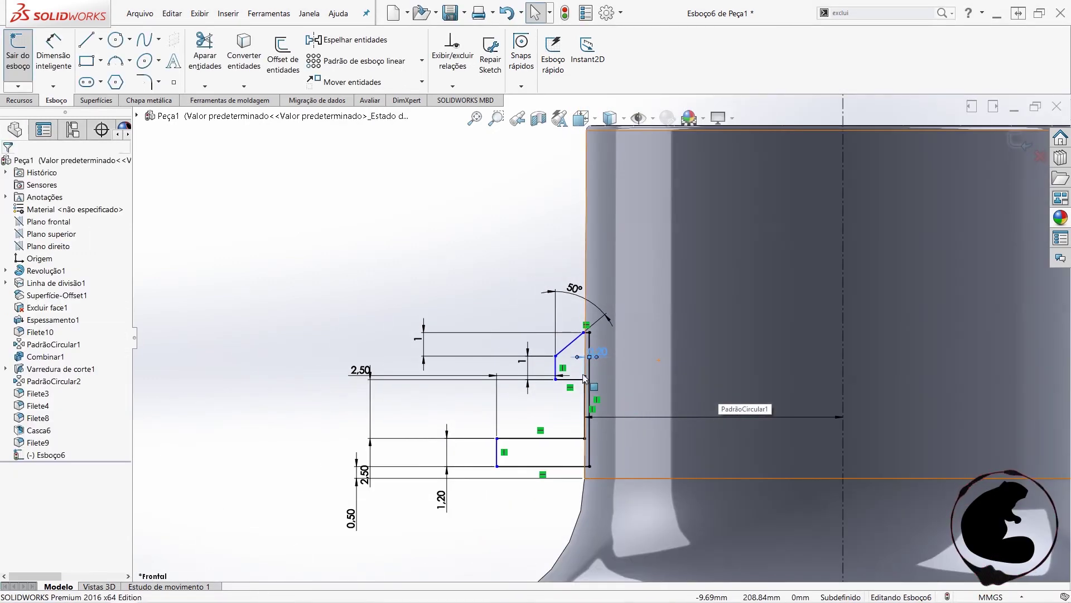
scroll(586, 351, "down", 3)
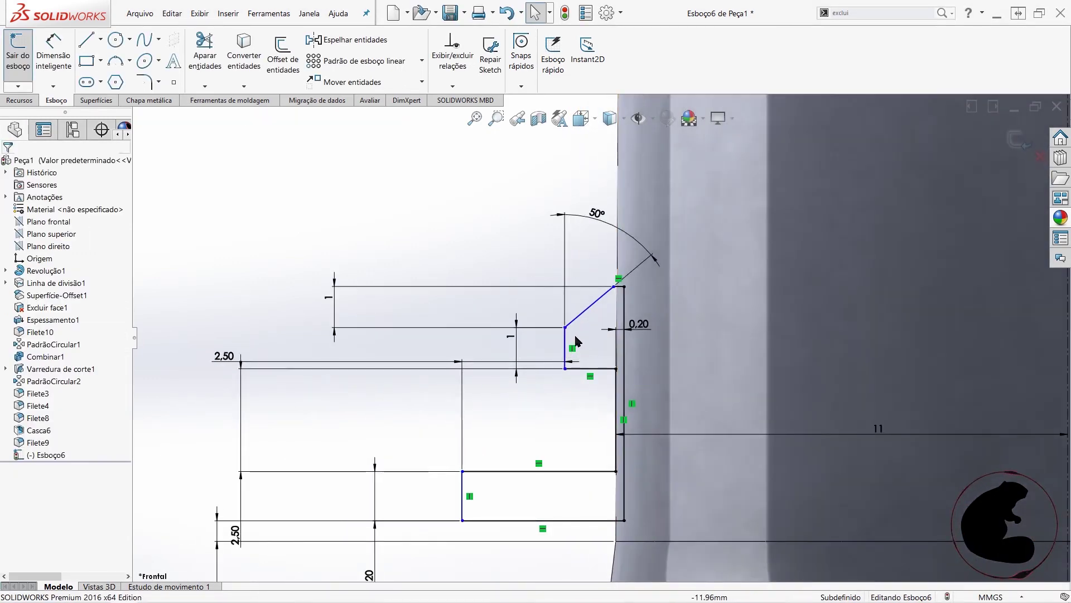
- Drag the free point left and align the two profile corner points vertically
left_click_drag(565, 328, 514, 327)
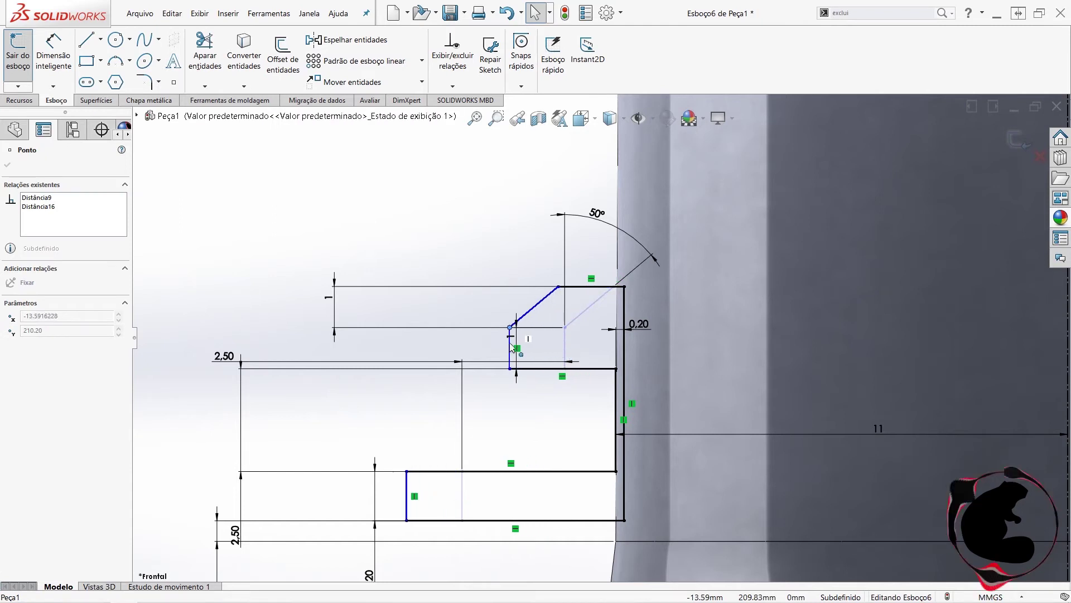
left_click(563, 287)
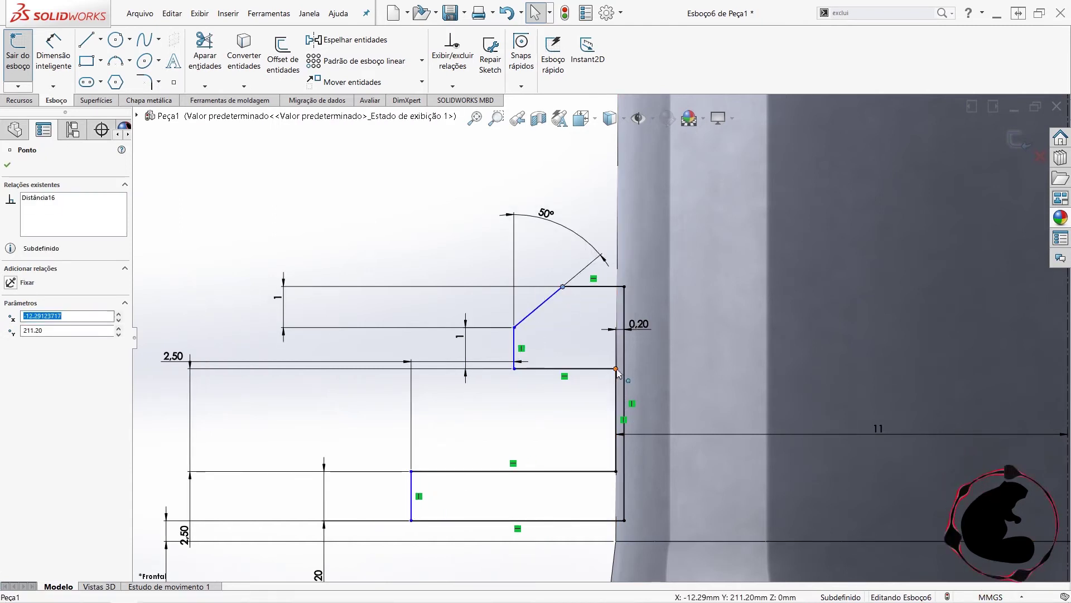
left_click(617, 370, "ctrl")
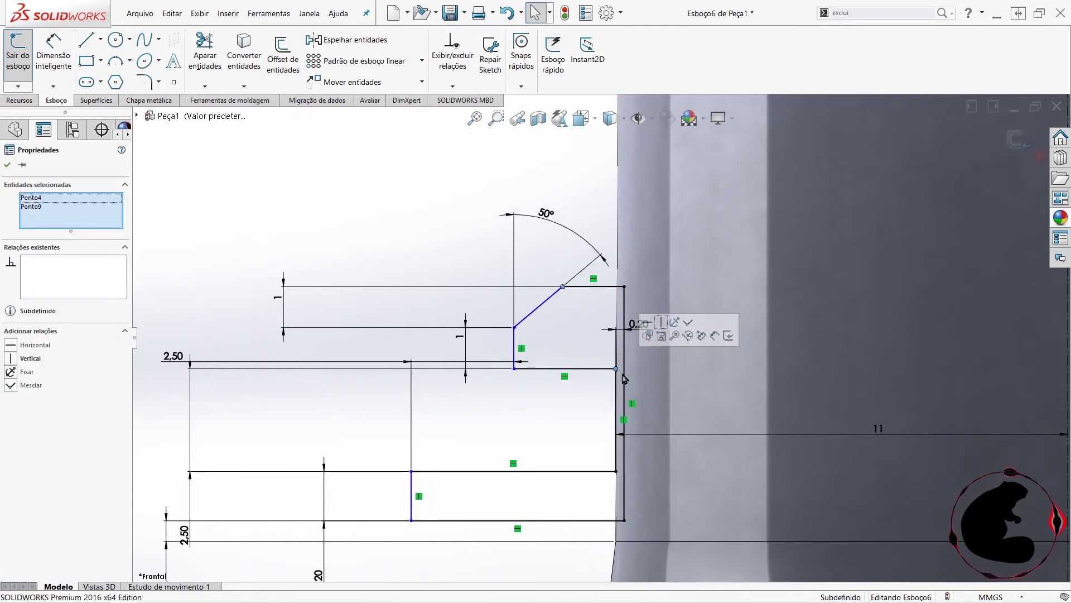
left_click(662, 323)
scroll(659, 325, "up", 2)
scroll(642, 346, "up", 1)
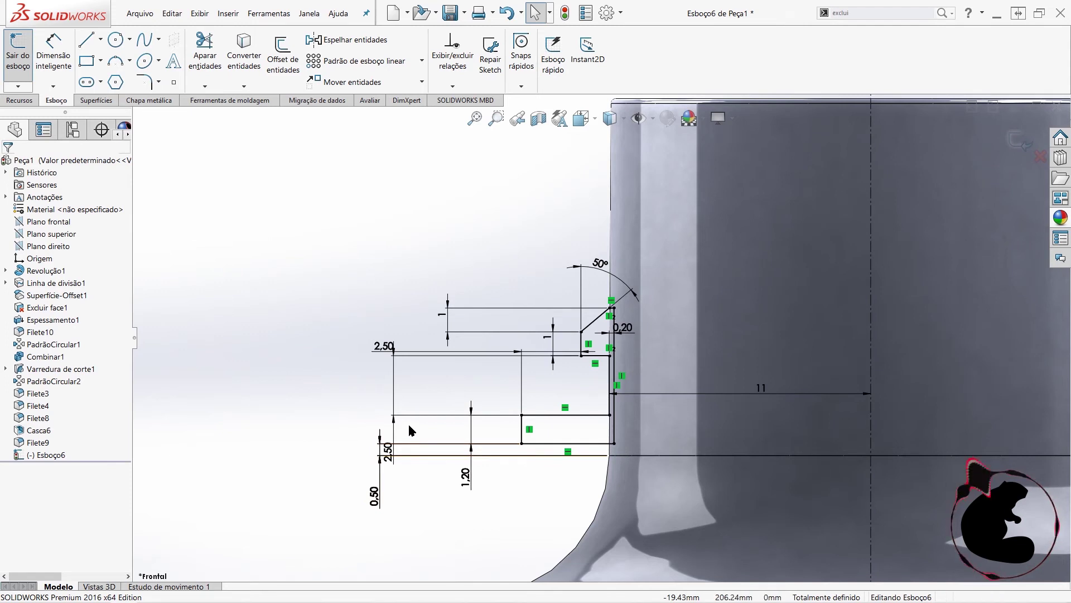
left_click(392, 421)
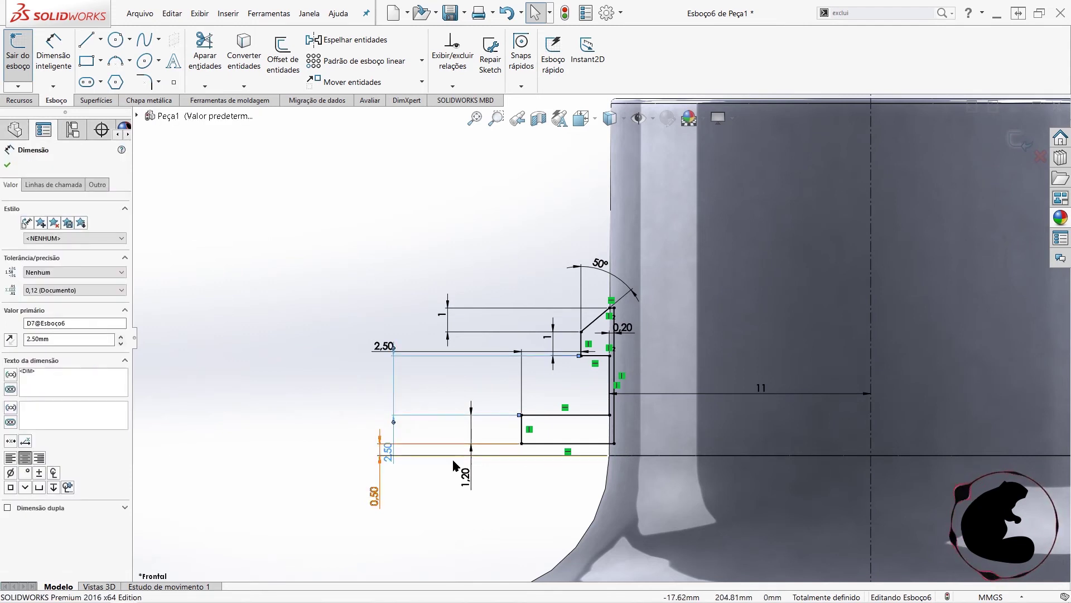
- Change the 1.20 dimension to 1.00 mm and the 1.00 dimension to 0.50 mm
key("Escape")
double_click(472, 485)
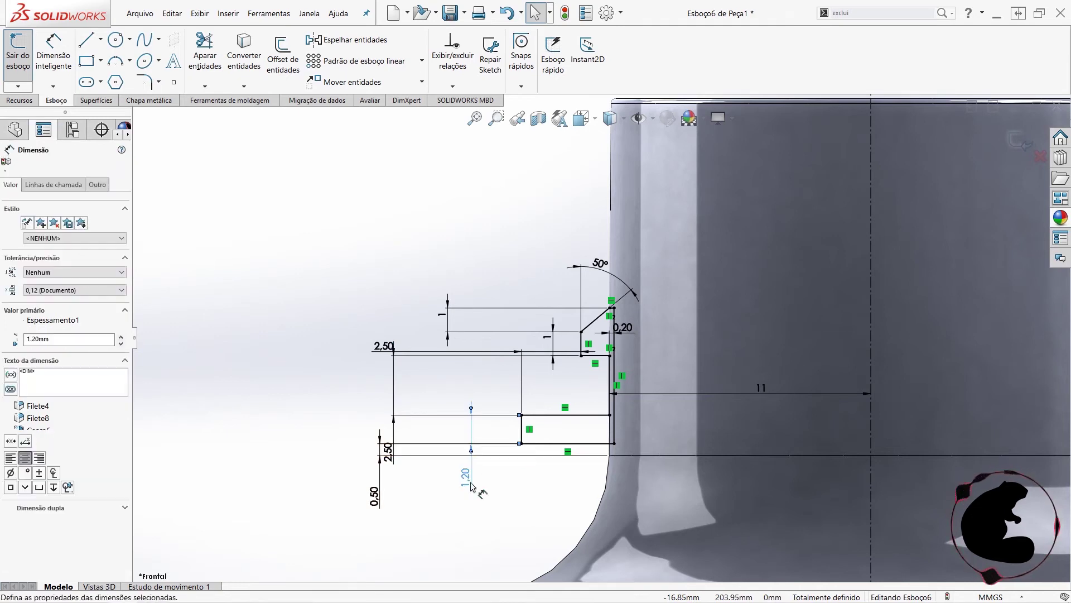
type("1")
key("Return")
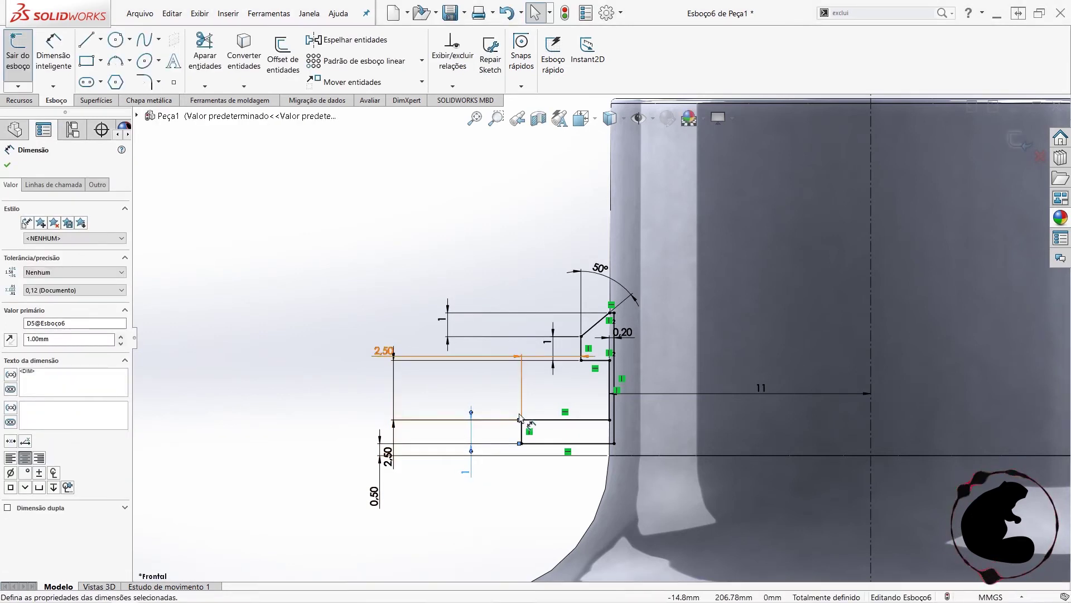
double_click(553, 345)
type("1")
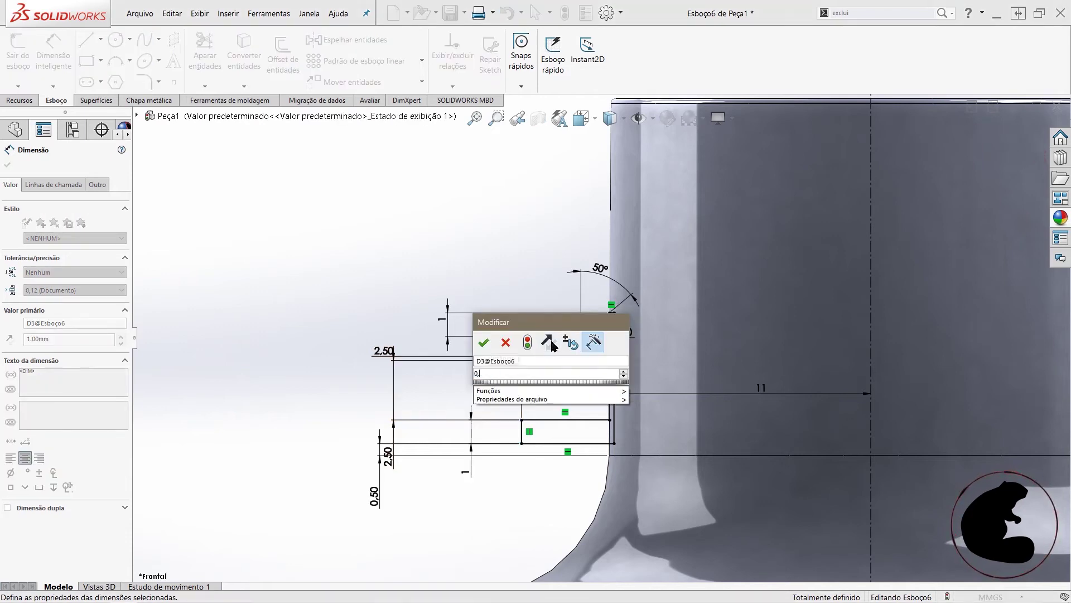
key("Return")
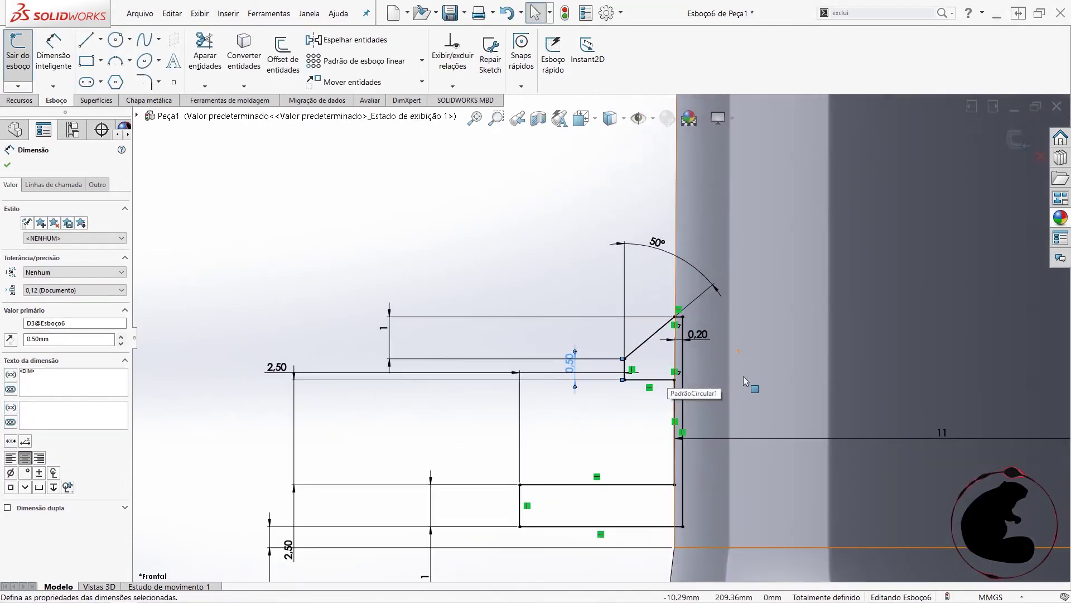
left_click(743, 376)
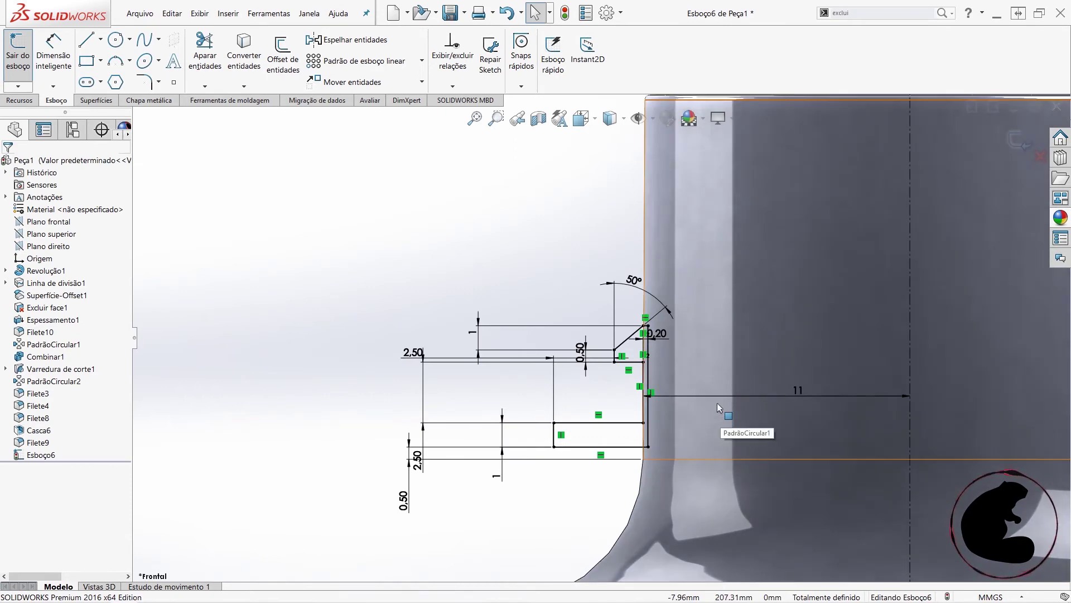
- Add a 1.50 mm upper-step width and set the top step height to 0.80 mm
scroll(609, 346, "up", 3)
scroll(589, 383, "up", 2)
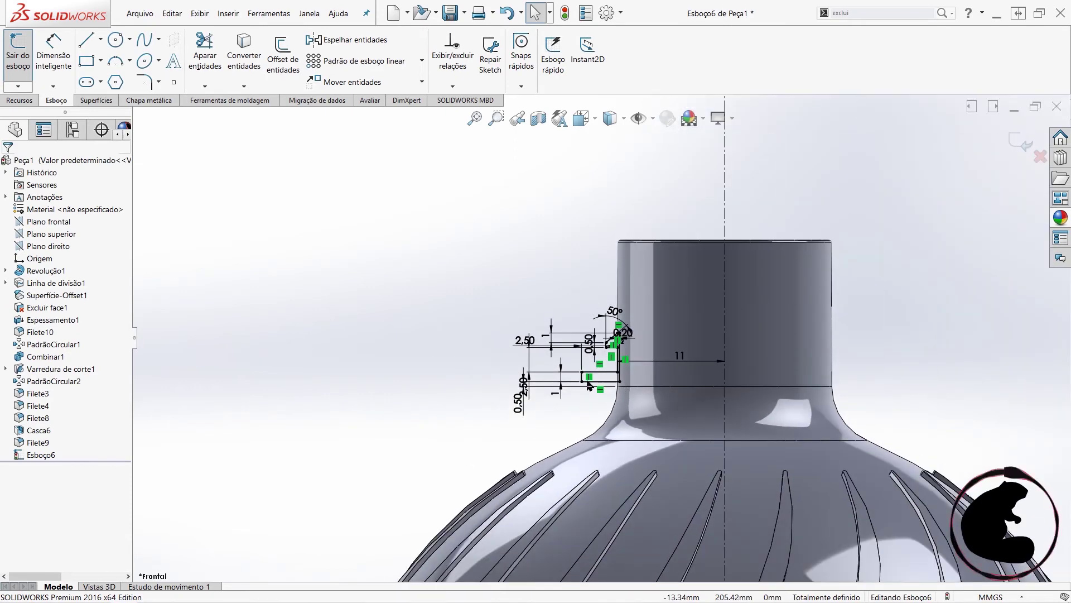
scroll(589, 384, "down", 4)
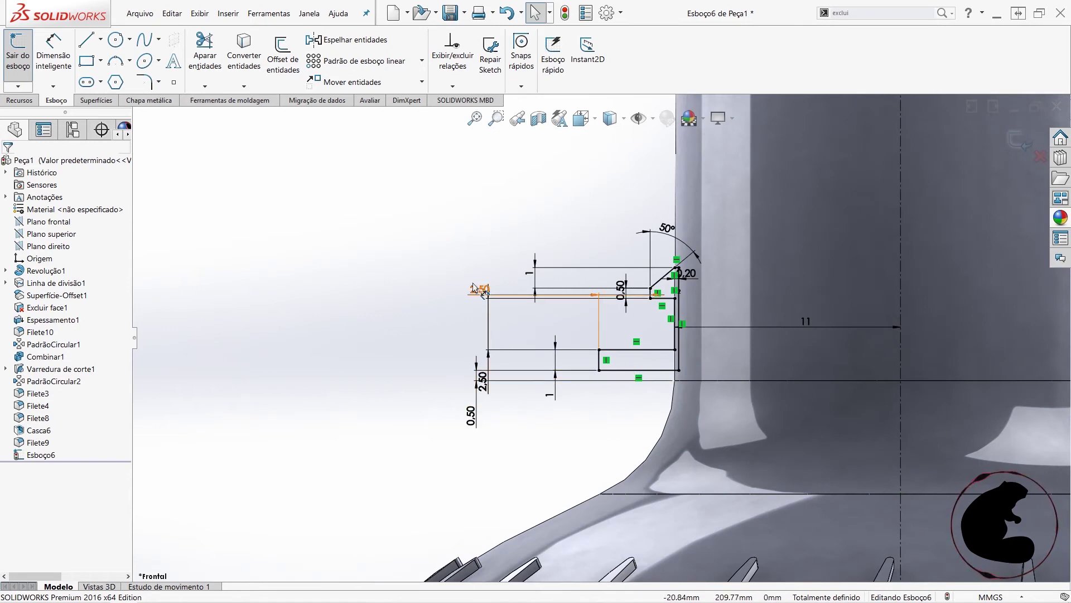
double_click(472, 288)
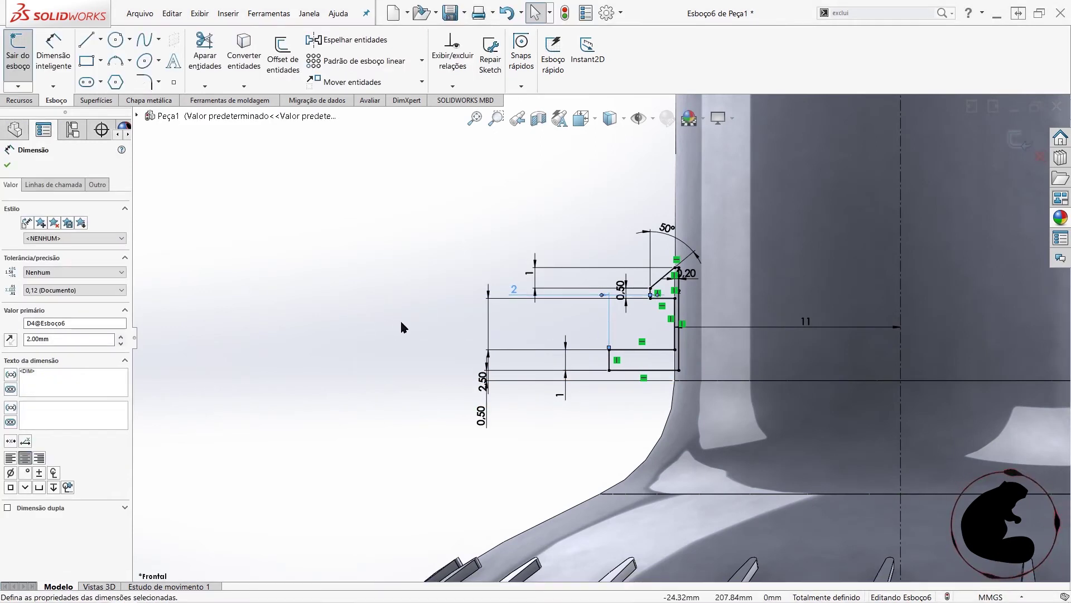
double_click(513, 292)
type("1,5")
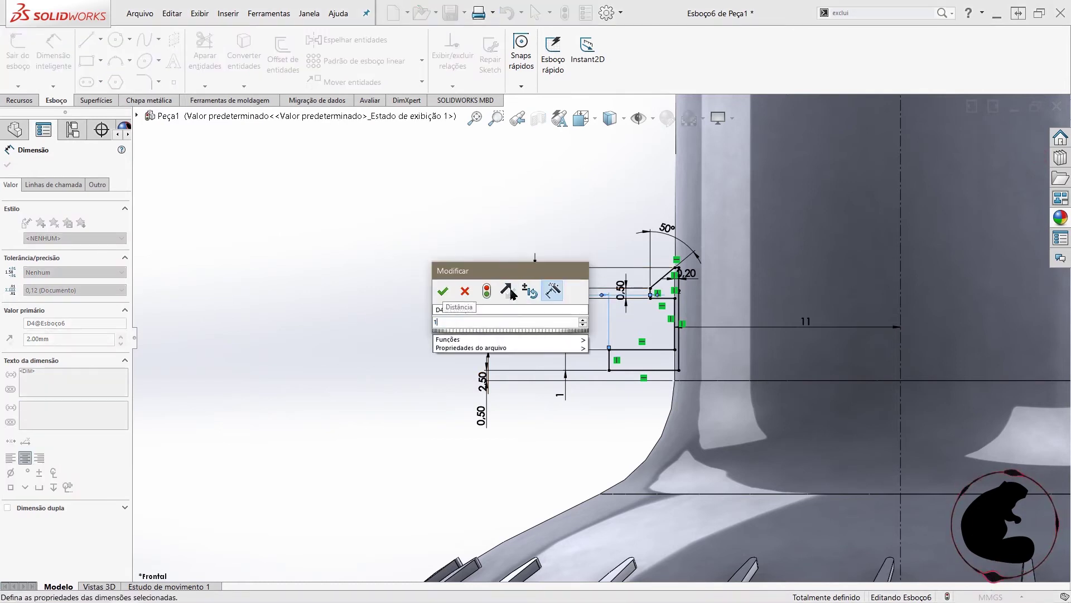
key("Return")
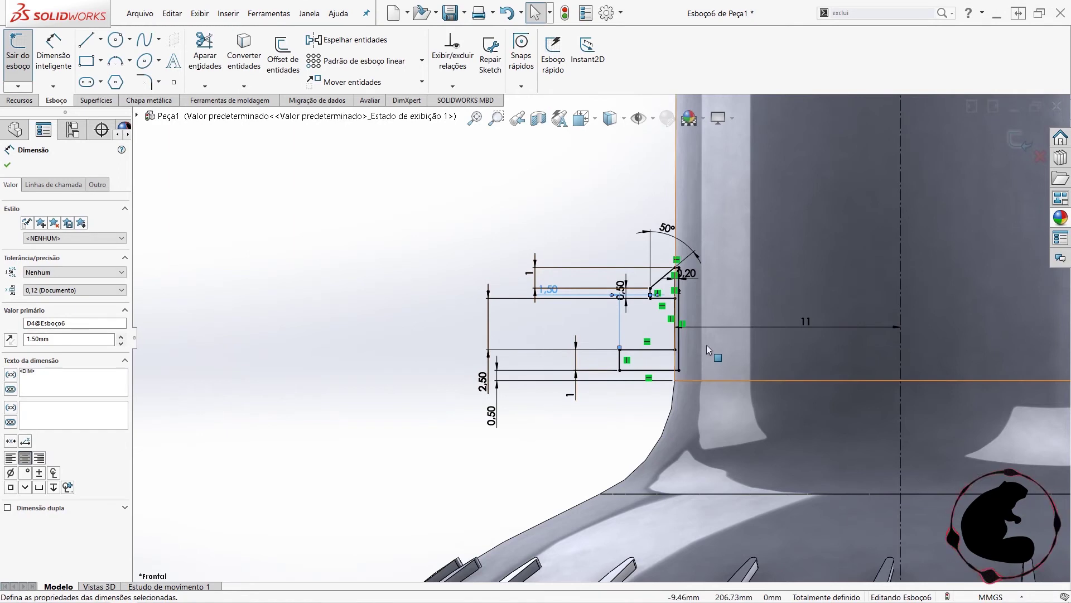
key("Escape")
scroll(684, 282, "down", 2)
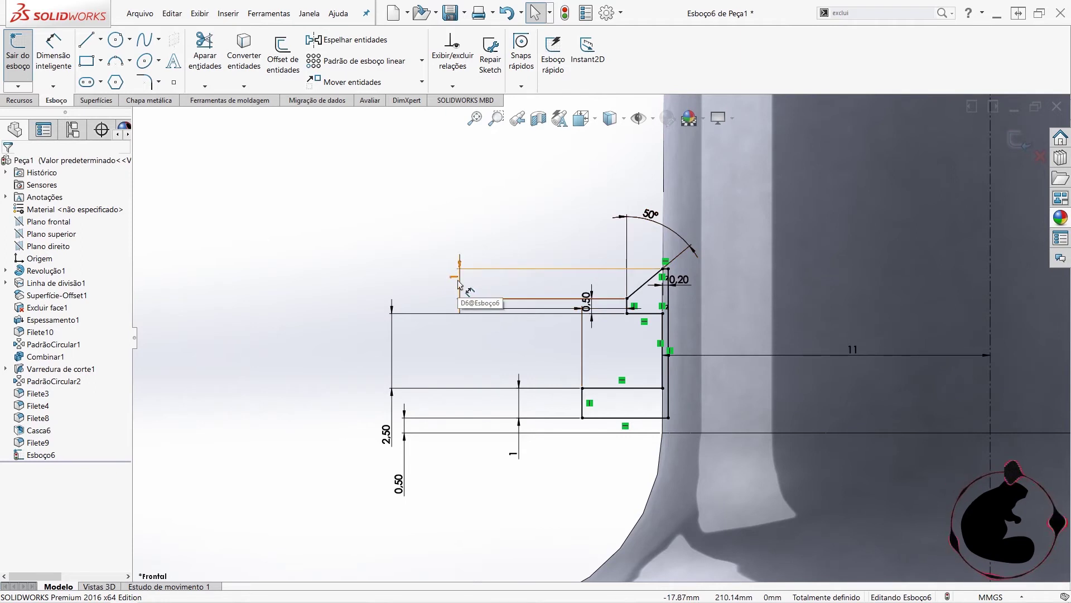
double_click(459, 283)
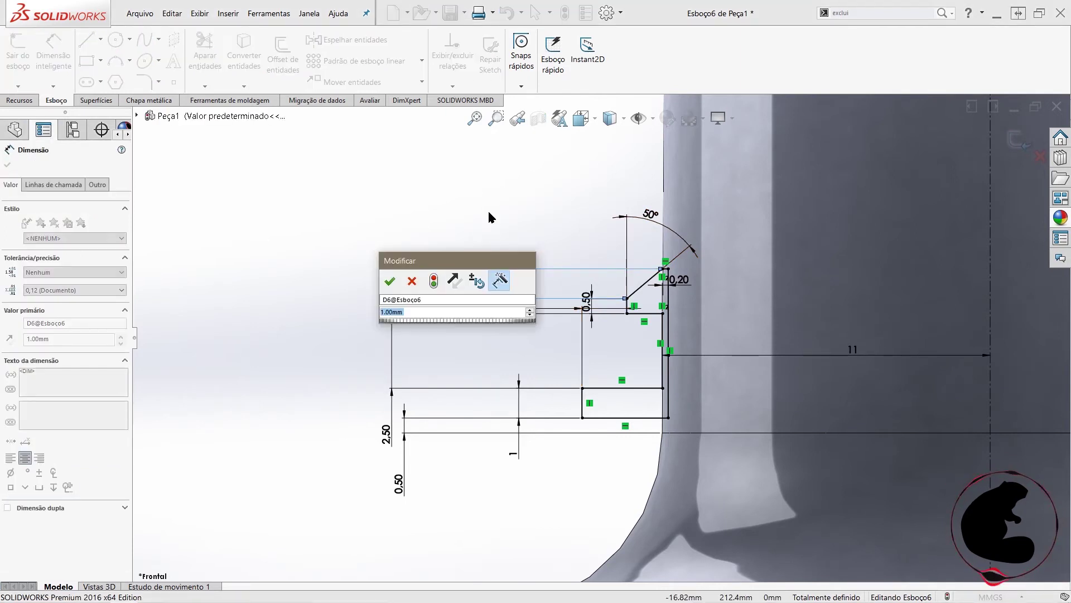
type("0,8")
key("Return")
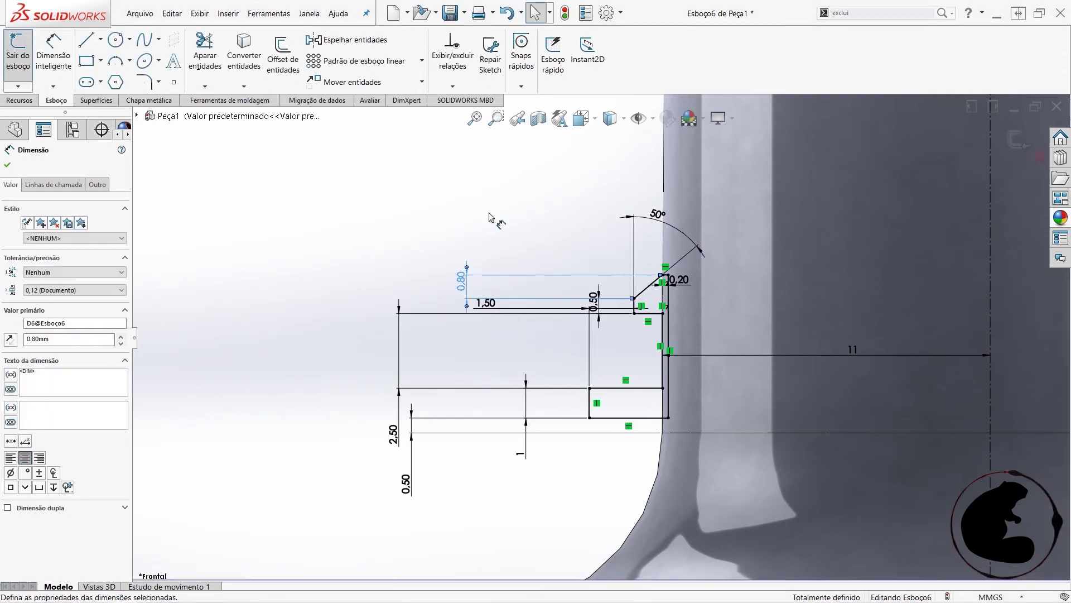
key("Escape")
key("z")
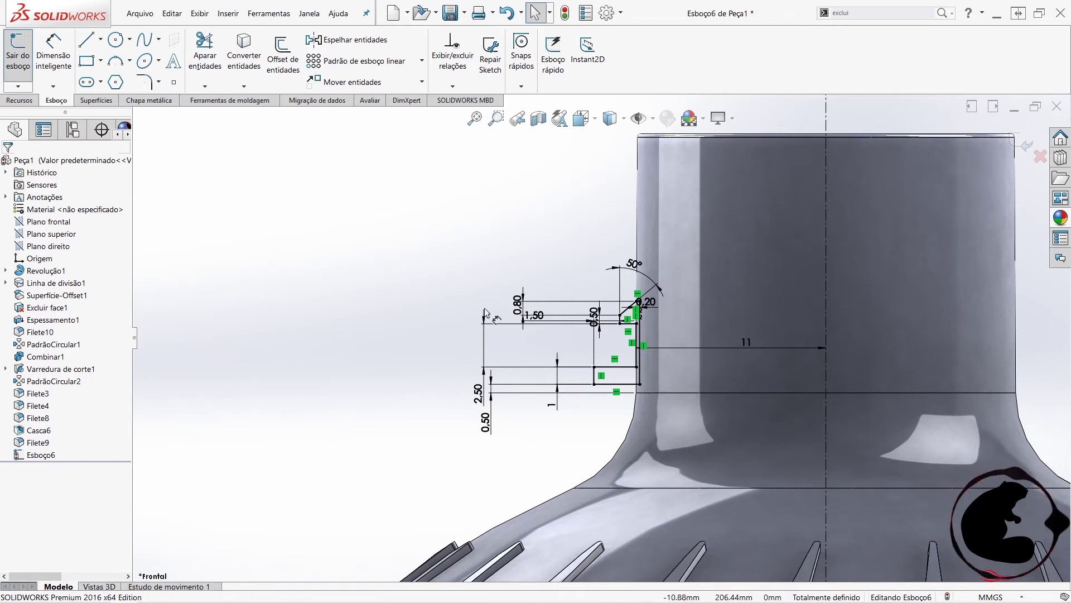
- Revolve the profile 360° around Linha1 with Ressalto/base revolucionado
left_click(28, 100)
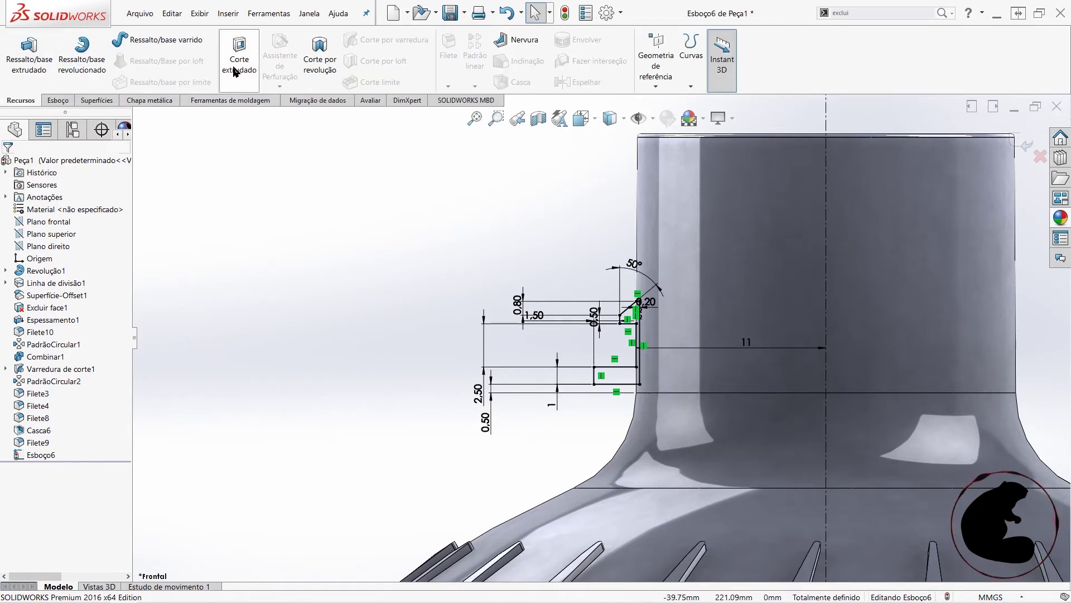
left_click(75, 67)
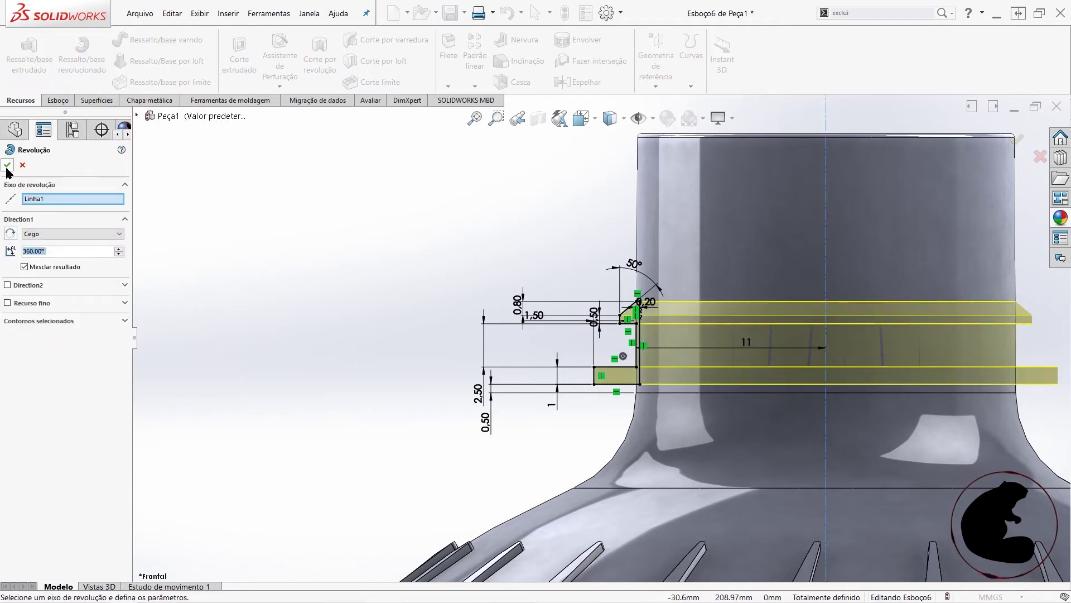
left_click(7, 169)
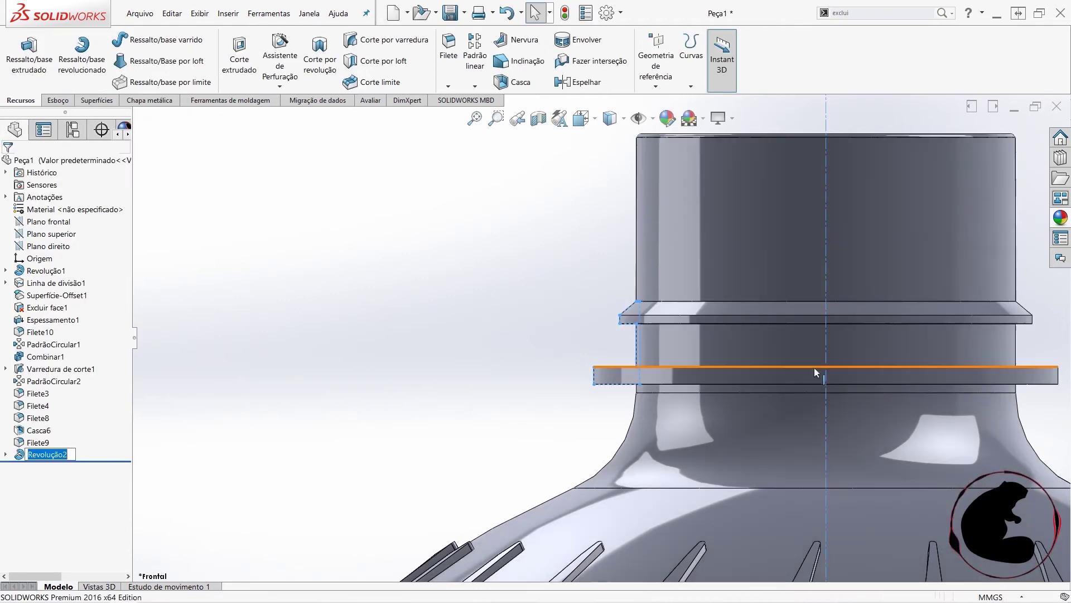
- Orbit and zoom around the neck to inspect the two new rings
mouse_move(773, 333)
middle_mouse_down()
mouse_move(731, 478)
mouse_move(732, 358)
middle_mouse_up()
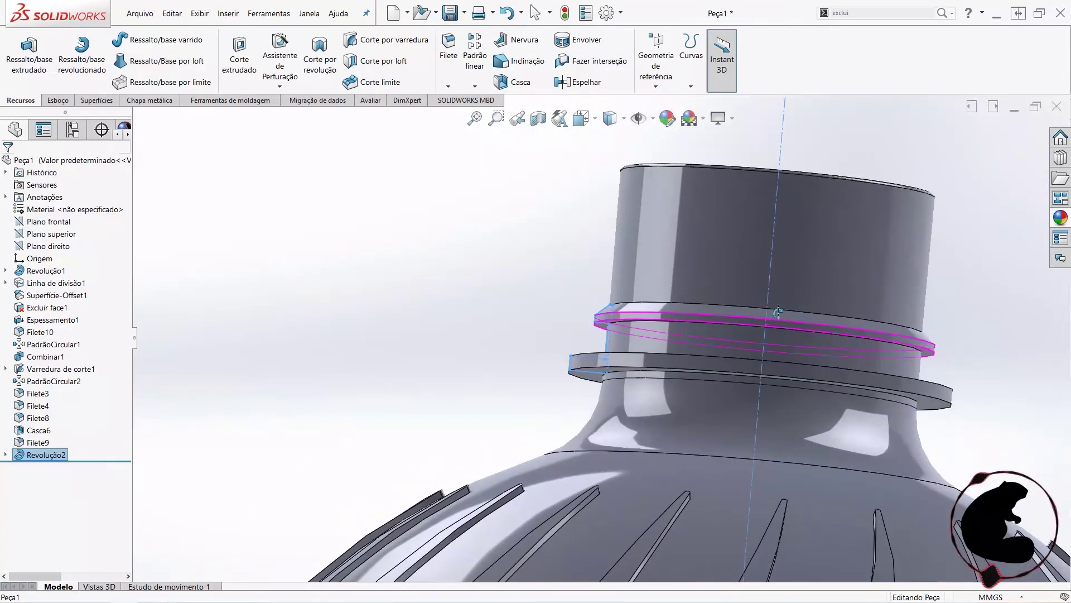
mouse_move(732, 357)
middle_mouse_down()
mouse_move(694, 346)
mouse_move(708, 341)
middle_mouse_up()
scroll(667, 343, "down", 5)
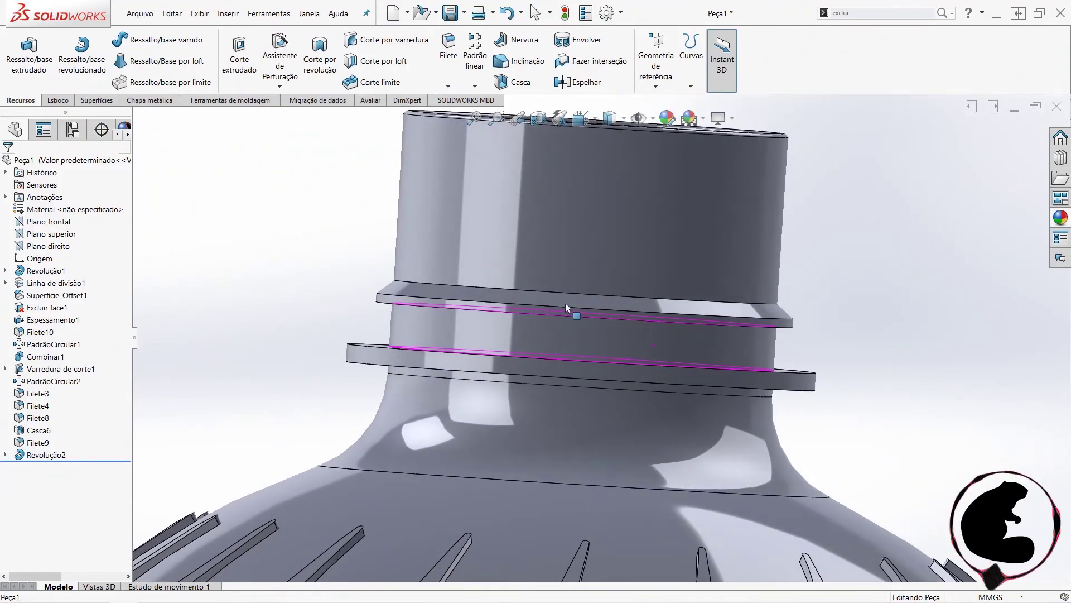
scroll(759, 280, "up", 2)
scroll(742, 307, "up", 3)
scroll(731, 329, "up", 2)
middle_click_drag(730, 334, 615, 334)
scroll(614, 334, "down", 1)
scroll(629, 390, "down", 2)
scroll(629, 357, "down", 2)
scroll(628, 323, "down", 2)
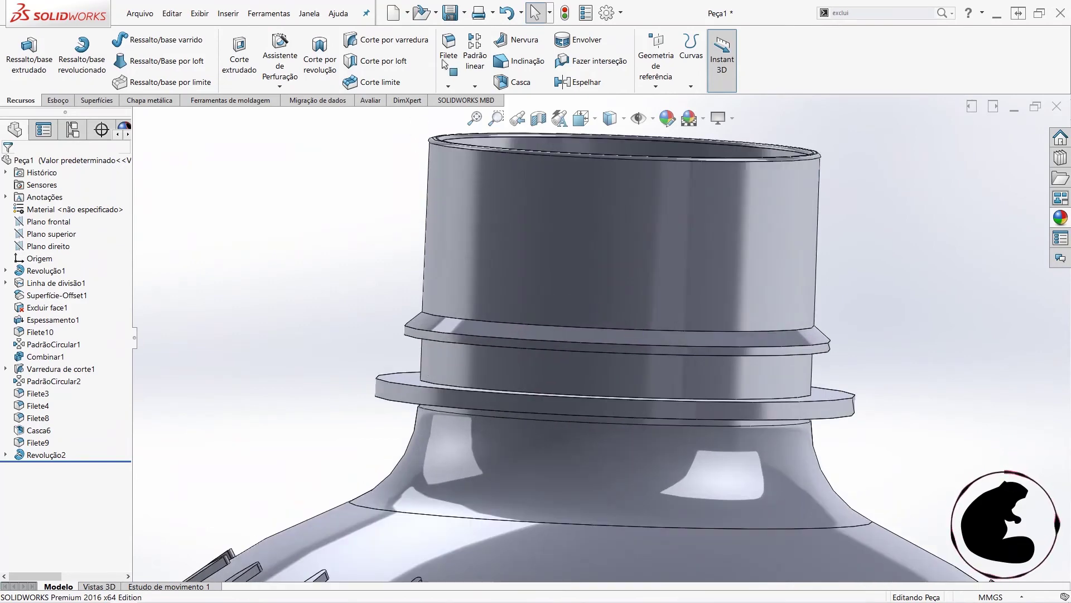
left_click(448, 56)
- Select the upper and lower neck-ring edges for the 0.20 mm fillet
left_click(483, 320)
left_click(490, 338)
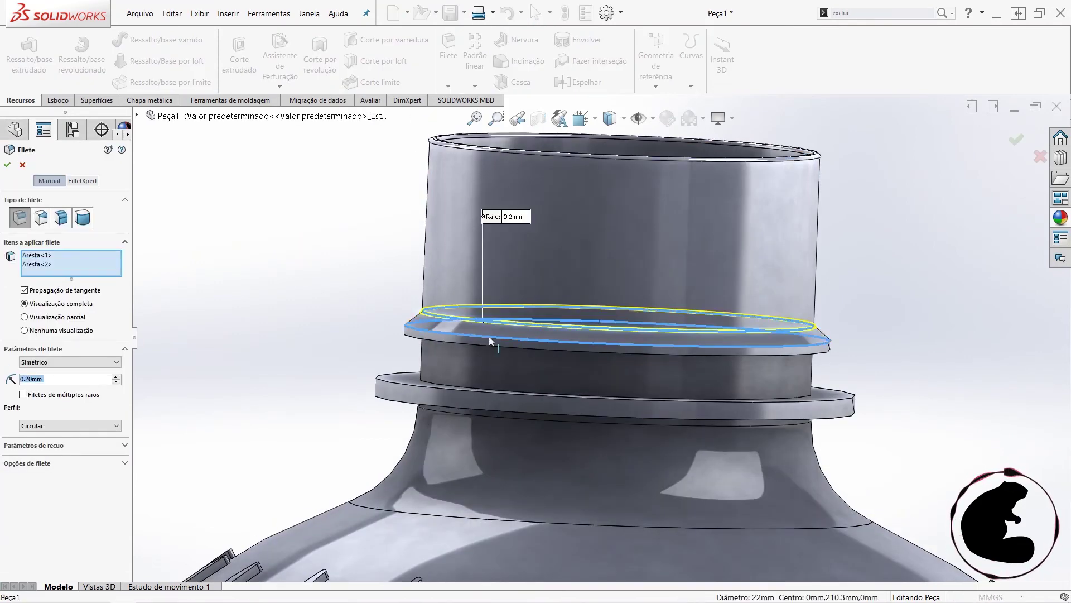
scroll(534, 347, "down", 2)
scroll(534, 347, "down", 2)
scroll(534, 349, "down", 2)
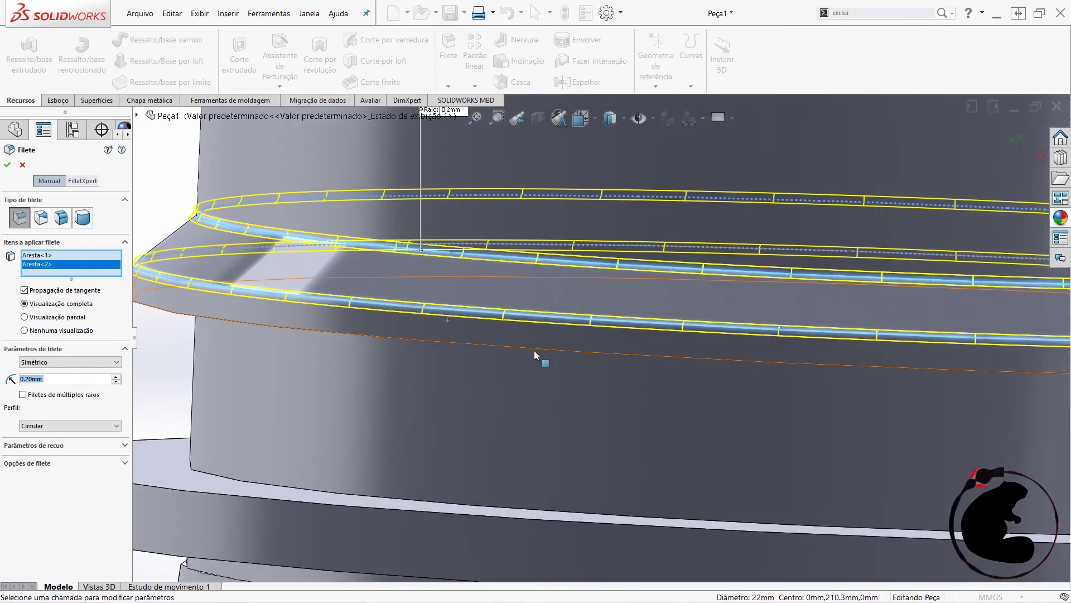
middle_click_drag(534, 351, 490, 353)
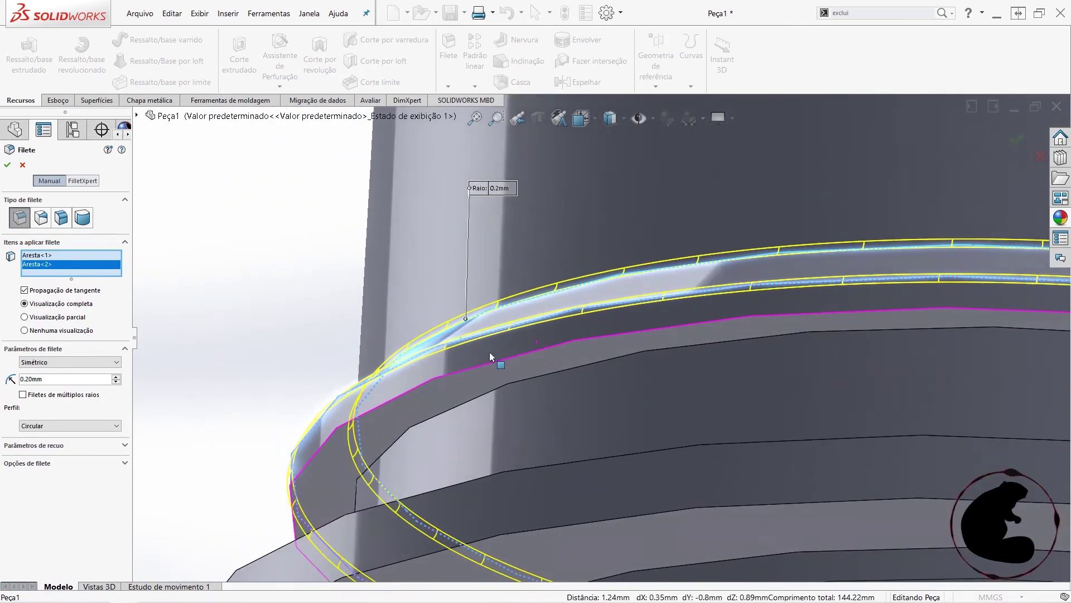
- Add the four ring faces and confirm the 0.20 mm fillet as Filete11
left_click(490, 373)
mouse_move(509, 395)
middle_mouse_down()
mouse_move(520, 420)
mouse_move(352, 484)
middle_mouse_up()
left_click(244, 500)
left_click(337, 461)
mouse_move(337, 460)
middle_mouse_down()
mouse_move(654, 366)
mouse_move(536, 435)
mouse_move(473, 507)
middle_mouse_up()
left_click(474, 506)
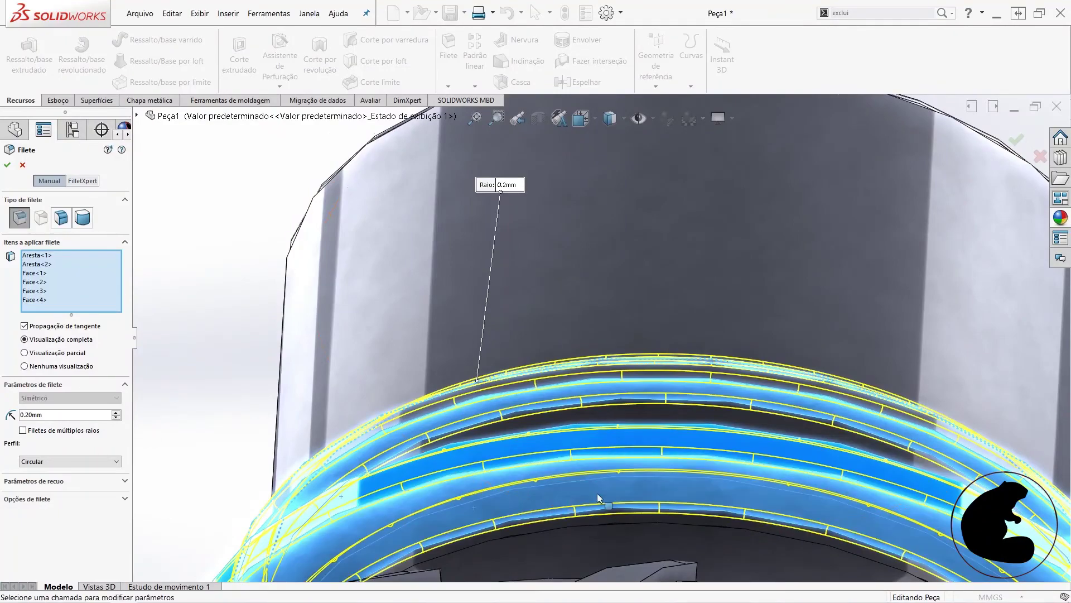
scroll(597, 493, "up", 5)
mouse_move(701, 477)
middle_mouse_down()
mouse_move(662, 541)
mouse_move(491, 429)
middle_mouse_up()
scroll(491, 429, "down", 5)
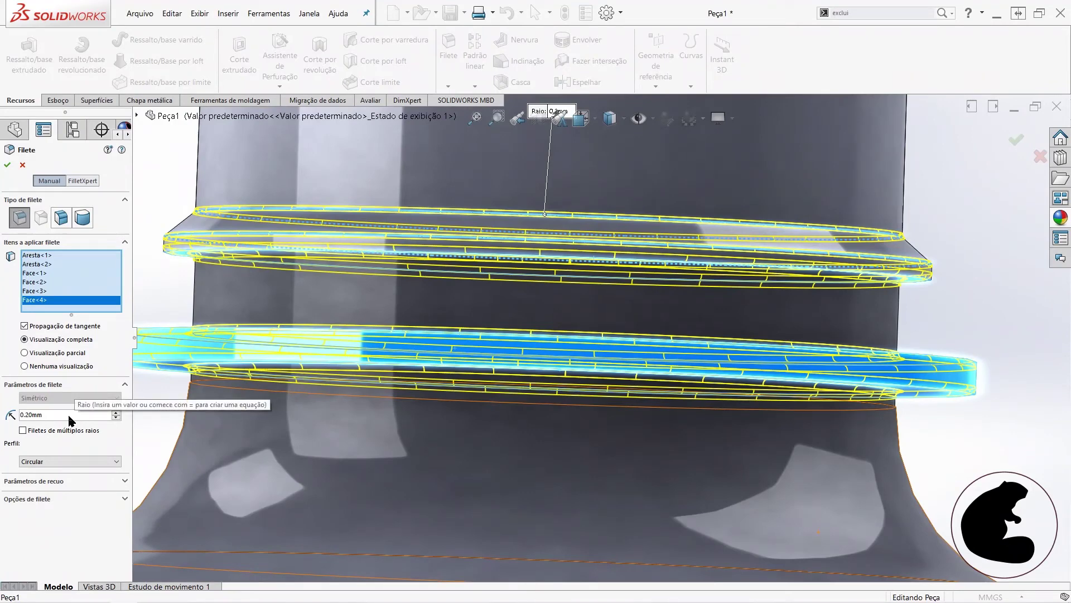
left_click(10, 165)
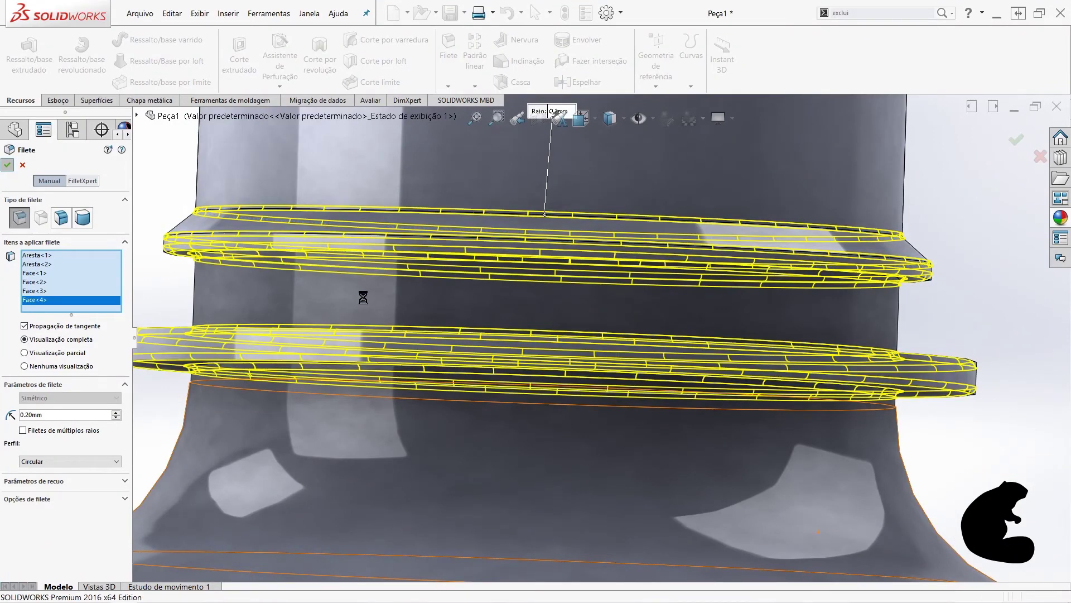
scroll(474, 350, "up", 5)
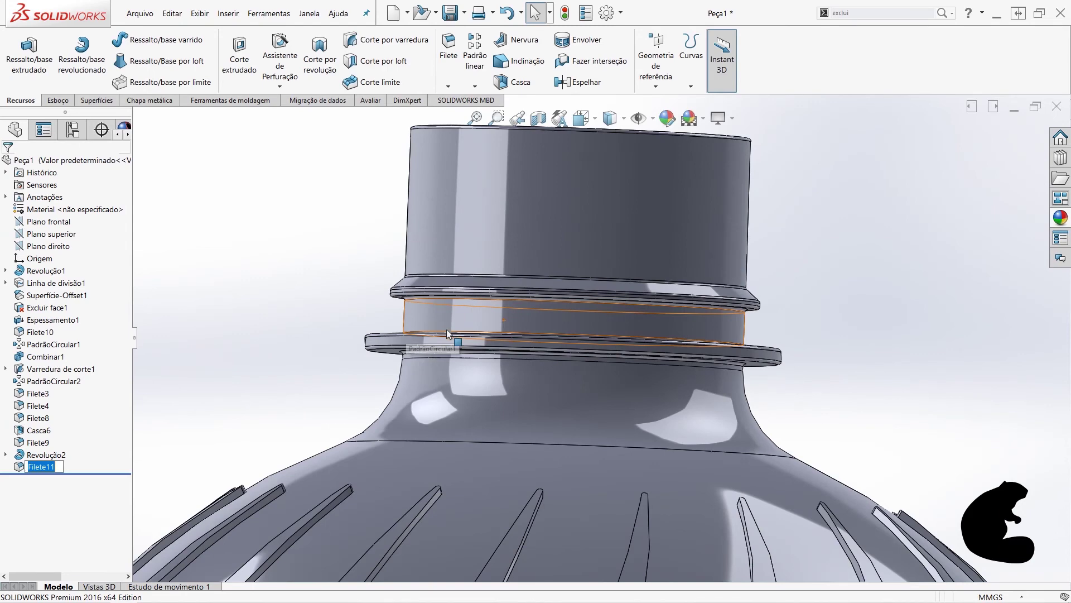
- Orient the view normal to the front plane (Plano frontal)
scroll(456, 230, "down", 3)
scroll(551, 263, "up", 4)
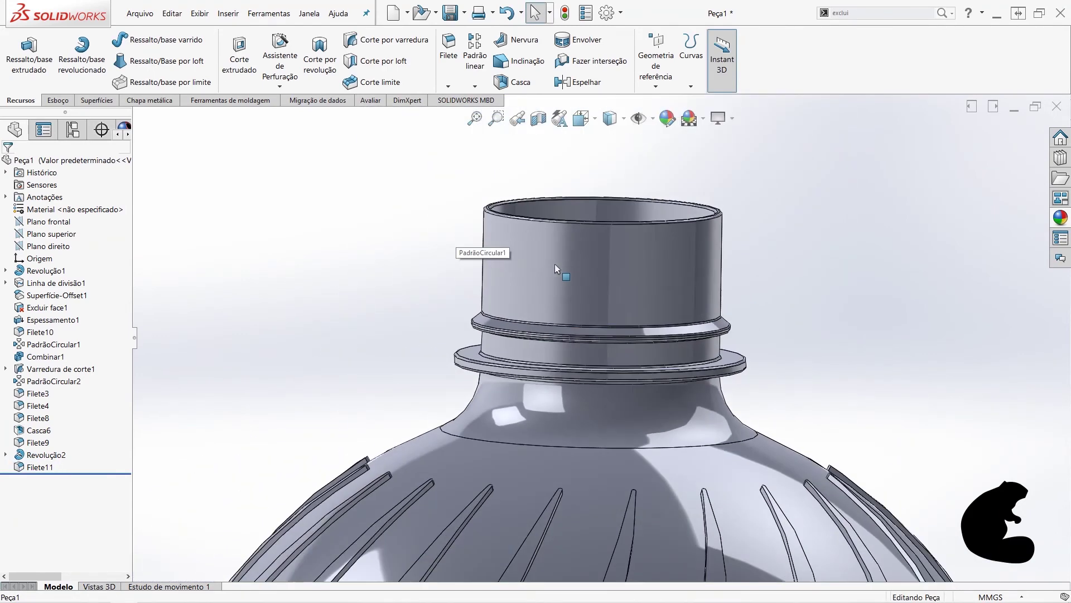
right_click(43, 225)
left_click(92, 214)
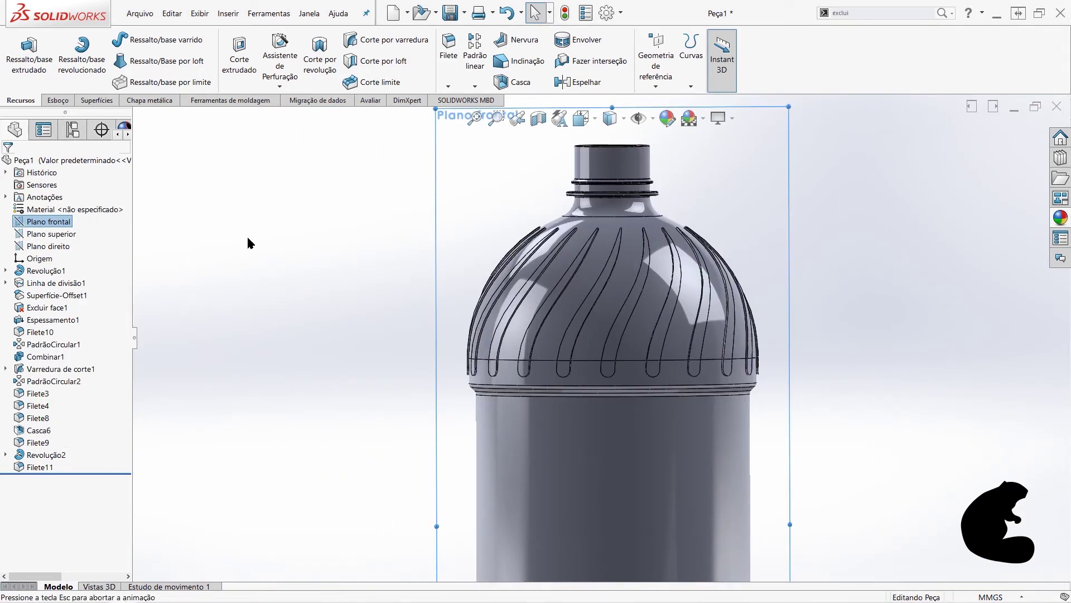
- Start a sketch on the front plane with the centreline (Linha de centro) tool
scroll(634, 152, "down", 3)
scroll(617, 154, "down", 2)
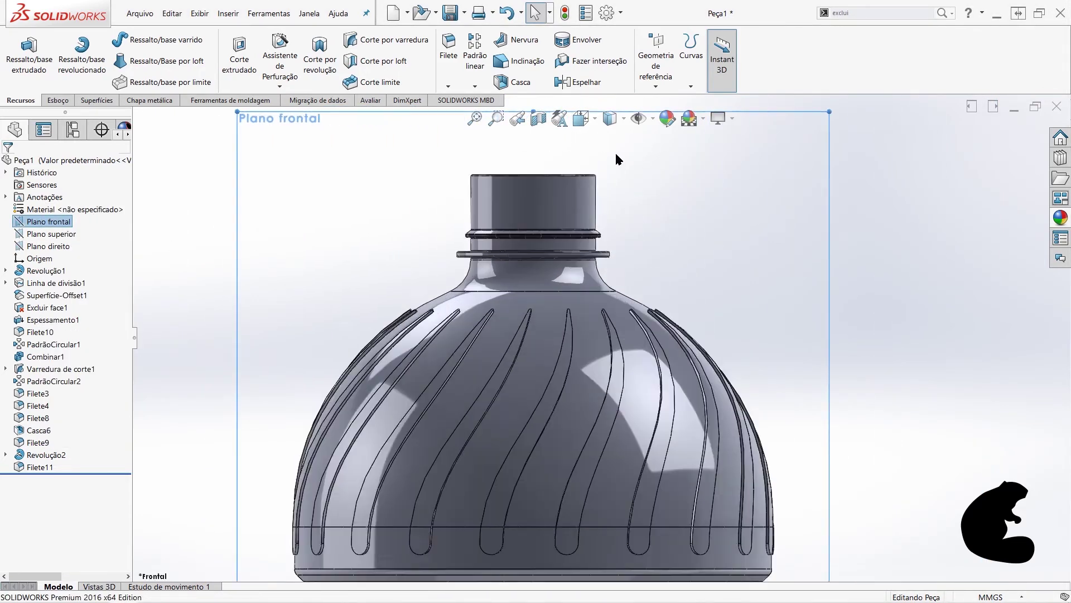
scroll(615, 155, "down", 1)
scroll(541, 175, "down", 1)
scroll(421, 252, "down", 1)
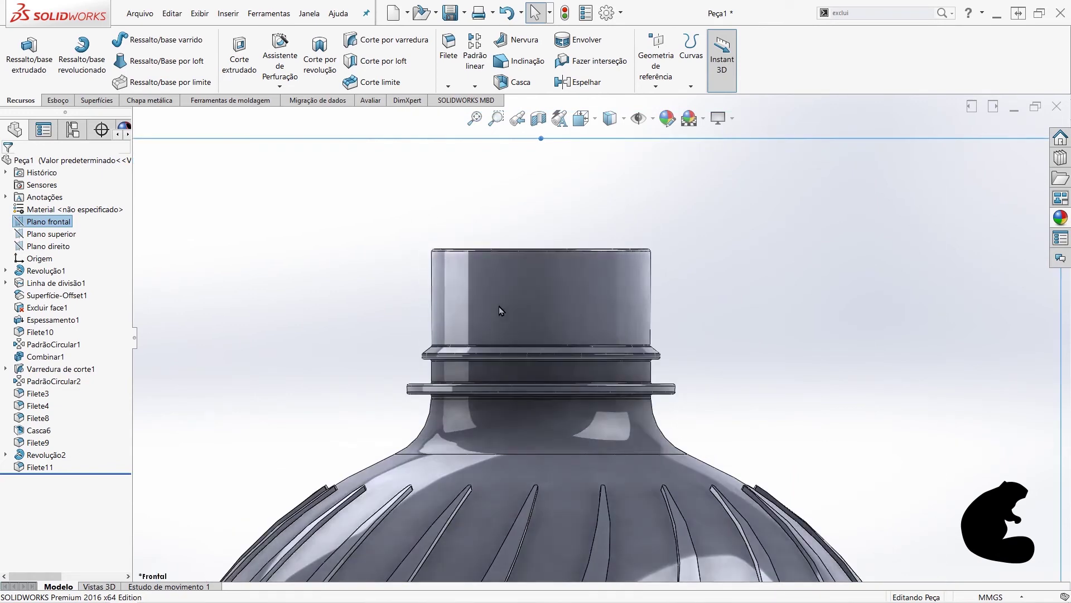
left_click(63, 104)
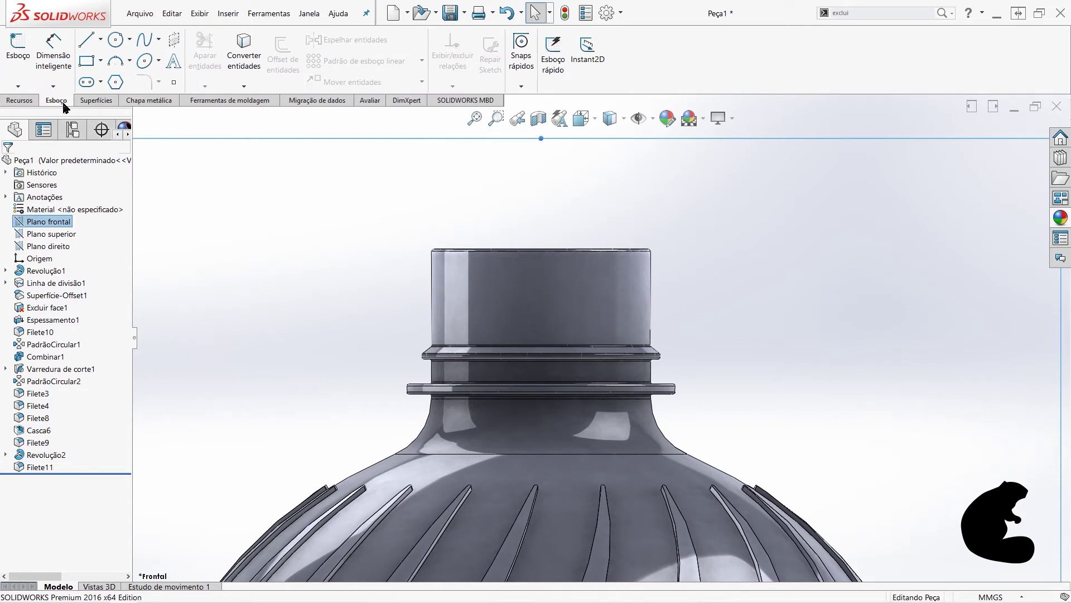
left_click(18, 53)
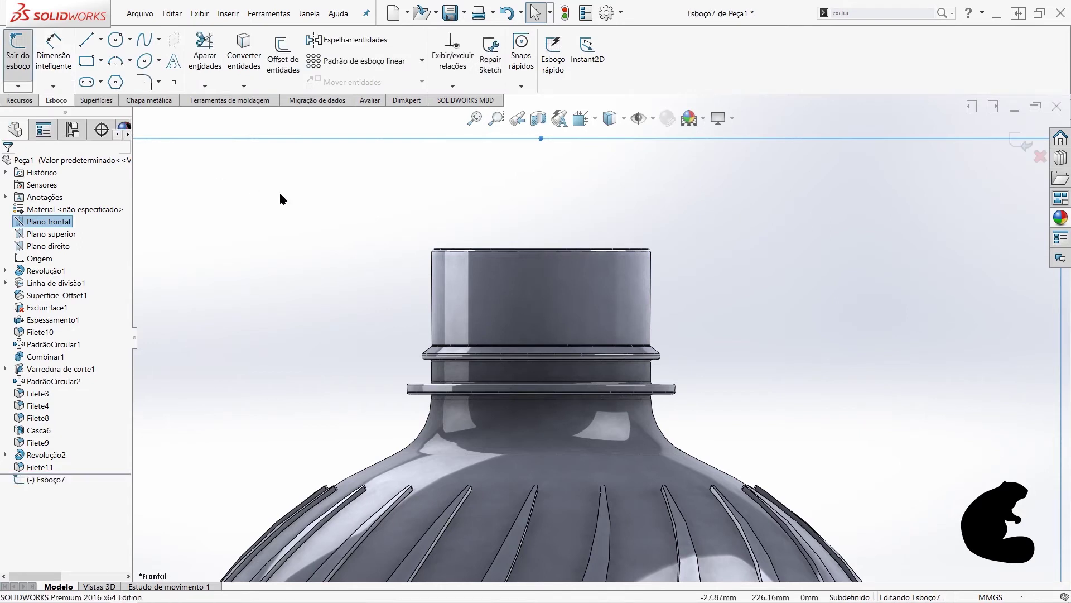
left_click(100, 40)
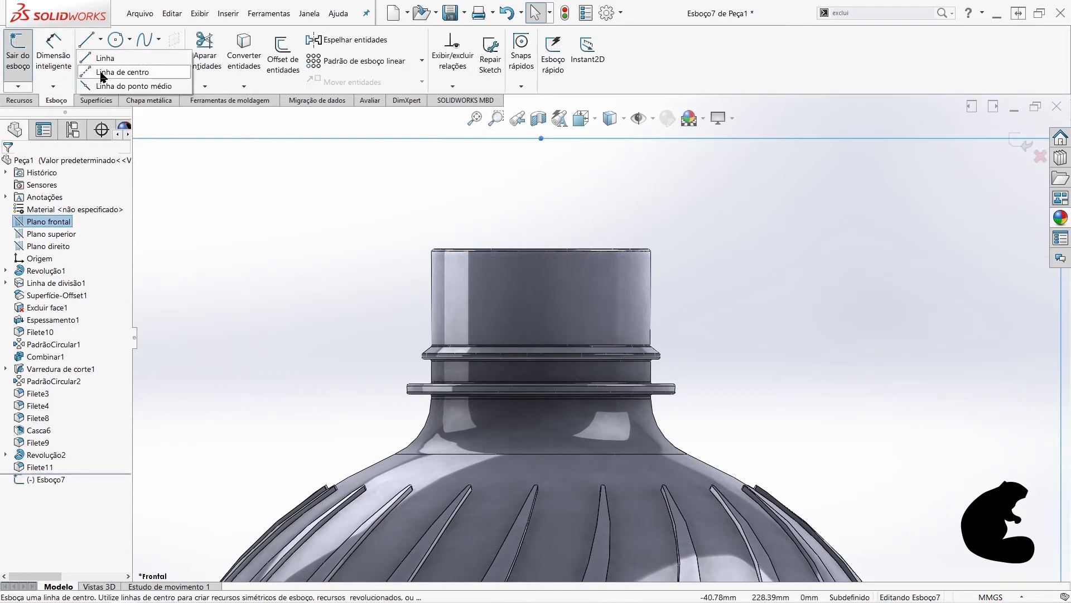
left_click(103, 73)
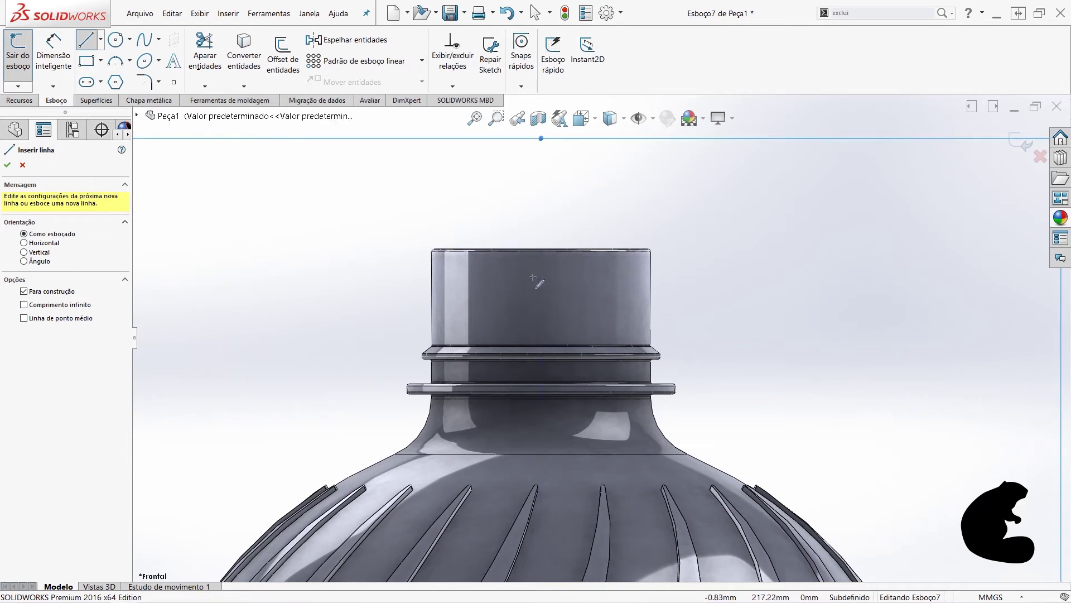
- Cancel the centreline, exit the sketch, and bring up the reference geometry choices
left_click(541, 276)
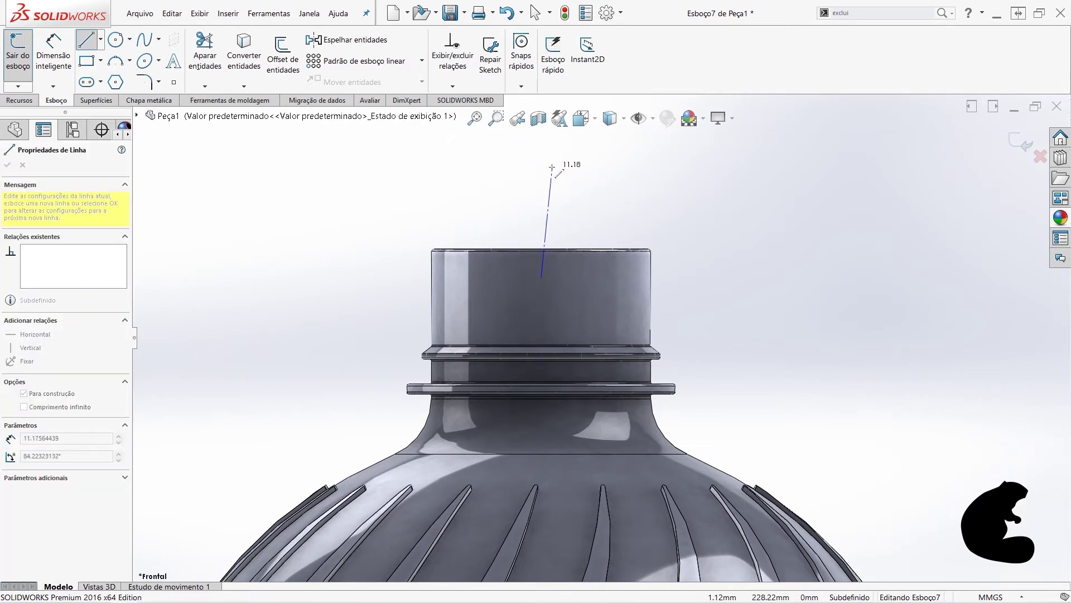
key("Escape")
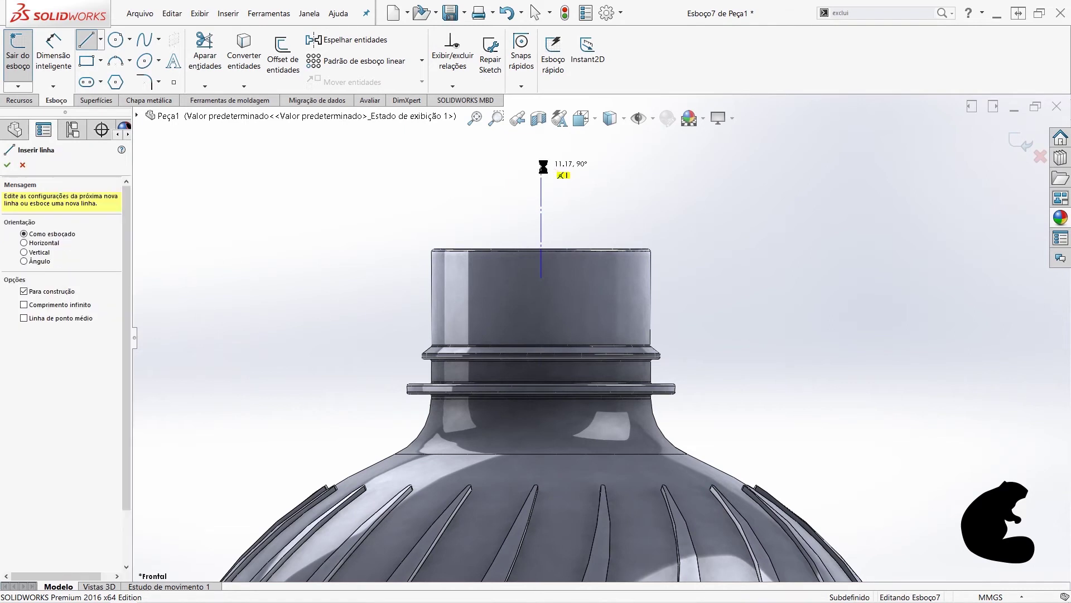
key("Escape")
left_click(18, 53)
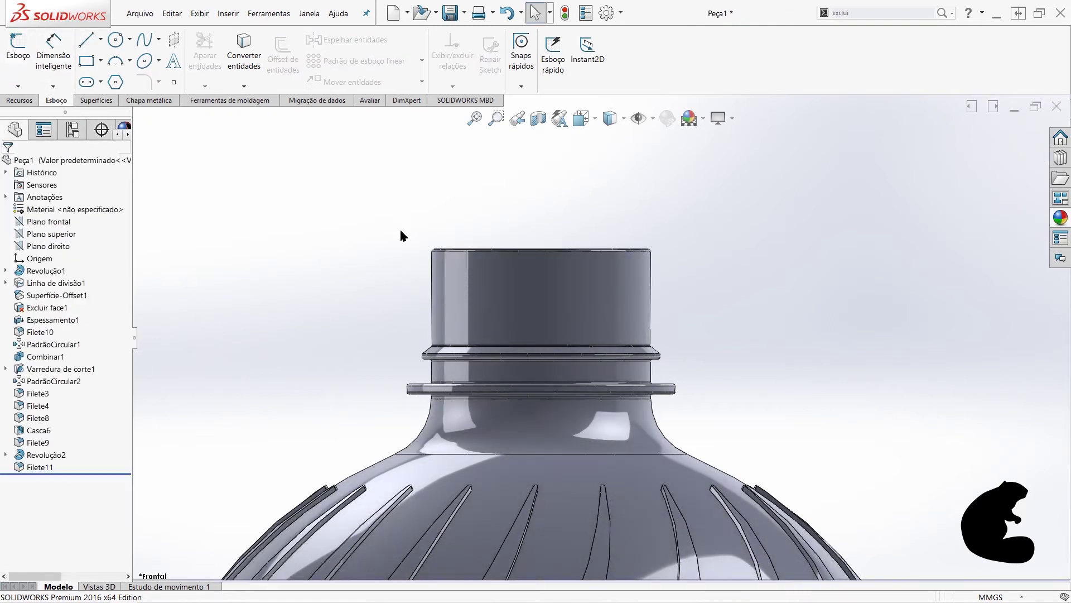
left_click(24, 103)
left_click(657, 86)
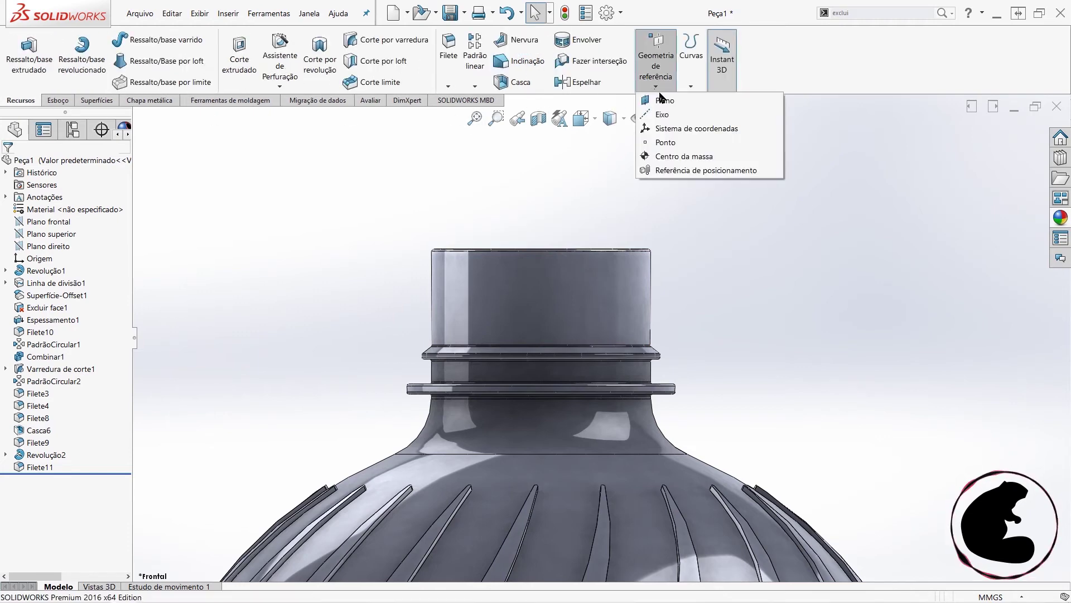
- Start a new reference plane referenced to the neck's top face
left_click(663, 100)
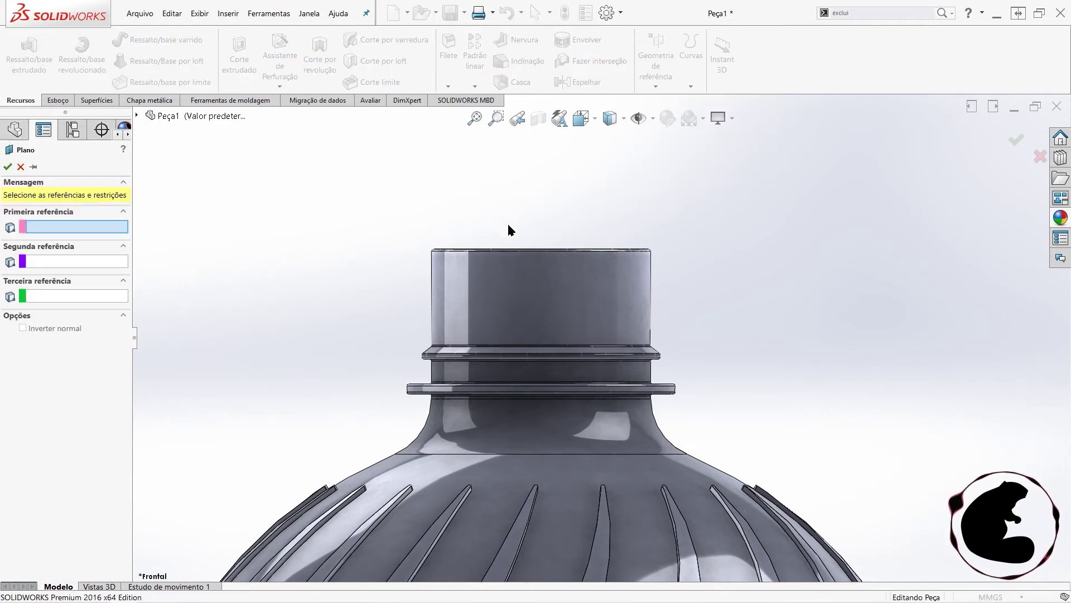
middle_click_drag(507, 220, 505, 299)
scroll(497, 286, "down", 3)
scroll(496, 286, "down", 3)
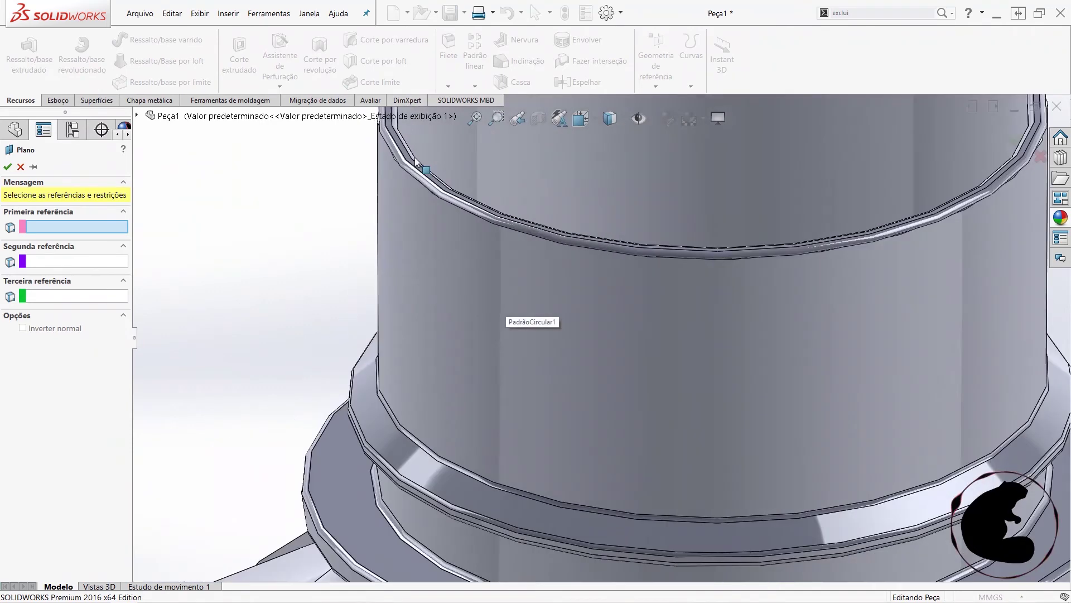
scroll(419, 167, "down", 2)
scroll(441, 195, "down", 2)
scroll(480, 212, "down", 2)
scroll(454, 225, "down", 2)
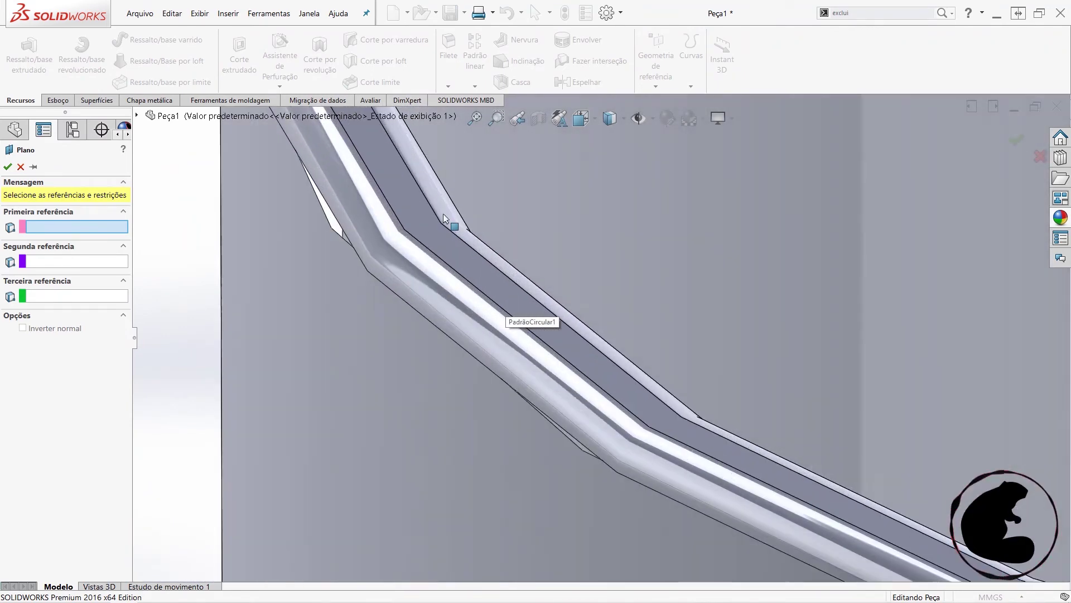
left_click(407, 190)
- Offset Plano1 7.00 mm below the top face with reversed distance and accept it
scroll(546, 299, "up", 2)
scroll(557, 311, "up", 2)
scroll(575, 324, "up", 2)
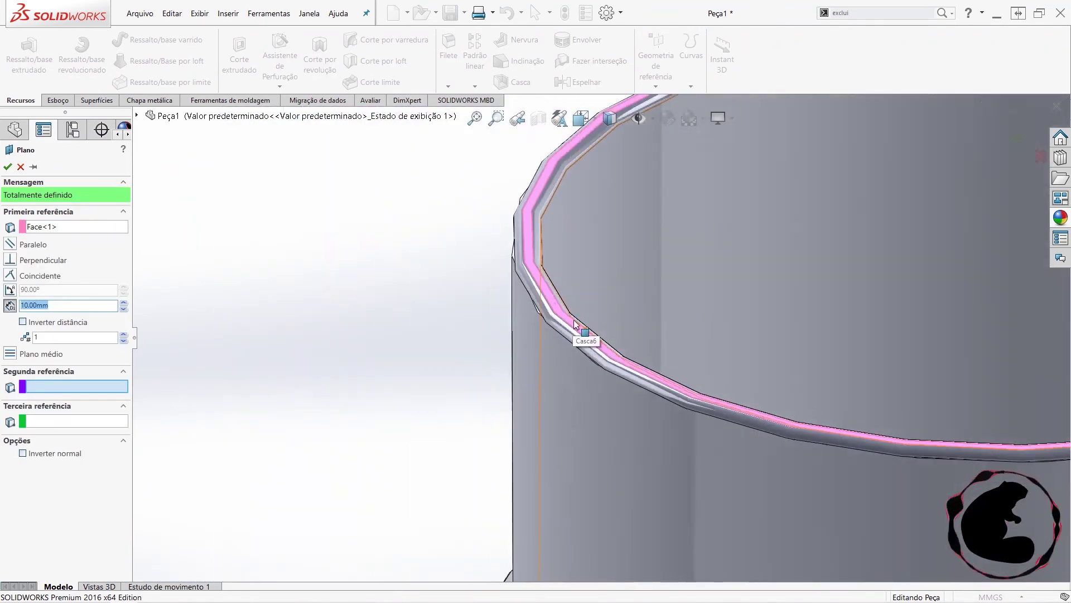
scroll(575, 322, "up", 3)
scroll(575, 322, "up", 3)
scroll(575, 323, "up", 1)
scroll(574, 322, "up", 1)
mouse_move(635, 291)
middle_mouse_down()
mouse_move(621, 280)
mouse_move(596, 292)
middle_mouse_up()
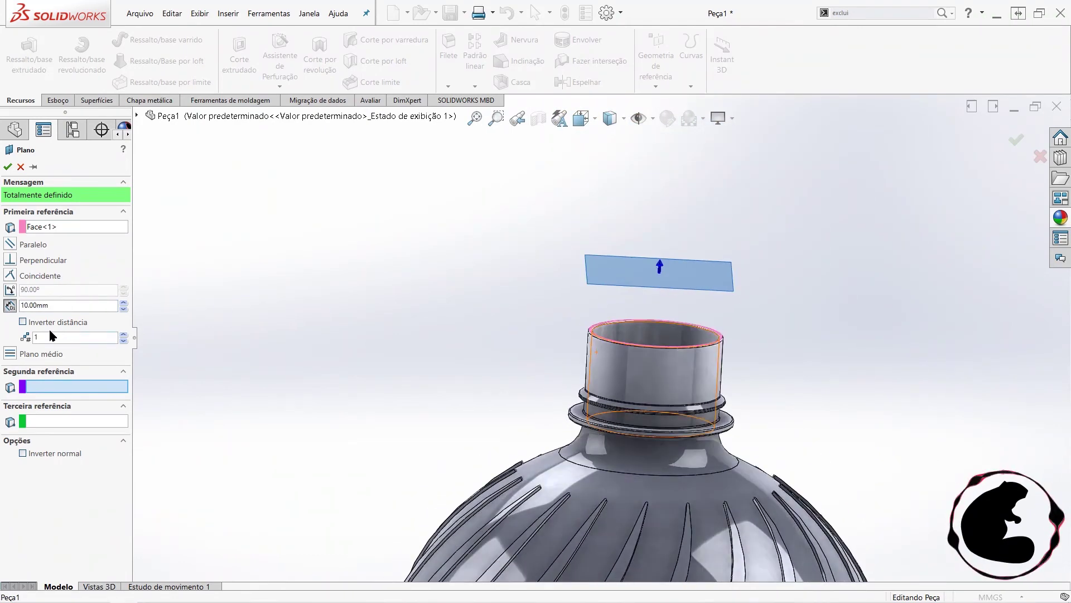
left_click(23, 322)
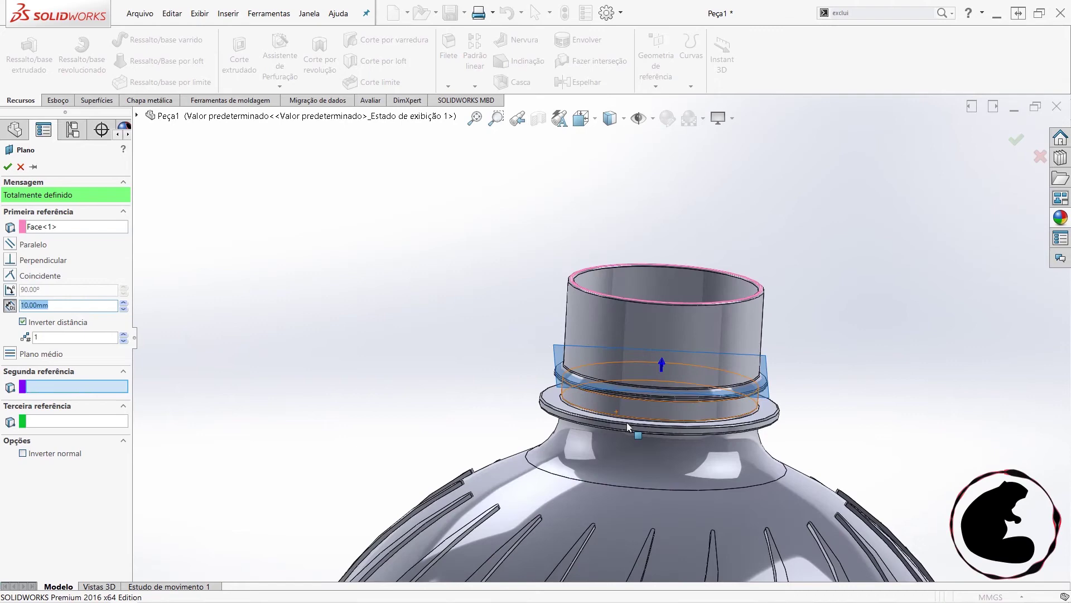
scroll(611, 384, "down", 3)
middle_click_drag(612, 384, 607, 349)
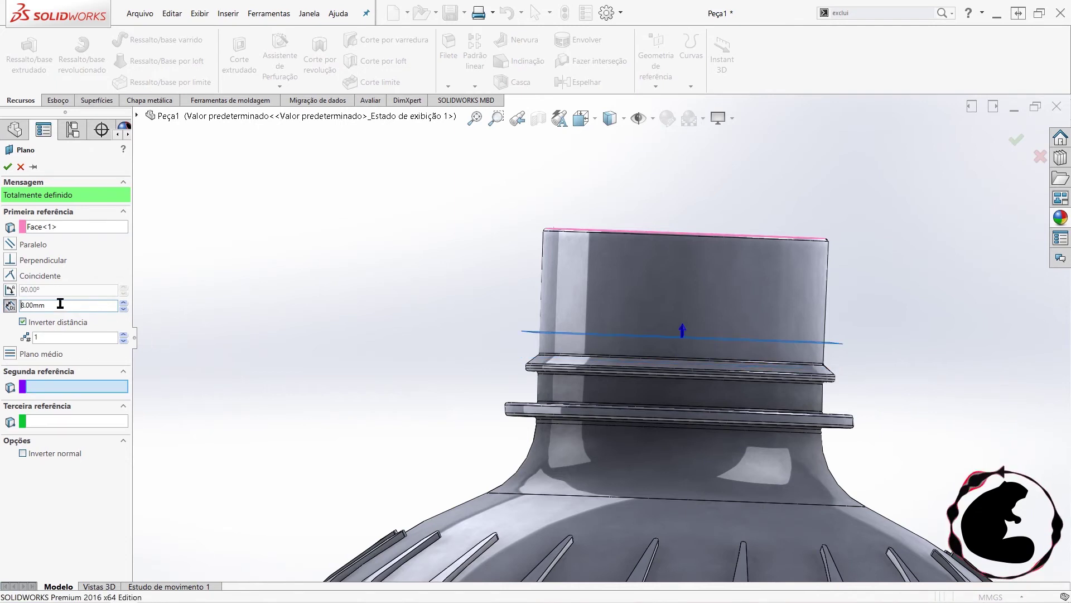
left_click(9, 166)
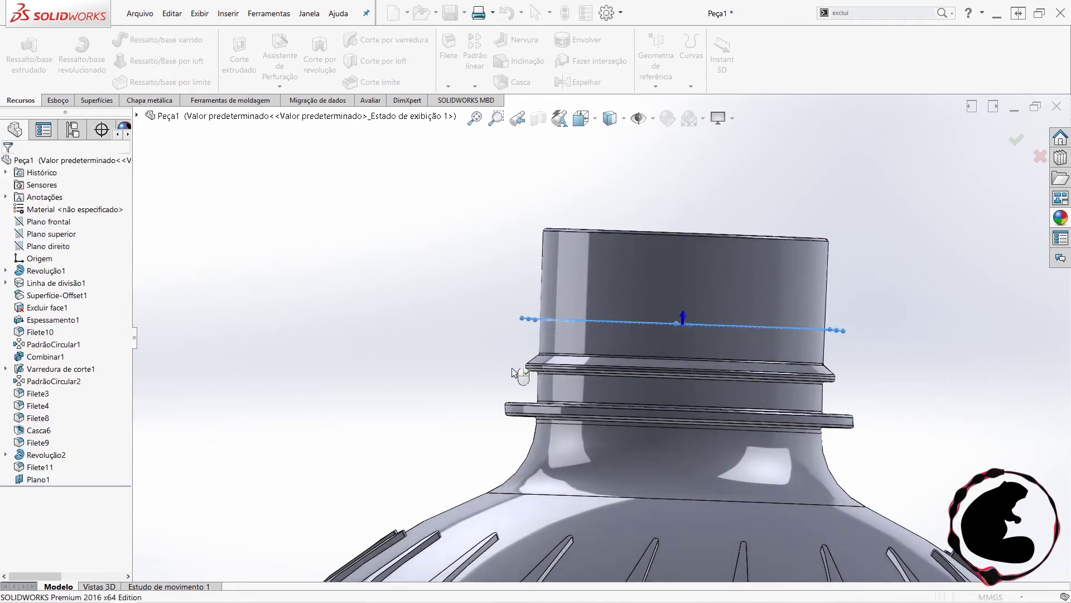
- Keep the name Plano1 and start a new sketch on it
scroll(551, 327, "down", 3)
scroll(581, 312, "down", 3)
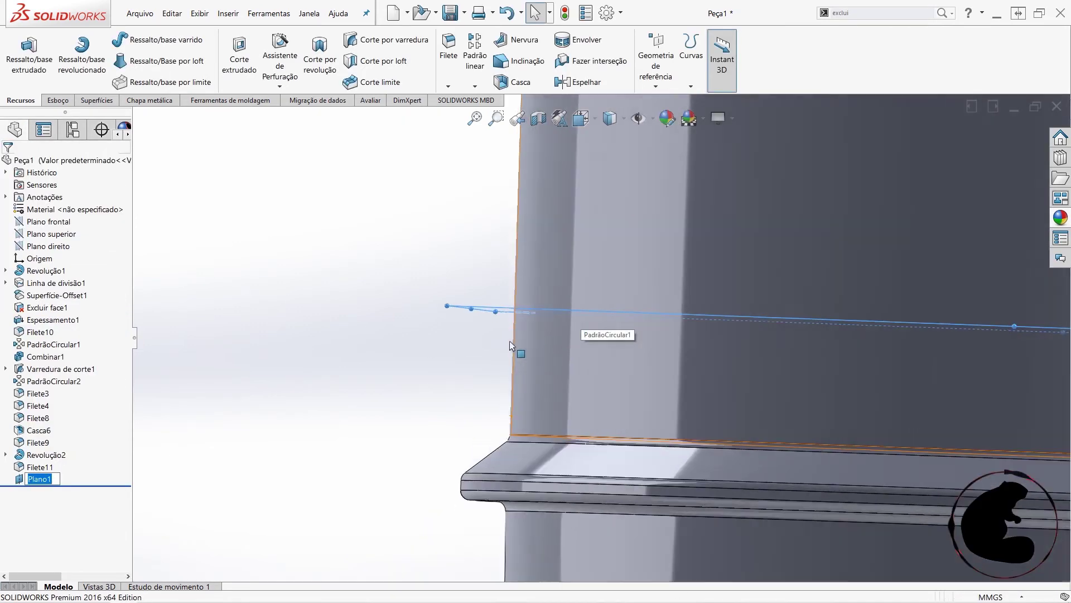
key("Return")
right_click(39, 483)
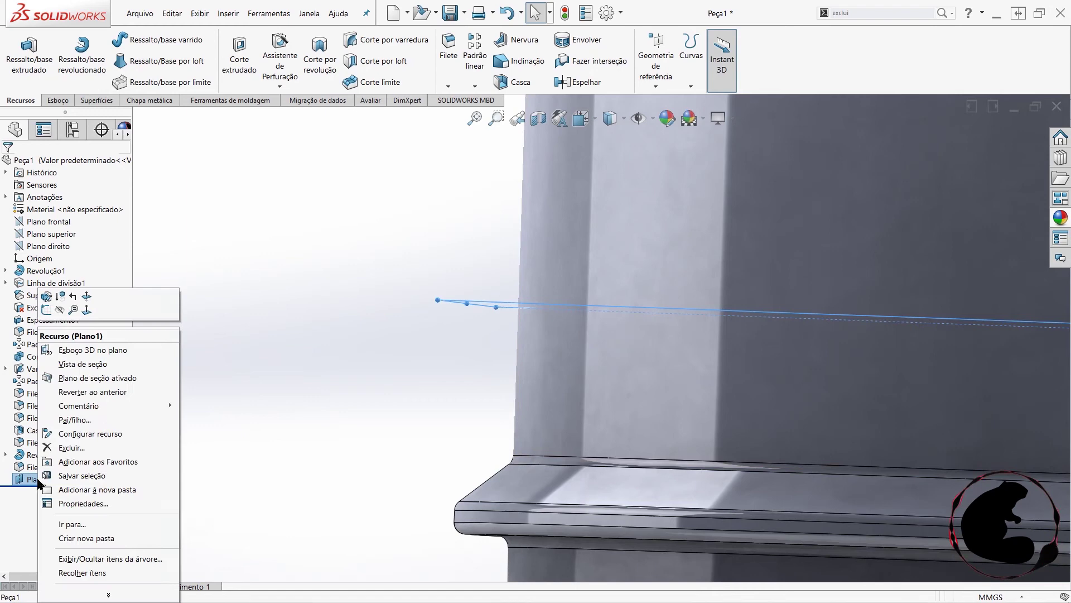
left_click(330, 313)
mouse_move(393, 389)
middle_mouse_down()
mouse_move(369, 397)
mouse_move(481, 445)
middle_mouse_up()
scroll(390, 430, "up", 5)
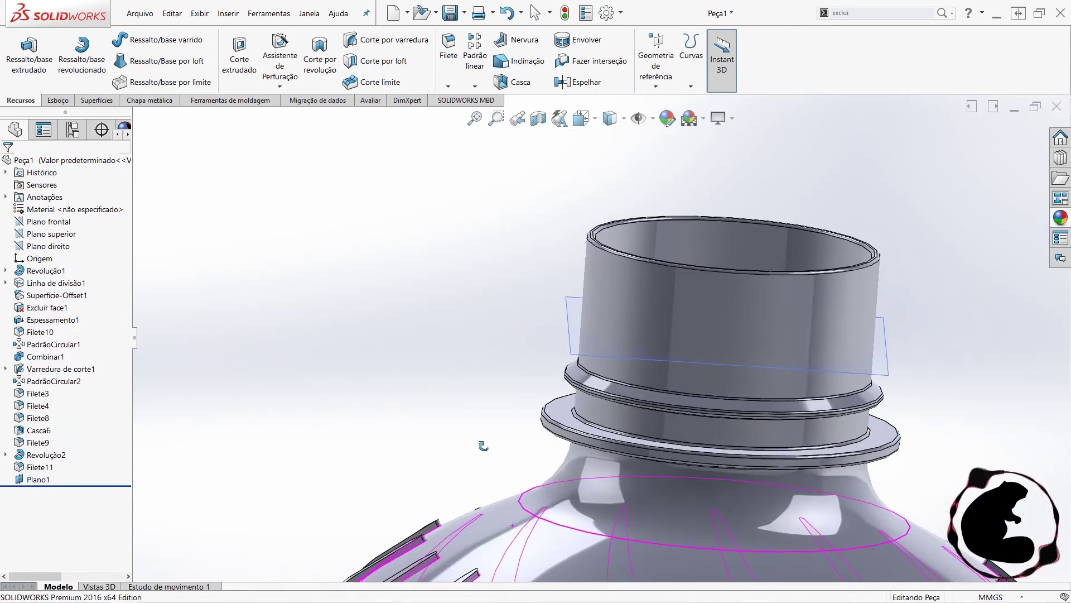
right_click(40, 481)
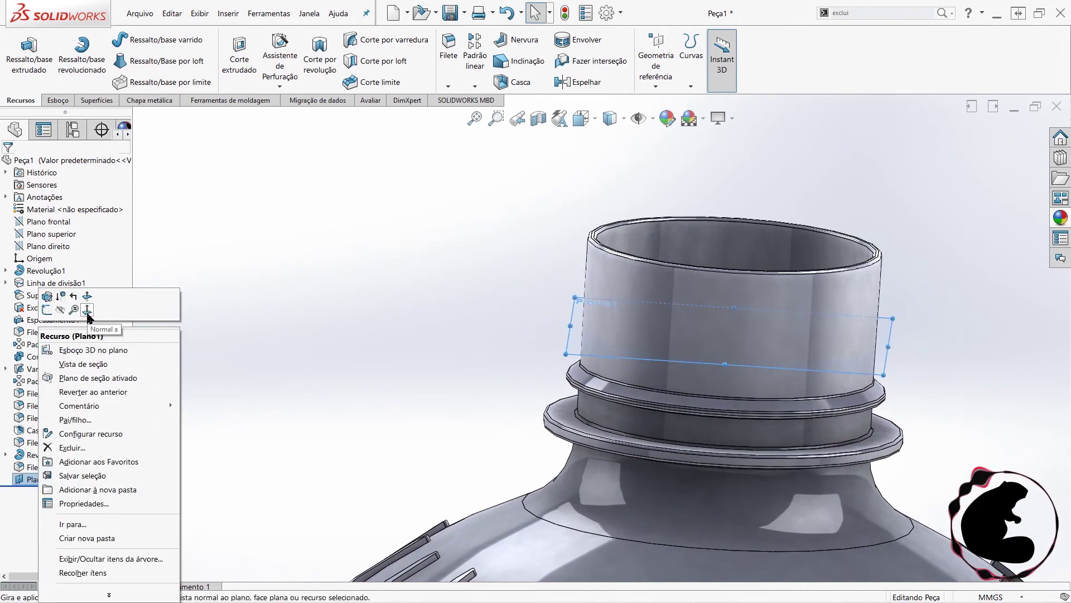
left_click(46, 309)
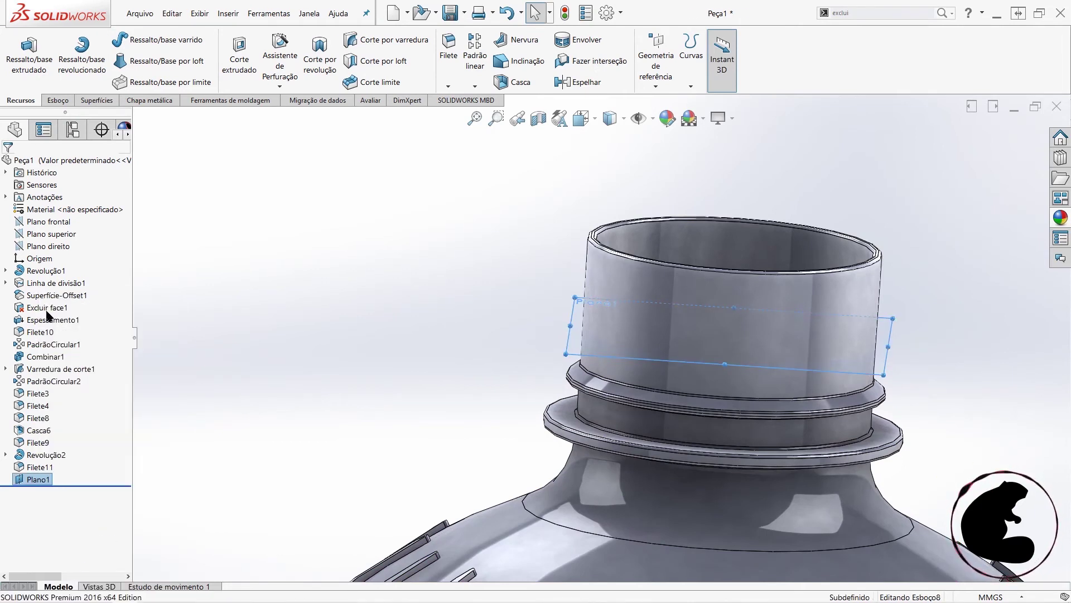
- Try converting the neck's outer face, dismissing the no-outer-loop warning
left_click(412, 378)
scroll(681, 343, "down", 3)
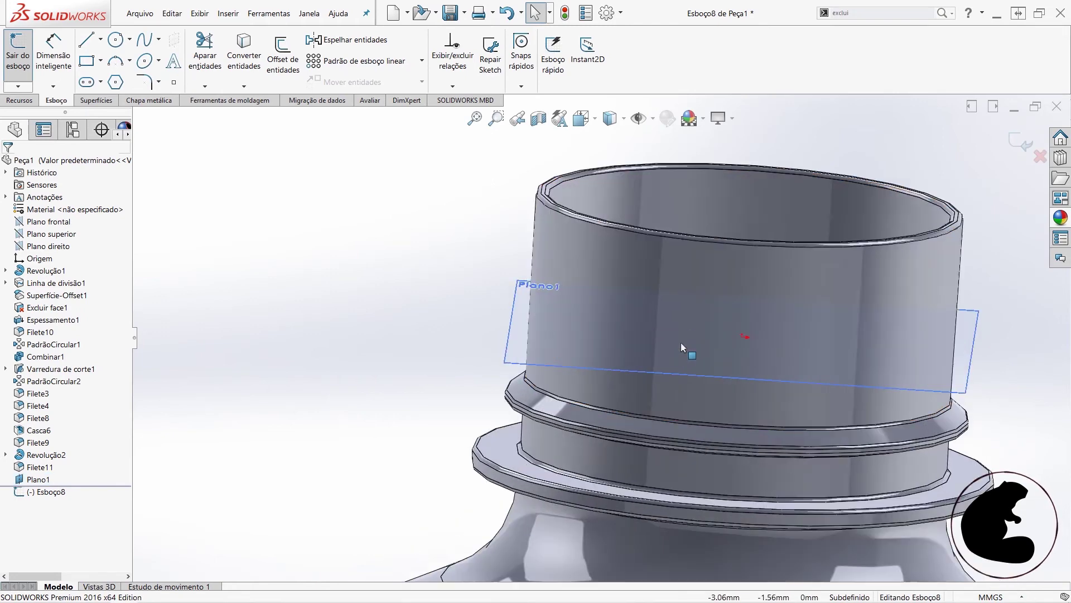
scroll(609, 279, "down", 2)
left_click(586, 268)
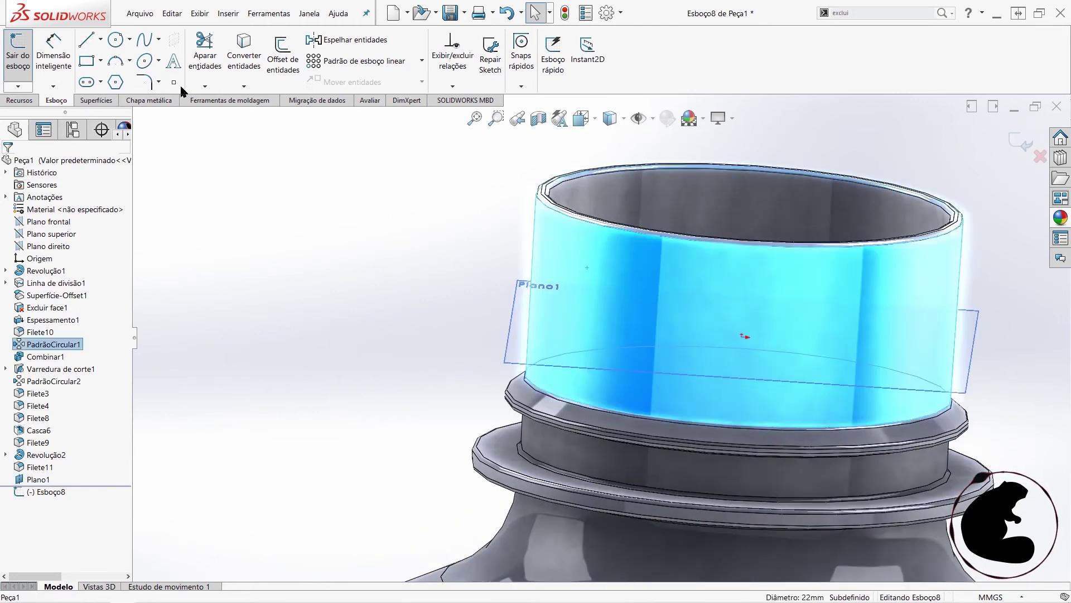
left_click(245, 54)
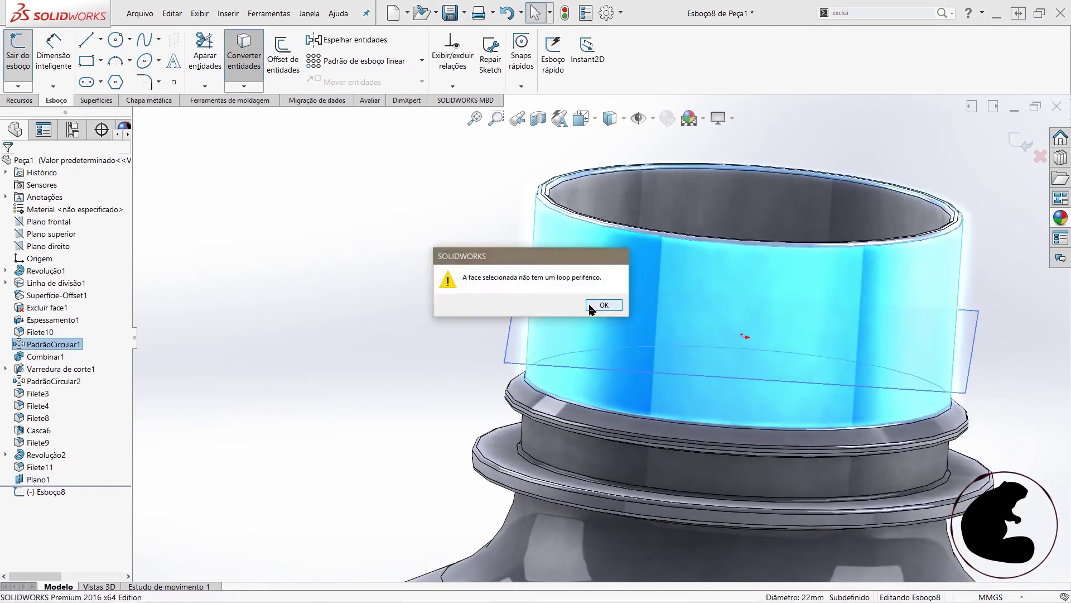
left_click(600, 306)
- Convert the neck-base edge into a fully defined 22 mm circle in Esboço8
scroll(548, 416, "down", 1)
scroll(563, 391, "down", 1)
scroll(578, 366, "down", 1)
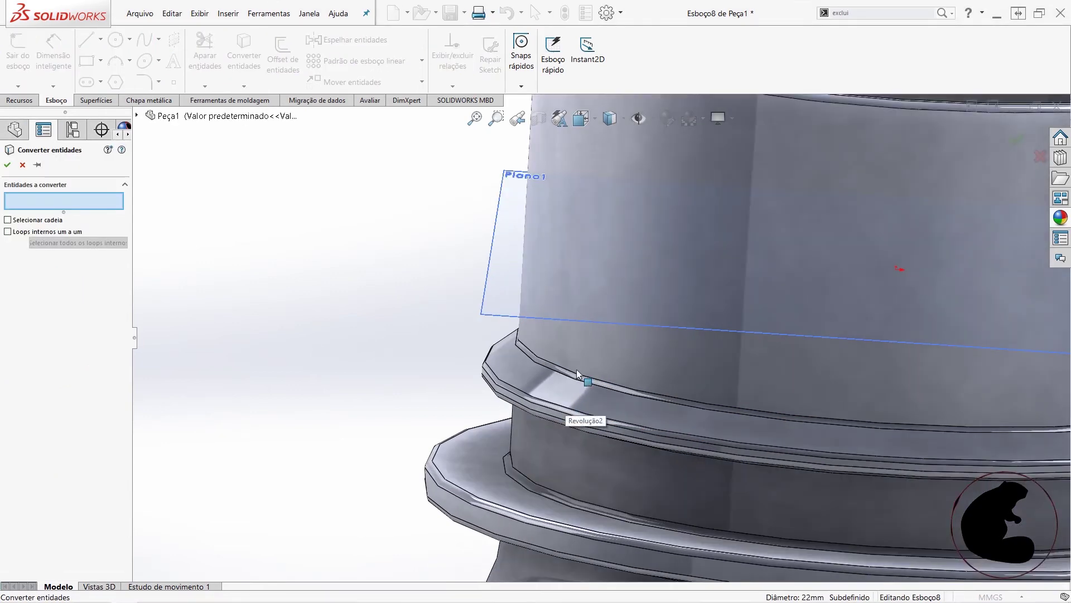
scroll(577, 369, "down", 1)
scroll(548, 368, "down", 1)
scroll(543, 357, "down", 1)
scroll(534, 326, "down", 1)
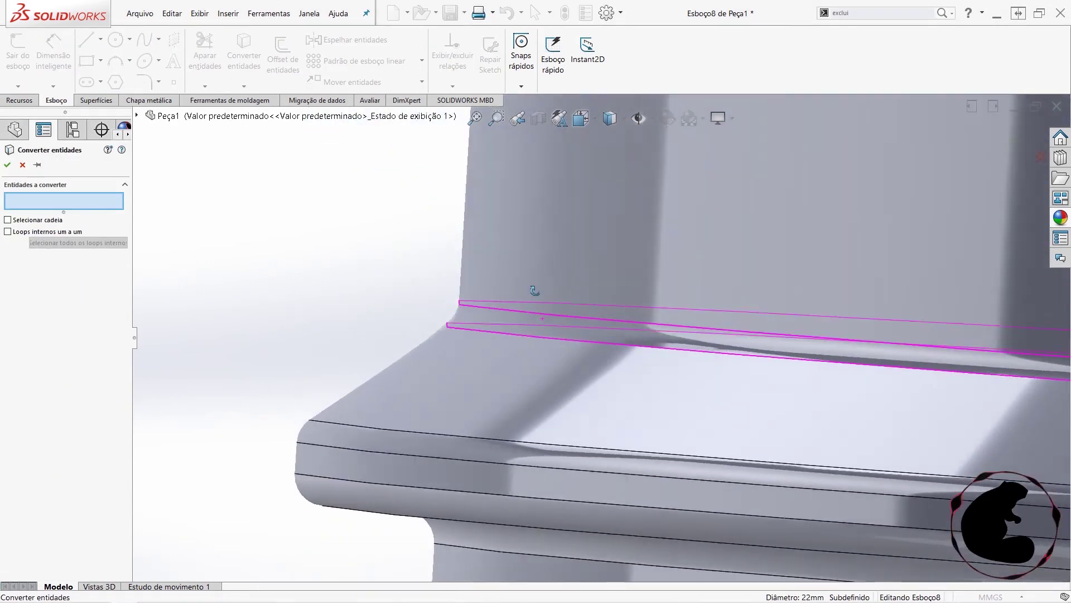
scroll(519, 301, "down", 1)
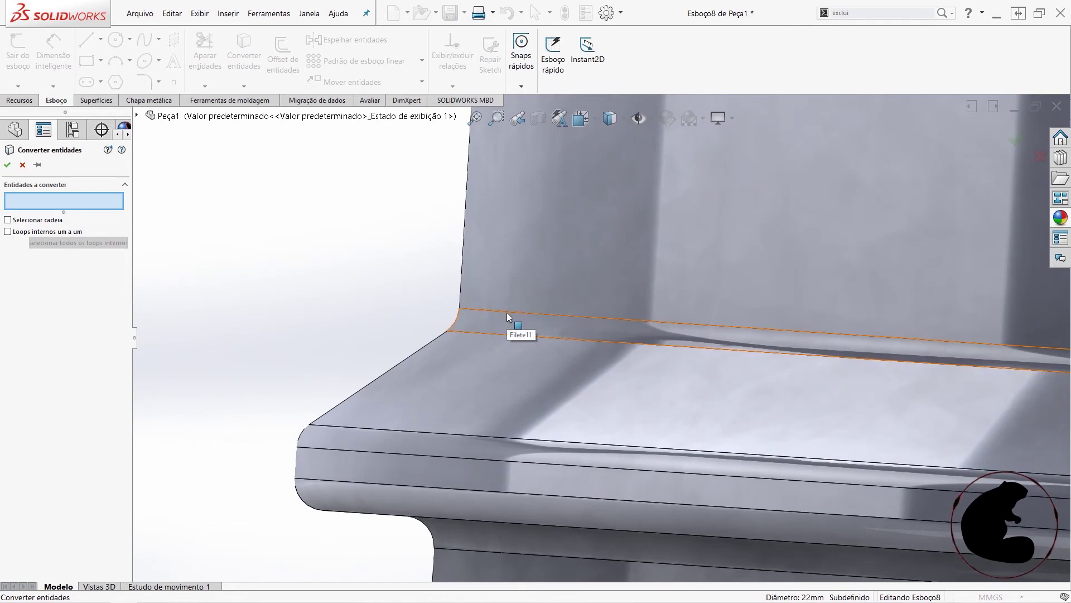
left_click(503, 311)
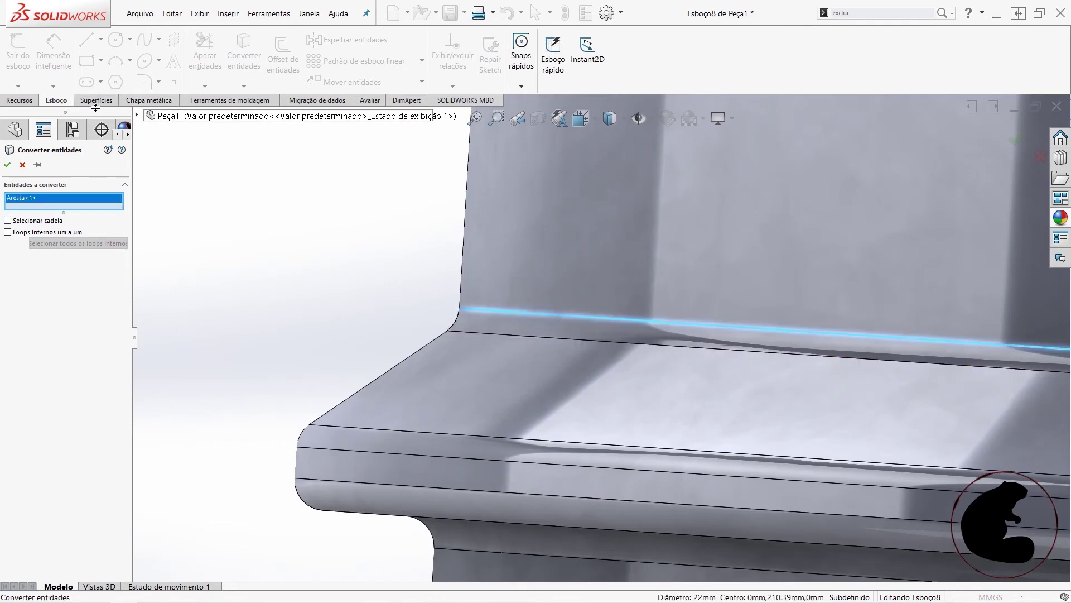
left_click(10, 168)
mouse_move(527, 292)
middle_mouse_down()
mouse_move(554, 286)
mouse_move(593, 227)
mouse_move(584, 270)
middle_mouse_up()
scroll(593, 226, "up", 3)
scroll(668, 299, "down", 2)
scroll(732, 279, "up", 3)
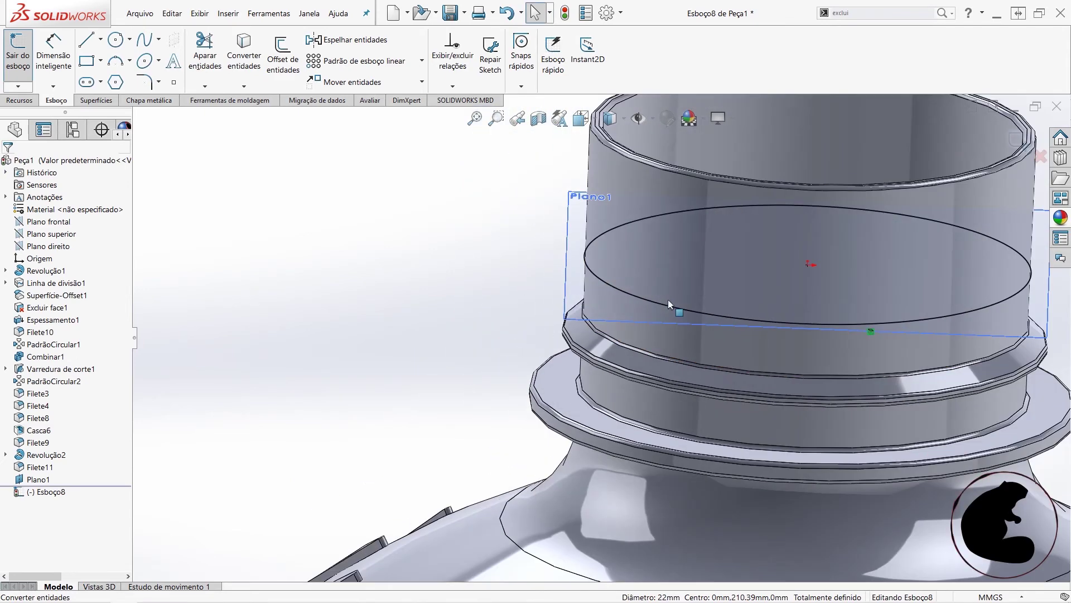
scroll(733, 279, "down", 2)
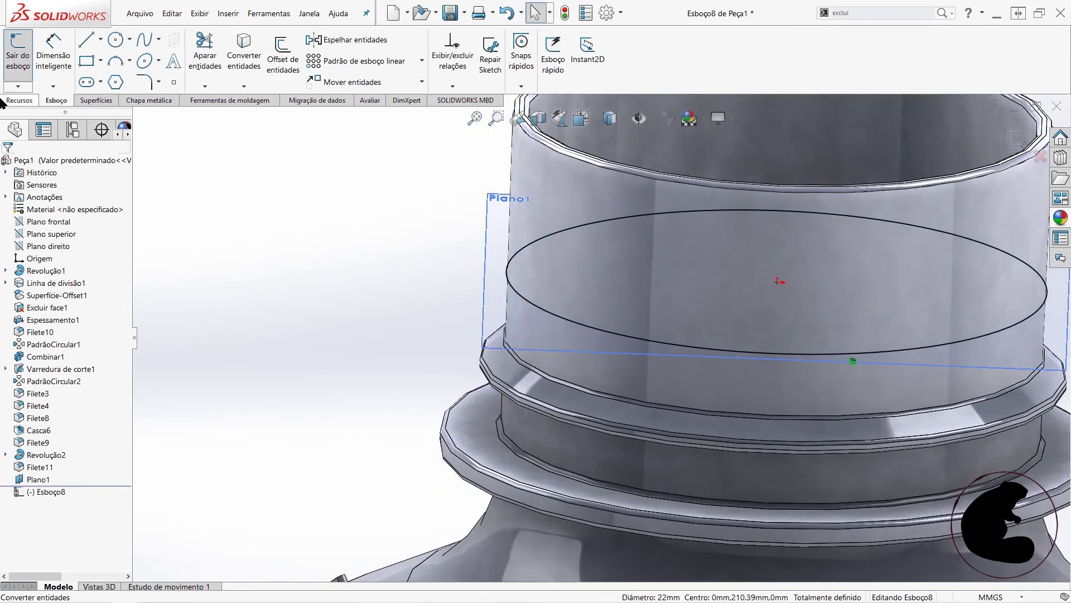
left_click(17, 102)
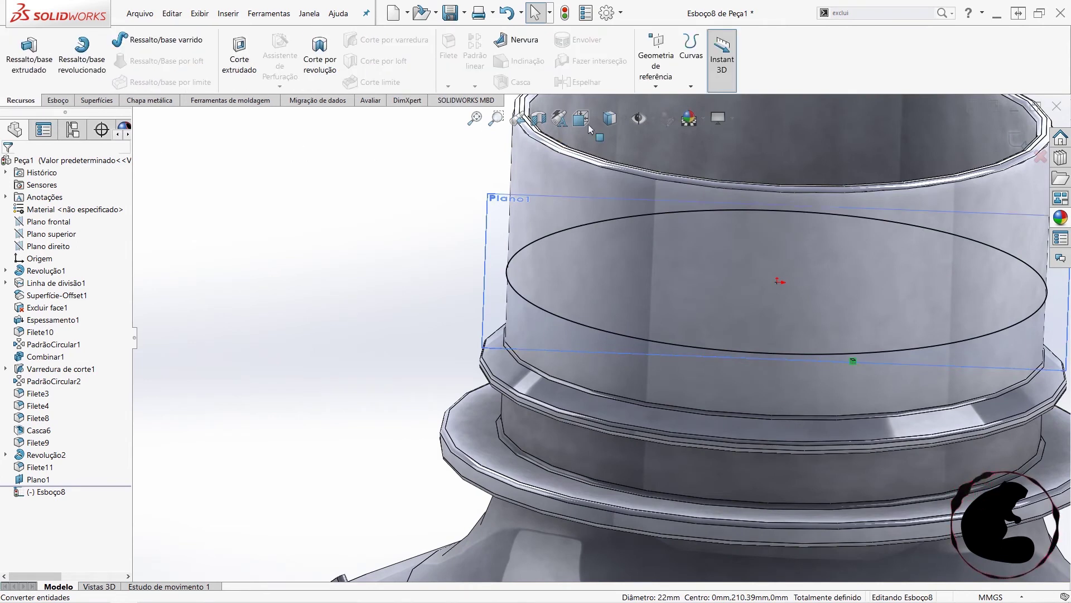
- Start a helix on the neck circle, defined by pitch and revolutions
left_click(688, 87)
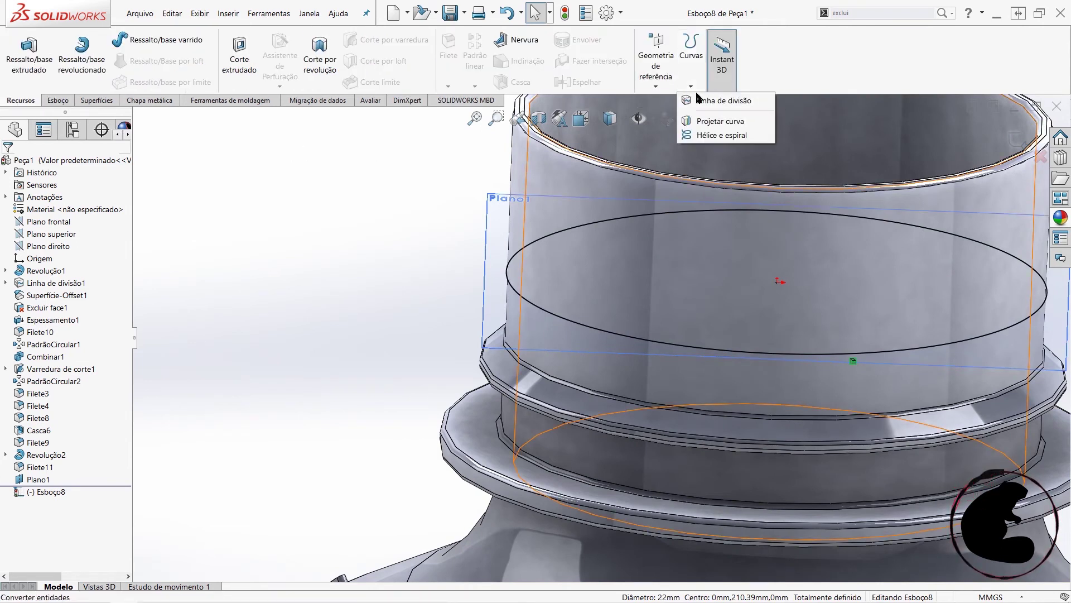
left_click(721, 135)
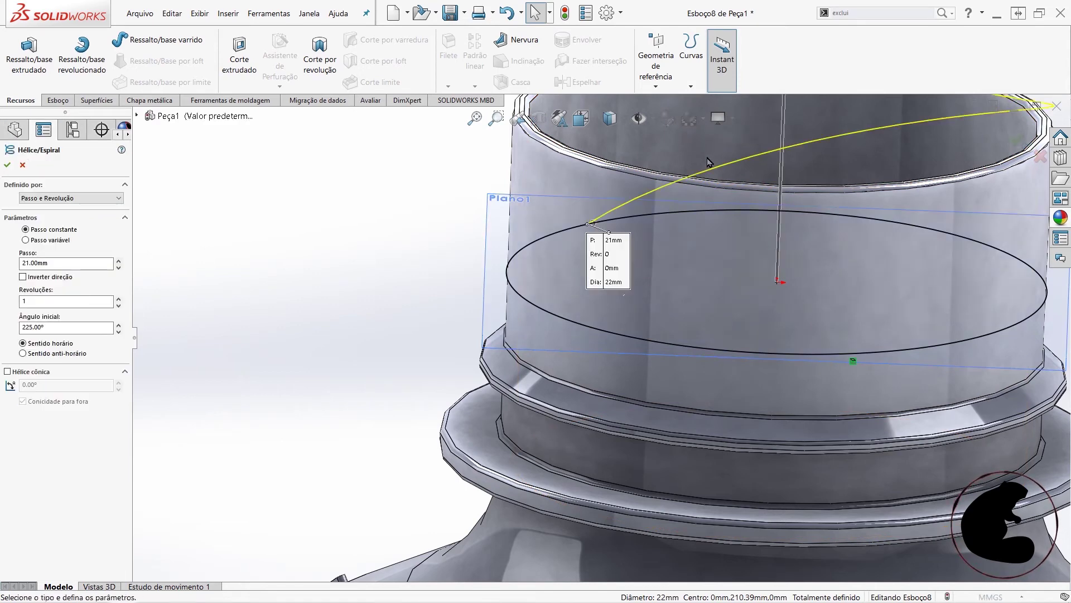
scroll(677, 234, "up", 3)
scroll(301, 287, "down", 1)
type(".75")
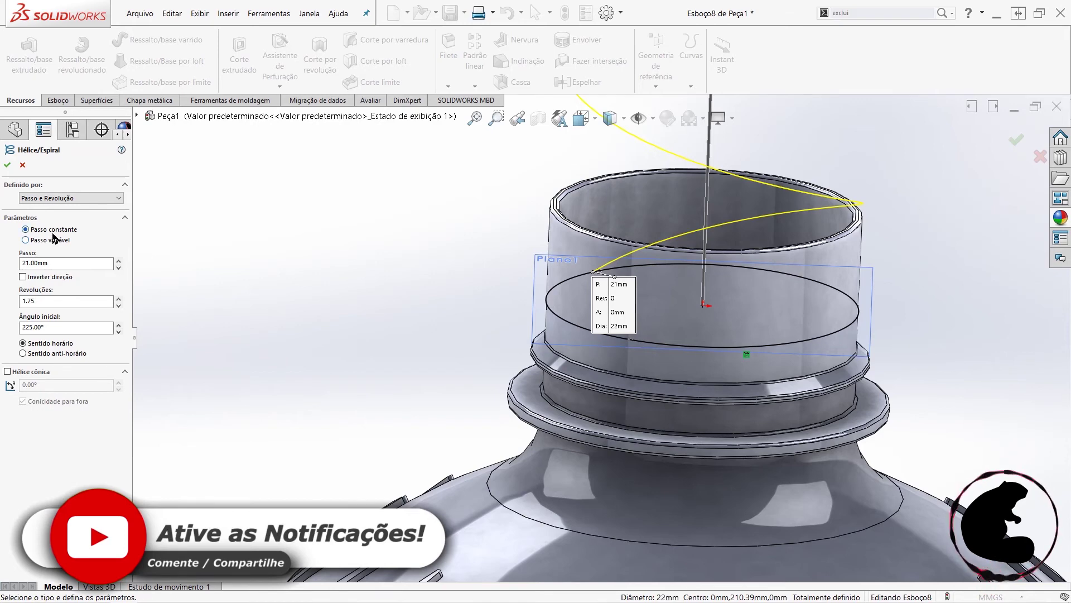
left_click(60, 200)
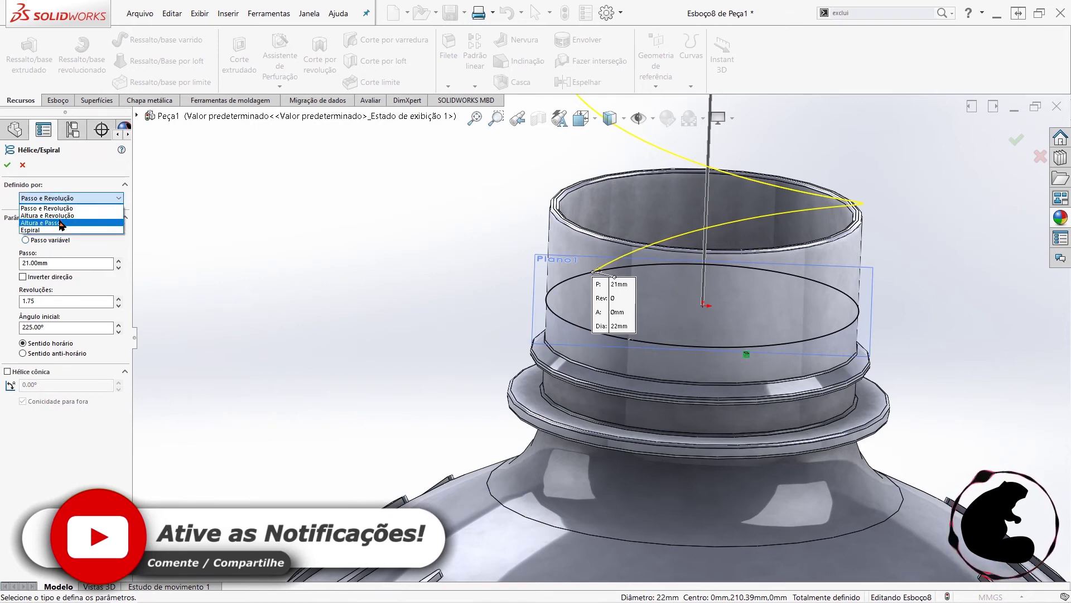
left_click(73, 264)
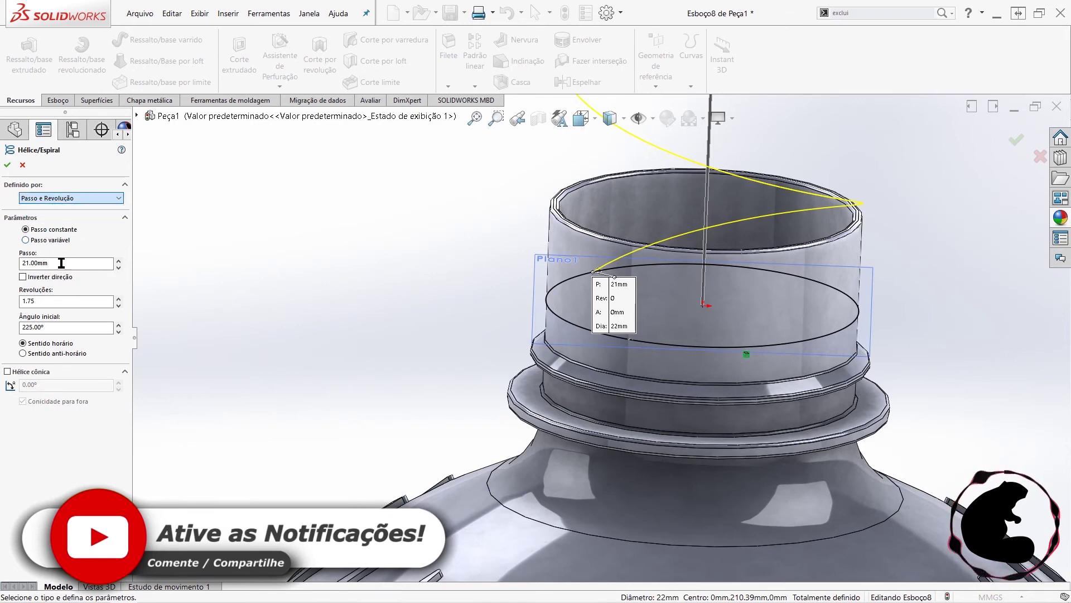
- Give the helix 2.5 mm pitch, 1.75 revolutions and 0° start angle, then create it
double_click(83, 263)
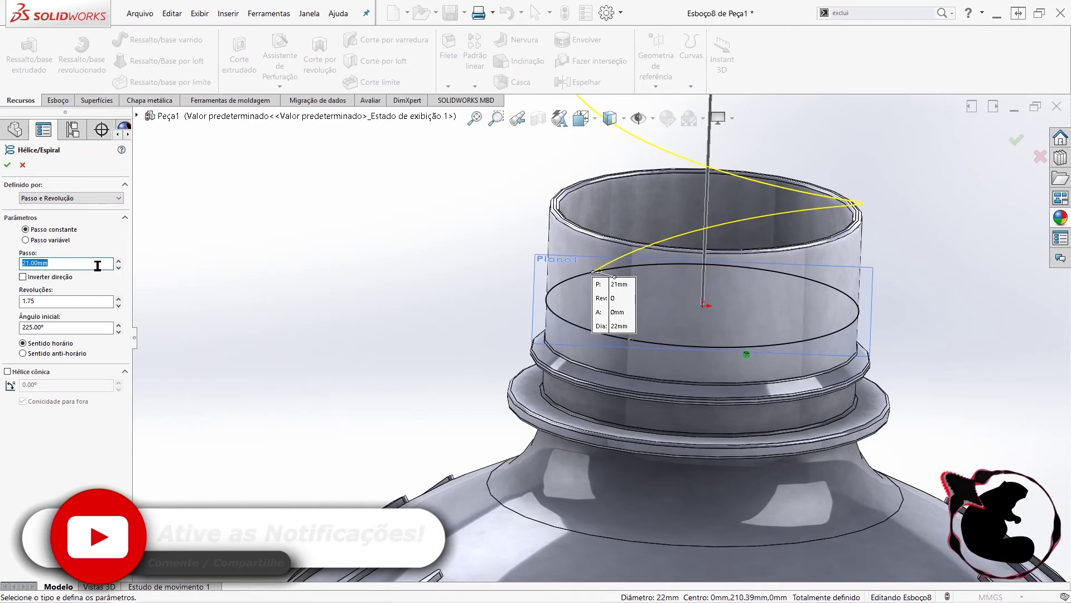
type("2")
key("Return")
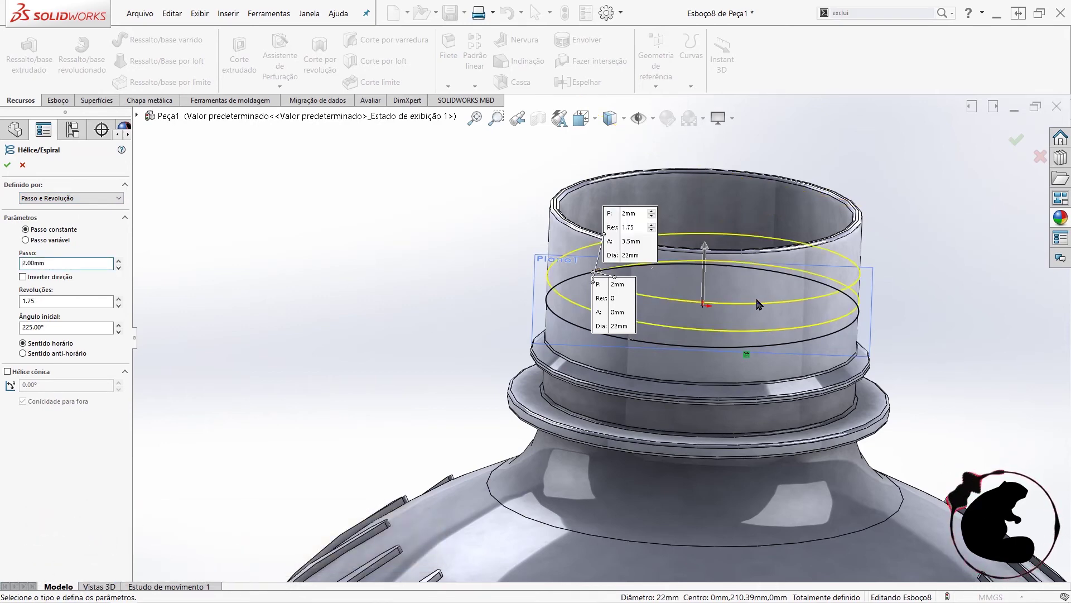
scroll(722, 308, "up", 2)
mouse_move(713, 305)
middle_mouse_down()
mouse_move(812, 248)
mouse_move(858, 249)
mouse_move(840, 254)
middle_mouse_up()
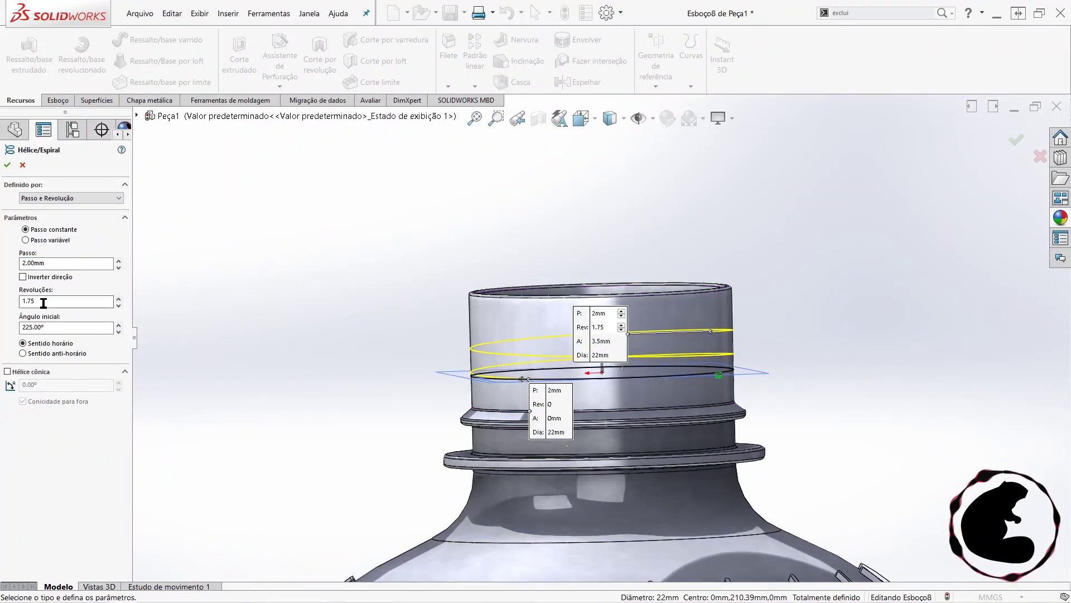
left_click(70, 264)
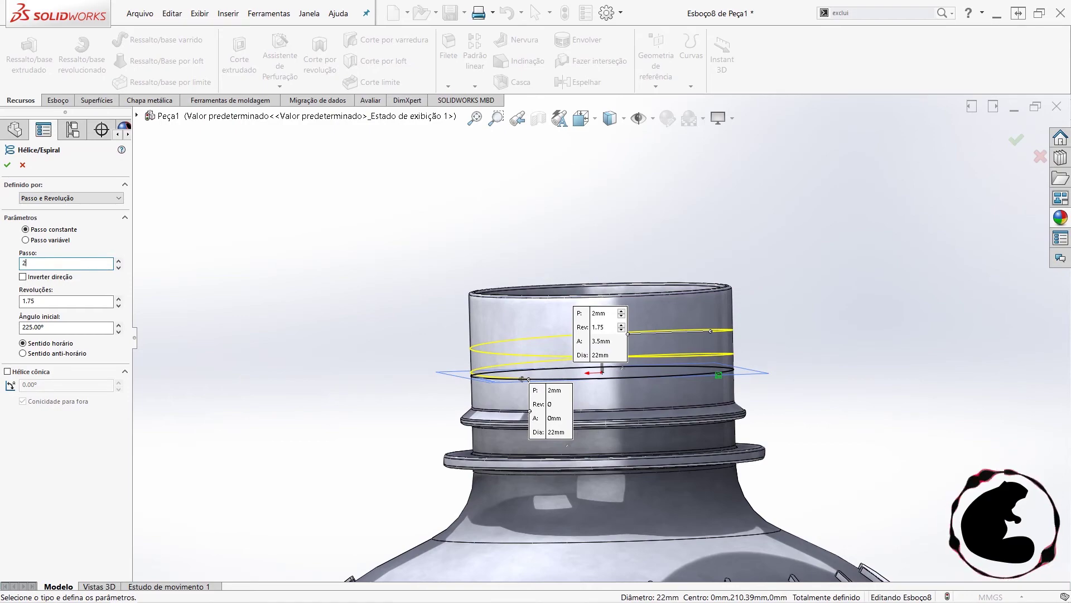
type(".50mm")
mouse_move(774, 279)
middle_mouse_down()
mouse_move(714, 276)
mouse_move(765, 315)
middle_mouse_up()
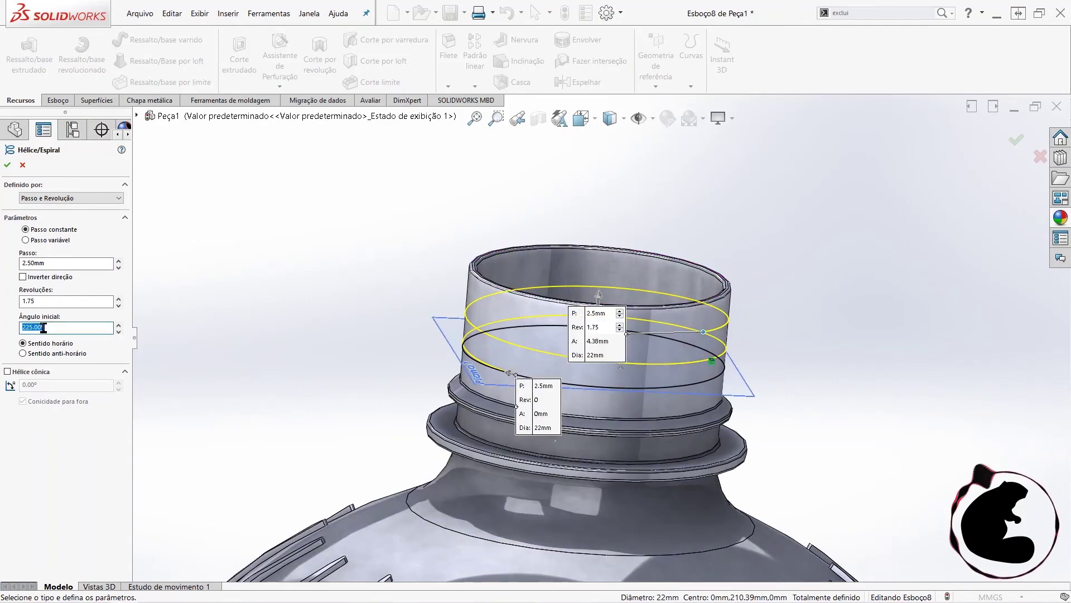
left_click(65, 327)
type("0")
key("Return")
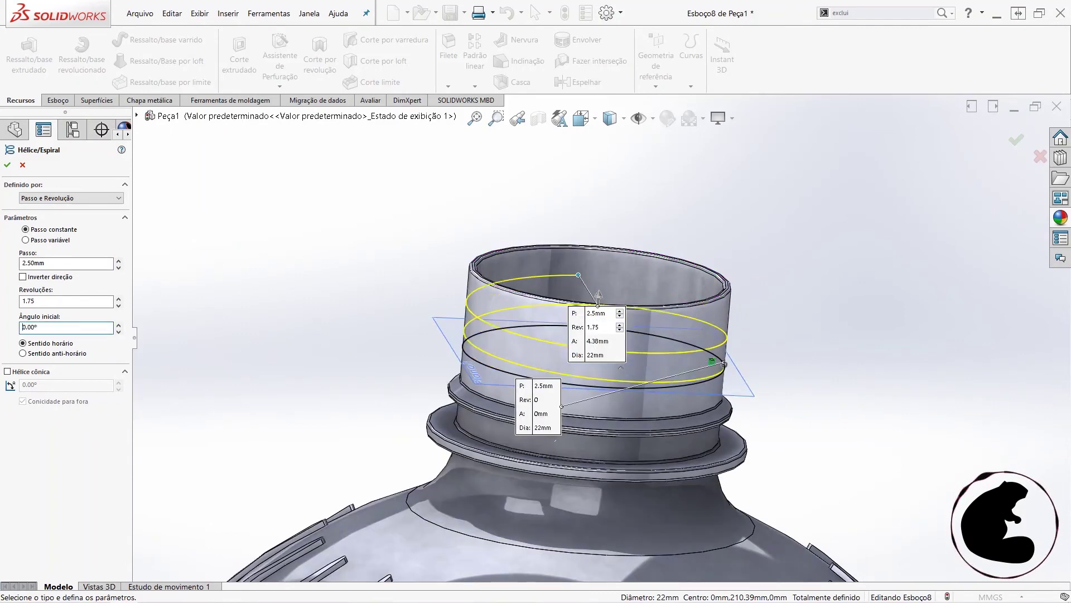
scroll(674, 341, "up", 3)
scroll(666, 366, "up", 3)
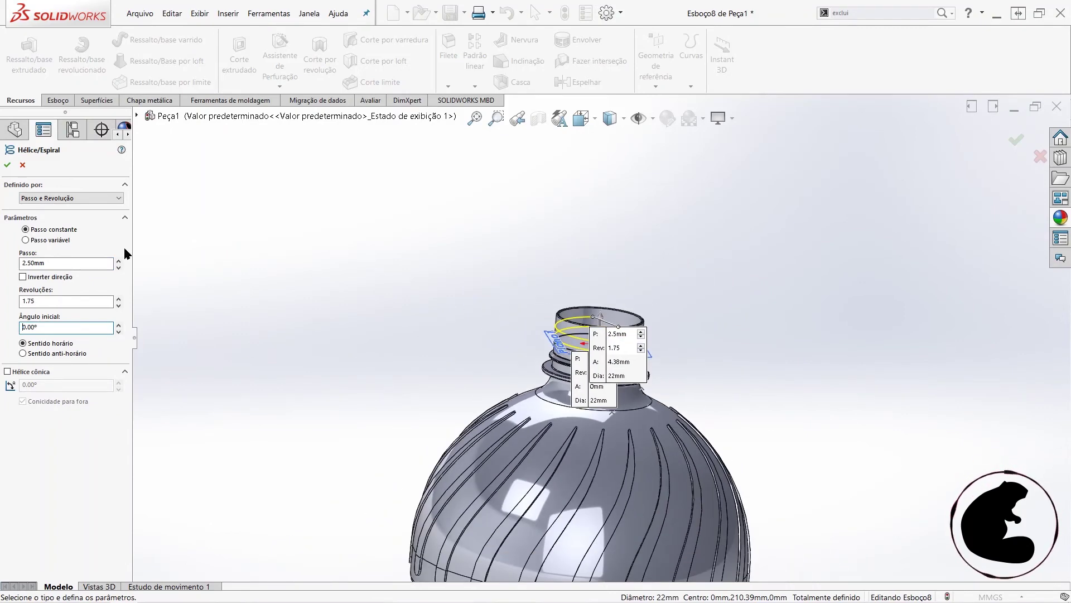
left_click(8, 164)
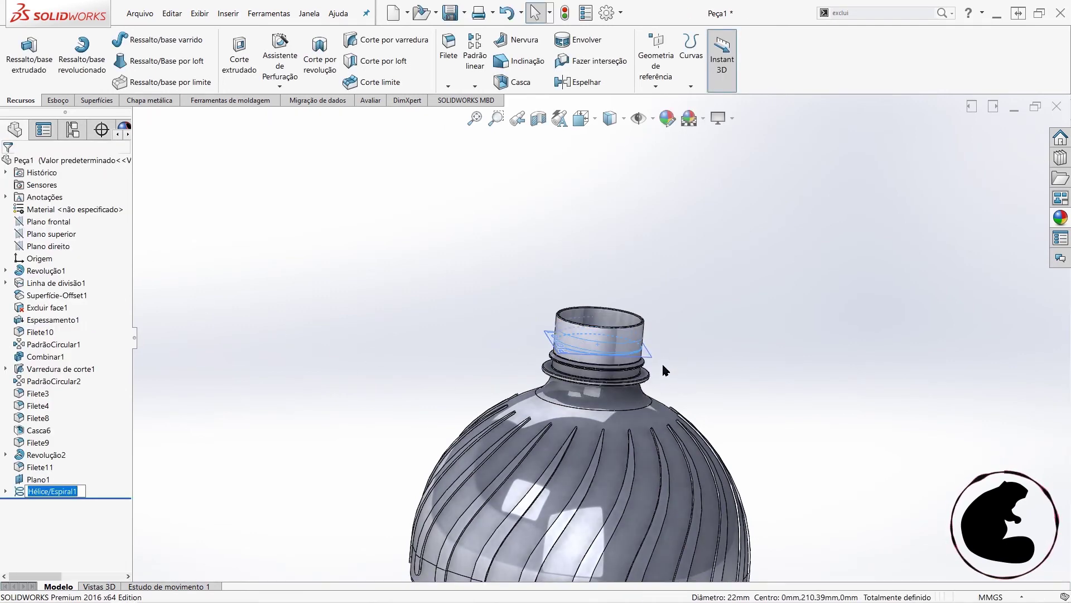
- Edit Hélice/Espiral1 so it winds counterclockwise
middle_click_drag(664, 371, 635, 339)
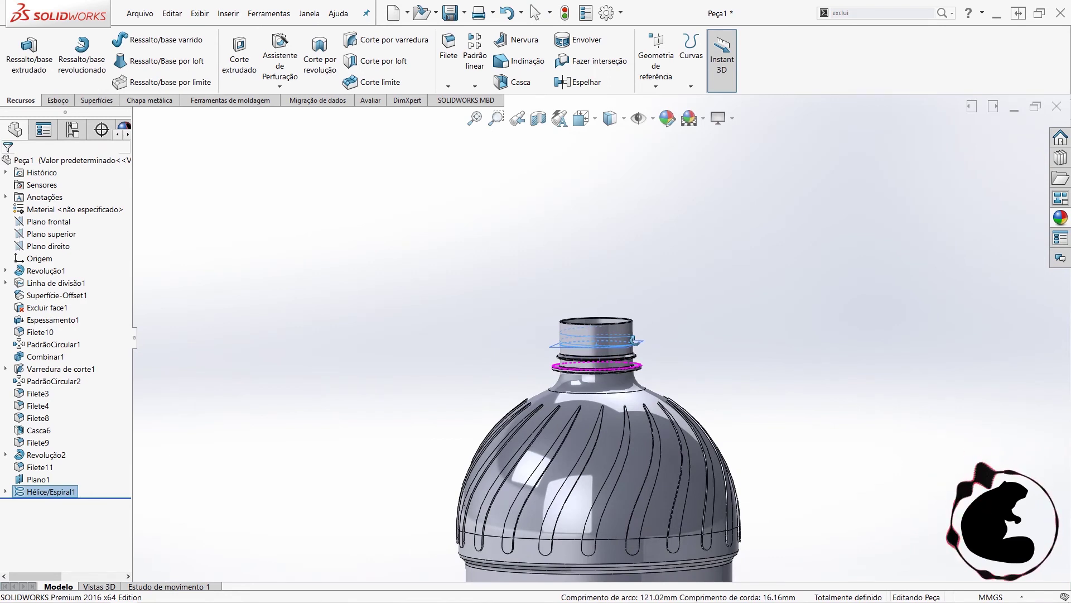
right_click(22, 491)
left_click(35, 331)
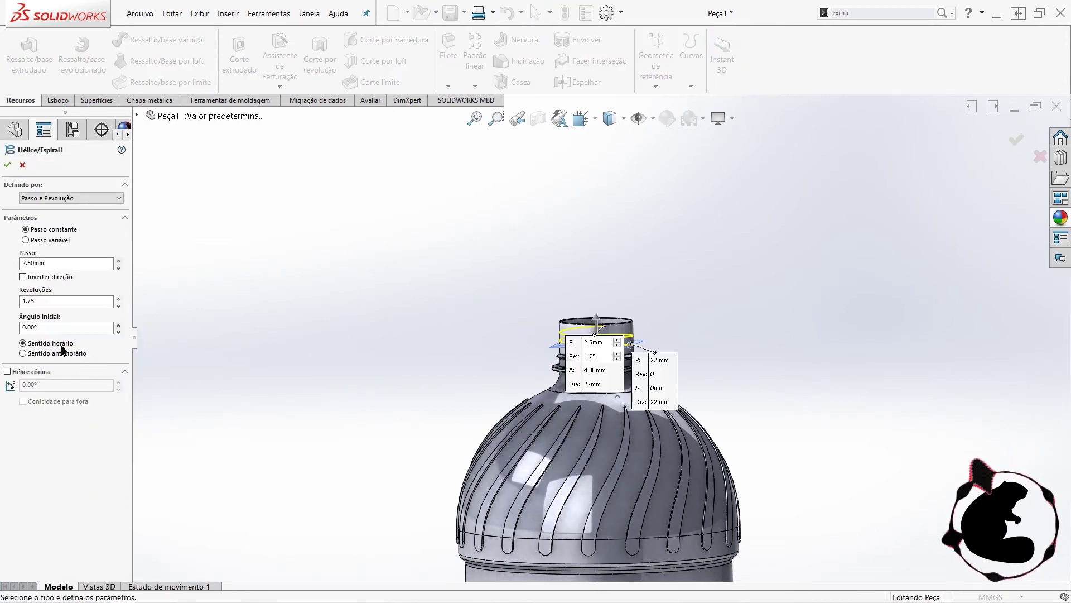
left_click(59, 353)
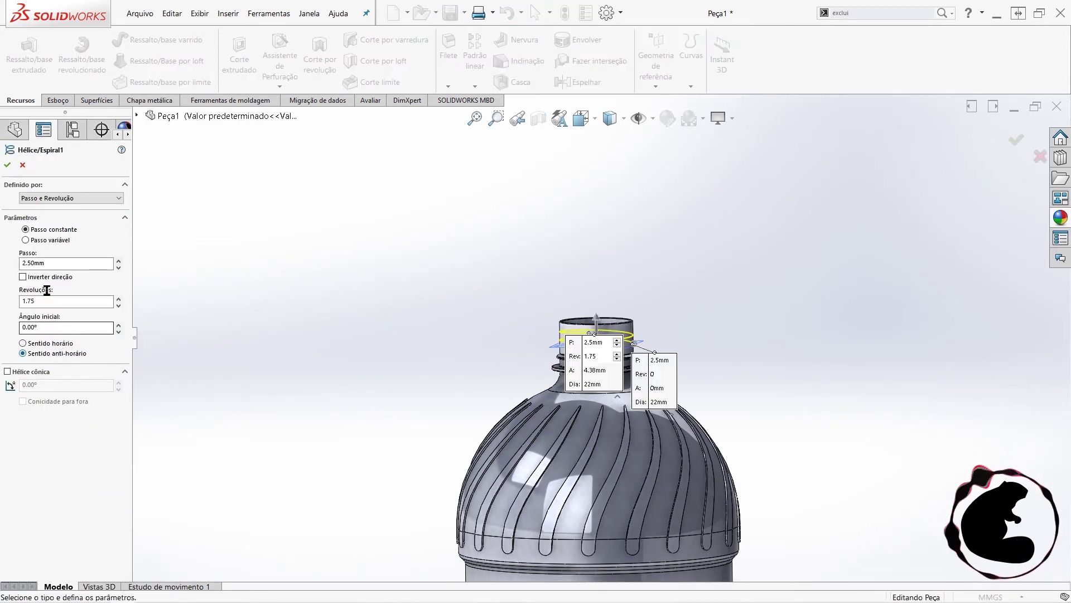
left_click(8, 167)
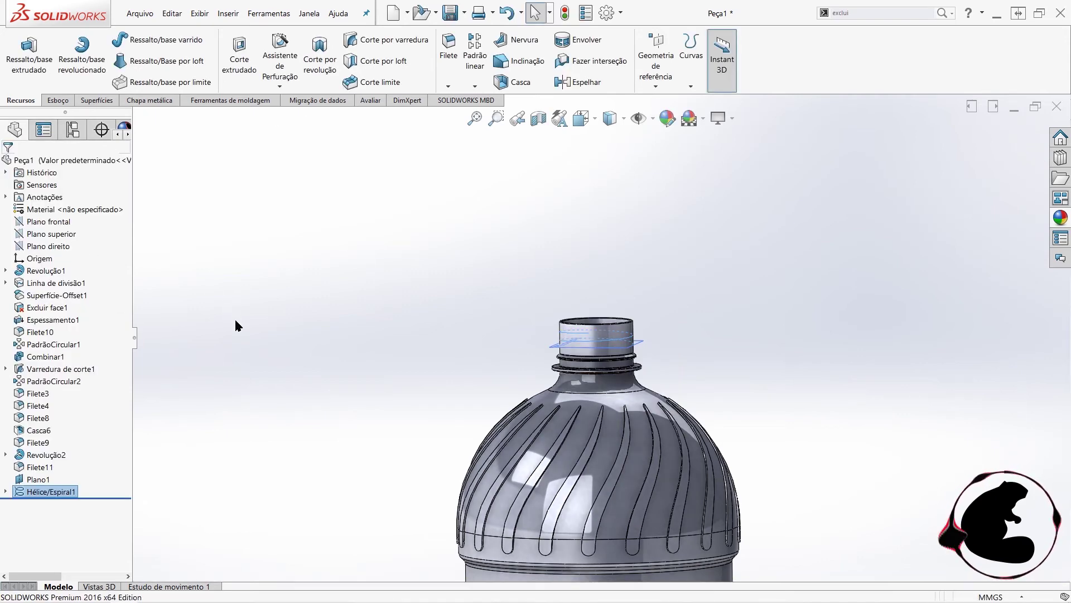
- Orbit and zoom around the bottle neck to inspect the helix
scroll(618, 400, "down", 2)
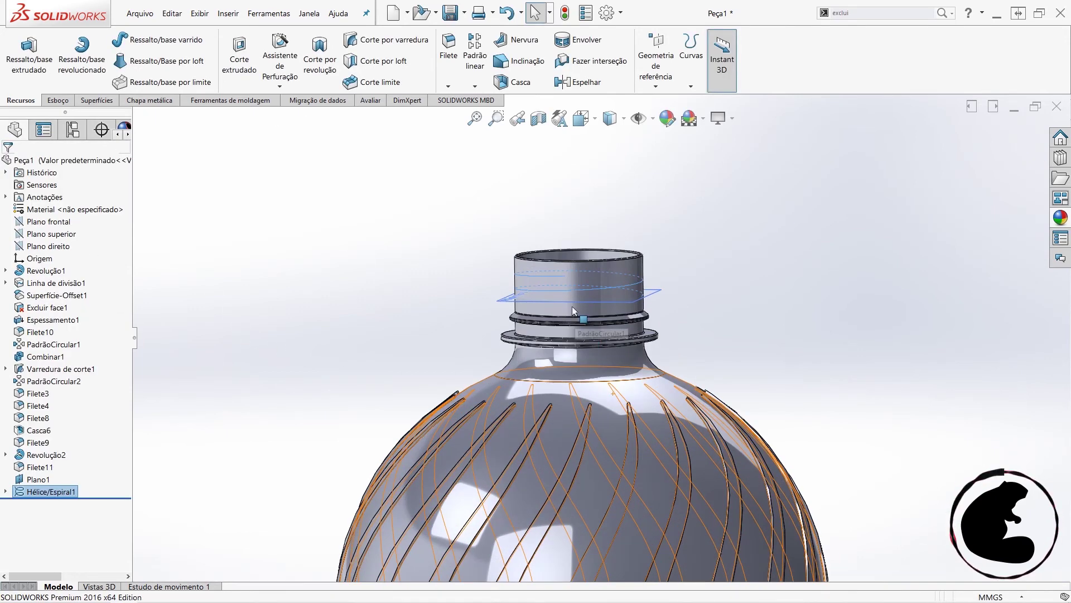
scroll(591, 313, "down", 2)
scroll(591, 312, "down", 1)
scroll(651, 315, "down", 2)
middle_click_drag(651, 316, 614, 352)
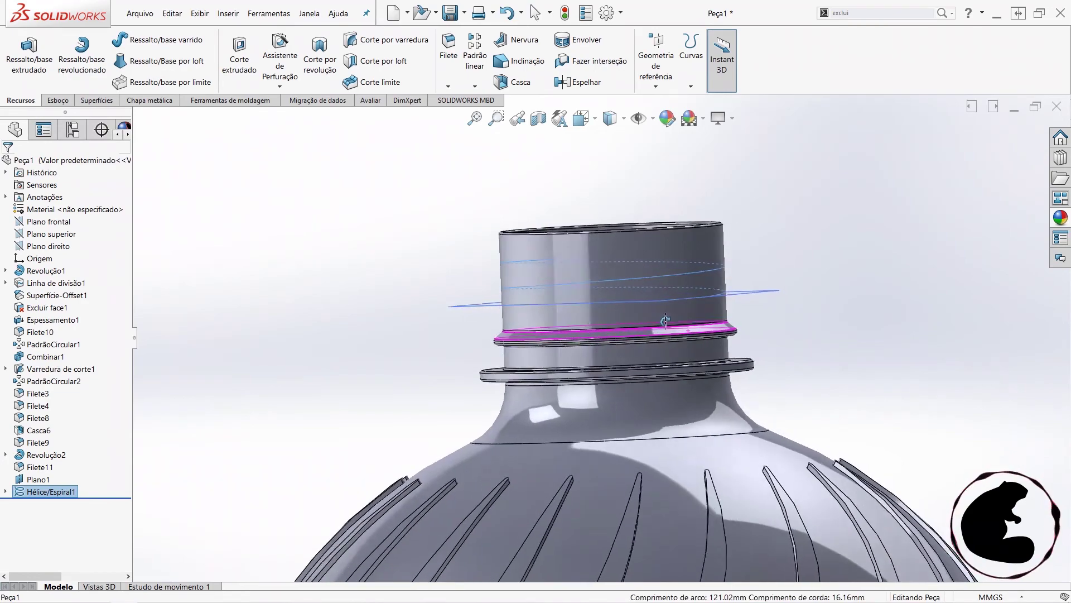
mouse_move(614, 353)
middle_mouse_down()
mouse_move(766, 343)
mouse_move(686, 276)
middle_mouse_up()
scroll(766, 342, "up", 1)
scroll(766, 342, "up", 1)
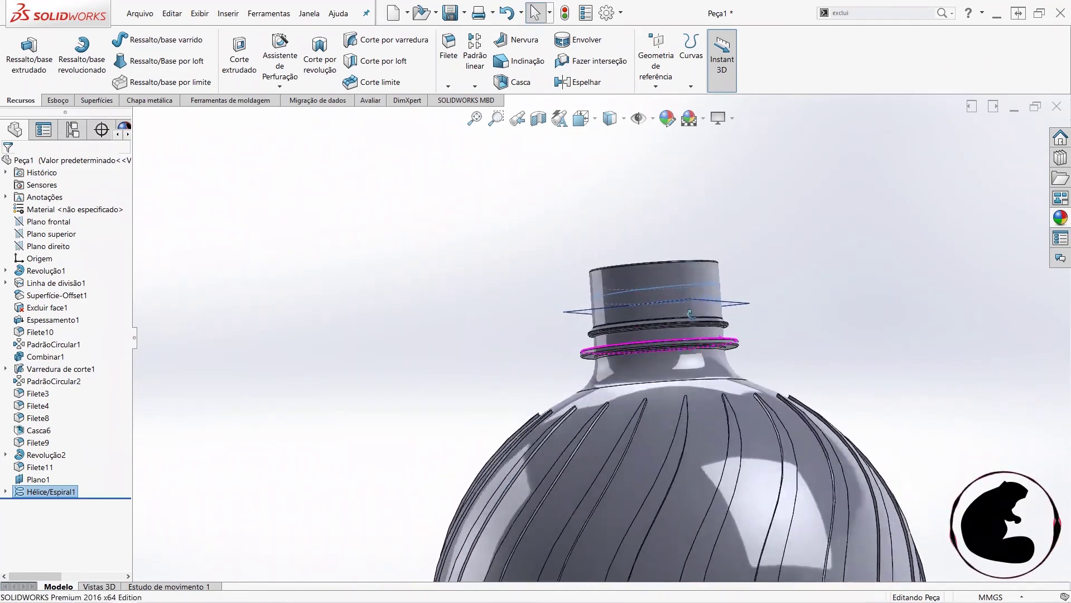
scroll(685, 275, "down", 3)
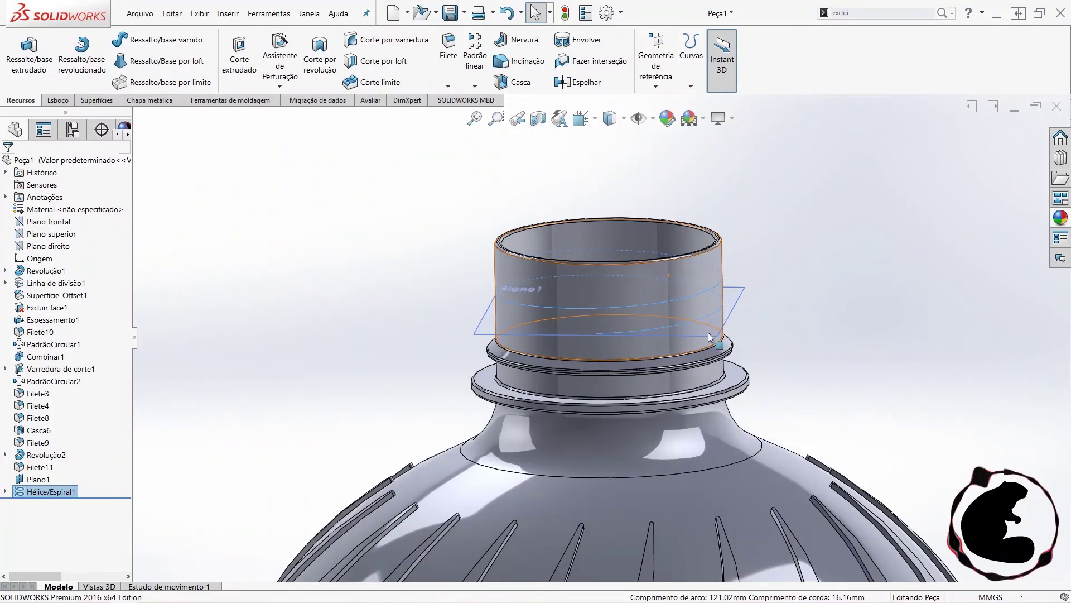
left_click(422, 344)
middle_click_drag(422, 345, 443, 313)
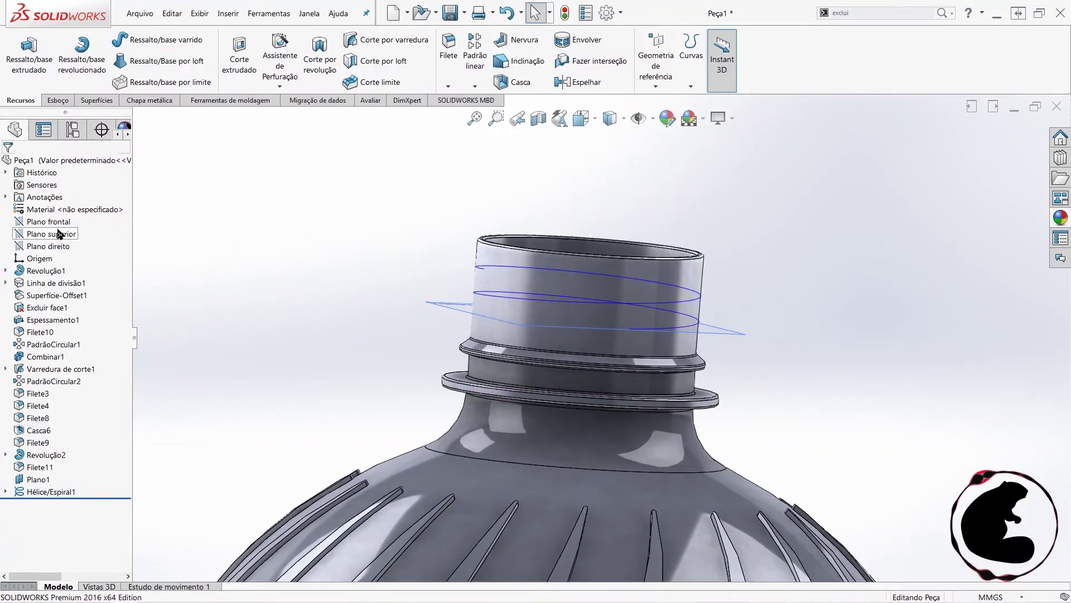
- View the right plane face-on and start sketch Esboço9 on it
left_click(56, 246)
mouse_move(680, 406)
middle_mouse_down()
mouse_move(708, 421)
mouse_move(675, 433)
middle_mouse_up()
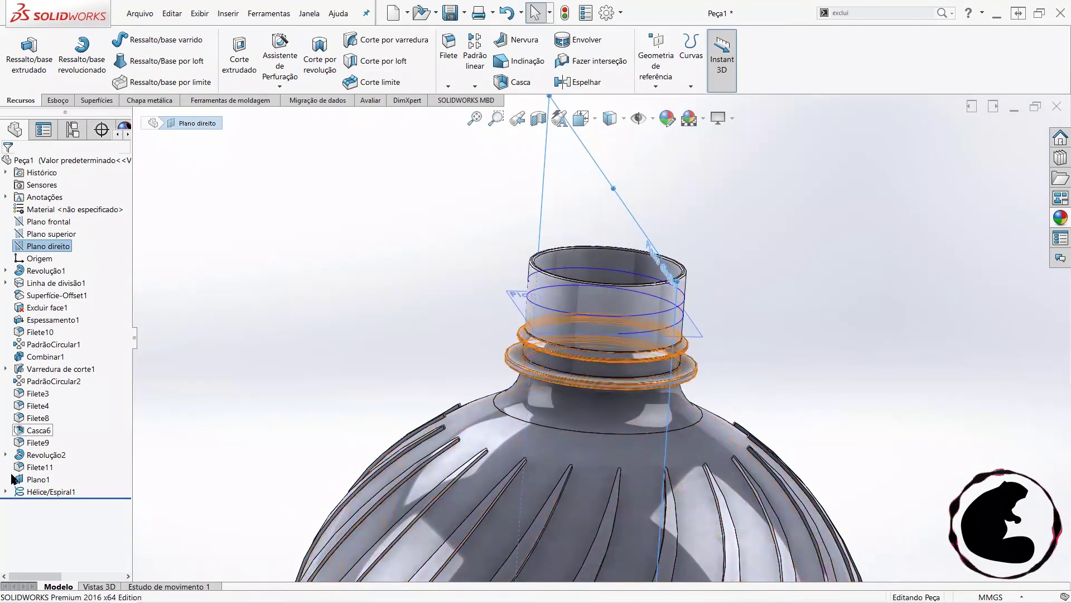
right_click(66, 248)
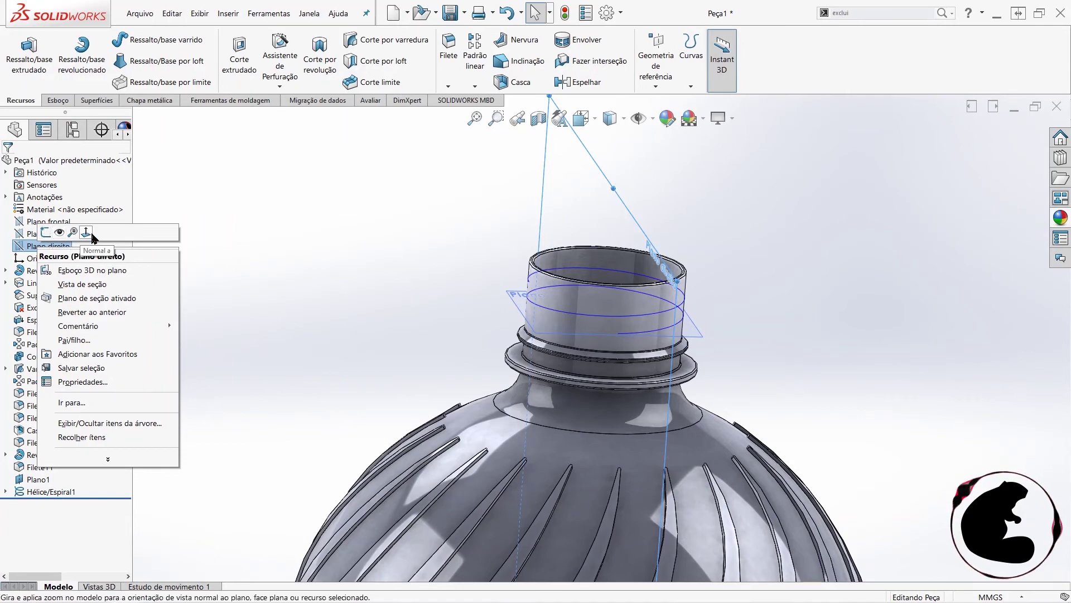
left_click(88, 233)
left_click(56, 101)
- Start a new sketch on the right plane and zoom in on the neck's helix start
left_click(18, 53)
scroll(613, 140, "down", 2)
scroll(611, 162, "down", 2)
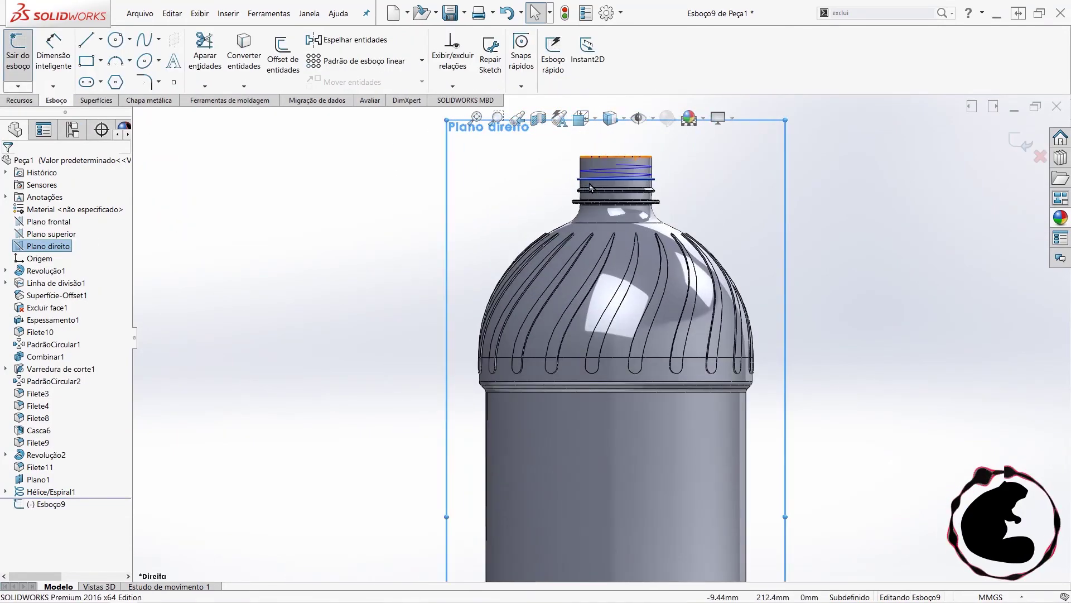
scroll(610, 184, "down", 2)
scroll(610, 203, "down", 3)
scroll(609, 202, "down", 2)
scroll(578, 240, "down", 3)
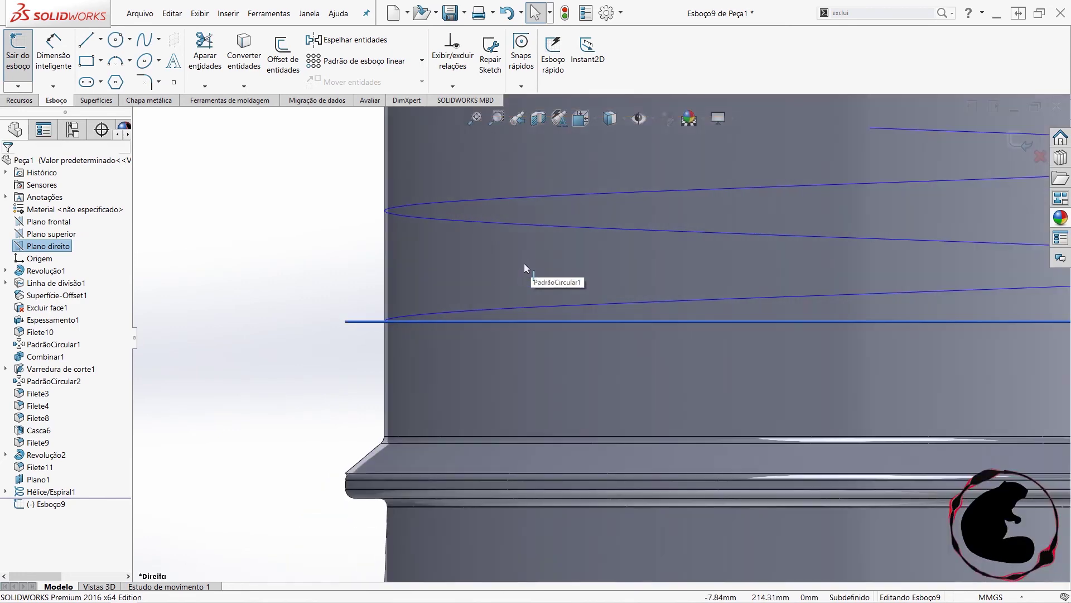
scroll(524, 263, "down", 1)
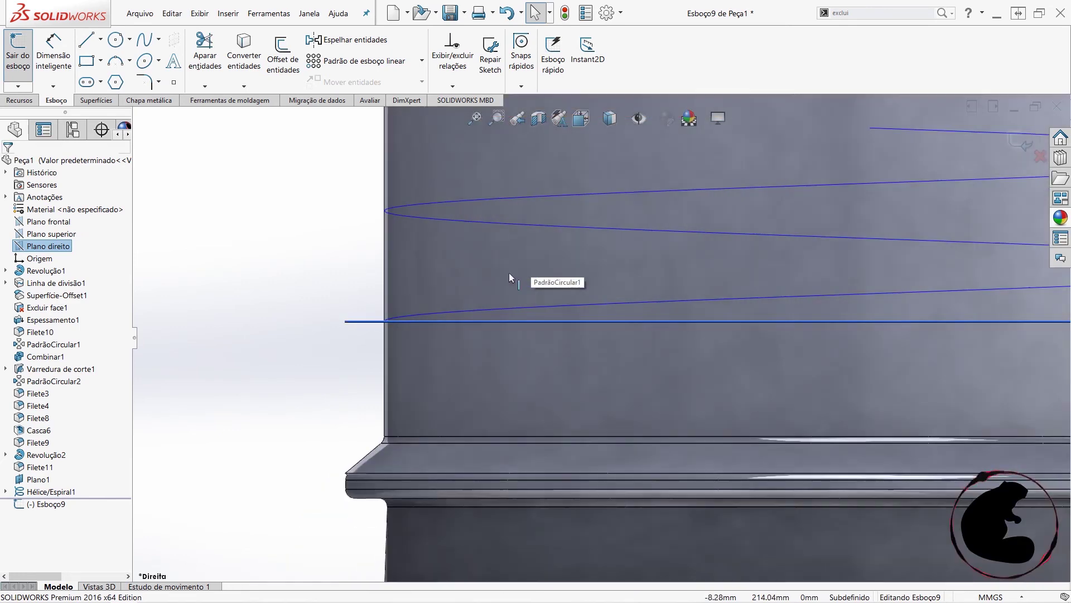
- Draw a closed four-sided trapezoidal thread profile with lines beside the helix start
left_click(88, 44)
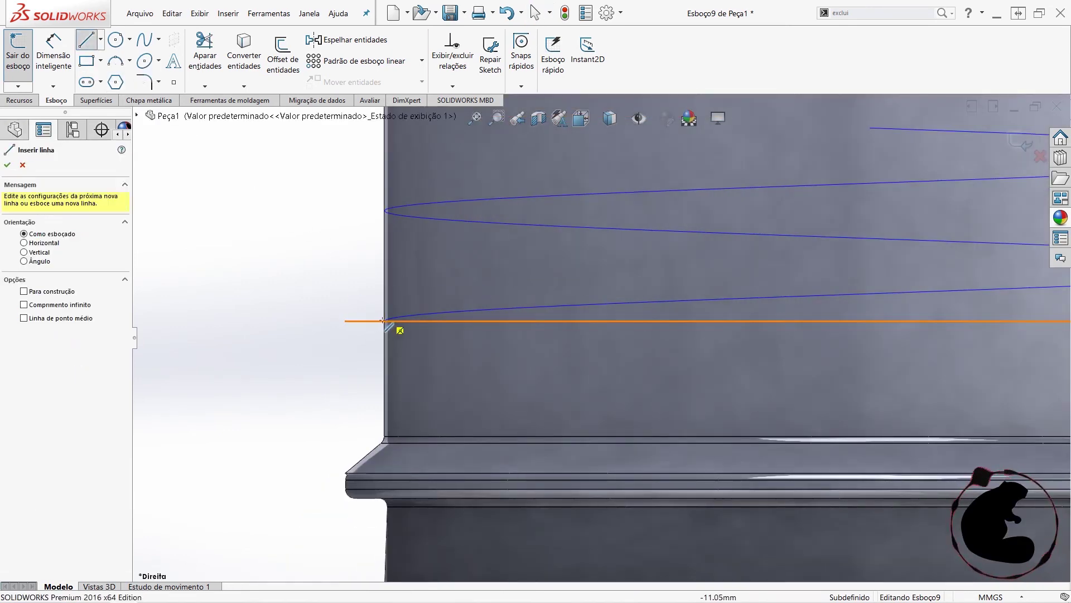
left_click(378, 320)
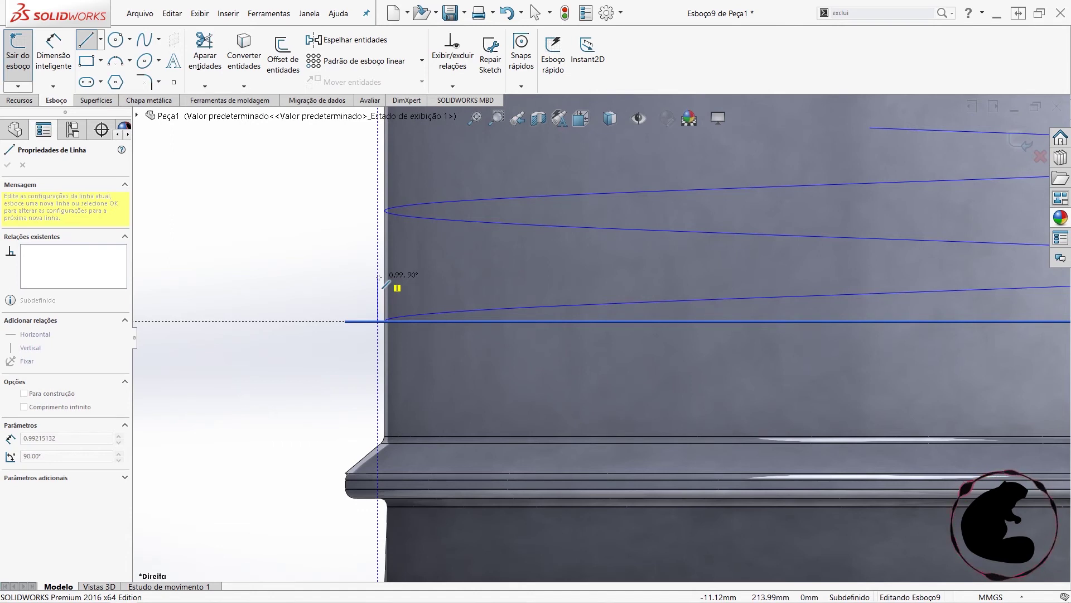
left_click(377, 277)
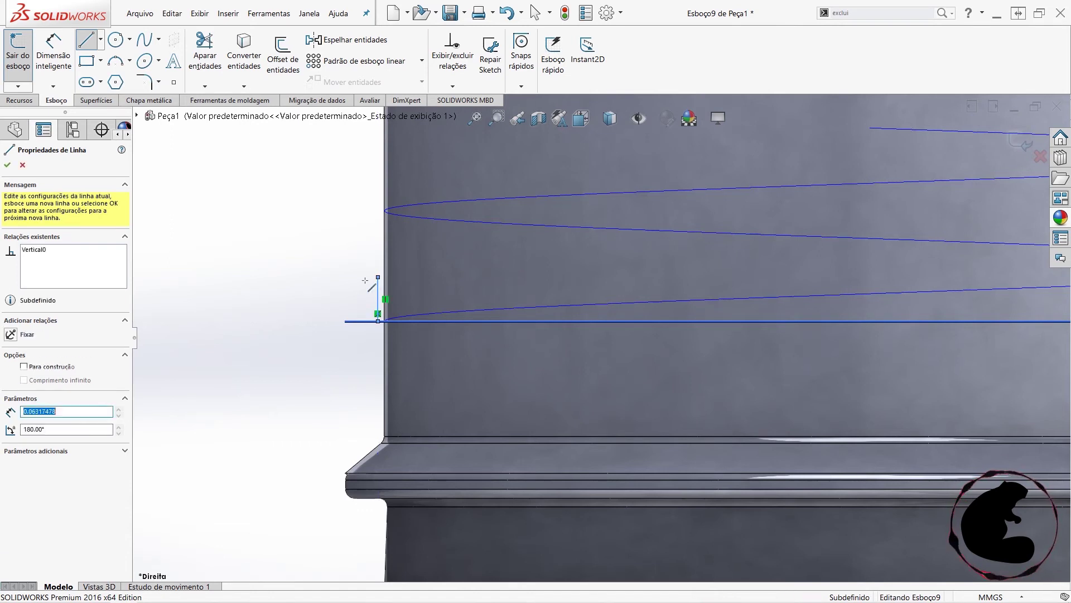
left_click(321, 295)
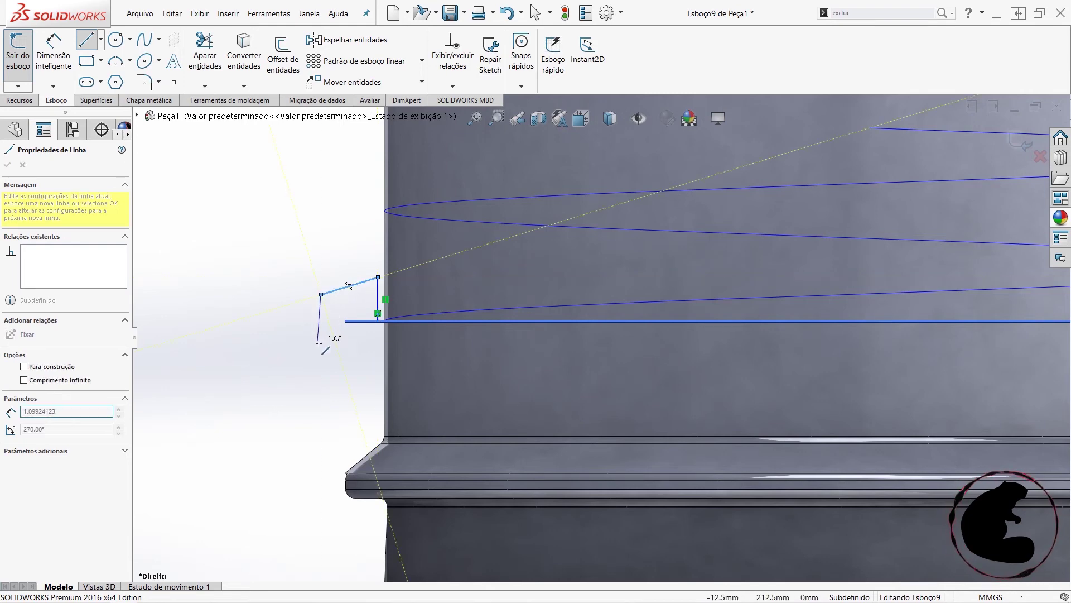
left_click(321, 344)
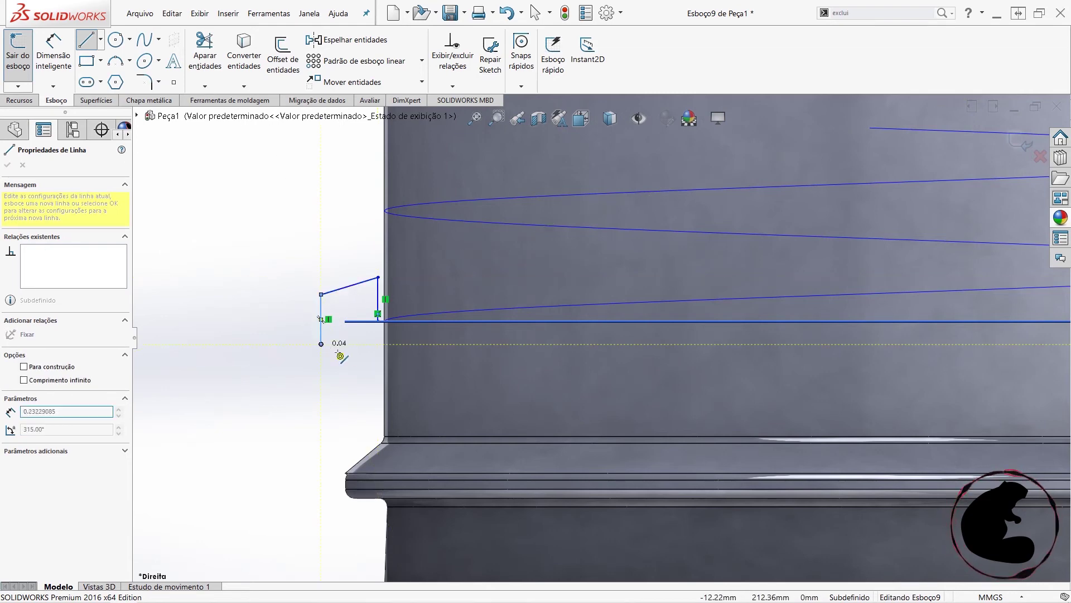
left_click(373, 368)
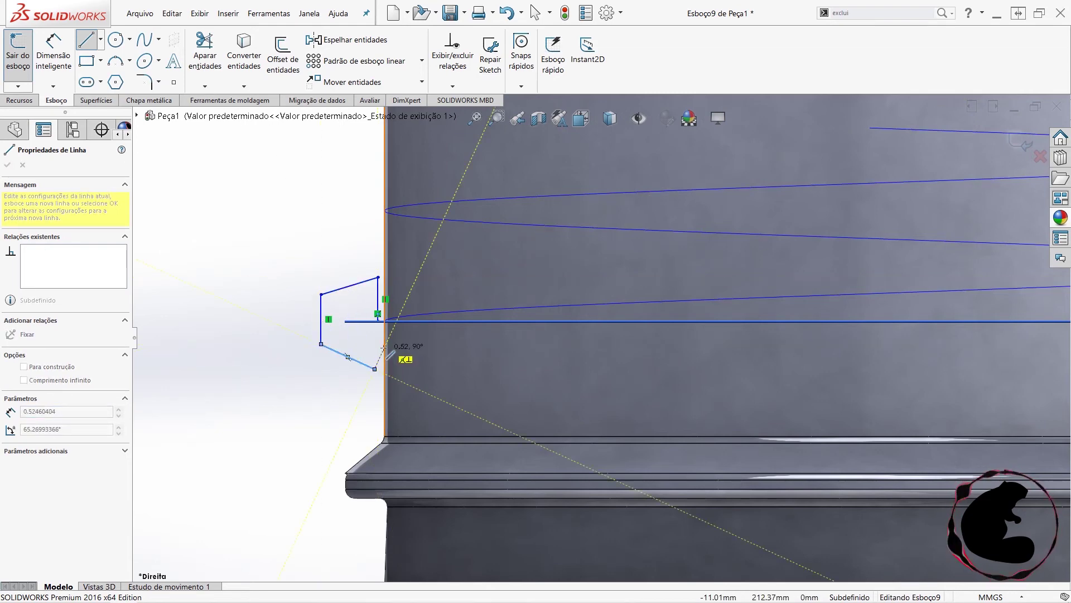
key("Escape")
scroll(379, 324, "down", 1)
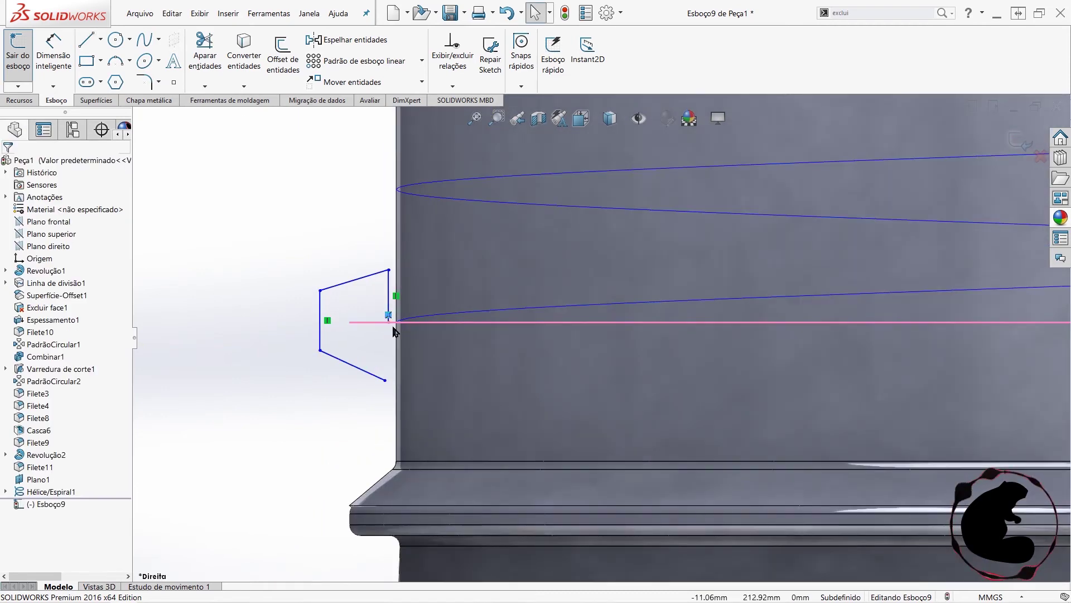
left_click_drag(389, 323, 385, 380)
key("Escape")
scroll(391, 321, "down", 1)
- Draw a vertical construction centreline above the neck
scroll(391, 321, "down", 2)
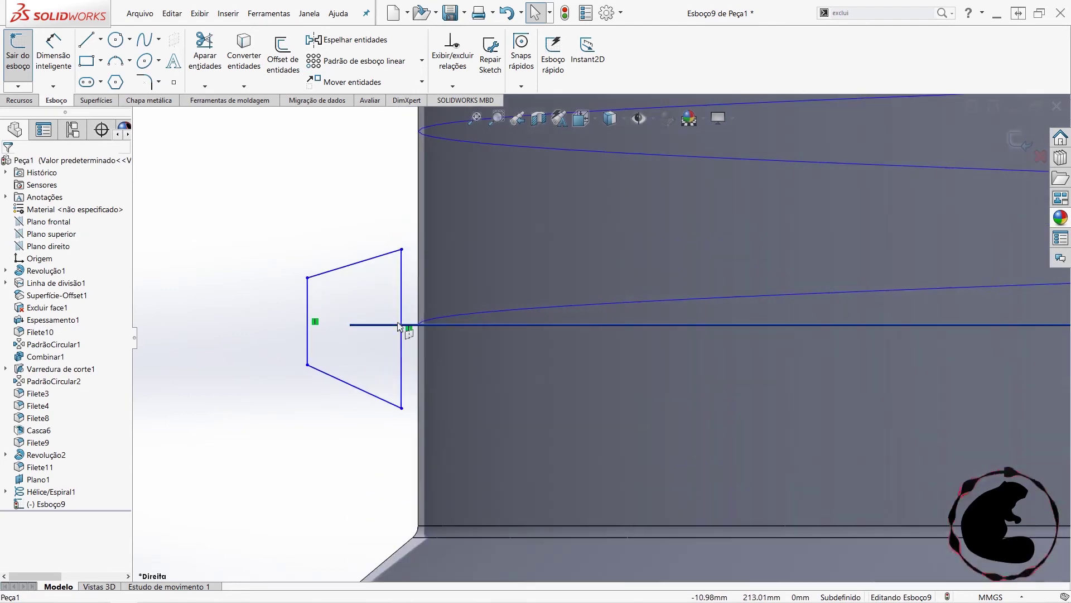
left_click(53, 53)
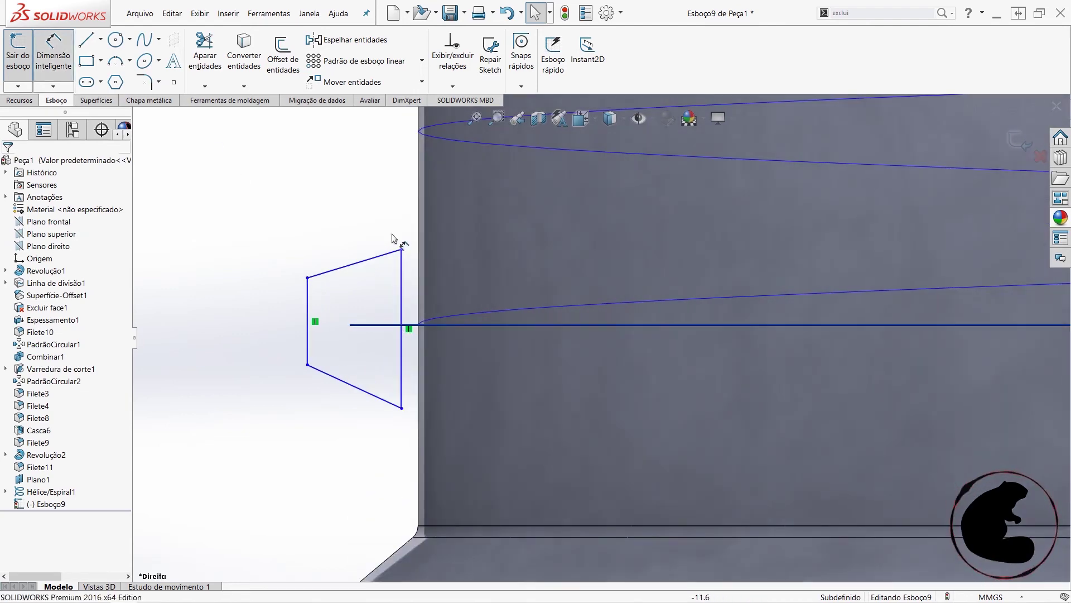
left_click(402, 276)
scroll(411, 281, "up", 4)
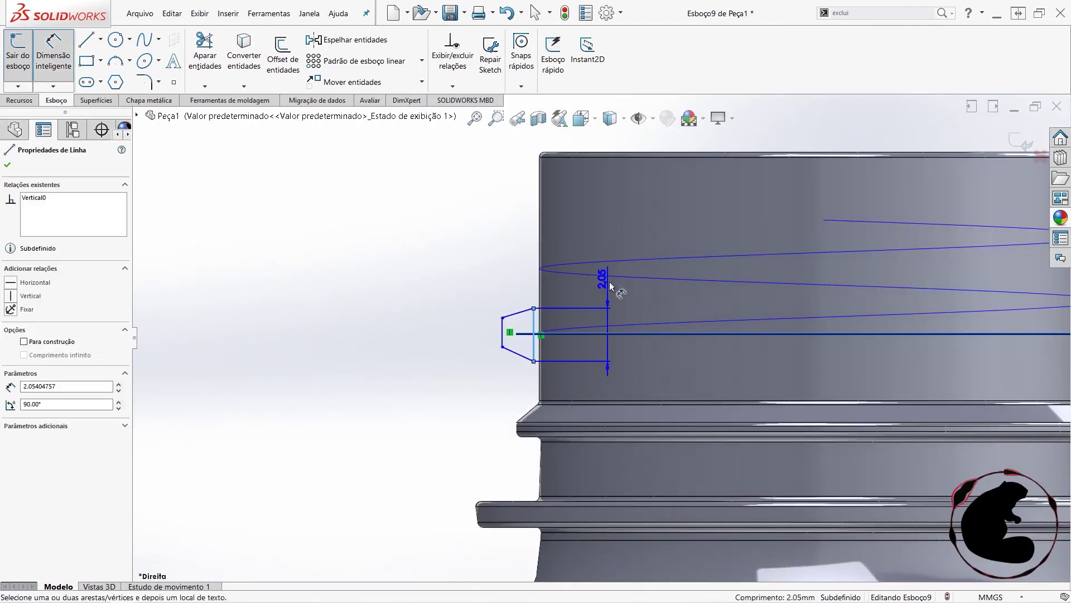
key("Escape")
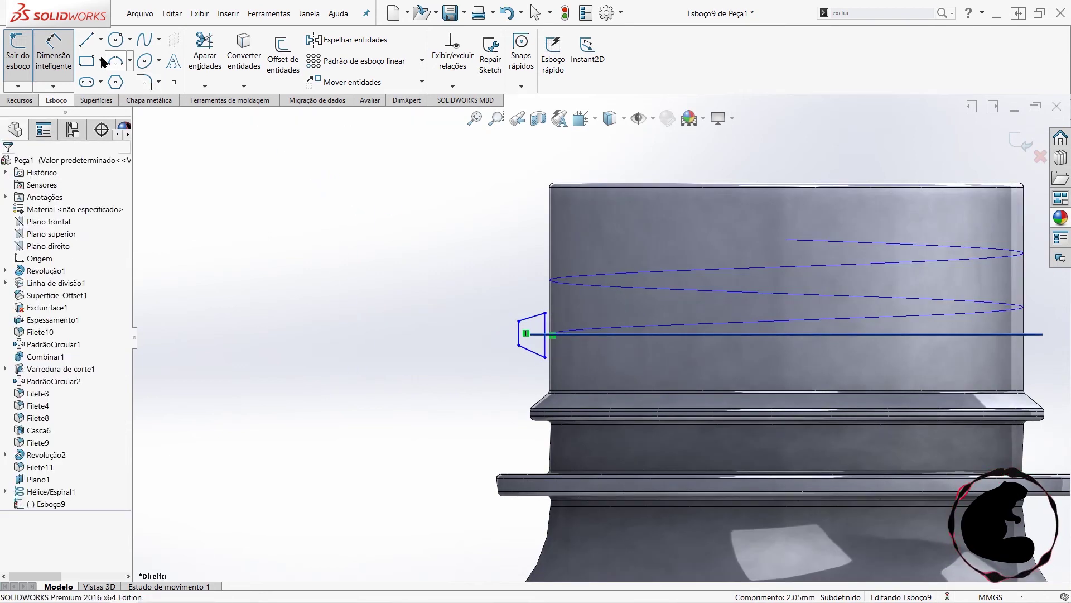
left_click(100, 39)
left_click(120, 71)
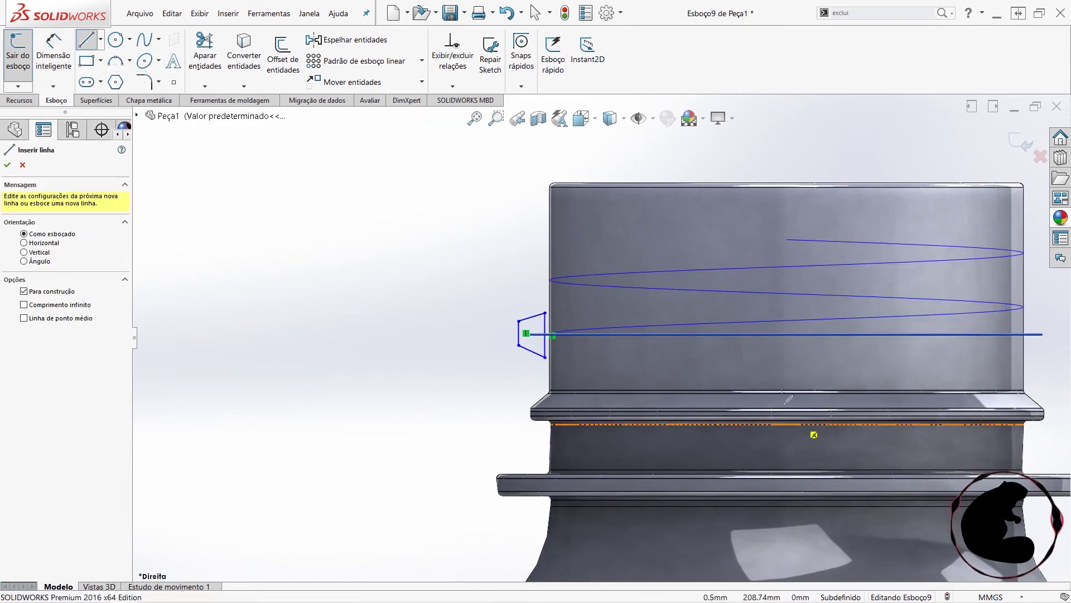
left_click(787, 136)
left_click(787, 219)
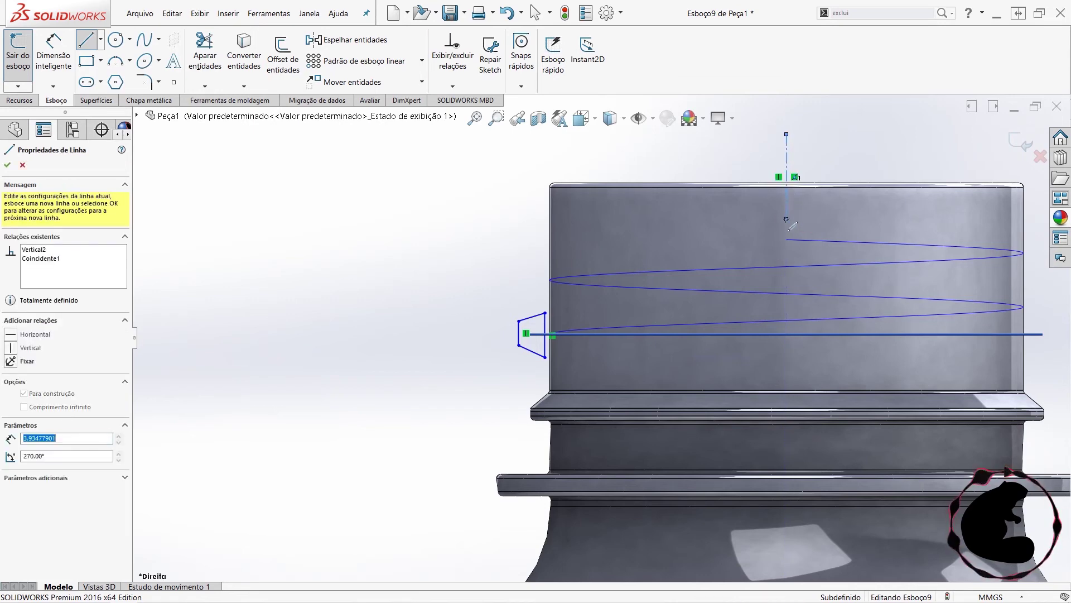
key("Escape")
- Dimension the distance from the centreline to the thread profile as 11 mm
left_click(53, 56)
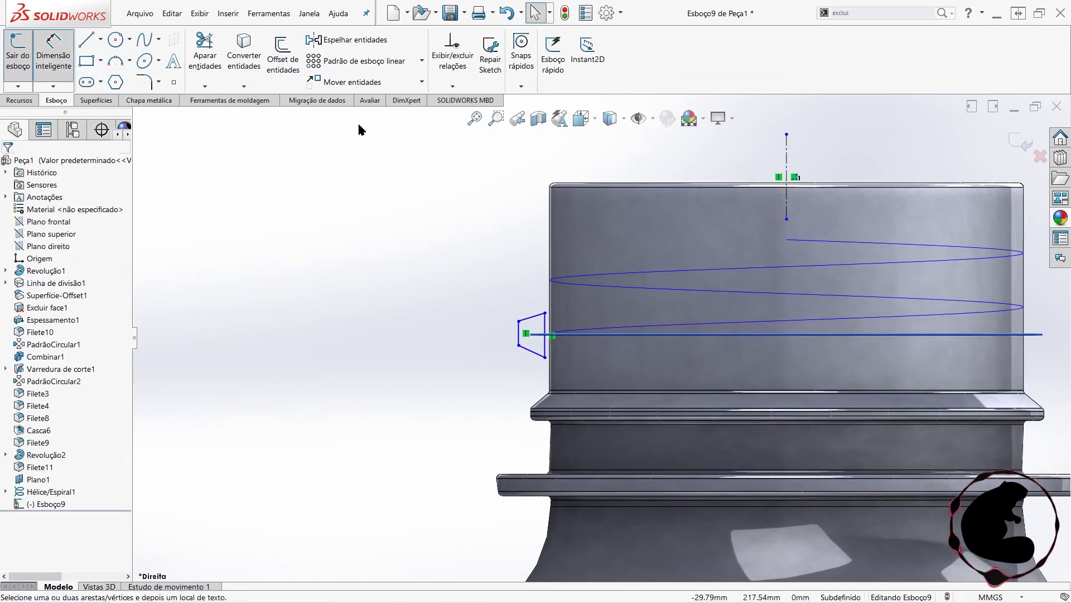
left_click(787, 156)
left_click(545, 312)
left_click(468, 198)
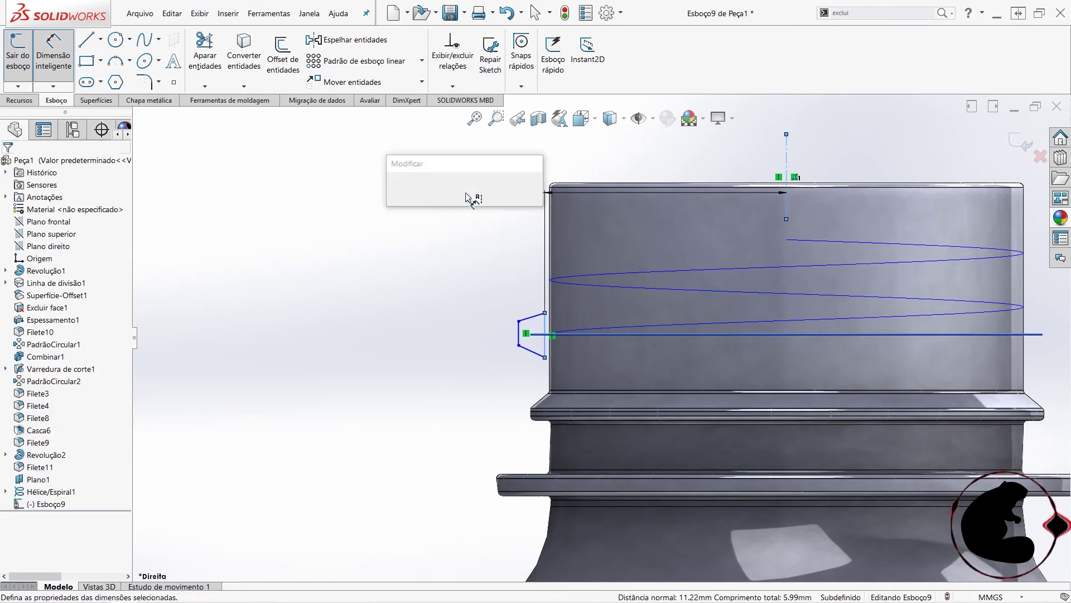
type("1")
key("Return")
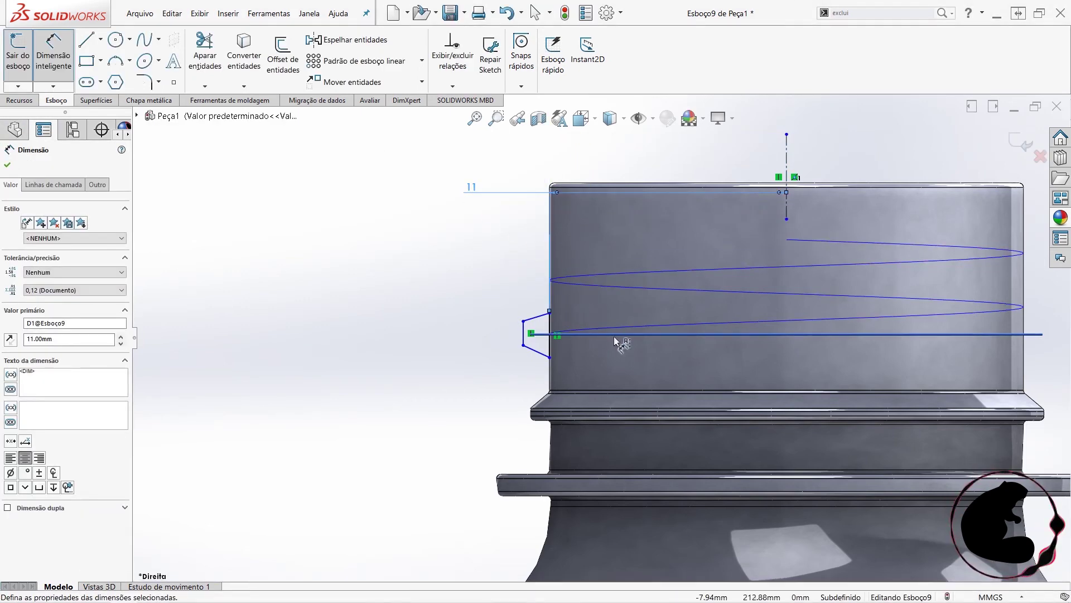
- Dimension the thread profile's width between its vertical edges as 1 mm
scroll(614, 338, "down", 3)
scroll(567, 329, "down", 2)
scroll(508, 328, "down", 1)
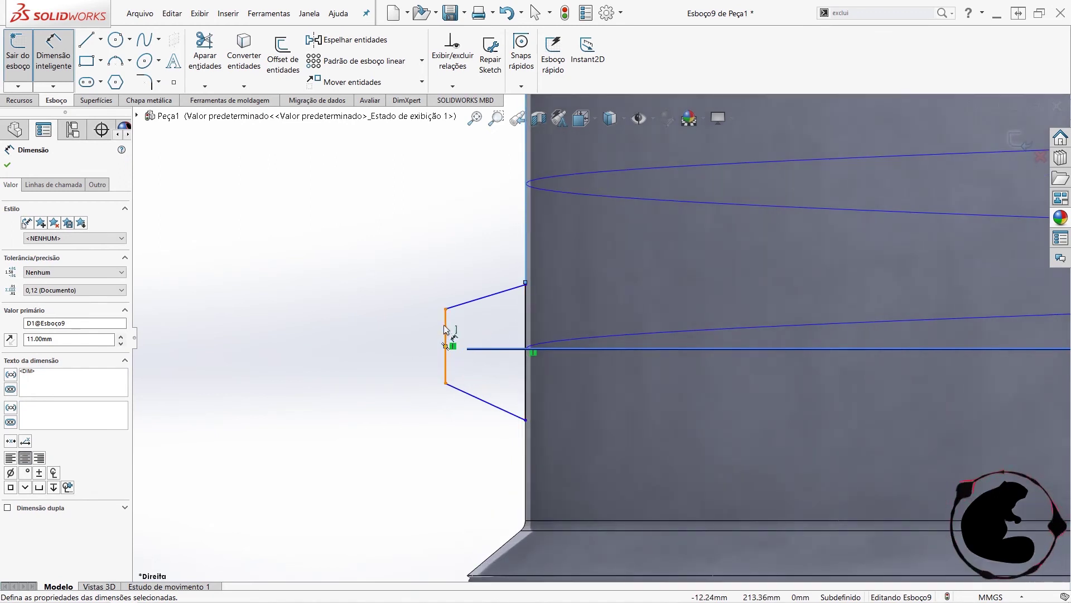
left_click(446, 329)
left_click(524, 313)
left_click(383, 278)
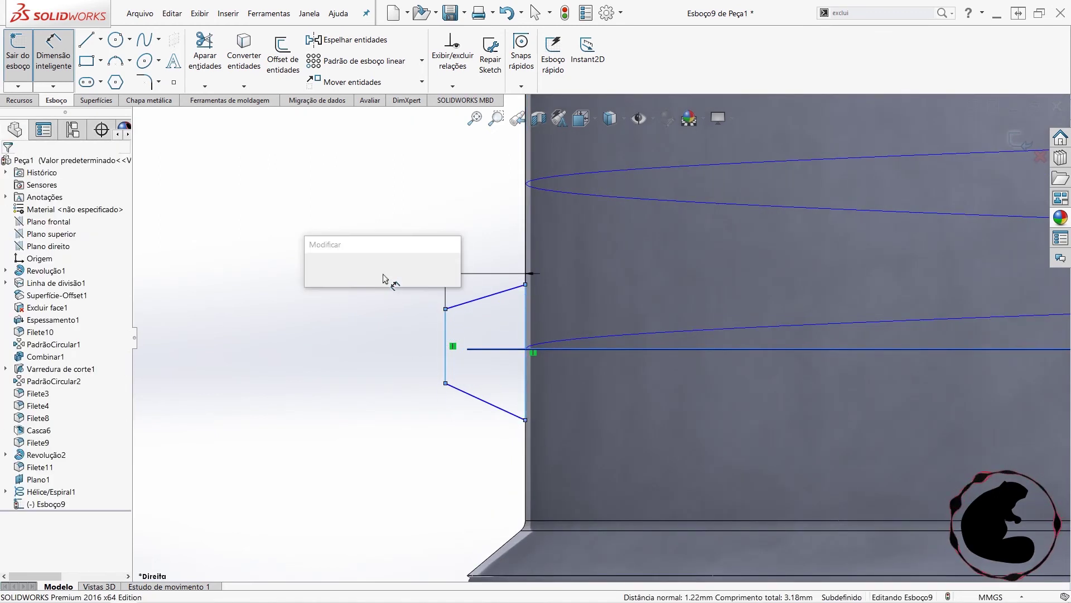
type("1.00mm")
key("Return")
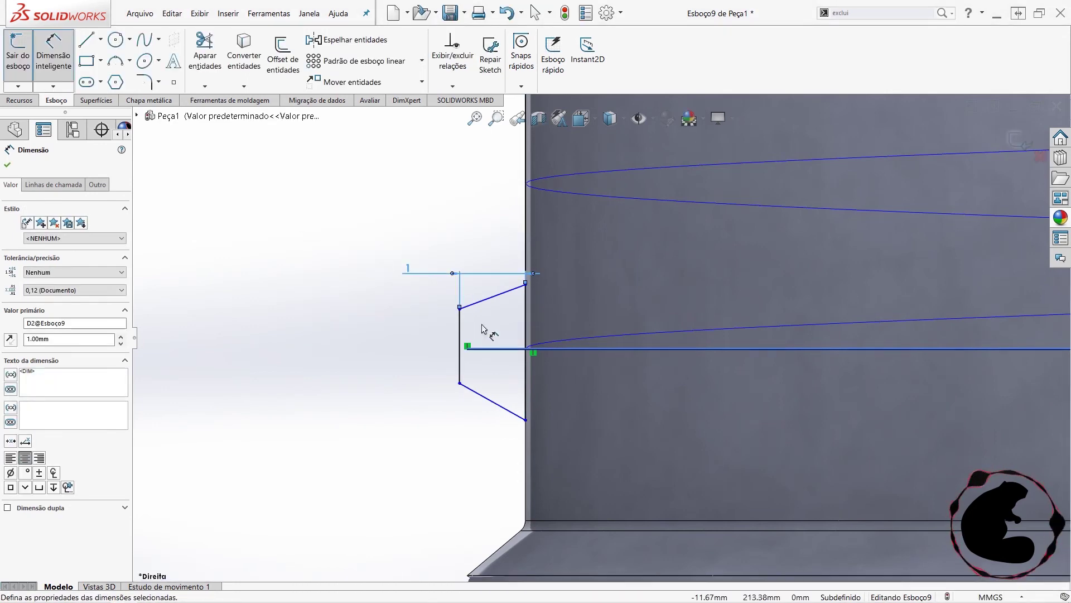
scroll(488, 351, "down", 3)
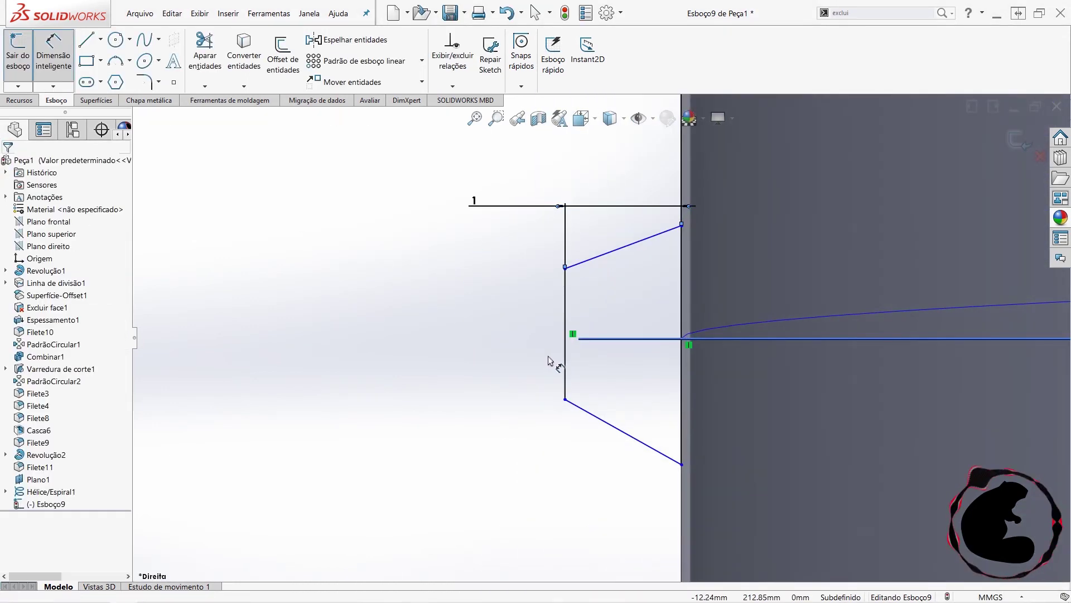
key("Escape")
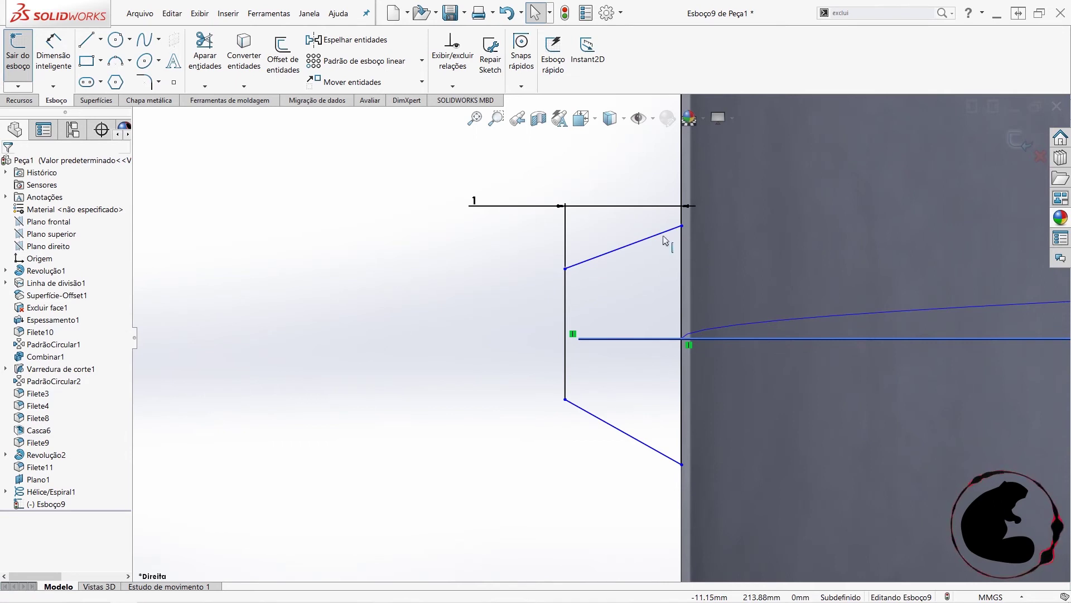
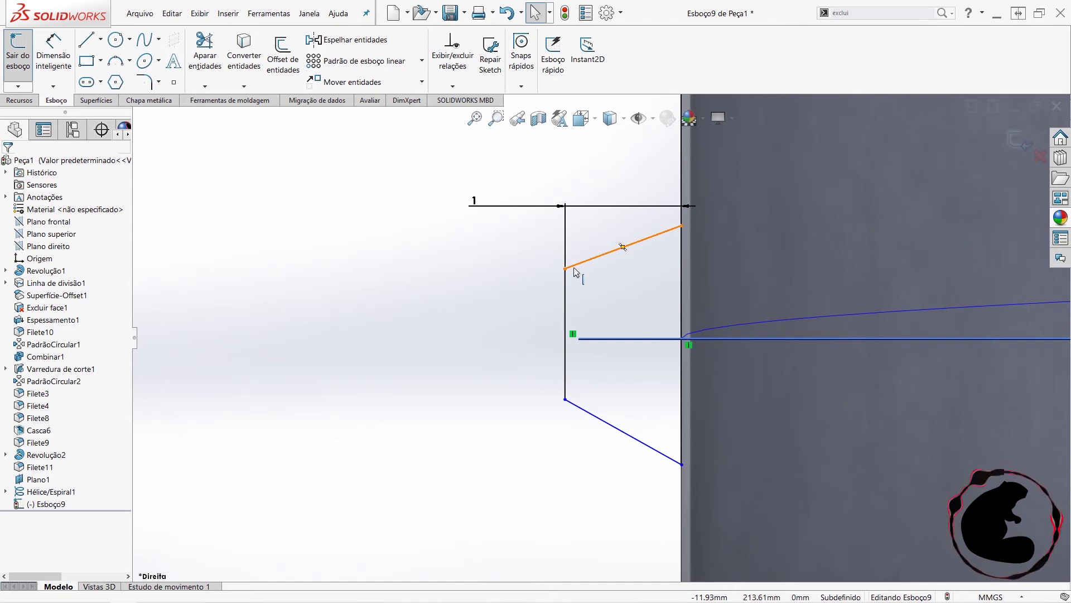
- Make the thread profile's endpoints coincident with Plano1
left_click(565, 335)
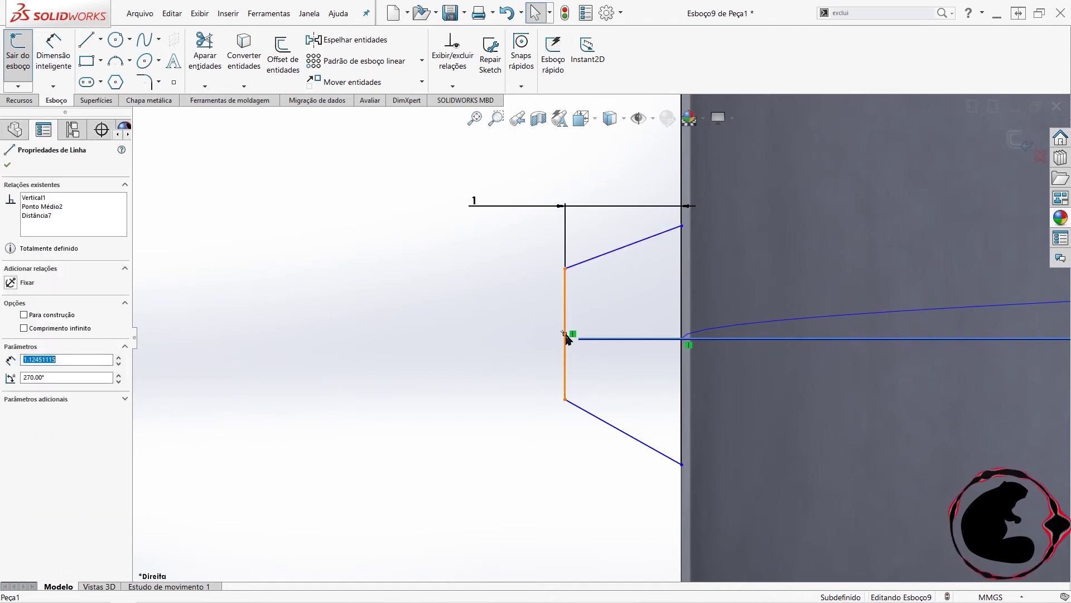
left_click(609, 339)
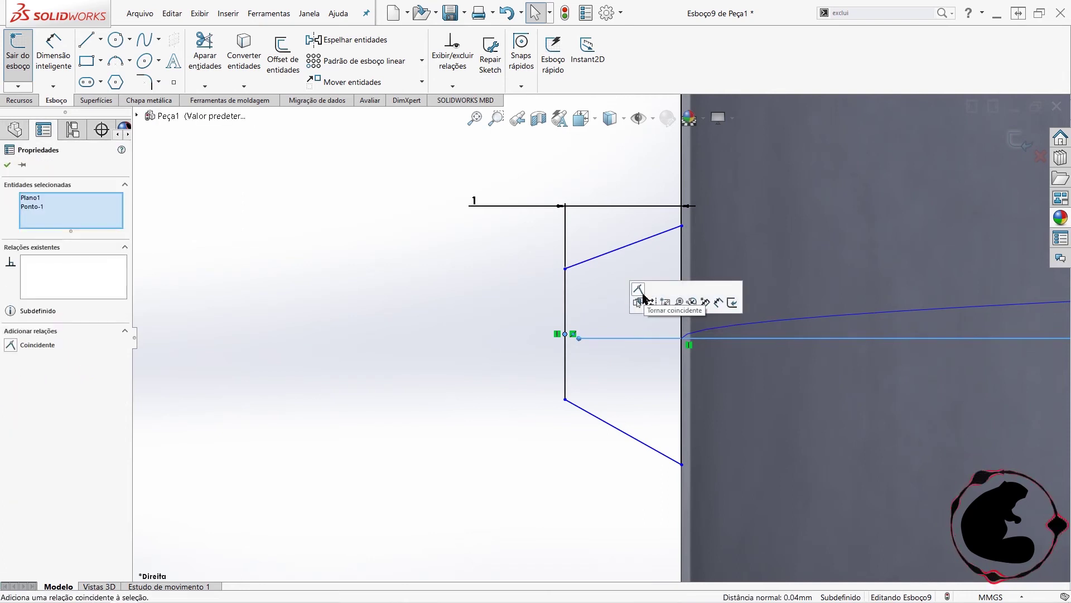
left_click(637, 288)
key("Escape")
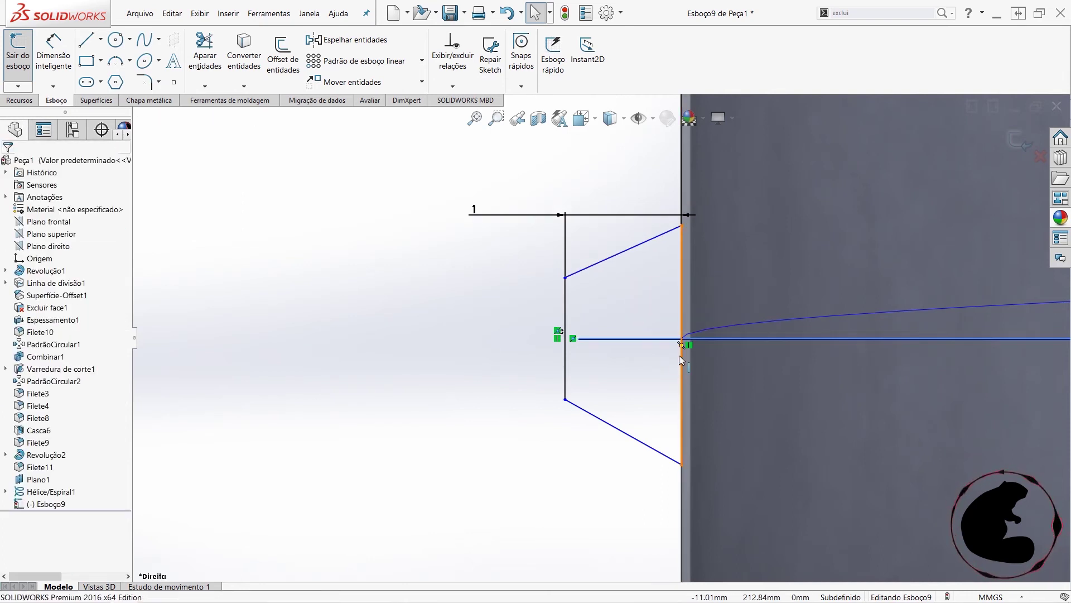
left_click(681, 339)
key("Escape")
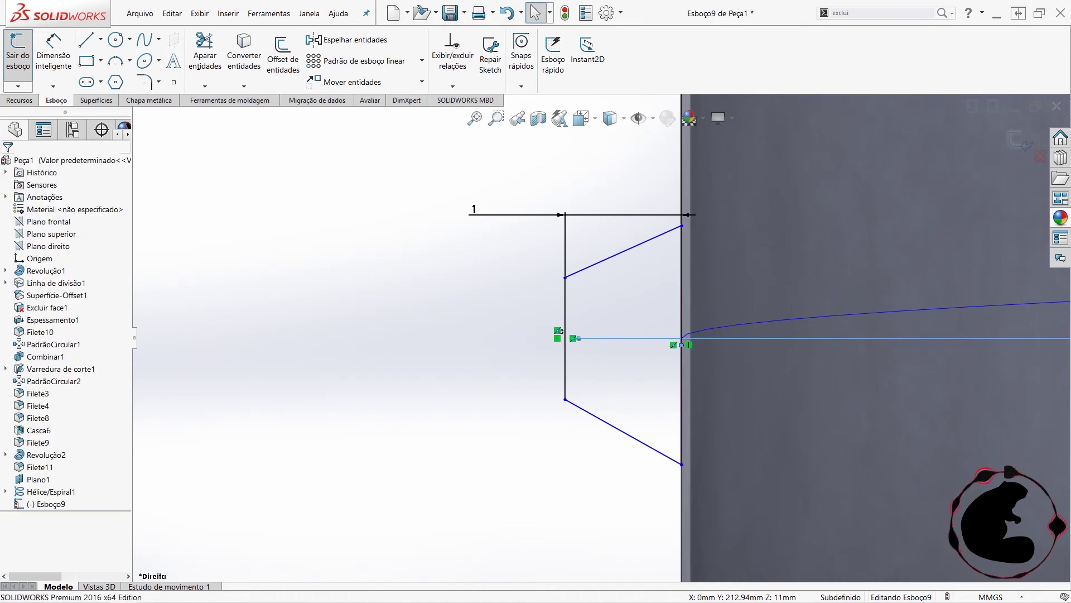
left_click(681, 339)
left_click(683, 321, "ctrl")
left_click(686, 291)
key("Escape")
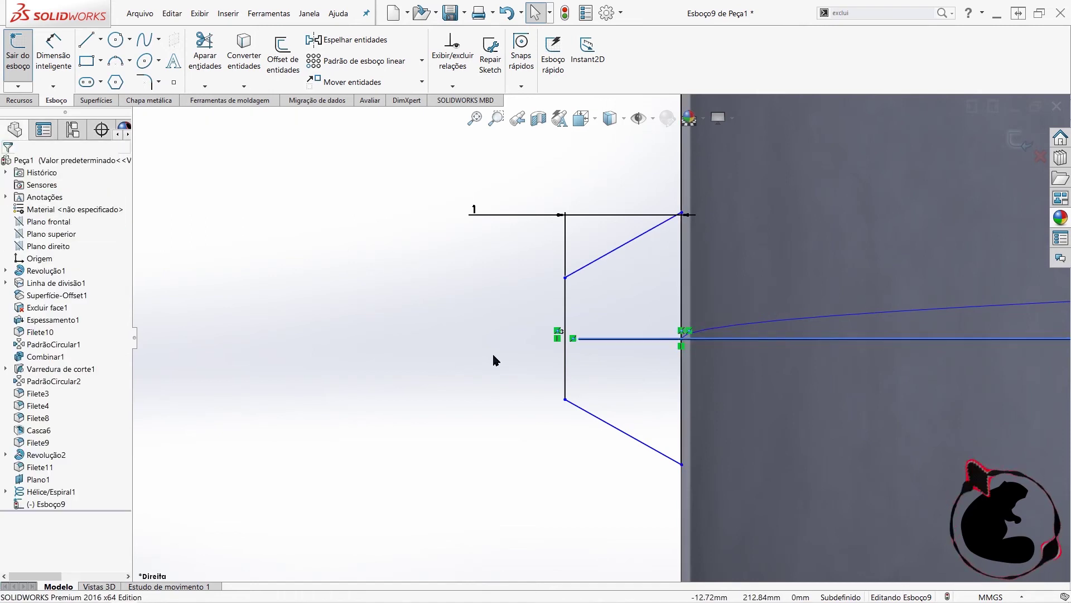
- Dimension the profile's flank angle to 60°
key("d")
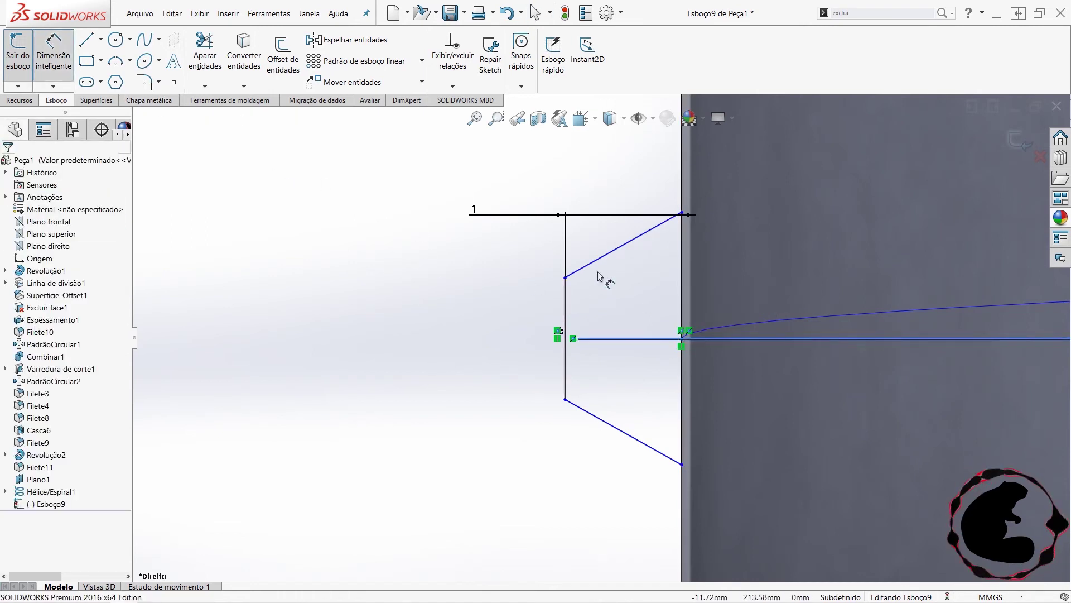
left_click(565, 295)
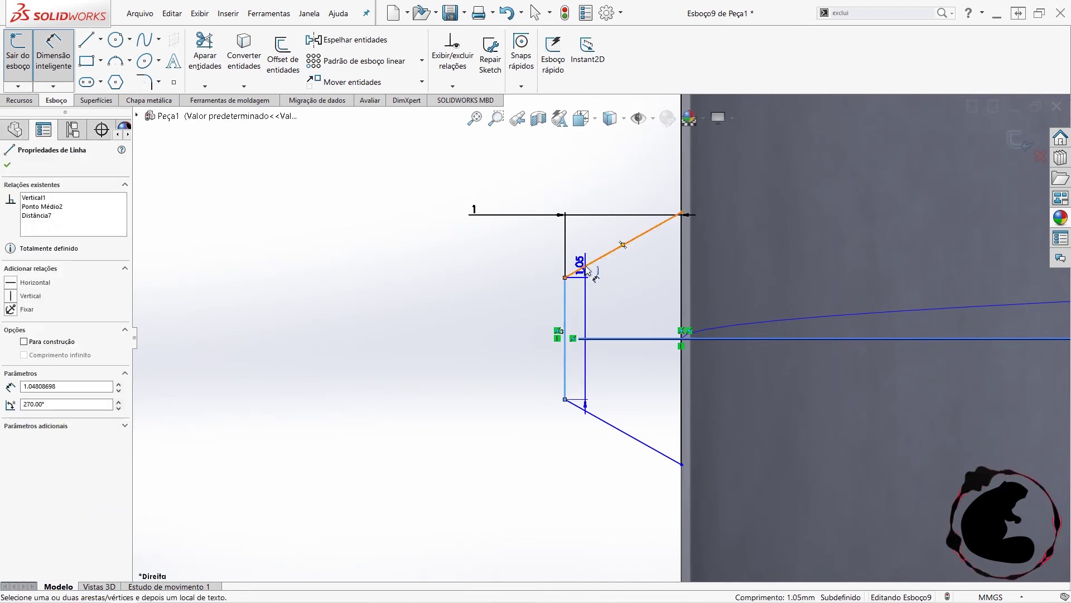
left_click(594, 262)
left_click(603, 241)
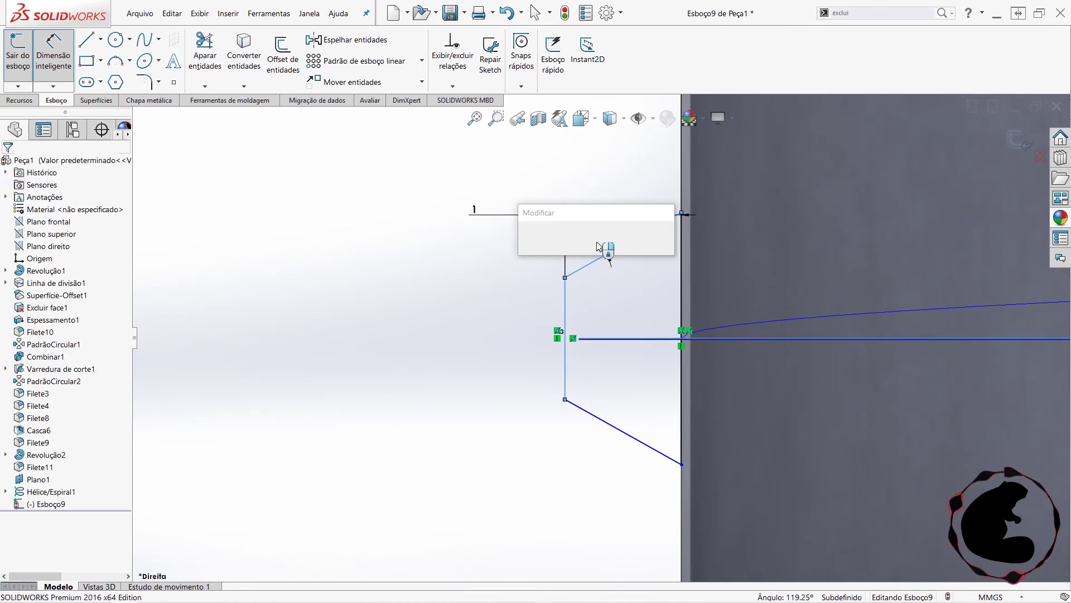
type("60")
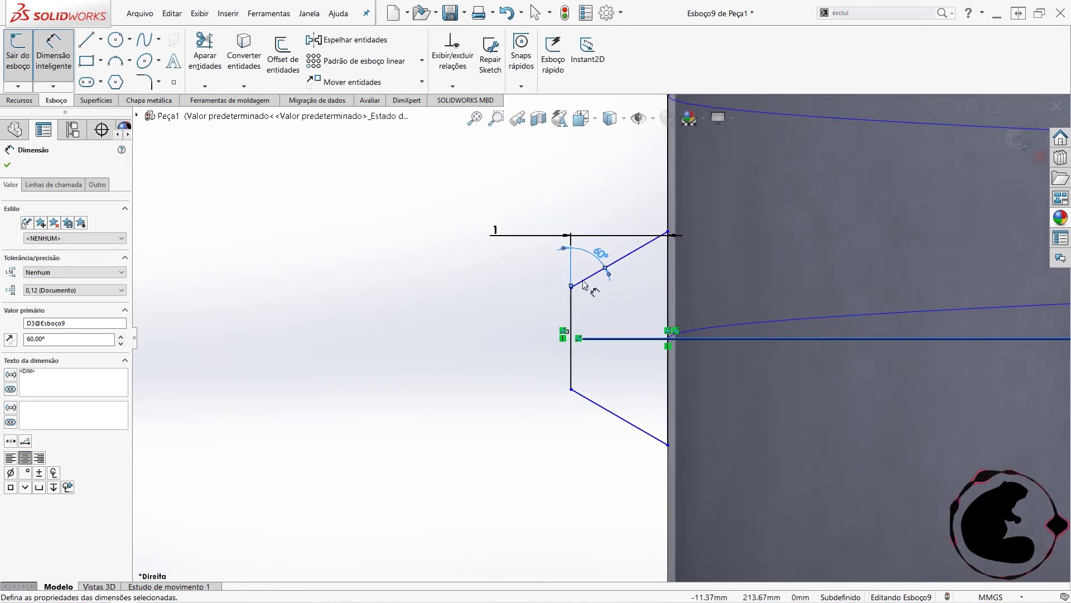
key("Escape")
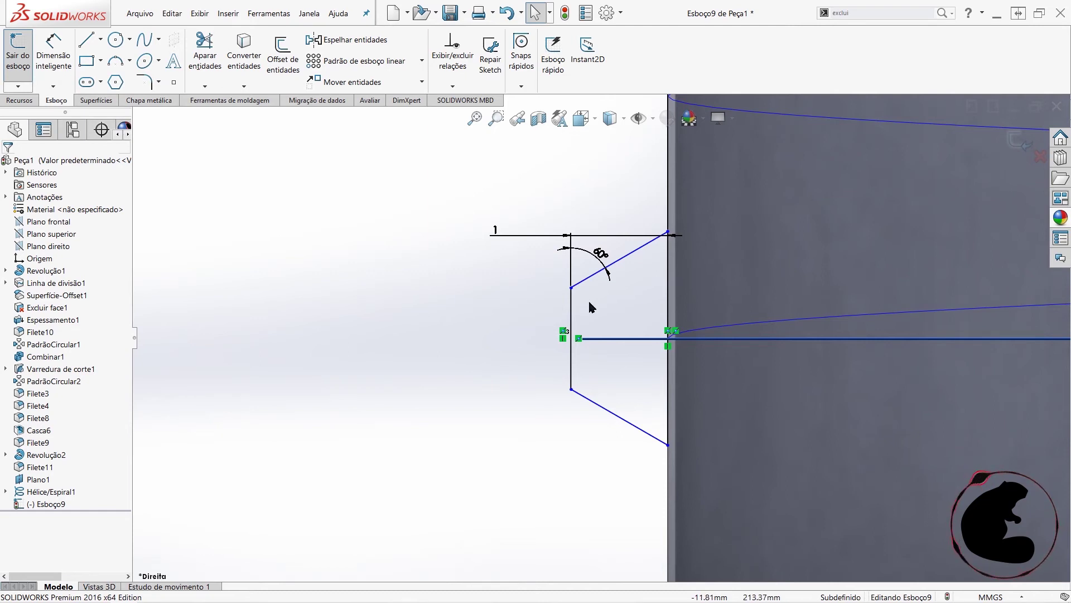
- Dimension the profile height to 2 mm, fully defining Esboço9
left_click(53, 53)
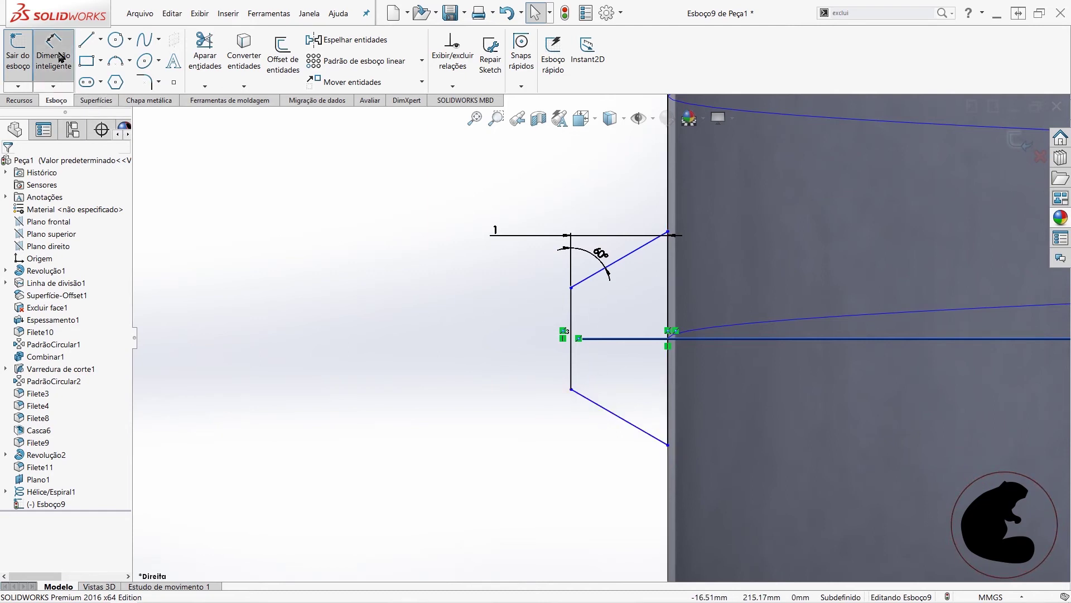
left_click(669, 366)
left_click(460, 336)
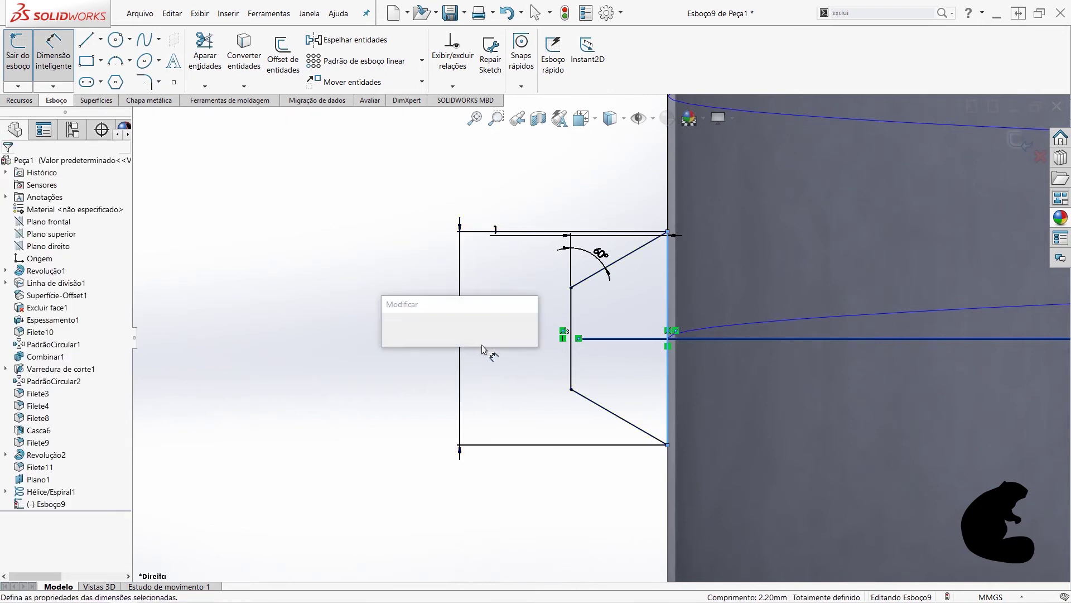
type("2.00mm")
key("Return")
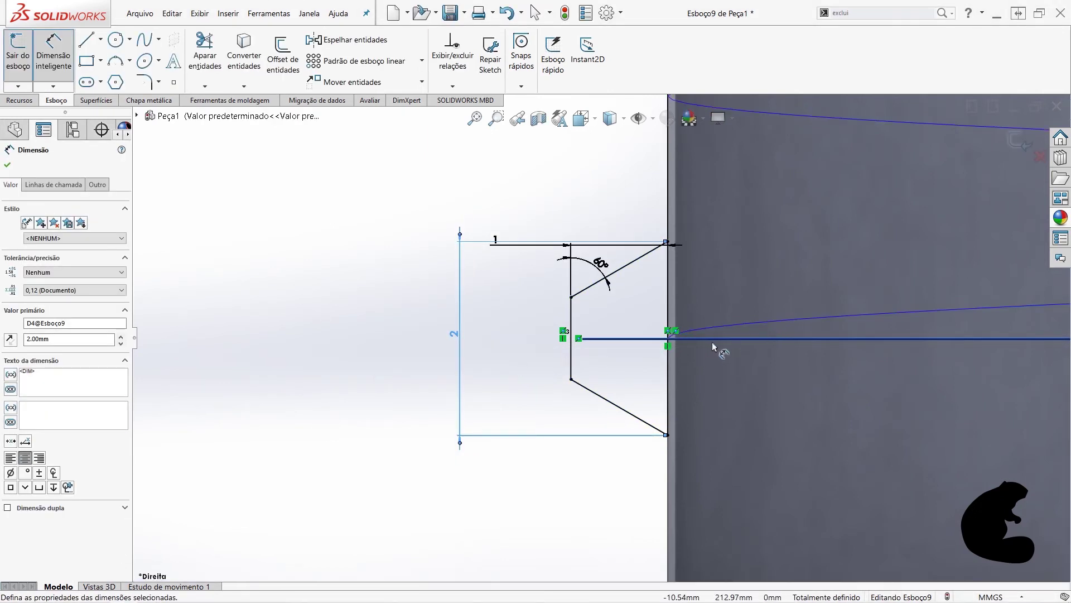
scroll(716, 343, "up", 1)
scroll(648, 276, "up", 2)
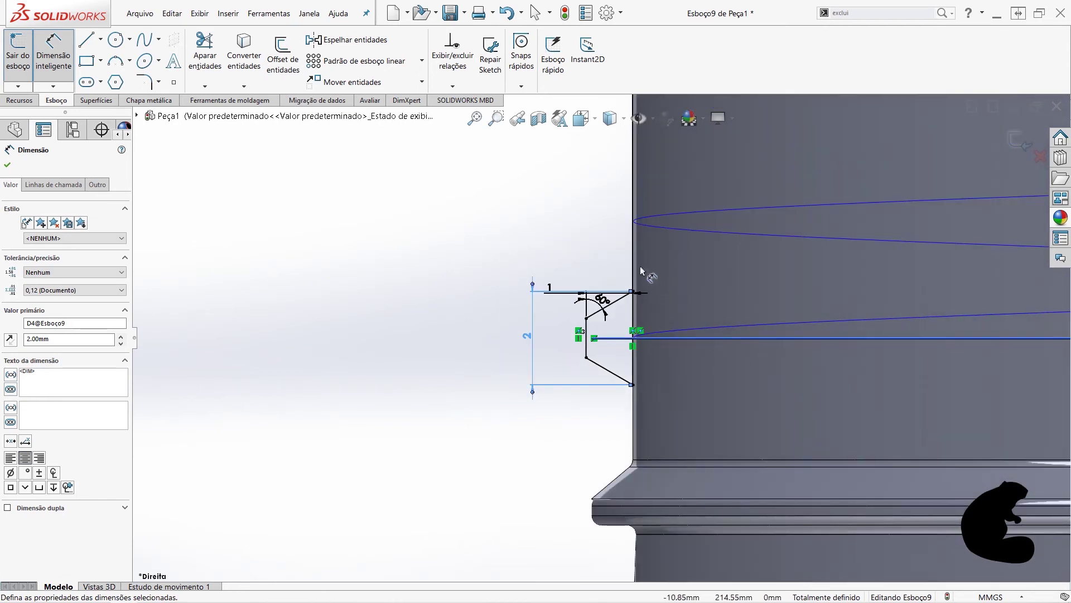
scroll(644, 274, "down", 1)
key("Escape")
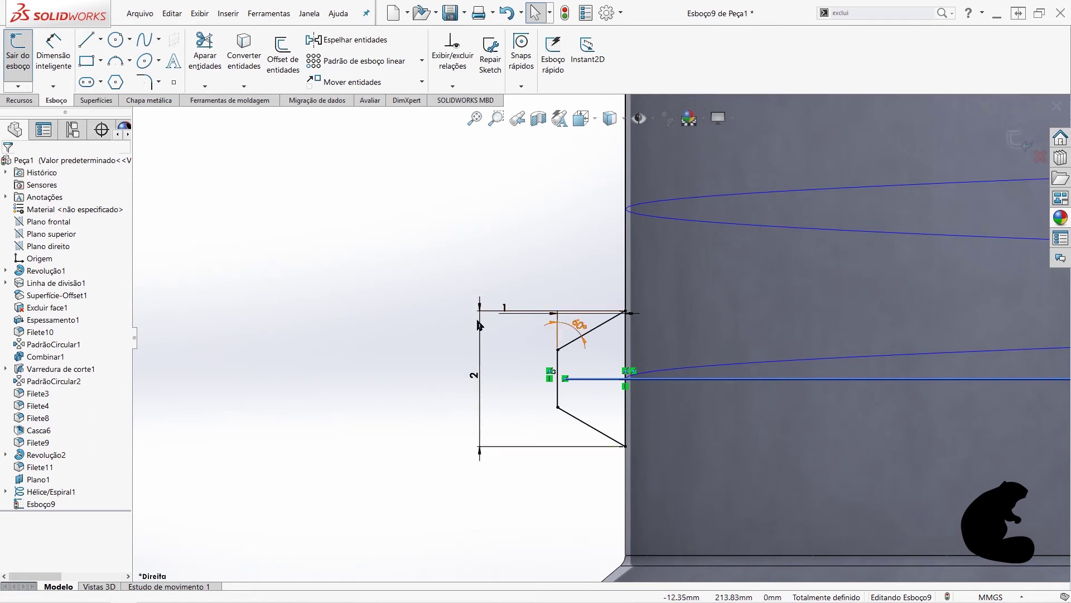
- Exit the sketch and sweep Esboço9 along Hélice/Espiral1 to create Varredura1
left_click(23, 57)
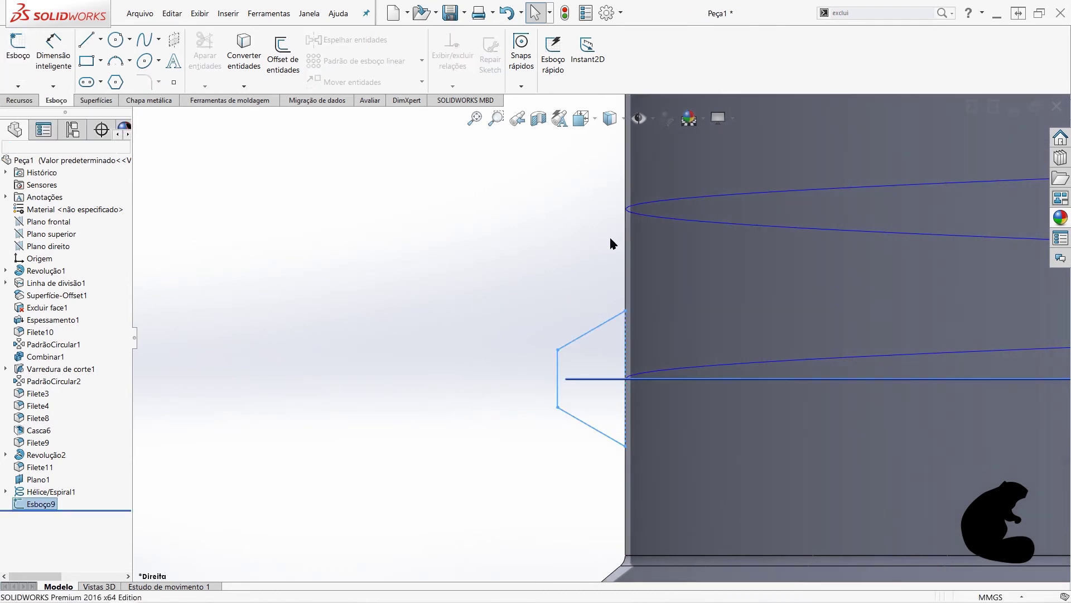
scroll(613, 323, "up", 2)
left_click(20, 102)
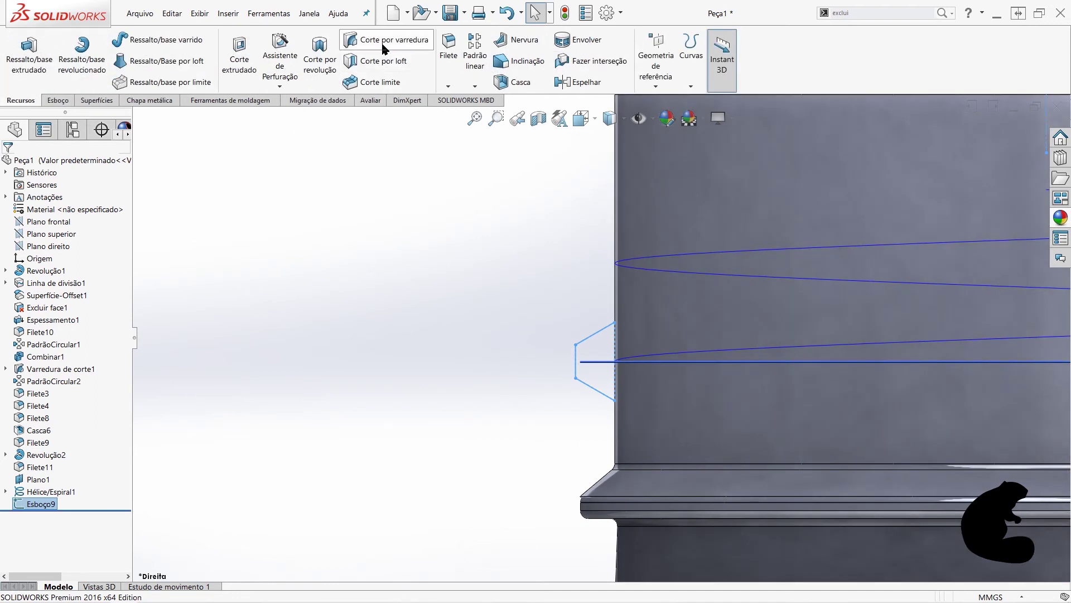
left_click(92, 59)
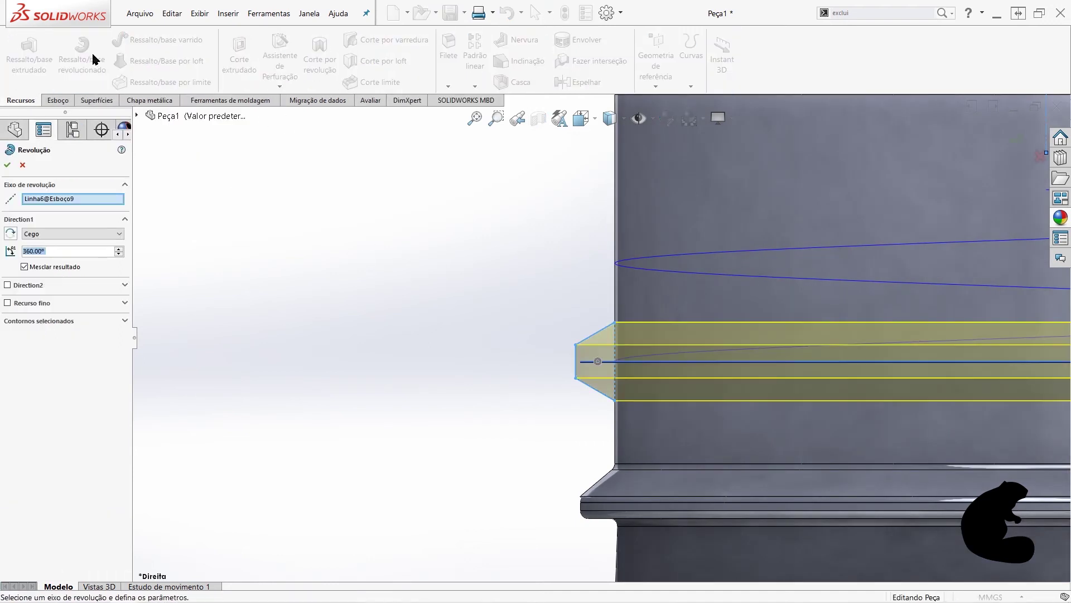
left_click(23, 165)
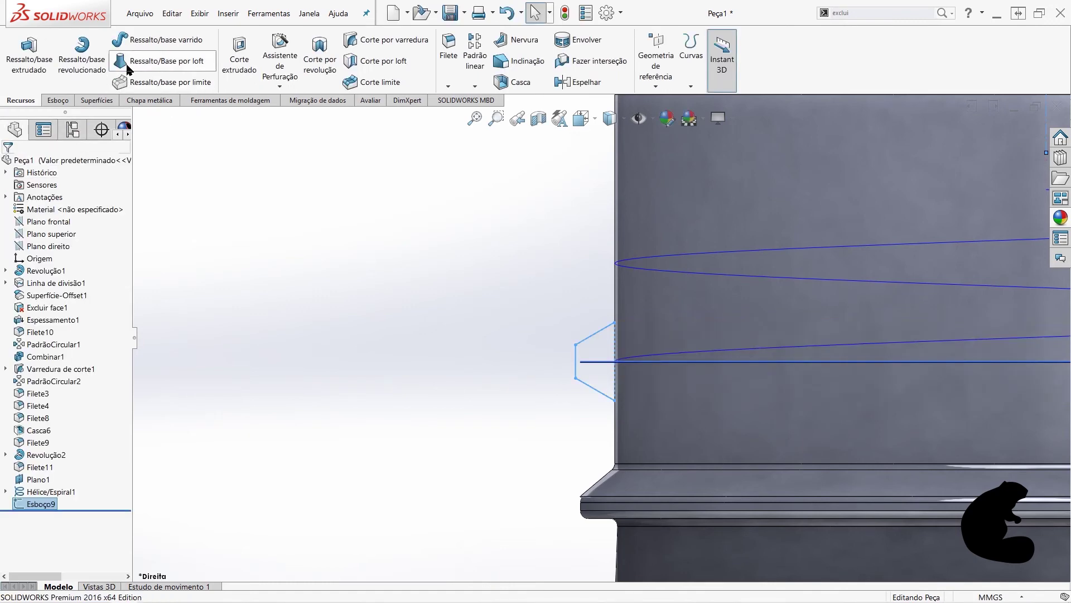
left_click(131, 45)
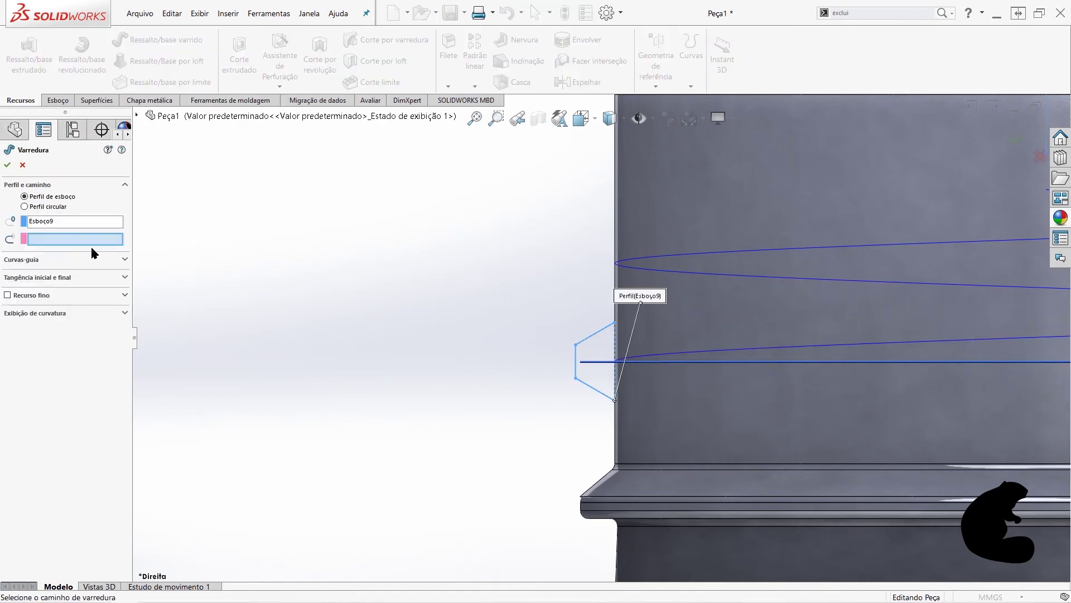
left_click(670, 272)
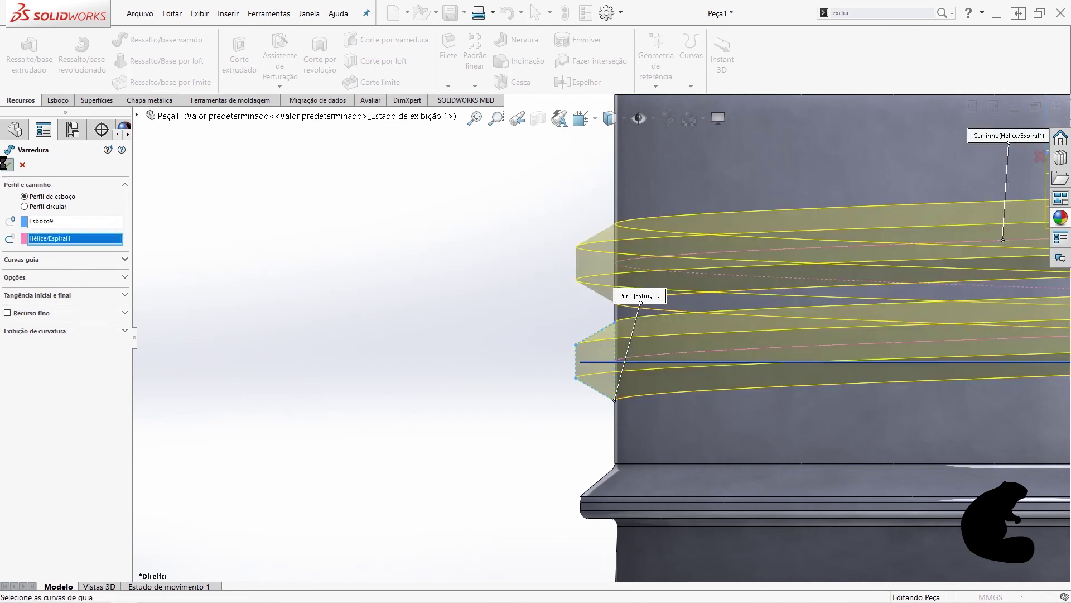
right_click(555, 245)
middle_click_drag(574, 258, 660, 328)
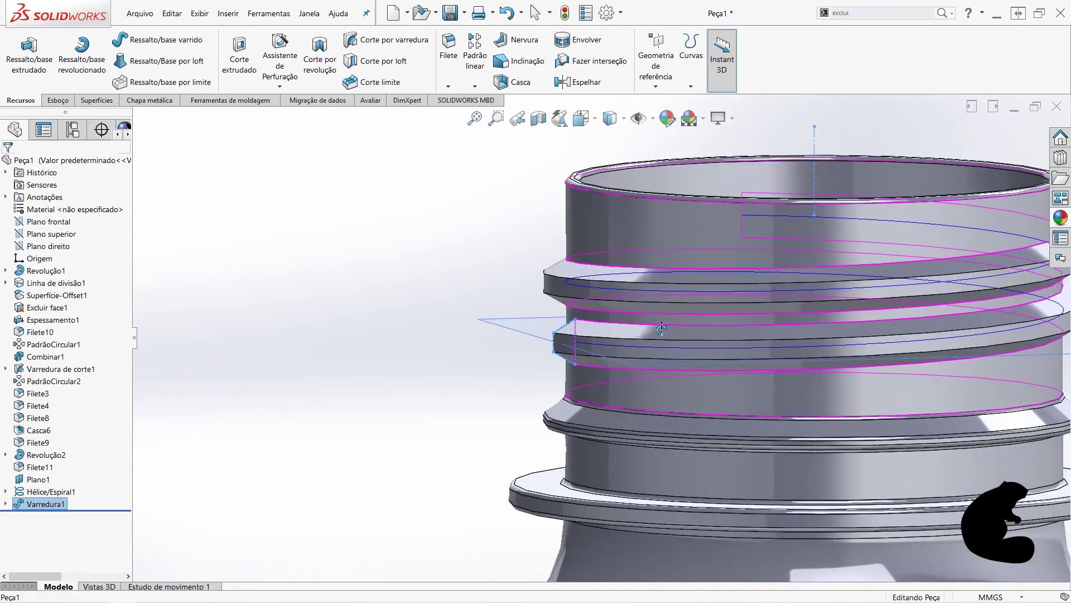
- Zoom onto the thread, expand Varredura1 and reopen Esboço9 for editing
scroll(661, 329, "down", 2)
scroll(641, 323, "down", 2)
scroll(581, 307, "down", 3)
scroll(564, 331, "down", 2)
mouse_move(564, 331)
middle_mouse_down()
mouse_move(490, 323)
mouse_move(623, 342)
mouse_move(526, 337)
middle_mouse_up()
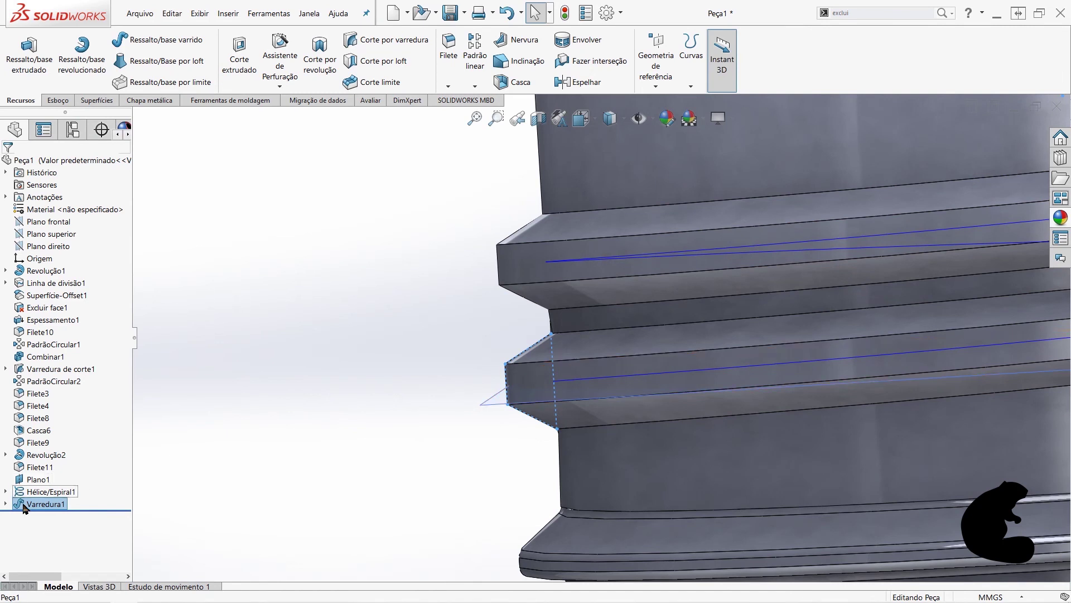
right_click(24, 506)
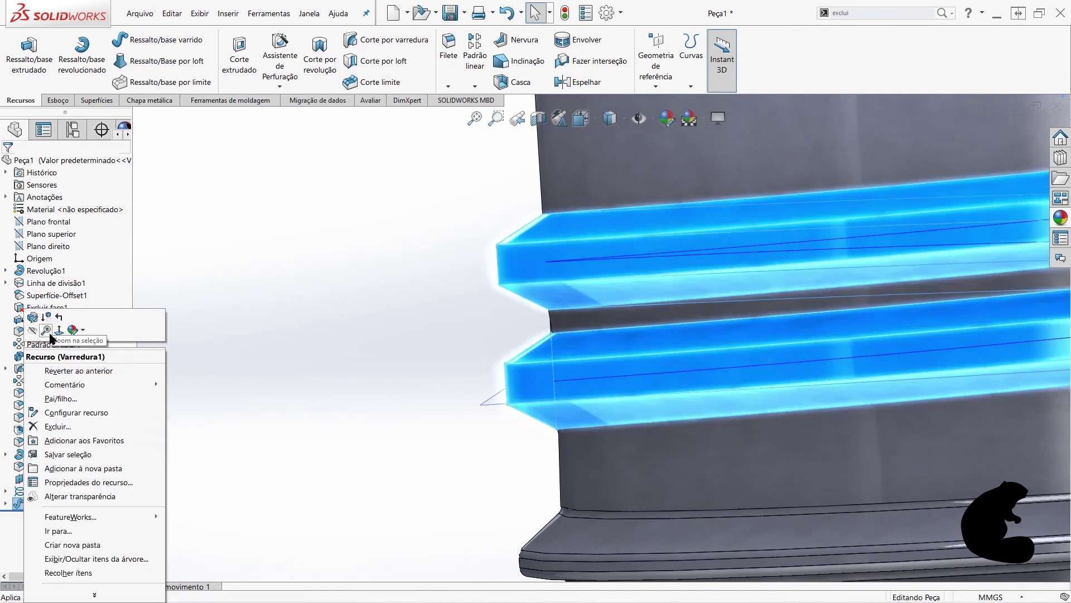
left_click(5, 503)
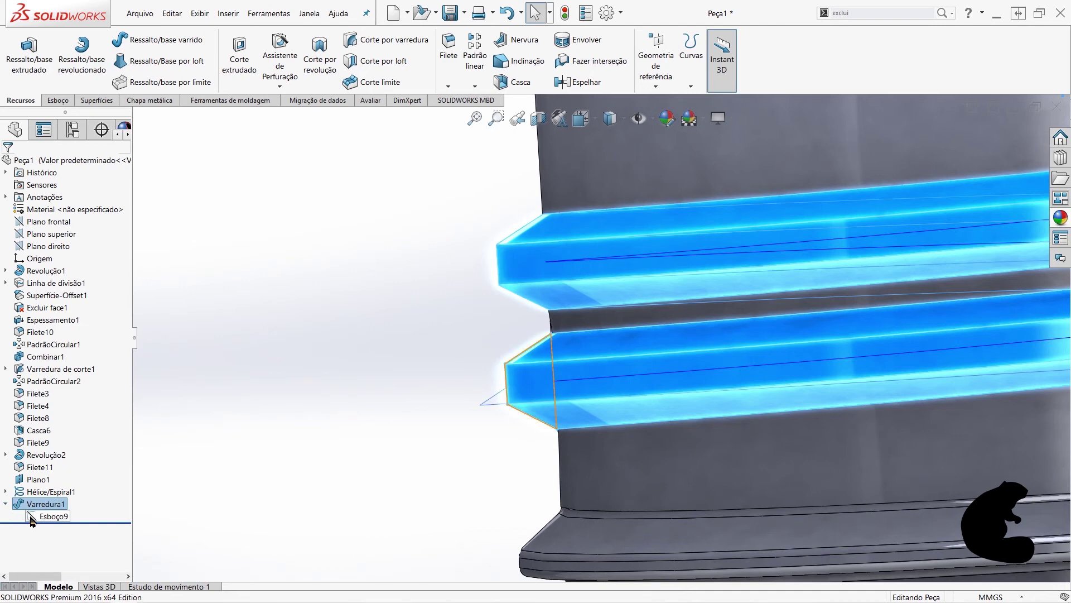
right_click(32, 519)
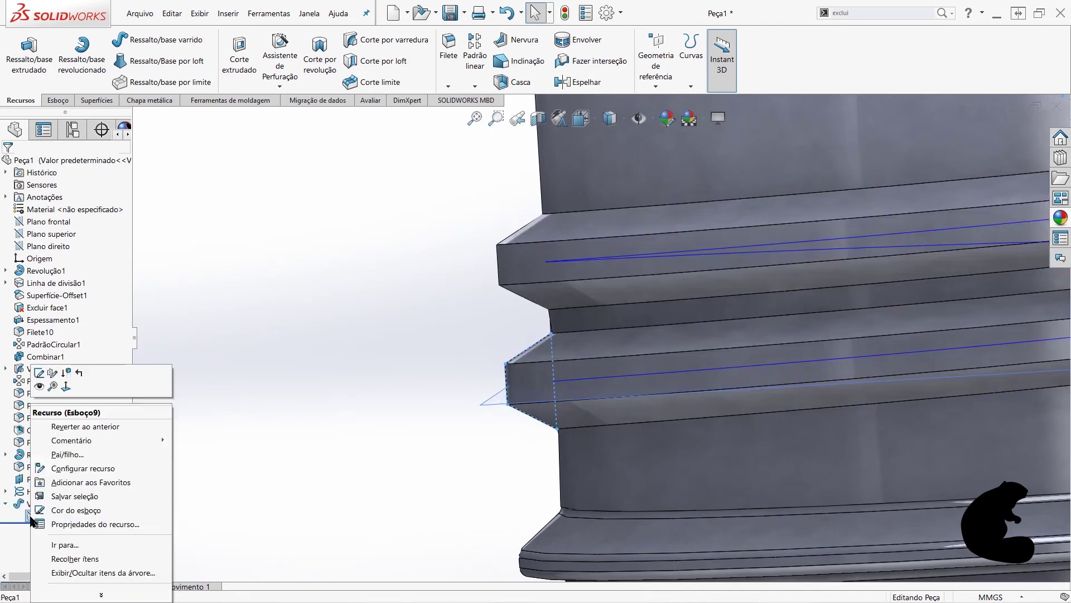
left_click(42, 378)
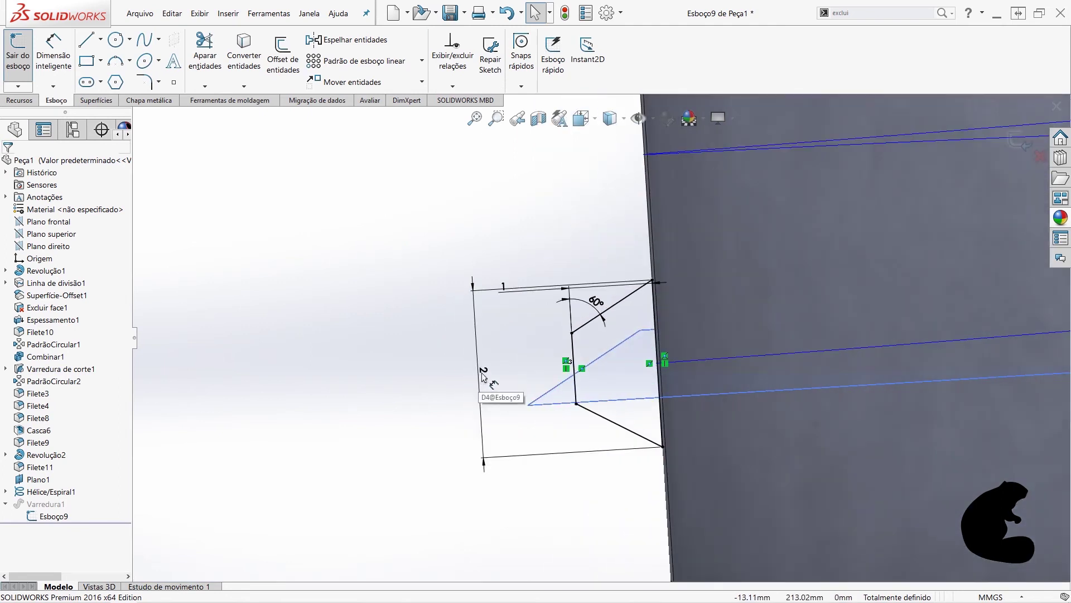
double_click(483, 373)
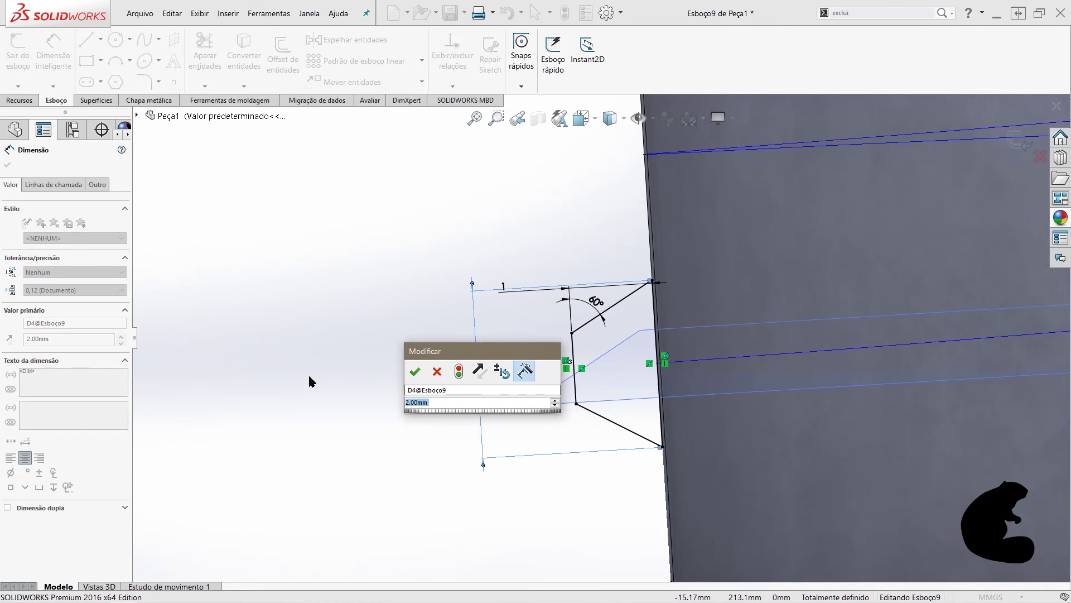
type("15/20")
key("Return")
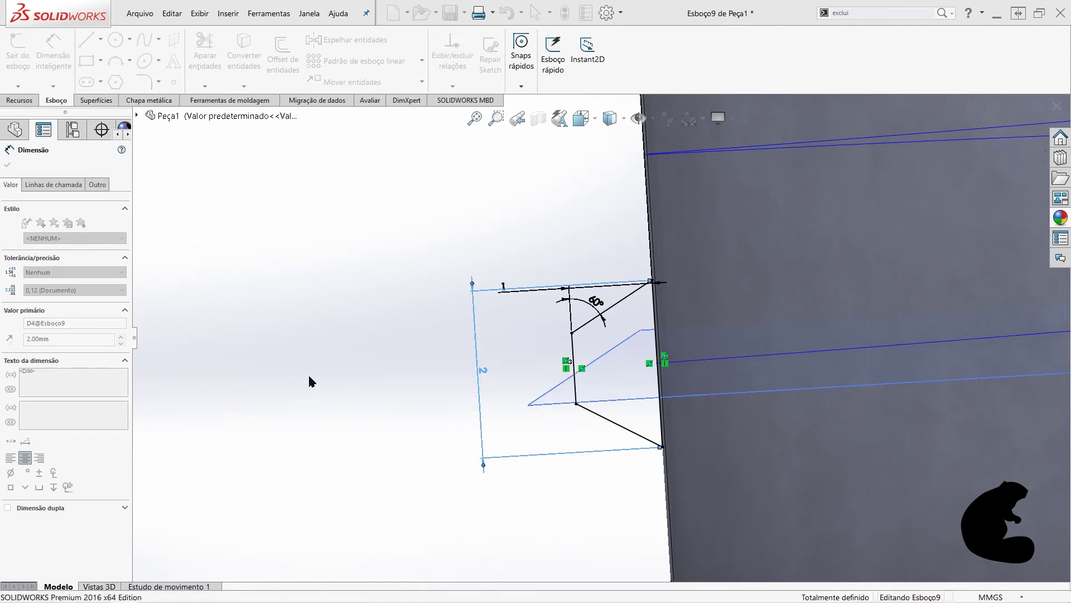
double_click(484, 373)
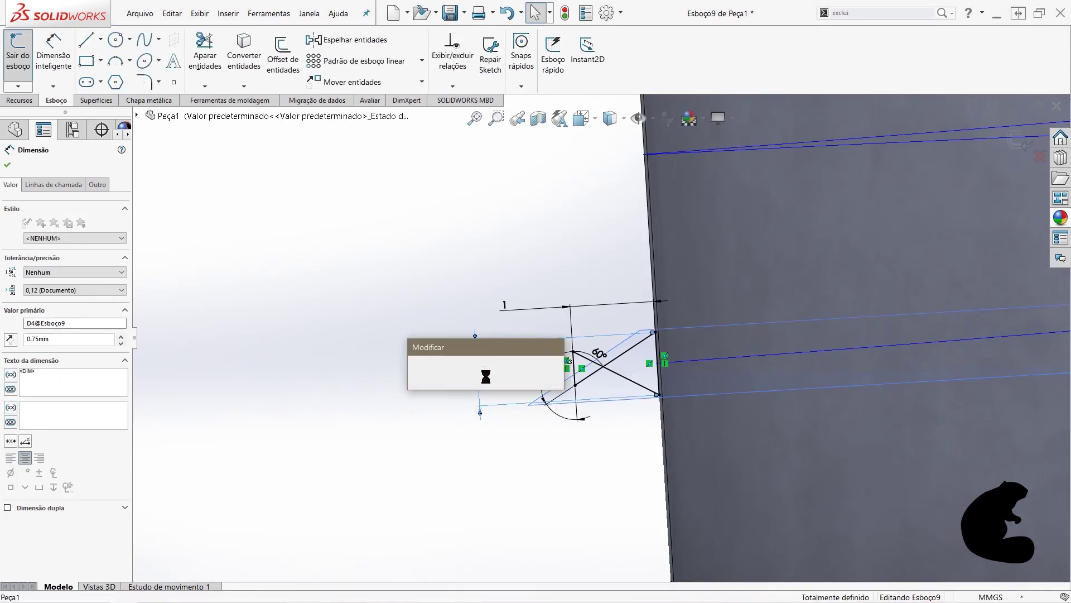
type("25/20")
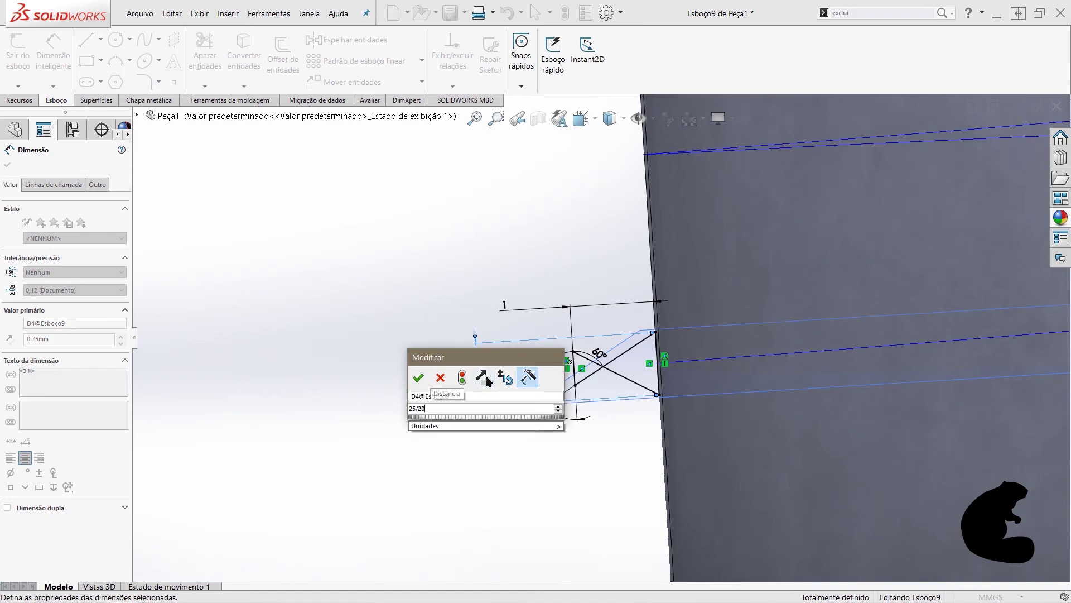
key("Return")
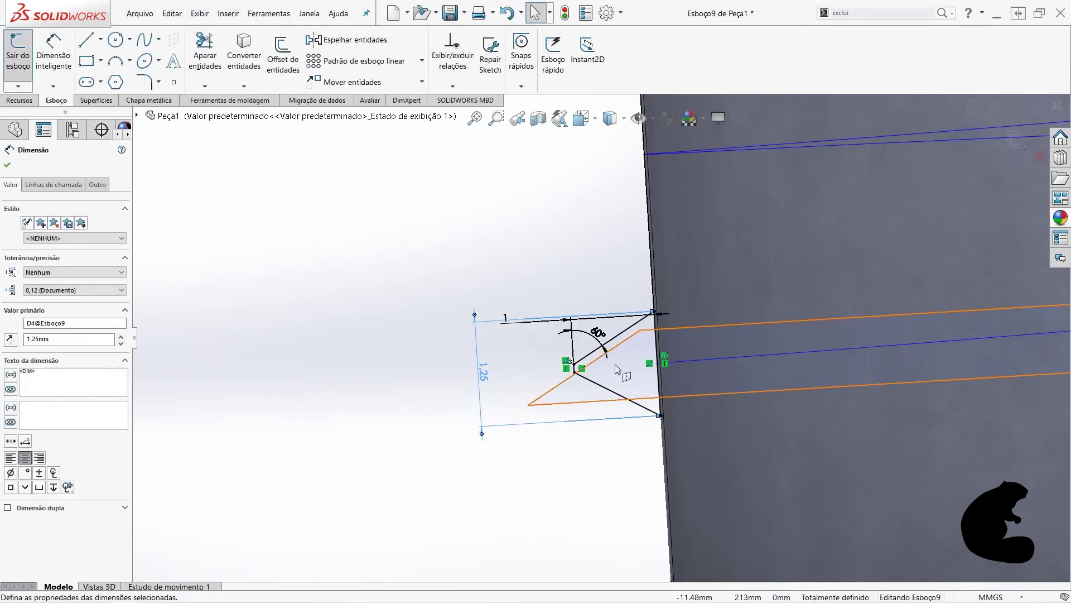
scroll(609, 372, "down", 2)
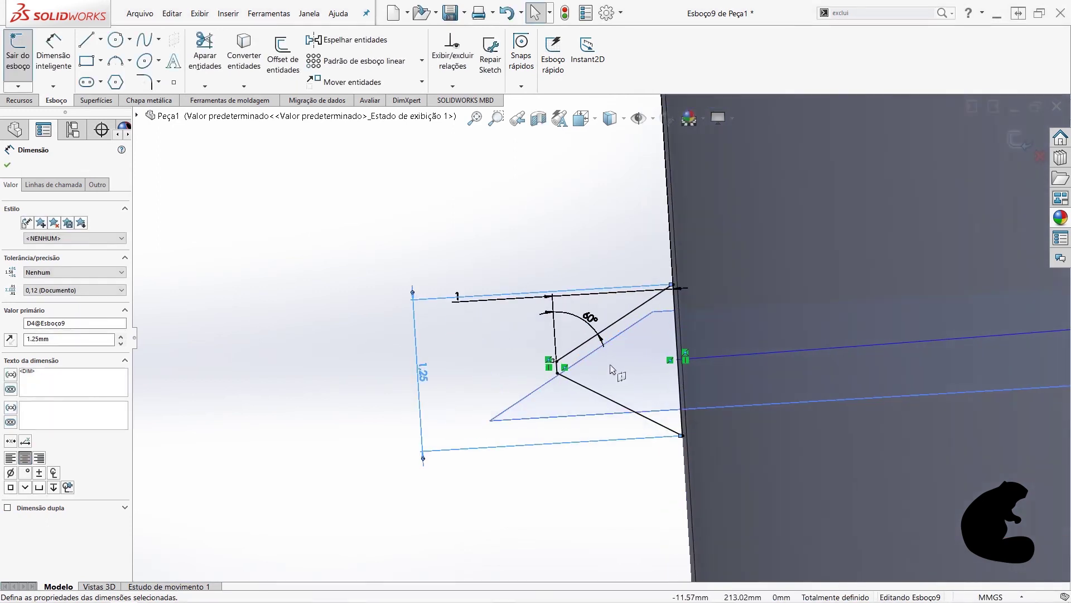
double_click(590, 319)
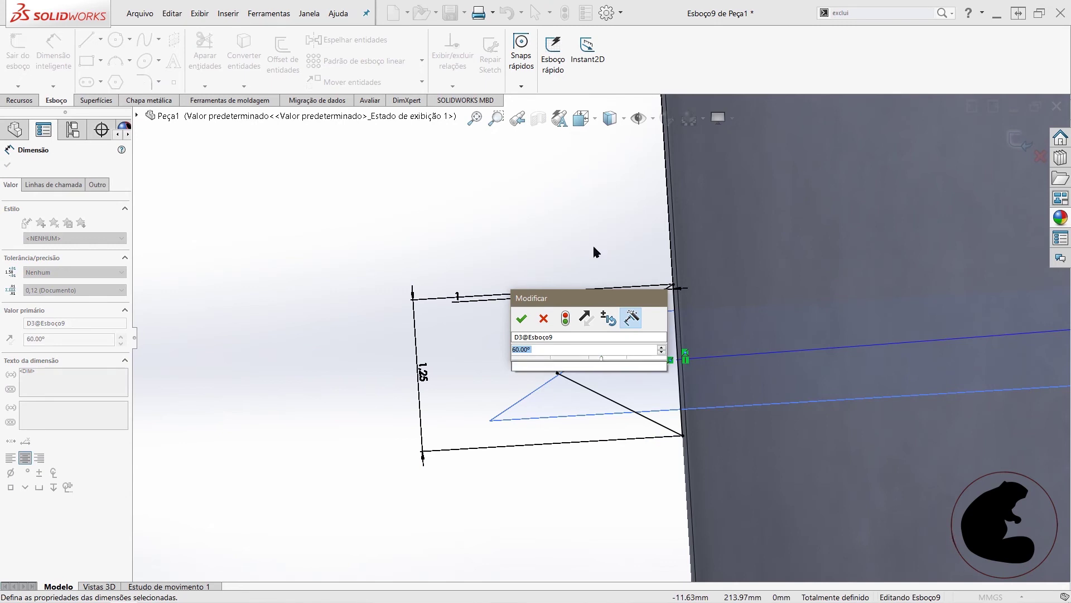
key("Return")
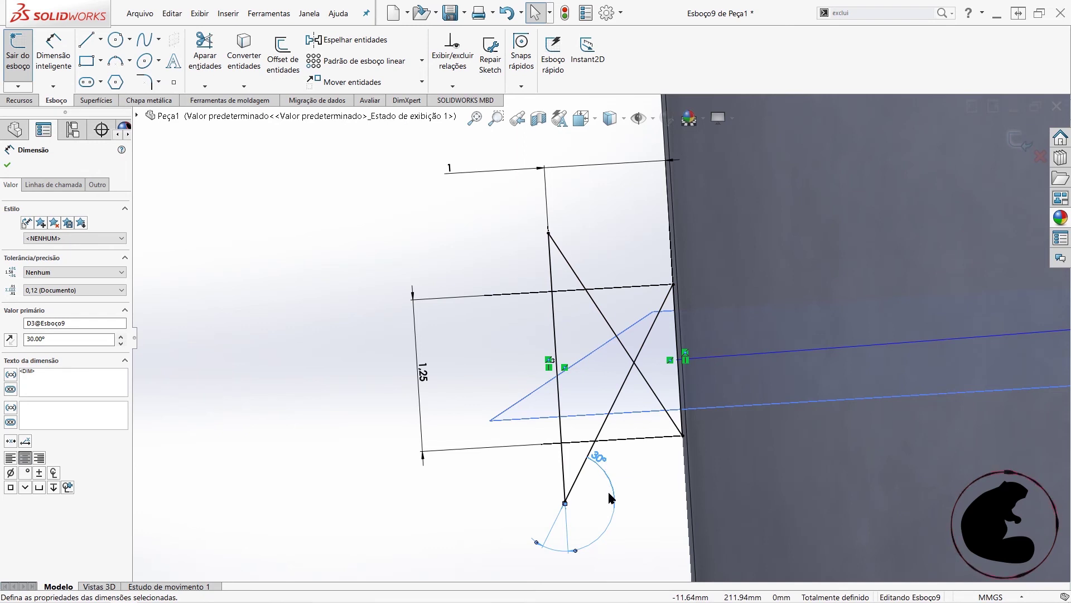
double_click(601, 463)
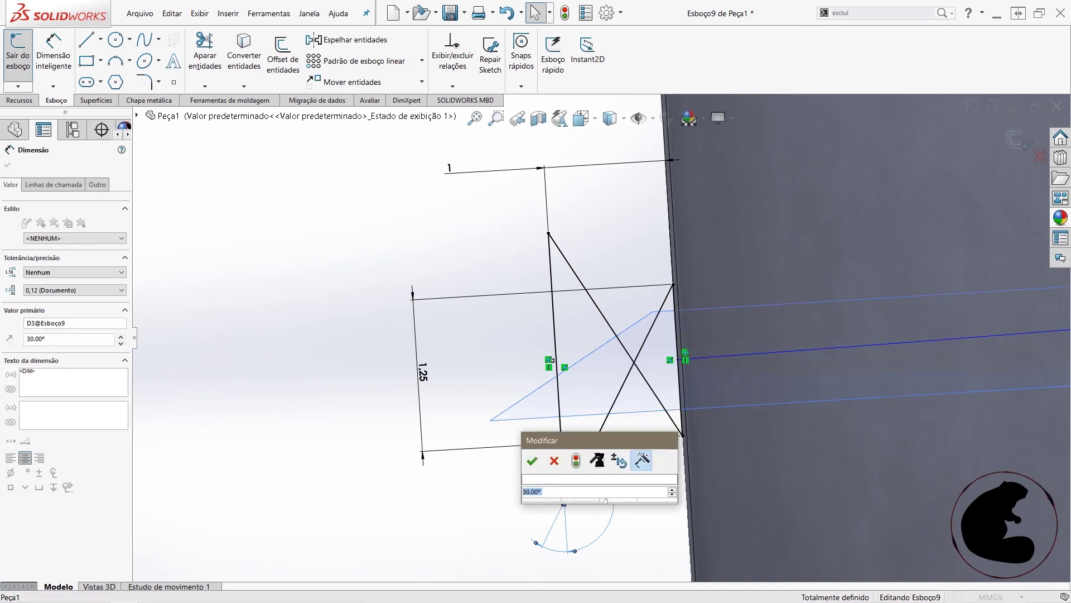
type("20")
key("Return")
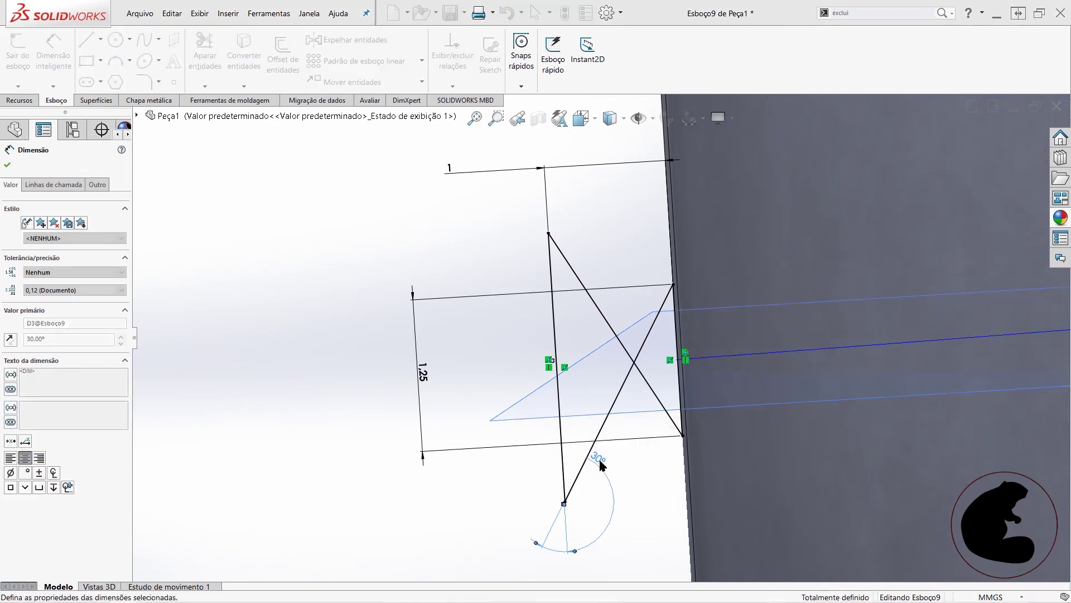
key("Escape")
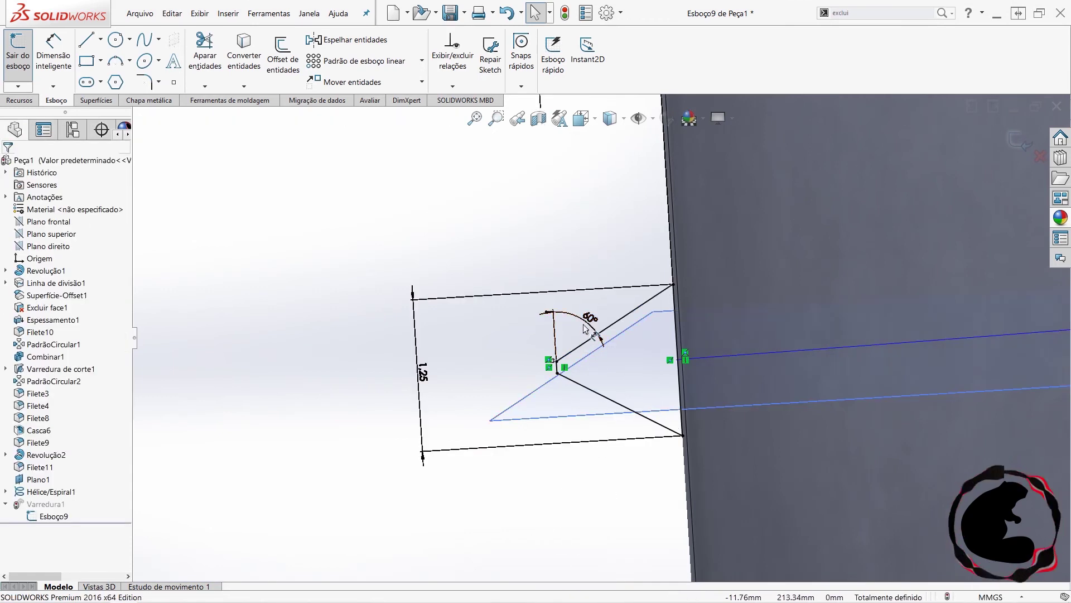
- Delete the 60° dimension, raise the upper corner point and add a new angle dimension
left_click(589, 322)
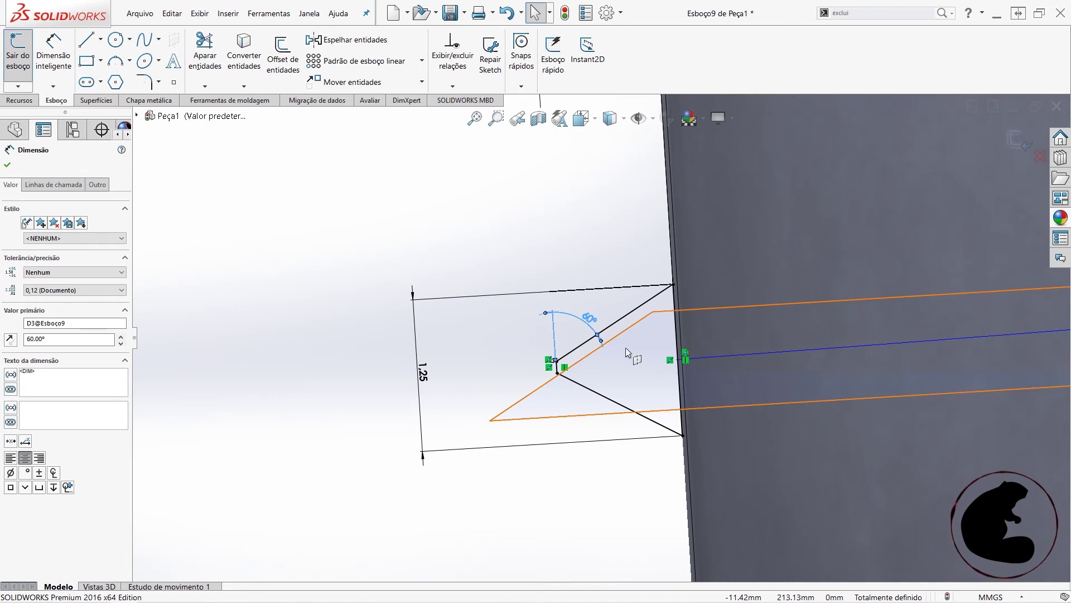
key("Delete")
left_click_drag(555, 361, 554, 325)
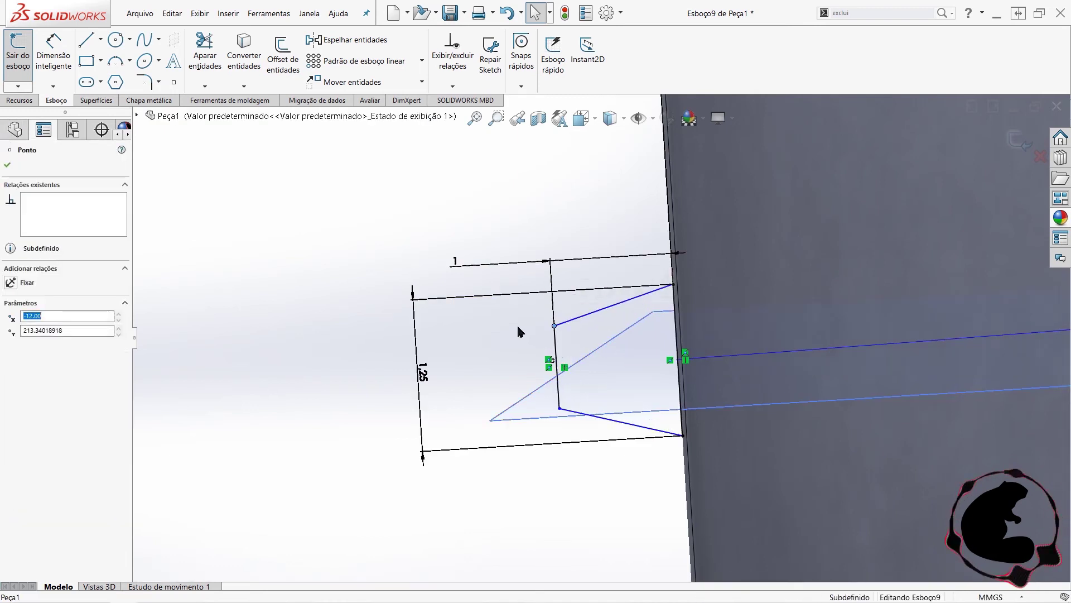
left_click(53, 56)
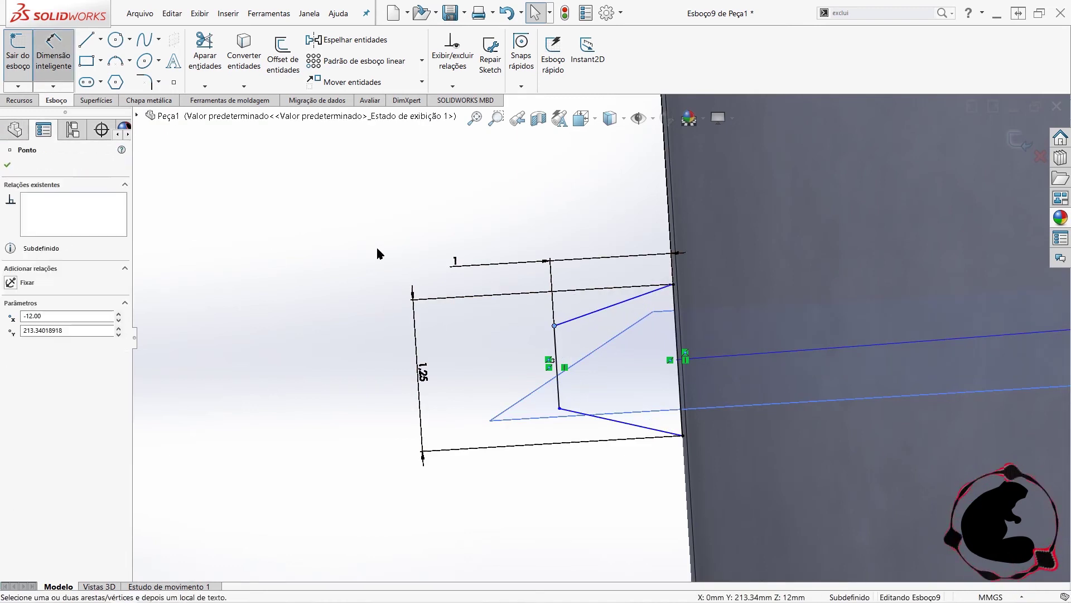
left_click(570, 321)
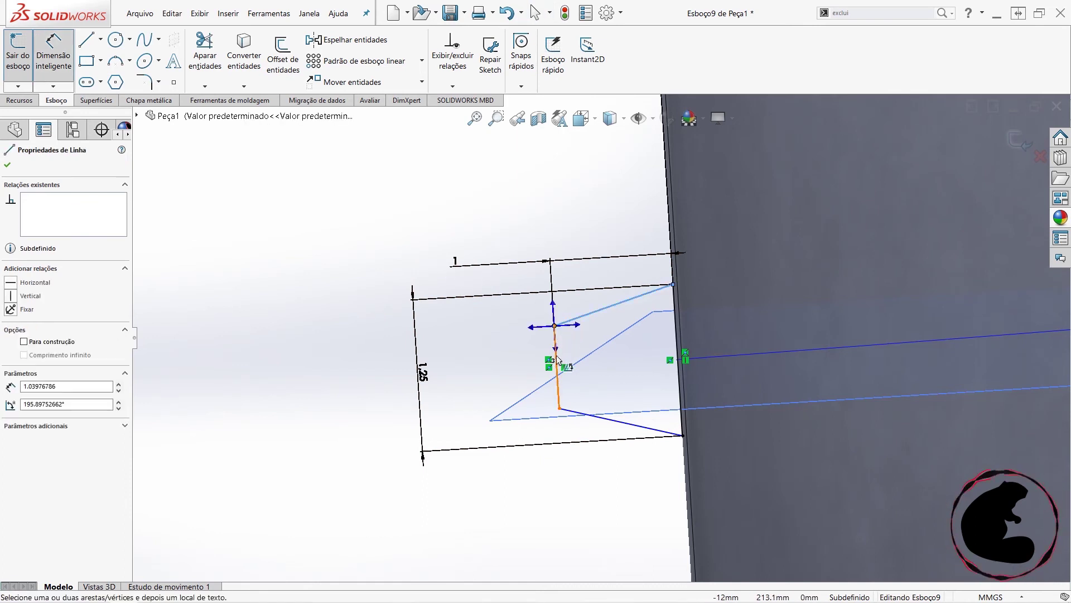
left_click(558, 360)
left_click(593, 343)
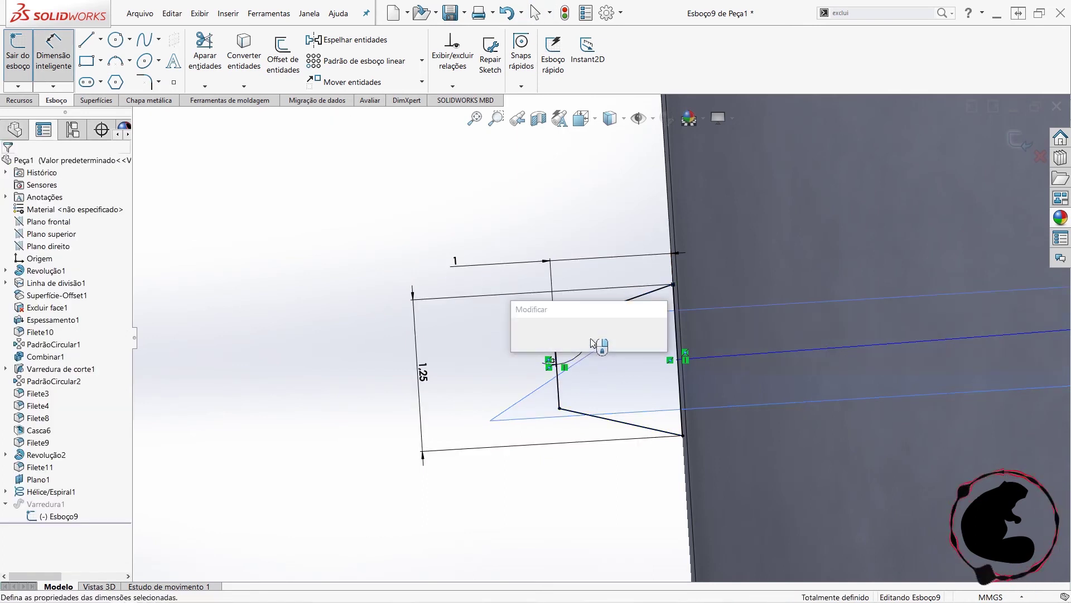
type("100")
key("Return")
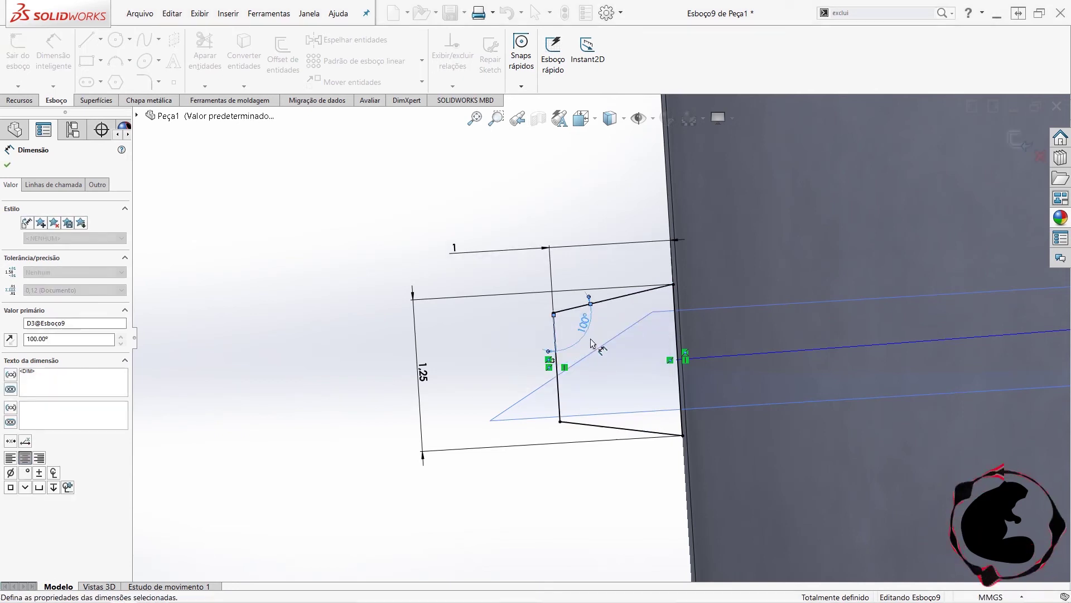
- Adjust the new angle dimension so the profile angle reads 110°
double_click(586, 323)
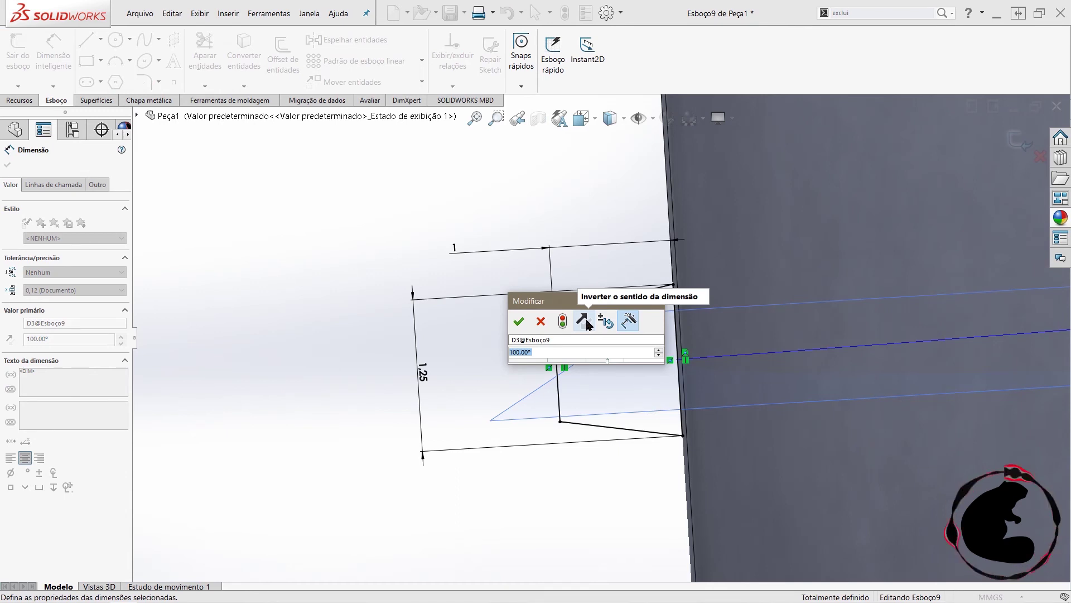
type("11")
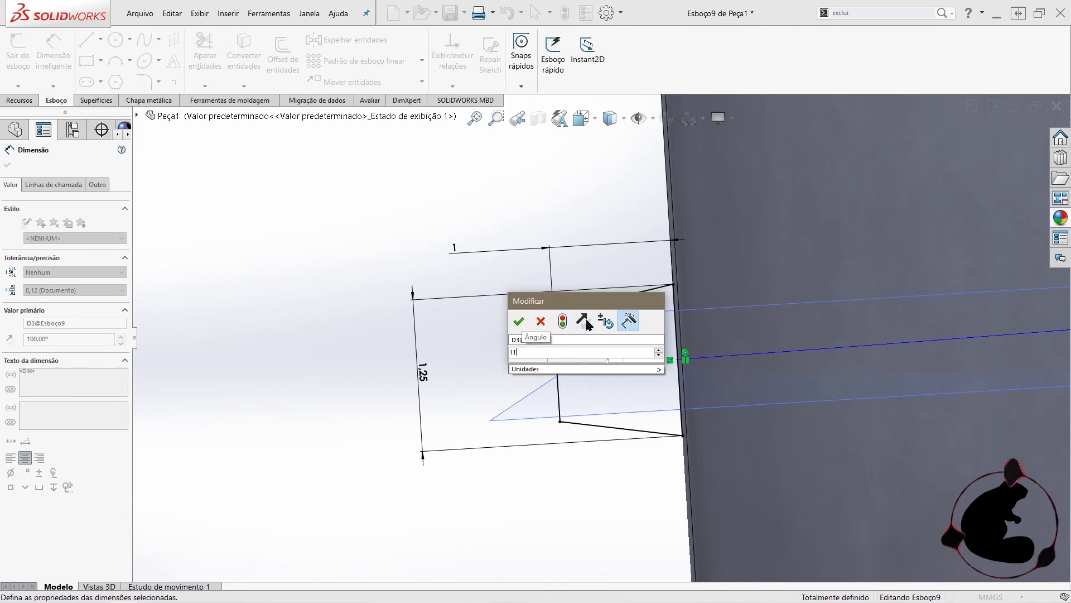
type("0")
key("Return")
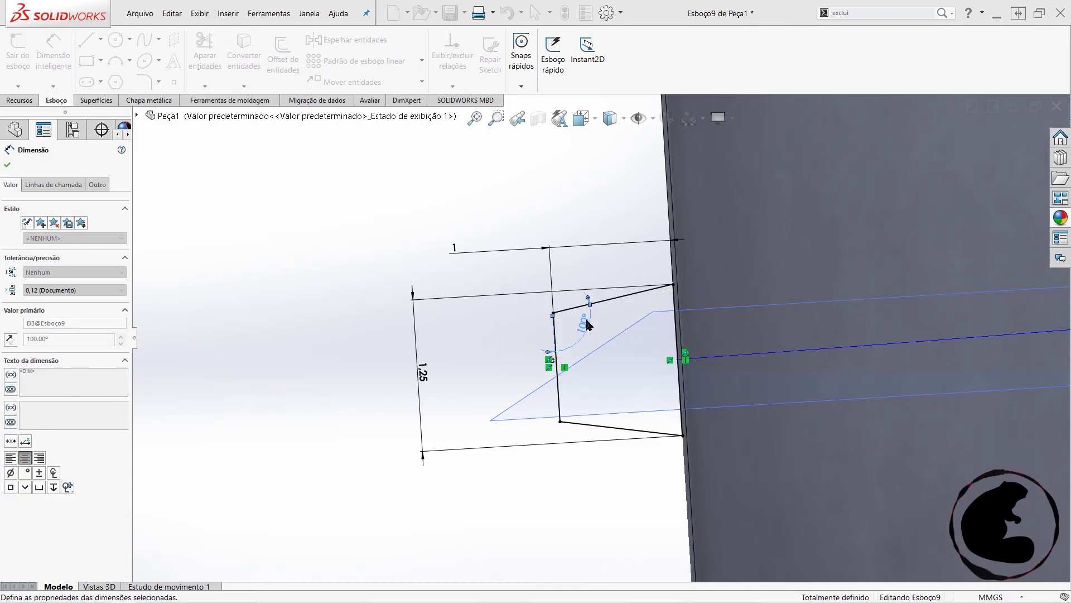
scroll(587, 324, "down", 3)
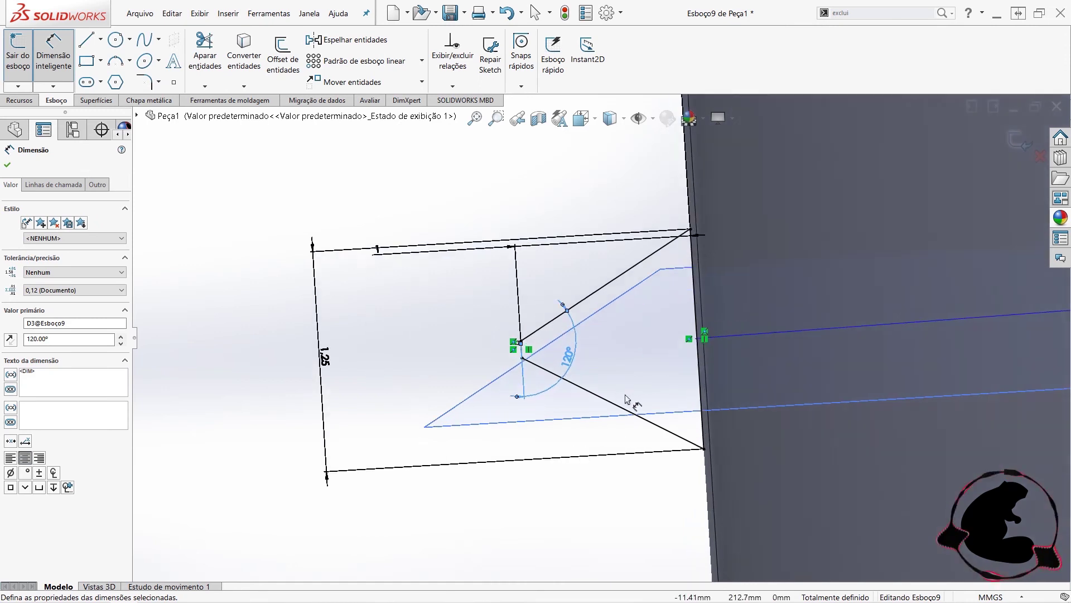
double_click(555, 355)
type("1")
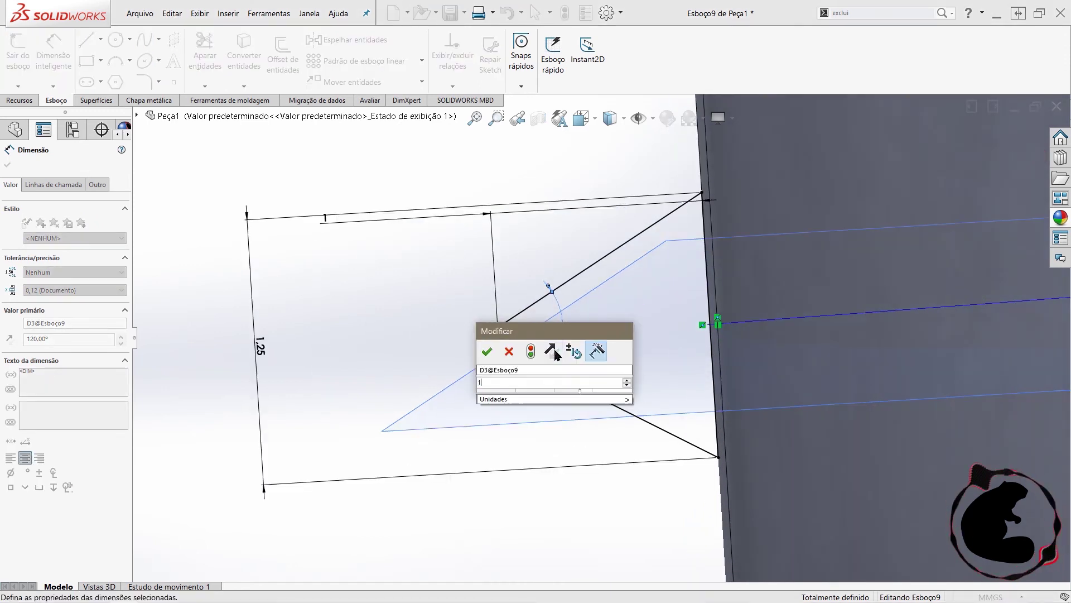
type("0")
key("Return")
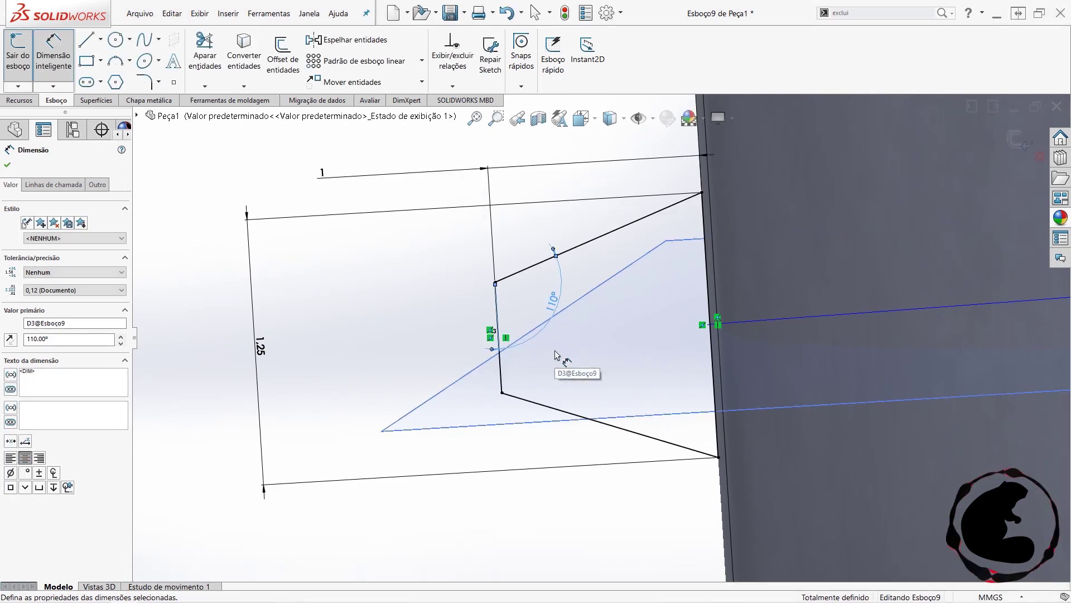
scroll(591, 301, "up", 2)
scroll(588, 298, "up", 1)
key("Escape")
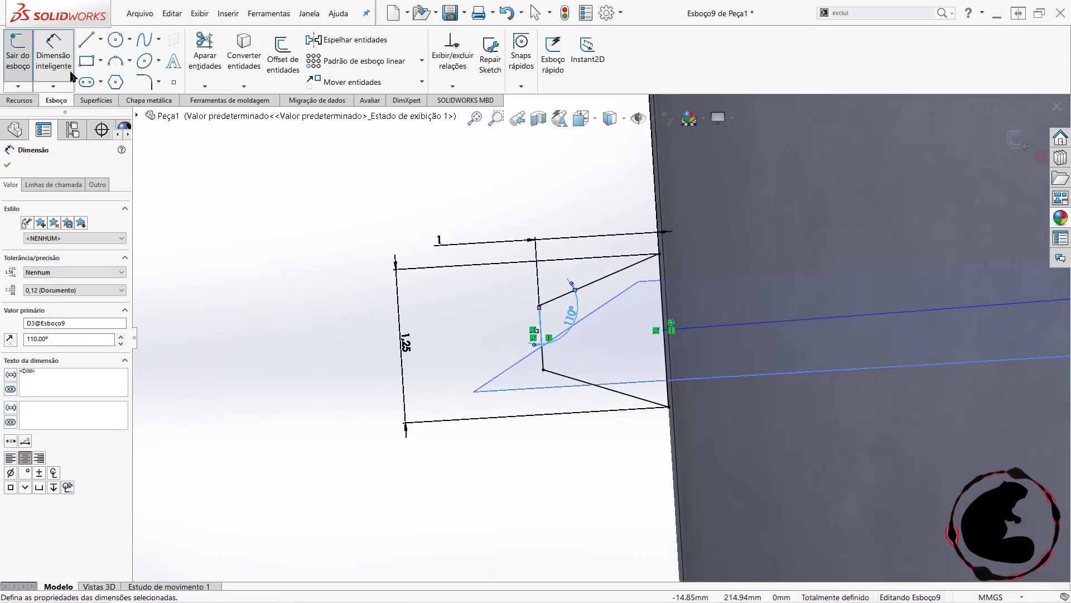
scroll(555, 352, "up", 3)
scroll(555, 351, "up", 2)
key("Escape")
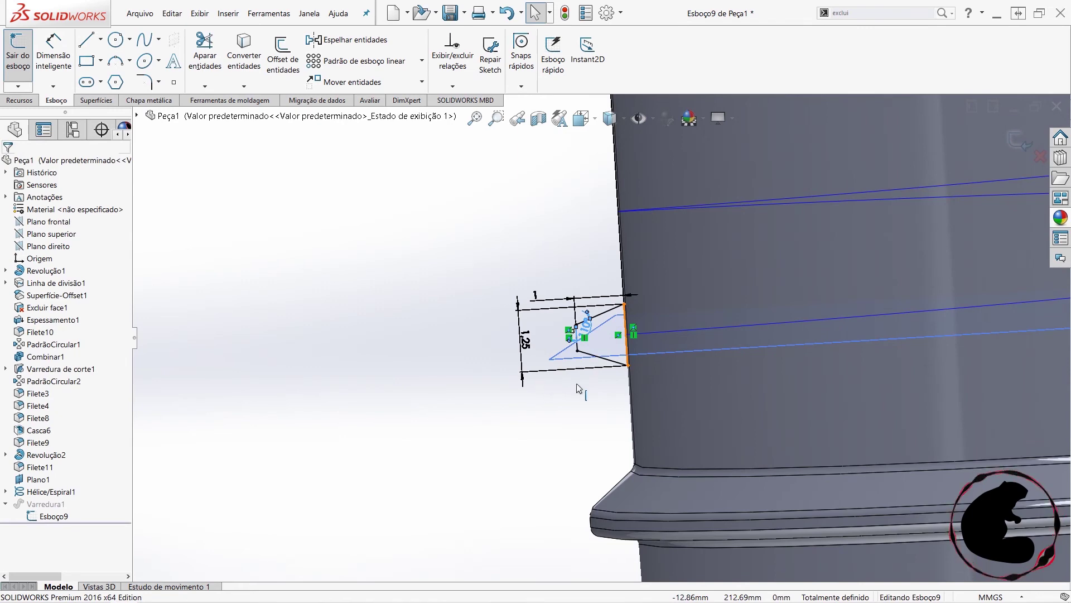
scroll(583, 385, "down", 3)
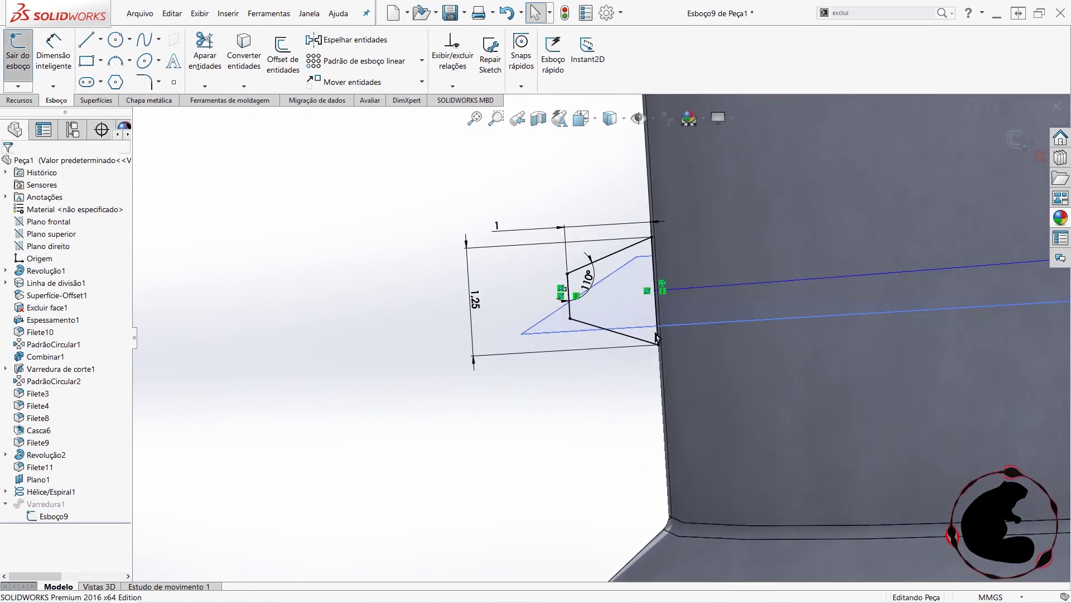
- Exit the sketch so Varredura1 rebuilds with the 110° profile, and inspect the thread ends
left_click(25, 68)
scroll(696, 236, "up", 2)
scroll(692, 239, "up", 2)
mouse_move(688, 241)
middle_mouse_down()
mouse_move(761, 223)
mouse_move(669, 246)
middle_mouse_up()
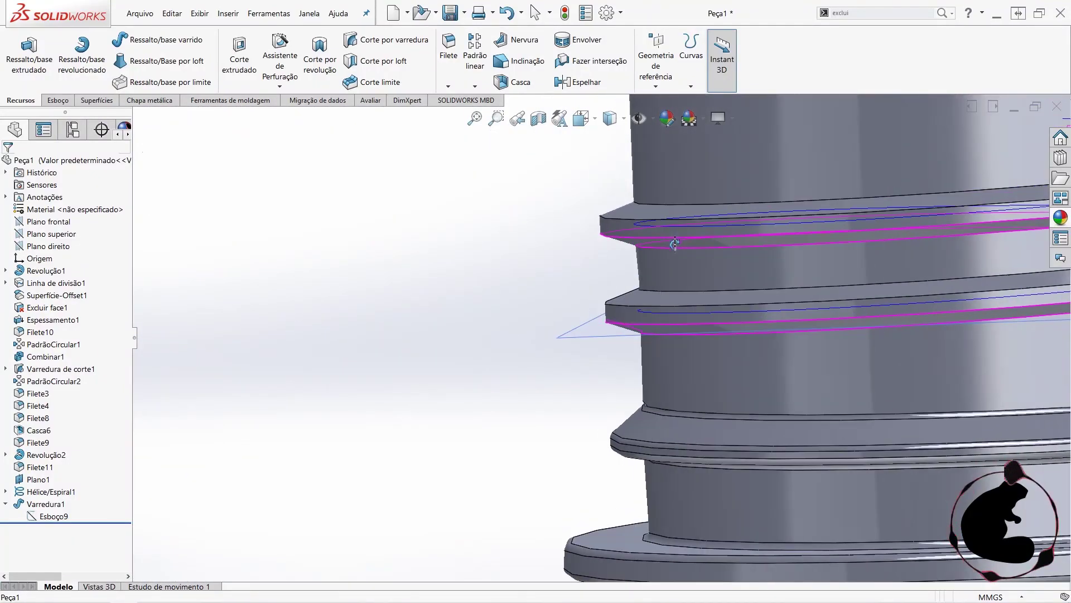
right_click(52, 516)
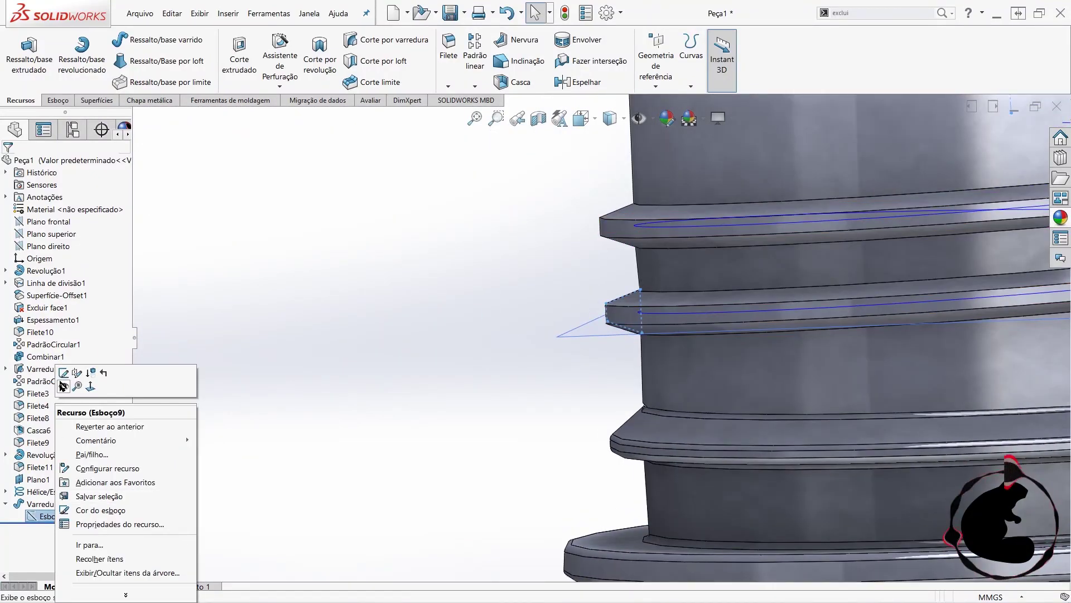
- Edit Esboço9 and change the profile height to 1.50 mm
left_click(63, 374)
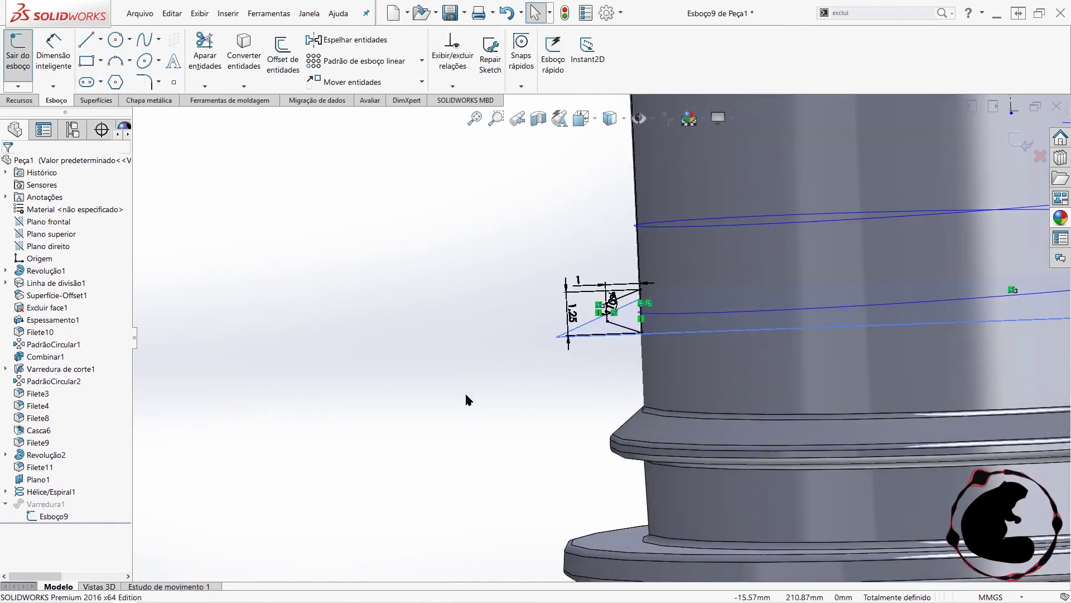
scroll(642, 332, "down", 1)
scroll(642, 332, "down", 1)
scroll(642, 332, "down", 1)
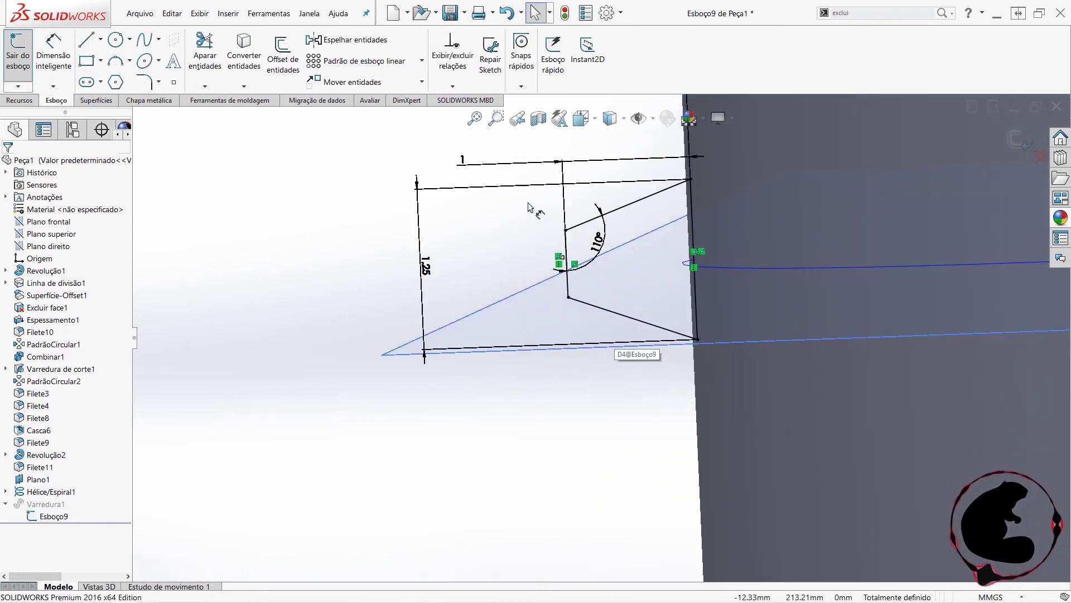
double_click(424, 267)
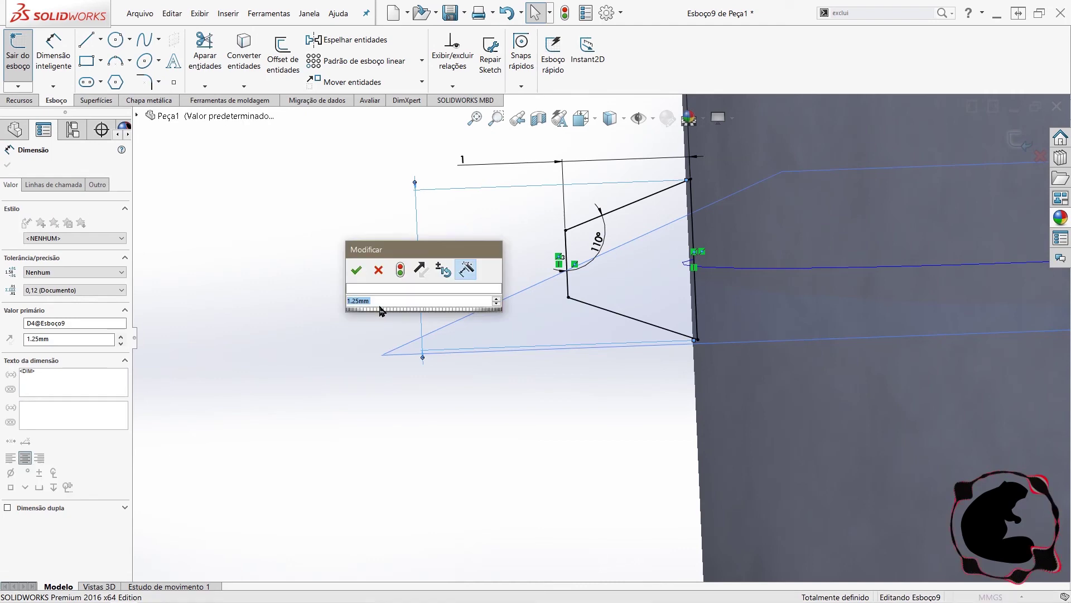
type("2")
key("Return")
scroll(605, 311, "up", 1)
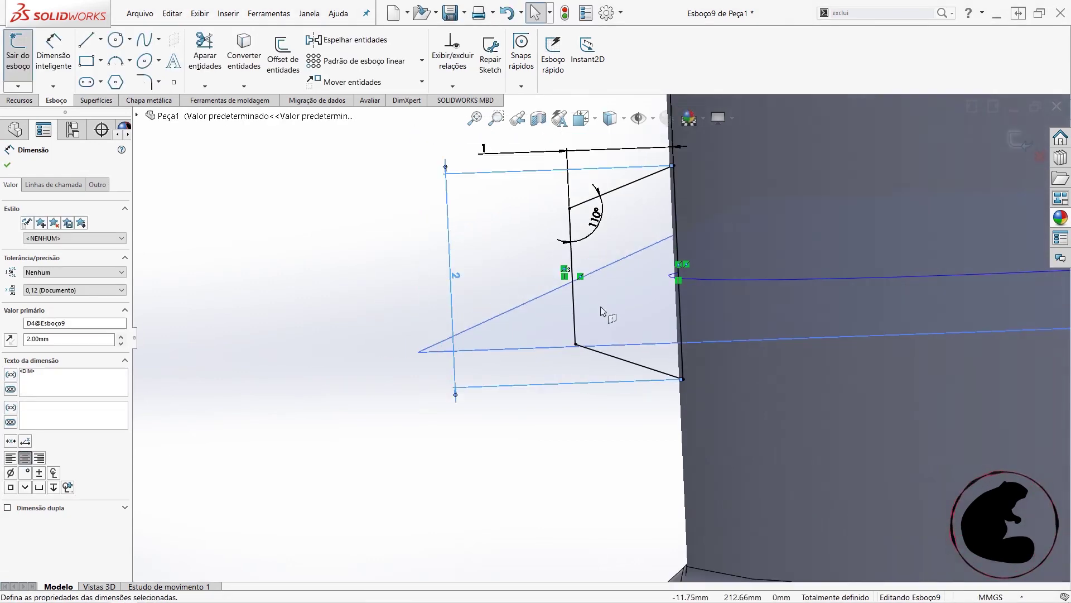
scroll(599, 311, "up", 2)
scroll(570, 316, "down", 1)
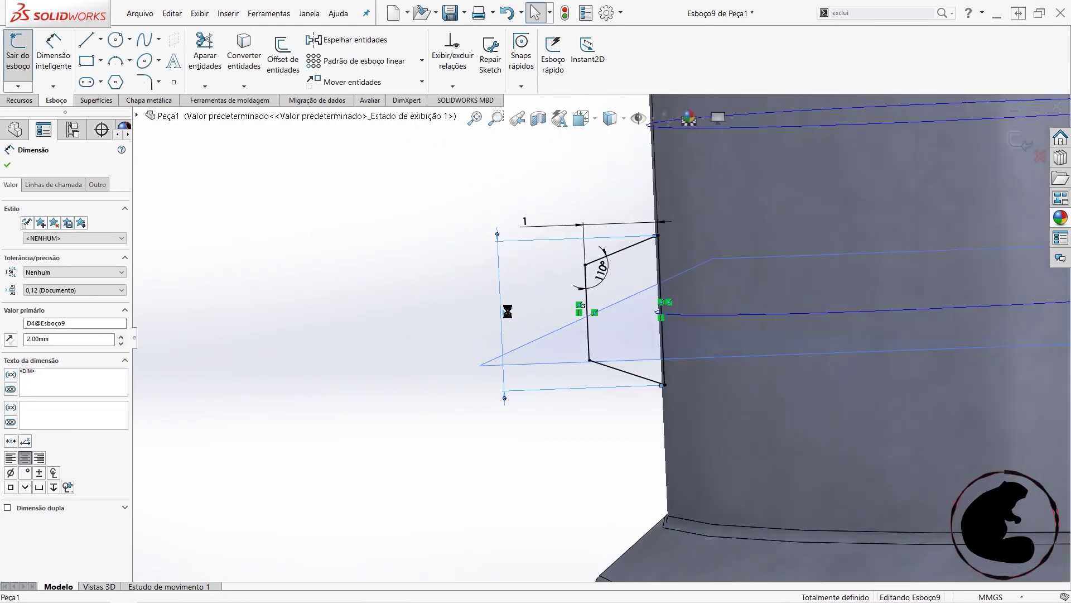
double_click(506, 311)
type("1.5")
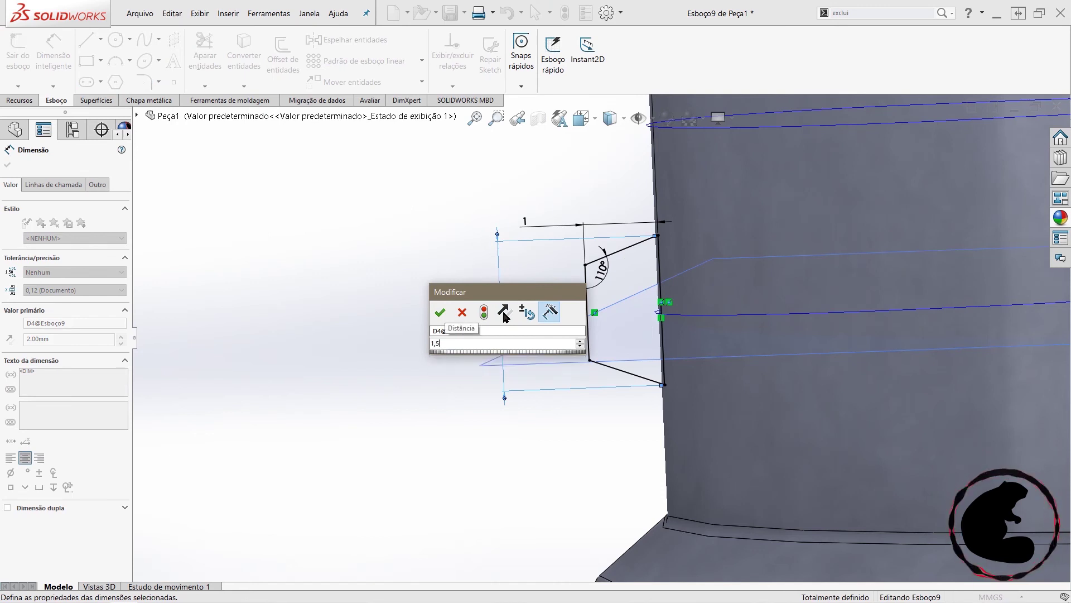
key("Return")
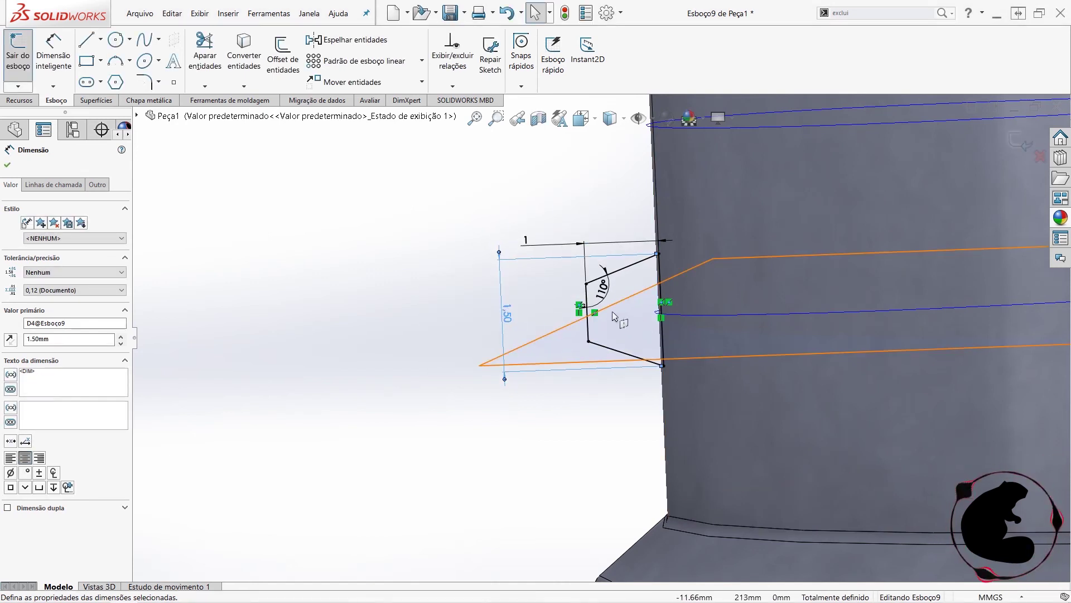
- Exit the sketch and orbit around the rebuilt thread on the bottle neck
left_click(23, 67)
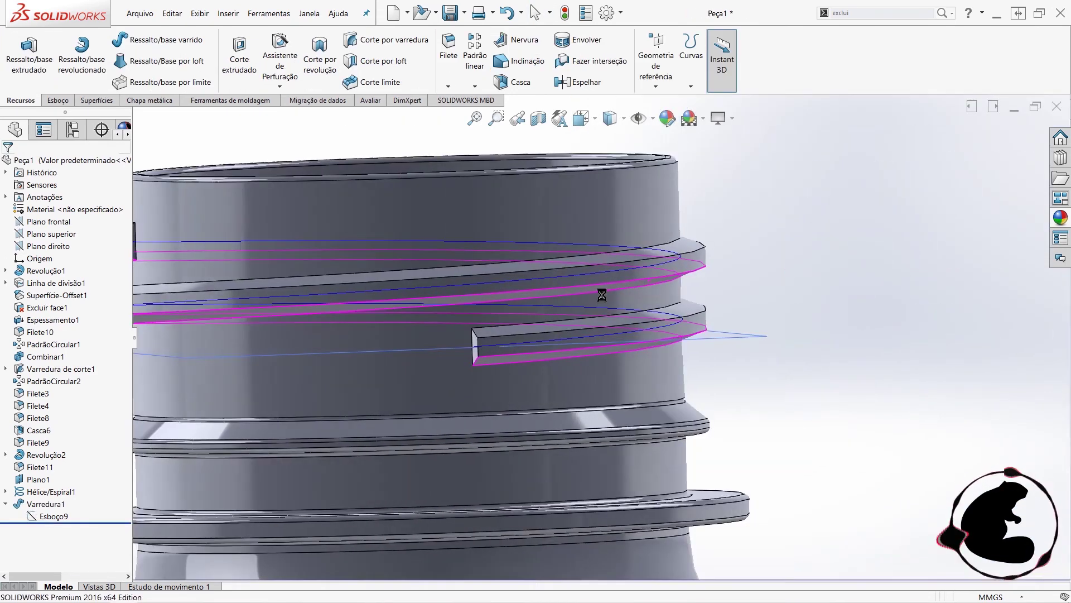
scroll(597, 294, "up", 5)
scroll(564, 306, "down", 5)
middle_click_drag(538, 311, 565, 311)
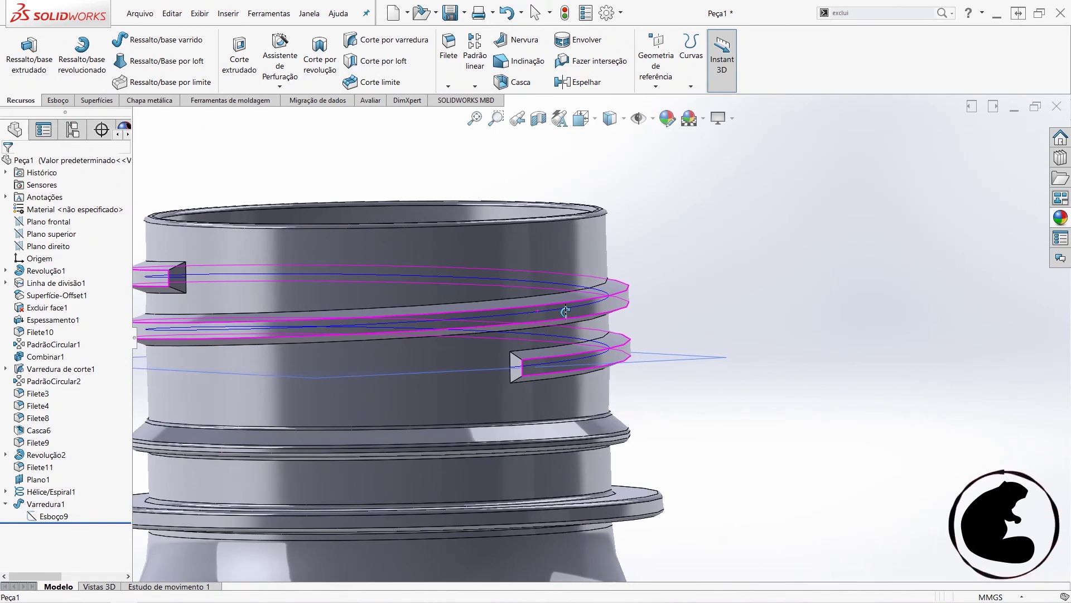
key("ctrl+Right")
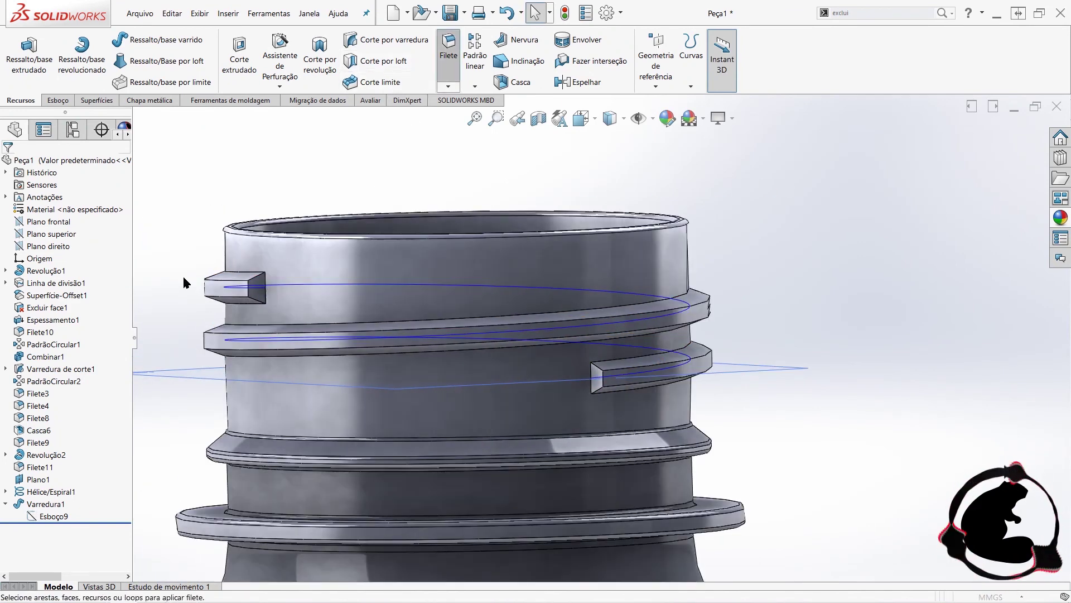
- Fillet both helical thread edges with a 0.3 mm radius, creating Filete12
left_click(448, 47)
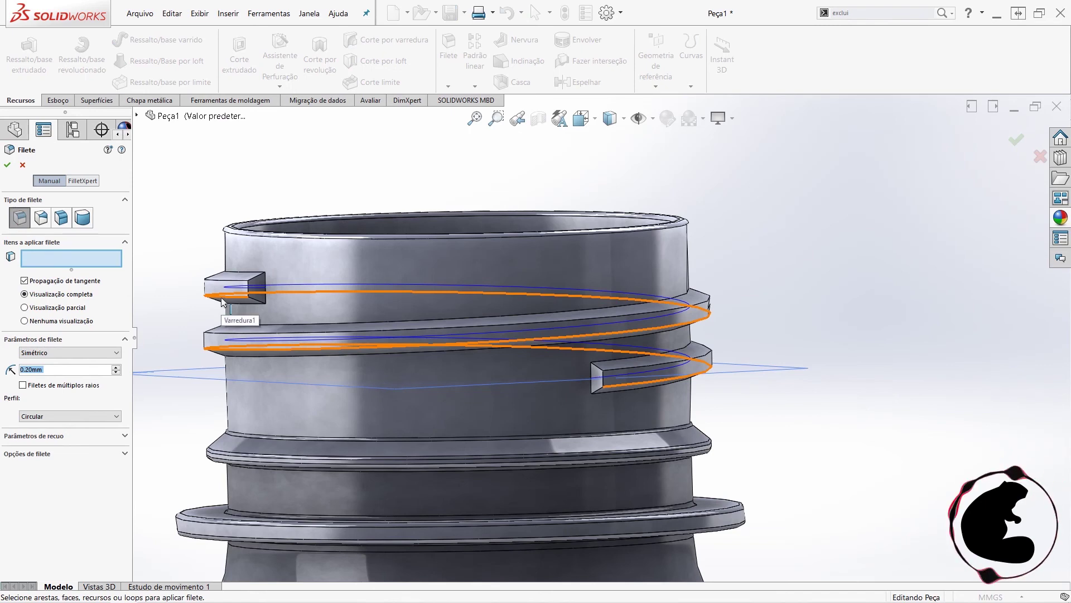
left_click(222, 302)
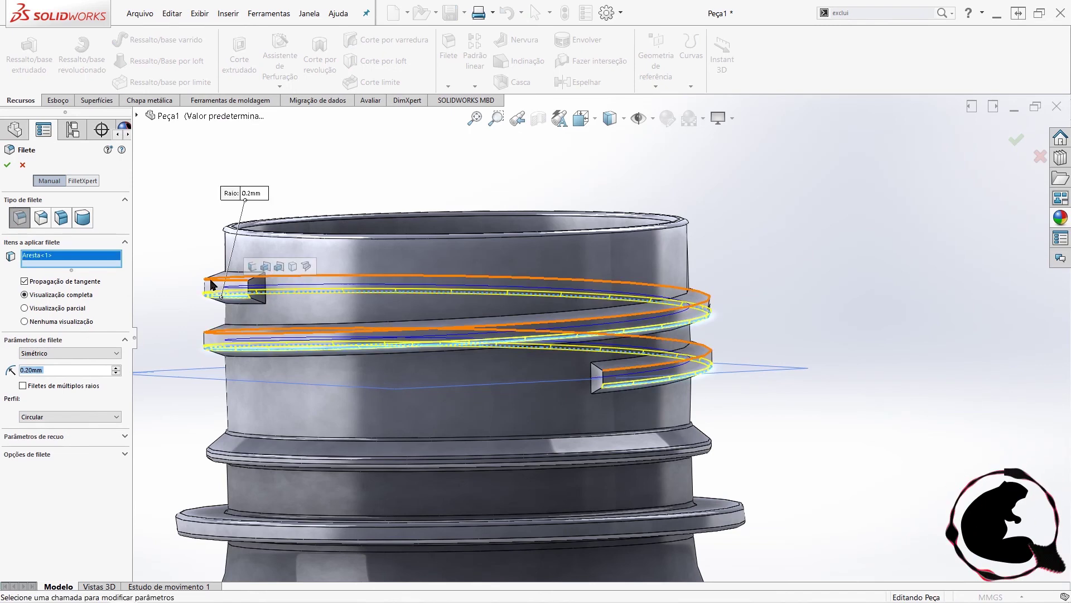
left_click(272, 294)
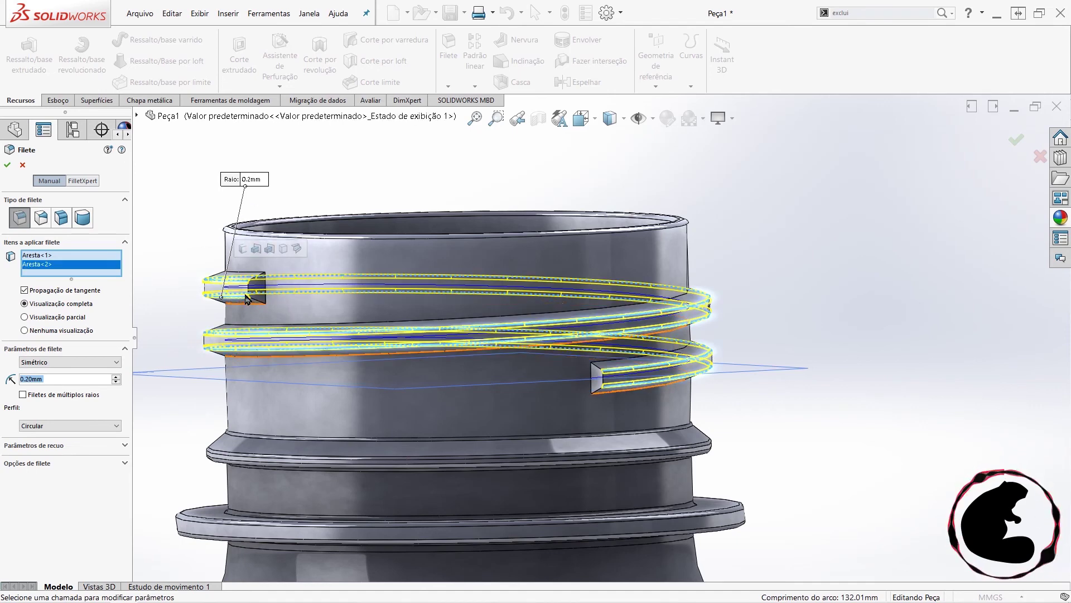
type("0,3")
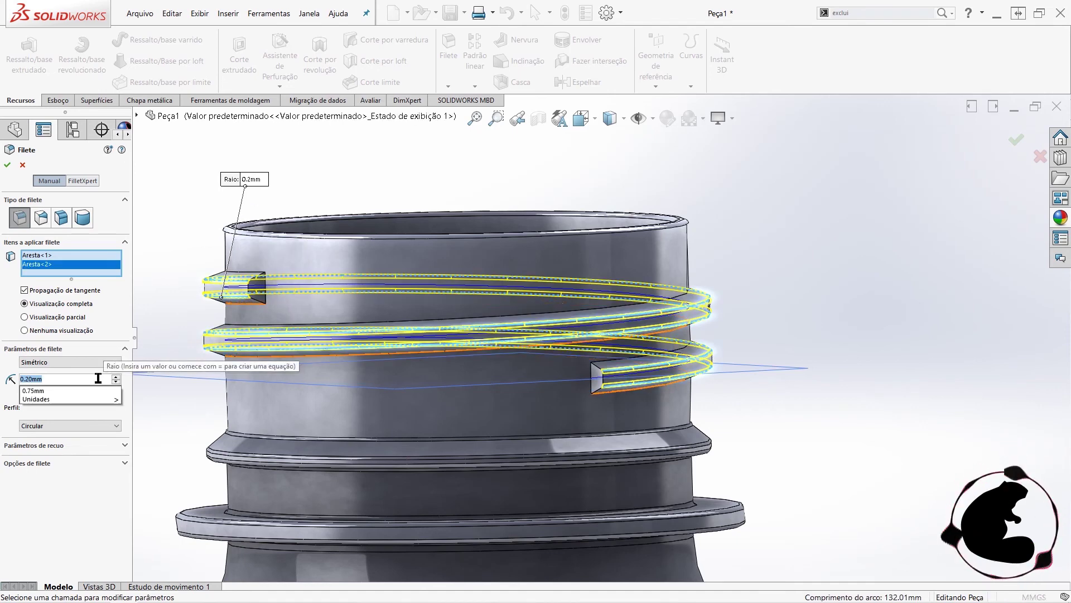
key("Return")
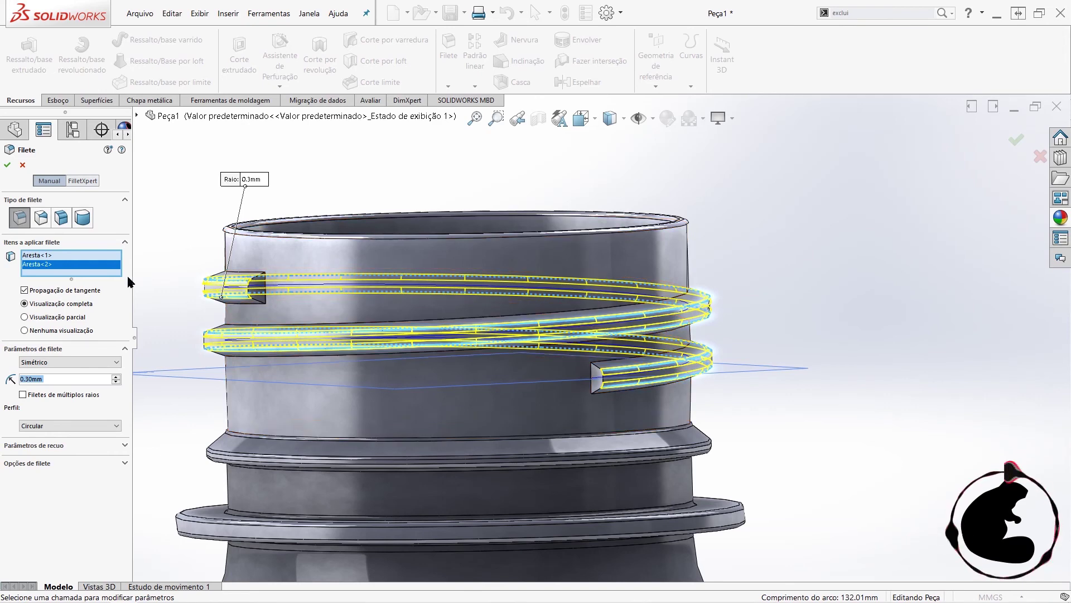
left_click(7, 164)
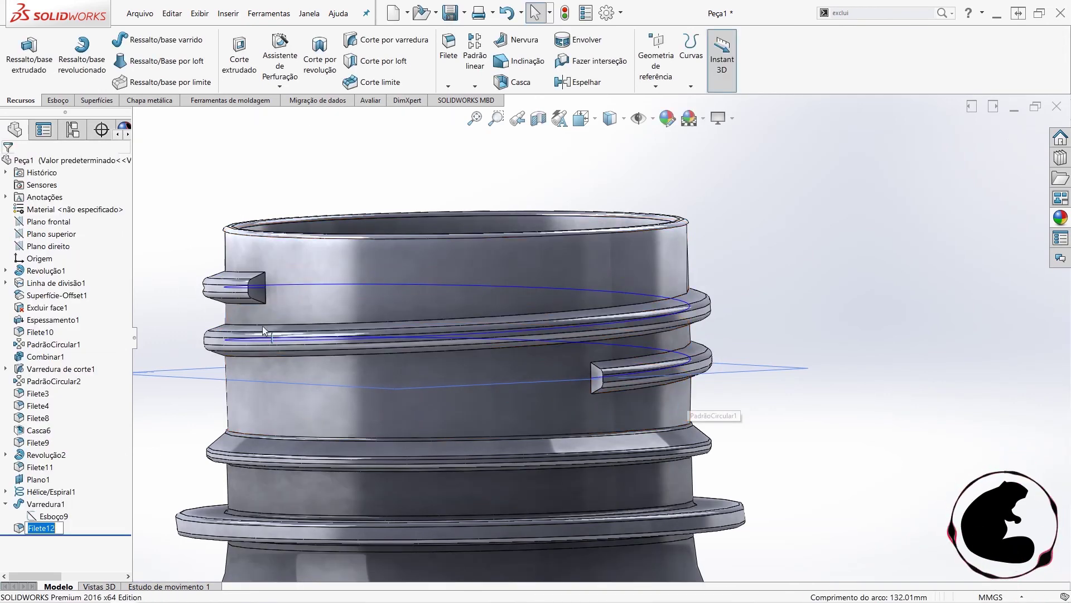
scroll(603, 397, "down", 2)
scroll(608, 393, "down", 2)
scroll(607, 393, "down", 1)
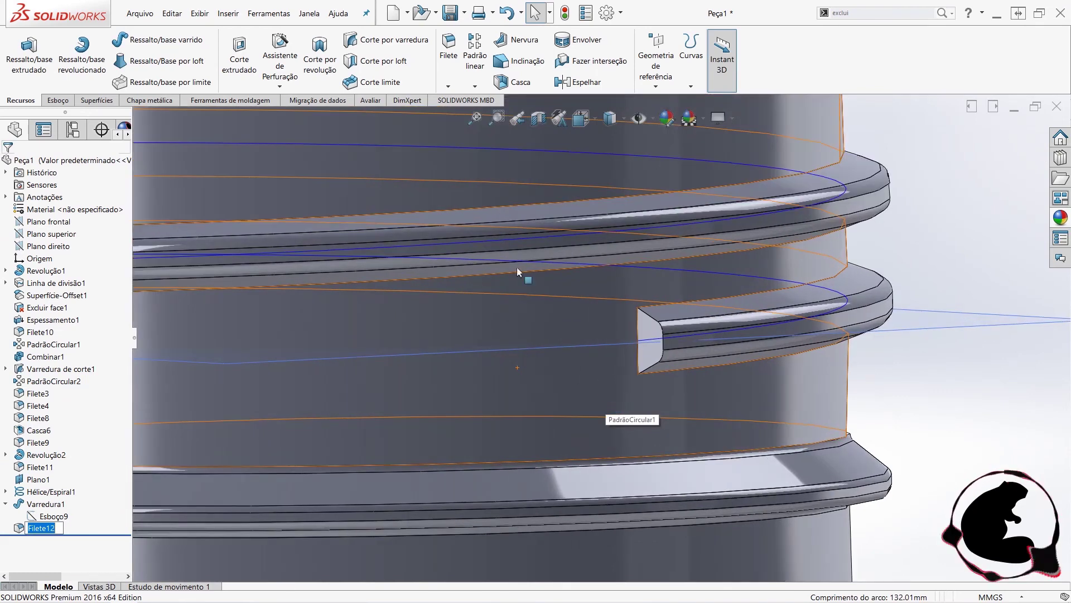
- Start a chamfer on the thread's end edge and flip its direction
left_click(449, 87)
left_click(469, 110)
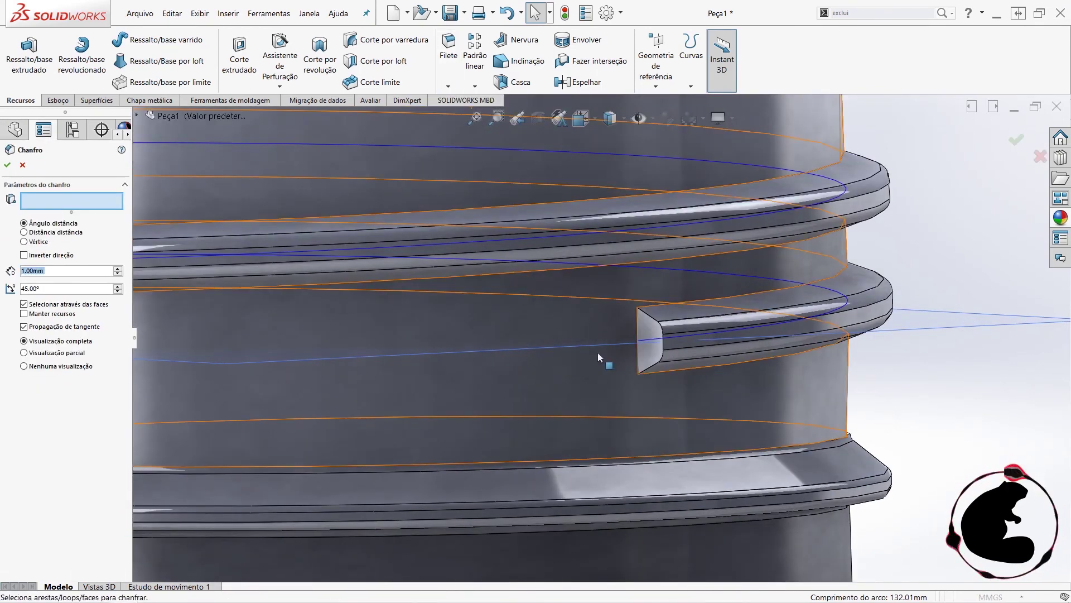
left_click(638, 362)
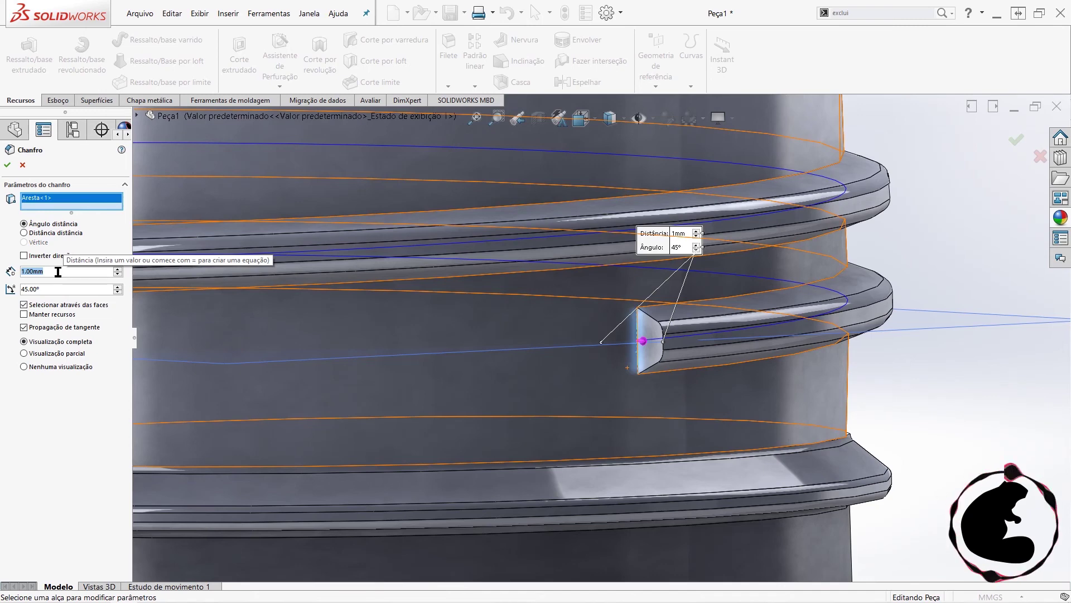
left_click(118, 292)
left_click(116, 291)
left_click(116, 292)
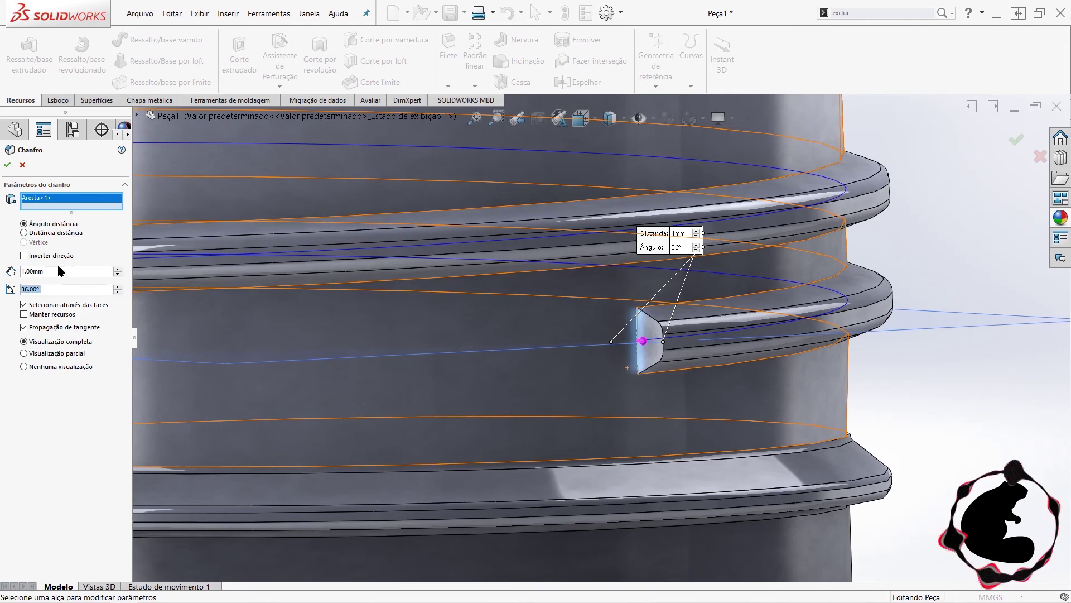
left_click(48, 261)
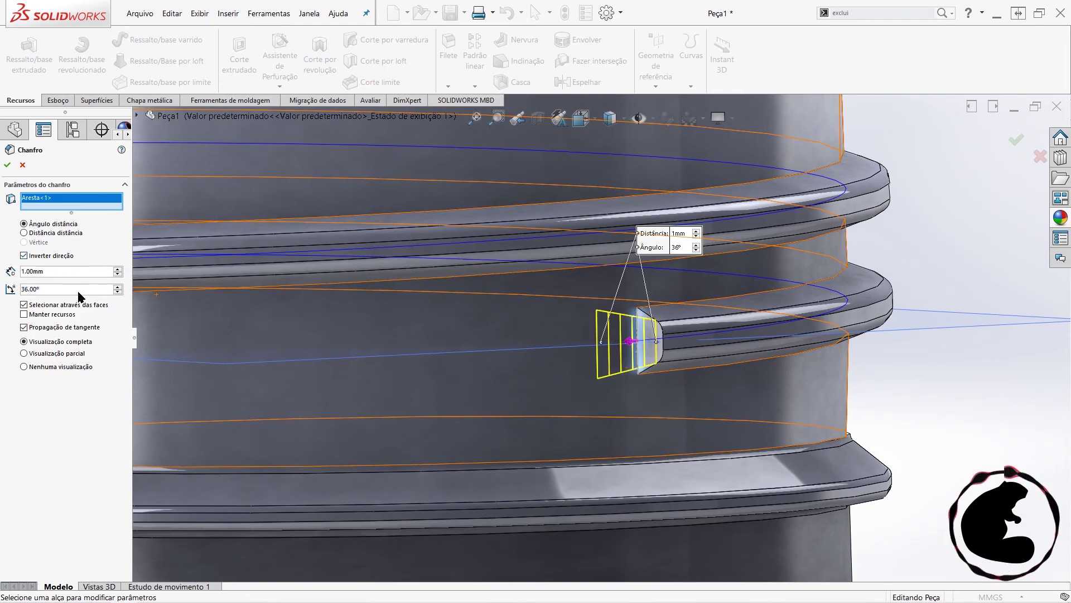
- Step the chamfer angle up to 41° and back down to 32°, checking the preview
double_click(117, 286)
triple_click(117, 286)
triple_click(118, 291)
double_click(118, 291)
double_click(118, 291)
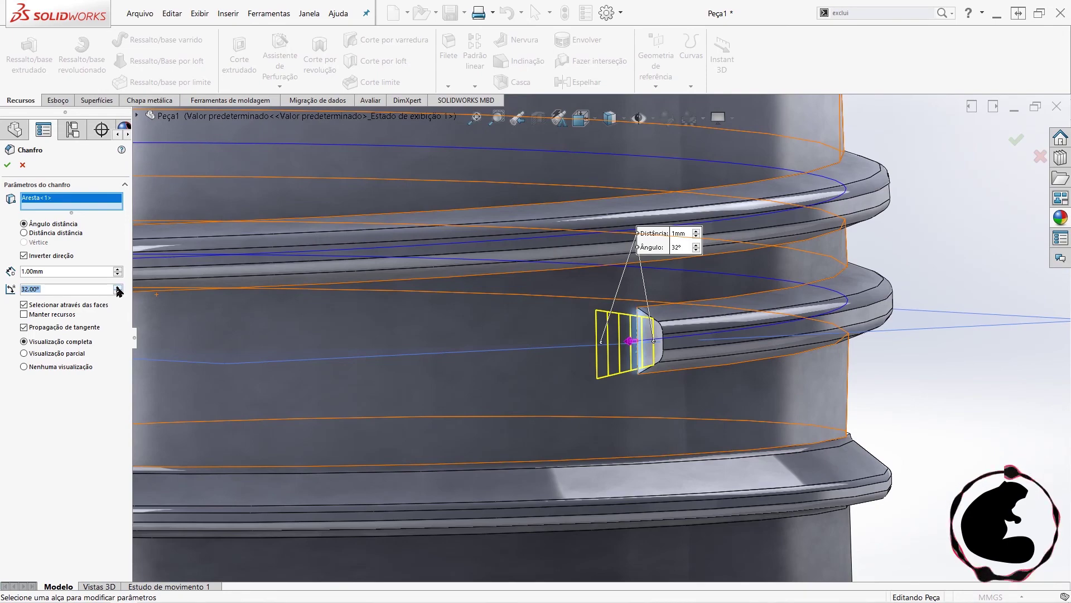
scroll(614, 354, "up", 2)
scroll(613, 354, "down", 3)
scroll(627, 356, "down", 3)
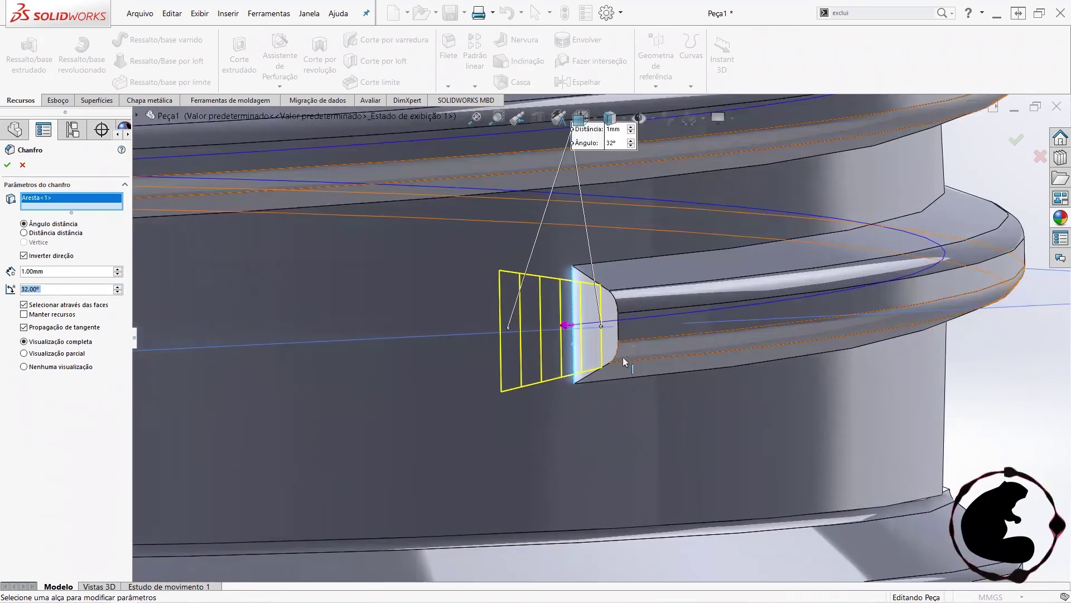
scroll(608, 357, "down", 2)
scroll(608, 357, "up", 2)
middle_click_drag(608, 357, 569, 232)
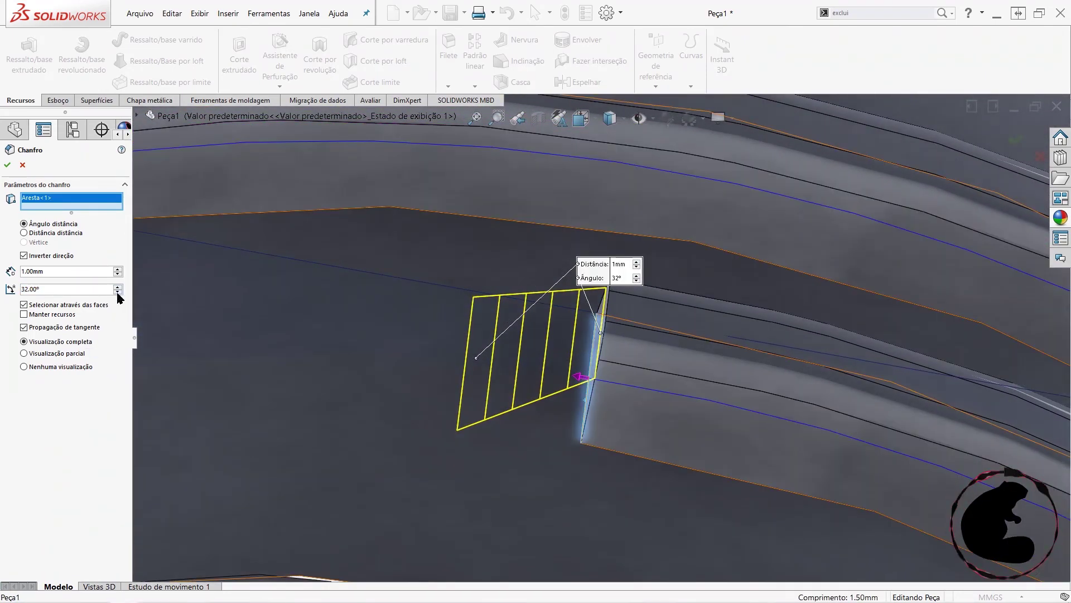
- Set the chamfer to 1 mm at 30° and apply it as Chanfro3
left_click(118, 293)
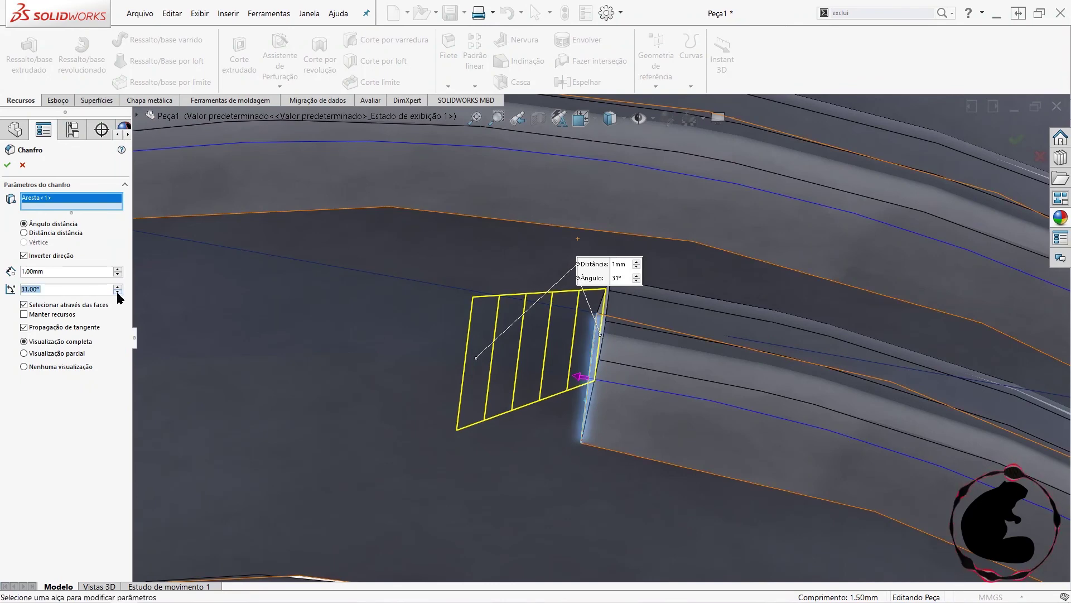
left_click(118, 294)
left_click(7, 165)
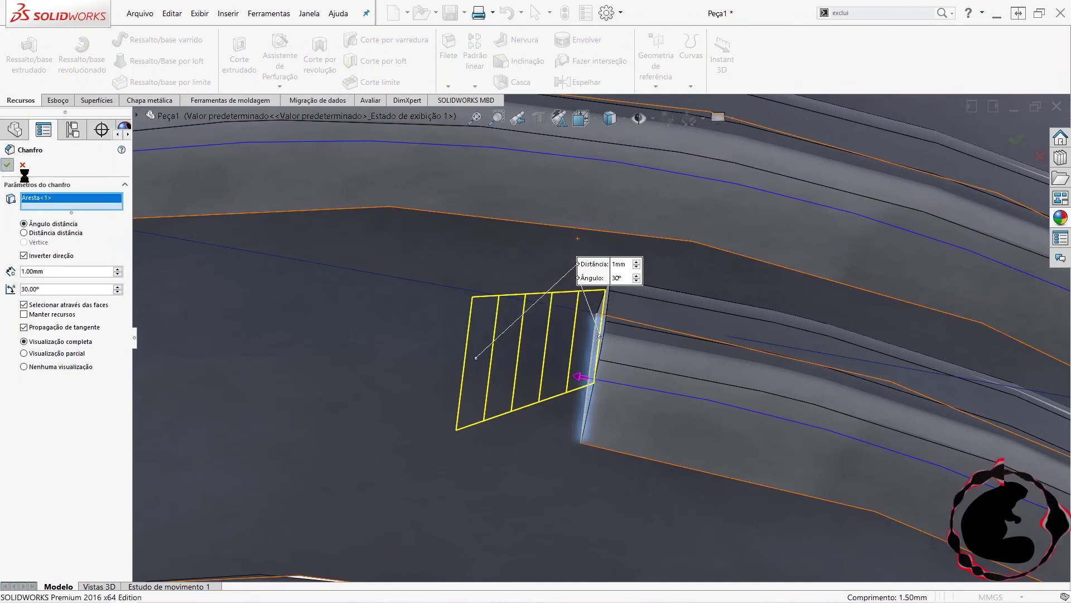
scroll(595, 360, "up", 1)
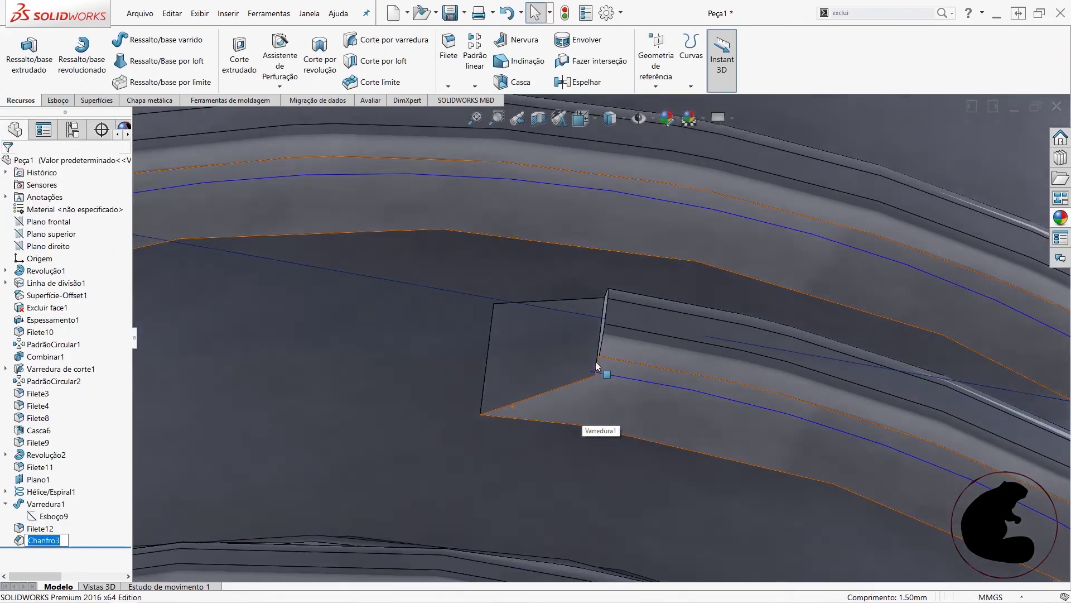
scroll(595, 360, "up", 1)
scroll(594, 360, "up", 1)
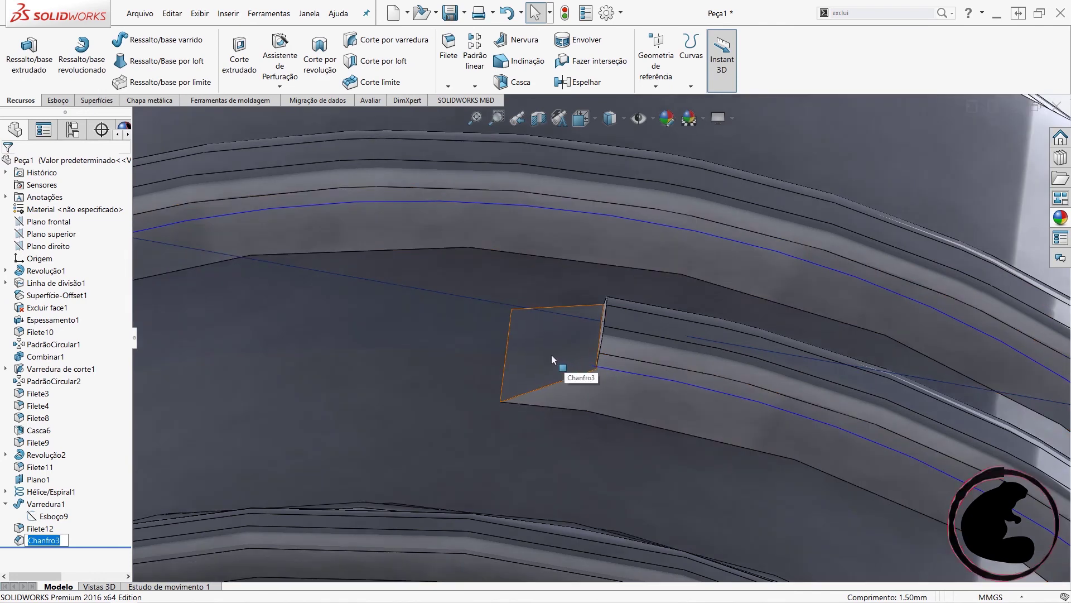
key("Return")
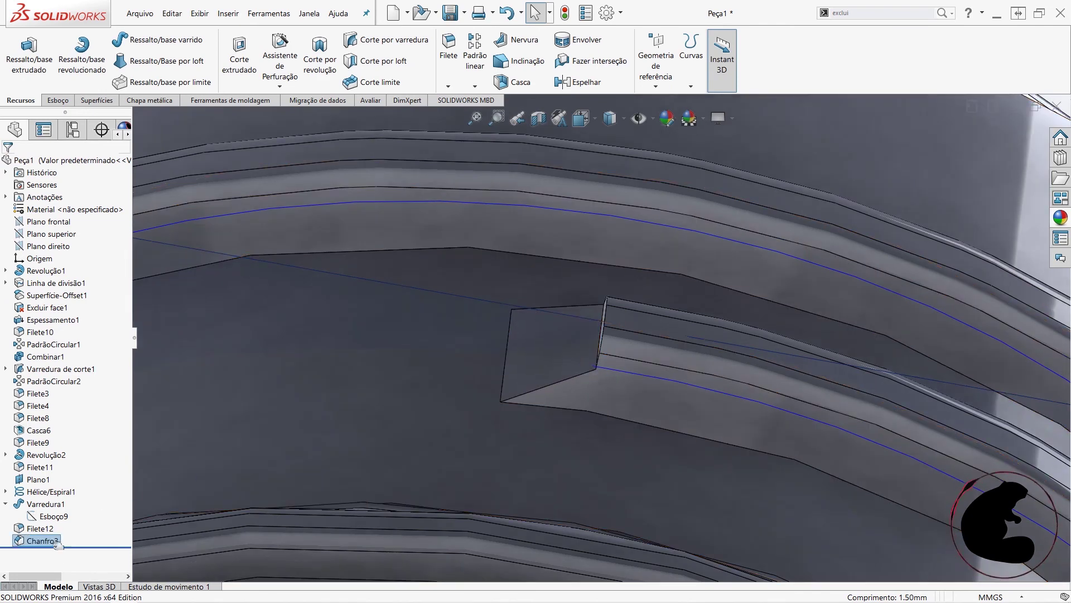
- Edit Chanfro3 to replace its old edge with three thread end edges
right_click(58, 544)
left_click(62, 320)
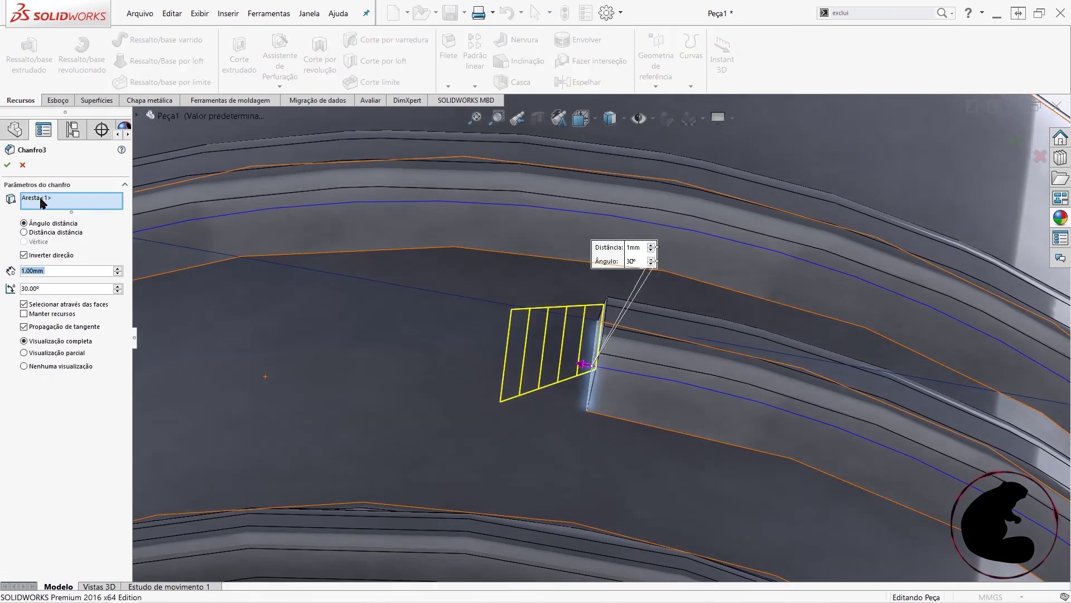
left_click(43, 203)
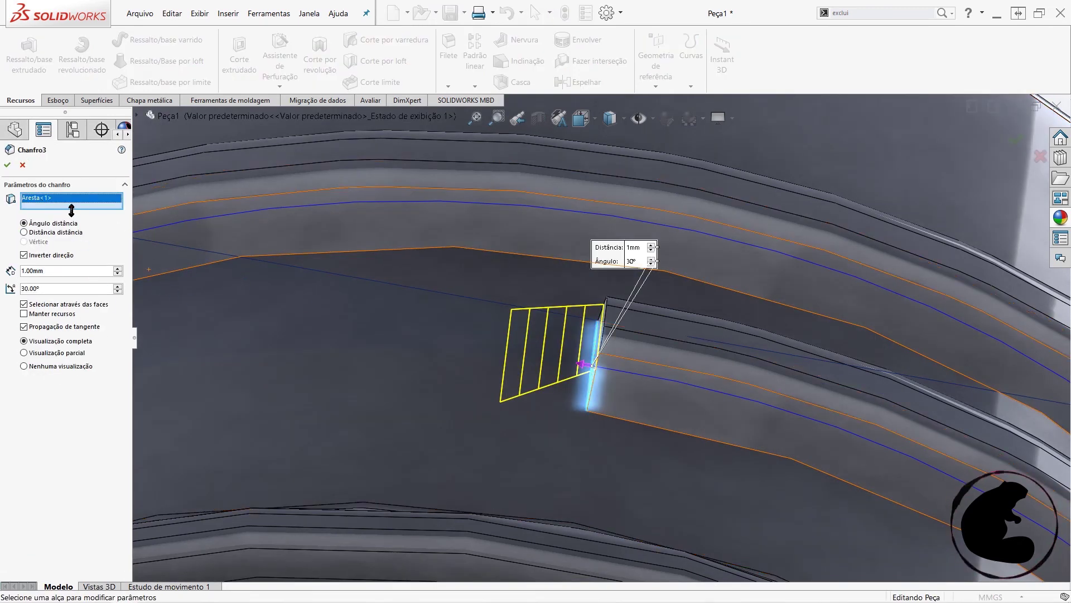
key("Delete")
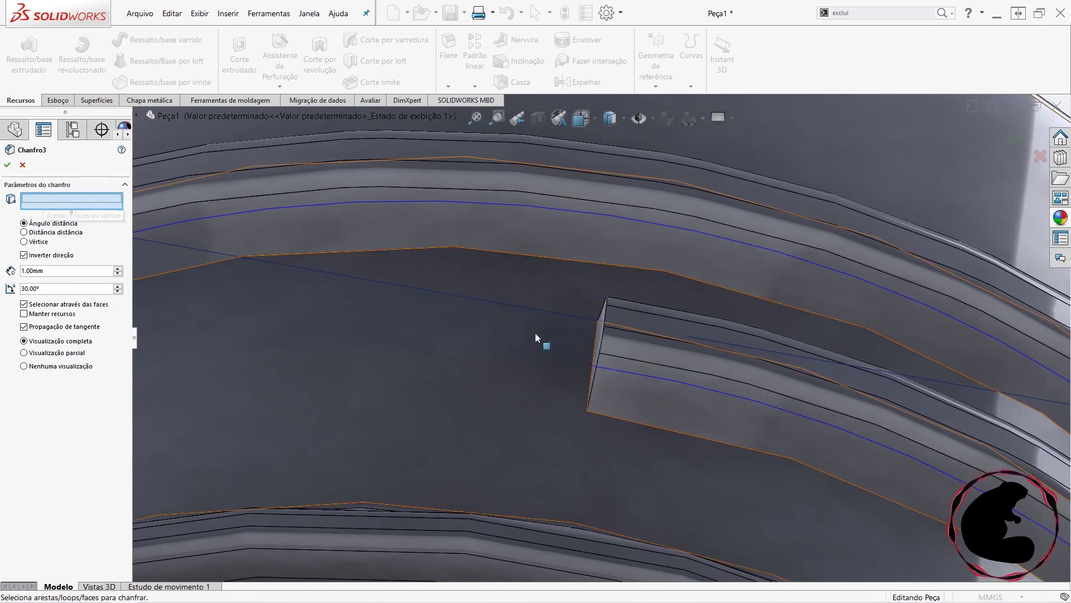
scroll(635, 342, "down", 3)
mouse_move(635, 342)
middle_mouse_down()
mouse_move(637, 387)
mouse_move(602, 296)
middle_mouse_up()
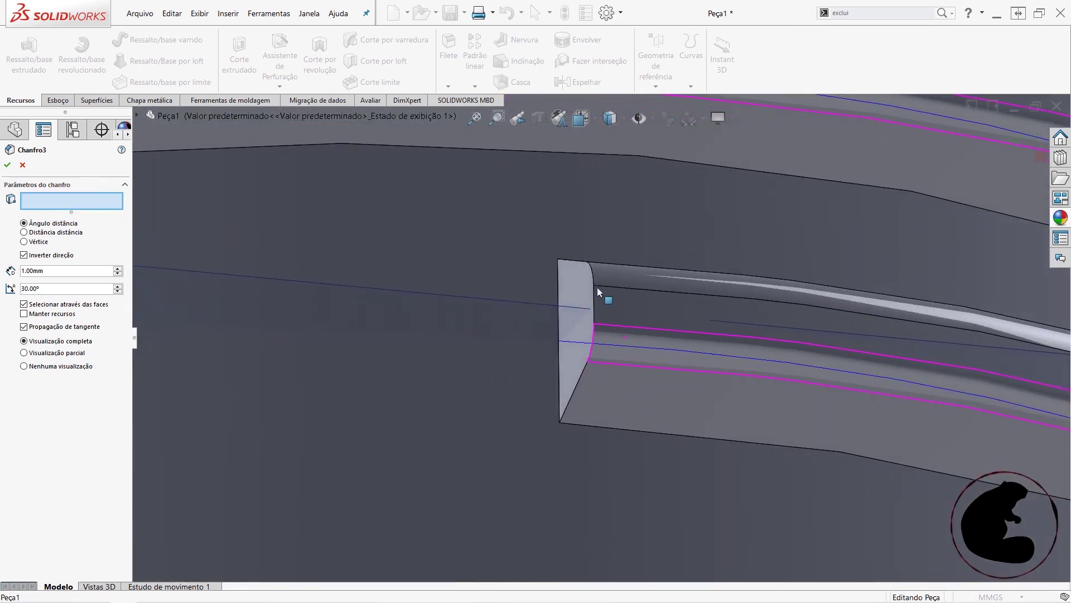
left_click(594, 304)
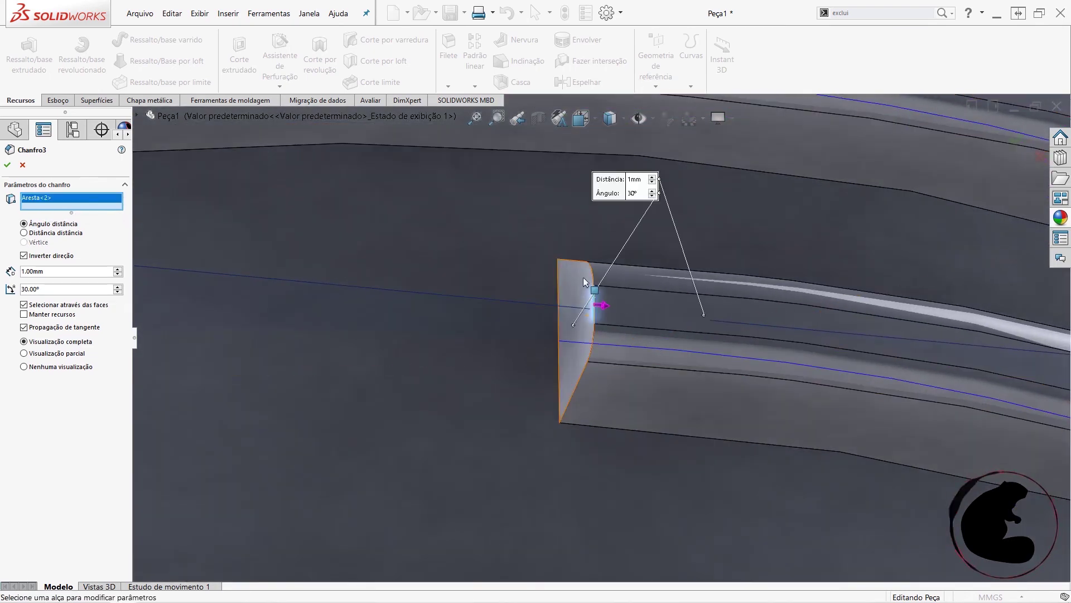
left_click(591, 287)
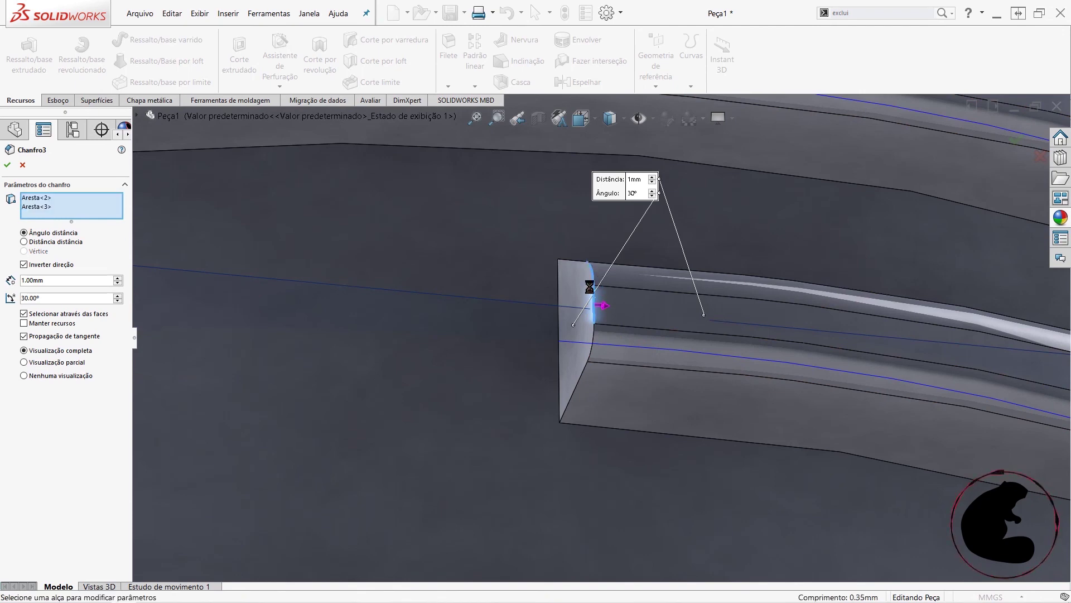
left_click(600, 341)
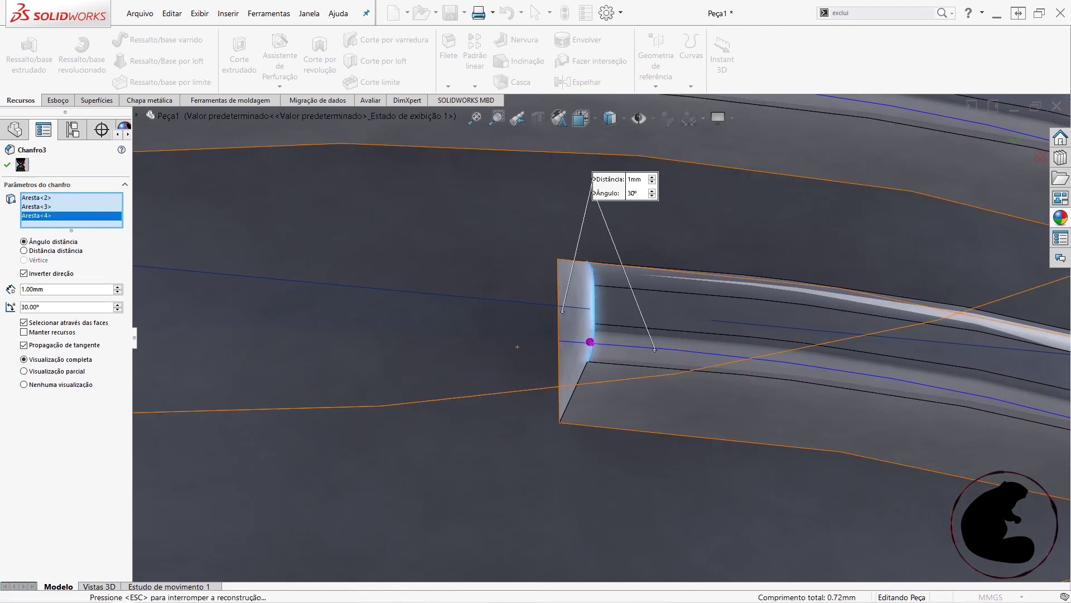
key("Return")
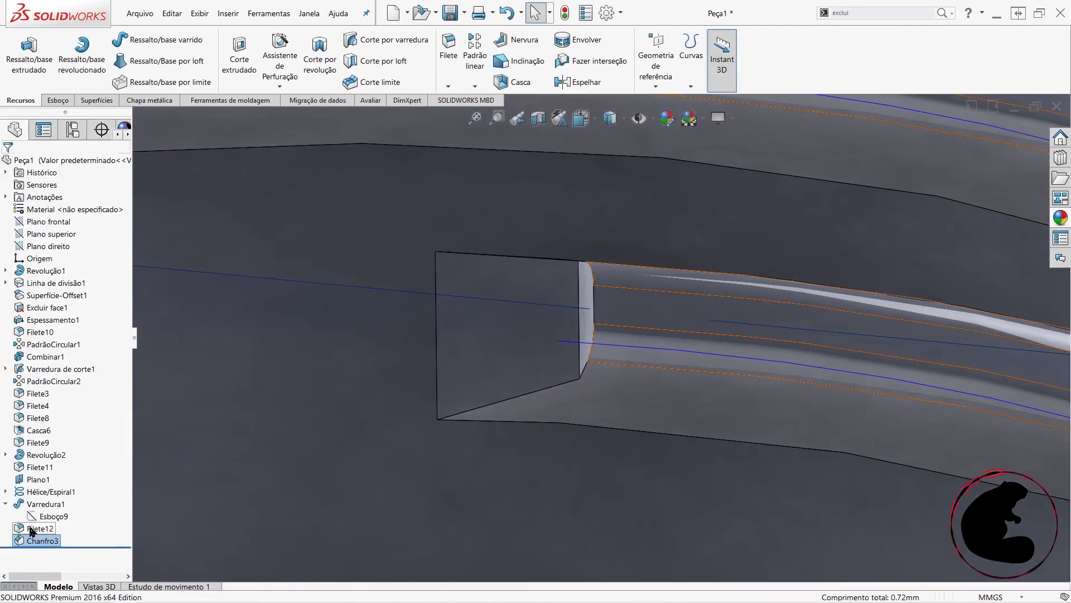
- Reorder the history so Chanfro3 comes before Filete12
left_click(35, 529)
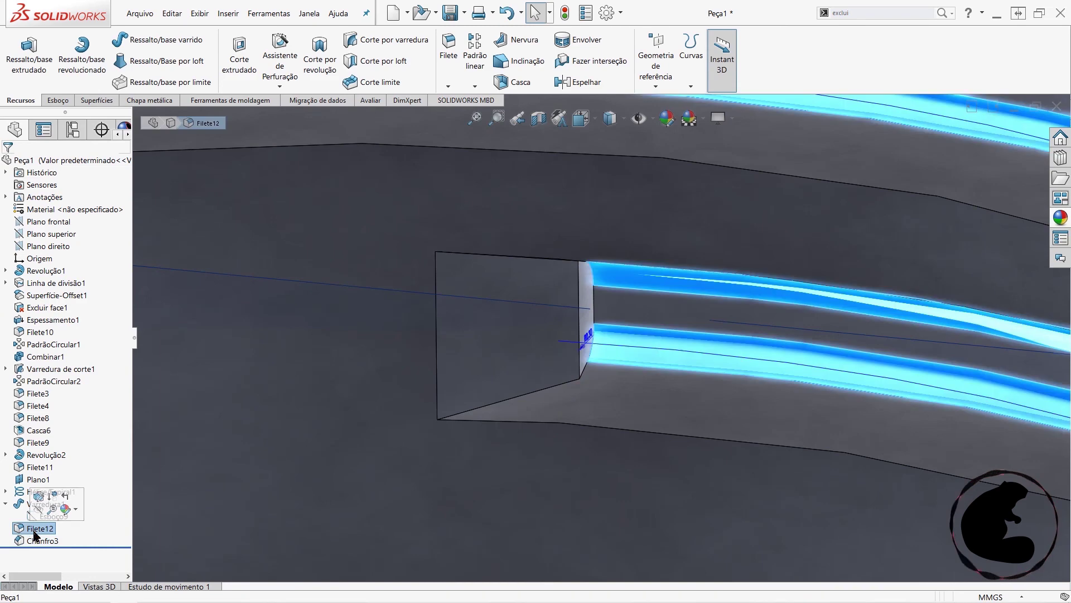
mouse_move(35, 540)
left_mouse_down()
mouse_move(32, 528)
mouse_move(85, 554)
left_mouse_up()
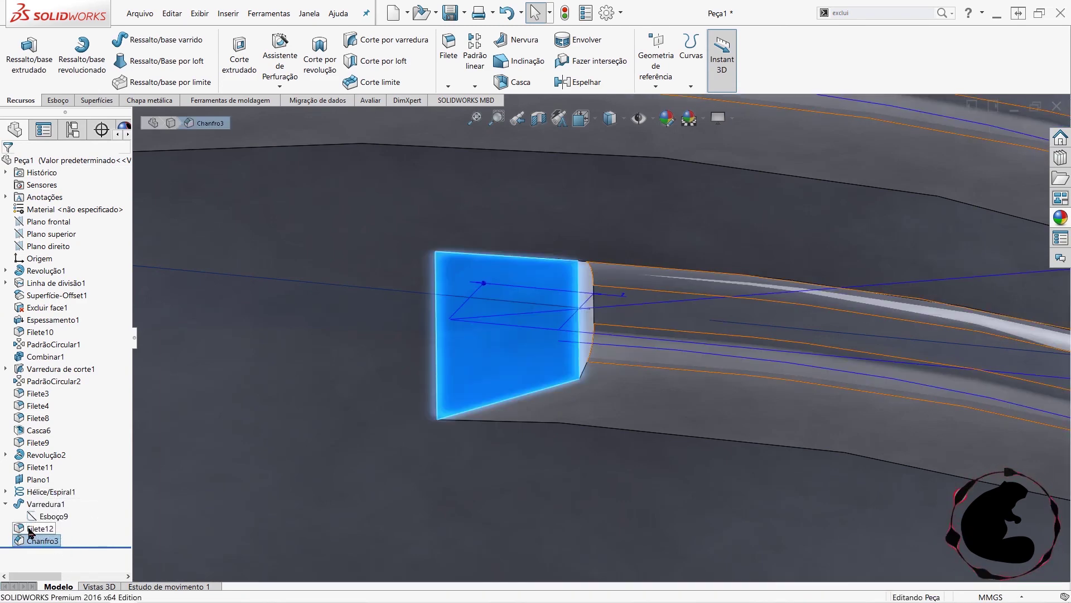
left_click_drag(31, 530, 45, 537)
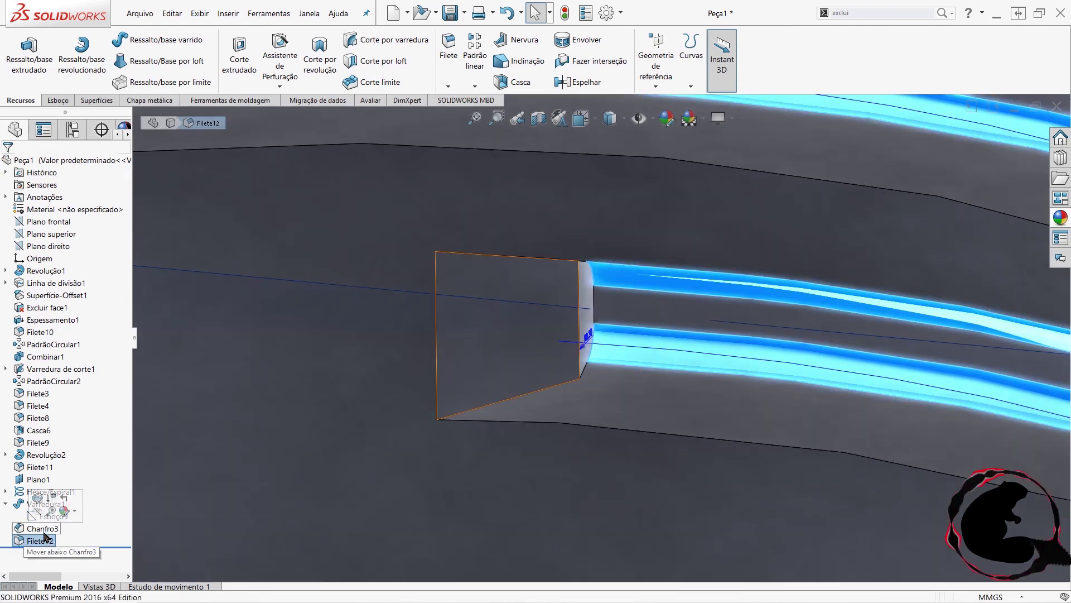
- Reassign Chanfro3 to the vertical end edge of the thread slot
right_click(44, 528)
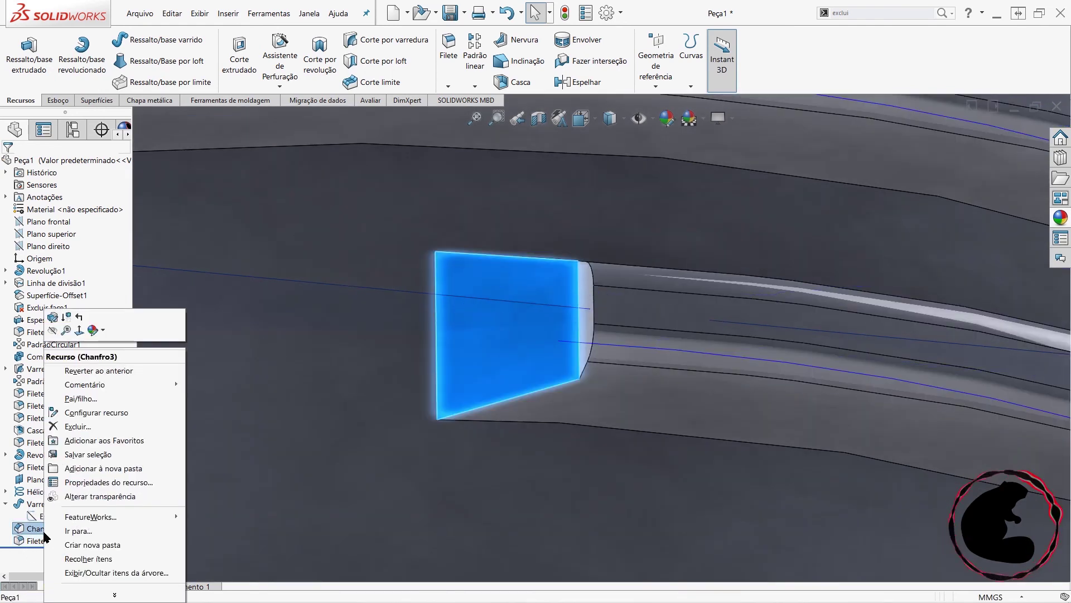
left_click(57, 317)
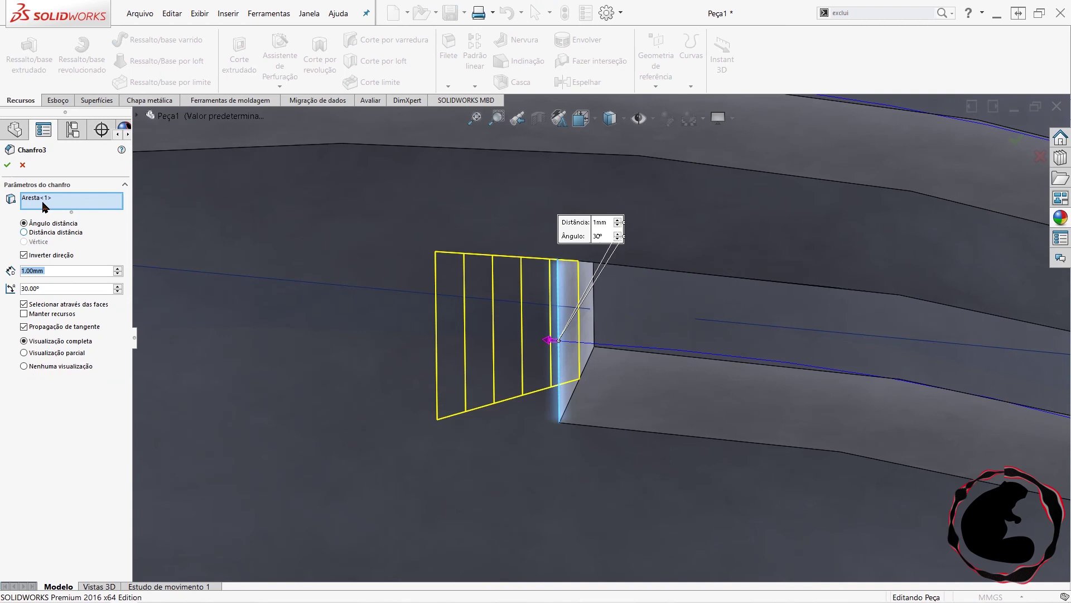
left_click(44, 206)
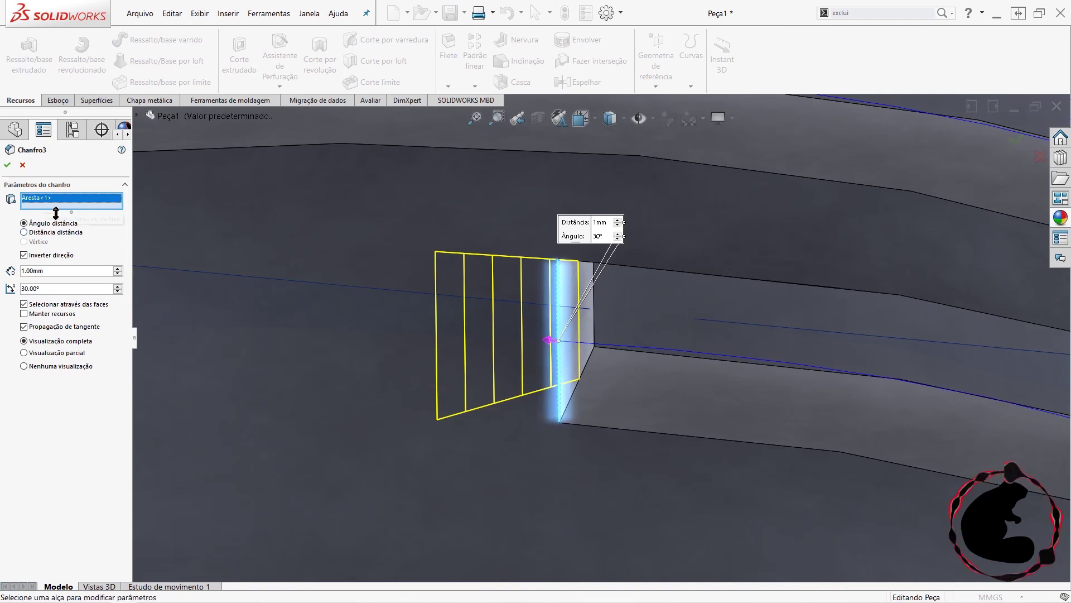
key("Delete")
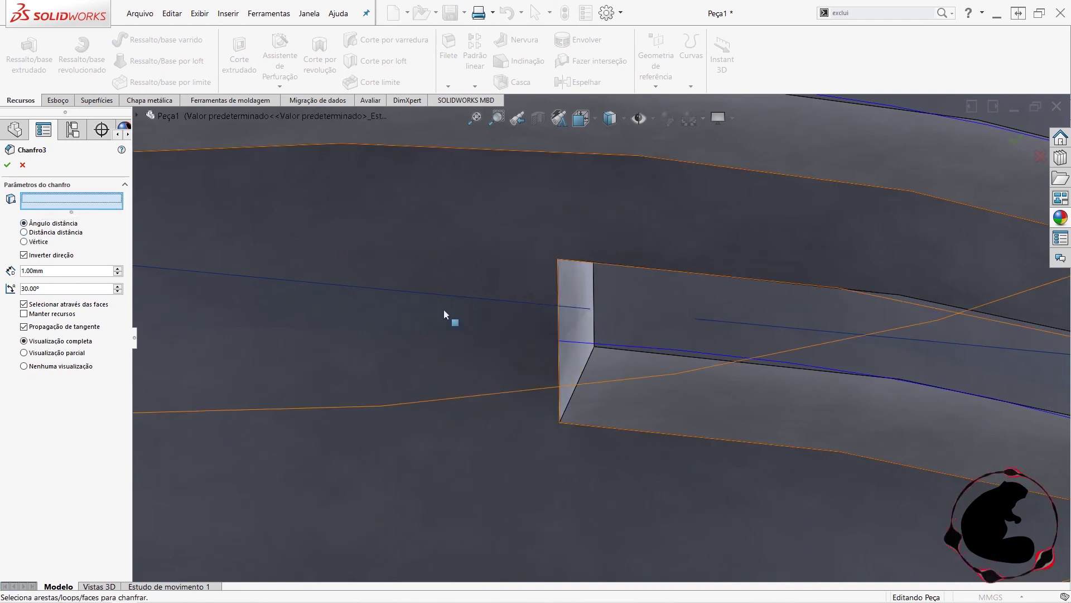
left_click(594, 318)
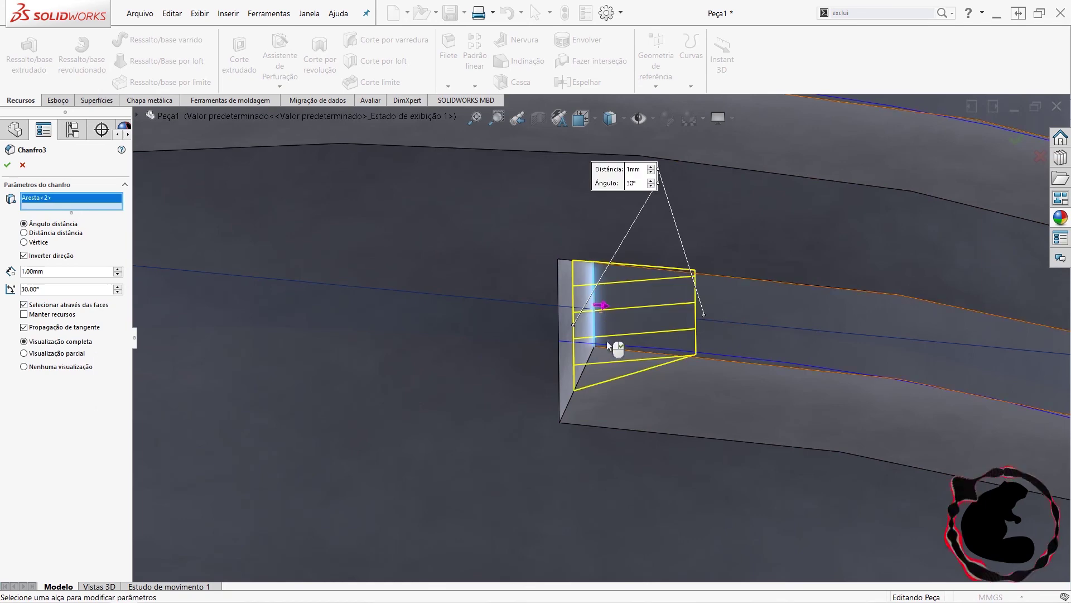
scroll(580, 402, "up", 1)
scroll(614, 394, "down", 1)
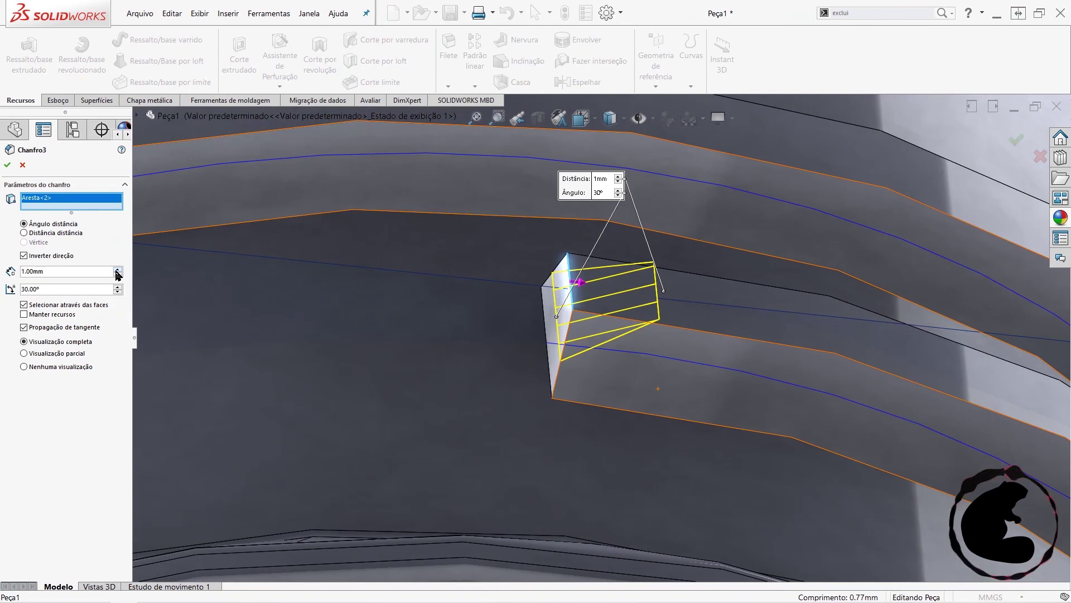
- Set the chamfer distance to 1.75 mm
left_click(117, 270)
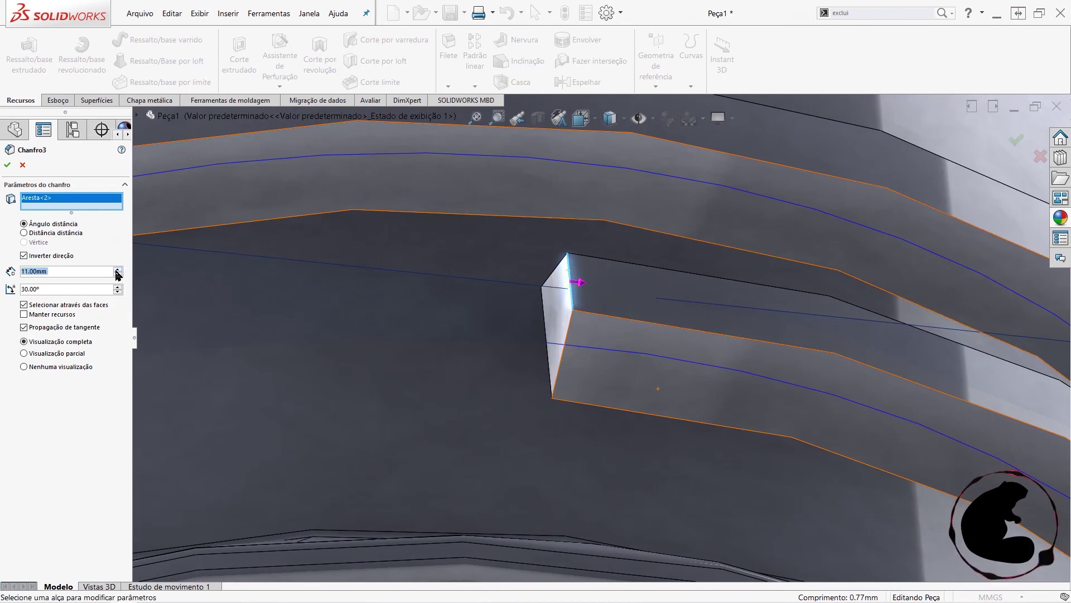
type("1")
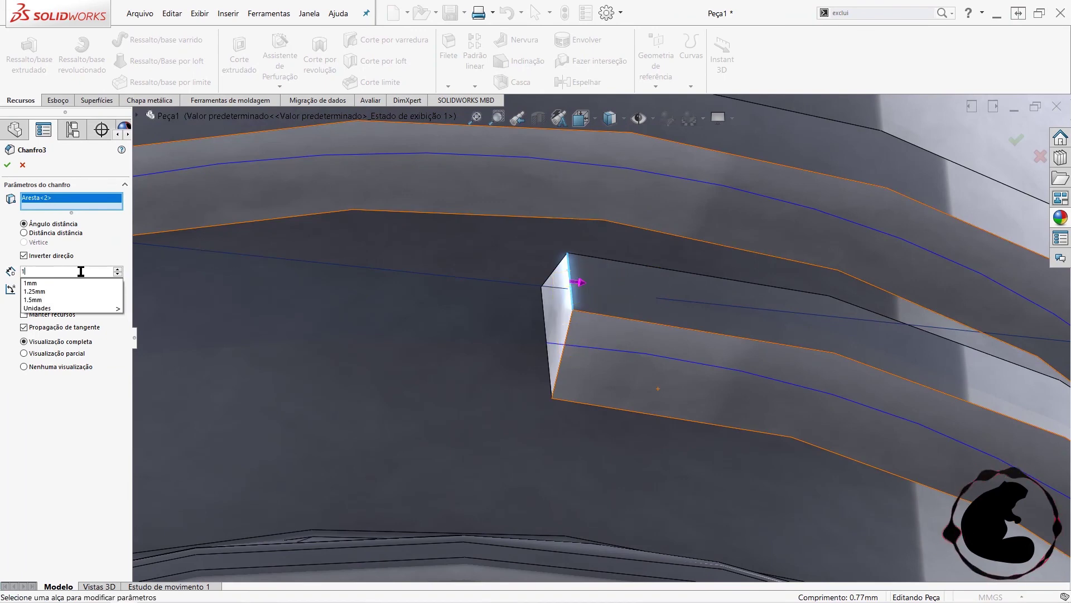
type(",50mm")
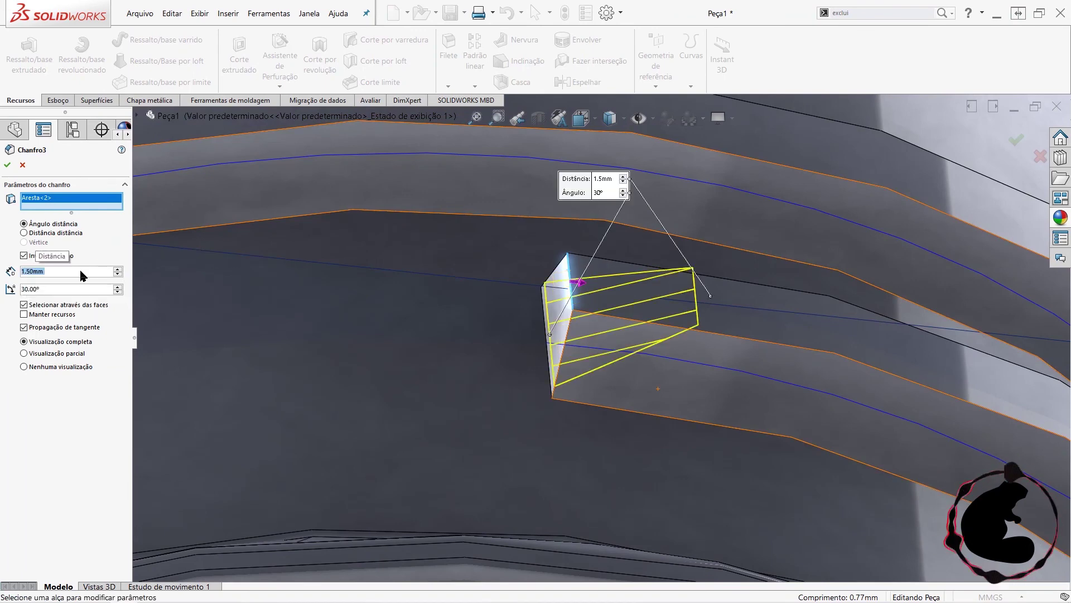
type("1")
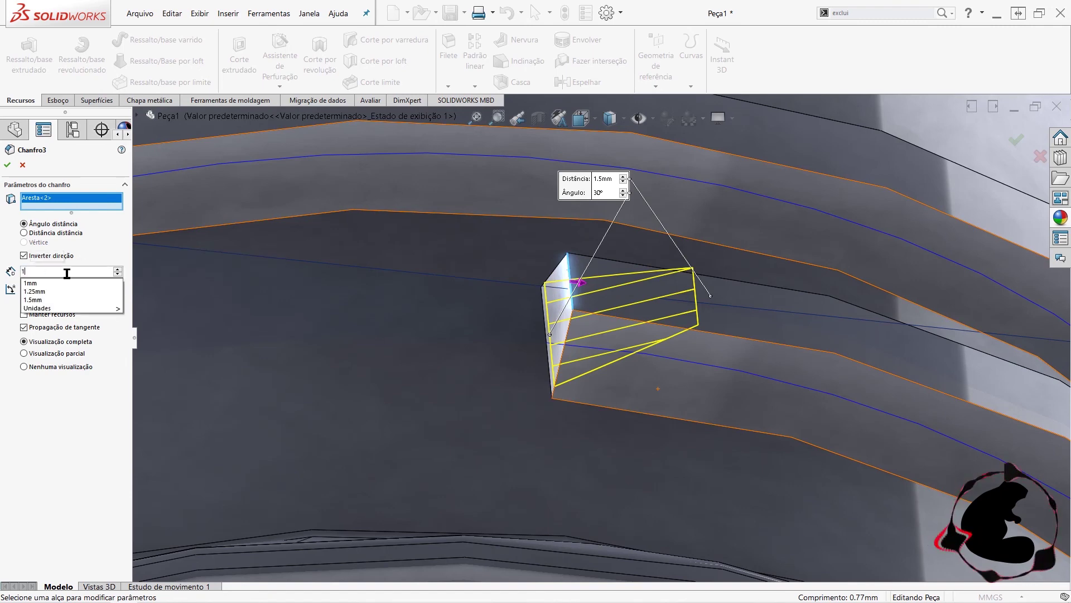
type(",60mm")
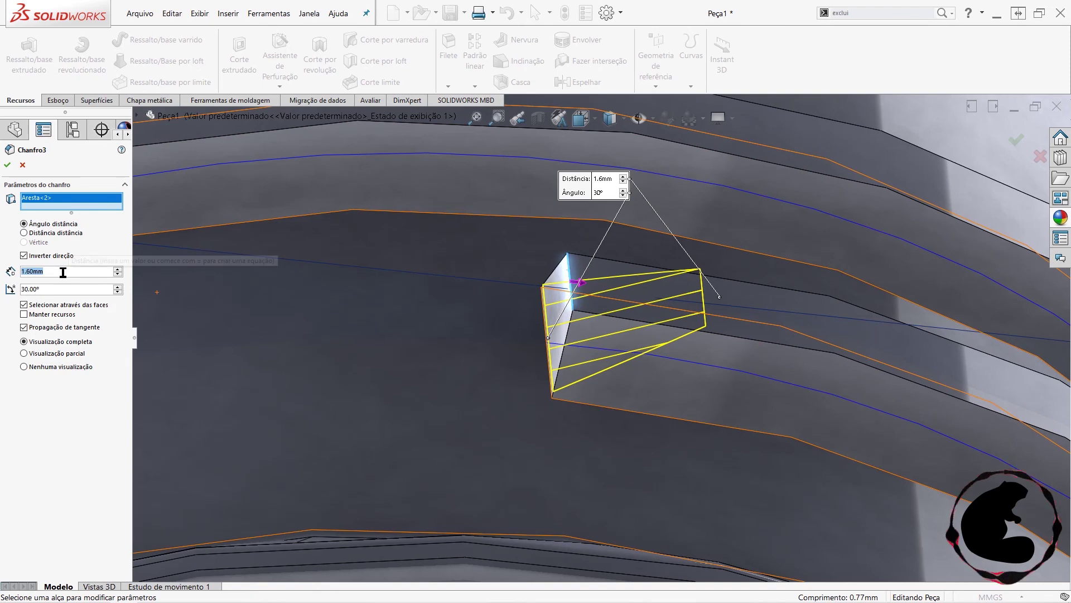
type("2")
key("Return")
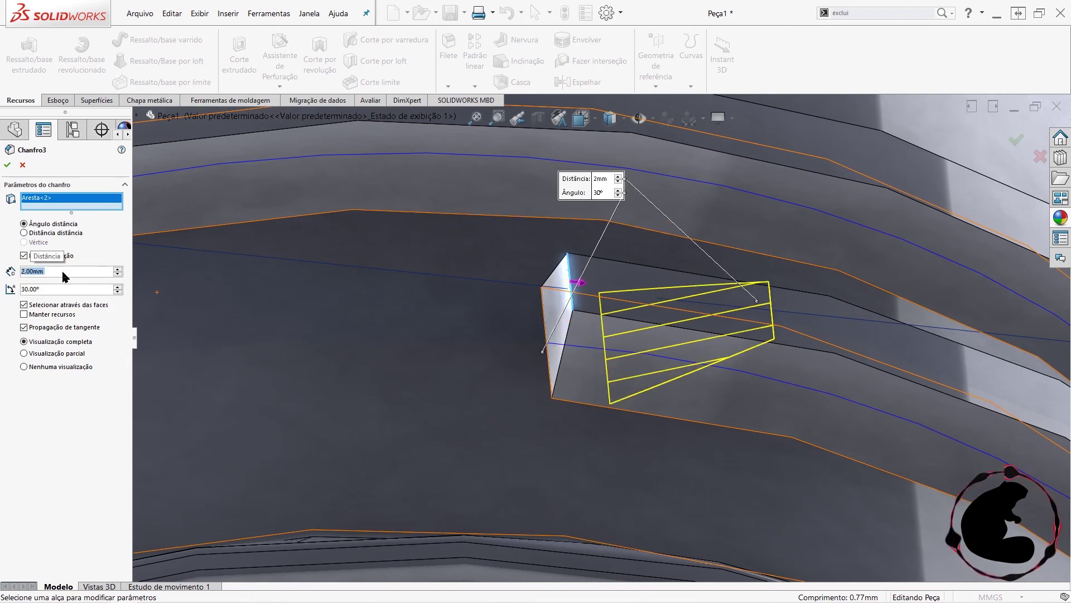
type("1.8")
key("Return")
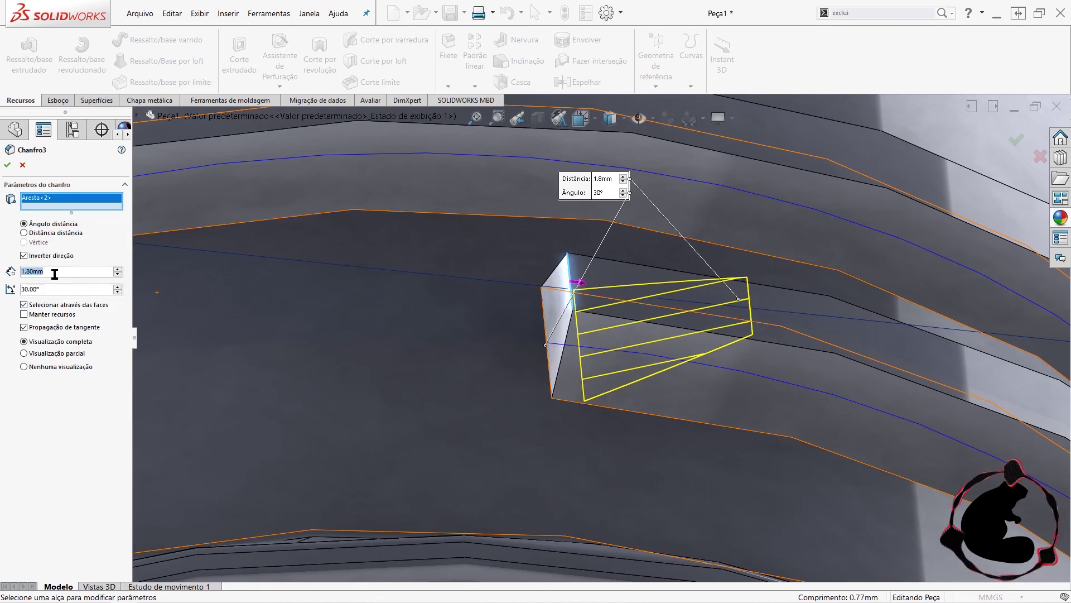
type("1.7")
key("Return")
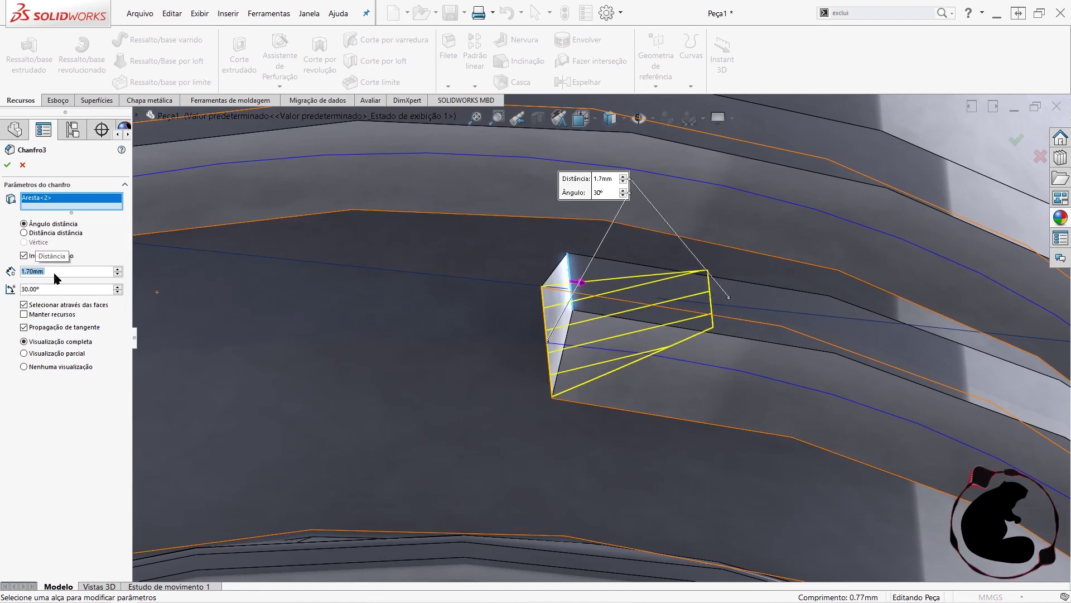
type("1,75")
key("Return")
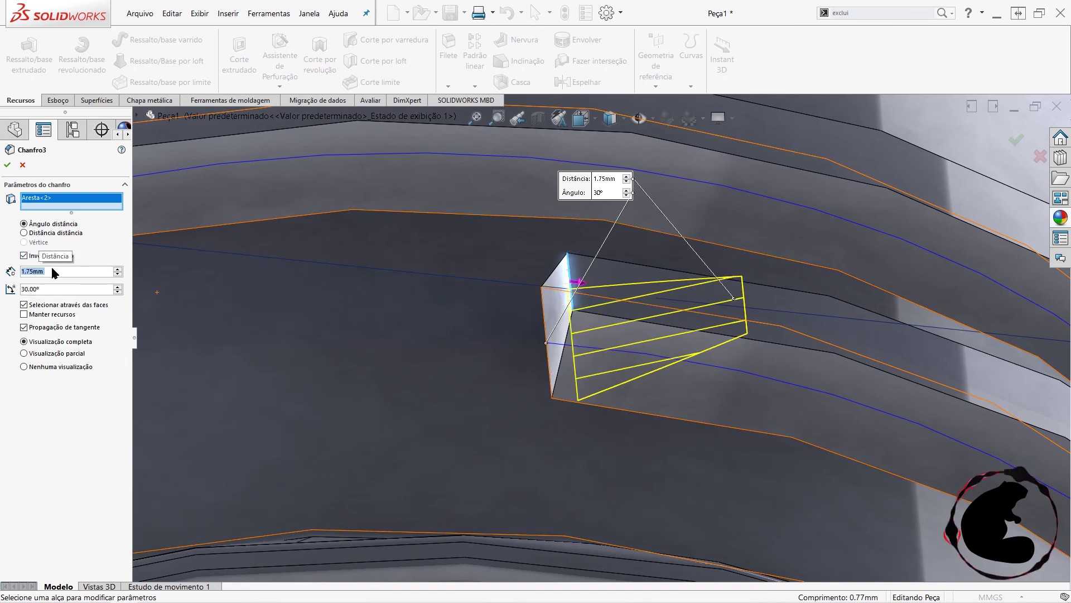
- Set the chamfer angle to 30° and accept the edited Chanfro3
left_click(116, 287)
left_click(117, 287)
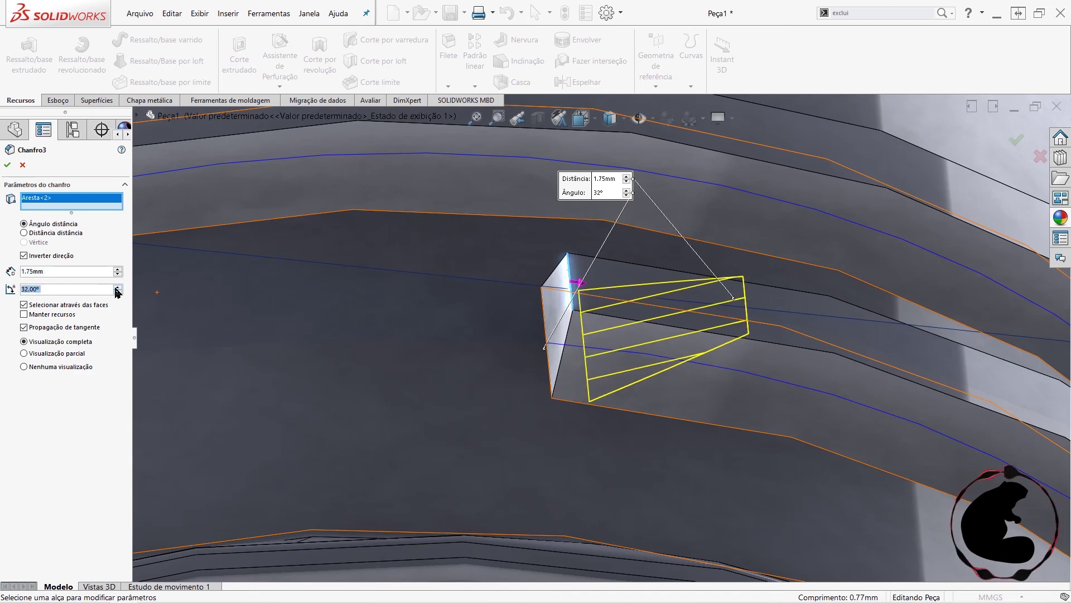
left_click(117, 291)
left_click(118, 292)
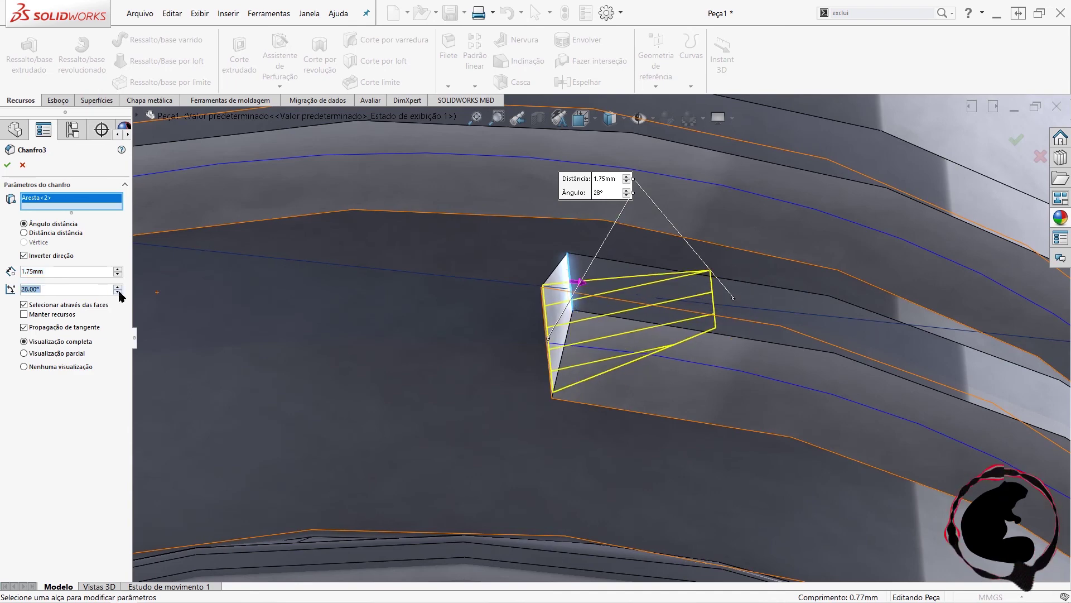
left_click(117, 285)
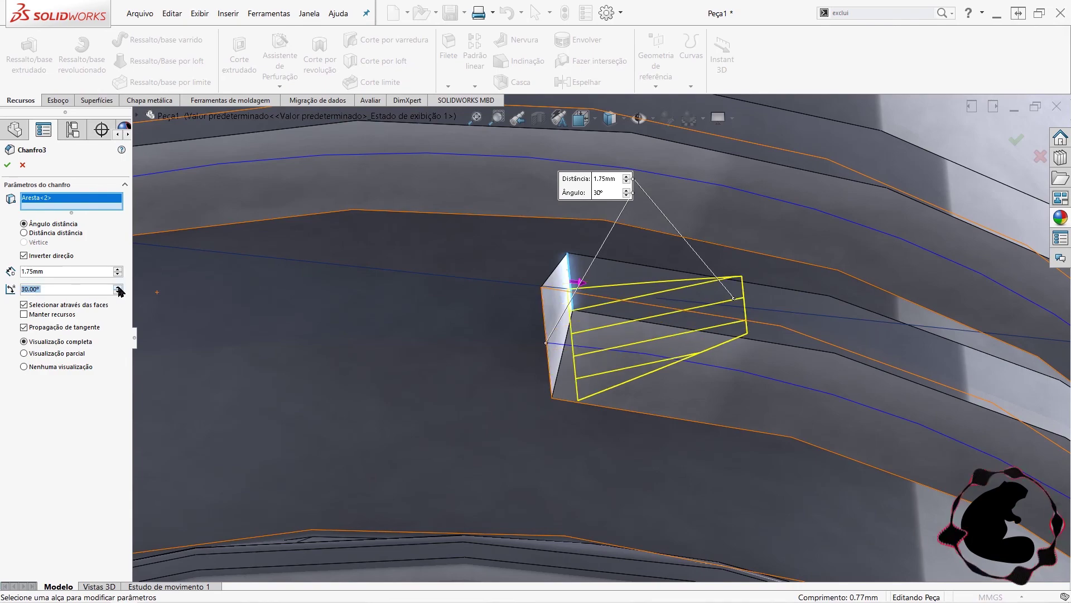
left_click(13, 166)
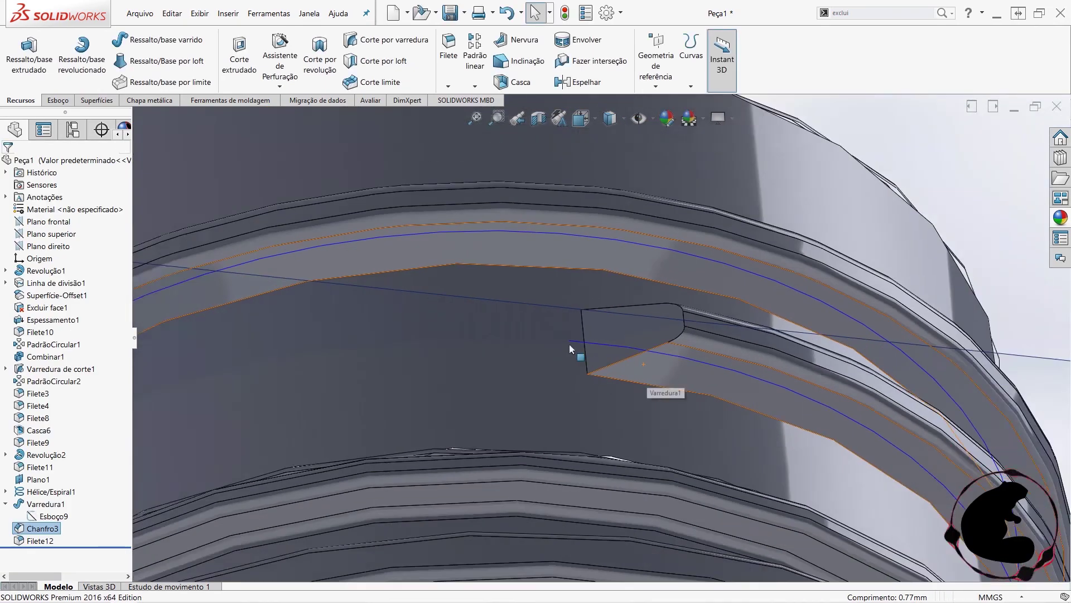
- Add the second thread slot's end edge to the 1.75 mm, 30° Chanfro3 chamfer
scroll(569, 343, "up", 5)
mouse_move(552, 339)
middle_mouse_down()
mouse_move(350, 359)
mouse_move(435, 352)
mouse_move(421, 419)
mouse_move(352, 399)
mouse_move(381, 359)
mouse_move(292, 426)
mouse_move(291, 417)
middle_mouse_up()
right_click(29, 528)
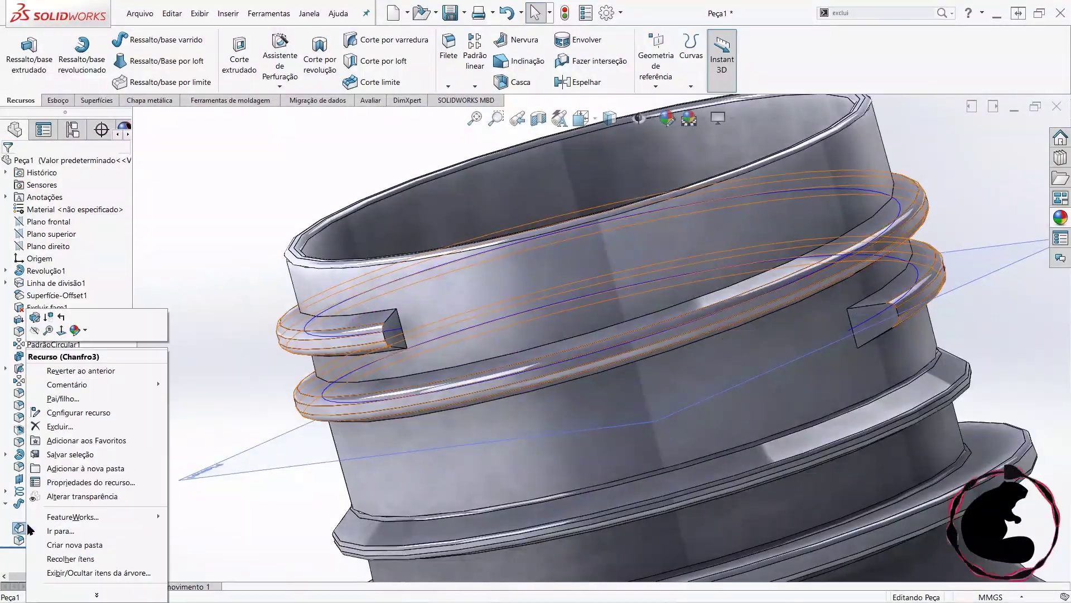
left_click(34, 318)
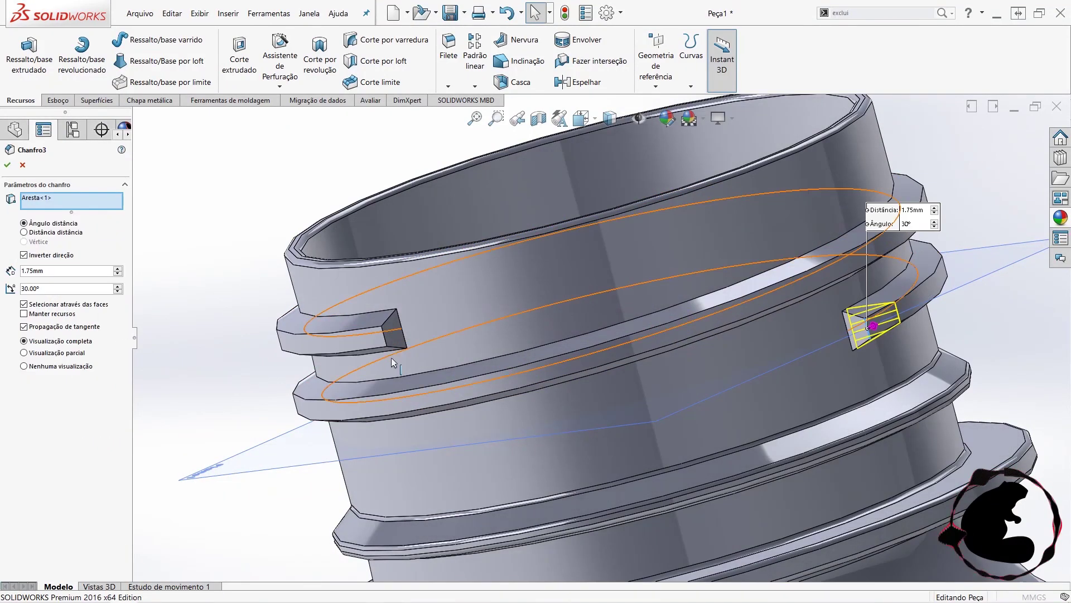
scroll(404, 341, "down", 3)
scroll(405, 331, "down", 1)
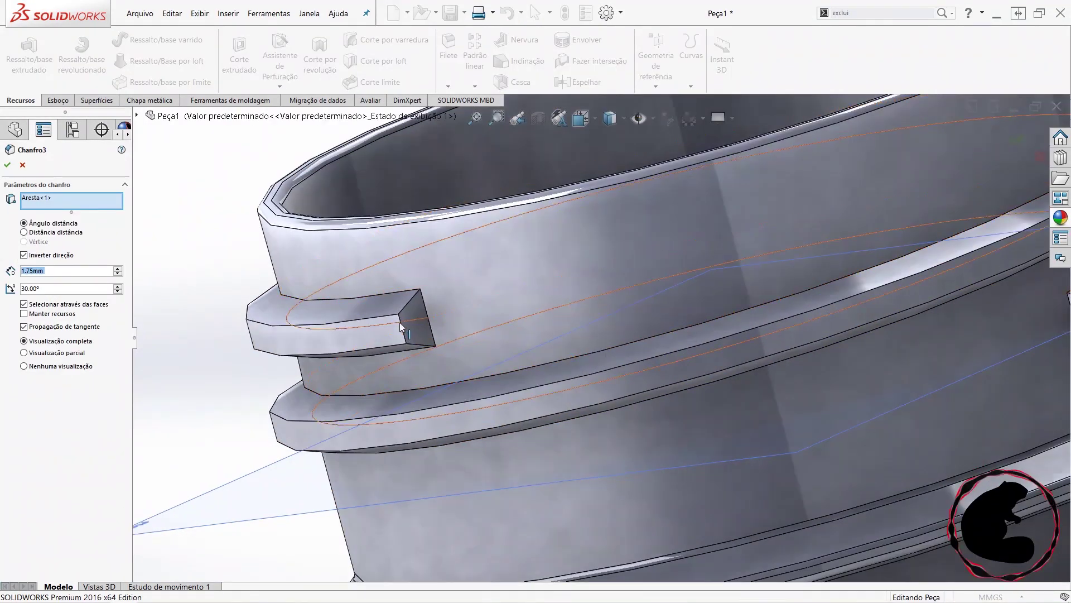
left_click(404, 347)
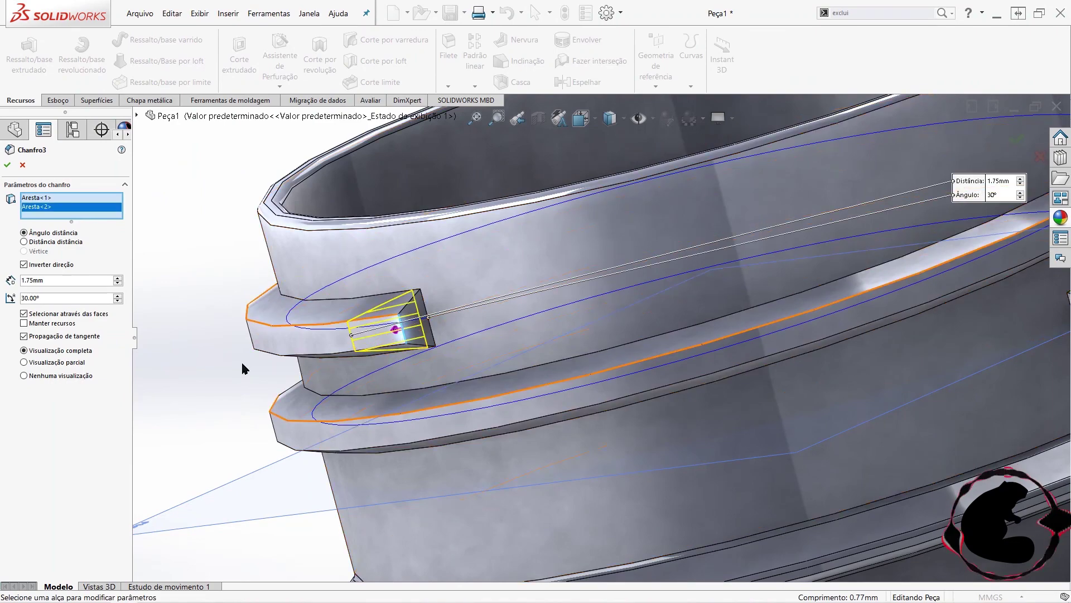
key("Left")
key("Left")
key("Left")
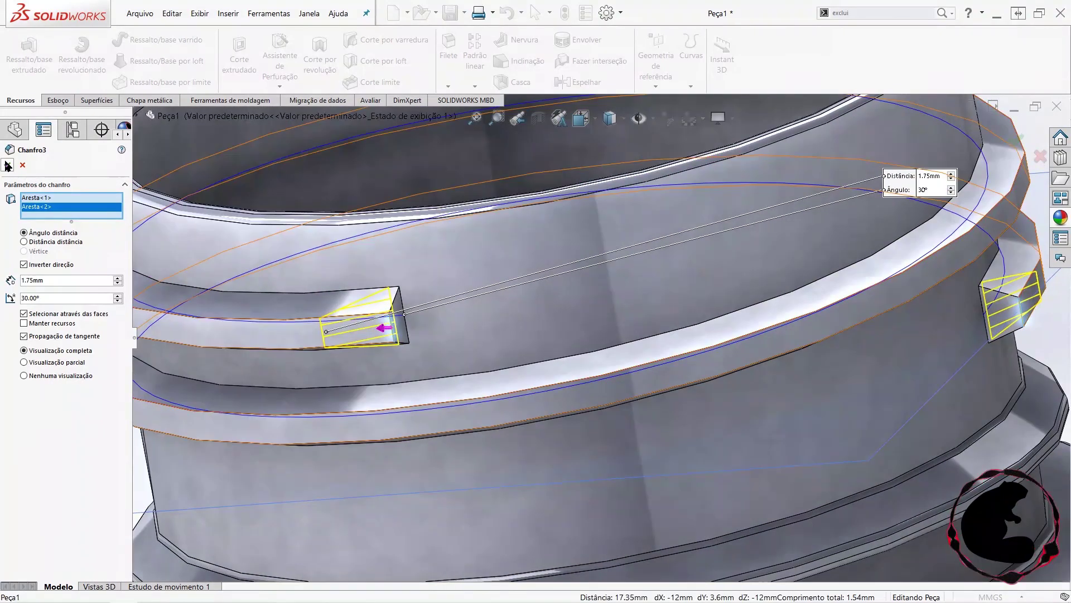
left_click(7, 166)
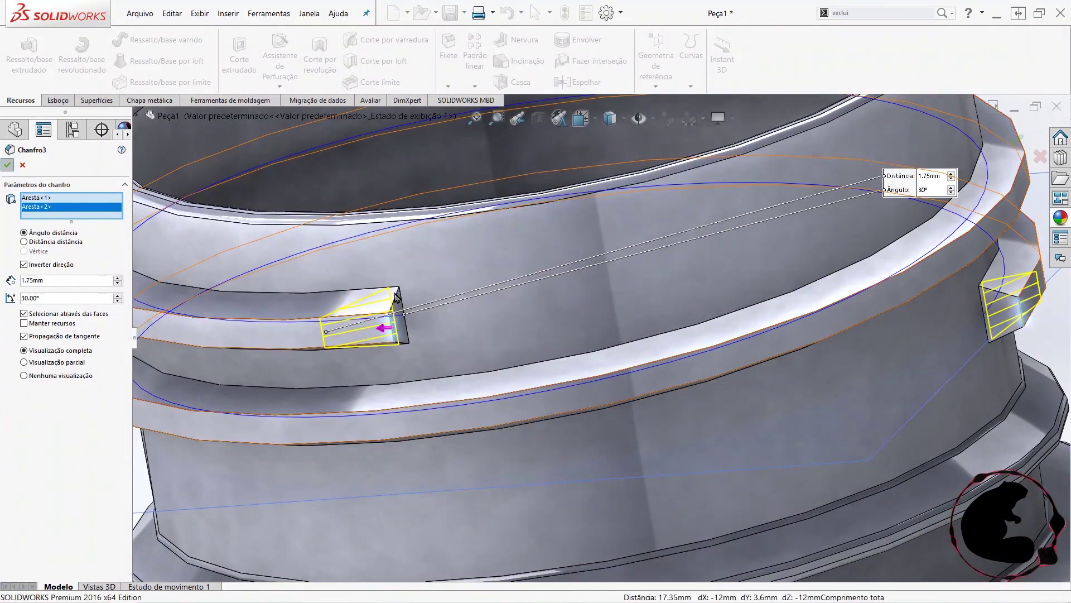
scroll(451, 331, "up", 3)
scroll(455, 338, "up", 2)
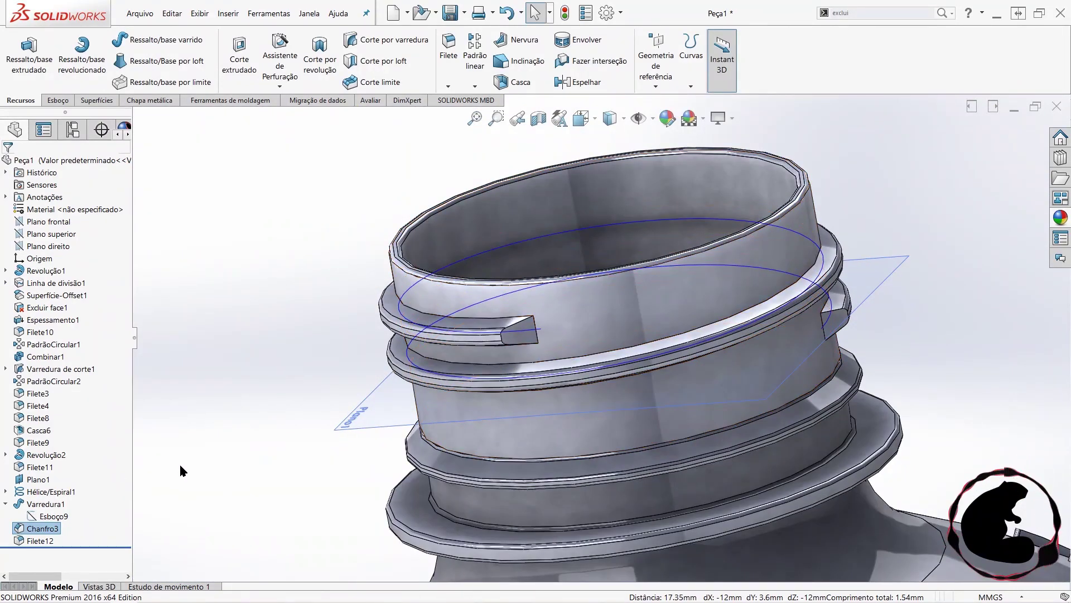
left_click(180, 466)
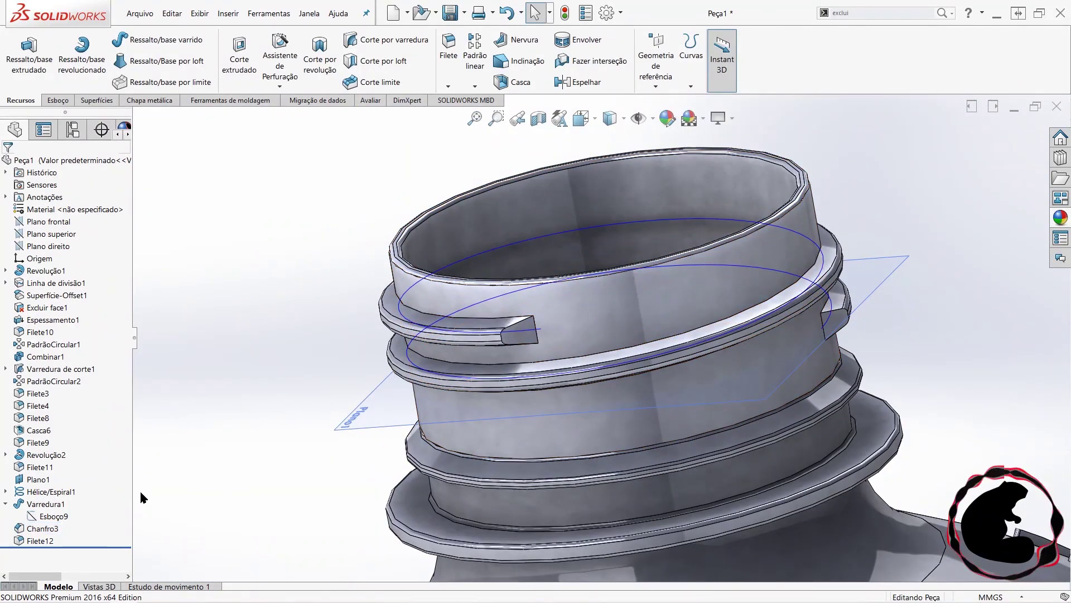
- Edit Filete12, swapping the notch's upper edge for the whole notch face
right_click(50, 544)
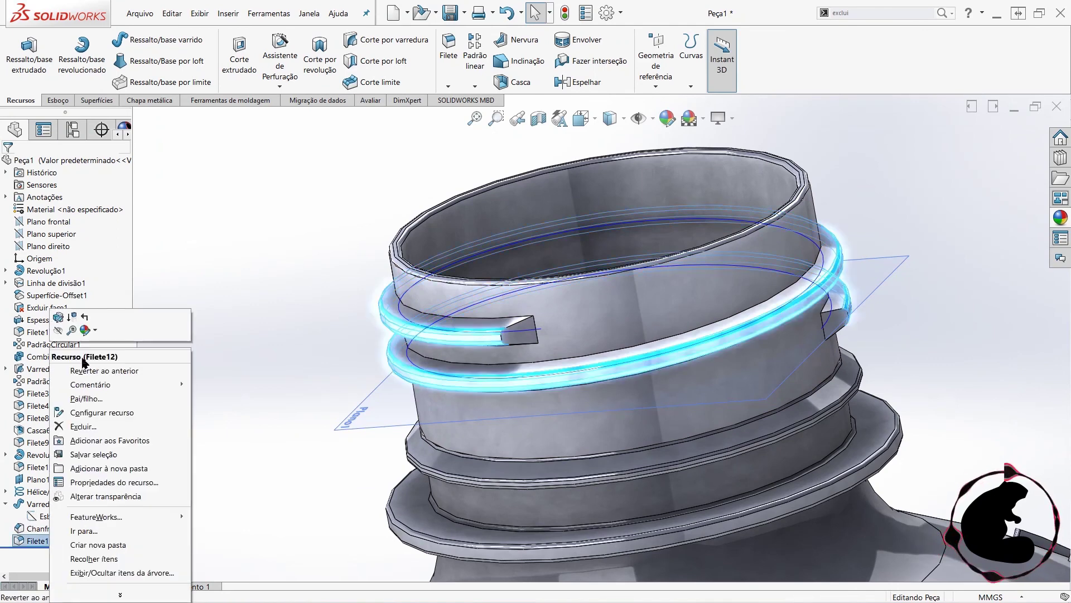
left_click(58, 319)
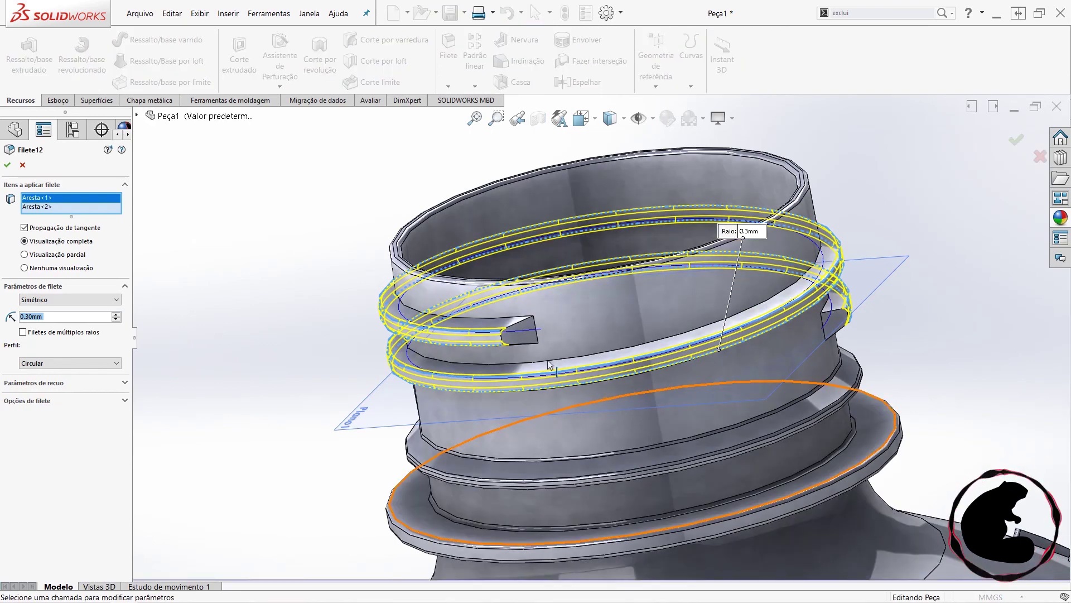
scroll(526, 344, "down", 3)
scroll(516, 337, "down", 3)
scroll(514, 337, "down", 2)
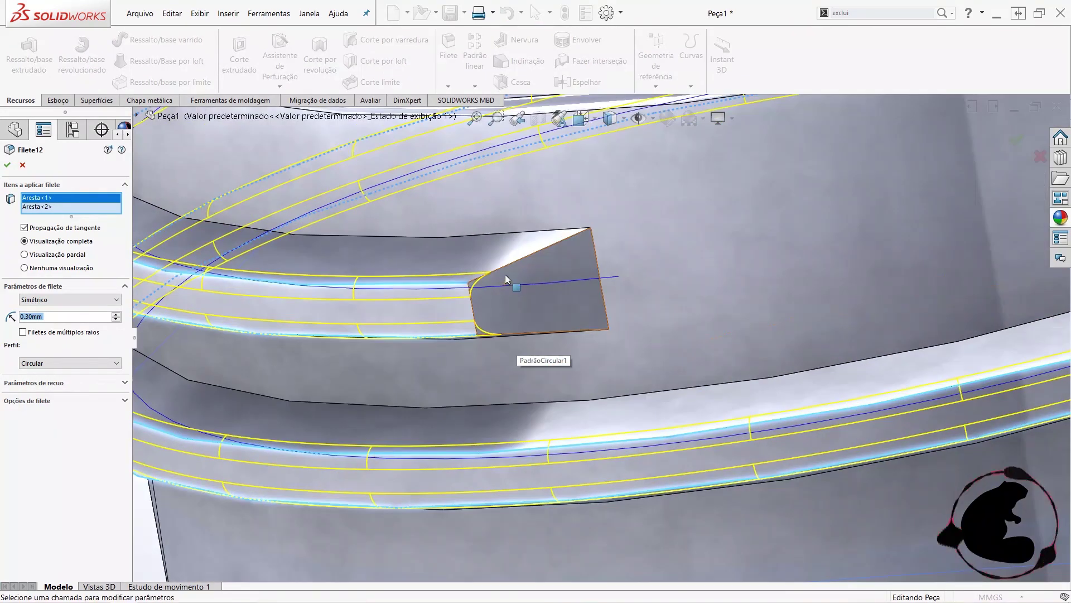
left_click(506, 265)
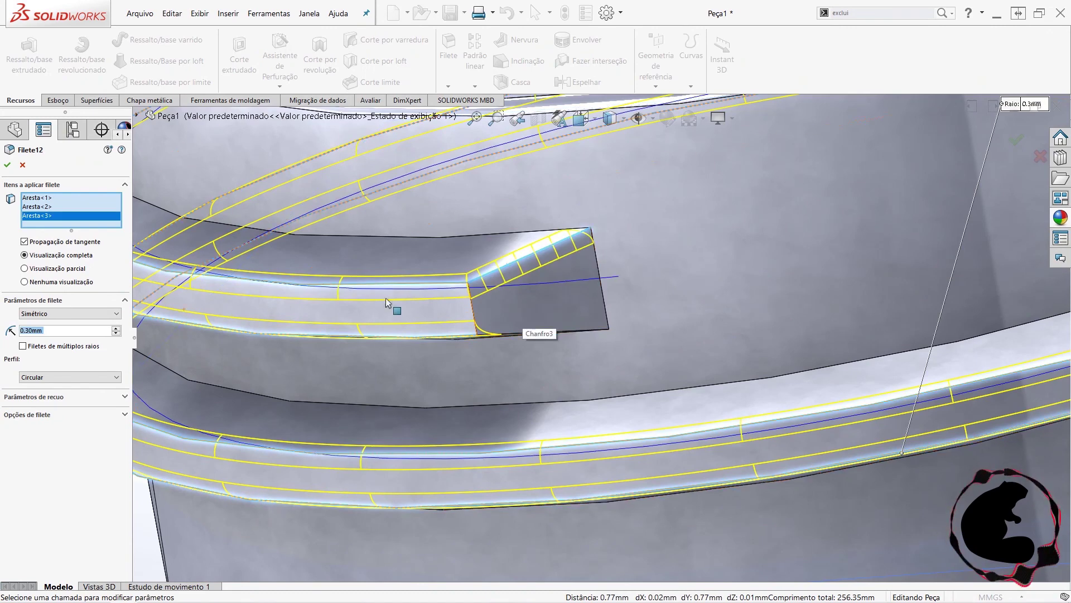
left_click(50, 217)
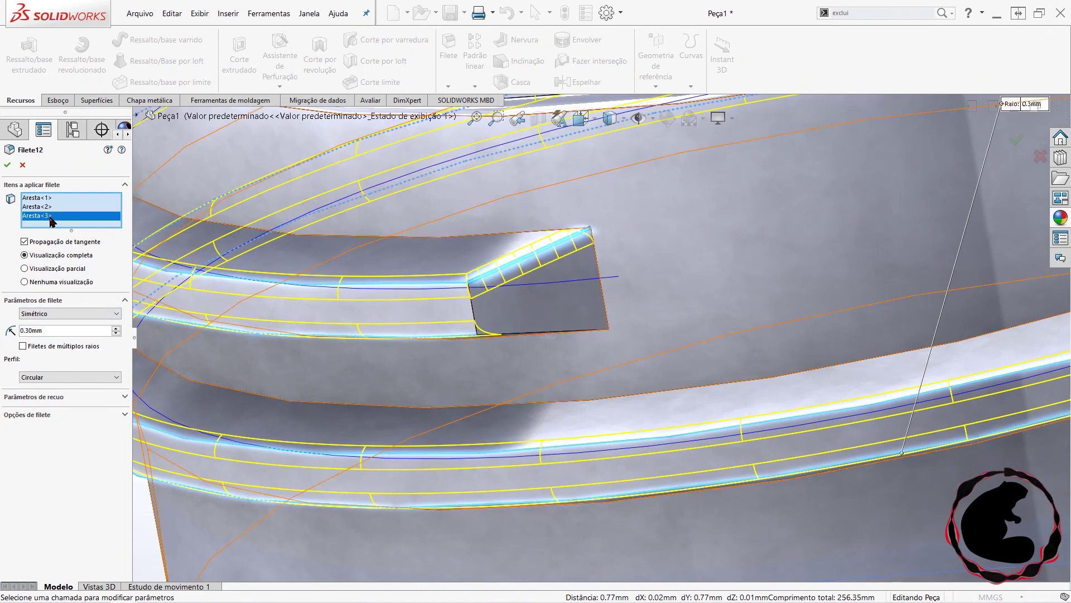
key("Delete")
left_click(558, 316)
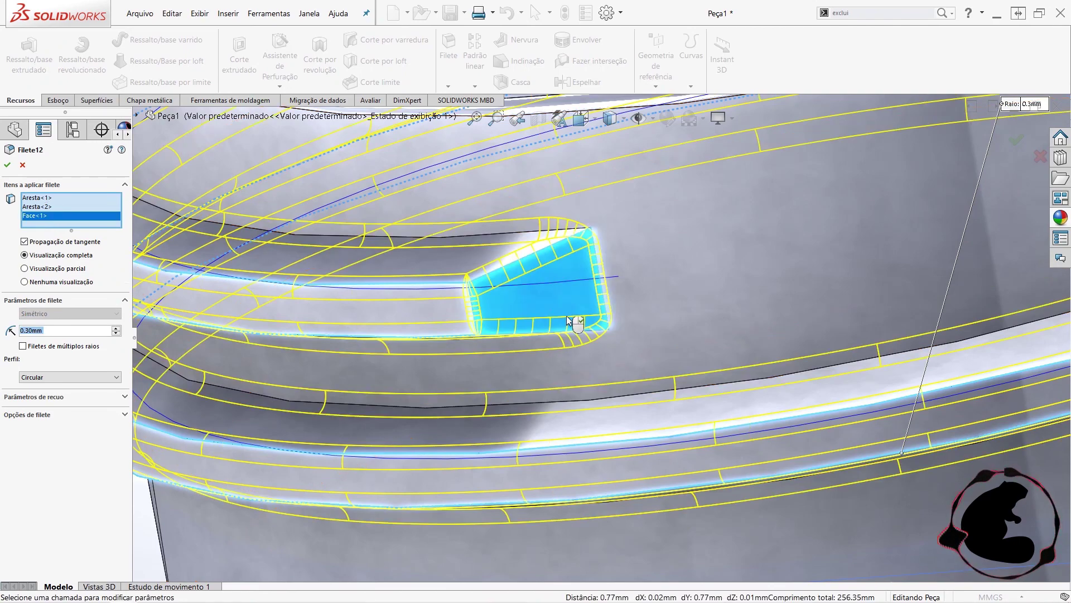
- Add the second notch face to the 0.30 mm Filete12 fillet
scroll(605, 337, "up", 5)
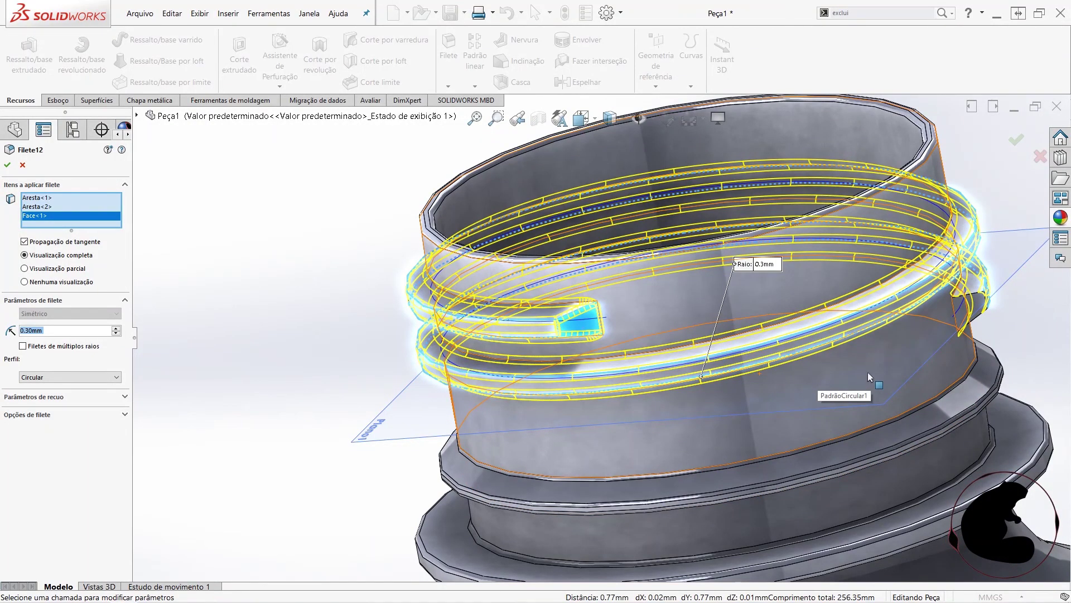
scroll(958, 303, "down", 2)
scroll(957, 303, "down", 2)
scroll(958, 303, "down", 2)
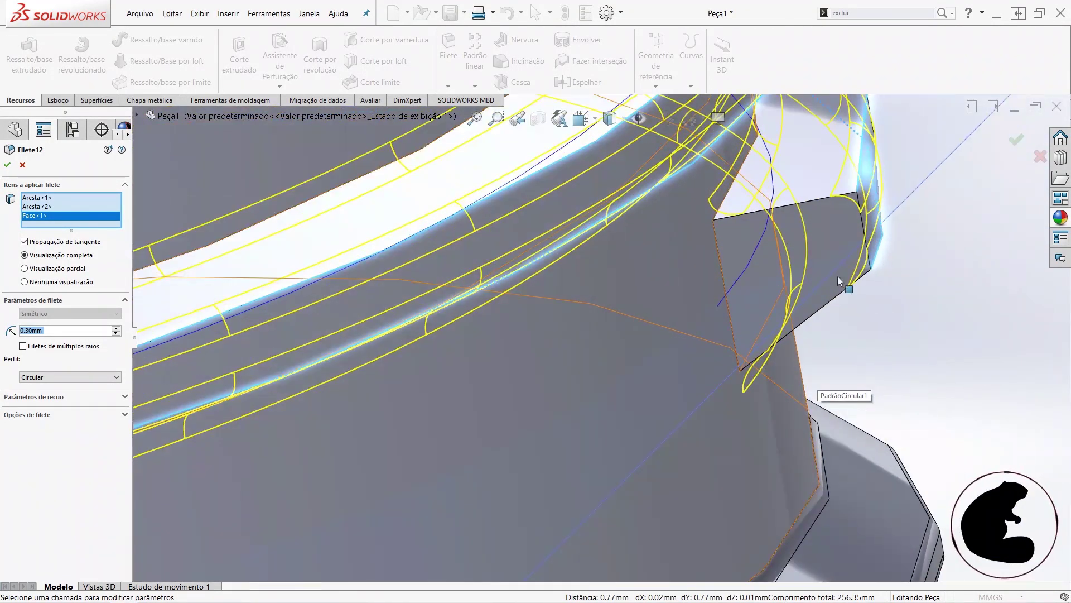
left_click(839, 278)
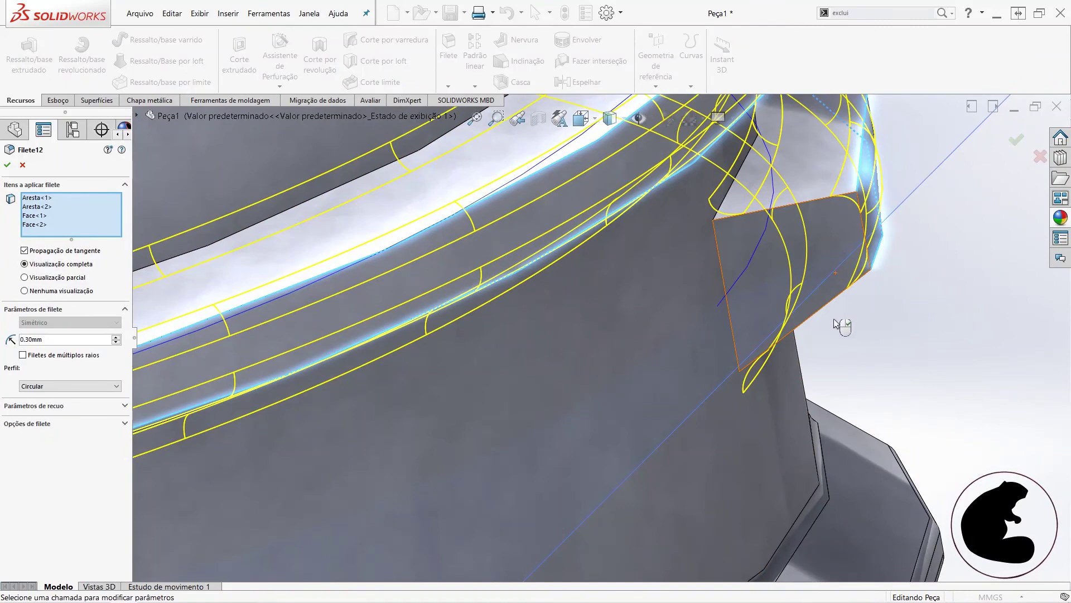
scroll(834, 327, "up", 2)
scroll(760, 342, "up", 2)
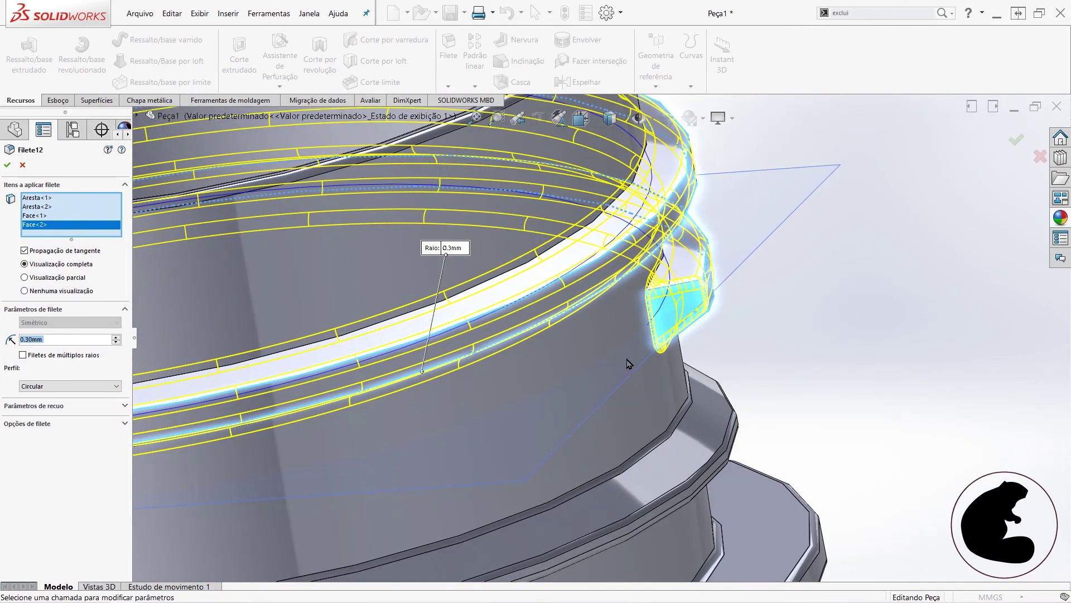
scroll(606, 365, "up", 1)
scroll(293, 318, "up", 2)
scroll(293, 318, "up", 2)
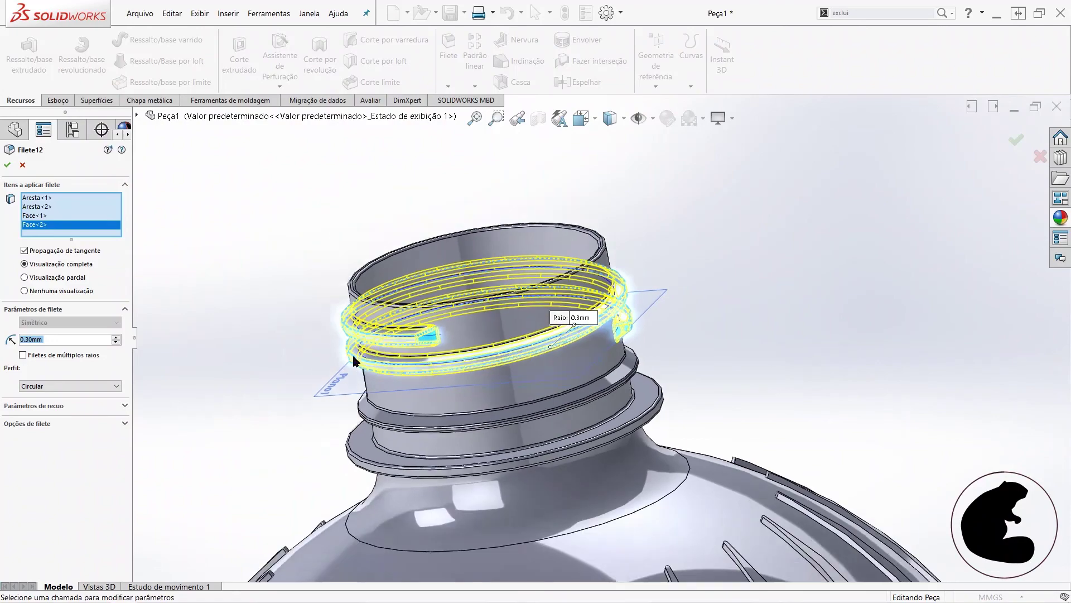
scroll(354, 362, "up", 2)
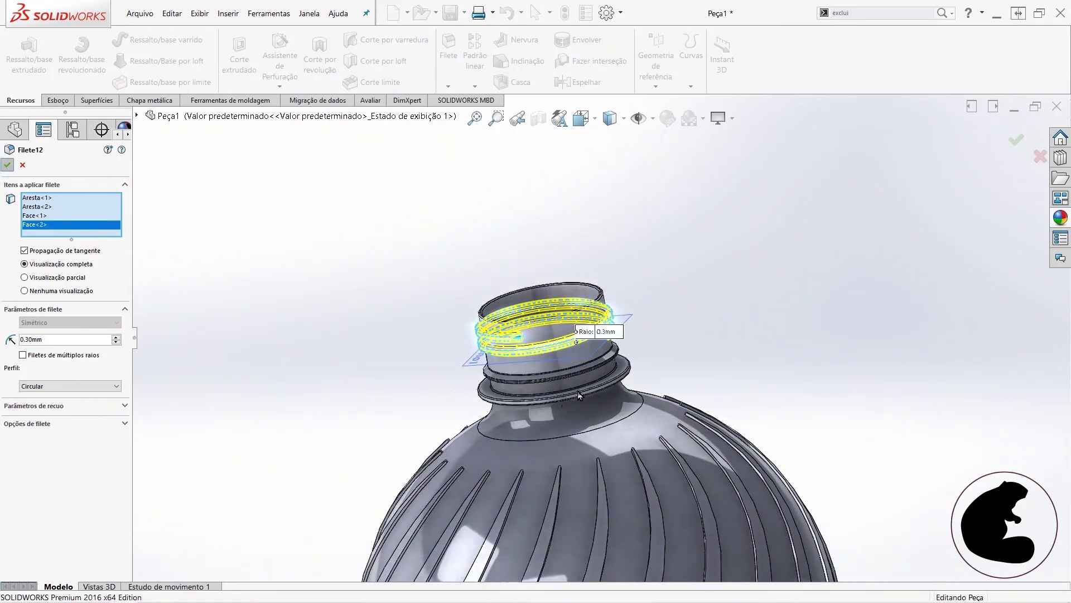
scroll(550, 366, "down", 1)
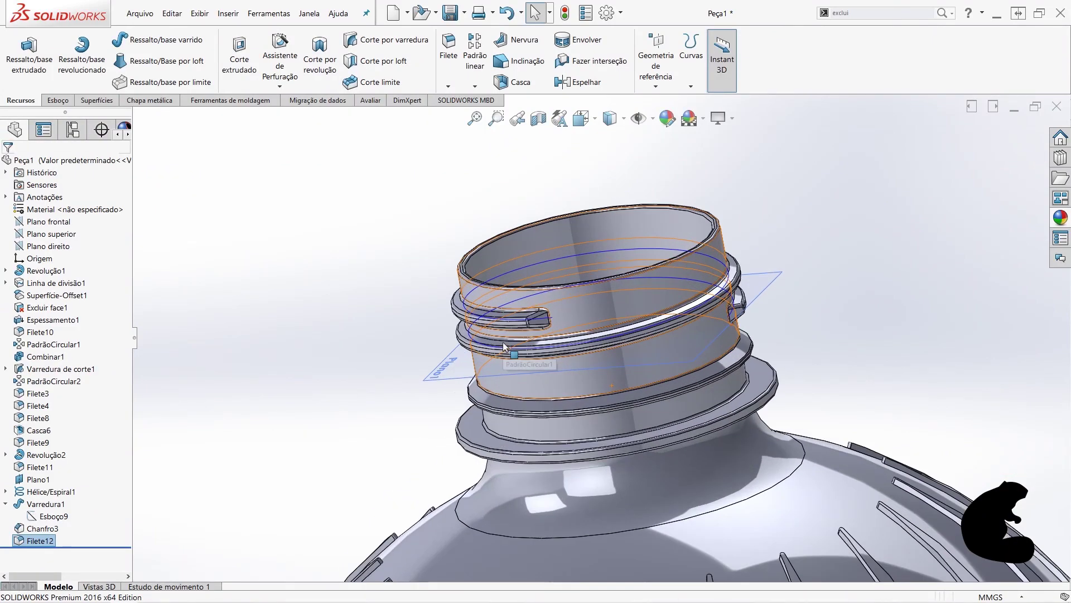
- Orbit around the neck to inspect the filleted thread ends and lugs
scroll(530, 357, "down", 2)
scroll(508, 346, "down", 2)
scroll(495, 333, "down", 2)
mouse_move(495, 333)
middle_mouse_down()
mouse_move(590, 268)
mouse_move(569, 236)
middle_mouse_up()
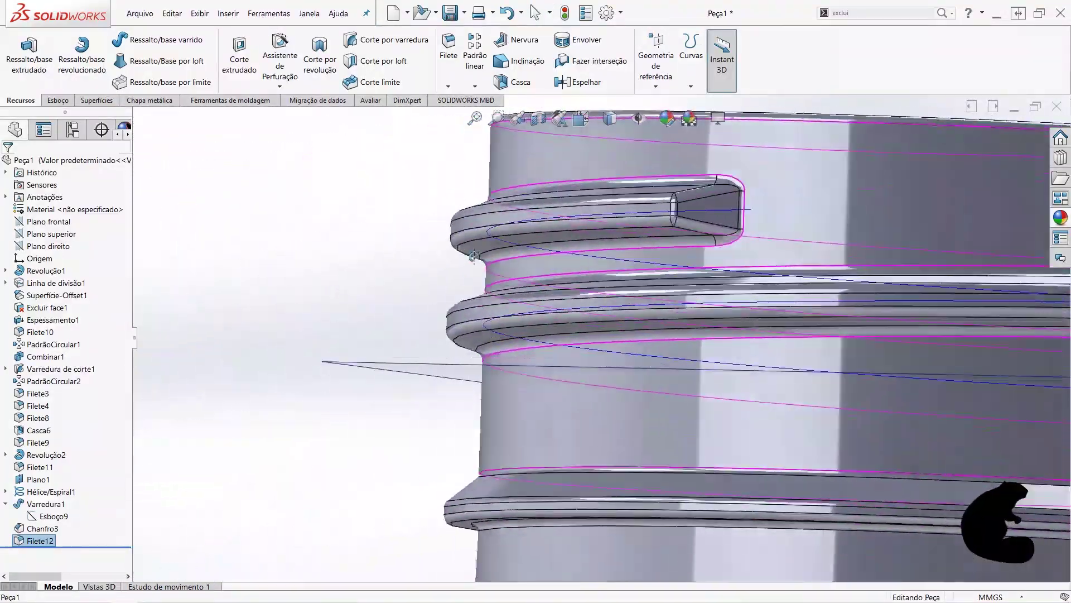
middle_click_drag(569, 235, 438, 286)
scroll(438, 285, "up", 4)
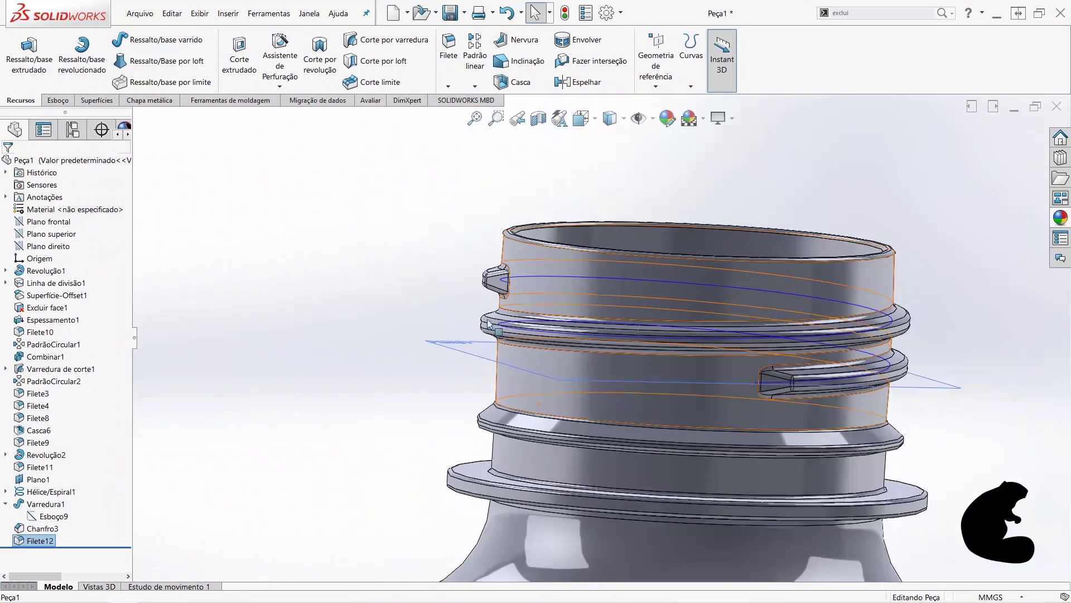
scroll(438, 285, "up", 2)
scroll(438, 286, "up", 2)
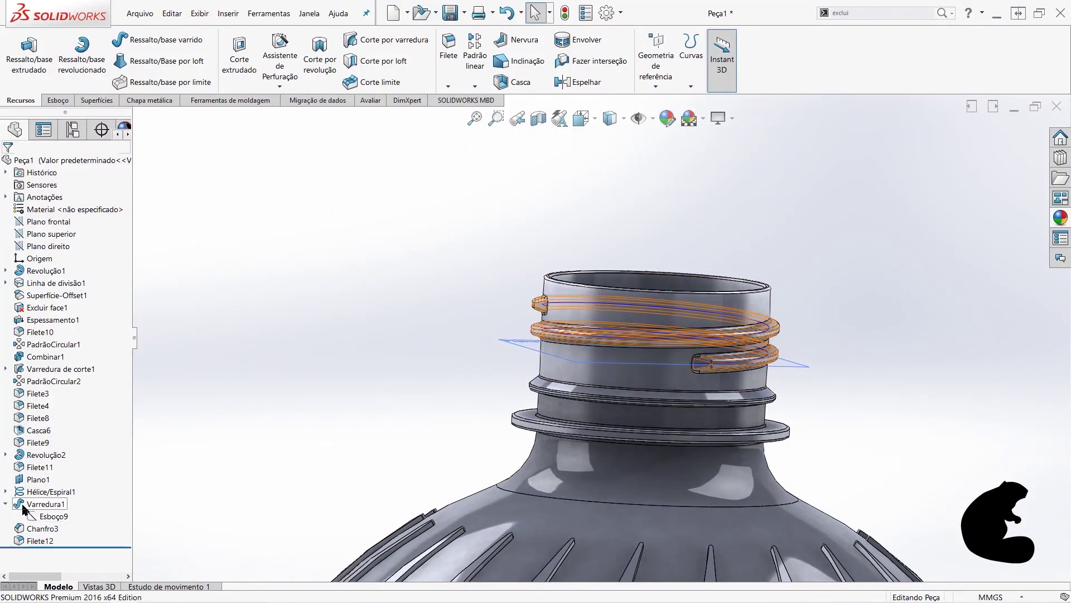
- Hide the Hélice/Espiral1 helix curve in the feature tree
right_click(45, 492)
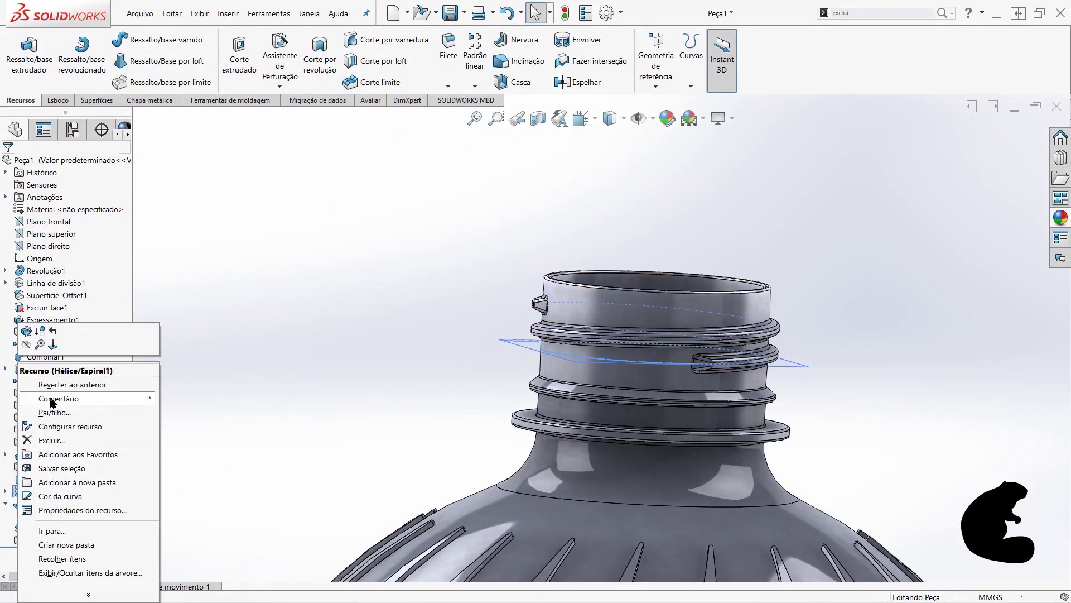
left_click(27, 345)
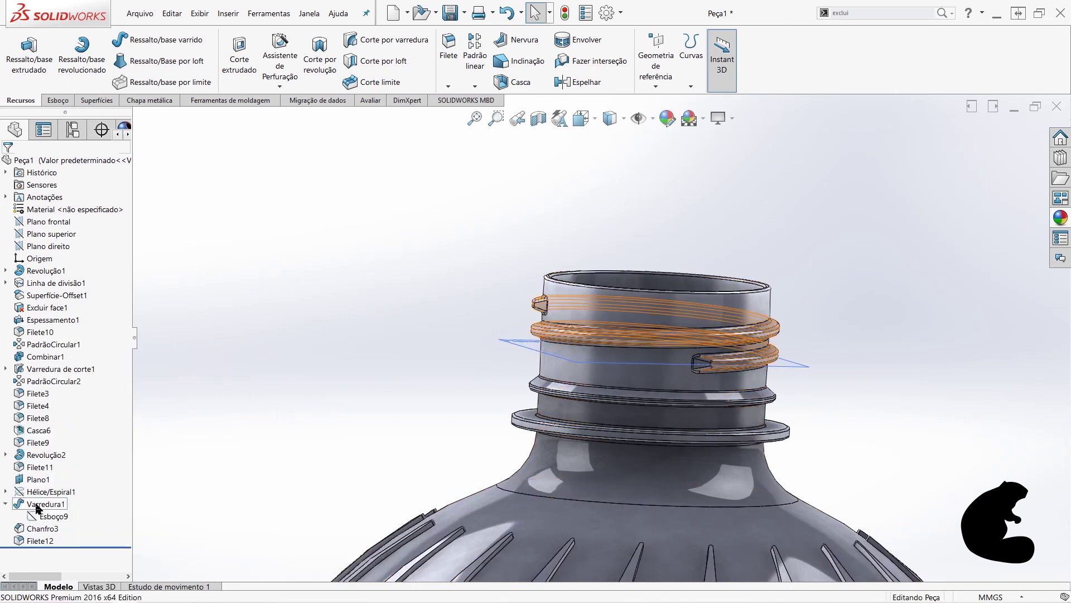
left_click(5, 504)
right_click(17, 481)
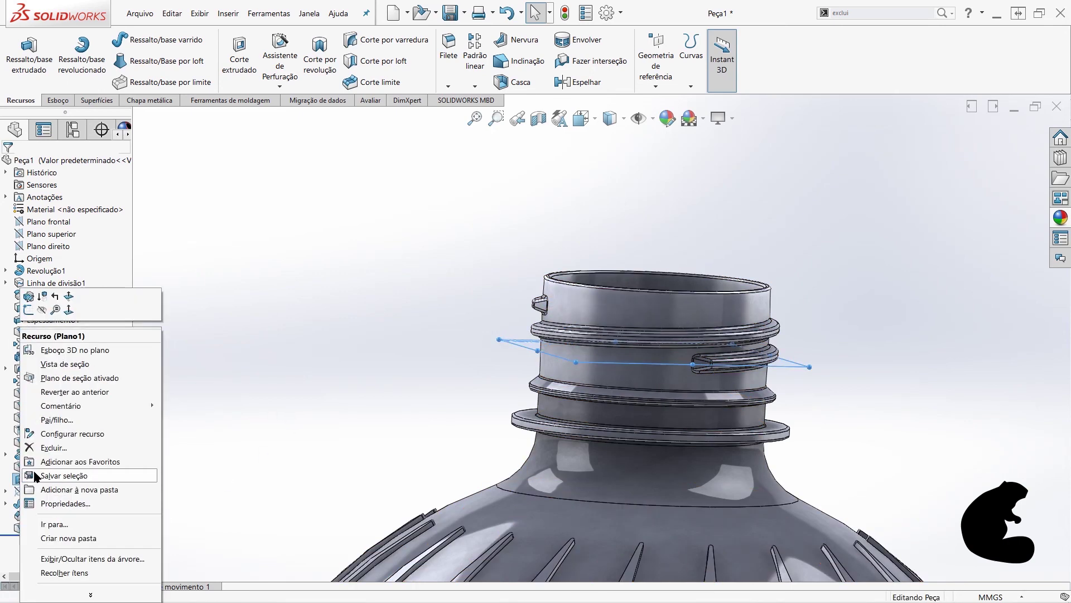
key("Escape")
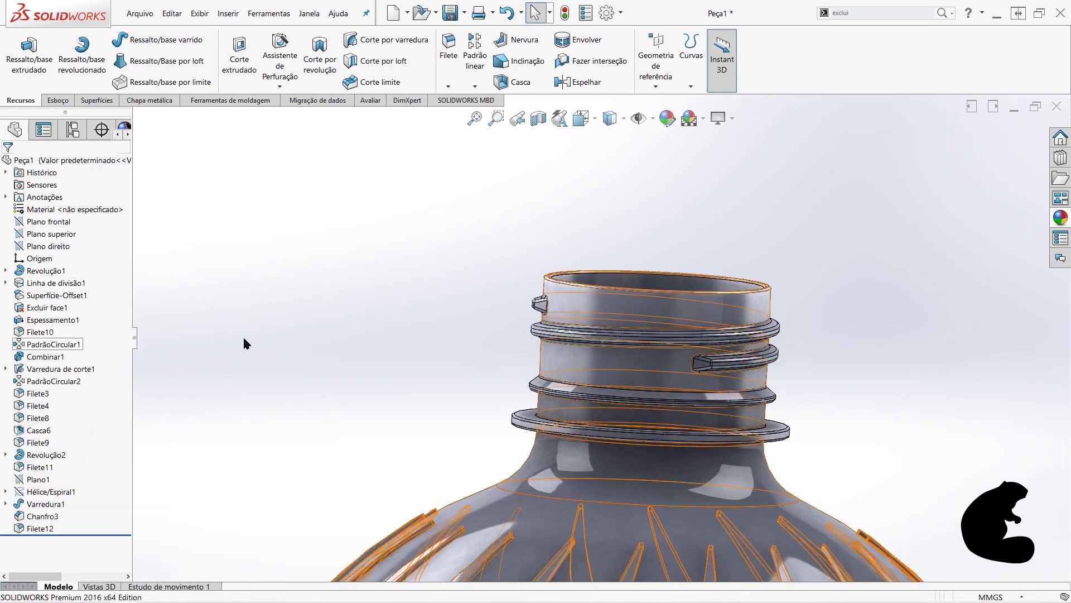
- Show the whole bottle in the Front view
scroll(821, 473, "up", 3)
scroll(773, 487, "up", 3)
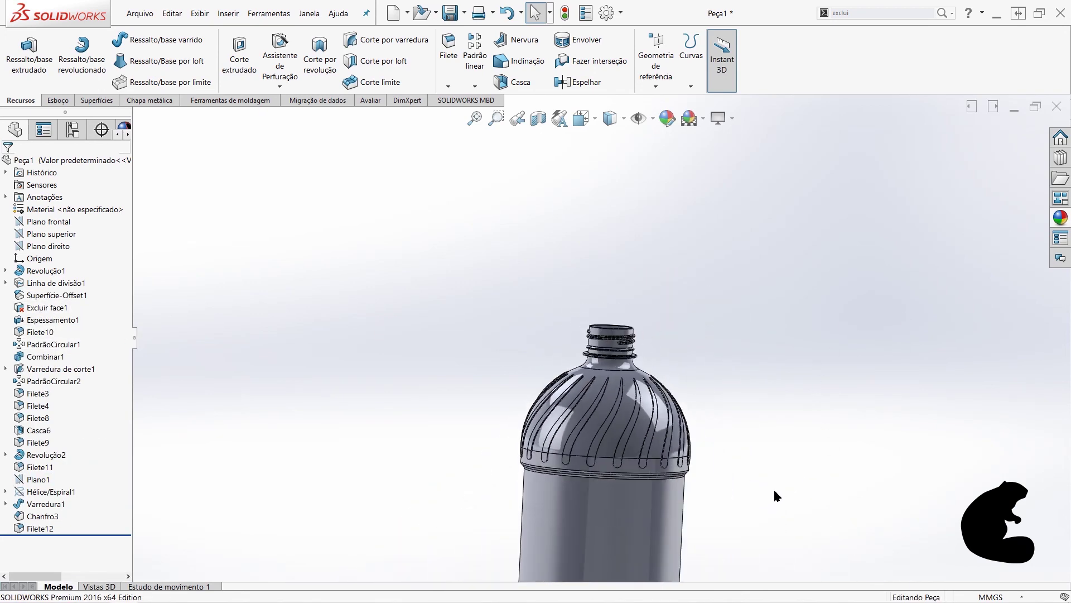
scroll(698, 424, "up", 2)
middle_click_drag(646, 410, 646, 438)
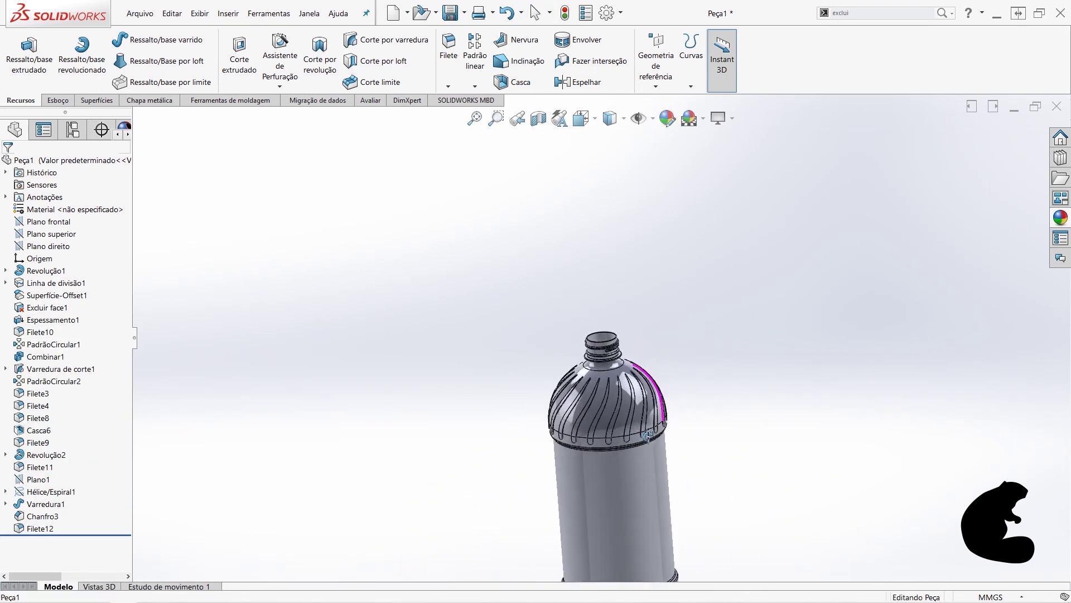
scroll(647, 438, "down", 2)
scroll(646, 439, "down", 2)
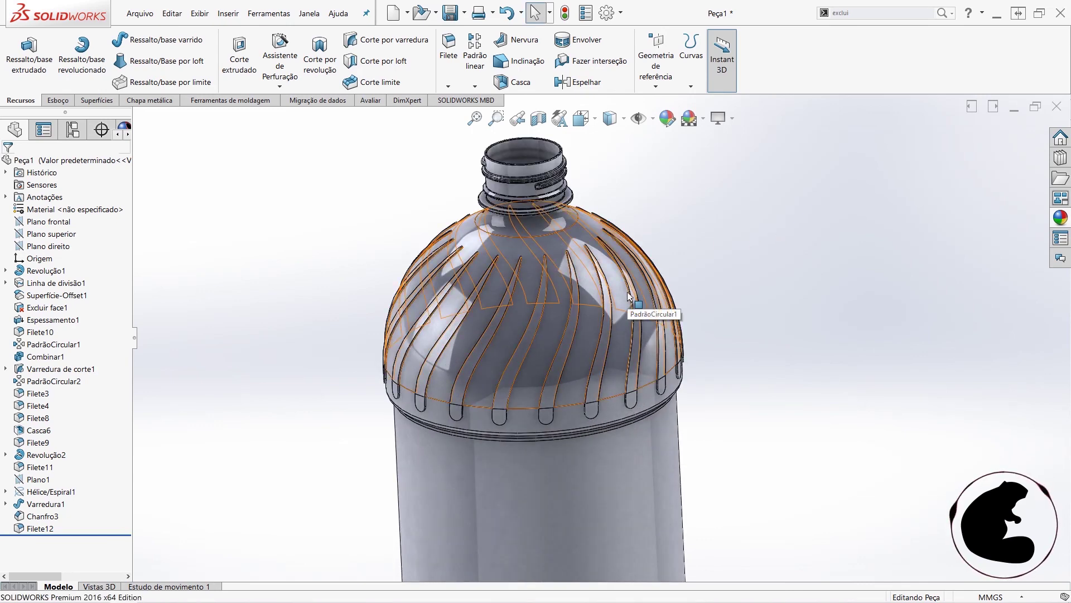
key("ctrl+1")
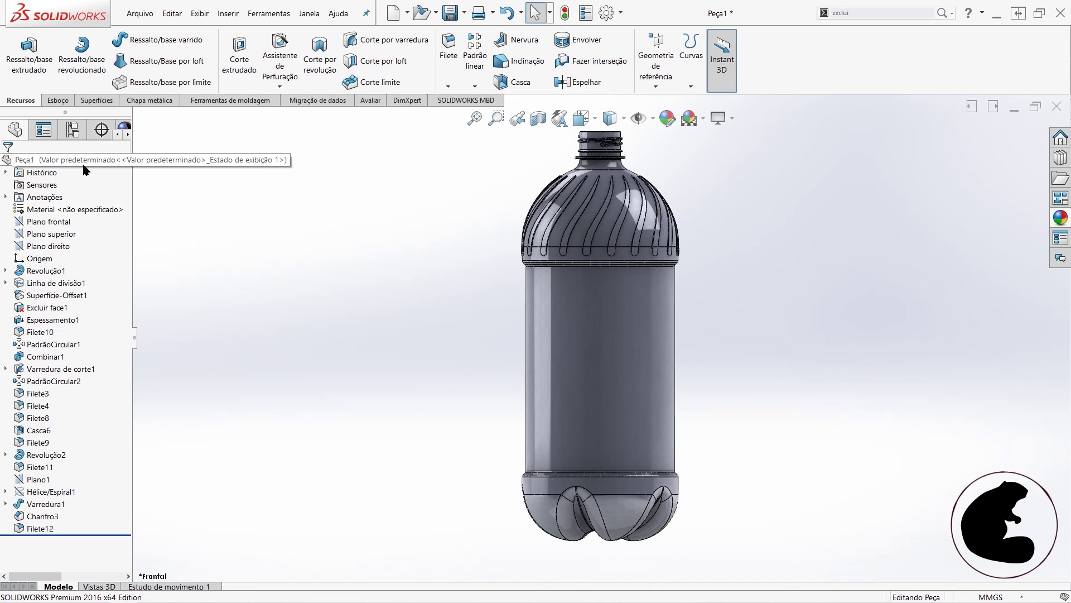
right_click(120, 210)
- Apply PET from the Plásticos library as the bottle material
left_click(123, 219)
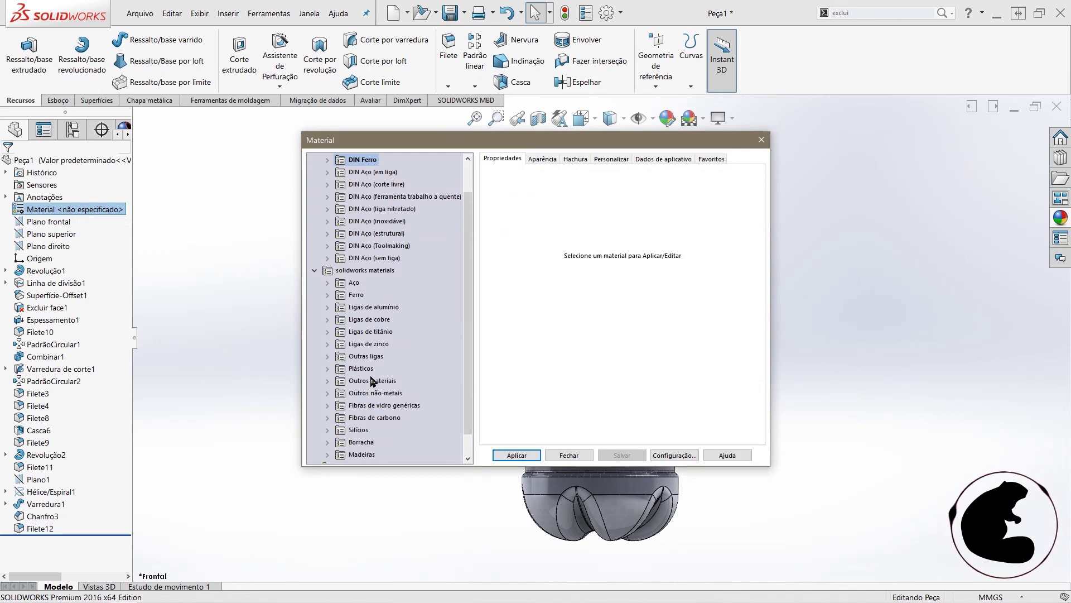
scroll(377, 438, "up", 1)
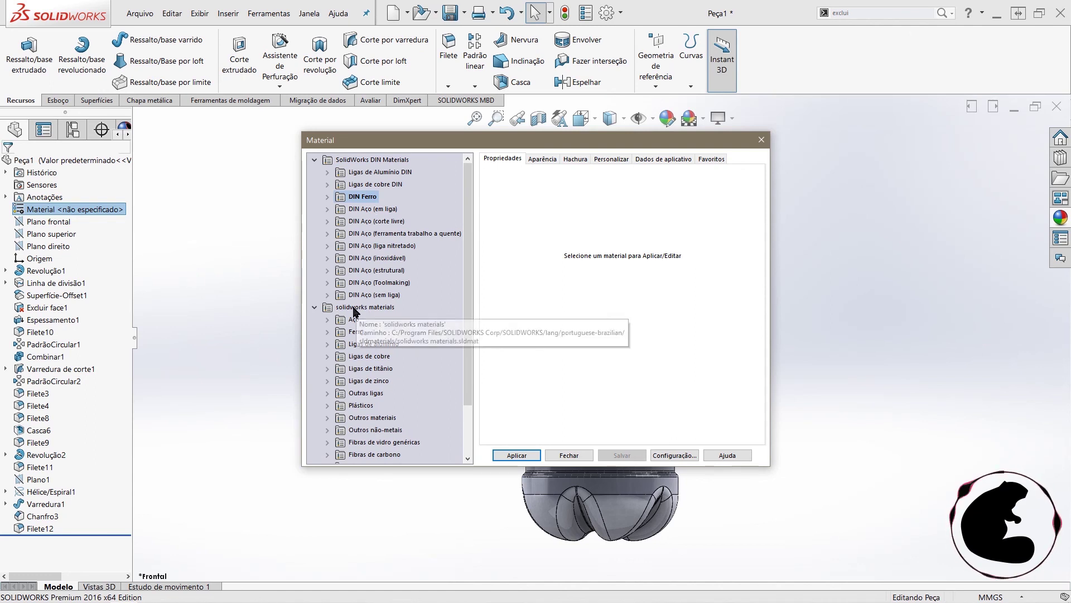
scroll(376, 335, "down", 2)
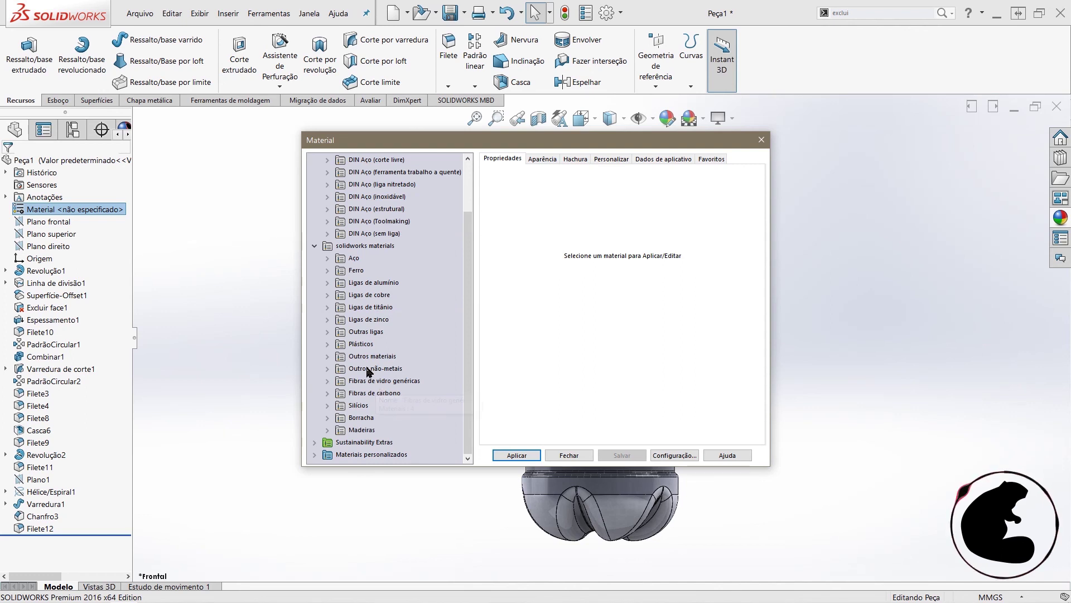
double_click(337, 370)
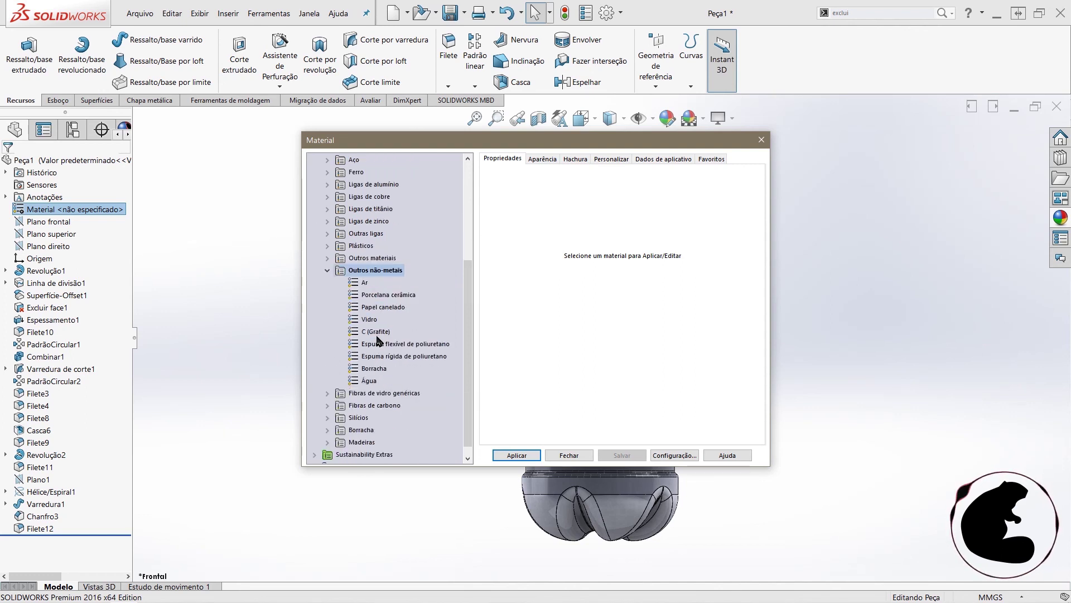
scroll(377, 326, "up", 1)
double_click(333, 283)
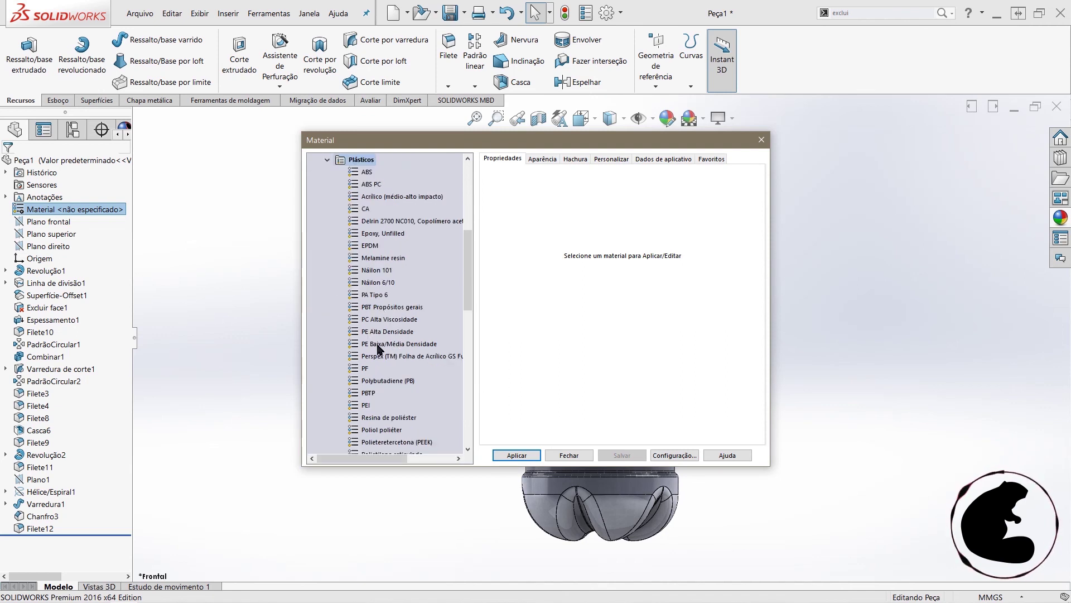
scroll(385, 382, "down", 1)
scroll(377, 373, "down", 1)
scroll(381, 403, "down", 2)
left_click(360, 345)
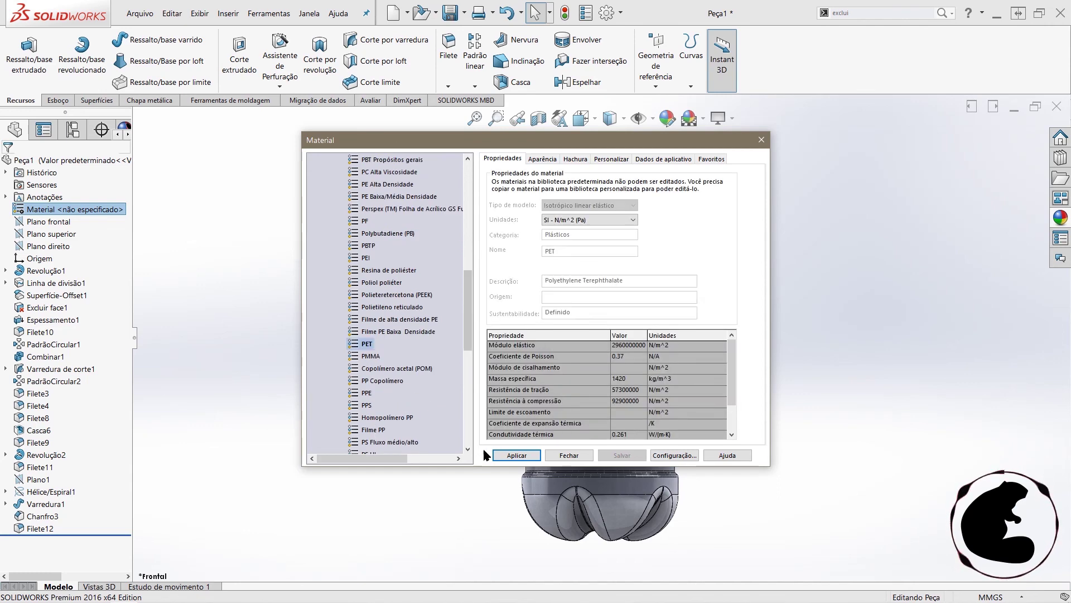
left_click(534, 457)
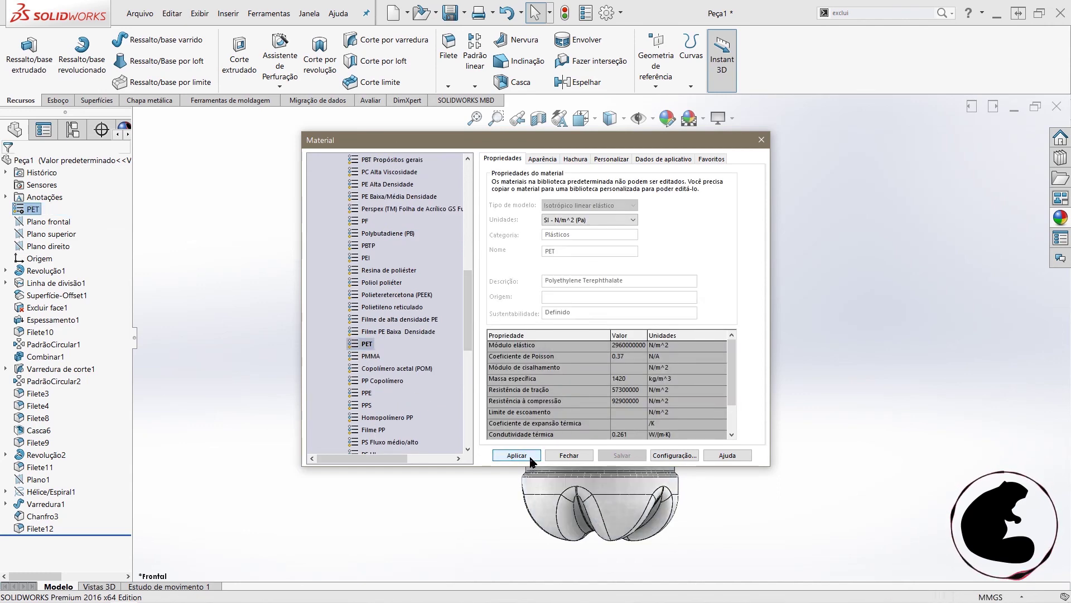
left_click(569, 455)
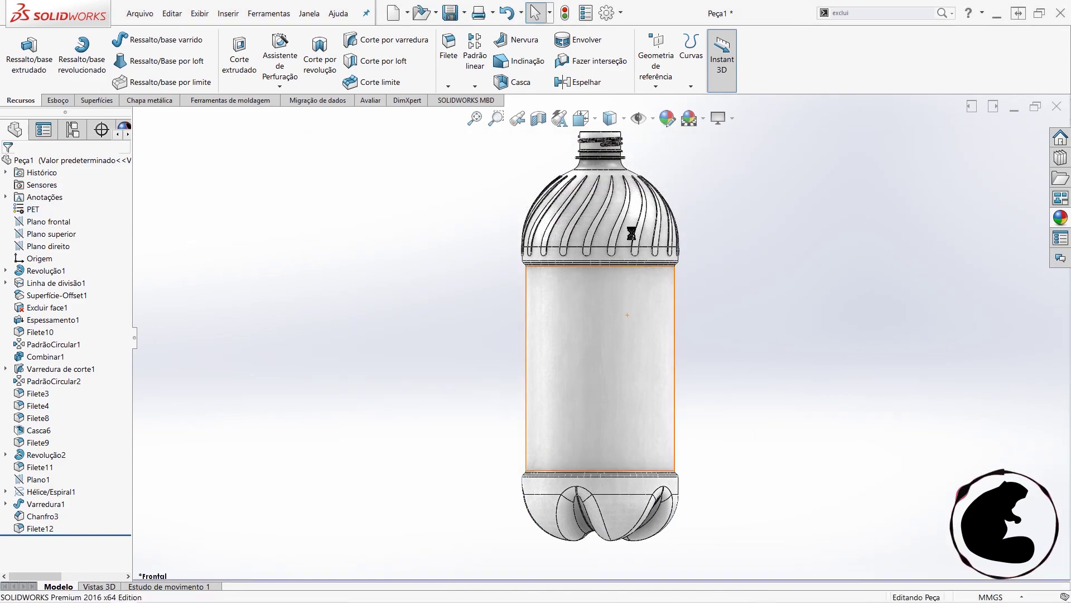
- Orbit the bottle to a tilted view and select its body face
scroll(608, 217, "down", 3)
scroll(607, 217, "down", 3)
middle_click_drag(607, 217, 613, 363)
scroll(616, 286, "up", 5)
left_click(612, 363)
scroll(675, 276, "down", 2)
scroll(676, 276, "down", 3)
scroll(676, 276, "up", 3)
mouse_move(636, 318)
middle_mouse_down()
mouse_move(642, 279)
mouse_move(619, 390)
middle_mouse_up()
scroll(616, 358, "up", 3)
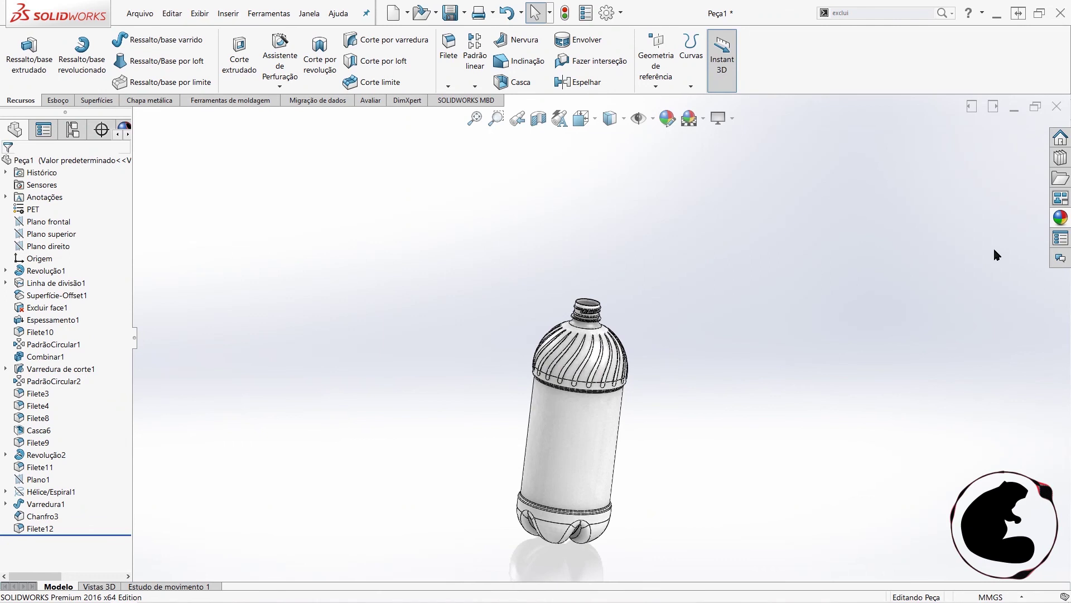
- Drag plástico translúcido from Plástico > Plástico transparente onto the bottle body
left_click(1060, 217)
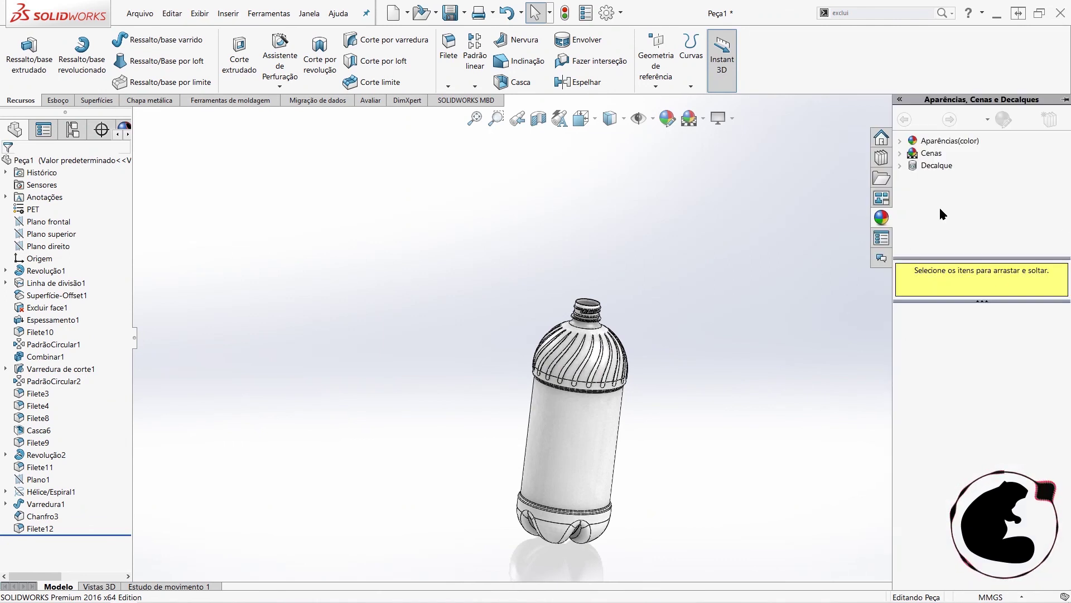
double_click(917, 142)
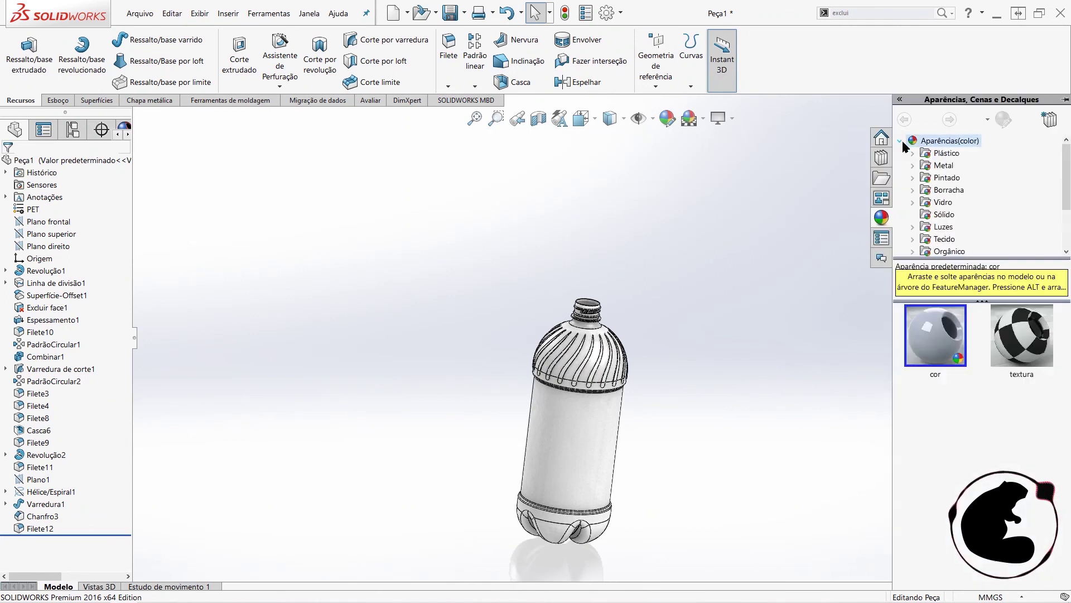
left_click(915, 154)
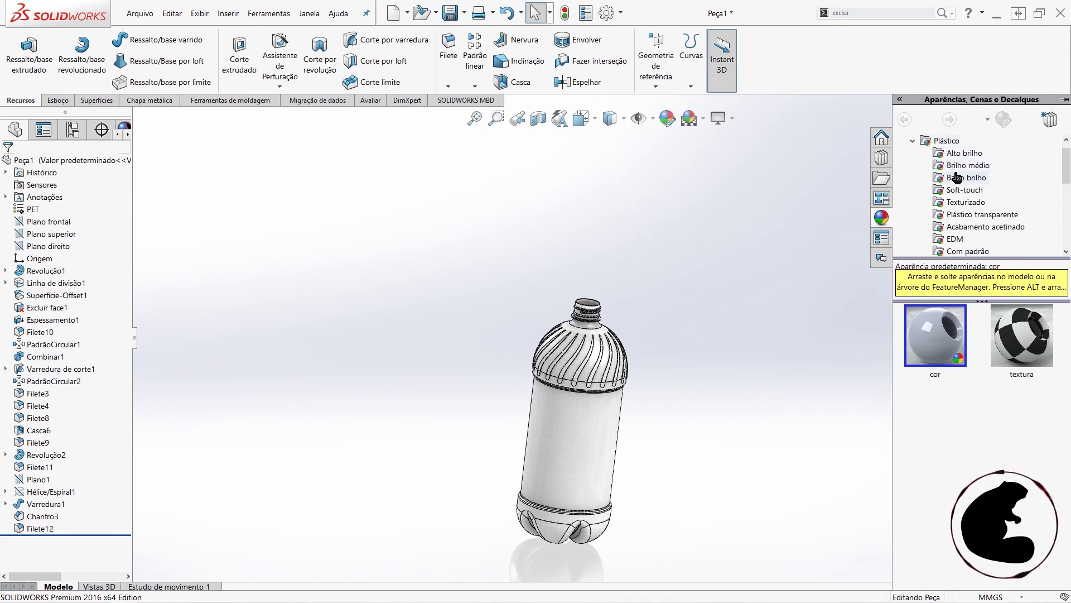
left_click(958, 215)
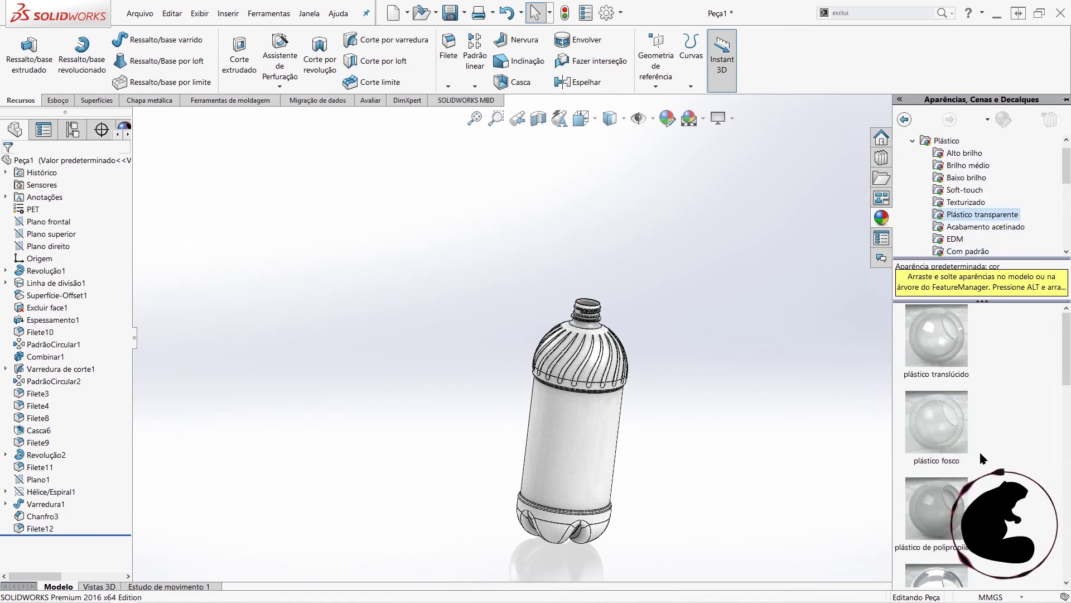
scroll(979, 458, "down", 3)
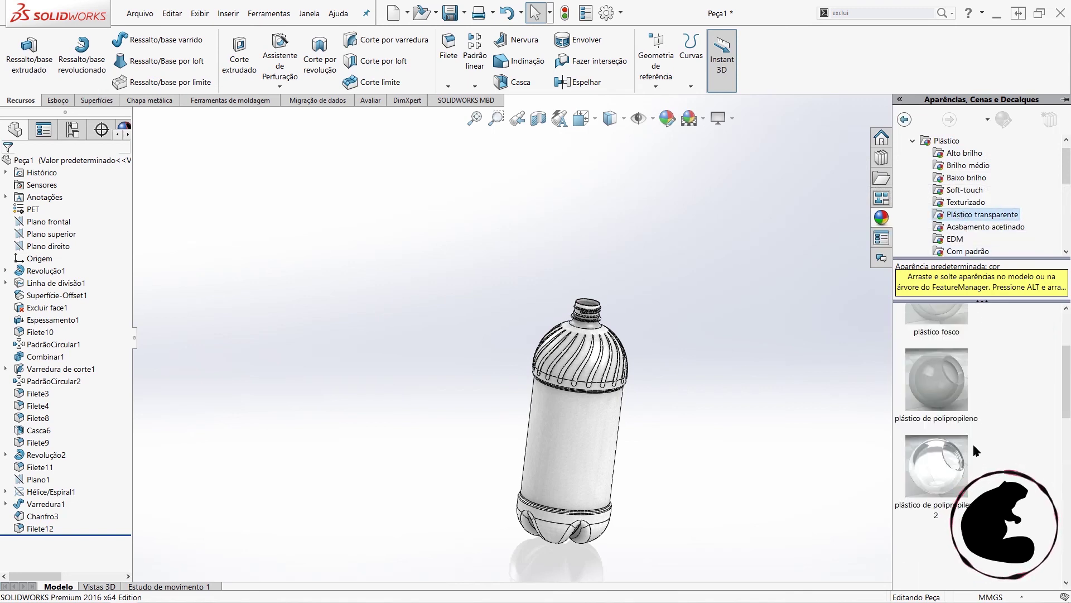
scroll(973, 444, "up", 3)
left_click_drag(937, 337, 601, 431)
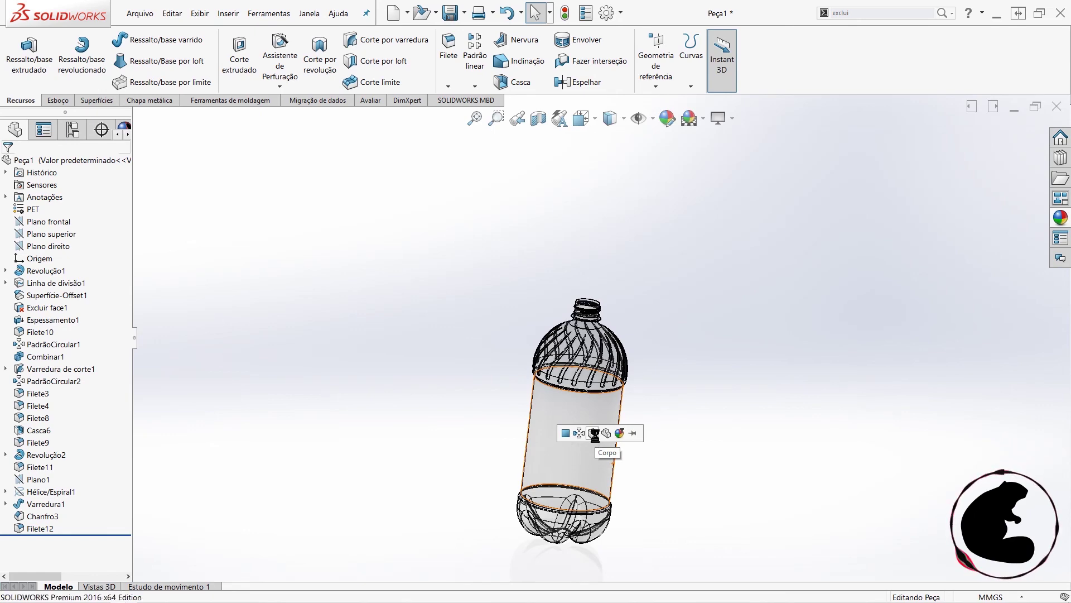
- Apply the translucent appearance to the whole bottle body (Corpo)
left_click(580, 436)
scroll(628, 343, "down", 3)
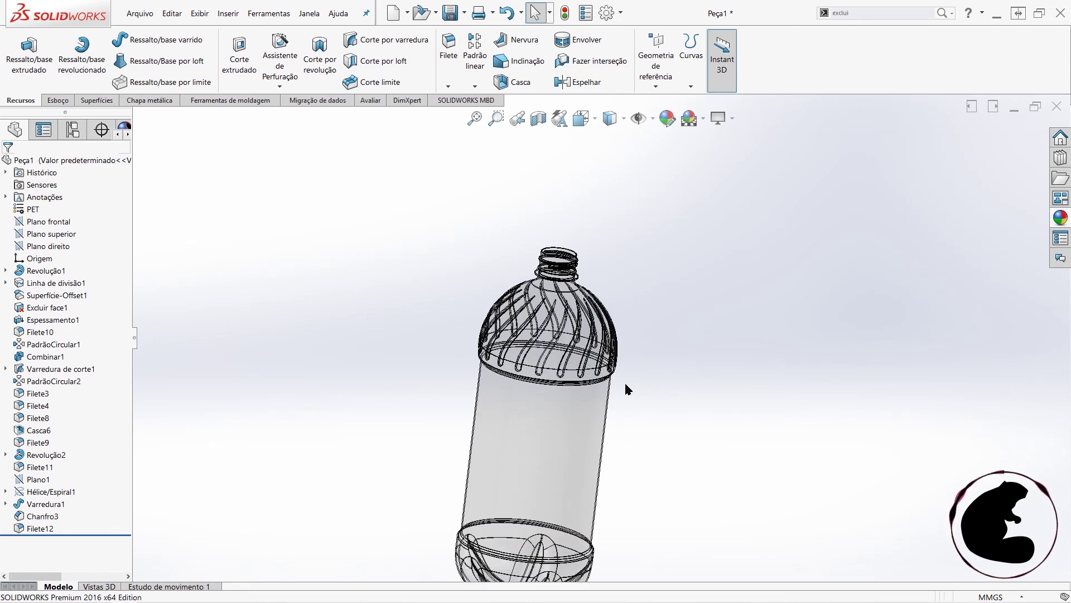
scroll(553, 341, "down", 2)
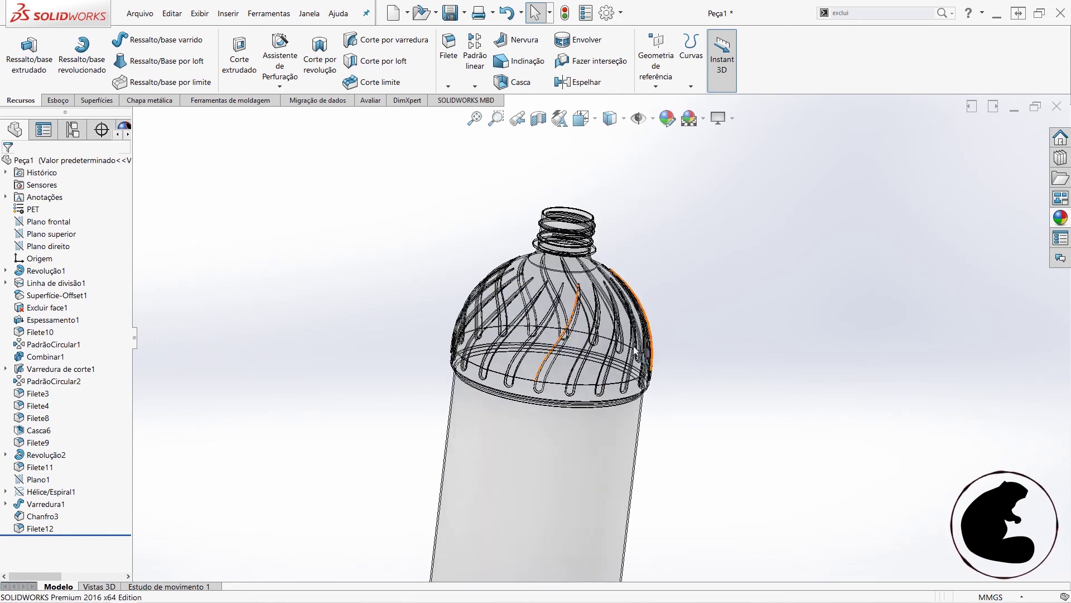
scroll(576, 325, "up", 1)
middle_click_drag(577, 325, 626, 227)
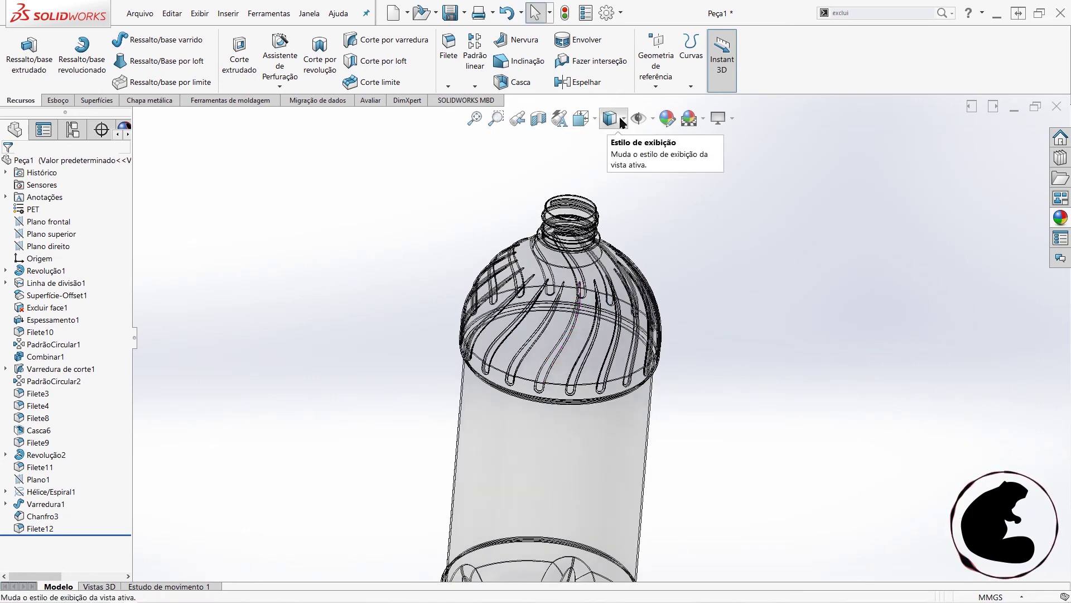
- Switch the display style to Shaded and widen the FeatureManager panel
left_click(620, 117)
left_click(611, 160)
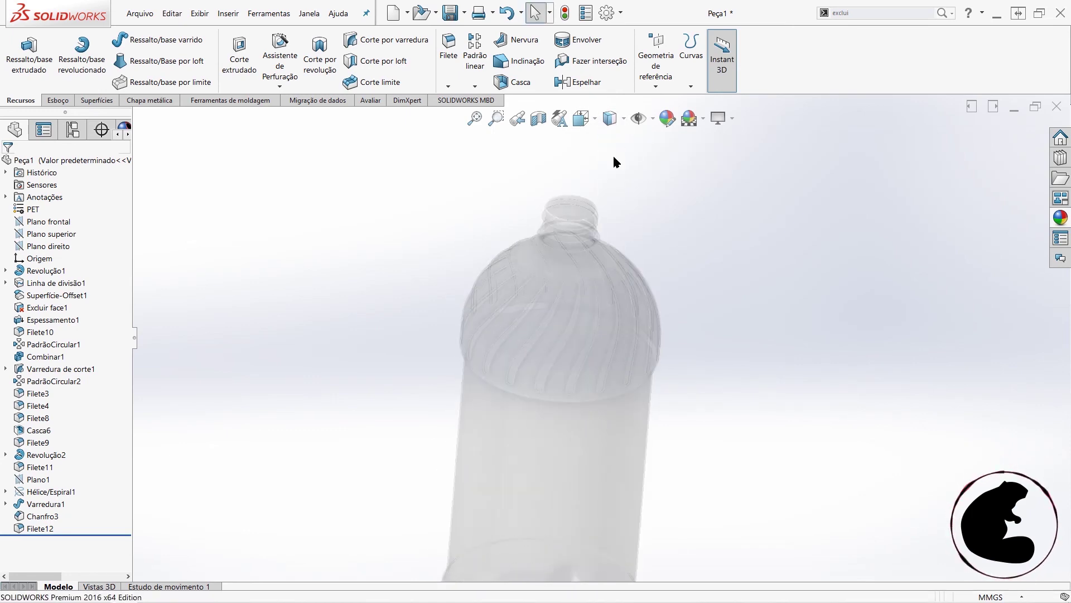
mouse_move(704, 323)
middle_mouse_down()
mouse_move(742, 376)
mouse_move(744, 258)
mouse_move(617, 240)
mouse_move(694, 323)
mouse_move(596, 359)
mouse_move(634, 304)
middle_mouse_up()
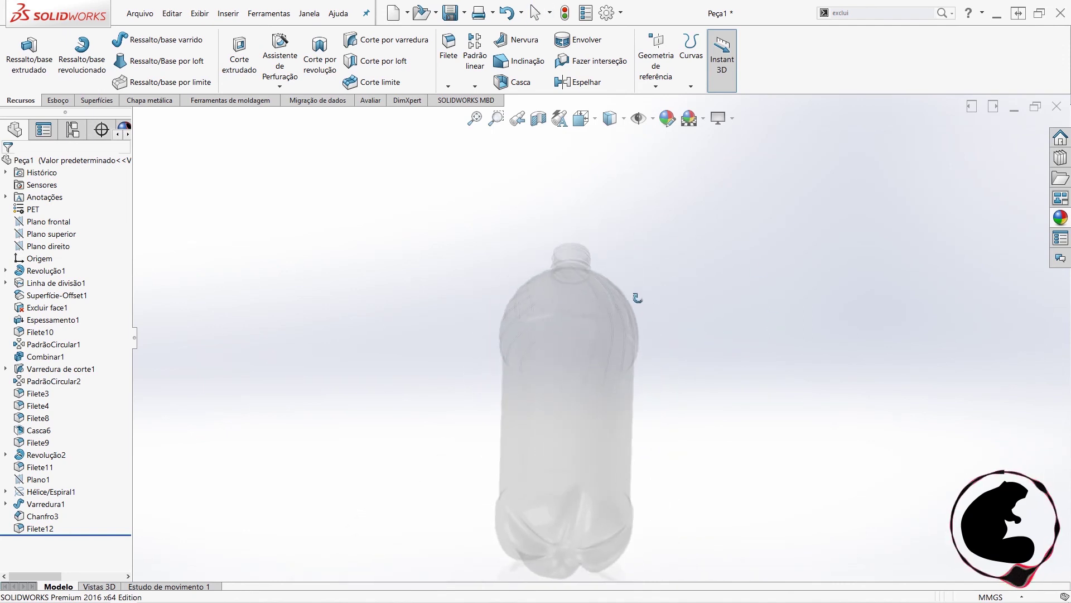
scroll(617, 320, "down", 3)
scroll(617, 319, "down", 1)
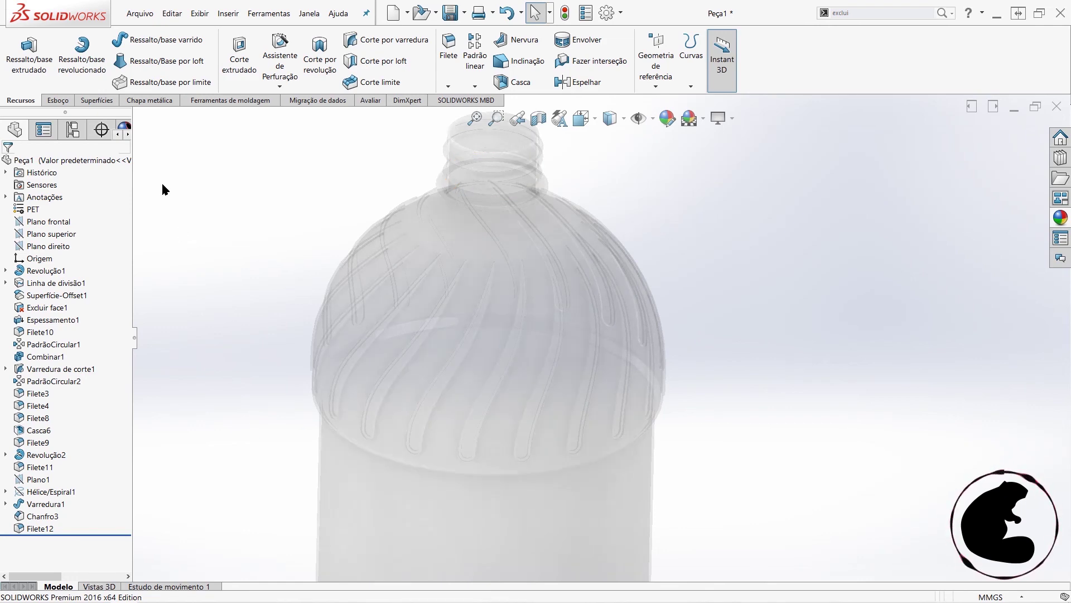
left_click(135, 338)
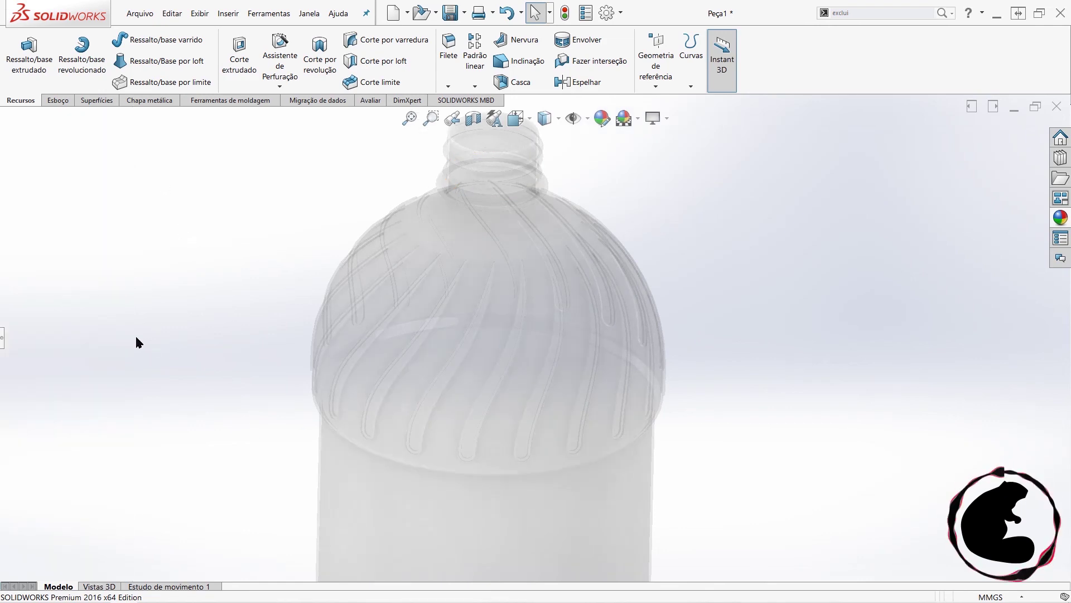
left_click(3, 339)
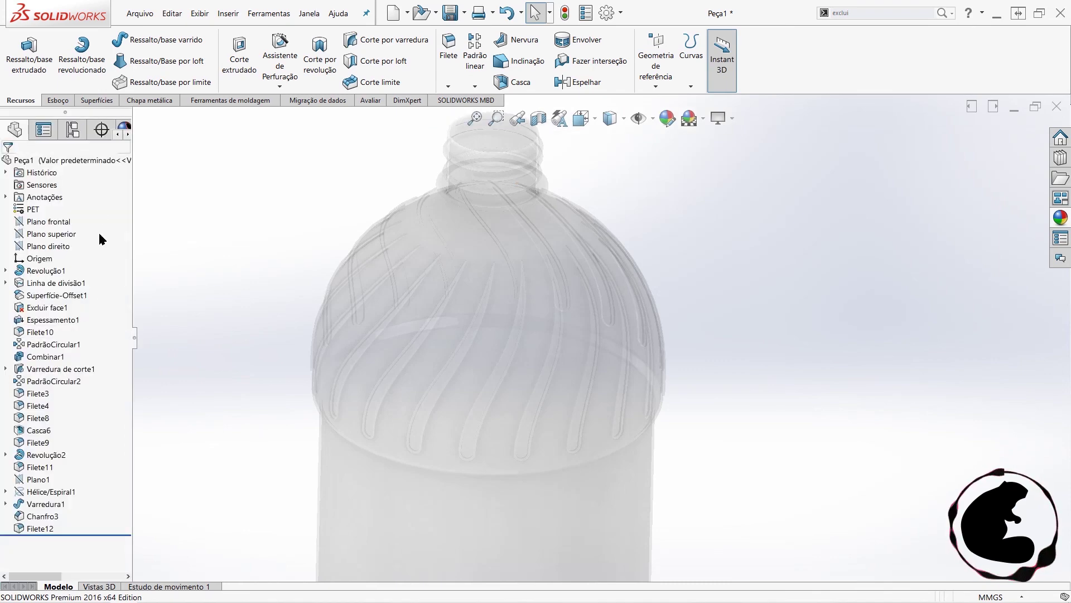
left_click_drag(139, 335, 184, 338)
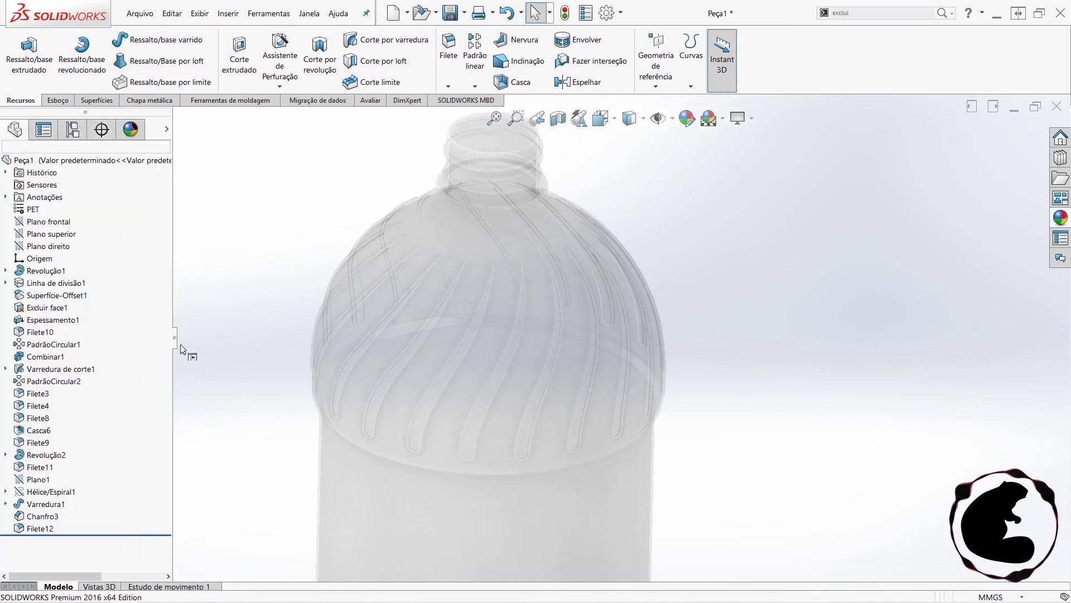
- Recolour the plástico translúcido appearance to pale aqua, RGB 207, 255, 251
left_click(130, 129)
mouse_move(50, 212)
right_click(20, 219)
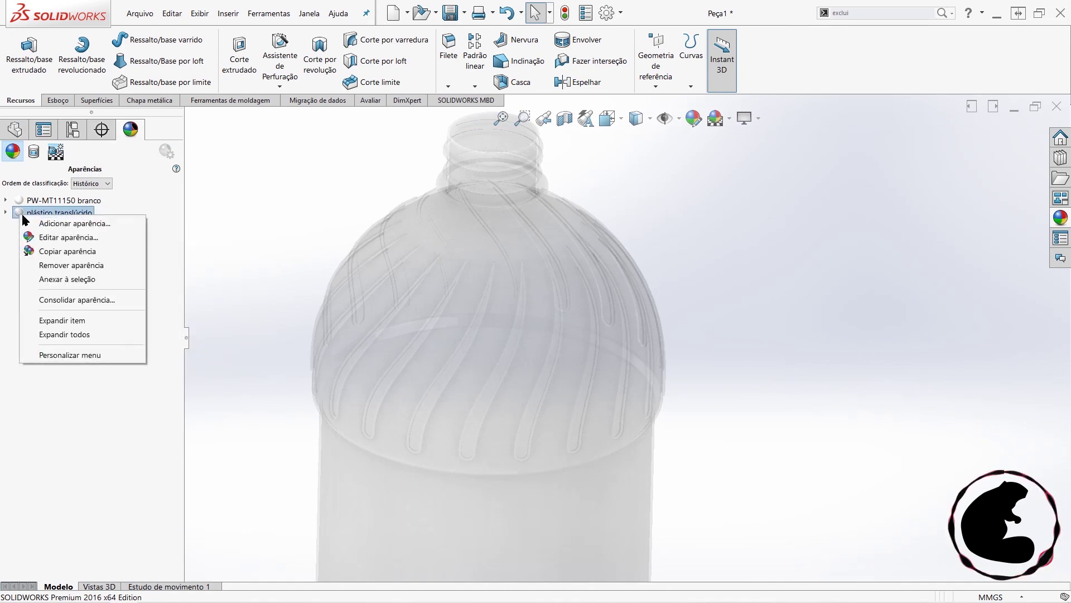
left_click(48, 239)
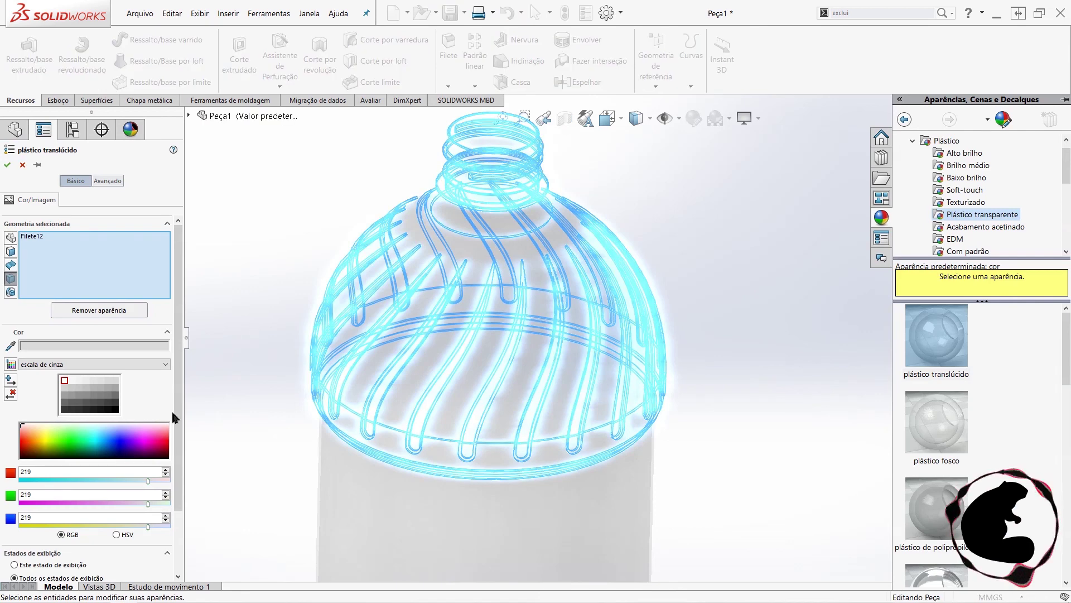
left_click(89, 432)
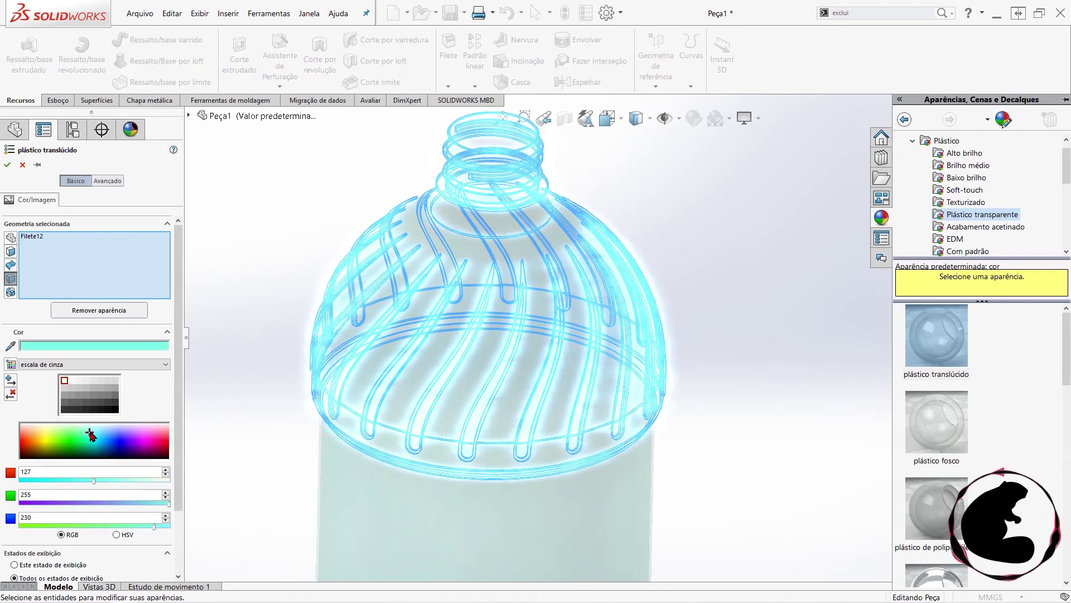
left_click(93, 431)
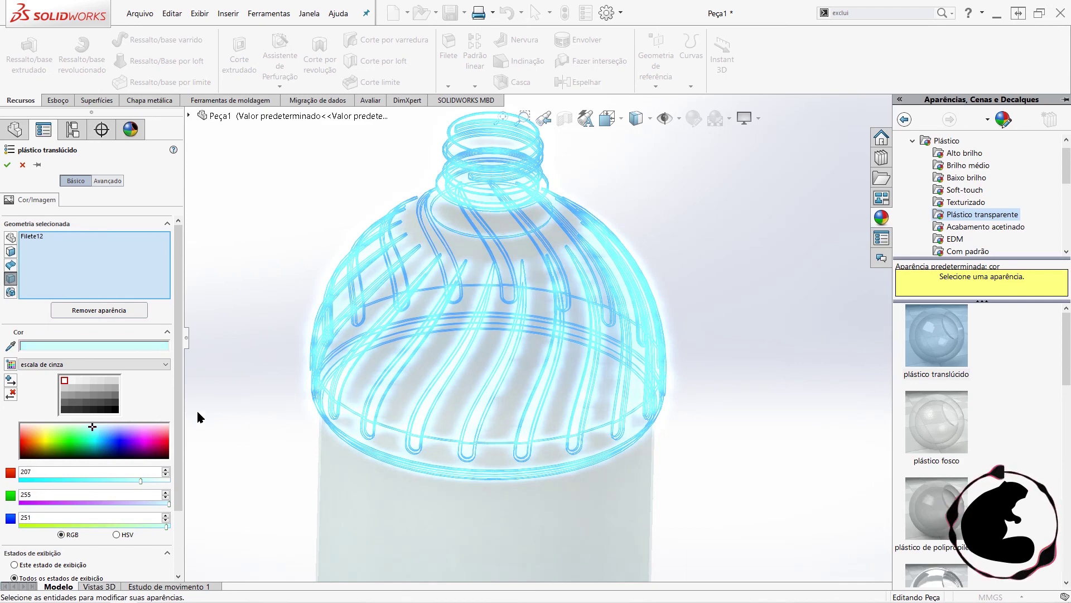
left_click(7, 165)
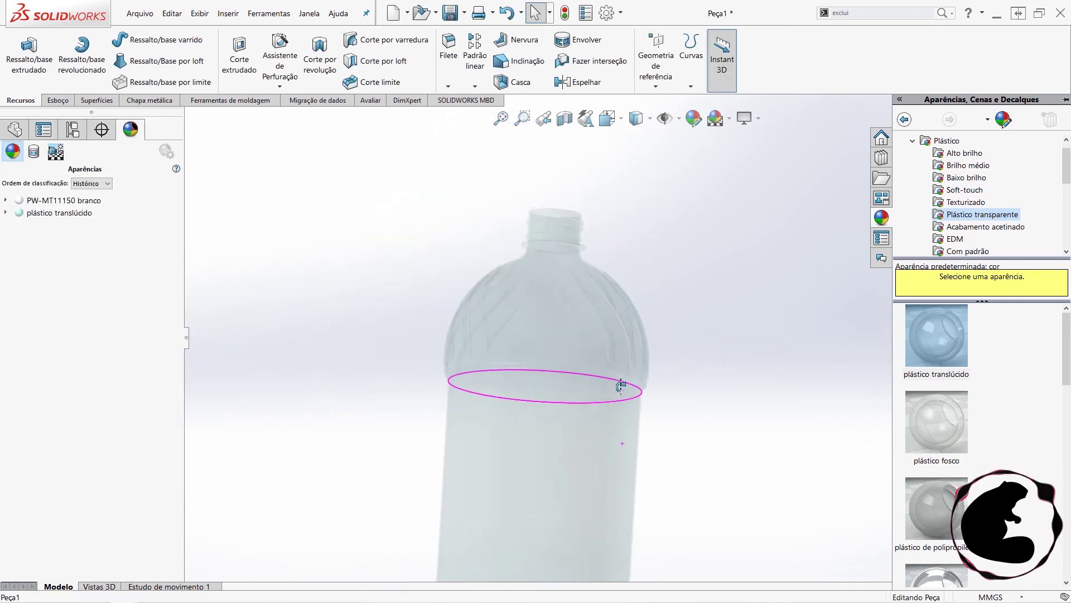
- Collapse the Appearances library pane and fit the whole bottle in the view
scroll(629, 441, "up", 2)
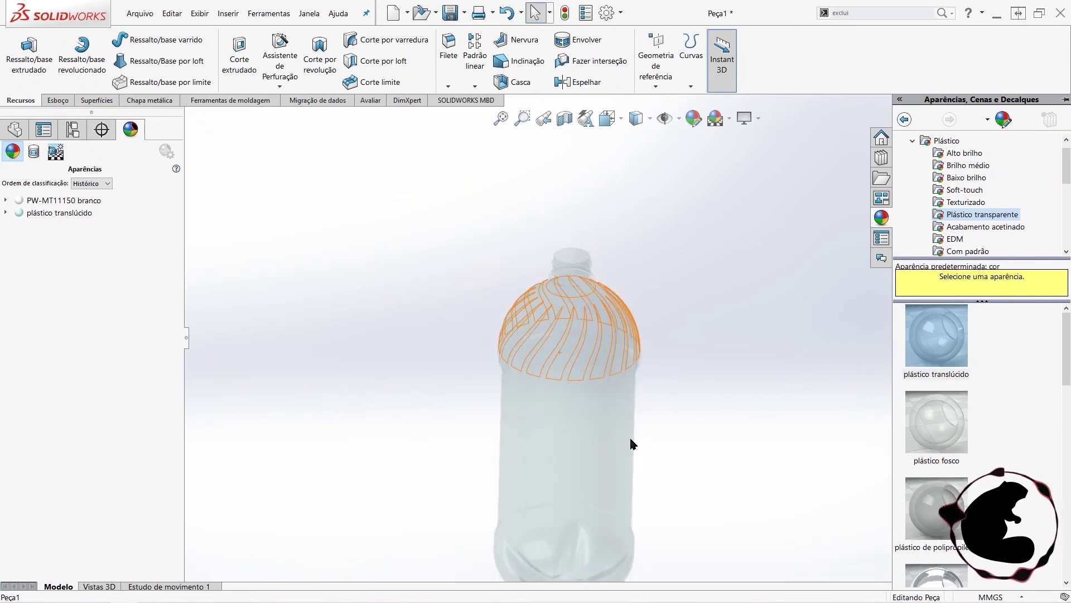
left_click(779, 407)
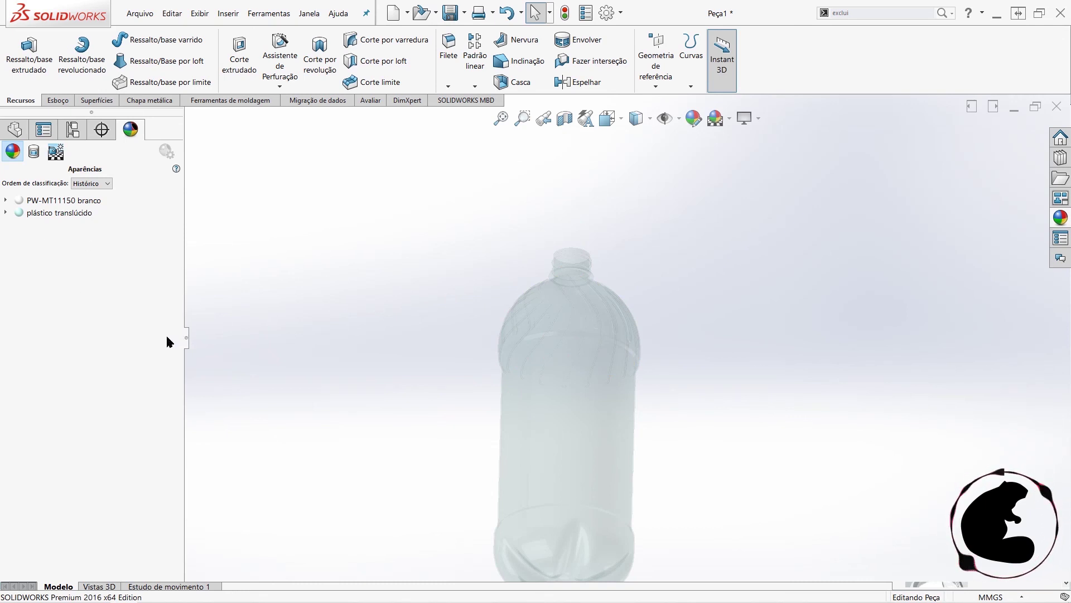
left_click_drag(168, 341, 168, 341)
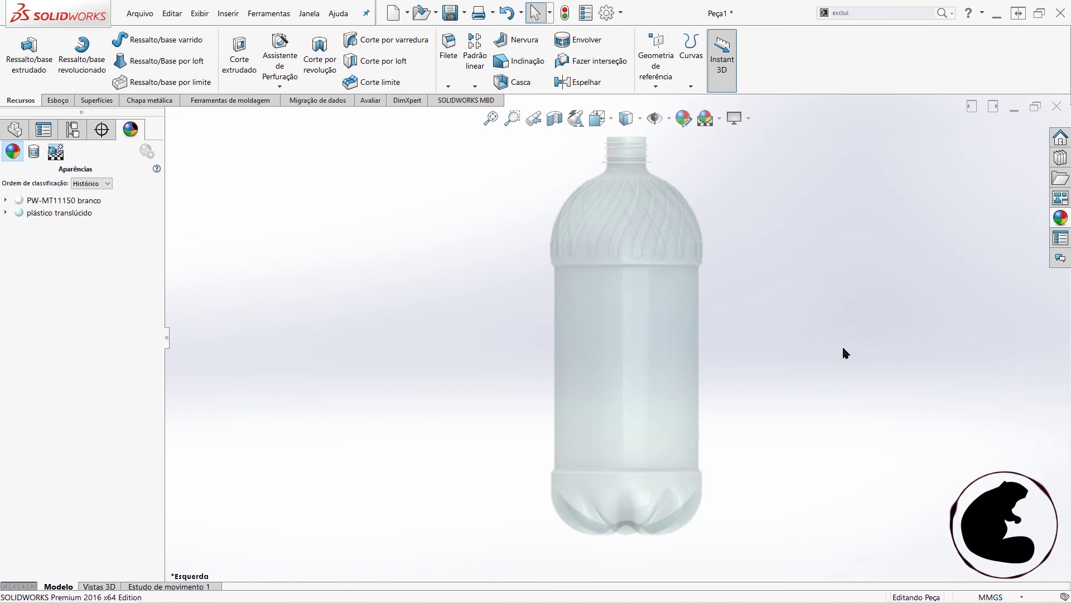
key("f")
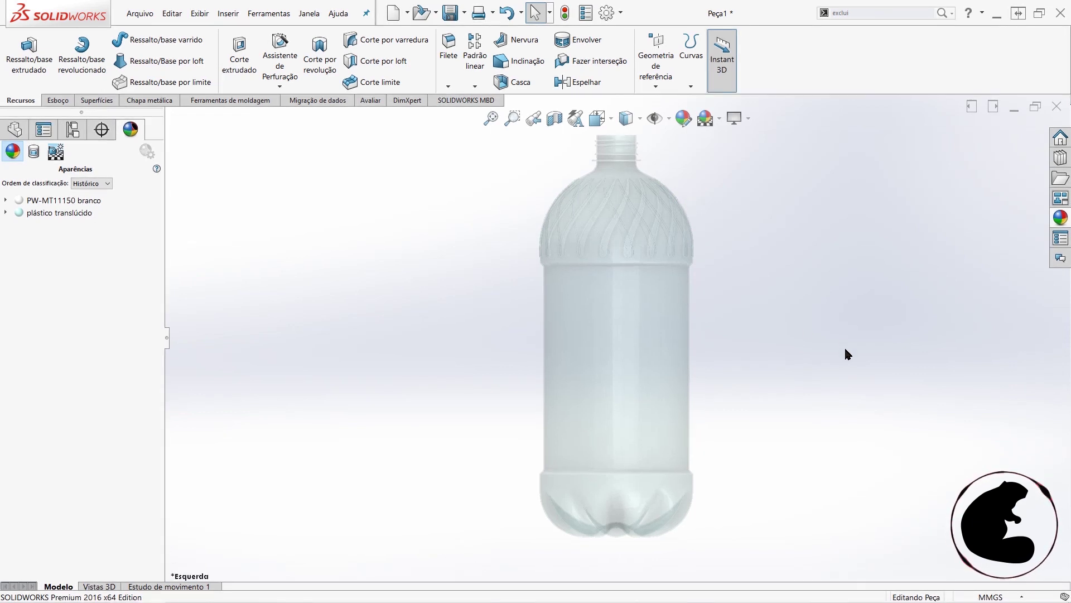
- From the isometric view, display the bottle Shaded with Edges to inspect its outlines
key("ctrl+7")
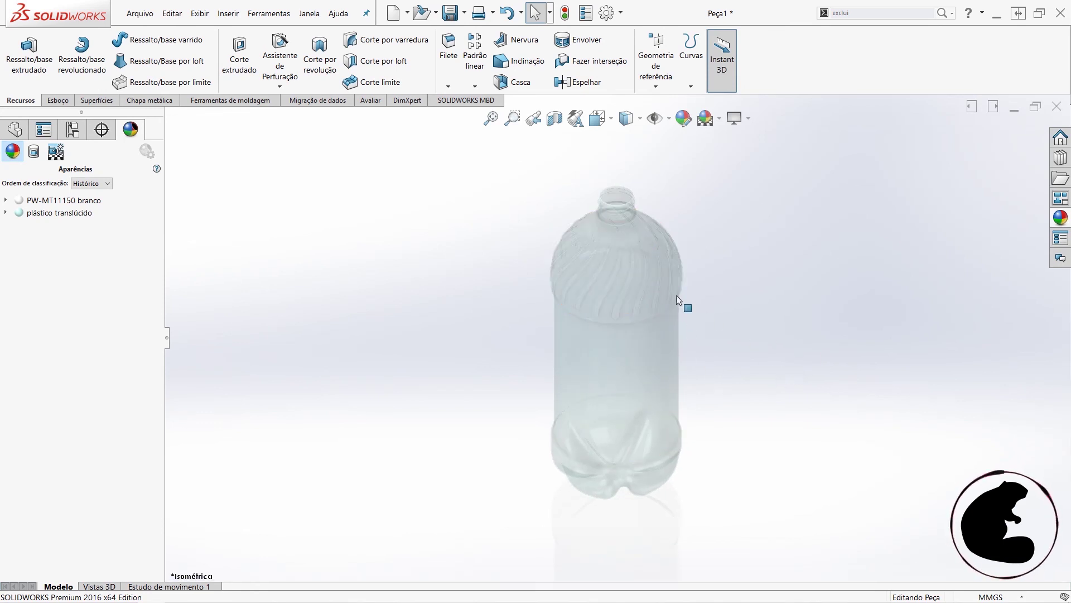
scroll(678, 299, "down", 3)
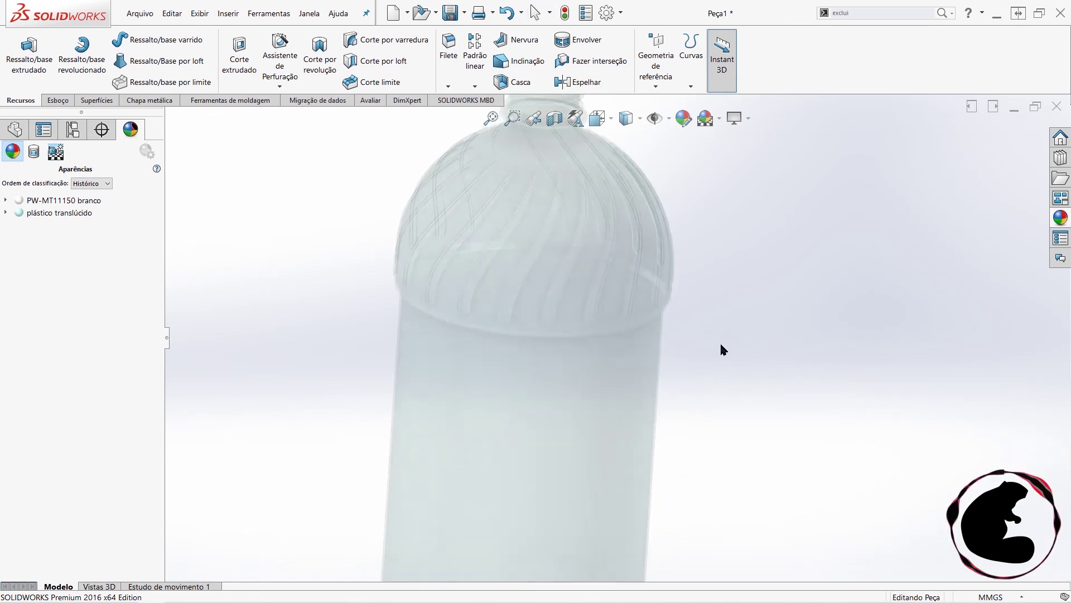
scroll(720, 350, "up", 3)
scroll(669, 370, "up", 2)
middle_click_drag(564, 423, 691, 372)
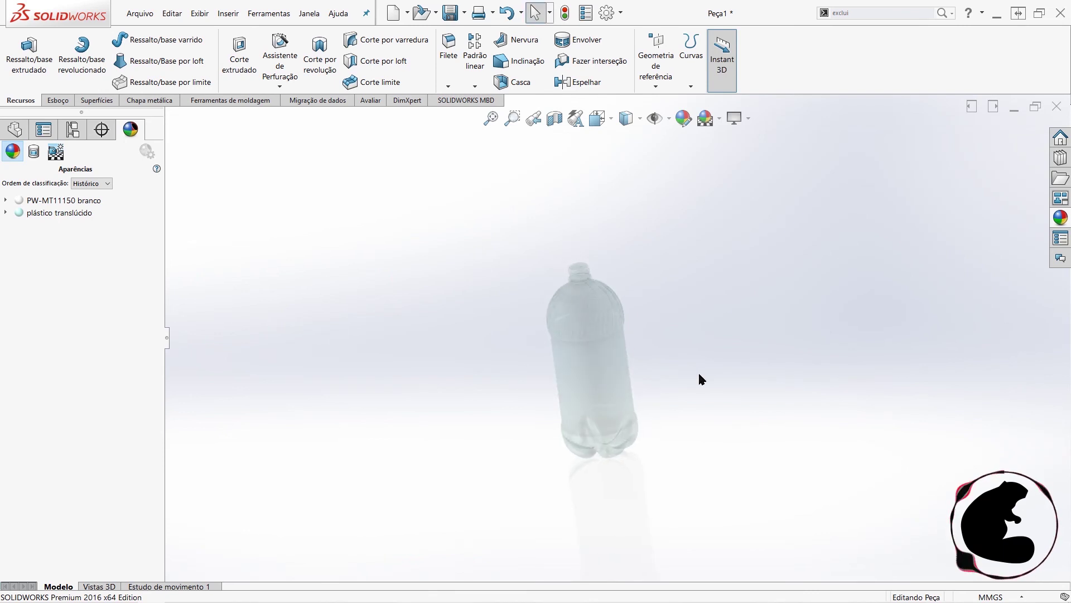
left_click(639, 118)
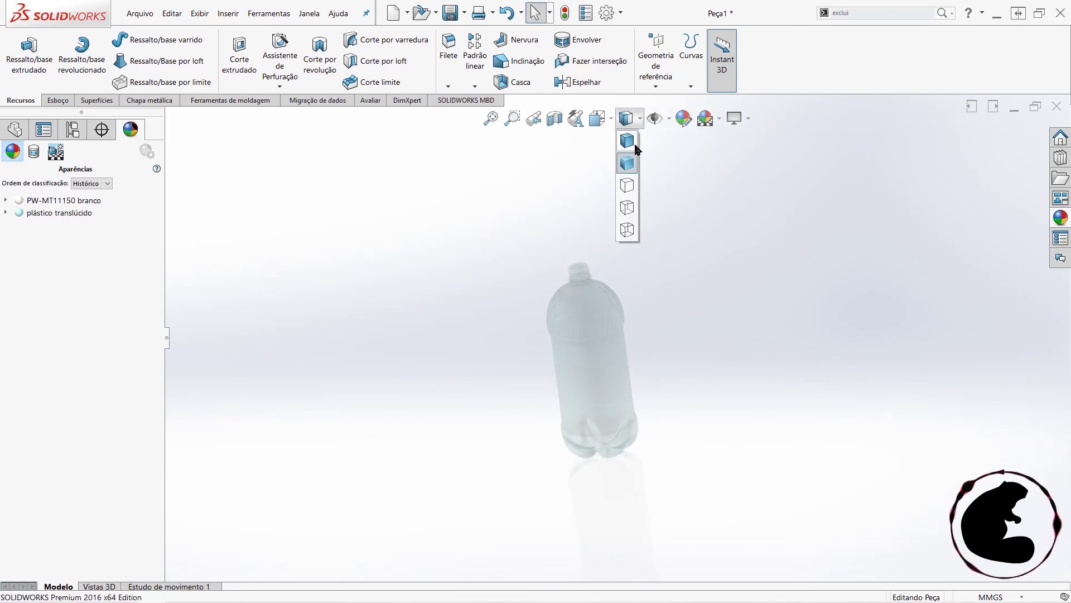
left_click(636, 146)
key("ctrl+7")
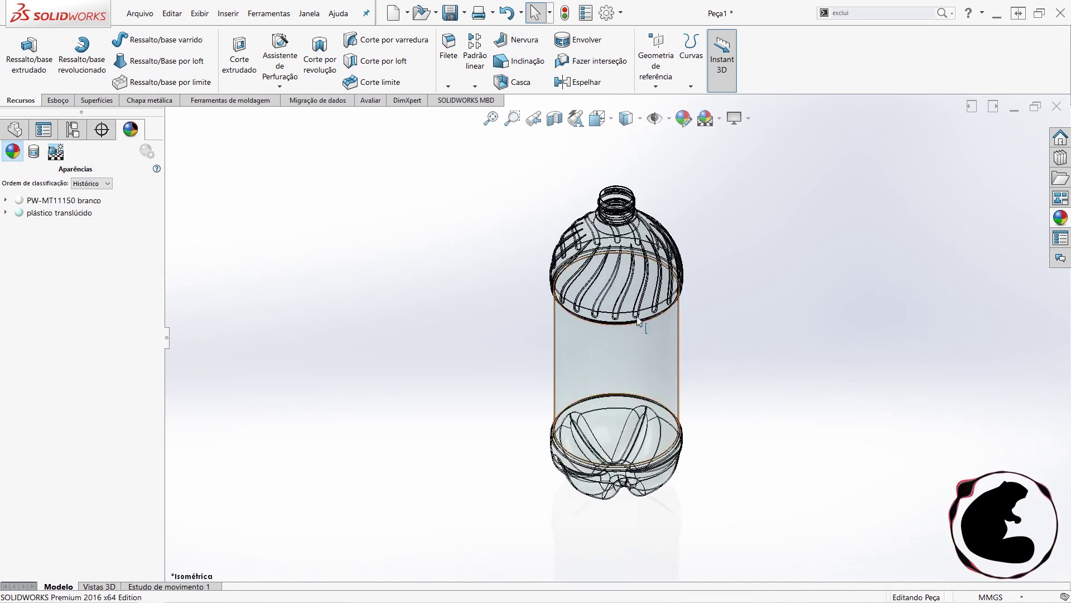
- Revert the display style to plain Shaded and end on the isometric view
scroll(672, 325, "down", 2)
scroll(653, 324, "down", 2)
mouse_move(789, 358)
middle_mouse_down()
mouse_move(795, 297)
mouse_move(867, 317)
middle_mouse_up()
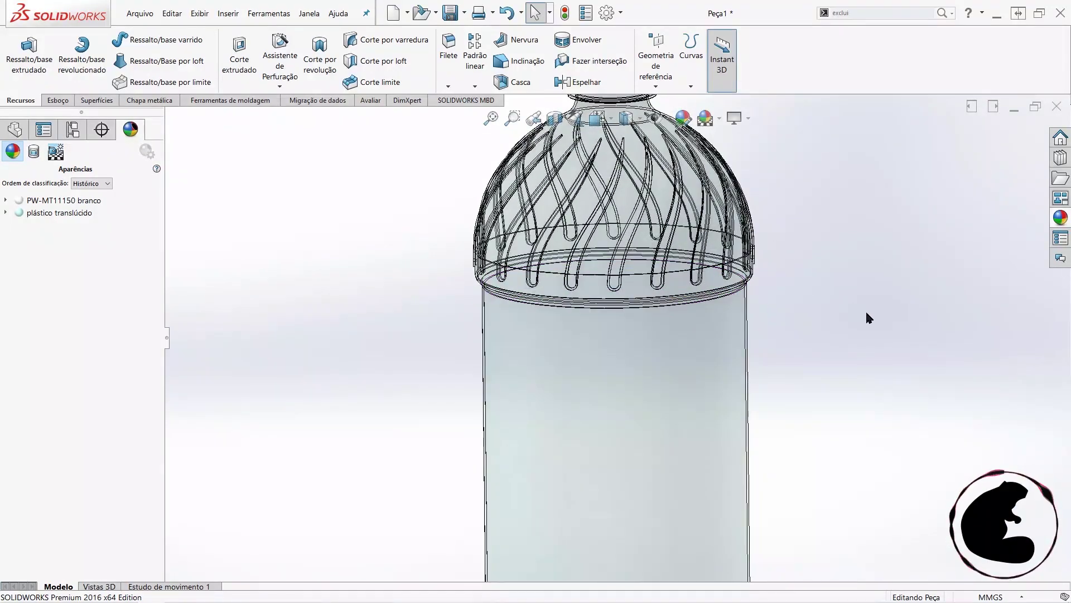
left_click(626, 118)
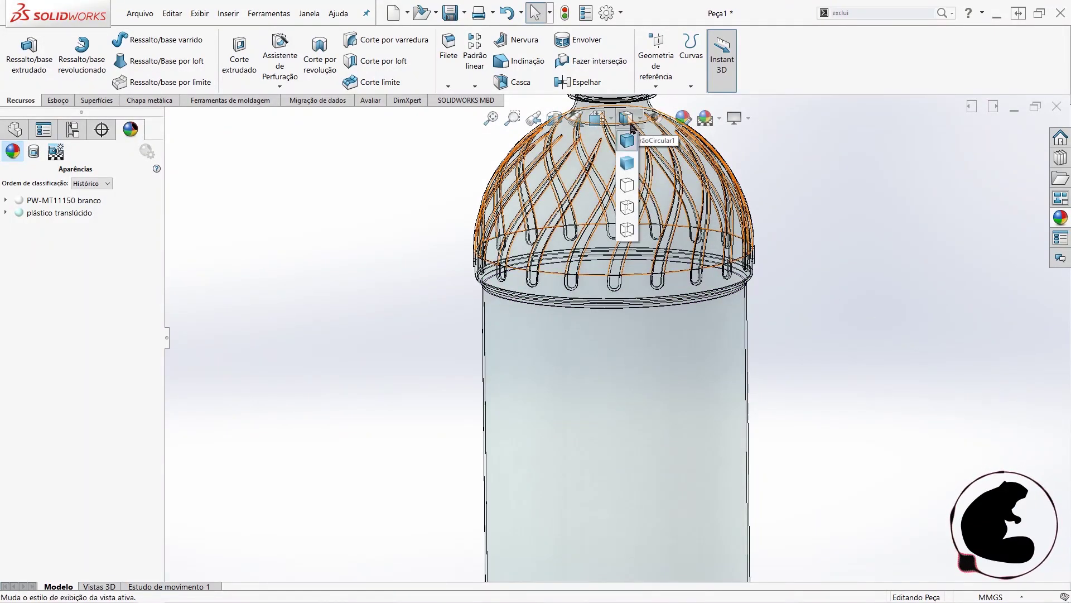
left_click(628, 163)
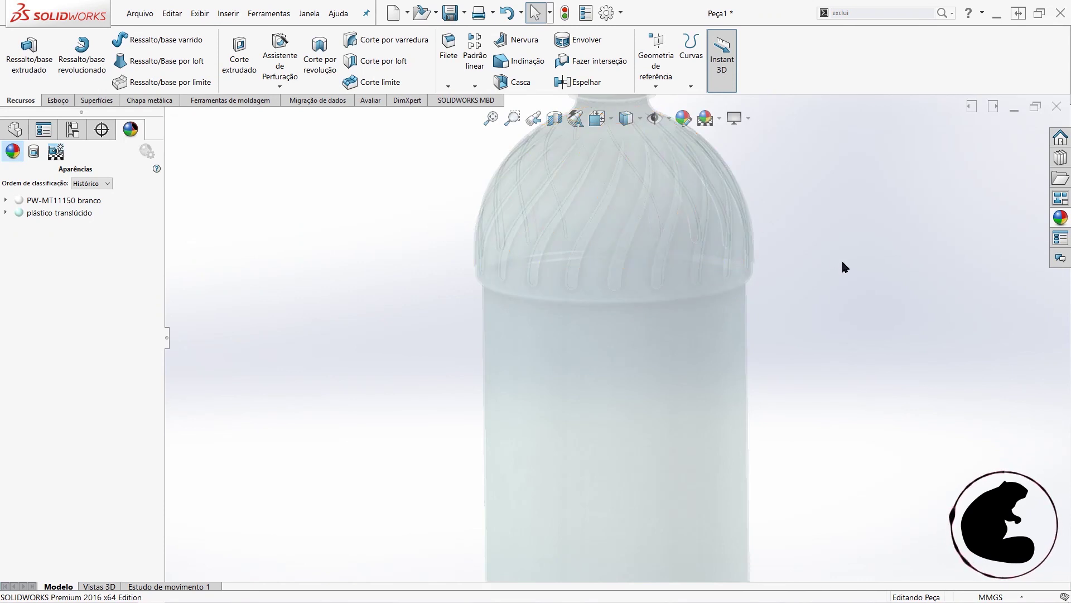
key("ctrl+7")
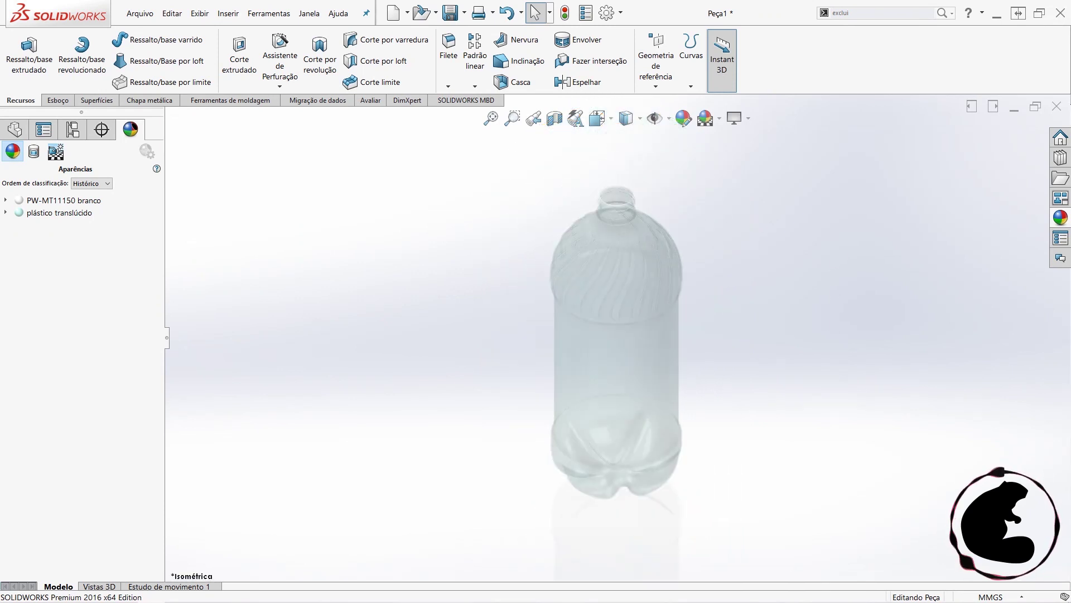